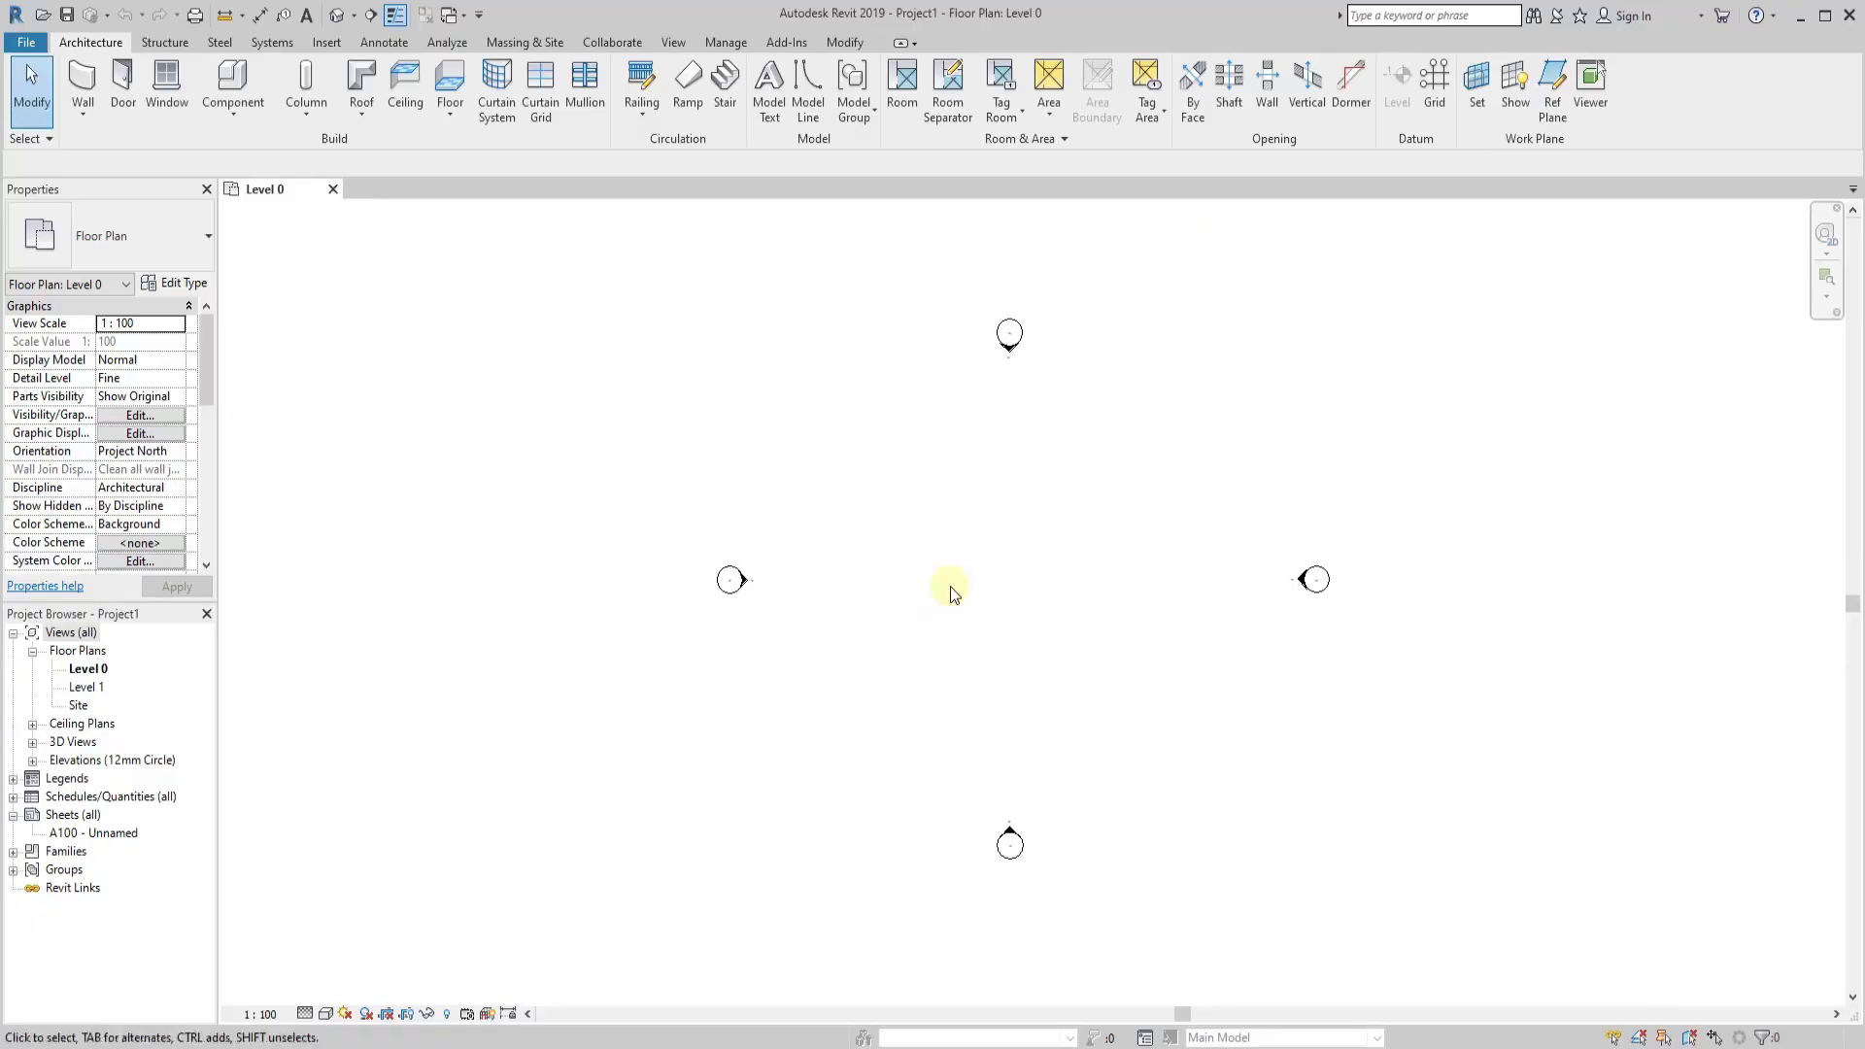
Import Ground Floor.dwg from the Dream House folder into the Level 0 plan in black and white.
left_click(326, 42)
left_click(450, 115)
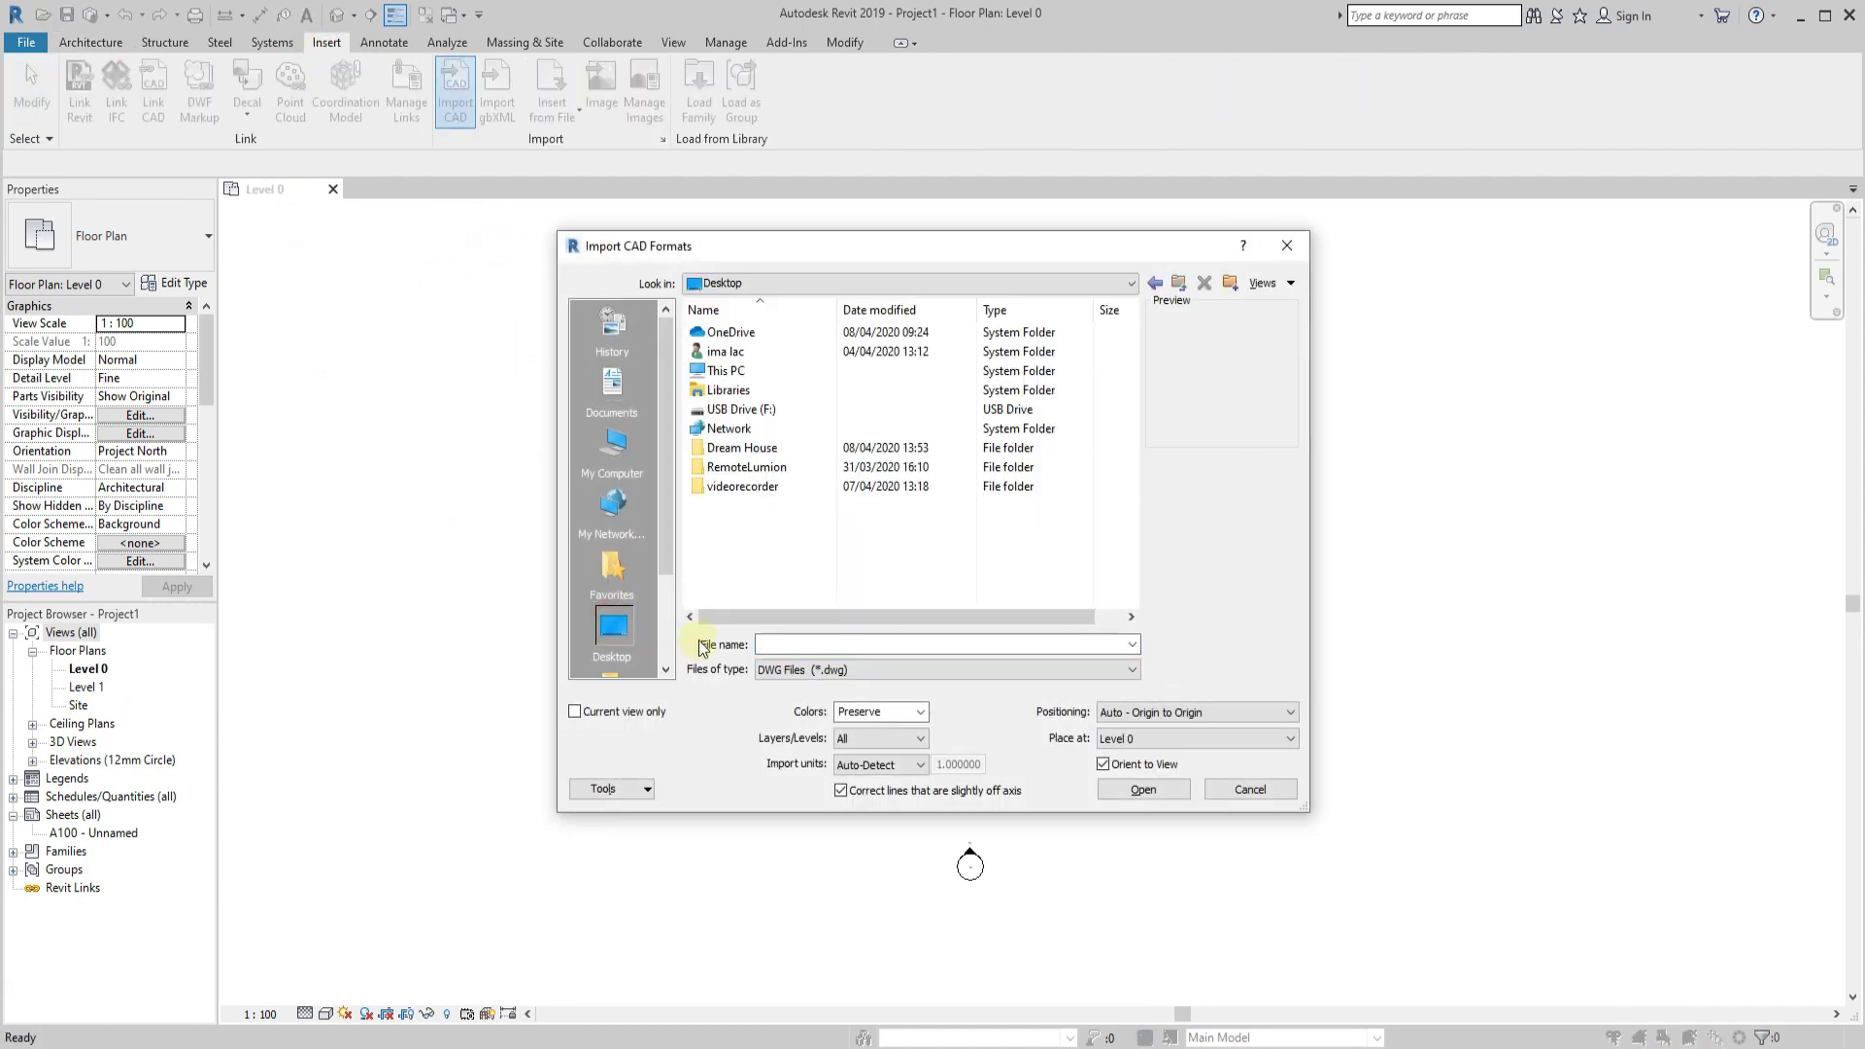
double_click(735, 449)
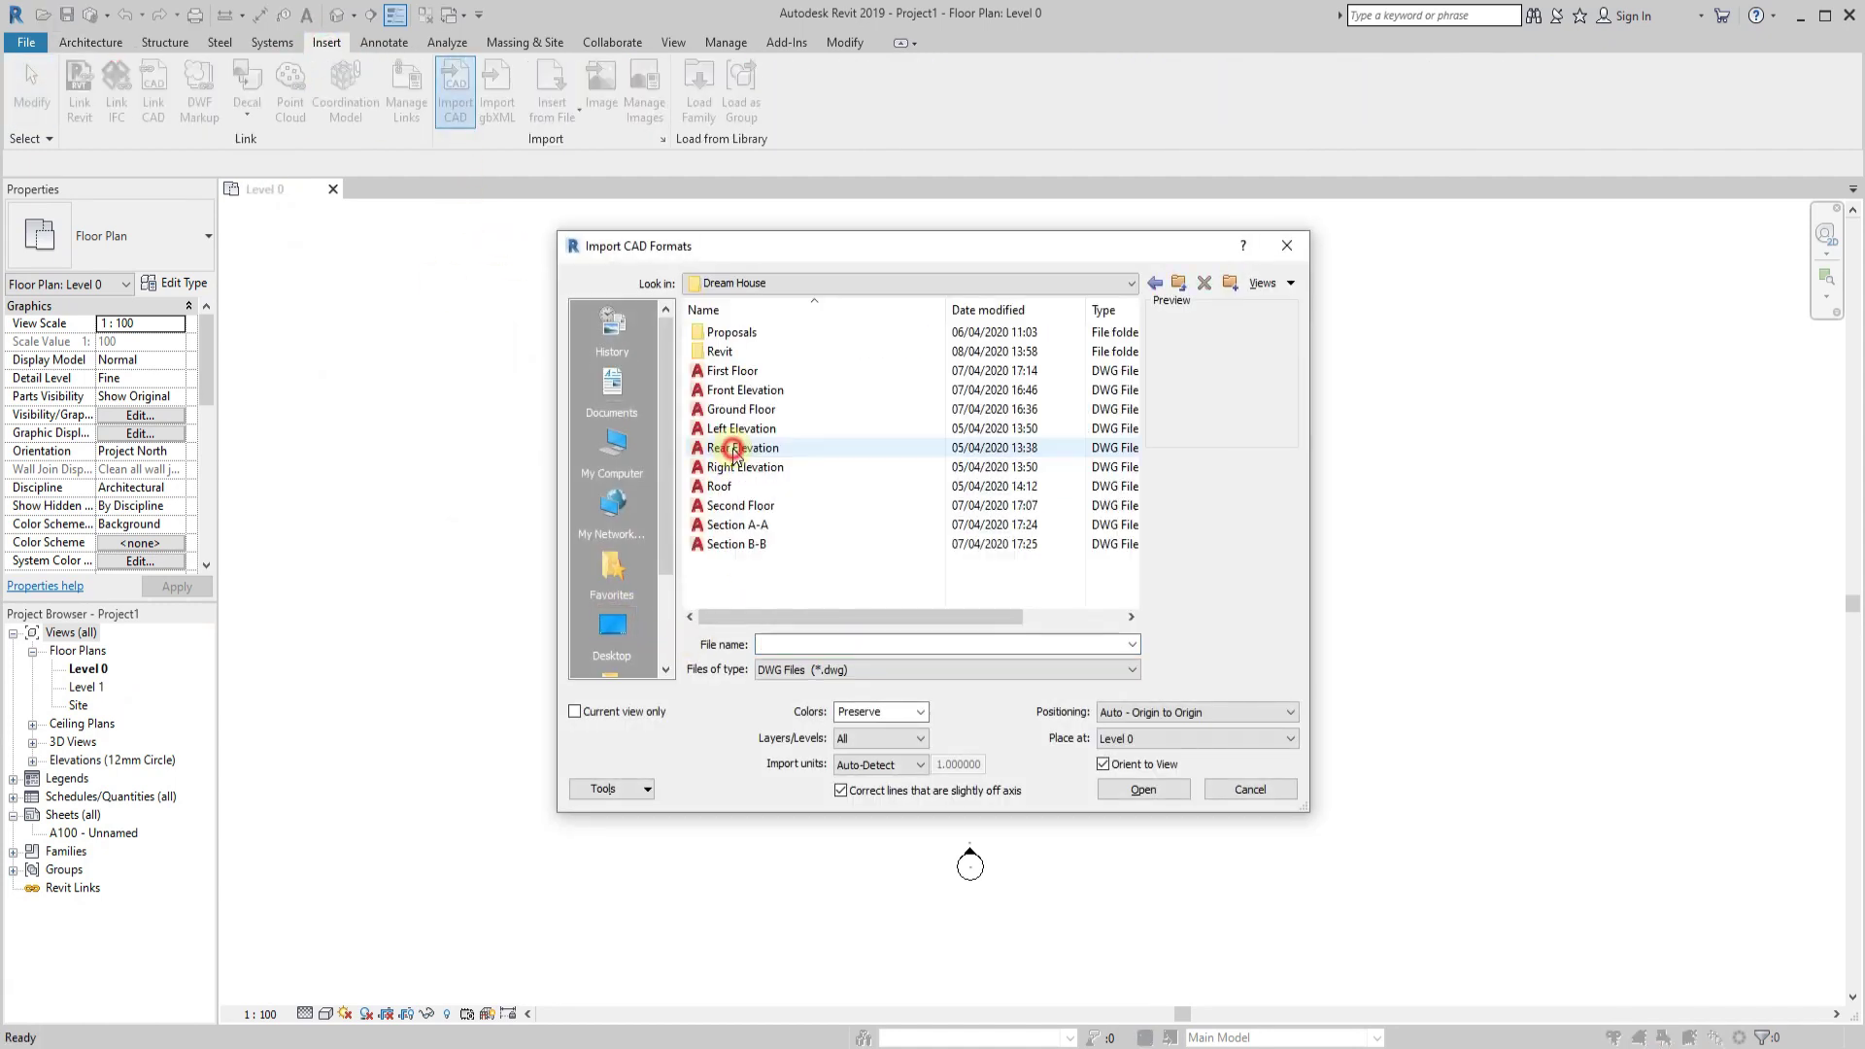
left_click(724, 414)
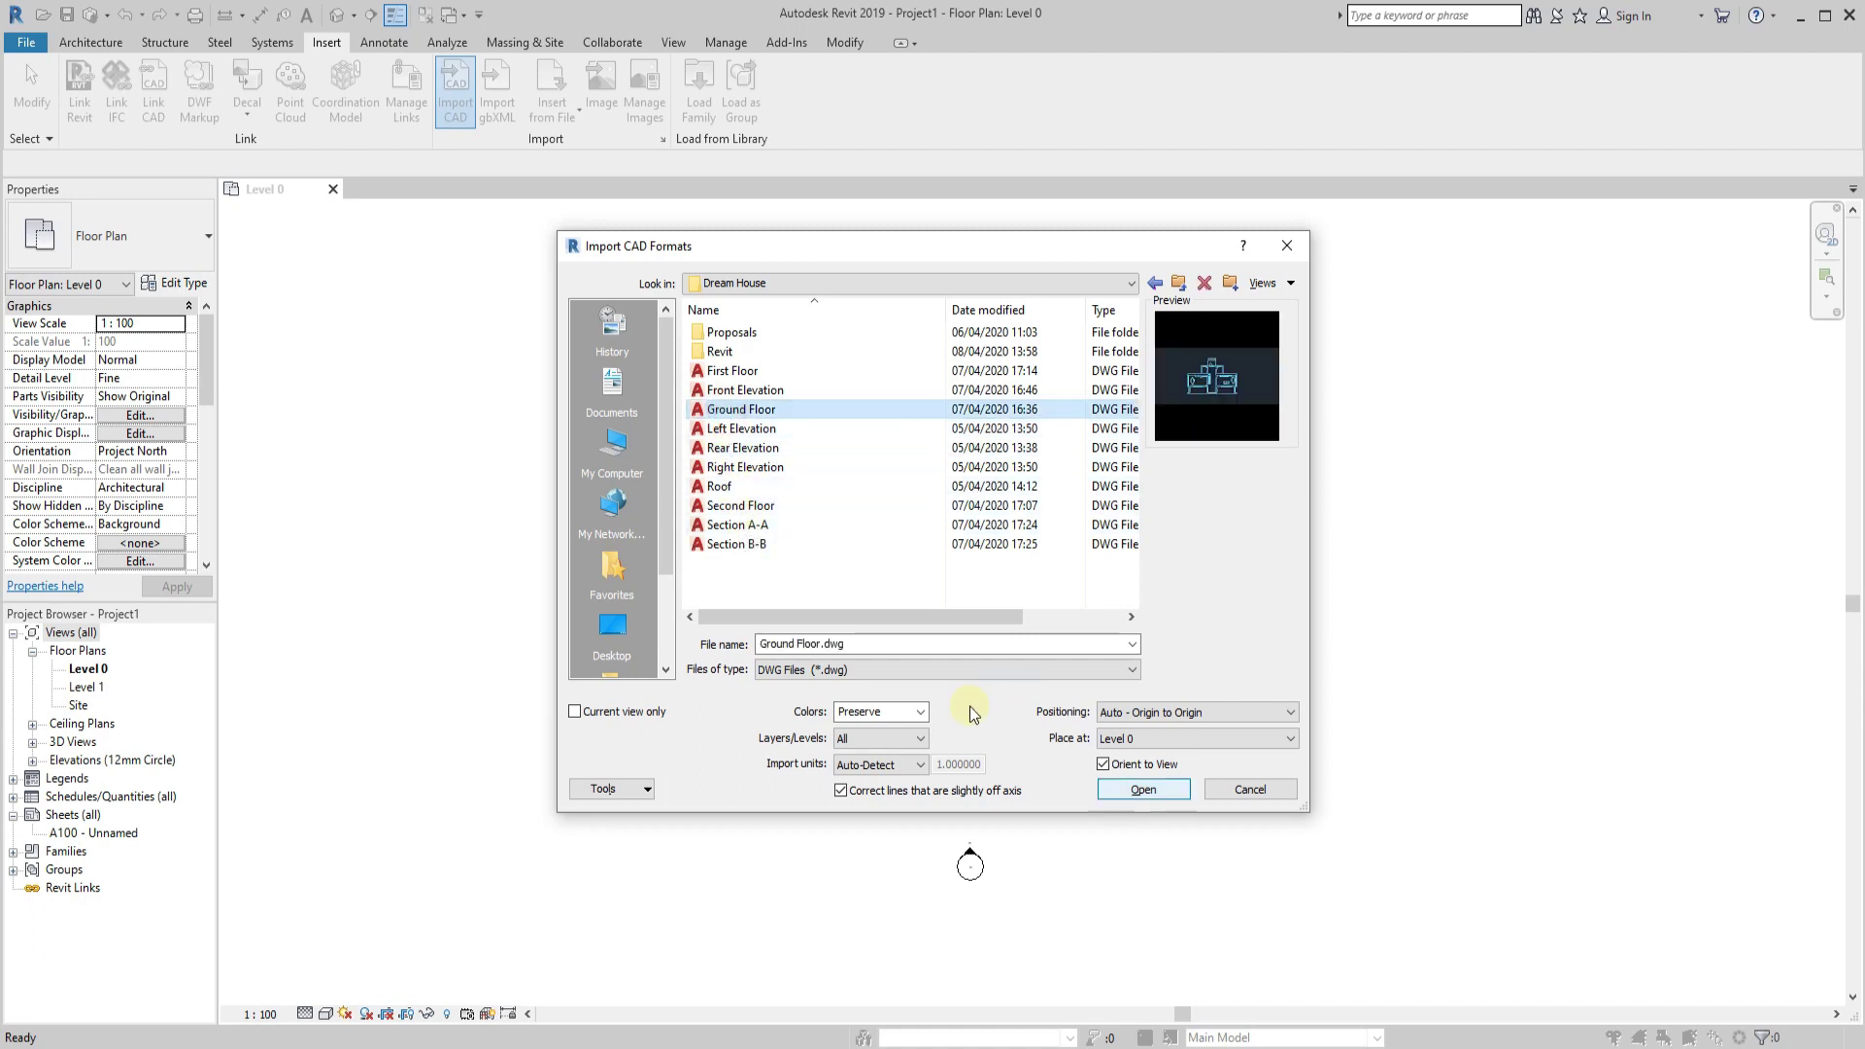
left_click(1142, 792)
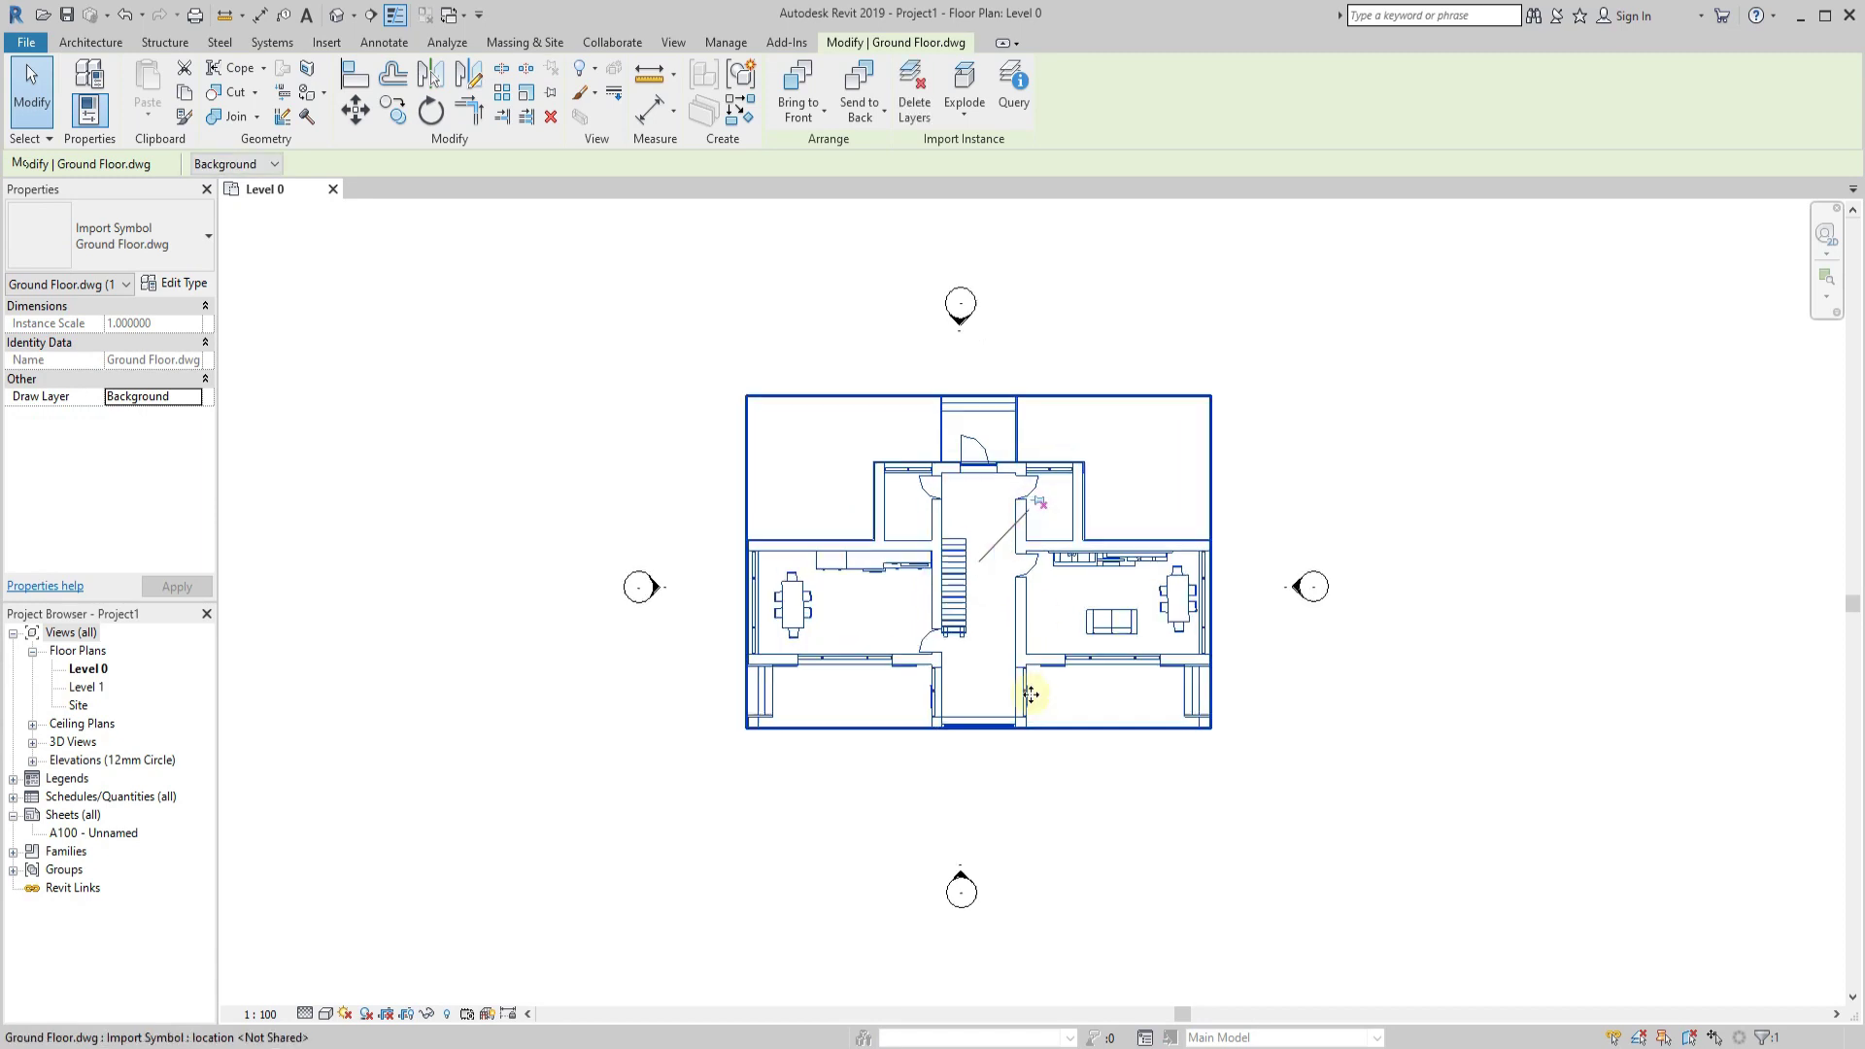
scroll(1032, 537, "up", 2)
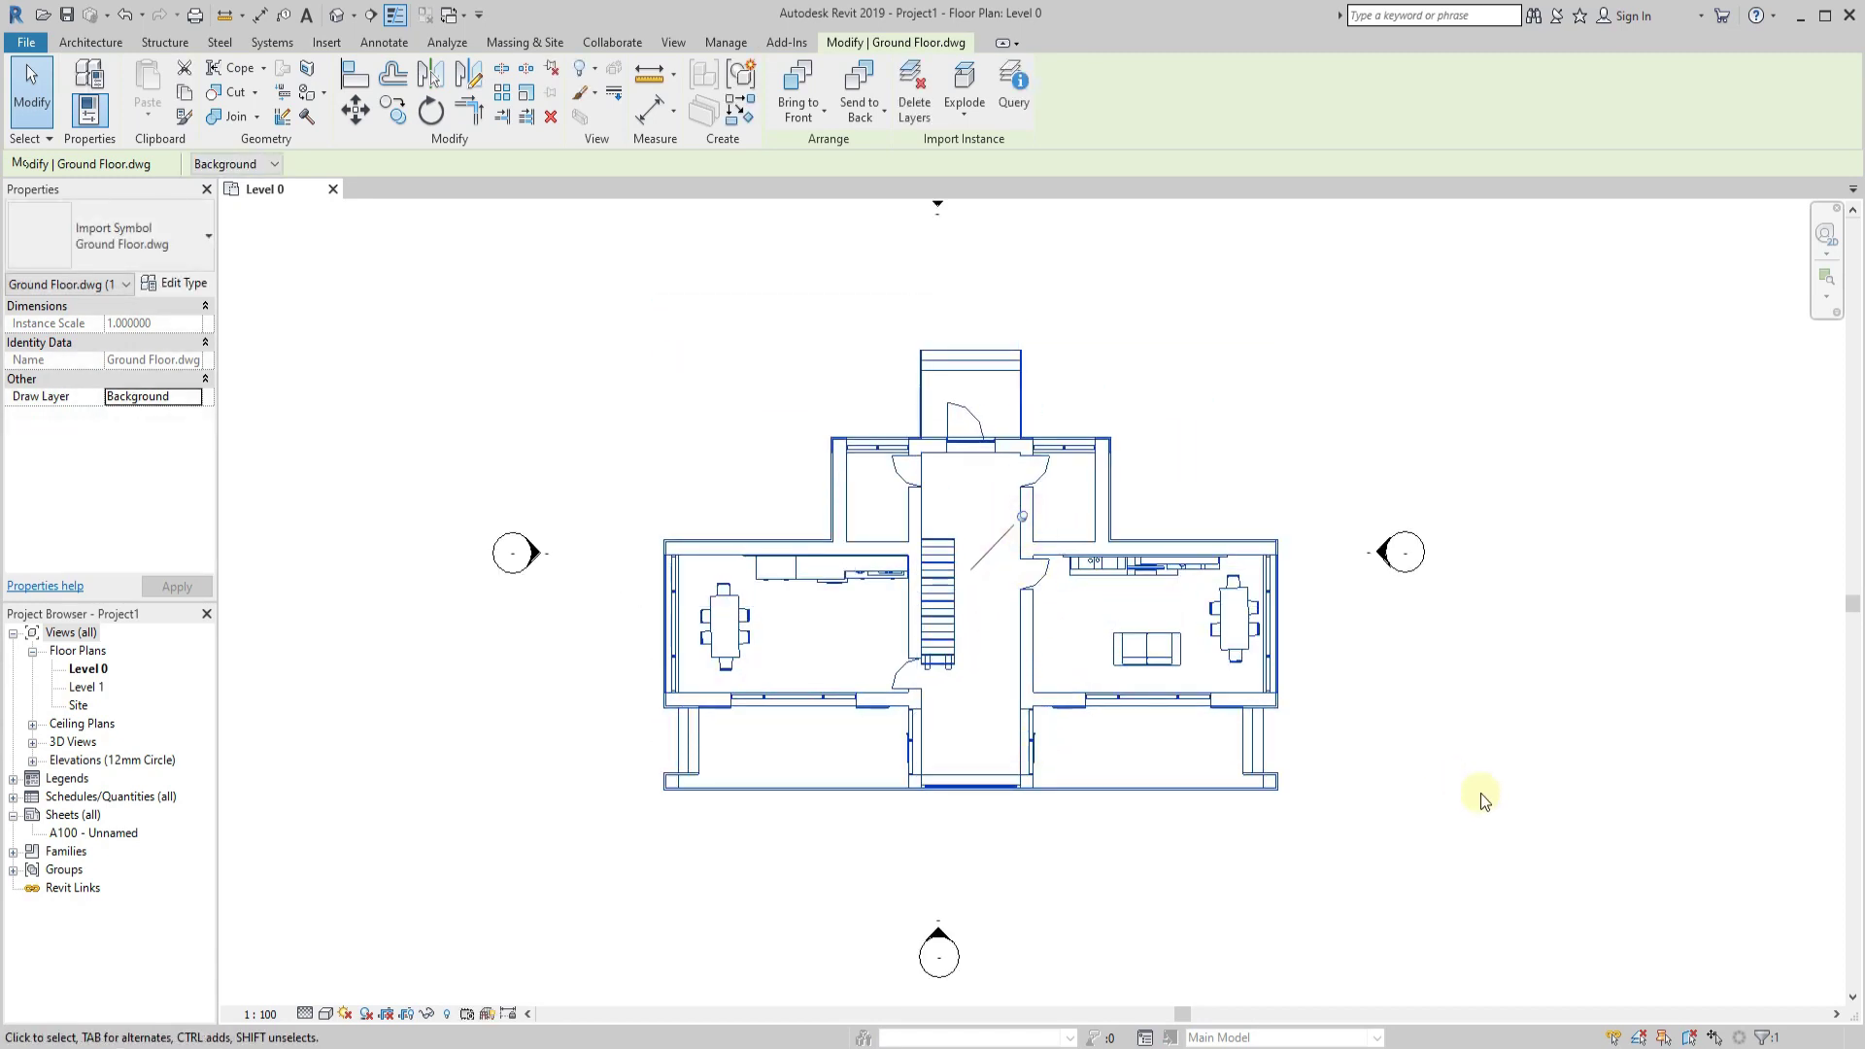
left_click(1483, 818)
Duplicate the Wall-Partn_12P-70MStd-12P wall type as a new type named Concept Wall - White.
left_click(90, 42)
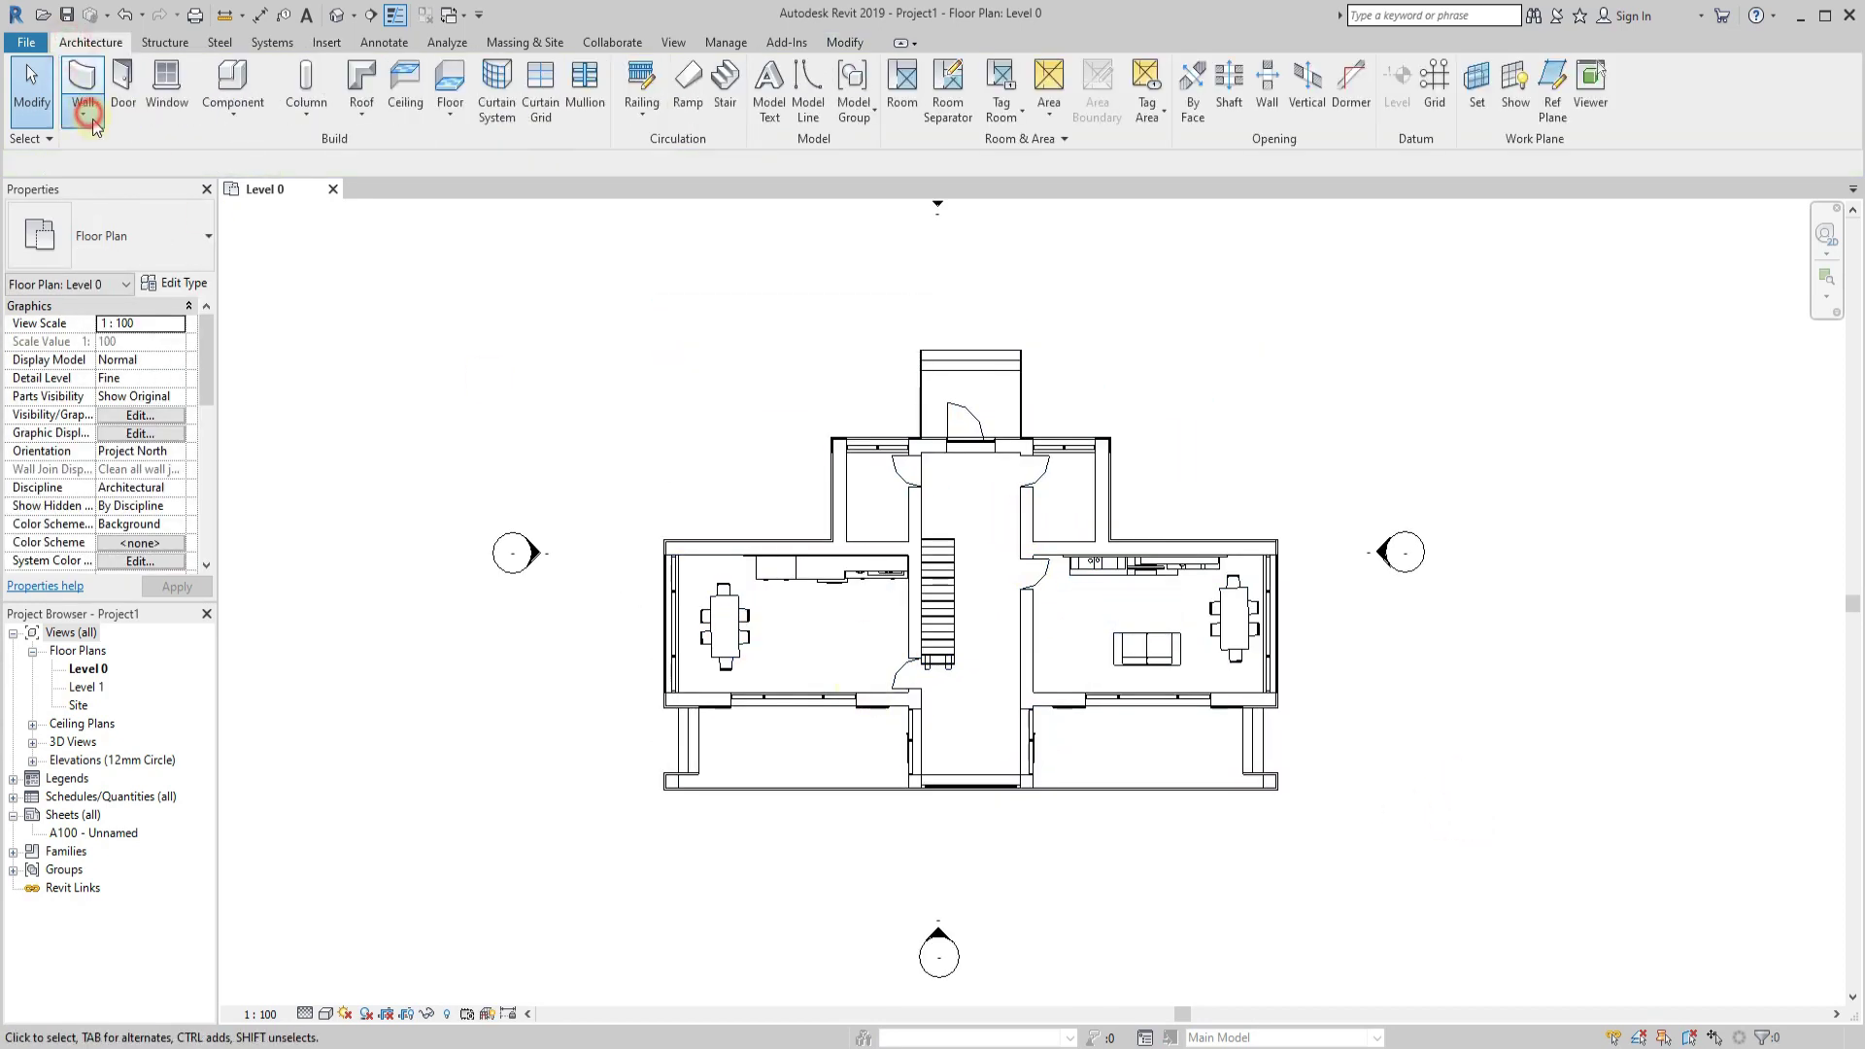
left_click(80, 93)
left_click(175, 282)
left_click(1132, 227)
left_click(112, 236)
scroll(88, 486, "down", 3)
left_click(58, 546)
left_click(175, 283)
left_click(1081, 297)
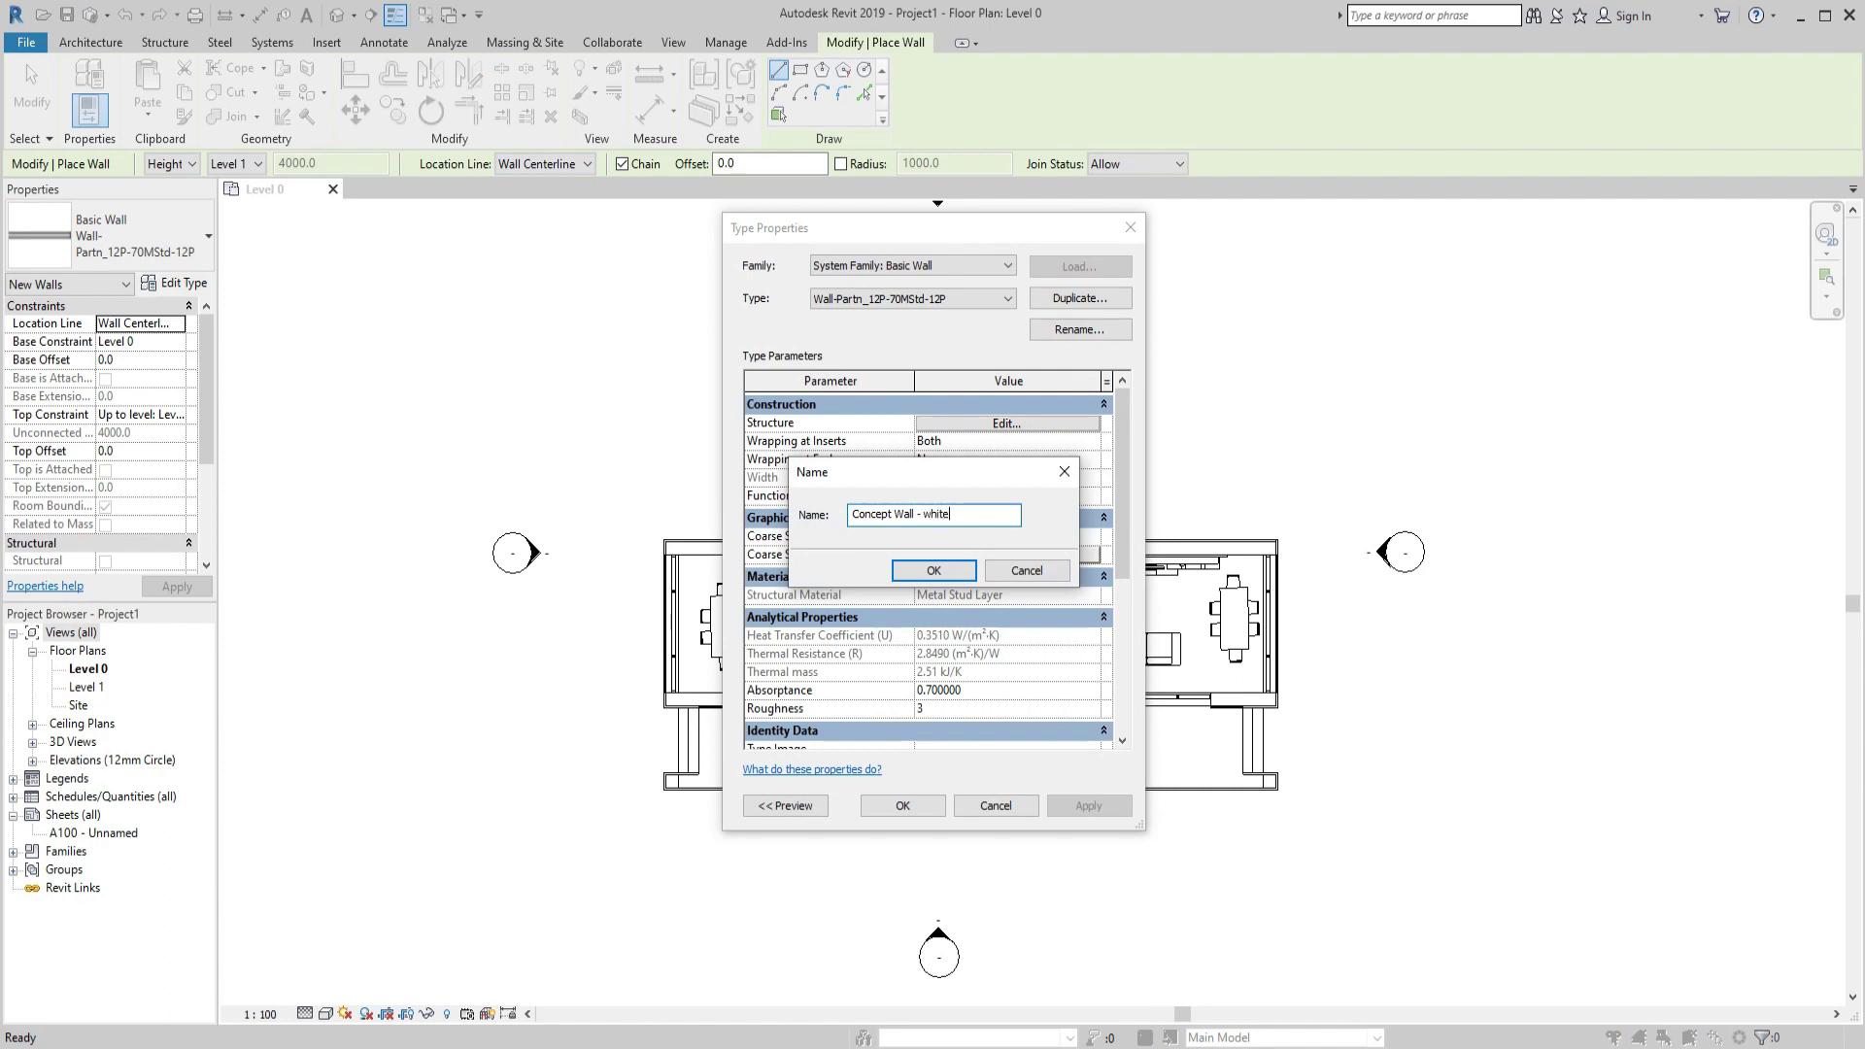
left_click(933, 571)
Delete both plaster finish layers and duplicate the Metal Stud Layer material for the structure.
left_click(971, 424)
left_click(875, 583)
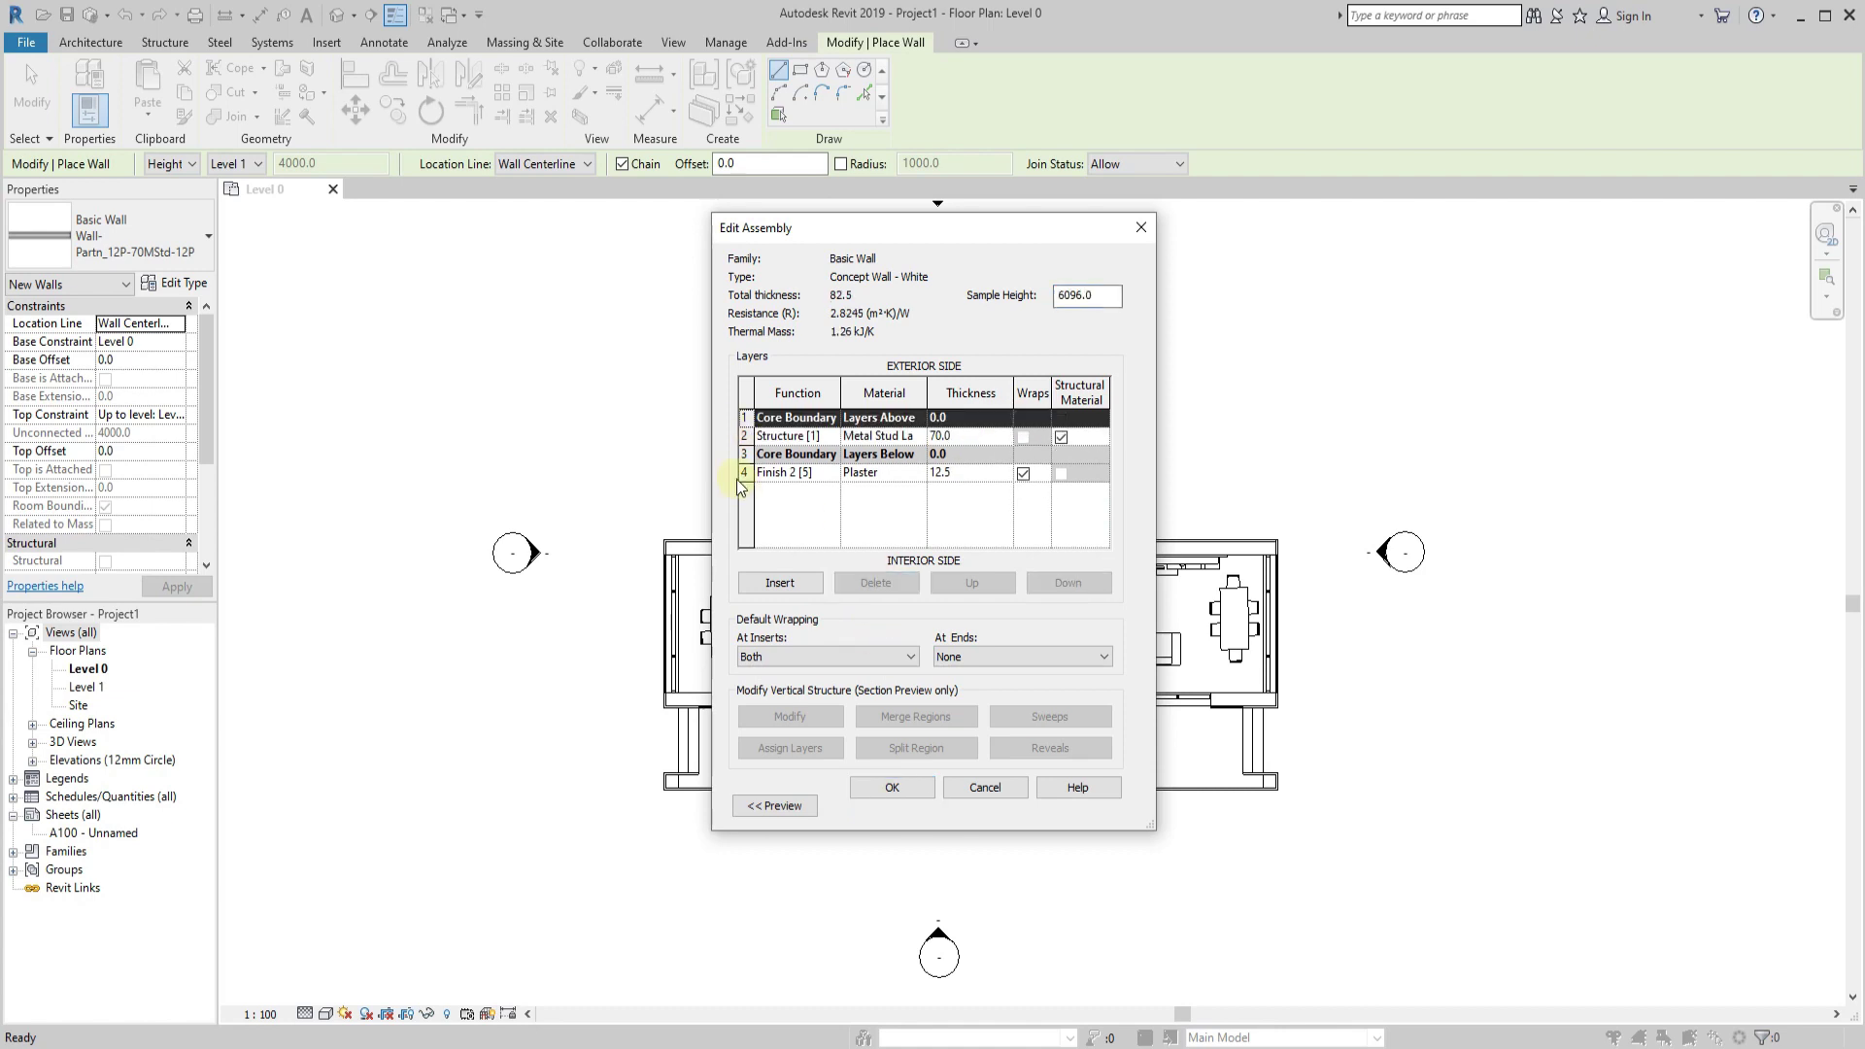
left_click(889, 588)
left_click(913, 453)
left_click(919, 436)
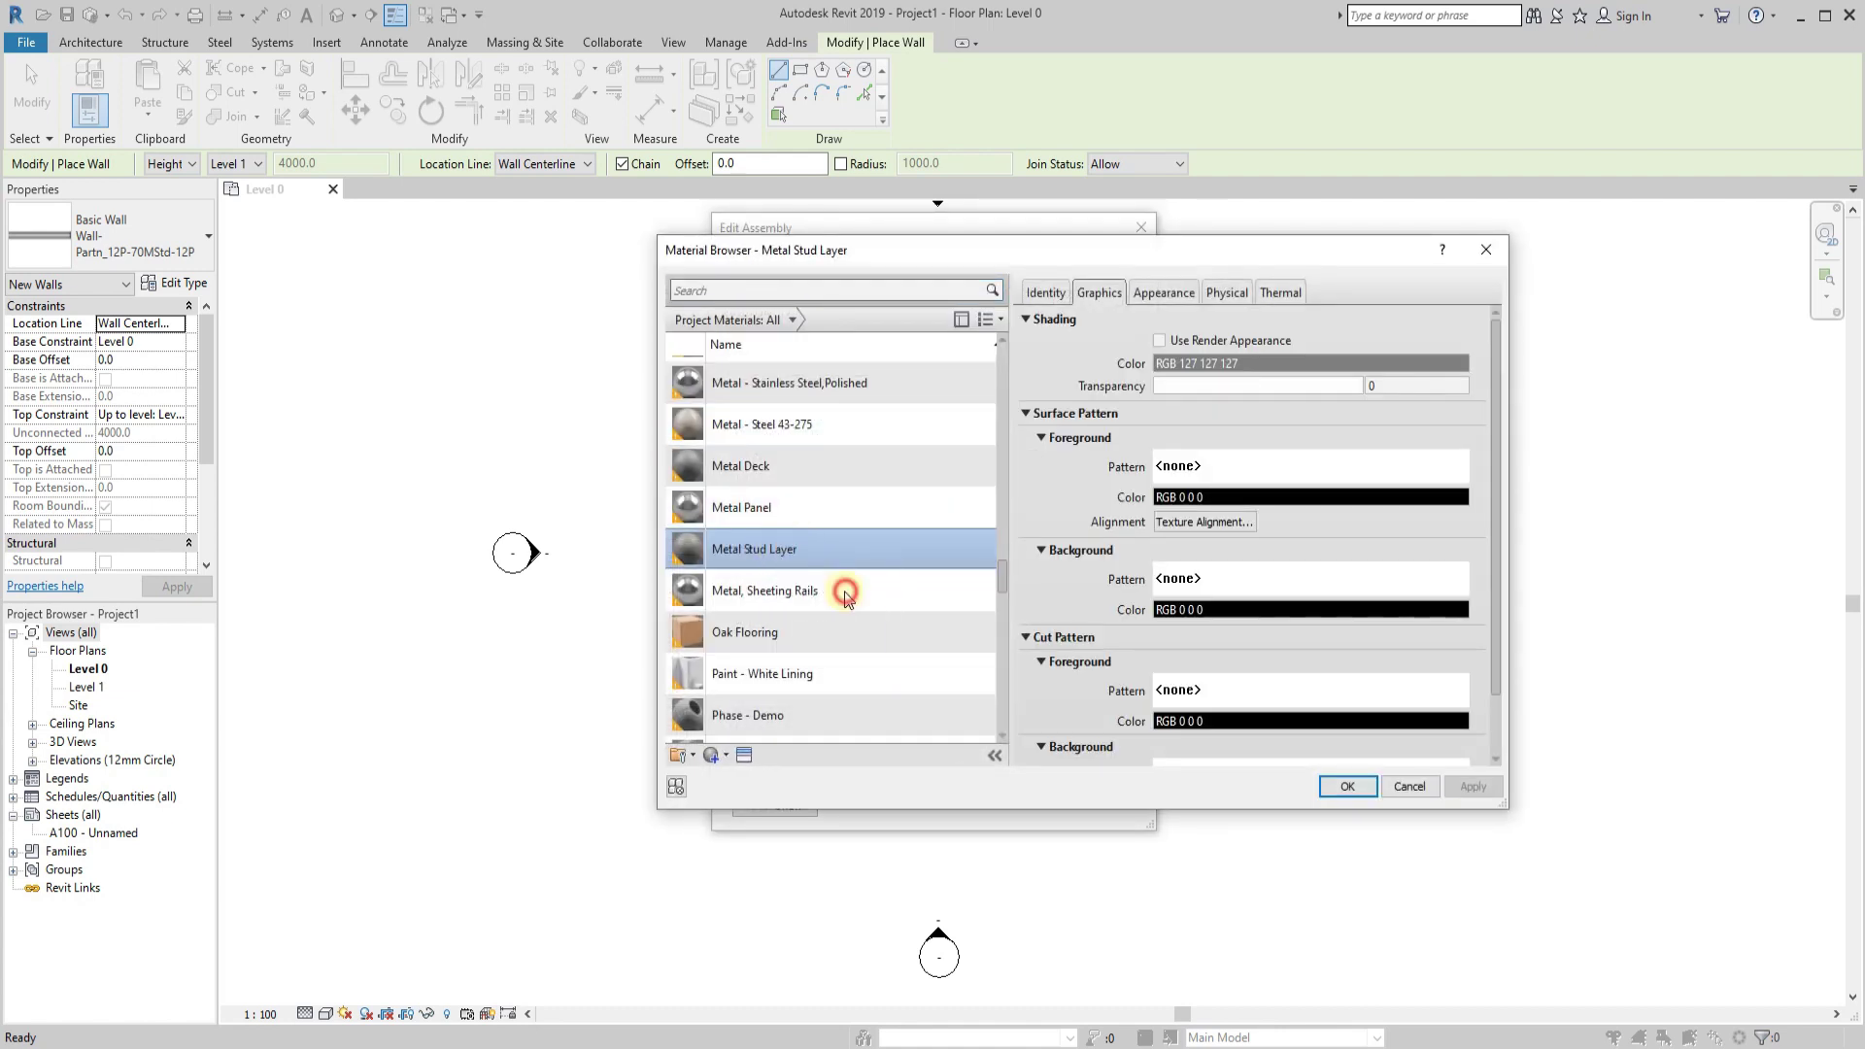
right_click(846, 595)
left_click(809, 580)
type("Concept Wall - White")
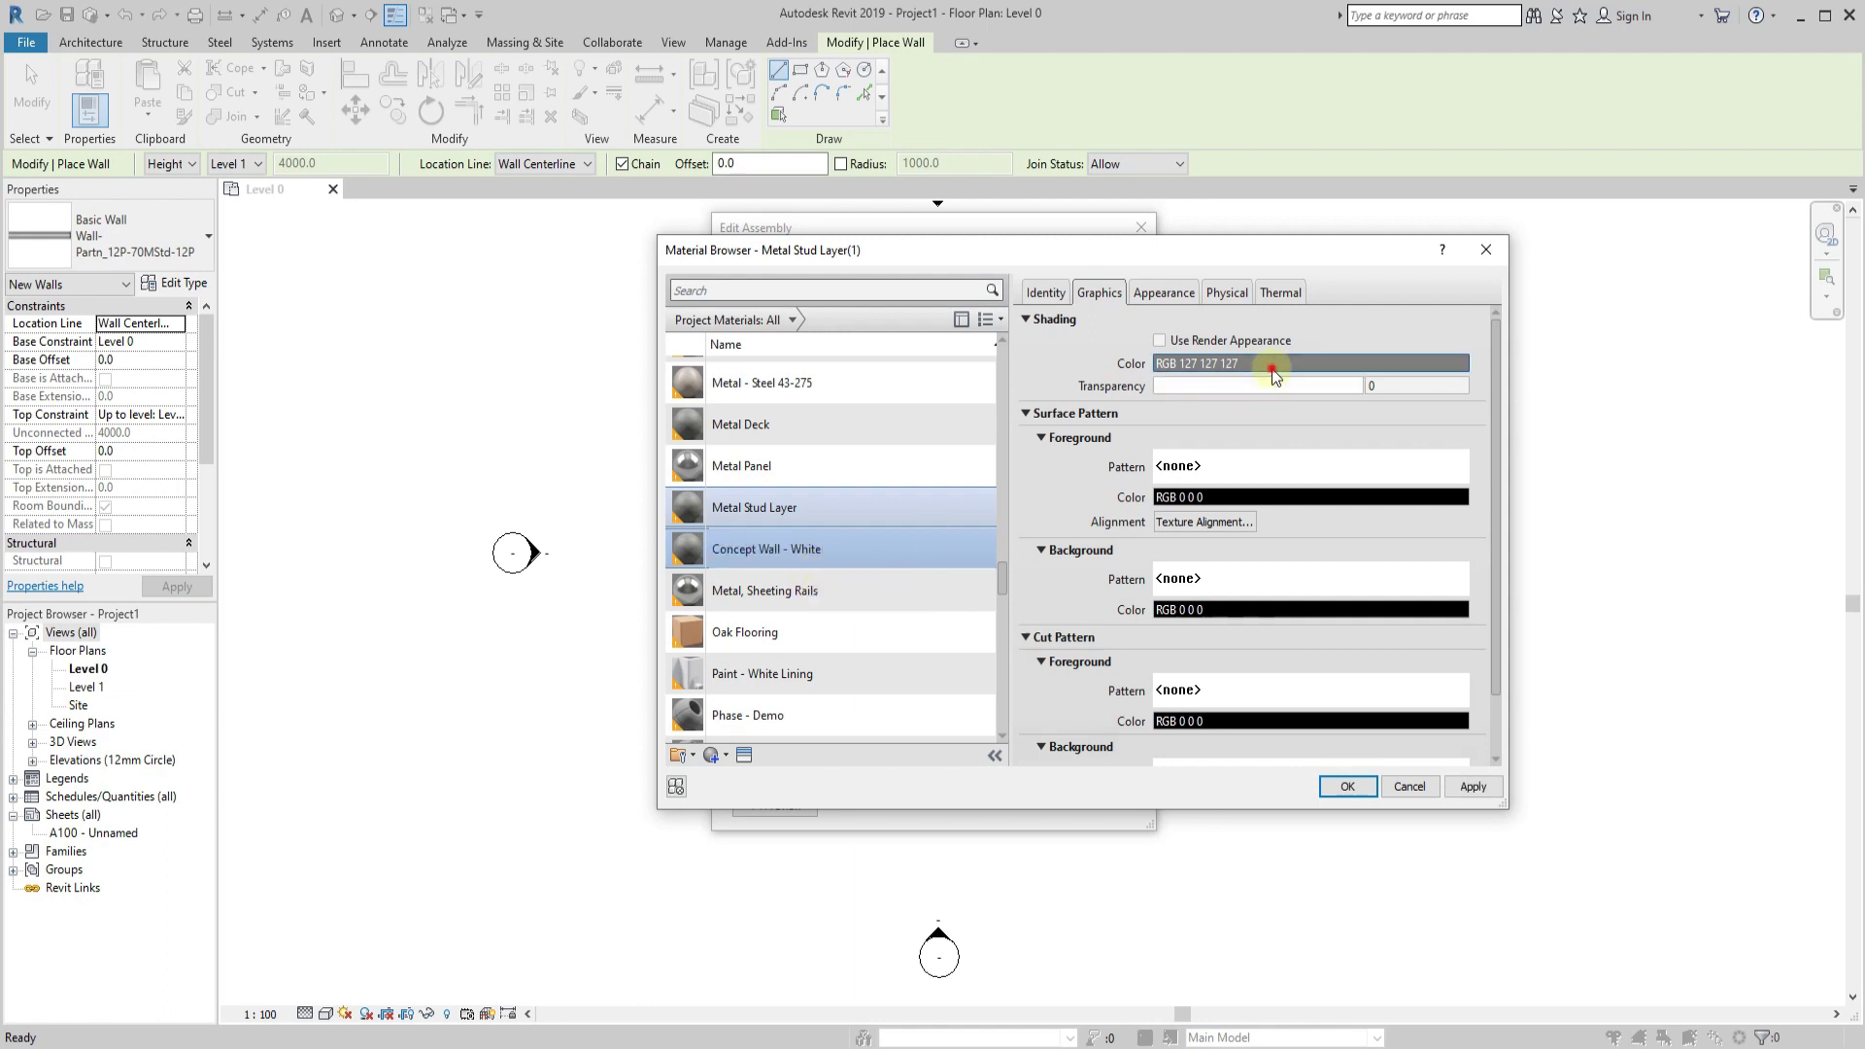
Give the Concept Wall - White material white shading and a grey cut pattern, then confirm.
left_click(1273, 370)
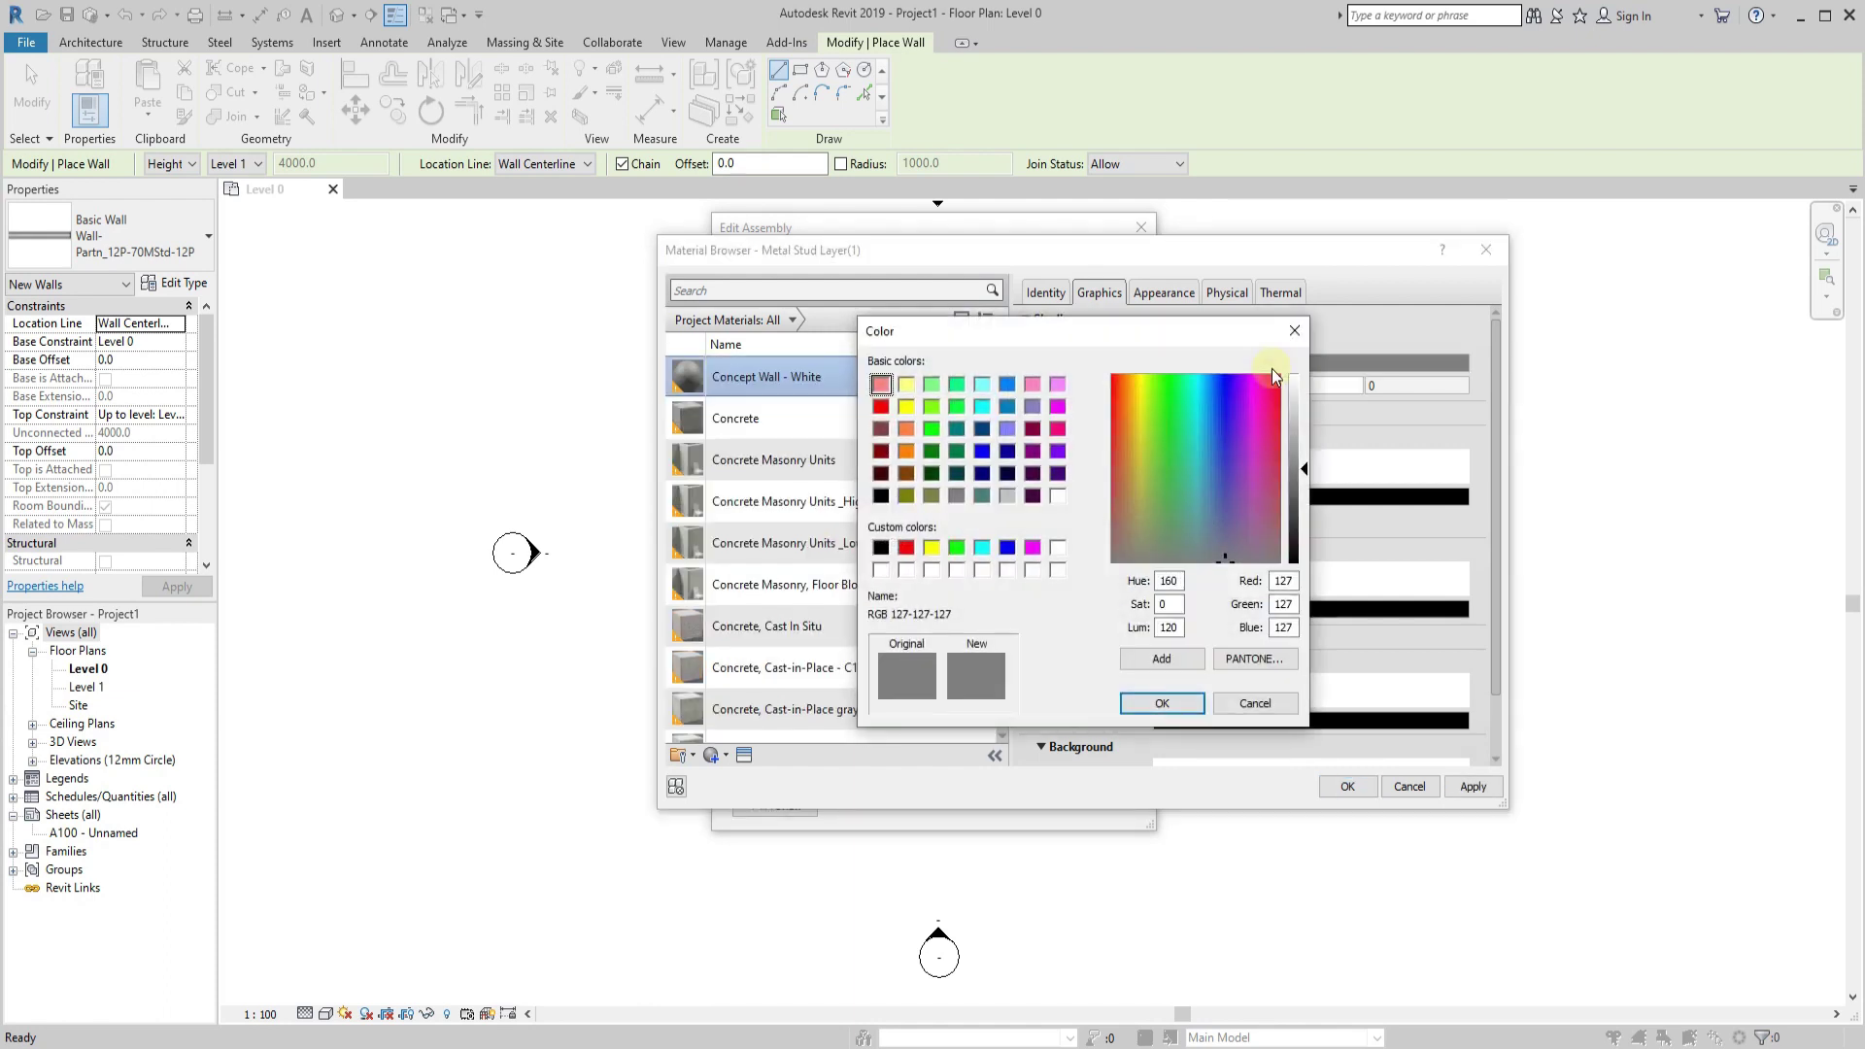
key("Escape")
left_click(1350, 366)
left_click(990, 544)
left_click(1189, 700)
left_click(1208, 721)
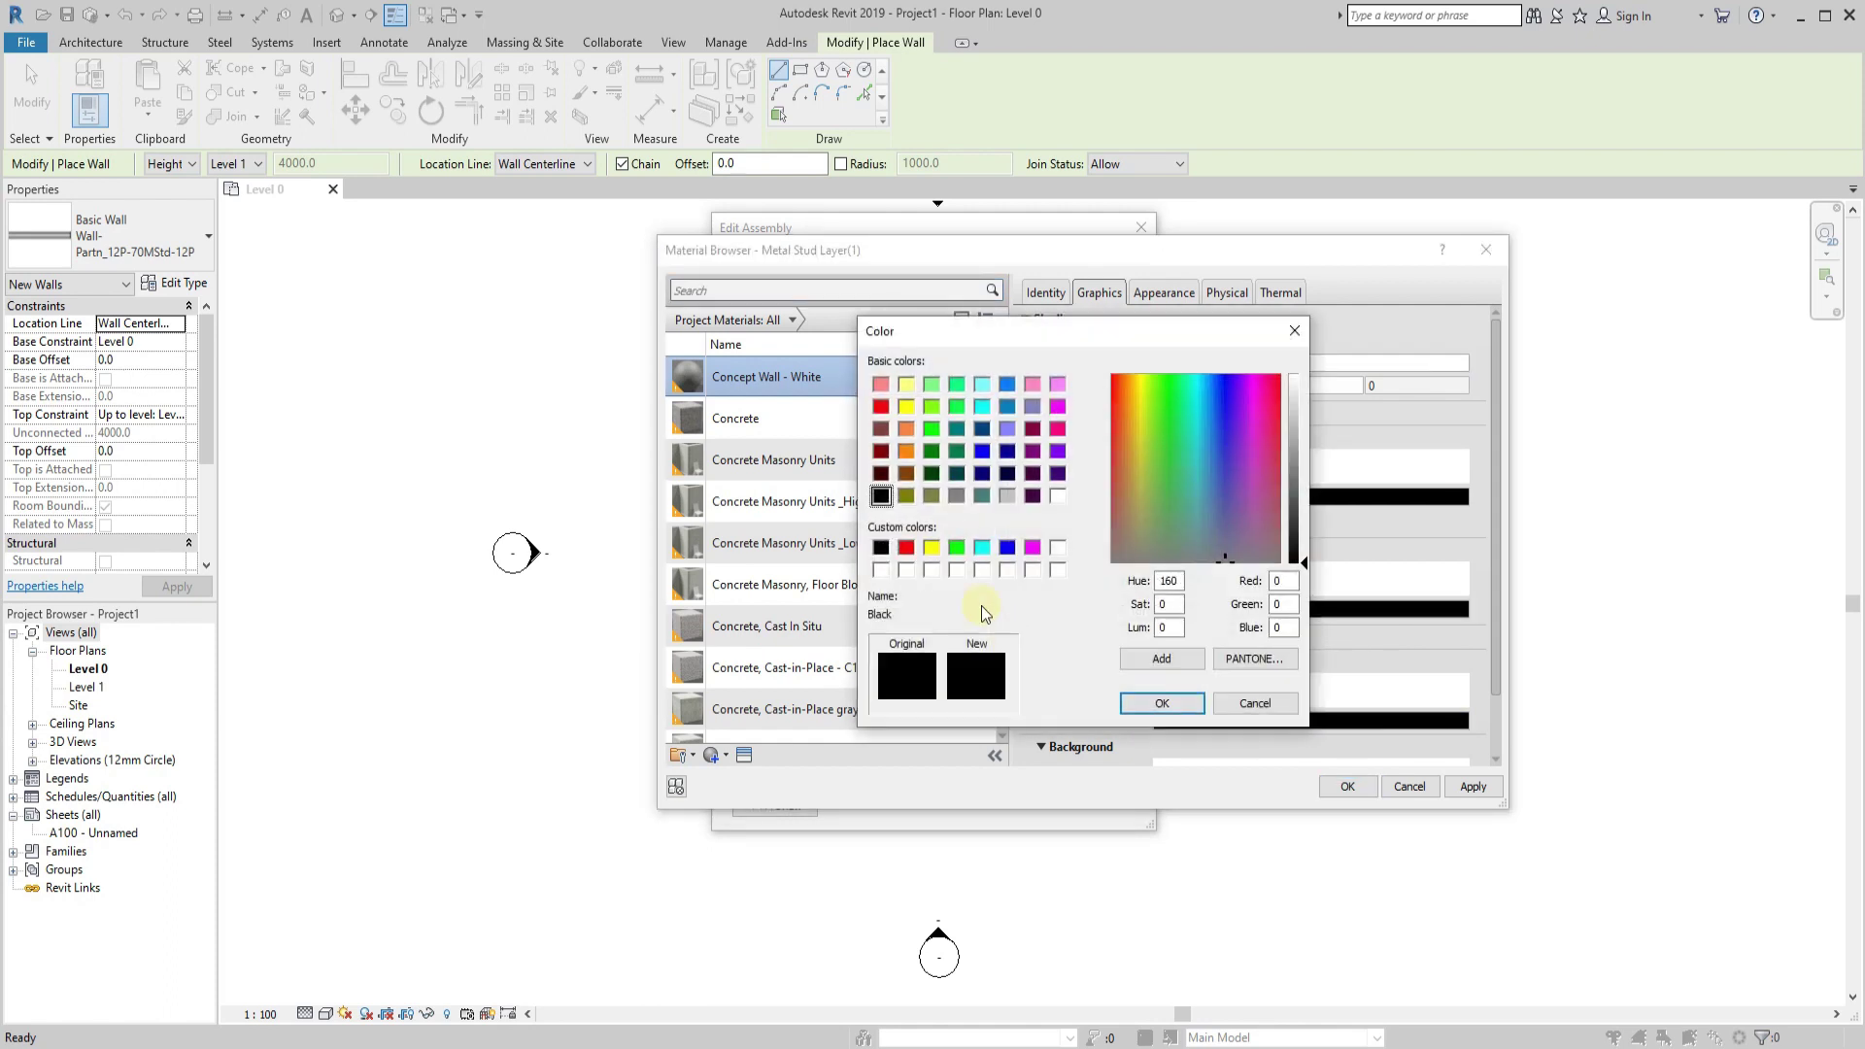
left_click(1162, 702)
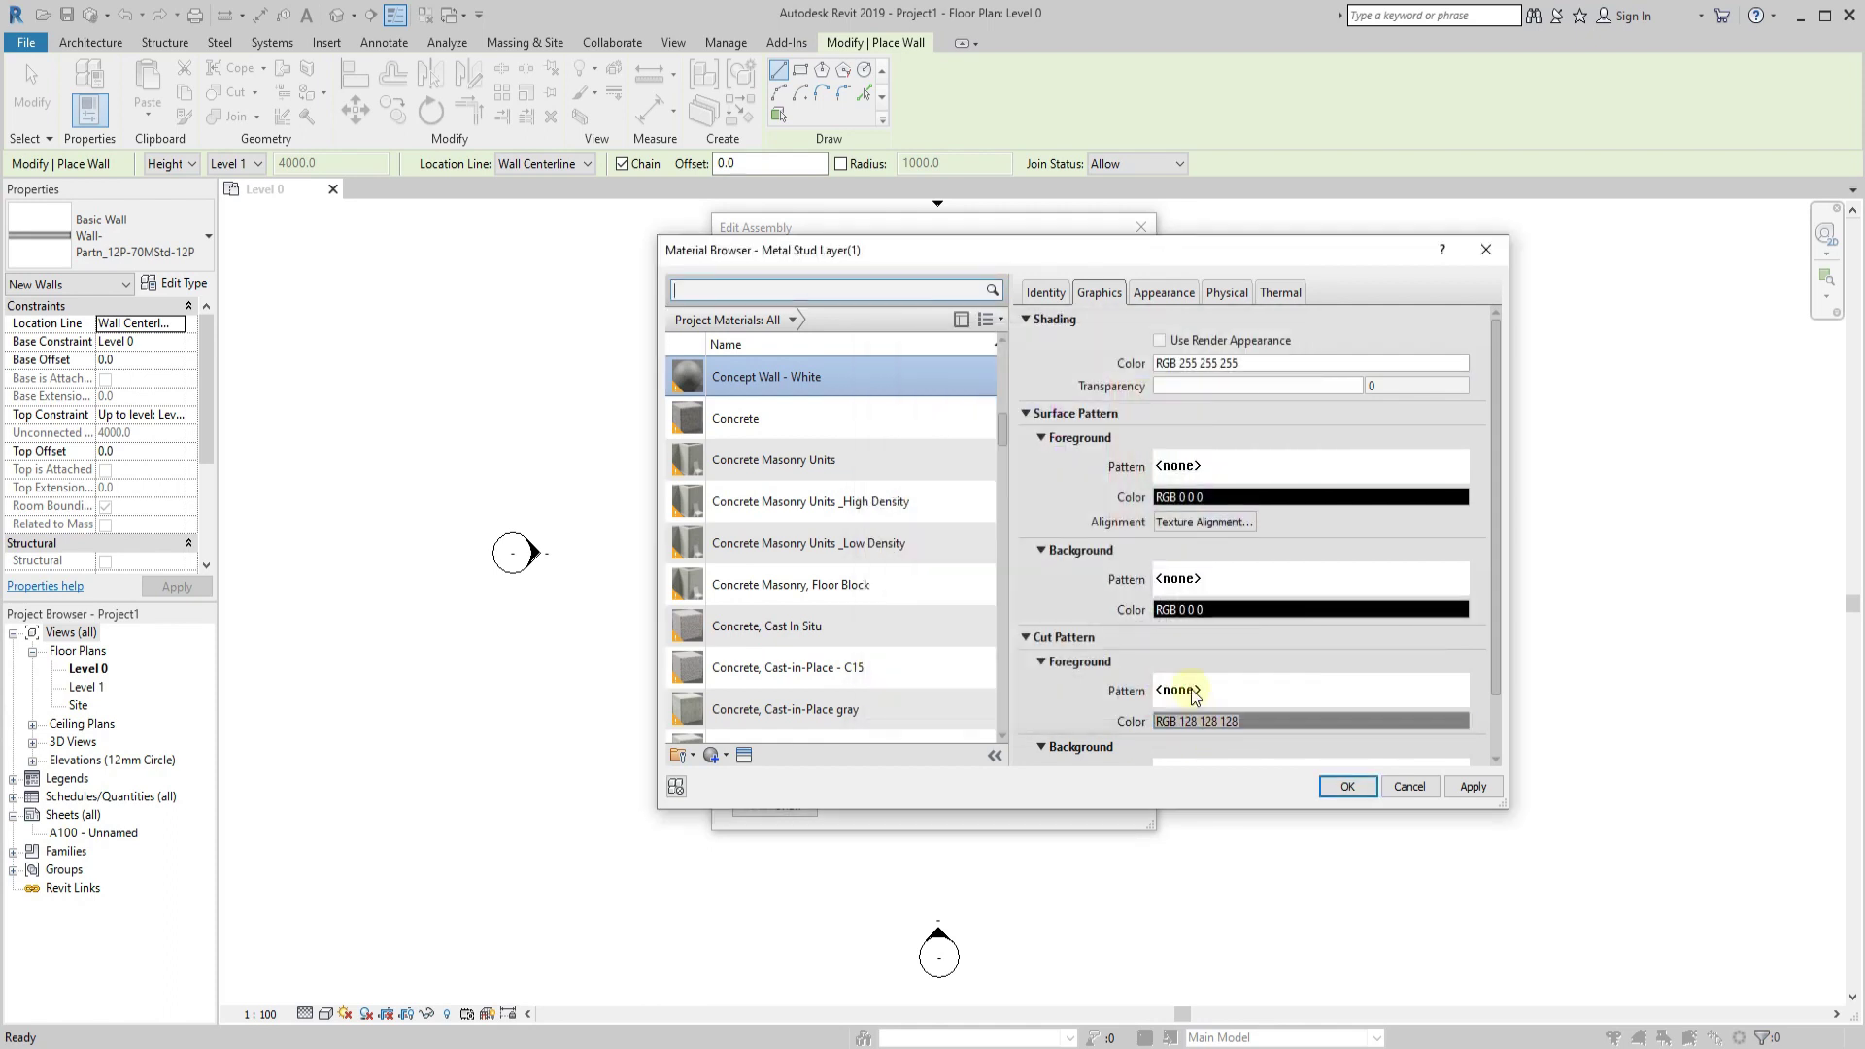
scroll(1263, 738, "down", 2)
left_click(1348, 786)
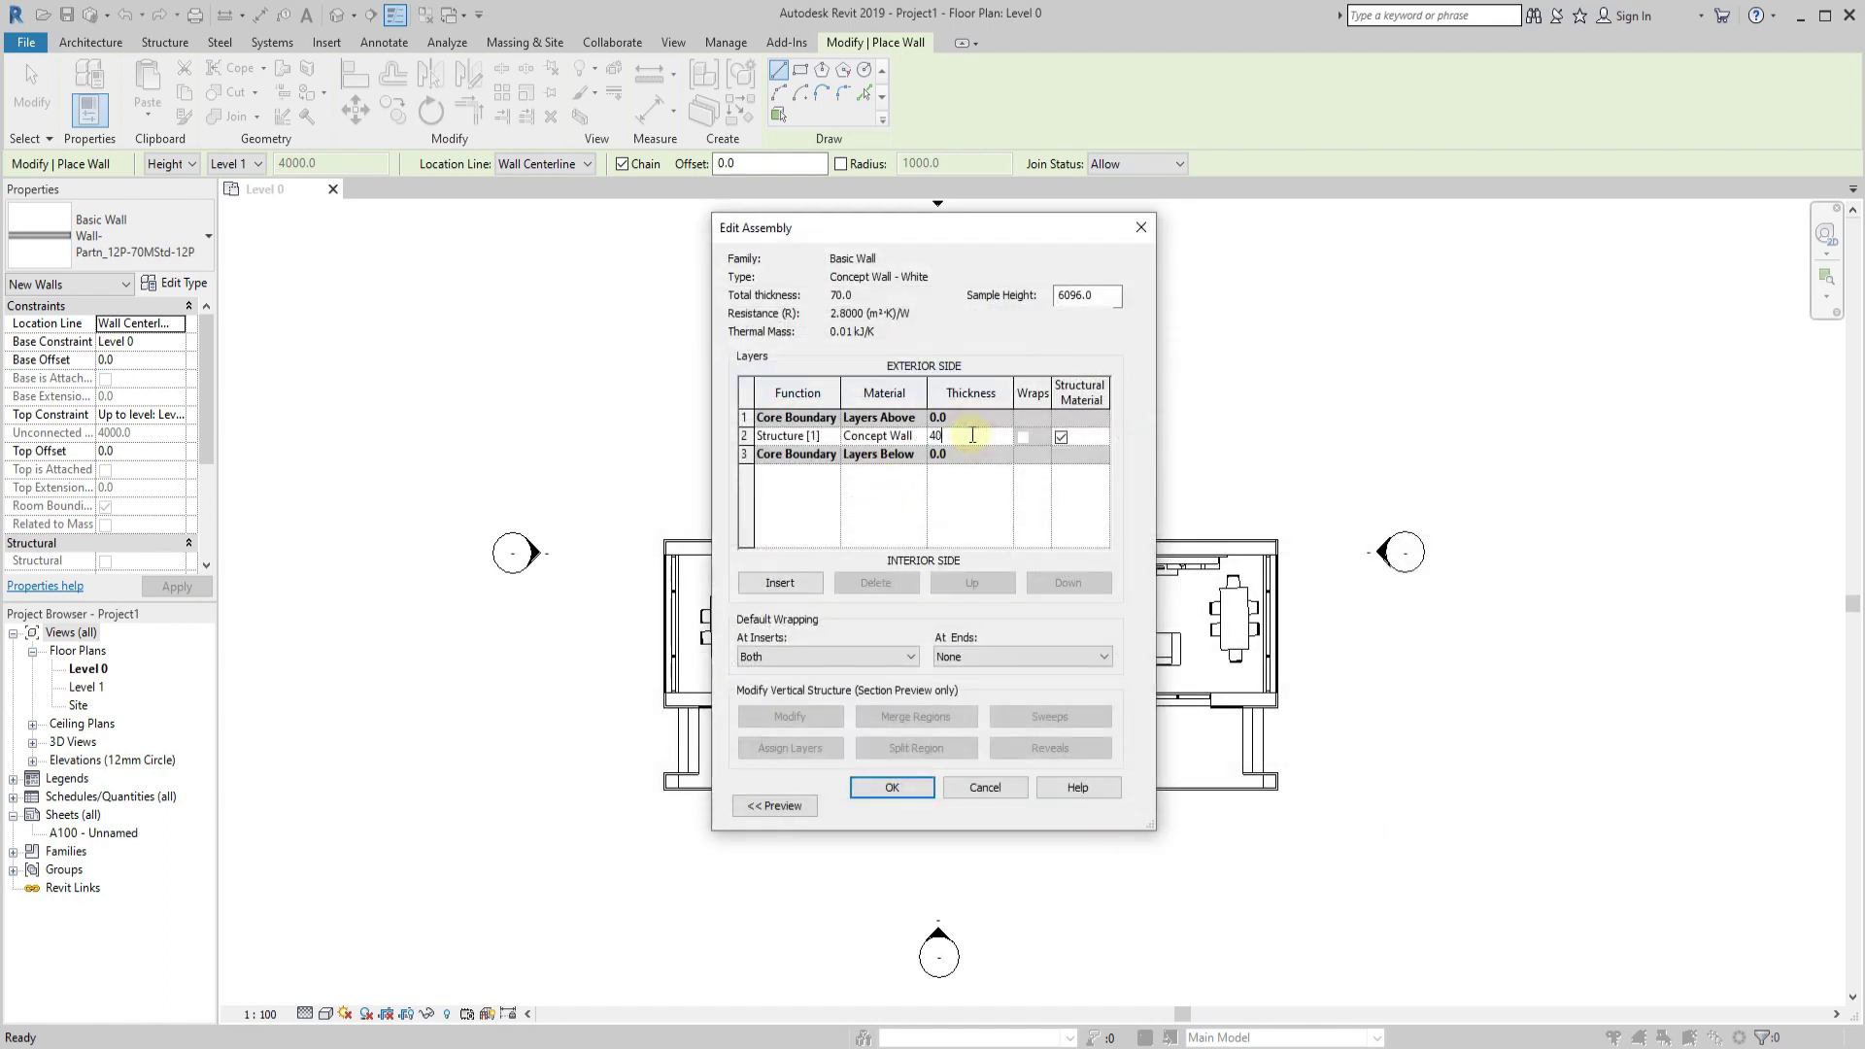
left_click(890, 783)
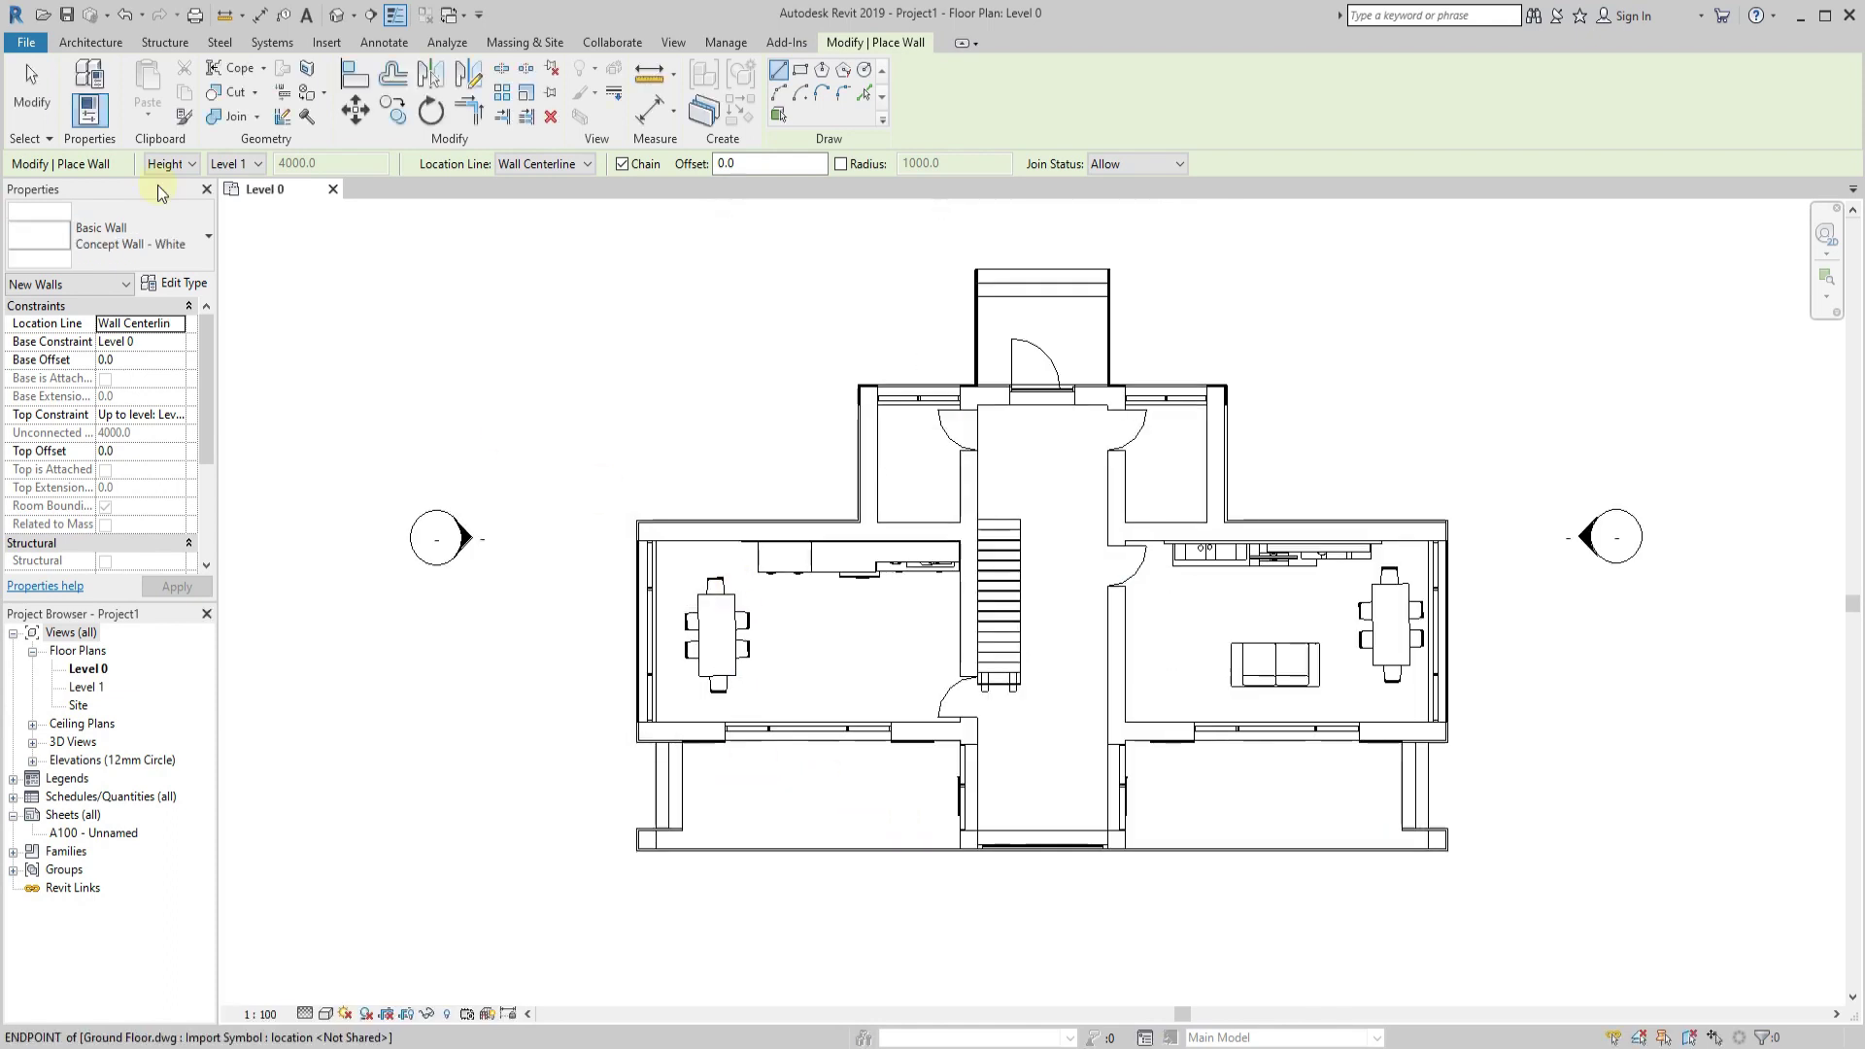
Close the wall type properties, then start and cancel an aligned dimension in the plan.
key("Escape")
key("Escape")
left_click(383, 42)
left_click(78, 82)
scroll(690, 533, "up", 5)
scroll(654, 457, "up", 2)
left_click(648, 455)
key("Escape")
key("Escape")
scroll(707, 471, "down", 3)
scroll(767, 486, "down", 2)
scroll(754, 425, "up", 1)
scroll(755, 425, "down", 3)
Open the South elevation, start and cancel a CAD import, then close that view.
left_click(865, 763)
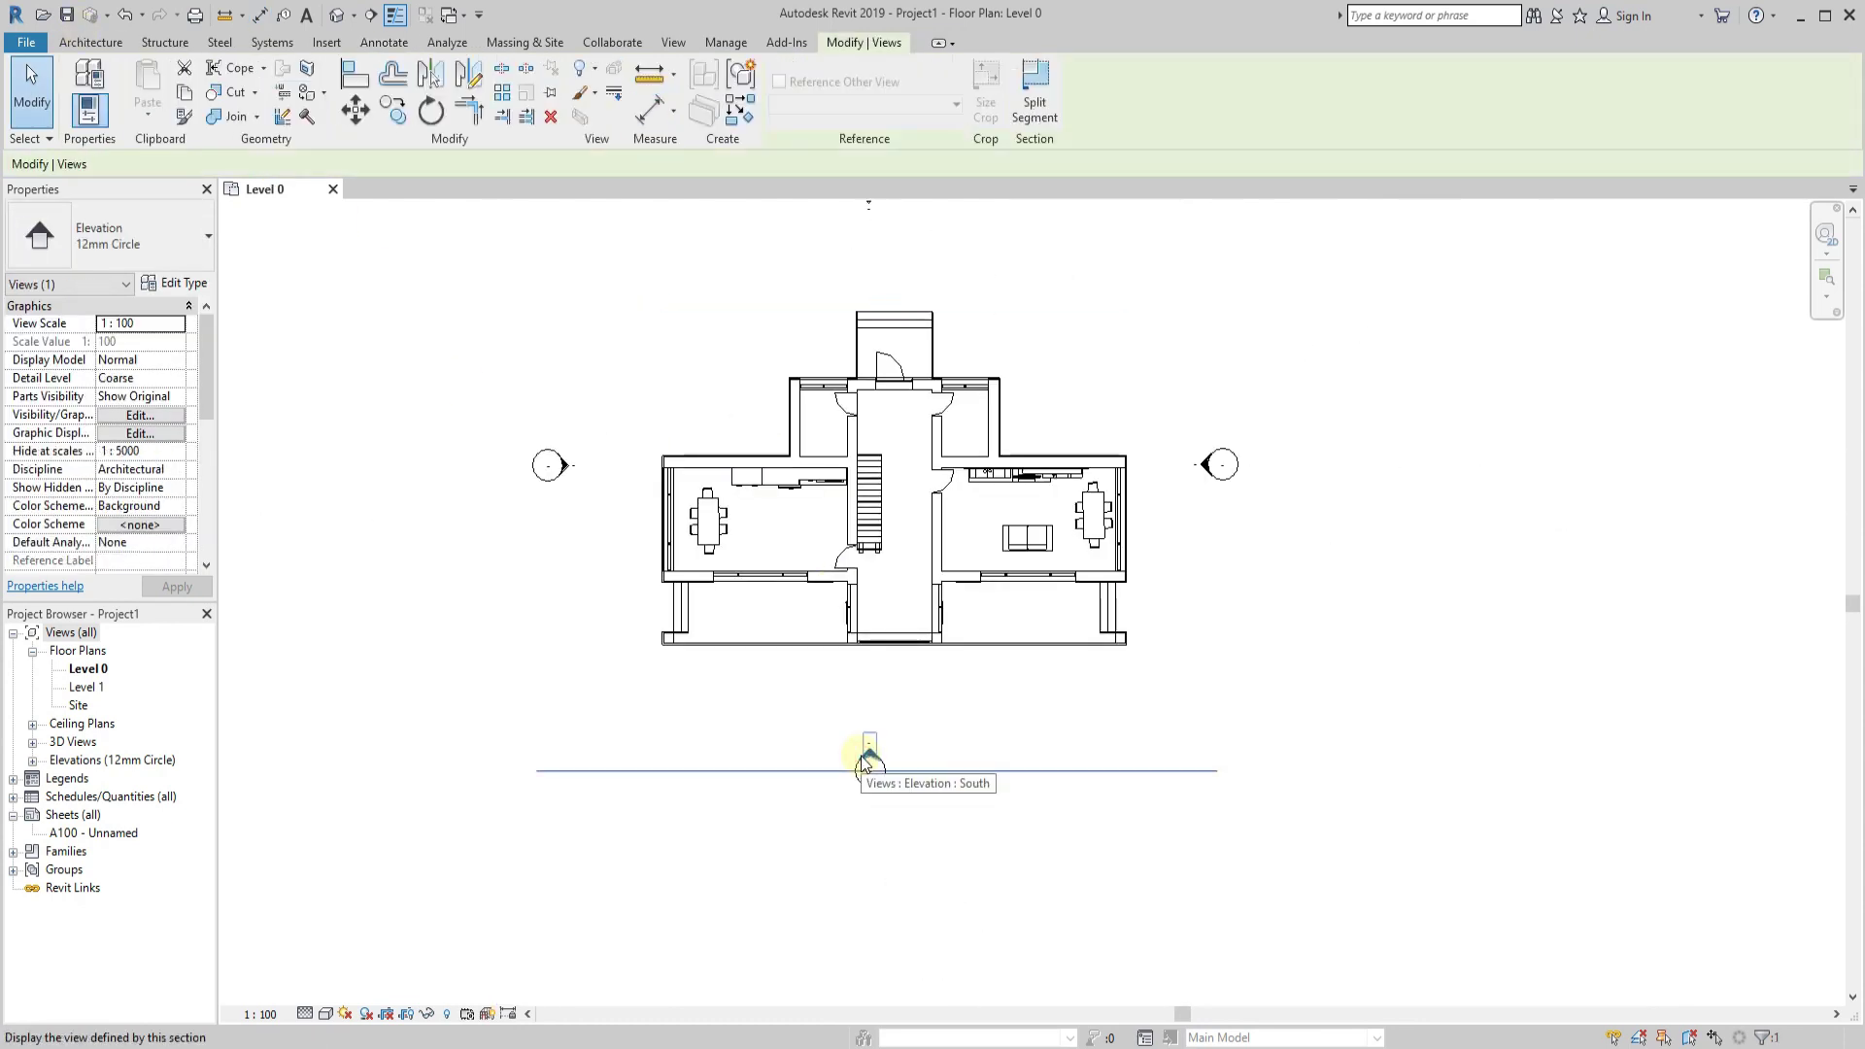
left_click(882, 583)
left_click(869, 761)
right_click(868, 756)
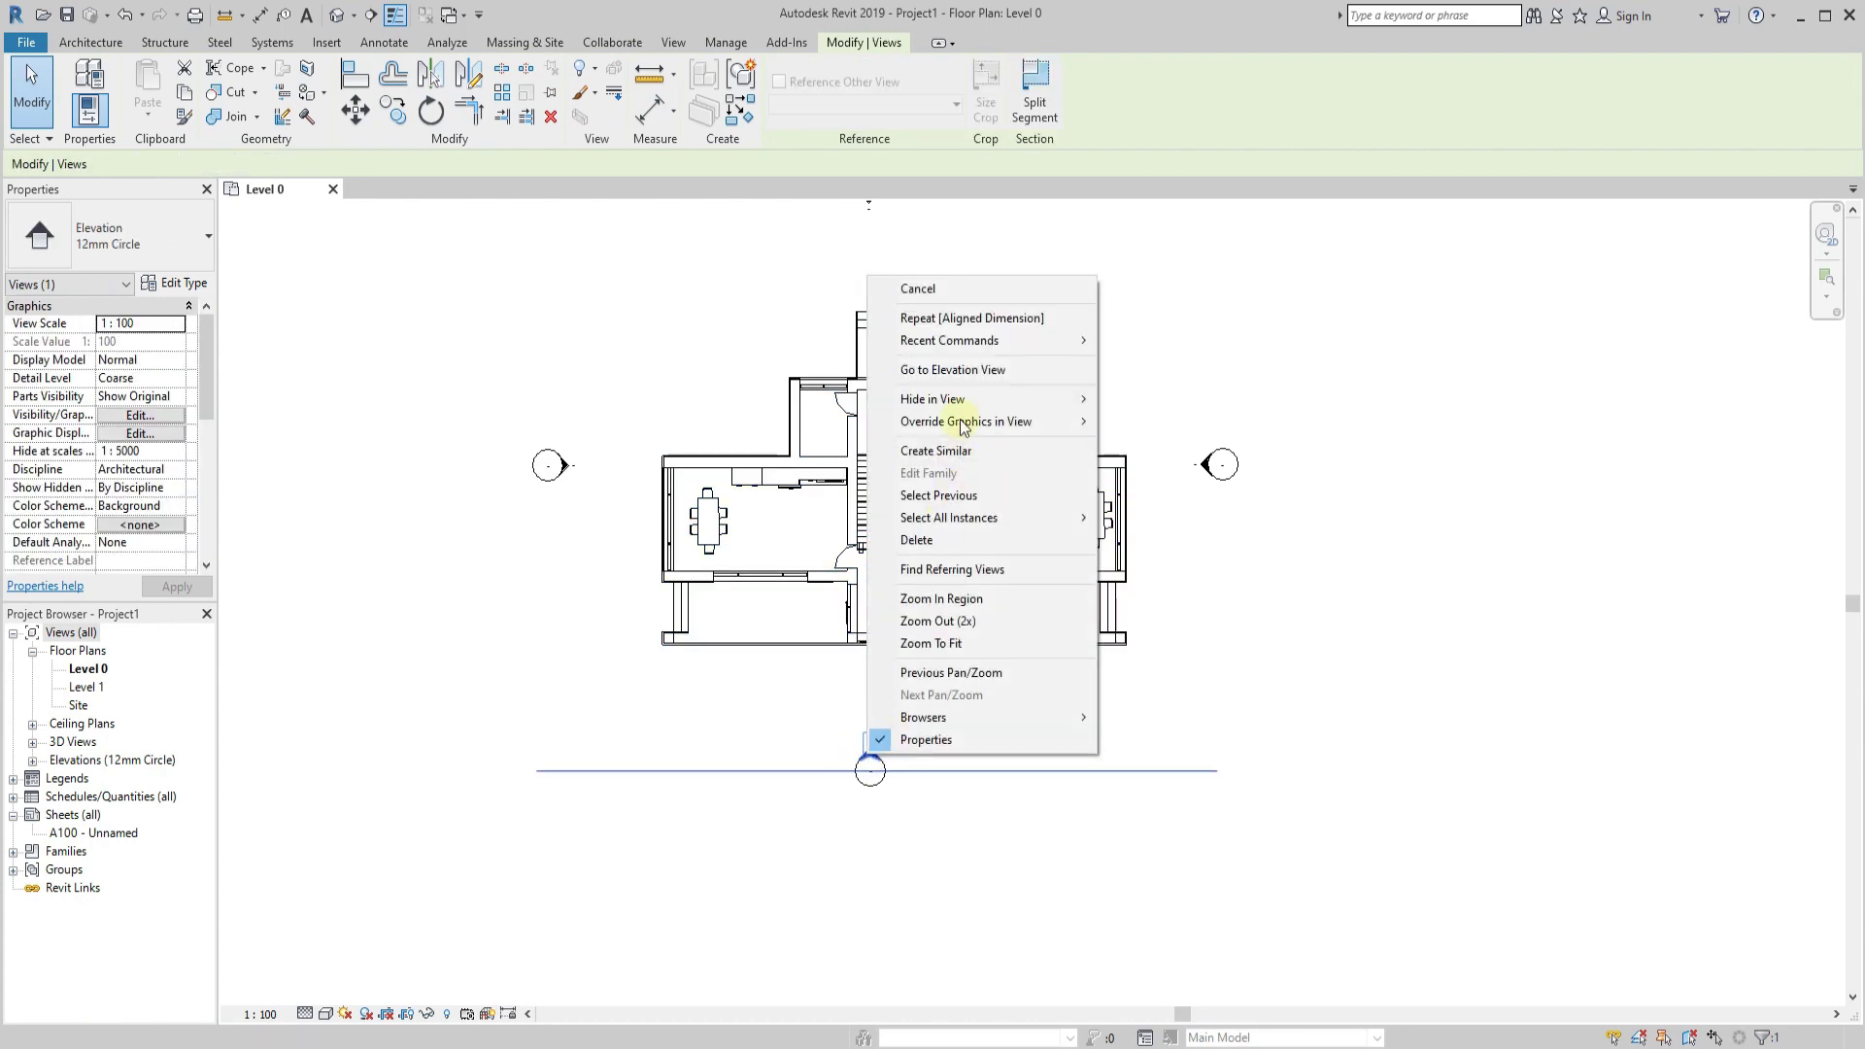
left_click(947, 375)
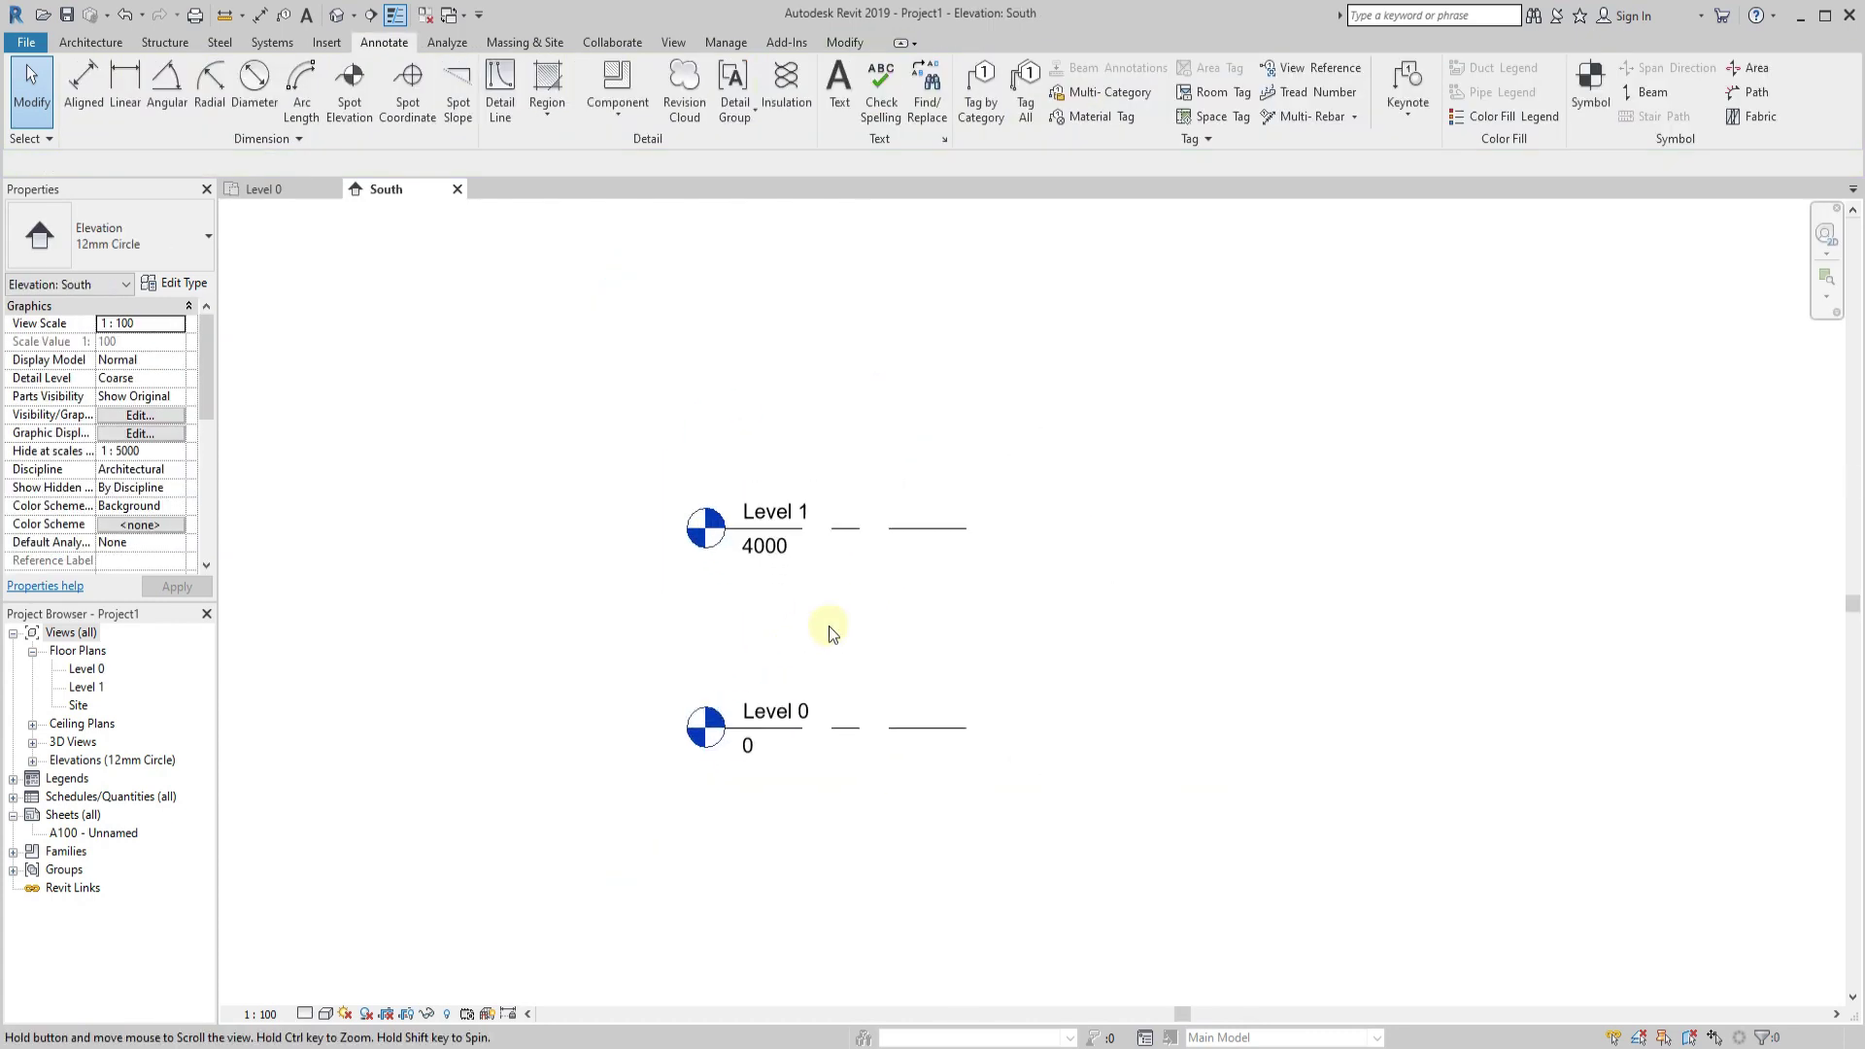
scroll(667, 491, "down", 2)
left_click(326, 43)
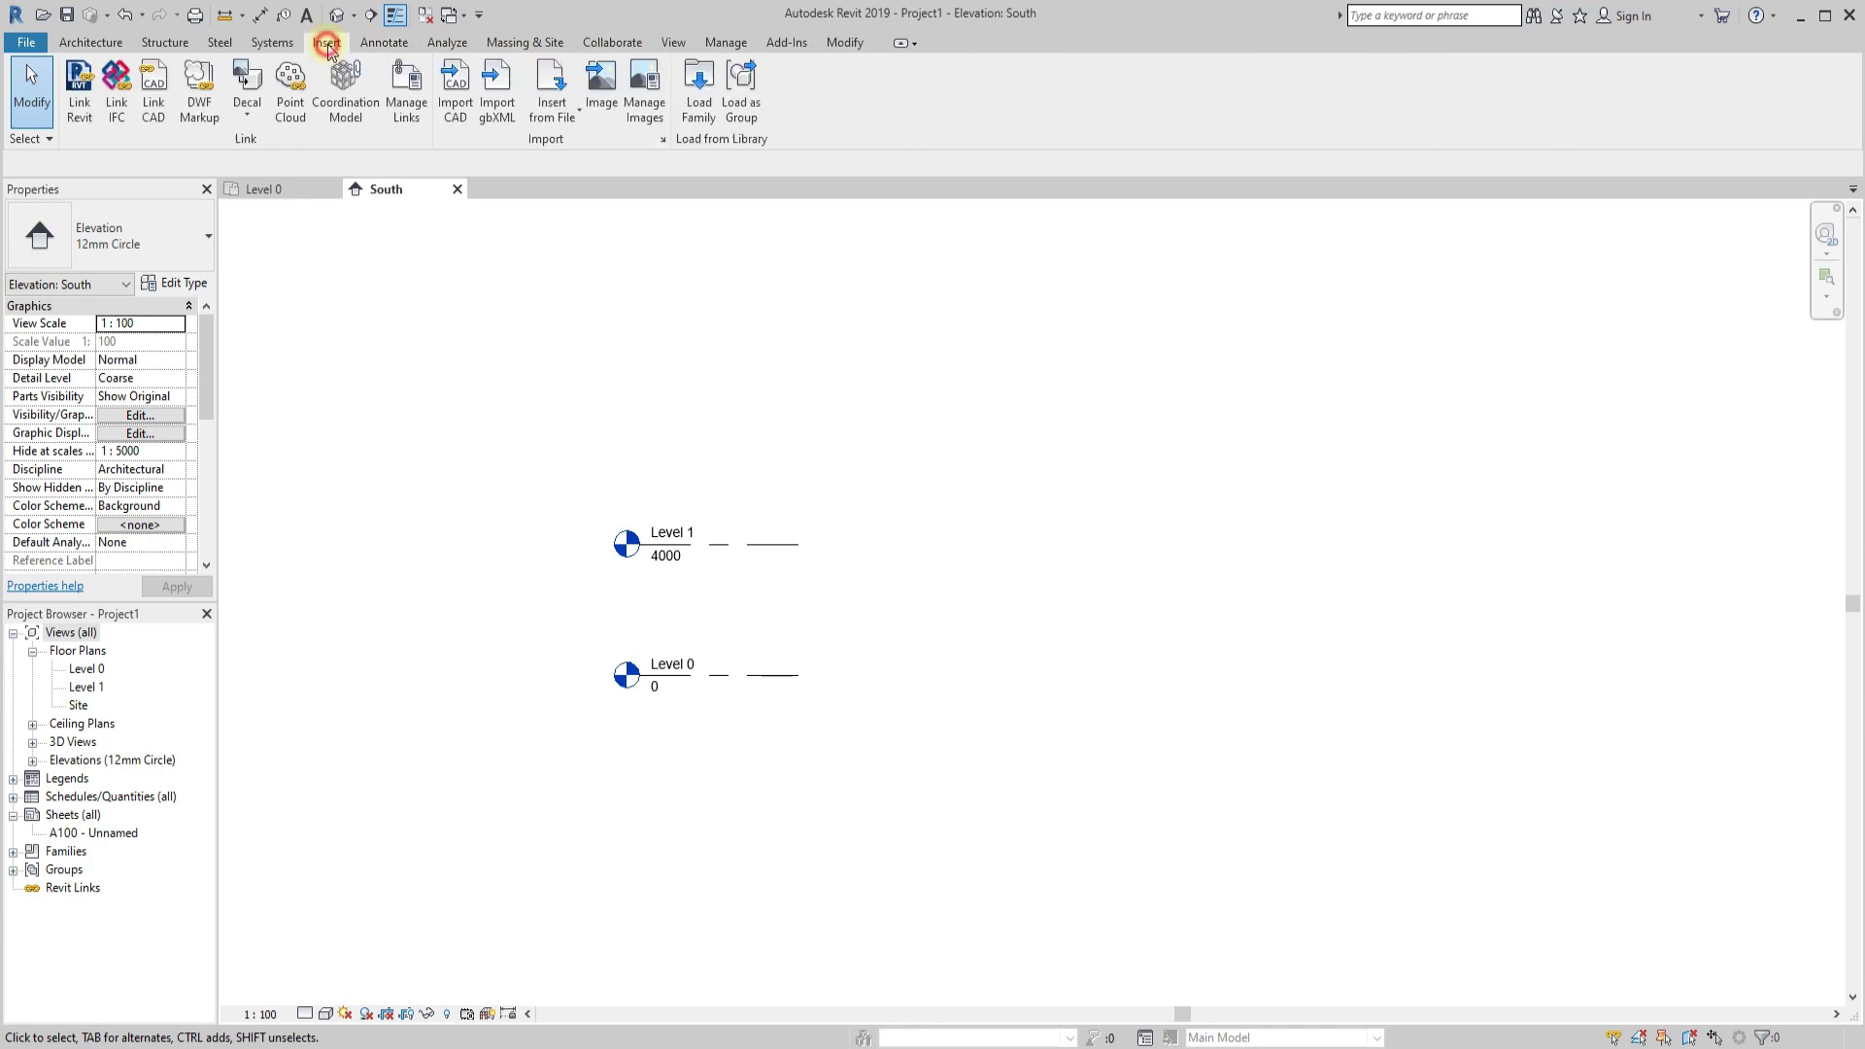
left_click(458, 101)
left_click(1287, 244)
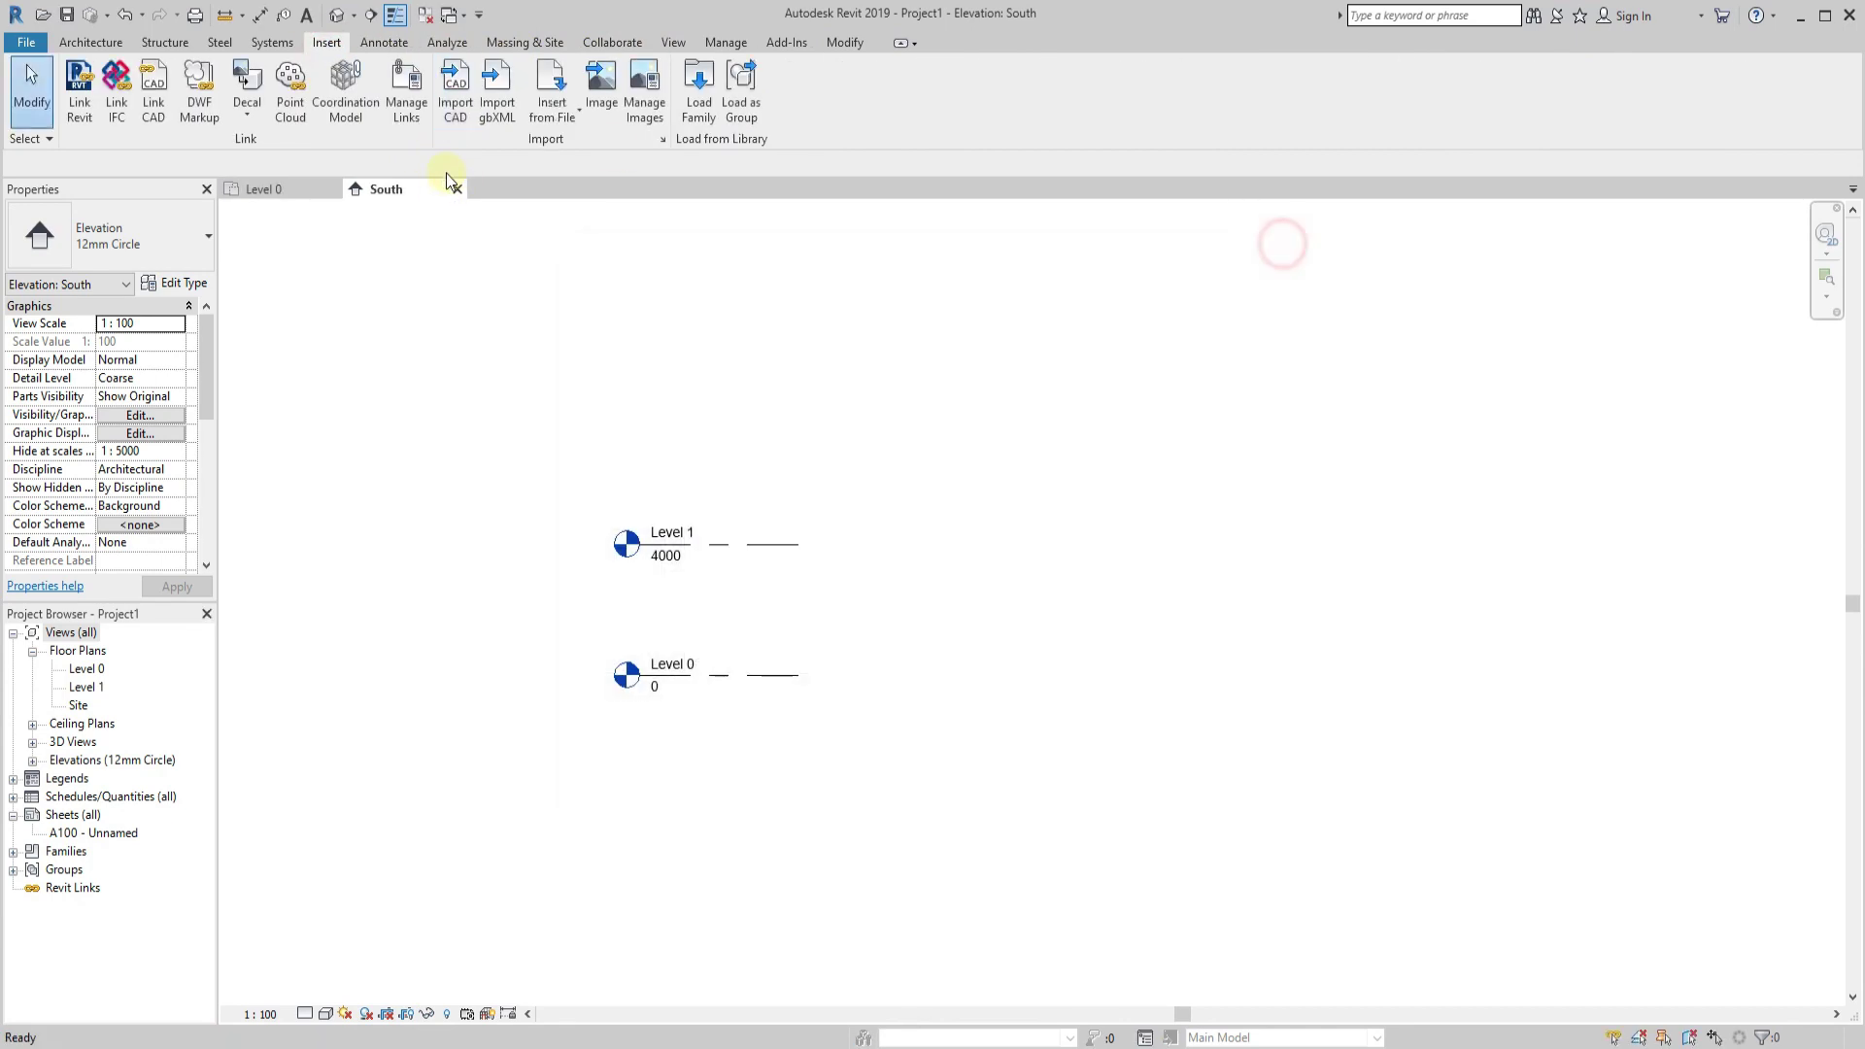
left_click(457, 188)
Open the North elevation and import Front Elevation.dwg into it.
left_click(850, 309)
right_click(851, 330)
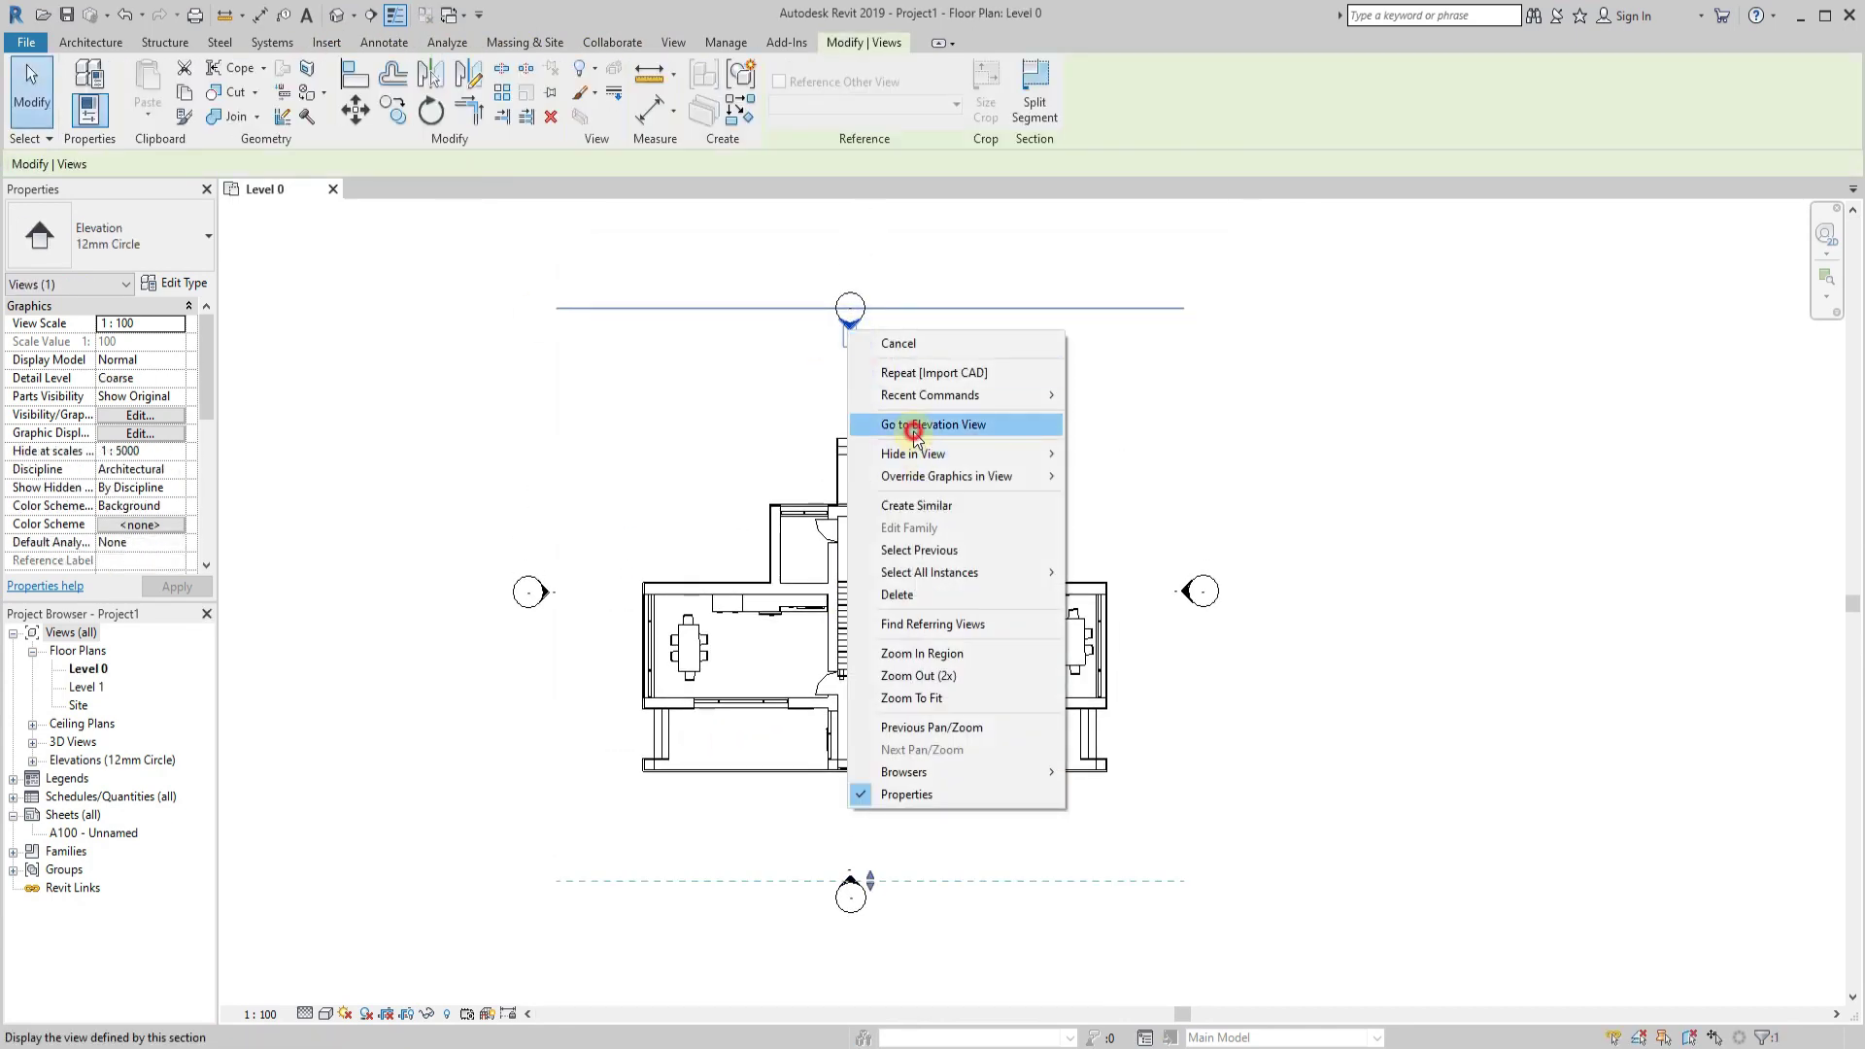
left_click(913, 428)
left_click(455, 92)
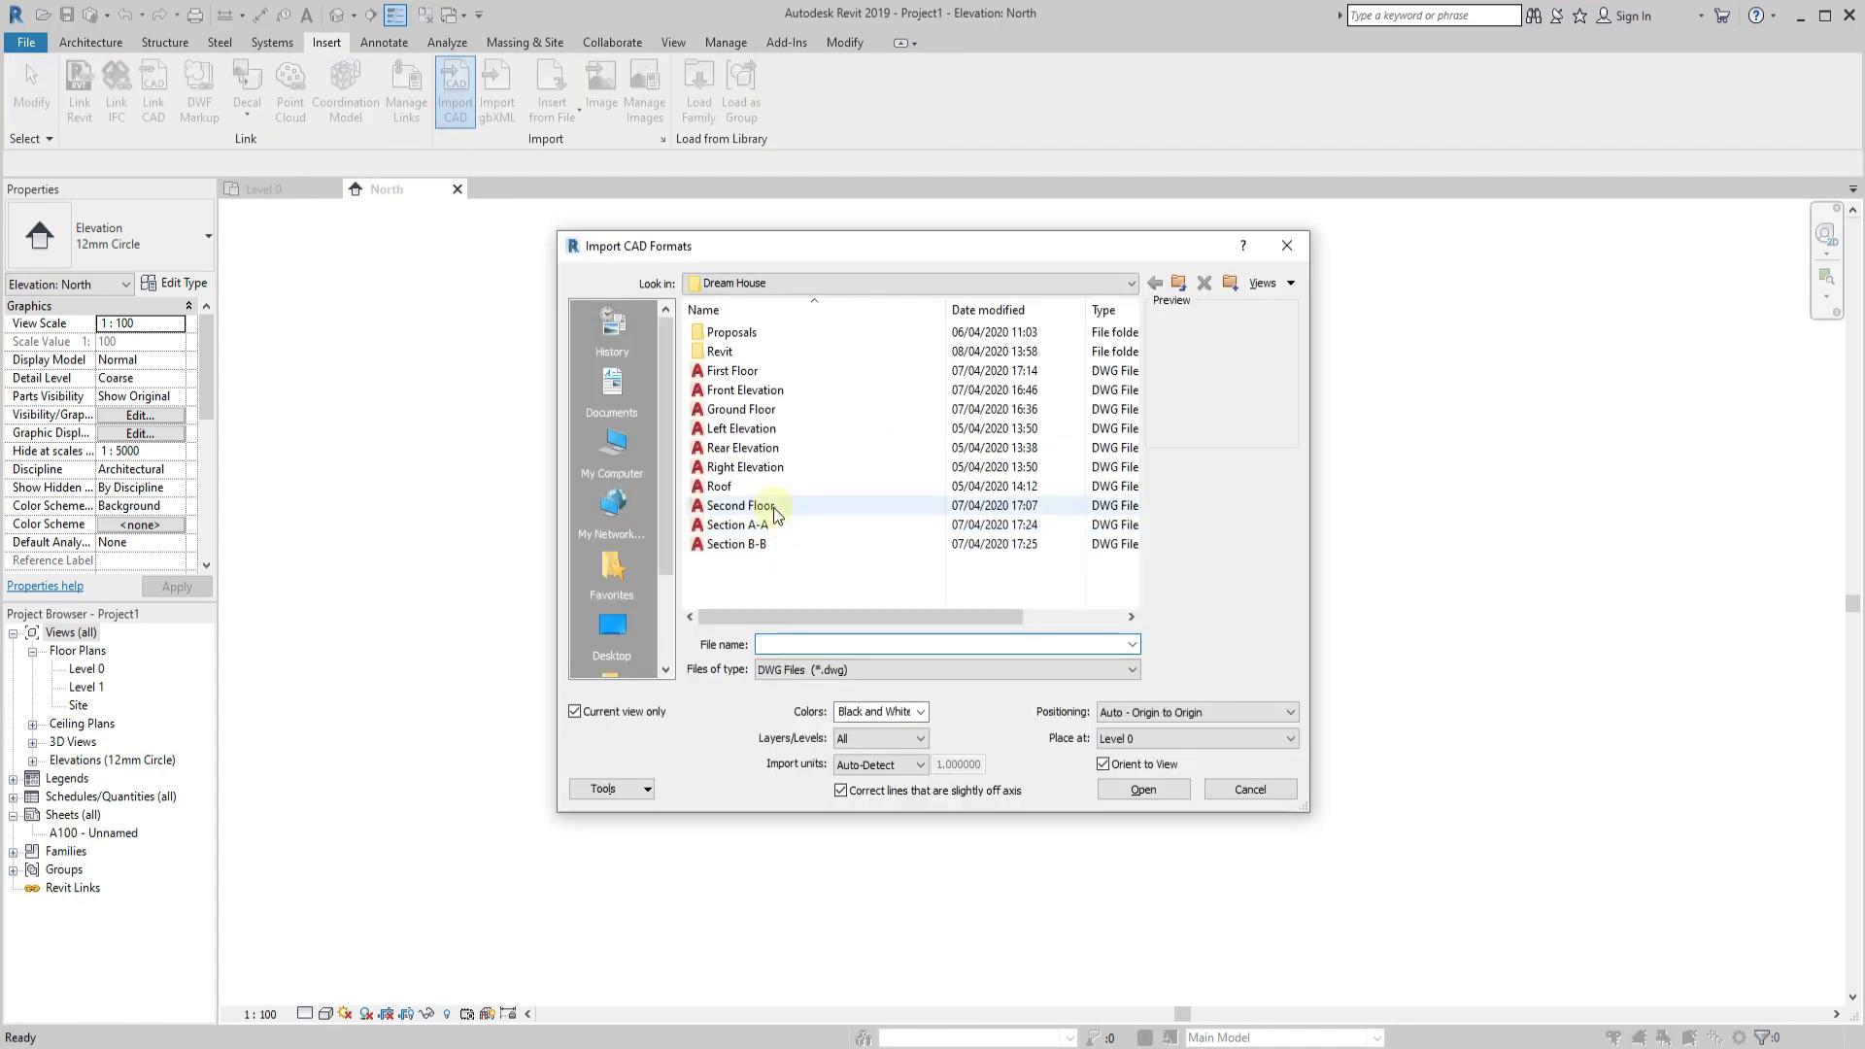
left_click(745, 391)
left_click(1143, 789)
Move the Front Elevation drawing so its base sits on Level 0.
scroll(940, 579, "down", 3)
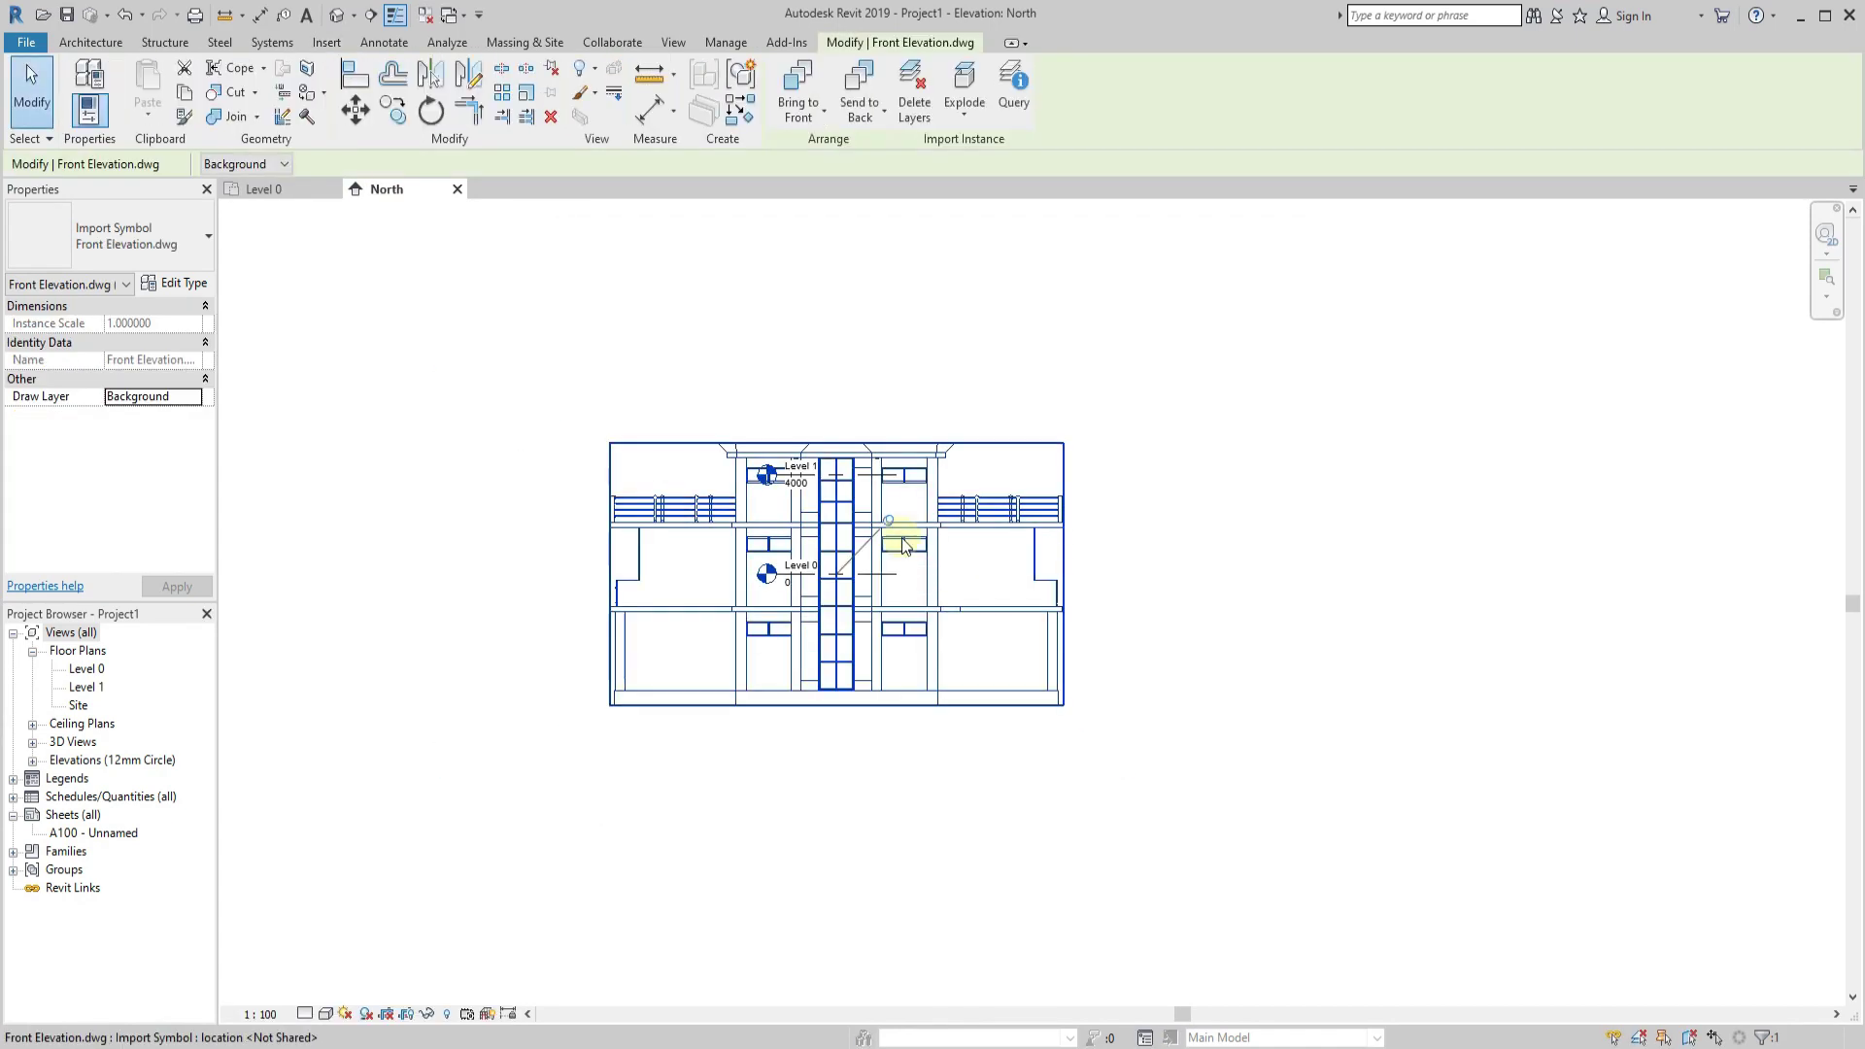
left_click_drag(855, 605, 1019, 522)
scroll(855, 645, "up", 3)
scroll(855, 621, "up", 2)
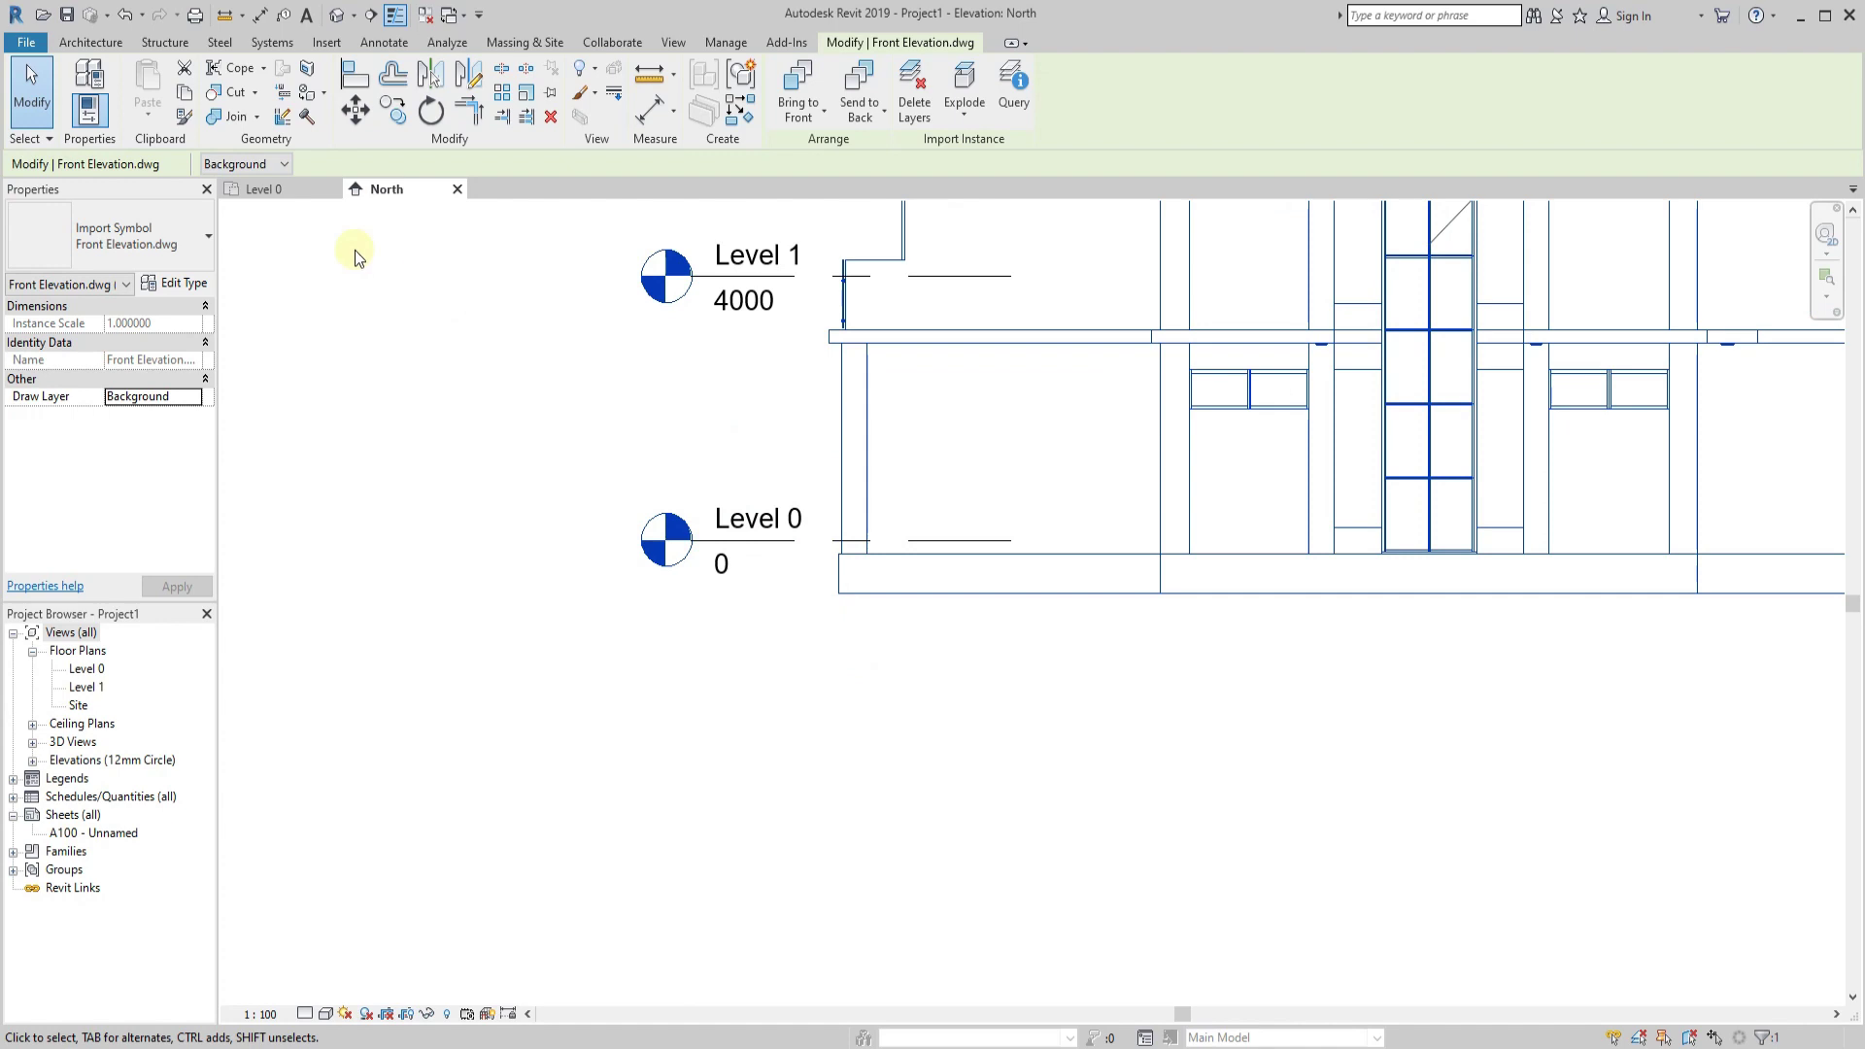
left_click(355, 110)
left_click(845, 583)
left_click(845, 547)
Extend Level 0 across the drawing and move Level 1 onto the first-floor line at 3400.
scroll(846, 547, "down", 3)
left_click(749, 587)
left_click_drag(854, 587, 1354, 616)
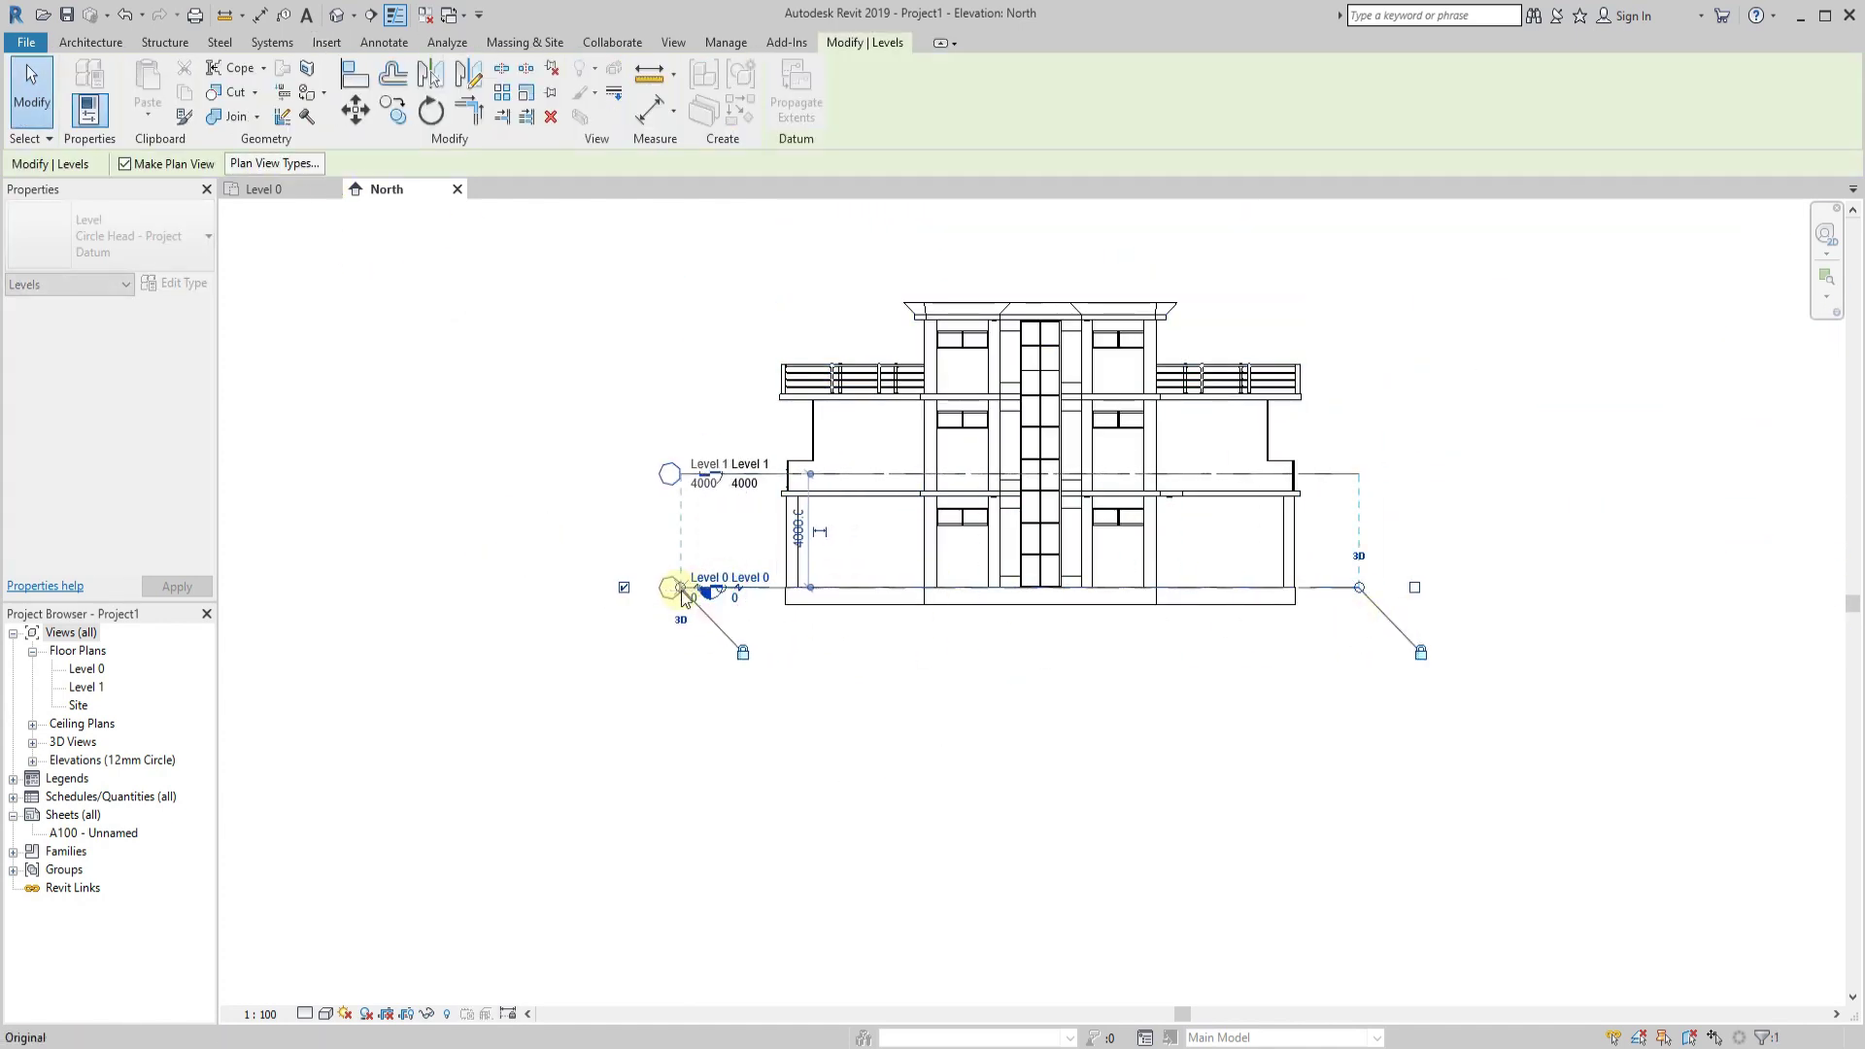
key("Escape")
scroll(860, 478, "up", 3)
left_click(739, 470)
left_click(355, 109)
scroll(923, 481, "up", 2)
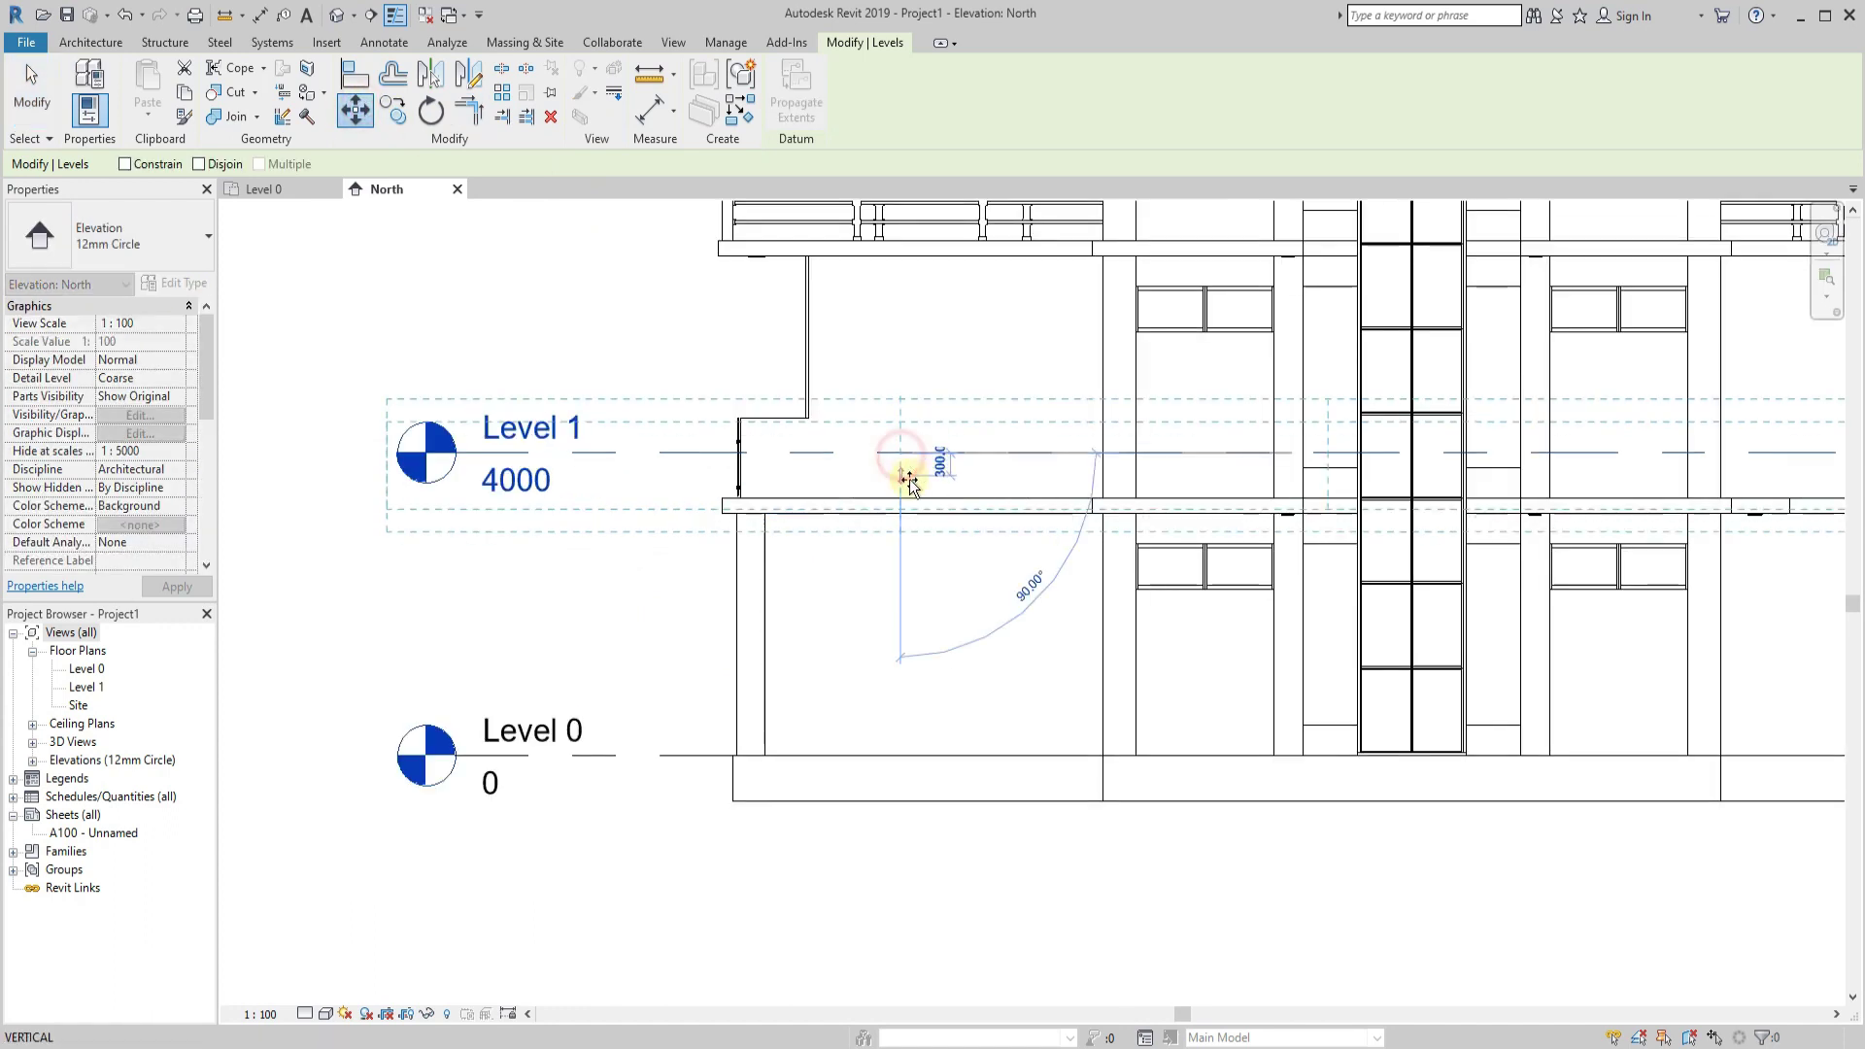
left_click(900, 500)
middle_click_drag(658, 521, 712, 658)
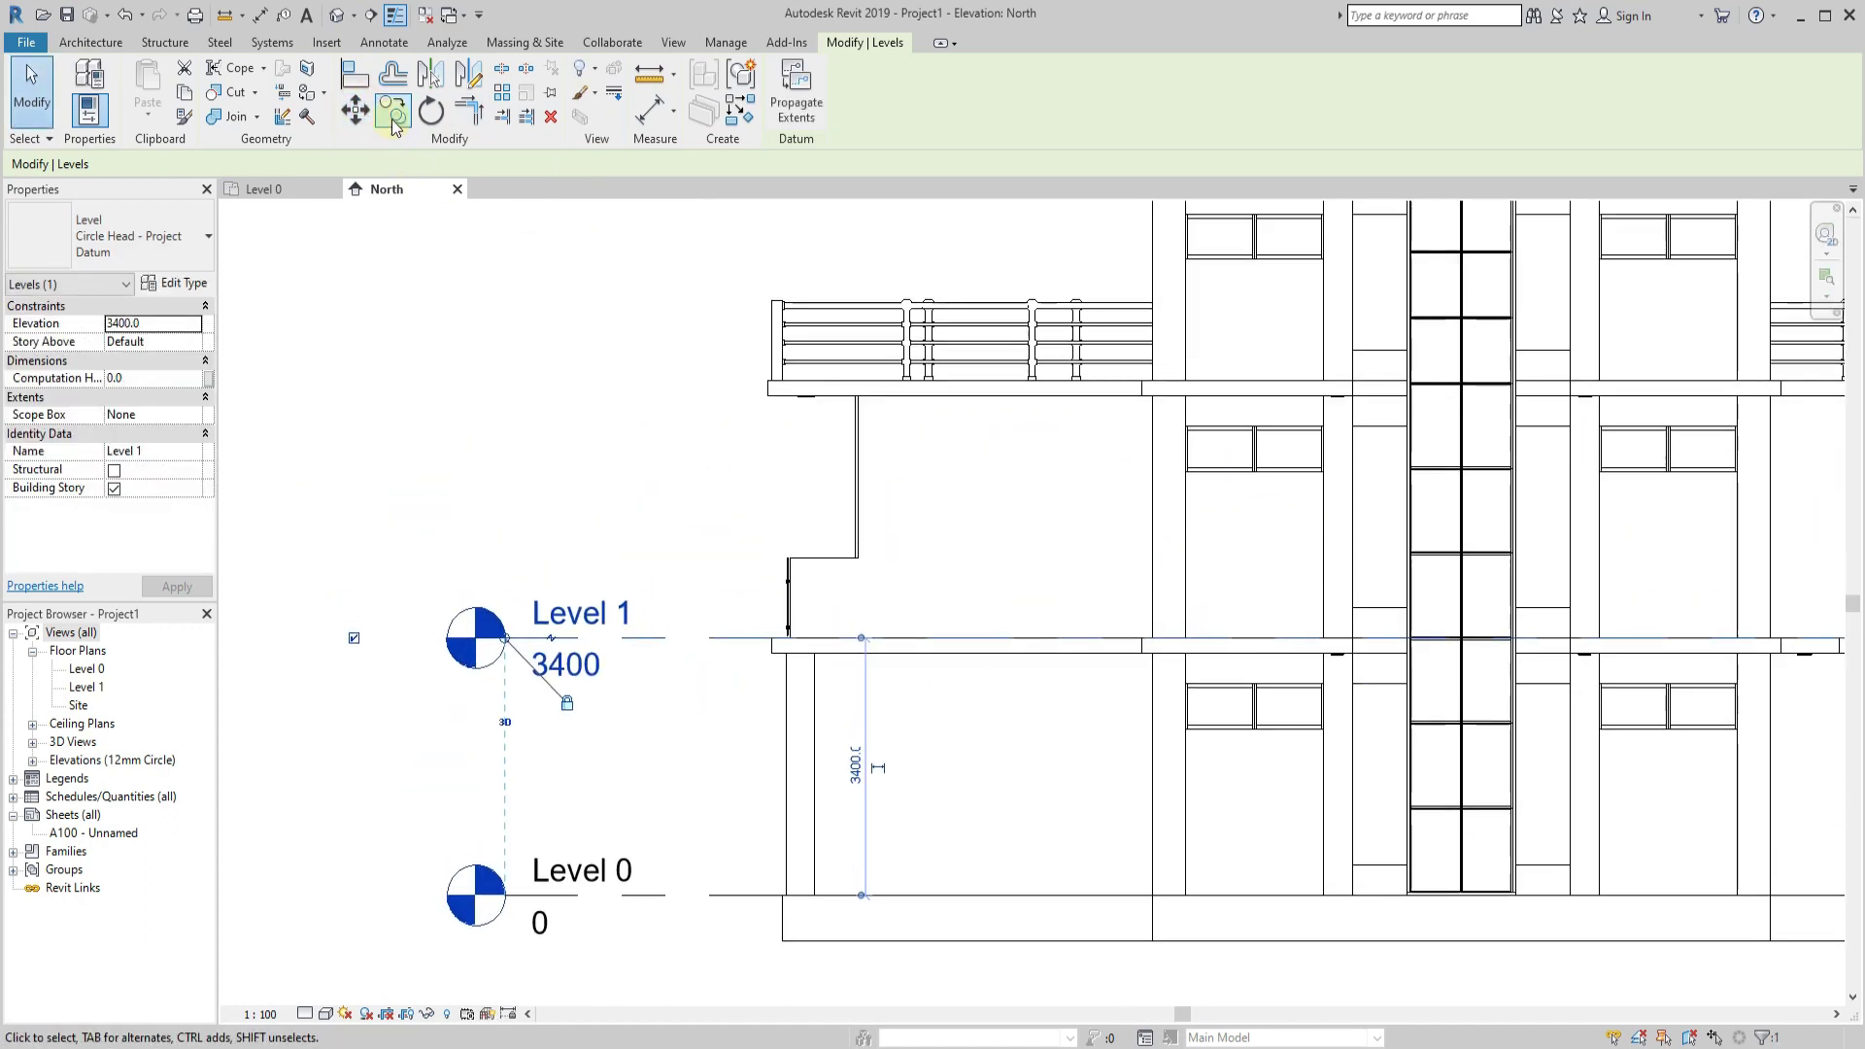
Copy levels upward to create Level 2 at 6800 and Level 3 at 9600.
left_click(394, 121)
scroll(909, 413, "up", 2)
scroll(907, 395, "up", 2)
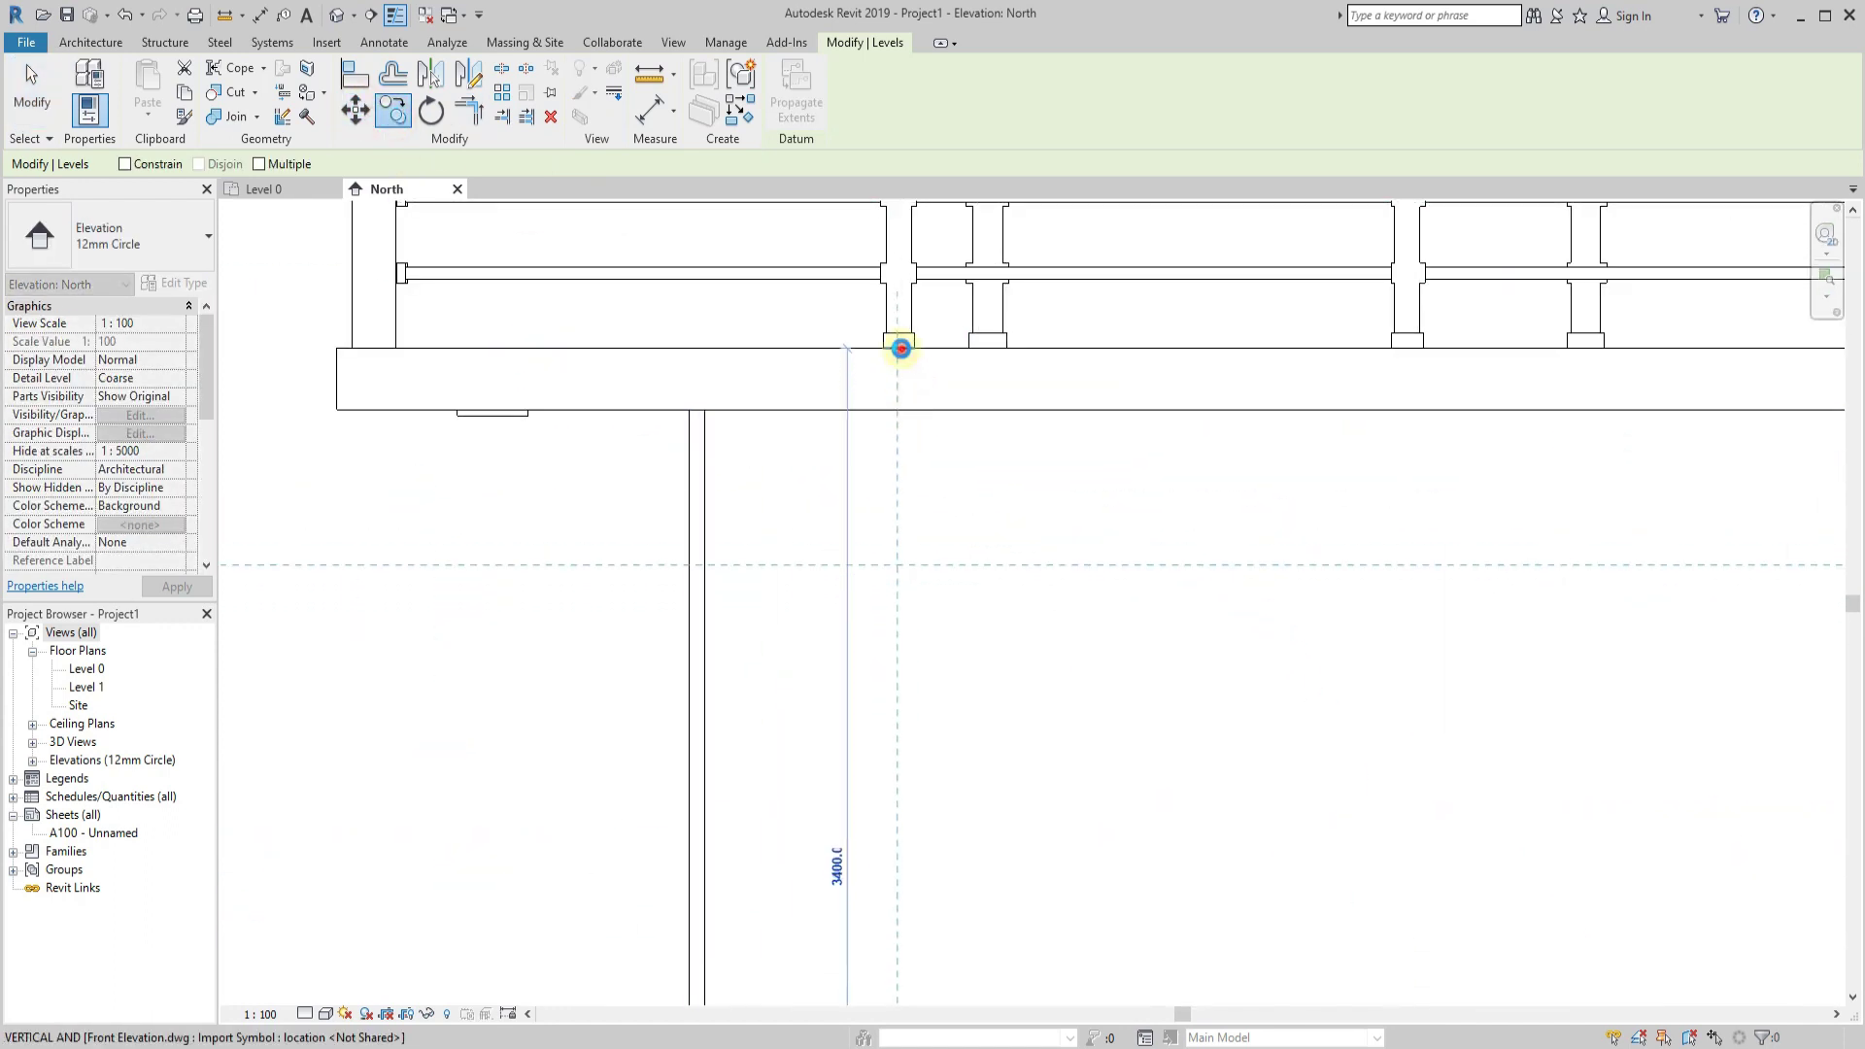
left_click(891, 346)
scroll(872, 748, "down", 4)
left_click(408, 121)
scroll(1166, 619, "up", 3)
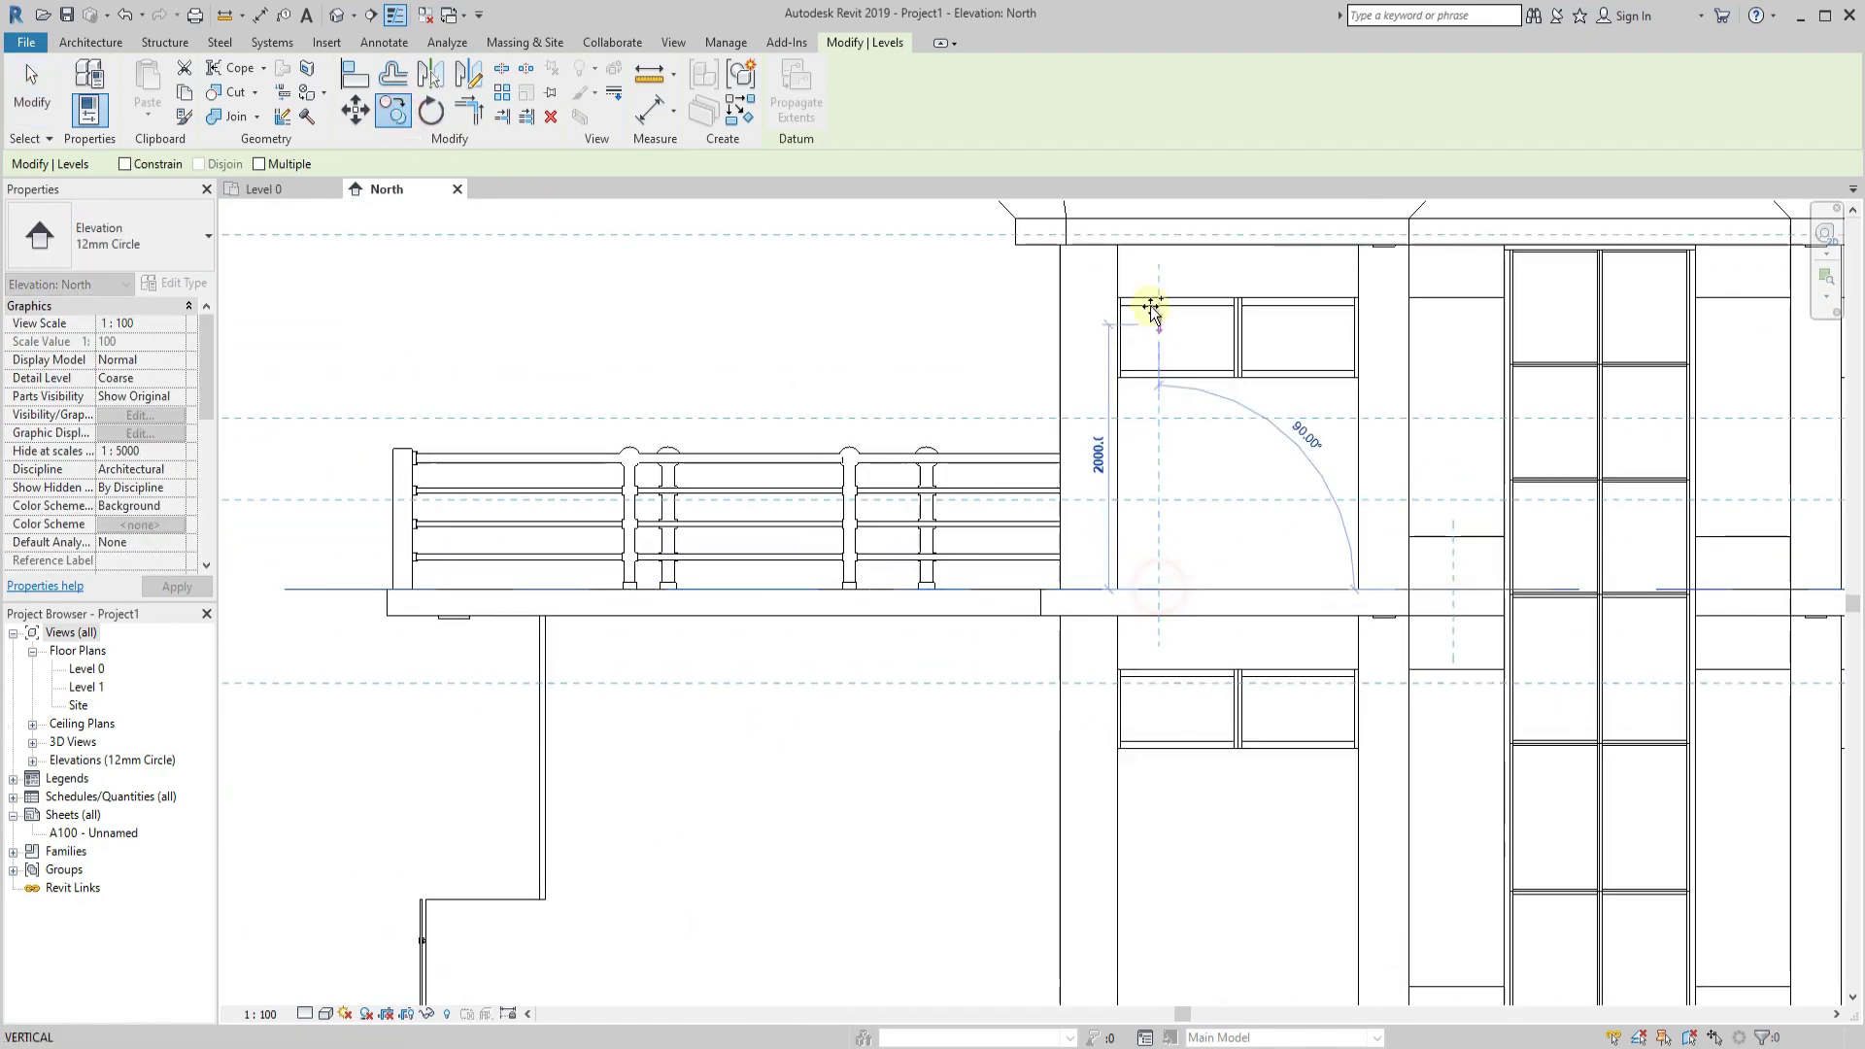
left_click(1157, 217)
scroll(416, 541, "down", 4)
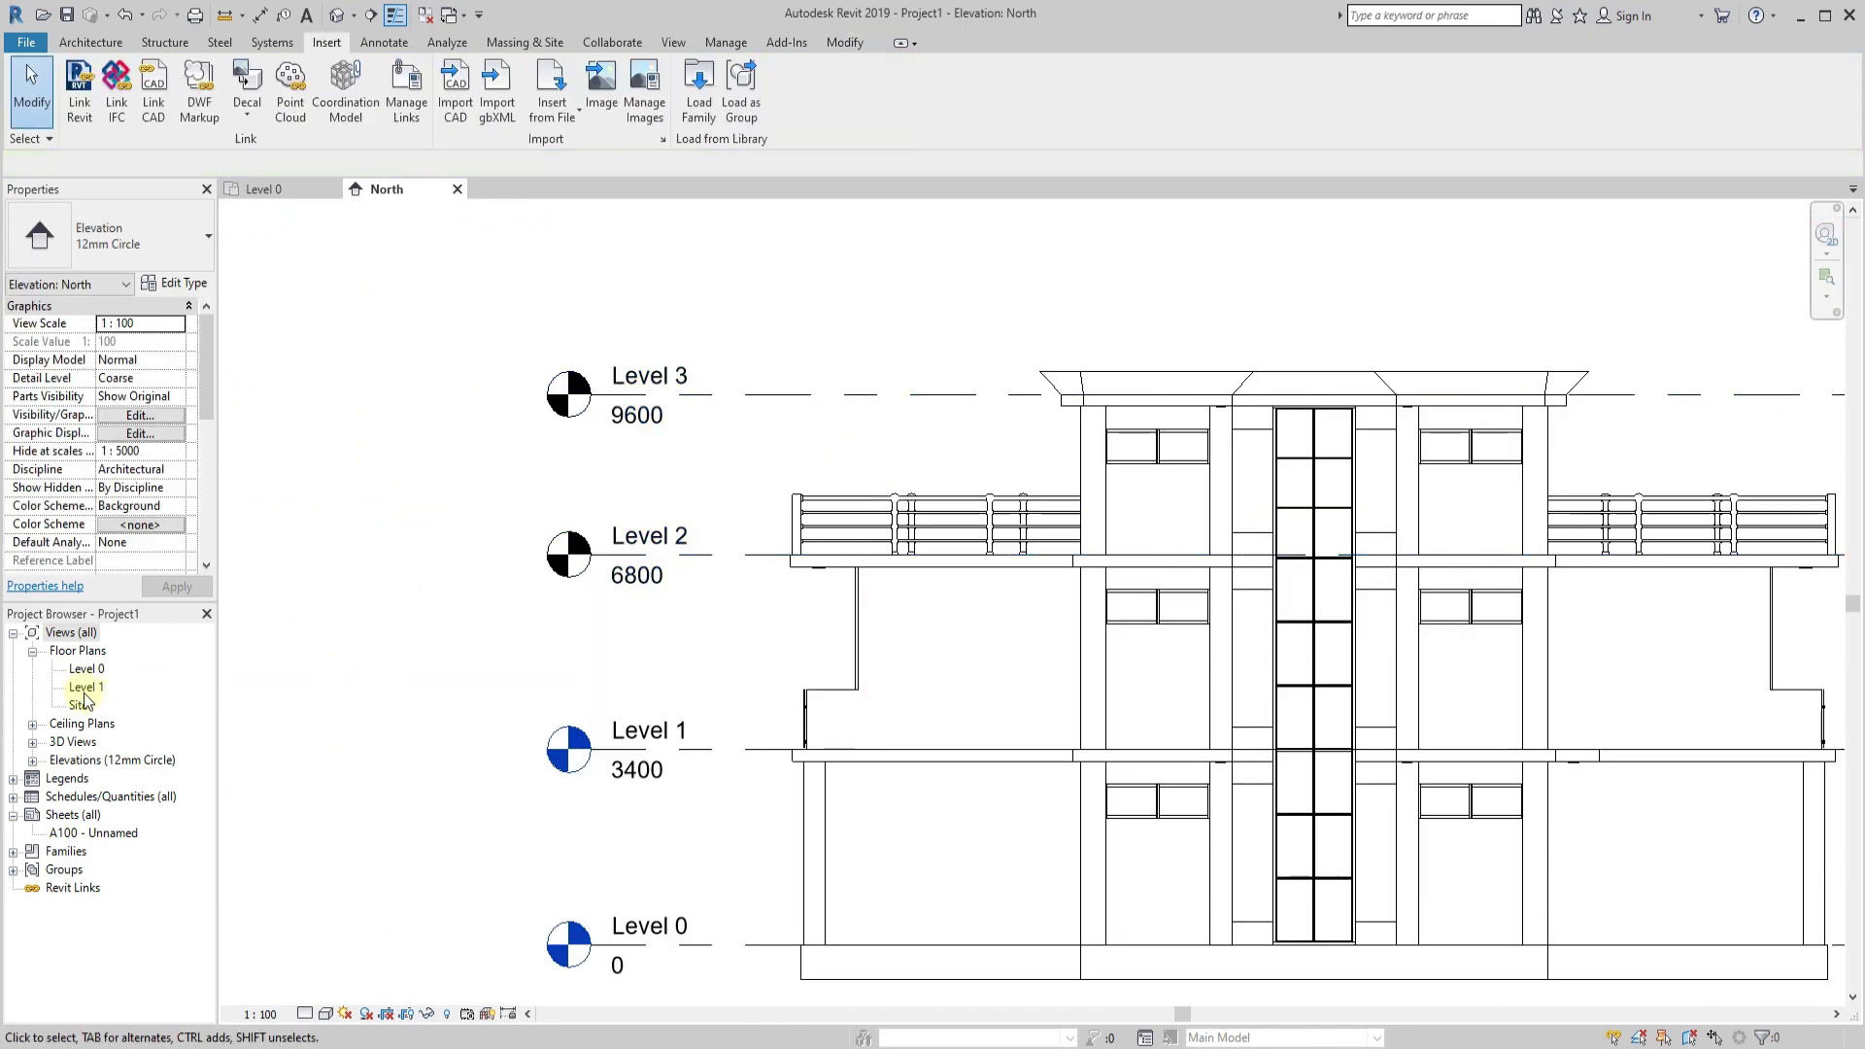
Create floor plans for Level 2 and Level 3, then close the extra view tabs.
left_click(674, 41)
middle_click_drag(692, 223, 698, 272)
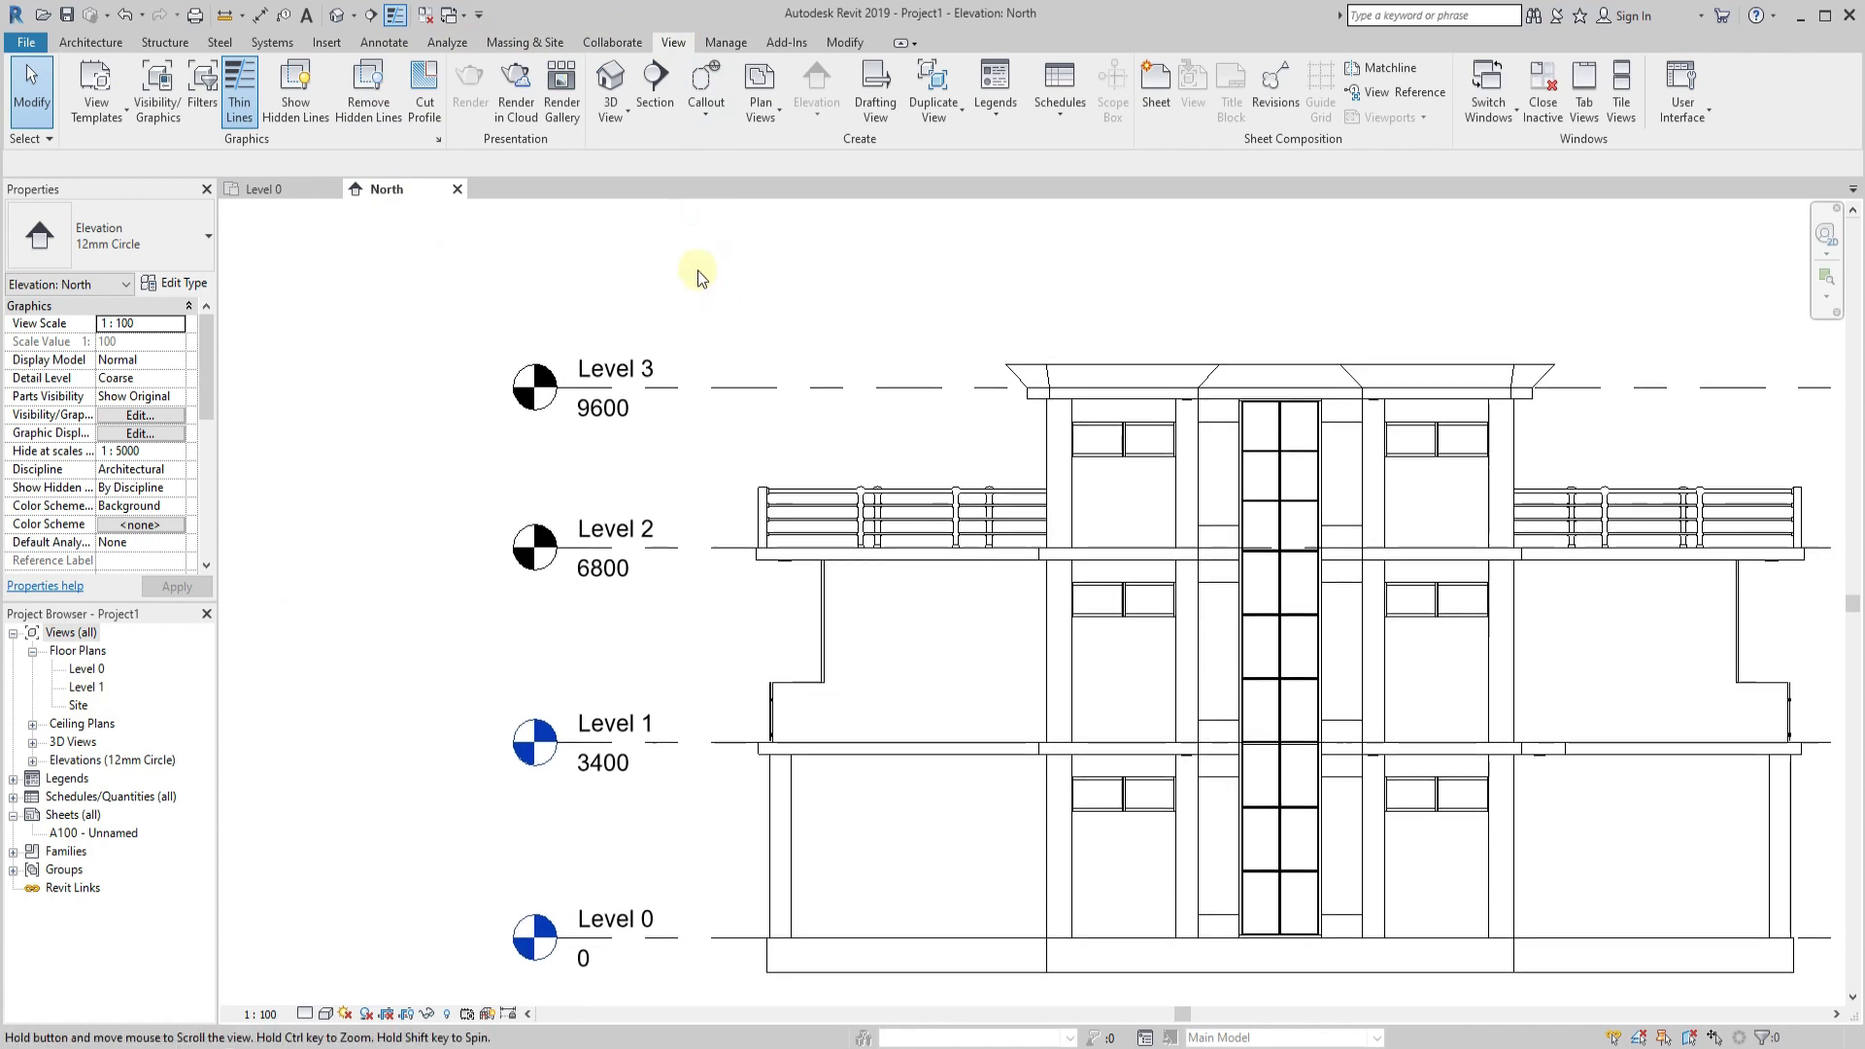
left_click(764, 130)
left_click(787, 153)
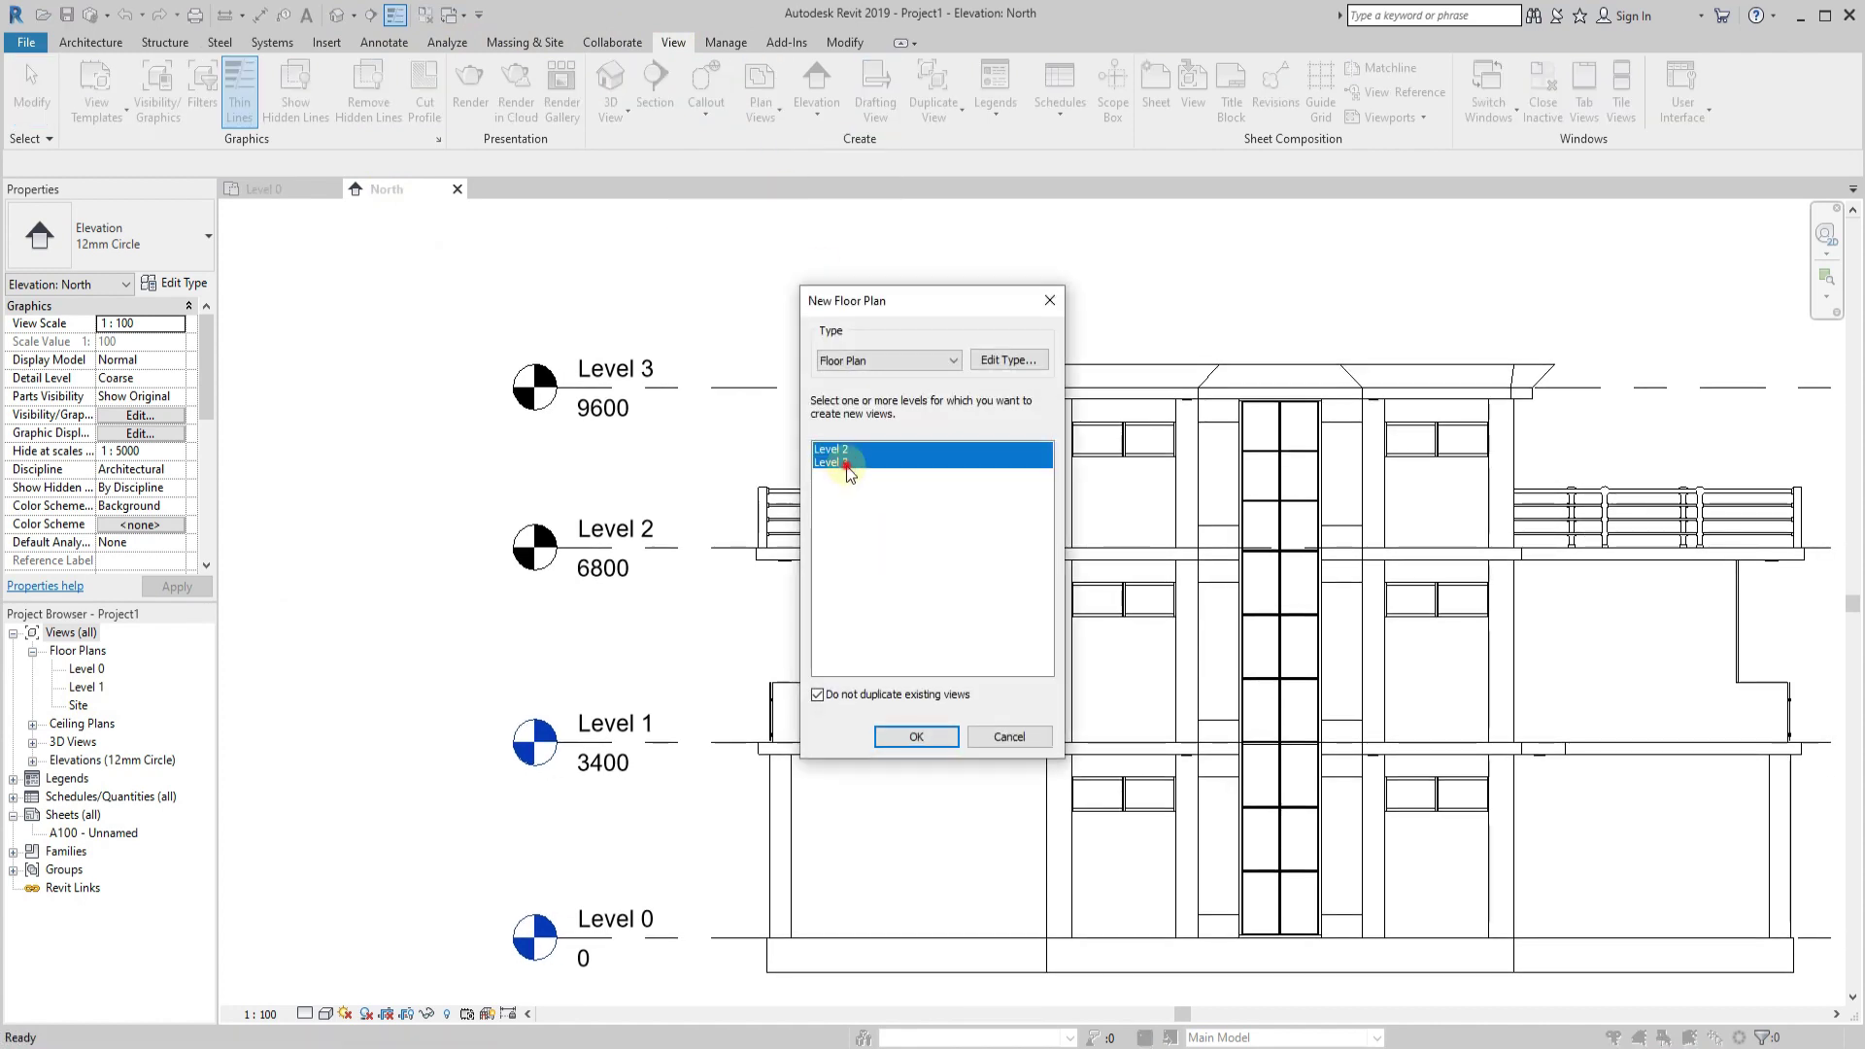
left_click(923, 740)
left_click(584, 191)
left_click(463, 193)
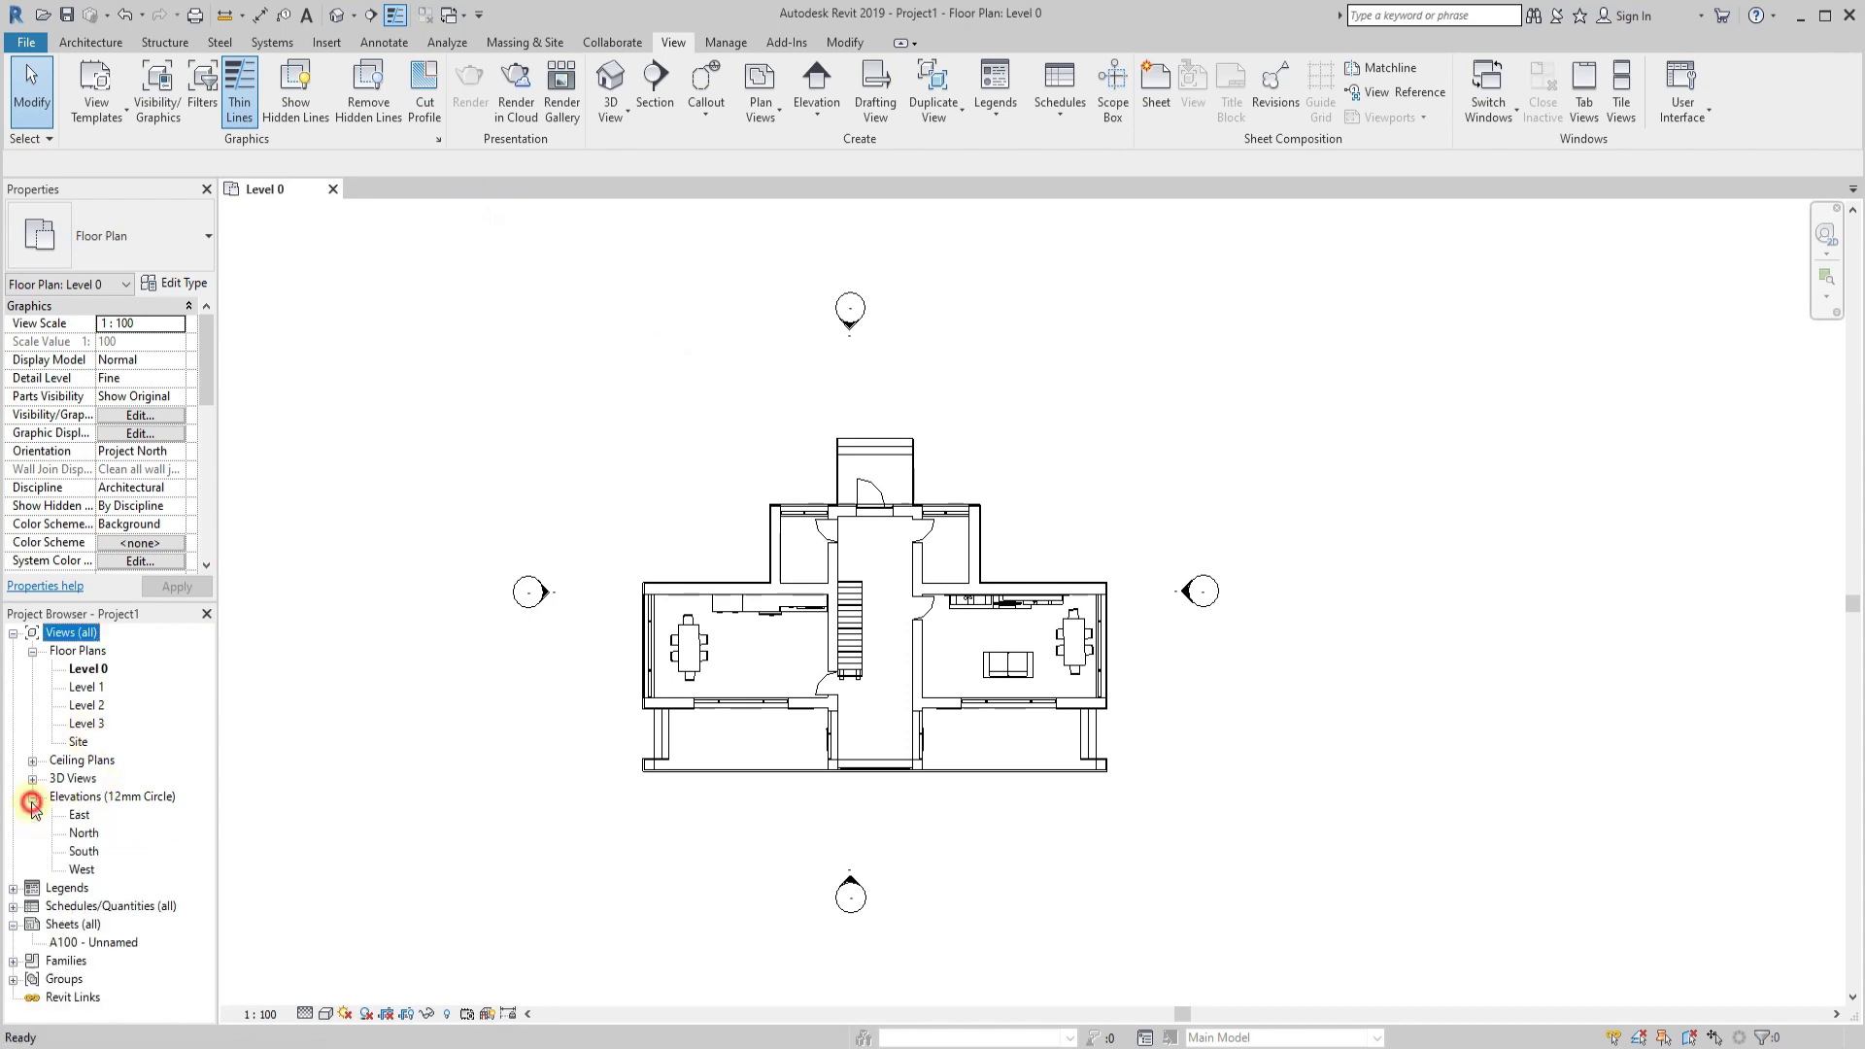
In the North elevation, rename Level 0 to Ground Floor and Level 1 to First Floor, views included.
right_click(838, 313)
left_click(918, 418)
scroll(913, 538, "down", 3)
scroll(583, 738, "up", 3)
left_click(624, 730)
scroll(622, 731, "up", 2)
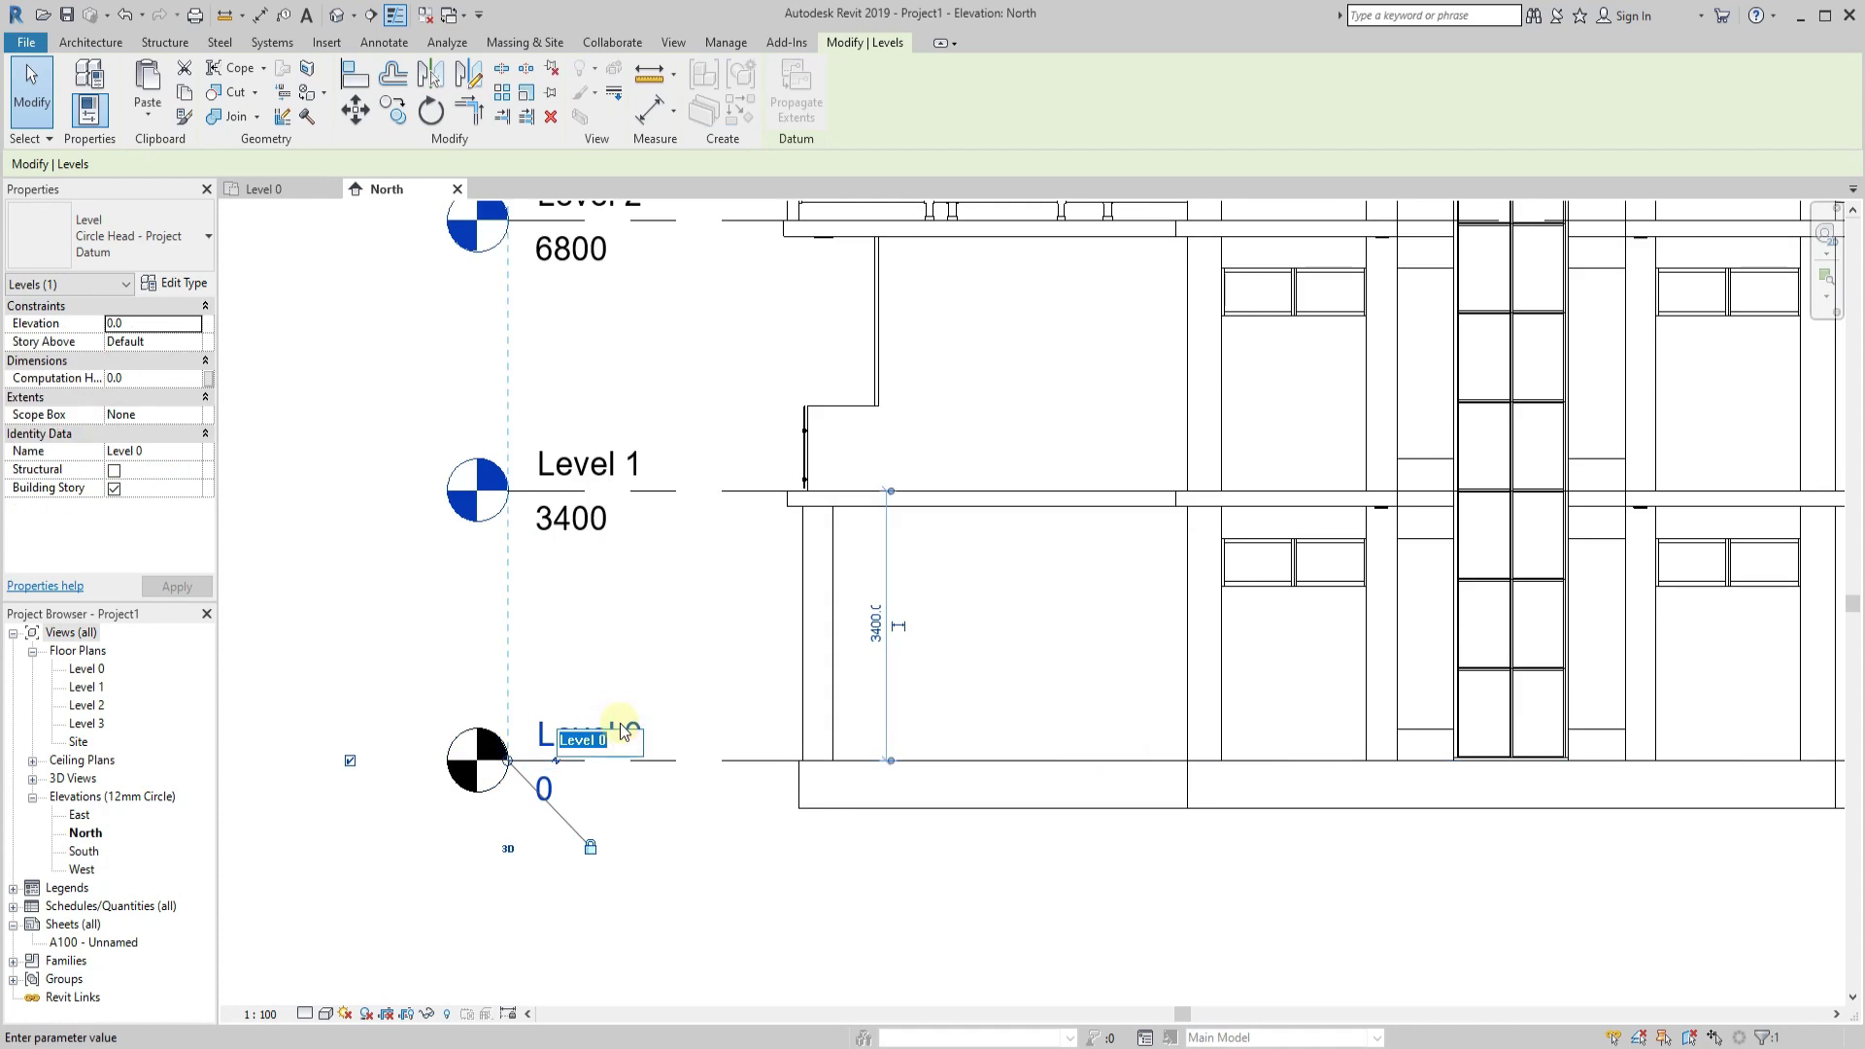
type("Ground Floor")
key("Return")
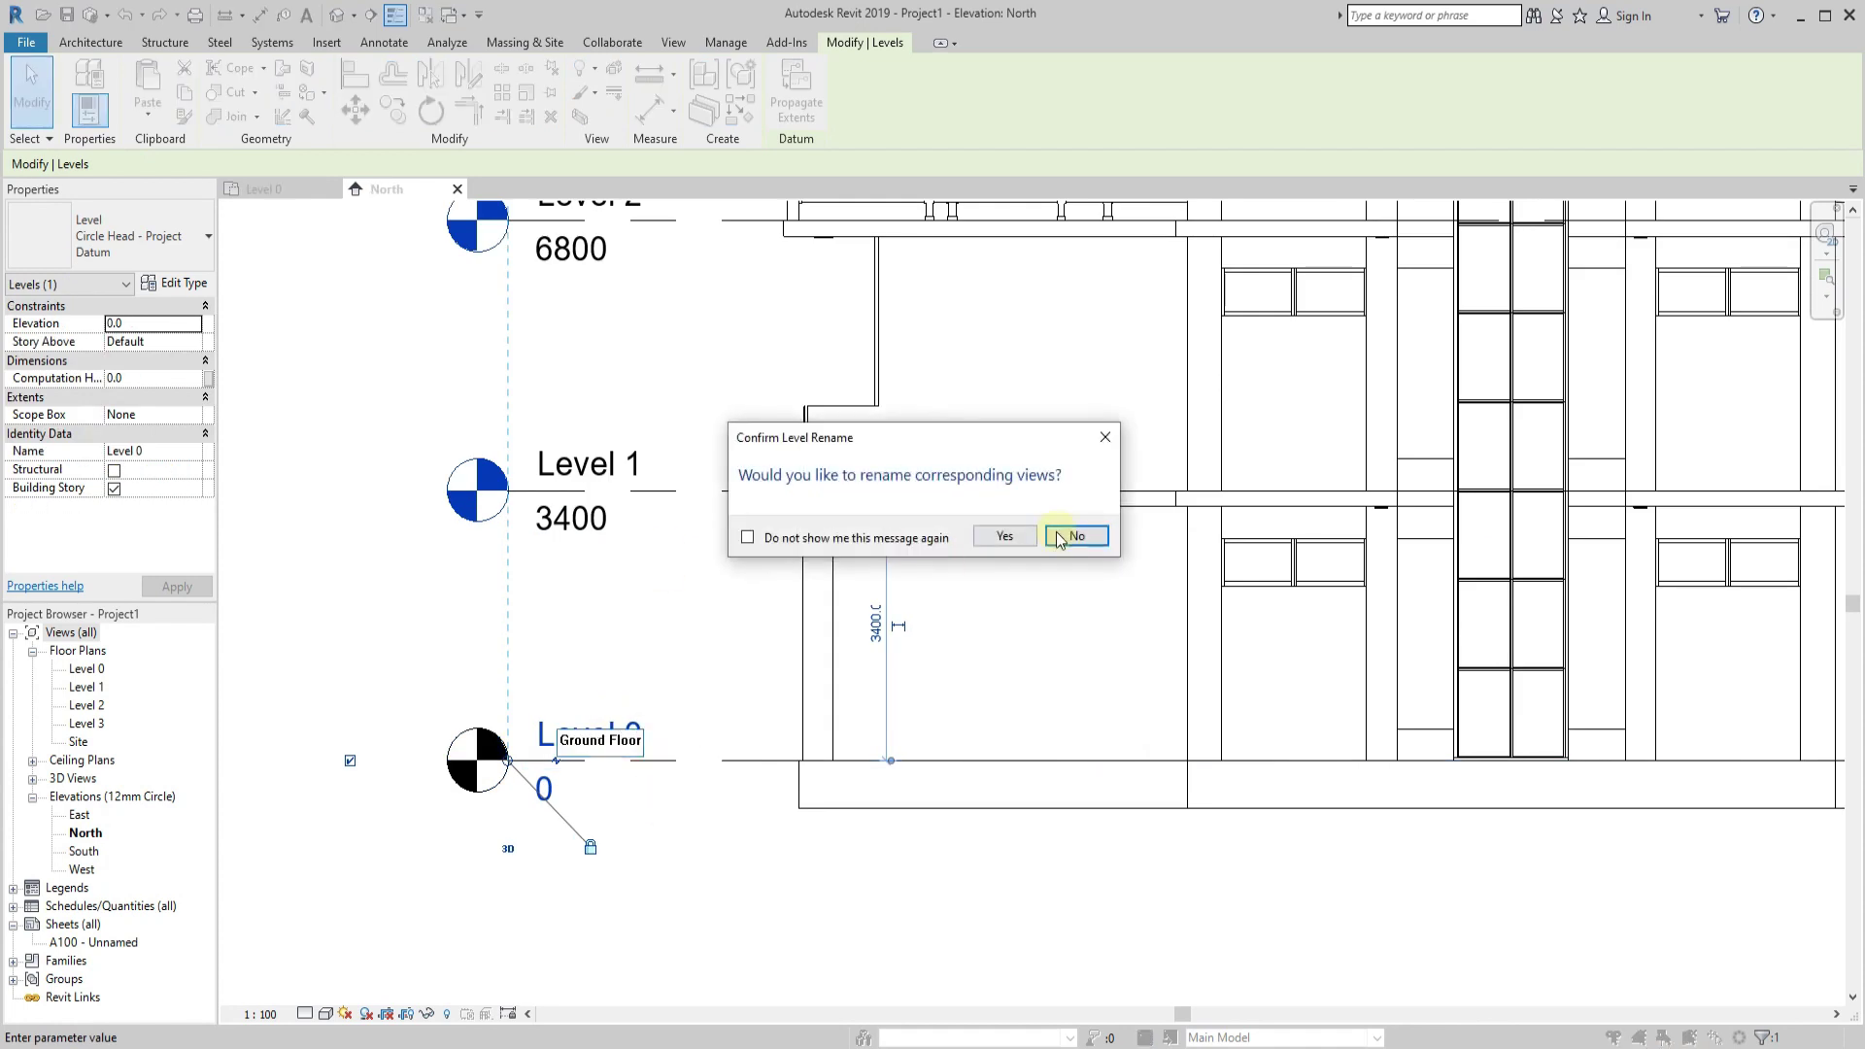
key("Return")
left_click(588, 464)
type("First Floor")
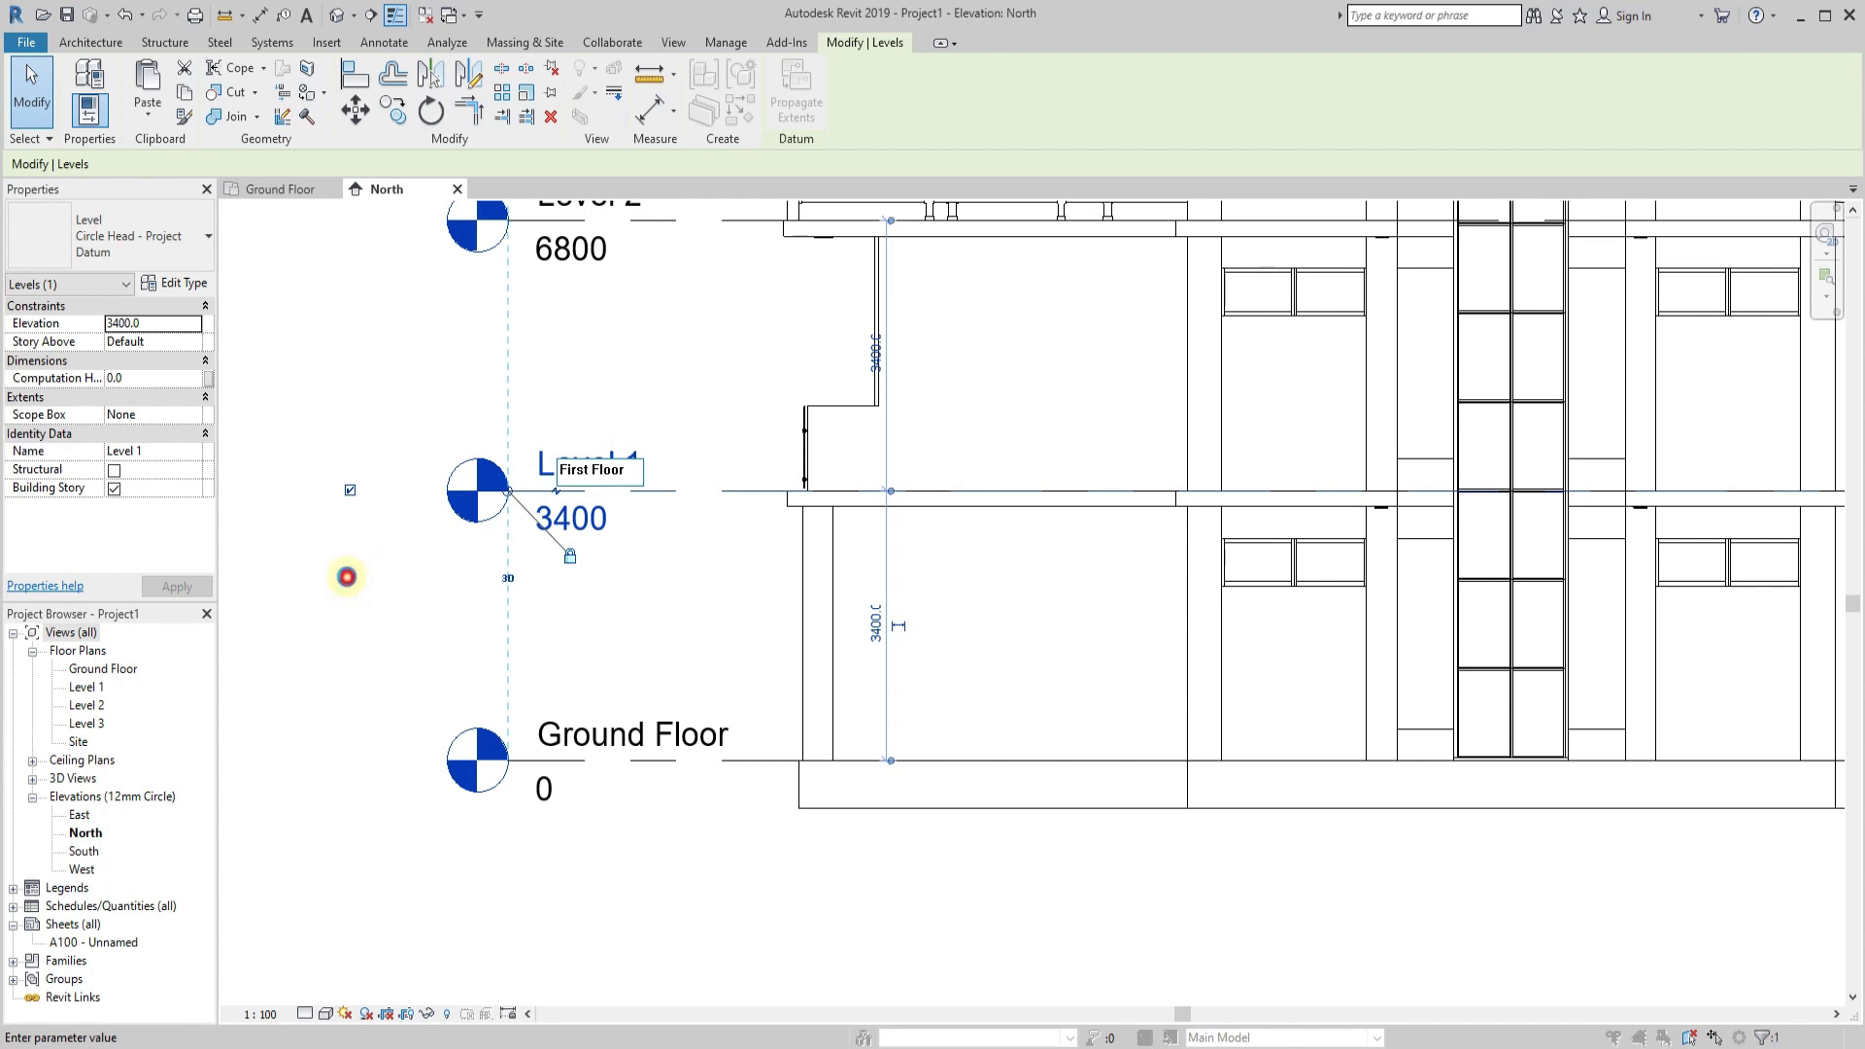
key("Return")
left_click(1012, 595)
Rename Level 2 to Second Floor and Level 3 to Roof, including their views.
middle_click_drag(1012, 595, 1117, 851)
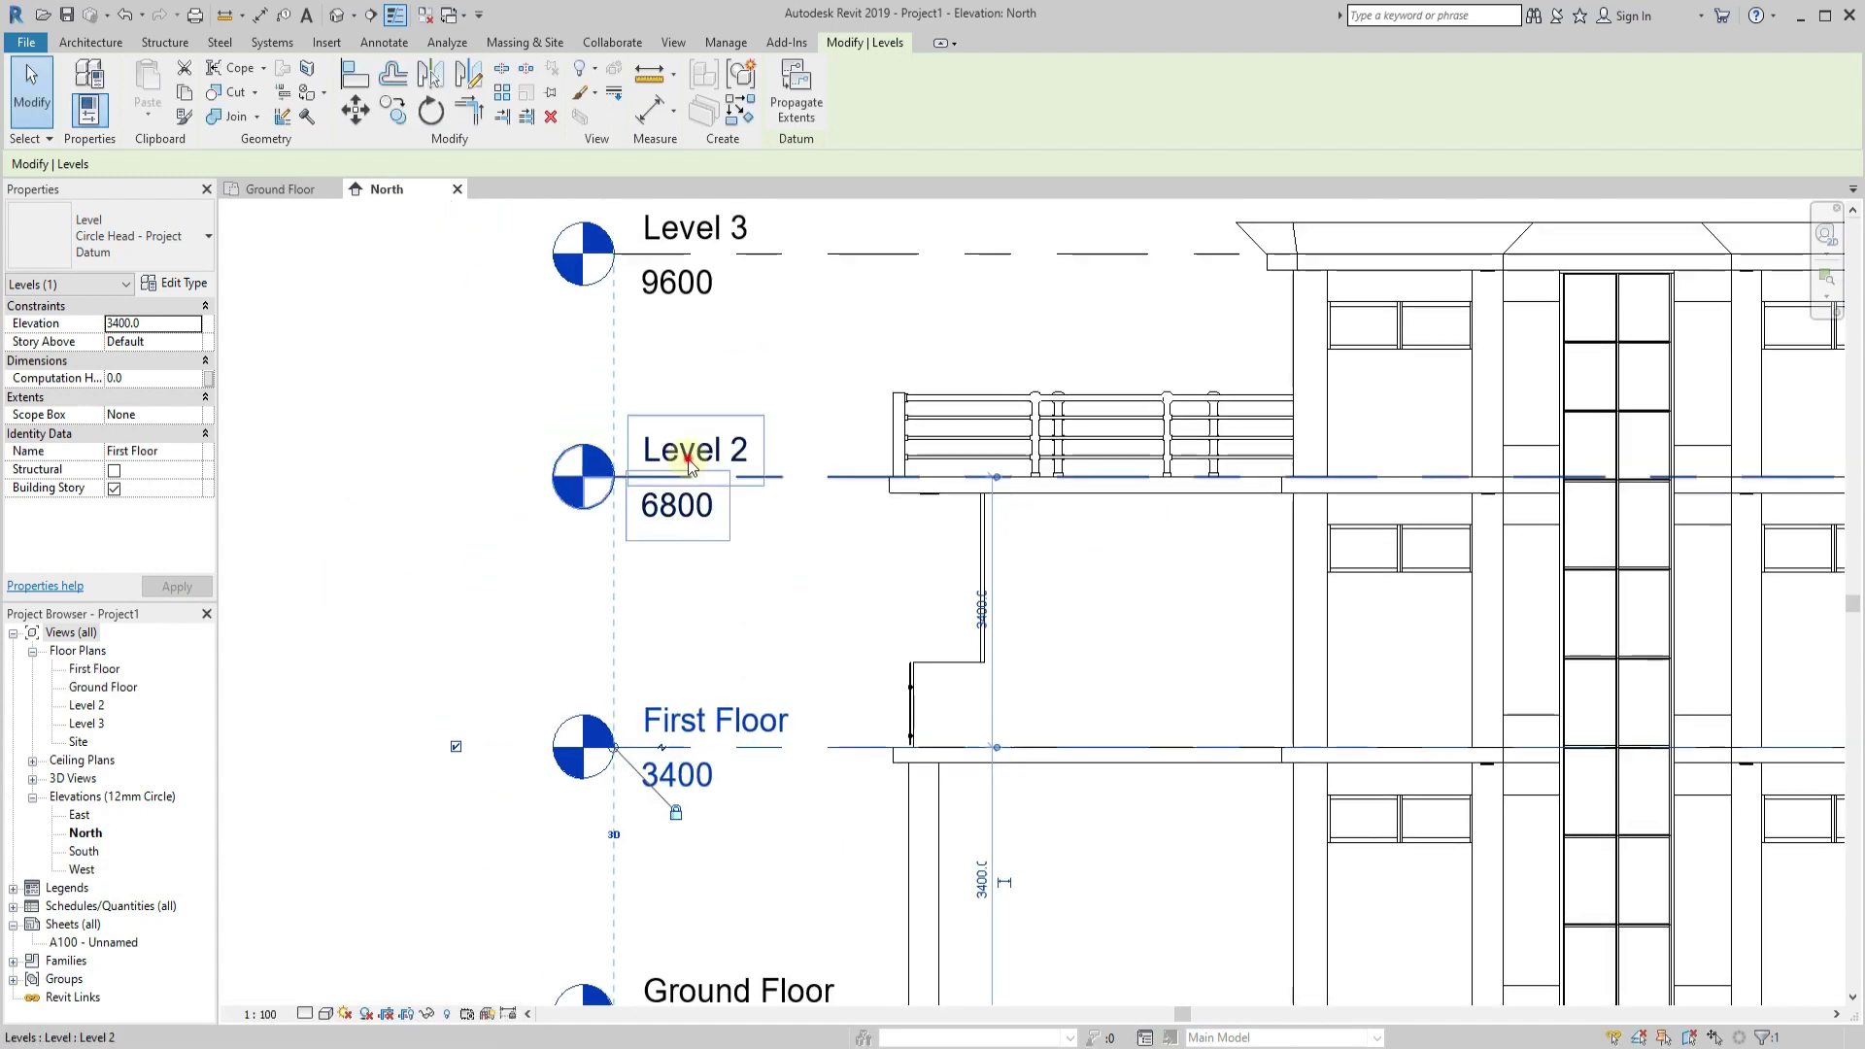
left_click(697, 452)
left_click(697, 451)
key("Return")
key("Return")
middle_click_drag(709, 328, 716, 541)
left_click(706, 442)
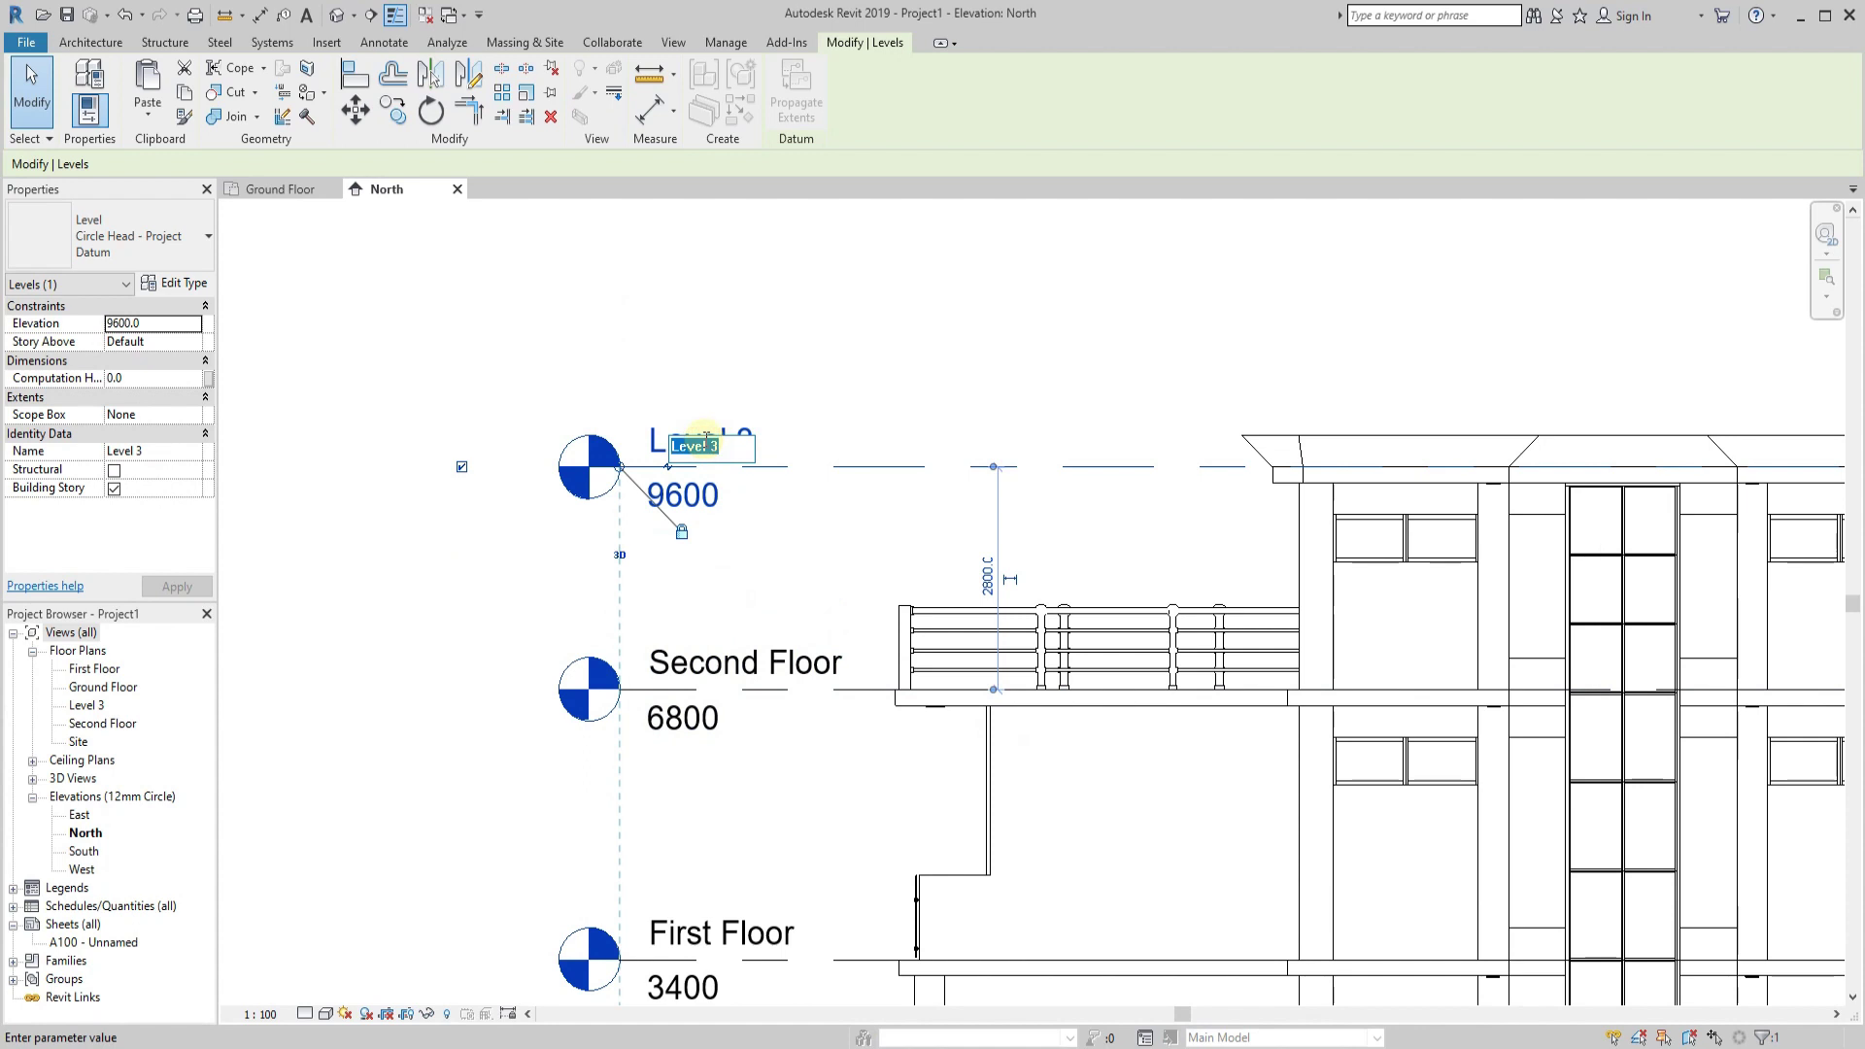
type("Roof")
left_click(856, 322)
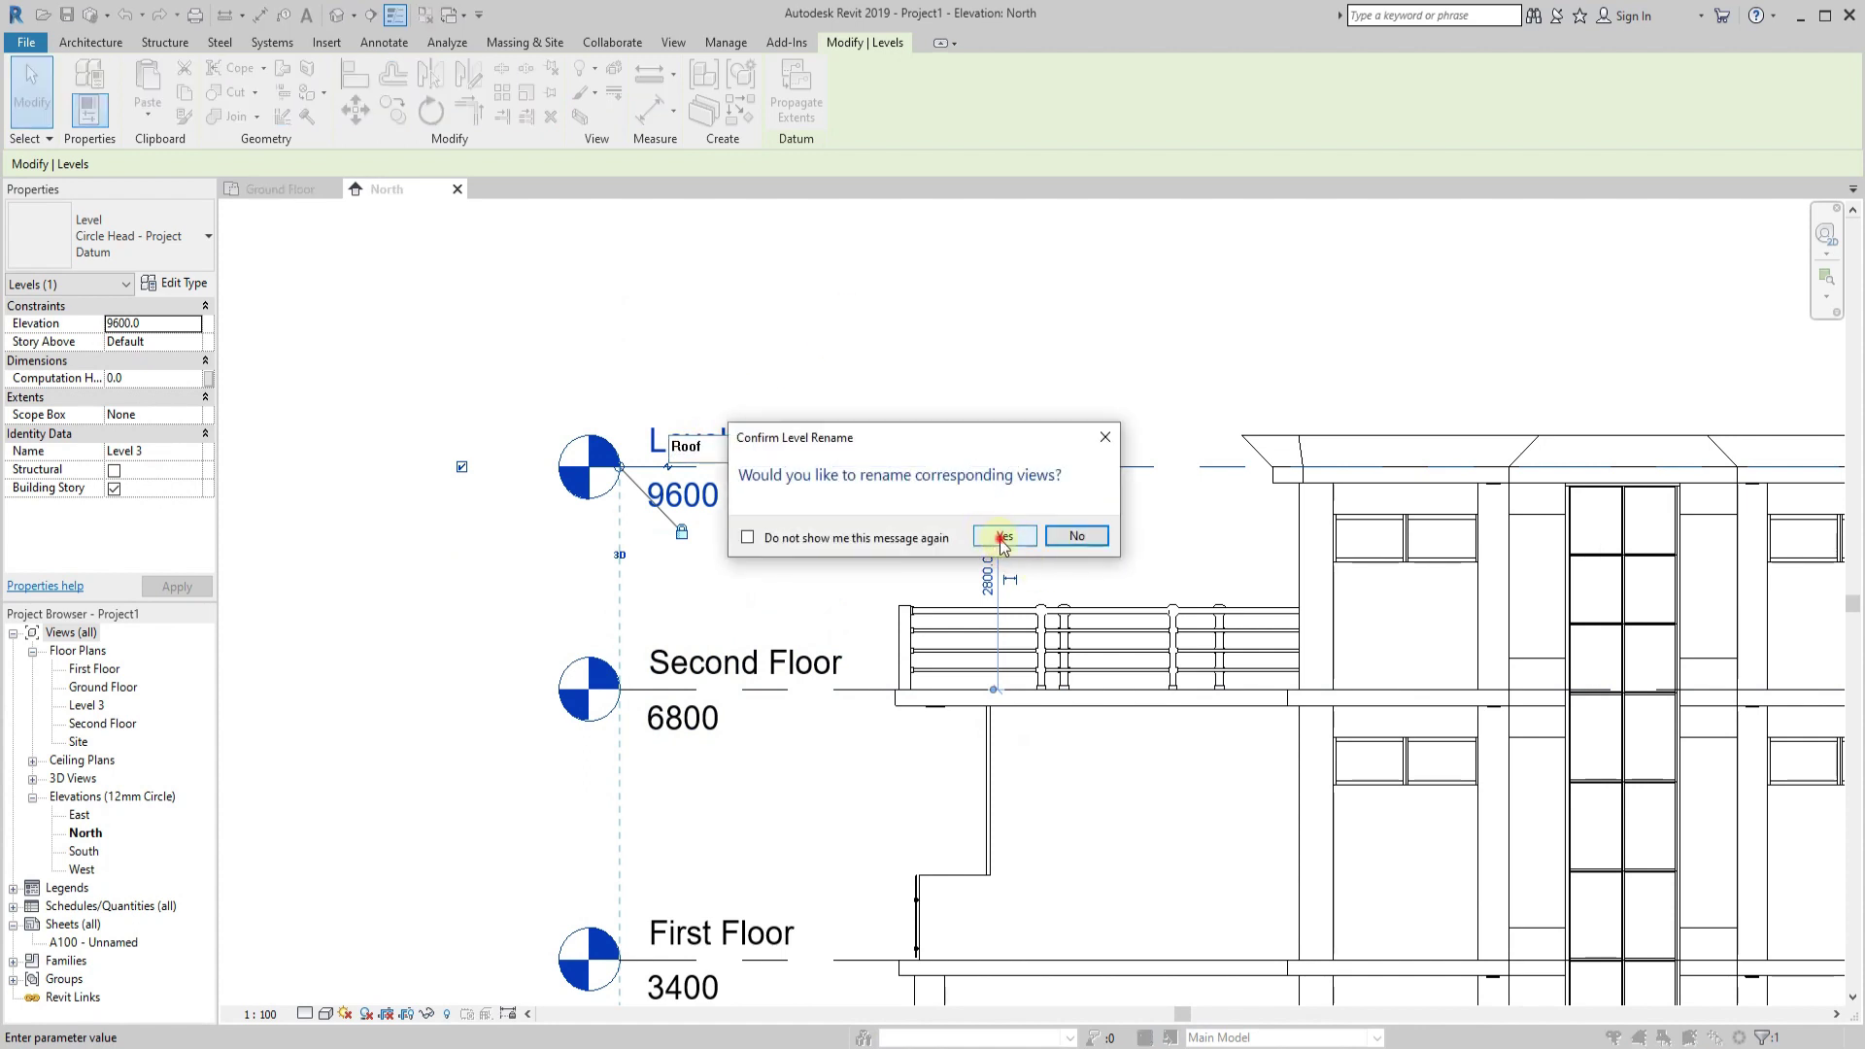
left_click(1002, 537)
scroll(703, 325, "down", 3)
left_click(779, 291)
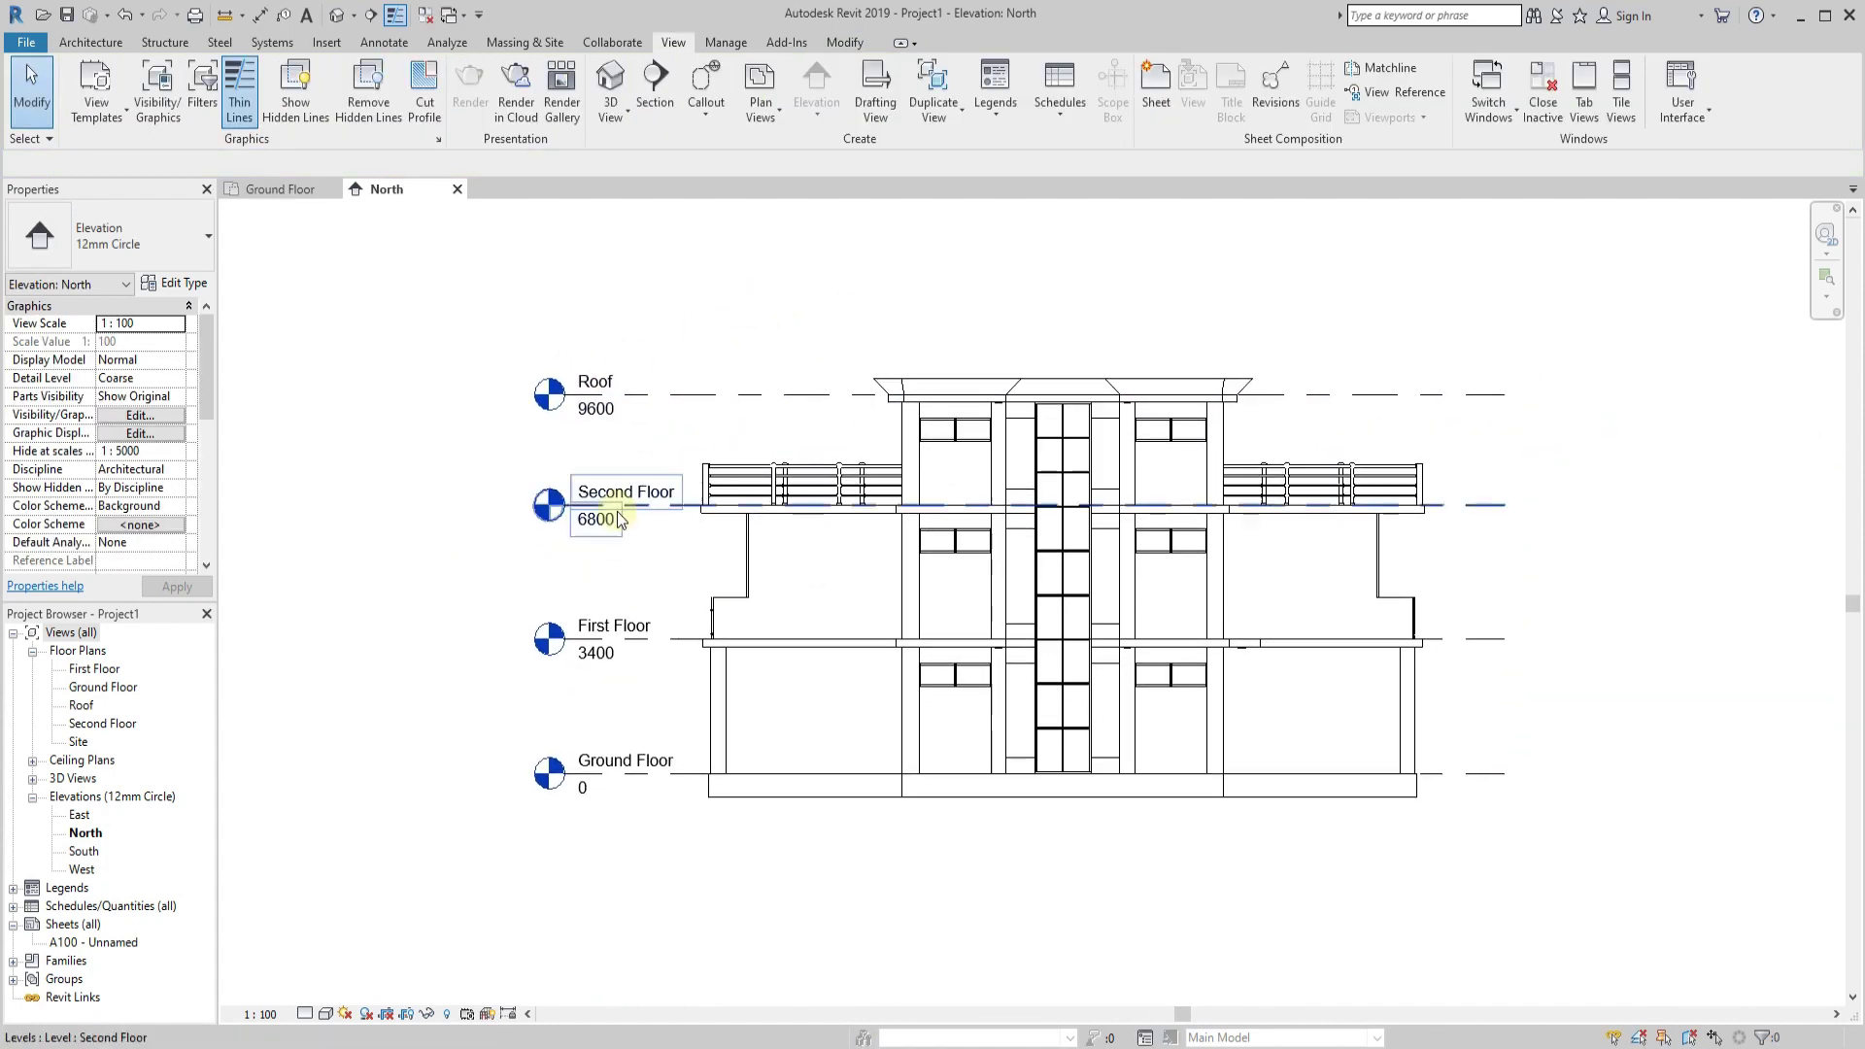
Close the North elevation, start the Wall tool, and tile the 3D and Ground Floor views (WT).
left_click(457, 189)
scroll(768, 680, "up", 3)
left_click(90, 42)
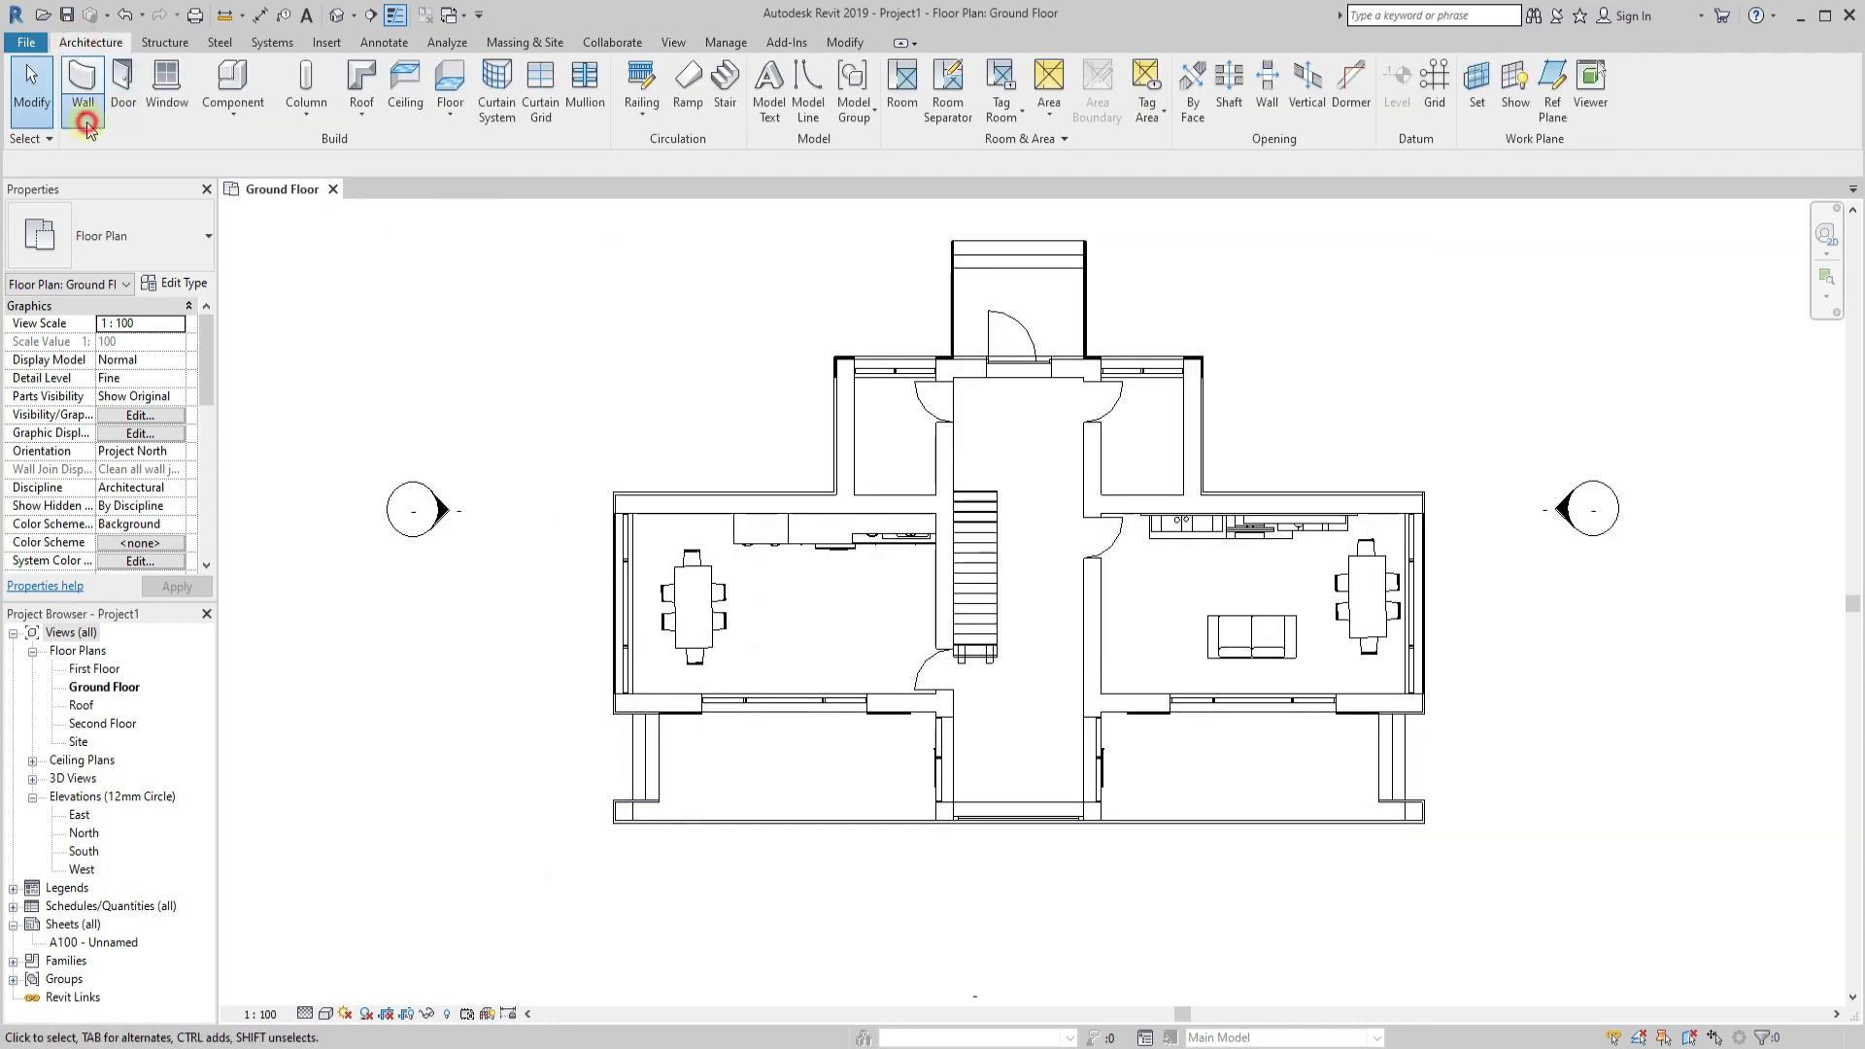
left_click(87, 127)
left_click(338, 15)
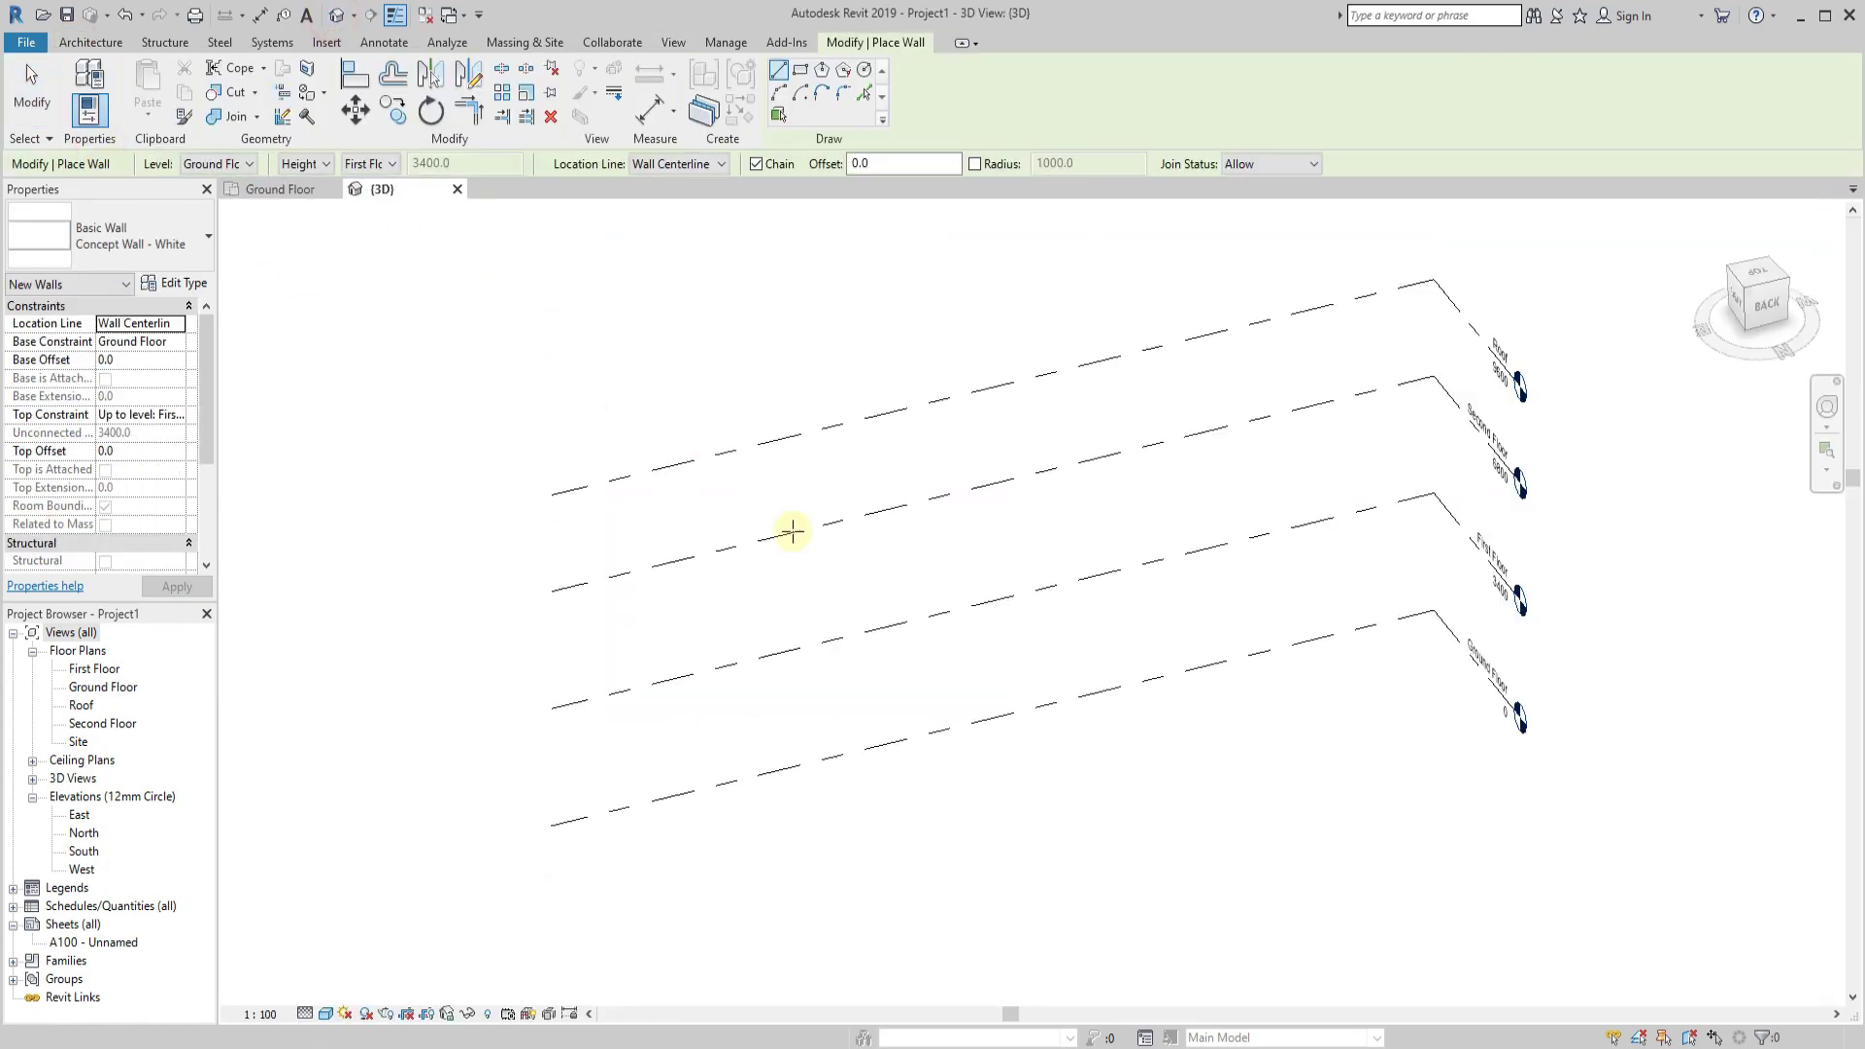
key("w")
key("t")
middle_click_drag(777, 660, 627, 643)
scroll(1302, 749, "down", 3)
scroll(1208, 466, "up", 4)
scroll(1168, 431, "up", 2)
scroll(1144, 365, "up", 1)
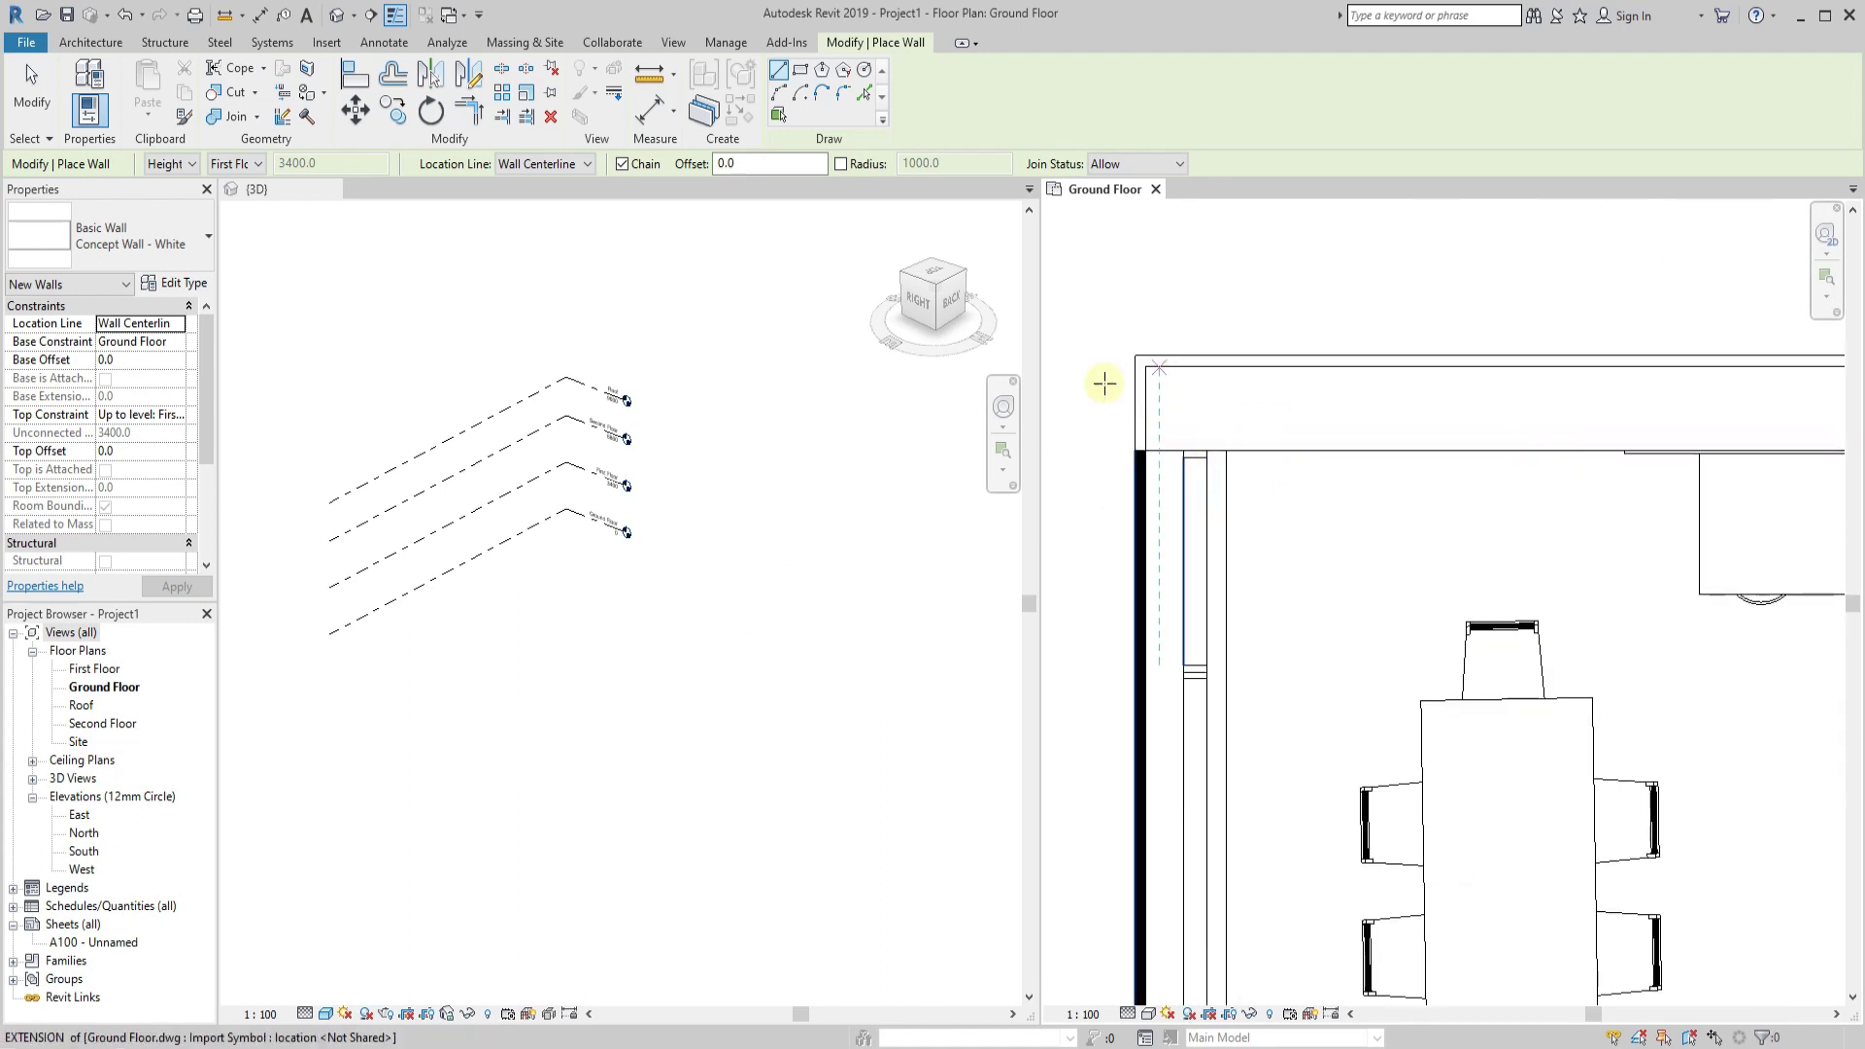
Draw the first Concept Wall - White from the top-left corner with Location Line Core Face: Exterior.
left_click(183, 326)
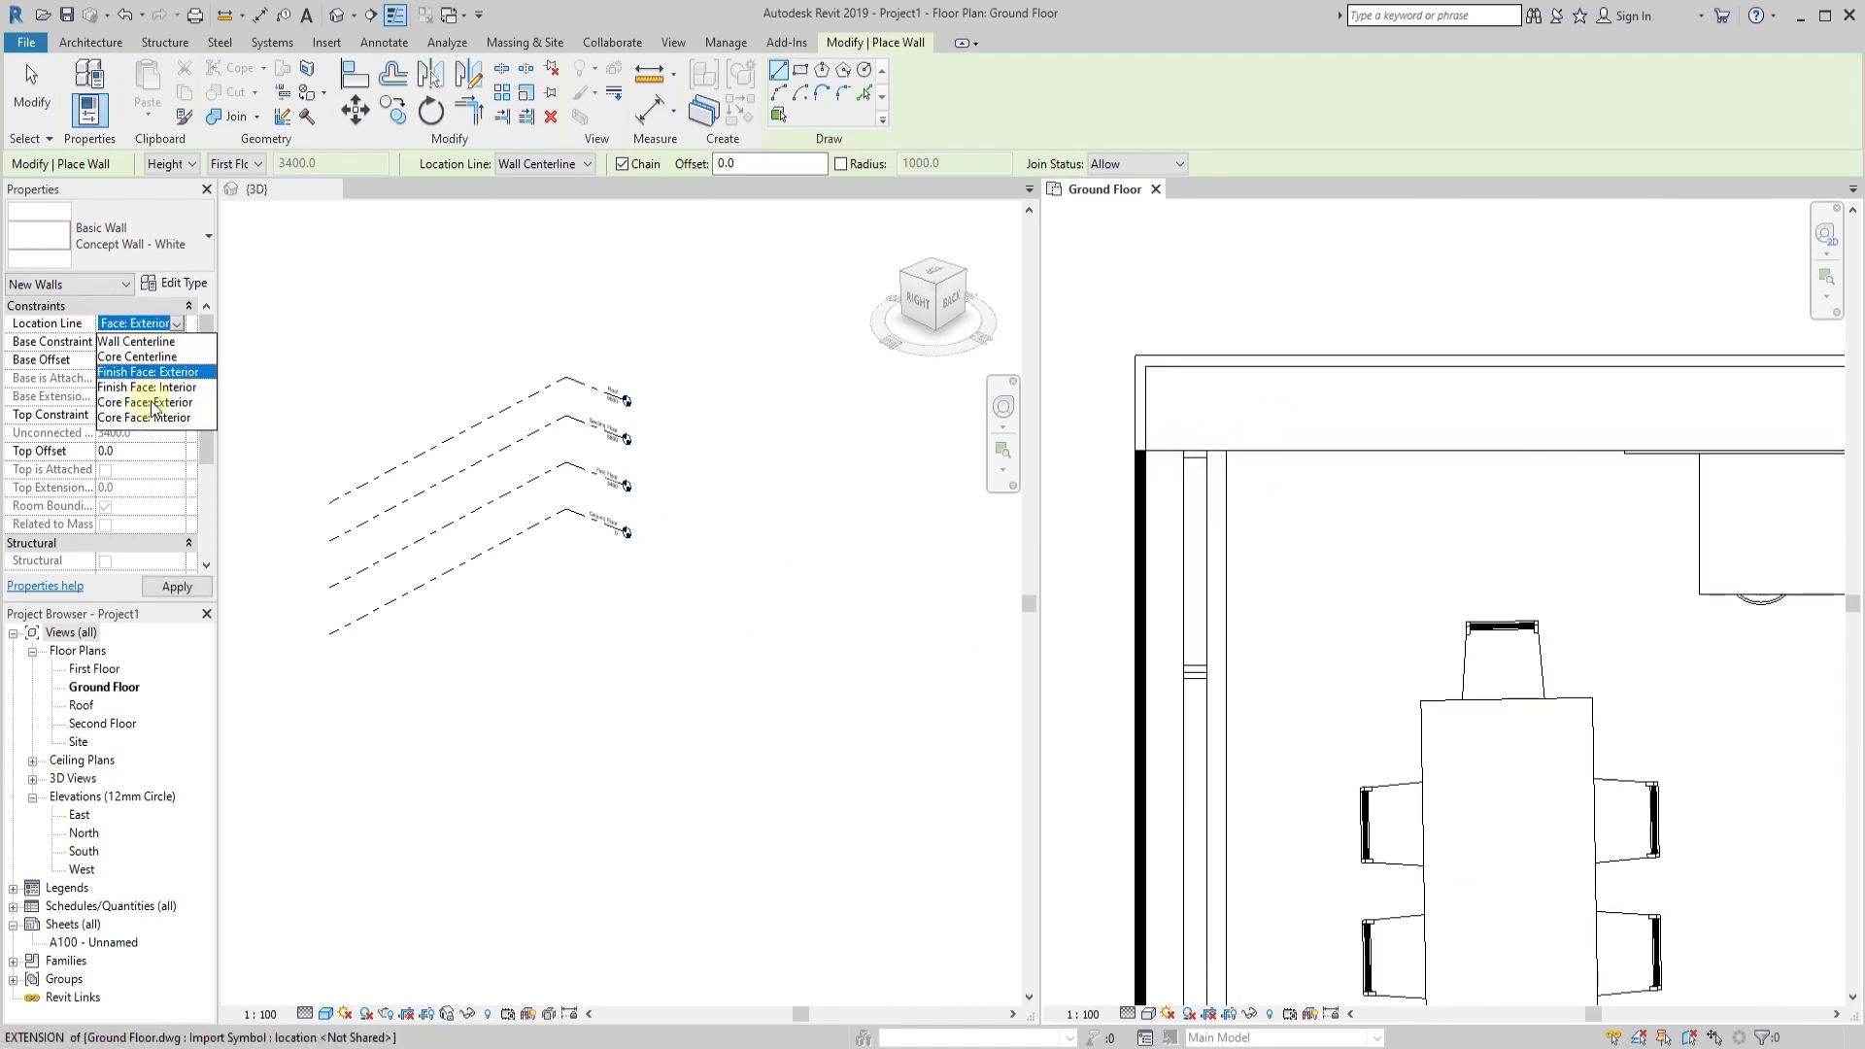
left_click(1146, 369)
scroll(1277, 366, "down", 2)
key("Escape")
scroll(1205, 409, "up", 2)
left_click(1193, 371)
scroll(1283, 386, "down", 2)
scroll(1250, 404, "up", 2)
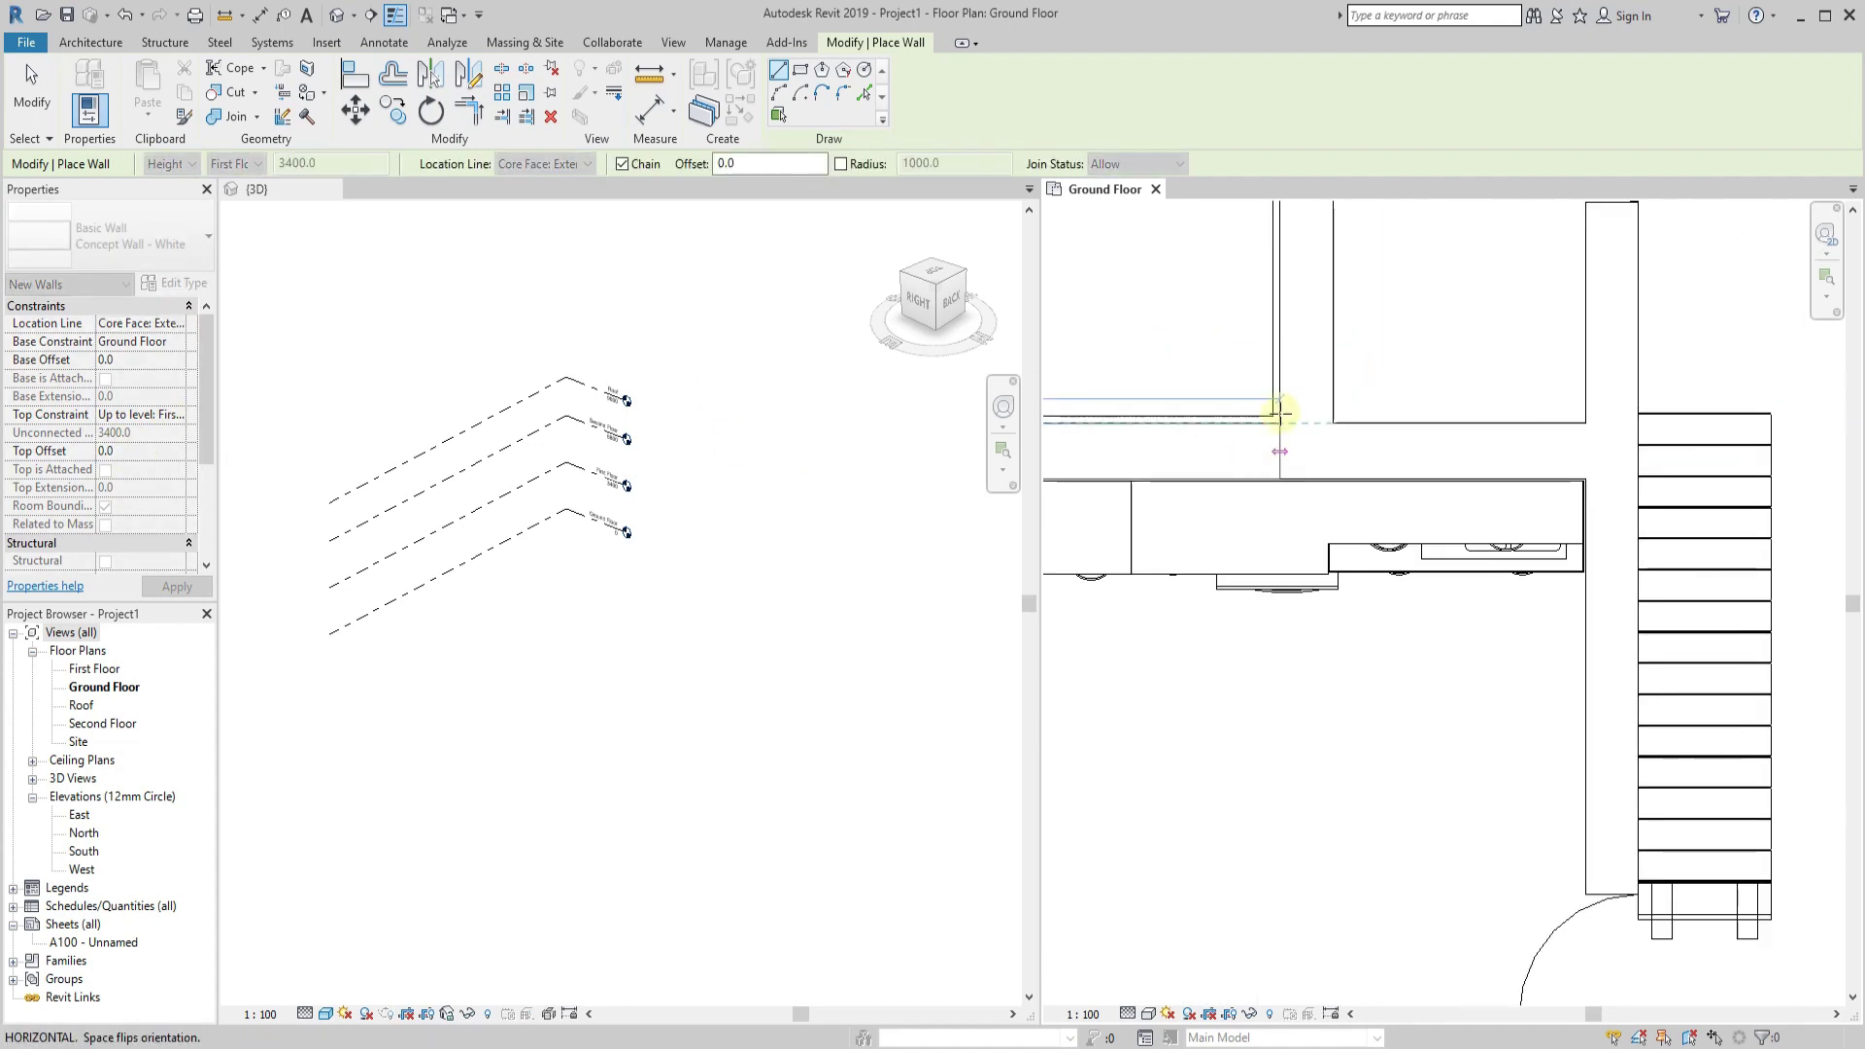
left_click(1286, 338)
key("Escape")
key("Escape")
Set the wall type's material cut pattern to Solid fill.
left_click(1306, 447)
scroll(1302, 447, "up", 2)
left_click(175, 282)
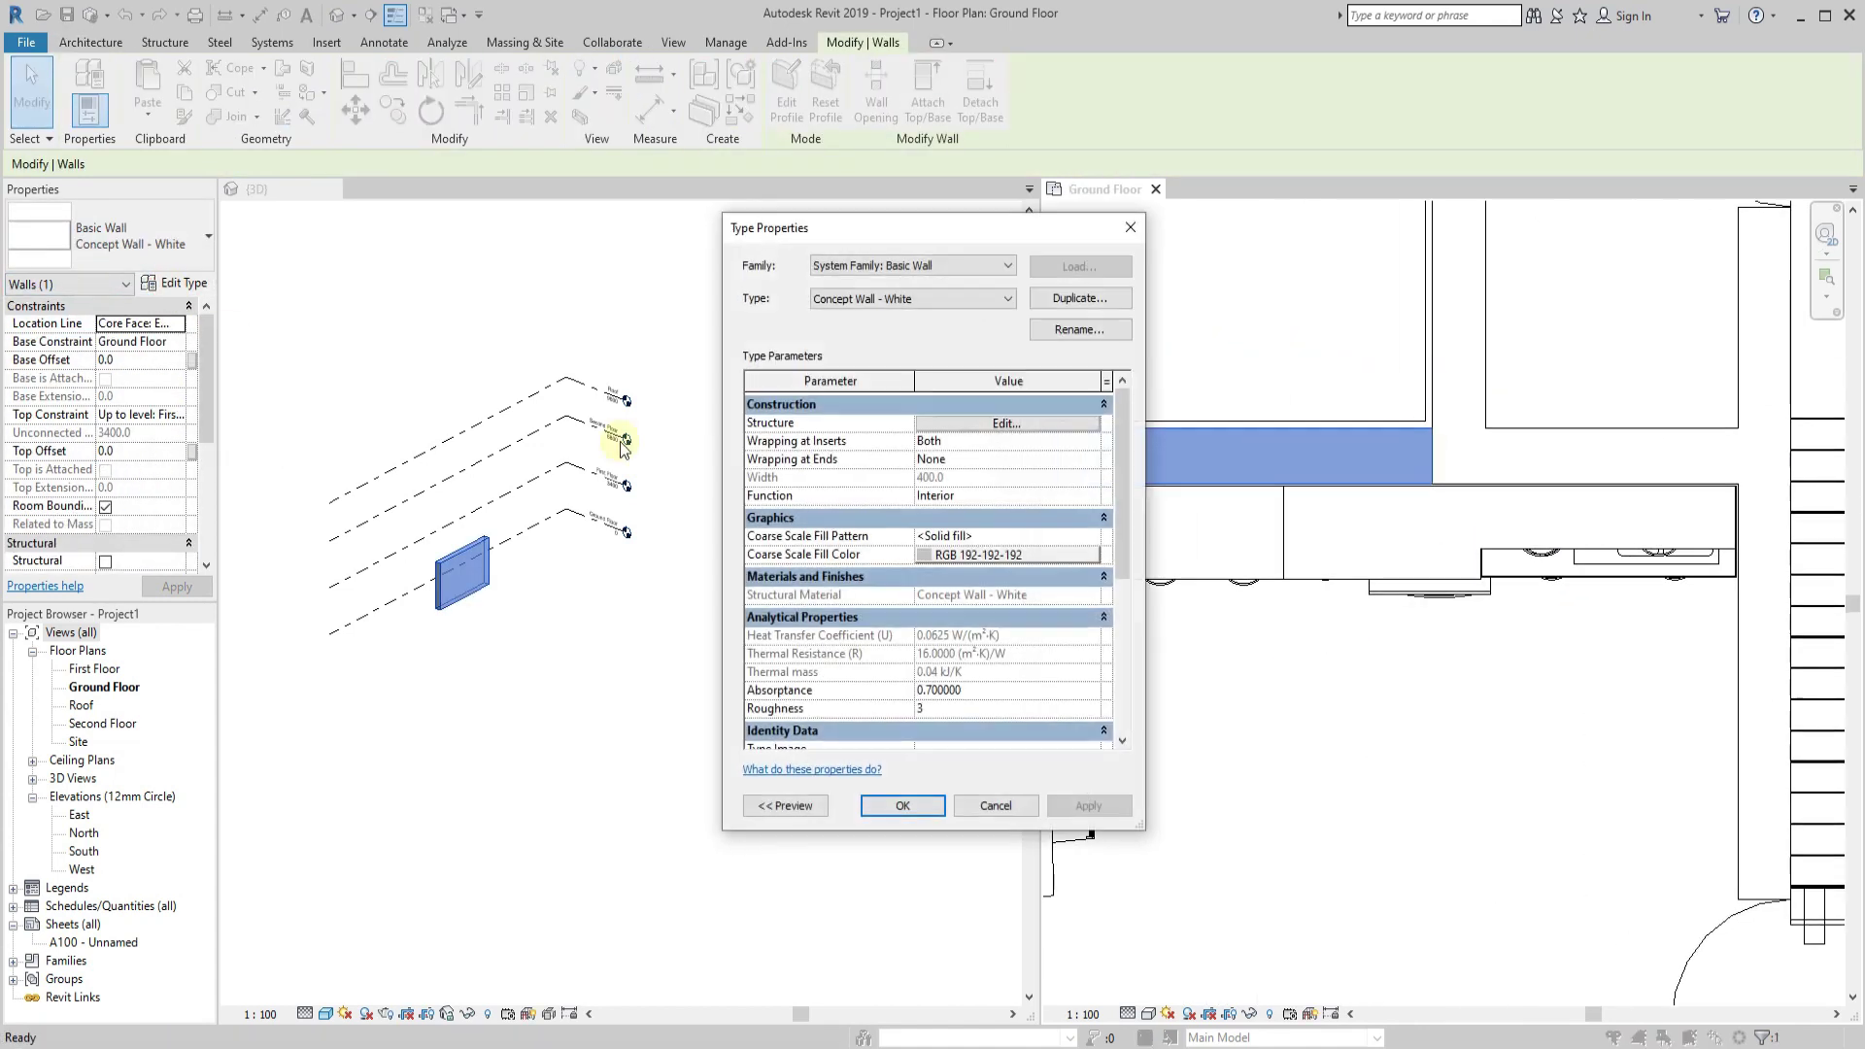
left_click(959, 424)
left_click(919, 470)
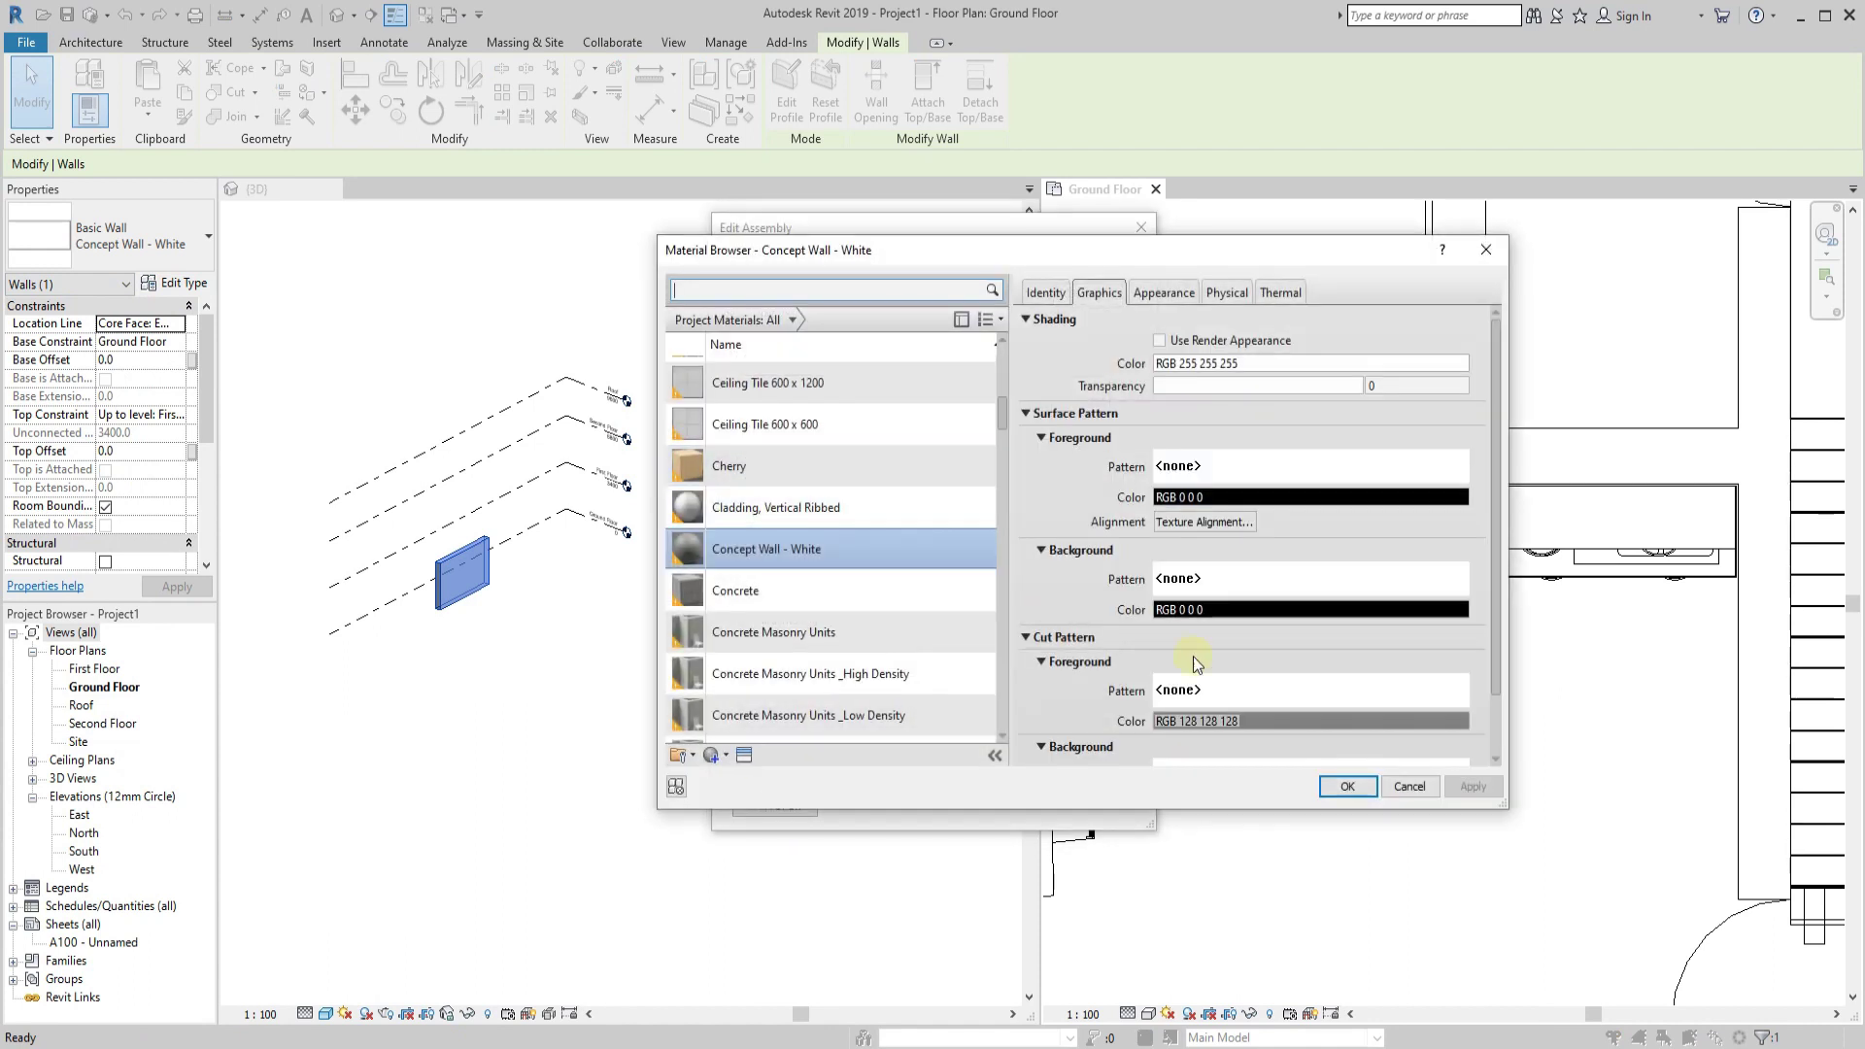
scroll(1189, 661, "down", 2)
left_click(1207, 631)
left_click(1110, 490)
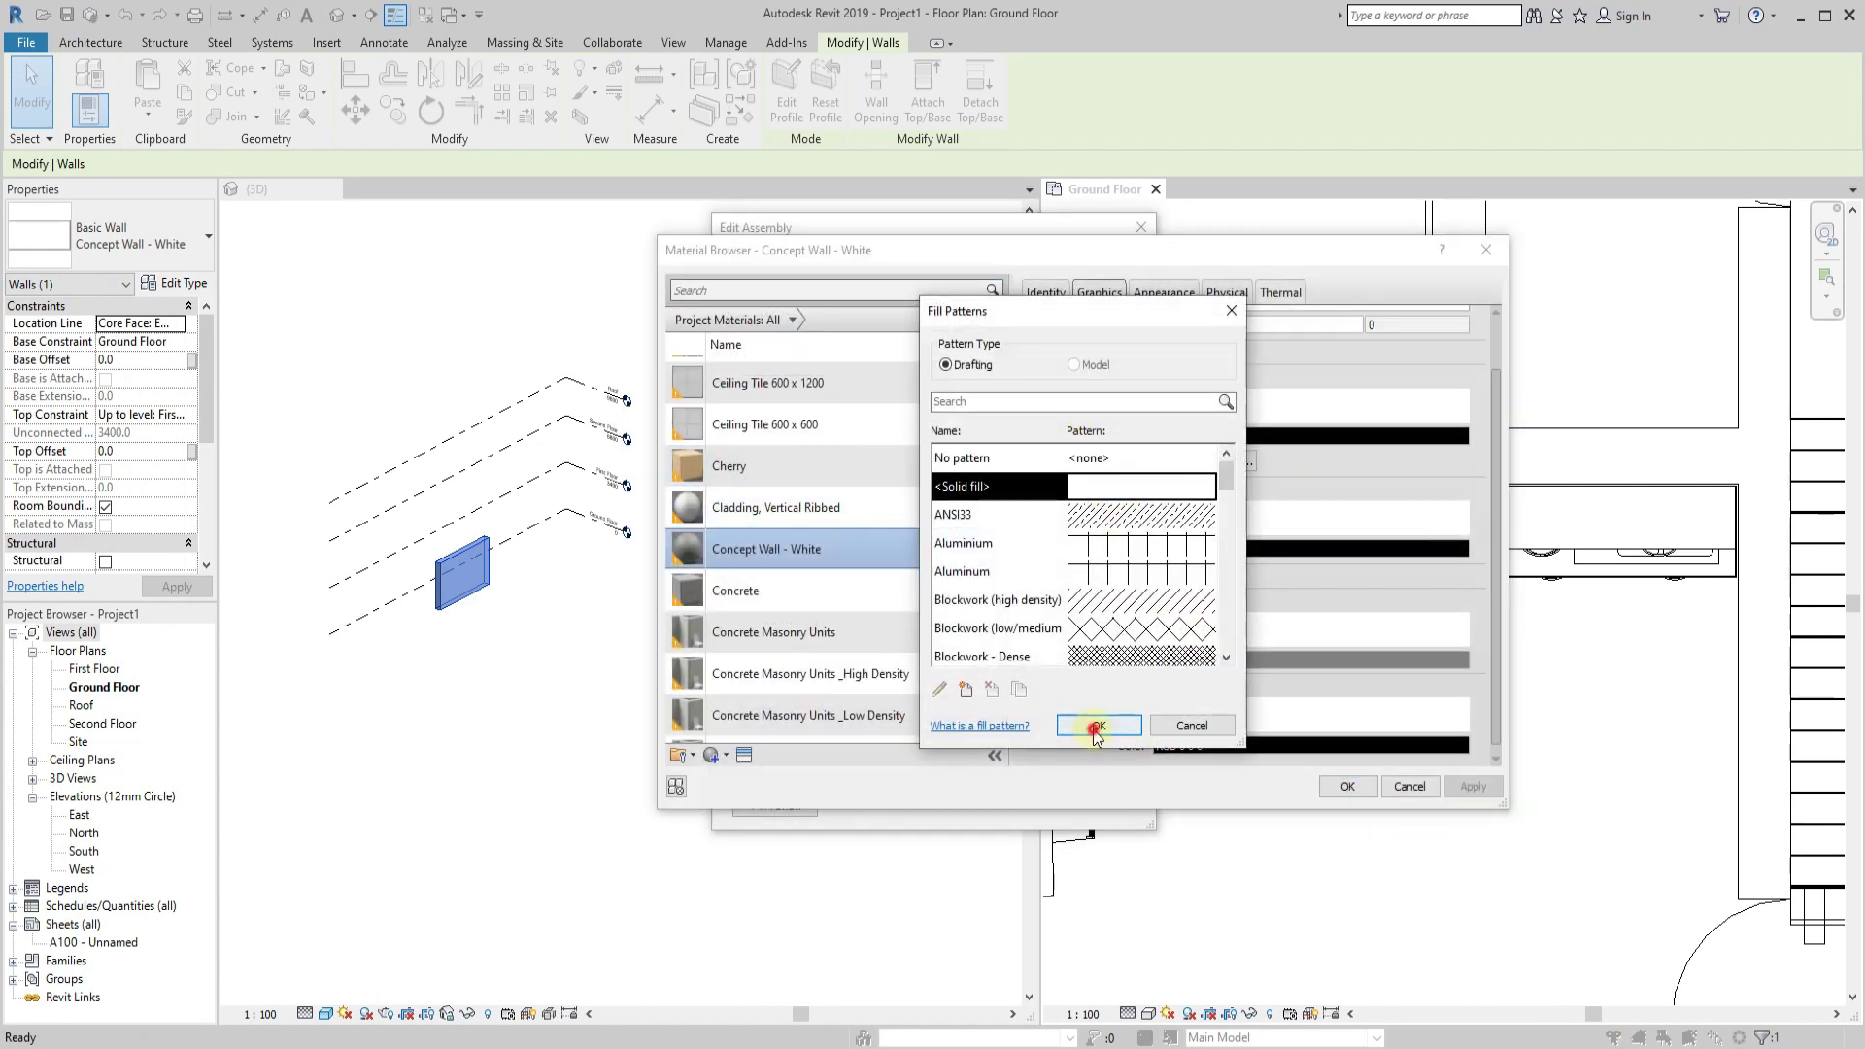
left_click(1095, 730)
left_click(1347, 786)
left_click(884, 787)
left_click(1015, 806)
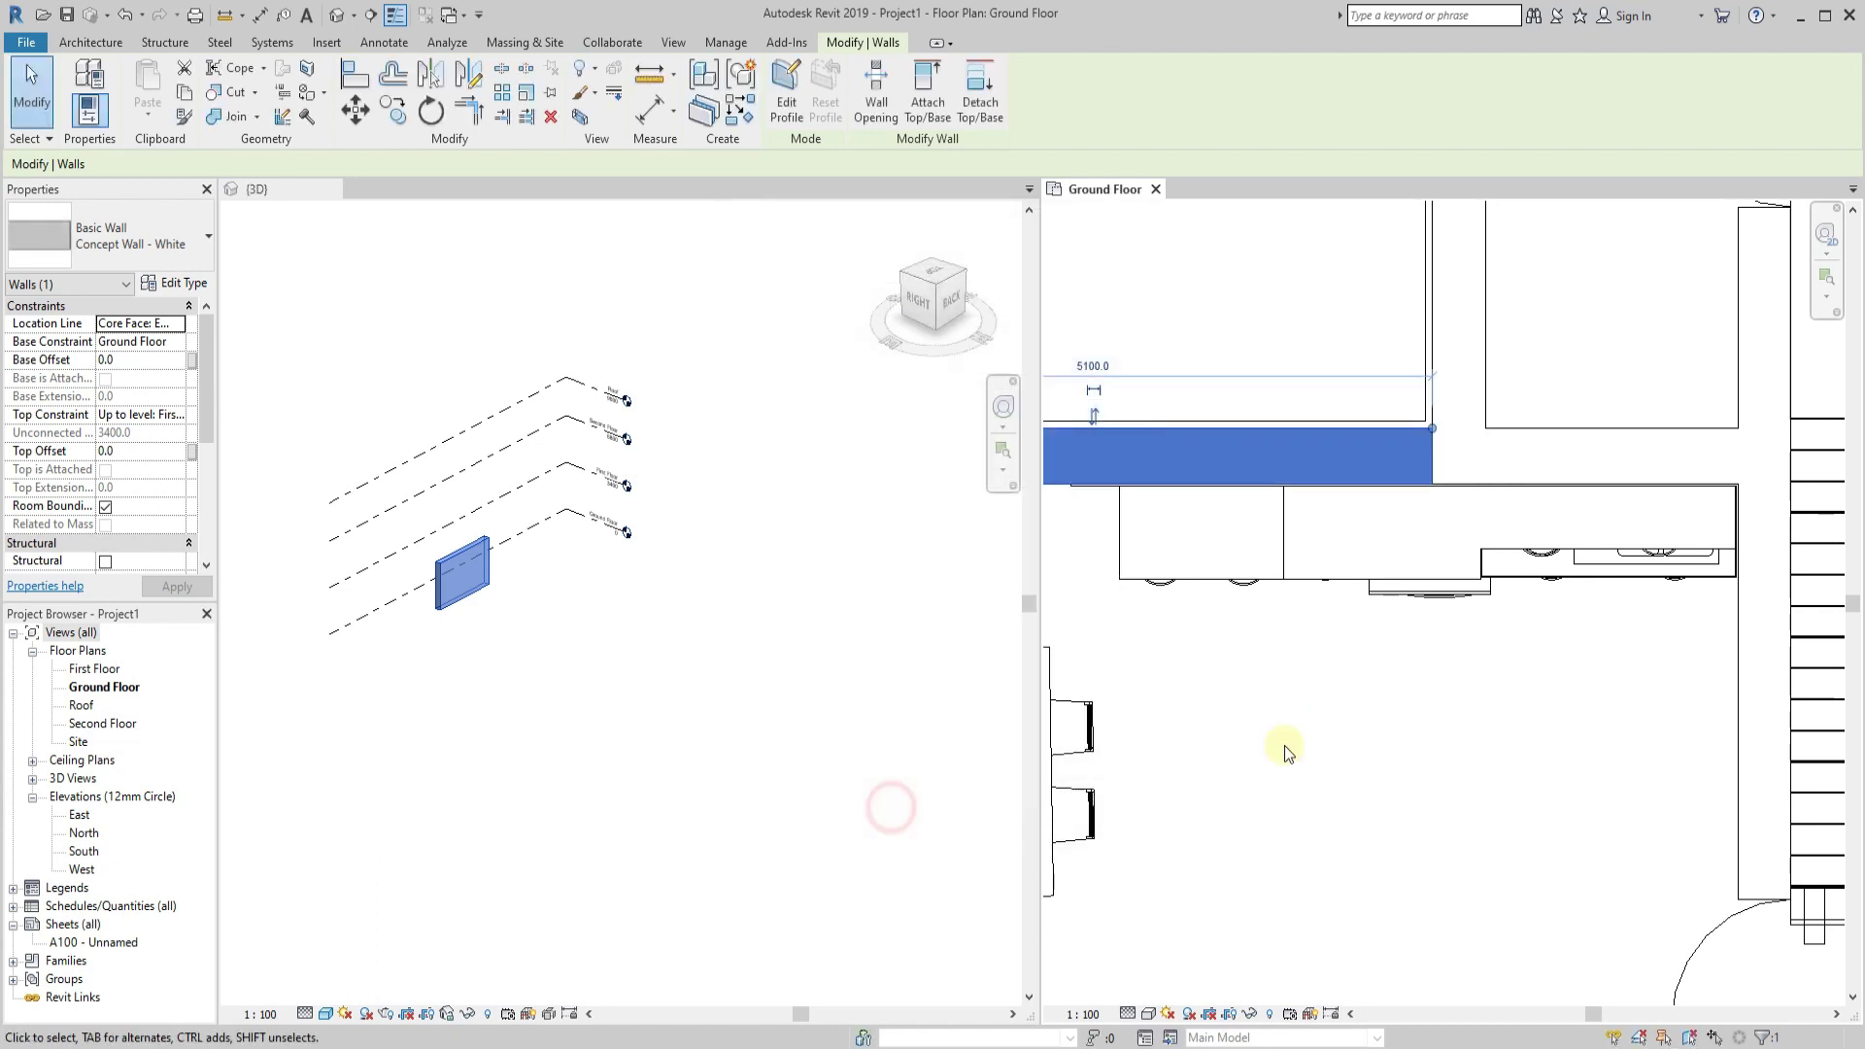
left_click(1287, 753)
scroll(1288, 753, "down", 2)
Use Create Similar to chain concept walls along the horizontal and vertical DWG outline edges.
right_click(1380, 592)
left_click(1437, 282)
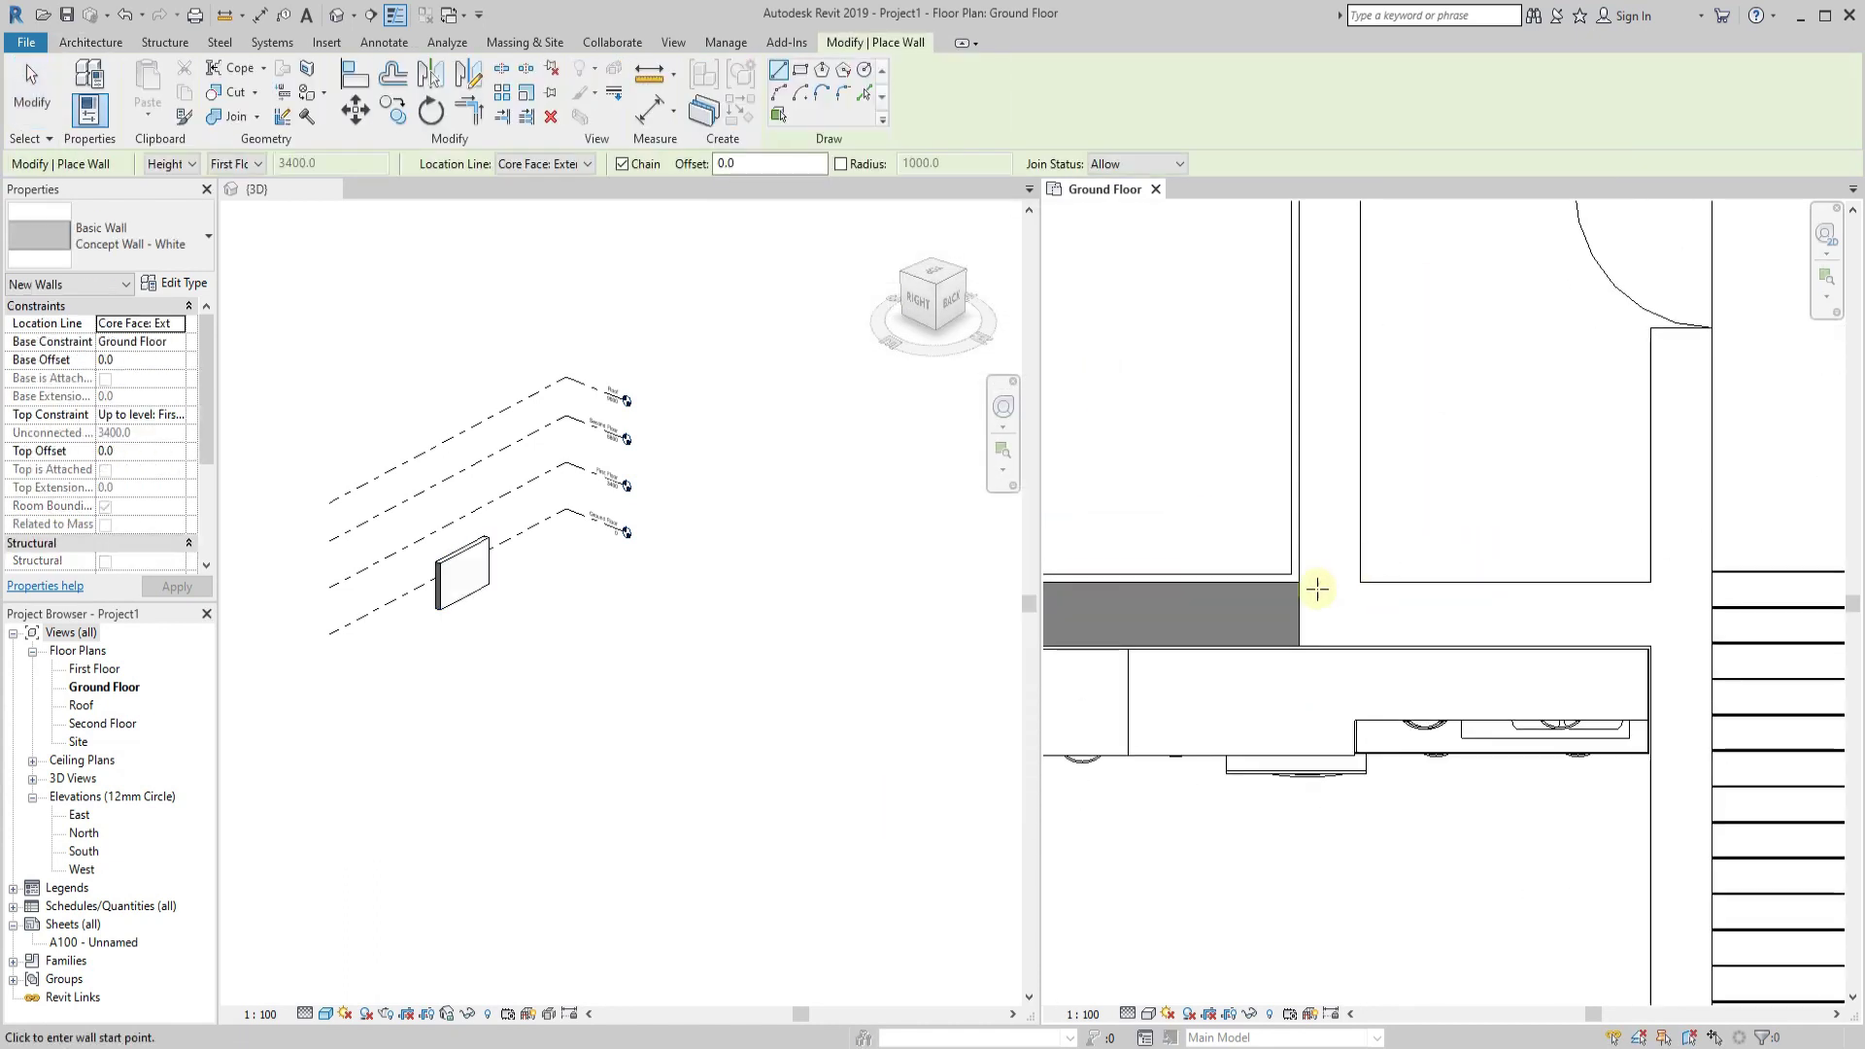
left_click(1318, 589)
scroll(1307, 399, "up", 3)
scroll(1307, 400, "down", 3)
middle_click_drag(1302, 428, 1176, 455)
scroll(1798, 441, "up", 3)
scroll(1749, 418, "up", 2)
left_click(1749, 418)
scroll(1748, 418, "down", 3)
scroll(1634, 696, "up", 3)
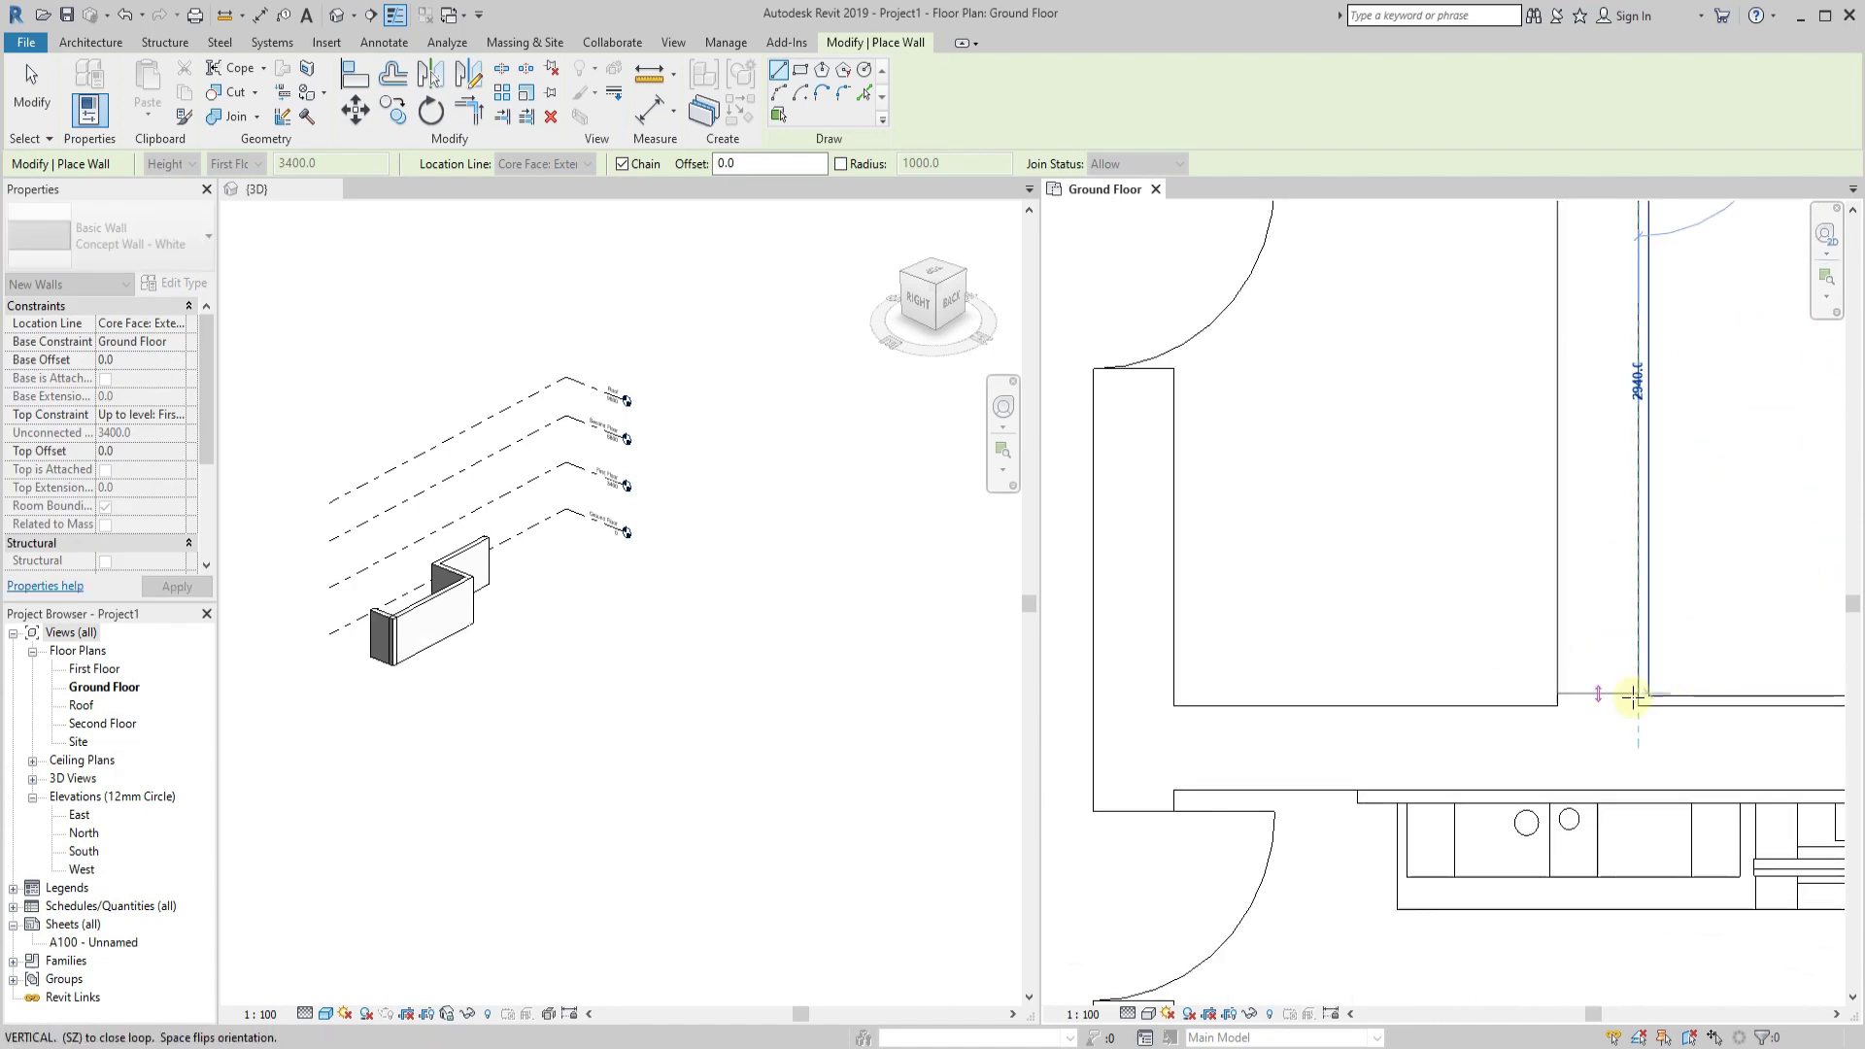
left_click(1635, 697)
scroll(1665, 749, "down", 3)
scroll(1760, 542, "up", 3)
scroll(1667, 702, "down", 1)
scroll(1613, 729, "down", 3)
scroll(1542, 792, "up", 2)
scroll(1533, 792, "down", 2)
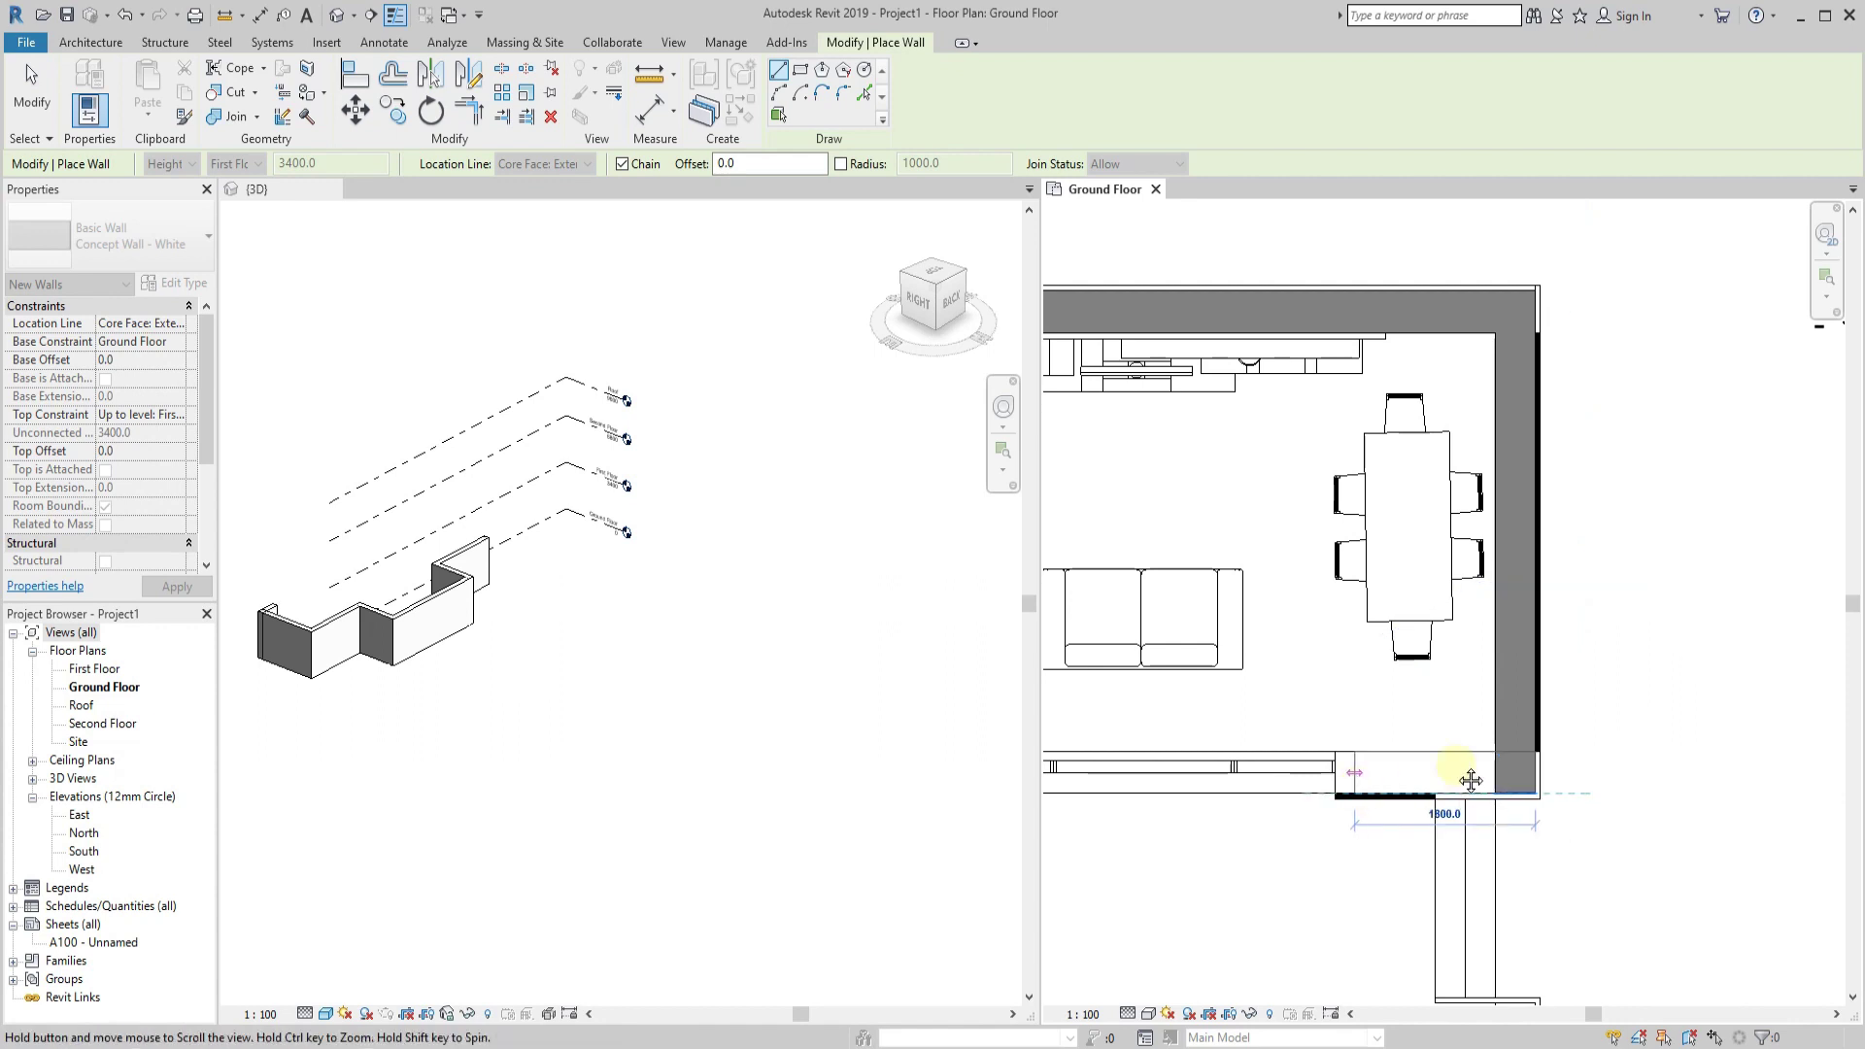
scroll(1474, 719, "up", 3)
Continue the wall chain around the remaining Ground Floor outline corners and finish it.
left_click(1354, 699)
scroll(1353, 699, "down", 3)
scroll(1341, 778, "up", 4)
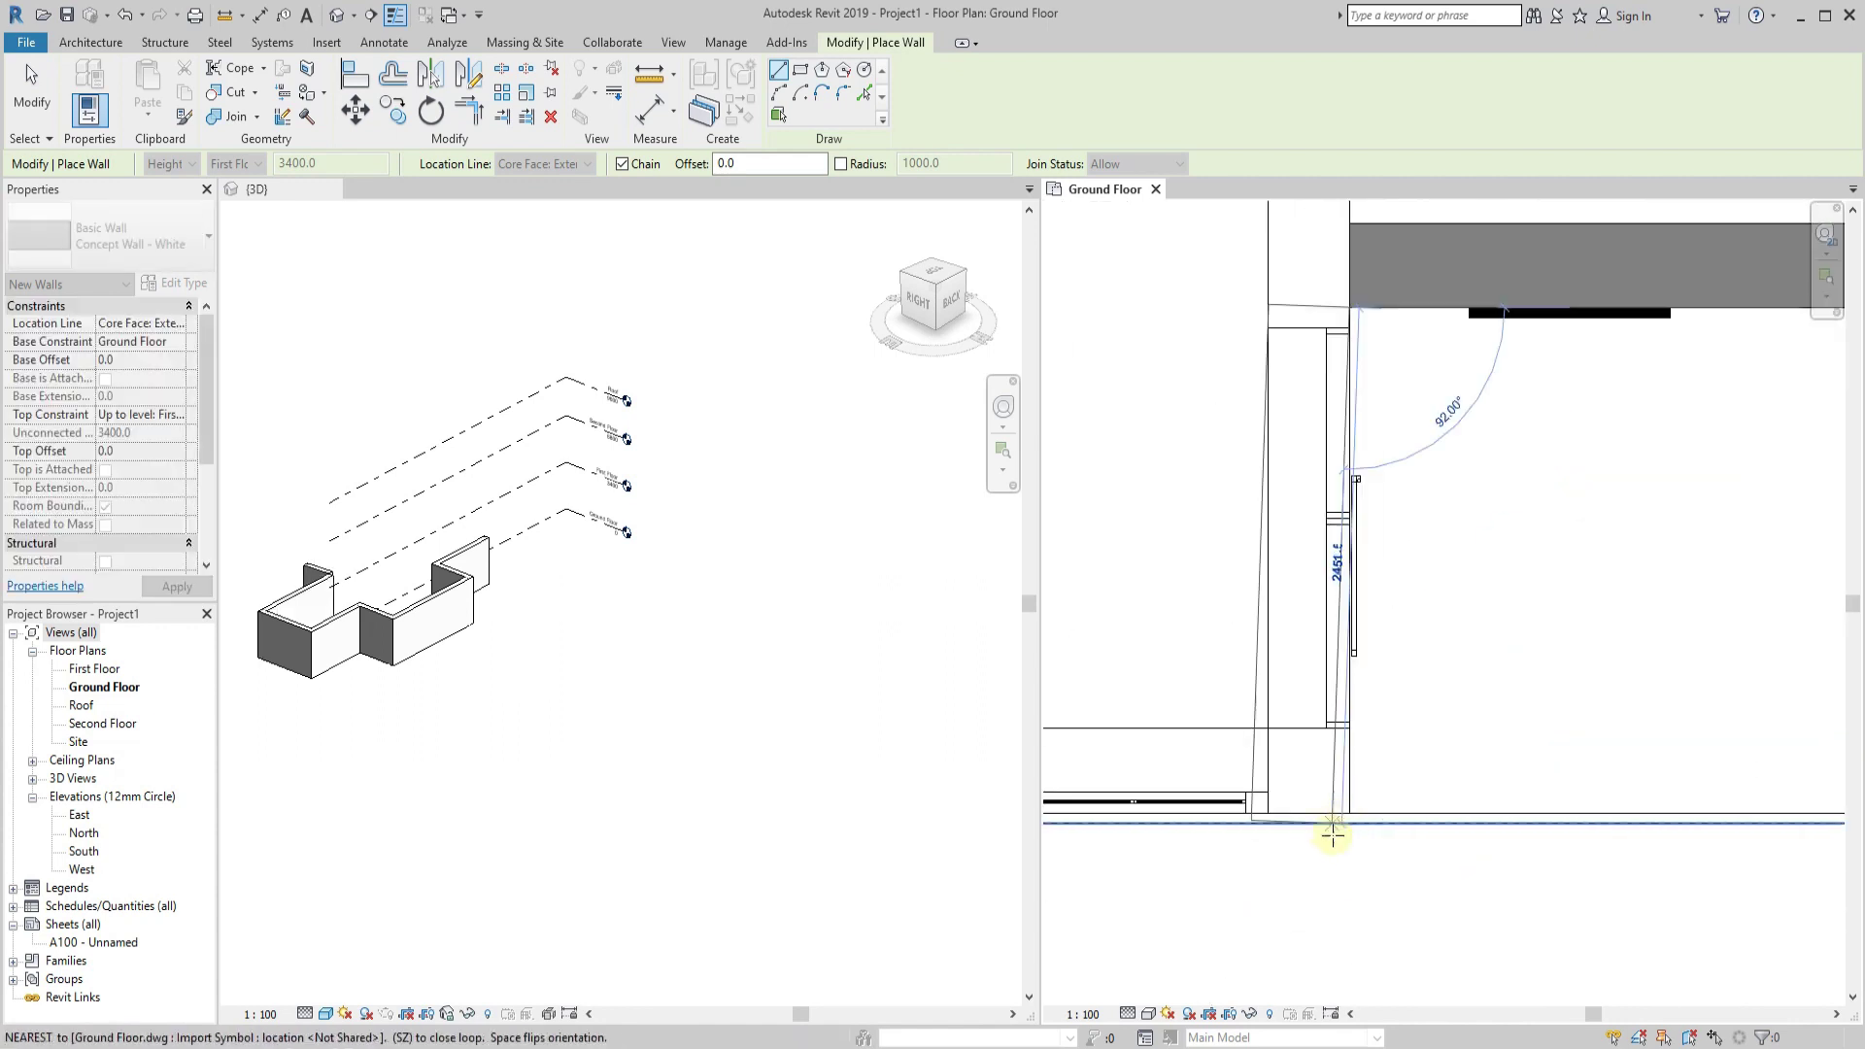
left_click(1351, 822)
scroll(1353, 797, "up", 2)
scroll(1354, 763, "down", 2)
scroll(1302, 729, "down", 3)
scroll(1278, 716, "up", 3)
scroll(1205, 622, "down", 3)
scroll(1190, 515, "up", 3)
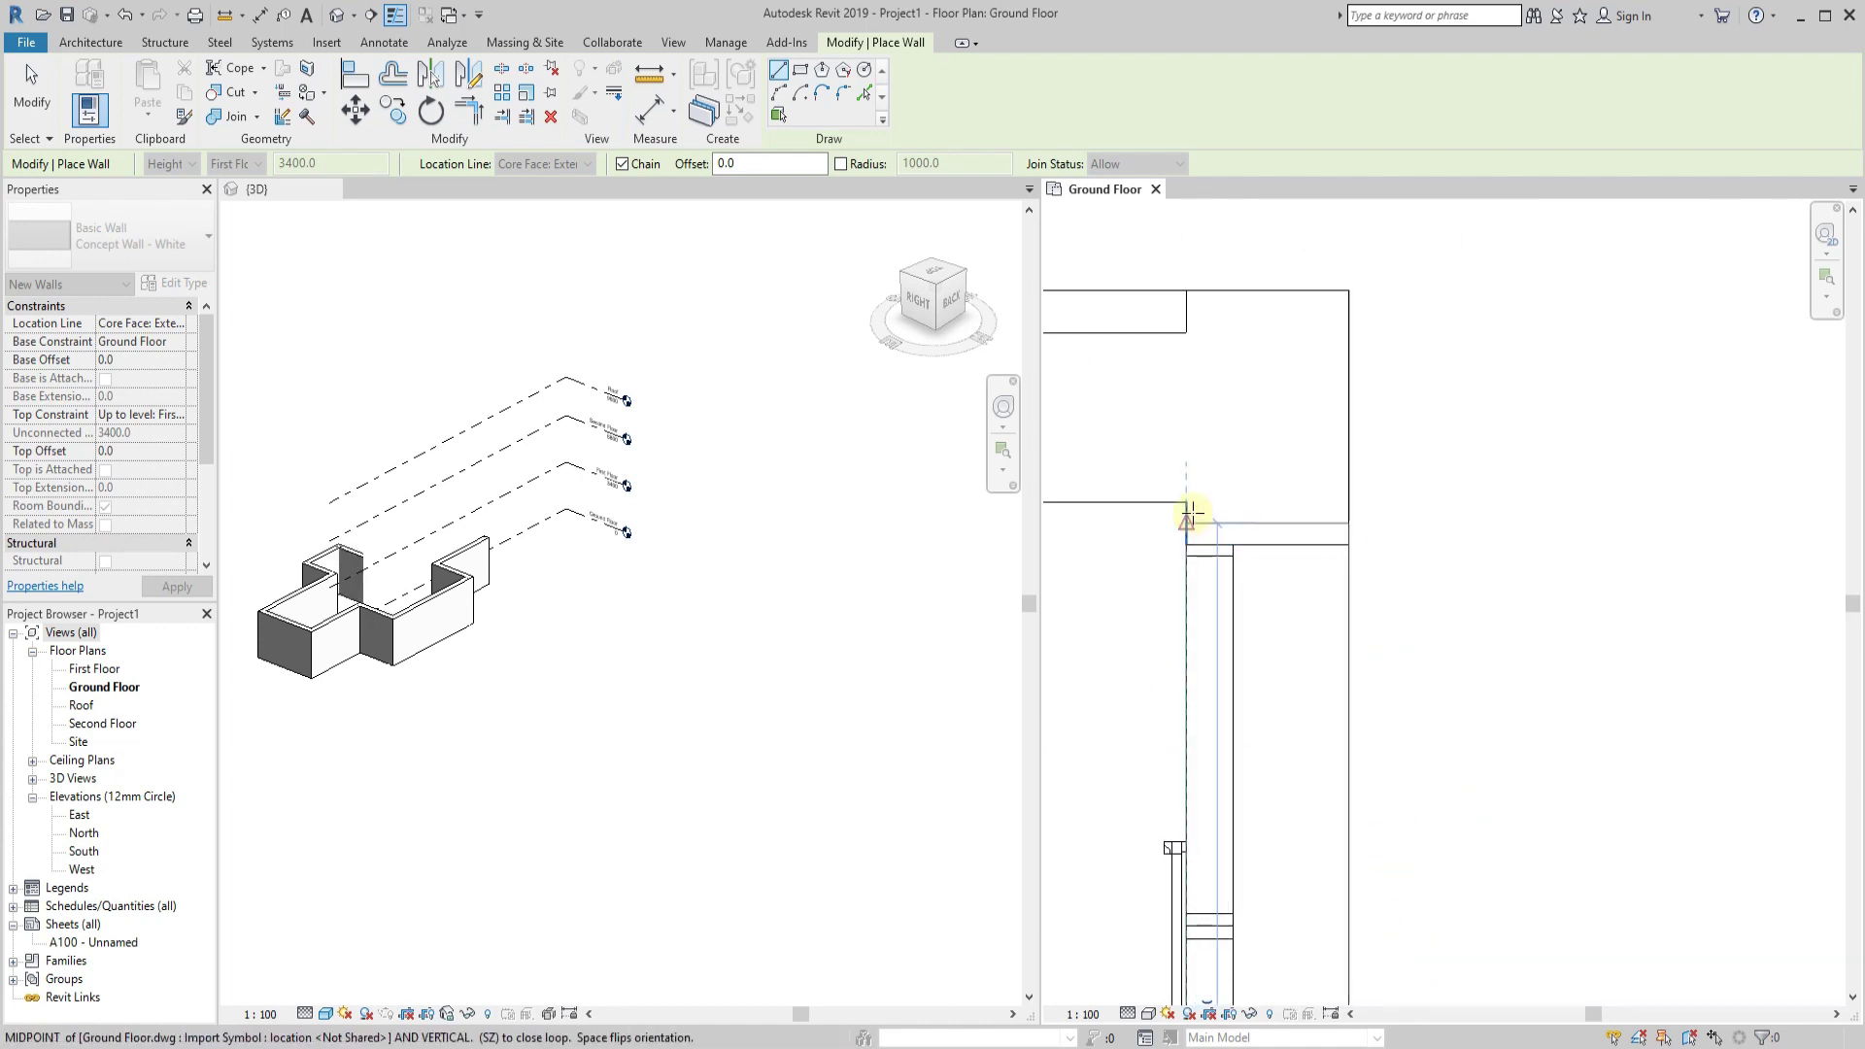
left_click(1187, 516)
scroll(1360, 582, "down", 3)
scroll(1428, 627, "up", 3)
scroll(1224, 633, "down", 2)
left_click(1146, 638)
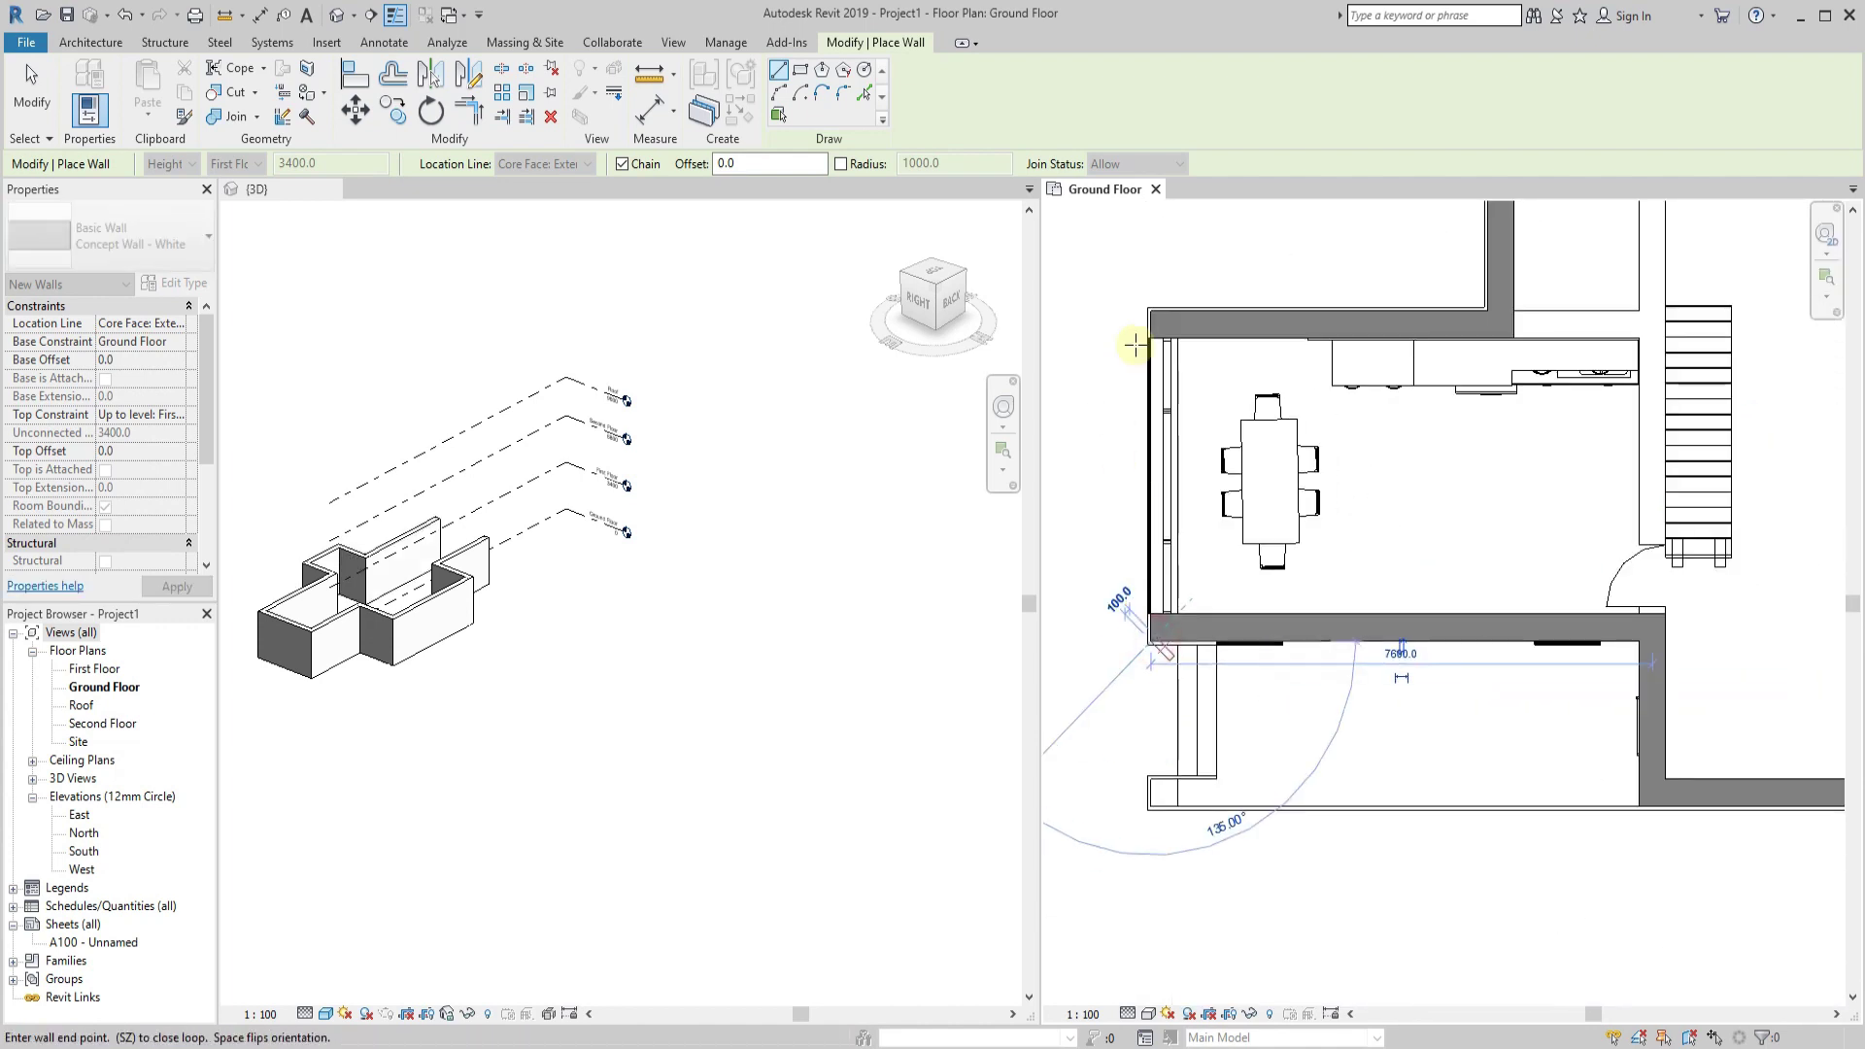
scroll(1132, 346, "down", 3)
scroll(1147, 335, "up", 4)
scroll(1292, 457, "down", 3)
scroll(1293, 457, "down", 2)
key("Escape")
key("Escape")
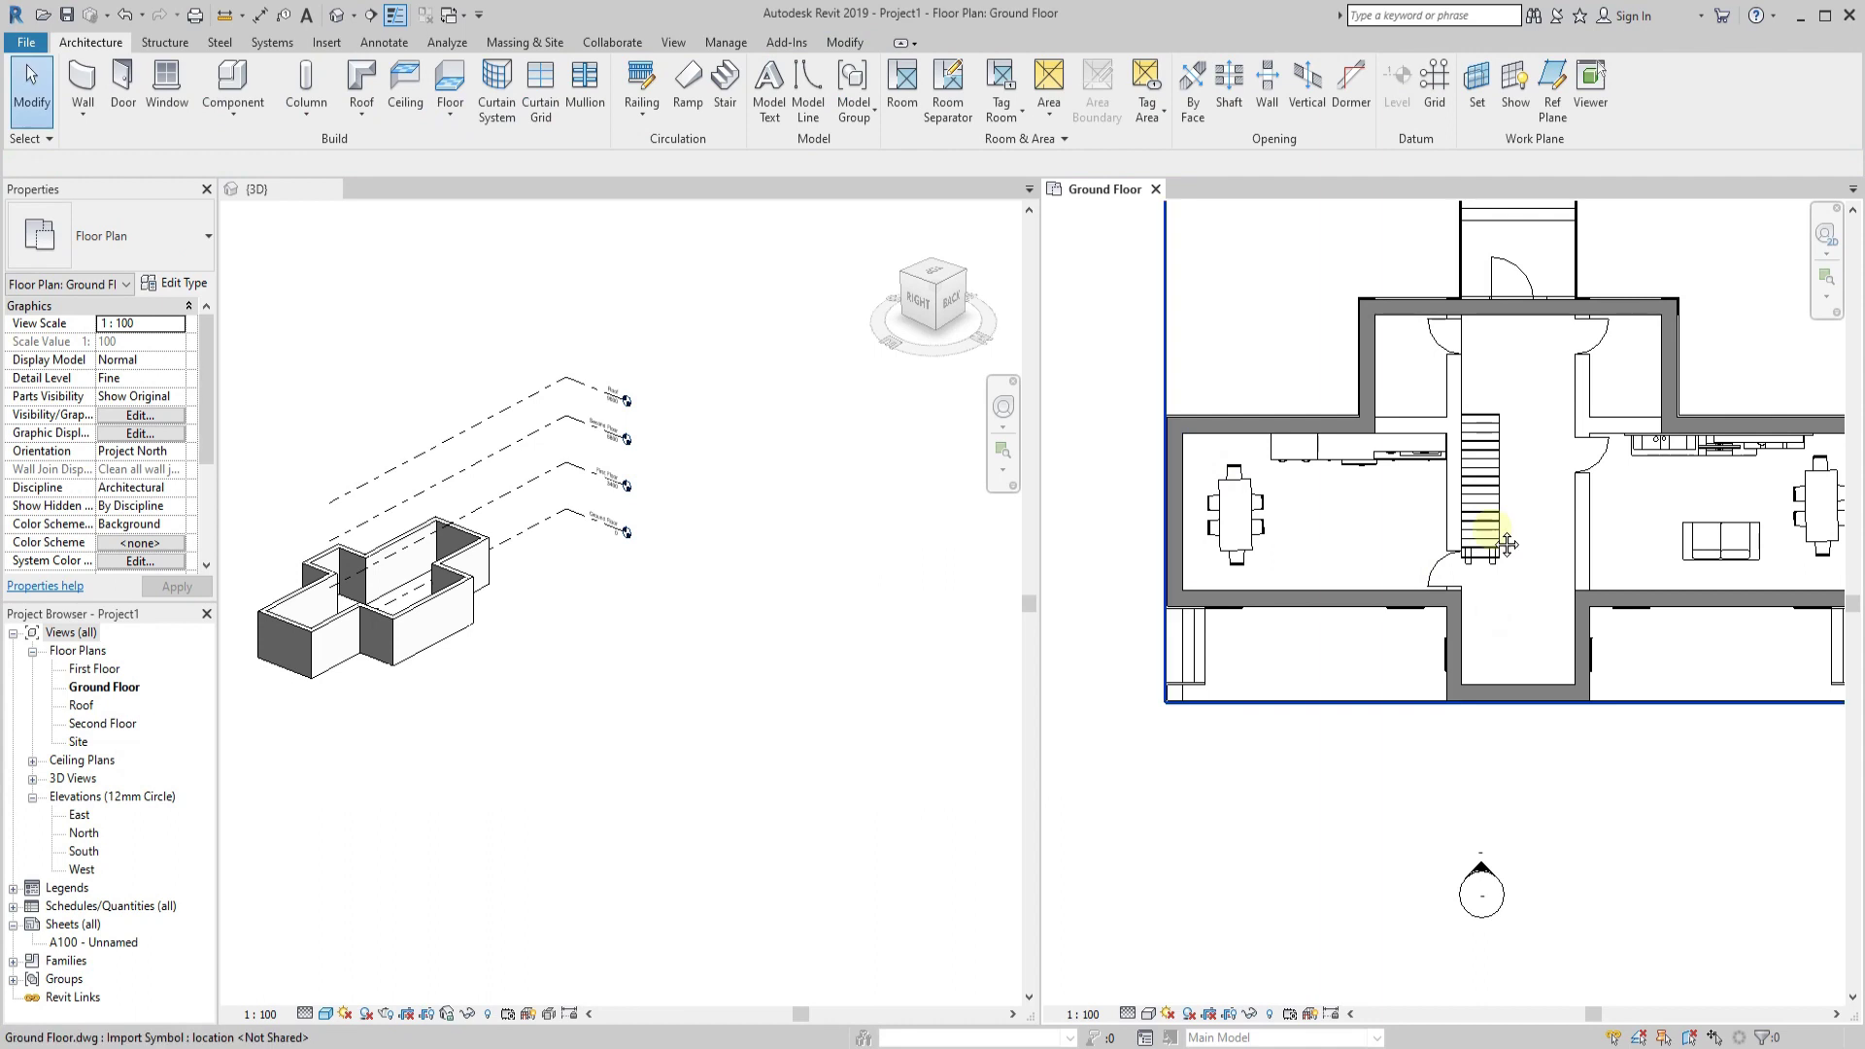
scroll(1374, 749, "up", 3)
Extend the wall above the kitchen counters to the stair wall and view the model top-down.
left_click(1361, 777)
left_click(1341, 366)
scroll(1216, 505, "up", 2)
key("Escape")
left_click(1212, 495)
left_click_drag(1216, 480, 1417, 499)
mouse_move(708, 674)
middle_mouse_down("shift")
mouse_move(894, 879)
mouse_move(901, 865)
middle_mouse_up("shift")
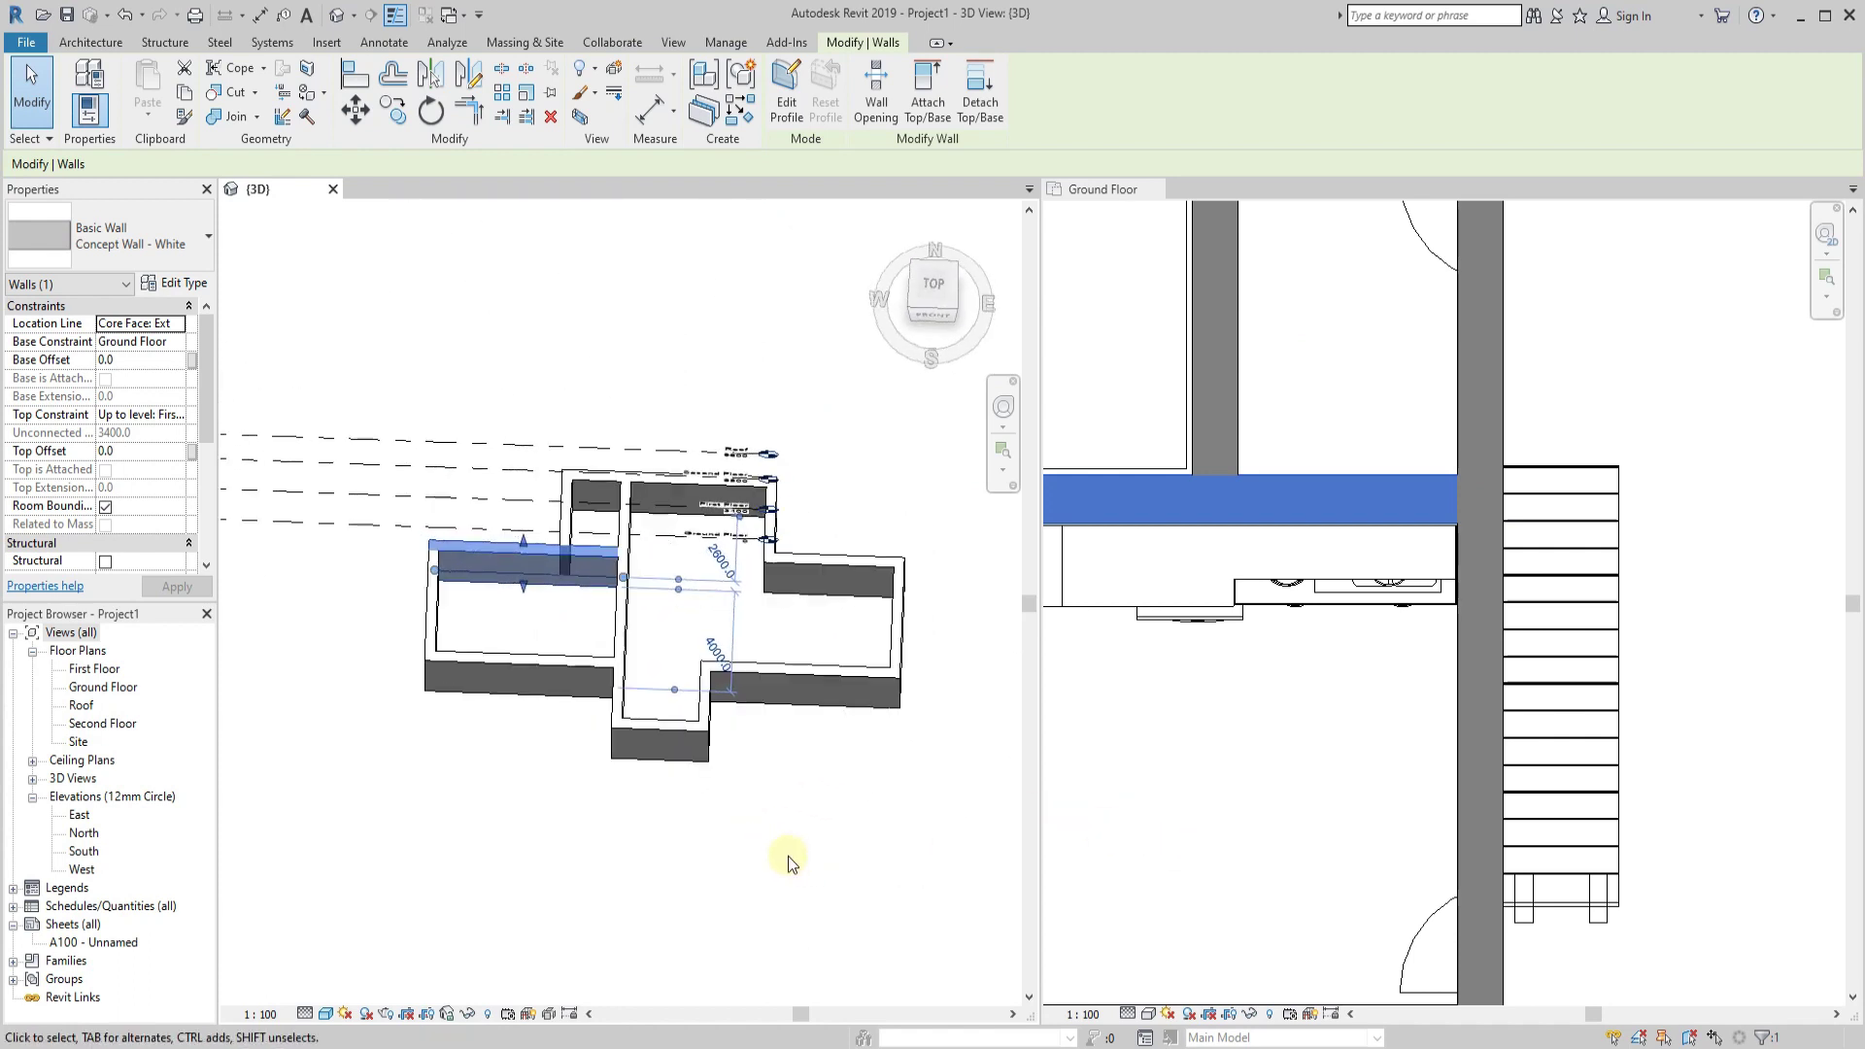
mouse_move(890, 768)
middle_mouse_down("shift")
mouse_move(767, 657)
mouse_move(624, 736)
middle_mouse_up("shift")
Draw a new Concept Wall - White segment along the central corridor using Create Similar.
left_click(1311, 610)
scroll(1311, 611, "down", 3)
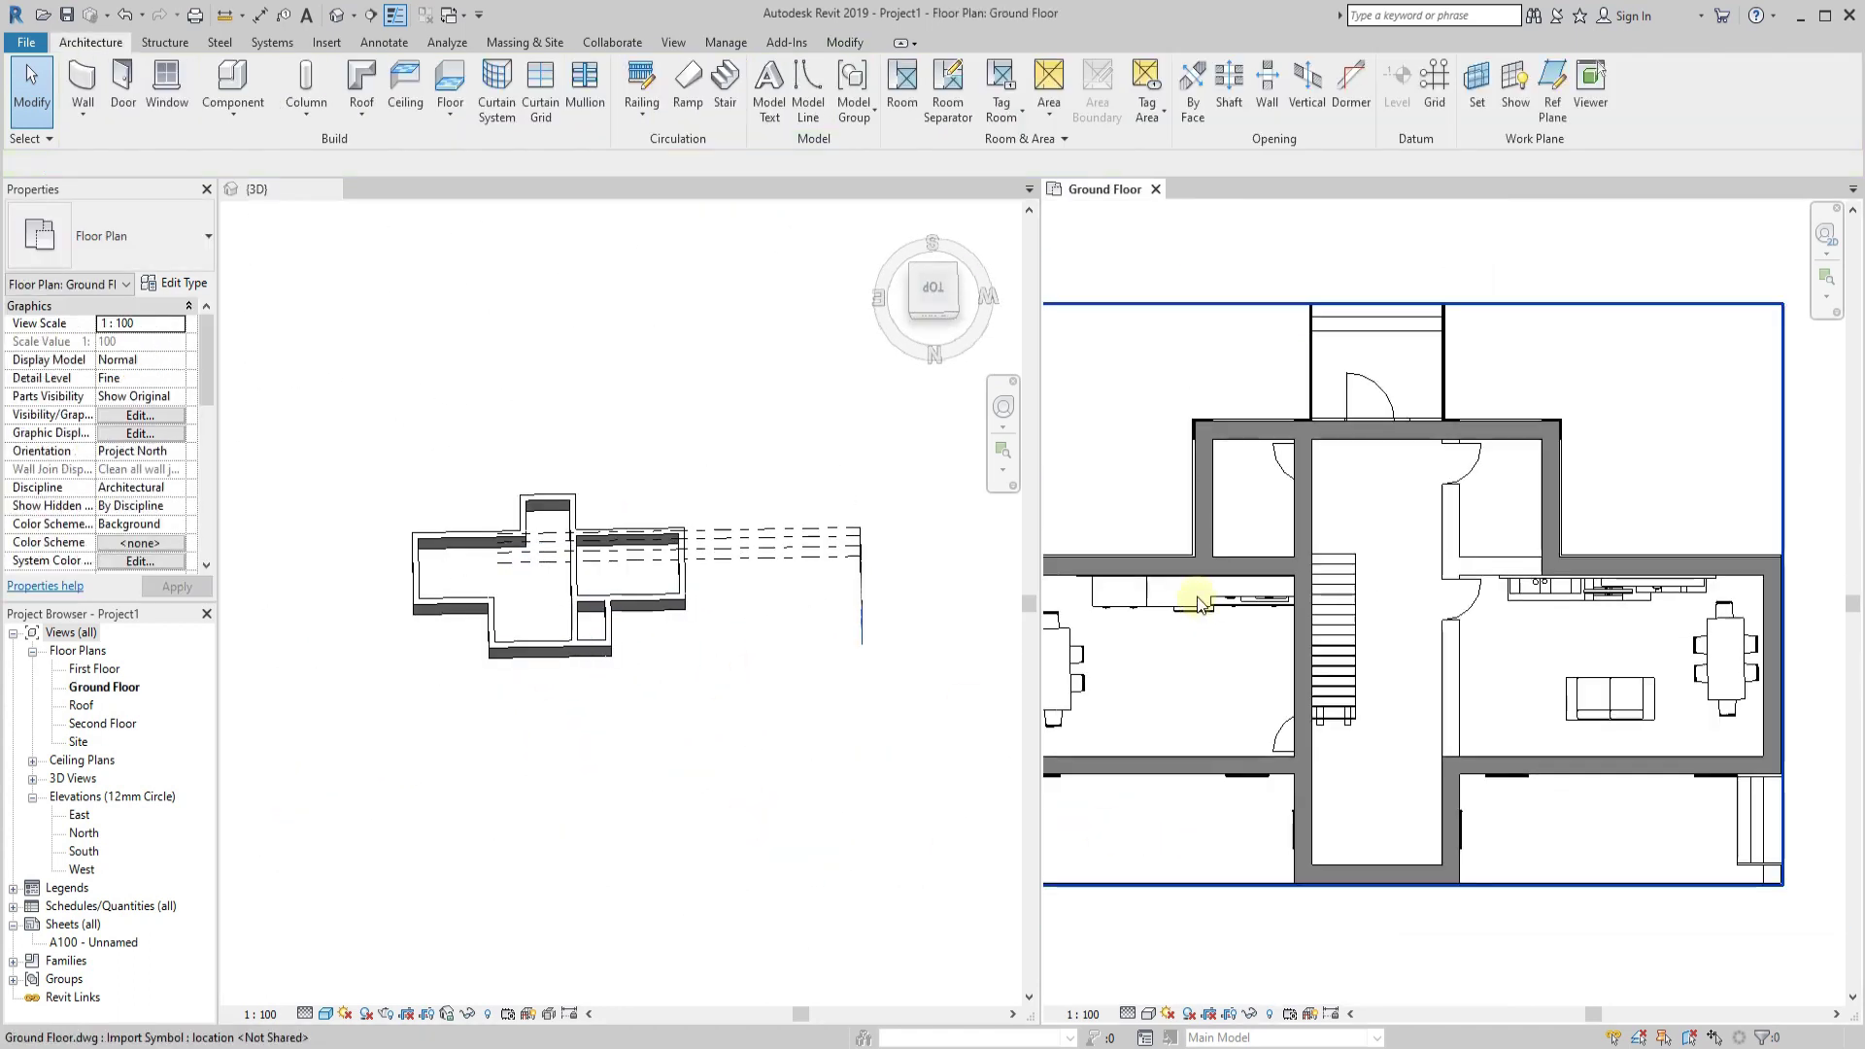
scroll(1311, 610, "up", 3)
scroll(1088, 554, "up", 2)
key("w")
key("a")
right_click(1079, 560)
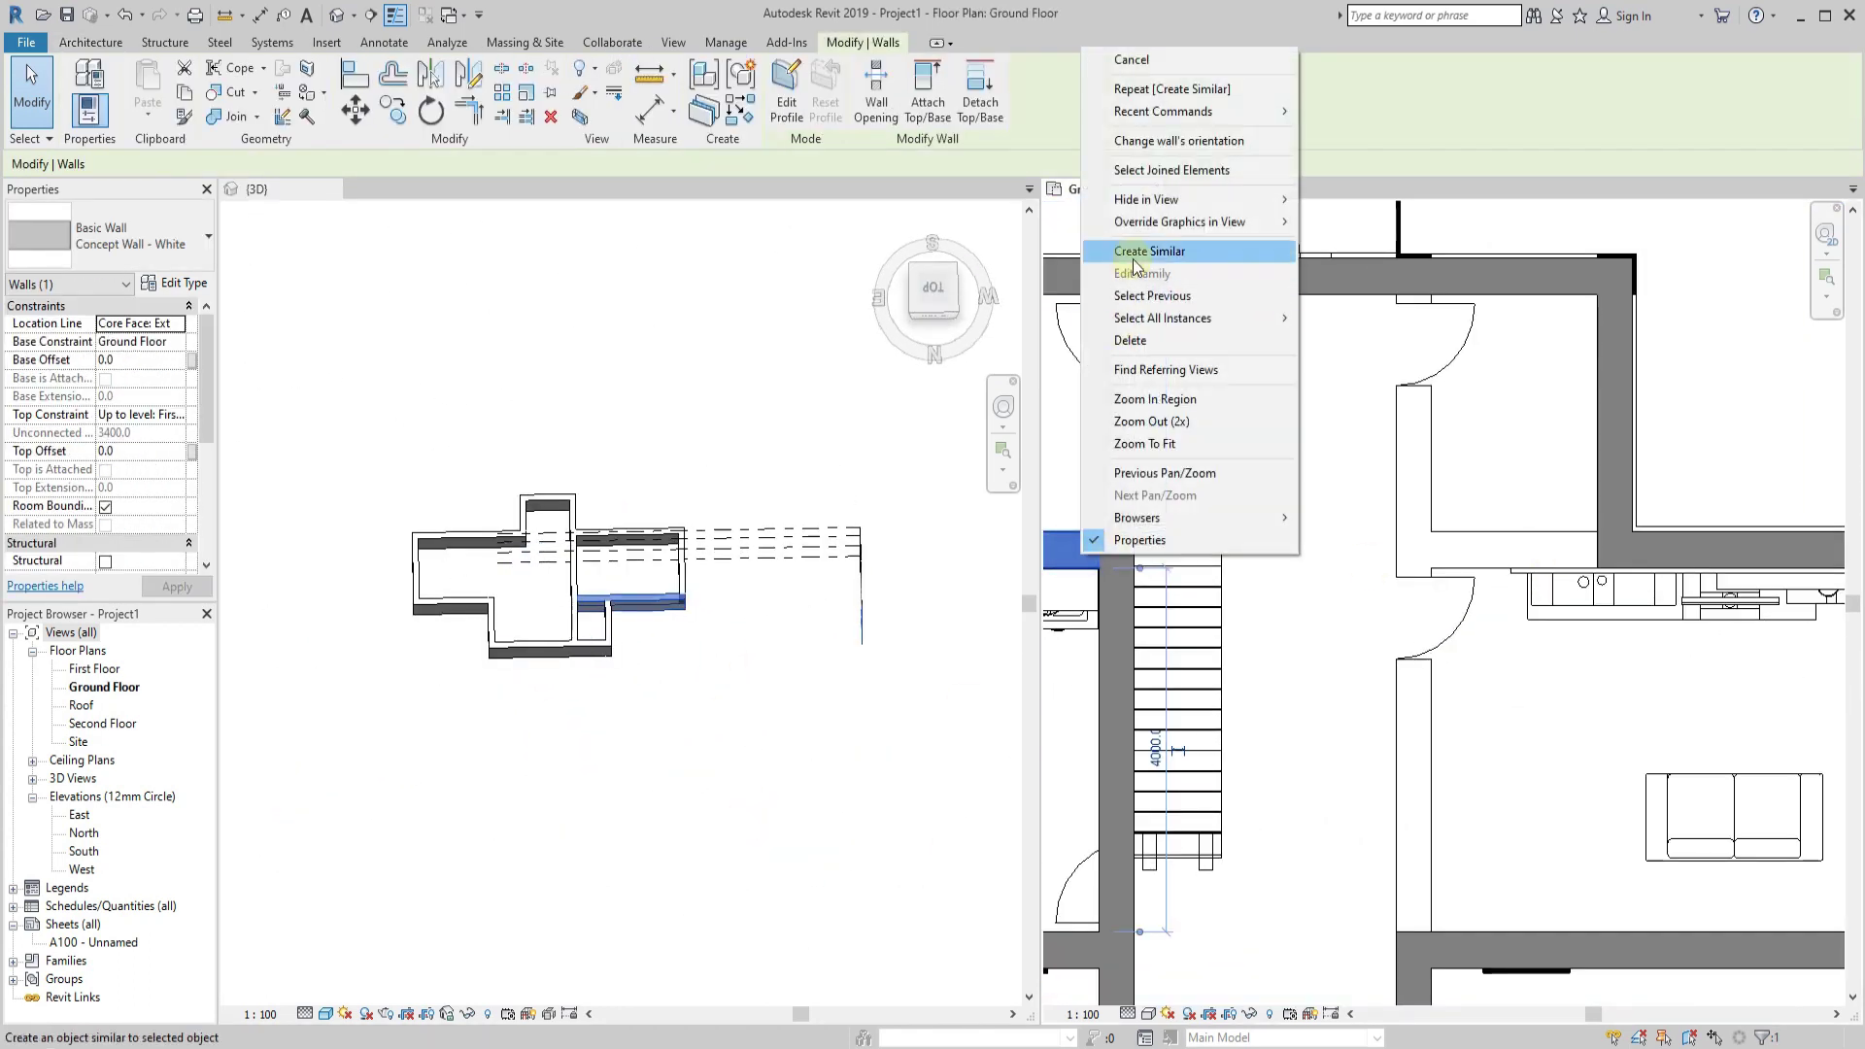
scroll(1554, 524, "up", 2)
left_click(1588, 522)
left_click(1340, 523)
scroll(1340, 523, "down", 3)
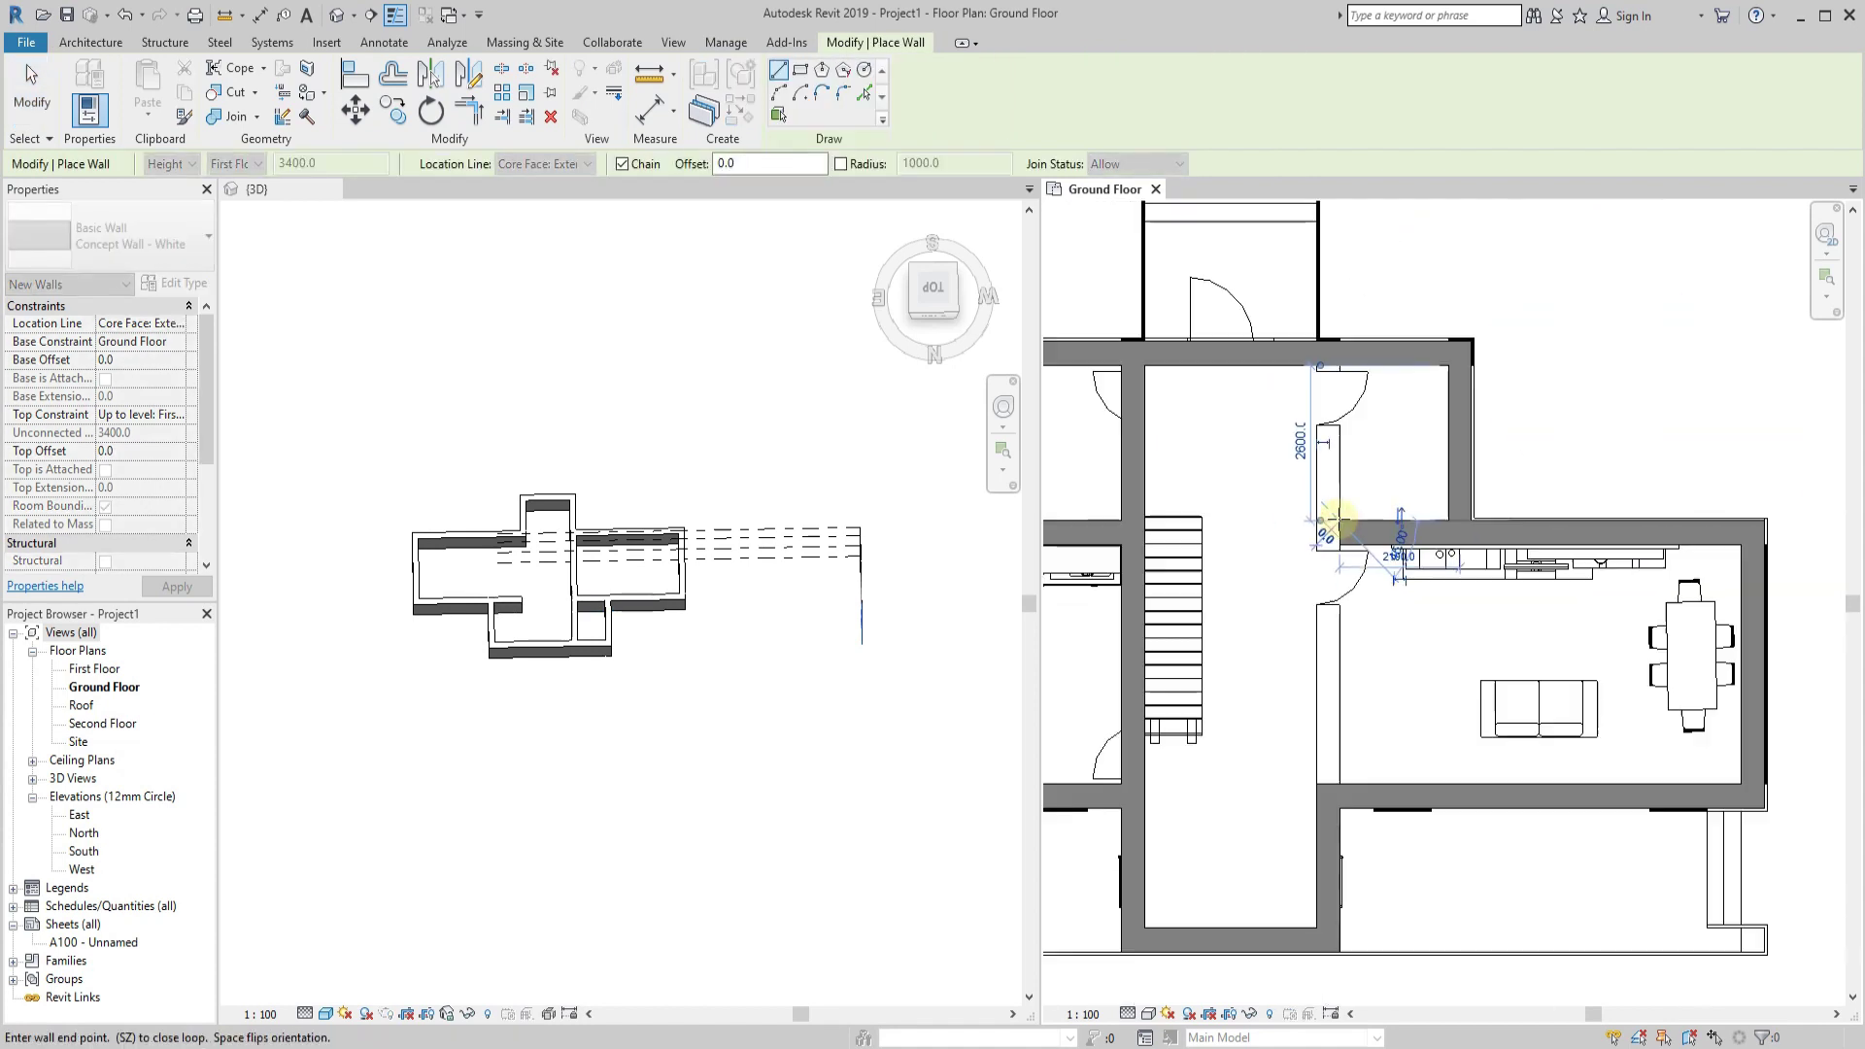
key("Escape")
key("Escape")
Stretch the corridor's right wall up to the top wall and orbit the 3D view upright.
left_click(1326, 875)
left_click_drag(1331, 802, 1340, 439)
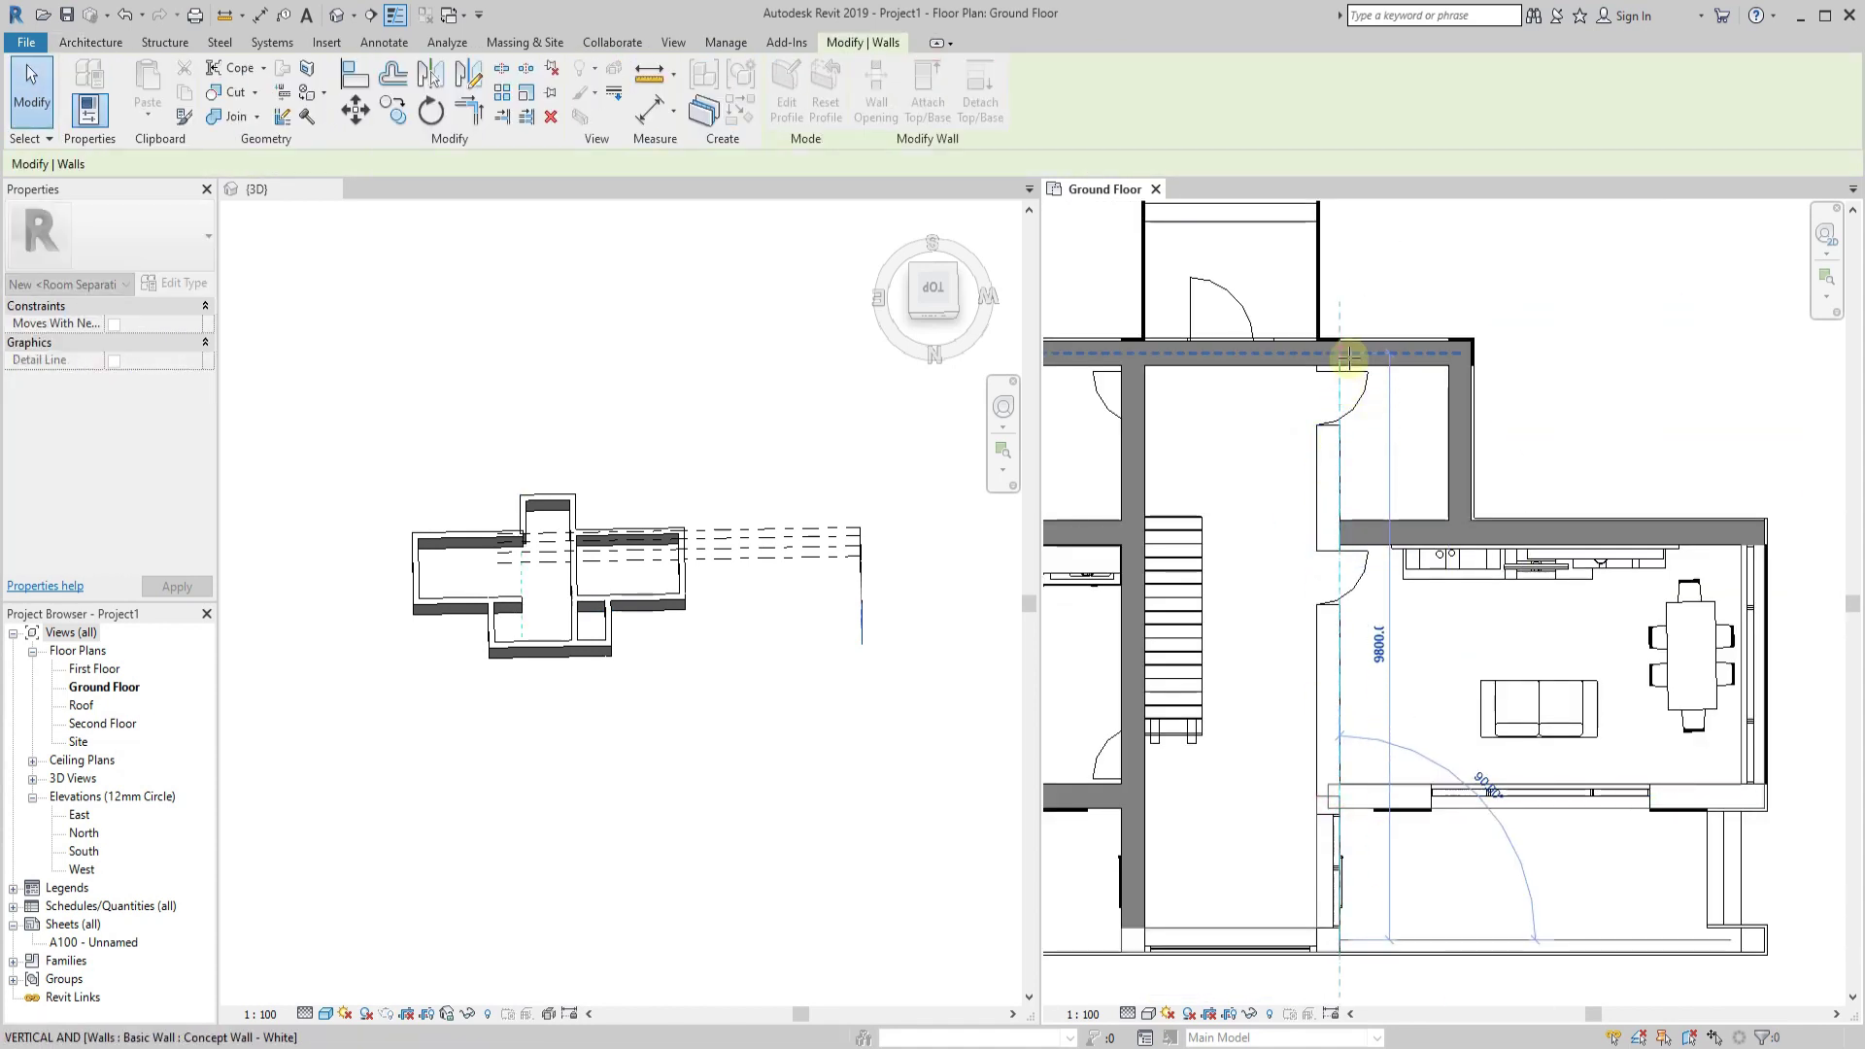
scroll(1329, 355, "down", 2)
key("Escape")
mouse_move(540, 698)
middle_mouse_down("shift")
mouse_move(716, 837)
mouse_move(796, 741)
mouse_move(833, 825)
mouse_move(846, 612)
mouse_move(871, 729)
mouse_move(633, 437)
mouse_move(741, 778)
mouse_move(683, 427)
middle_mouse_up("shift")
Inspect the Roof and Second Floor levels in the 3D view, then clear the selection.
left_click(685, 427)
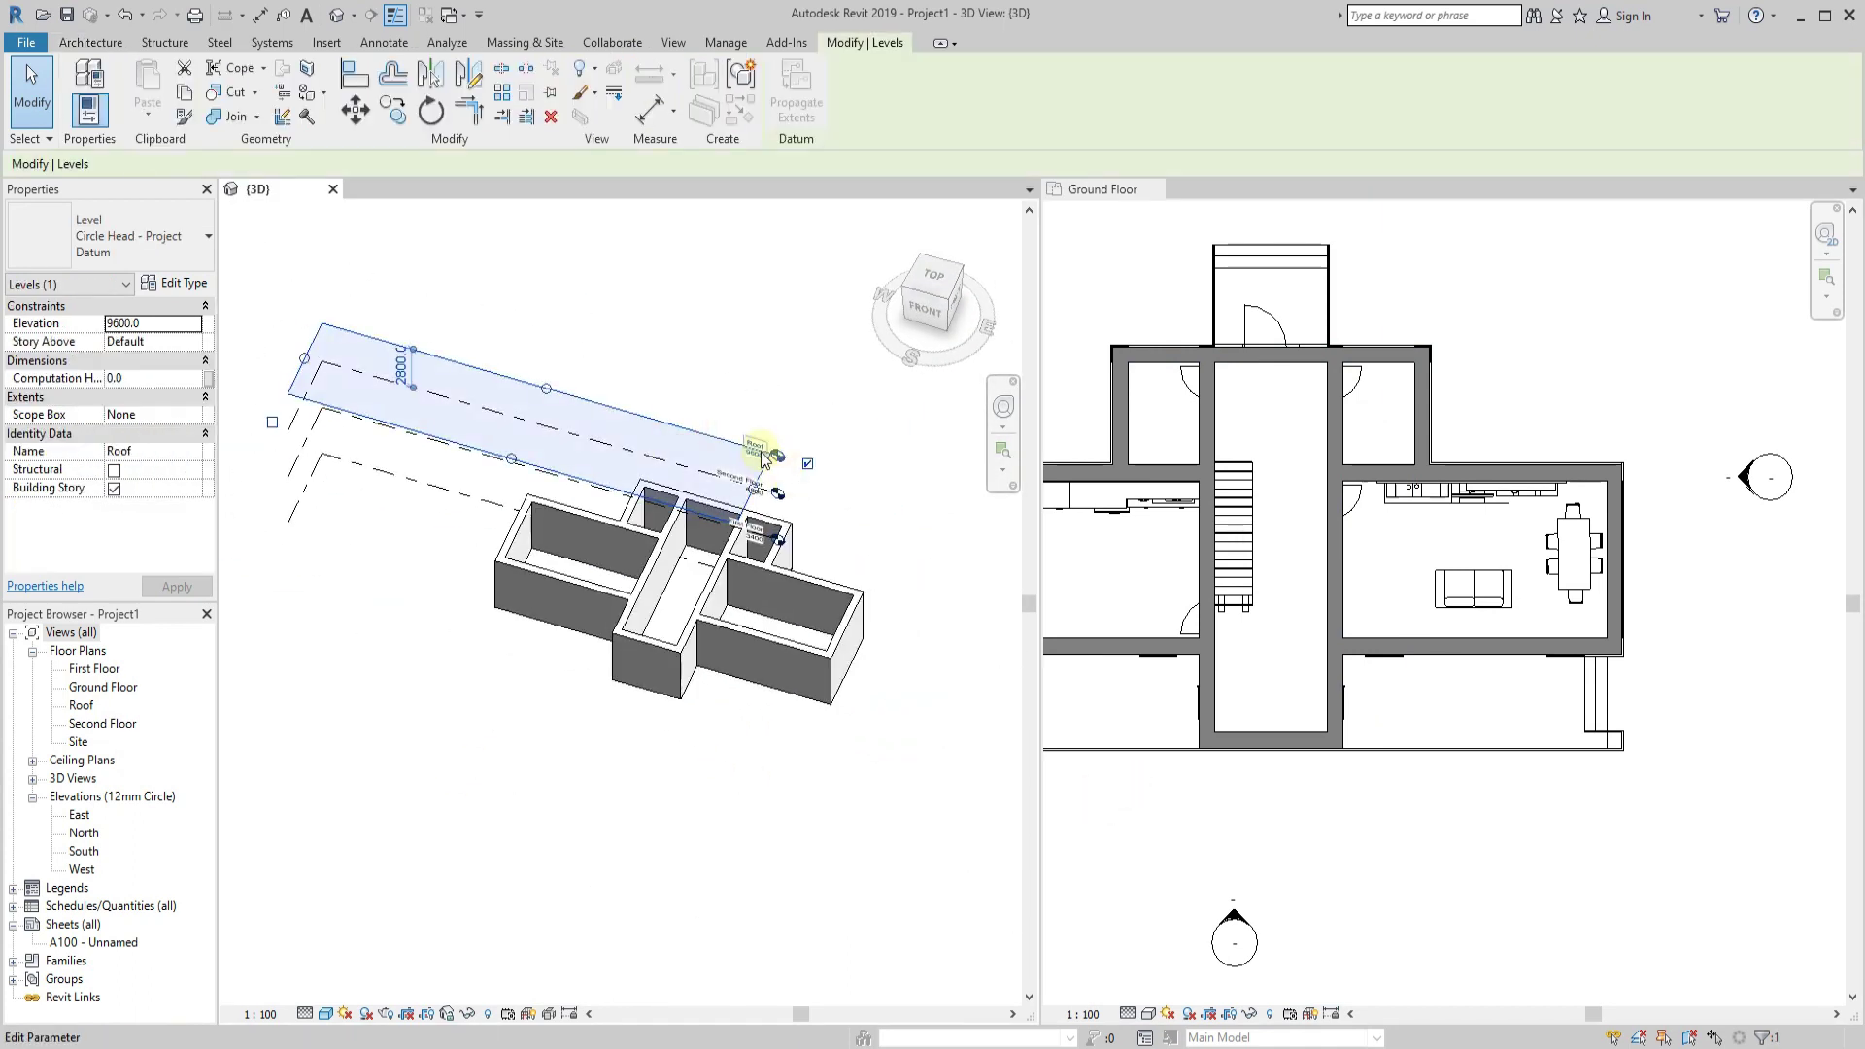
scroll(788, 468, "up", 5)
left_click(792, 554)
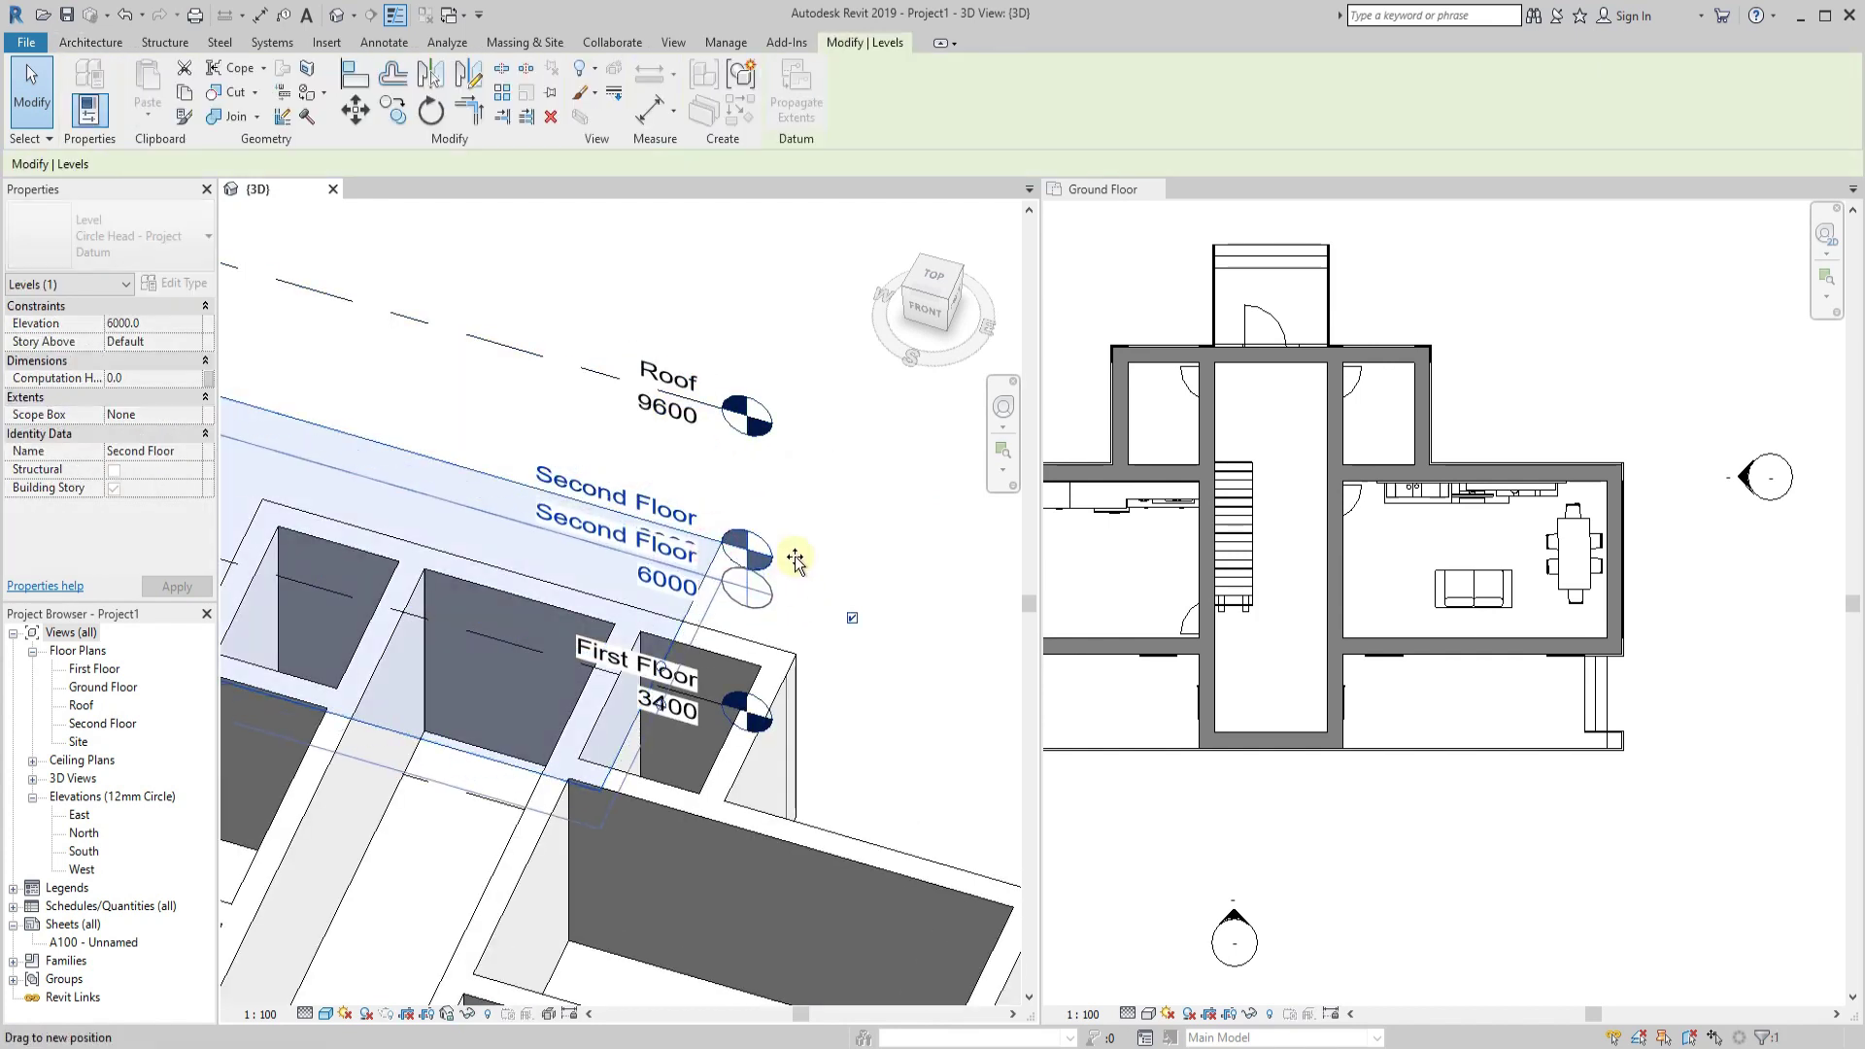
key("Escape")
left_click(705, 403)
scroll(704, 403, "down", 3)
scroll(680, 486, "down", 2)
left_click(646, 709)
Draw a short concept wall post at the lower-left front corner of the Ground Floor.
left_click(1367, 654)
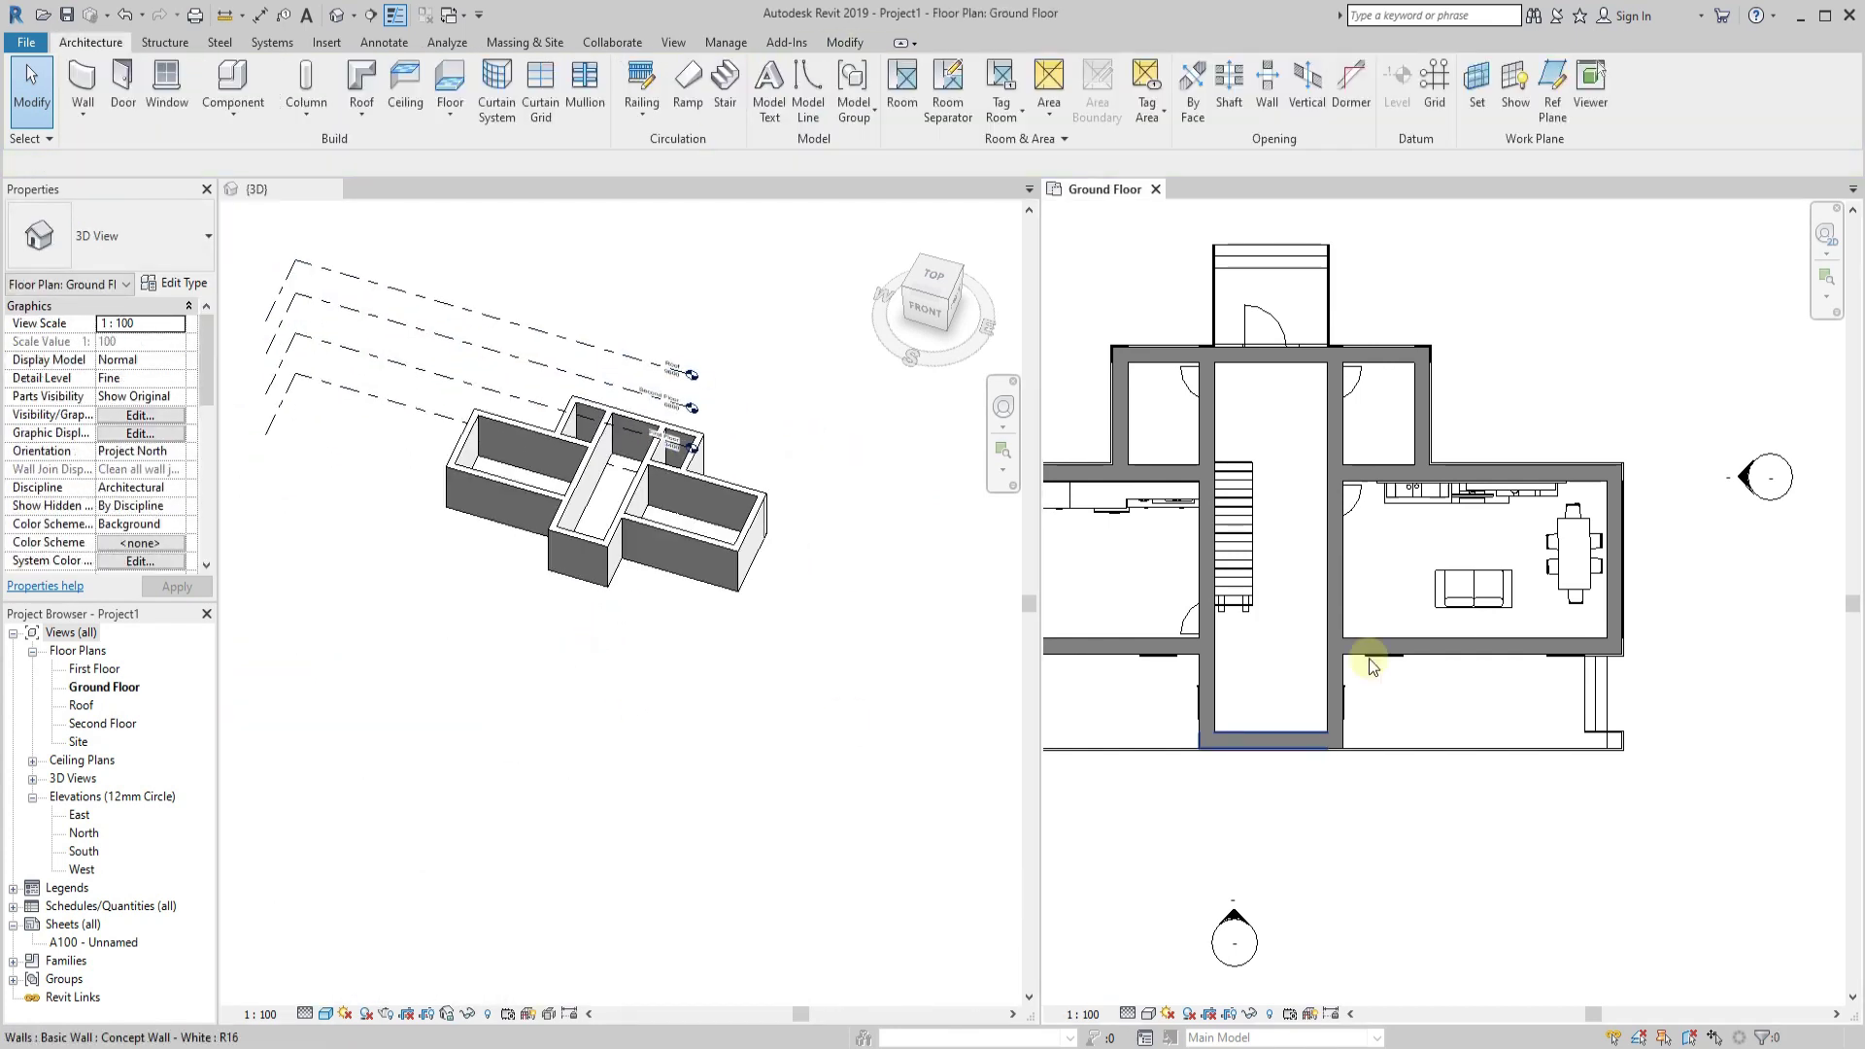
scroll(1360, 680, "down", 1)
scroll(1108, 616, "up", 2)
key("w")
key("a")
scroll(1108, 616, "up", 2)
right_click(1152, 515)
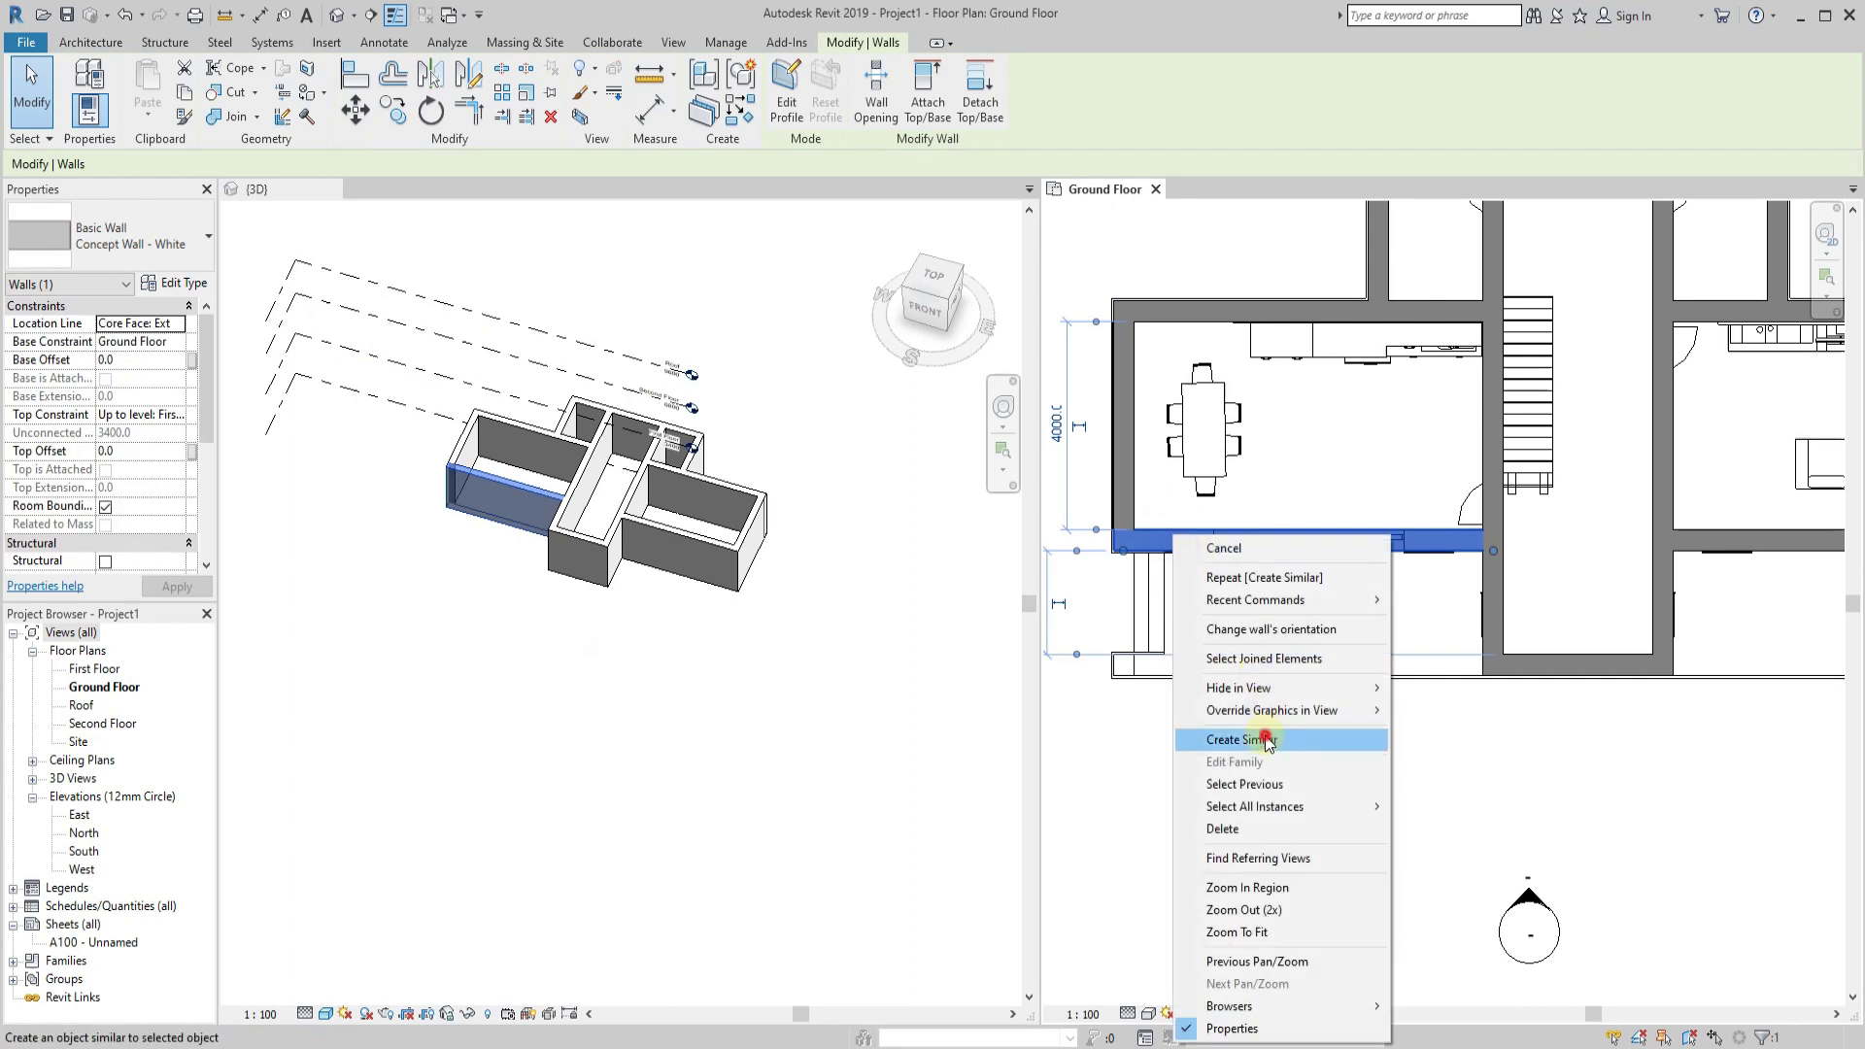
scroll(1116, 672, "up", 5)
scroll(1115, 672, "down", 2)
left_click(1186, 667)
left_click(1237, 675)
key("Escape")
Add the second short wall post at the lower-right front corner and re-centre the plan.
scroll(1478, 708, "down", 3)
scroll(1657, 652, "up", 3)
scroll(1657, 652, "up", 3)
left_click(1548, 654)
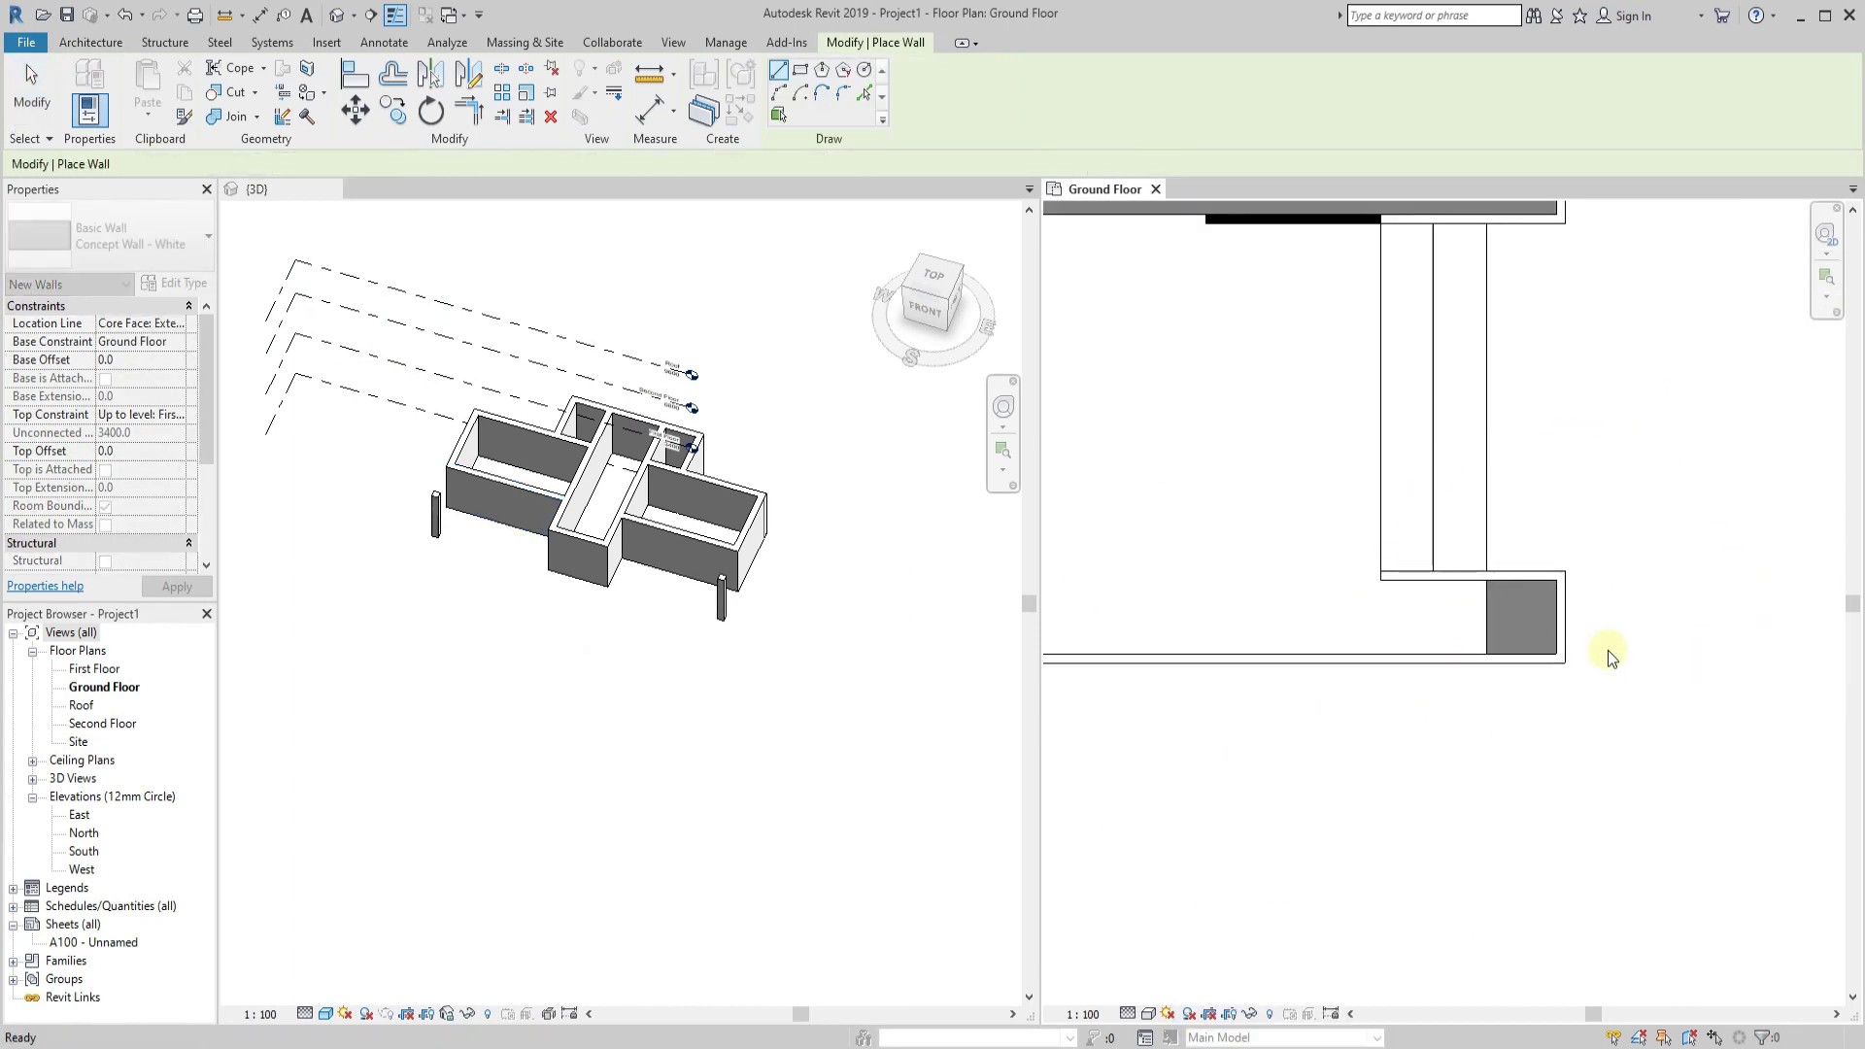
key("Escape")
scroll(1611, 650, "down", 3)
scroll(1603, 648, "down", 2)
key("Escape")
scroll(1178, 541, "up", 2)
scroll(1186, 544, "up", 2)
scroll(1186, 544, "down", 2)
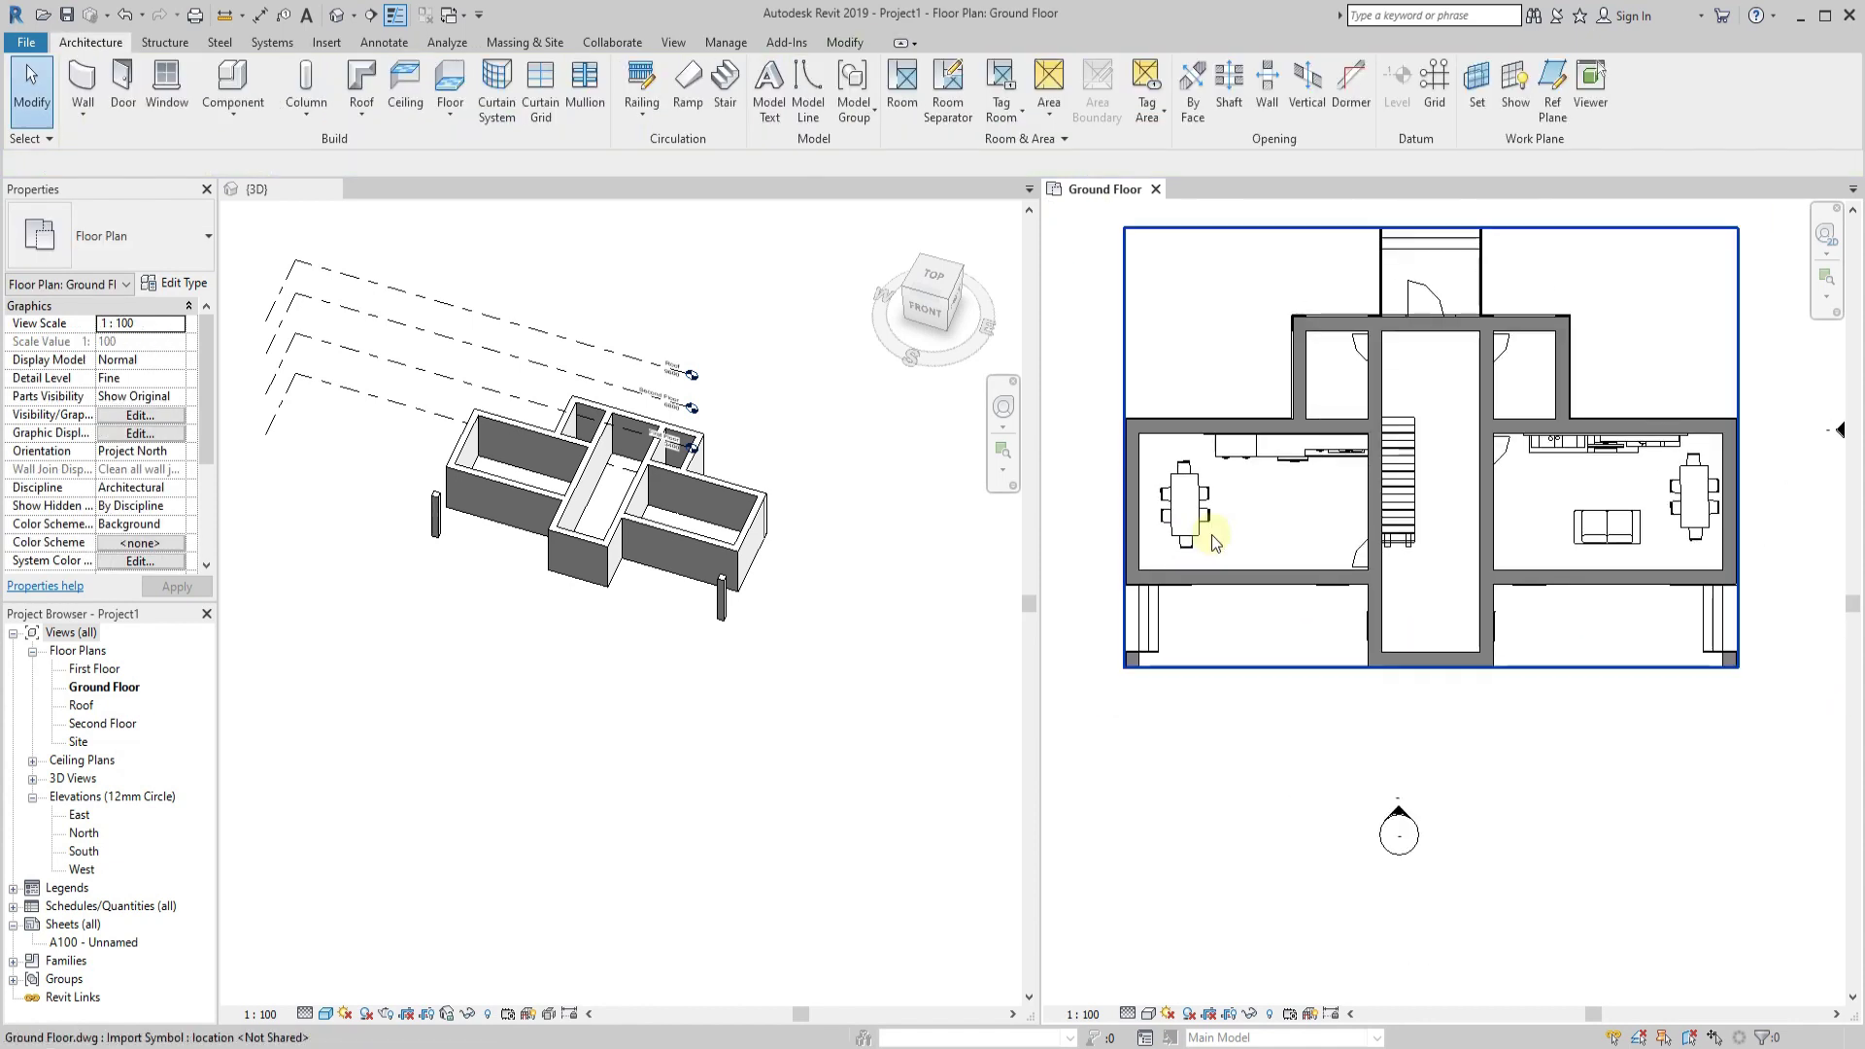
middle_click_drag(1213, 542, 1283, 581)
scroll(1511, 516, "up", 2)
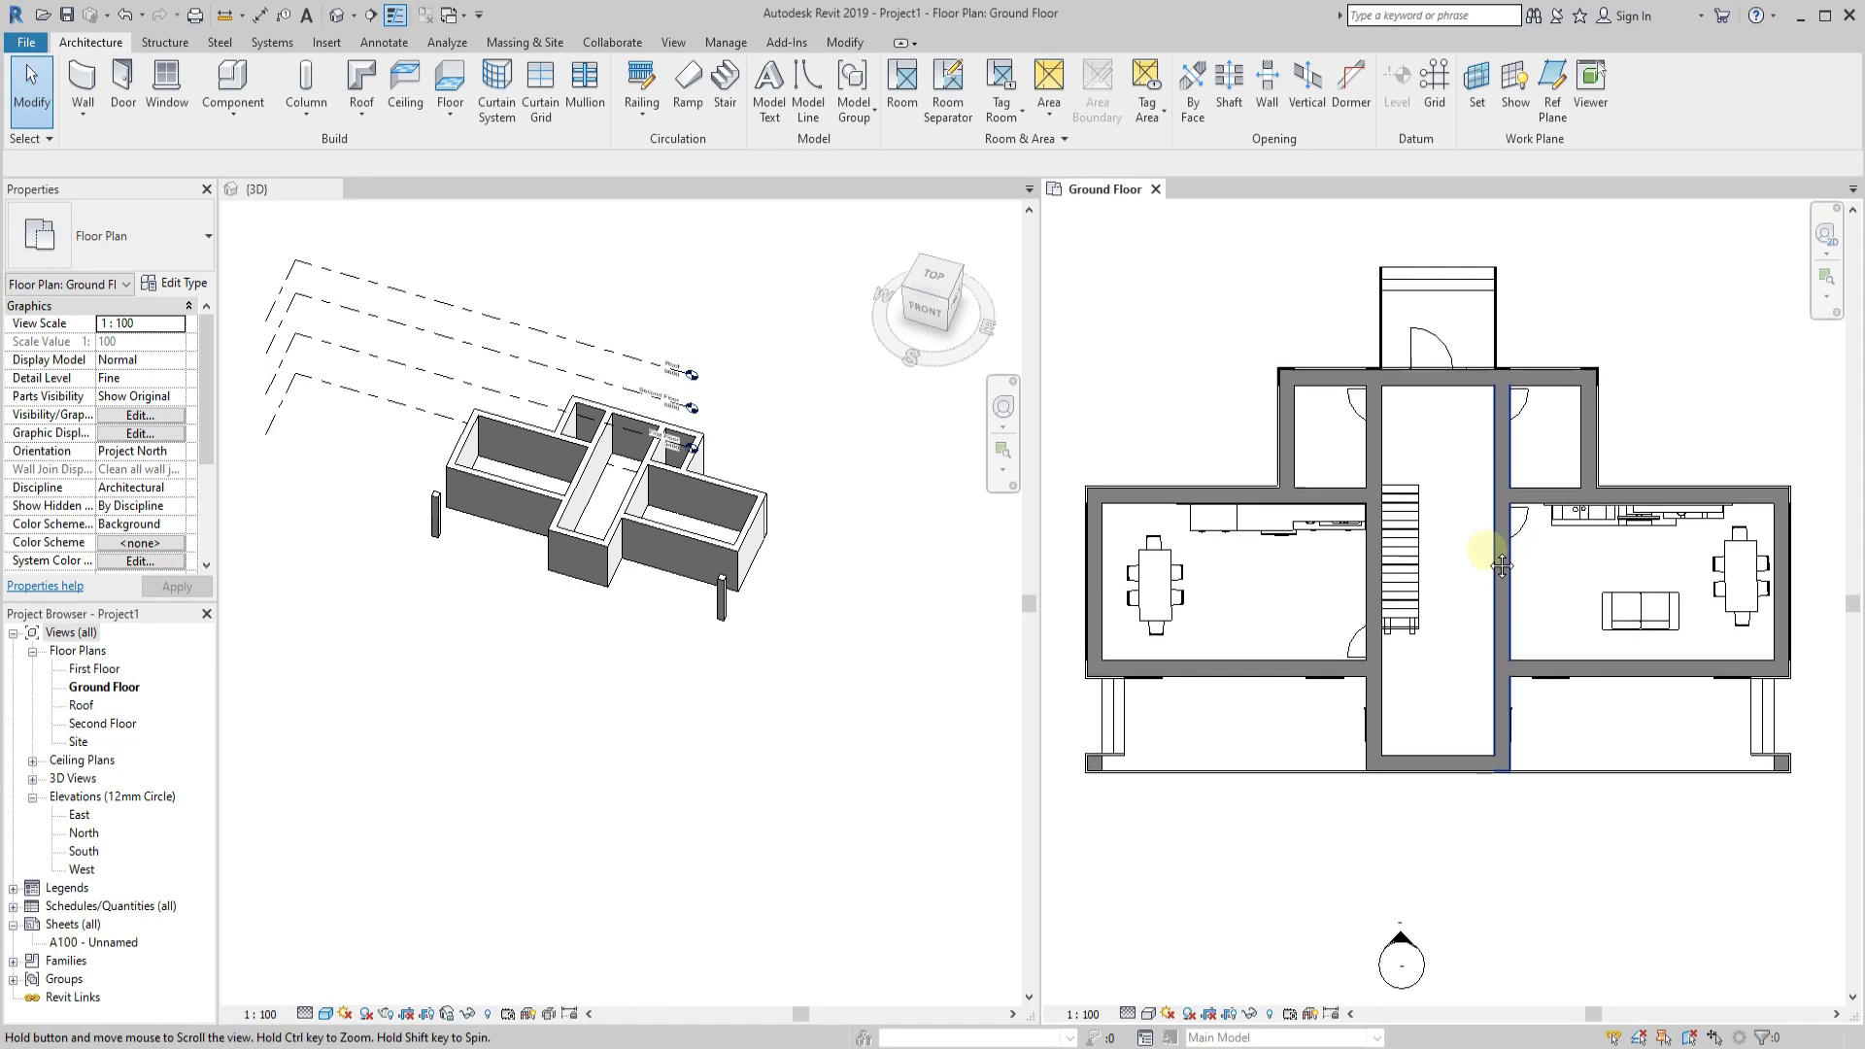
left_click(245, 881)
left_click(1341, 699)
Open the North elevation view from its marker in the plan.
middle_click_drag(1351, 117, 1341, 458)
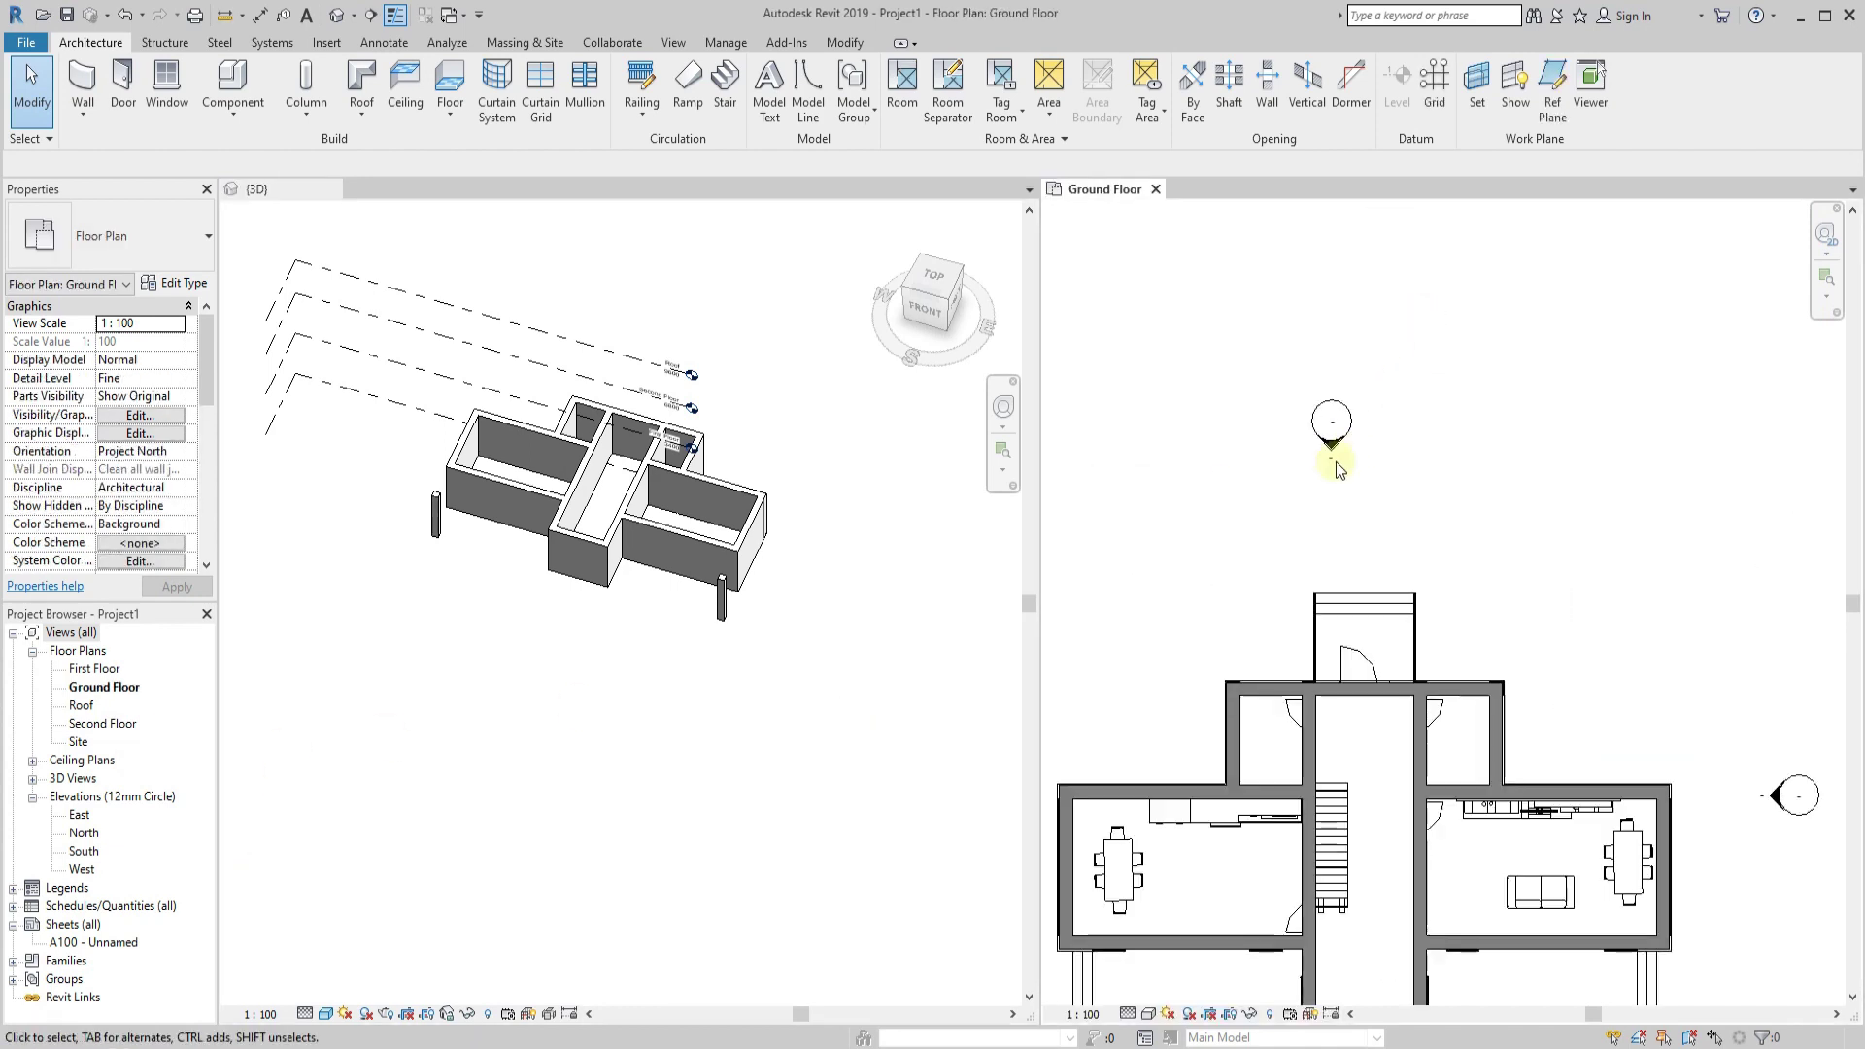
right_click(1339, 442)
left_click(1426, 538)
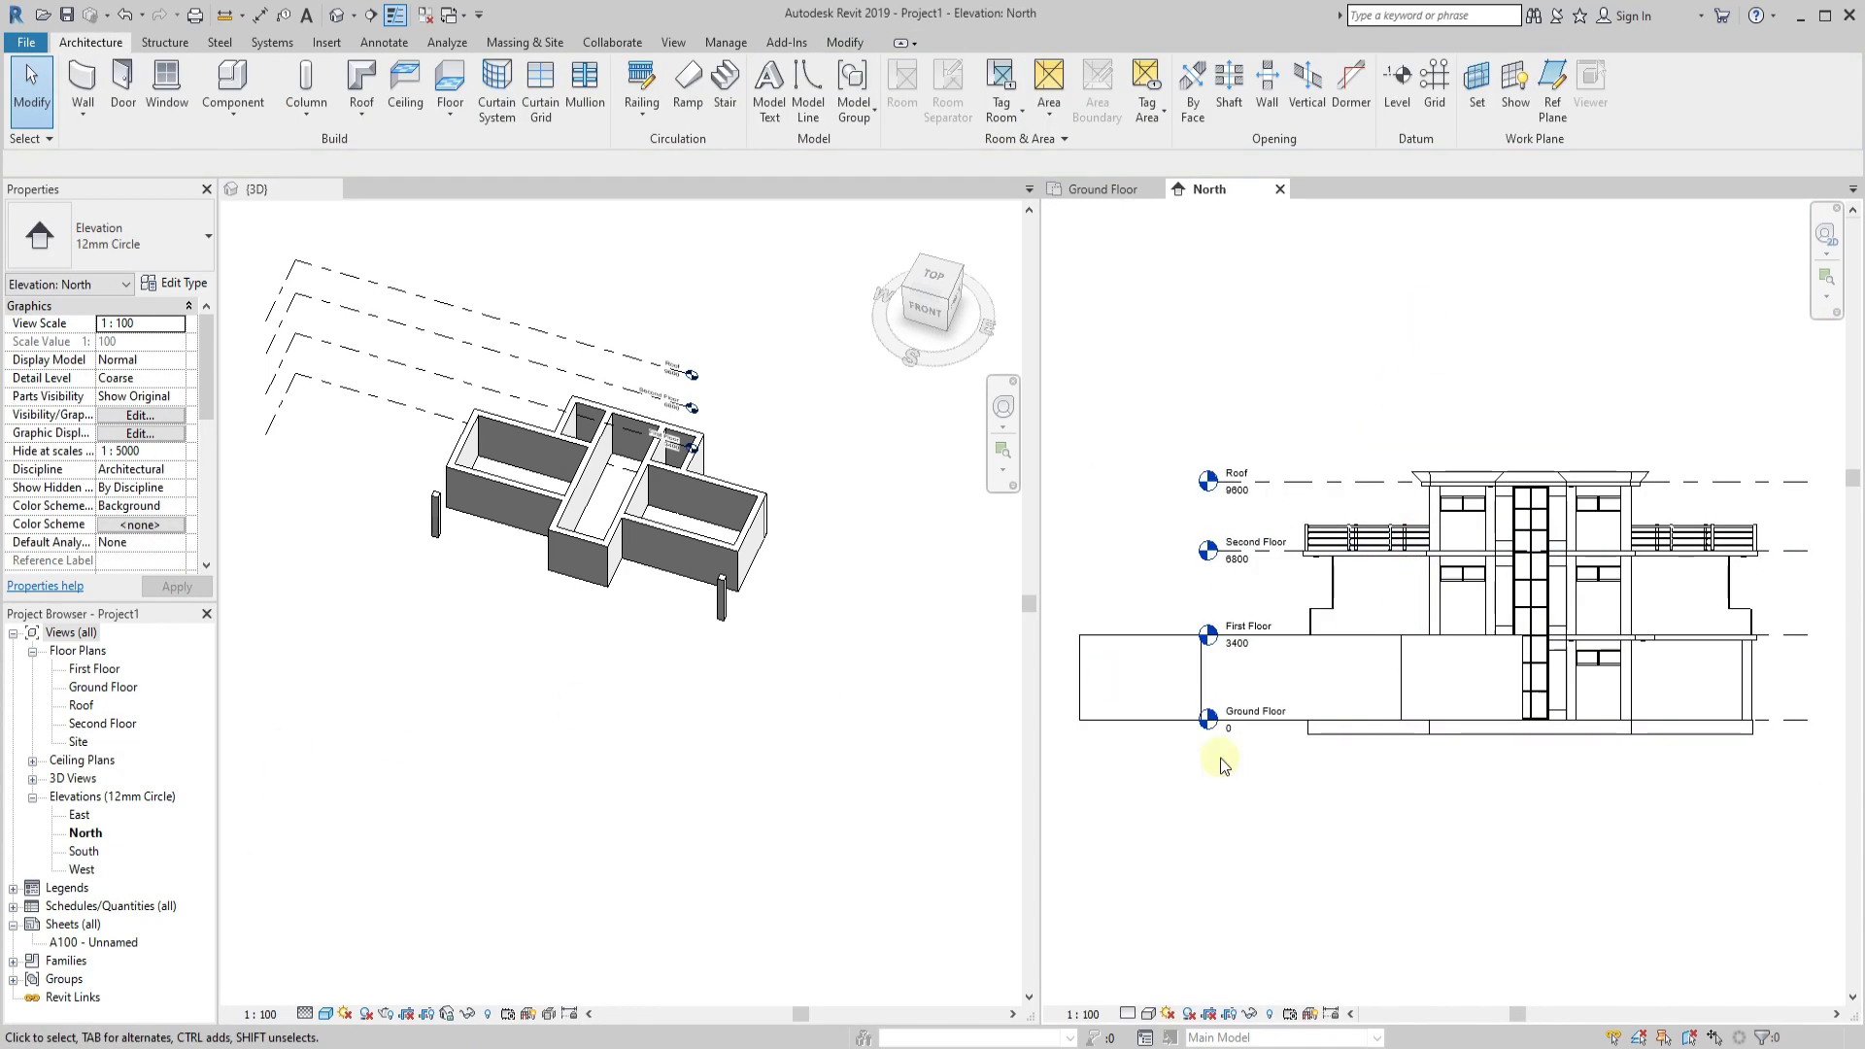
Move the Front Elevation drawing upward toward the project levels.
left_click(1458, 550)
left_click_drag(1471, 577, 1446, 378)
scroll(1208, 488, "up", 2)
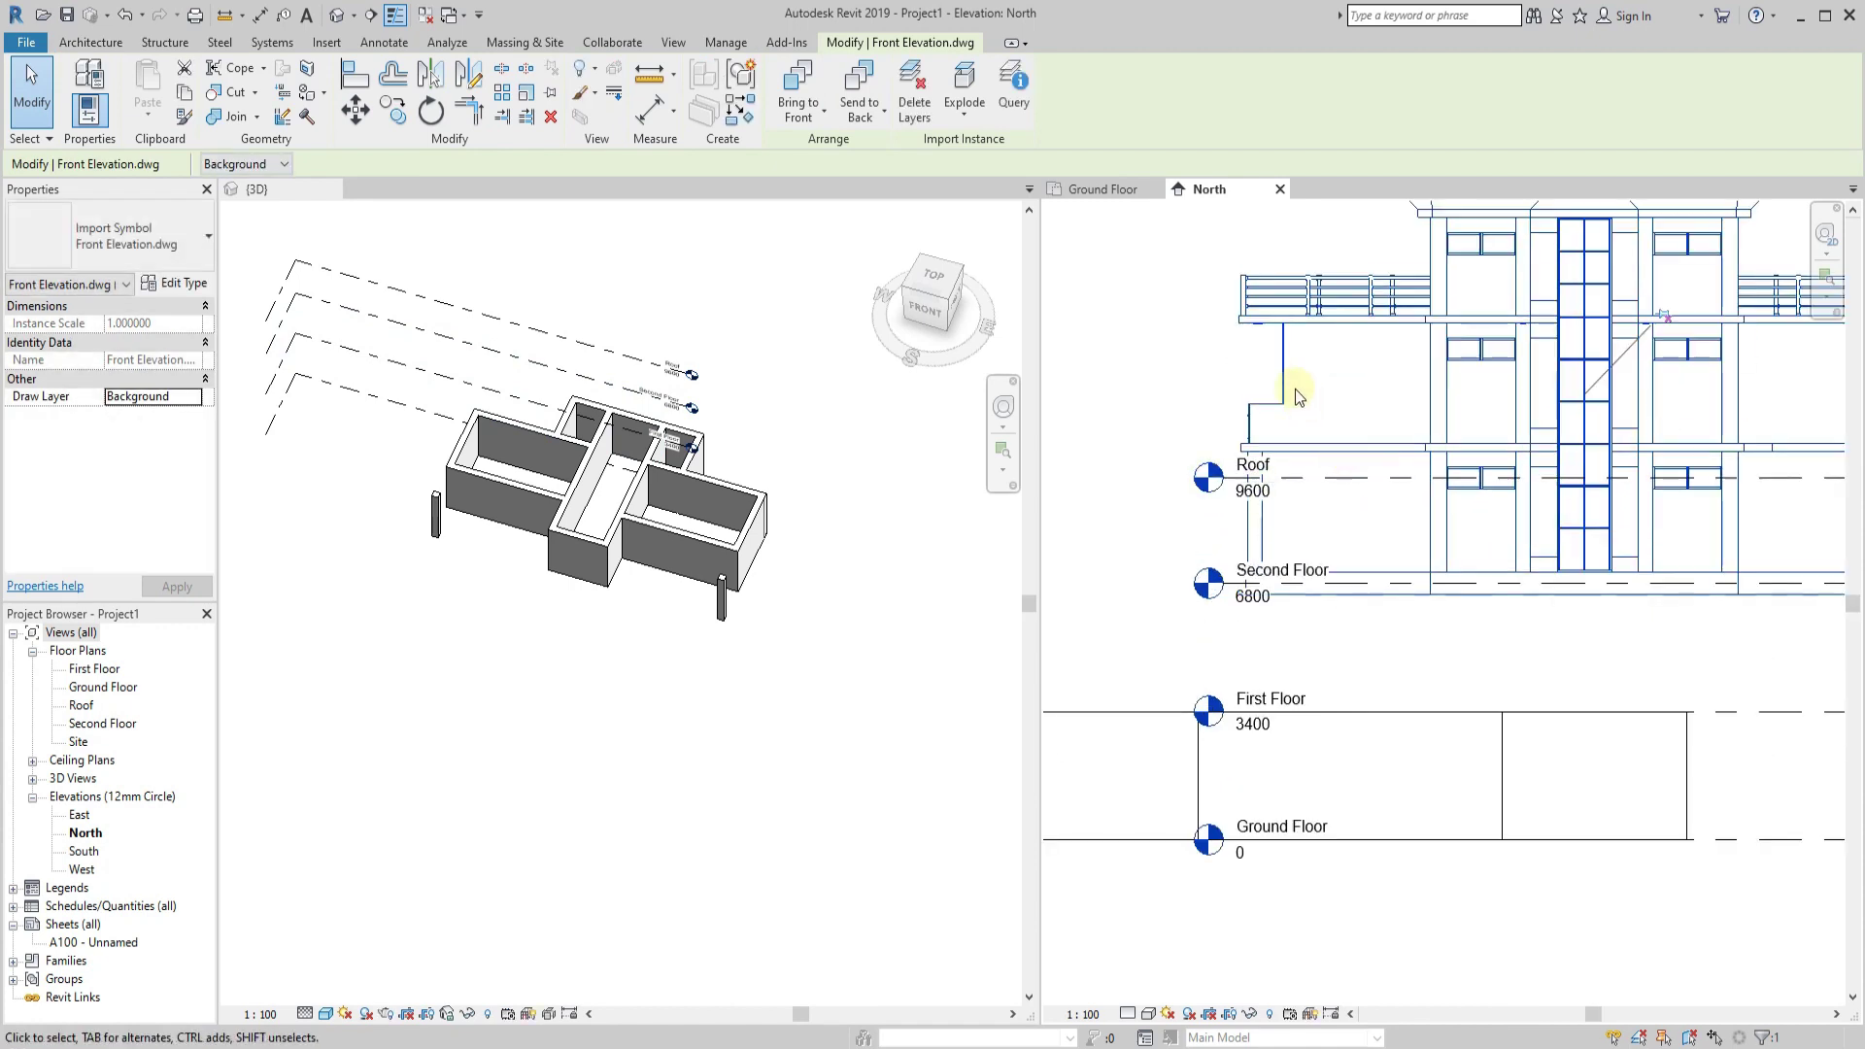
scroll(1269, 457, "up", 3)
scroll(1282, 457, "down", 3)
scroll(1416, 450, "down", 2)
left_click(1445, 496)
left_click(1279, 508)
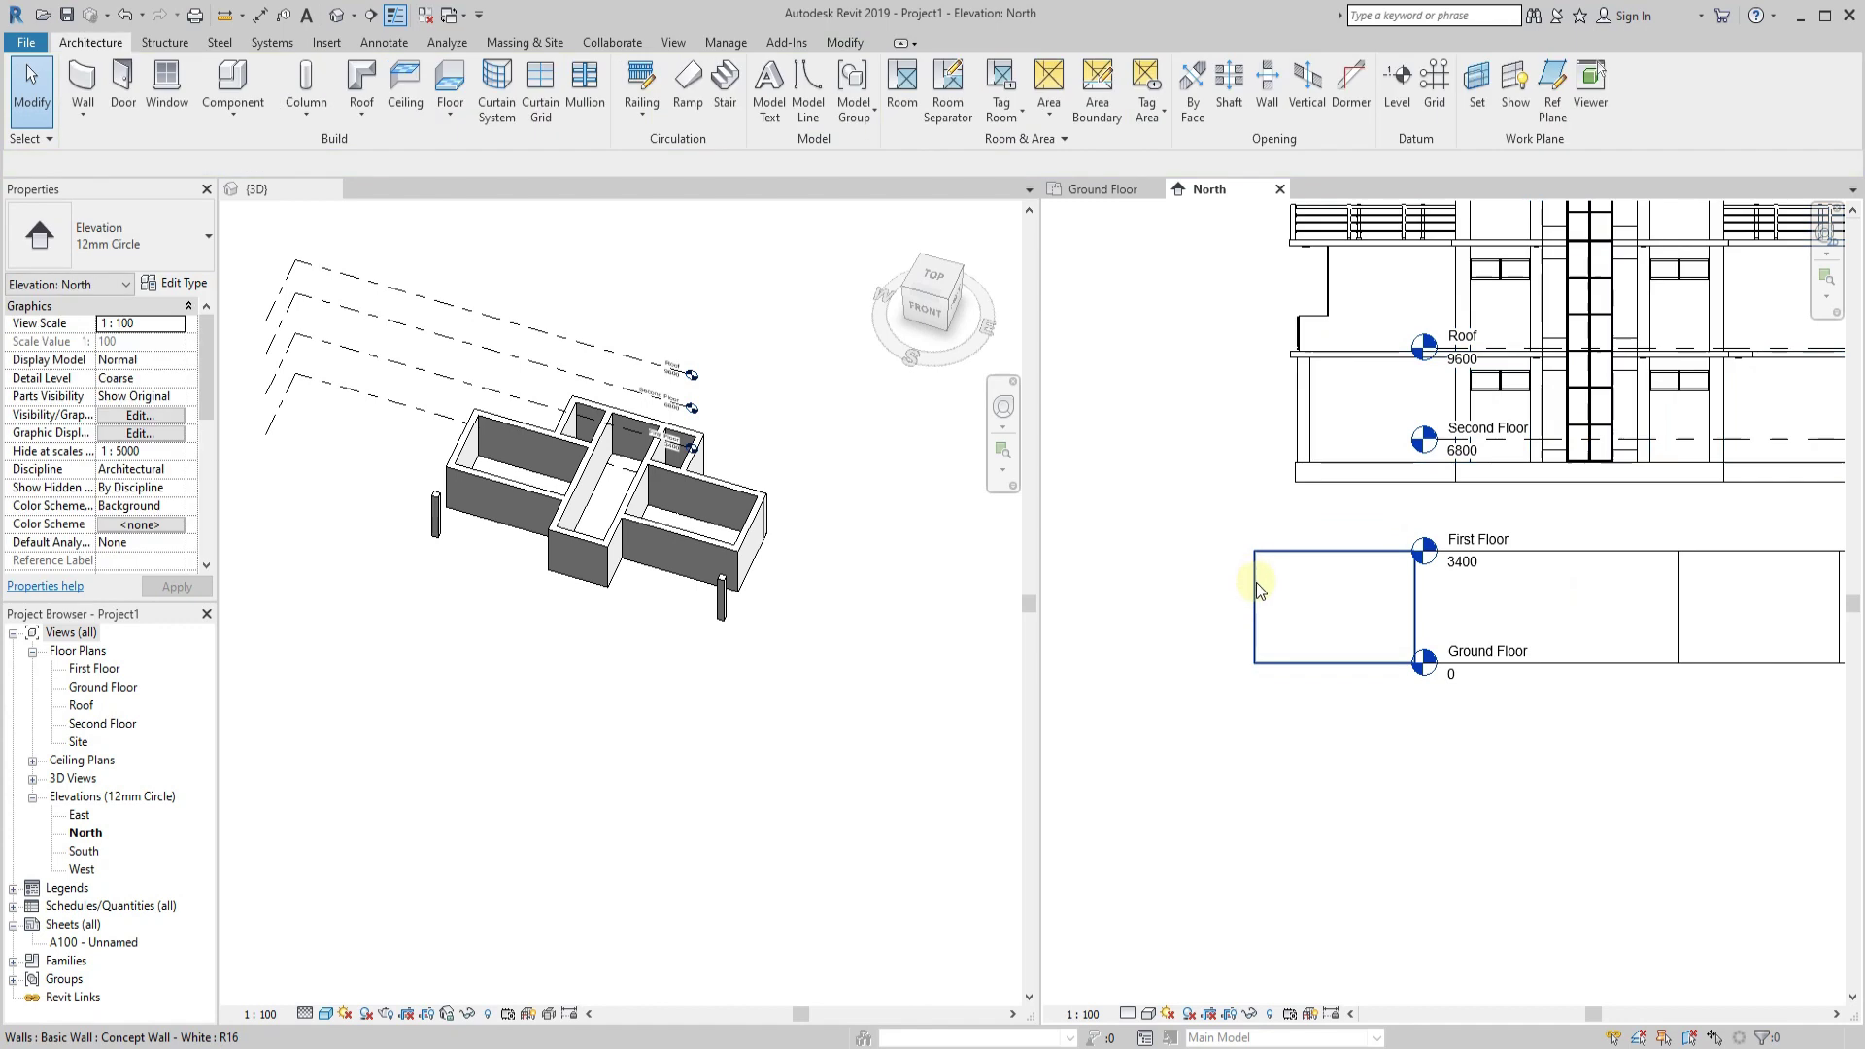
left_click(1256, 581)
Make the 3D view active and orbit the model to see it from the back.
left_click(814, 666)
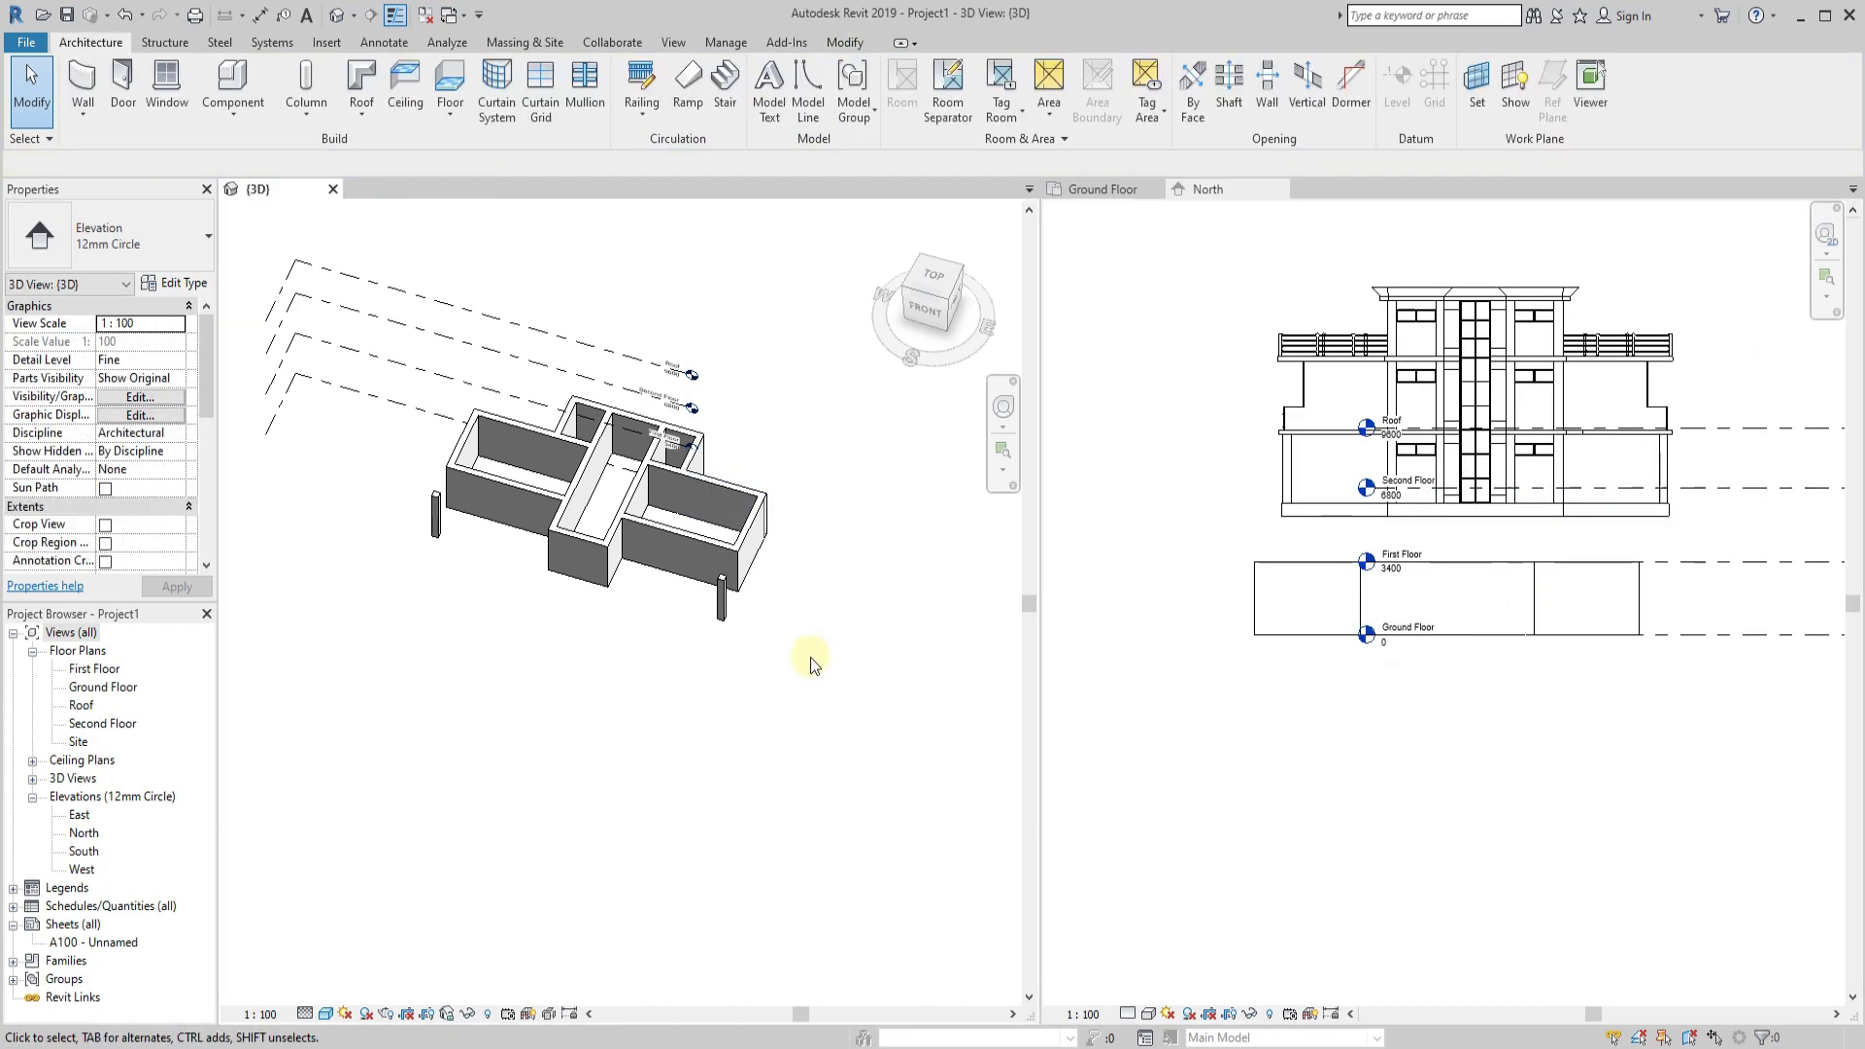
mouse_move(858, 695)
middle_mouse_down("shift")
mouse_move(911, 608)
mouse_move(362, 645)
mouse_move(622, 680)
middle_mouse_up("shift")
scroll(1208, 561, "up", 2)
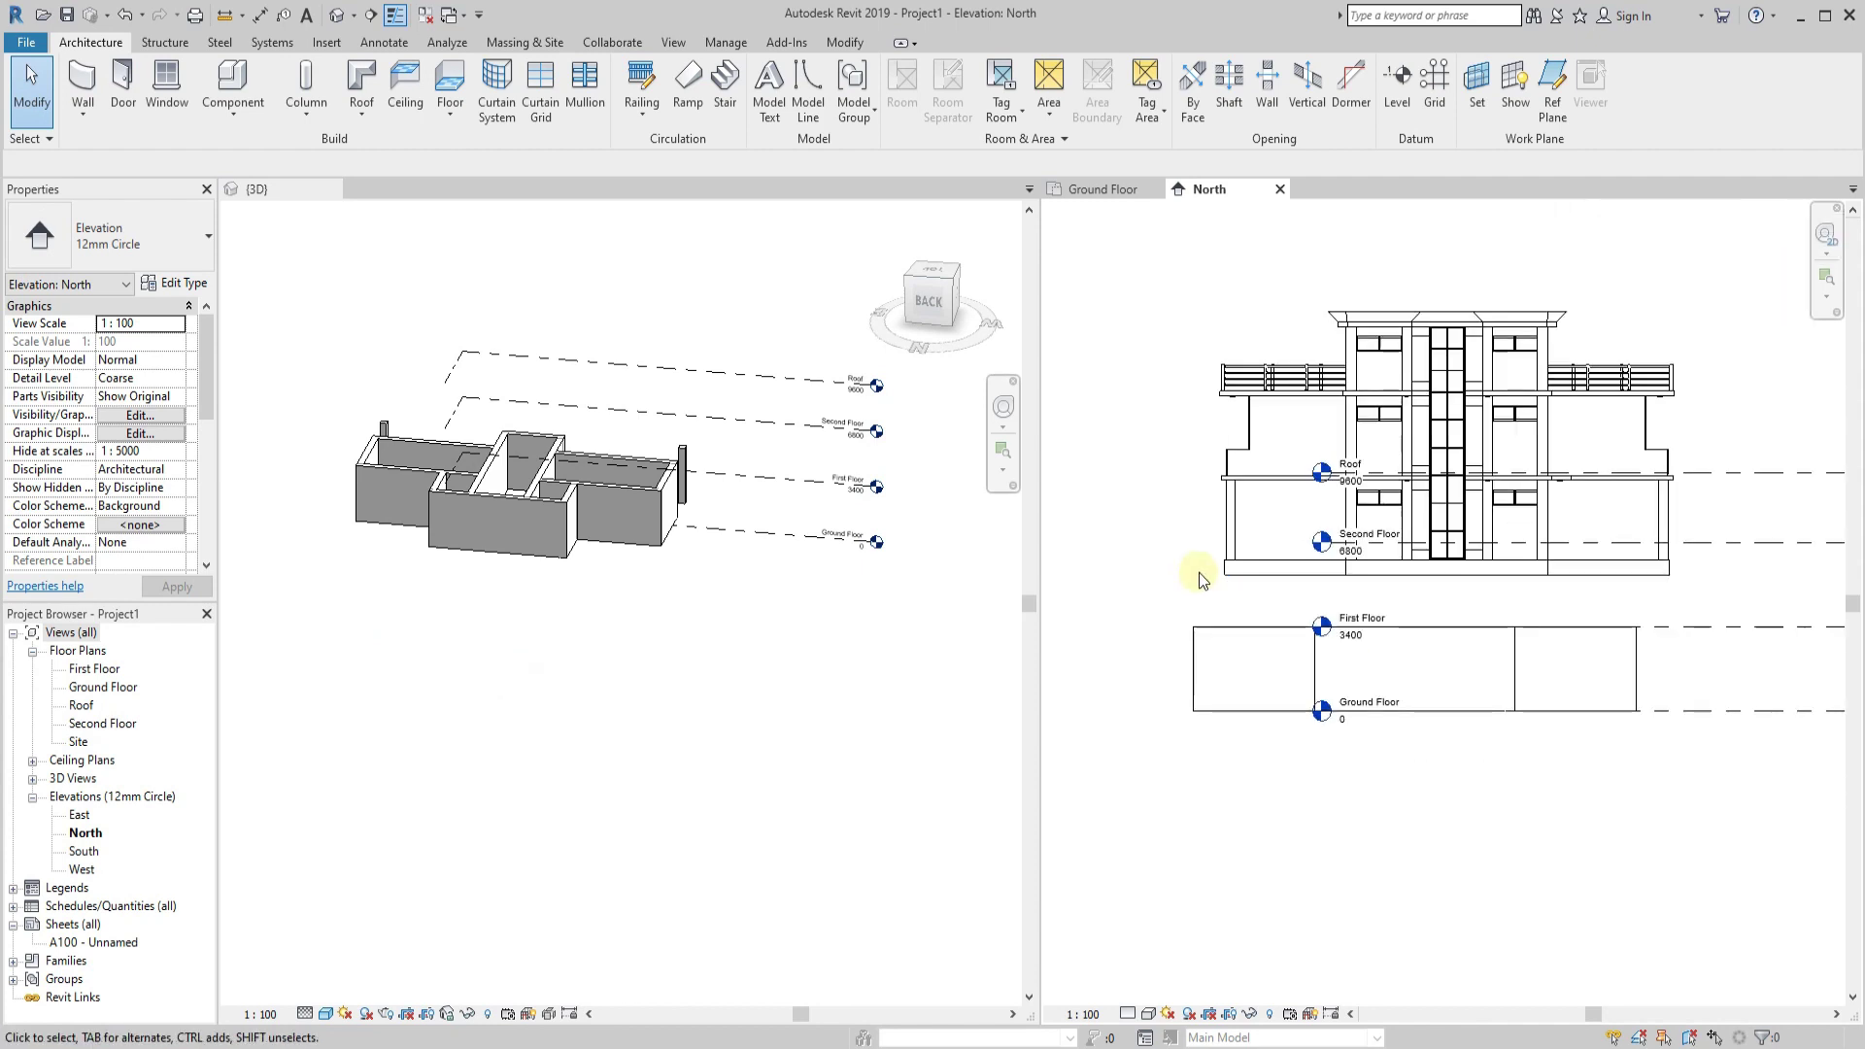
Move the Front Elevation drawing with MV so its floors meet the levels.
left_click(1203, 580)
scroll(1203, 578, "up", 2)
scroll(1195, 559, "up", 1)
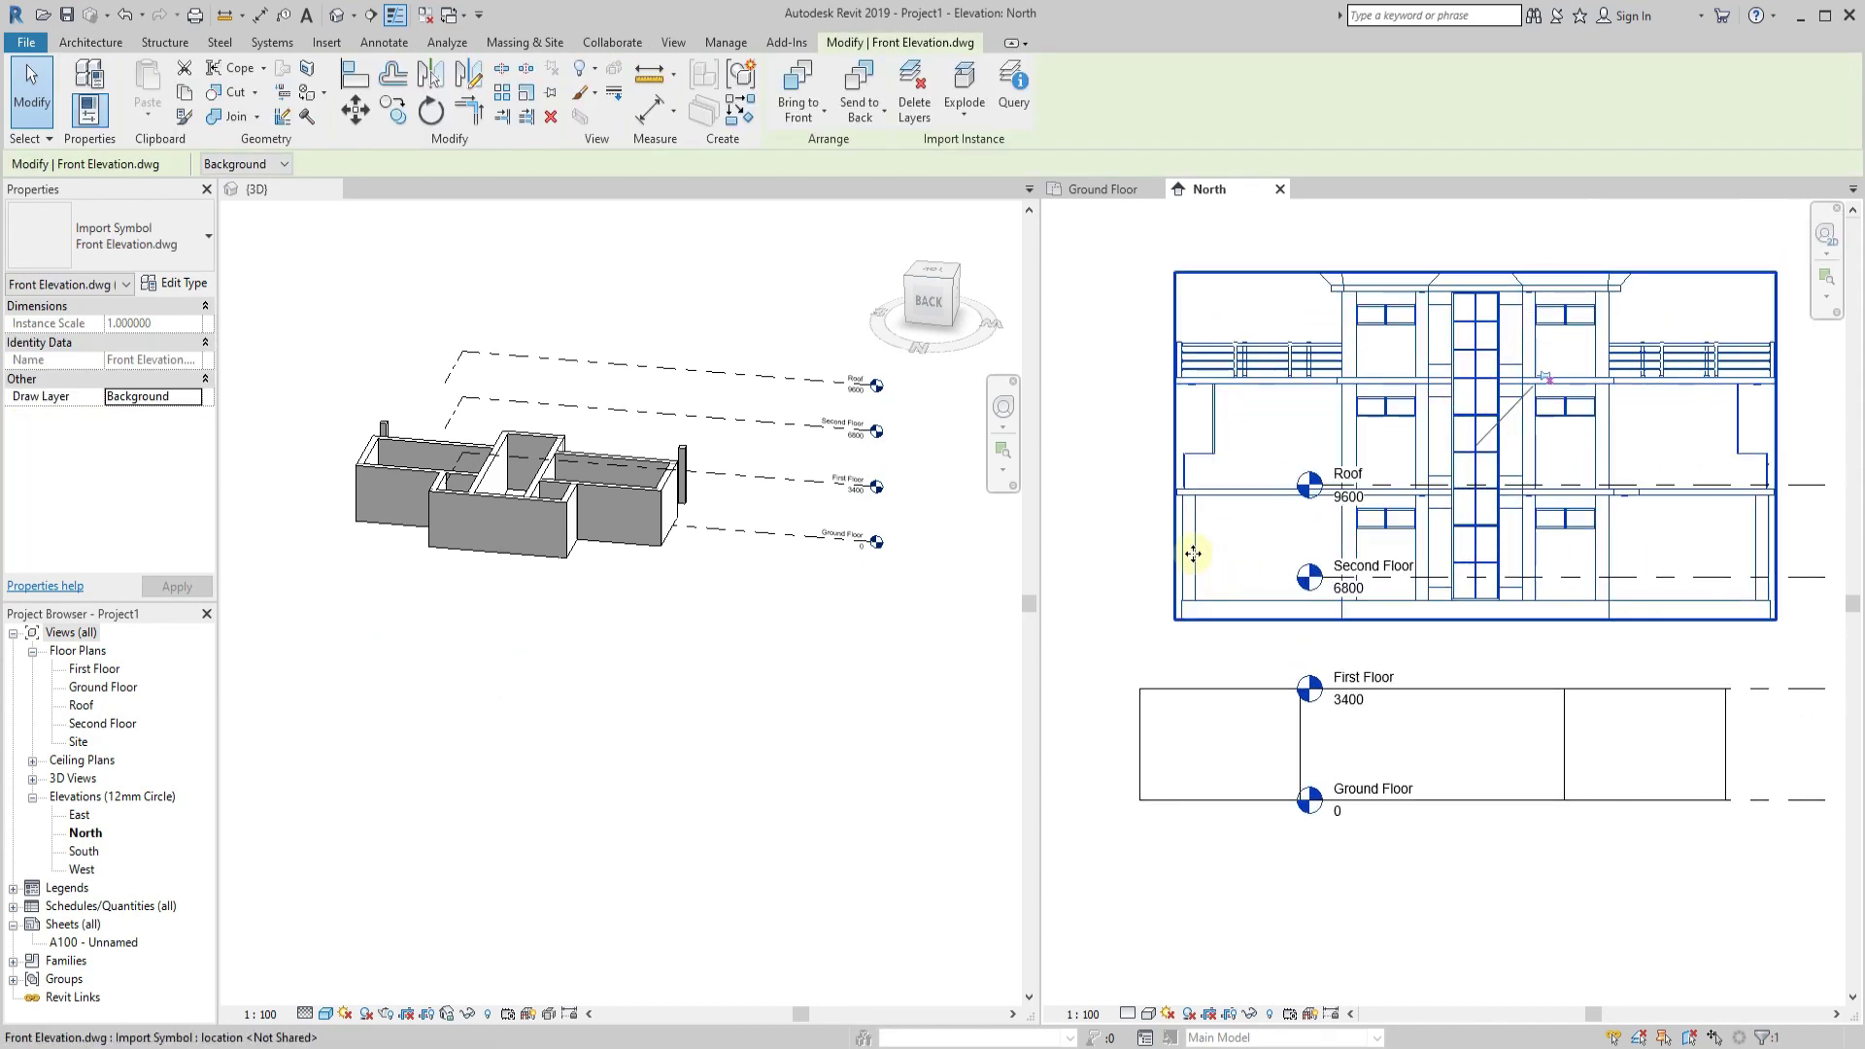
scroll(1194, 549, "up", 2)
scroll(1200, 544, "down", 1)
scroll(1213, 538, "up", 3)
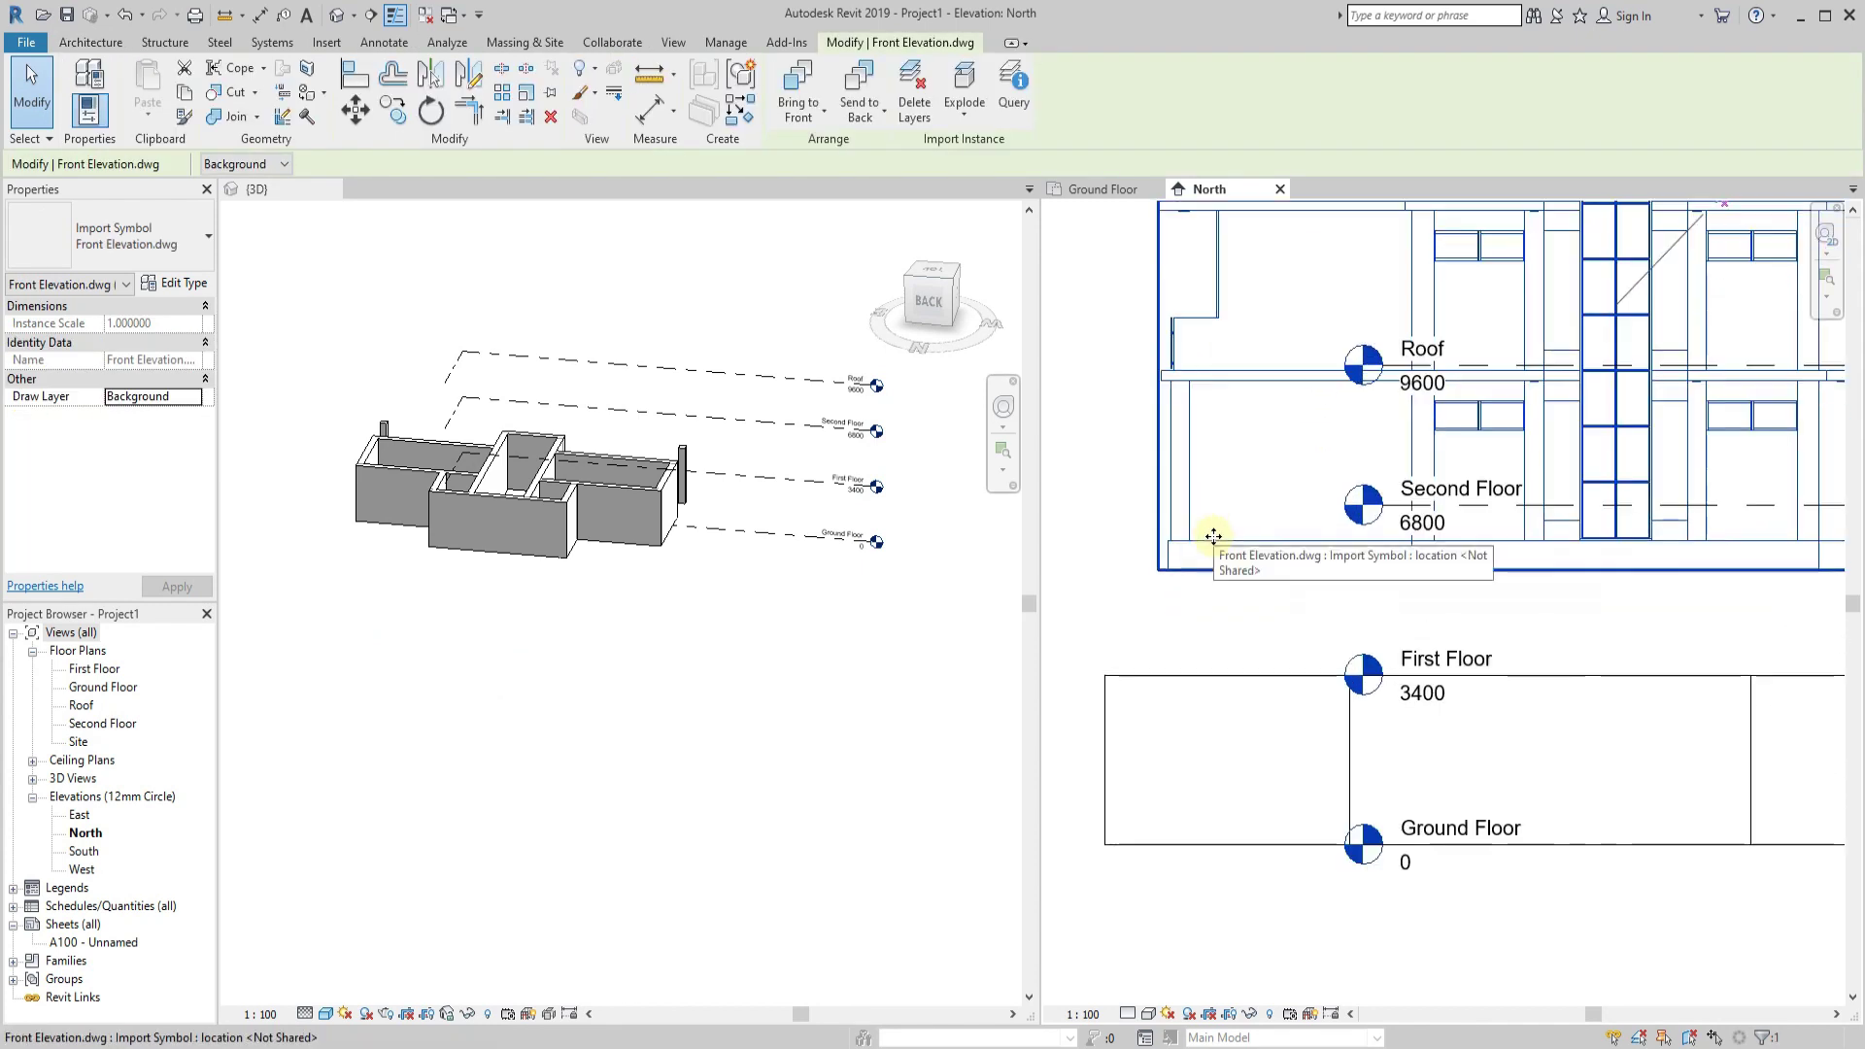
scroll(1214, 538, "down", 1)
key("m")
key("v")
scroll(1172, 379, "up", 2)
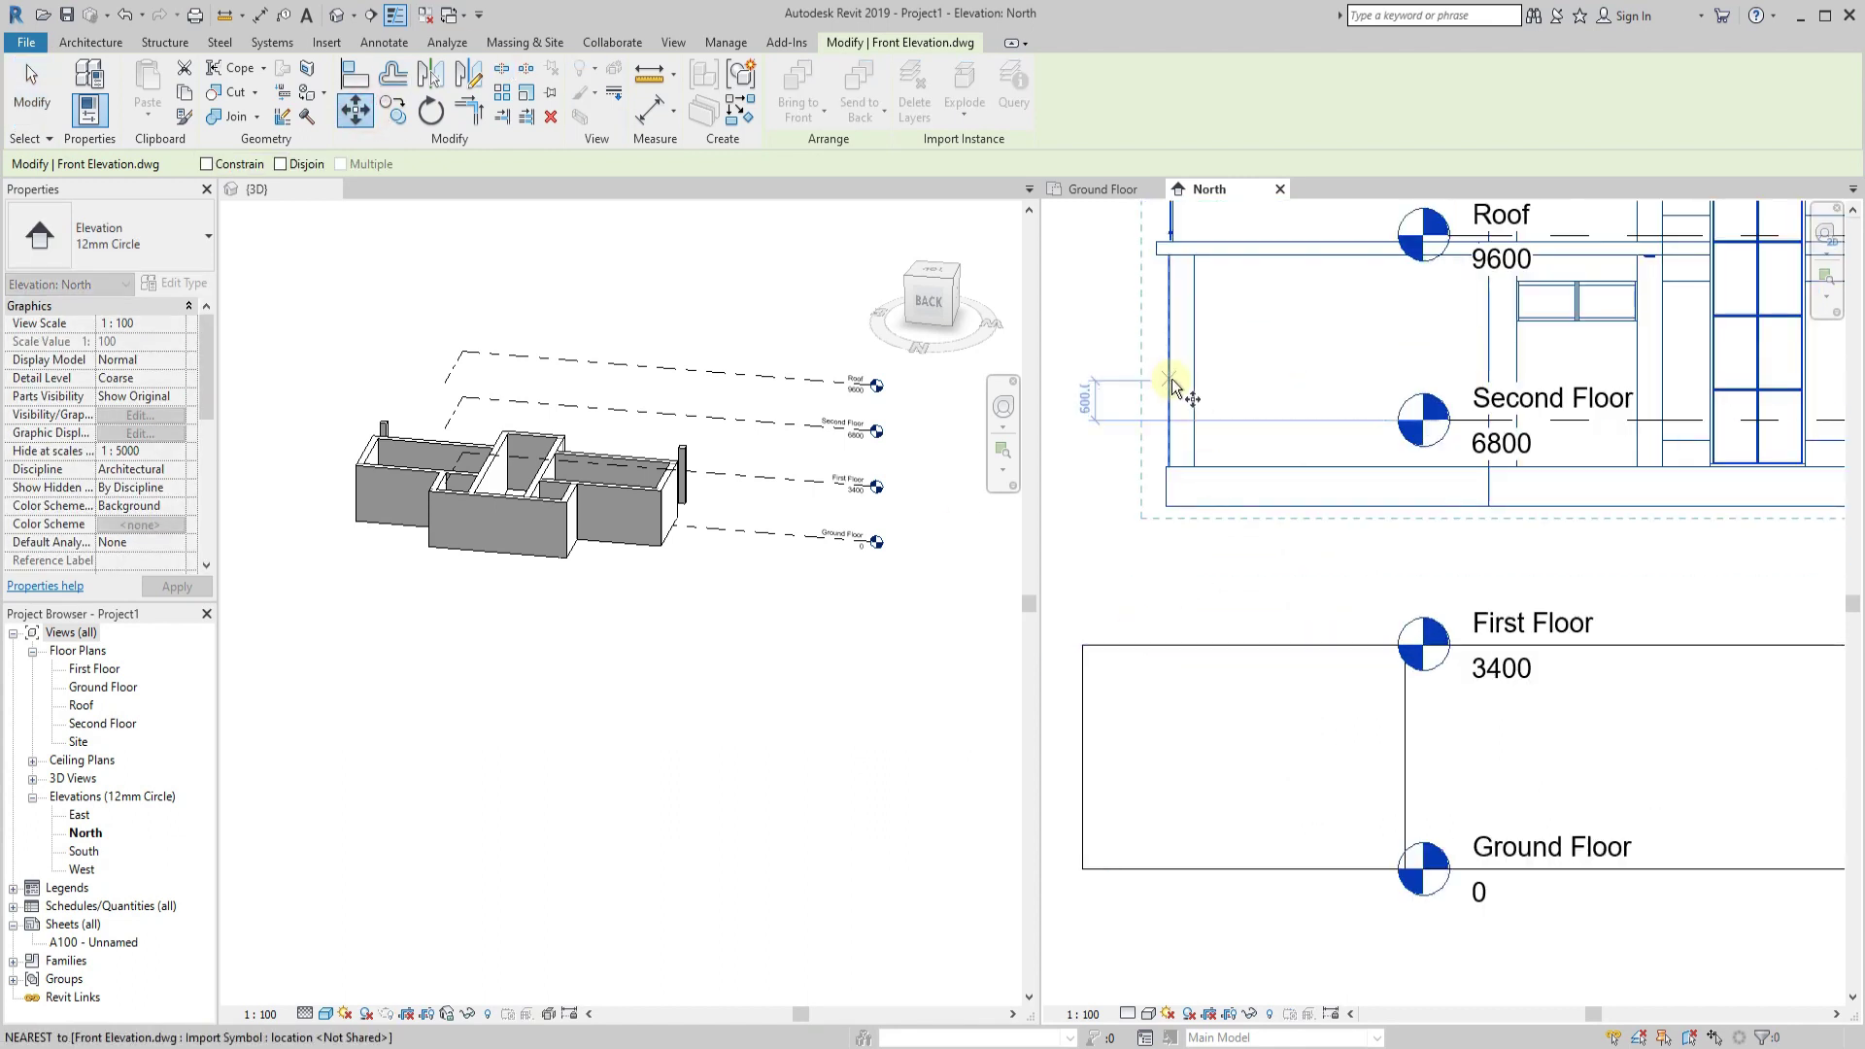
left_click(1083, 754)
scroll(1082, 754, "down", 2)
scroll(1366, 720, "up", 2)
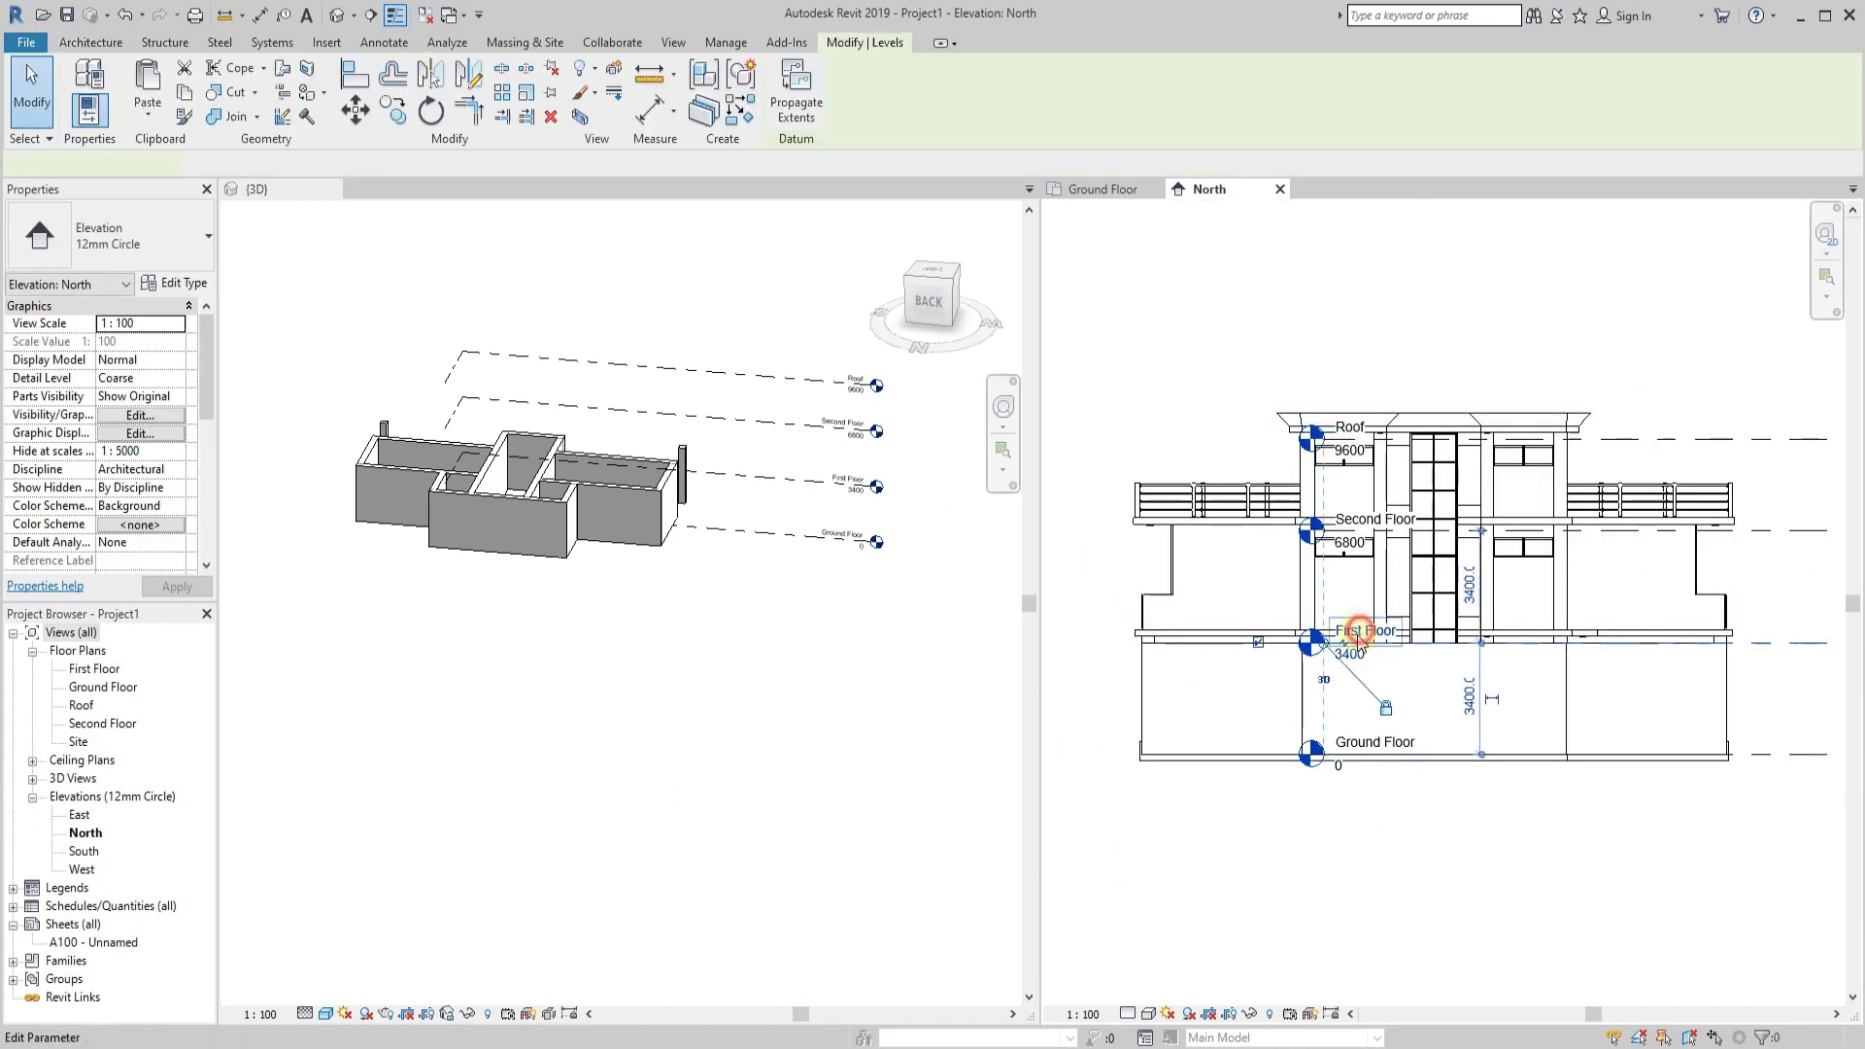
Extend the First Floor level lines clear of the drawing, then reselect the drawing.
left_click(1350, 625)
middle_click_drag(1074, 637, 1342, 637)
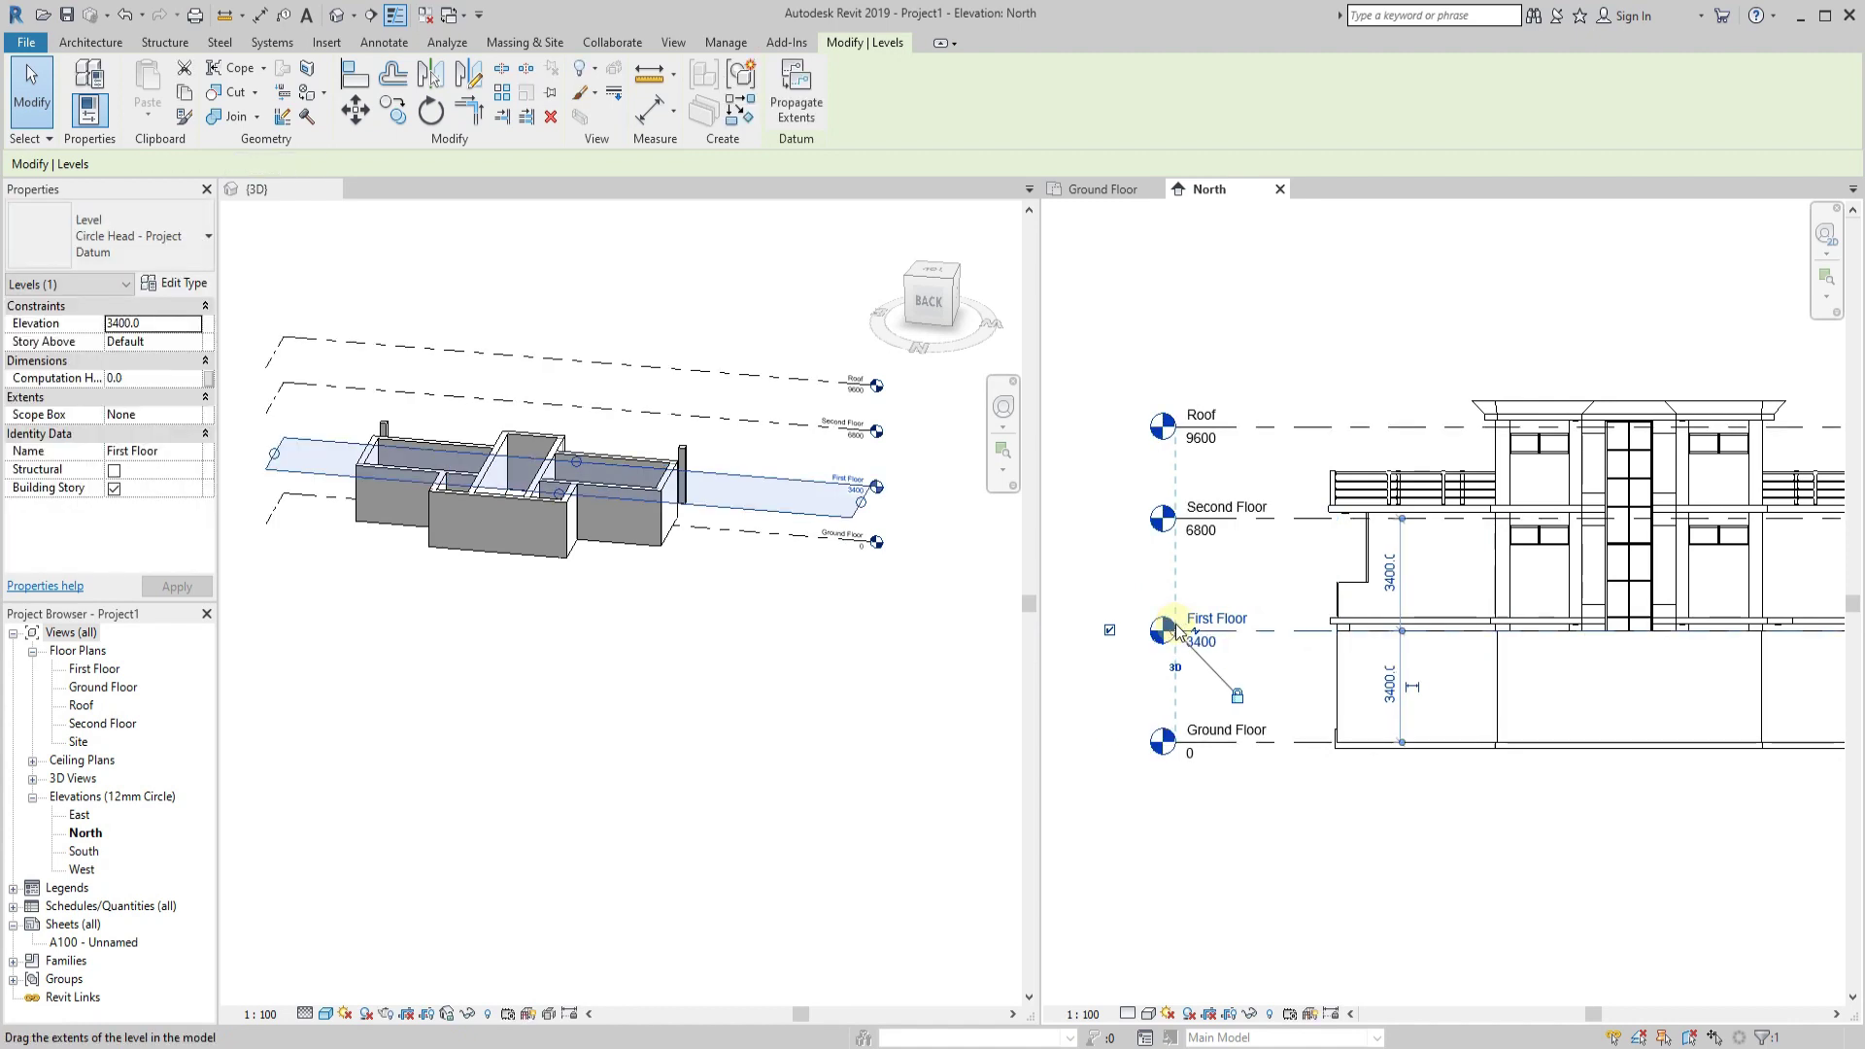
scroll(1512, 789, "down", 3)
left_click(1630, 684)
key("Escape")
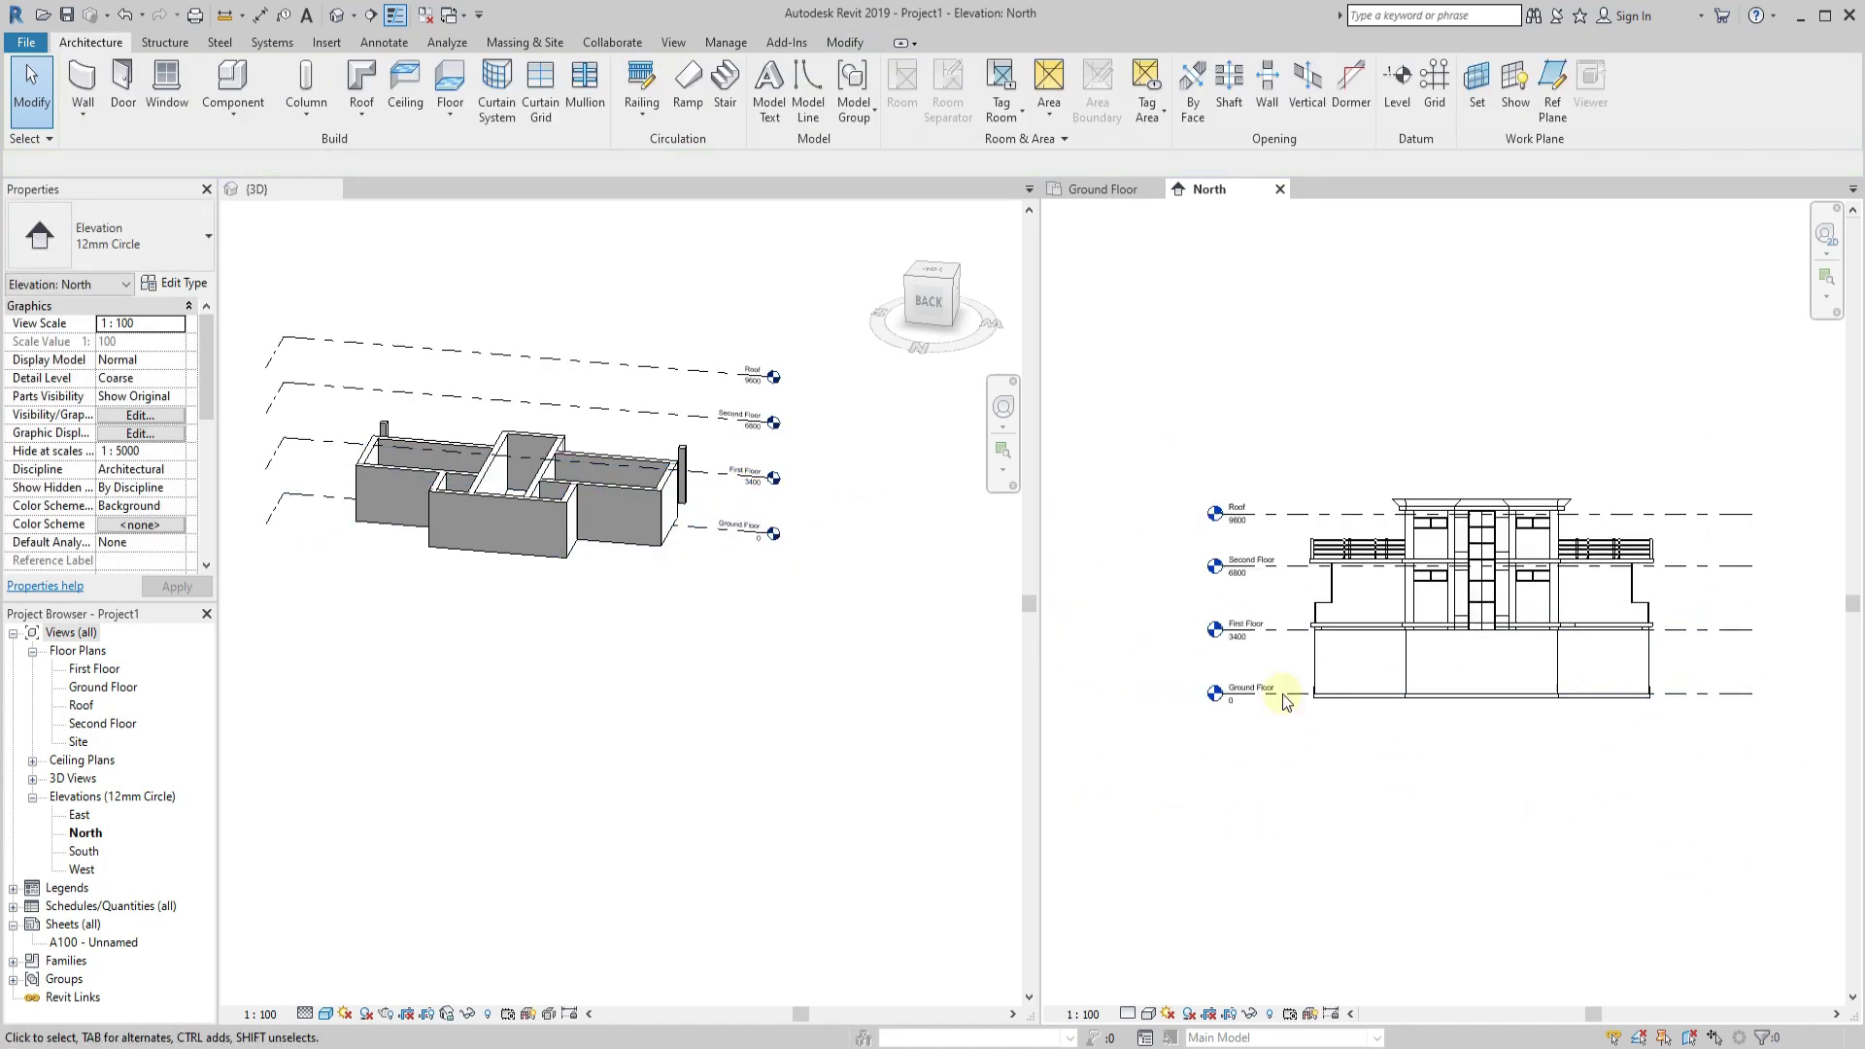
scroll(1293, 681, "up", 4)
left_click(1354, 633)
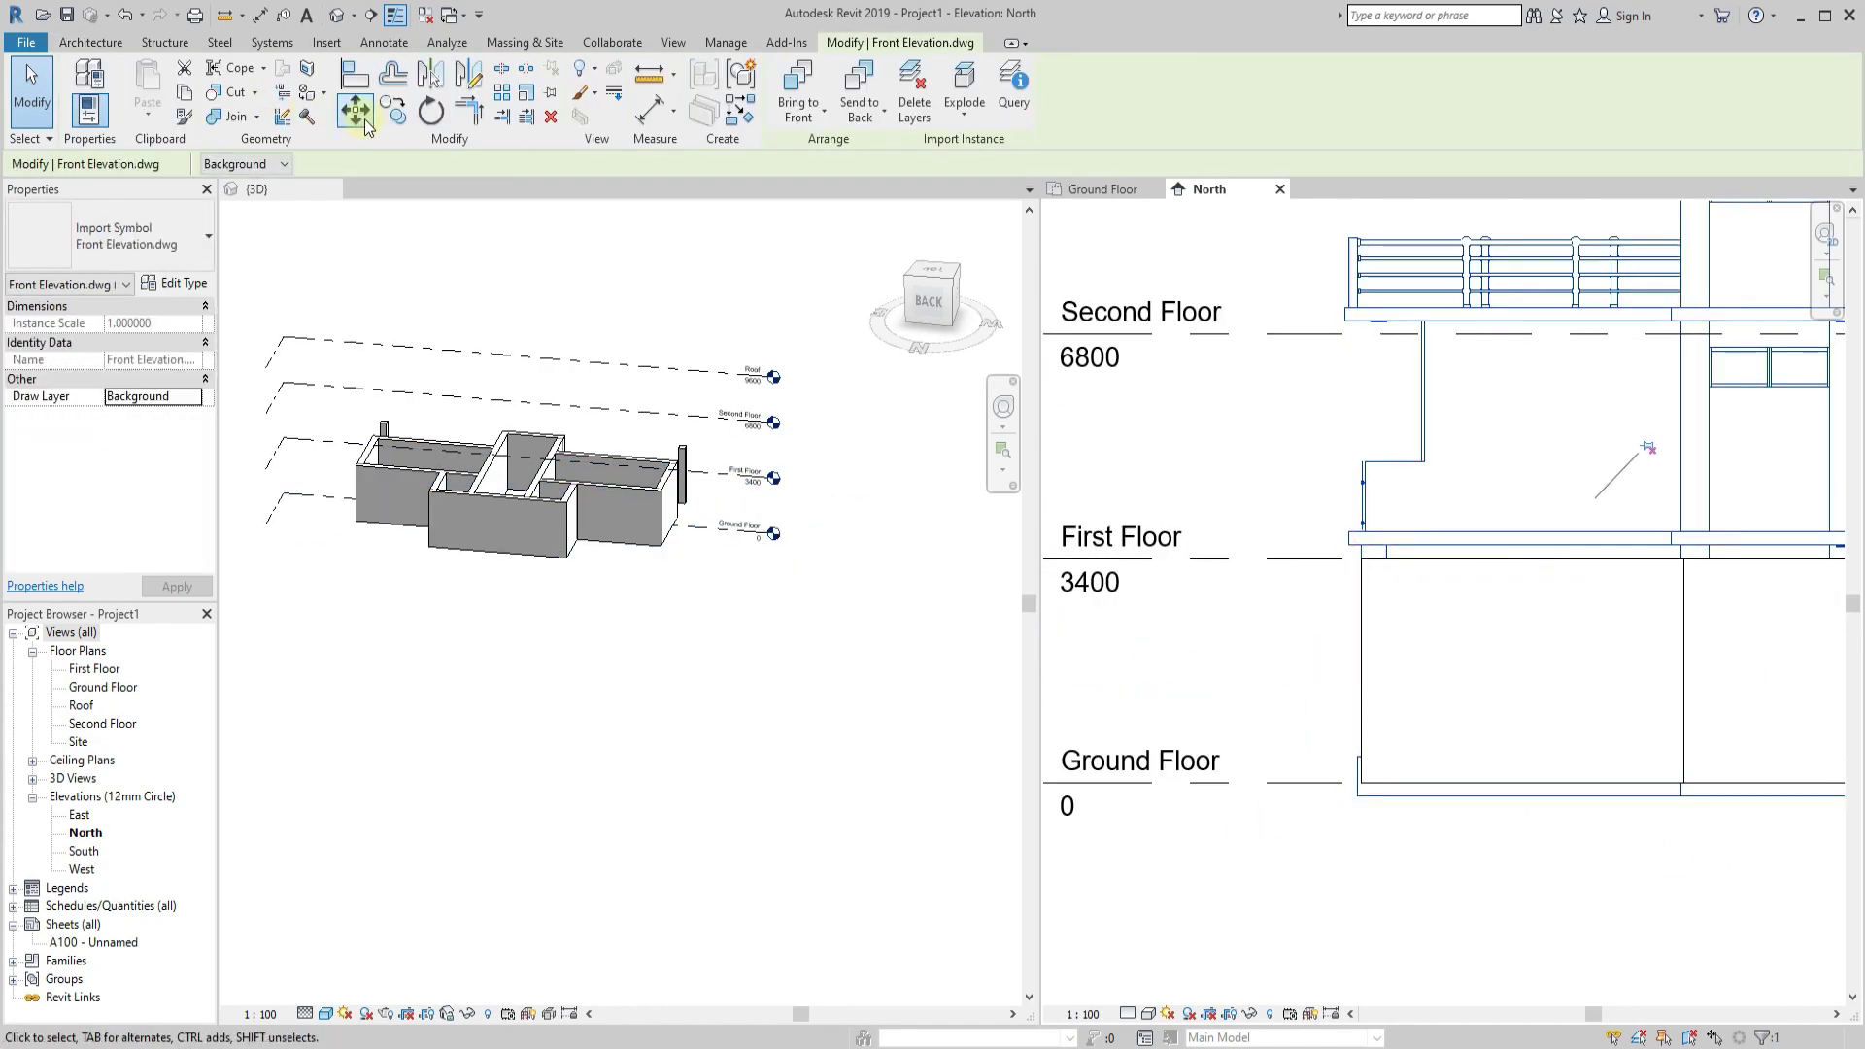
Move the Front Elevation drawing down slightly into place.
left_click(354, 110)
scroll(1361, 494, "up", 3)
left_click(1335, 471)
left_click(1335, 562)
scroll(1341, 534, "down", 2)
scroll(1249, 579, "down", 2)
scroll(1263, 583, "down", 2)
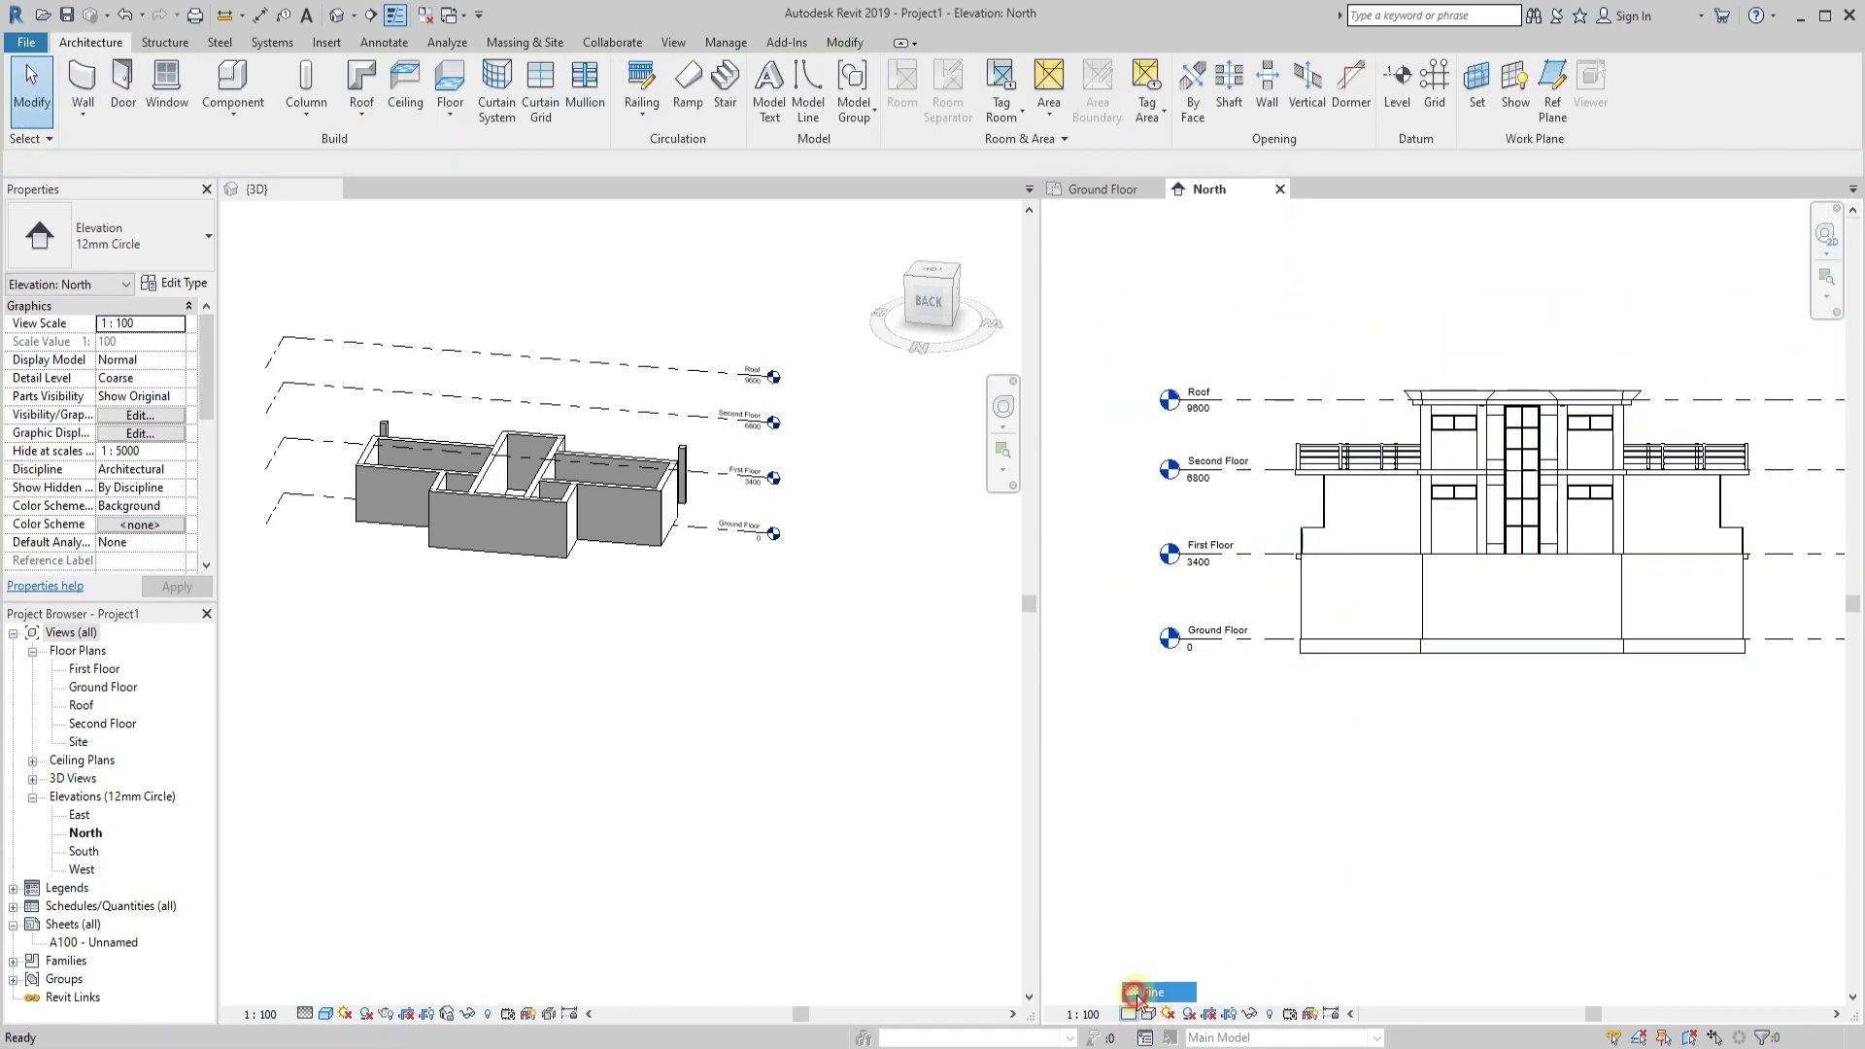
Set the North elevation to Fine detail level with Hidden Line visual style.
left_click(1136, 993)
left_click(1150, 1014)
left_click(1186, 913)
scroll(1316, 616, "up", 2)
scroll(1315, 616, "up", 2)
left_click(1149, 1013)
left_click(1186, 911)
scroll(1227, 812, "down", 2)
scroll(1227, 812, "down", 2)
left_click(1150, 1013)
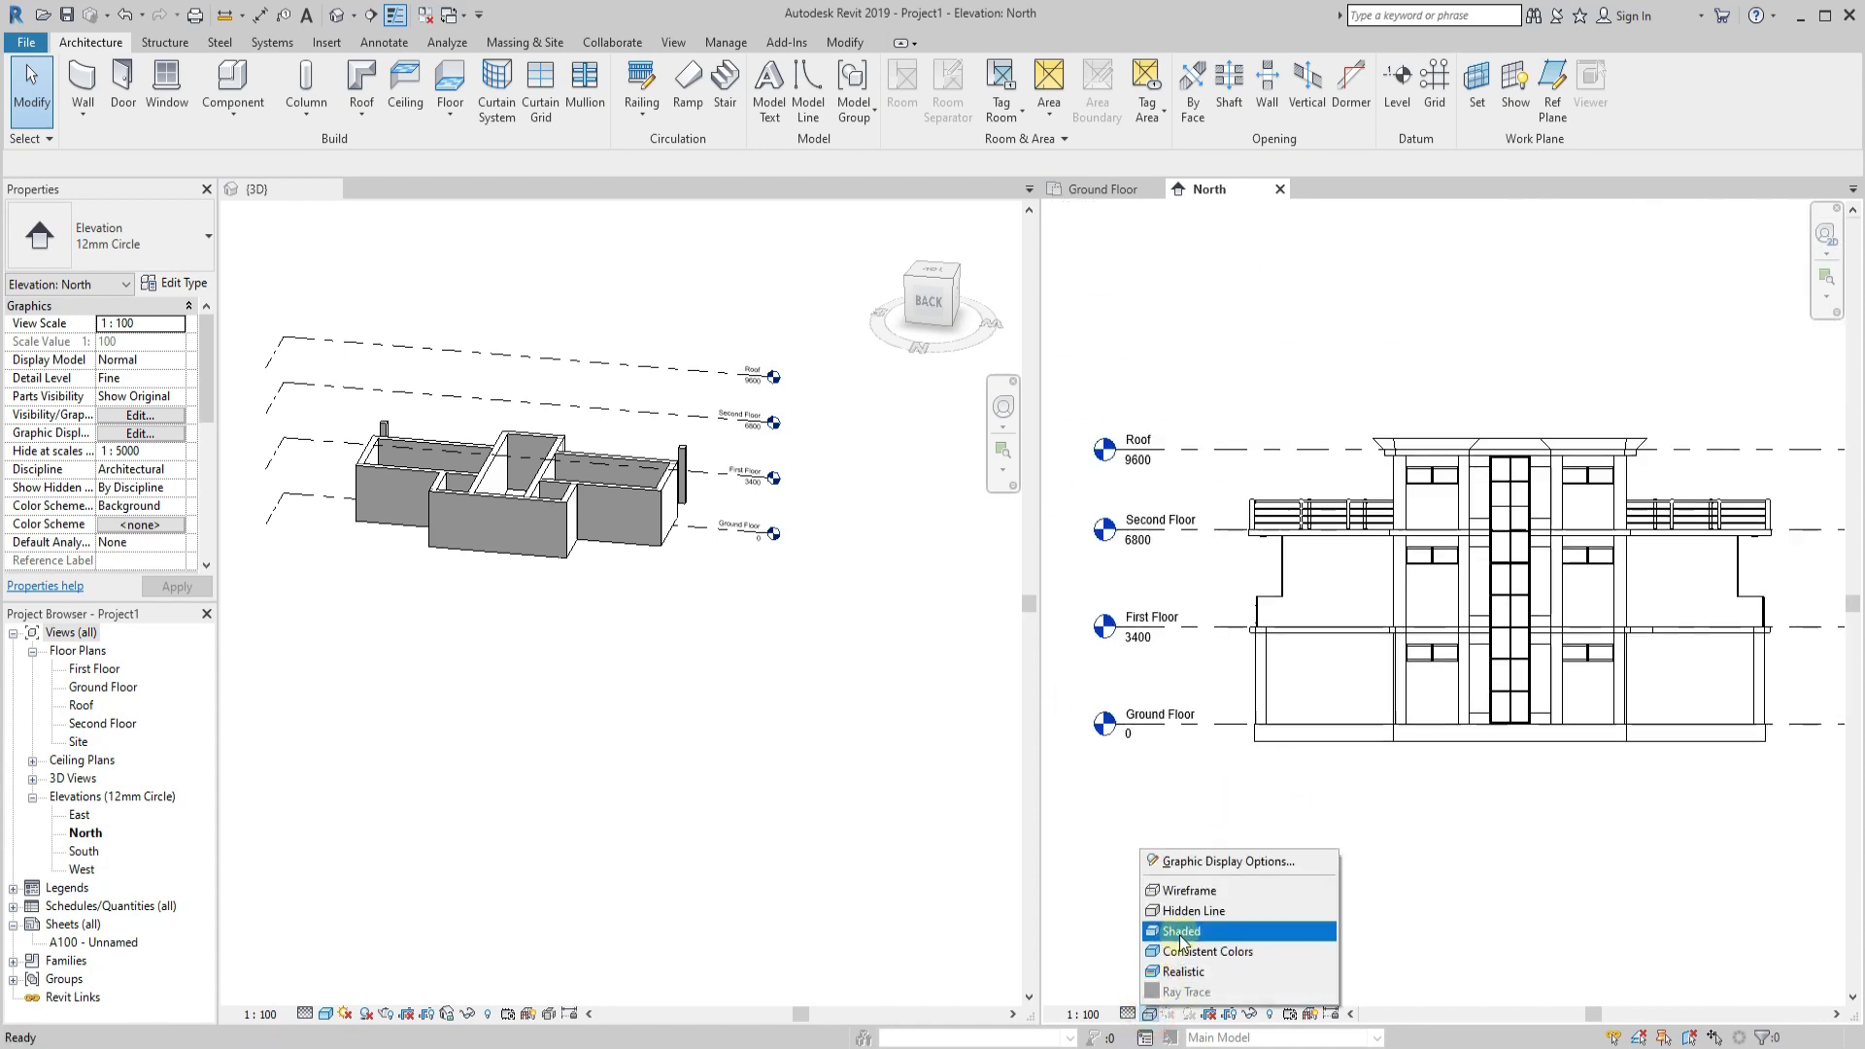
left_click(1185, 923)
Re-centre the elevation and begin renaming the North view to Front.
mouse_move(1252, 875)
middle_mouse_down()
mouse_move(1315, 855)
mouse_move(1314, 808)
middle_mouse_up()
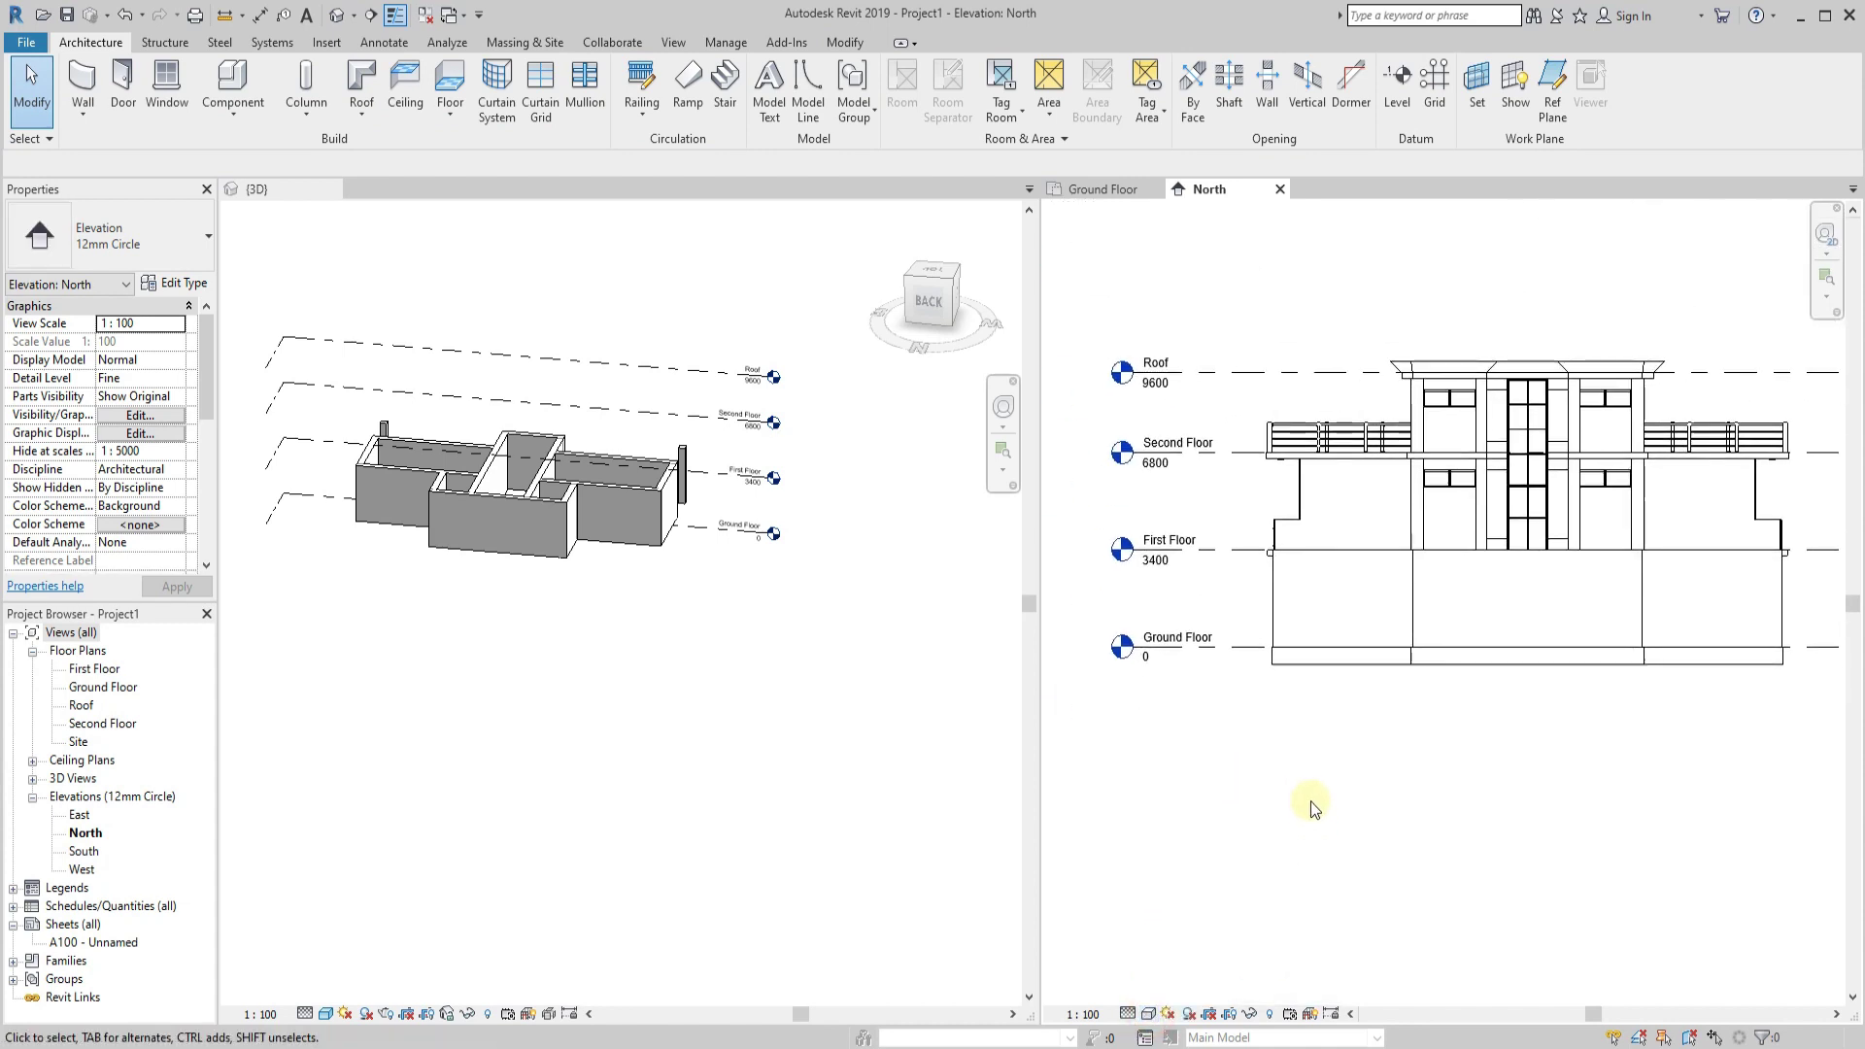
right_click(95, 836)
left_click(165, 664)
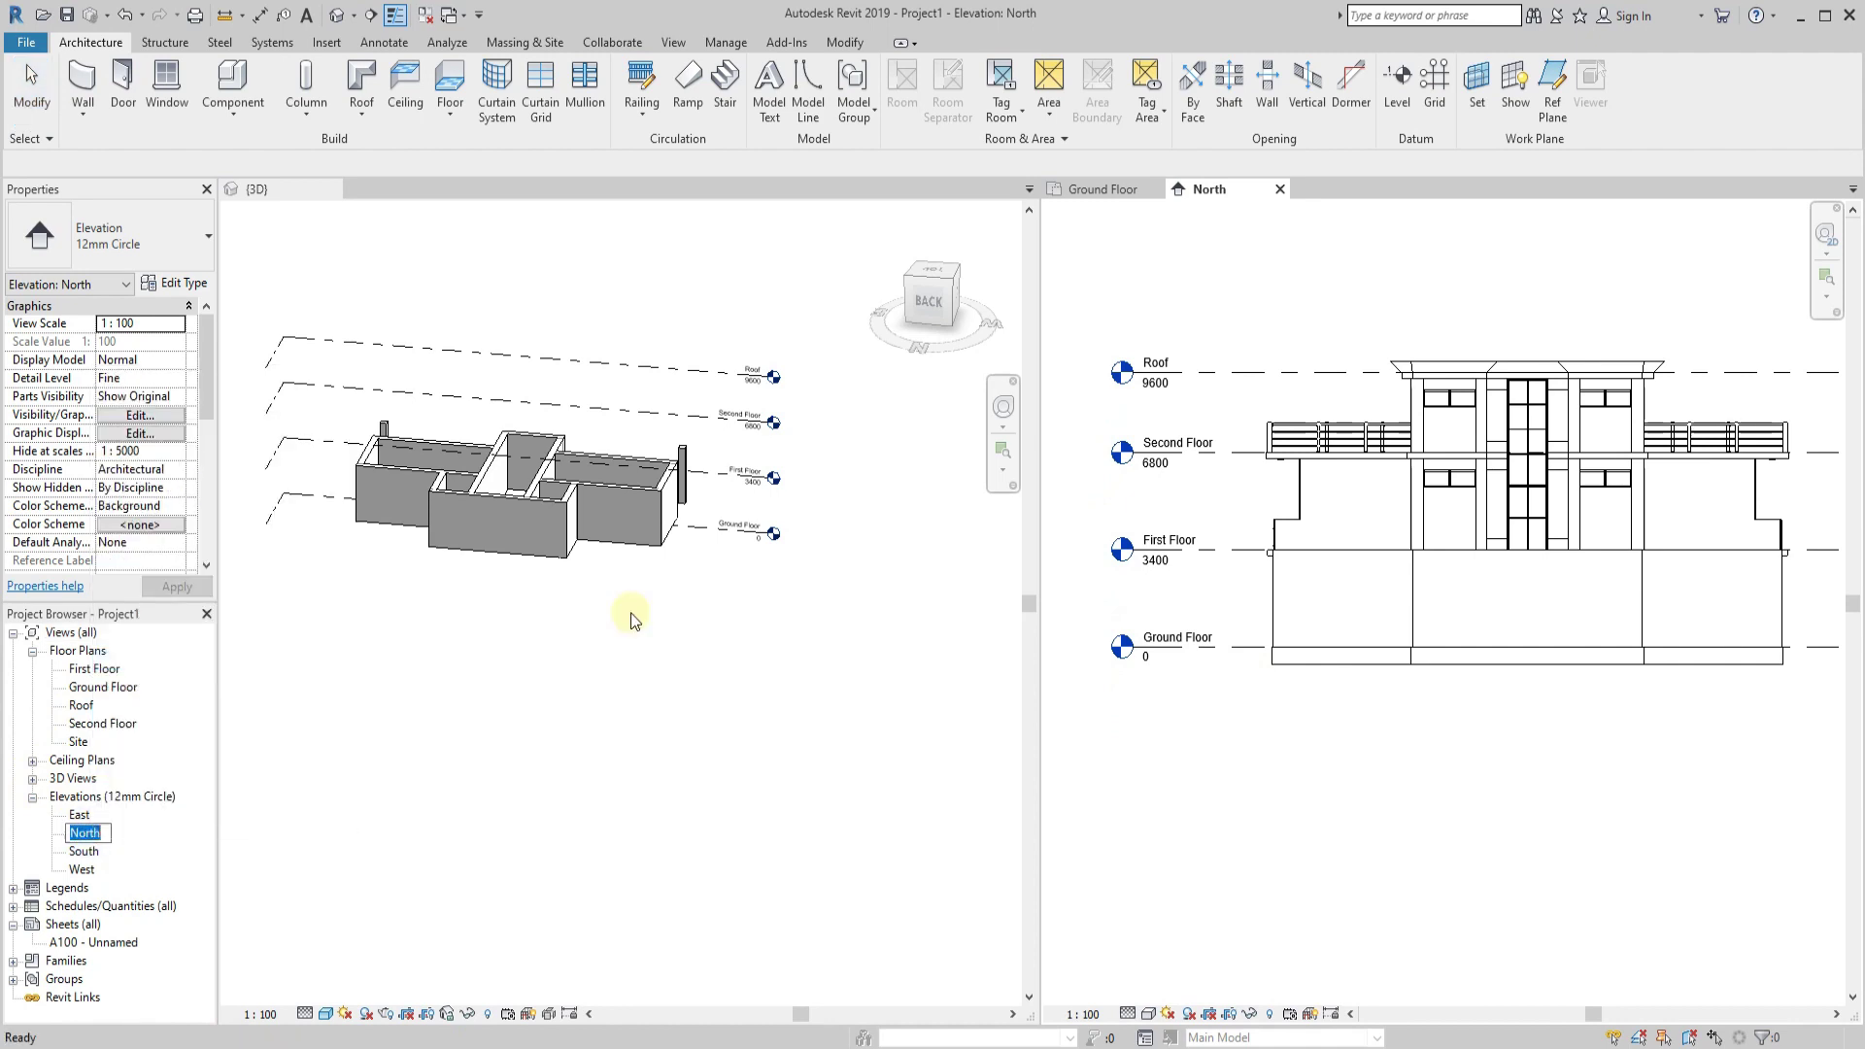
type("Front")
Confirm the name Front, then rename that view to Front Elevation.
left_click(545, 637)
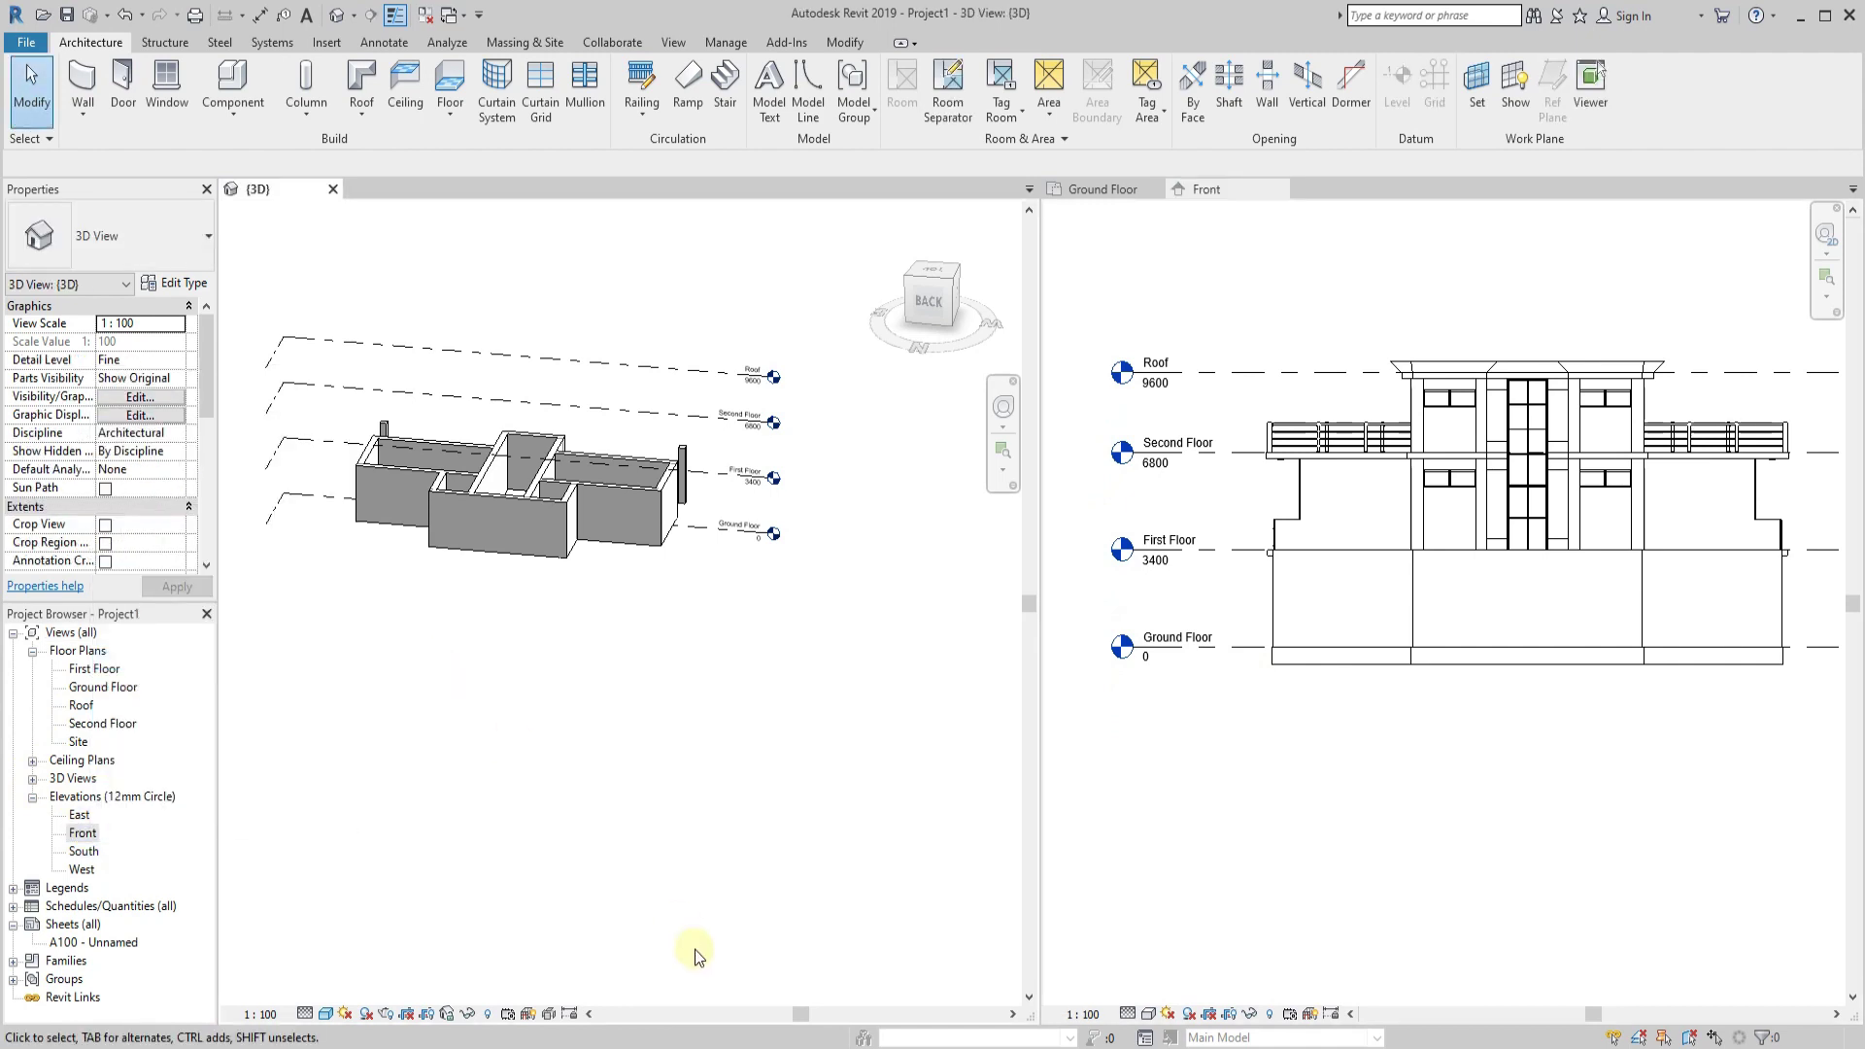
key("alt+Tab")
key("alt+Tab")
left_click(84, 833)
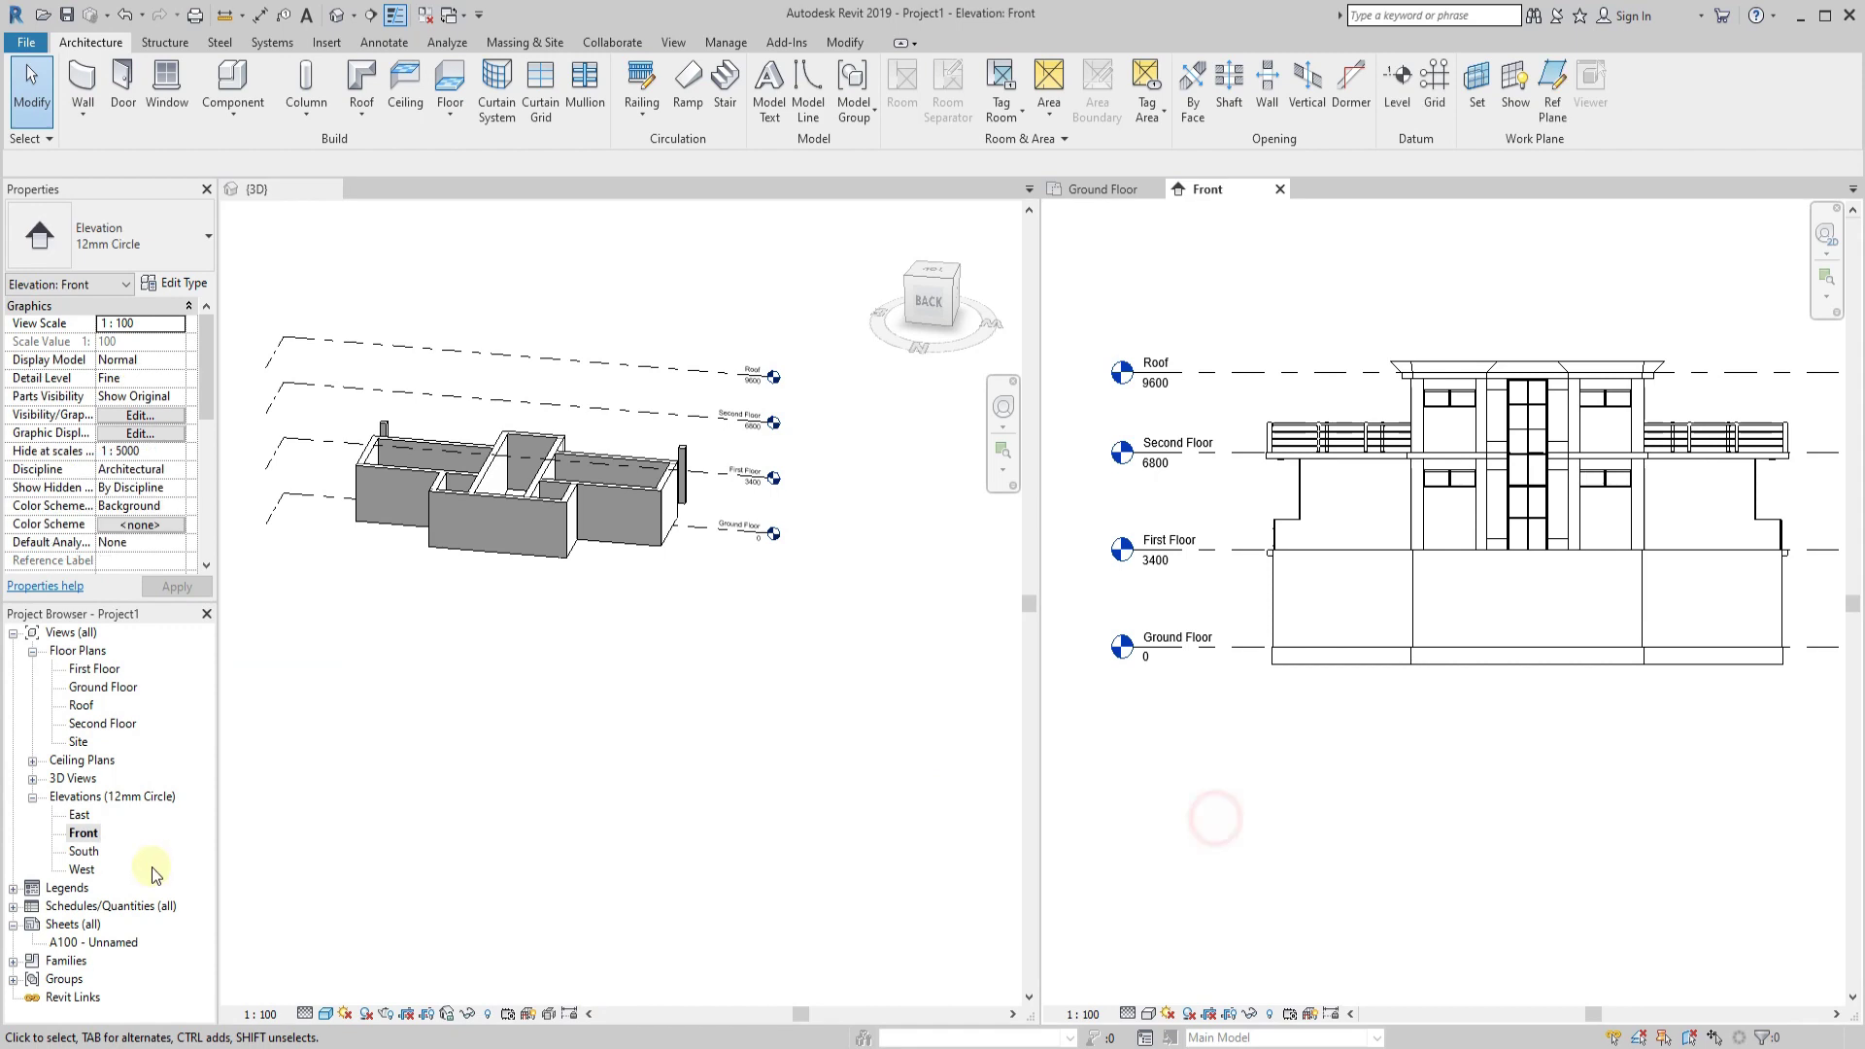
right_click(84, 833)
left_click(165, 665)
type("Elevation")
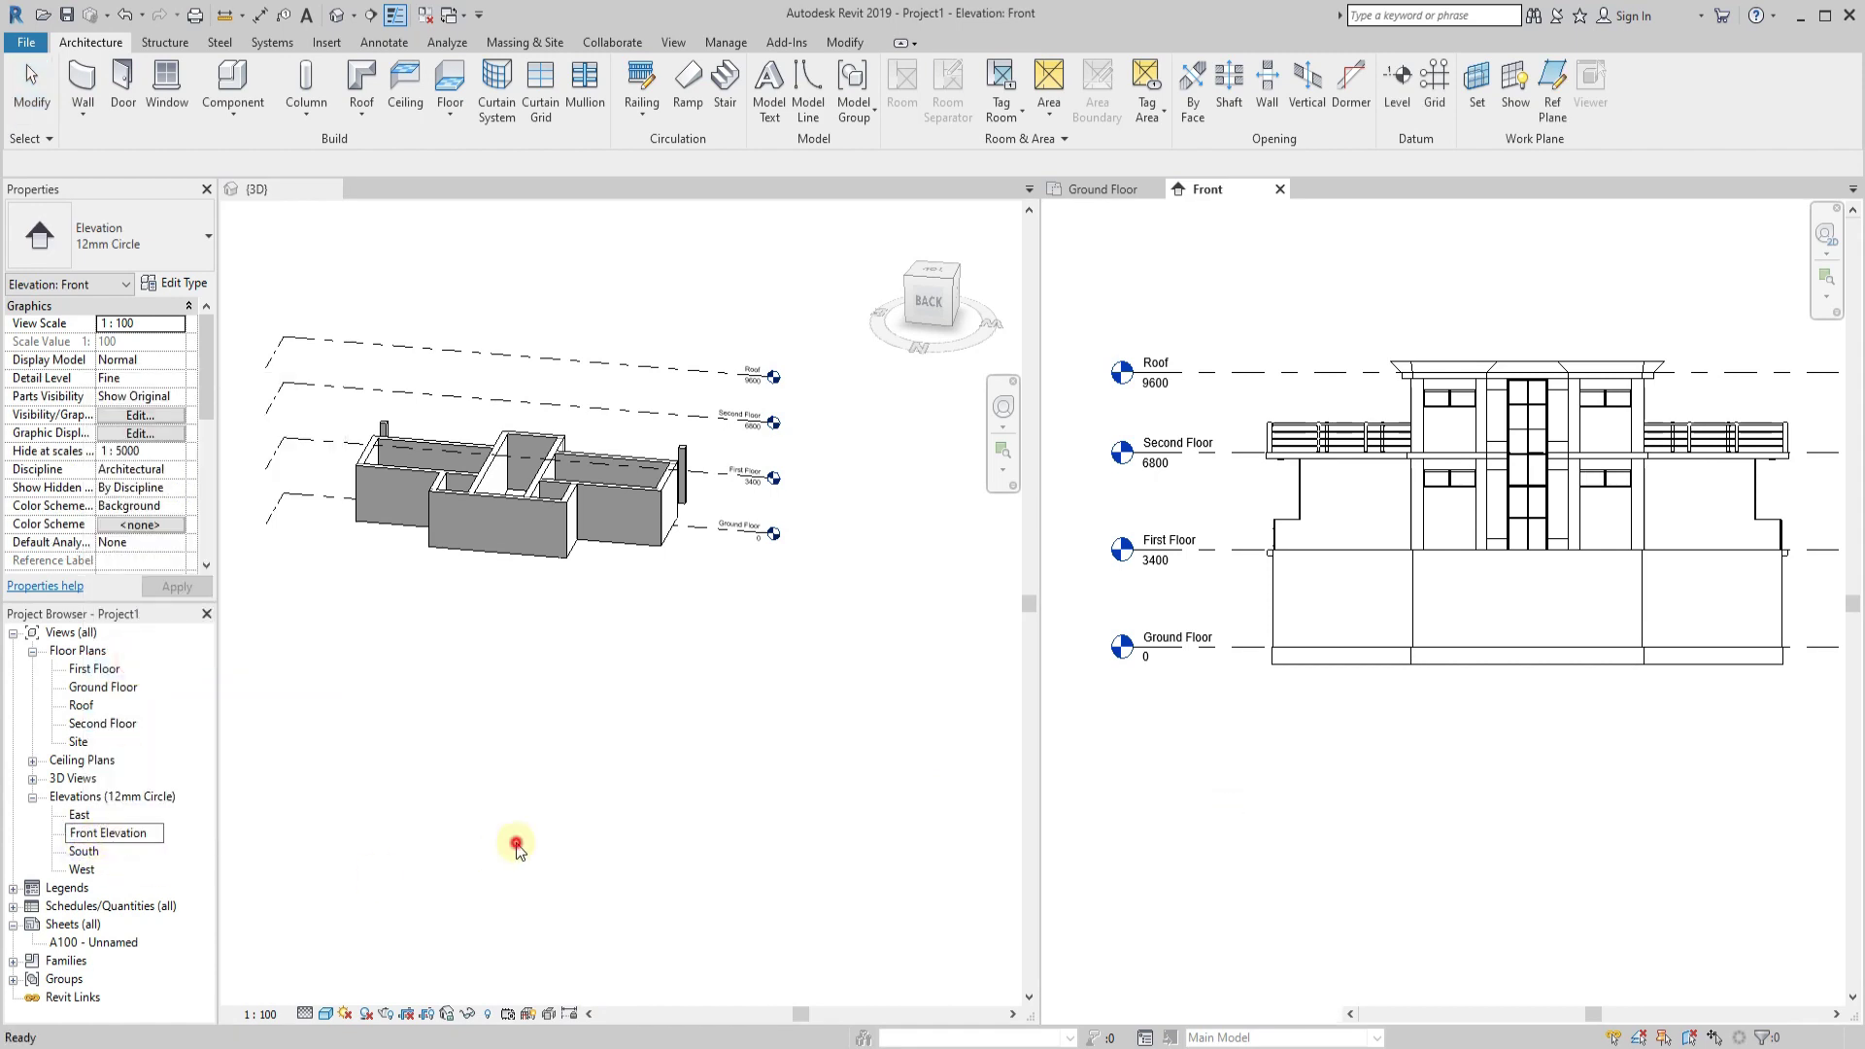
left_click(516, 845)
Close Front Elevation, open the South elevation and rename it Rear Elevation.
left_click(1212, 219)
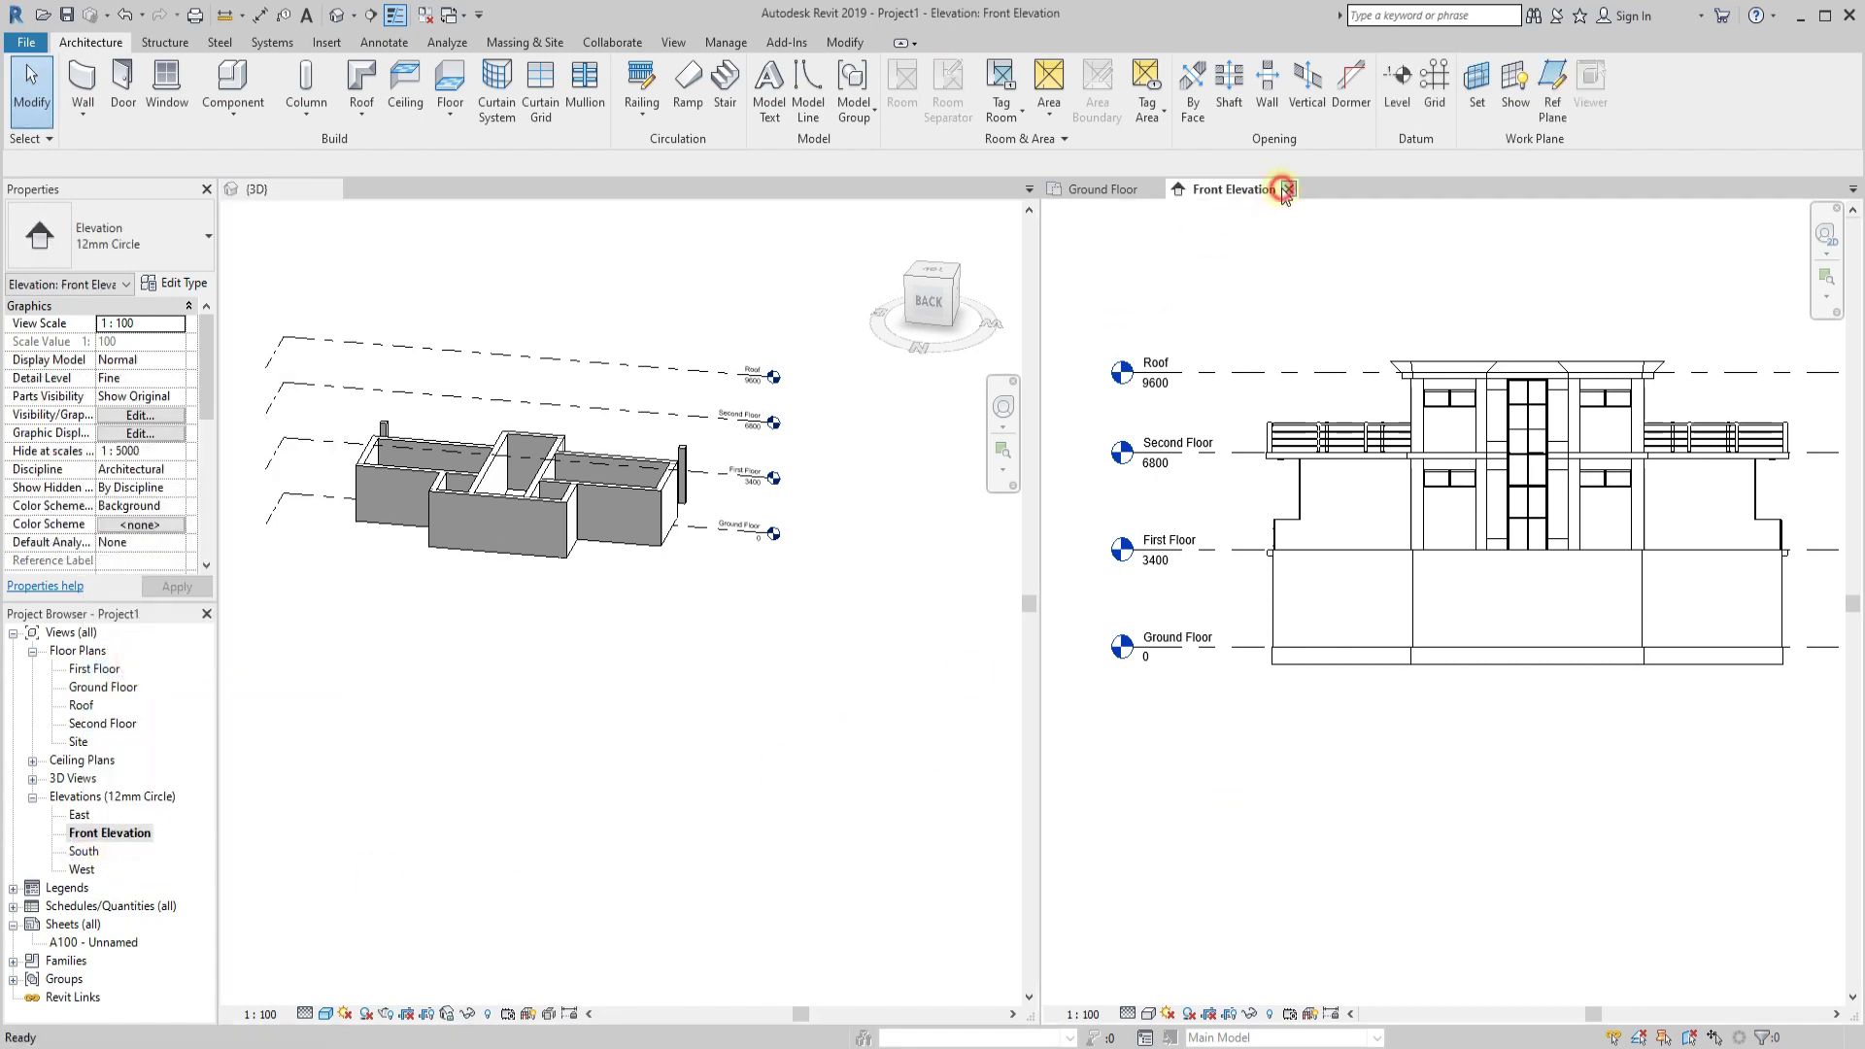
left_click(1284, 189)
left_click(1311, 683)
right_click(1307, 688)
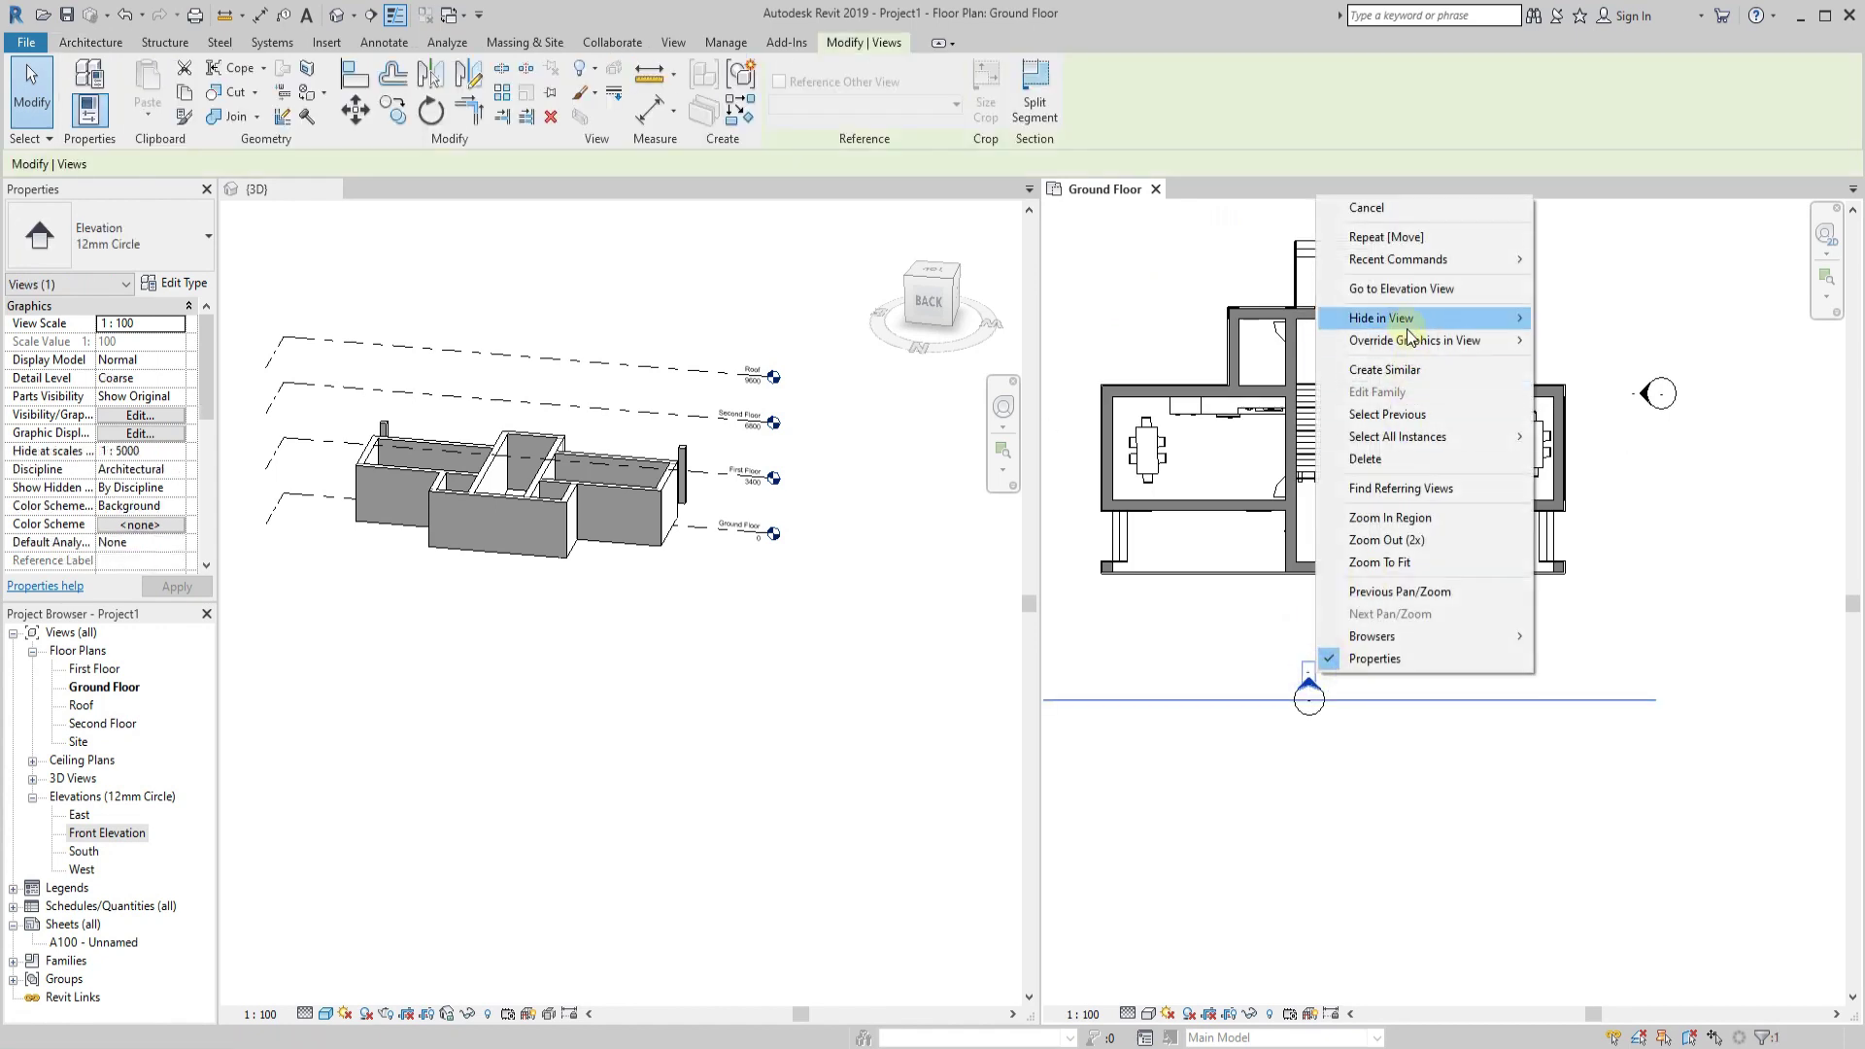
left_click(1365, 283)
right_click(85, 852)
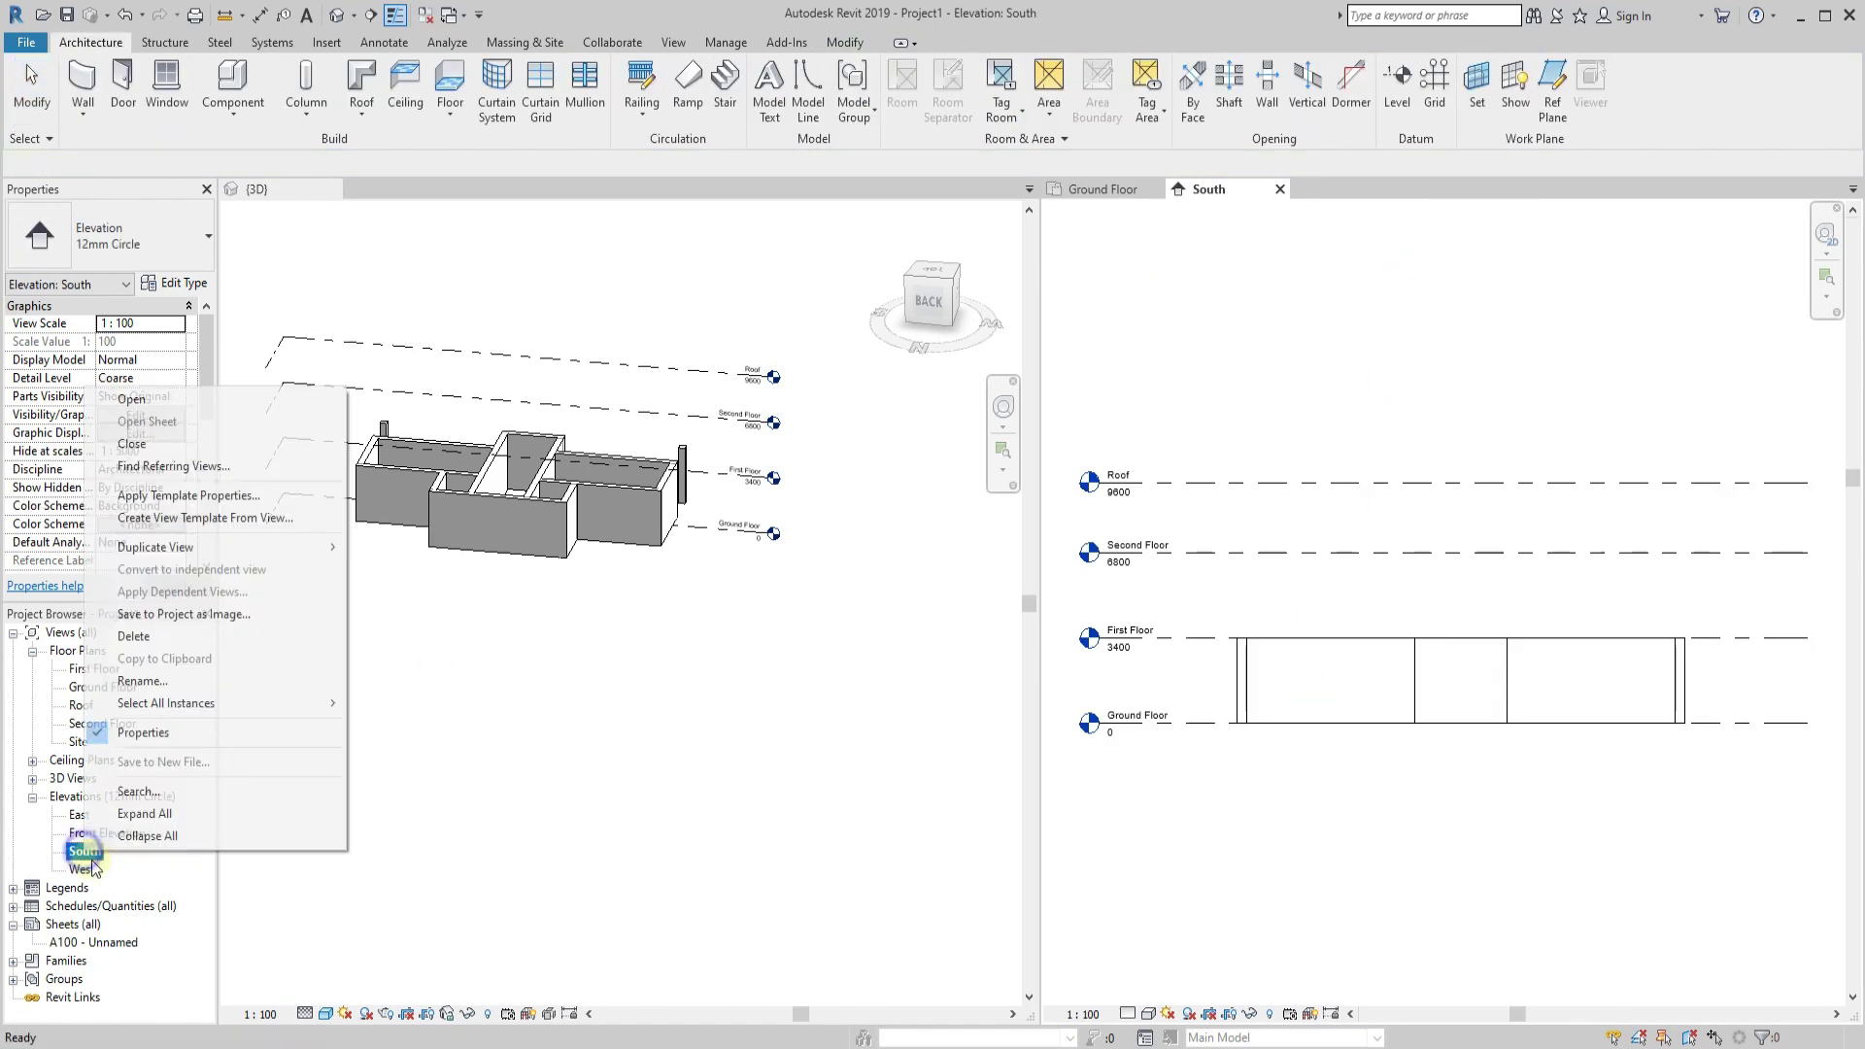
left_click(146, 686)
left_click(457, 862)
left_click(1290, 666)
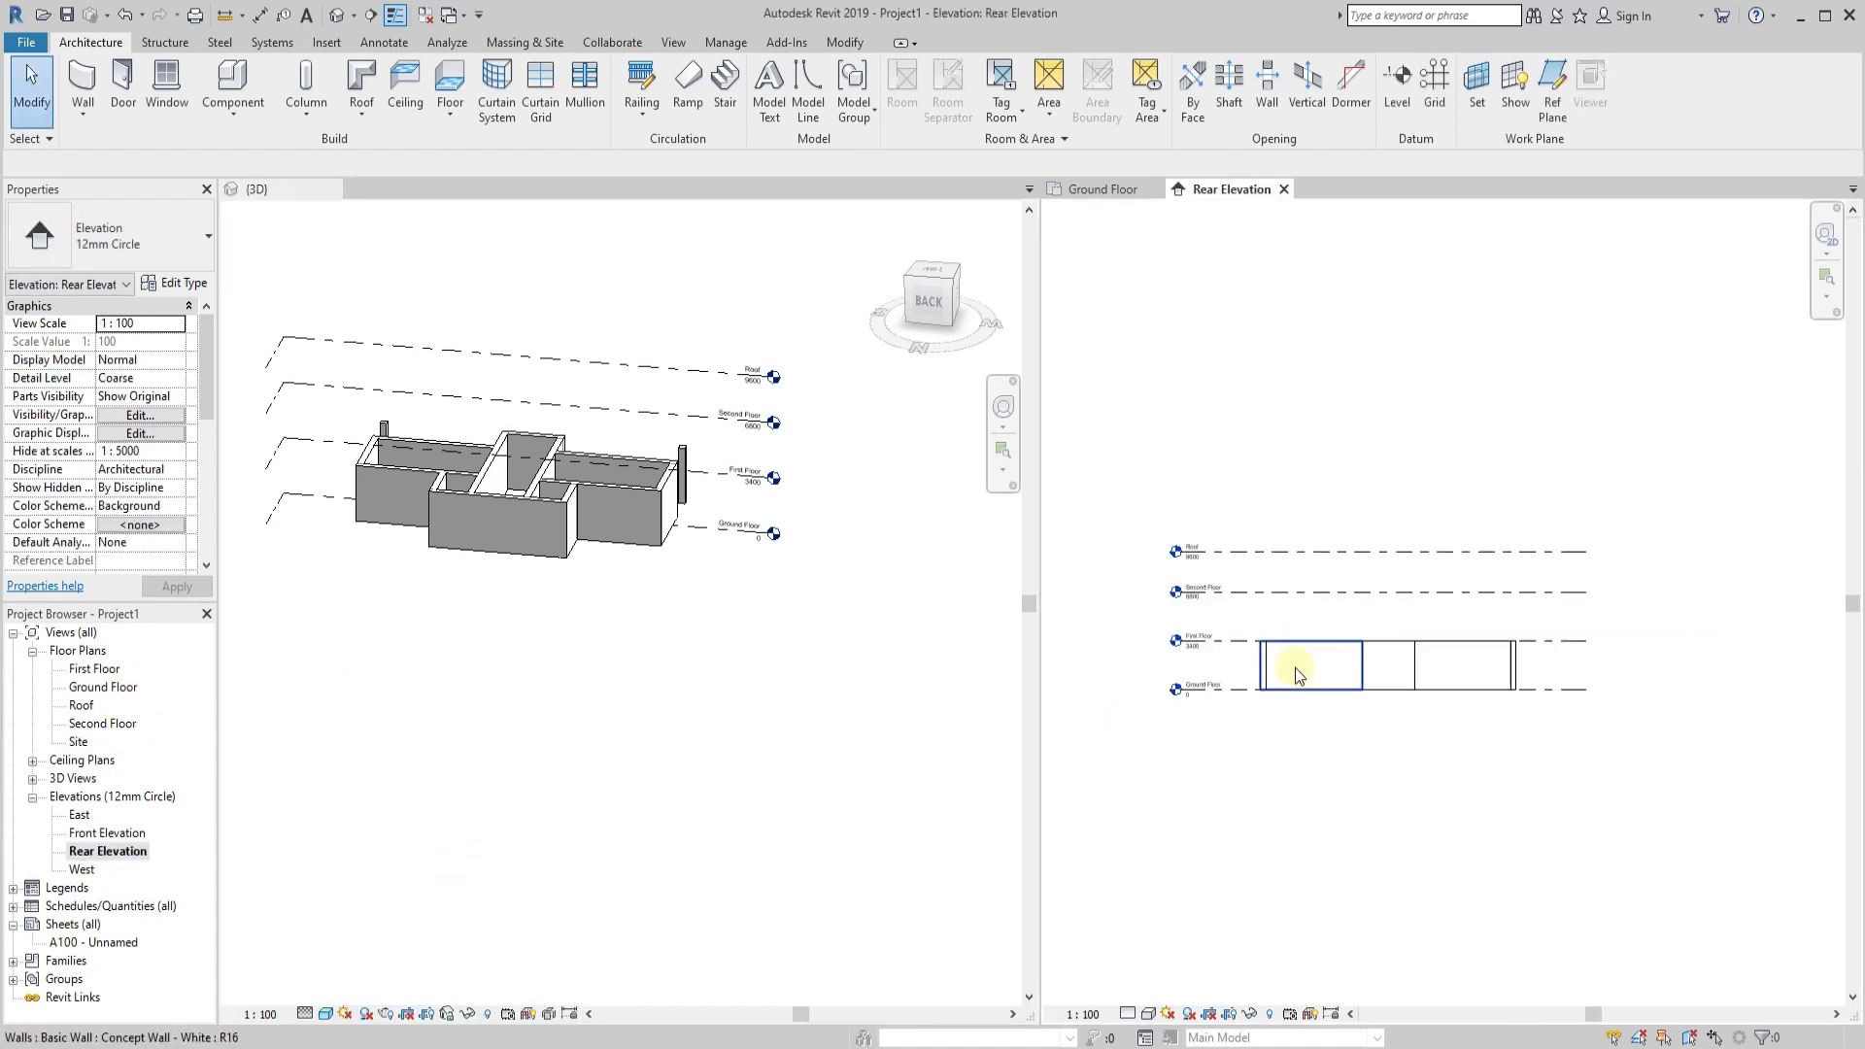
Start Import CAD and pick the Rear Elevation.dwg file.
left_click(317, 43)
left_click(482, 521)
scroll(482, 520, "up", 2)
left_click(455, 92)
left_click(741, 450)
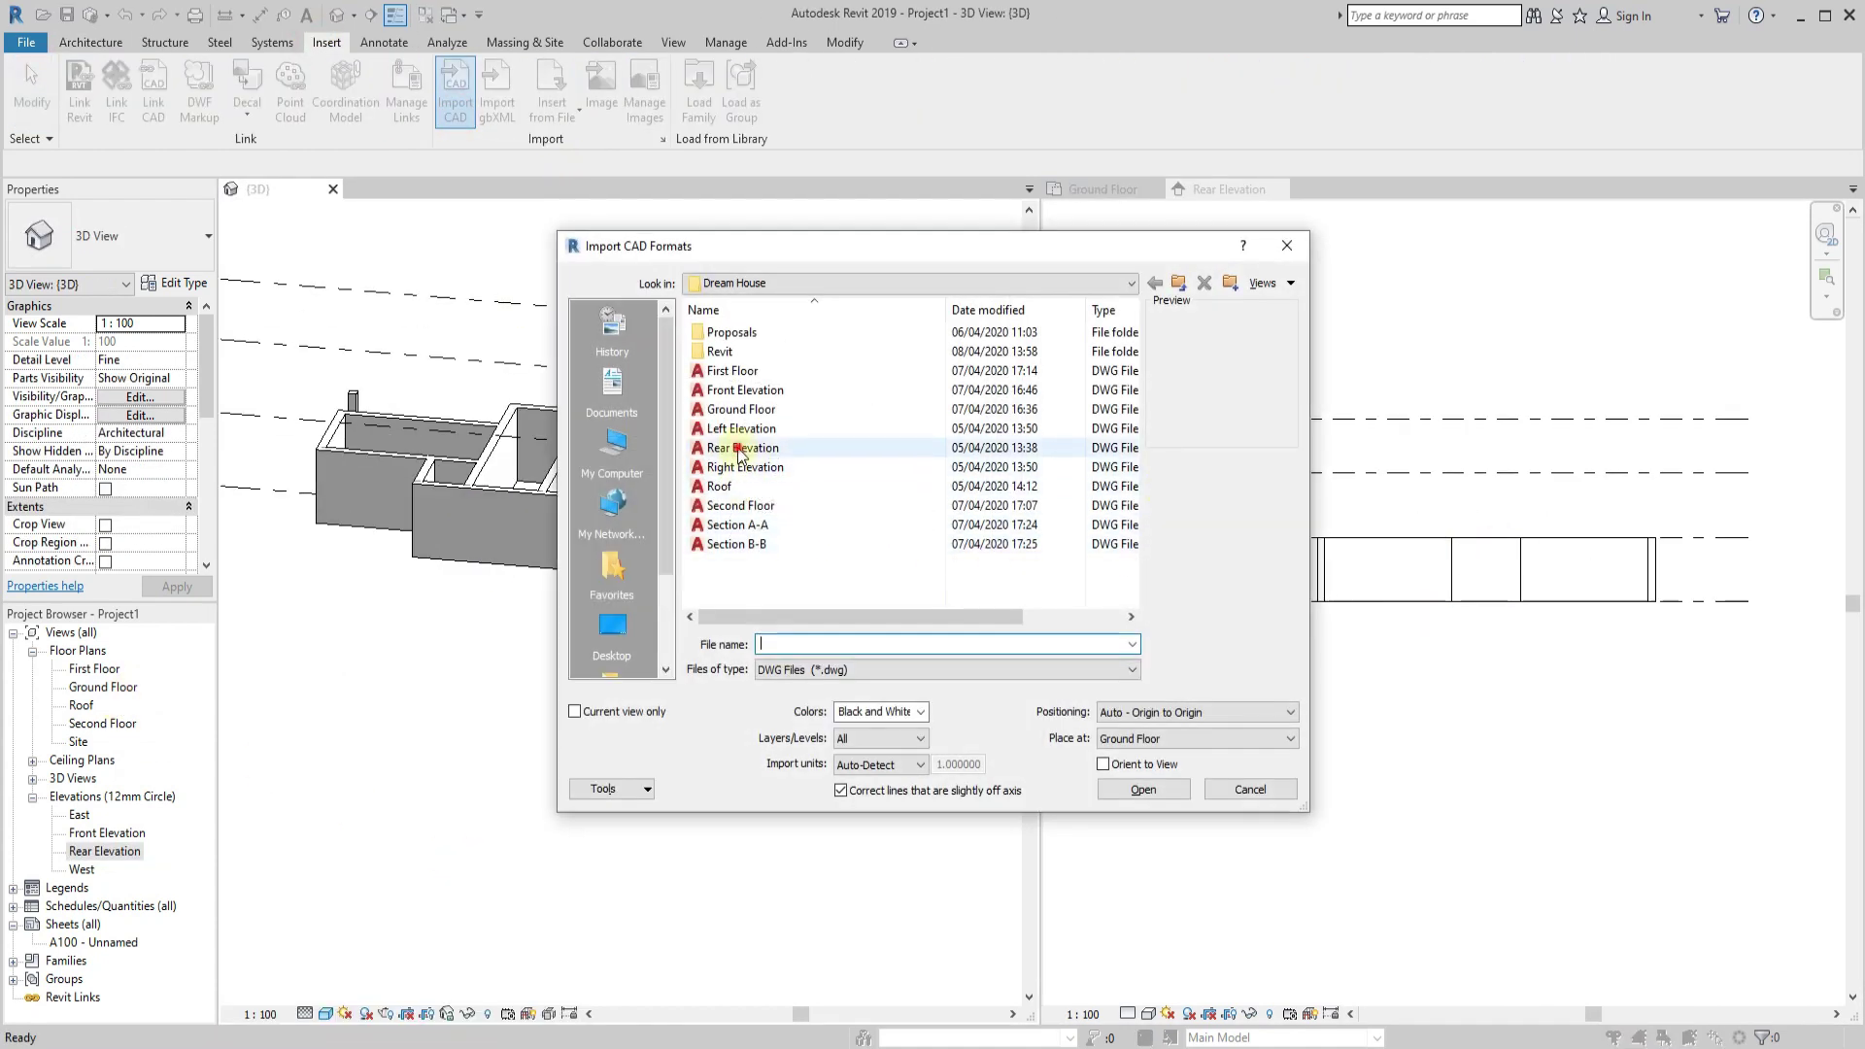
Delete the copy imported into 3D, then reimport Rear Elevation.dwg with Current view only.
left_click(1144, 789)
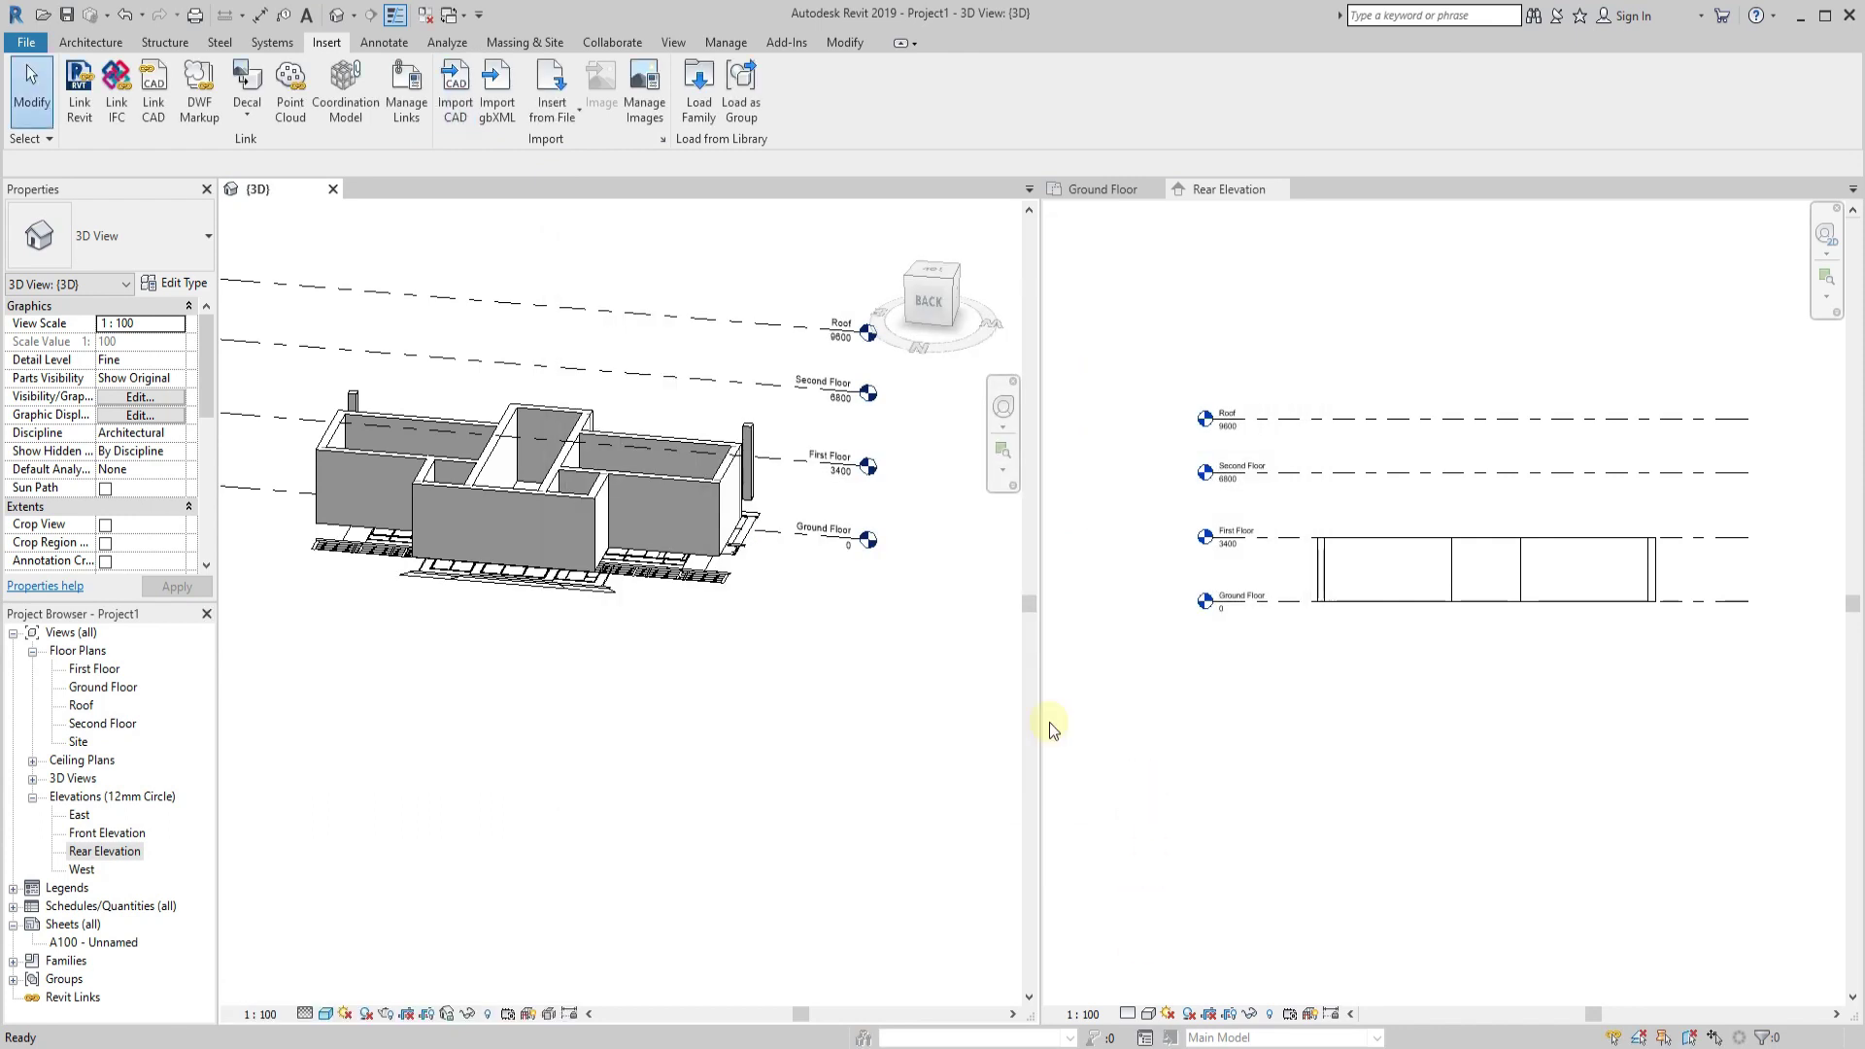
left_click(650, 580)
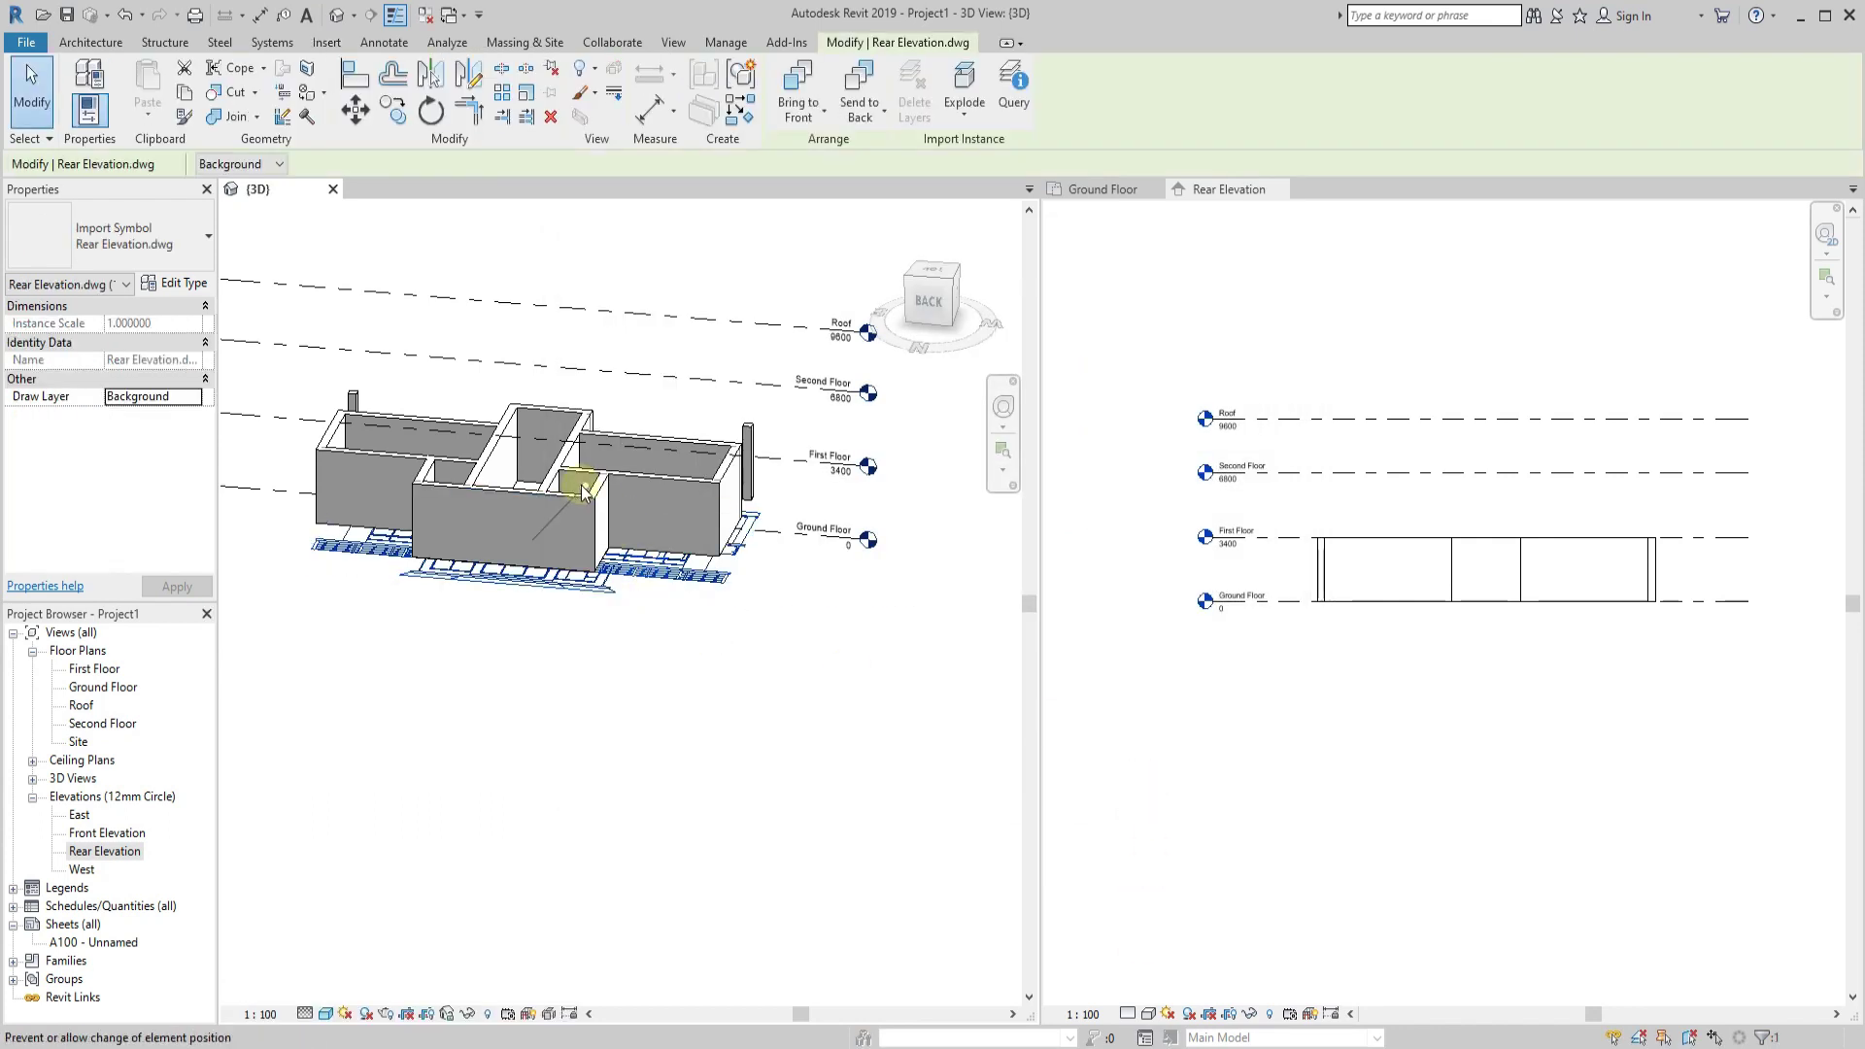
key("Delete")
scroll(1582, 749, "up", 2)
scroll(1526, 763, "up", 1)
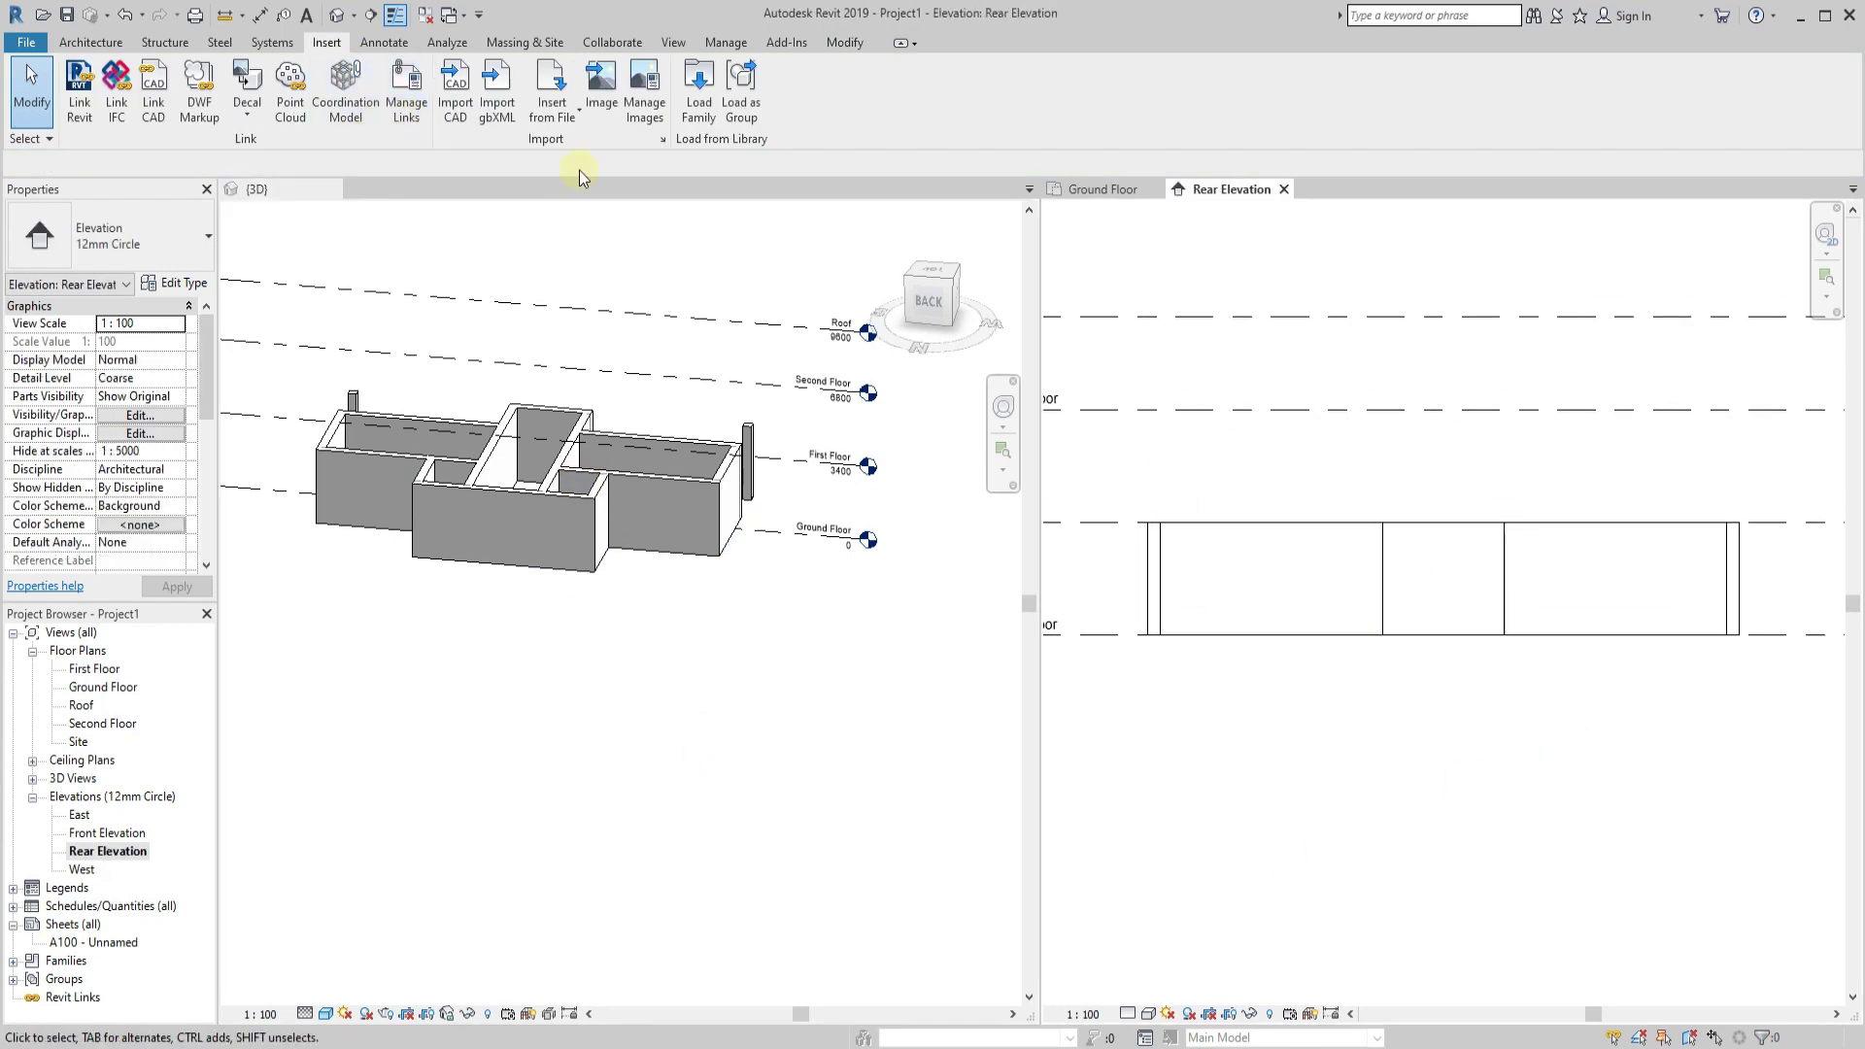
left_click(456, 92)
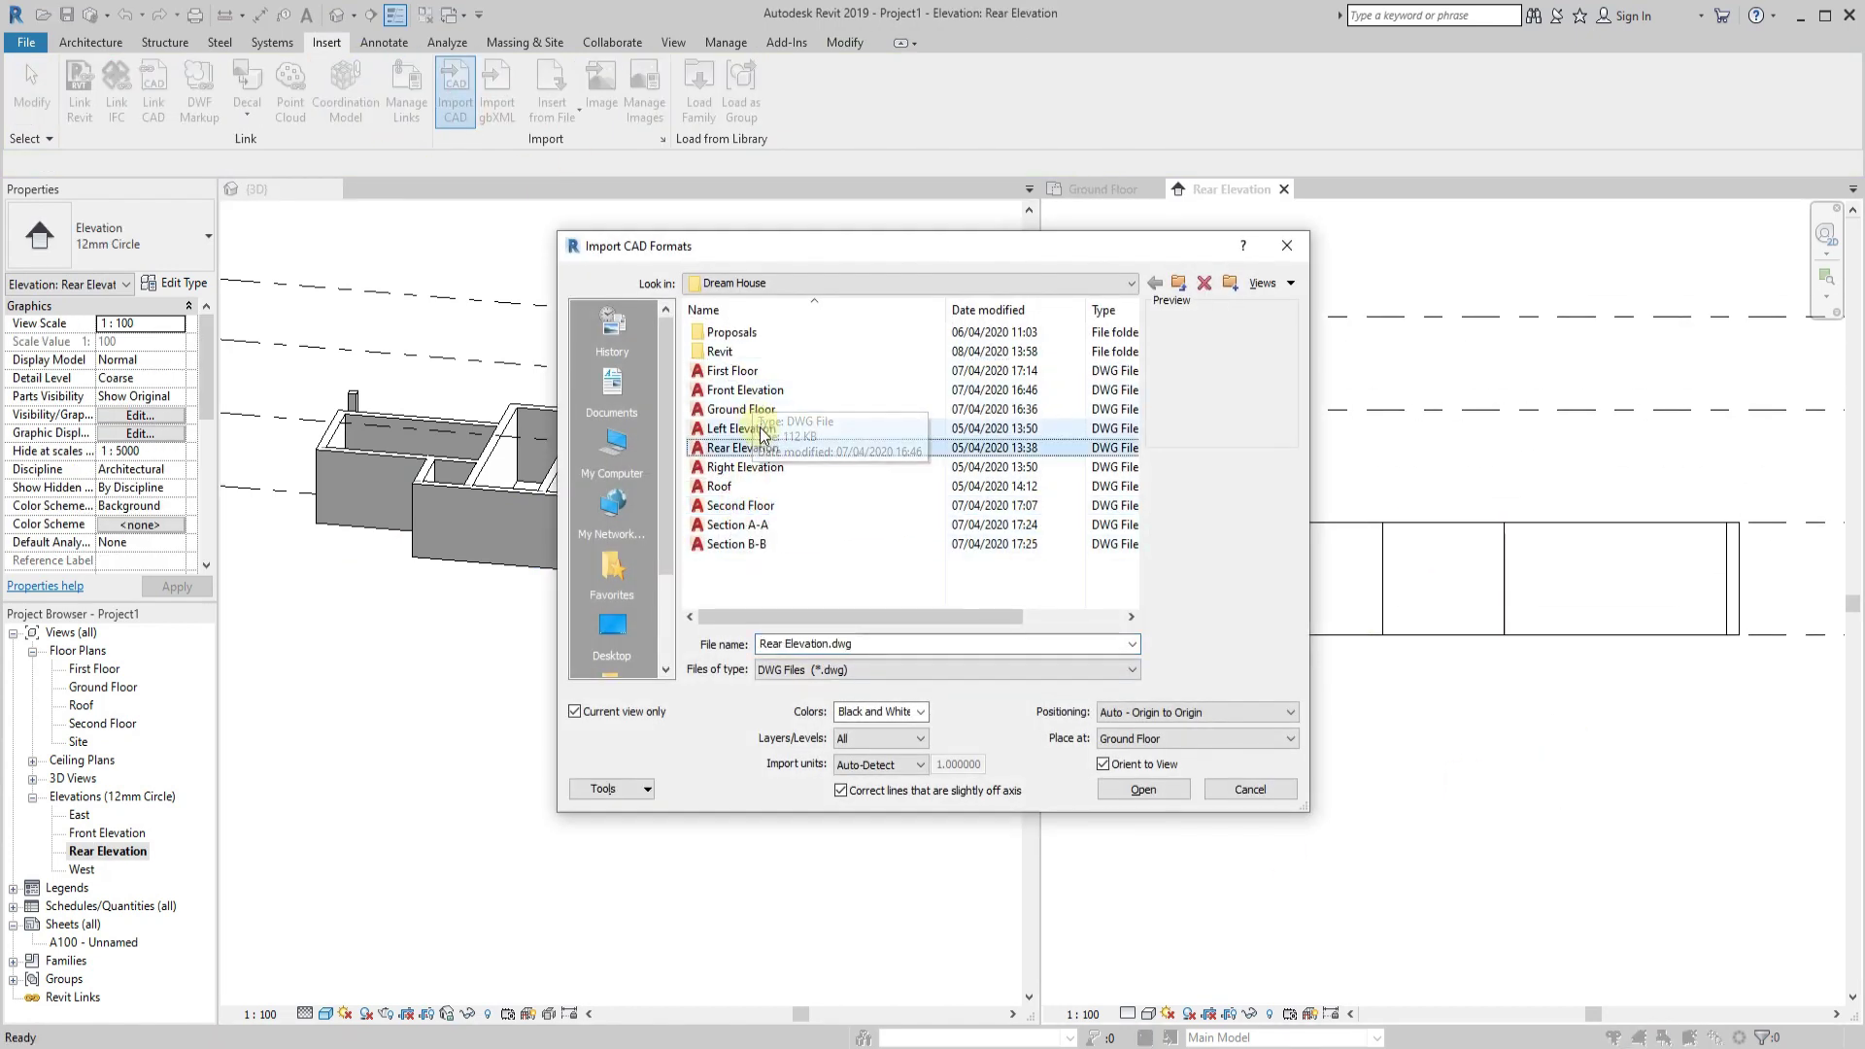
left_click(1144, 789)
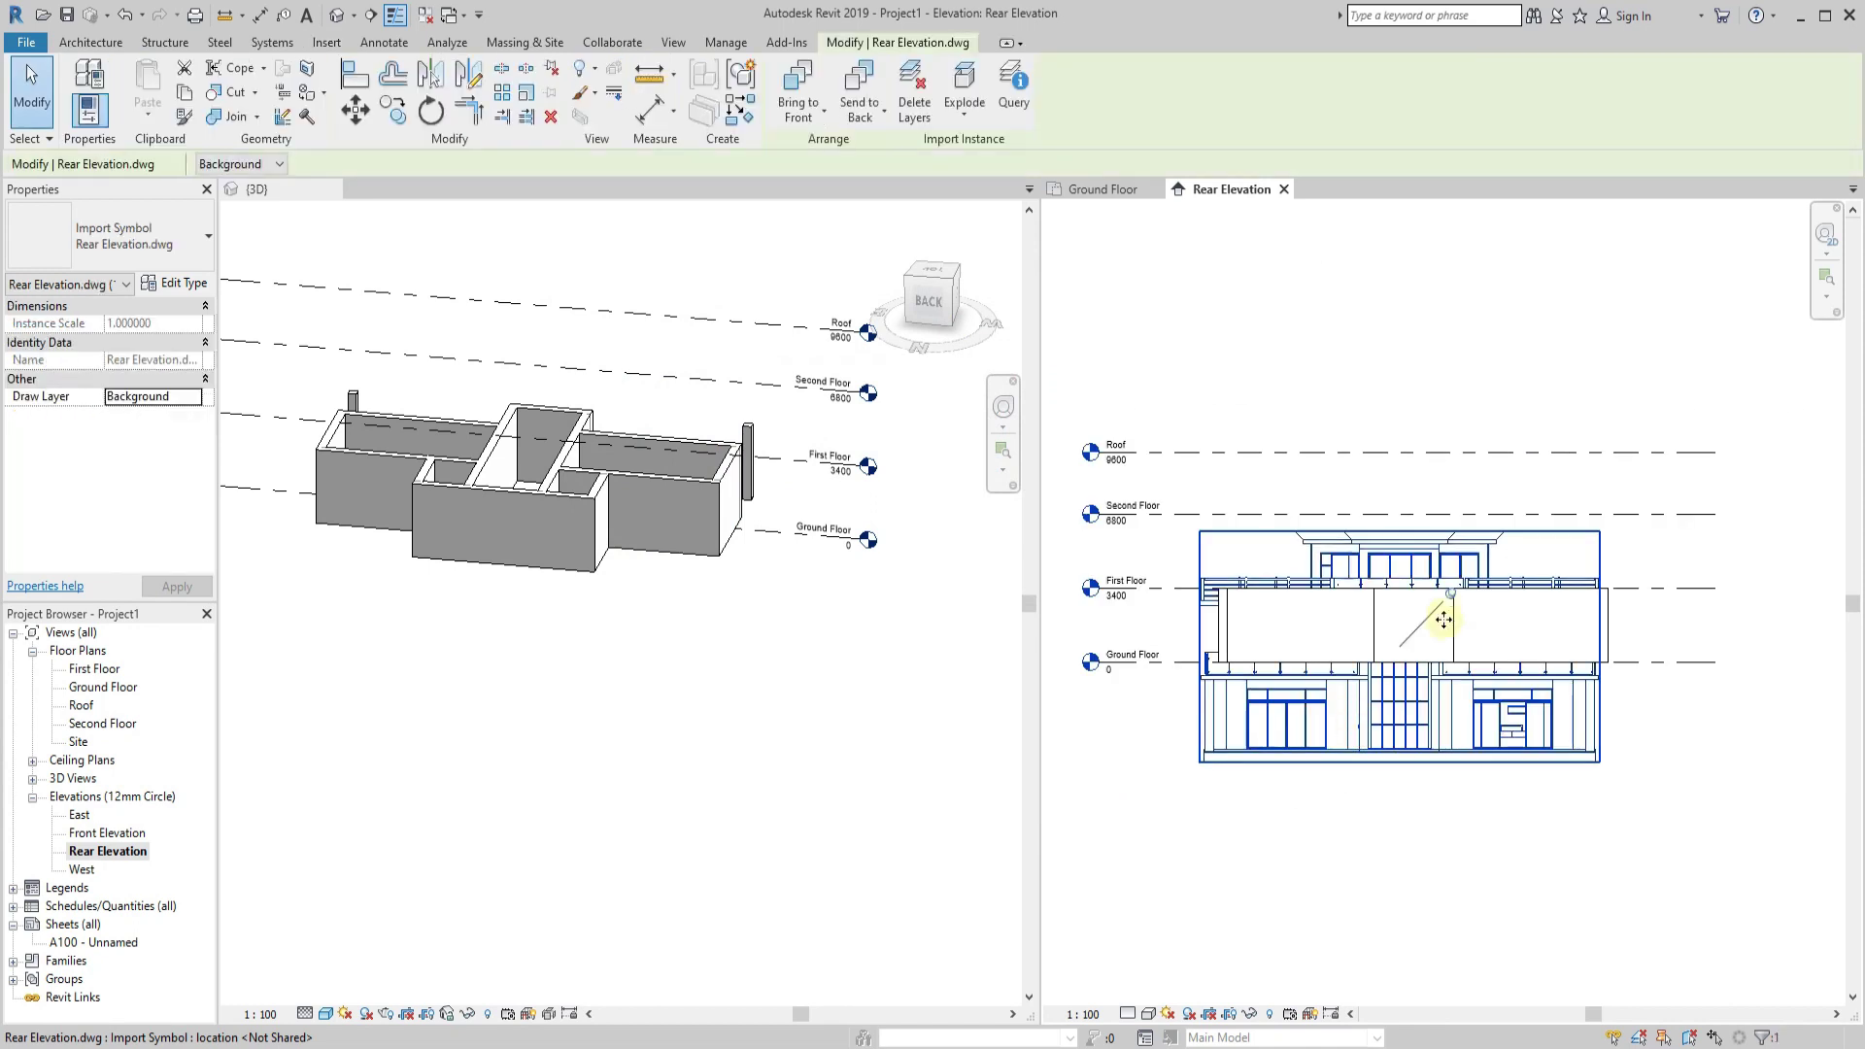
Move the Rear Elevation drawing with MV up toward the levels.
left_click_drag(1354, 728, 1299, 604)
scroll(1299, 542, "up", 2)
scroll(1193, 527, "up", 4)
key("m")
key("v")
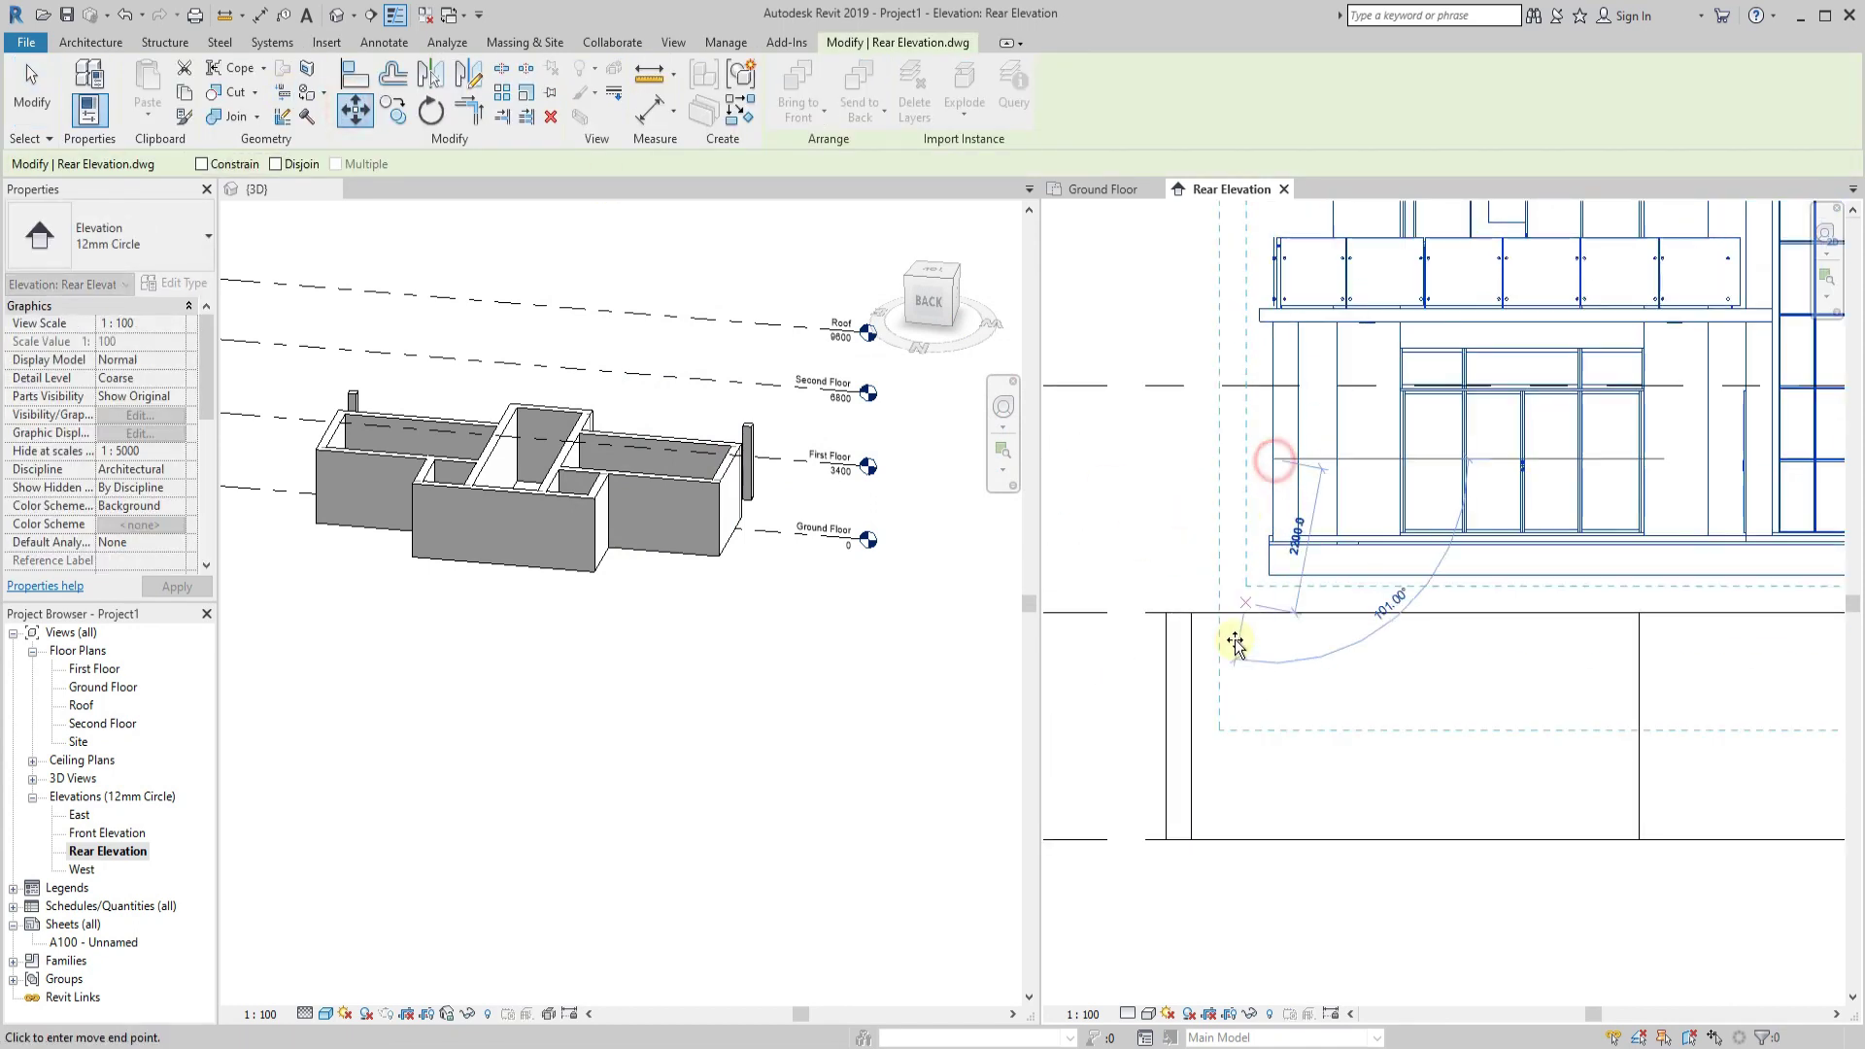
left_click(1250, 700)
Snap the drawing's floor line onto the level line and deselect it.
scroll(1251, 697, "down", 3)
scroll(1251, 697, "up", 1)
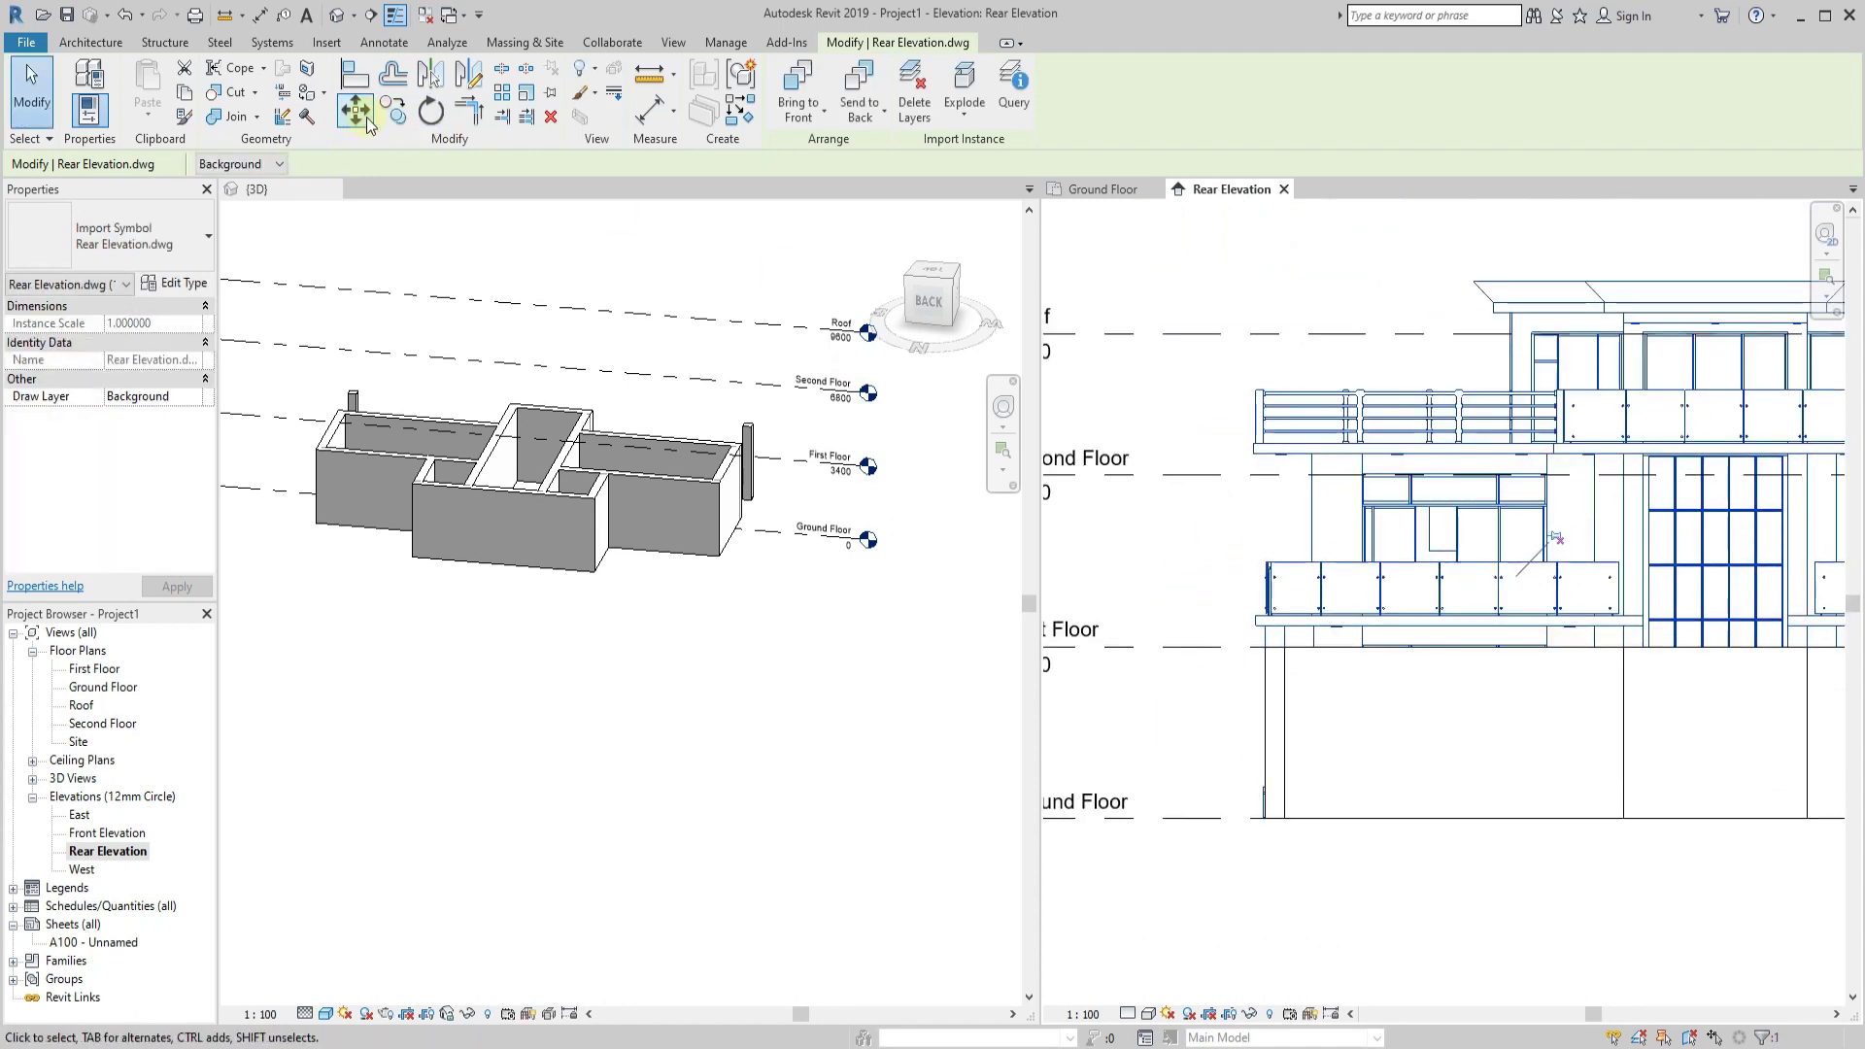
scroll(1253, 695, "up", 2)
scroll(1259, 615, "up", 5)
left_click(1255, 634)
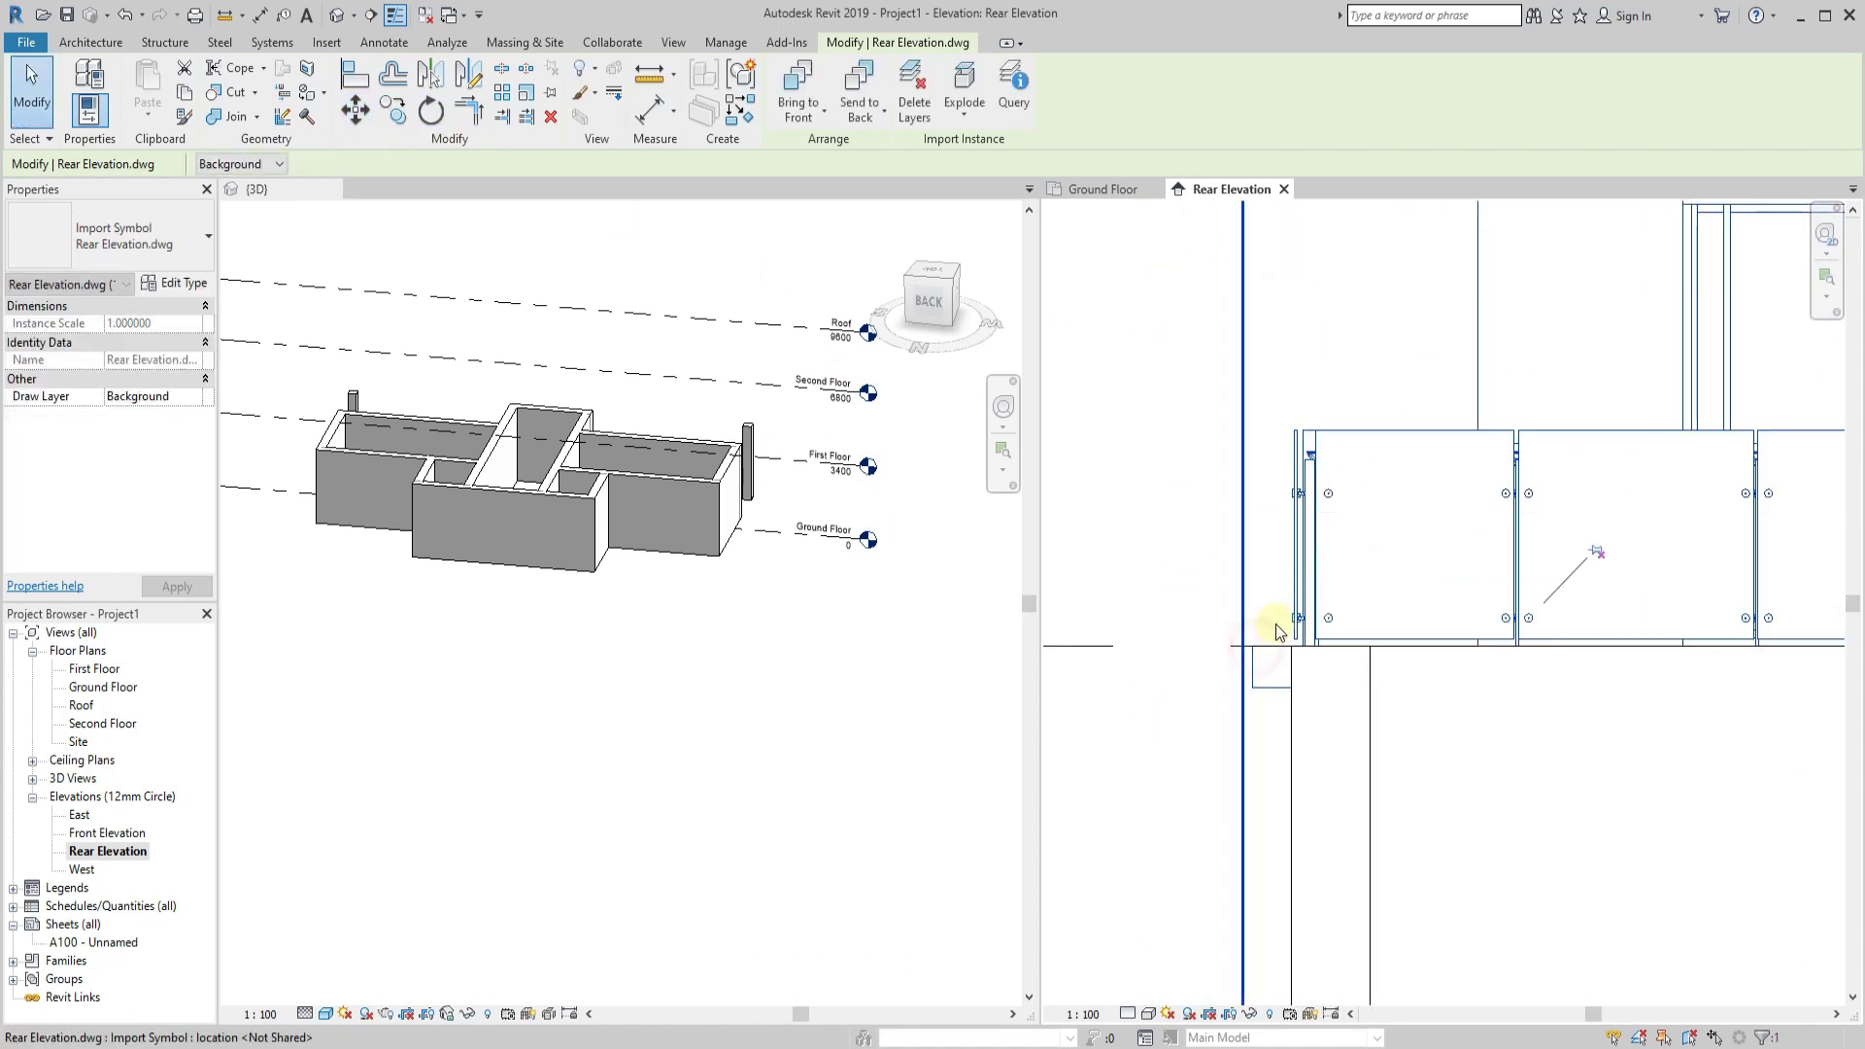
scroll(1279, 625, "down", 3)
scroll(1291, 603, "down", 1)
scroll(1389, 767, "down", 1)
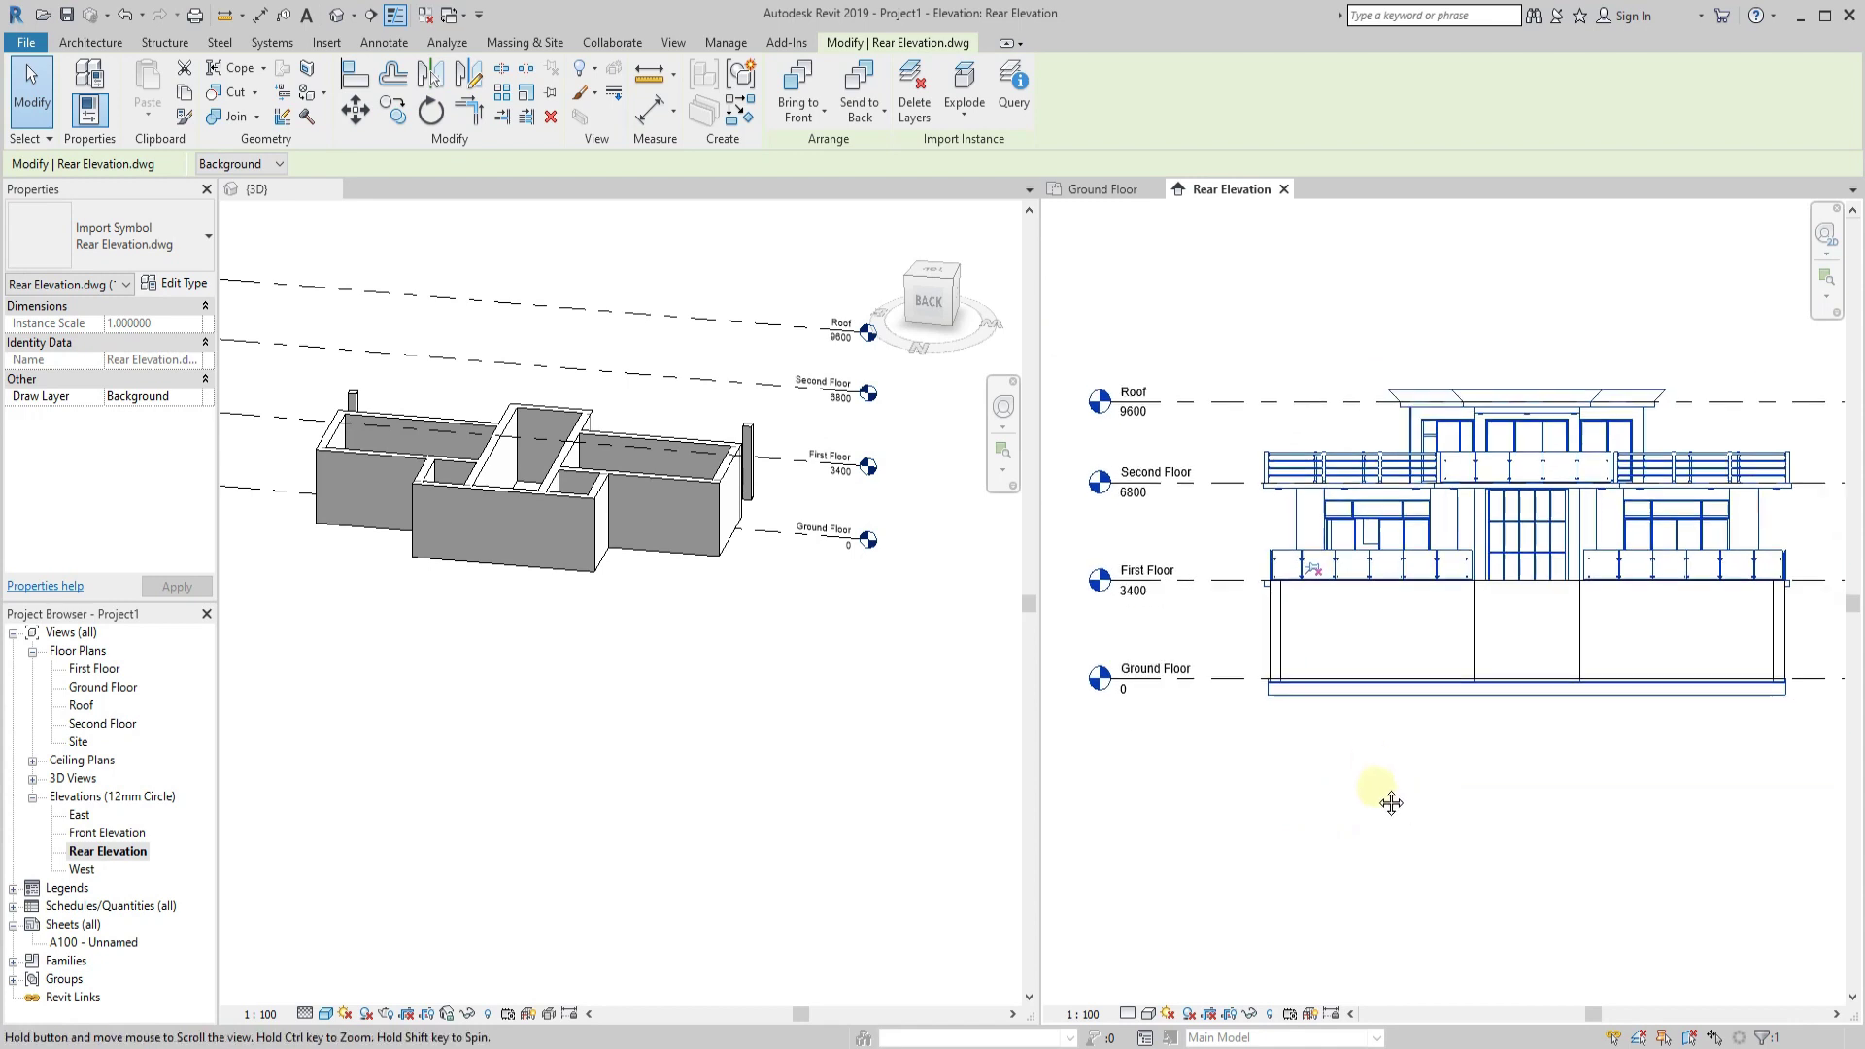
scroll(1117, 544, "down", 1)
left_click(1184, 528)
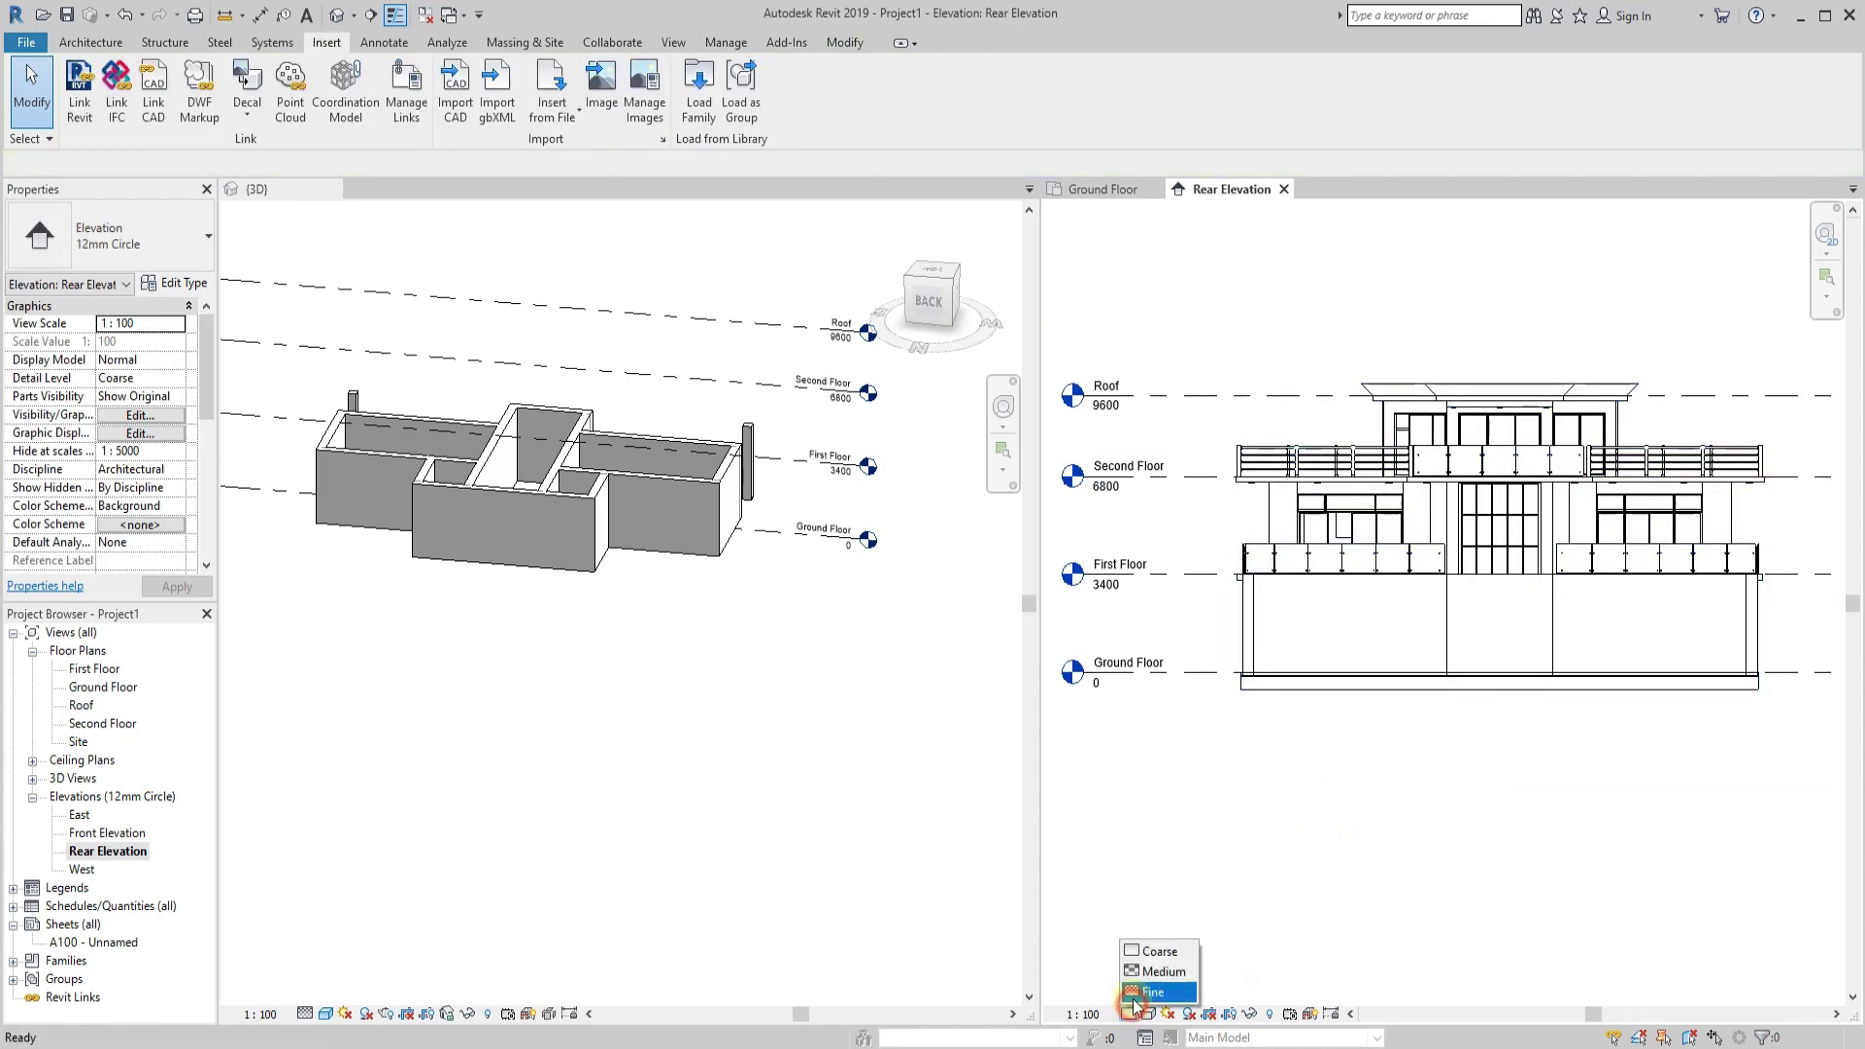
Set the Rear Elevation view to Fine detail and close its tab.
left_click(1133, 998)
left_click(1149, 1014)
left_click(1180, 905)
left_click(129, 22)
scroll(1487, 864, "down", 2)
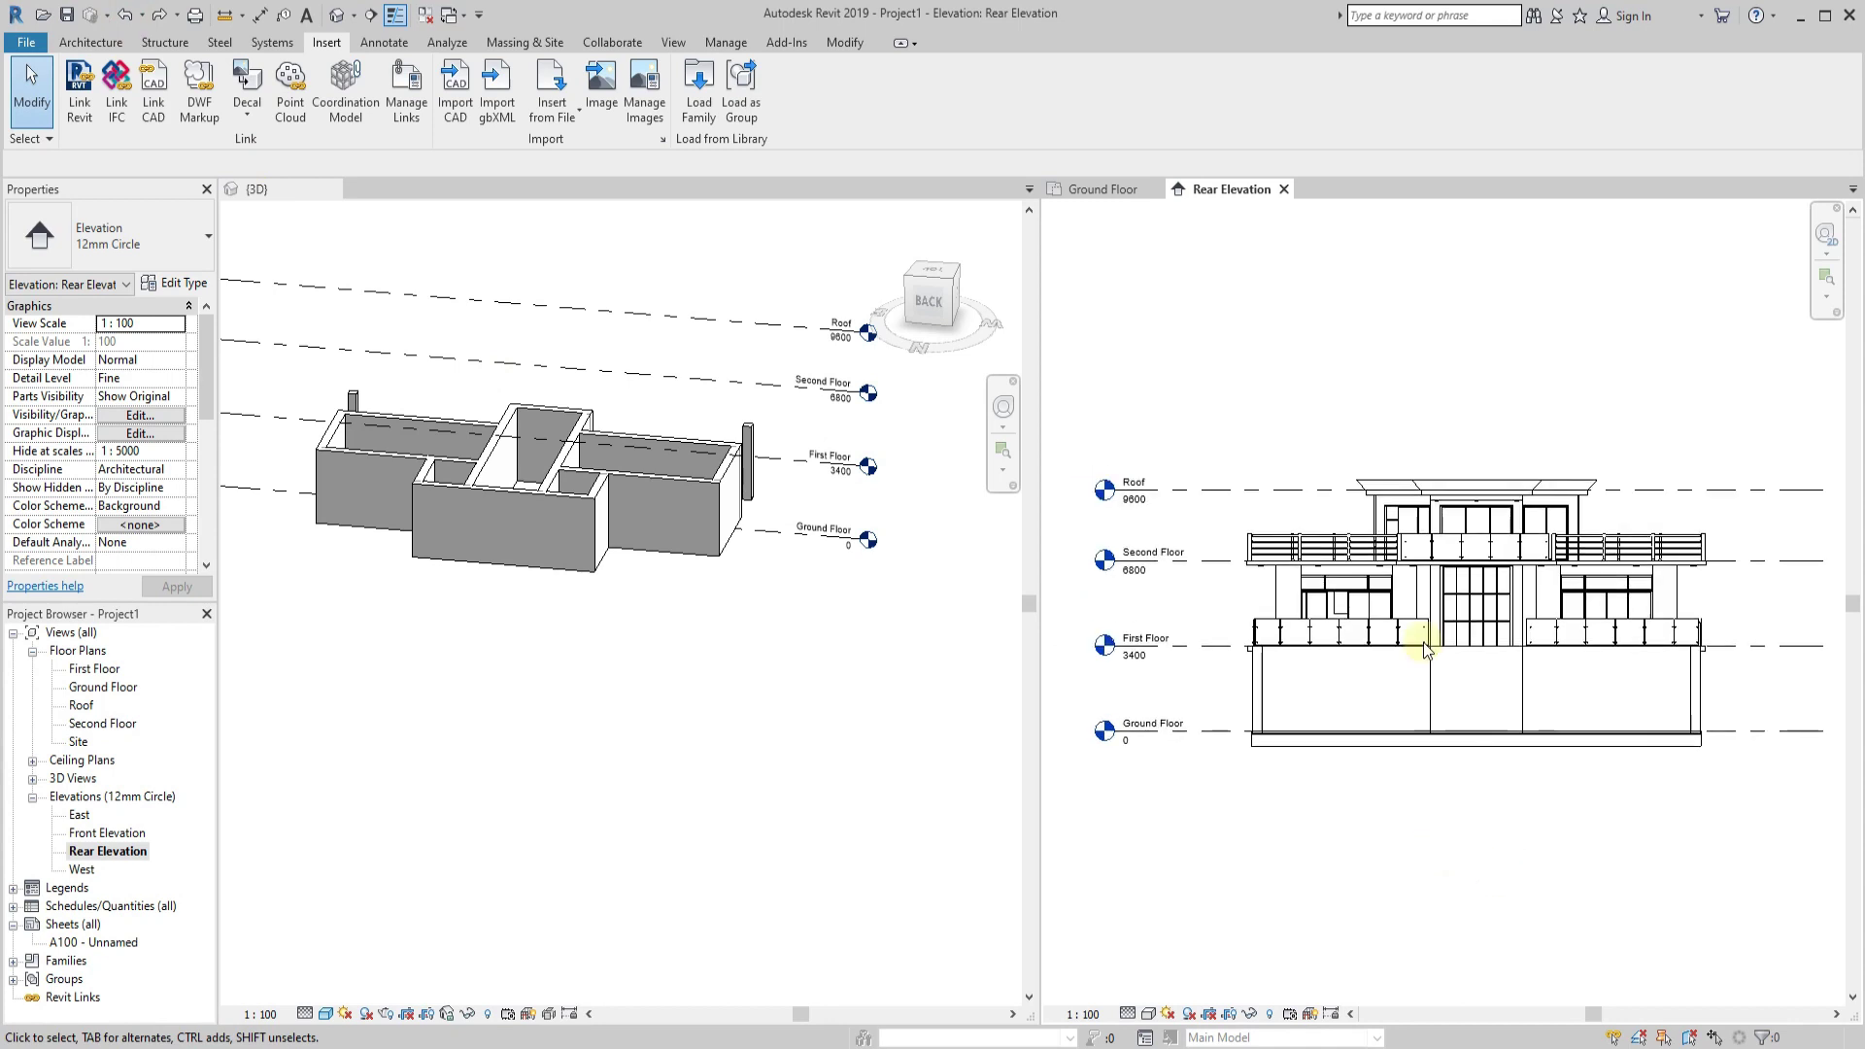
left_click(1285, 191)
scroll(1390, 670, "down", 2)
Open the East elevation from its plan marker and rename it Left Elevation.
scroll(1608, 457, "up", 3)
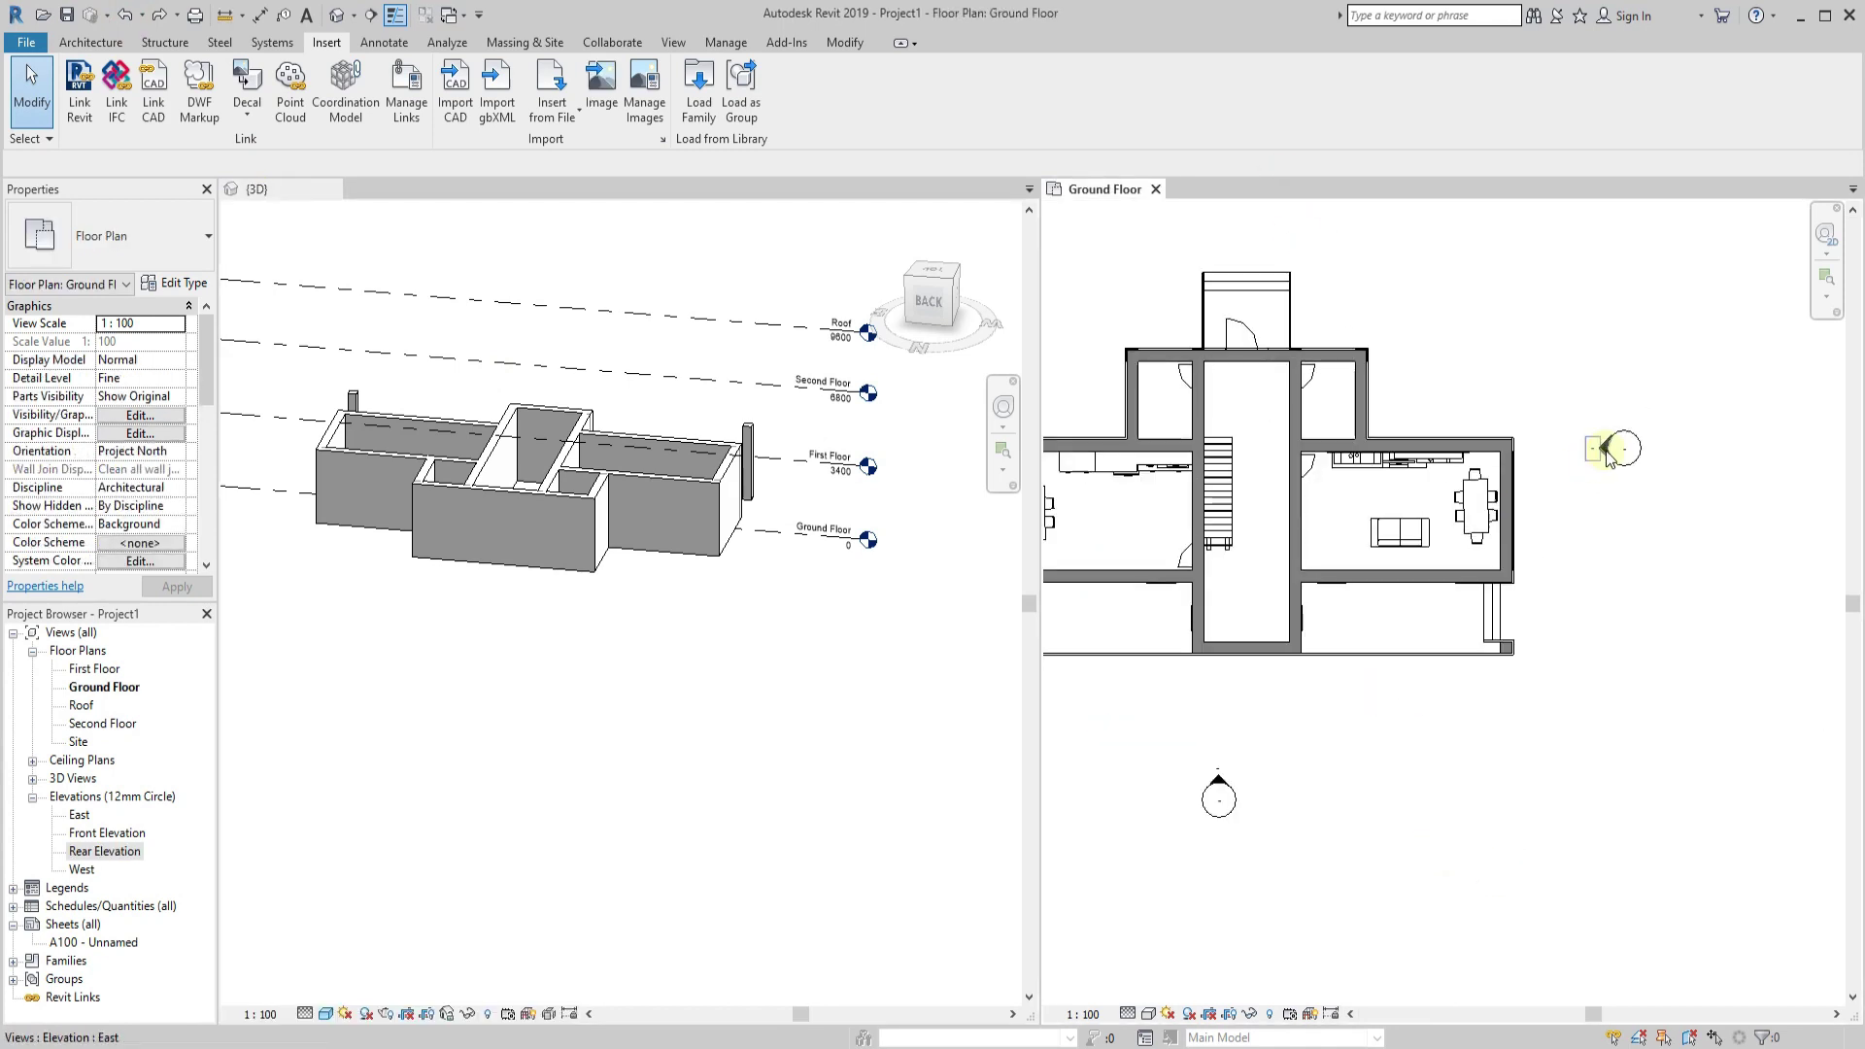
left_click(1608, 454)
right_click(1608, 453)
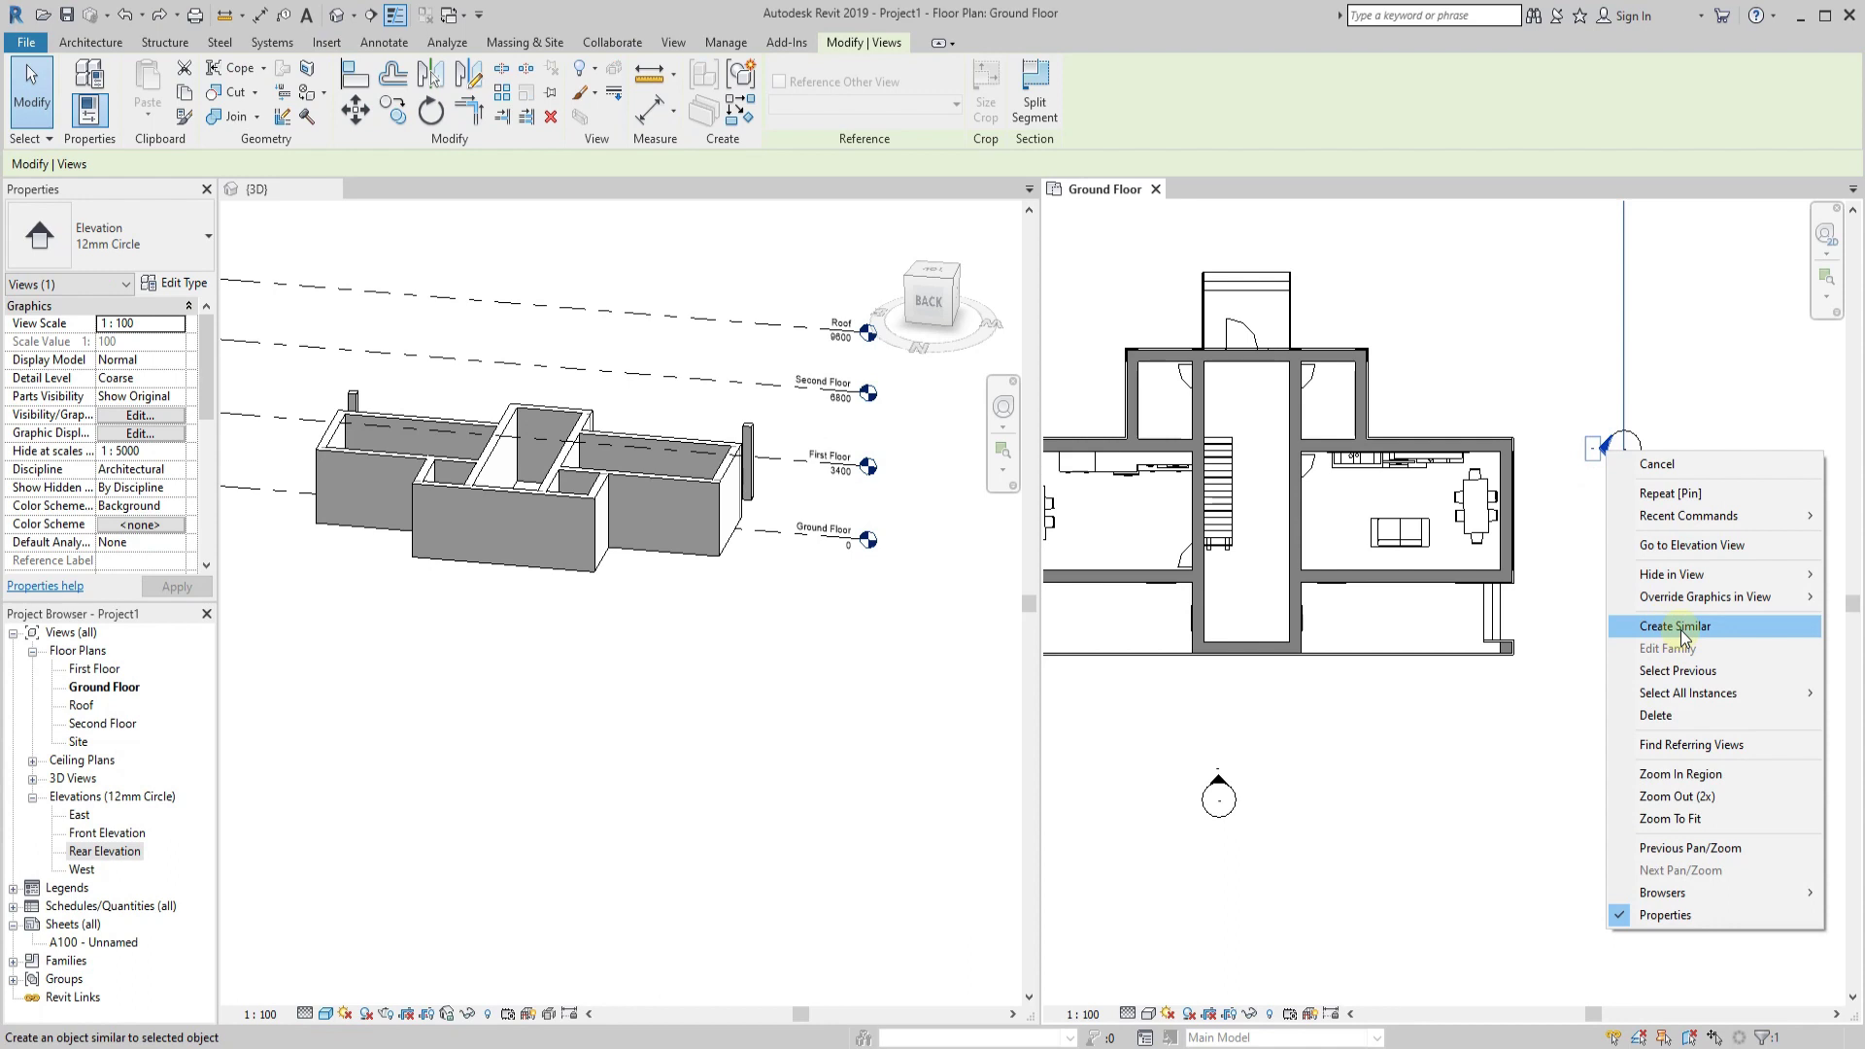
left_click(1681, 627)
double_click(80, 815)
right_click(80, 815)
left_click(156, 657)
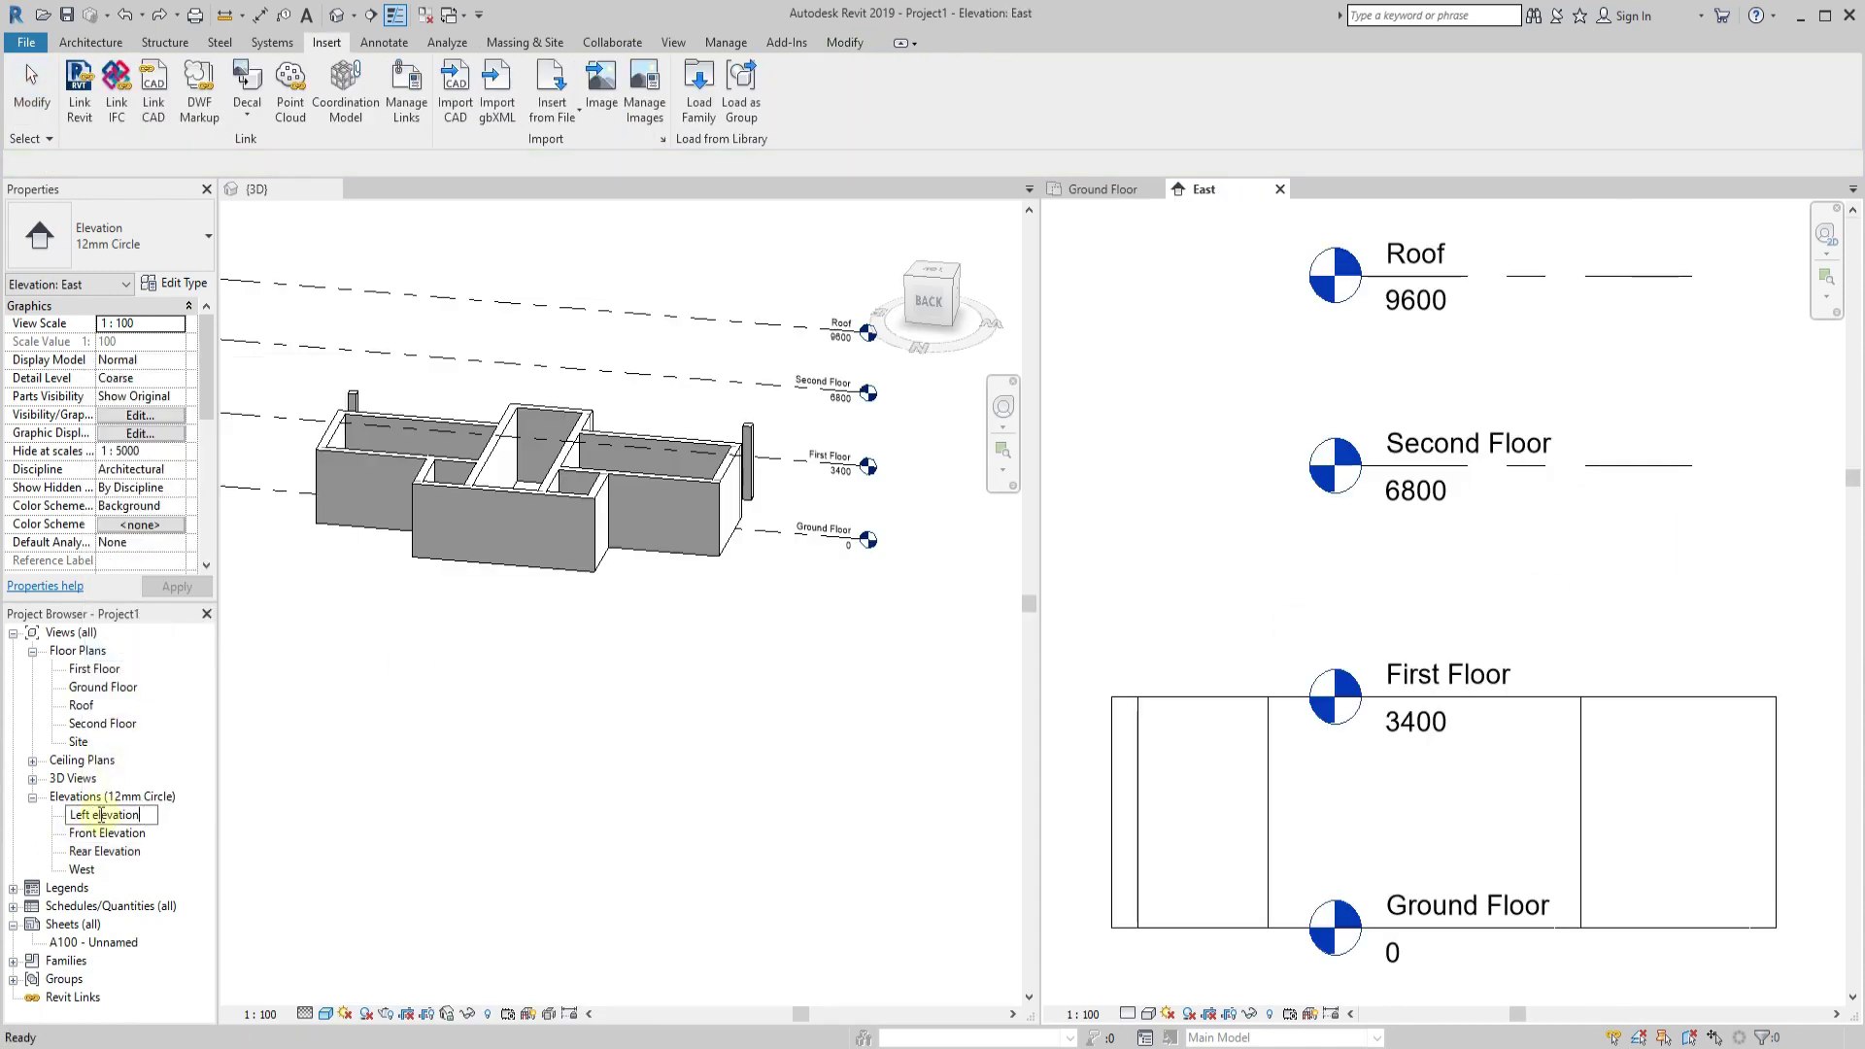
key("Return")
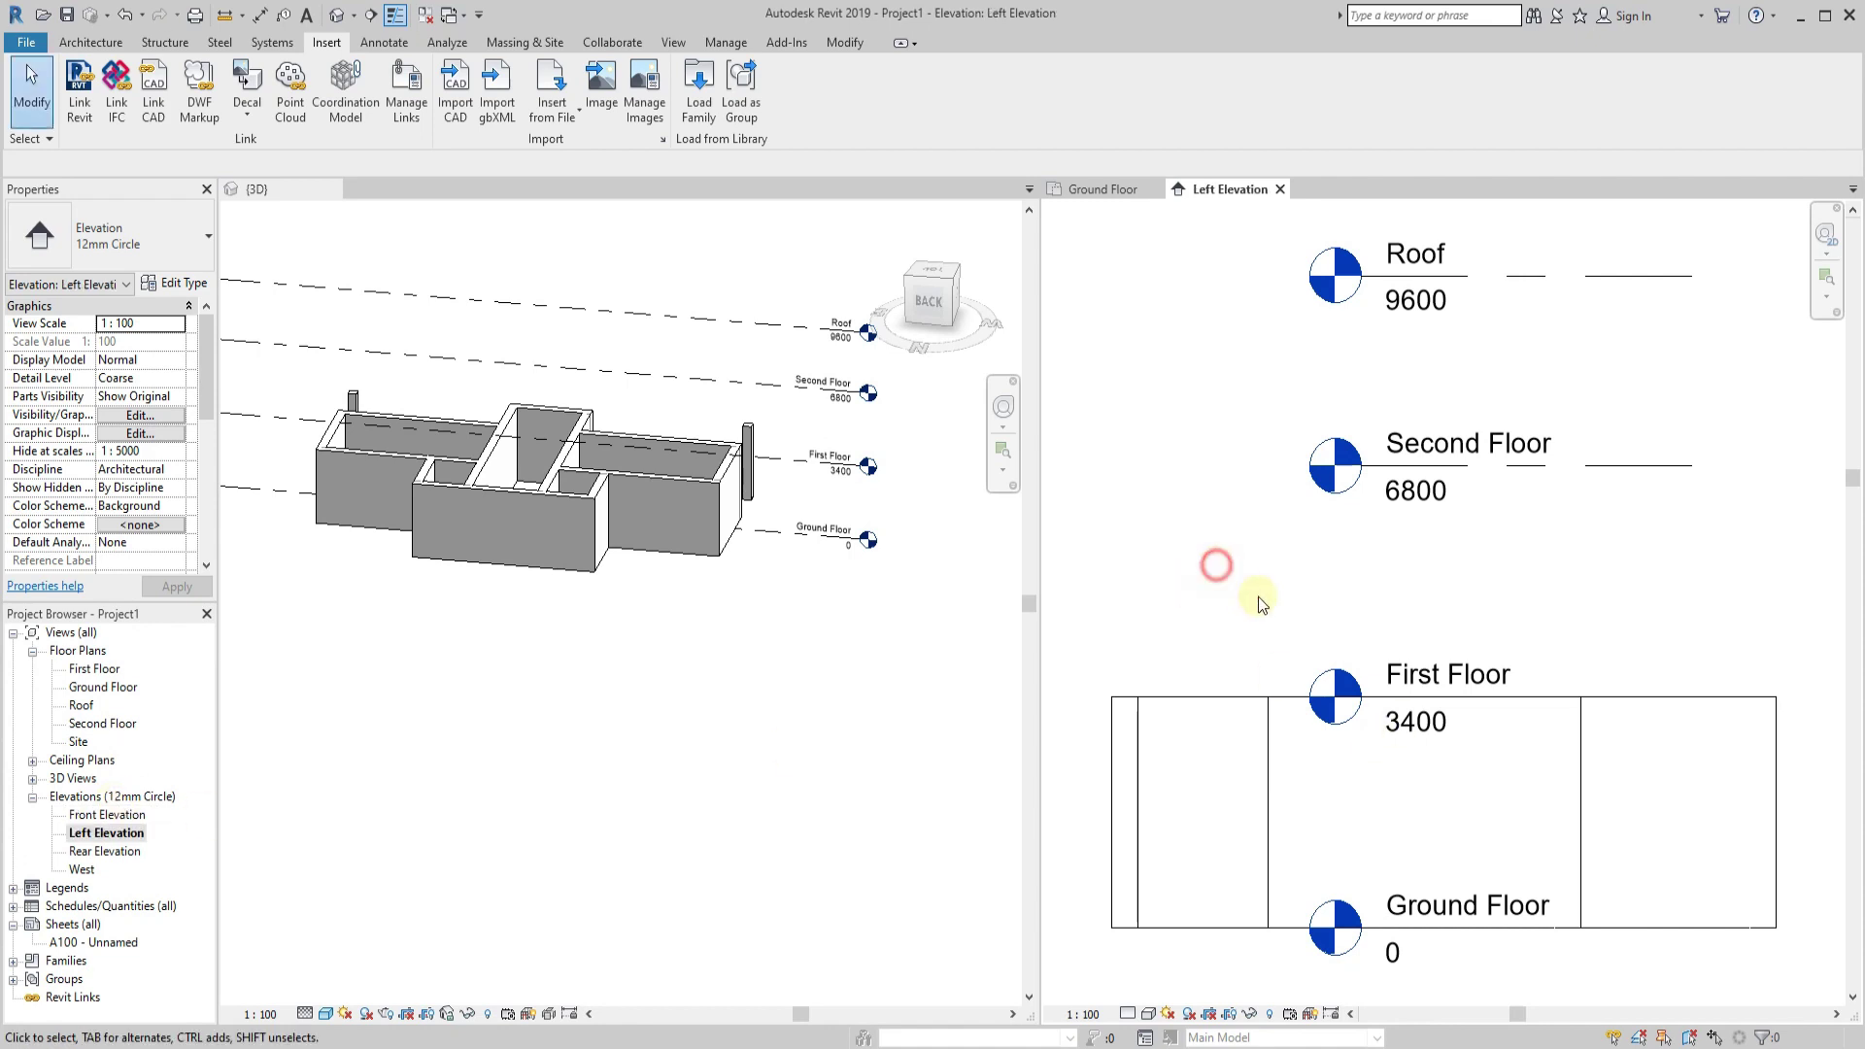
Drag the Second Floor level's ends to the left.
scroll(1253, 568, "down", 3)
left_click(1214, 534)
left_click_drag(1186, 535, 1091, 540)
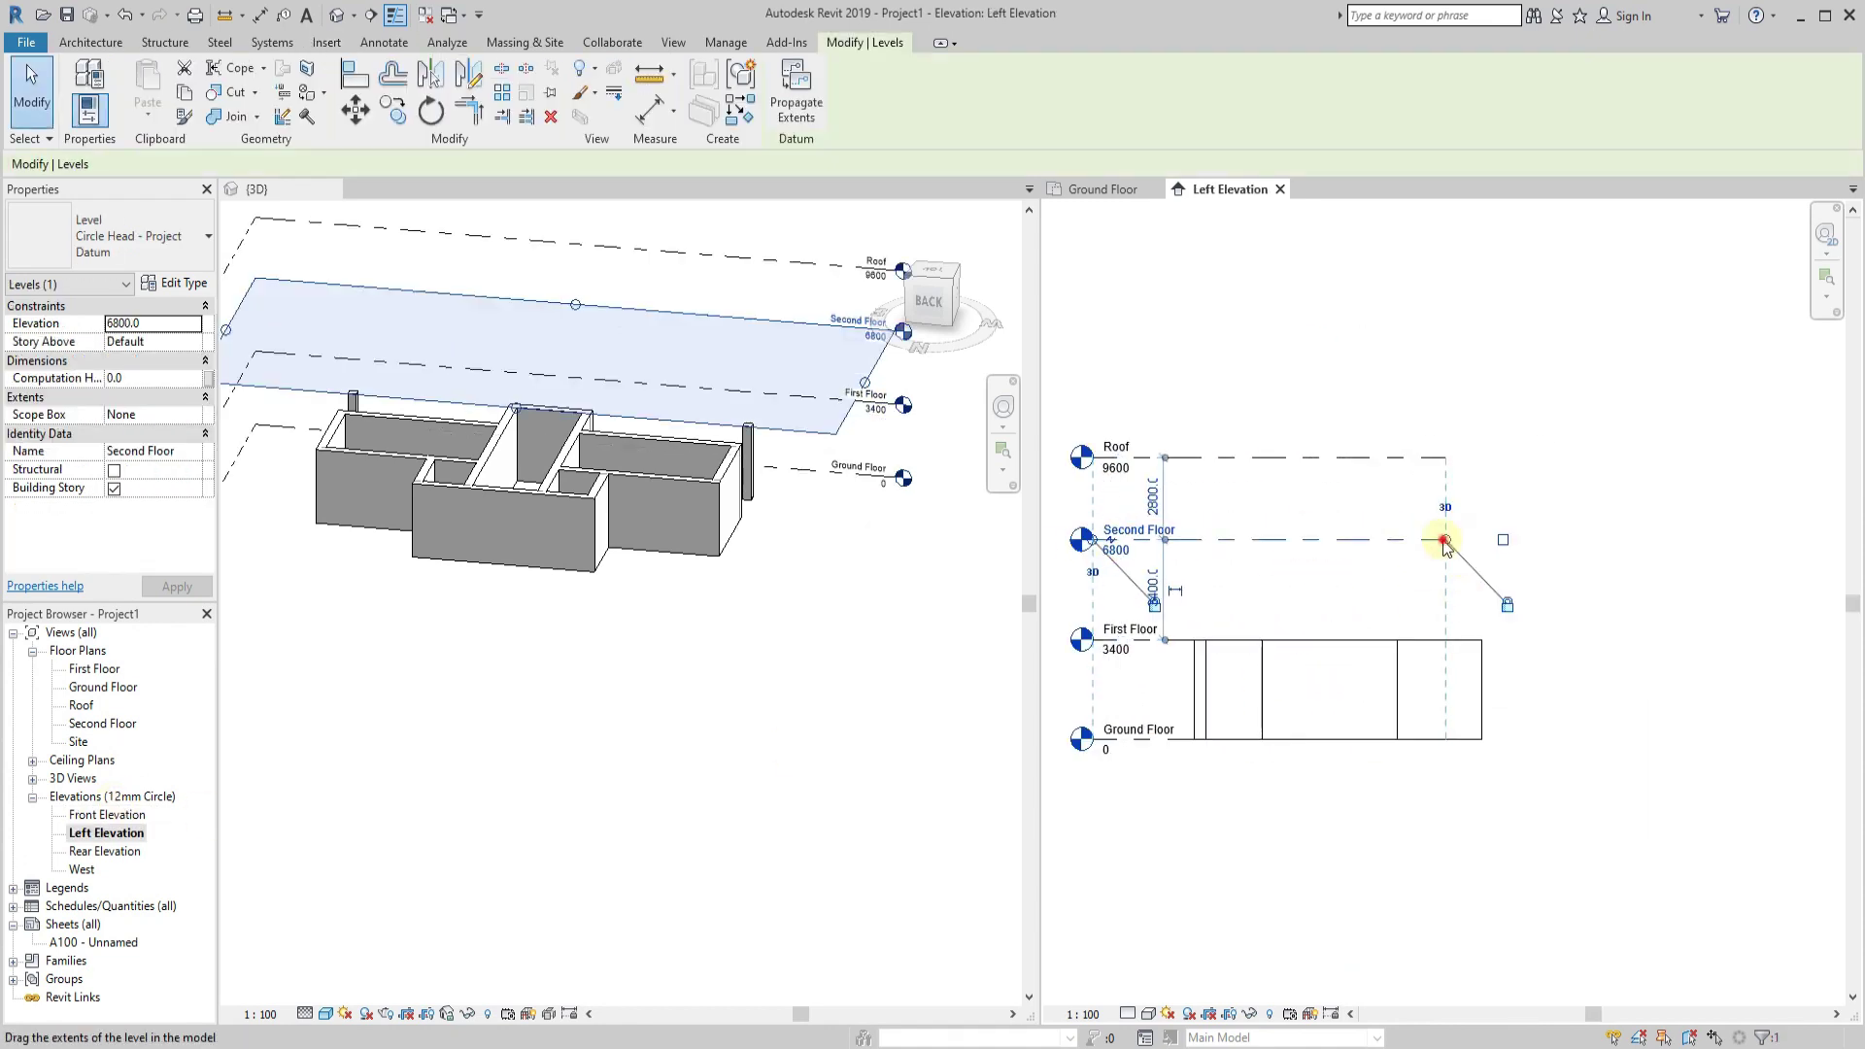
left_click(1438, 750)
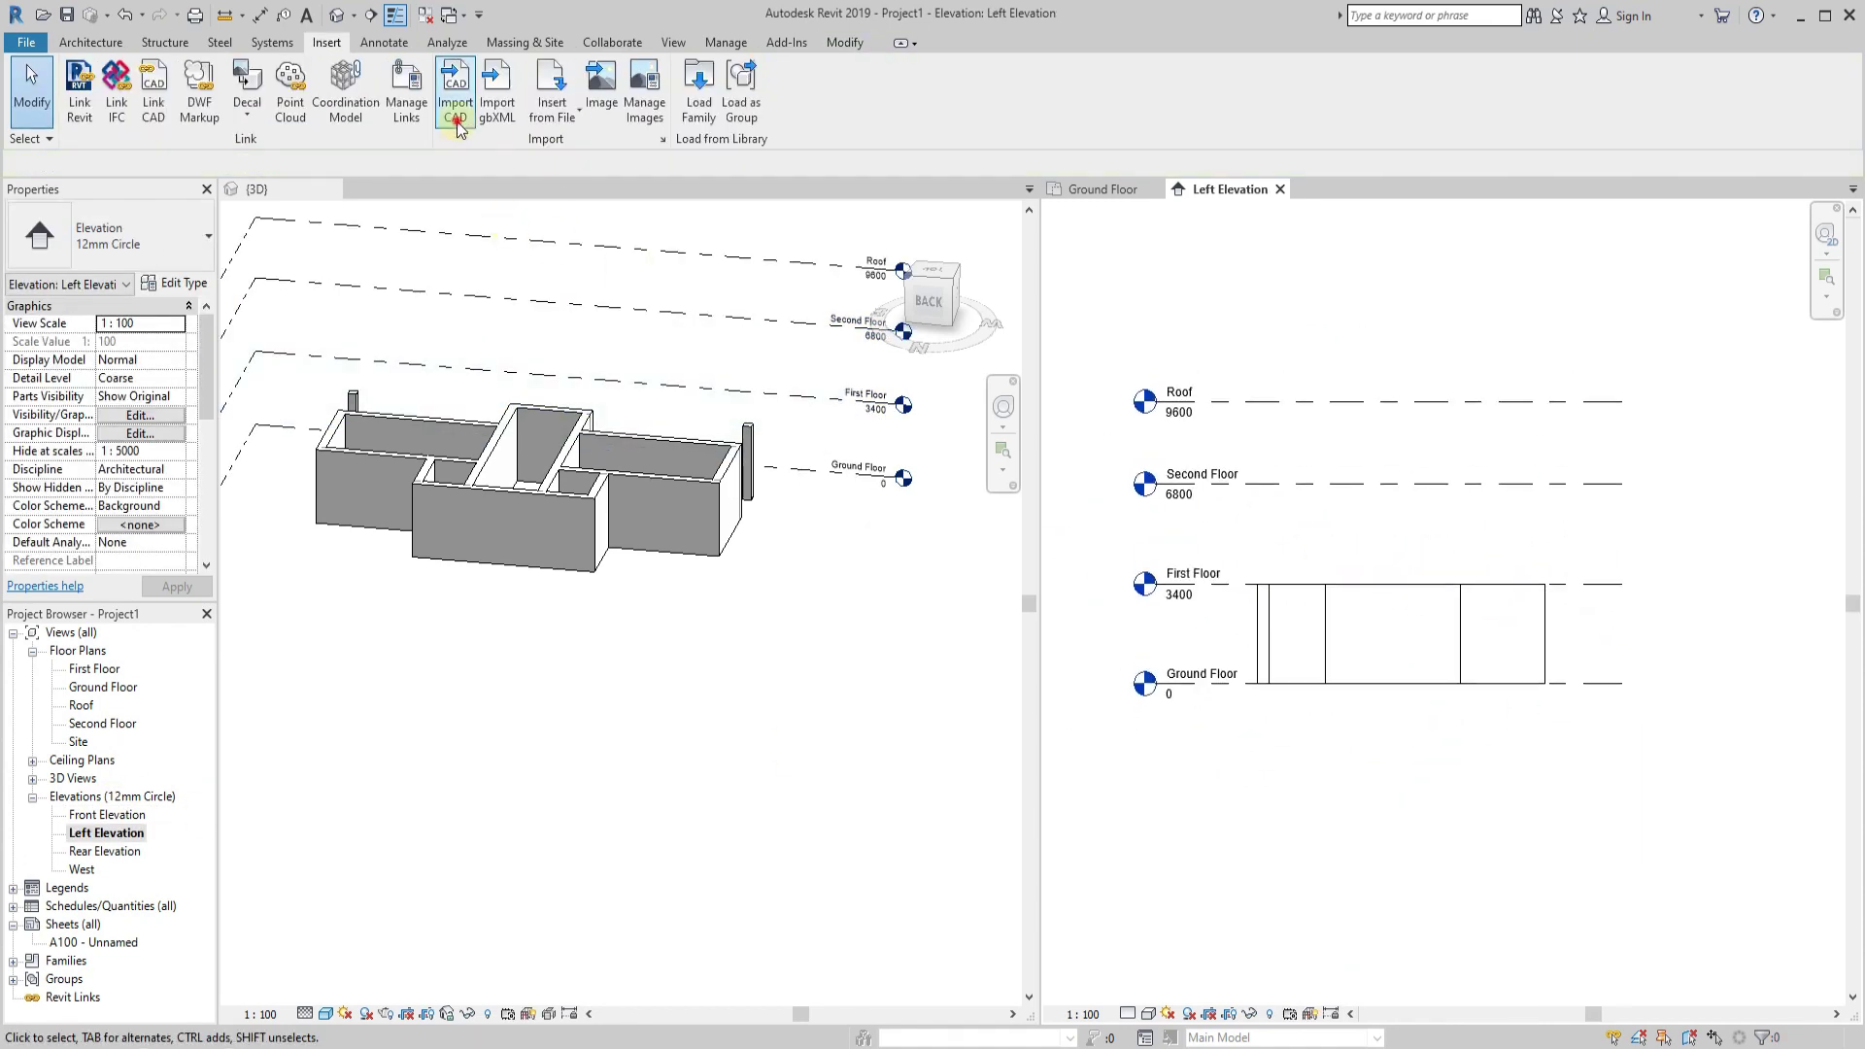
Import Left Elevation.dwg into the view and drag it upward.
left_click(456, 128)
left_click(745, 466)
left_click(741, 428)
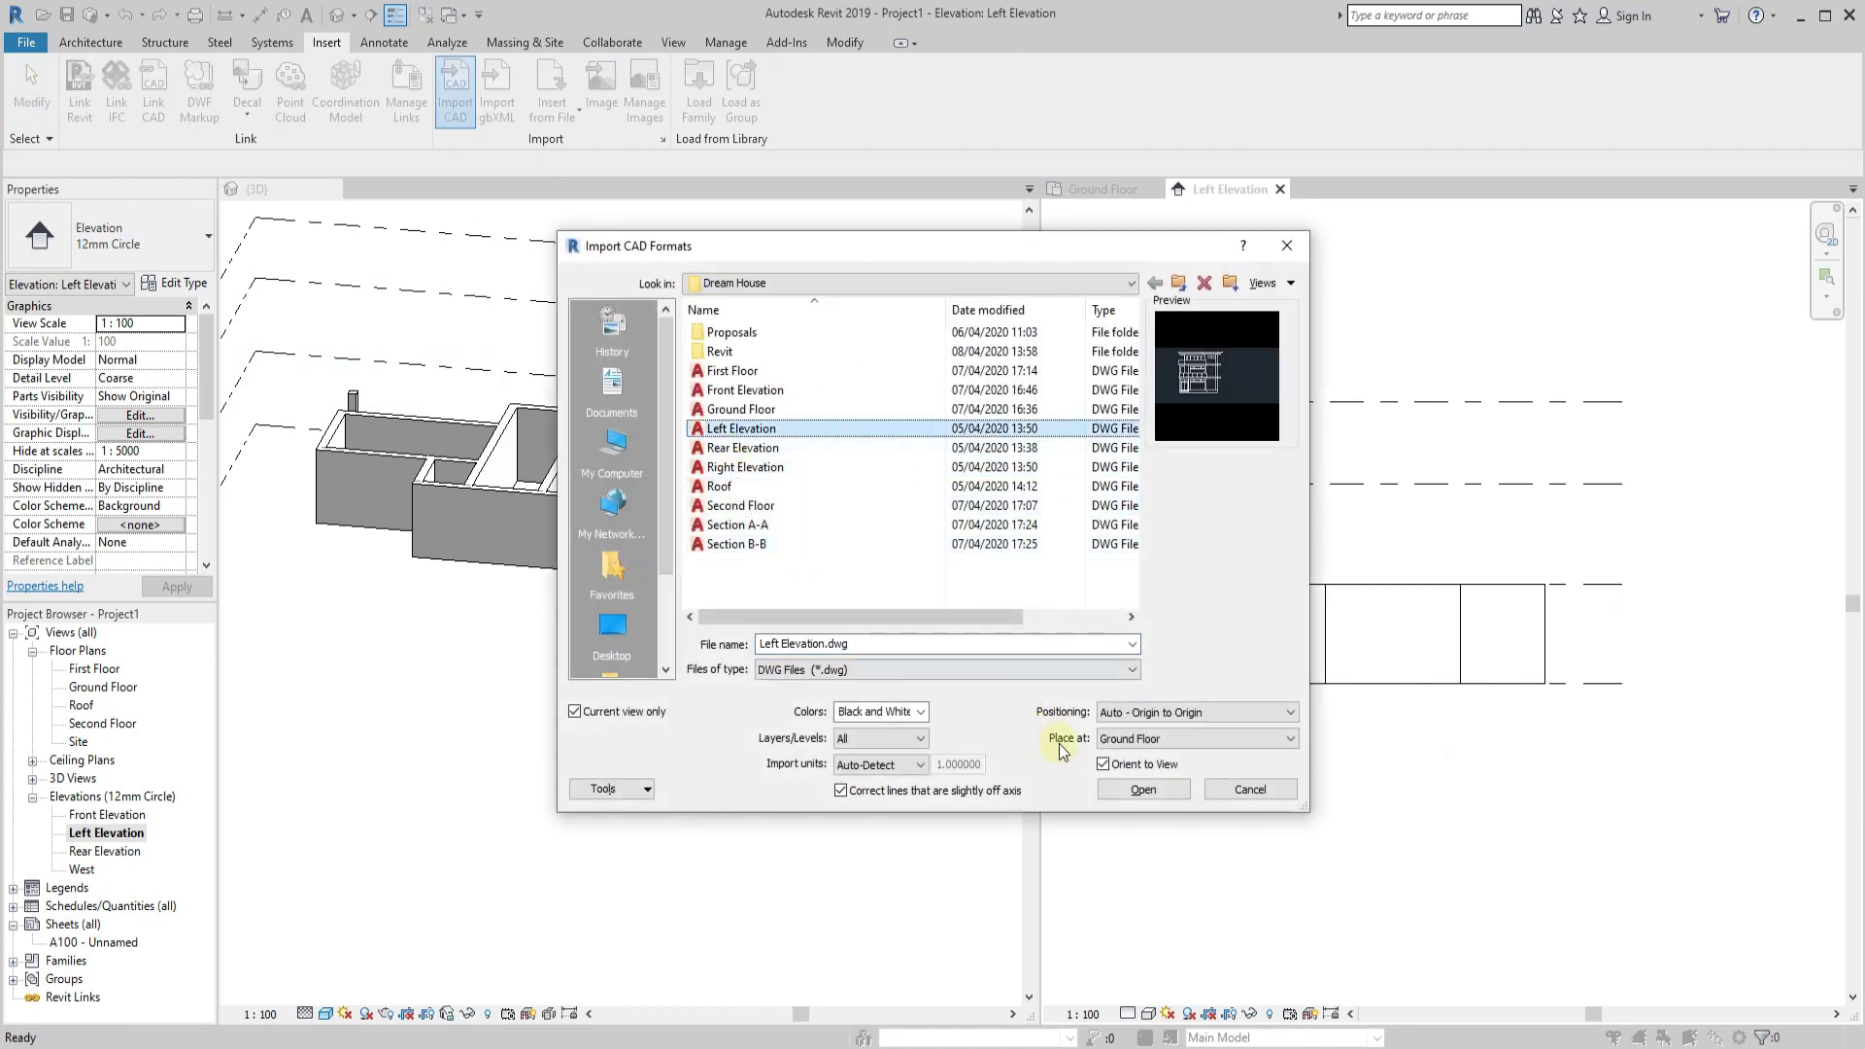
left_click(1143, 788)
left_click_drag(1418, 626, 1432, 346)
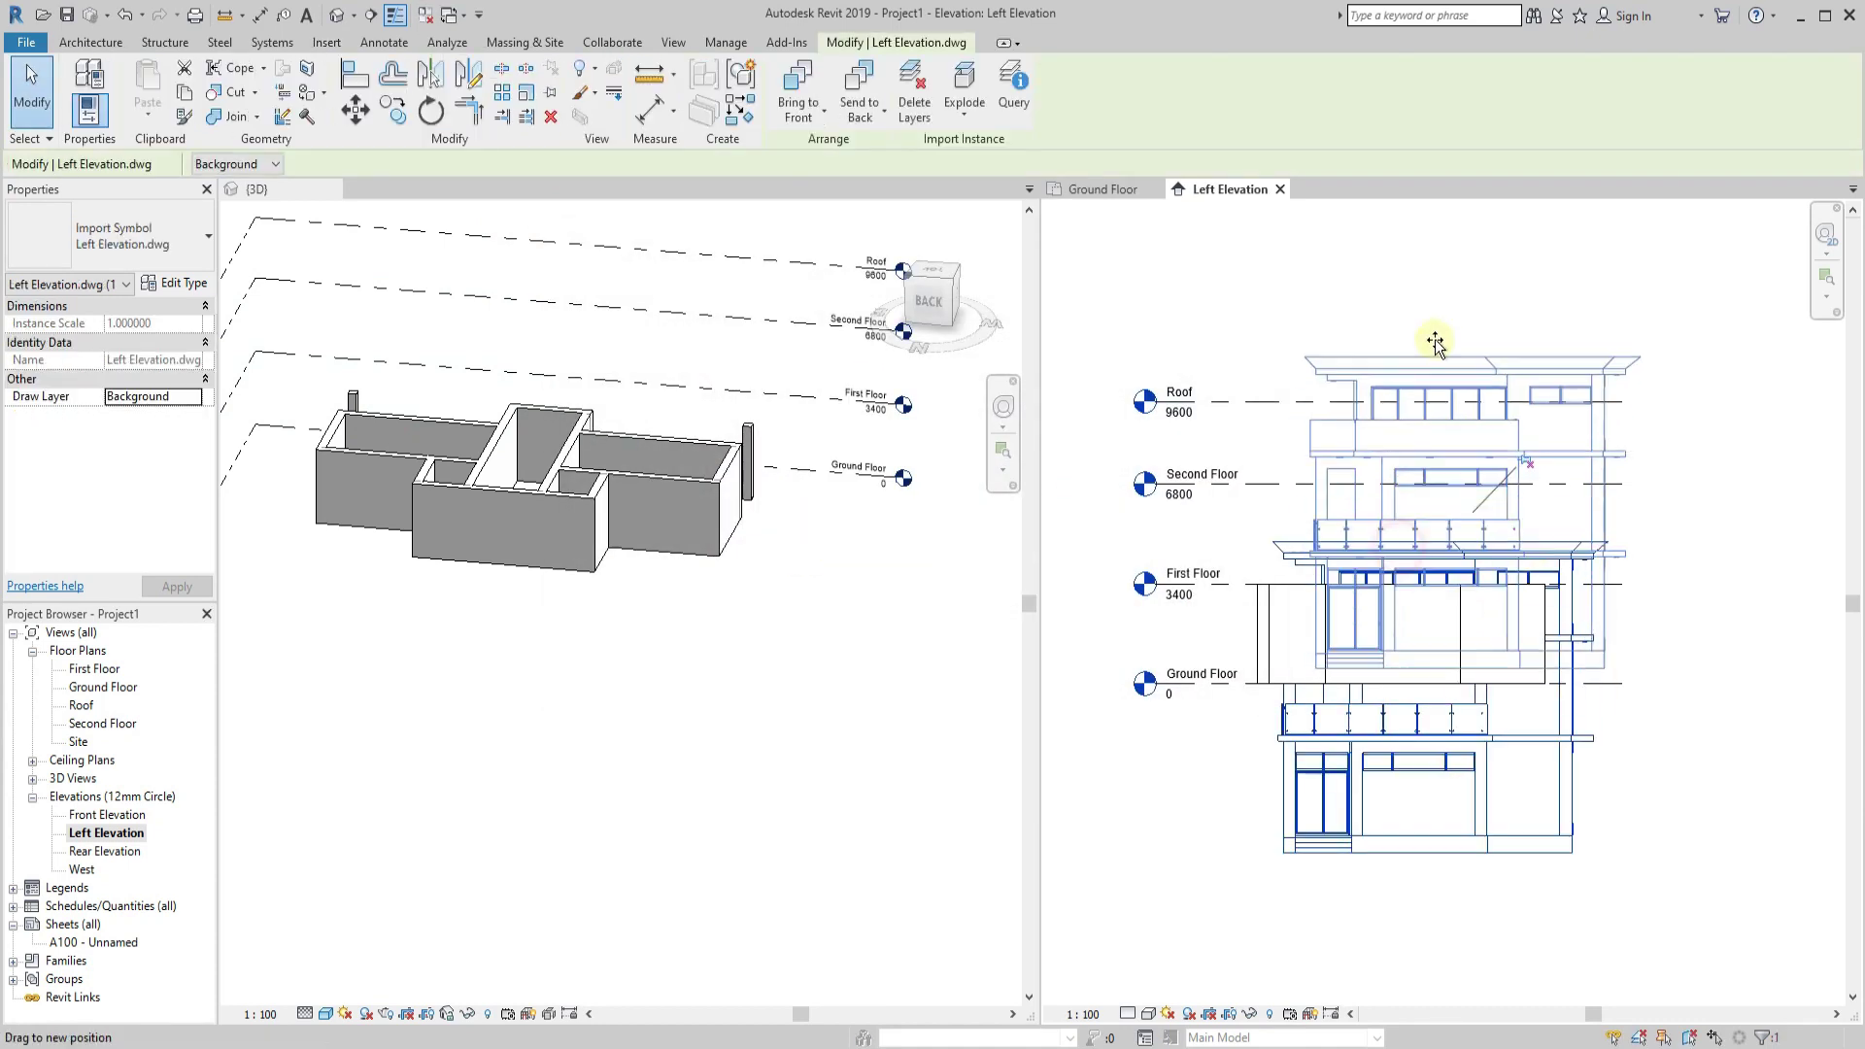
Use two MV moves to bring the Left Elevation drawing onto the level lines.
scroll(1399, 389, "up", 2)
key("m")
key("v")
scroll(1215, 869, "up", 2)
left_click(1254, 454)
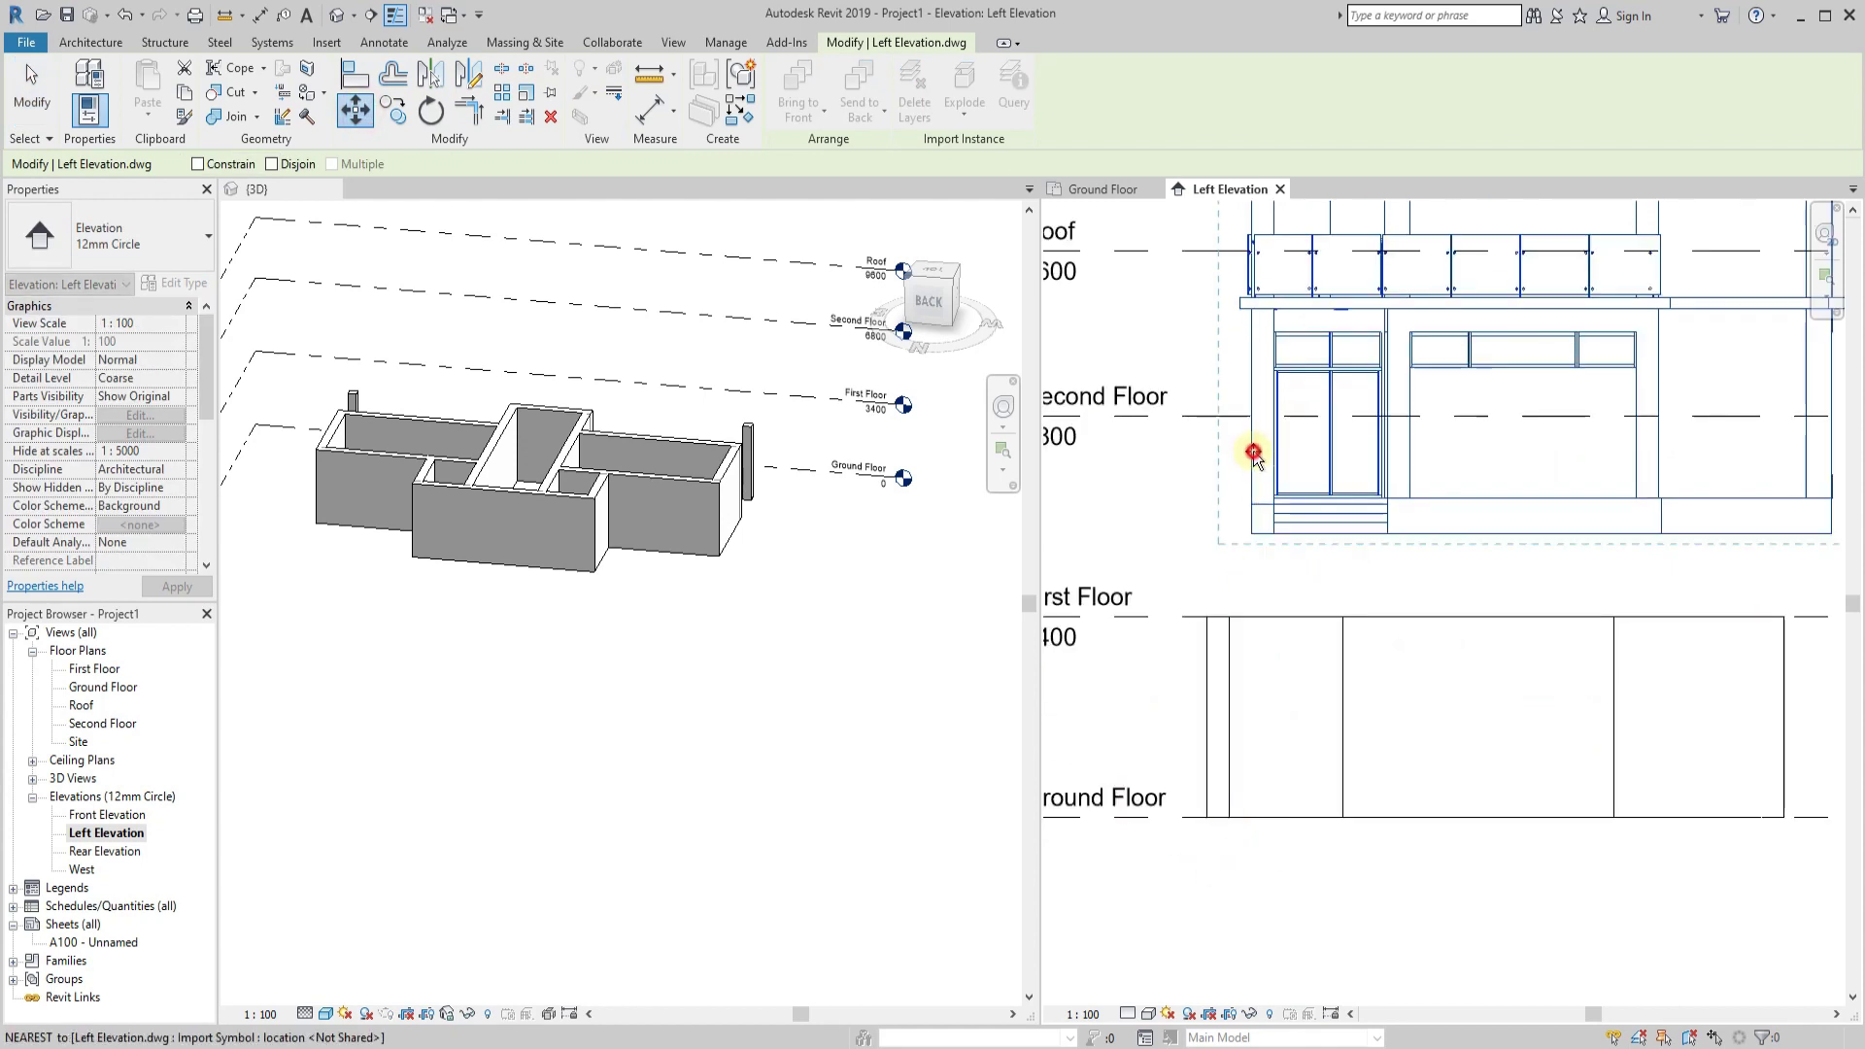
left_click(1208, 696)
key("m")
key("v")
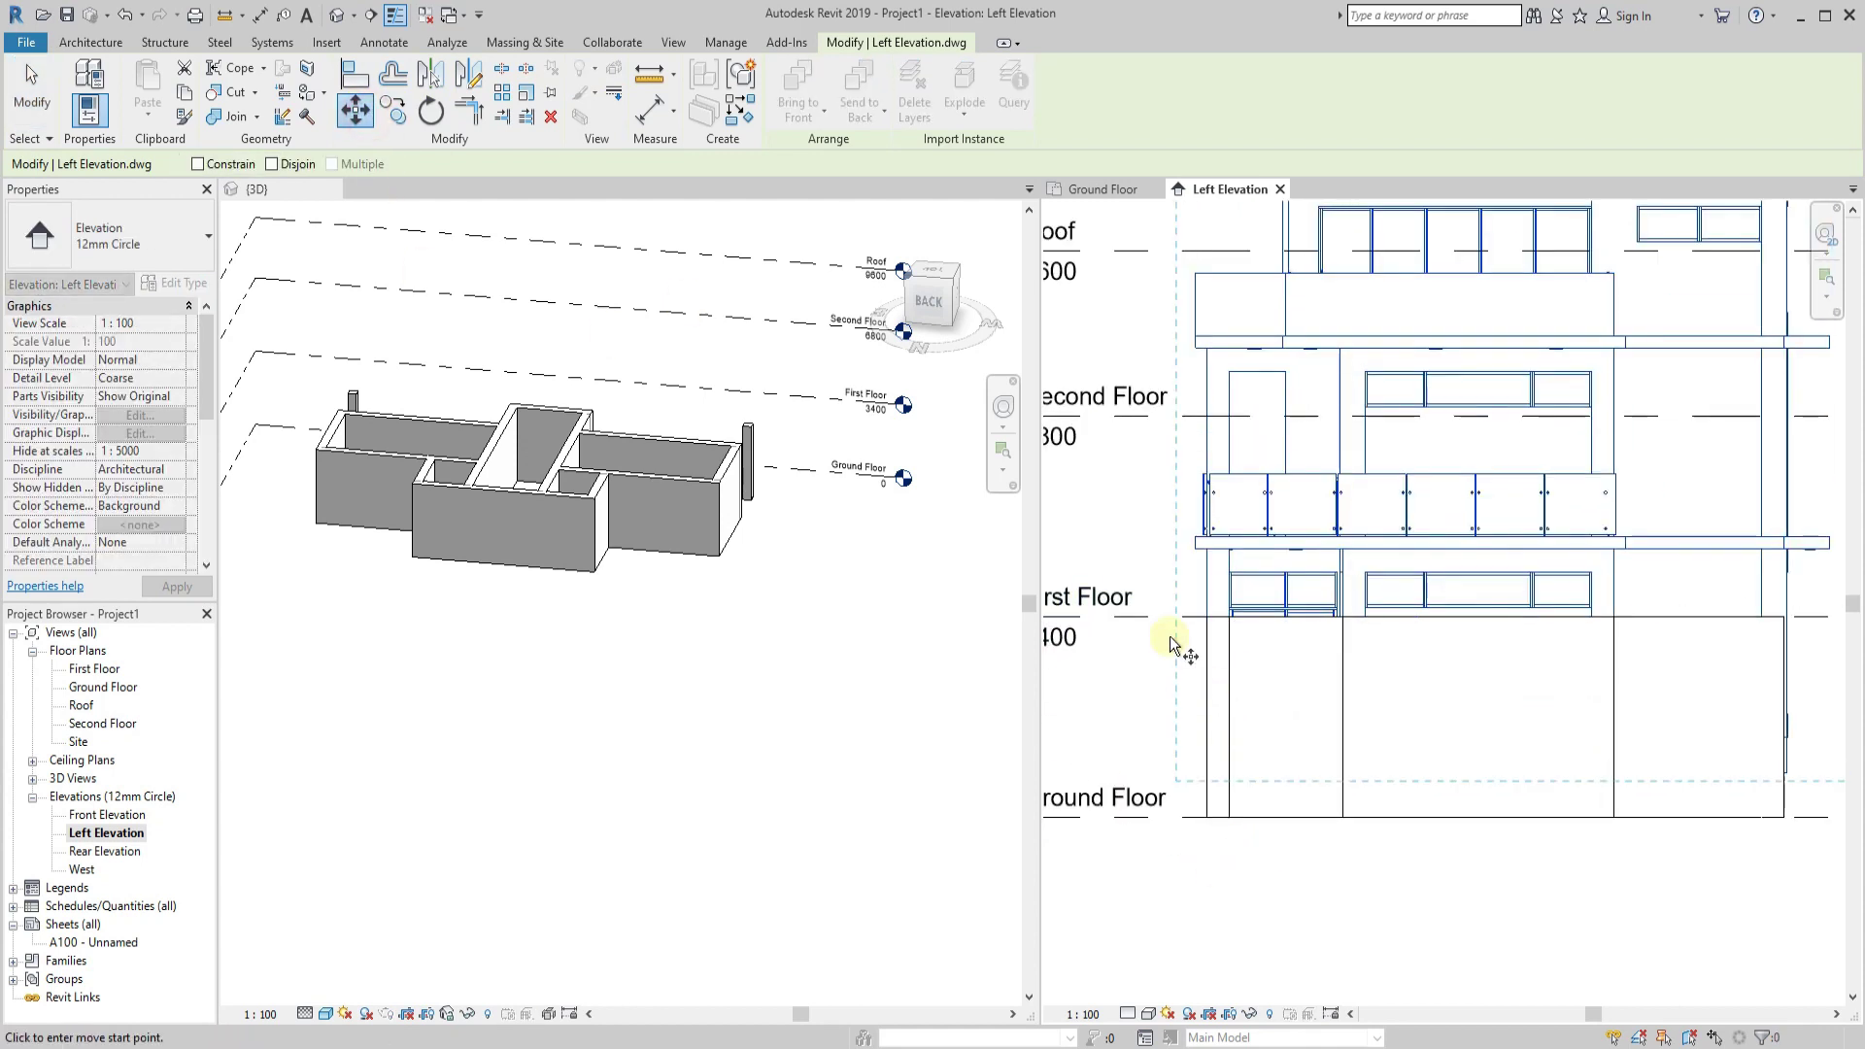
scroll(1170, 638, "up", 2)
left_click(1230, 446)
left_click(1228, 603)
Set the view's detail level to Fine, deselect the drawing, and close Left Elevation.
scroll(1254, 524, "down", 5)
scroll(1612, 621, "up", 3)
scroll(1441, 478, "up", 2)
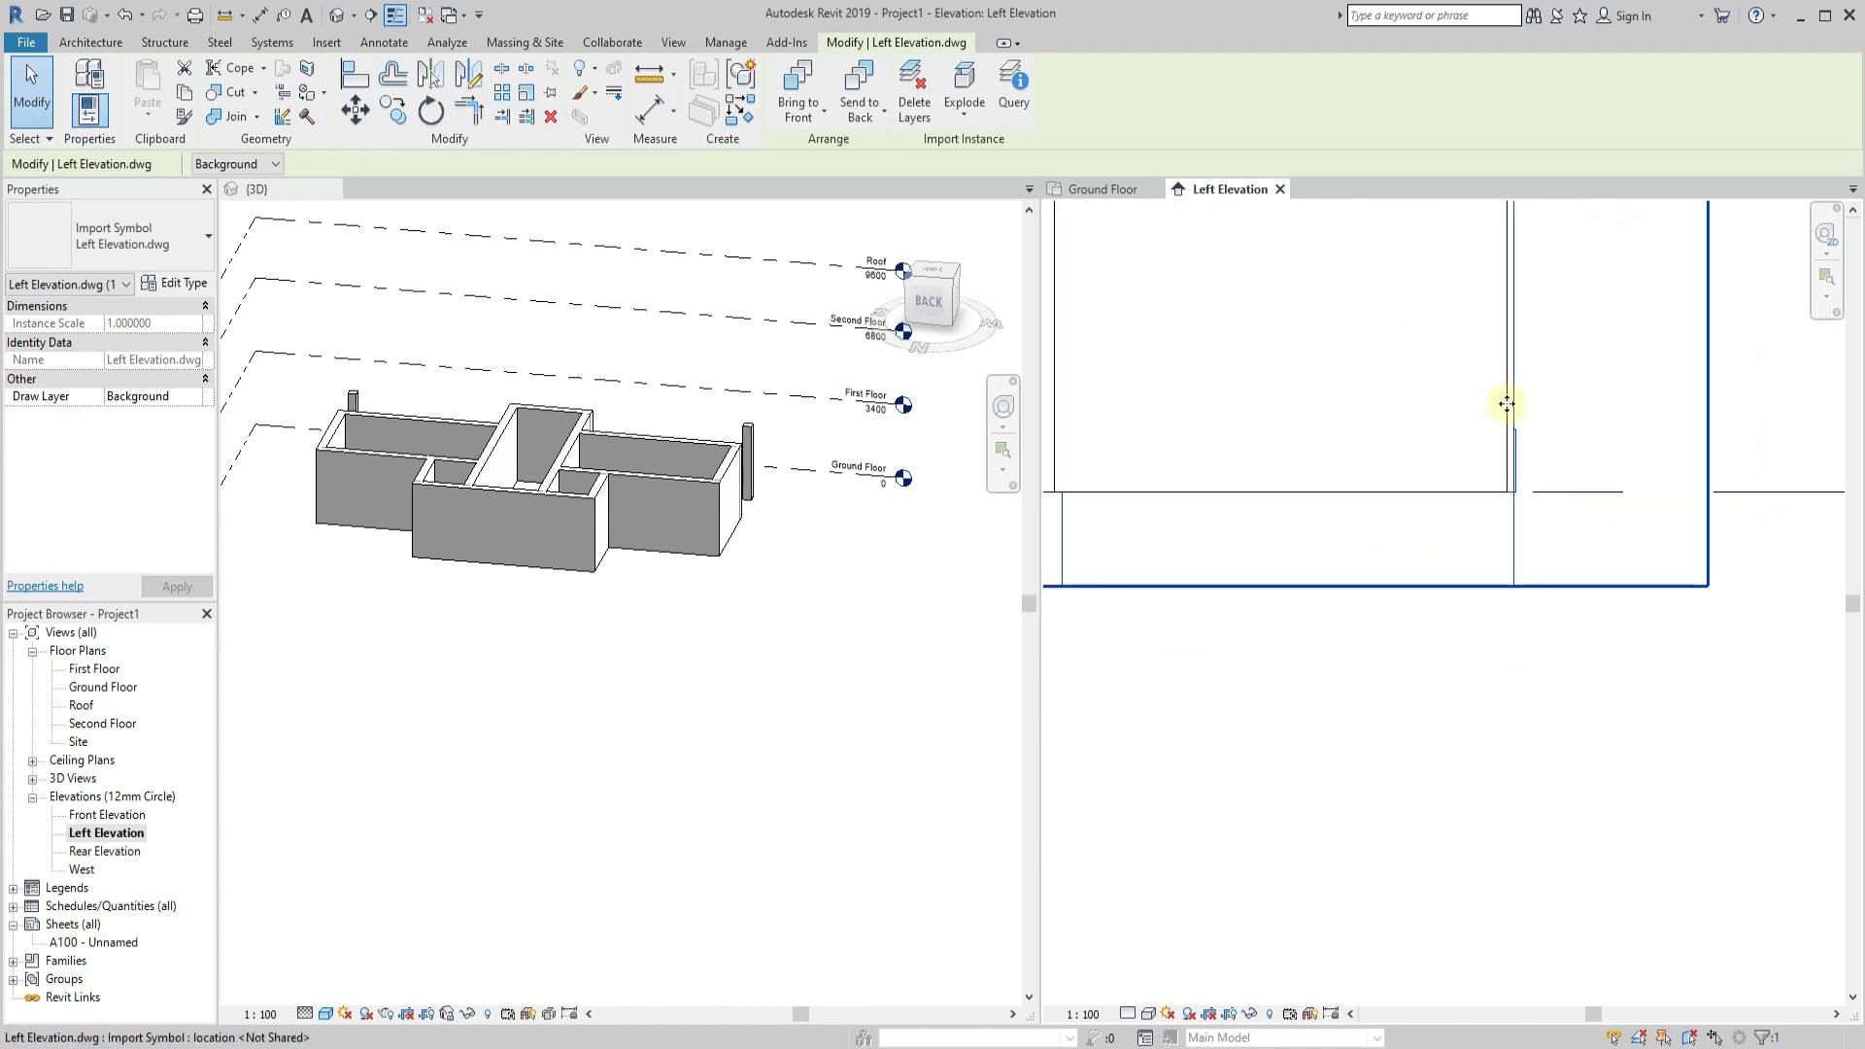
scroll(1441, 661, "down", 4)
left_click(1153, 992)
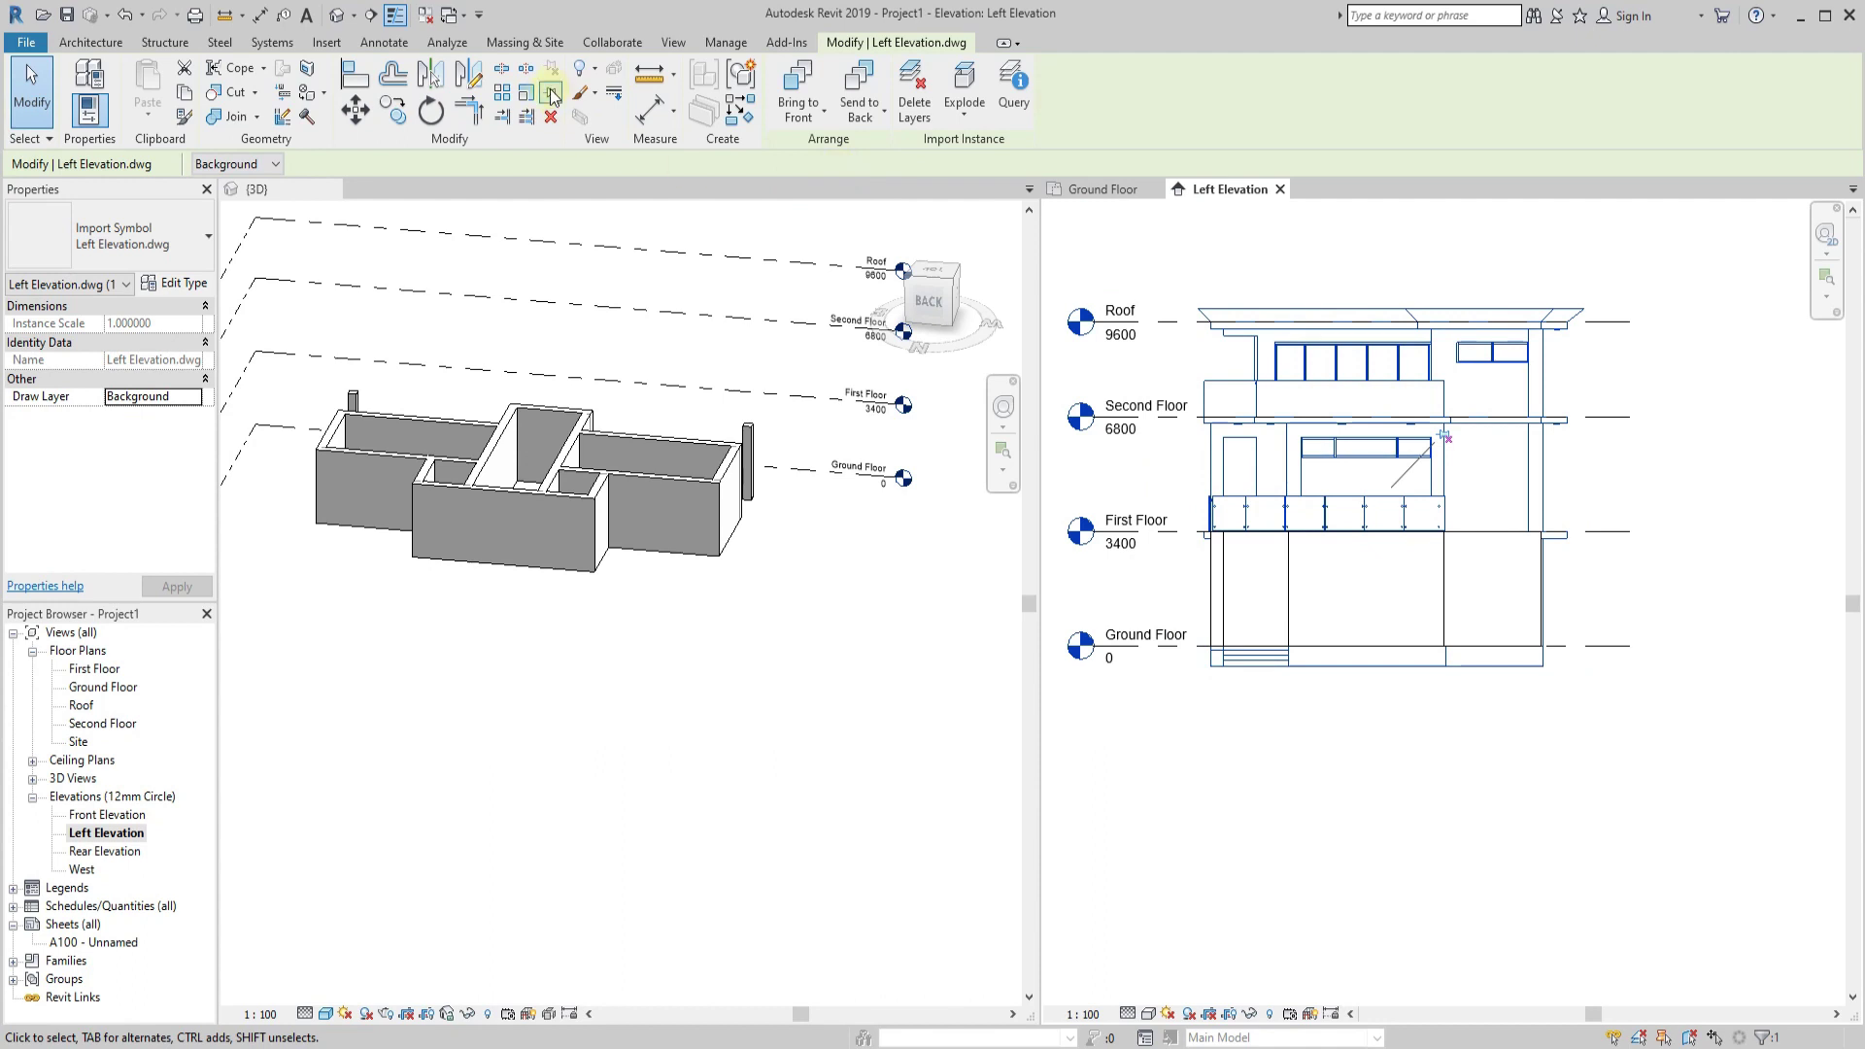
left_click(1522, 783)
scroll(1316, 741, "down", 1)
scroll(1332, 819, "up", 1)
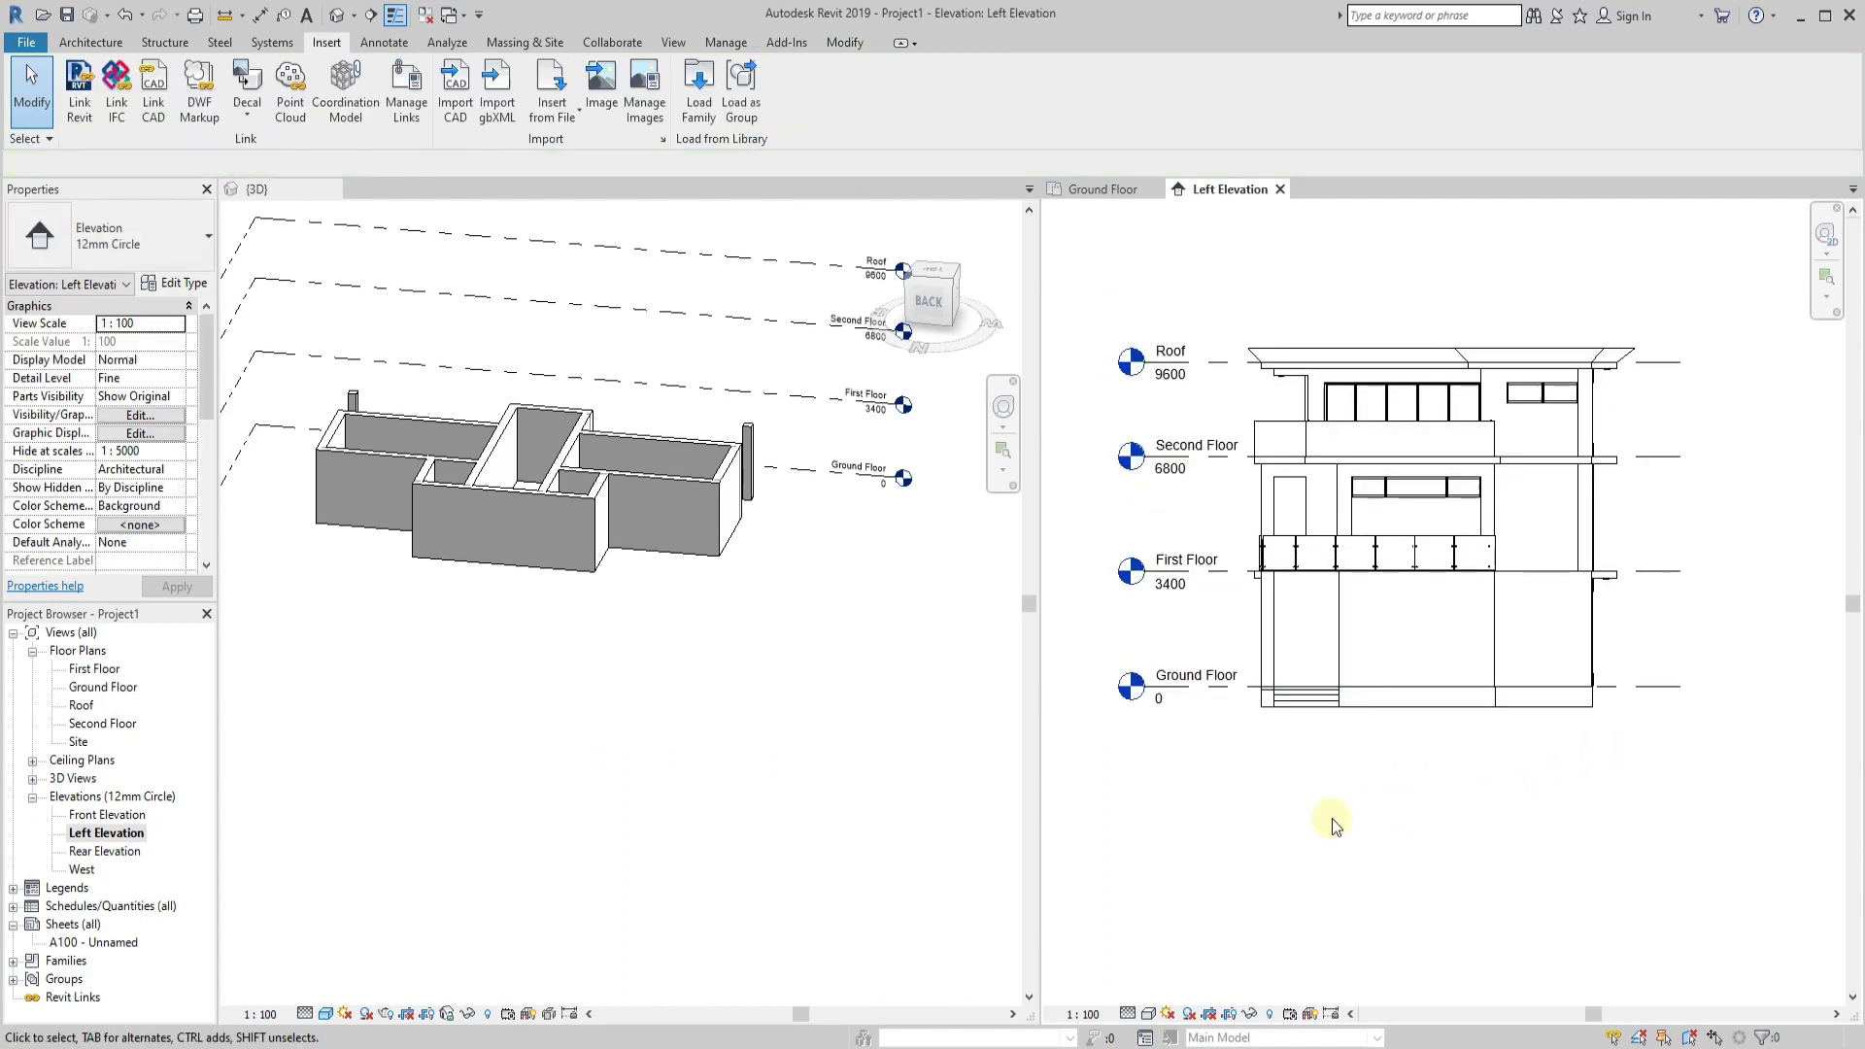
left_click(1281, 190)
scroll(1431, 476, "down", 3)
Open the West elevation from its plan marker and rename it Right Elevation.
left_click(1146, 506)
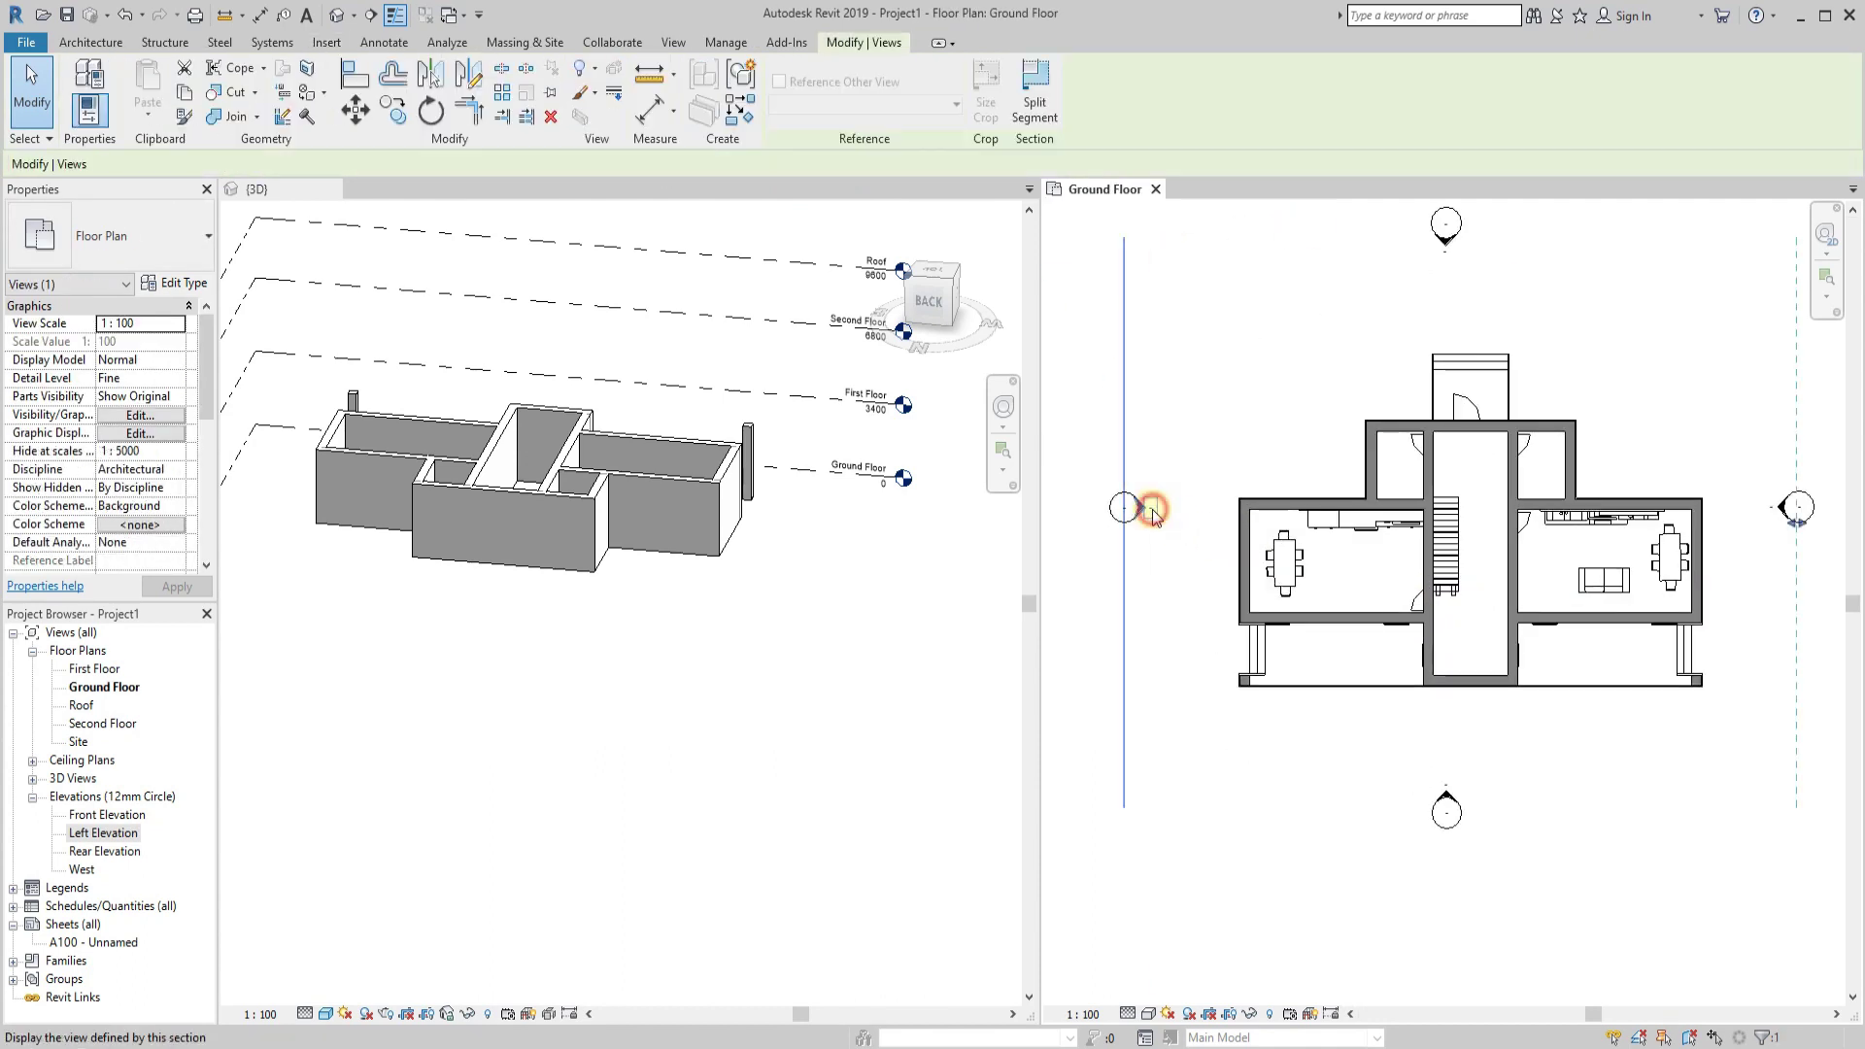
right_click(1153, 509)
left_click(1234, 604)
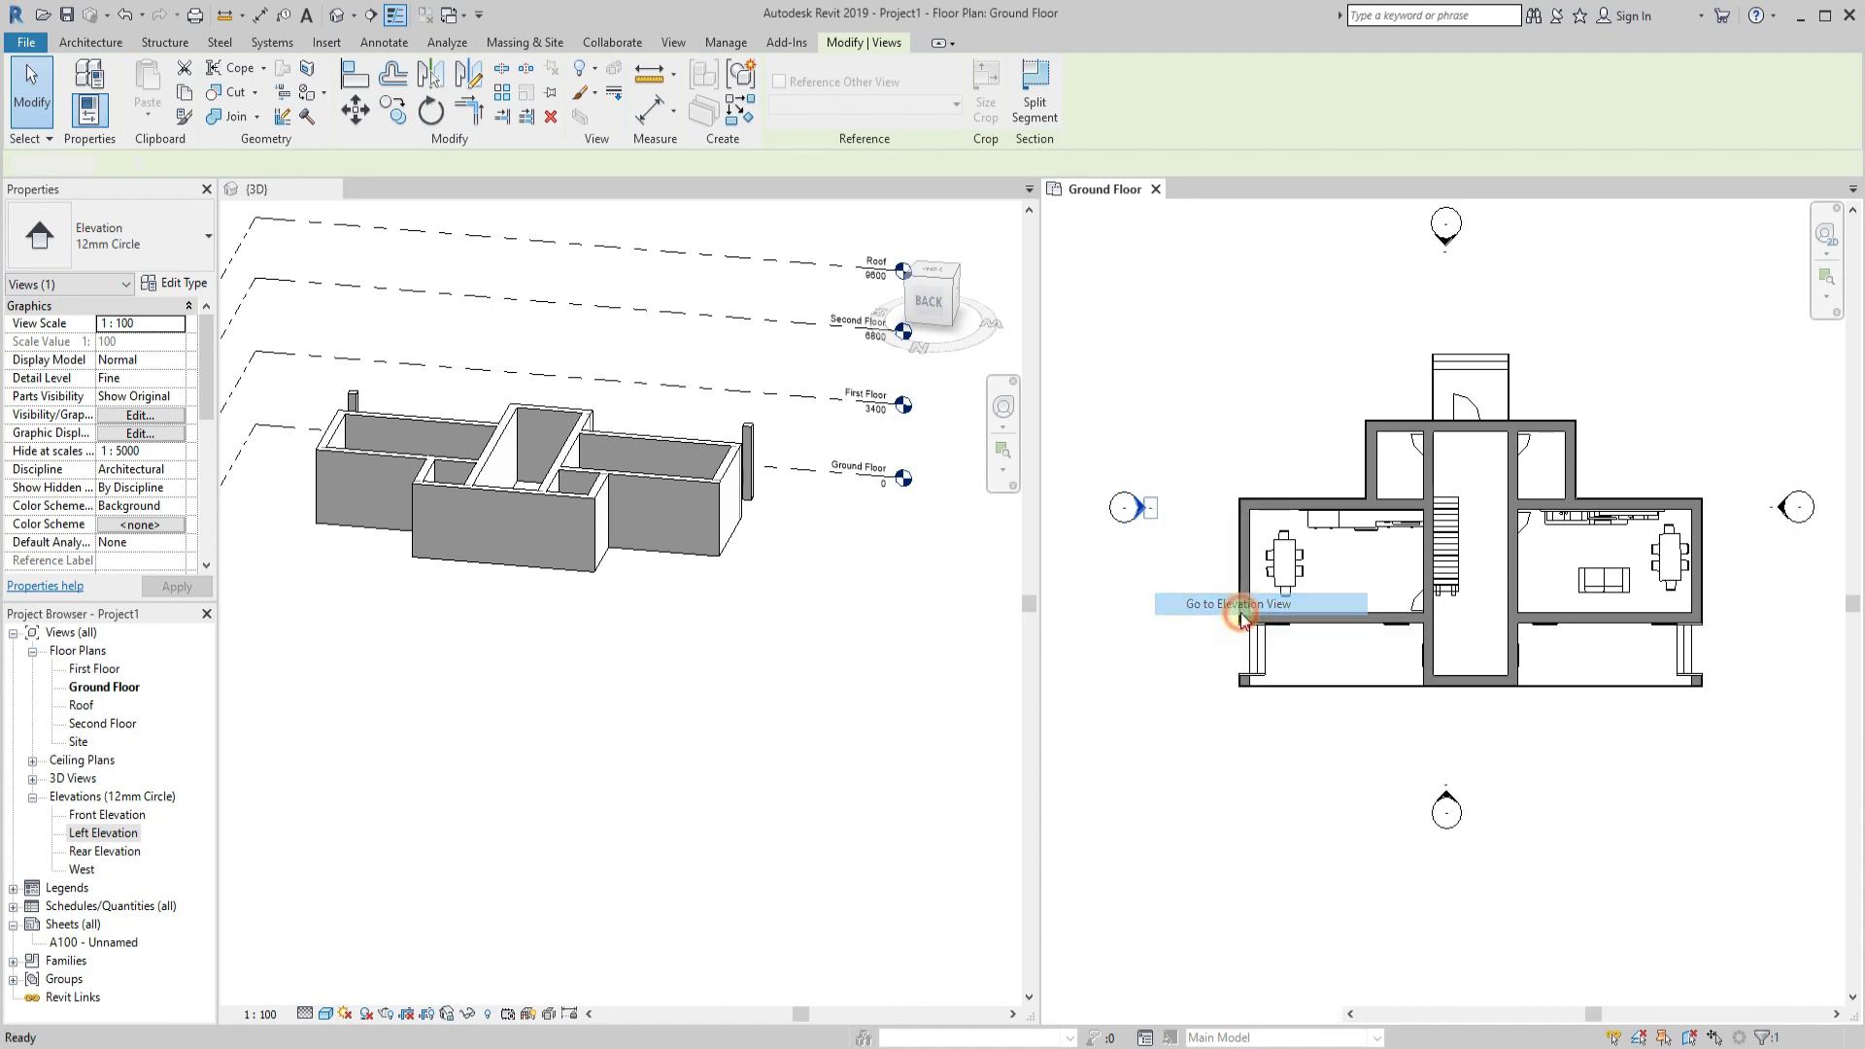
right_click(84, 870)
left_click(151, 703)
type("Right Elevation")
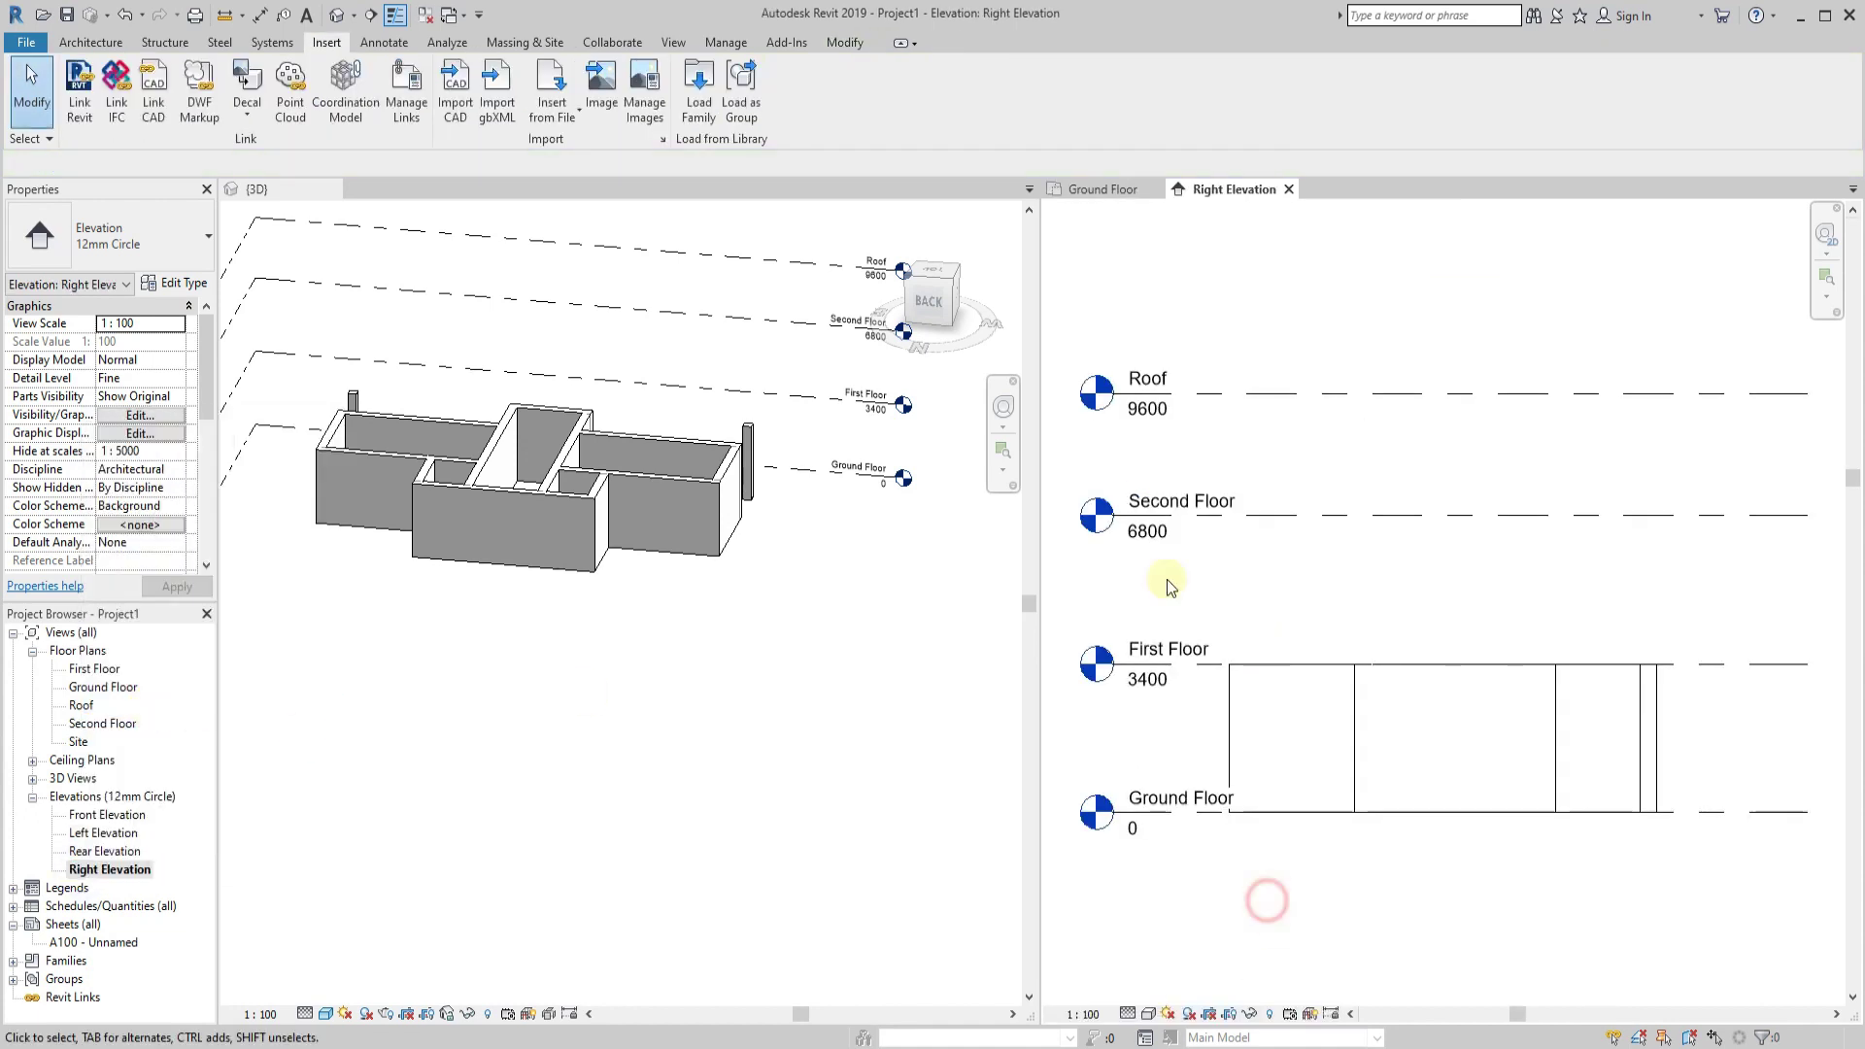
scroll(1168, 581, "down", 2)
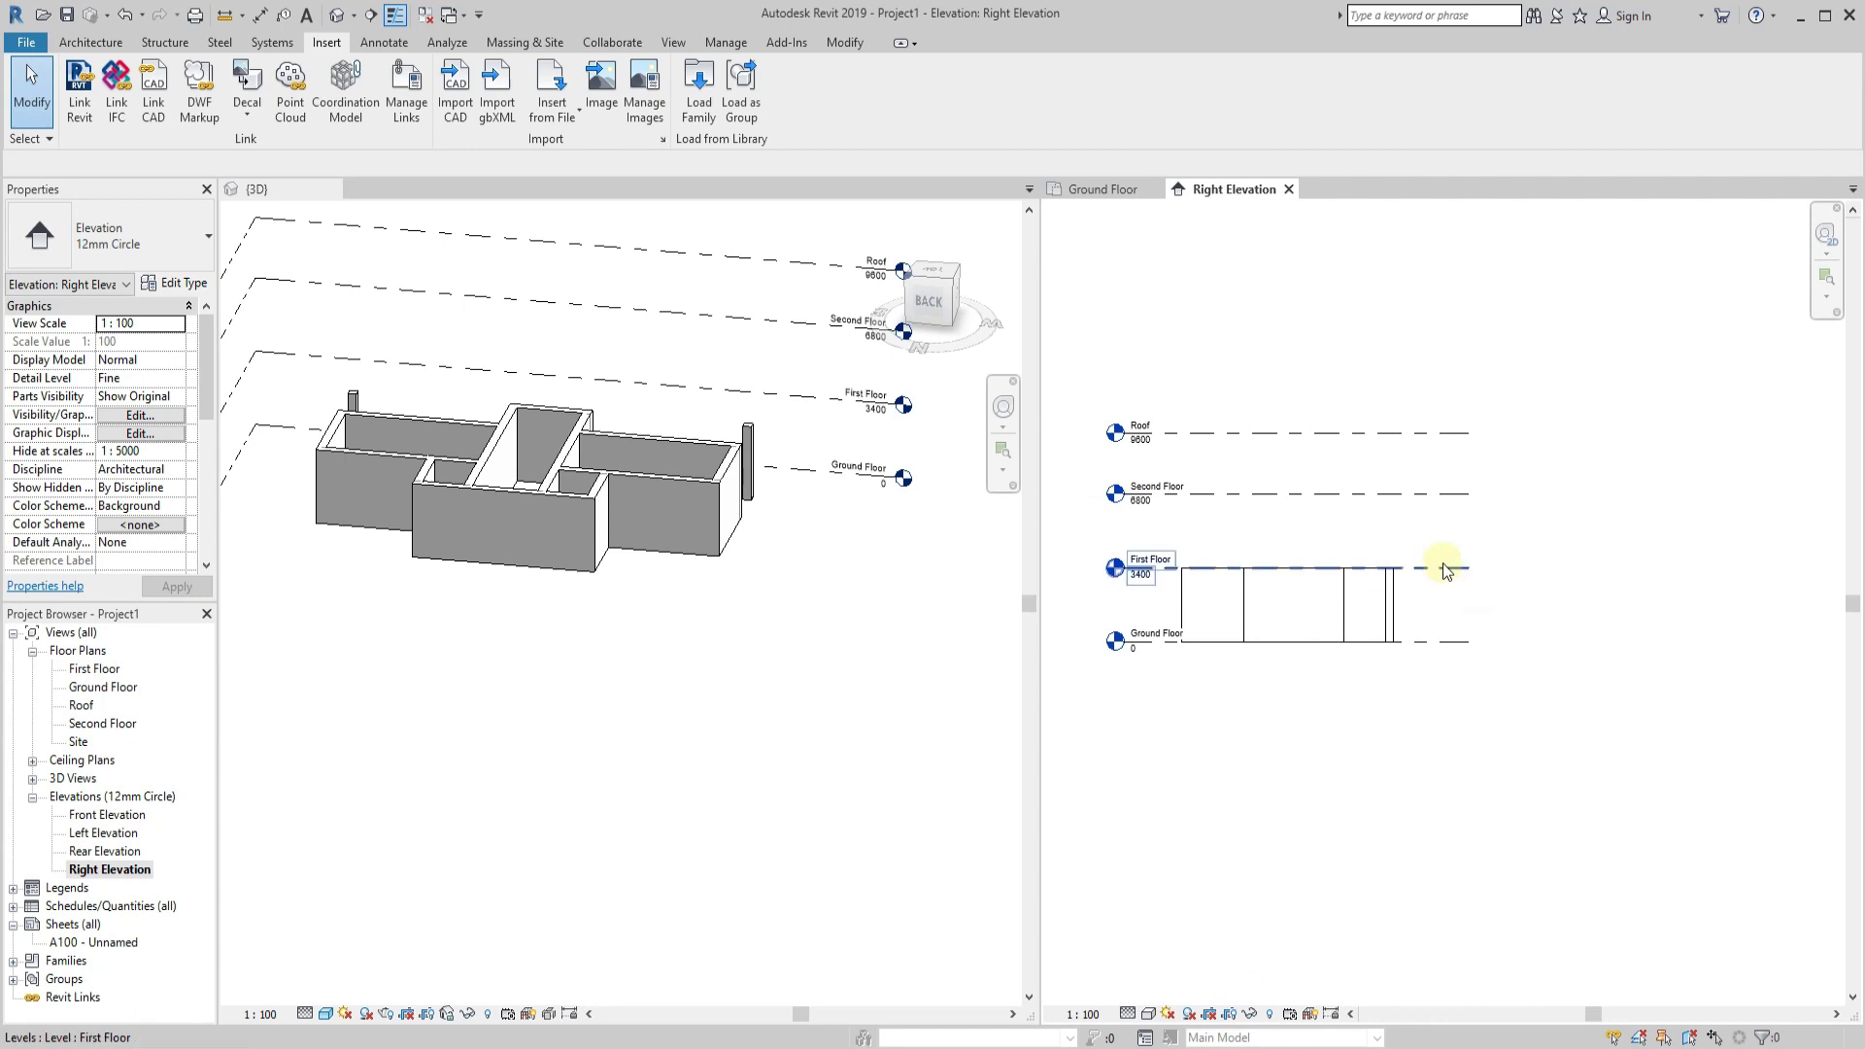
left_click(1161, 532)
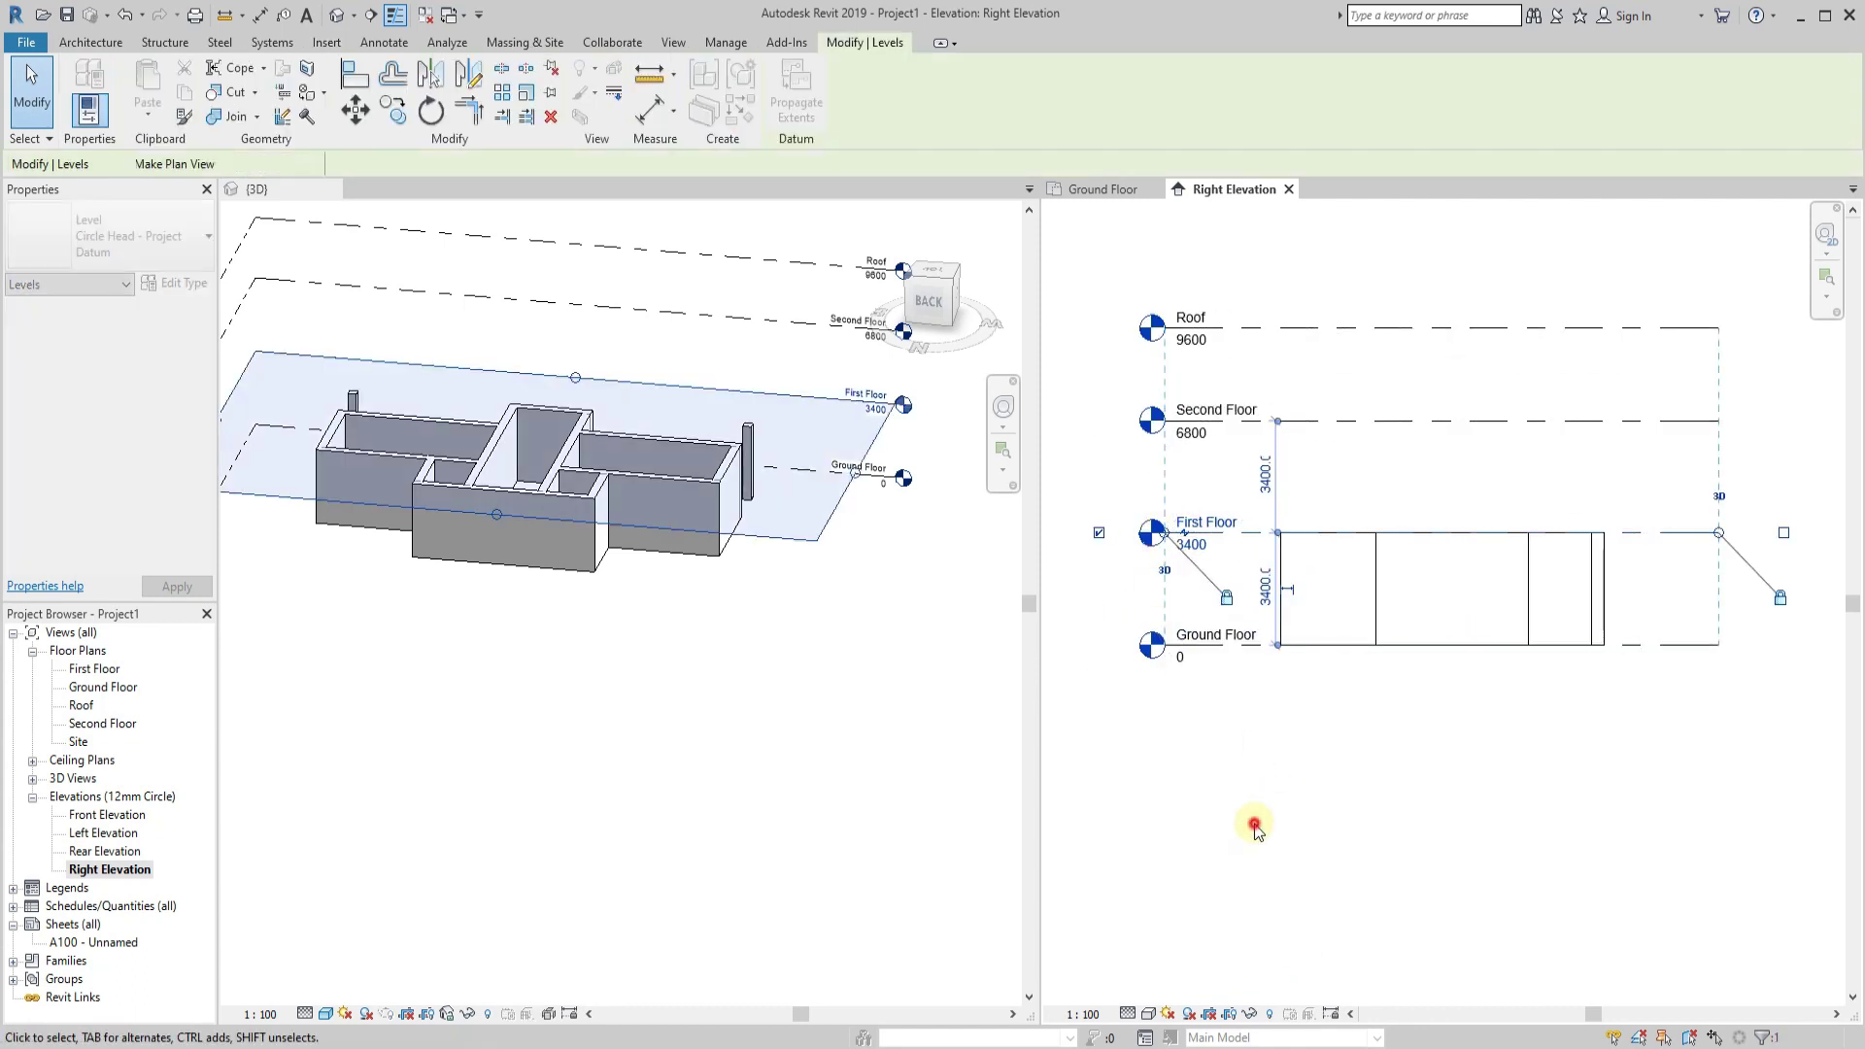
left_click(327, 42)
Import Right Elevation.dwg into the view and drag it upward.
left_click(455, 93)
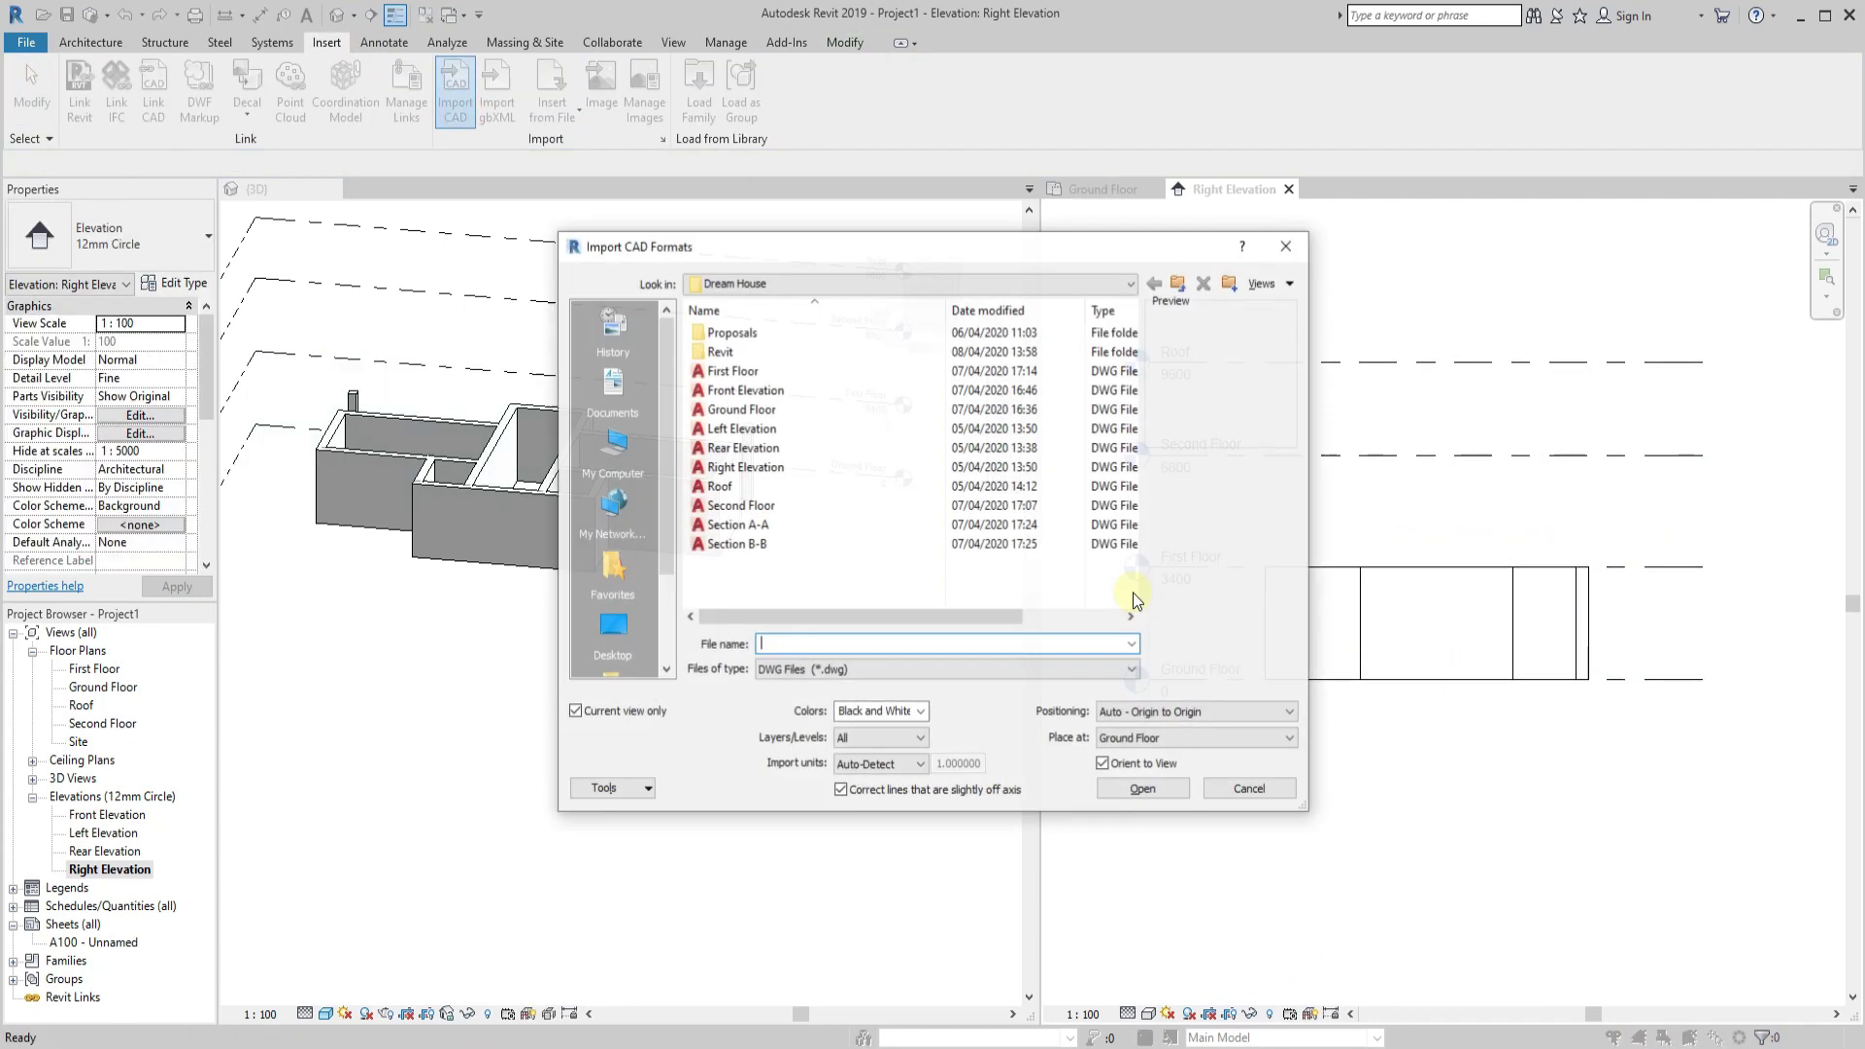
left_click(767, 468)
left_click(1147, 789)
left_click(1428, 632)
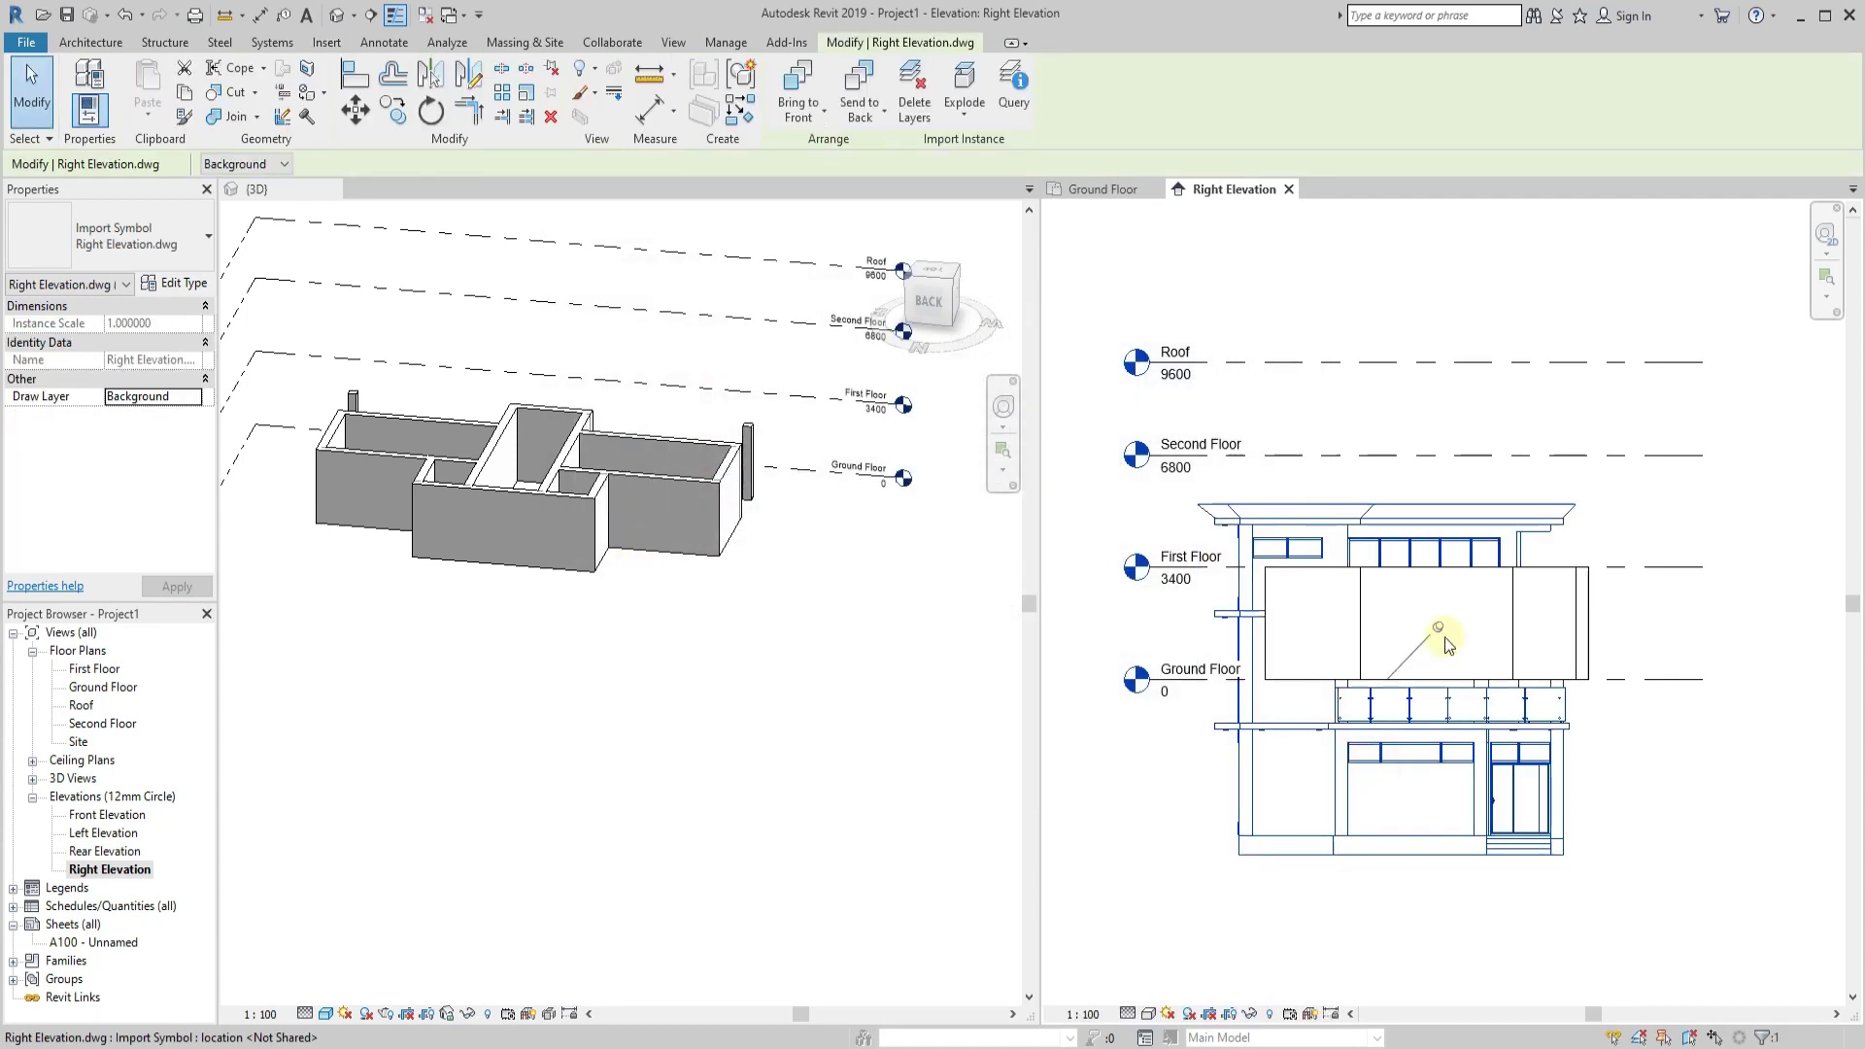
left_click_drag(1428, 632, 1426, 466)
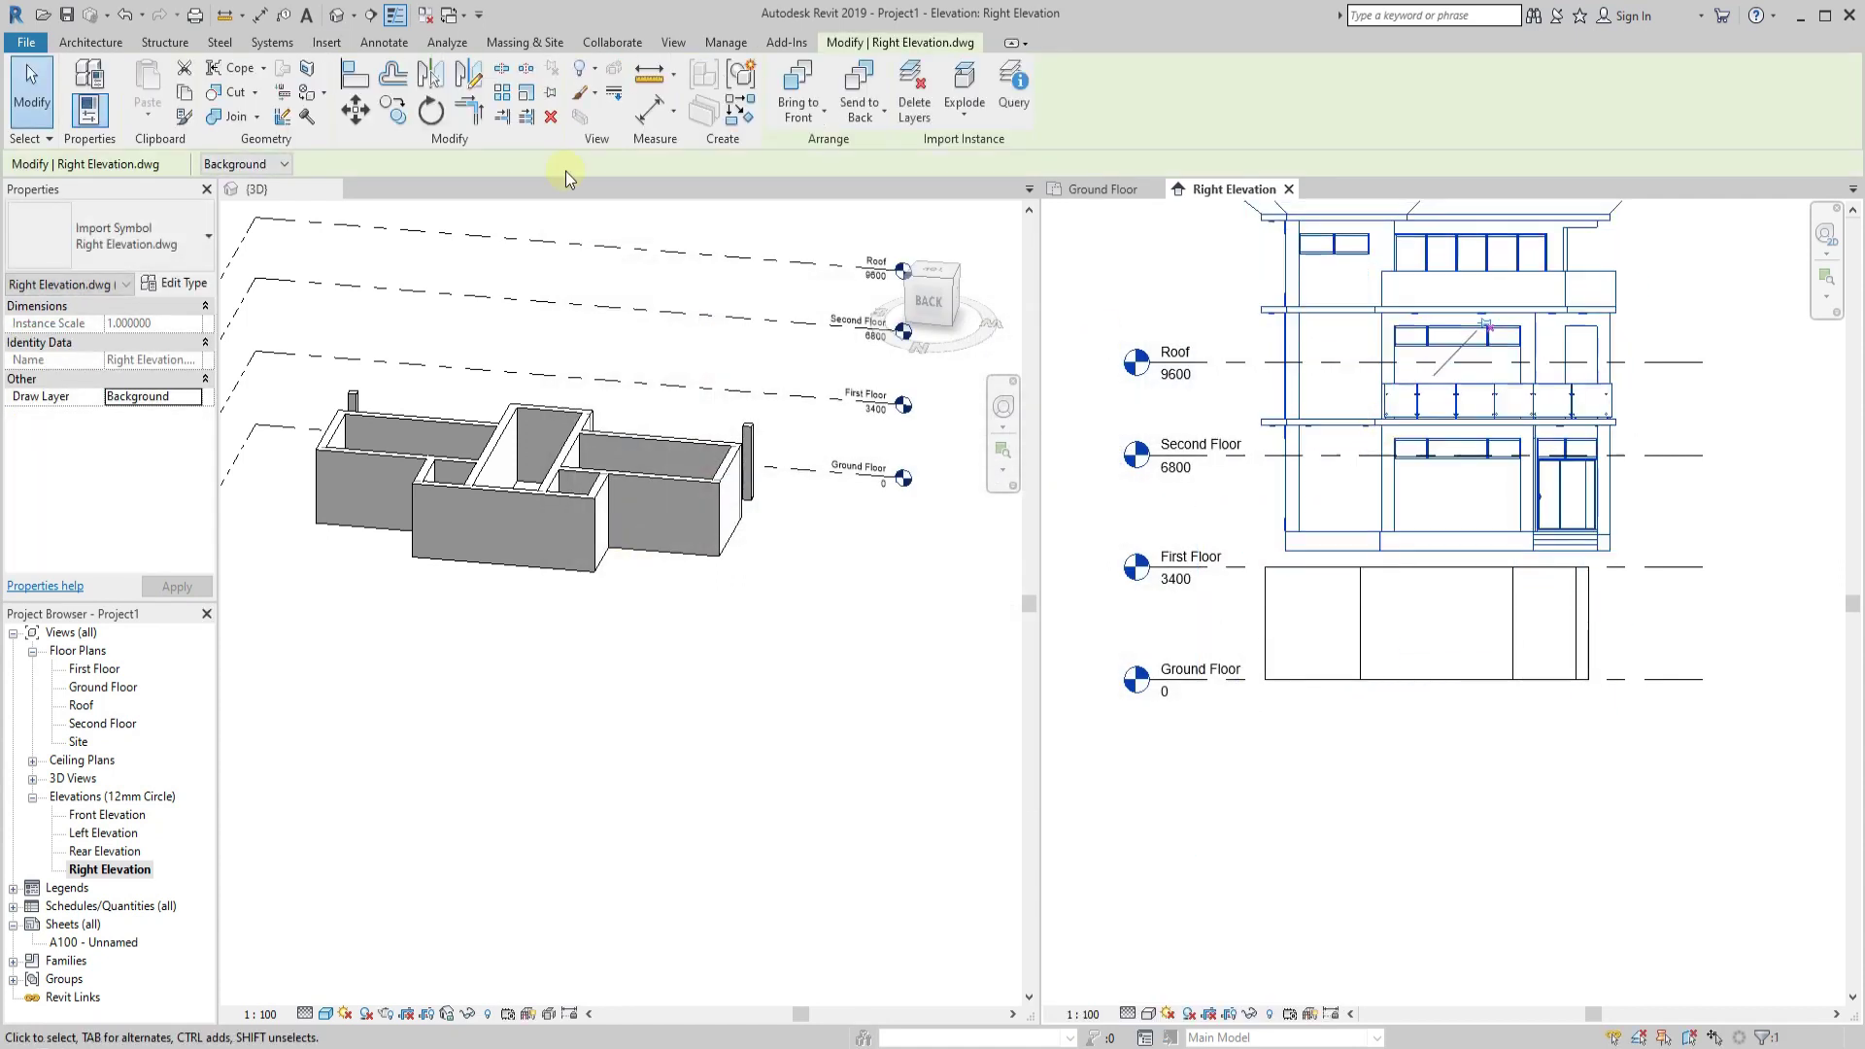
Move the Right Elevation drawing so its ground line sits on the Ground Floor level.
left_click(354, 108)
scroll(1264, 486, "up", 4)
left_click(1243, 697)
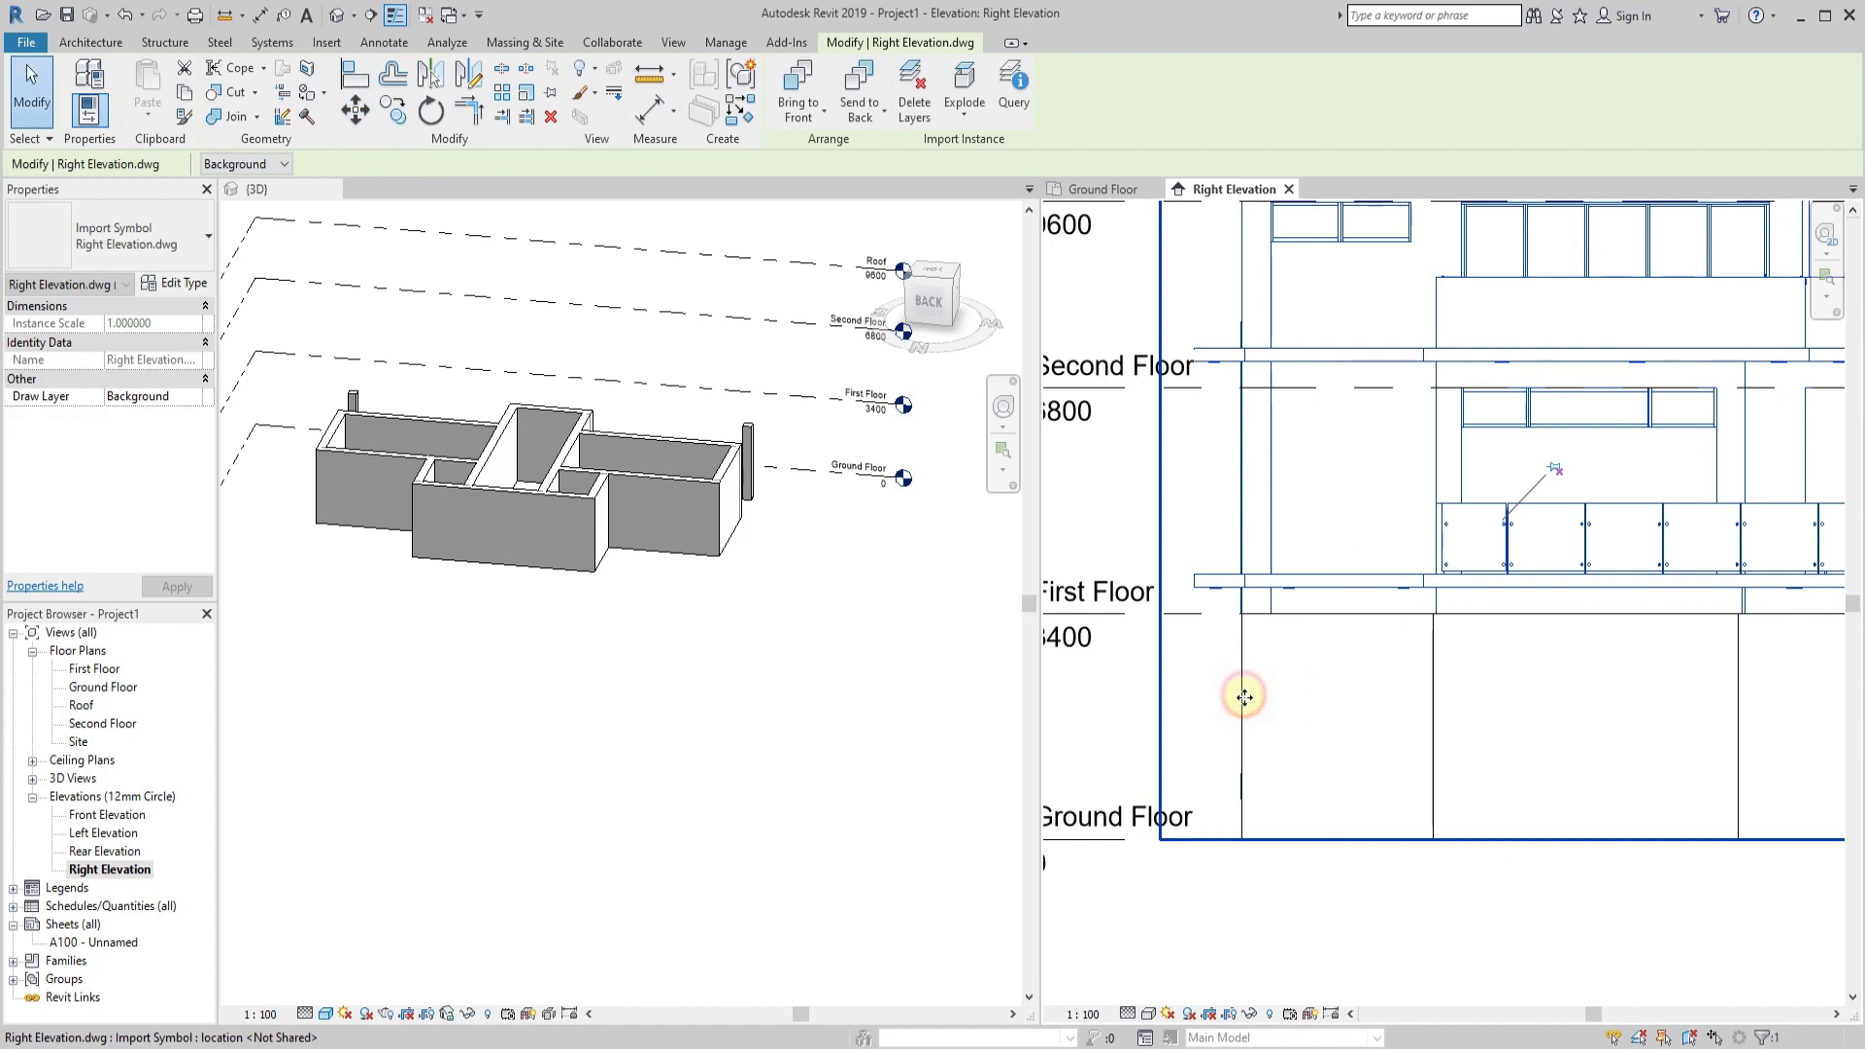
scroll(1256, 742, "down", 1)
scroll(1224, 650, "up", 2)
left_click(1198, 581)
scroll(1200, 622, "down", 3)
left_click(1413, 853)
Change the elevation's visual style, then close Right Elevation and return to Ground Floor.
left_click(1408, 521)
left_click(1157, 1012)
left_click(1180, 884)
left_click(1149, 1013)
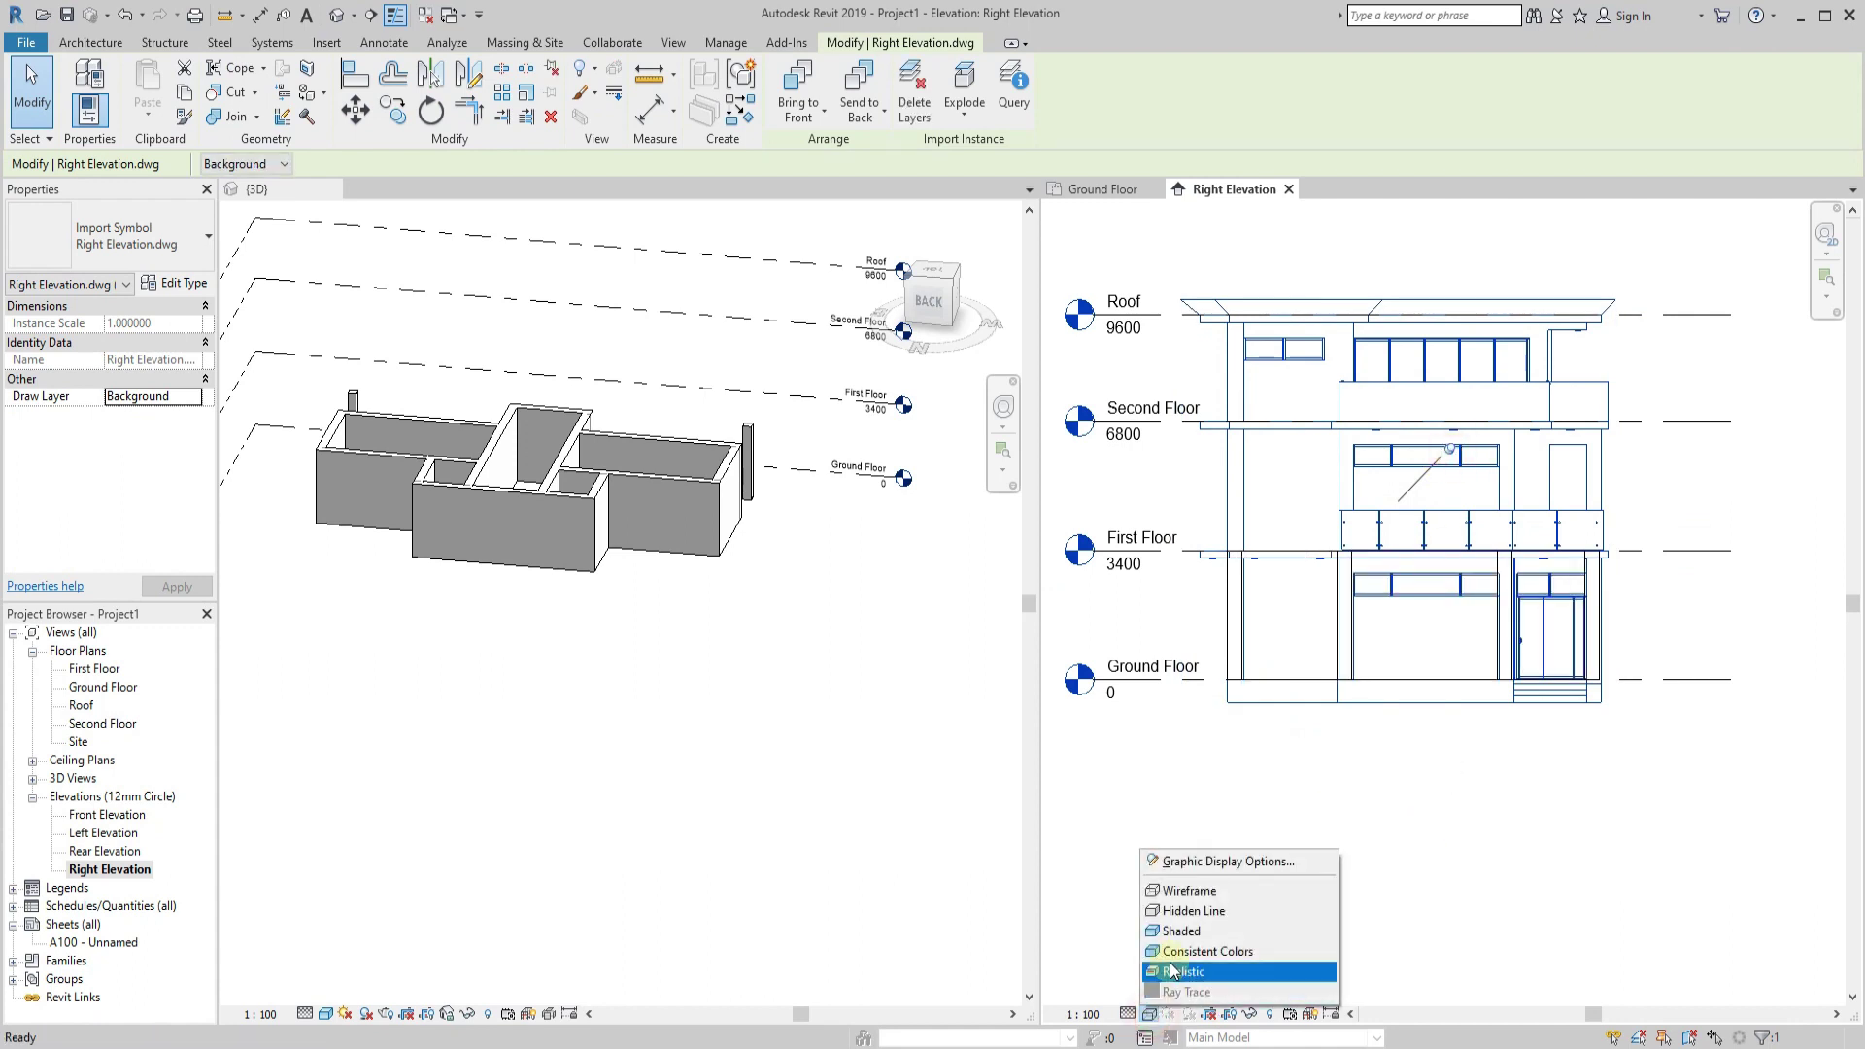
left_click(1181, 913)
left_click(1292, 867)
scroll(1335, 849, "up", 1)
scroll(1335, 849, "down", 1)
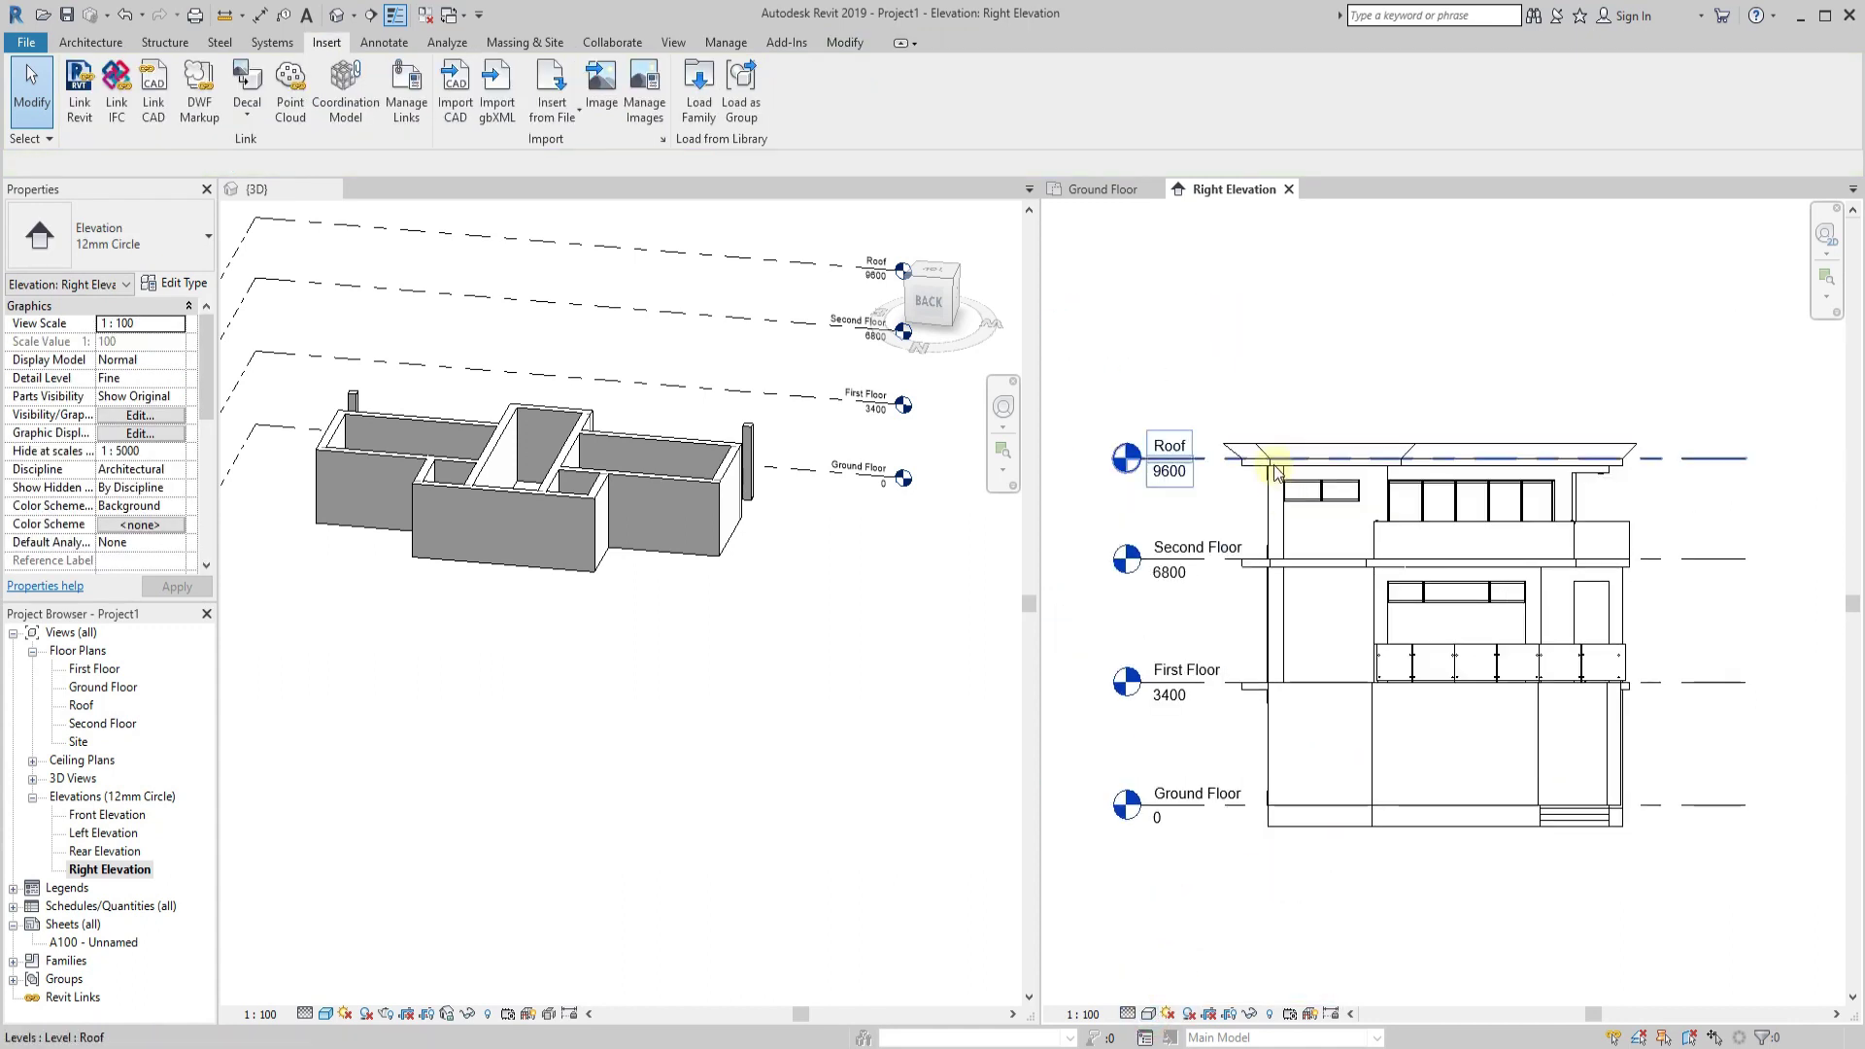
left_click(1290, 188)
mouse_move(1360, 778)
middle_mouse_down()
mouse_move(1344, 740)
mouse_move(1332, 777)
mouse_move(1265, 746)
mouse_move(1316, 725)
middle_mouse_up()
Open the First Floor plan, import First Floor.dwg, and drag it near the model.
mouse_move(694, 721)
middle_mouse_down("shift")
mouse_move(751, 724)
mouse_move(791, 687)
mouse_move(604, 696)
mouse_move(562, 666)
mouse_move(653, 765)
middle_mouse_up("shift")
left_click(1323, 802)
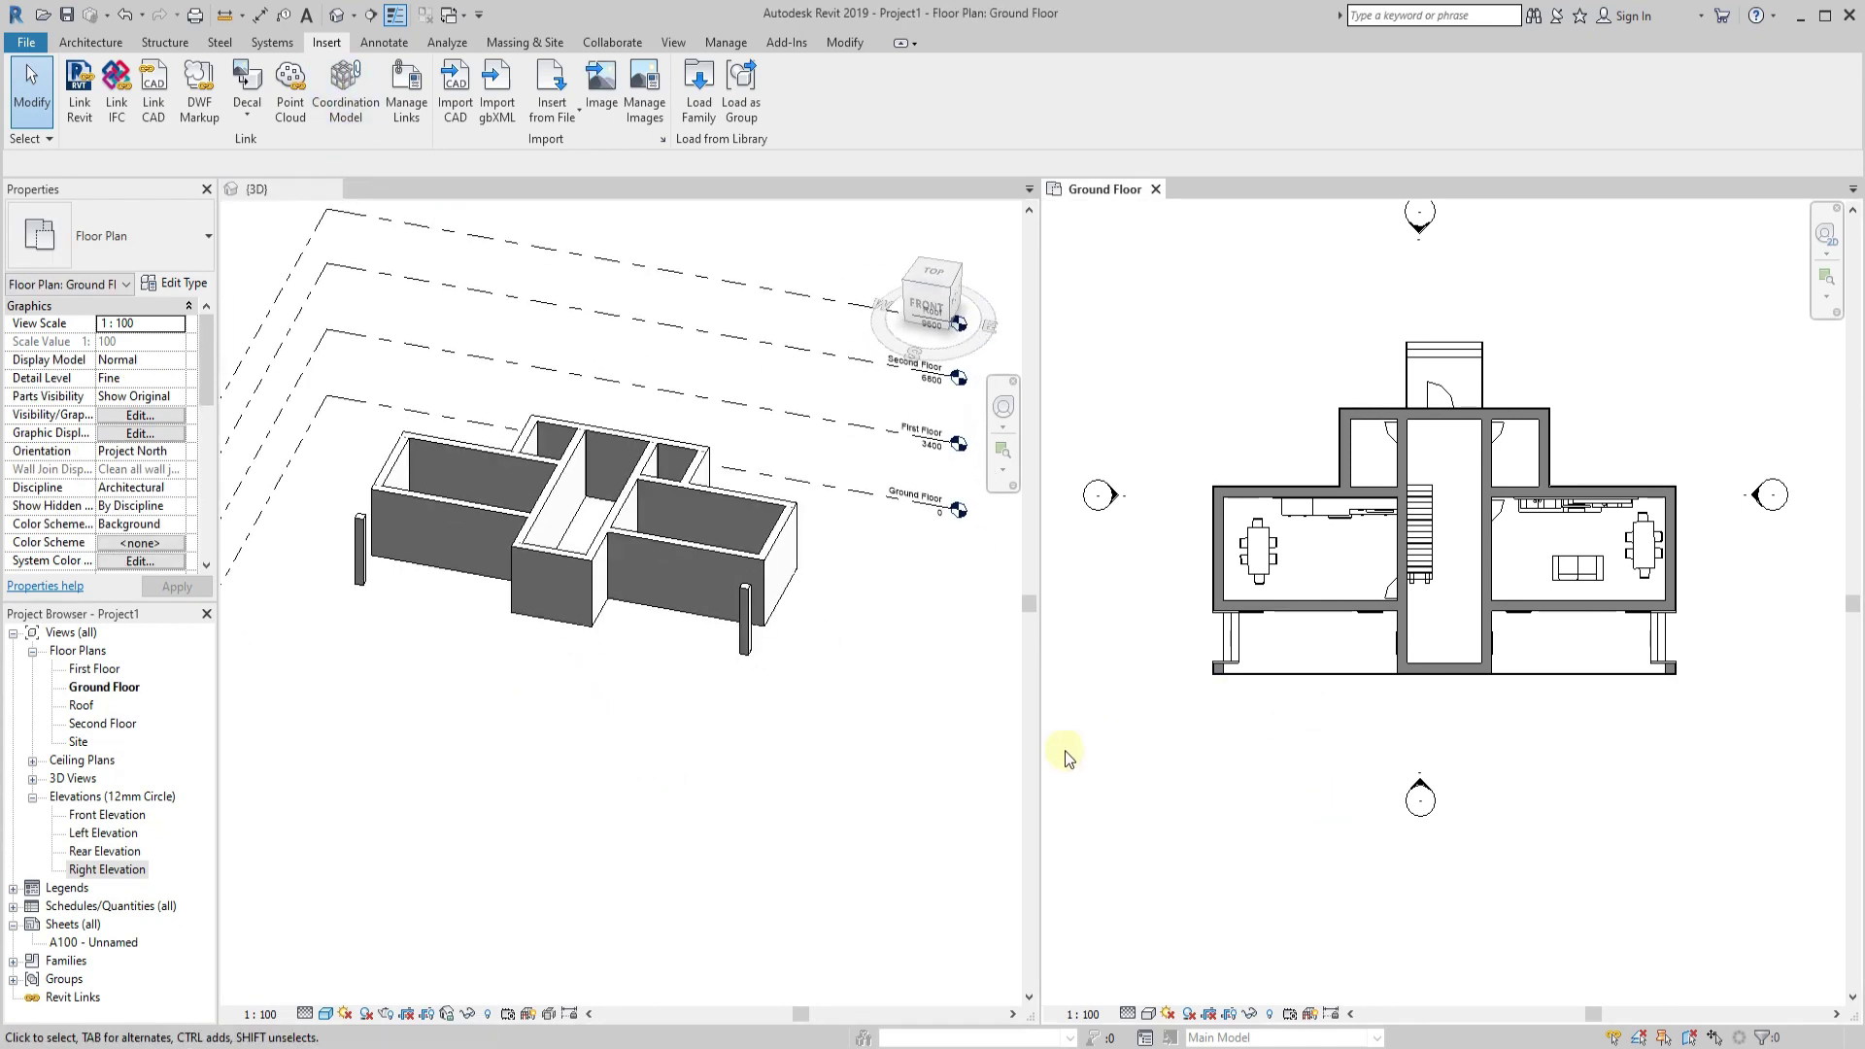
double_click(93, 672)
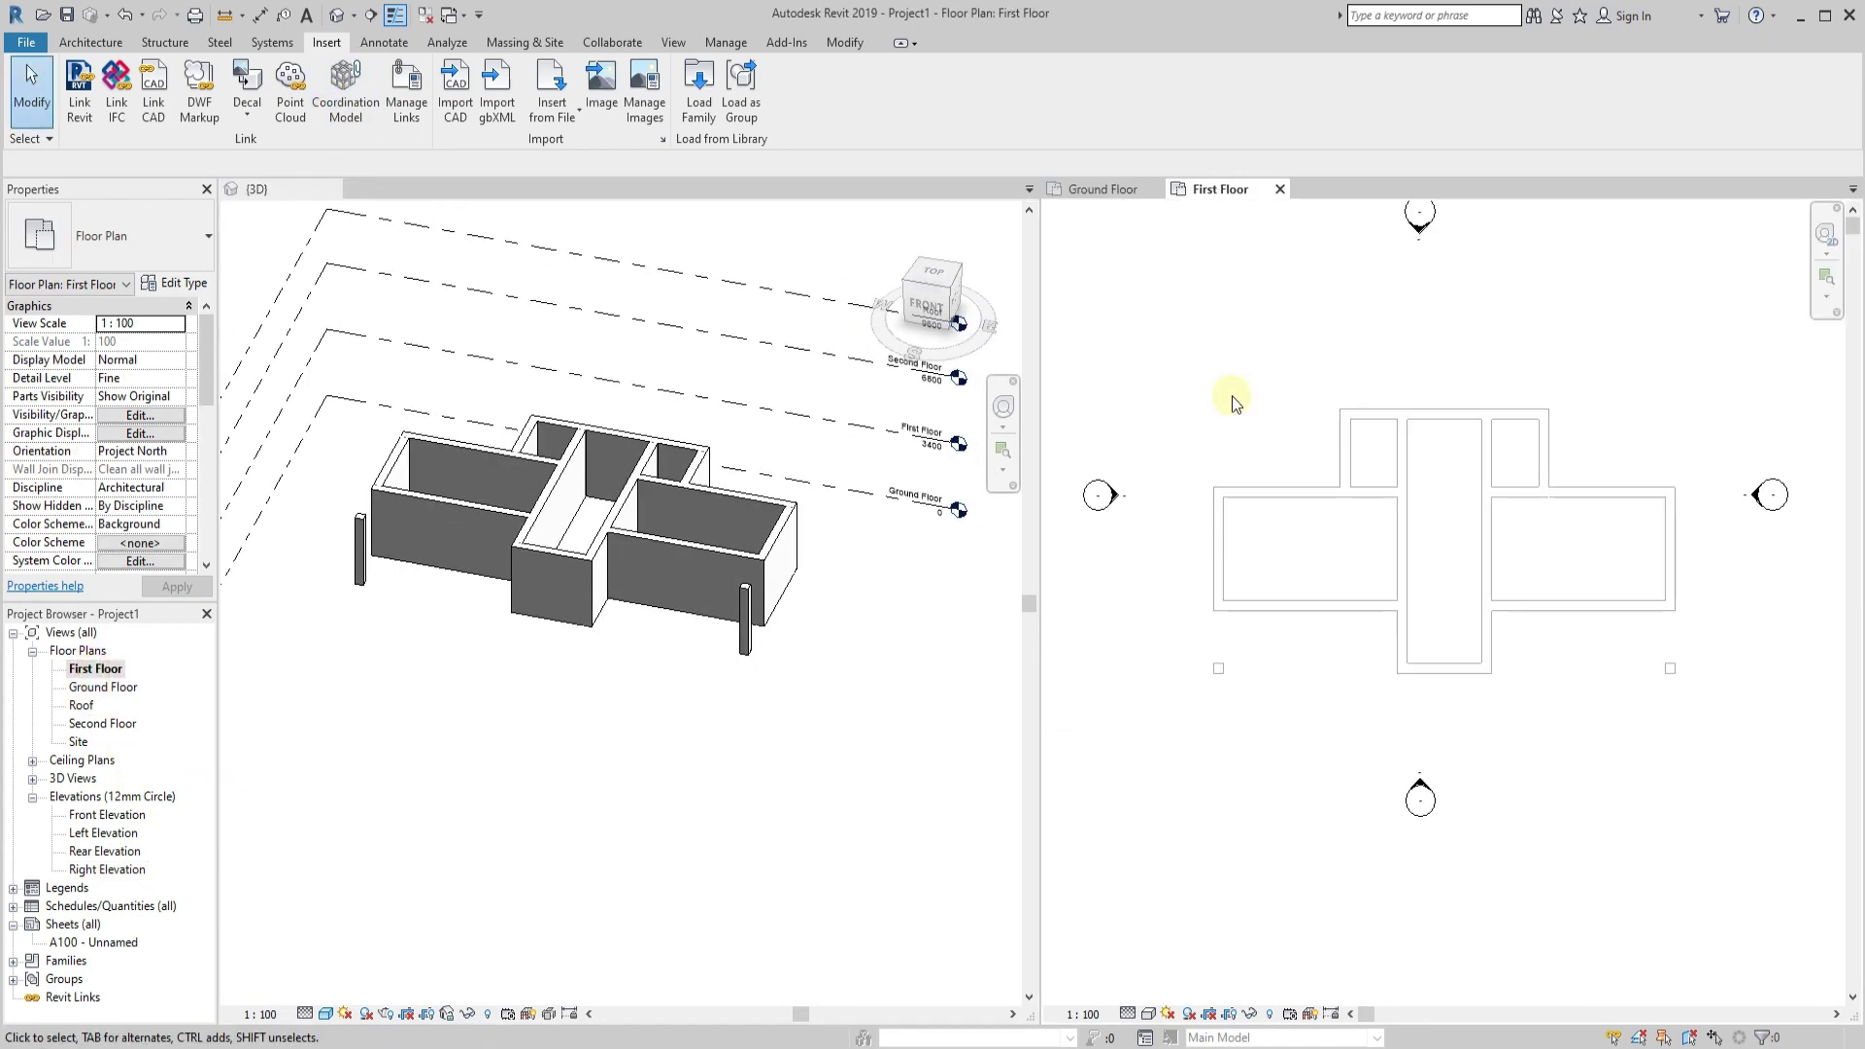
left_click(439, 120)
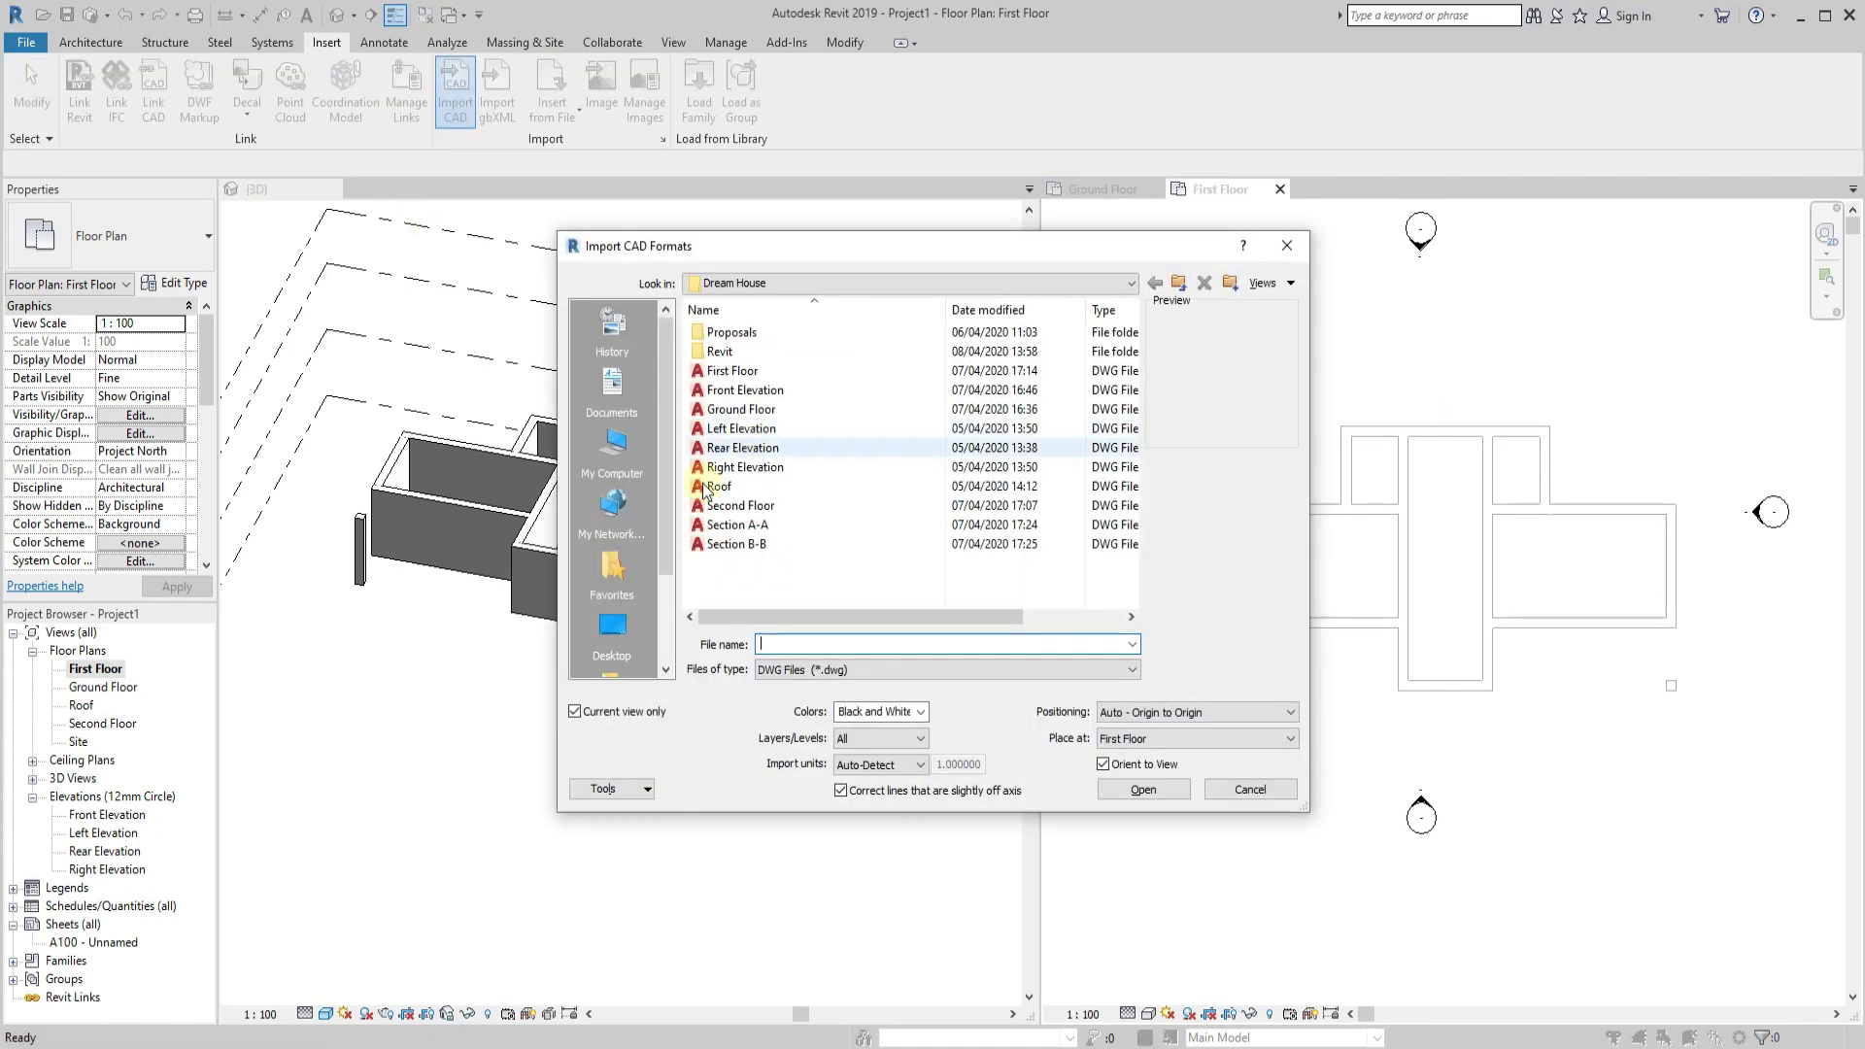
left_click(1144, 792)
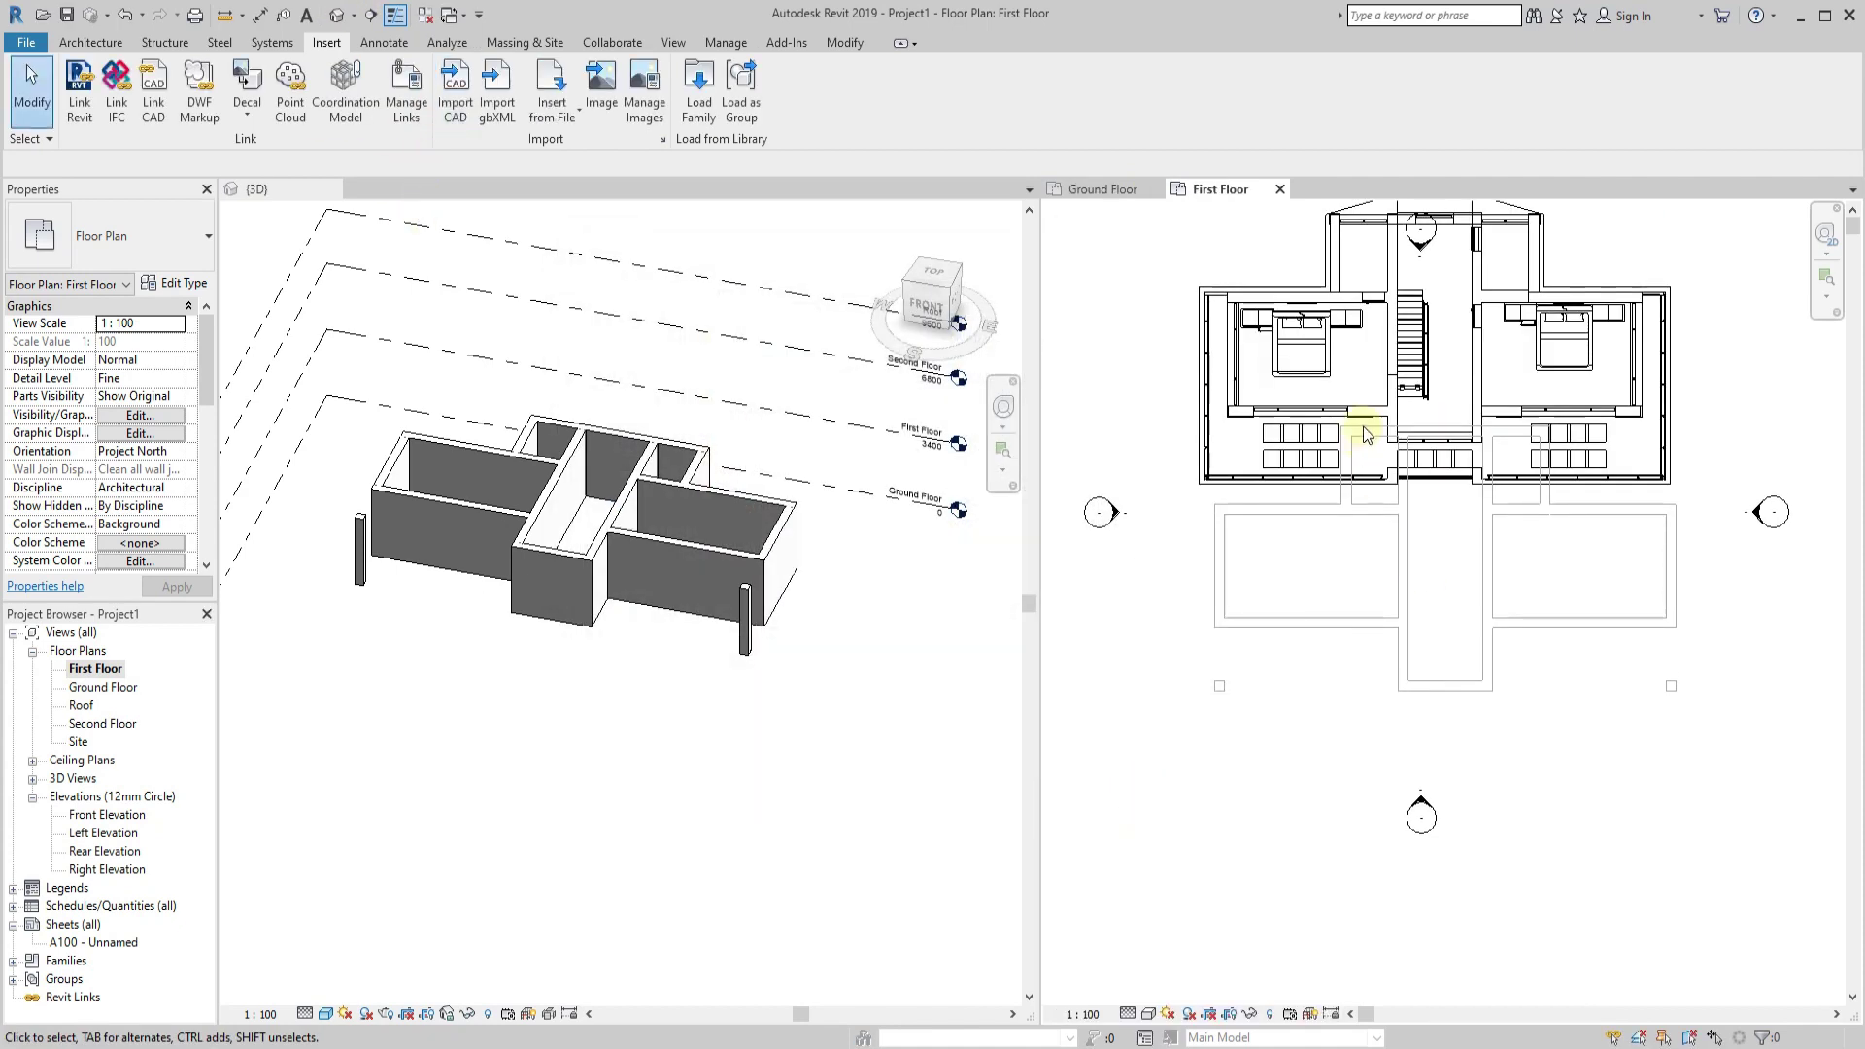
left_click_drag(1439, 456, 1555, 621)
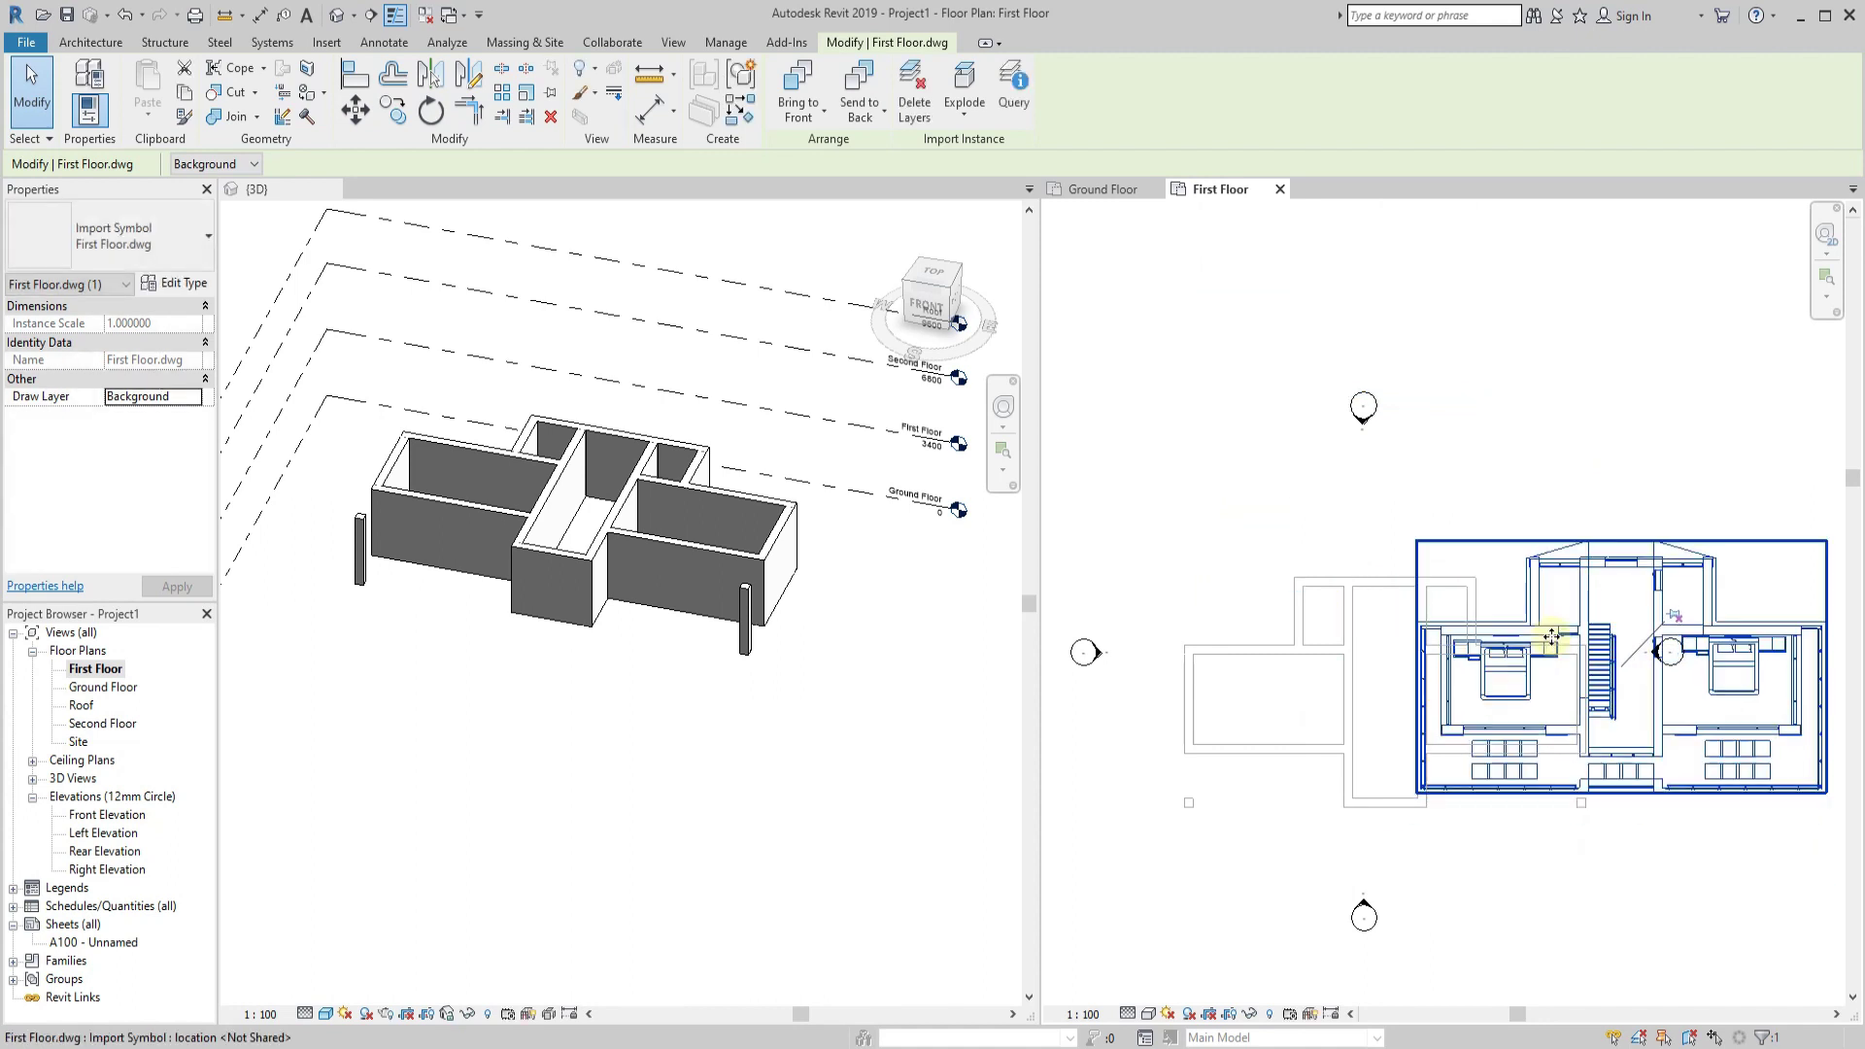
scroll(1448, 539, "up", 5)
Move the First Floor drawing into alignment over the model walls.
left_click(346, 119)
scroll(1520, 517, "up", 3)
scroll(1632, 544, "down", 3)
left_click(1241, 510)
scroll(1305, 498, "down", 5)
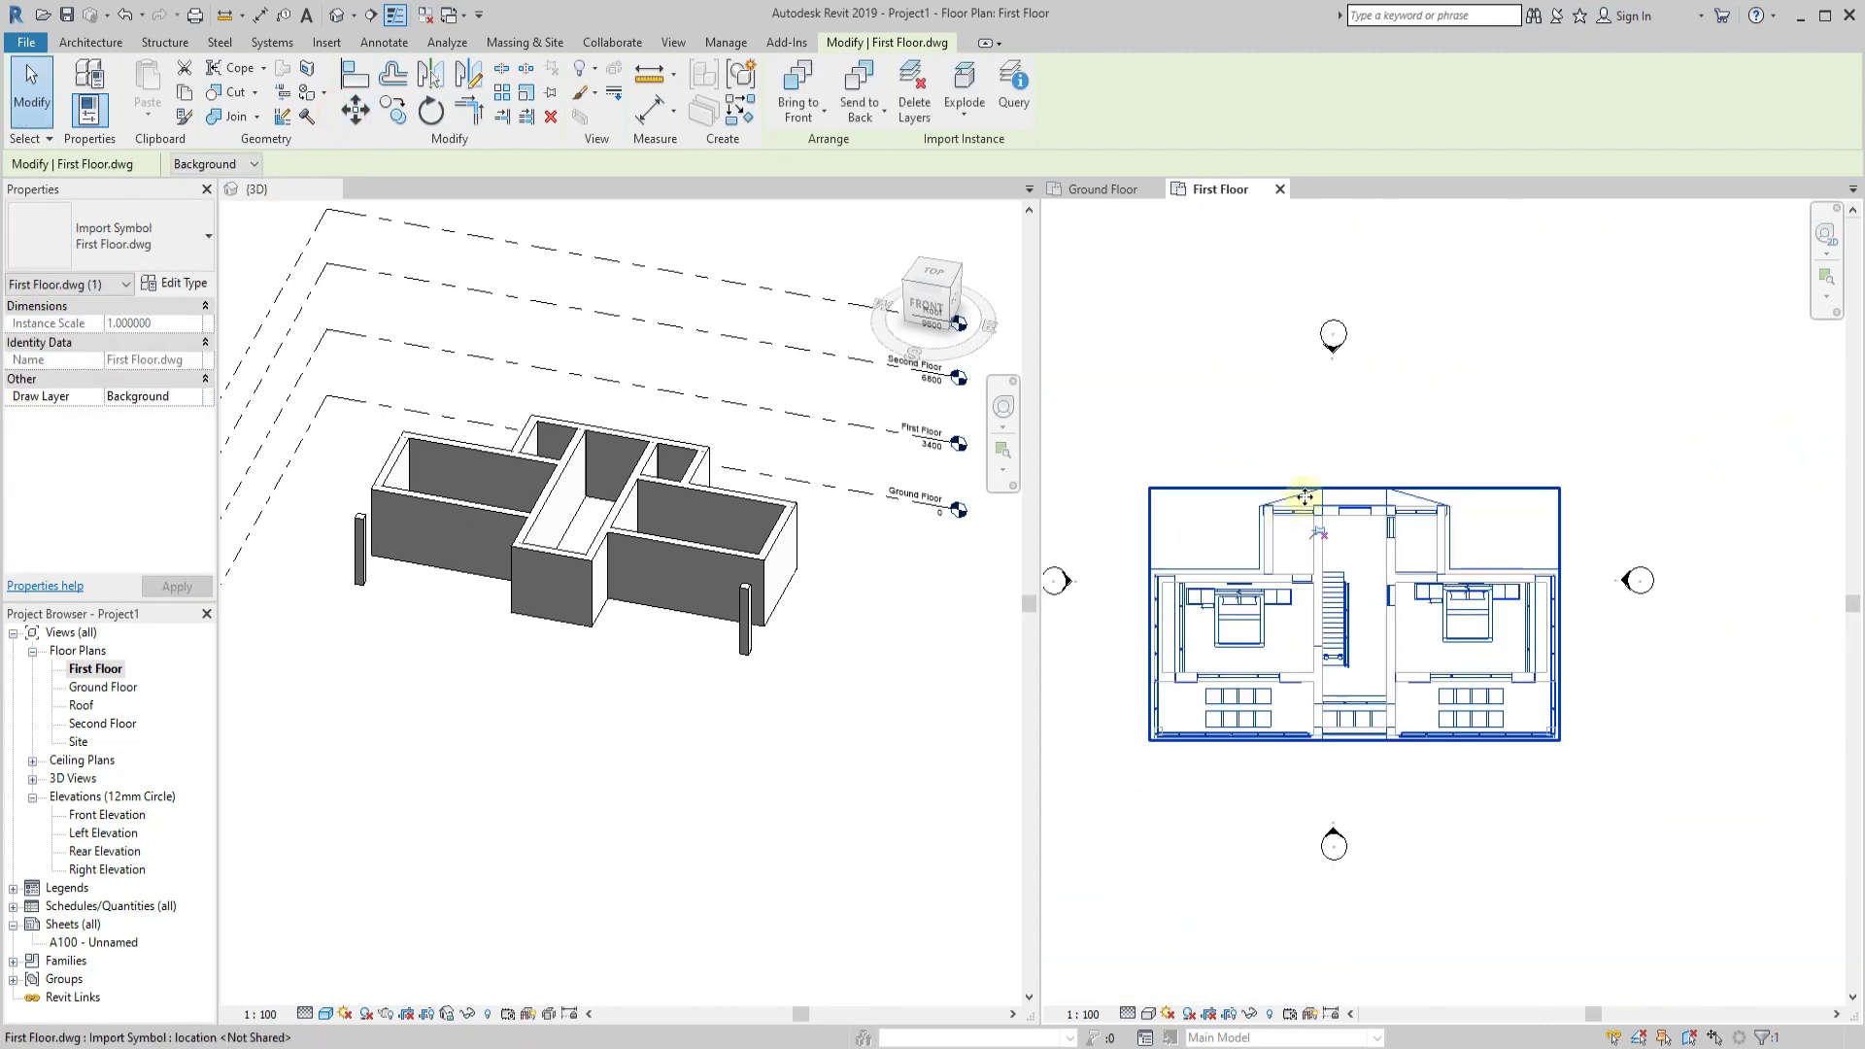
left_click(1183, 782)
Set the plan's Underlay Base Level to None.
scroll(1183, 783, "up", 2)
scroll(206, 468, "down", 5)
scroll(206, 468, "down", 1)
left_click(141, 397)
scroll(1241, 778, "up", 3)
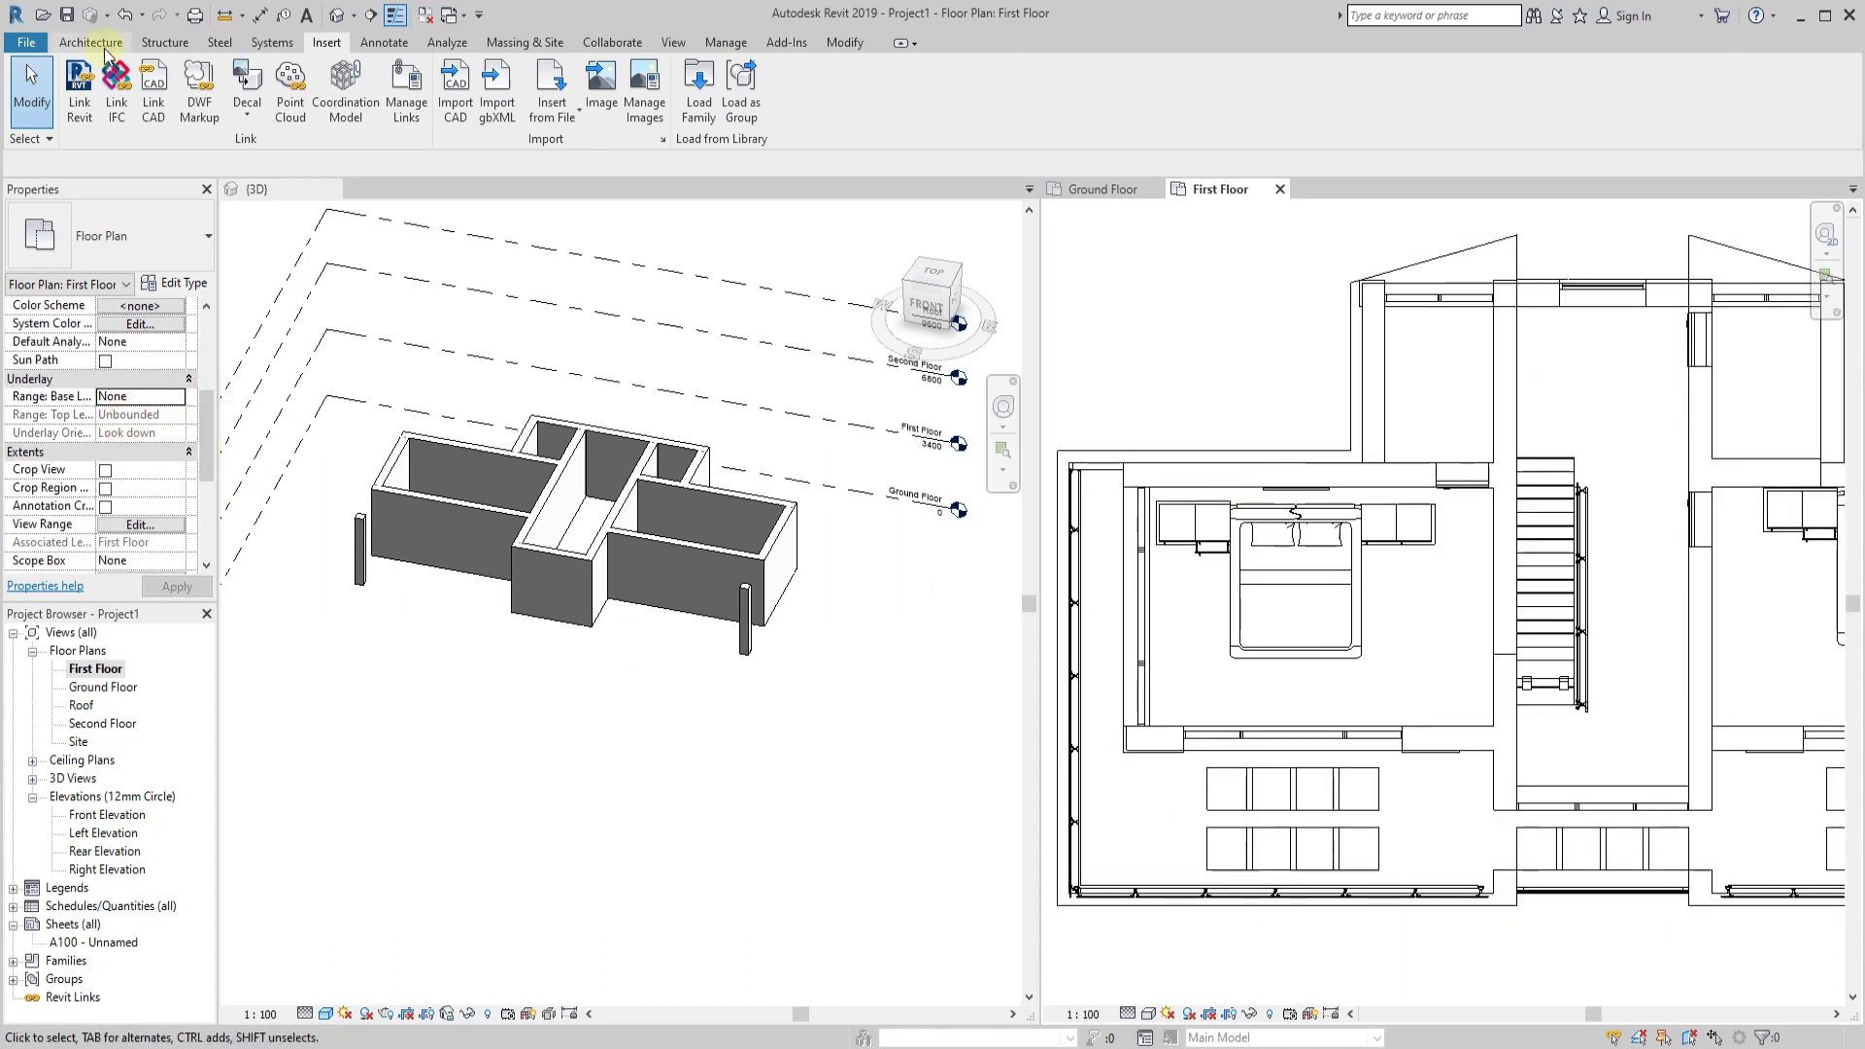
scroll(1358, 528, "down", 2)
left_click(87, 43)
Start a floor and duplicate the Floor_Timber_22Cbd-225Joist type as Concept Floor - White.
left_click(445, 124)
left_click(488, 149)
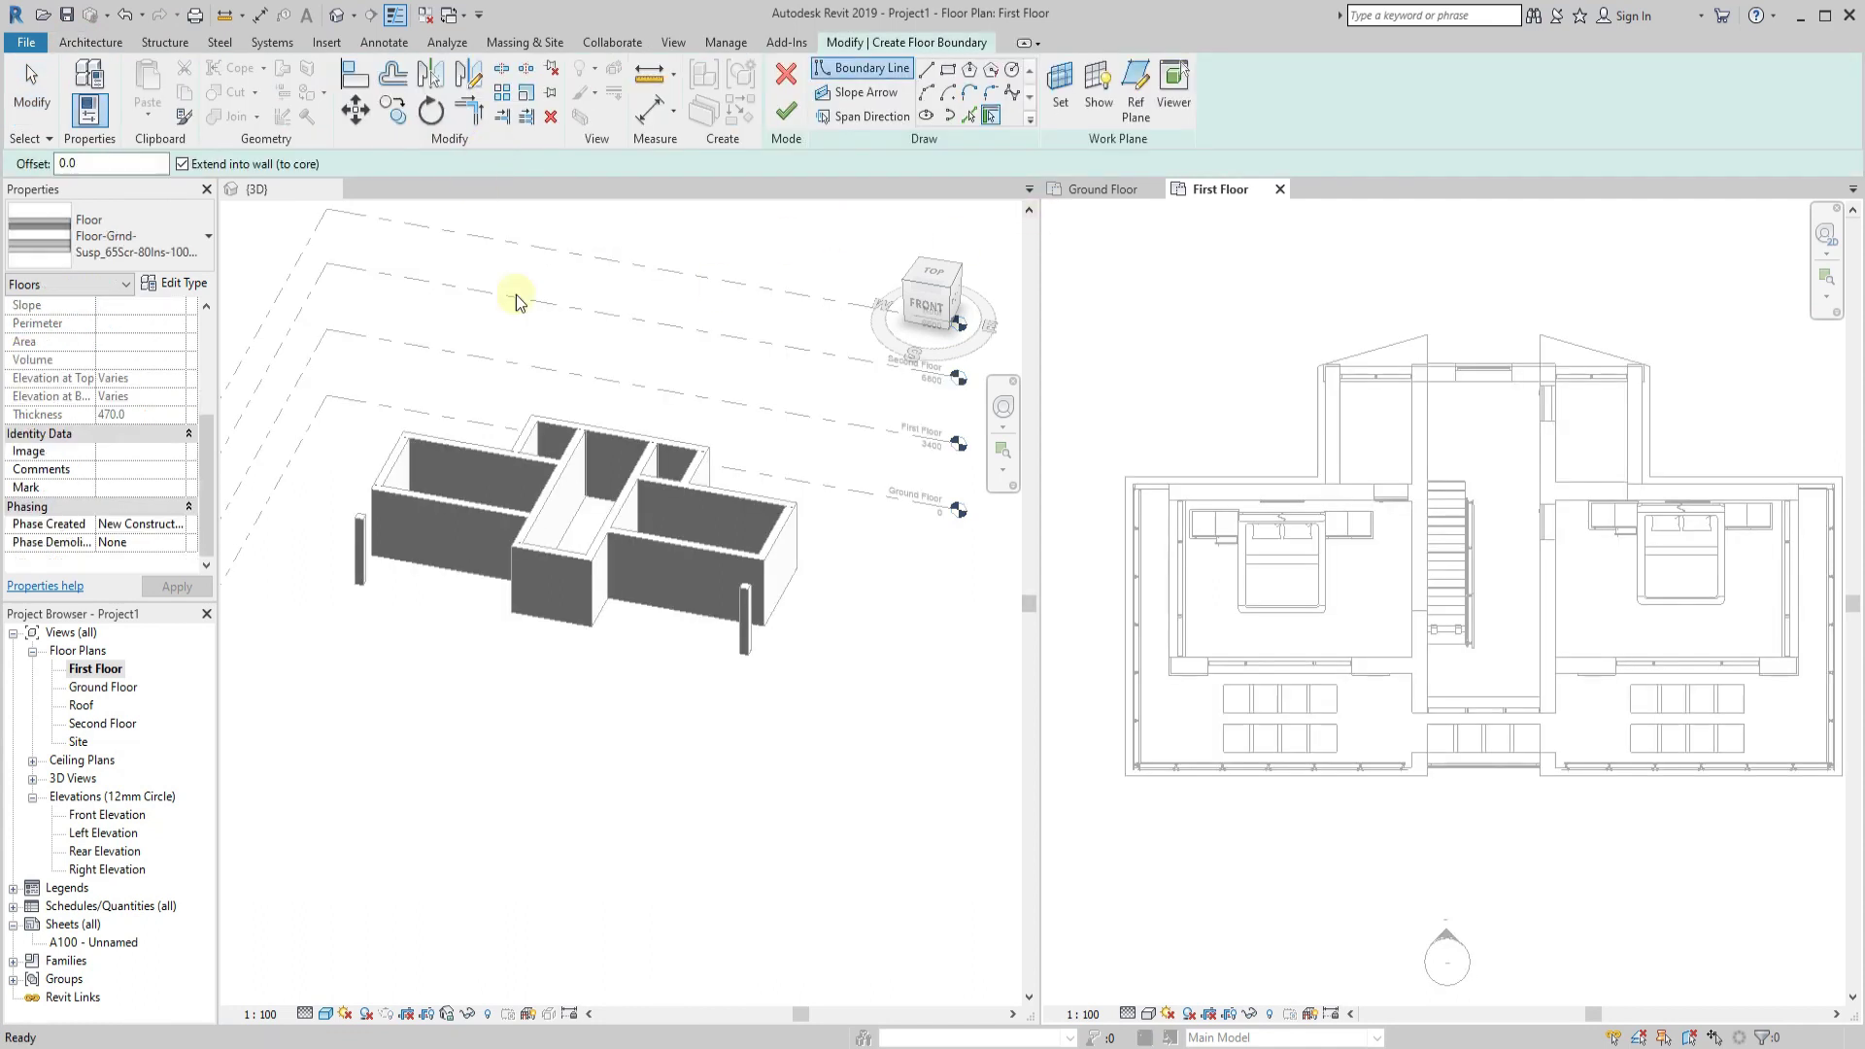
left_click(107, 238)
left_click(117, 446)
left_click(174, 283)
left_click(1078, 298)
type("Concept Floor - White")
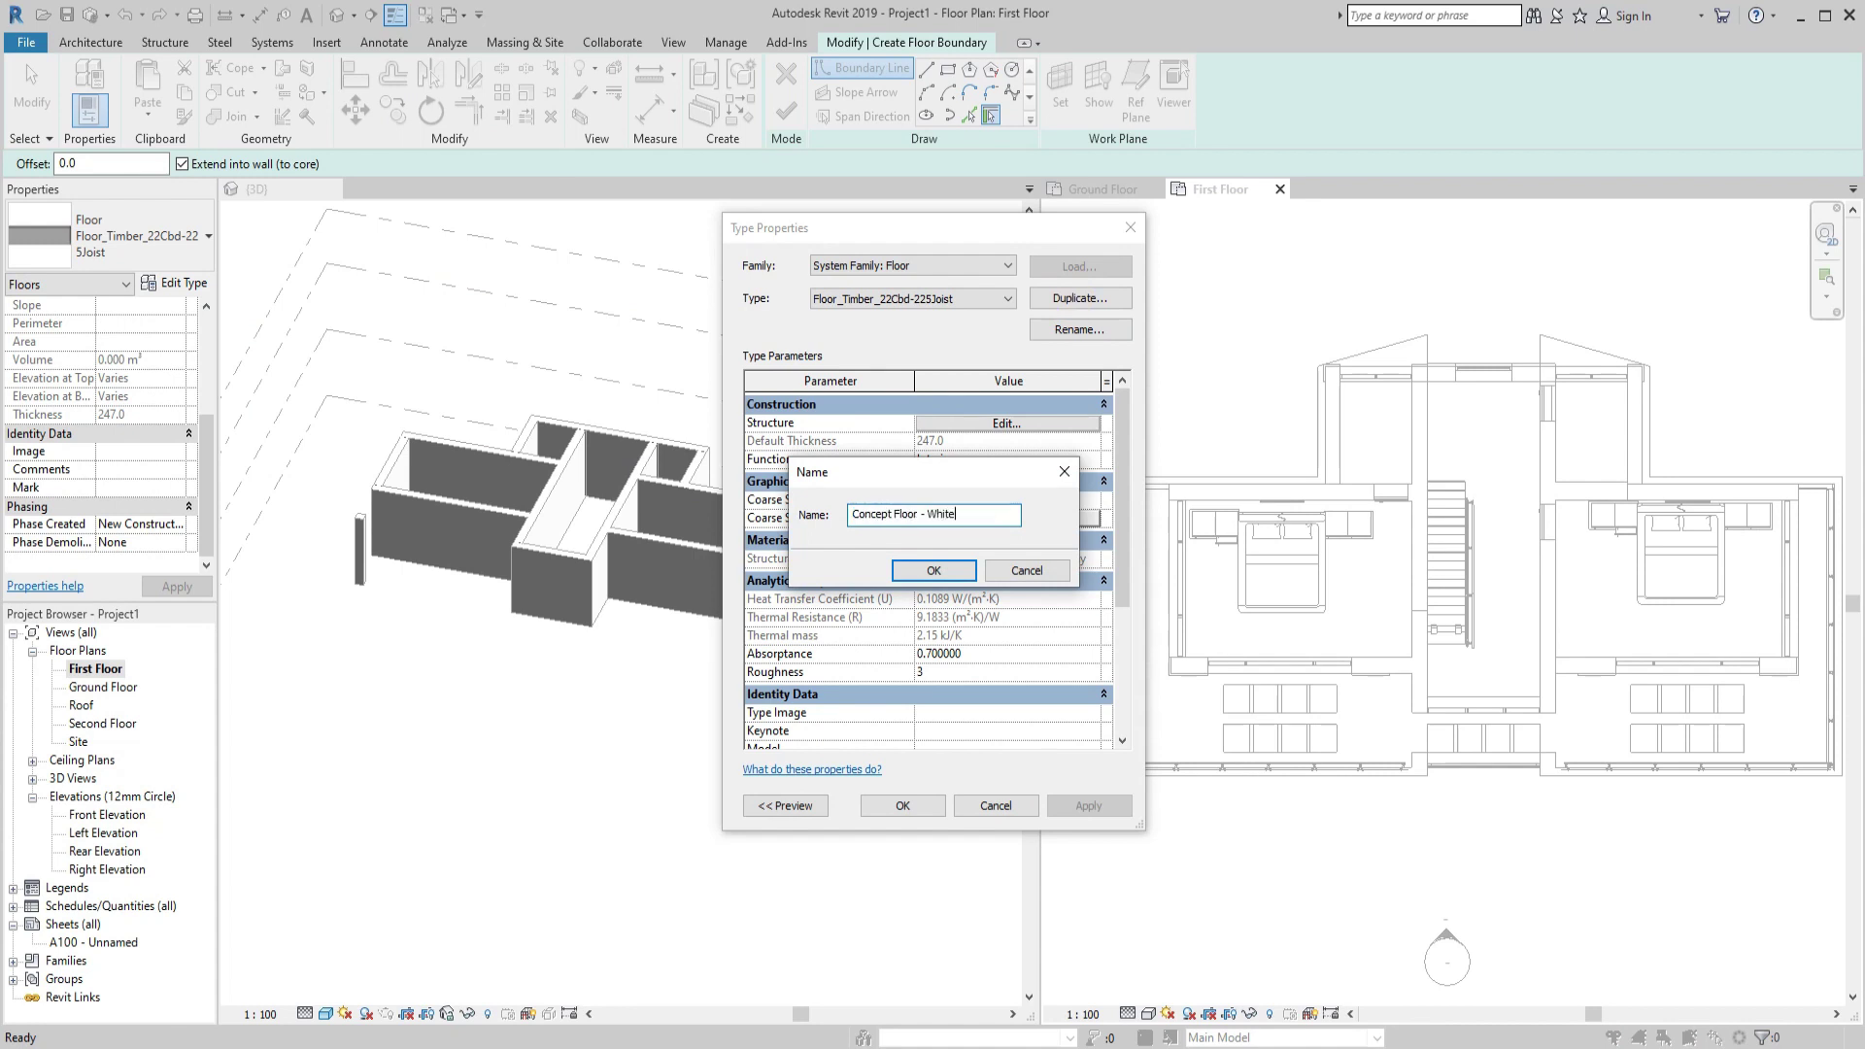
left_click(938, 570)
Delete the wood finish layer and make the structure layer 200 mm thick.
left_click(957, 424)
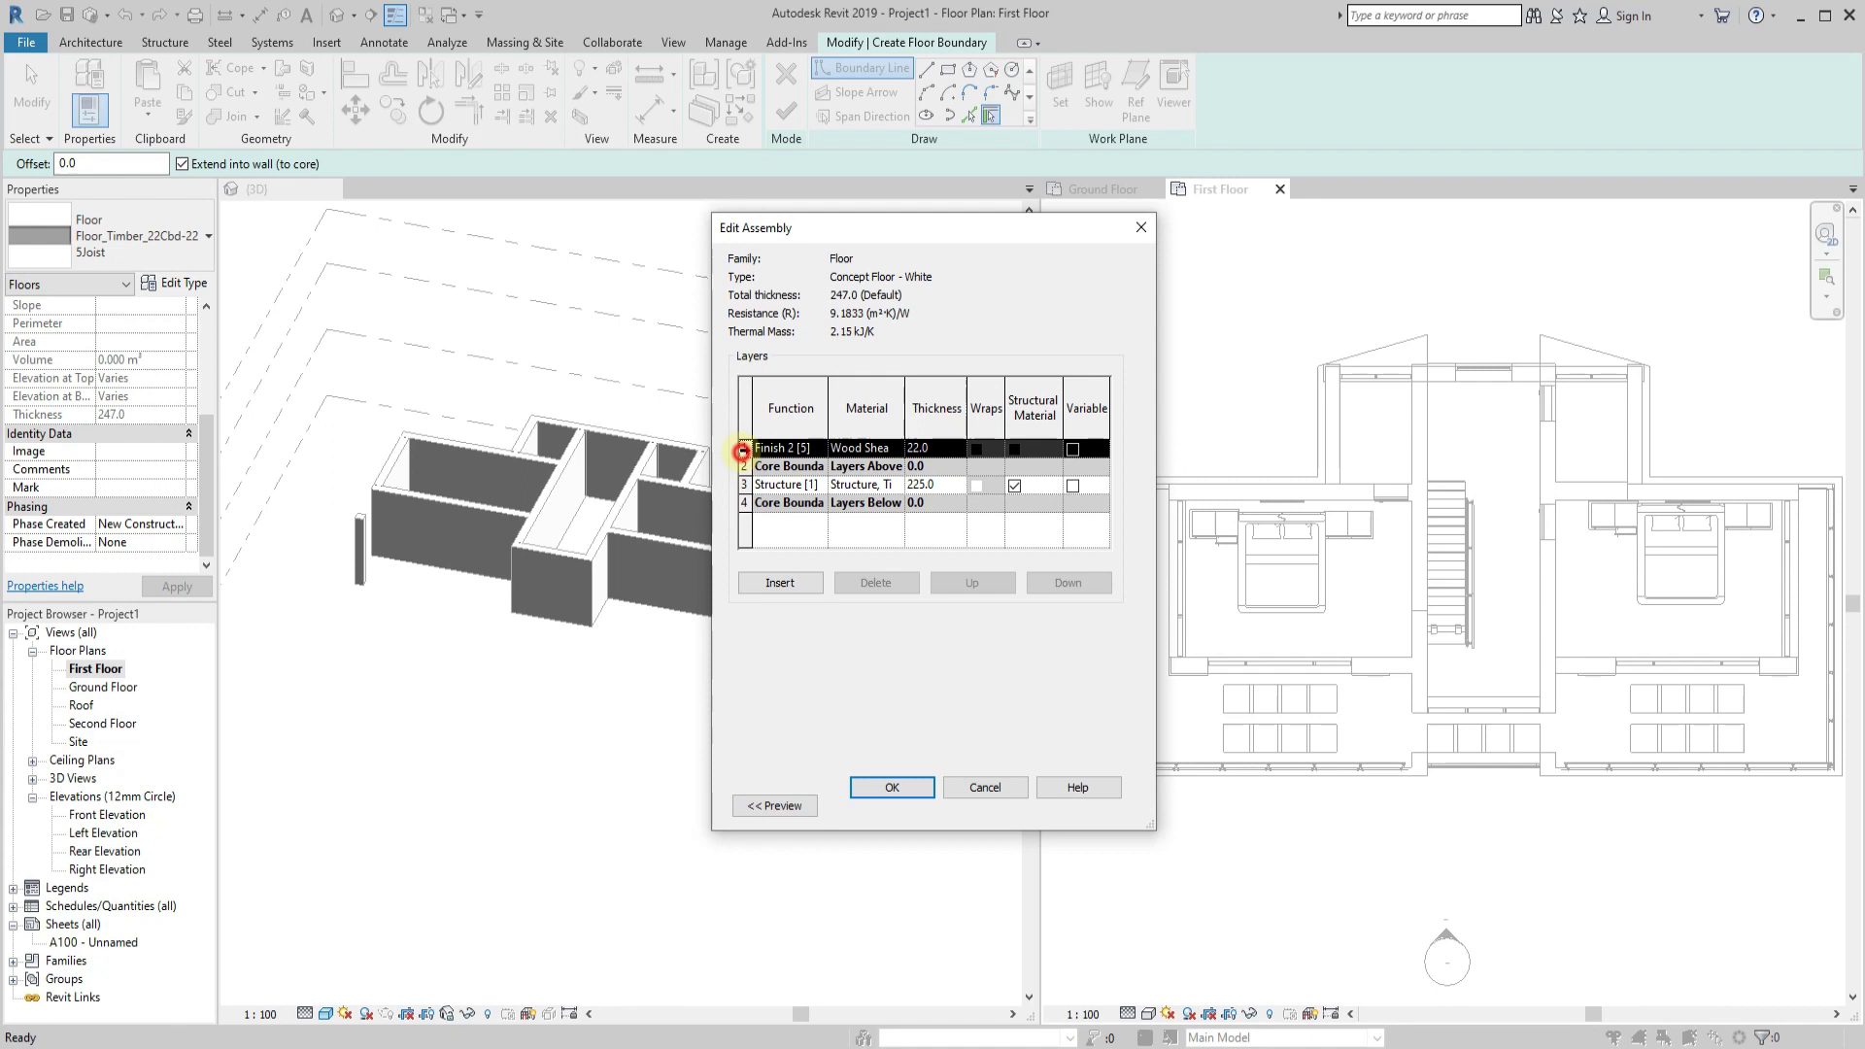
left_click(865, 581)
left_click(956, 468)
type("200")
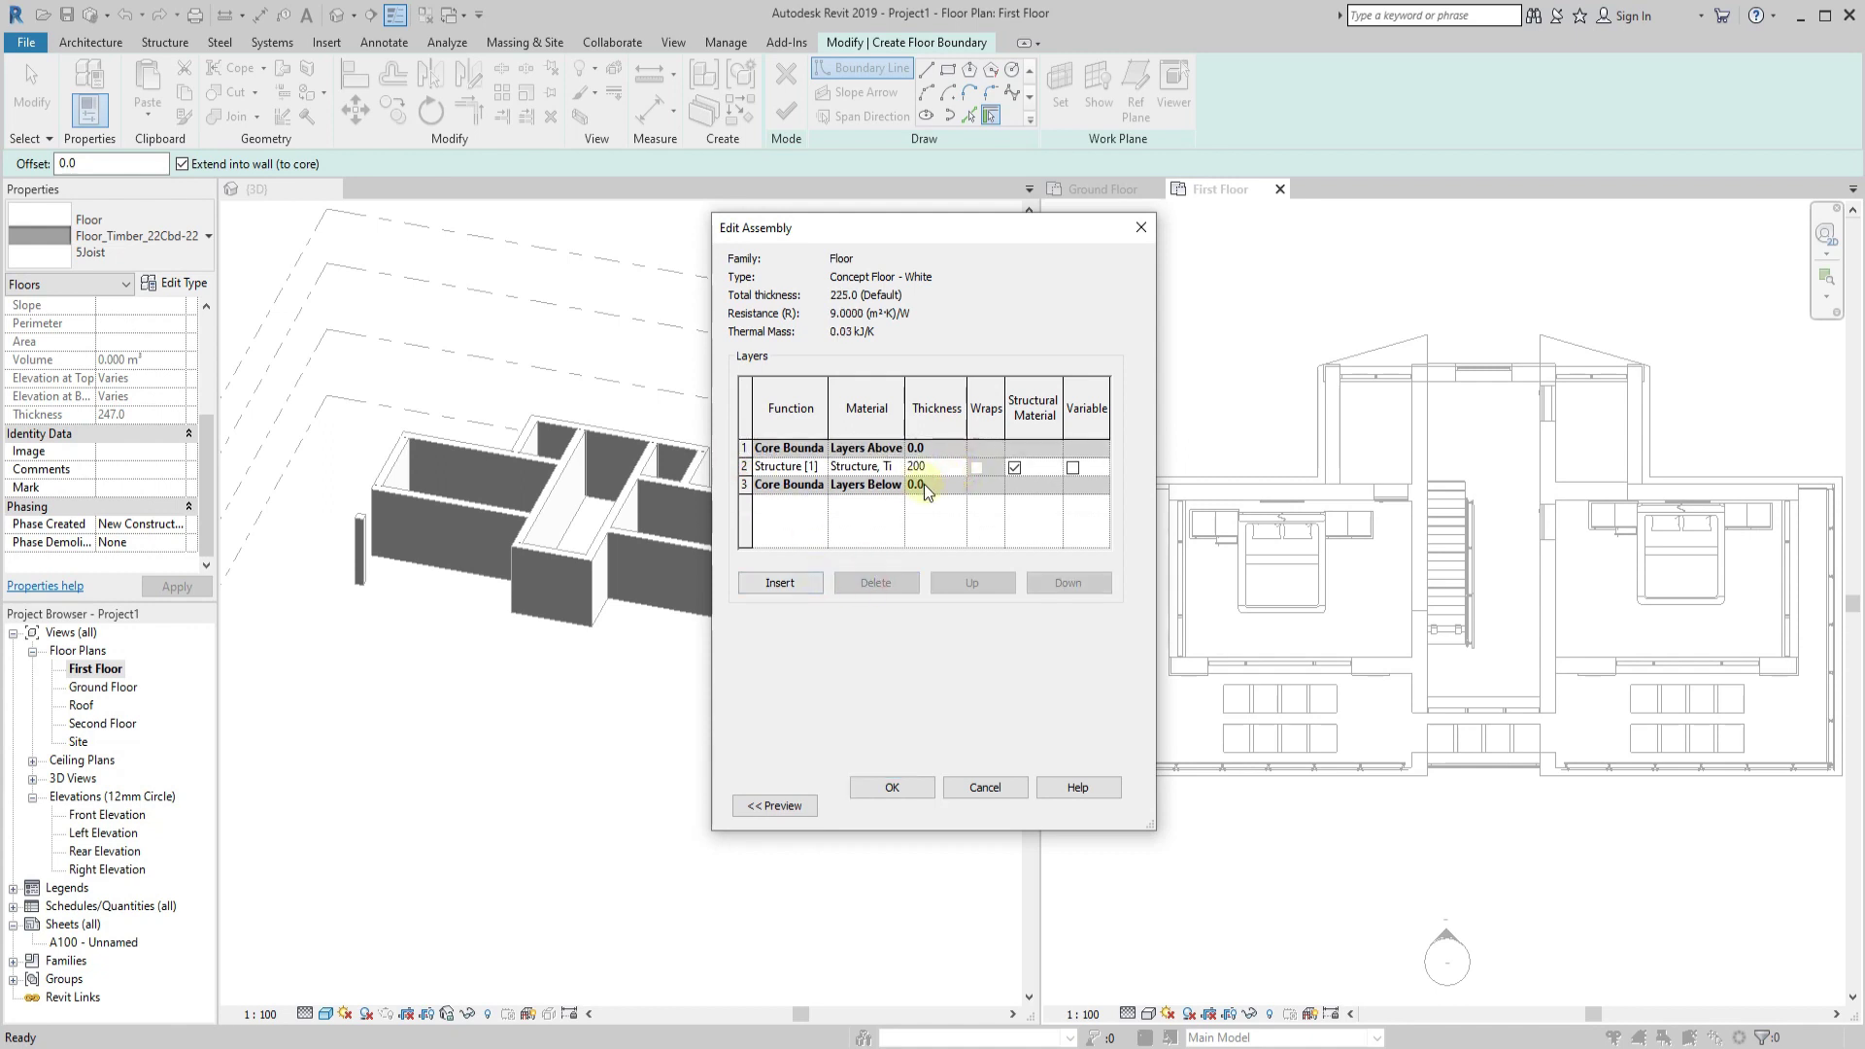
left_click(898, 468)
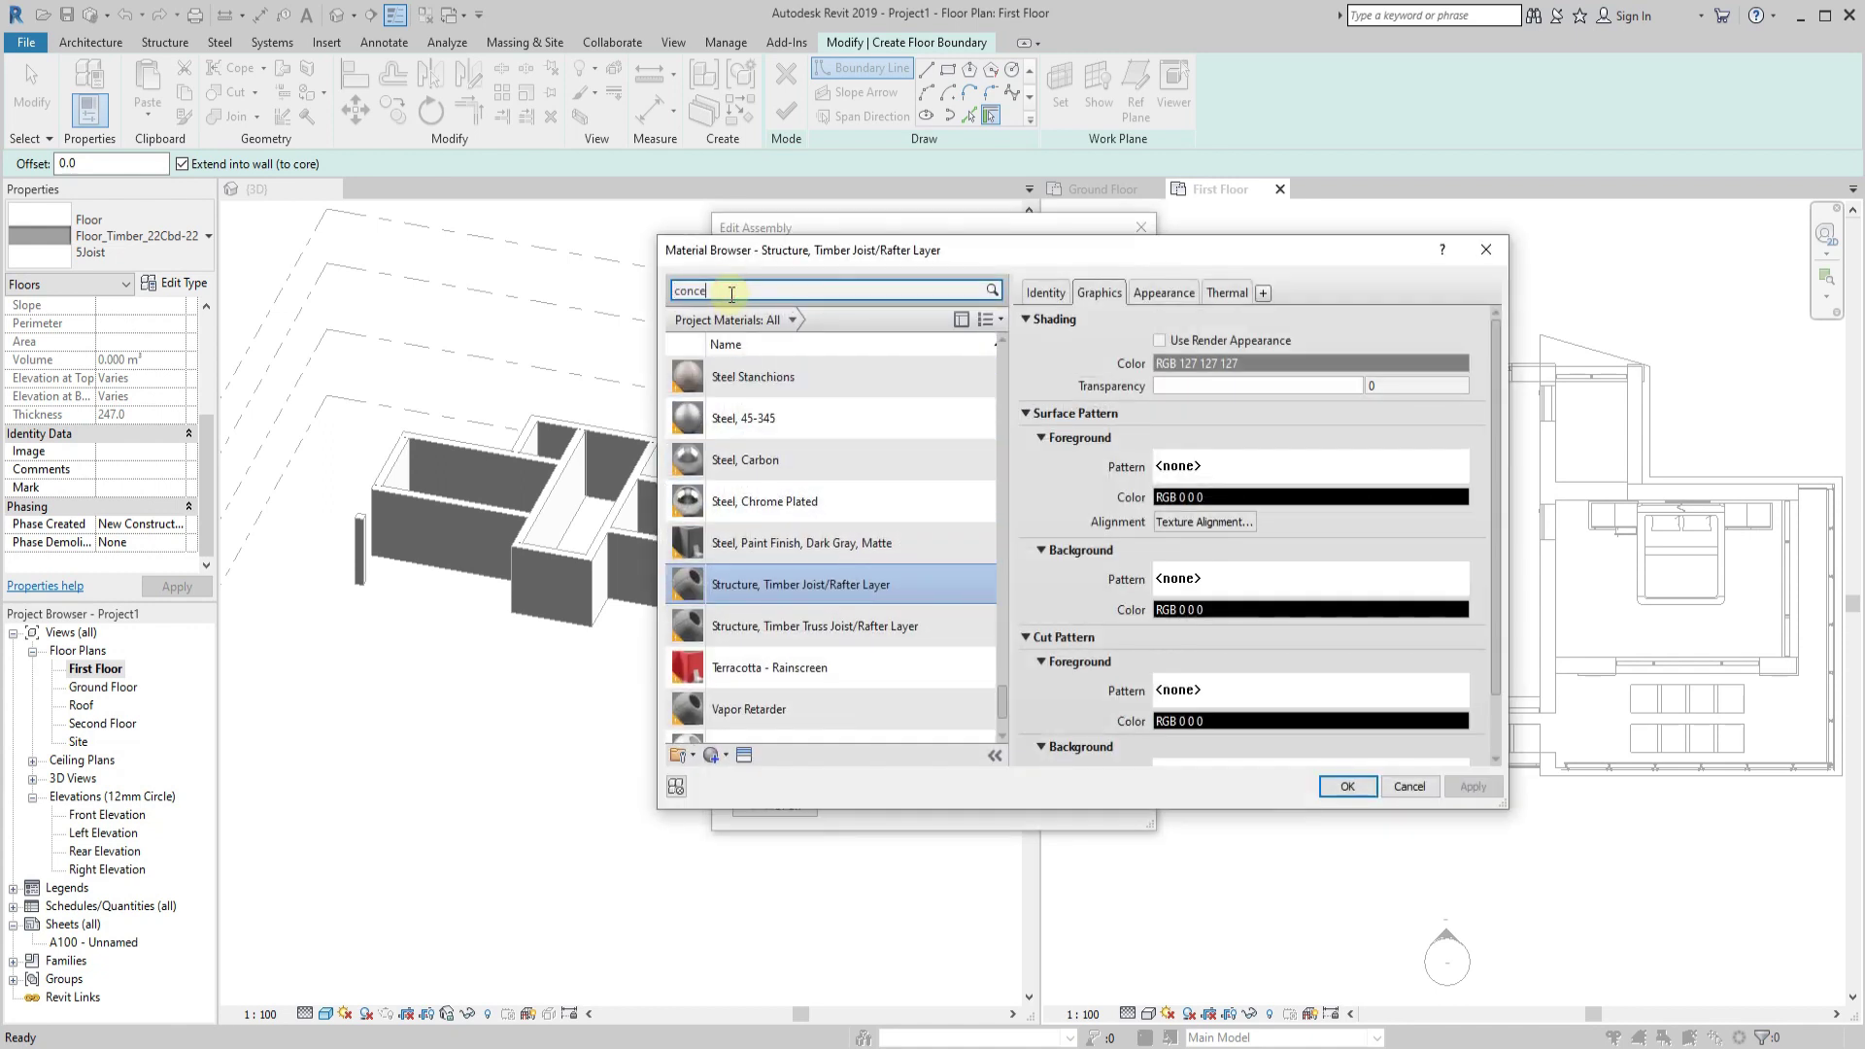
Duplicate Concept Wall - White as material Concept Floor - White and assign it to the structure layer.
type("pt")
left_click(783, 408)
left_click(835, 444)
type("Concept Floor - White")
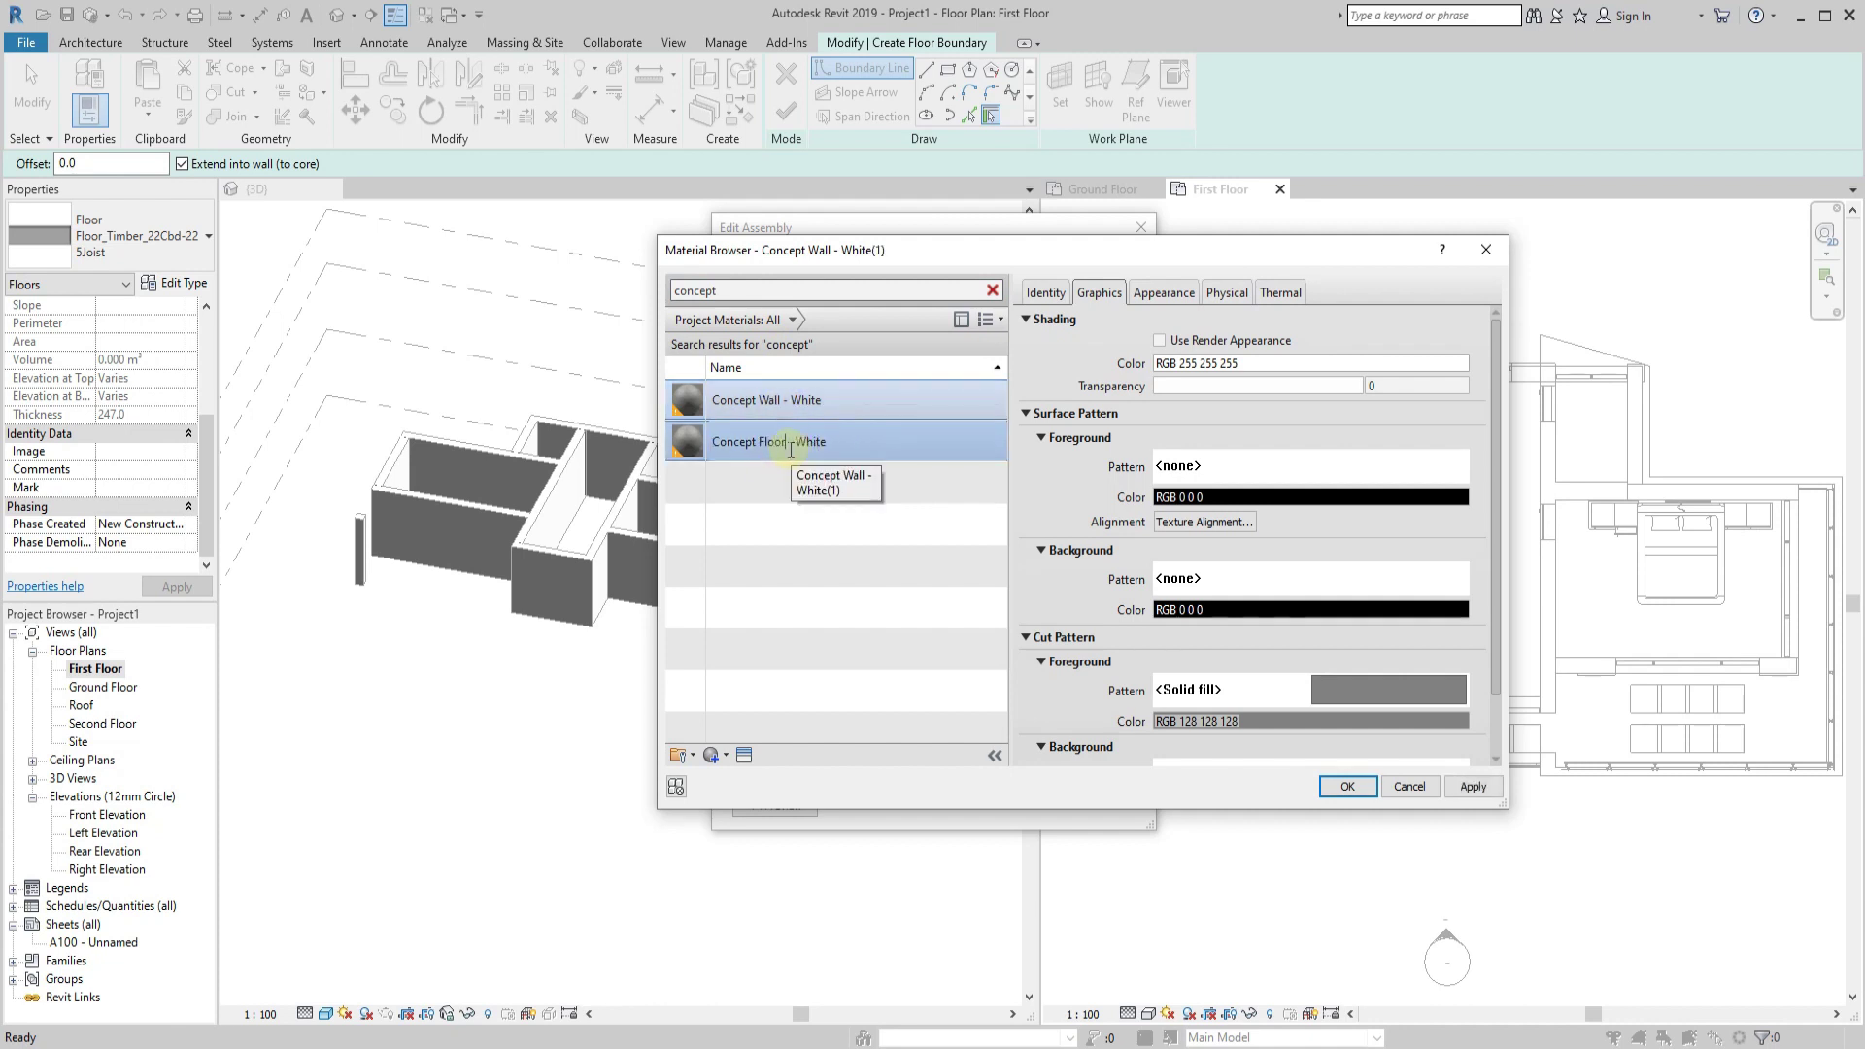
left_click(1275, 474)
key("Escape")
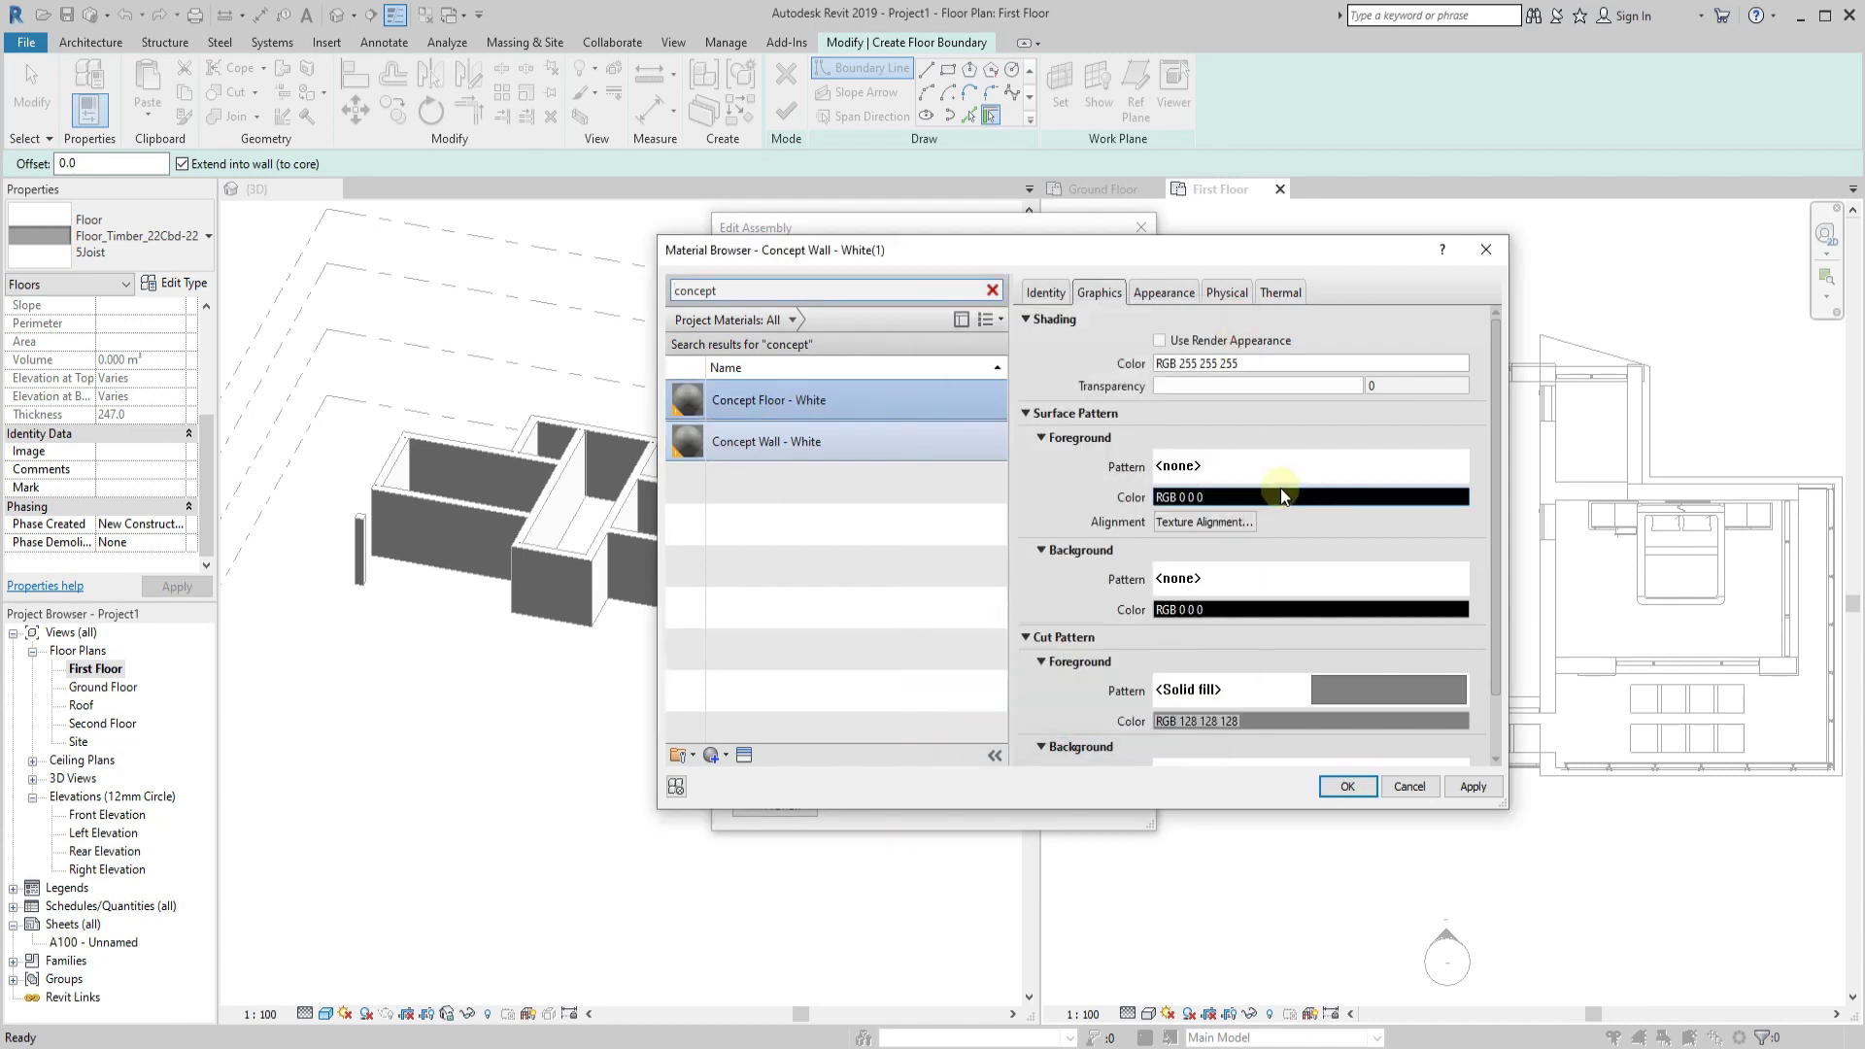
scroll(1221, 451, "down", 1)
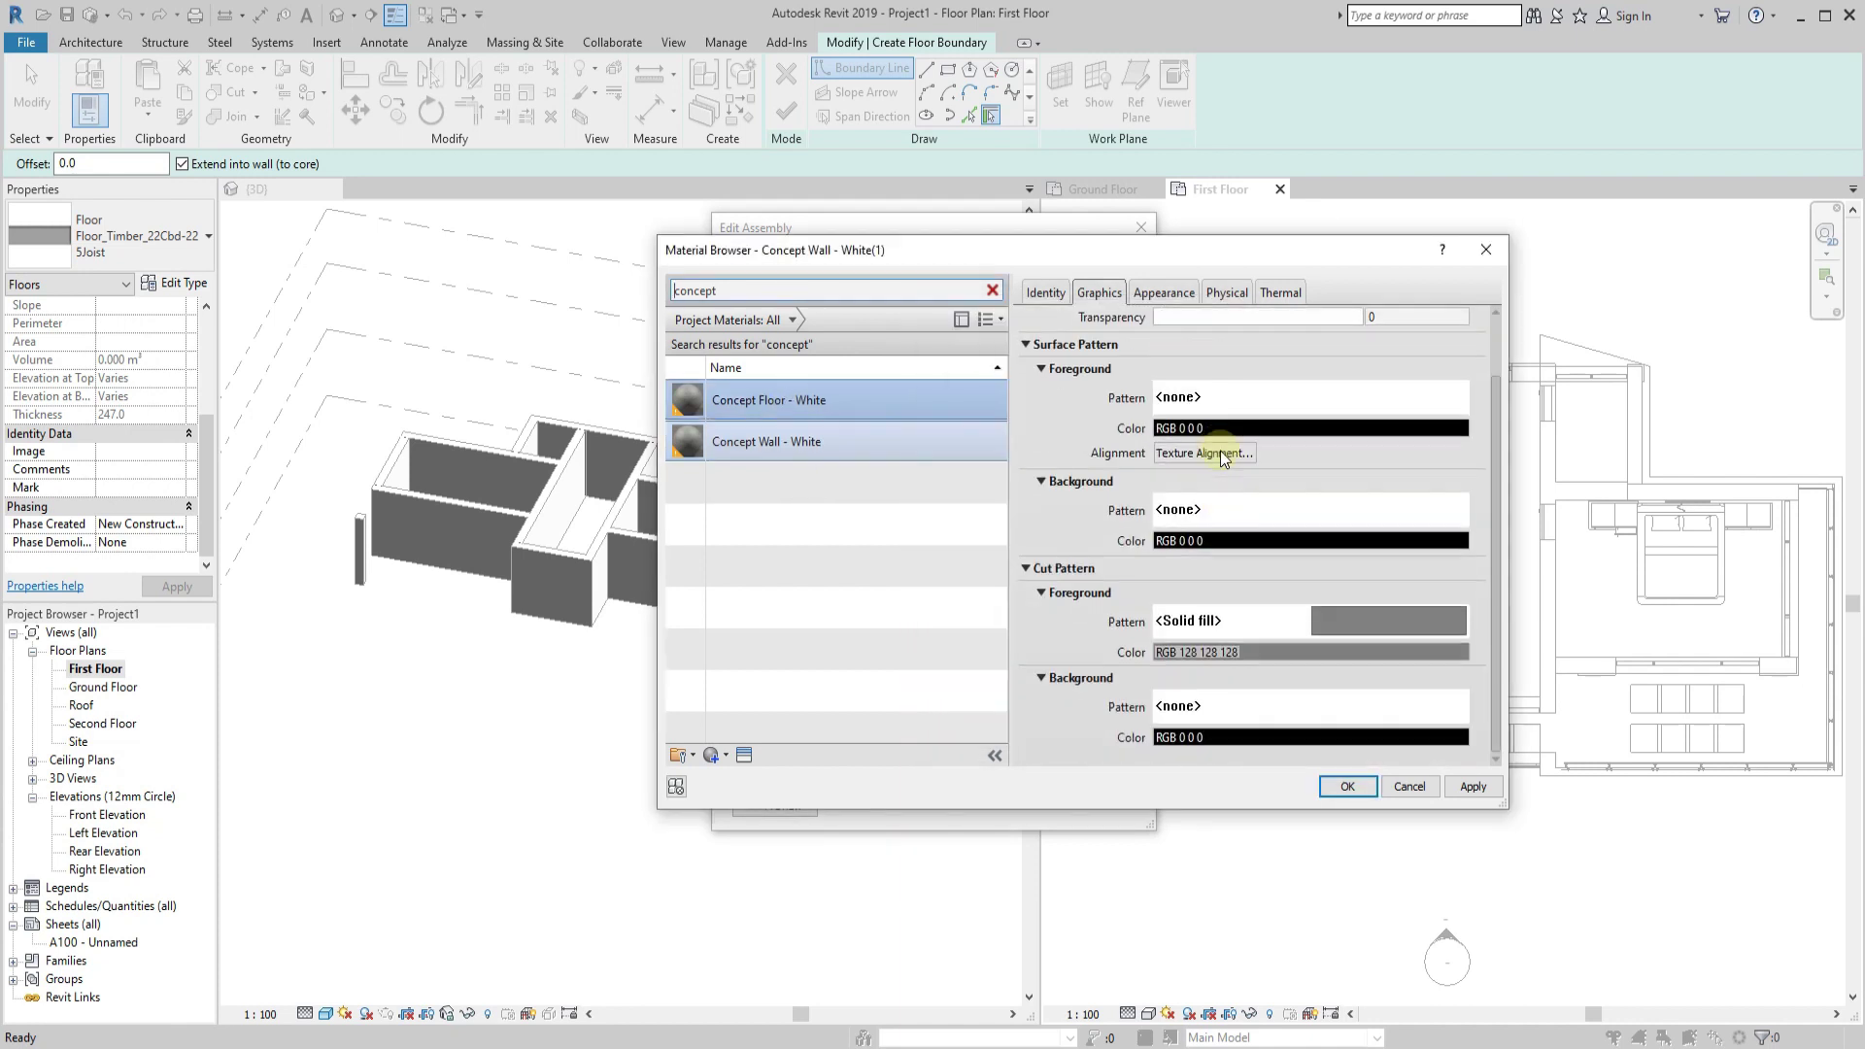
left_click(1333, 786)
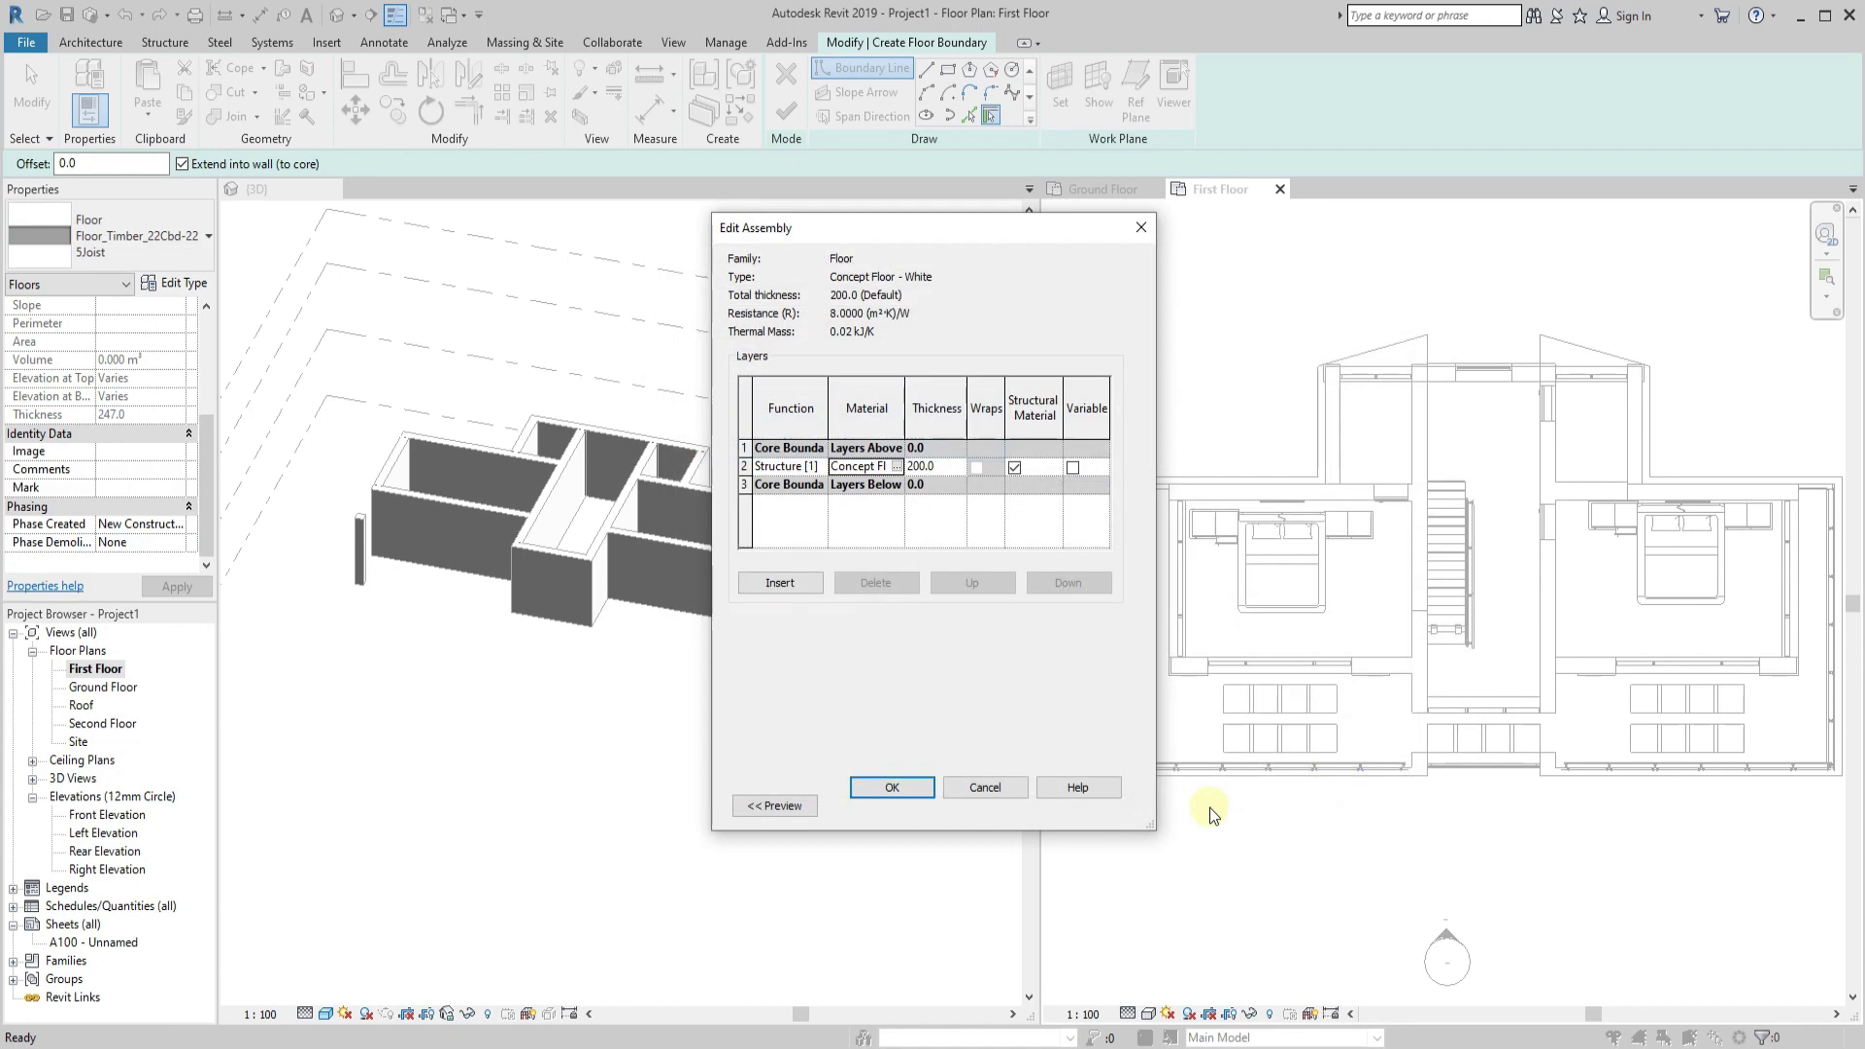
left_click(899, 792)
left_click(909, 811)
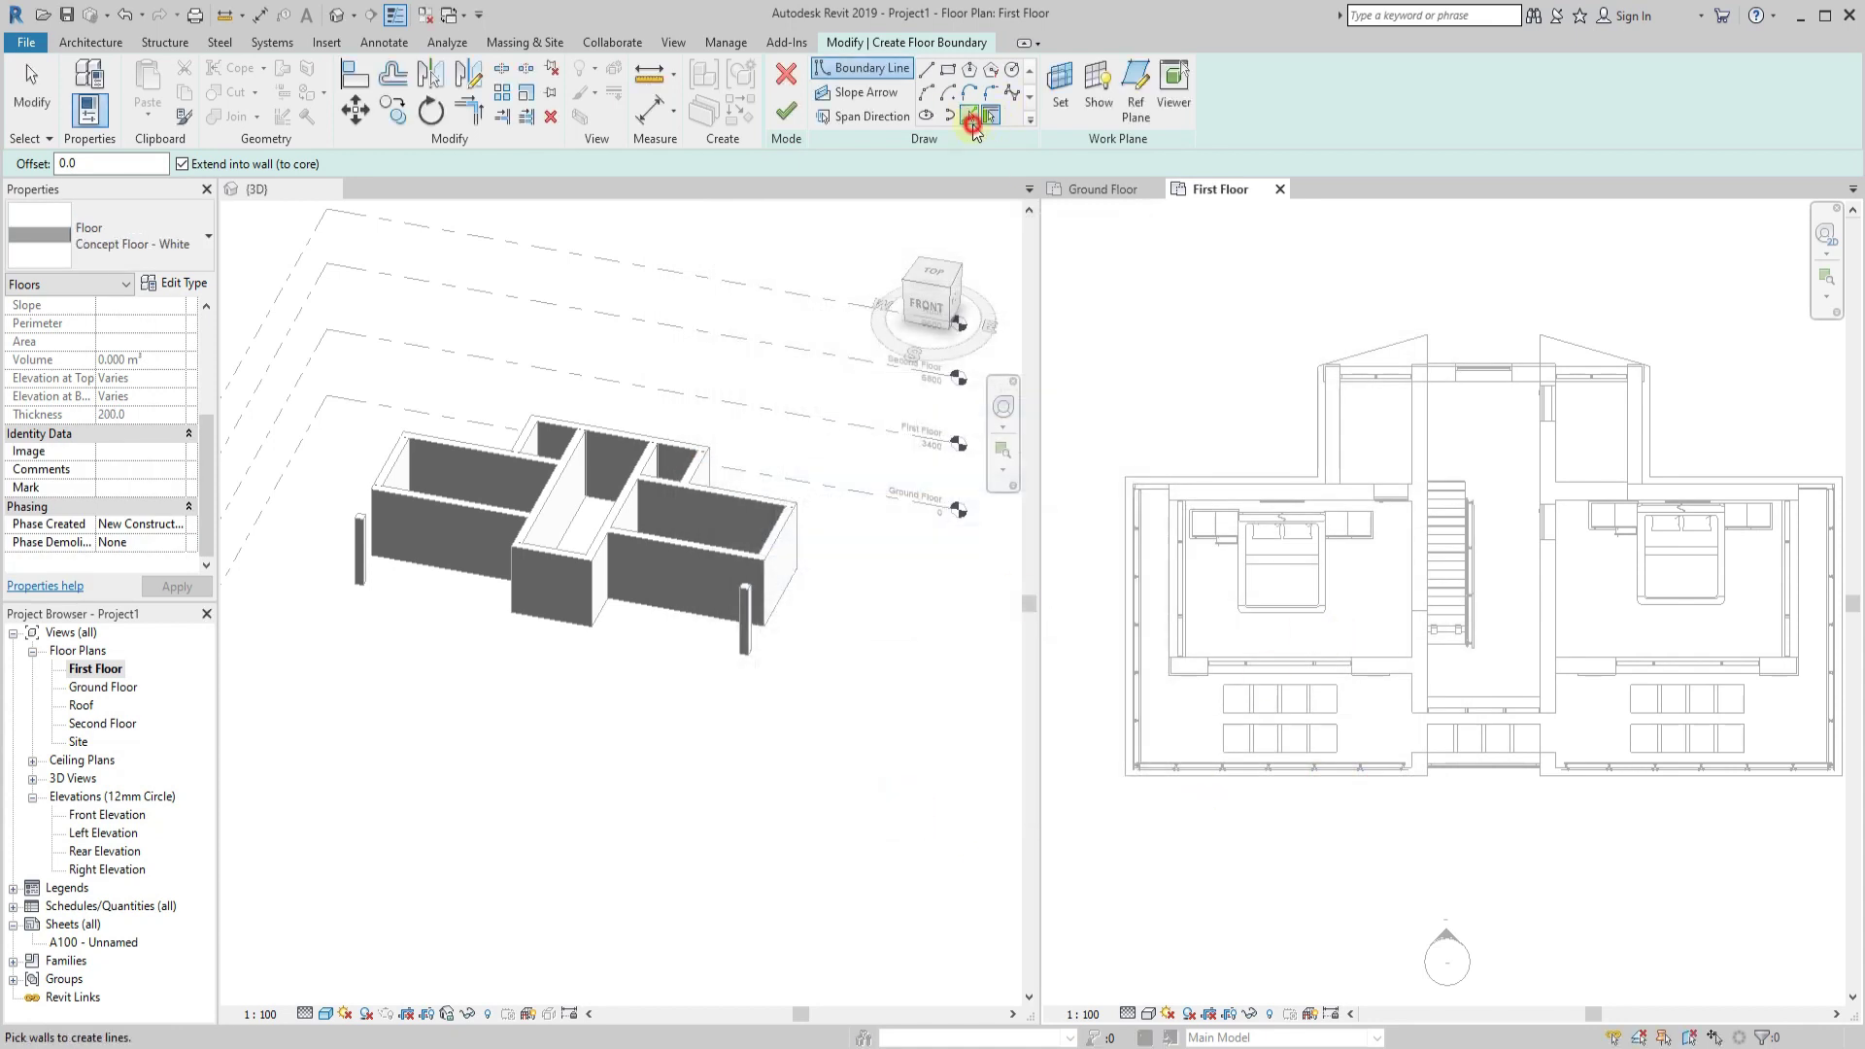
Pick the first slab boundary edges from the DWG outline: top line, bottom wall and right wall.
left_click(1319, 434)
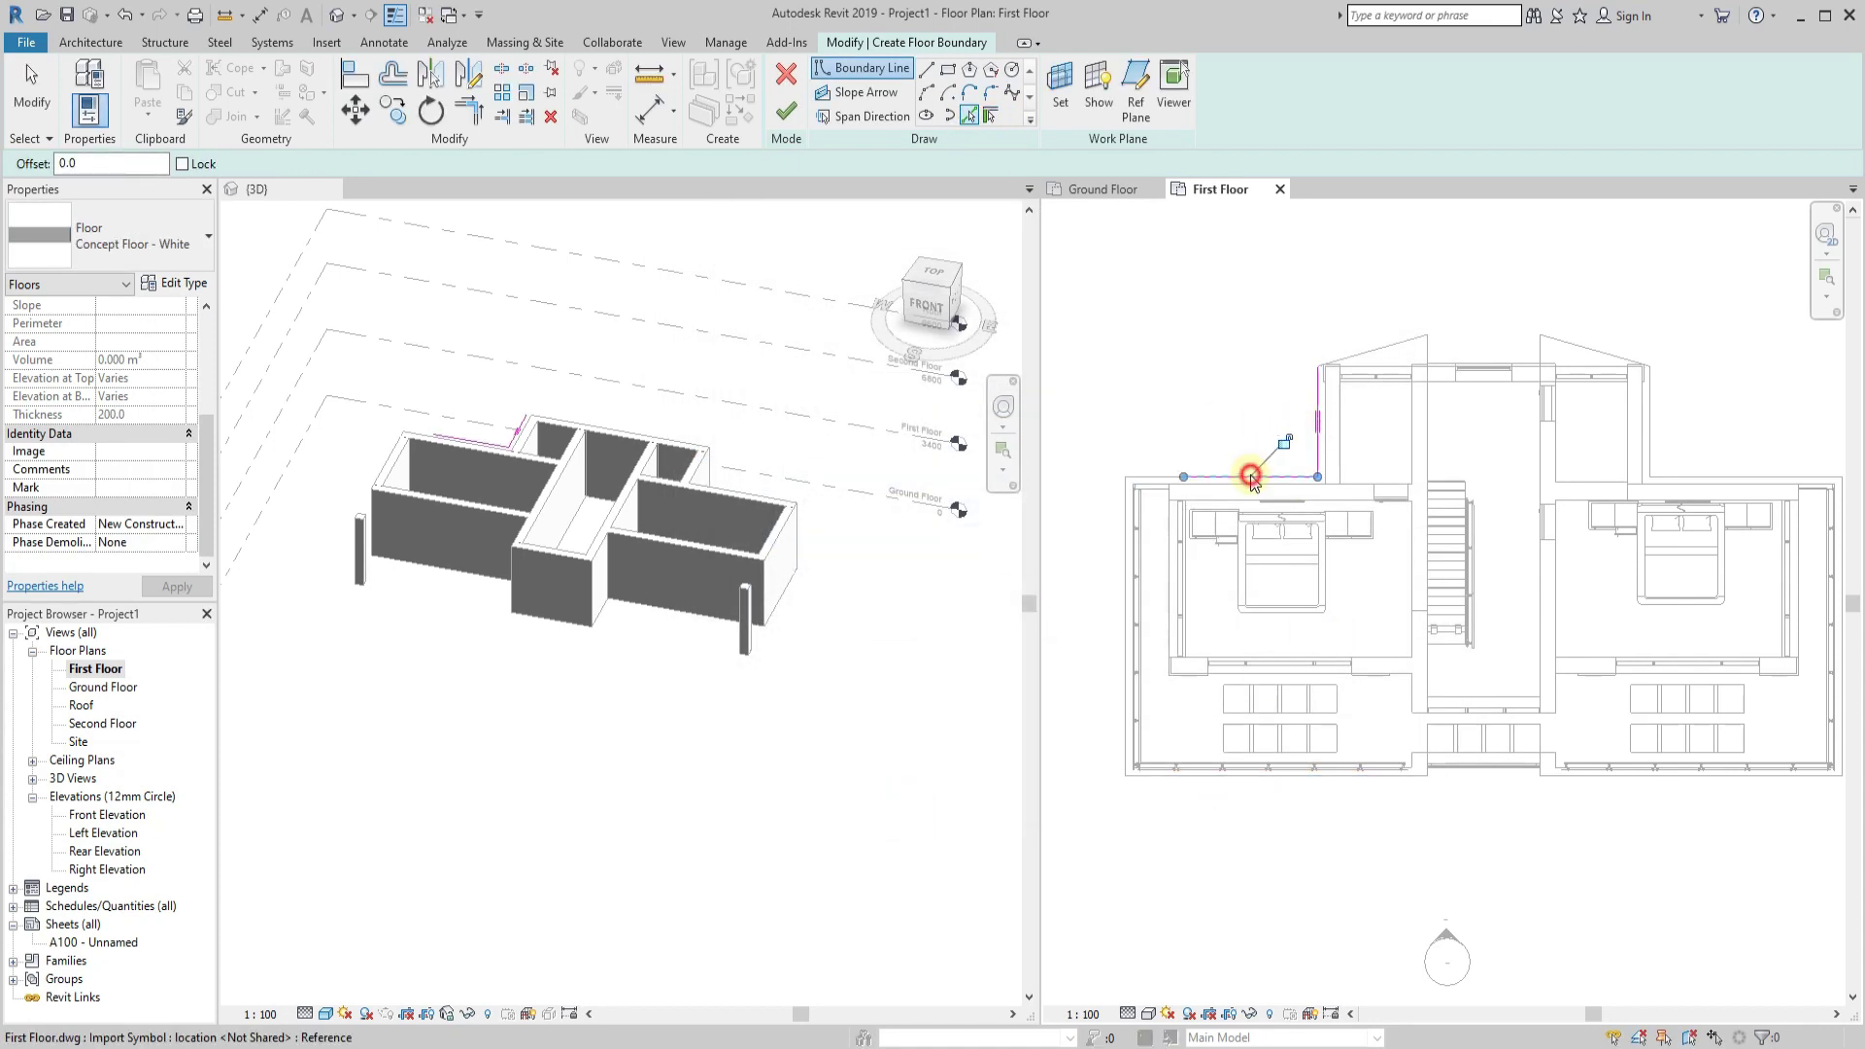
left_click(1281, 783)
scroll(1436, 742, "up", 3)
scroll(1303, 654, "up", 2)
scroll(1169, 622, "up", 2)
scroll(1205, 595, "down", 3)
left_click(1499, 596)
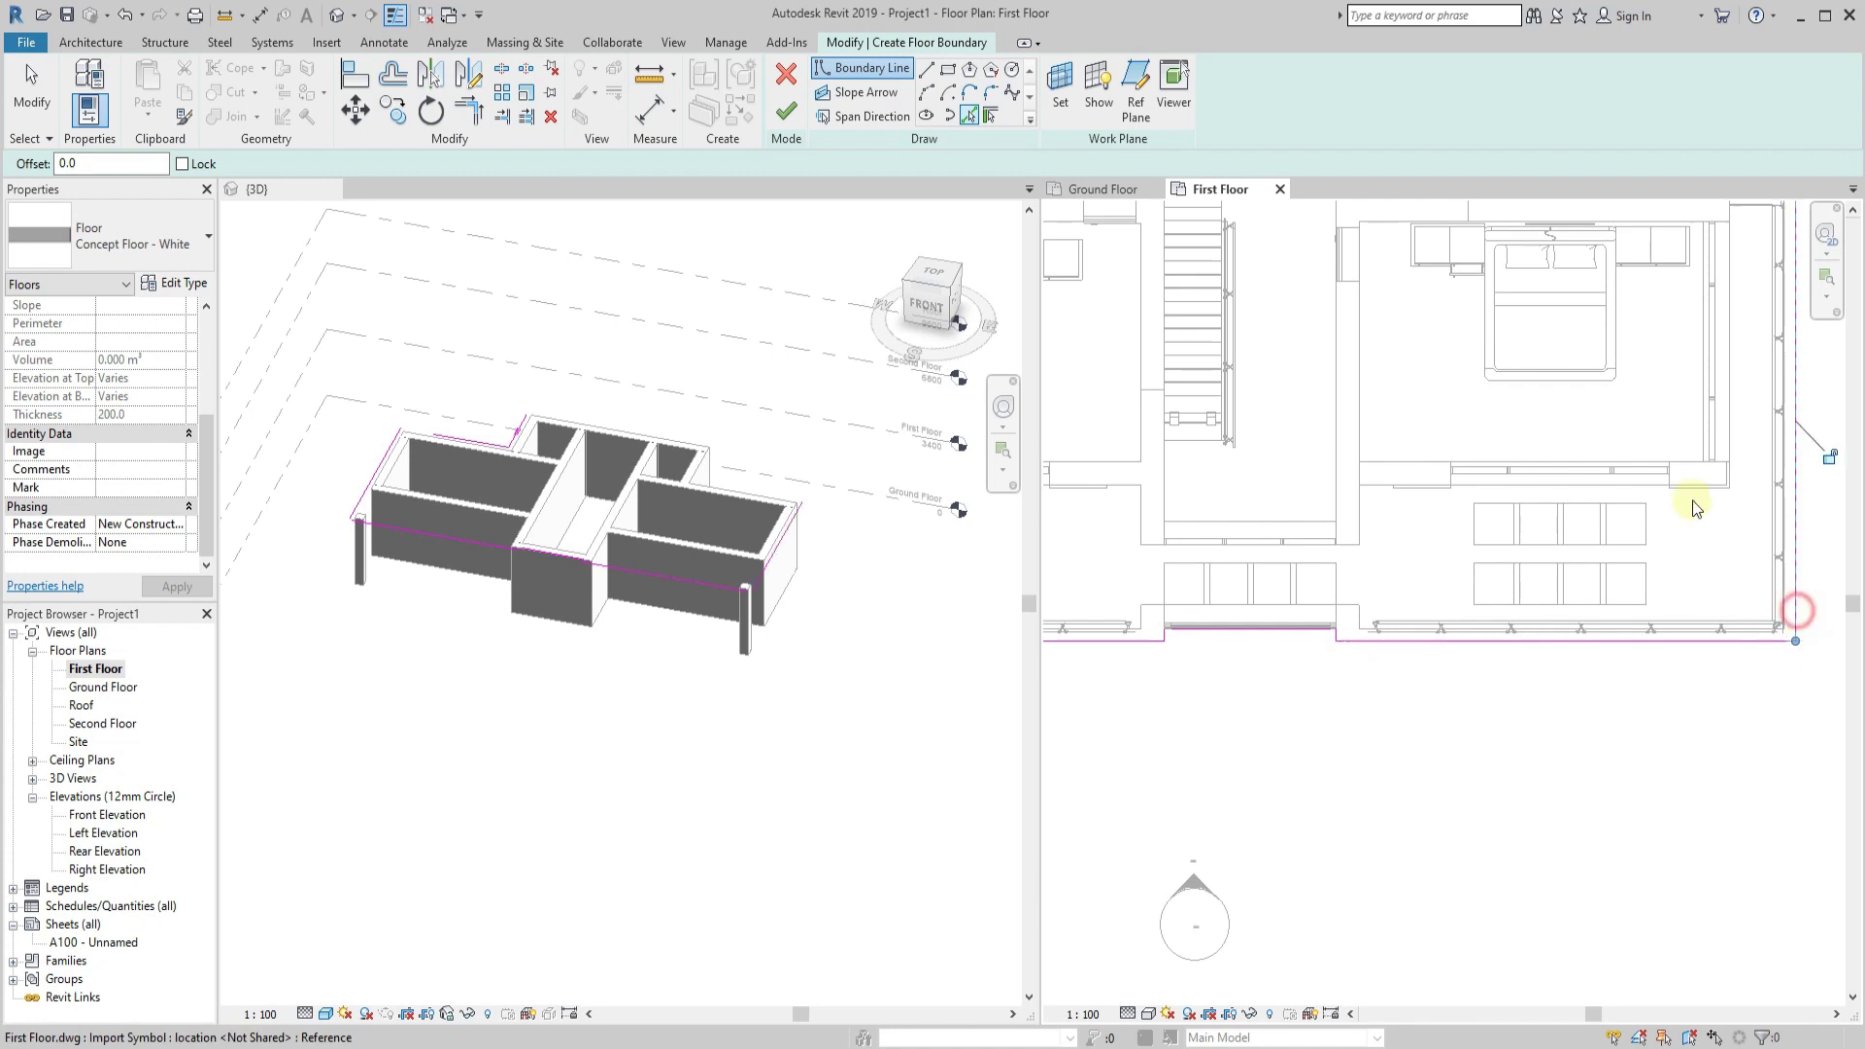
scroll(1695, 509, "down", 3)
scroll(1695, 529, "up", 4)
Pick more plan lines as boundary edges, including the upper diagonal and two vertical lines.
left_click(1684, 518)
scroll(1684, 518, "down", 2)
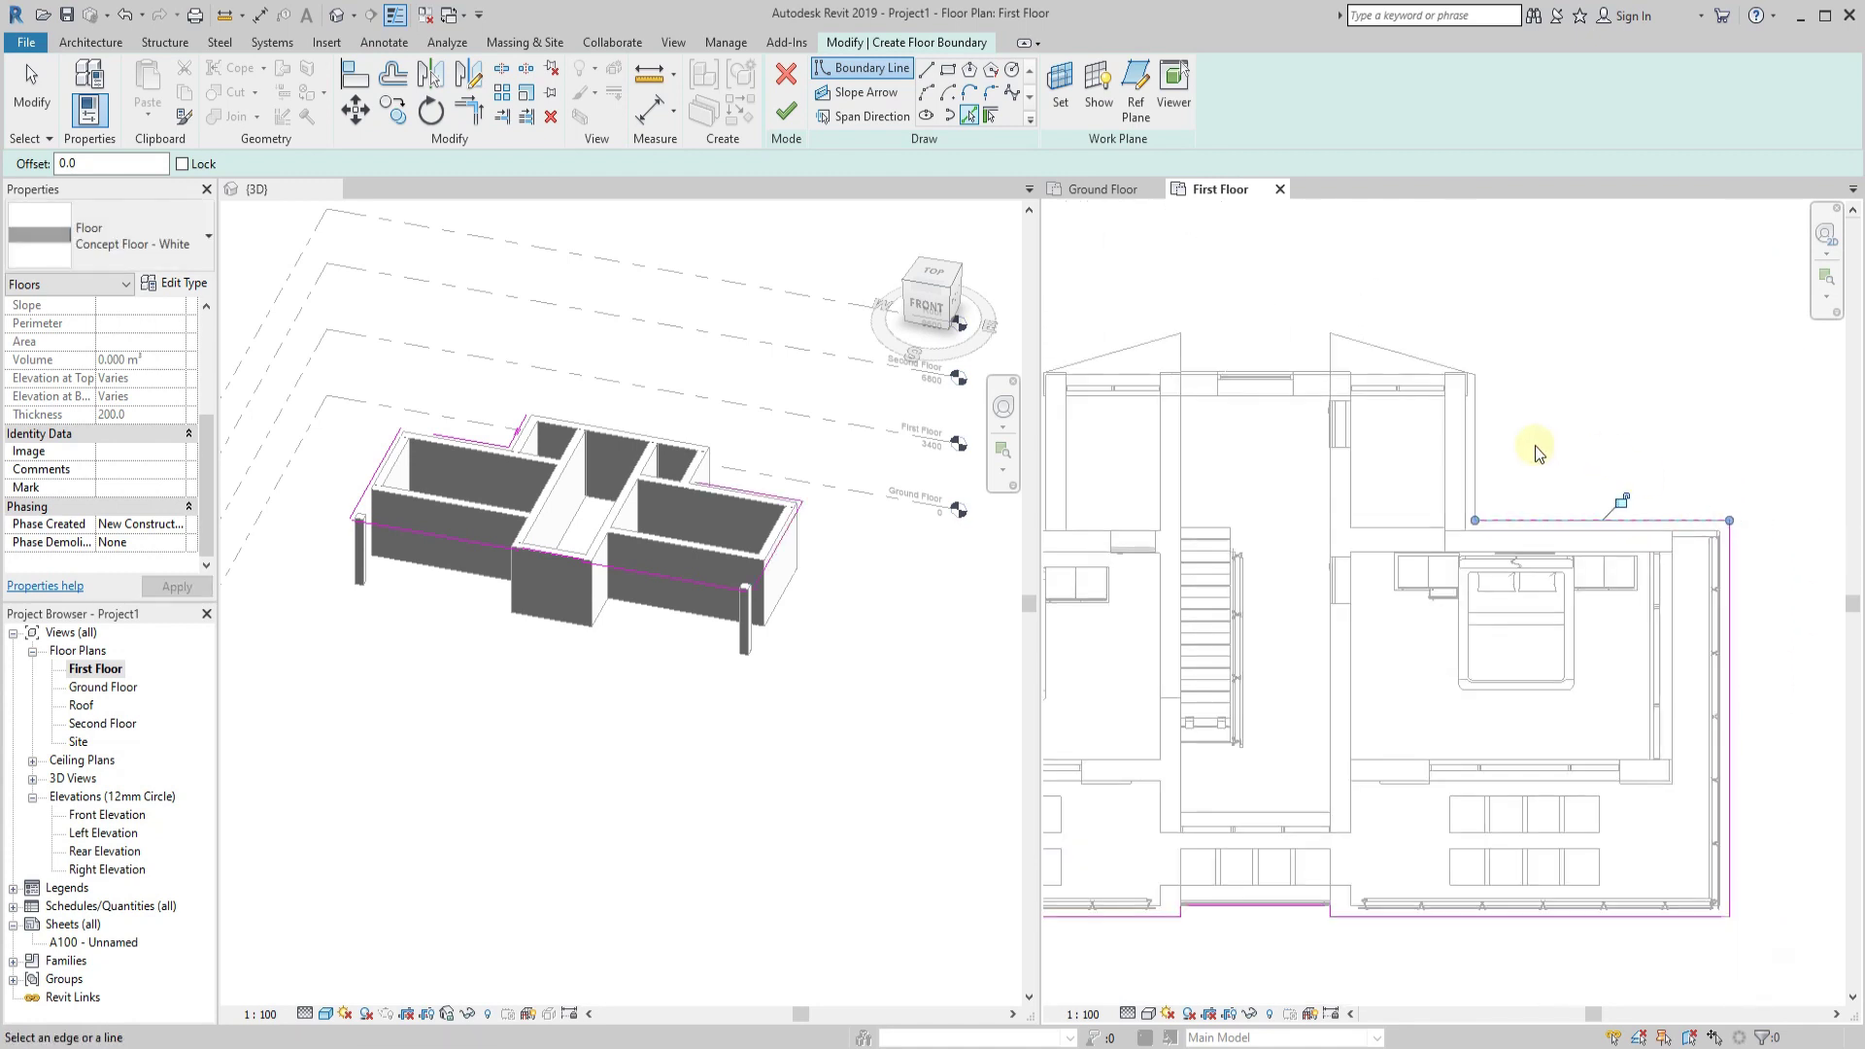
scroll(1400, 345, "up", 2)
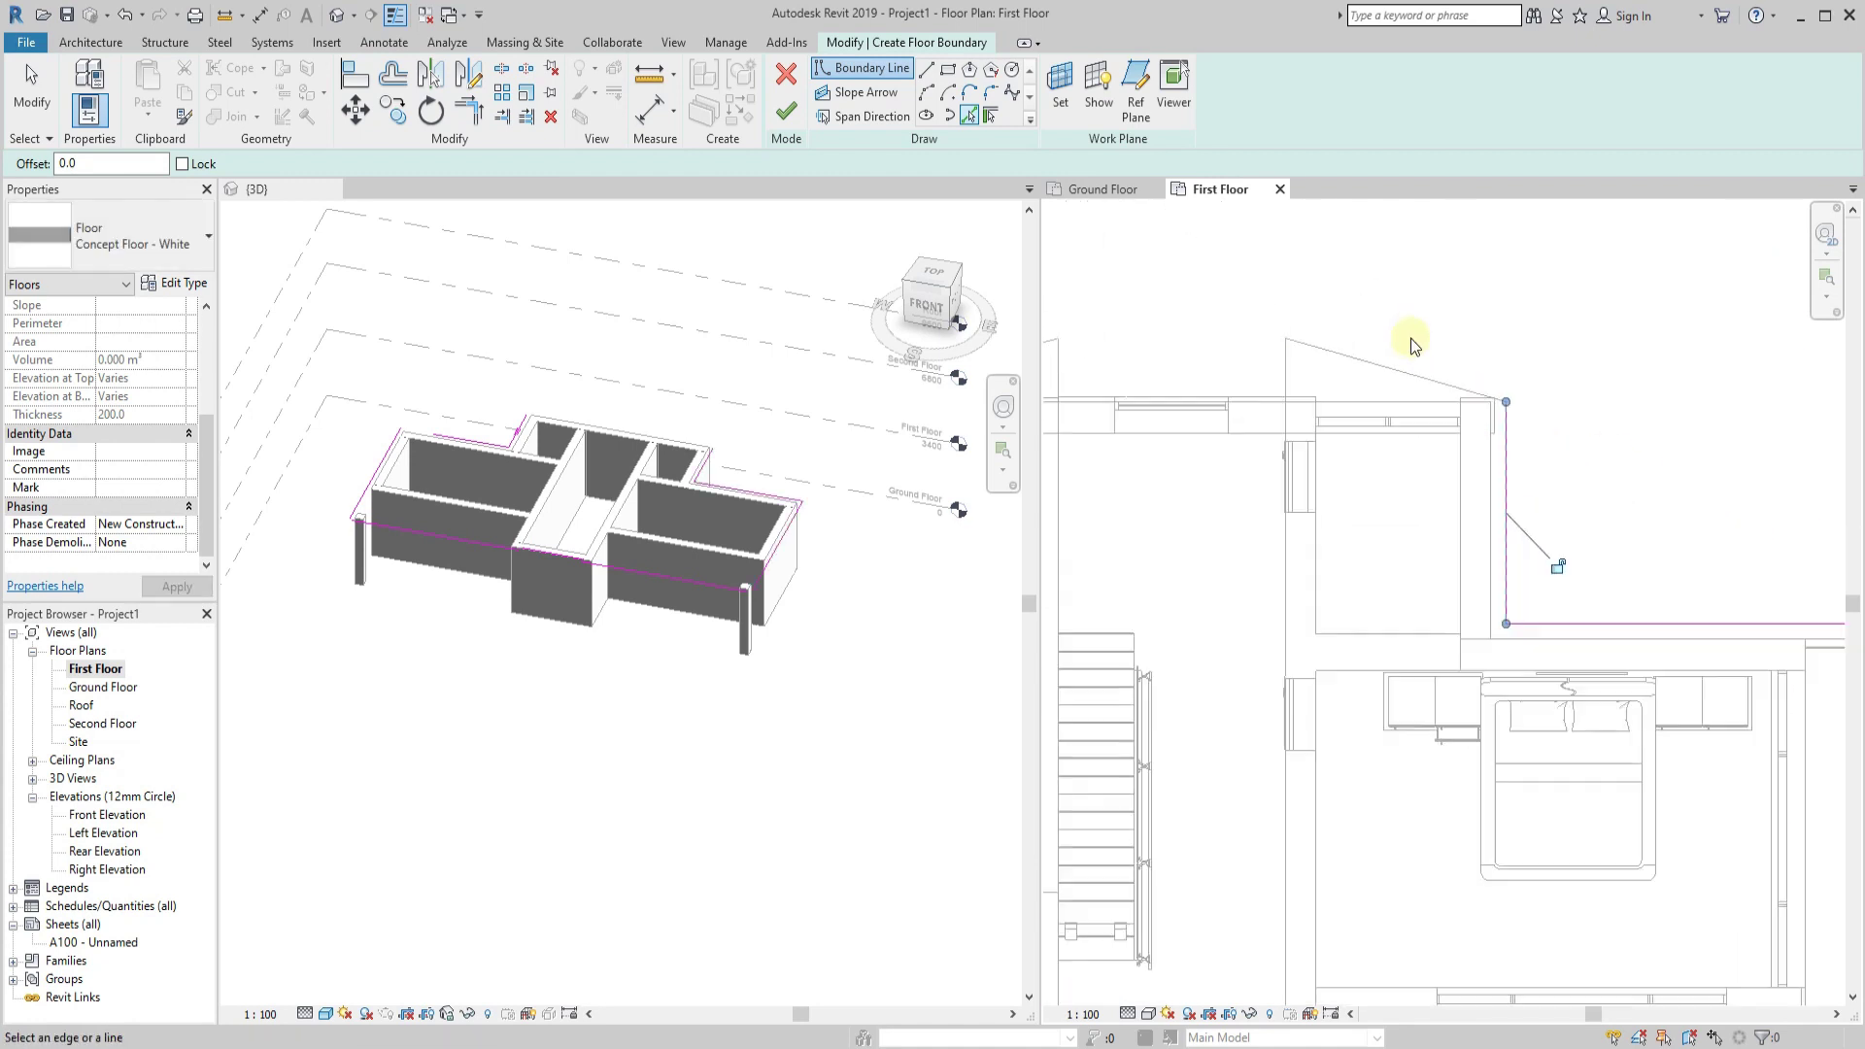
left_click(1407, 368)
left_click(1308, 399)
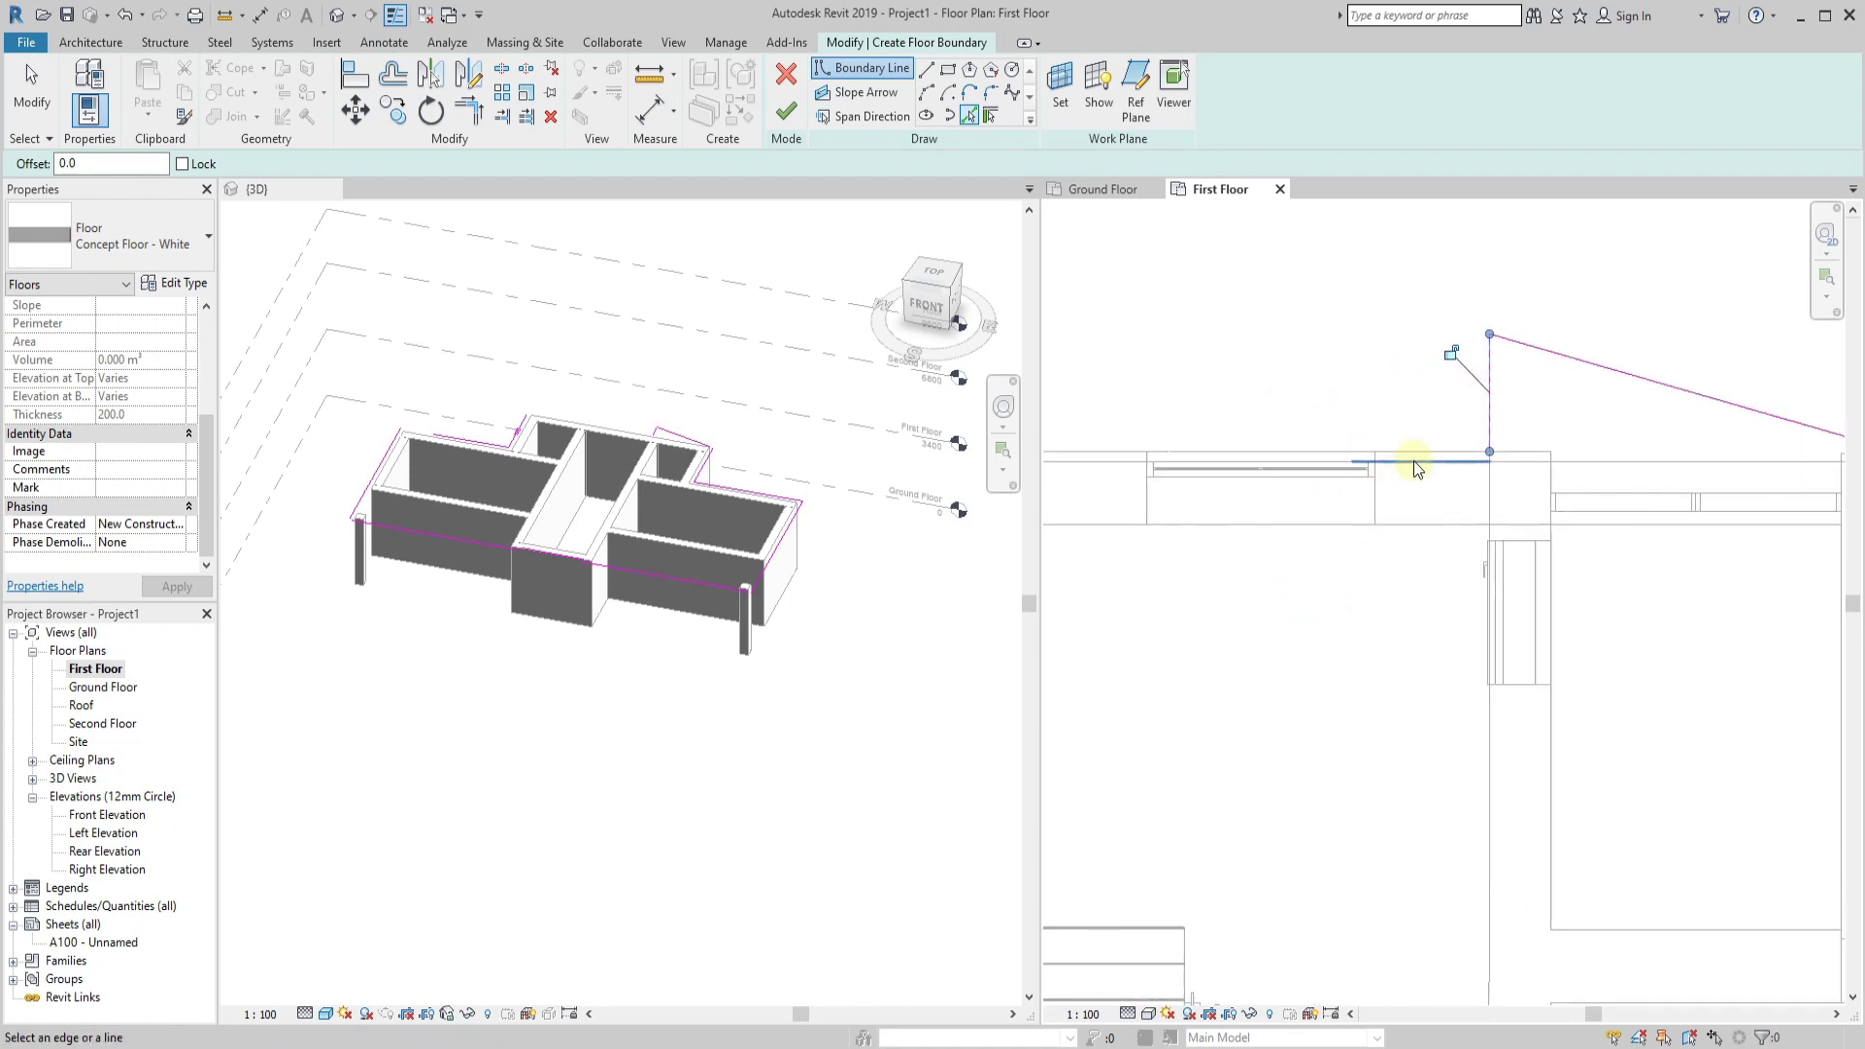
scroll(1263, 423, "down", 2)
left_click(1308, 446)
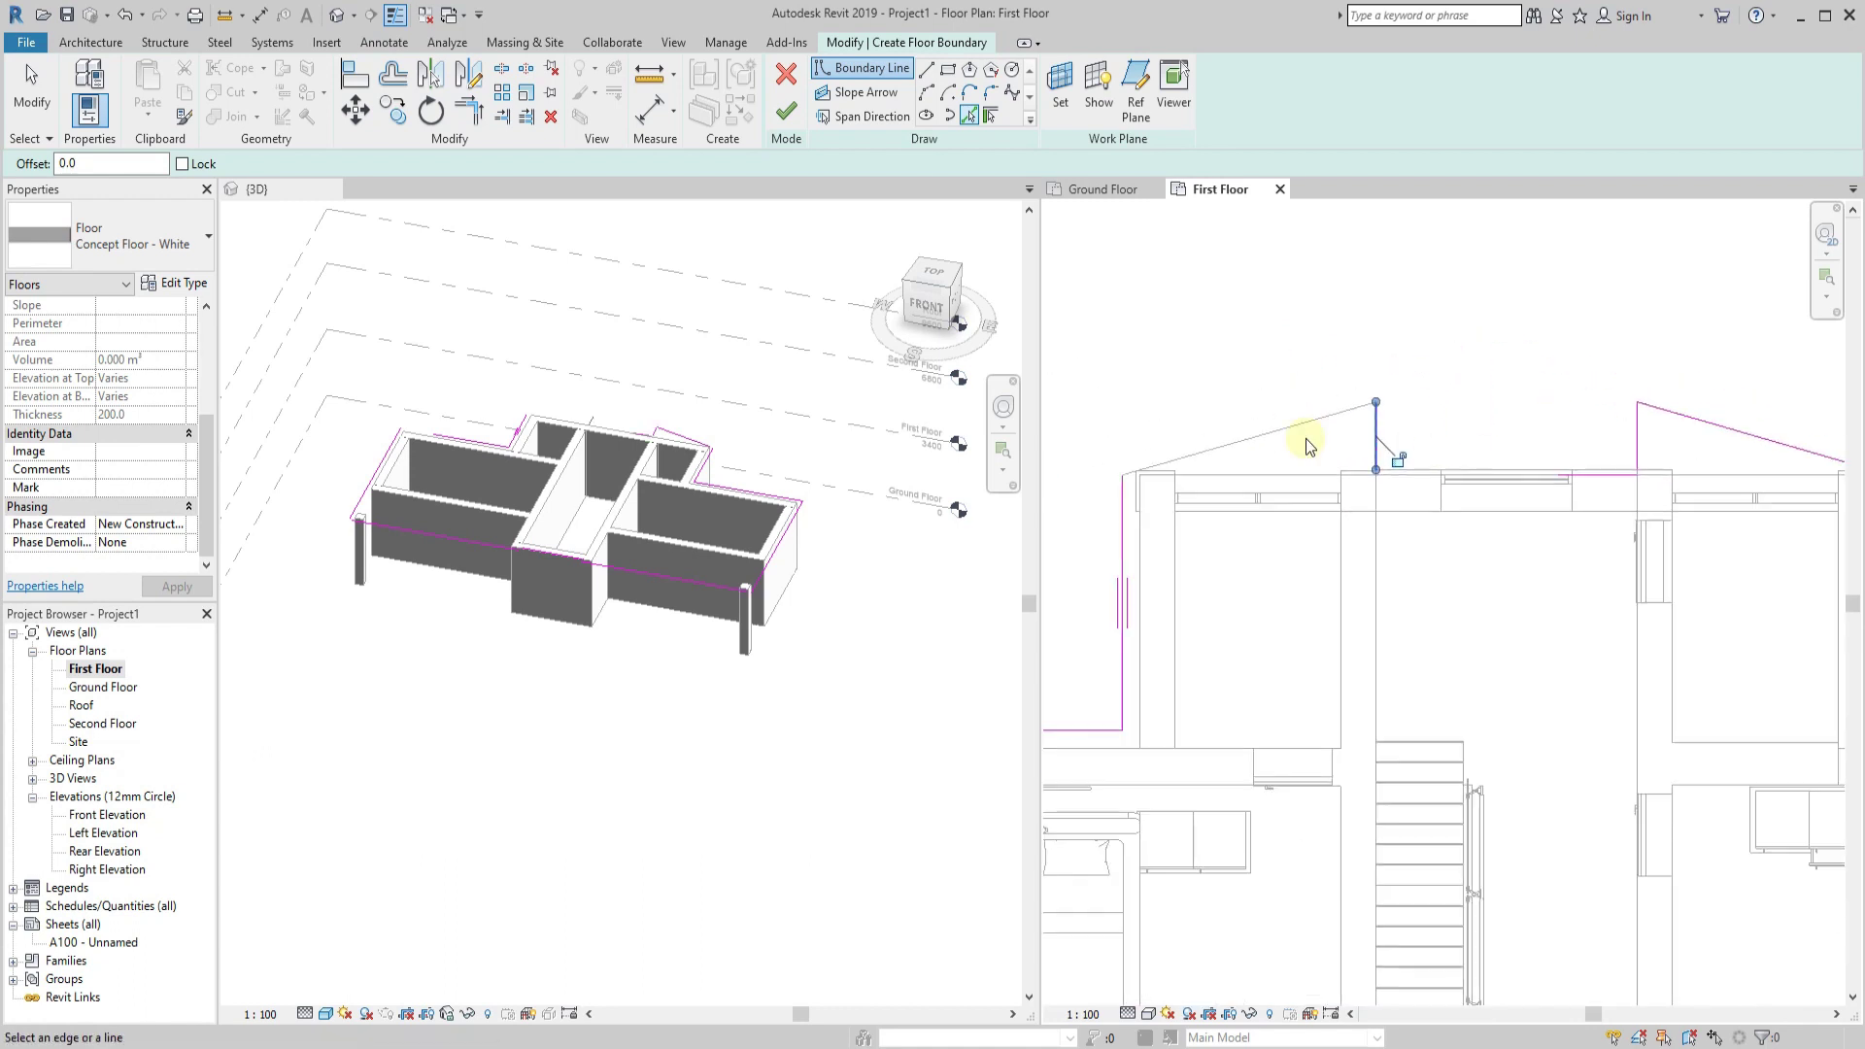
Join two boundary lines into a corner with Trim/Extend to Corner (TR).
key("t")
key("r")
scroll(1561, 576, "up", 1)
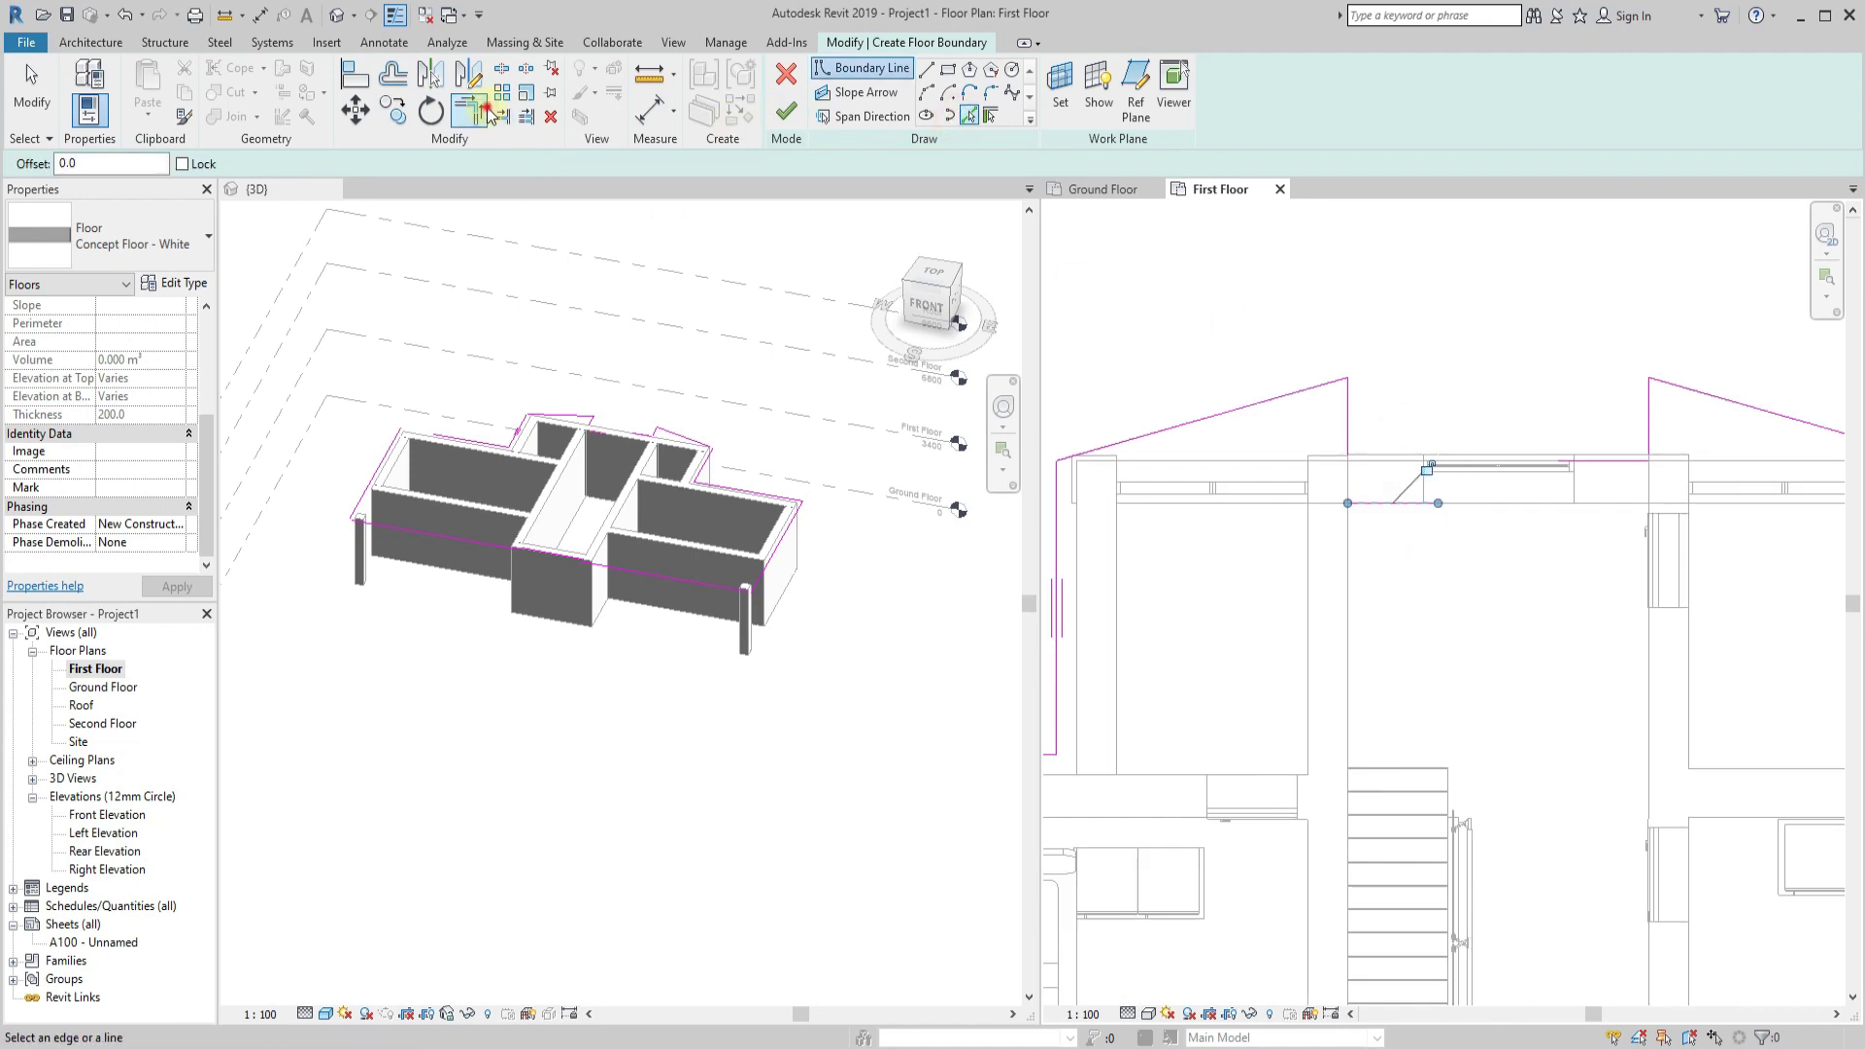
left_click(1344, 425)
left_click(1652, 442)
key("Escape")
key("Escape")
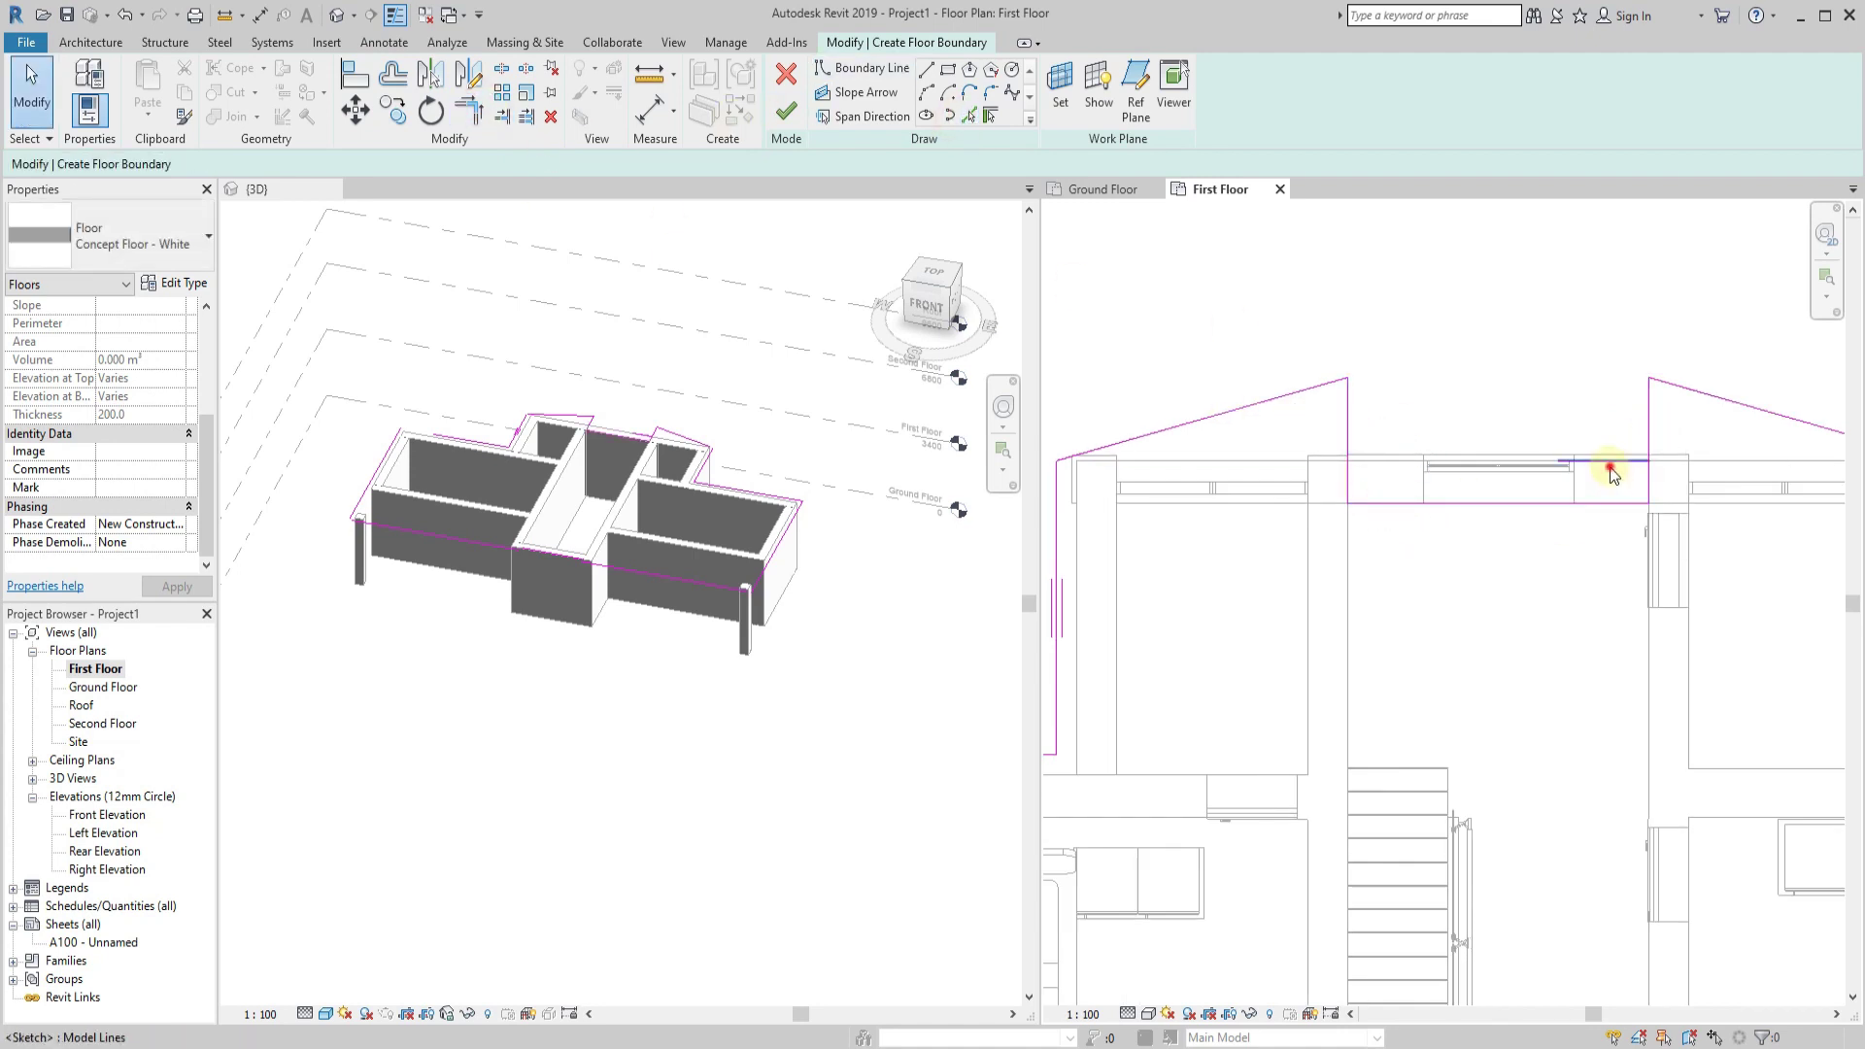
Trim the bottom boundary line at the lower-left corner of the outline.
scroll(1554, 464, "down", 2)
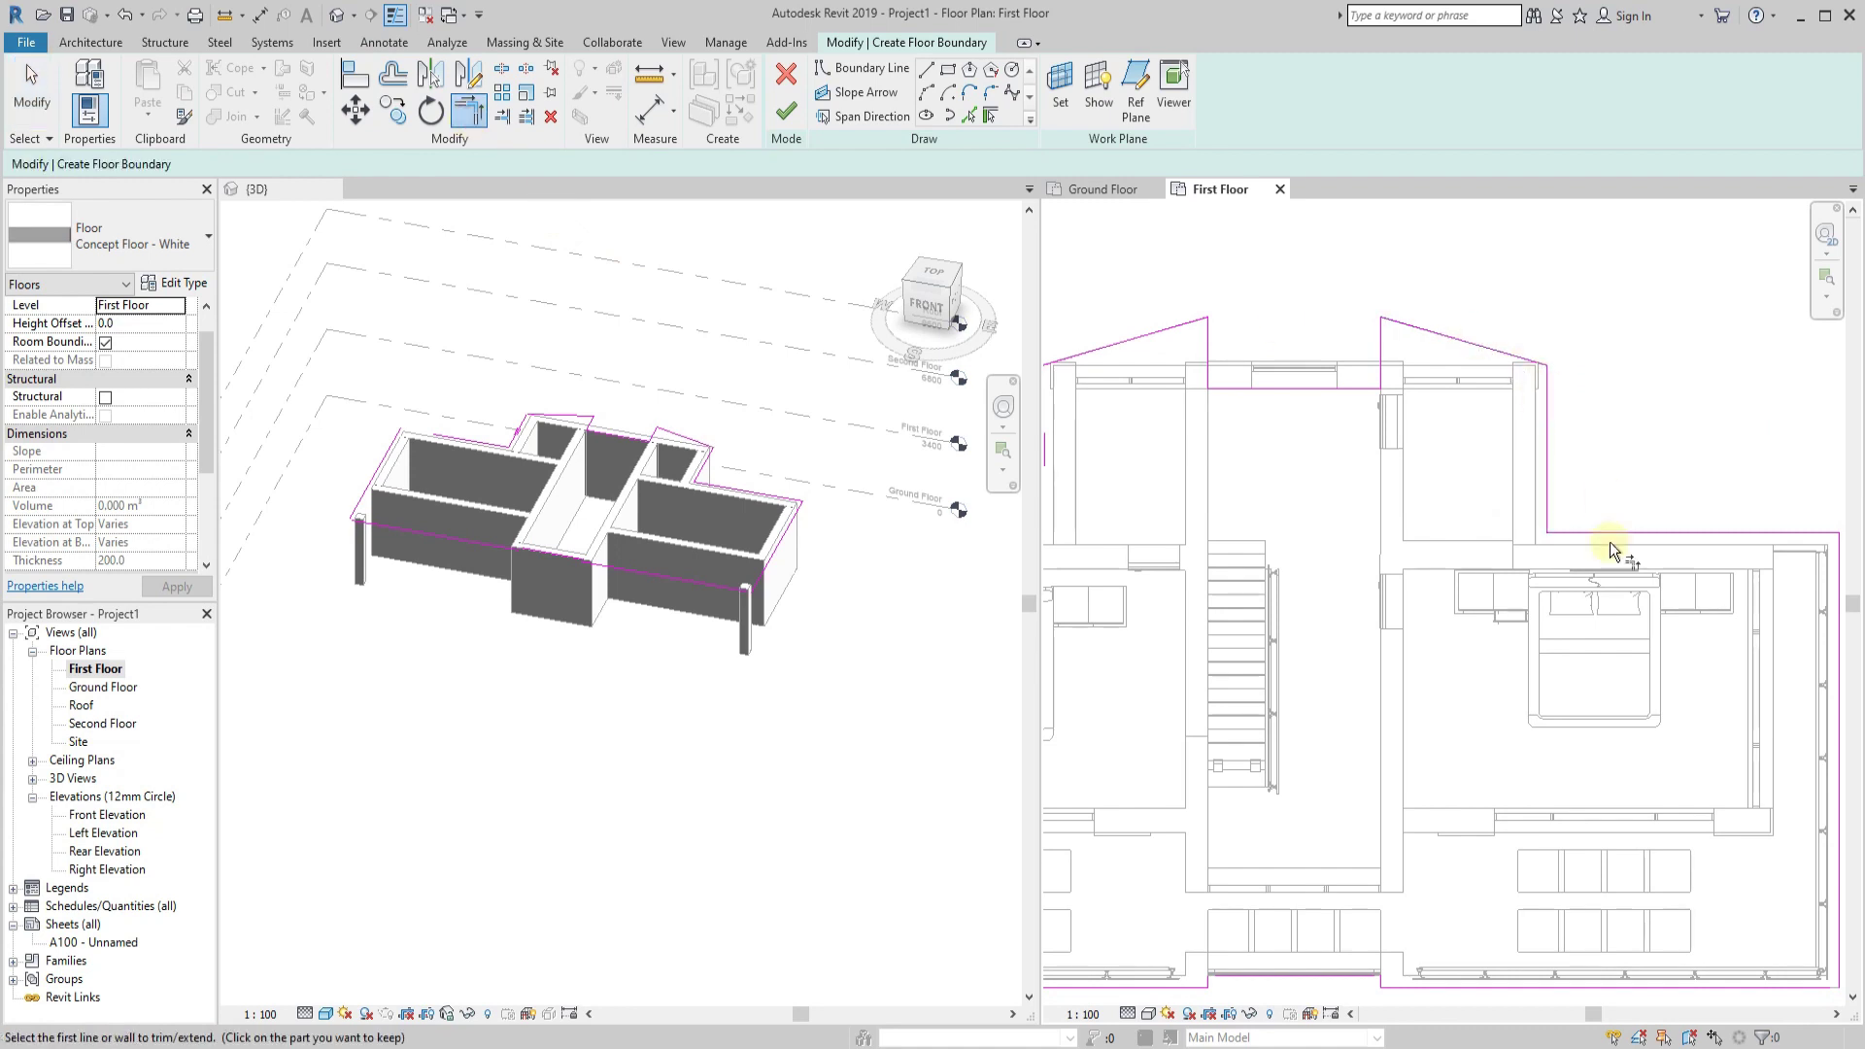
scroll(1610, 550, "down", 2)
scroll(1582, 416, "down", 1)
scroll(1603, 749, "up", 2)
scroll(1428, 741, "up", 2)
middle_click_drag(1357, 701, 1720, 707)
left_click(1241, 674)
key("Escape")
Trim the bottom boundary line again, then bring the whole upper outline into view.
left_click(1390, 668)
scroll(1242, 680, "down", 2)
middle_click_drag(1241, 680, 1512, 670)
scroll(1730, 672, "down", 2)
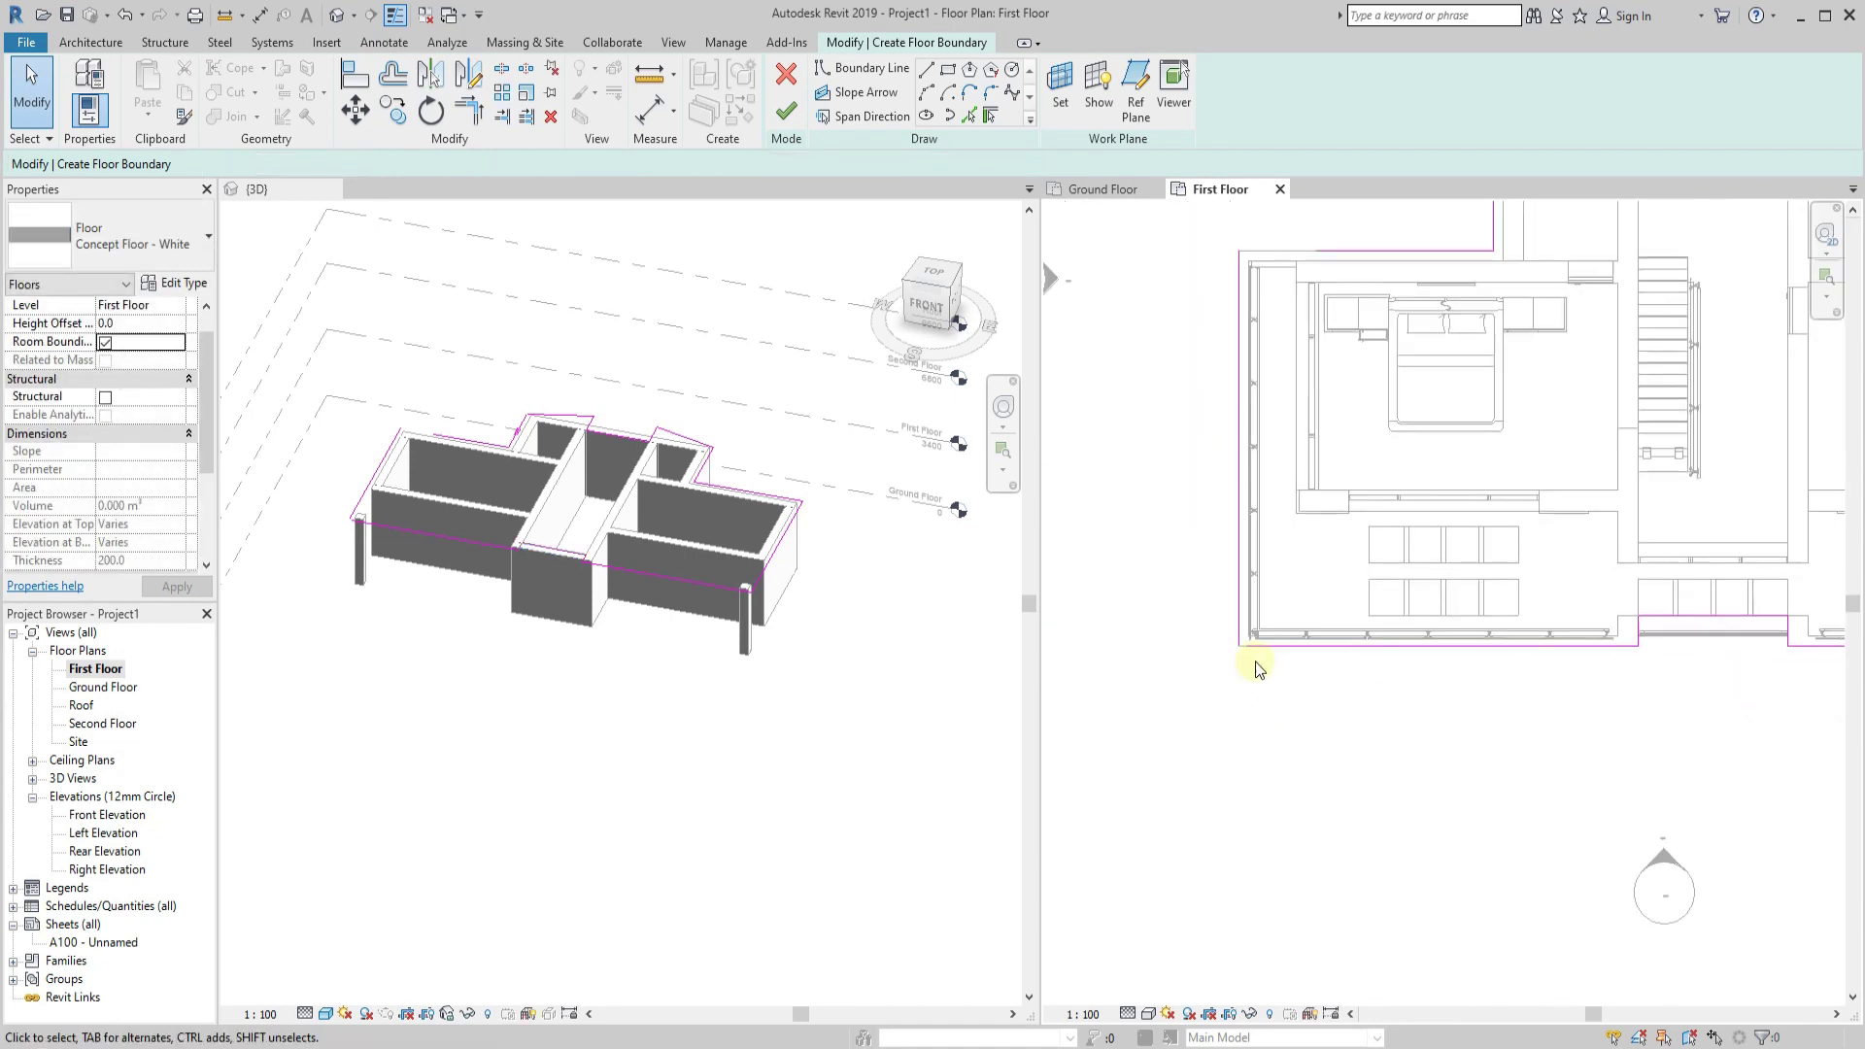
left_click(476, 115)
left_click(1277, 645)
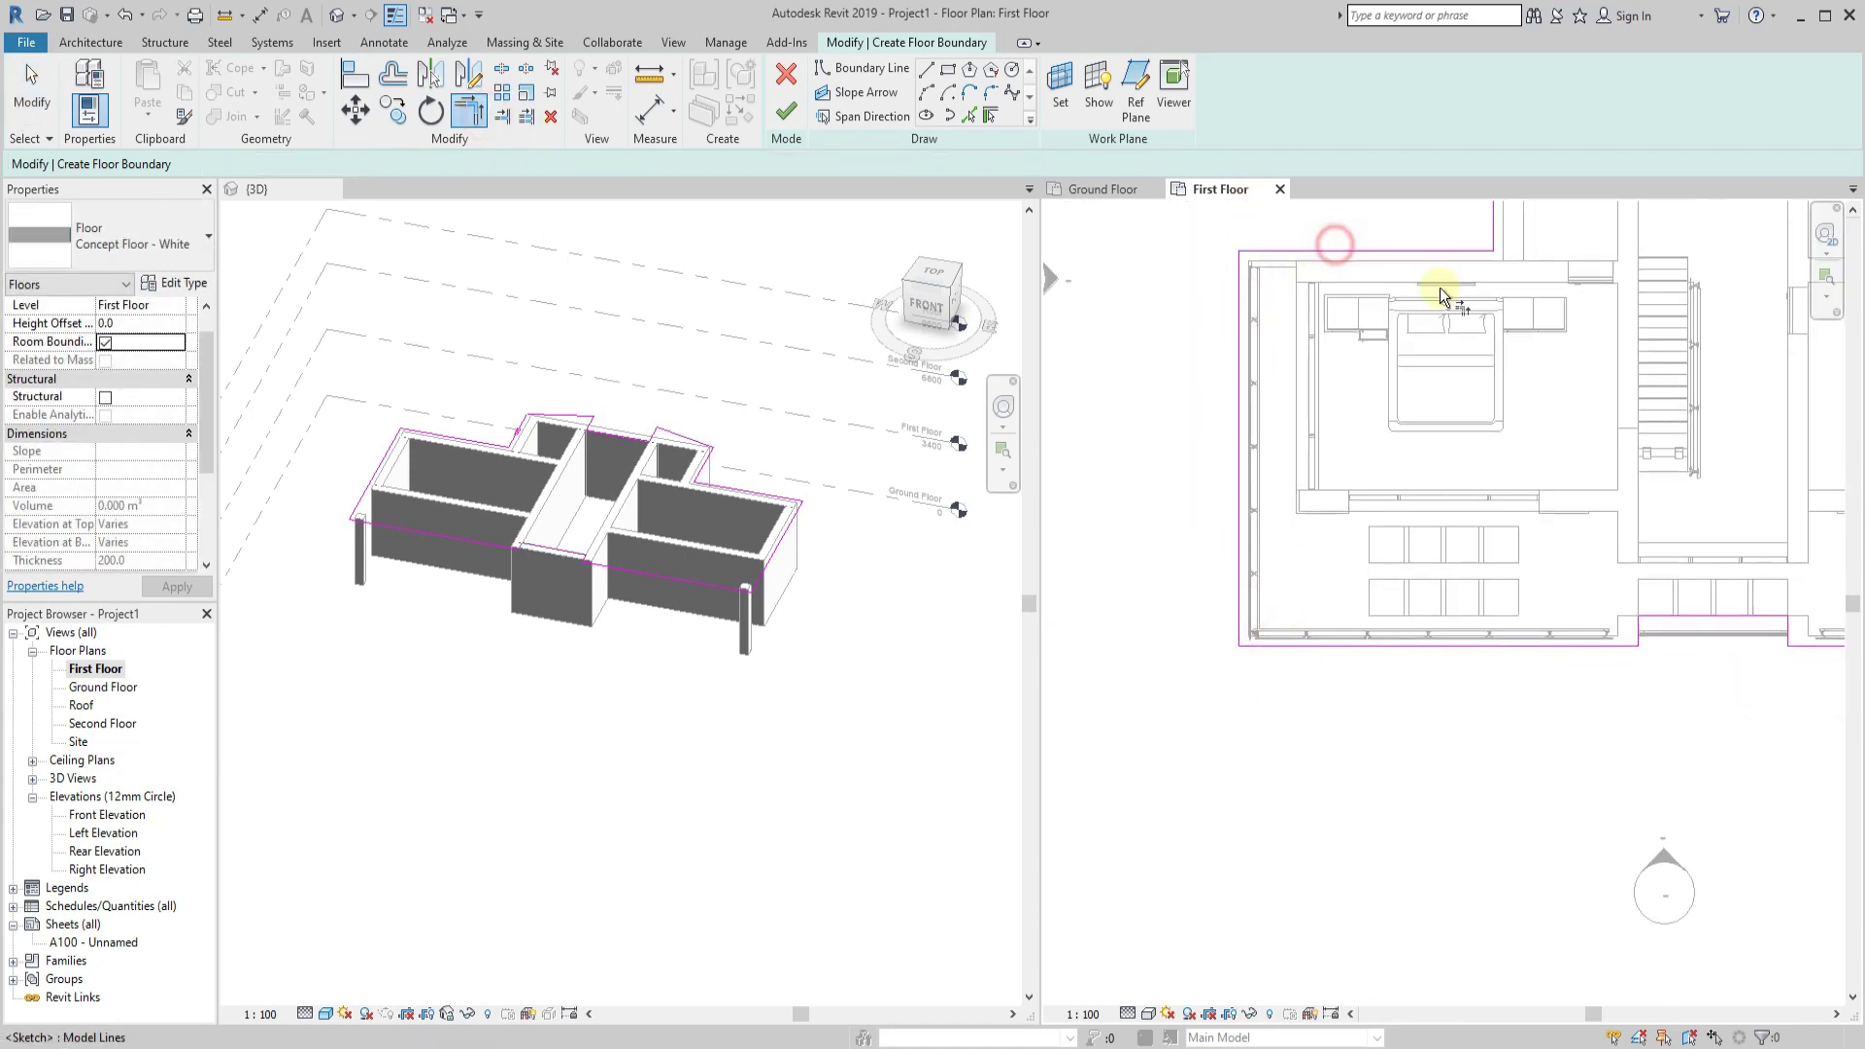
middle_click_drag(1441, 296, 1455, 396)
middle_click_drag(1447, 469, 1324, 437)
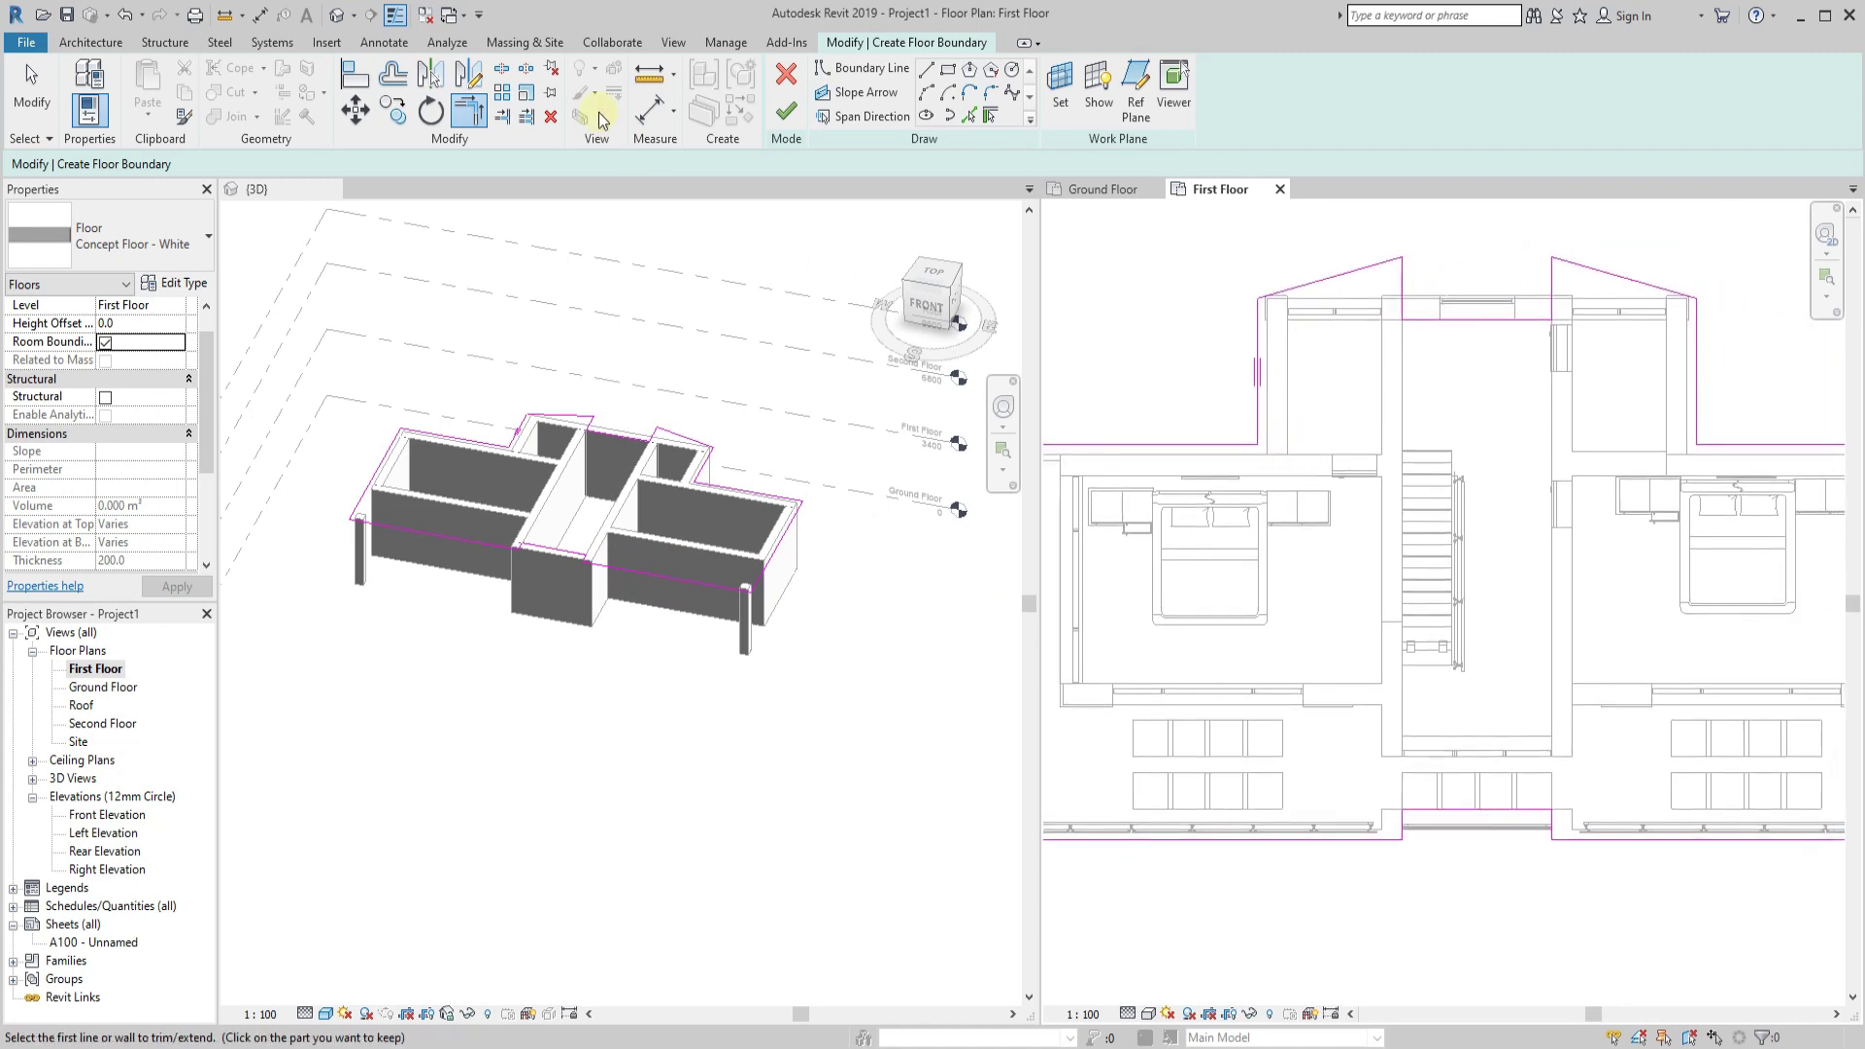
Answer the wall-attachment prompt and temporarily hide the first-floor slab in the First Floor plan.
left_click(980, 547)
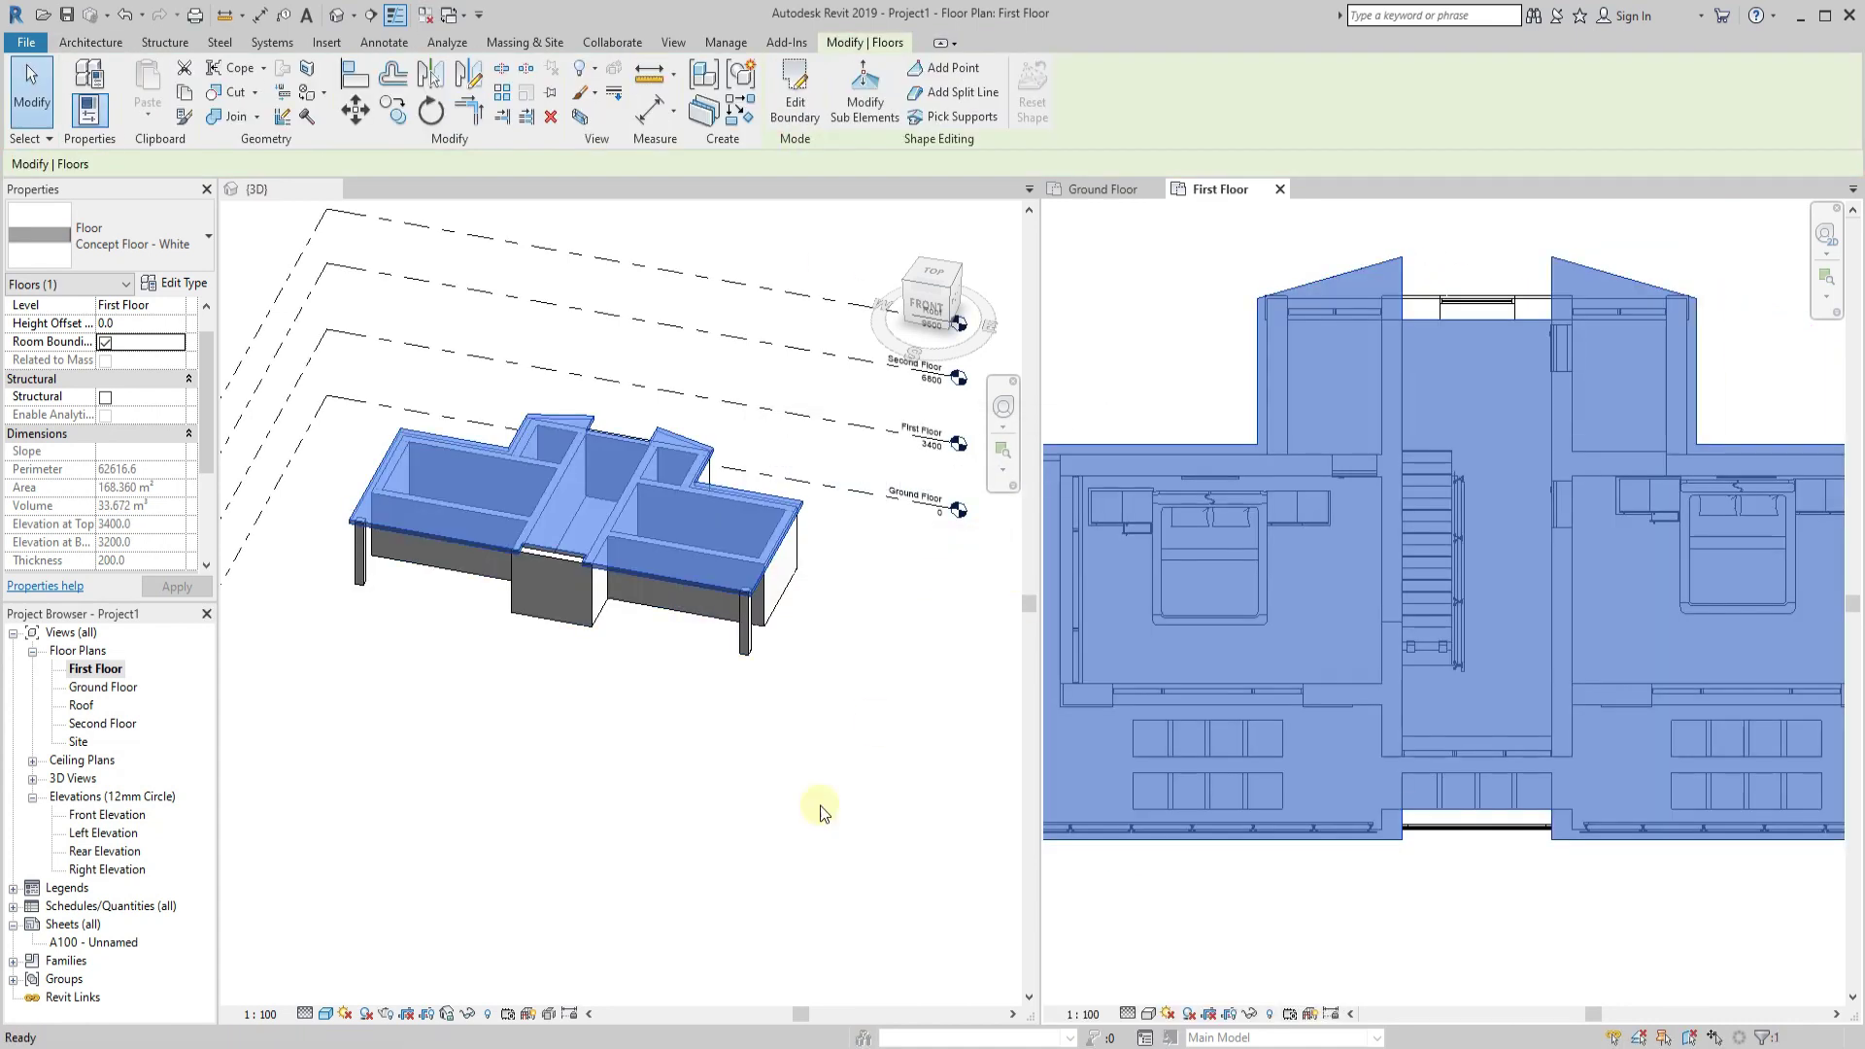
left_click(687, 821)
scroll(541, 575, "up", 5)
scroll(1287, 809, "down", 2)
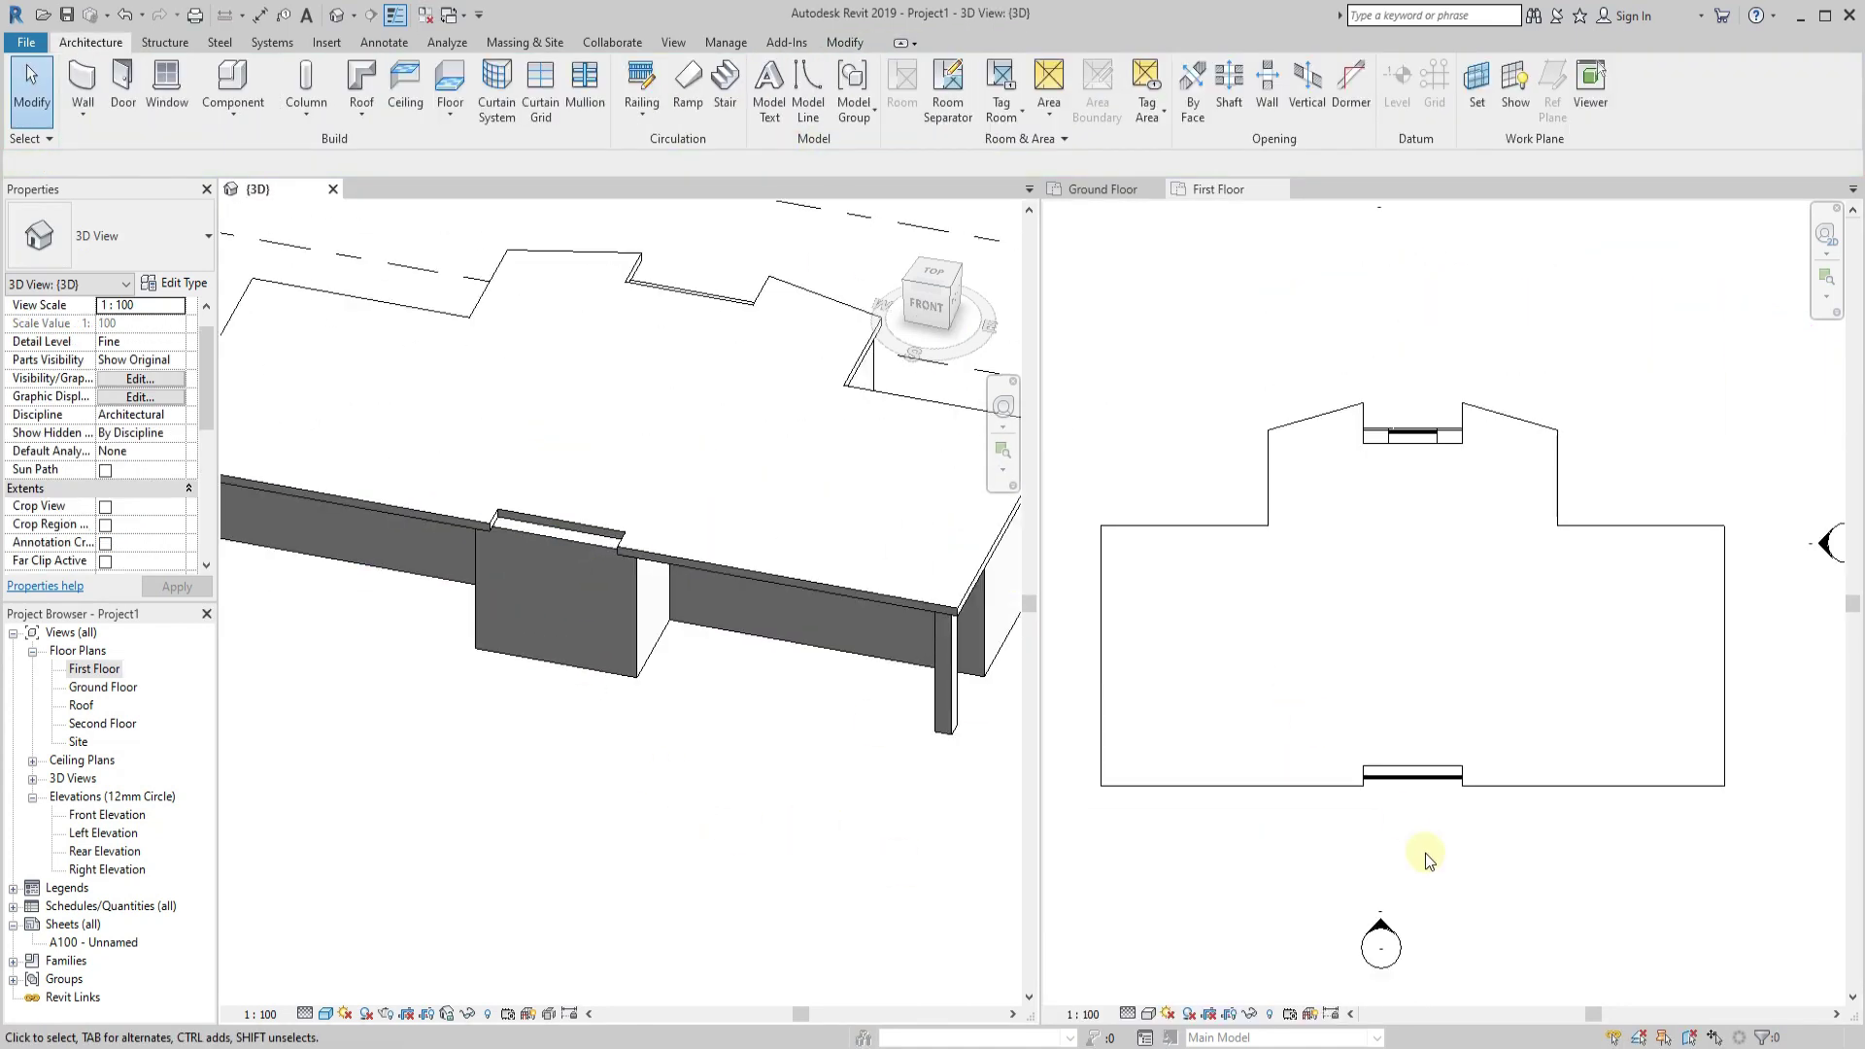
left_click(1425, 853)
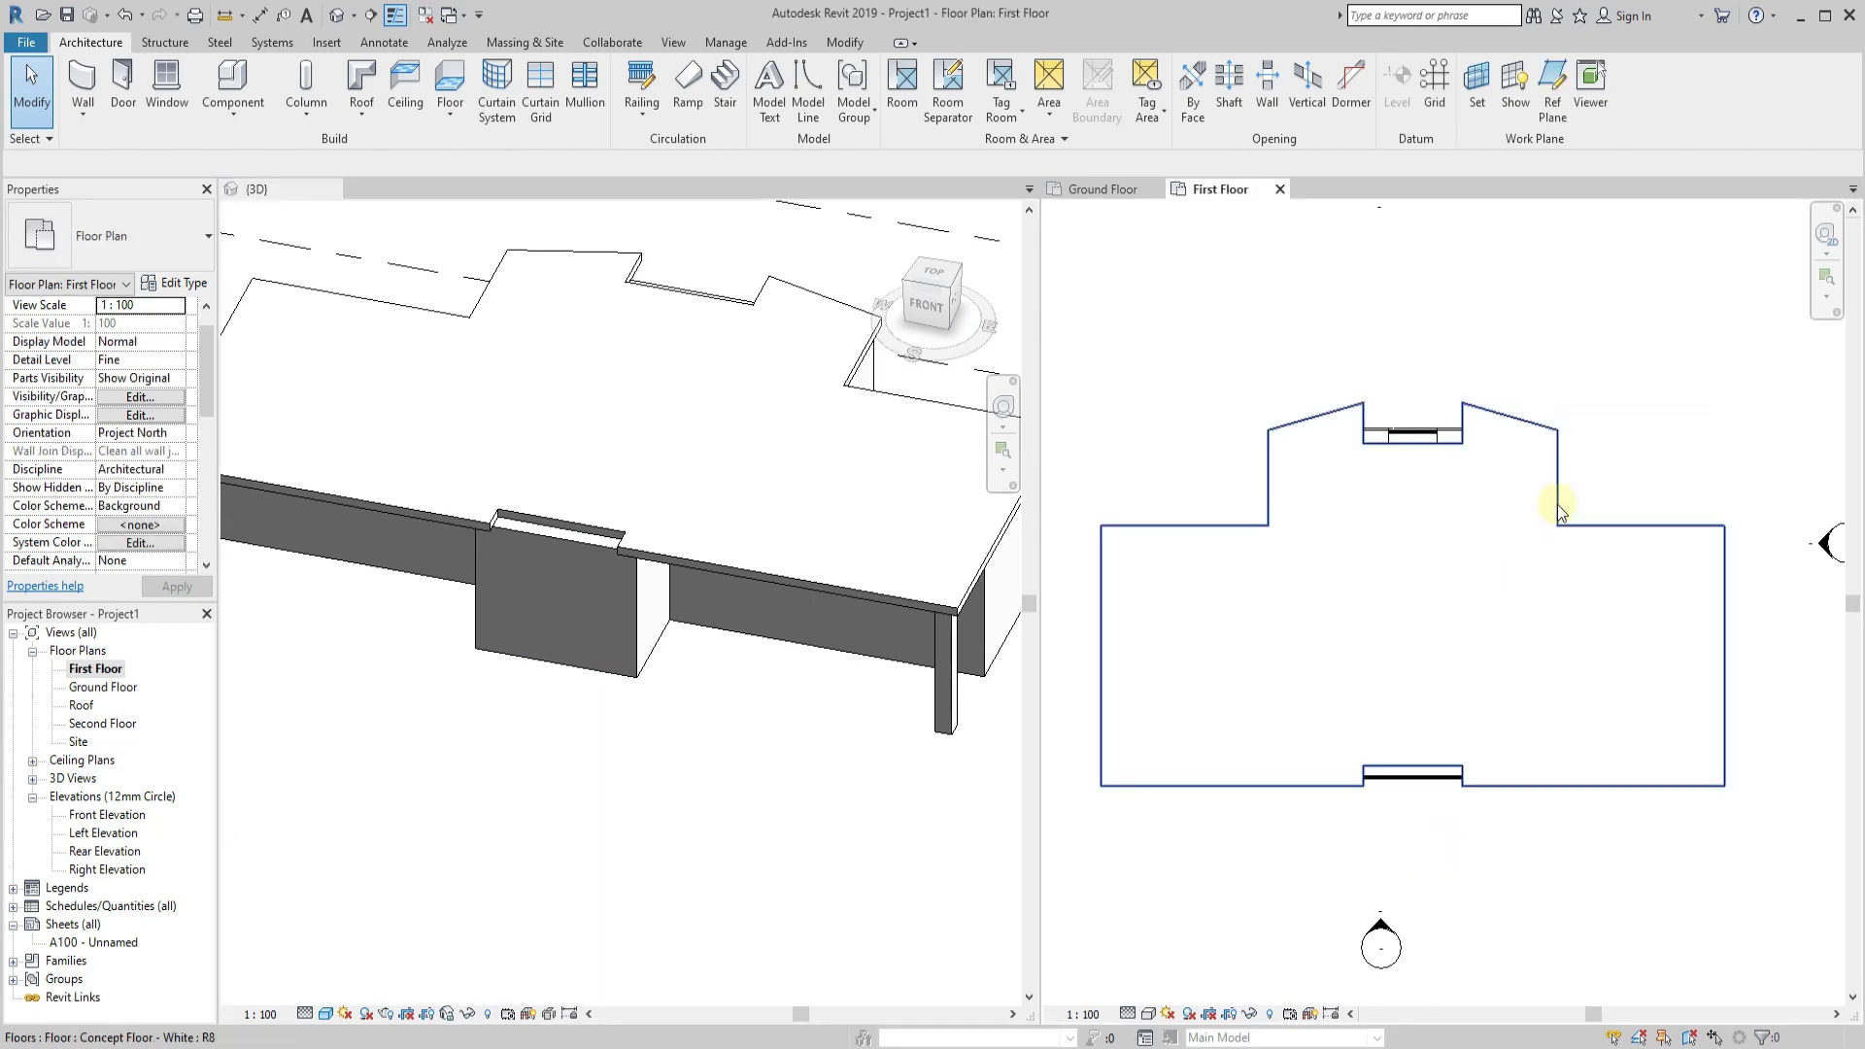
left_click(1559, 504)
key("h")
key("h")
left_click(1558, 504)
scroll(1295, 503, "up", 1)
scroll(1373, 429, "up", 2)
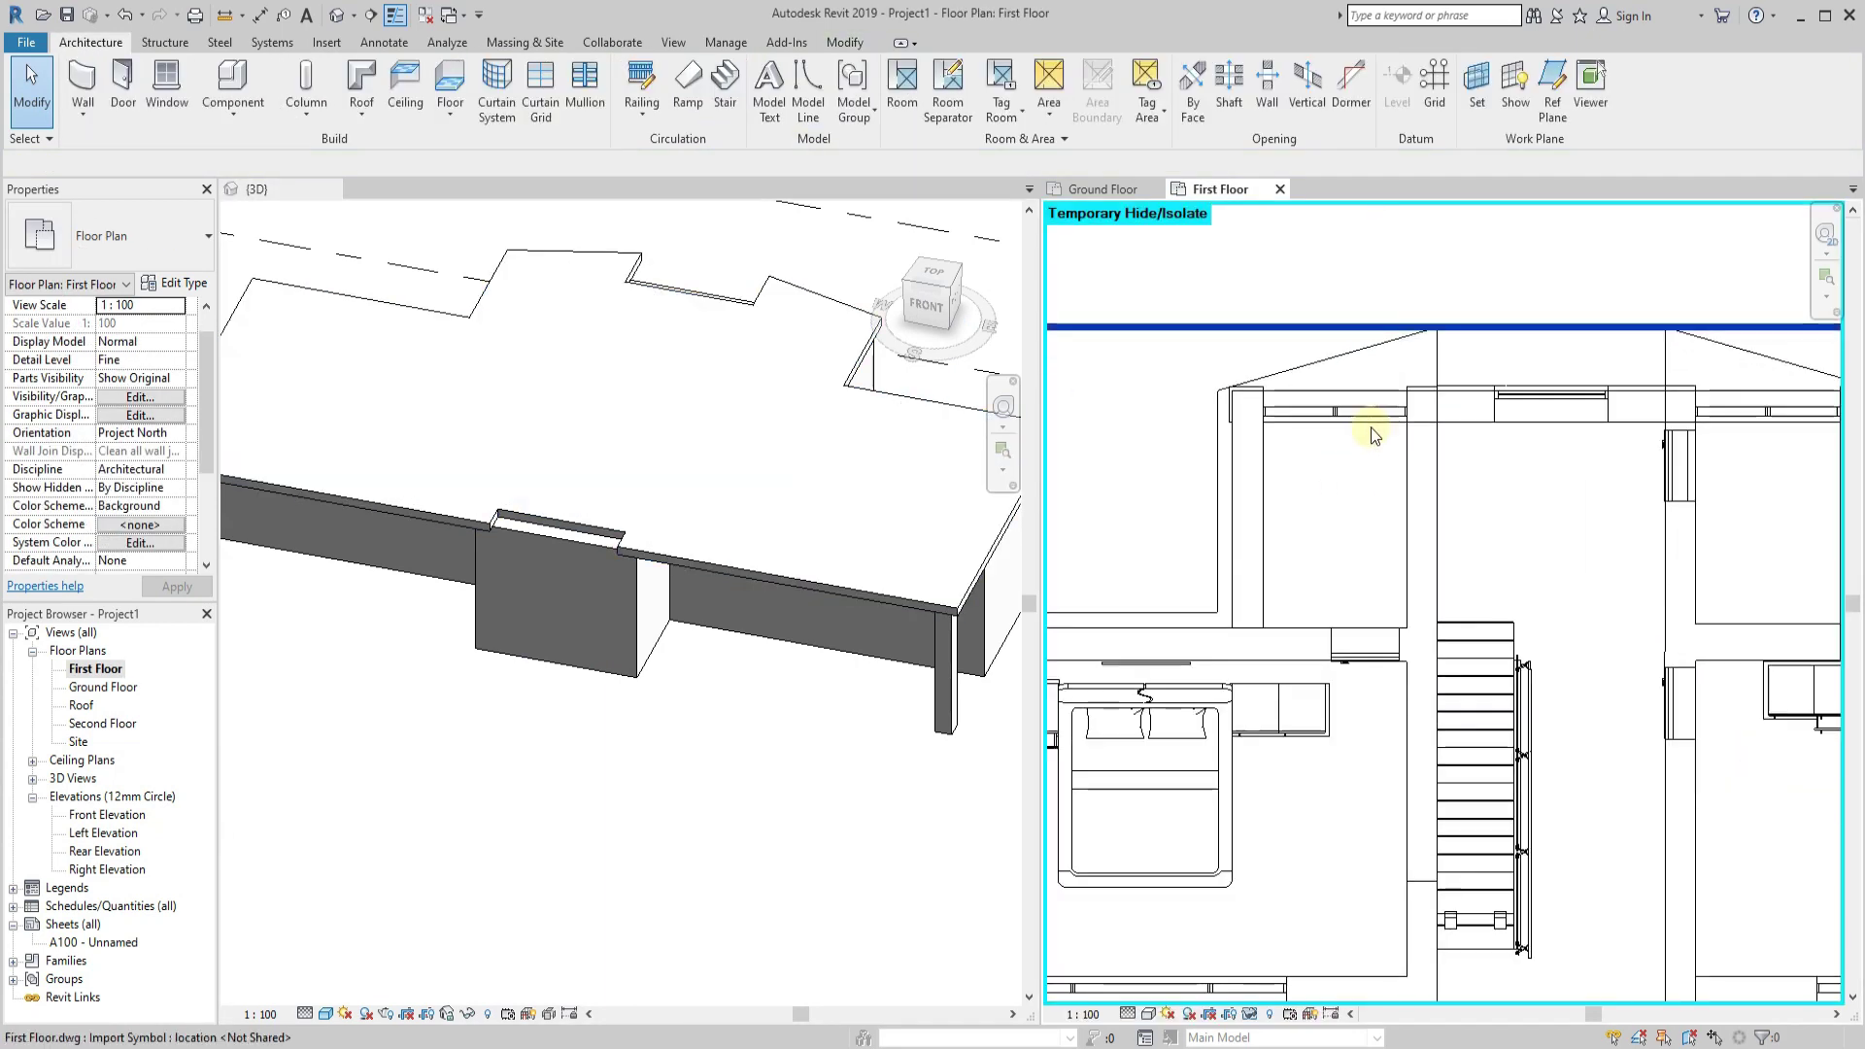
Draw the top-left horizontal wall with the Concept Wall - White type.
left_click(83, 112)
left_click(124, 153)
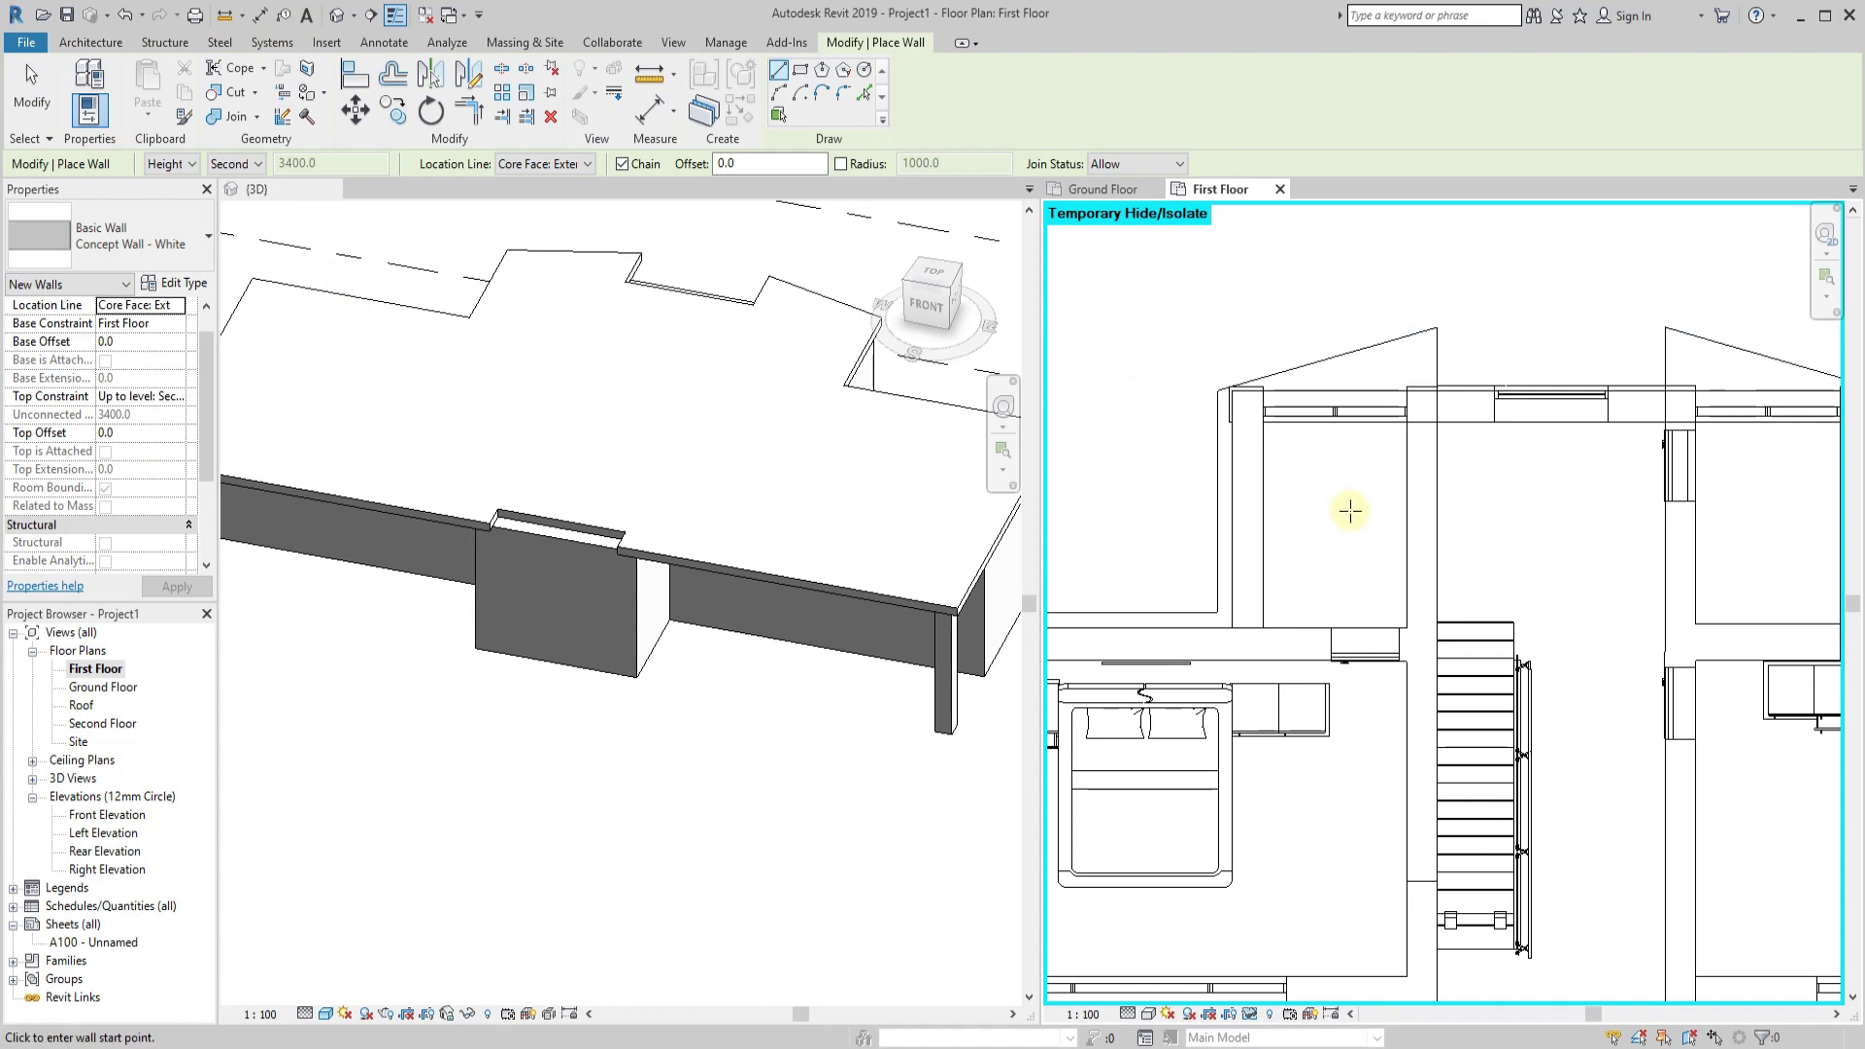
scroll(1307, 471, "up", 1)
scroll(1270, 418, "up", 2)
left_click(1270, 416)
scroll(1299, 408, "down", 3)
scroll(1716, 406, "up", 2)
scroll(1632, 417, "up", 2)
left_click(1633, 417)
Continue the concept wall downward from its end to the next corner.
scroll(633, 741, "down", 3)
middle_click_drag(1600, 636, 1522, 471)
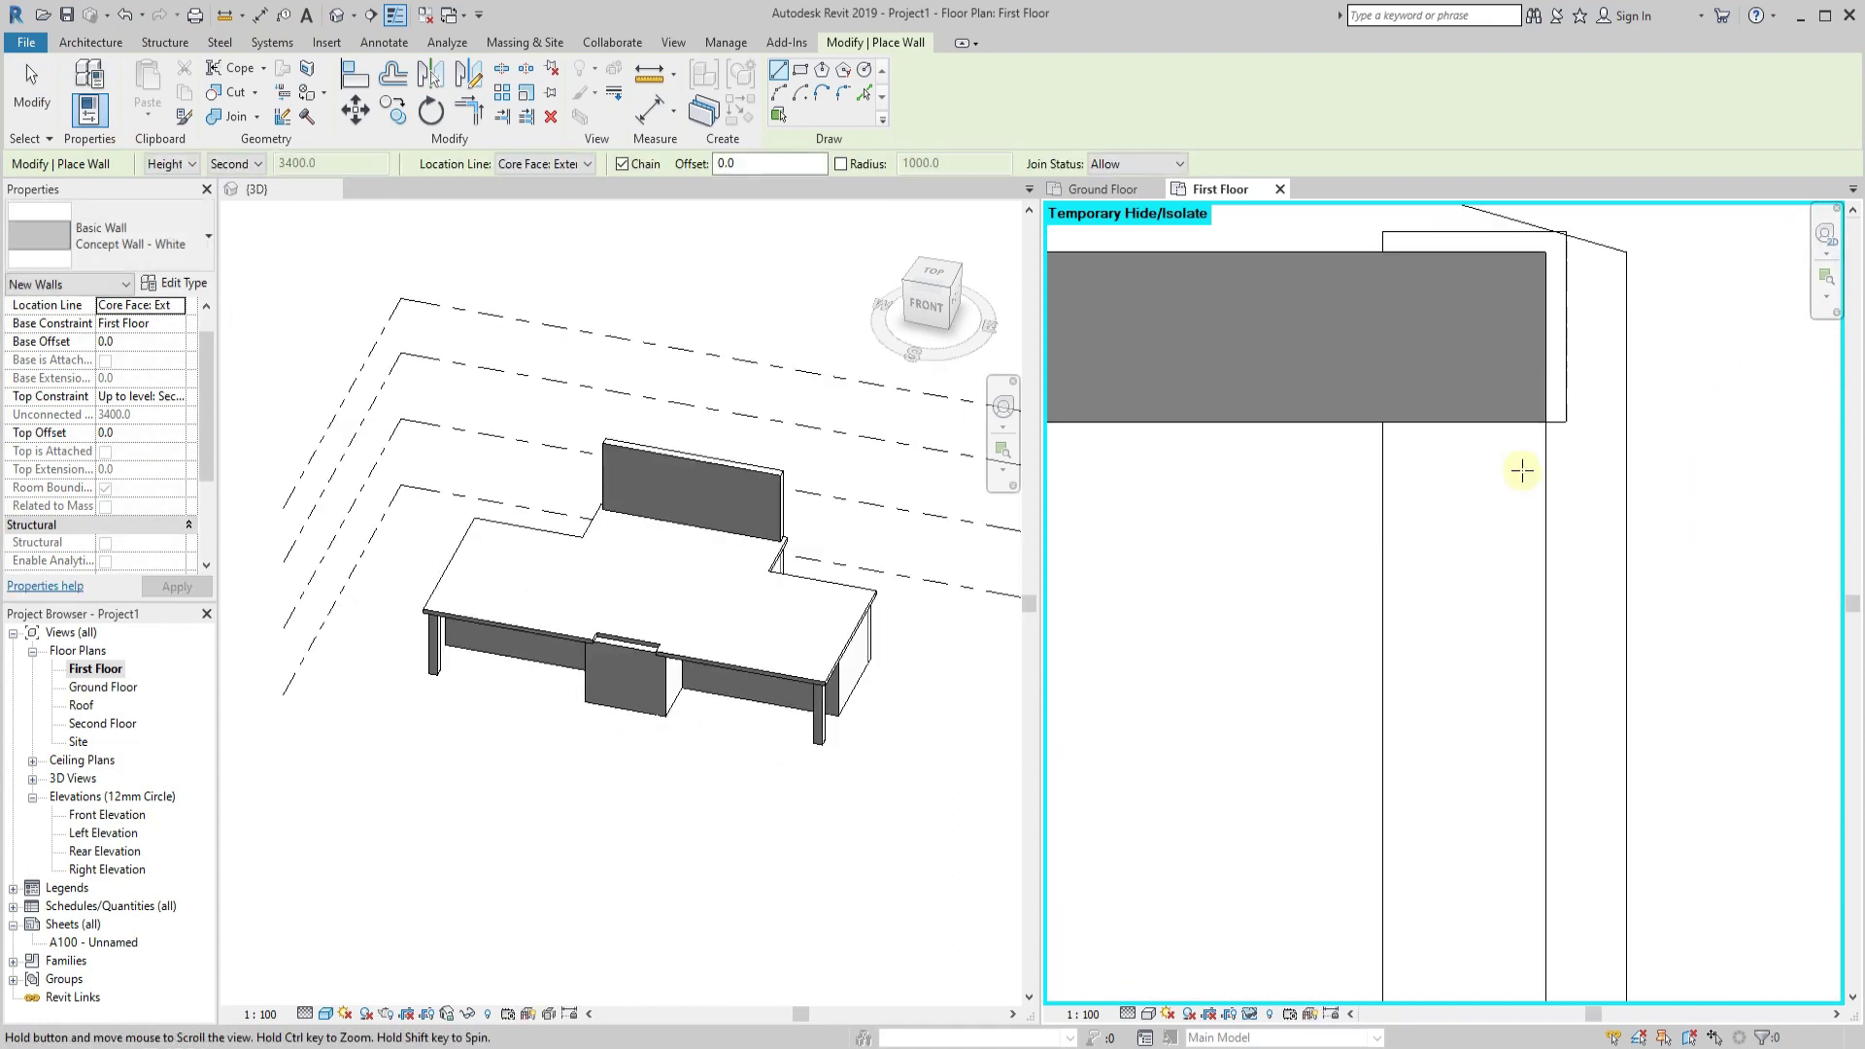
left_click(1545, 419)
scroll(1549, 707, "down", 2)
middle_click_drag(1549, 707, 1429, 658)
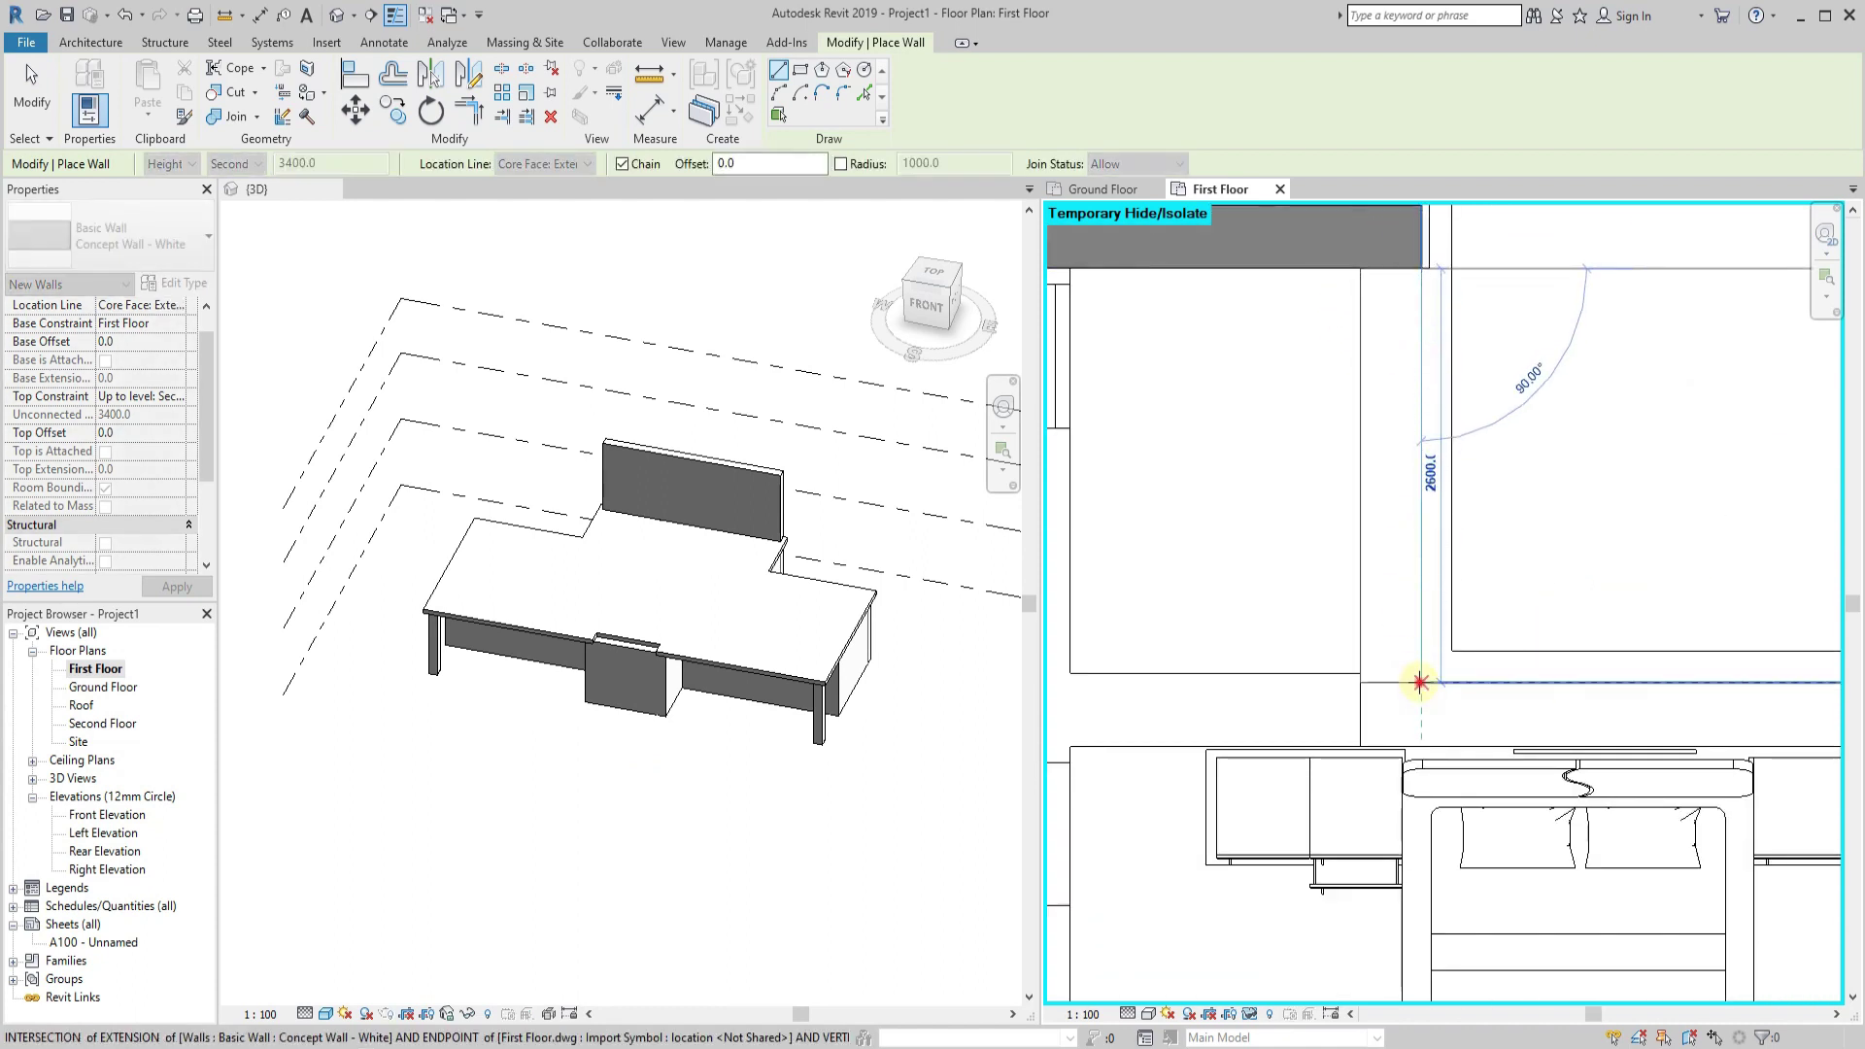
left_click(1421, 683)
scroll(1603, 520, "down", 2)
scroll(1653, 624, "up", 3)
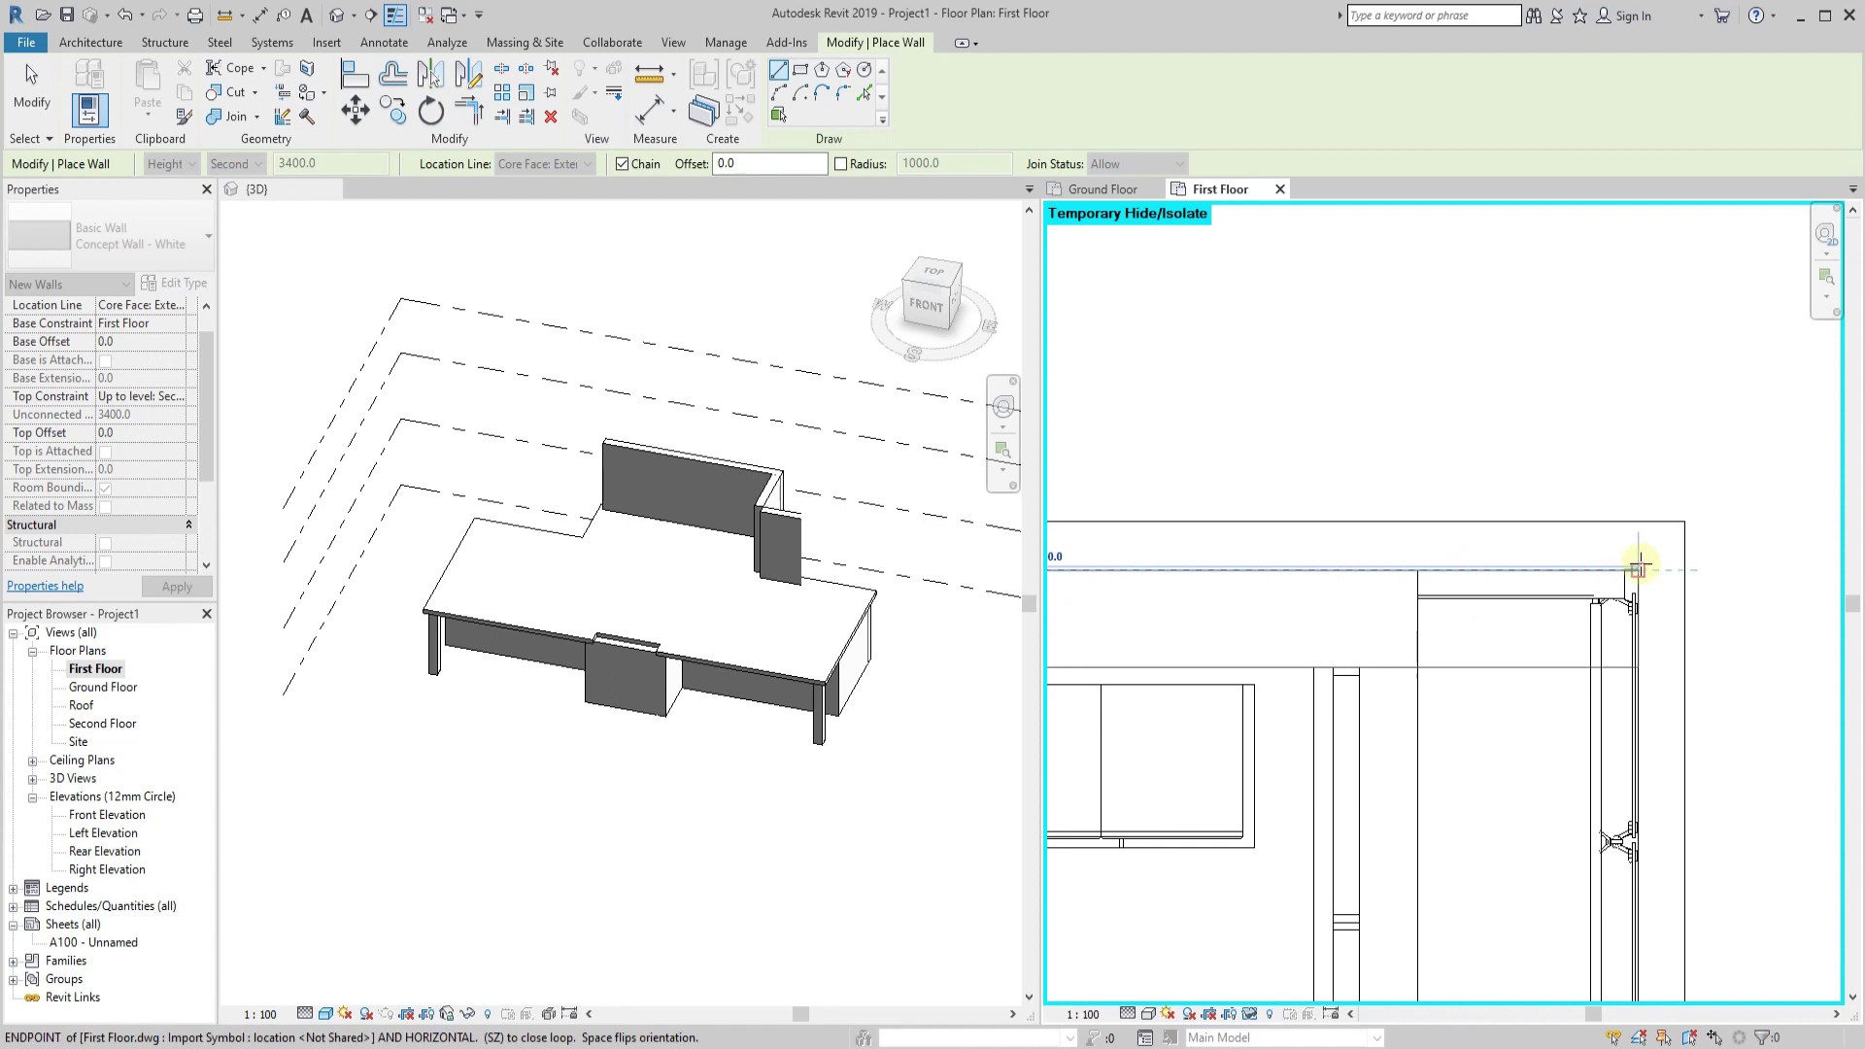
Add a top horizontal wall and a vertical wall by the bedroom, extended to the top wall.
left_click(1418, 569)
scroll(1415, 680, "down", 2)
scroll(1395, 758, "up", 2)
scroll(1396, 792, "up", 2)
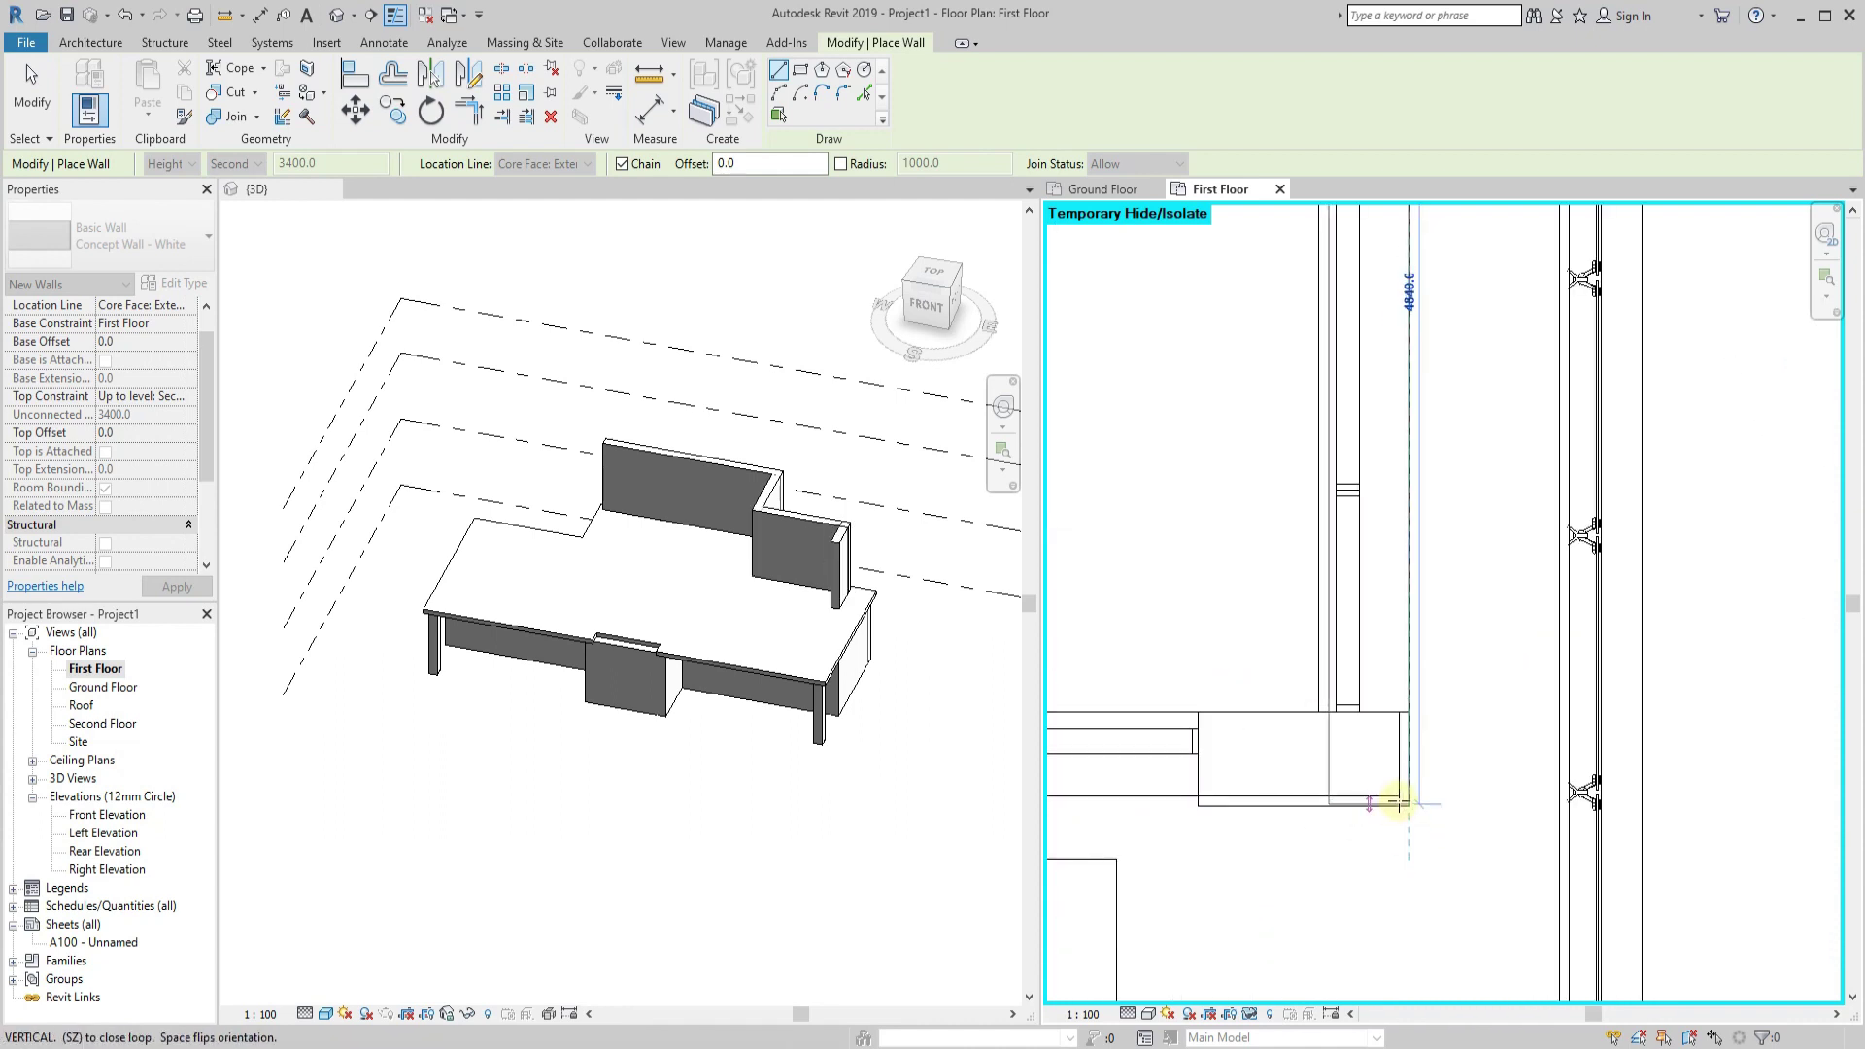
left_click(1389, 787)
scroll(1374, 583, "down", 2)
left_click(1397, 418)
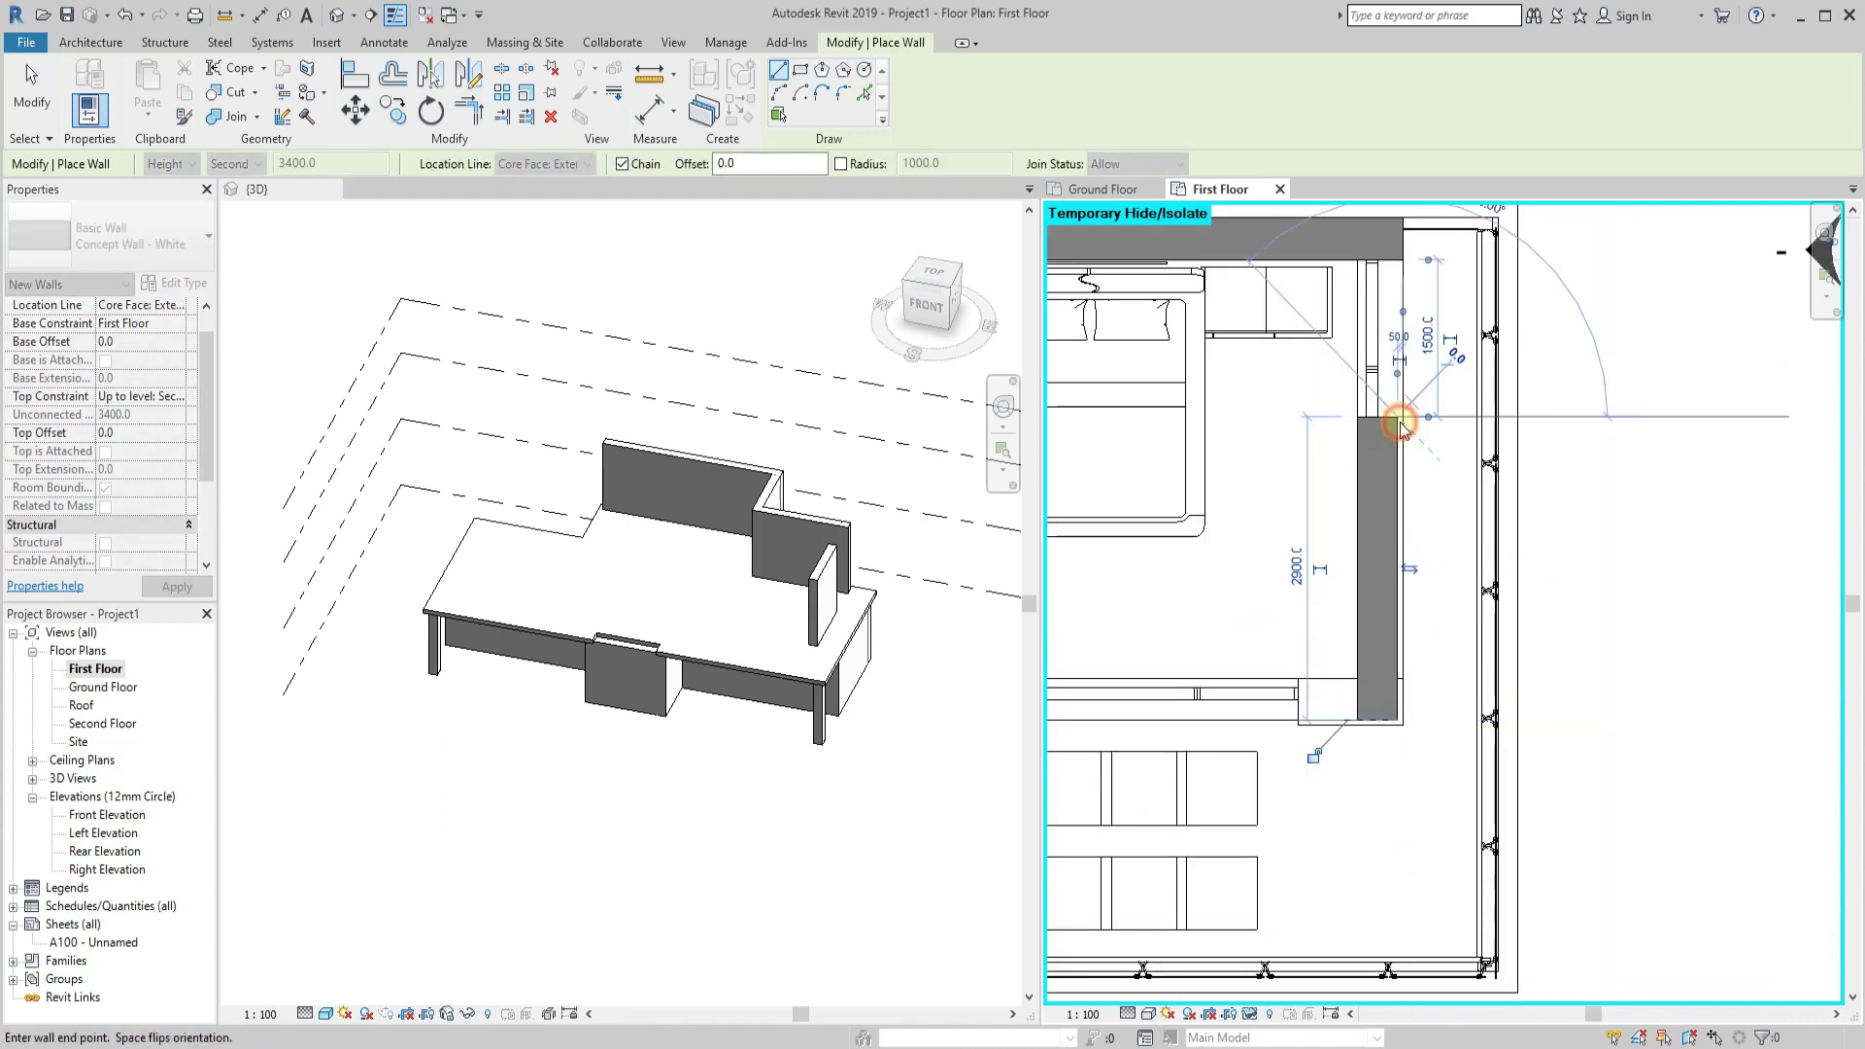
key("Escape")
key("Escape")
left_click(1314, 255)
left_click(1385, 621)
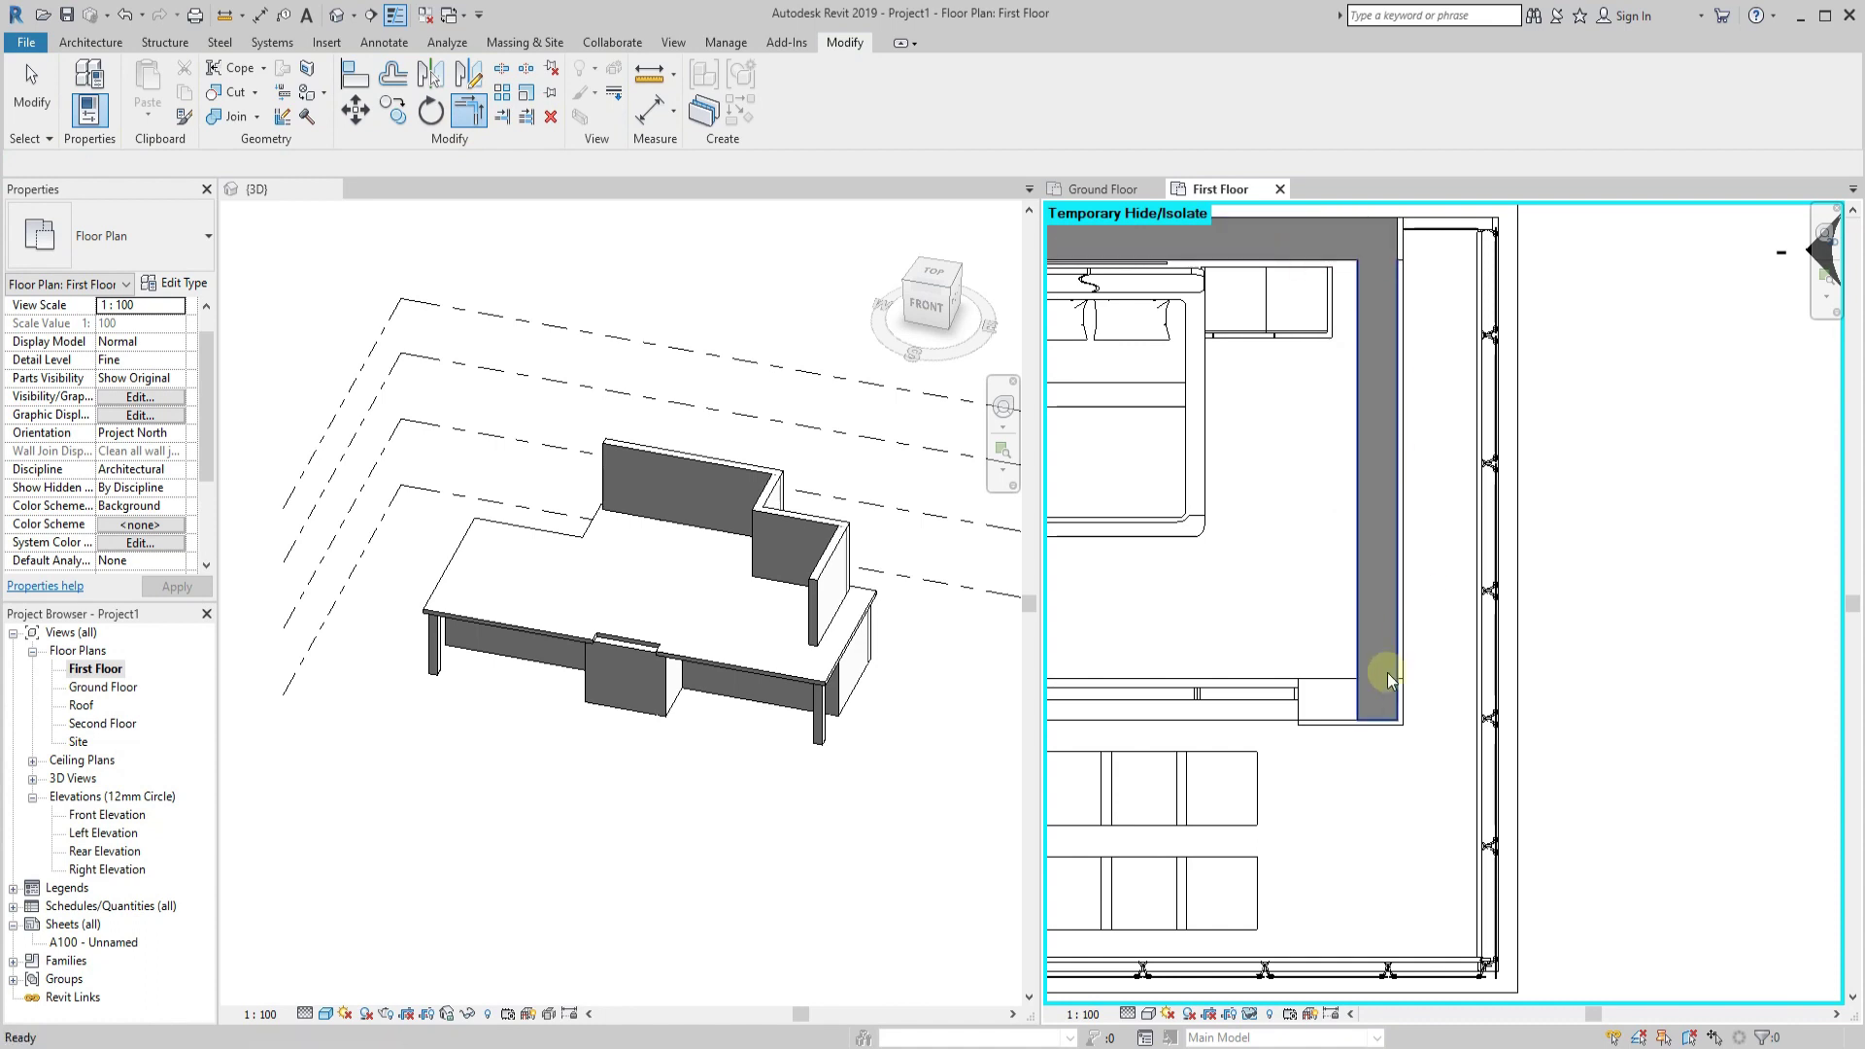
Repeat wall placement to add a horizontal wall from the corner beside the bedroom.
right_click(1386, 643)
left_click(1419, 352)
scroll(1390, 719, "up", 3)
left_click(1411, 711)
scroll(1411, 711, "down", 3)
scroll(1457, 678, "down", 2)
left_click(1335, 671)
scroll(1532, 732, "up", 4)
scroll(1133, 792, "down", 2)
middle_click_drag(1133, 792, 1284, 786)
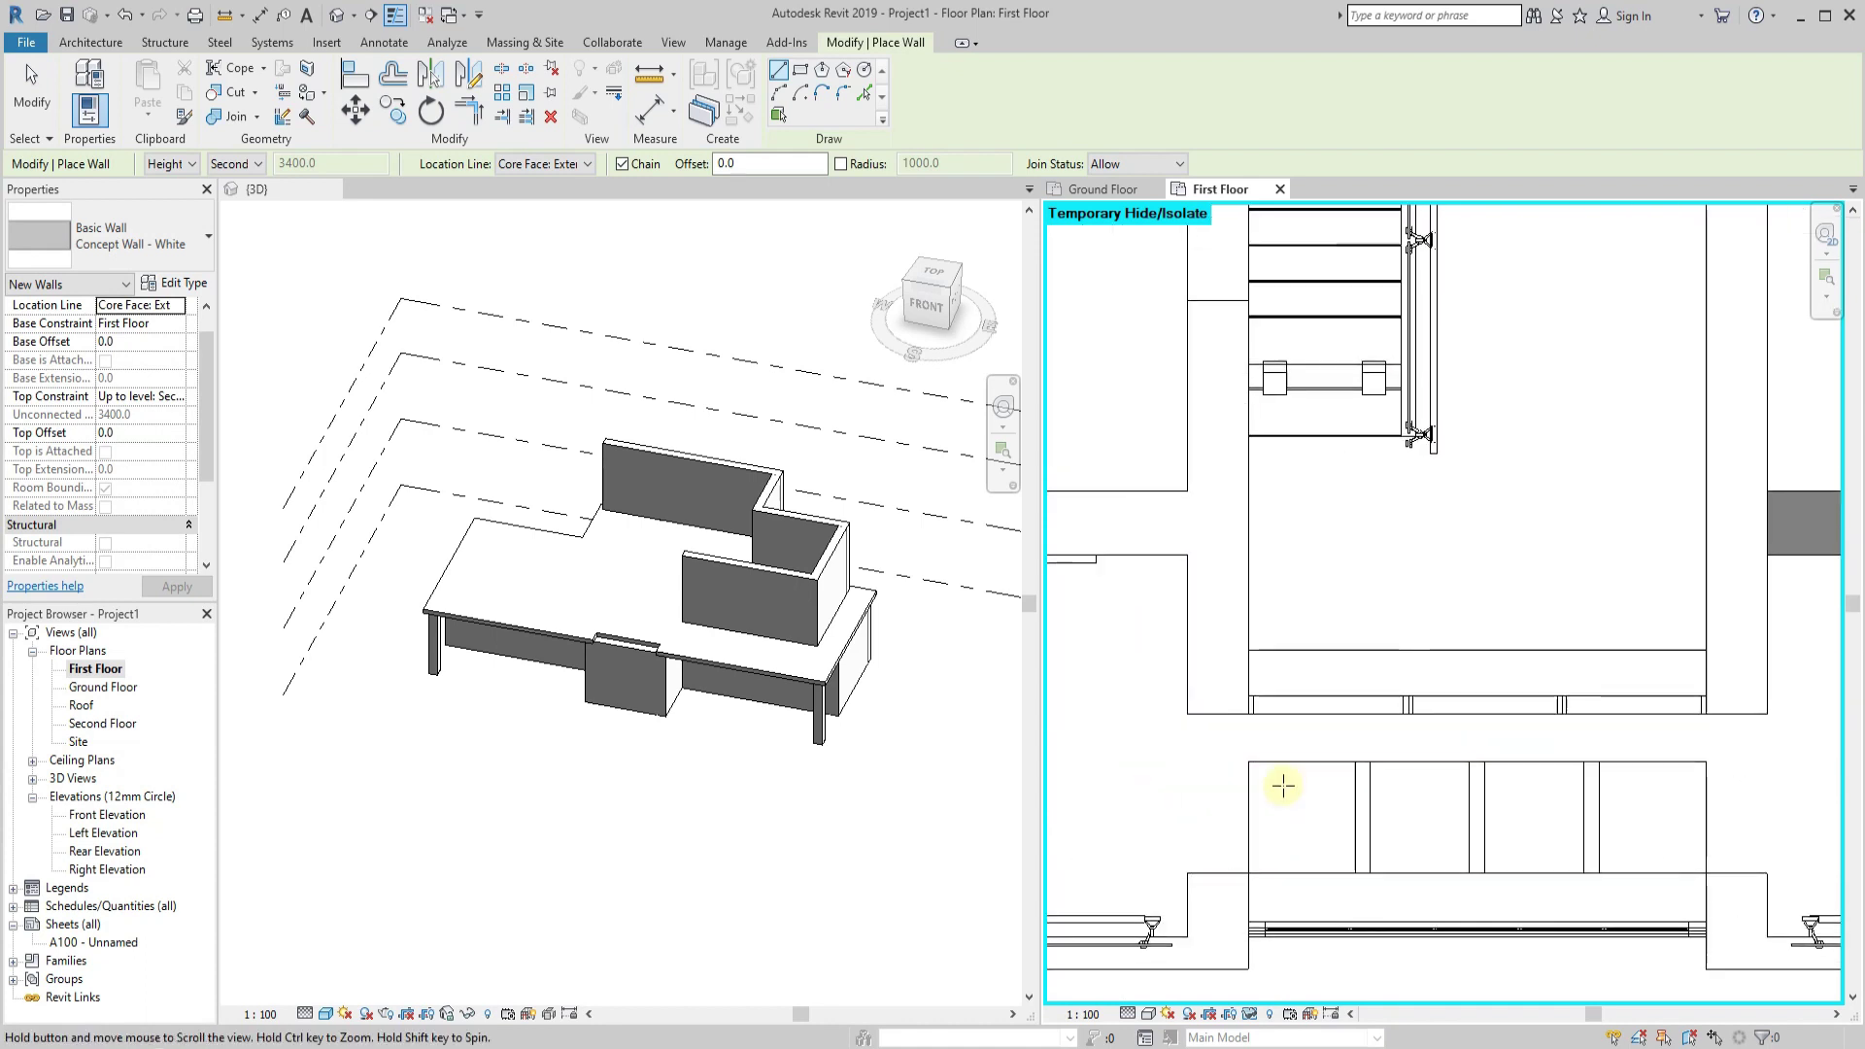
Place the 3800 wall from the plan line's endpoint and a vertical wall ending at the top wall.
left_click(1184, 714)
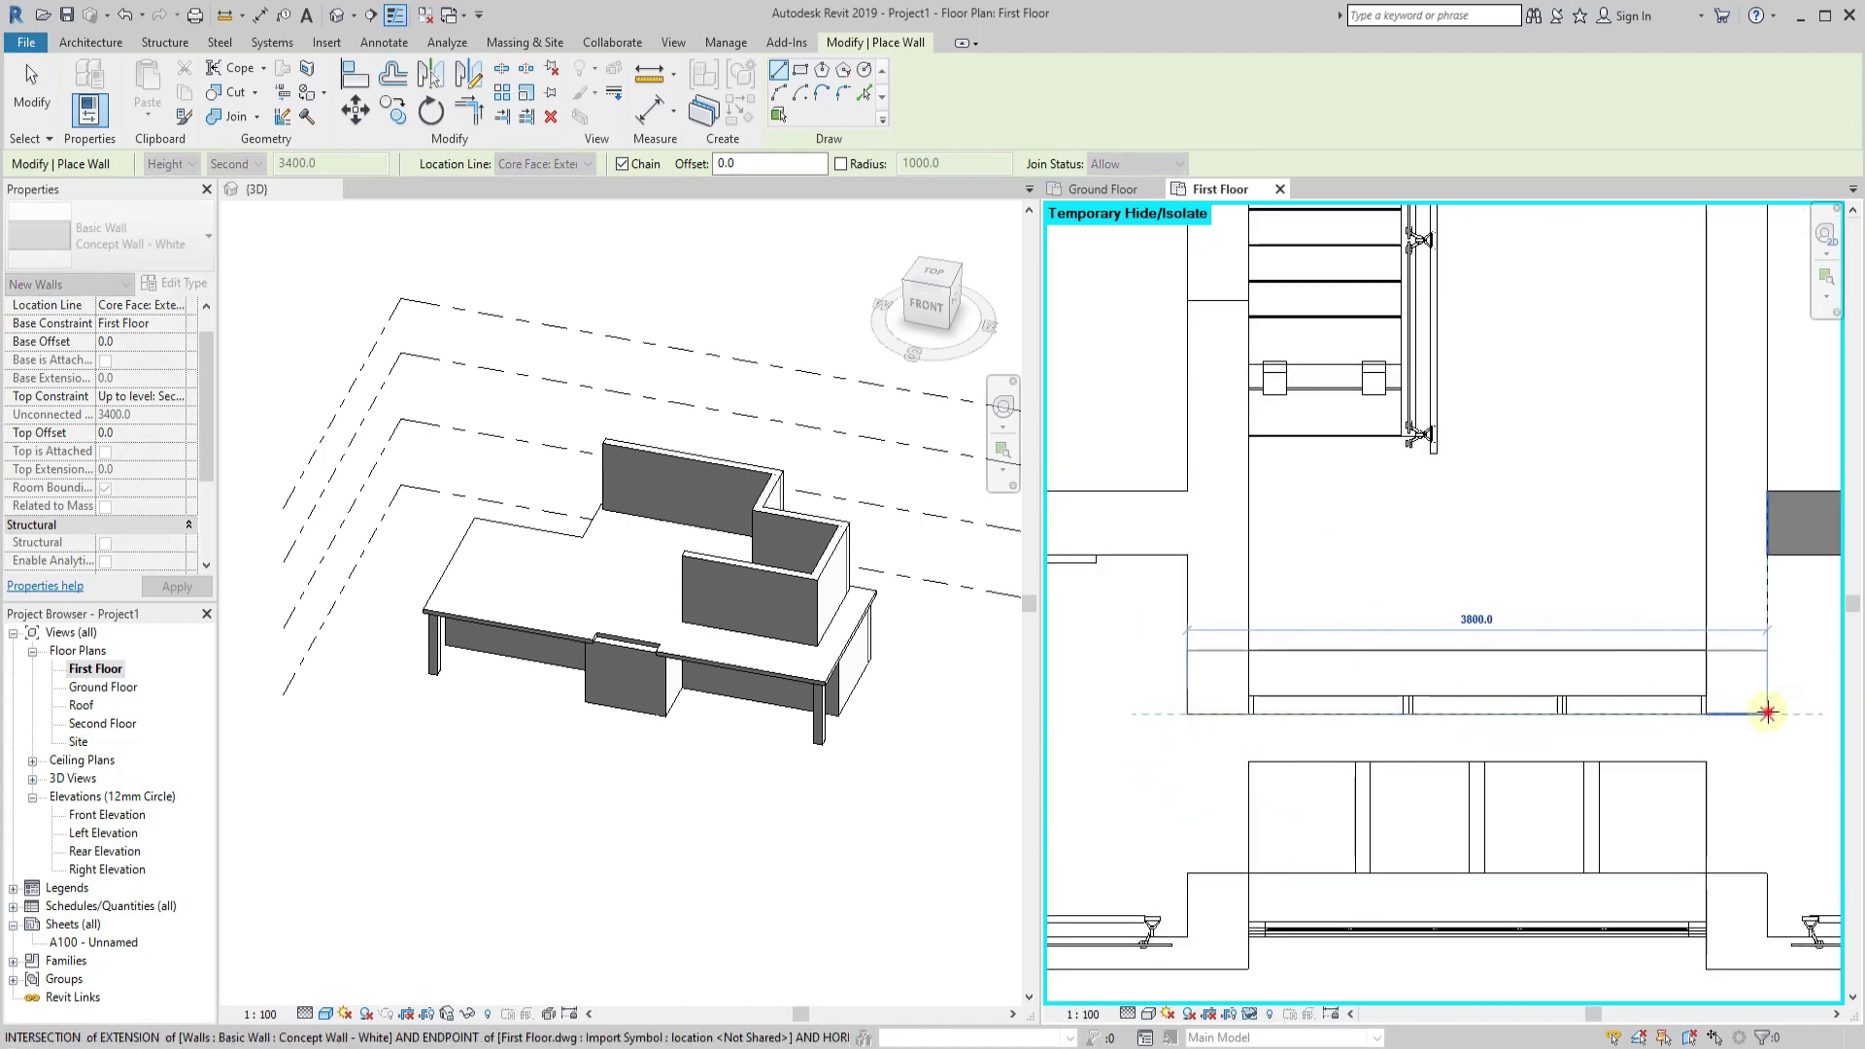
left_click(1768, 713)
scroll(1644, 823, "down", 2)
scroll(1627, 645, "up", 2)
left_click(1590, 393)
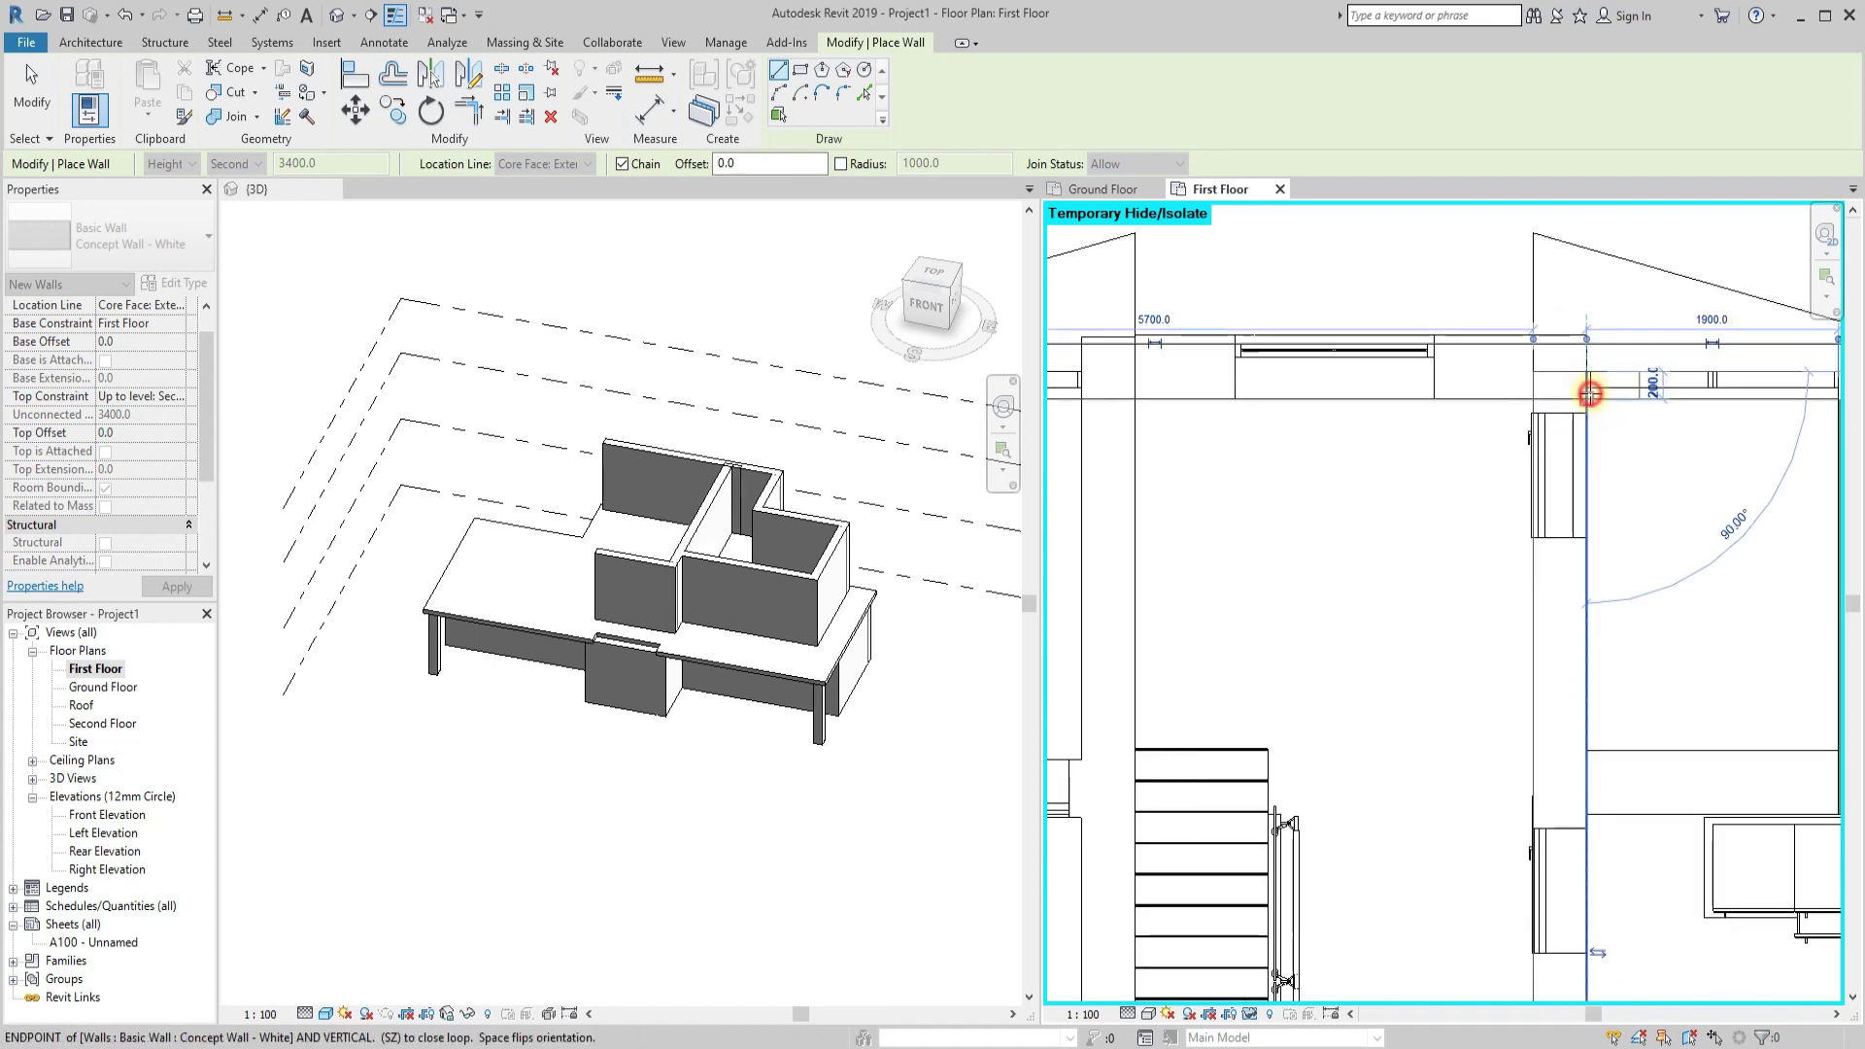
key("Escape")
key("Escape")
left_click(1820, 637)
scroll(1424, 627, "up", 2)
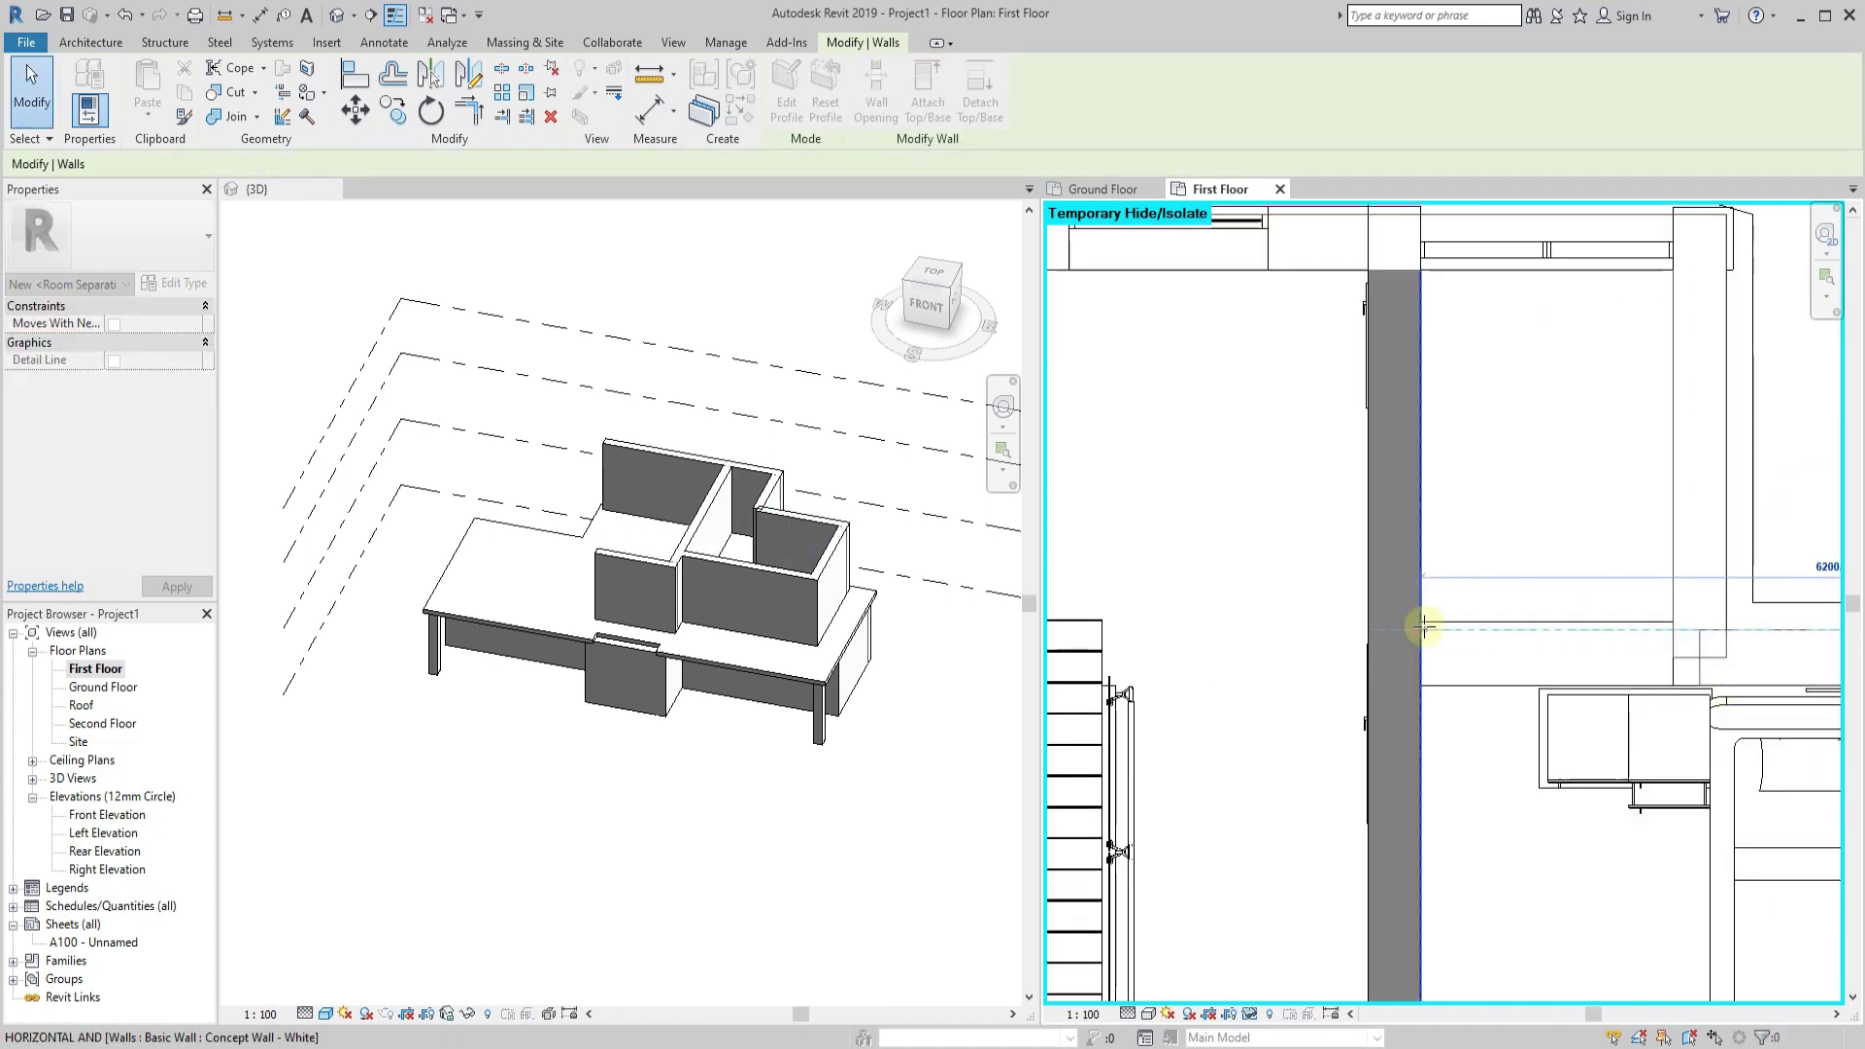
key("Escape")
Select the short front wall and the first-floor slab in 3D to check them.
scroll(1424, 627, "down", 3)
scroll(738, 719, "up", 2)
scroll(683, 816, "up", 1)
scroll(1500, 560, "down", 2)
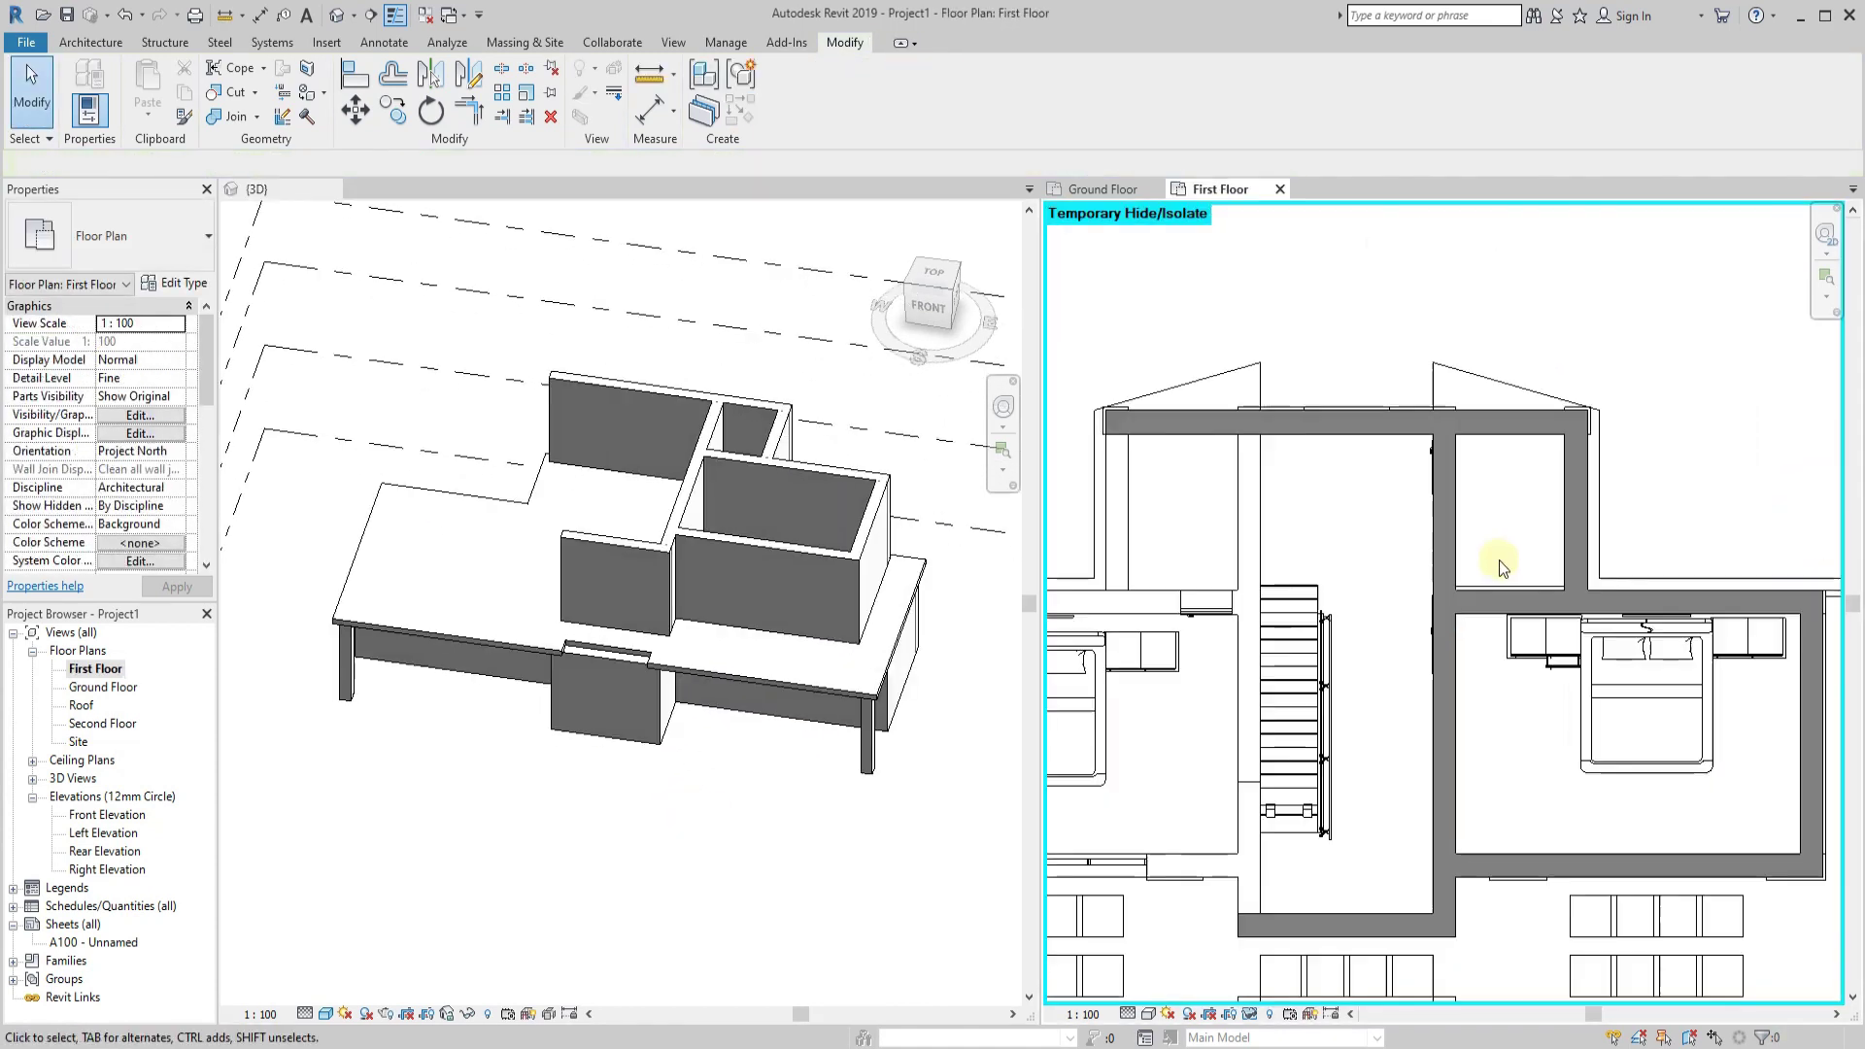
scroll(1500, 559, "down", 2)
scroll(1395, 679, "up", 3)
left_click(1395, 679)
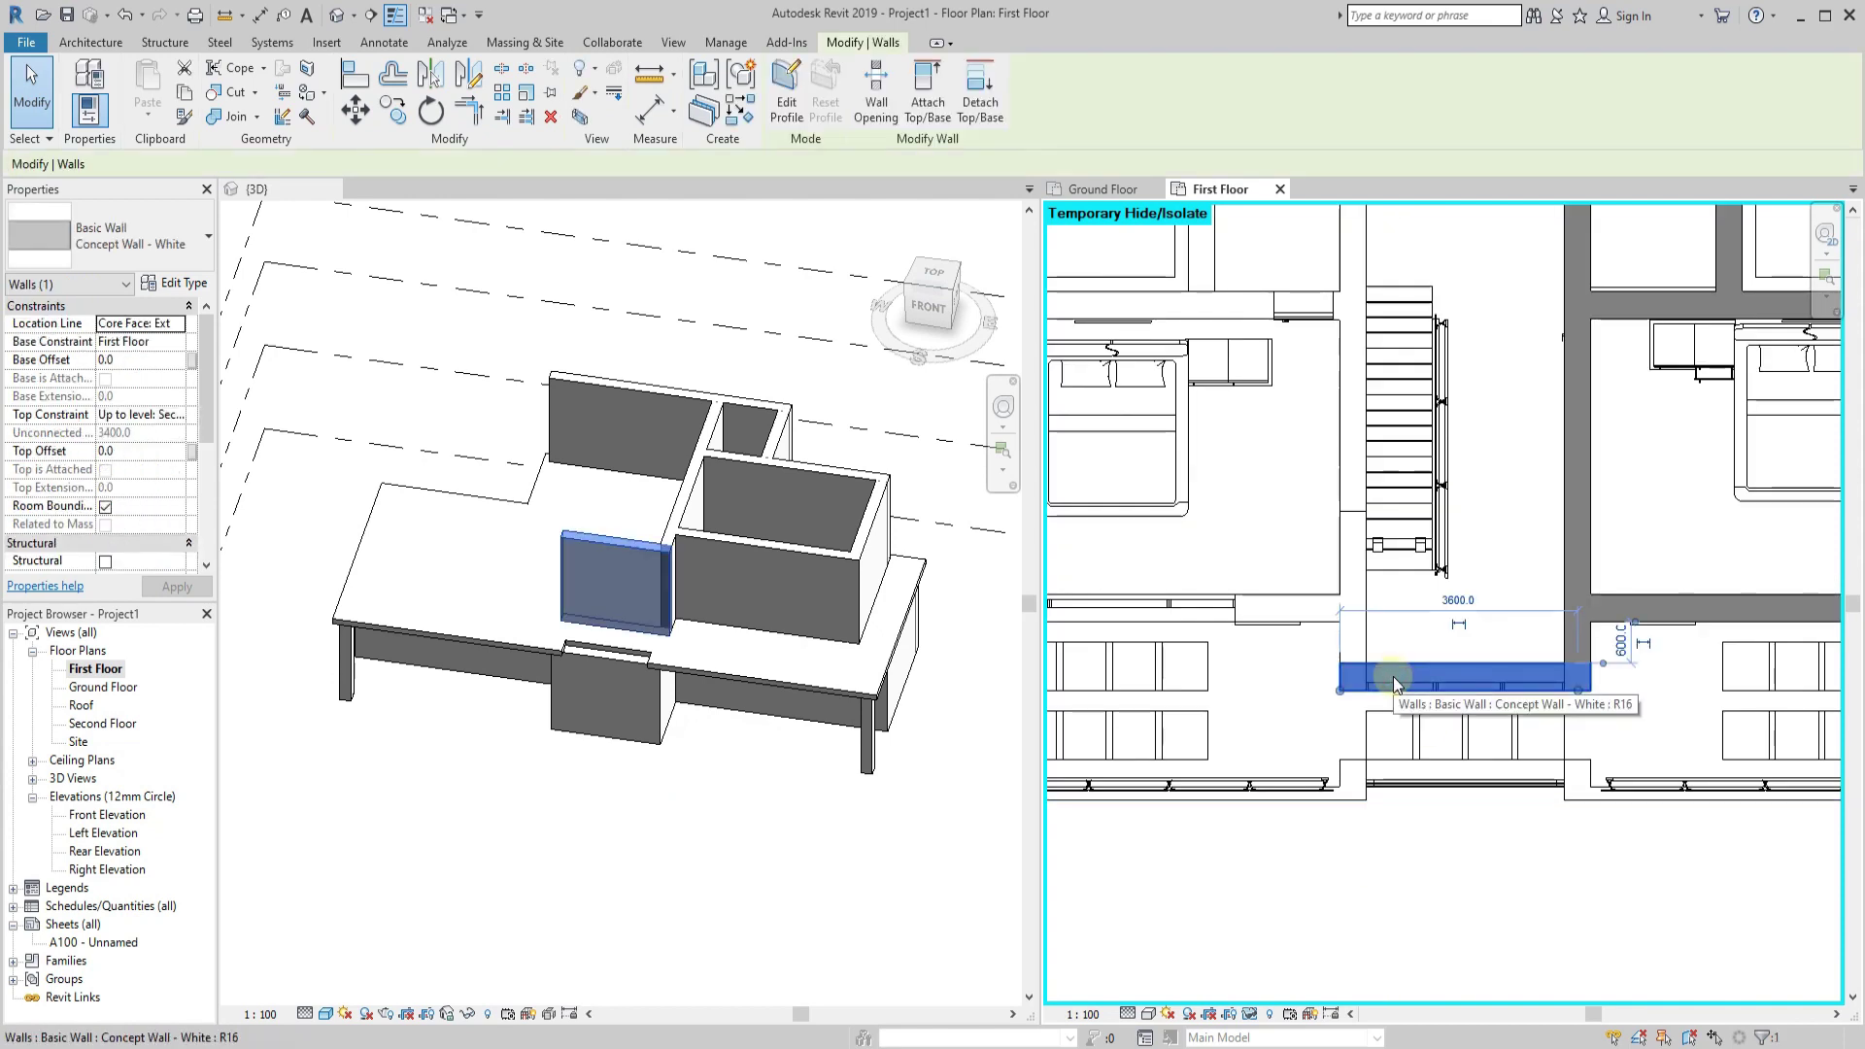
key("Escape")
left_click(709, 685)
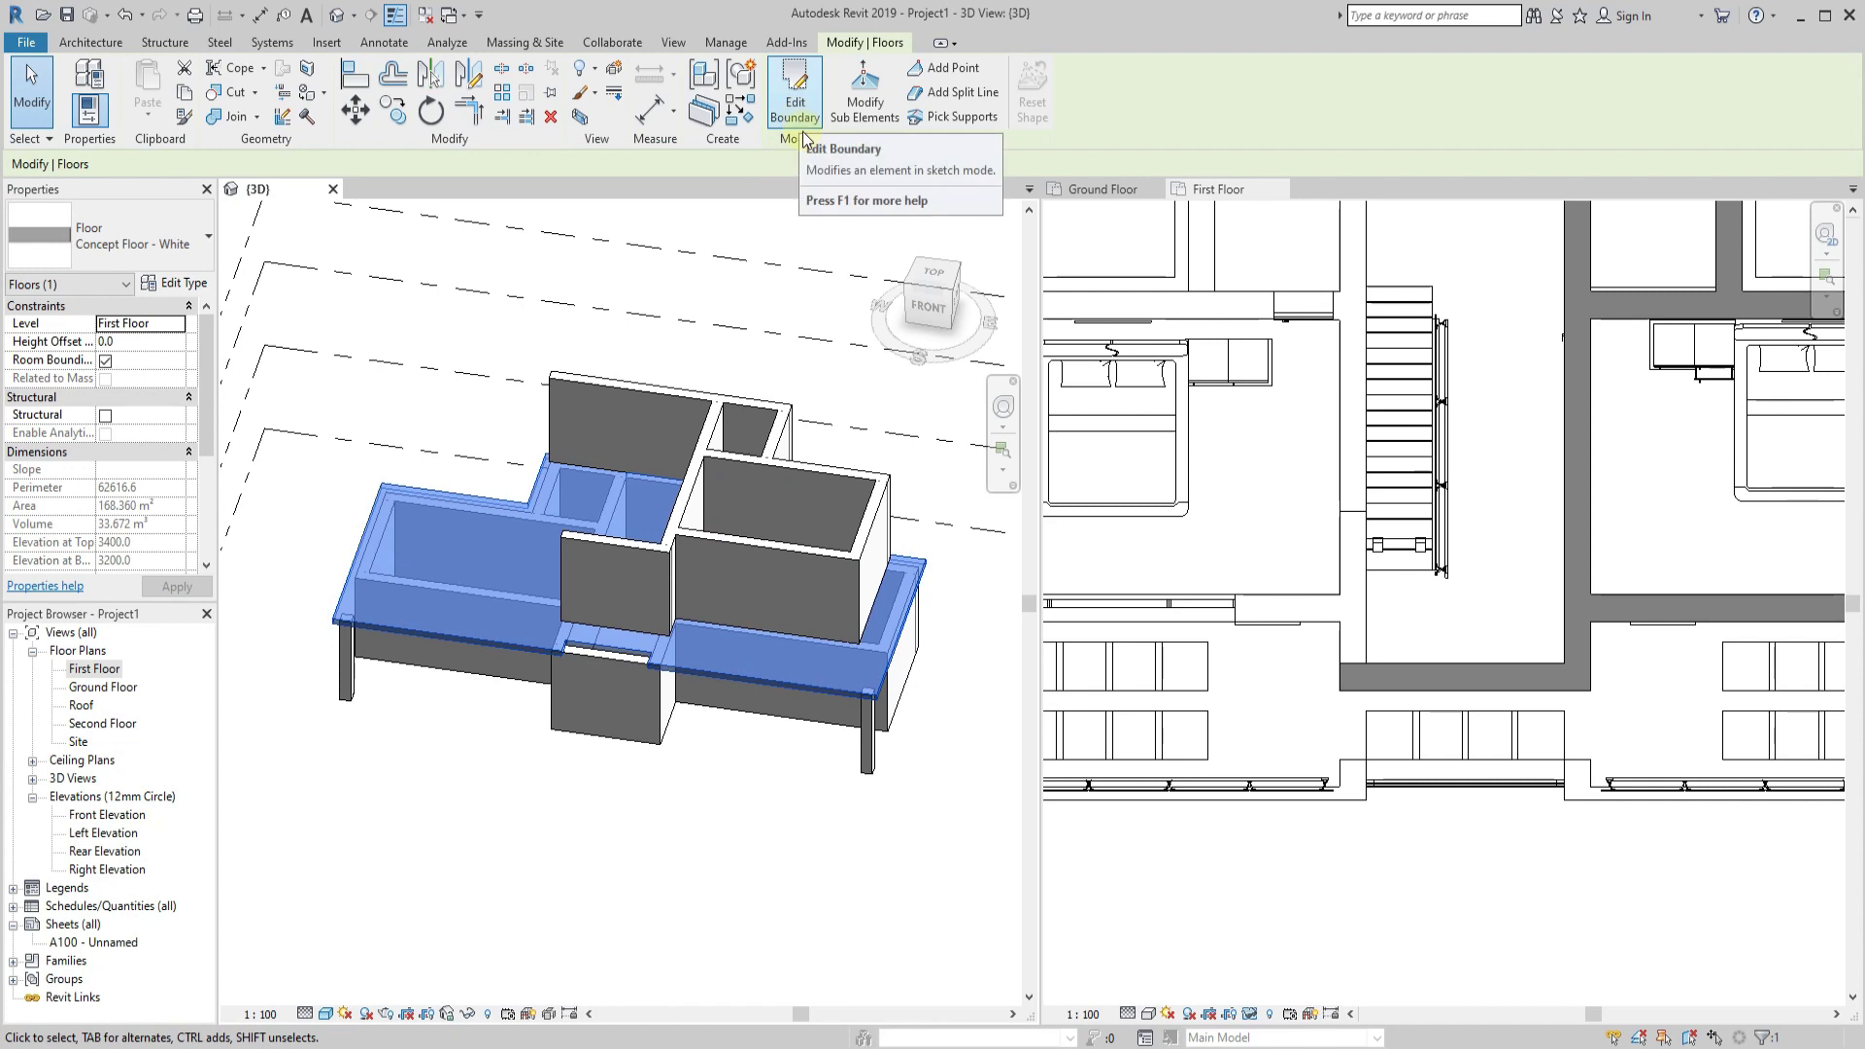
left_click(1458, 887)
left_click(1387, 691)
Create a similar wall from the short wall's end and stretch it down to the front edge.
right_click(1387, 692)
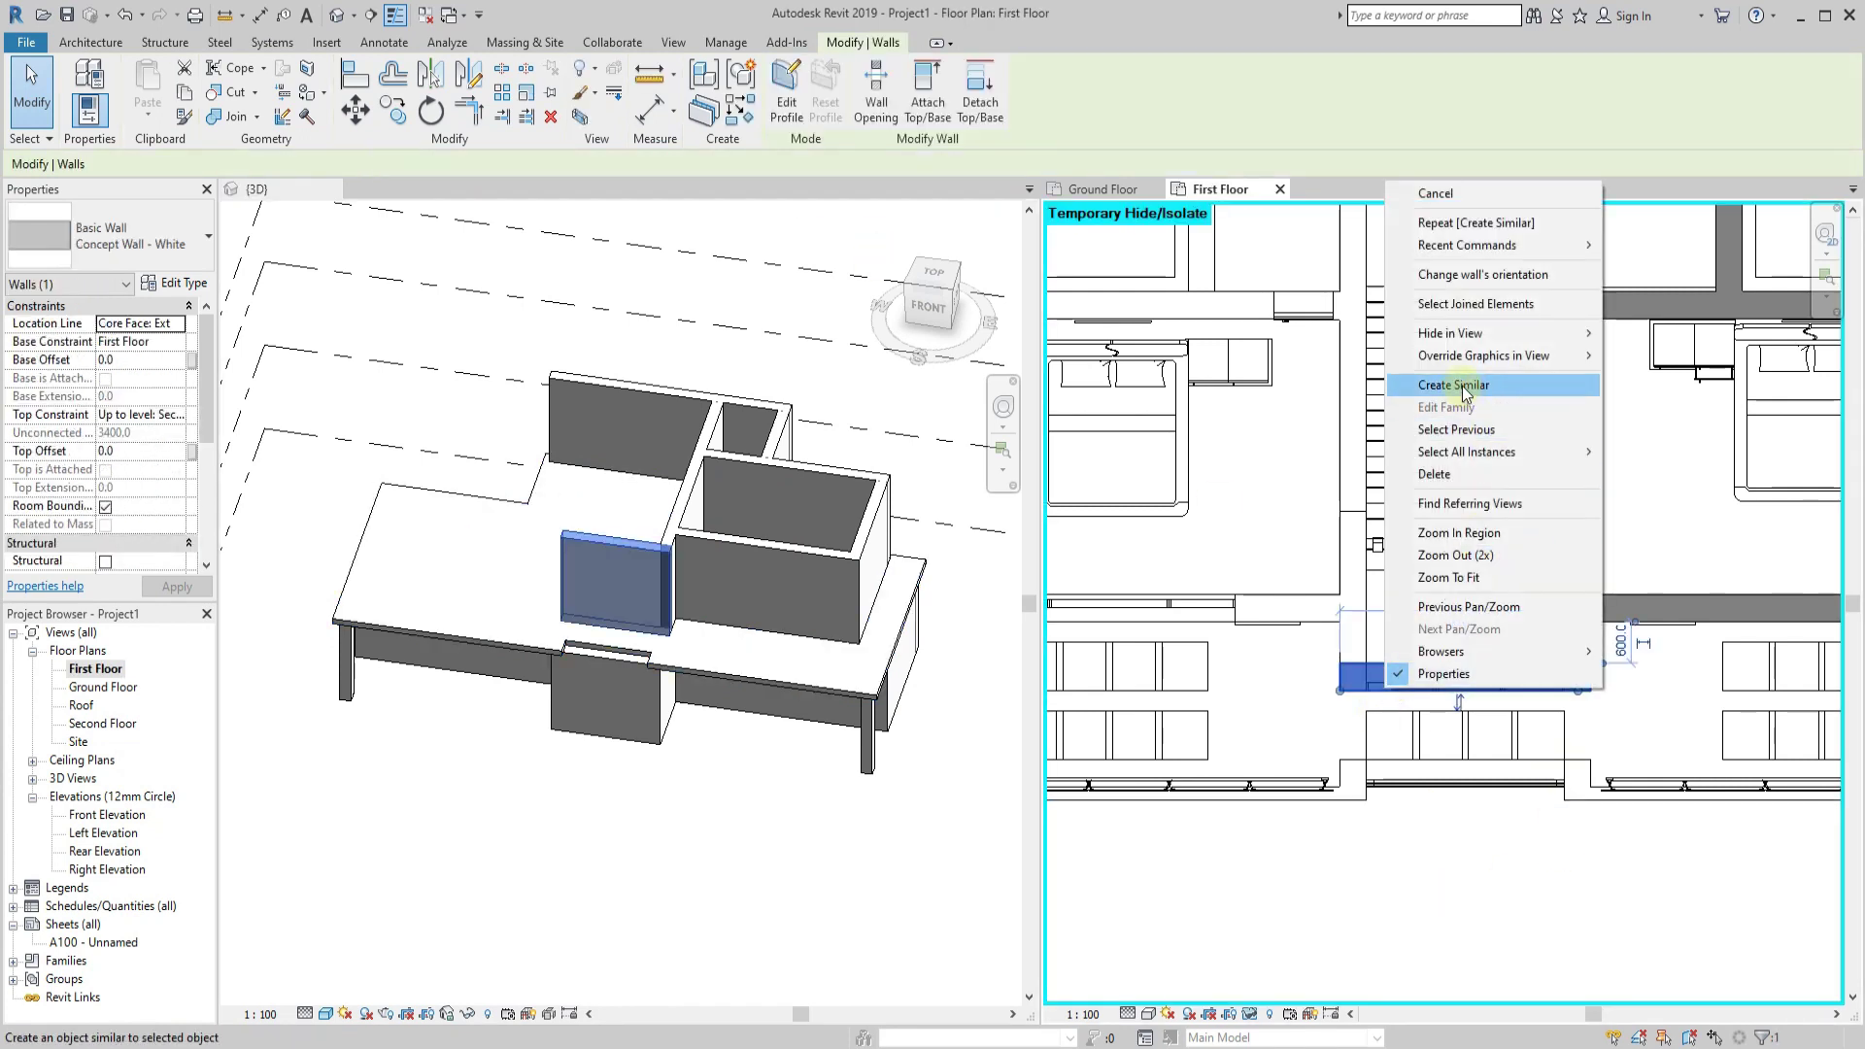
left_click(1457, 387)
left_click(1343, 688)
left_click(1340, 467)
key("Escape")
key("Escape")
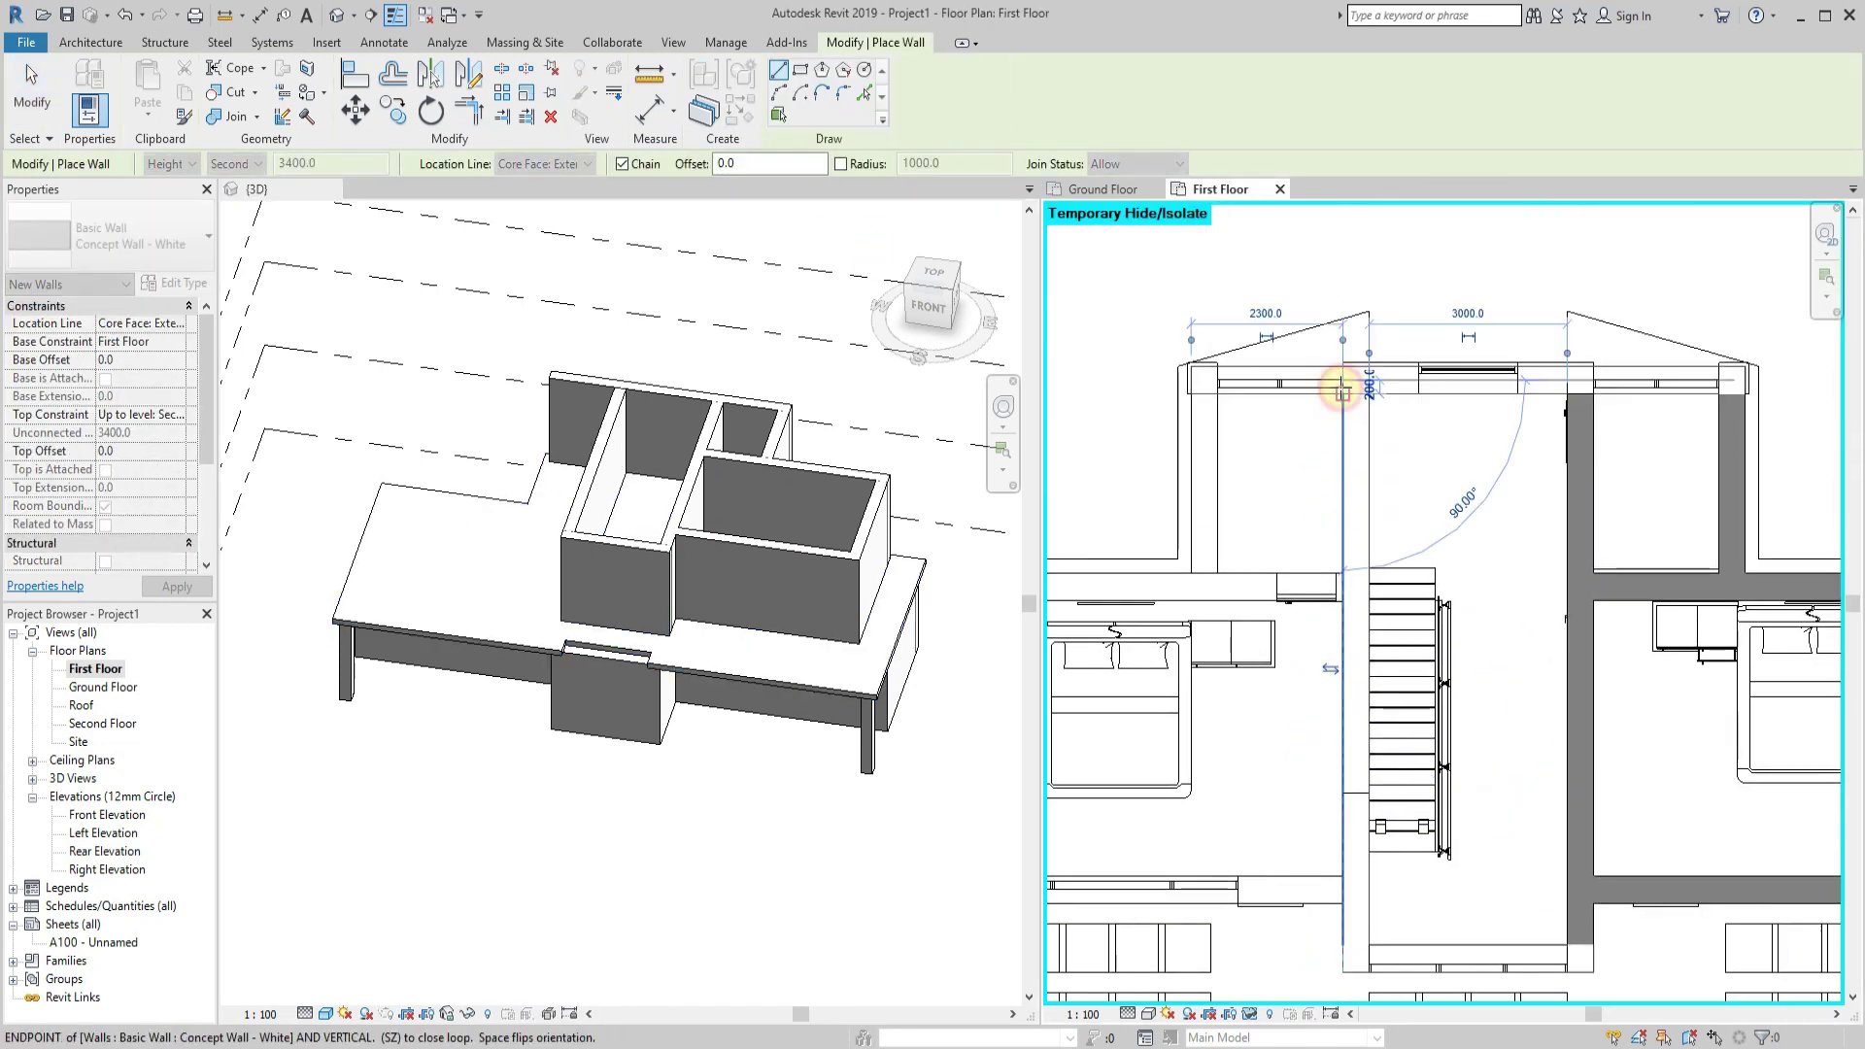
left_click(1367, 491)
left_click_drag(1303, 605, 1316, 729)
Create another similar wall running along the front edge.
right_click(1331, 729)
left_click(1404, 466)
left_click(1328, 725)
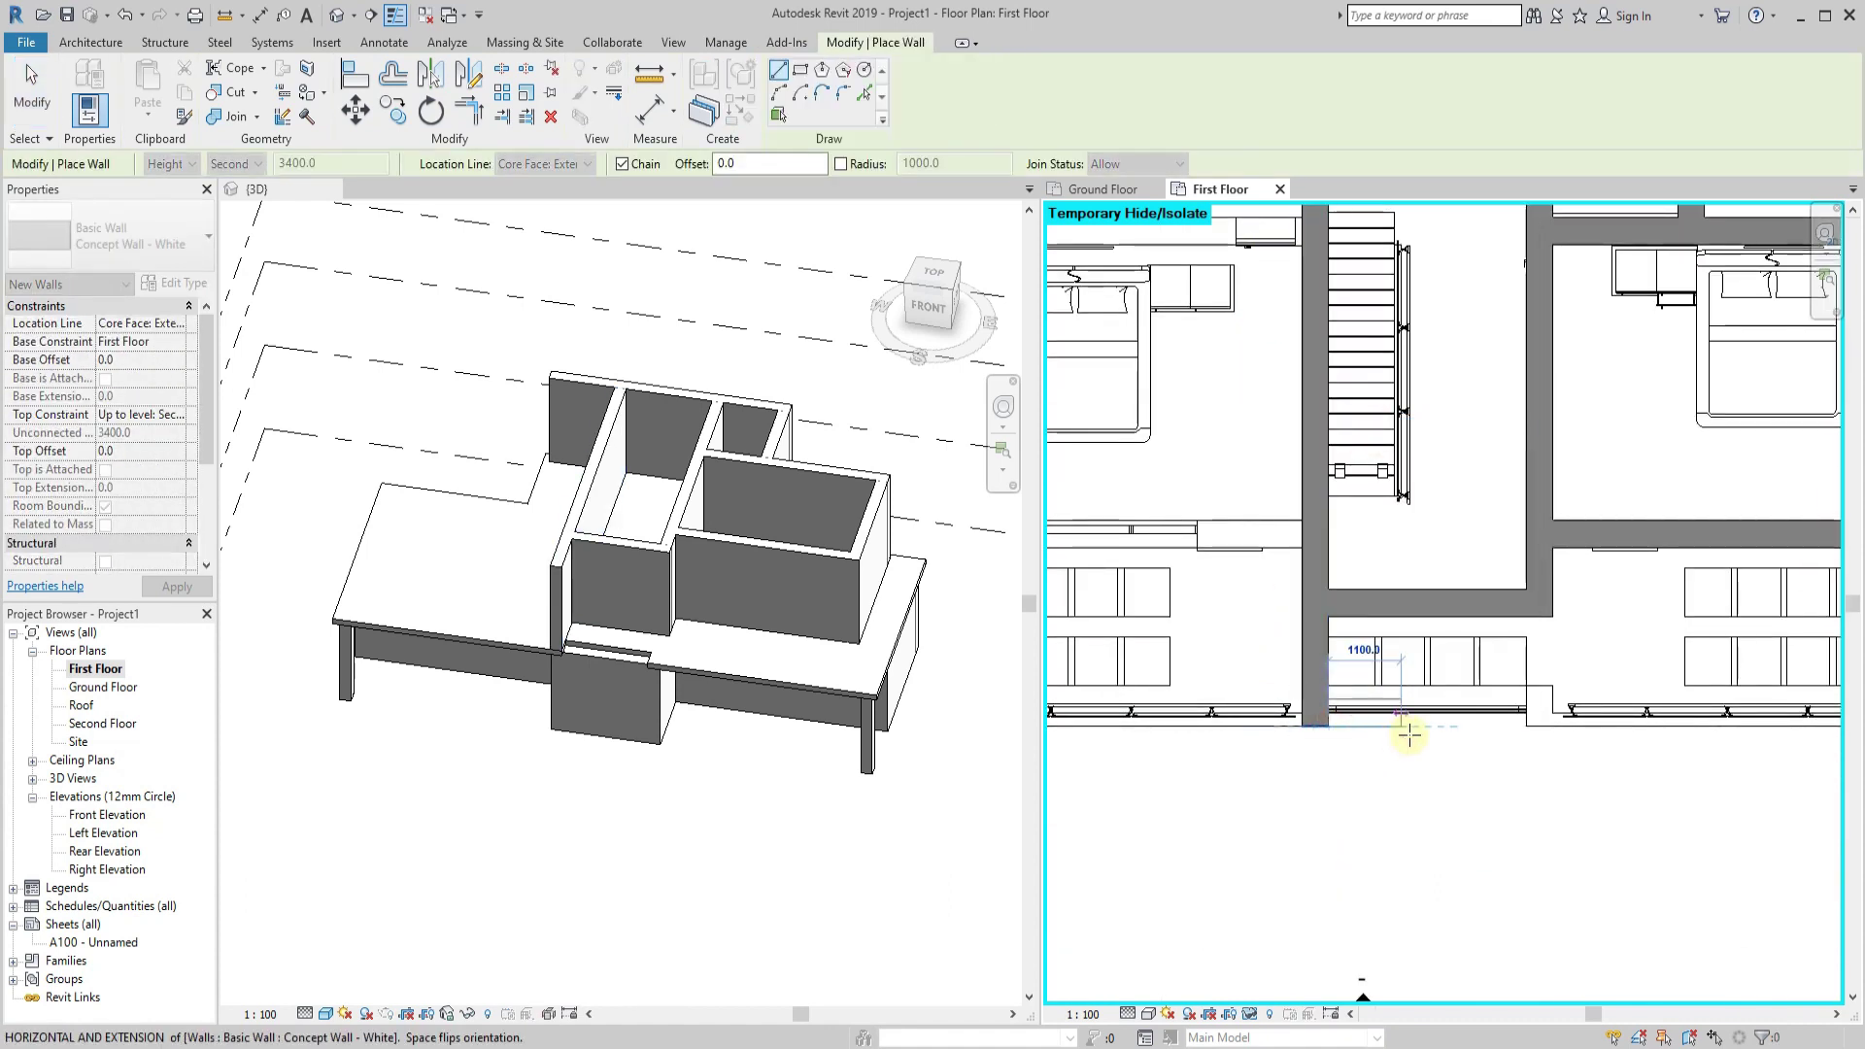
scroll(1257, 632, "up", 2)
scroll(1215, 670, "up", 2)
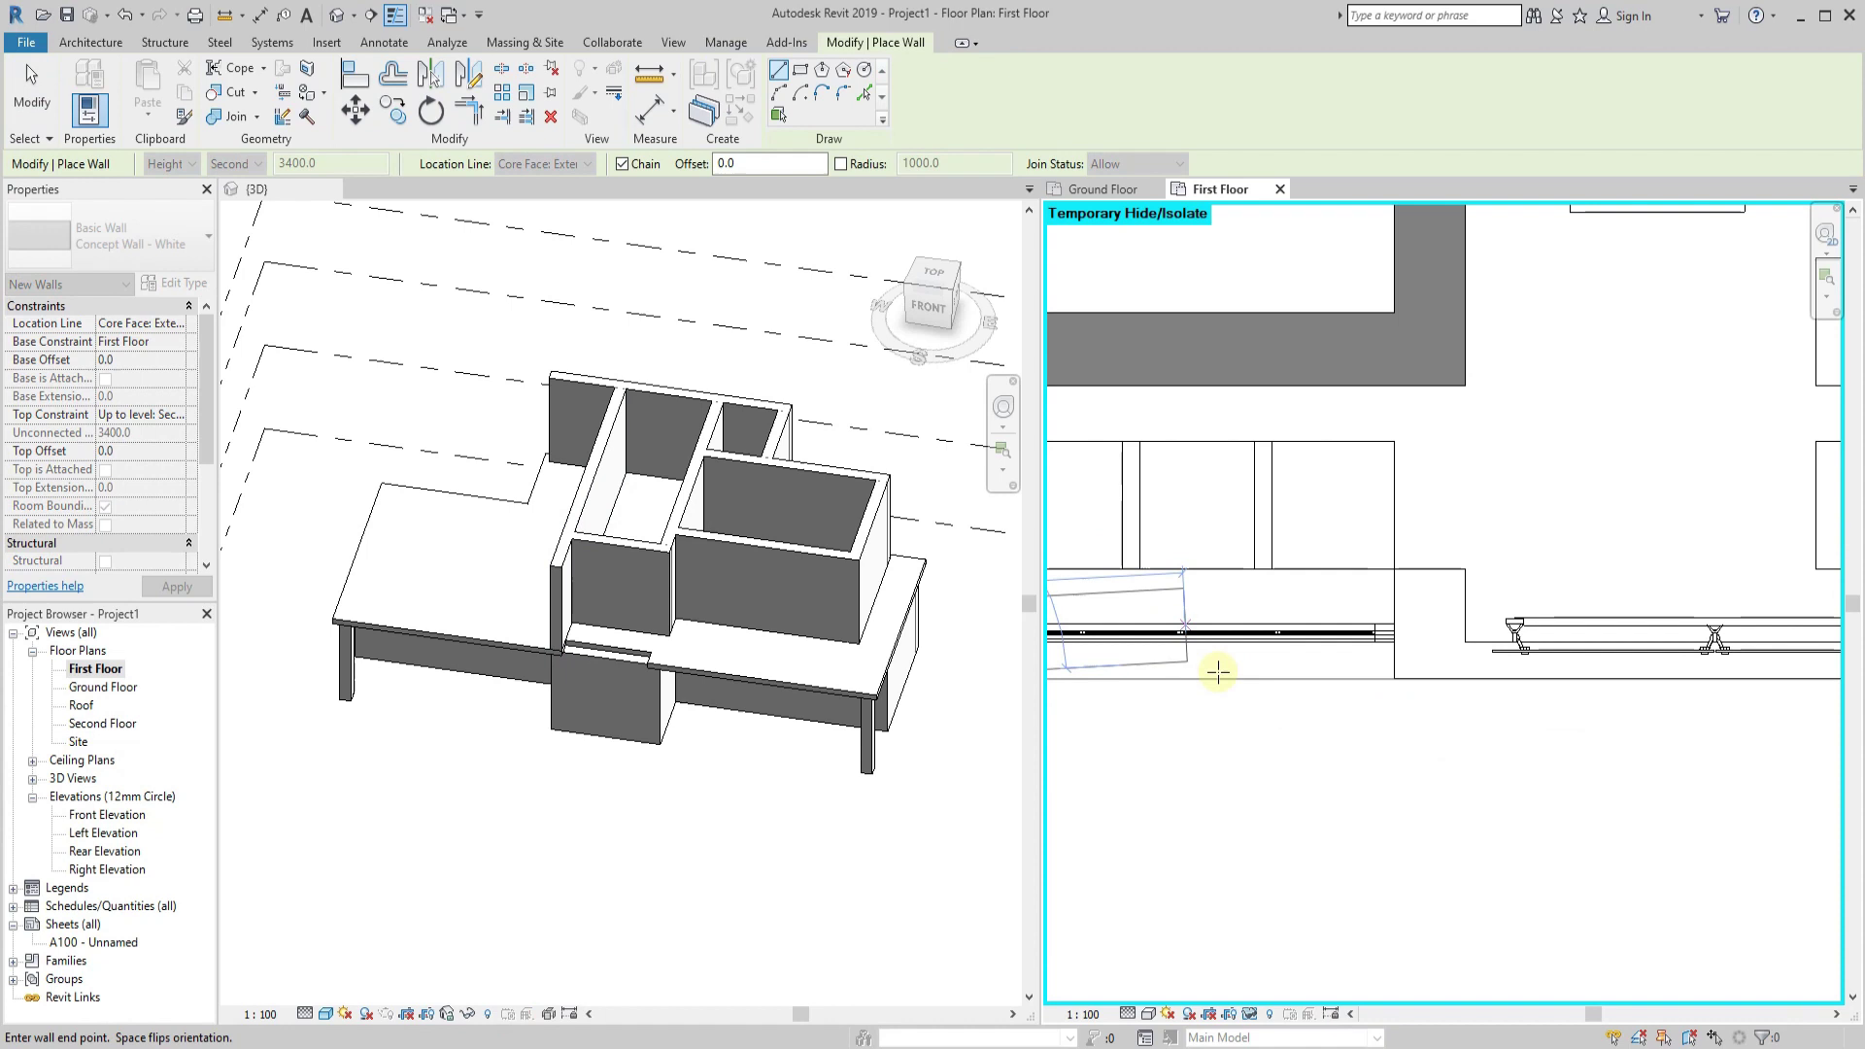
left_click(1451, 677)
key("Escape")
key("Escape")
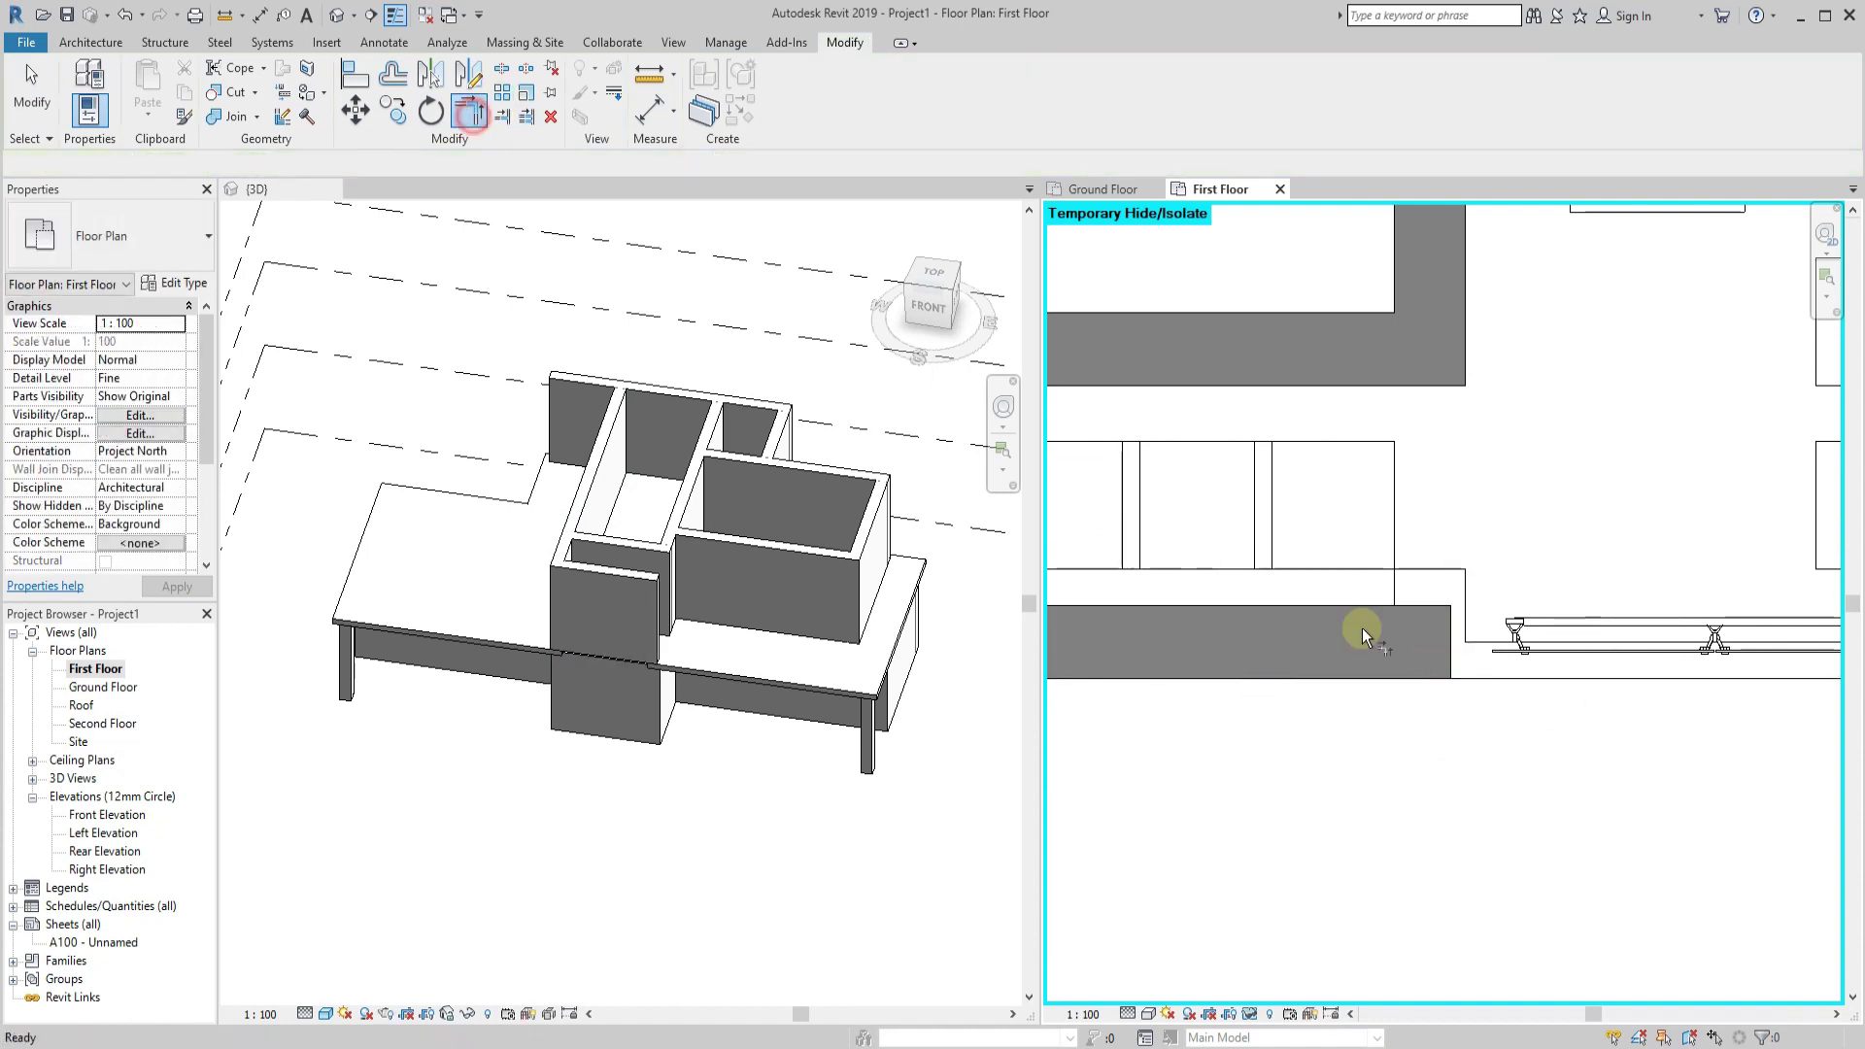
scroll(1362, 627, "down", 2)
Join the two front walls into a corner with Trim/Extend to Corner (TR).
key("t")
key("r")
left_click(1402, 435)
left_click(1372, 651)
scroll(1397, 729, "down", 2)
middle_click_drag(1396, 729, 1476, 727)
key("Escape")
scroll(1302, 626, "up", 1)
left_click(1429, 603)
Select the first-floor slab in the 3D view and start editing its boundary.
left_click(709, 691)
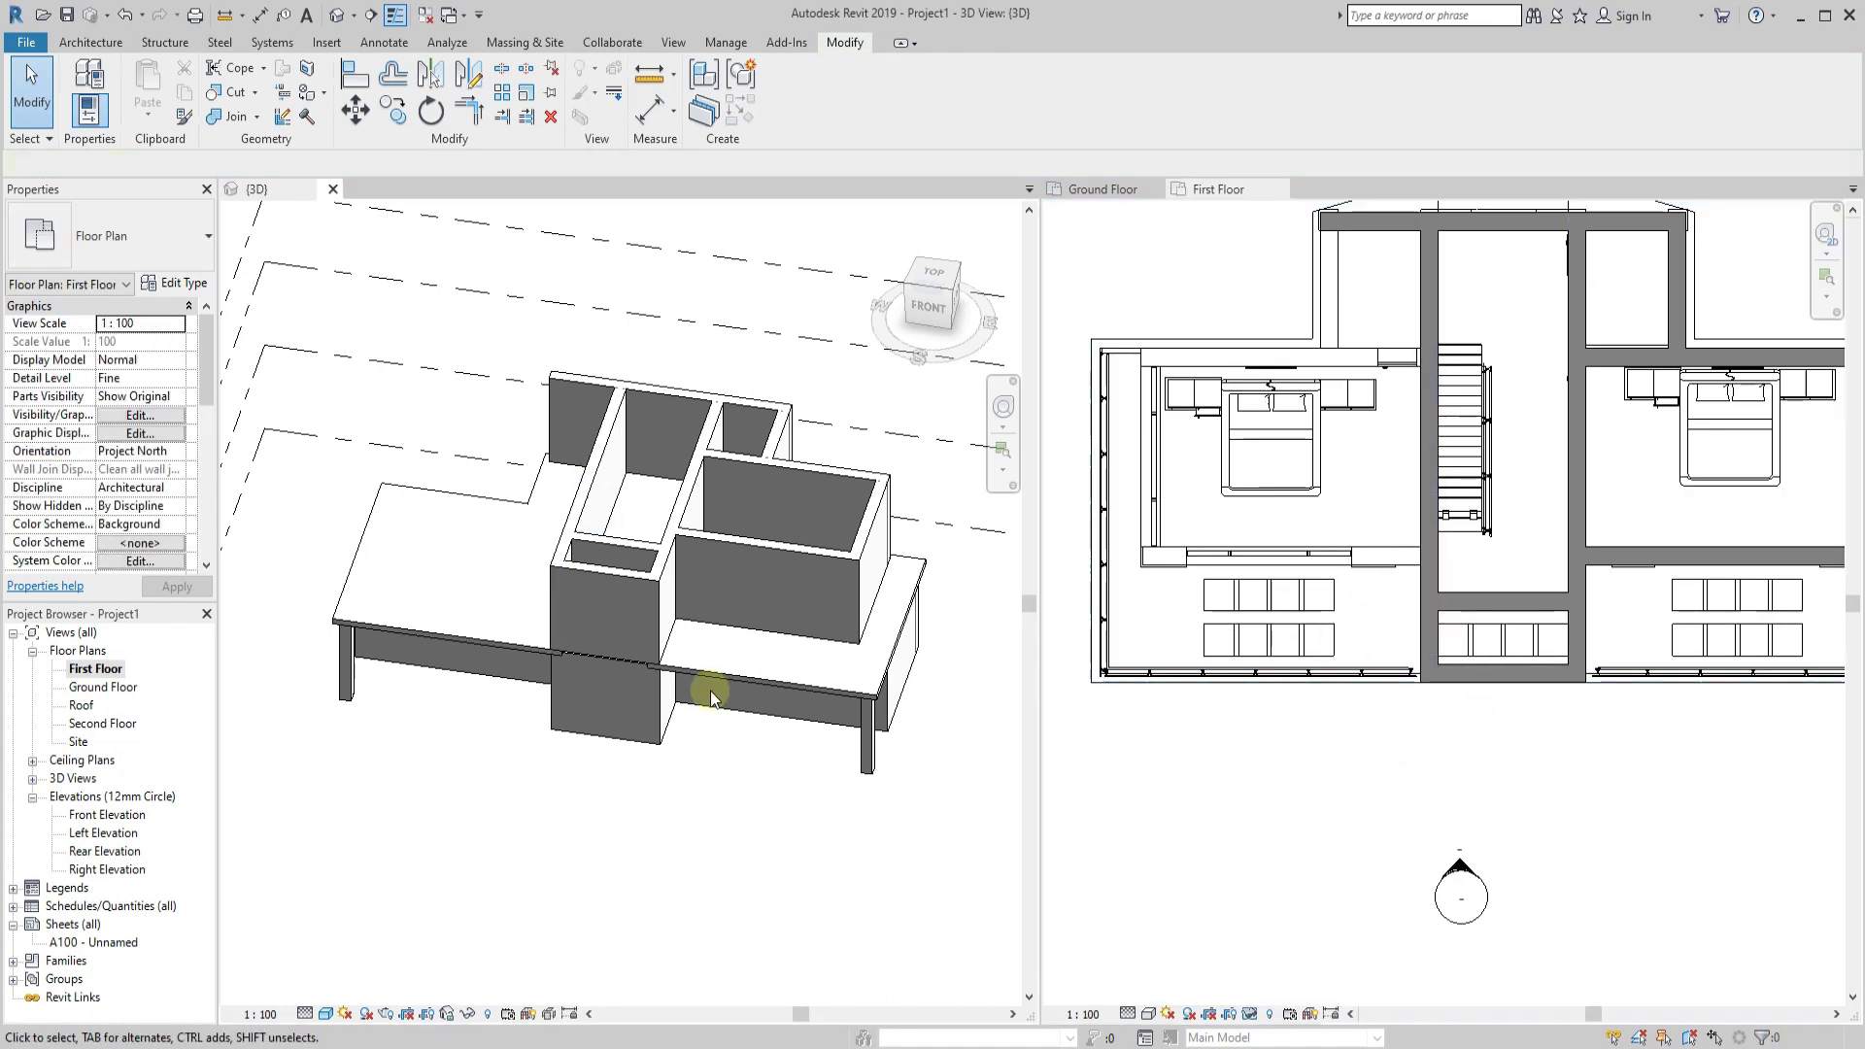
scroll(622, 833, "up", 4)
scroll(569, 787, "up", 2)
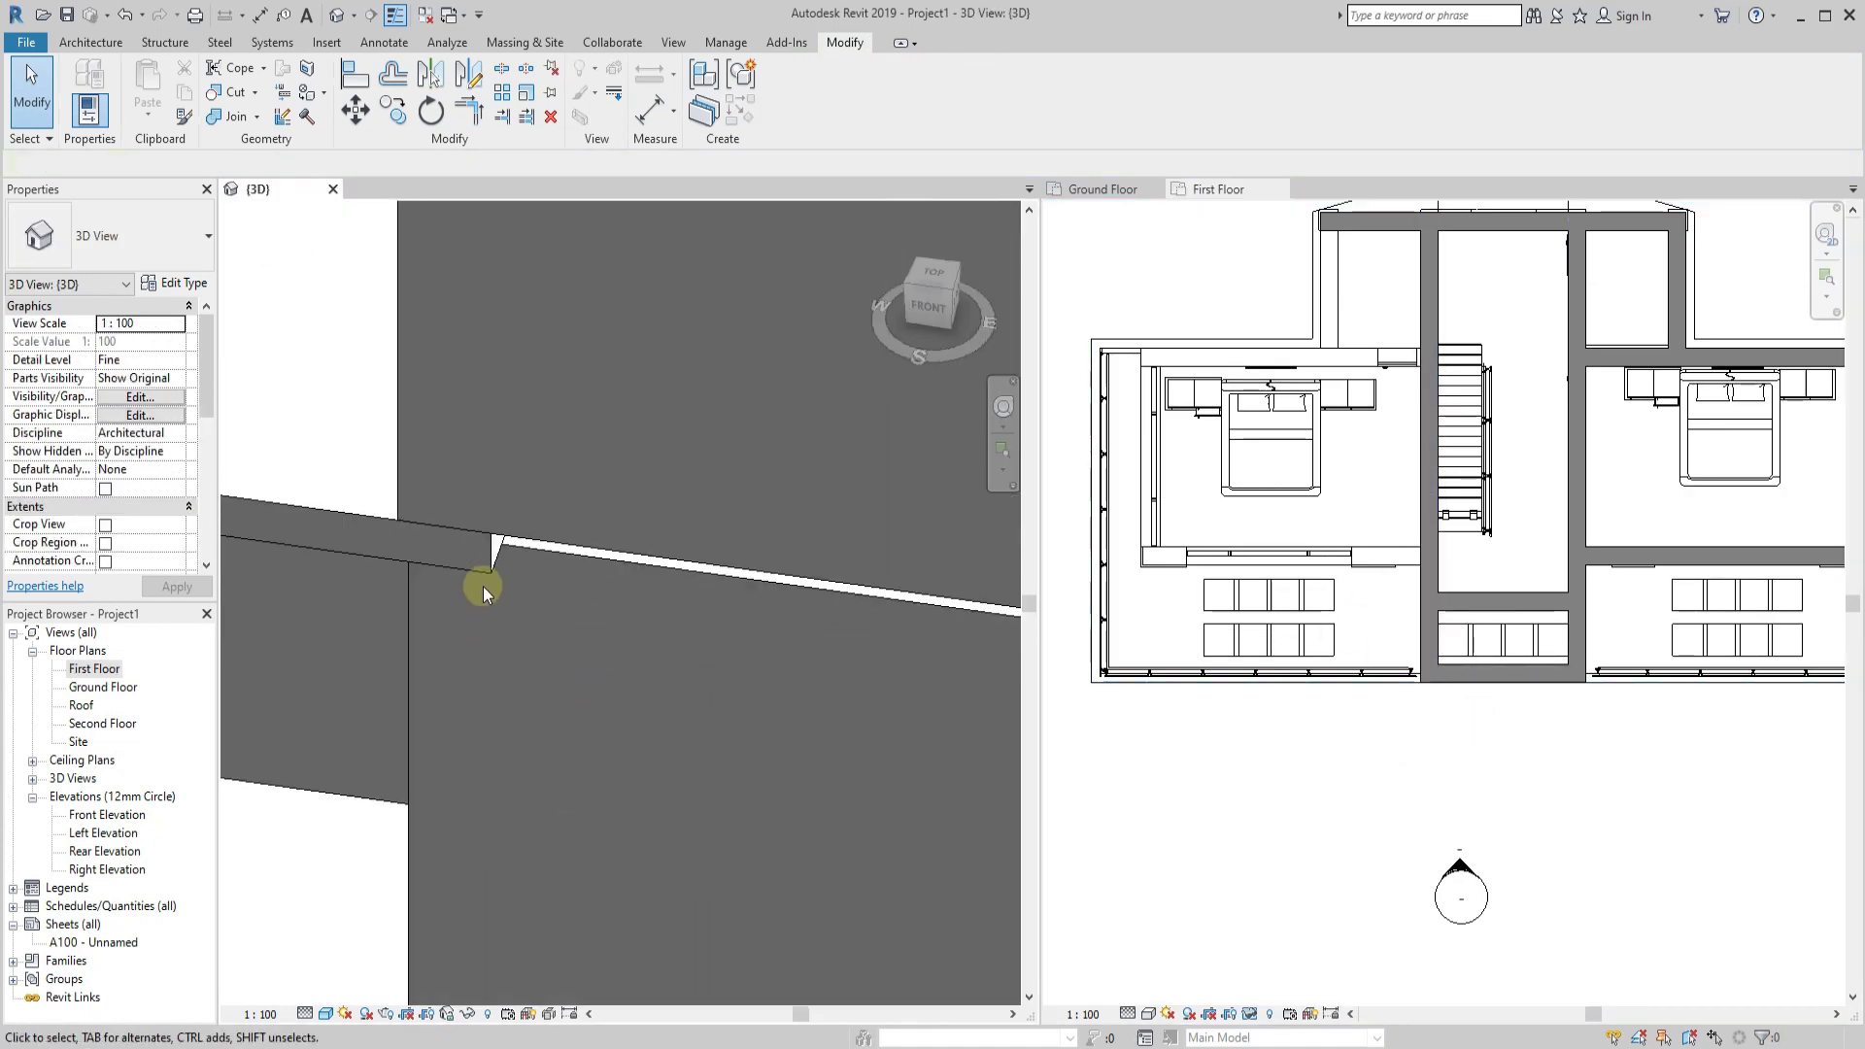
scroll(542, 650, "down", 2)
left_click(551, 571)
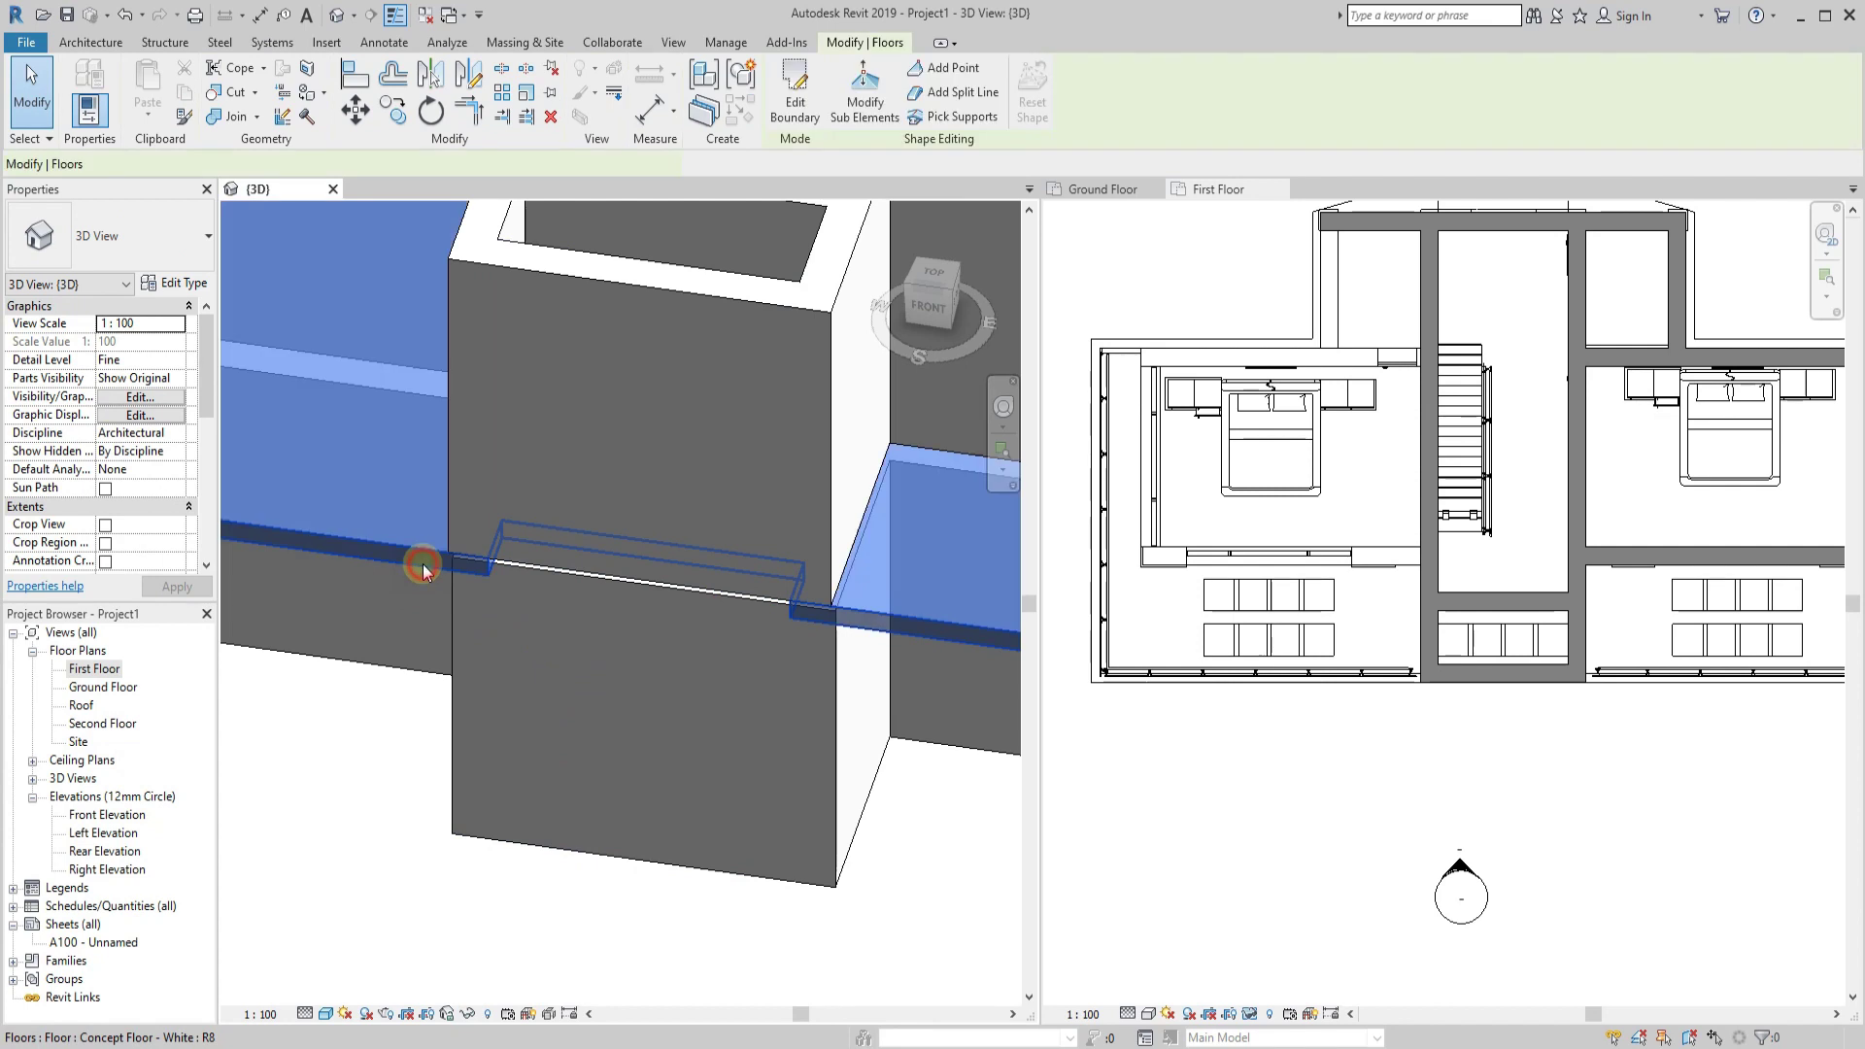
scroll(1325, 742, "down", 2)
scroll(1324, 741, "up", 2)
left_click(783, 117)
Delete the 3000 boundary line, make the front edge continuous, and finish the sketch.
scroll(1374, 408, "up", 2)
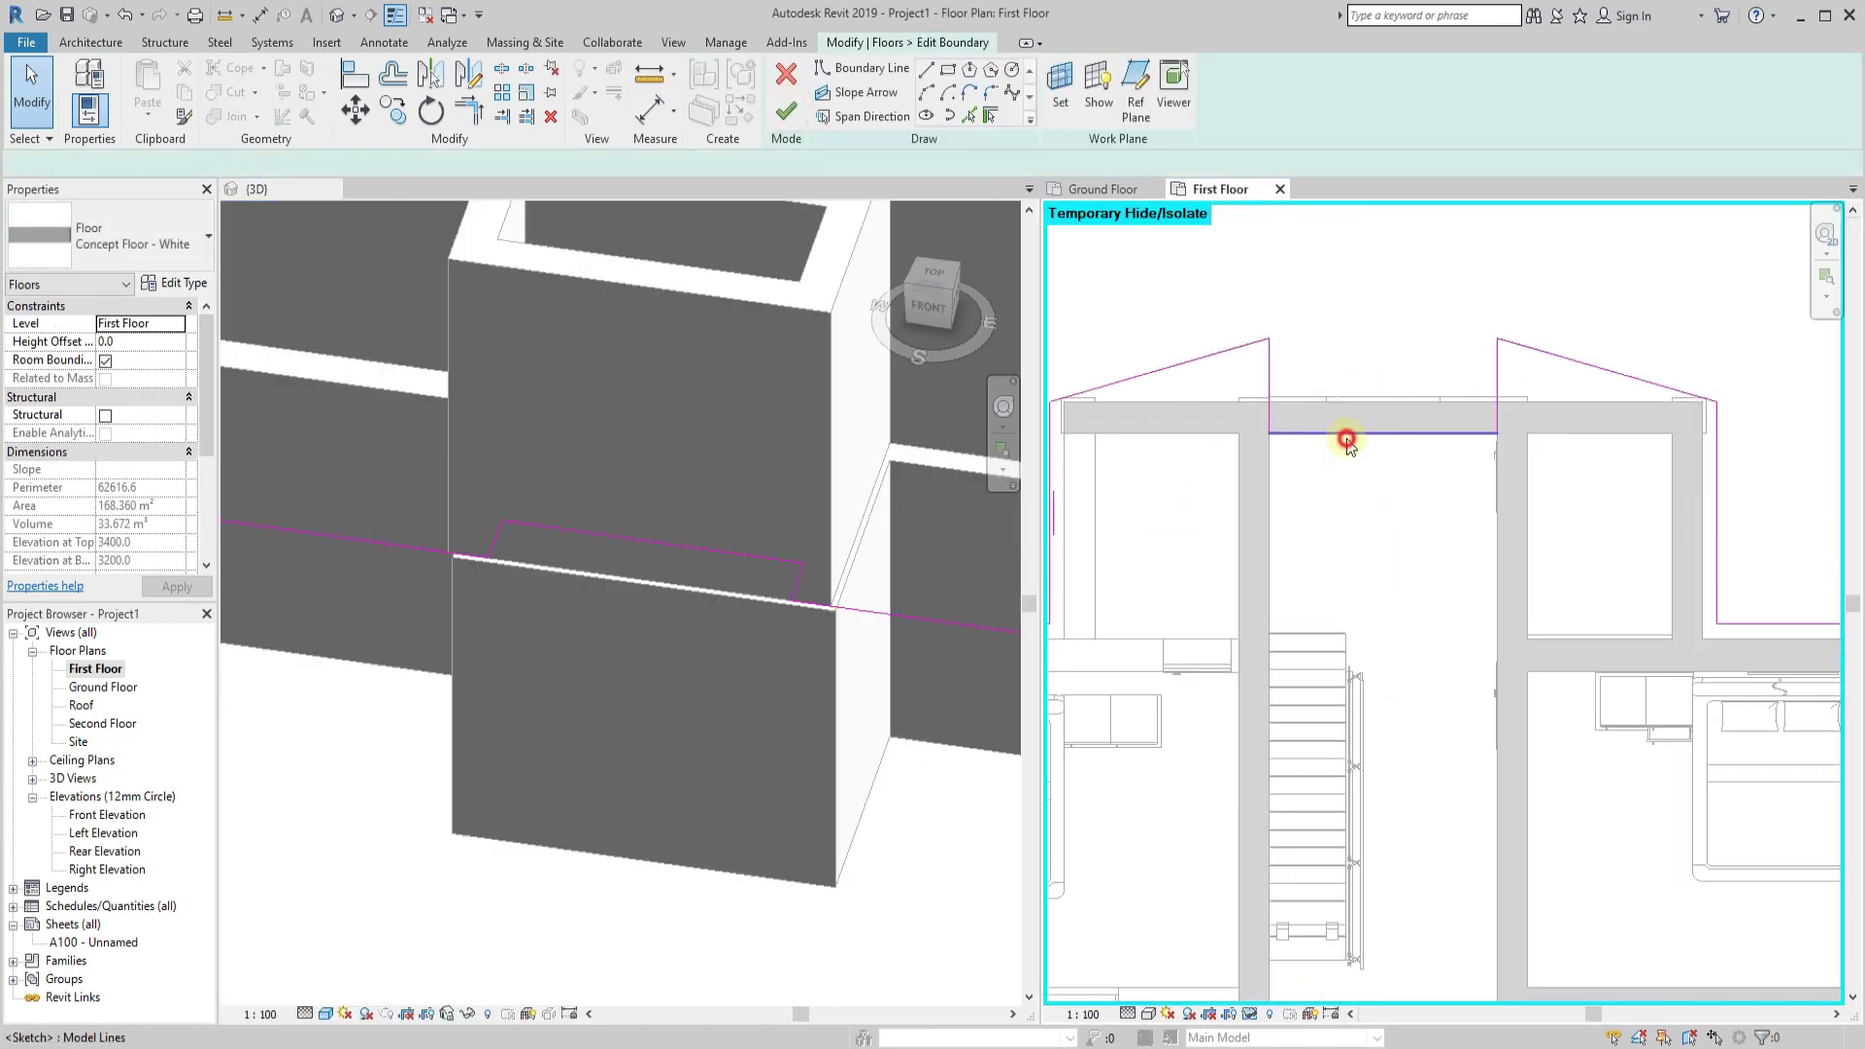
scroll(1347, 427, "up", 2)
left_click(1287, 375)
scroll(1288, 381, "down", 3)
scroll(1407, 570, "up", 3)
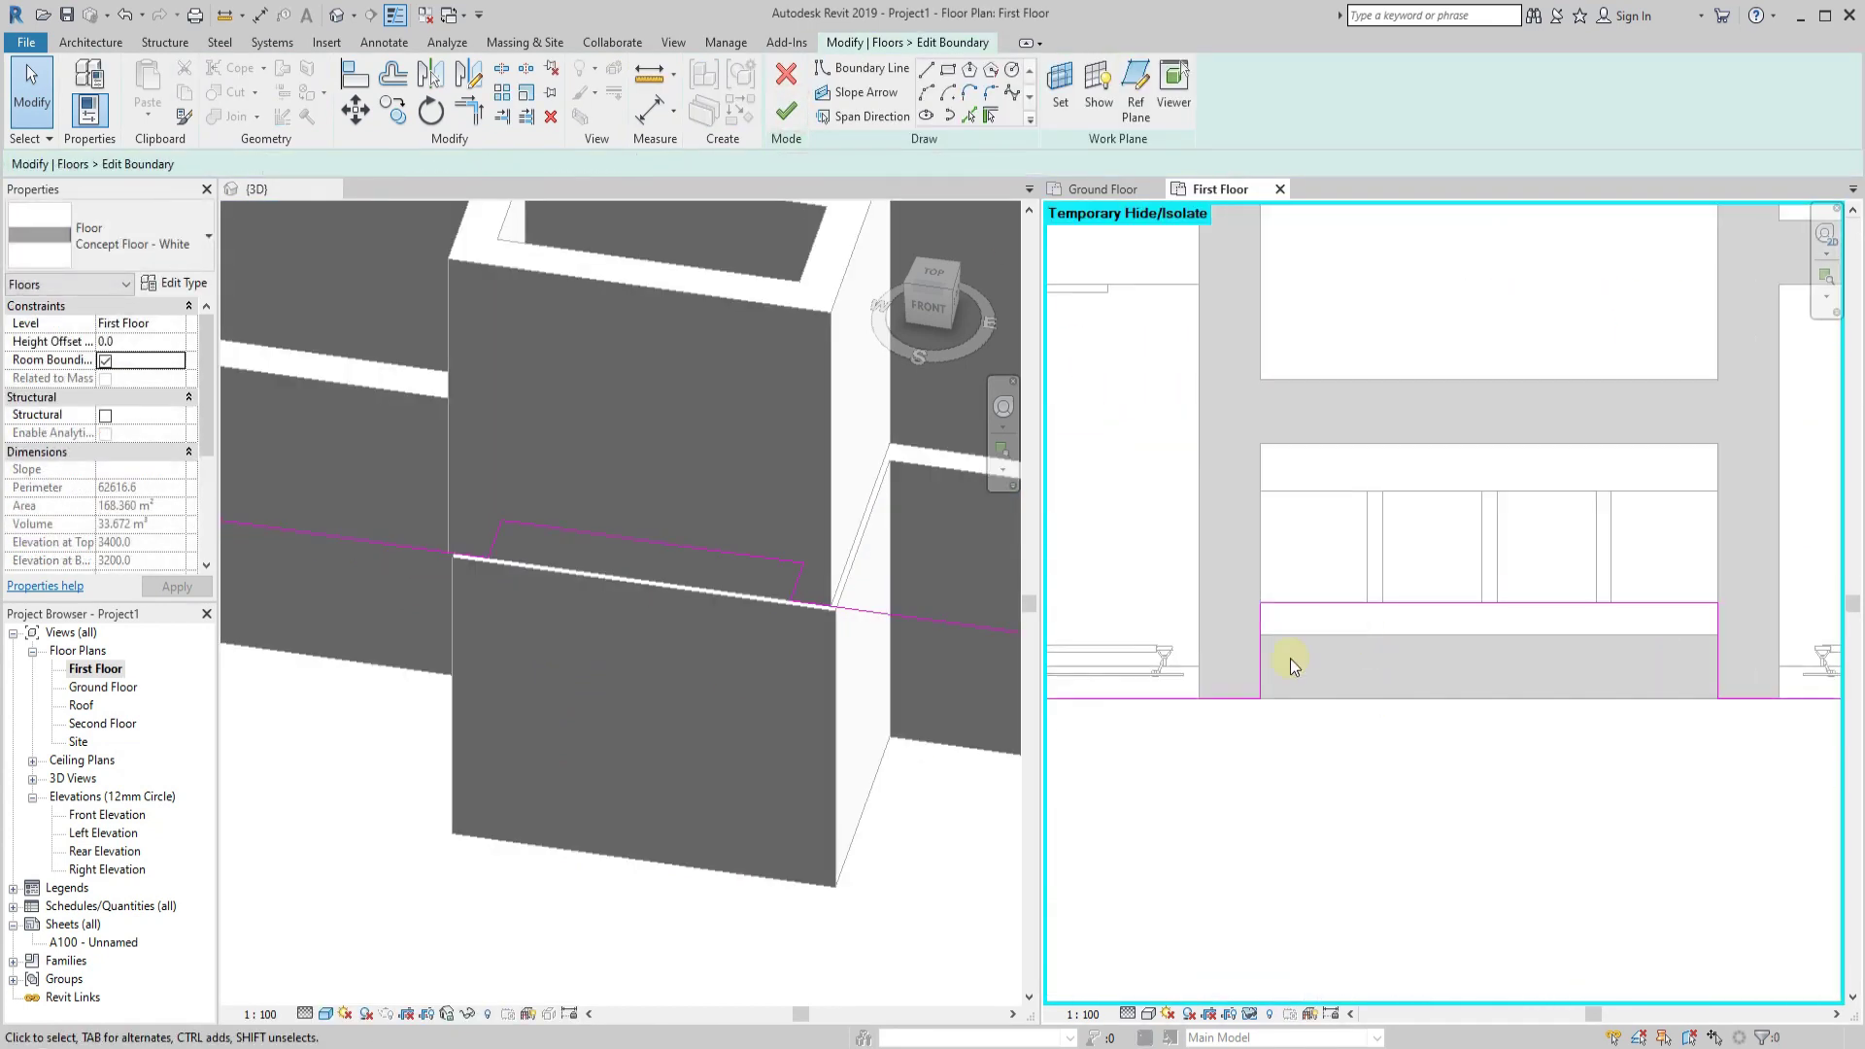
left_click(1437, 618)
key("Delete")
left_click(1611, 691)
left_click(1257, 700)
key("Escape")
left_click(783, 117)
left_click(977, 533)
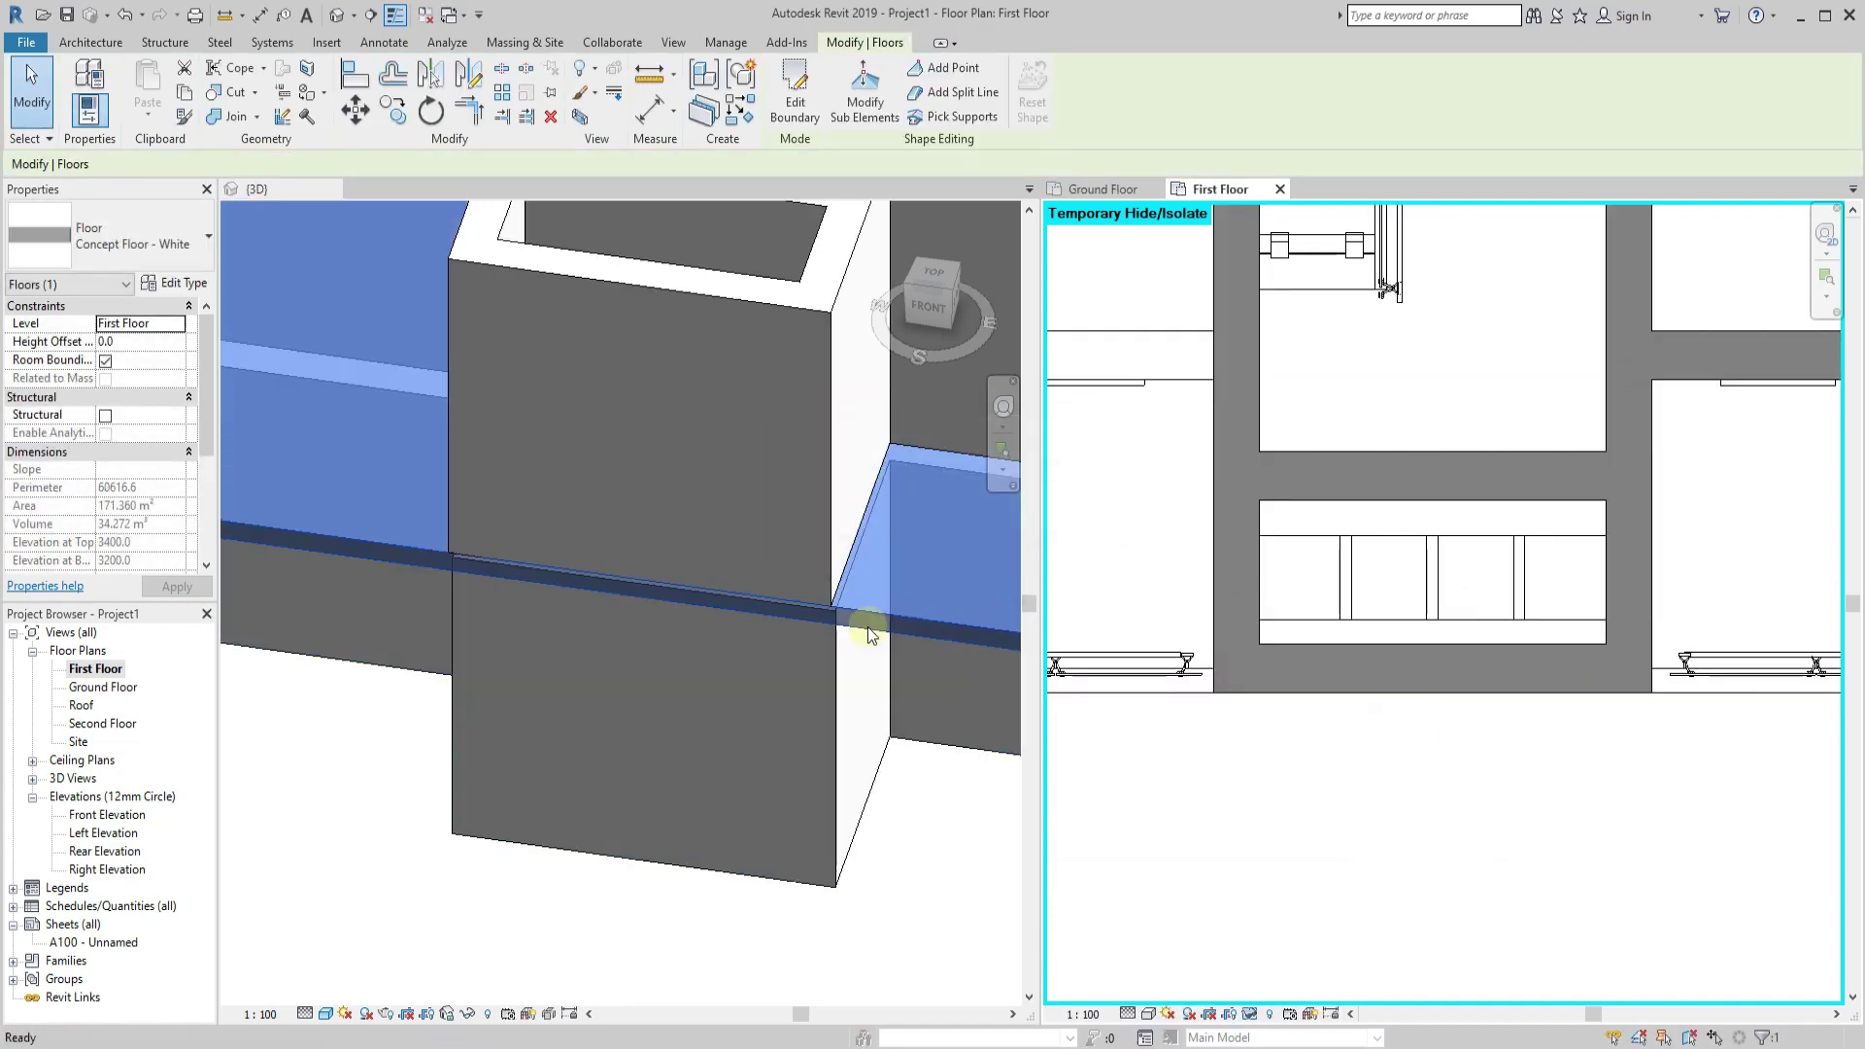
Join the floor slab's geometry with the front wall.
scroll(409, 275, "down", 3)
left_click(215, 123)
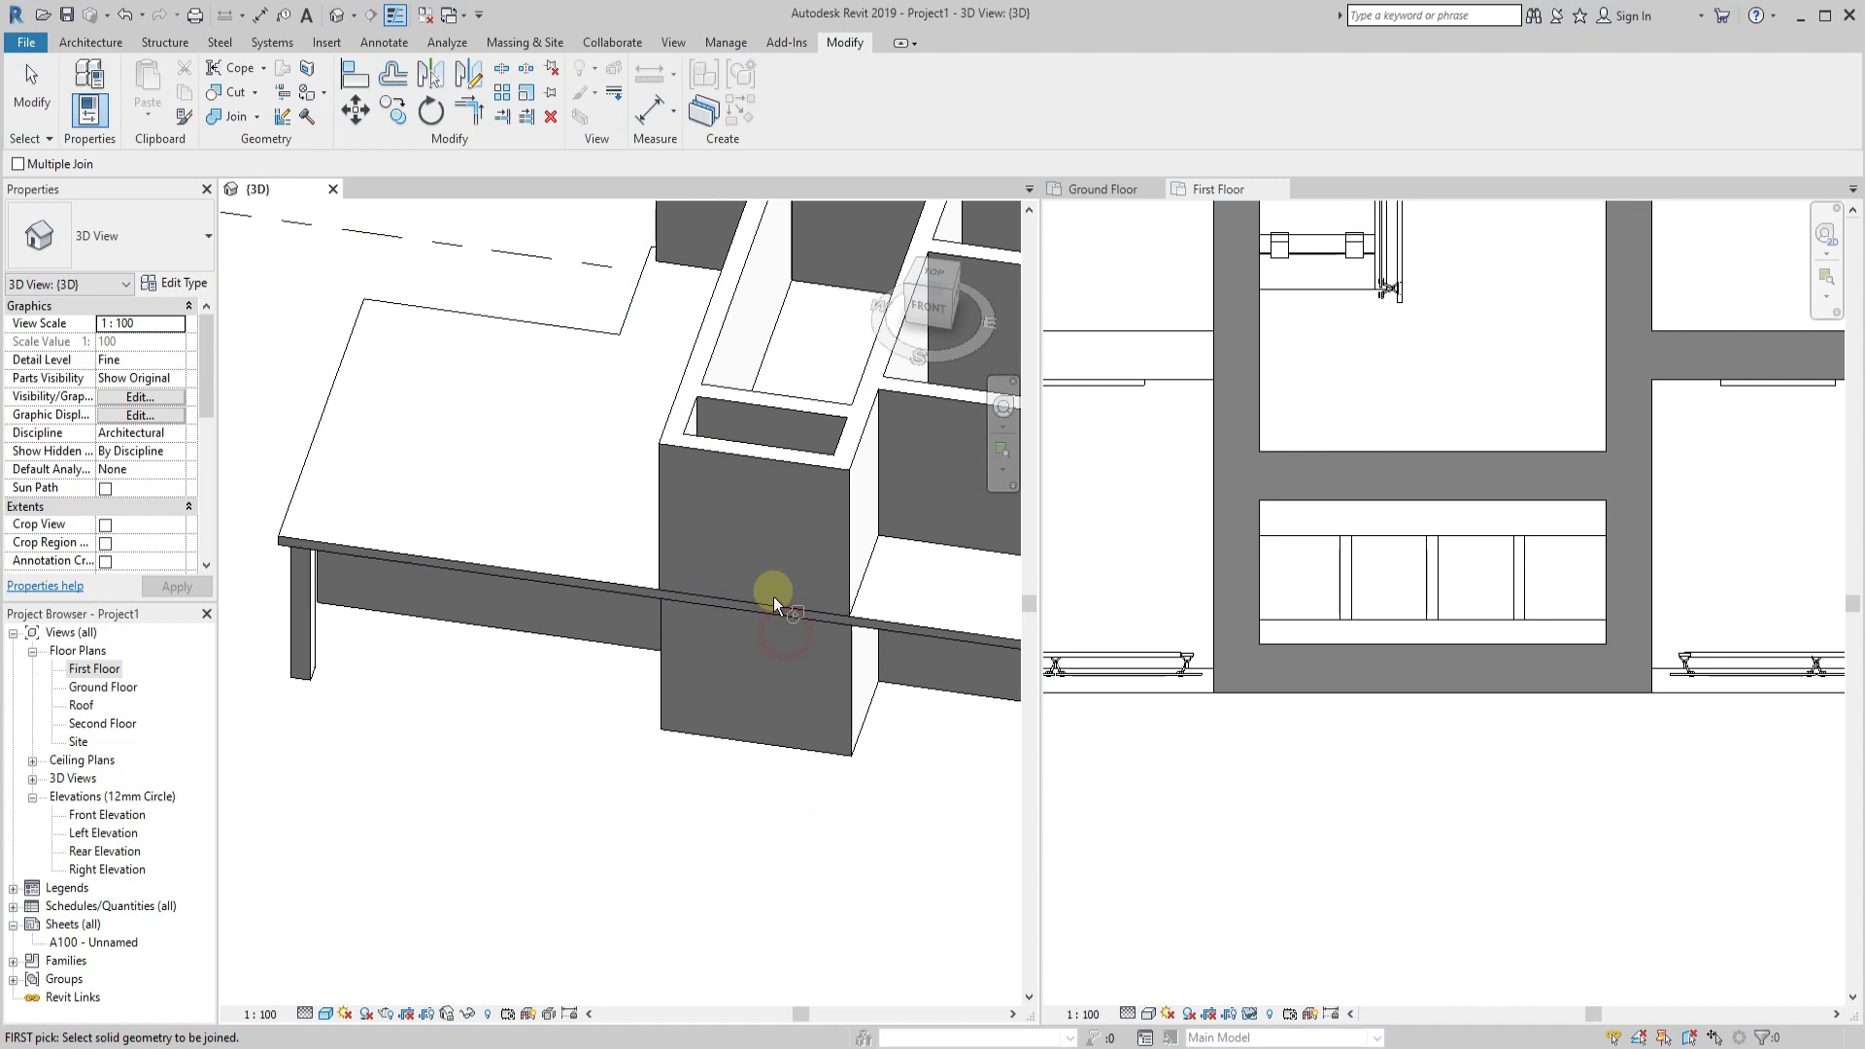
left_click(766, 621)
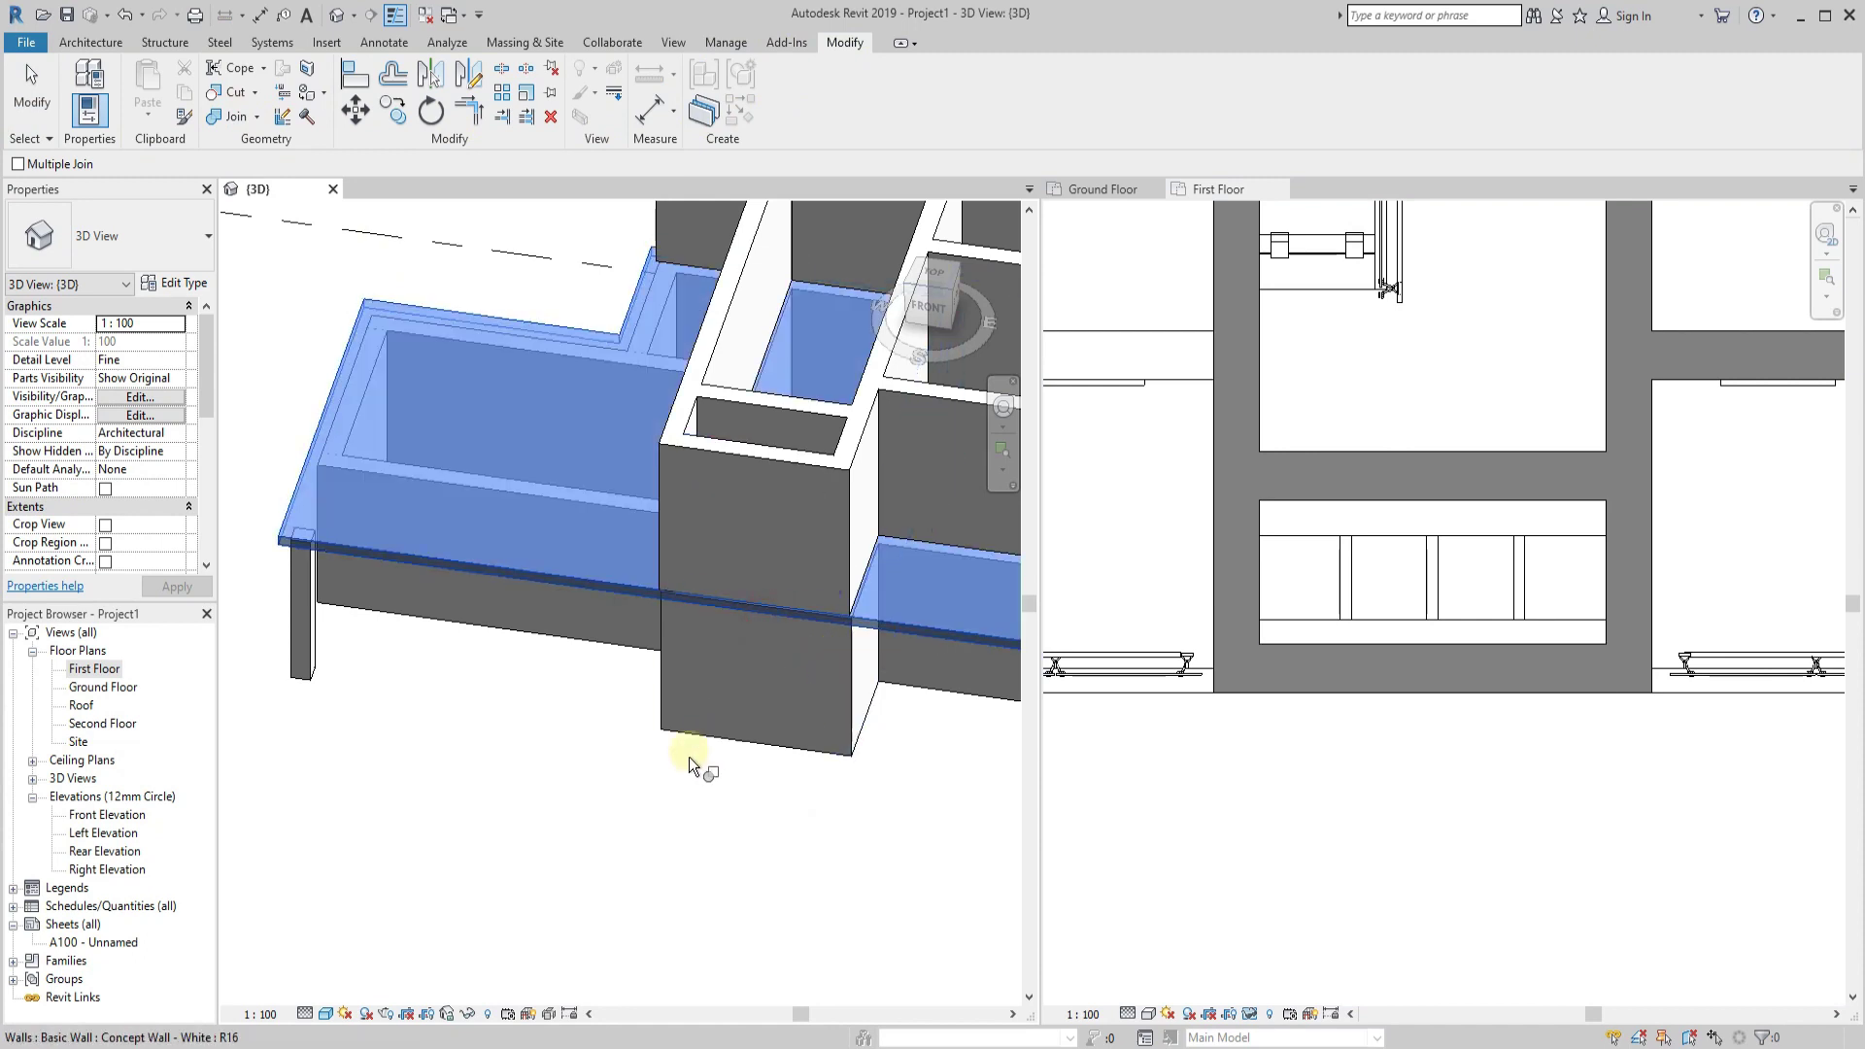
left_click(714, 739)
key("Escape")
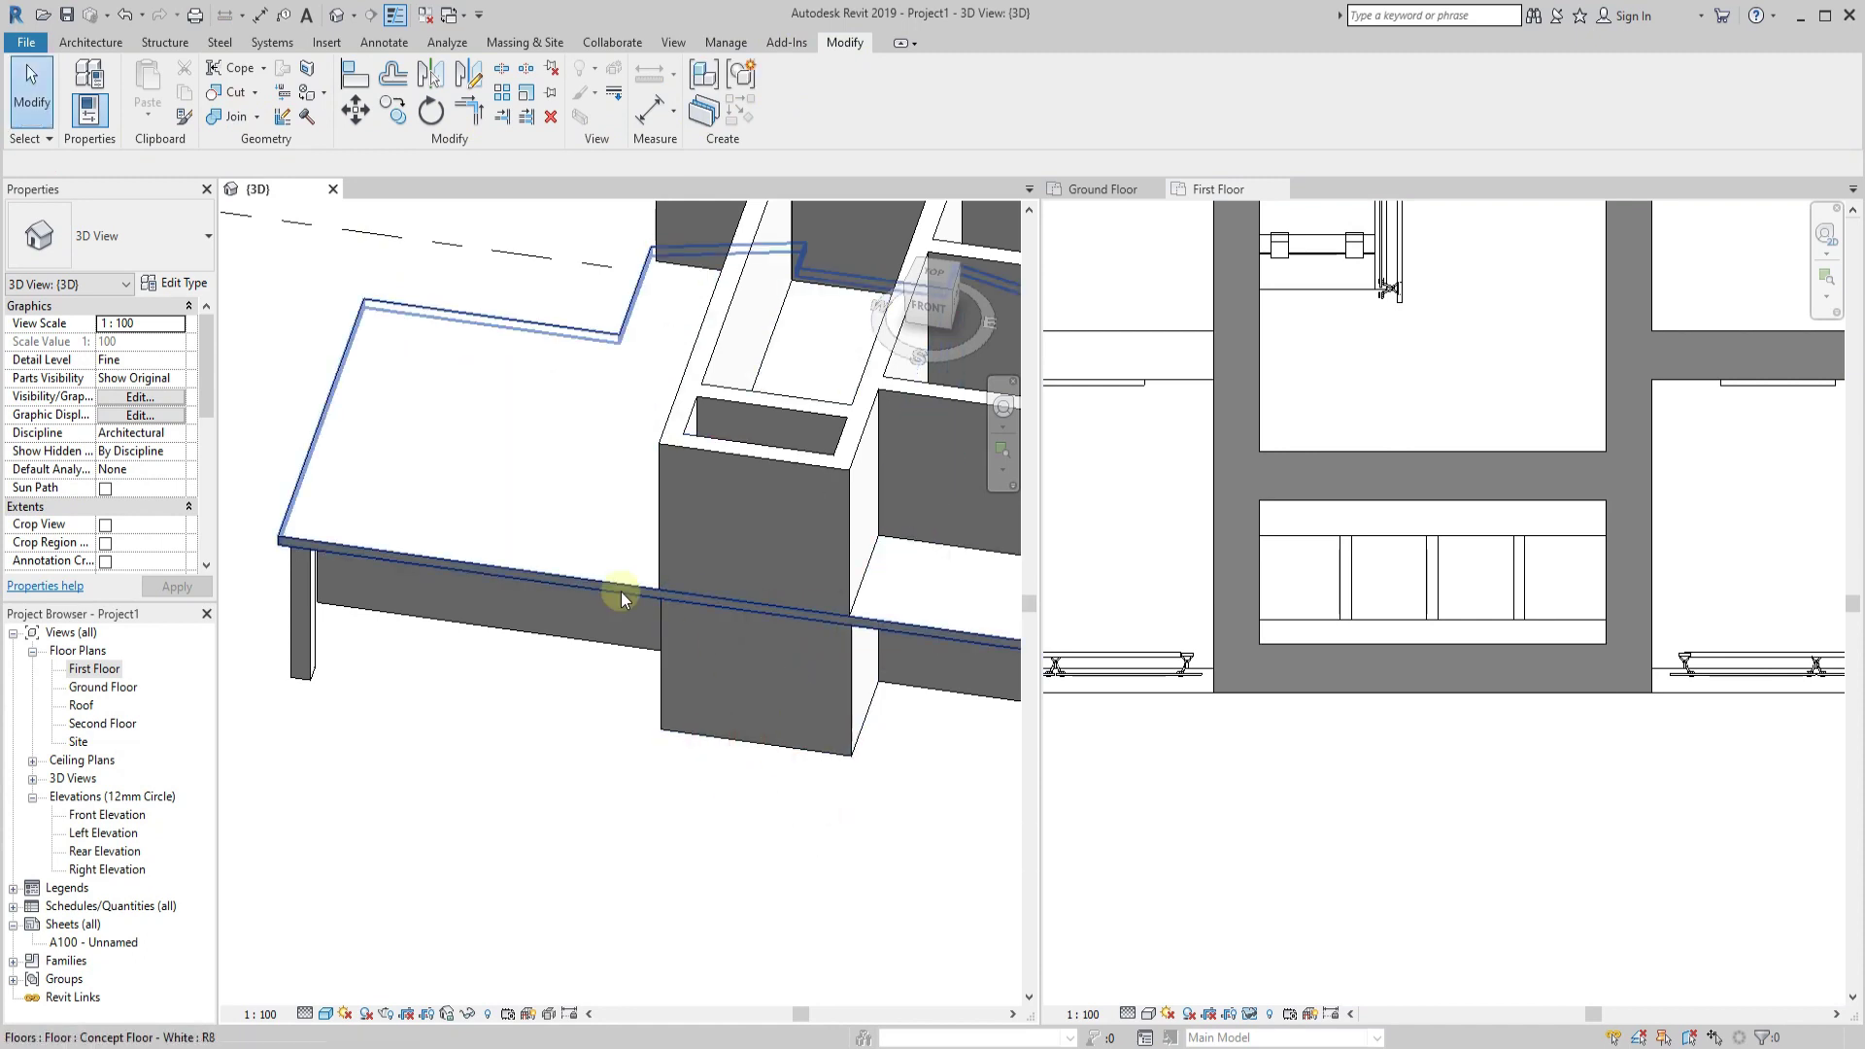
Reopen and finish the slab outline, dismissing the prompt.
left_click(620, 591)
left_click(796, 97)
left_click(966, 545)
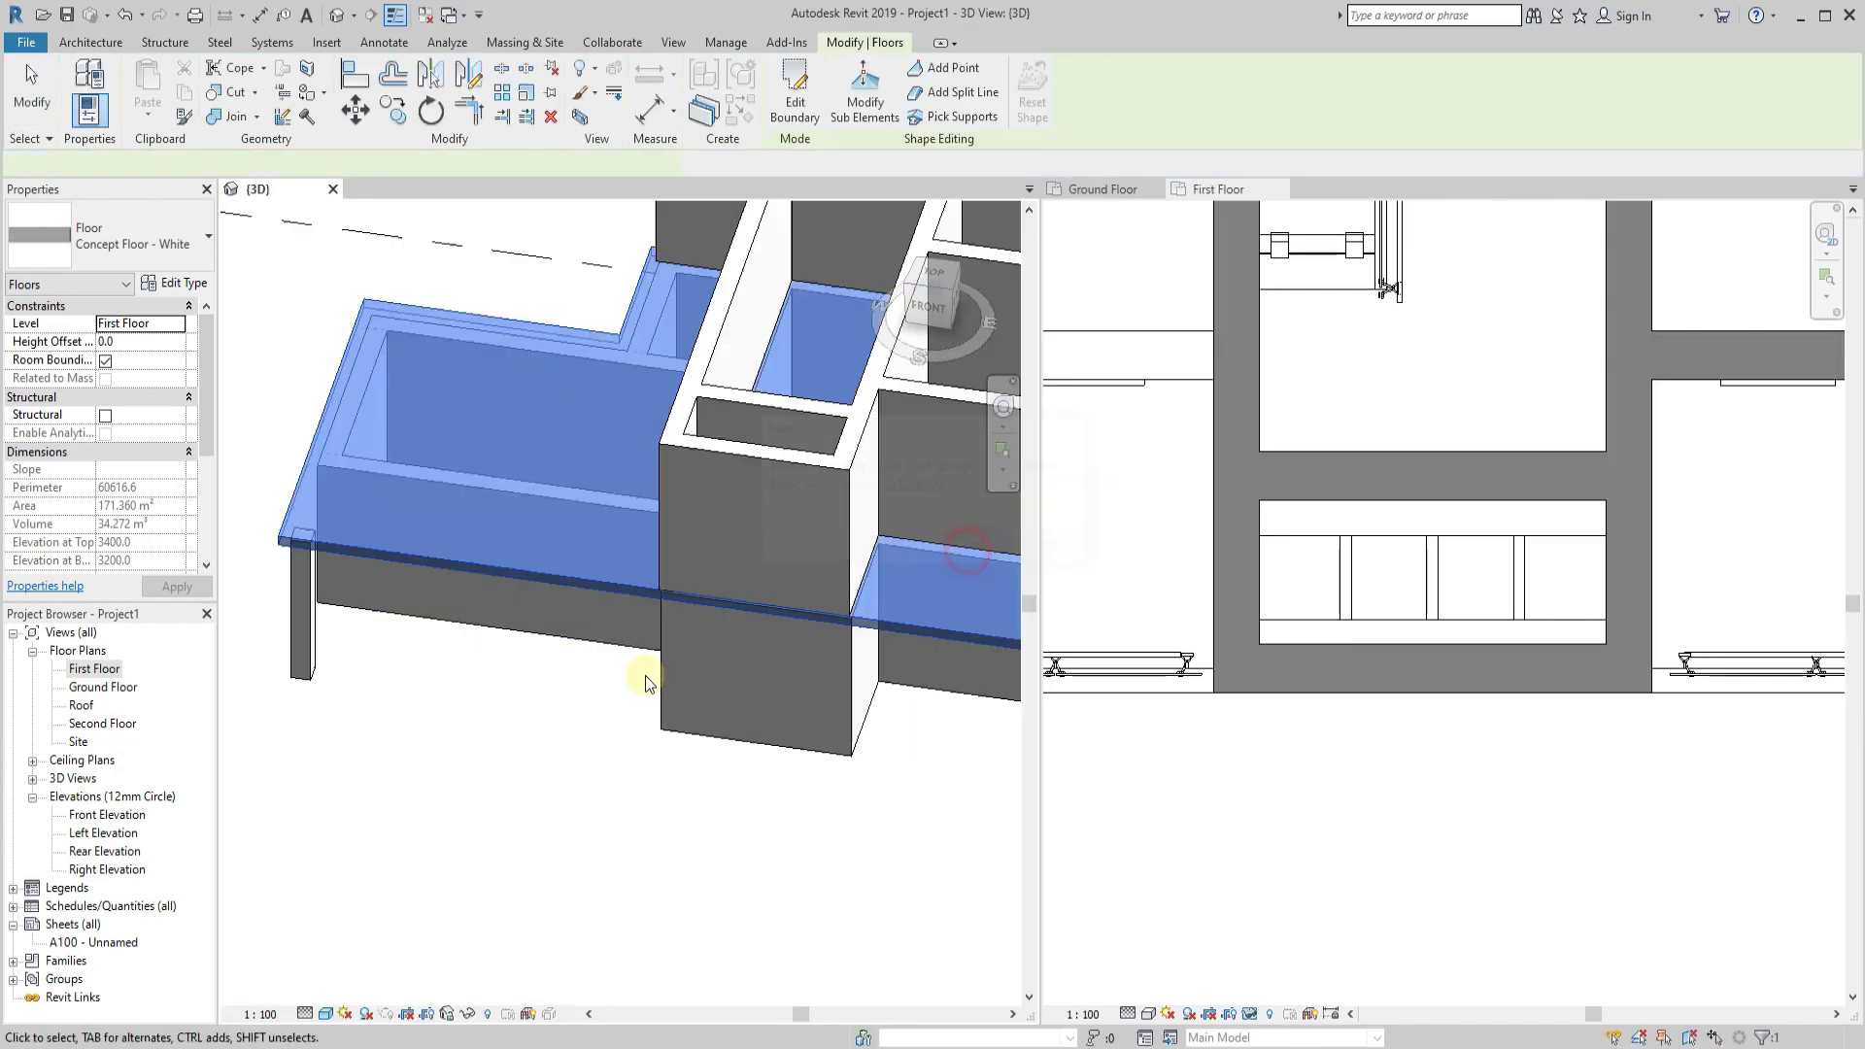
scroll(818, 740, "up", 3)
Copy the front box's inner wall to a new position and reselect the slab.
left_click(768, 355)
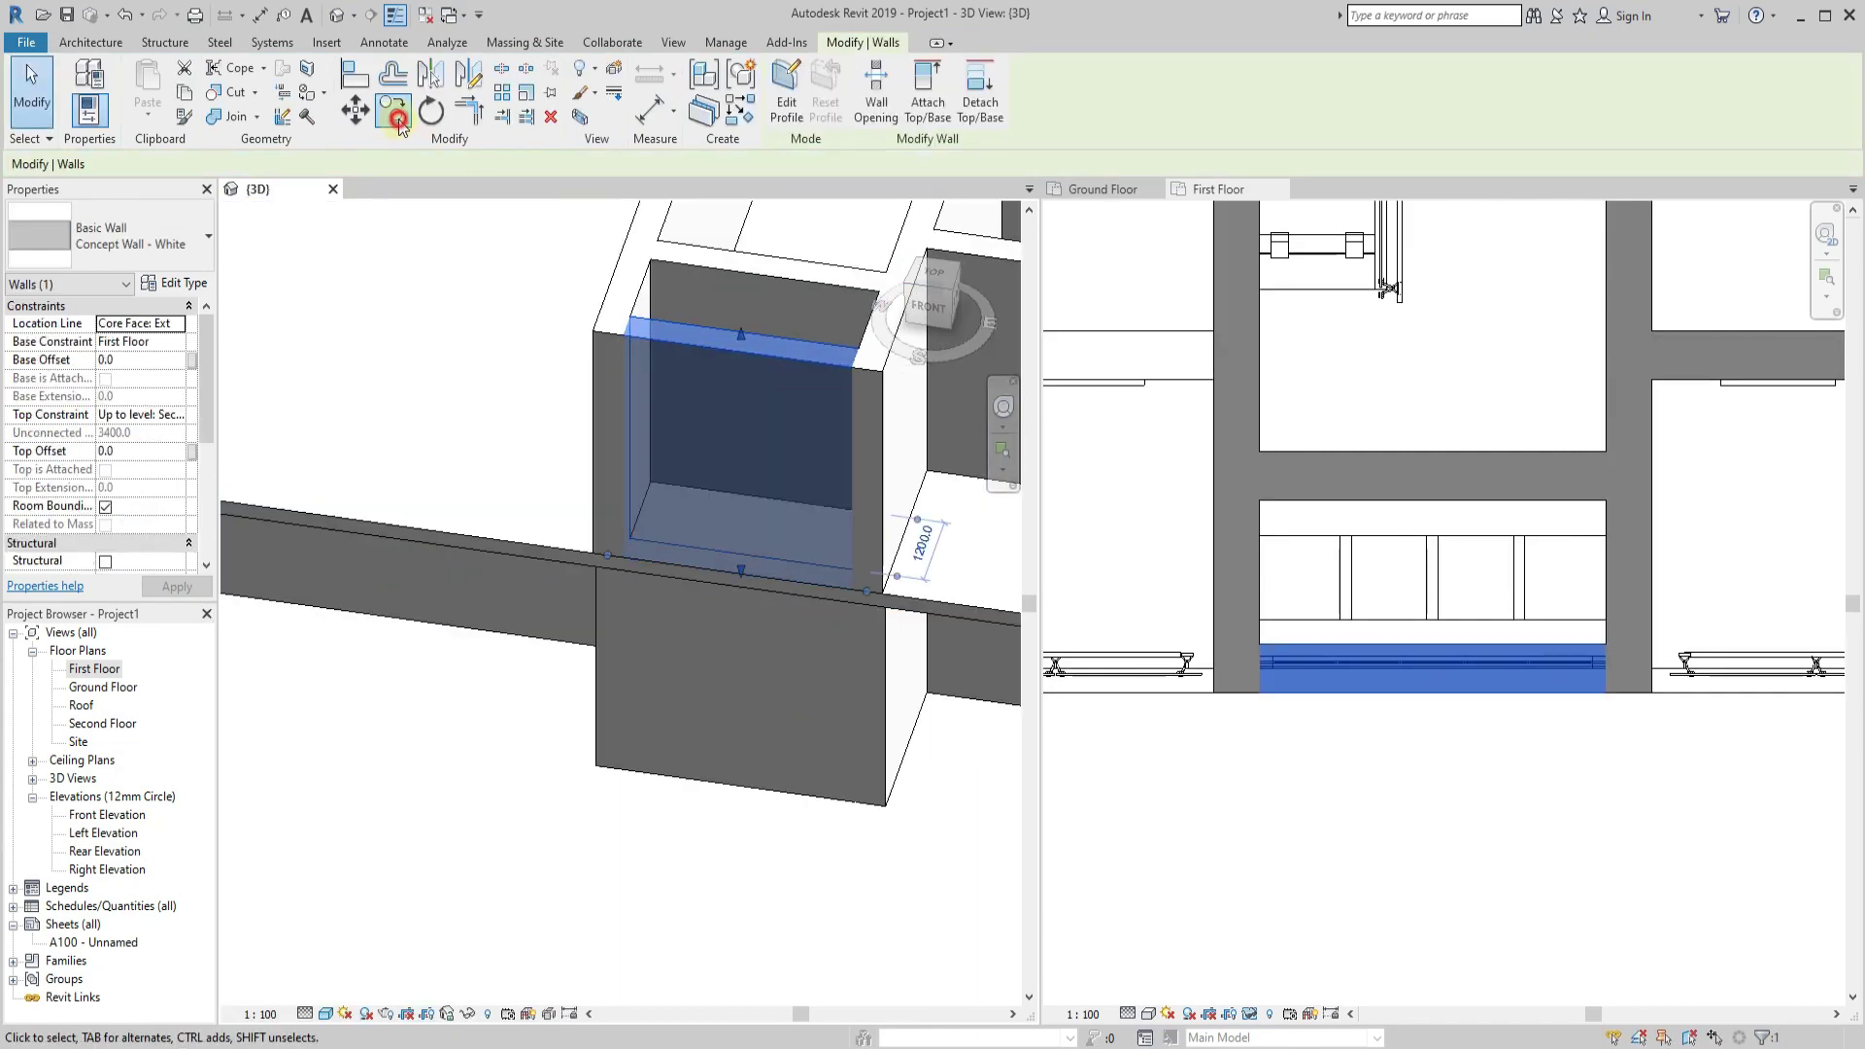
left_click(395, 115)
left_click(792, 690)
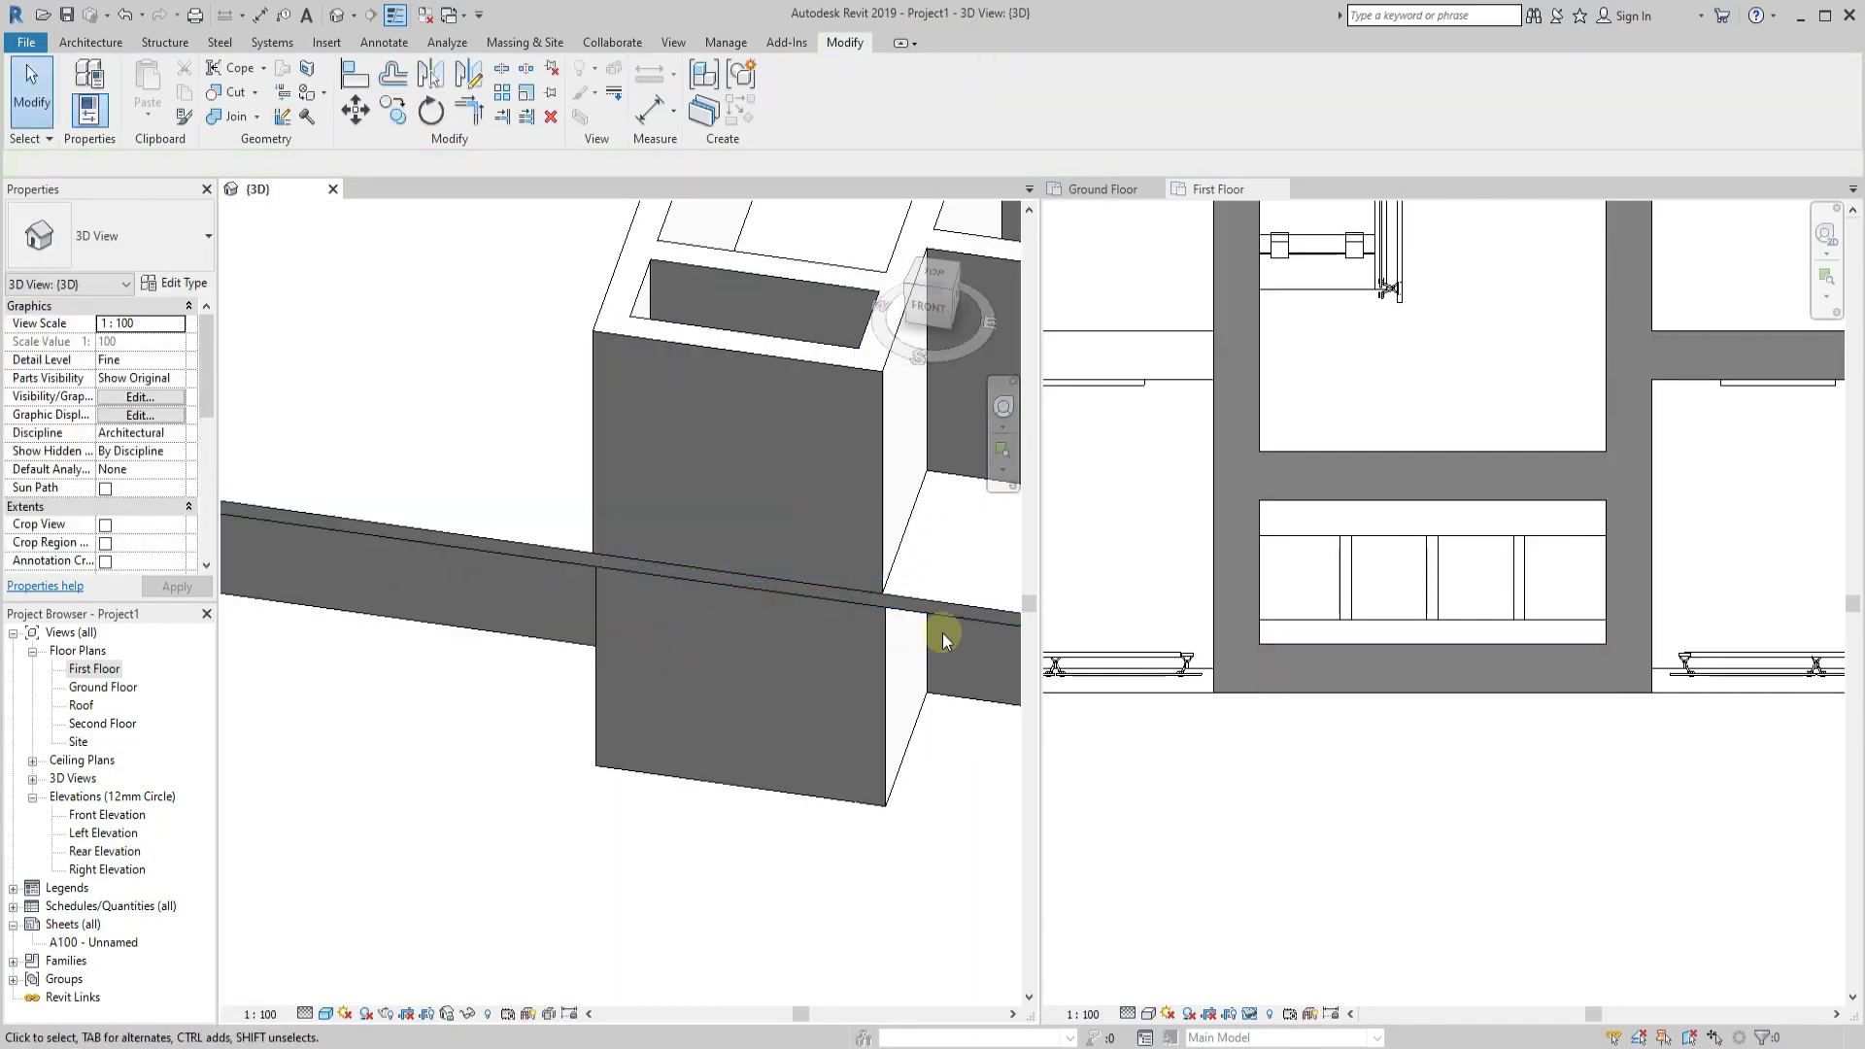
scroll(794, 790, "up", 2)
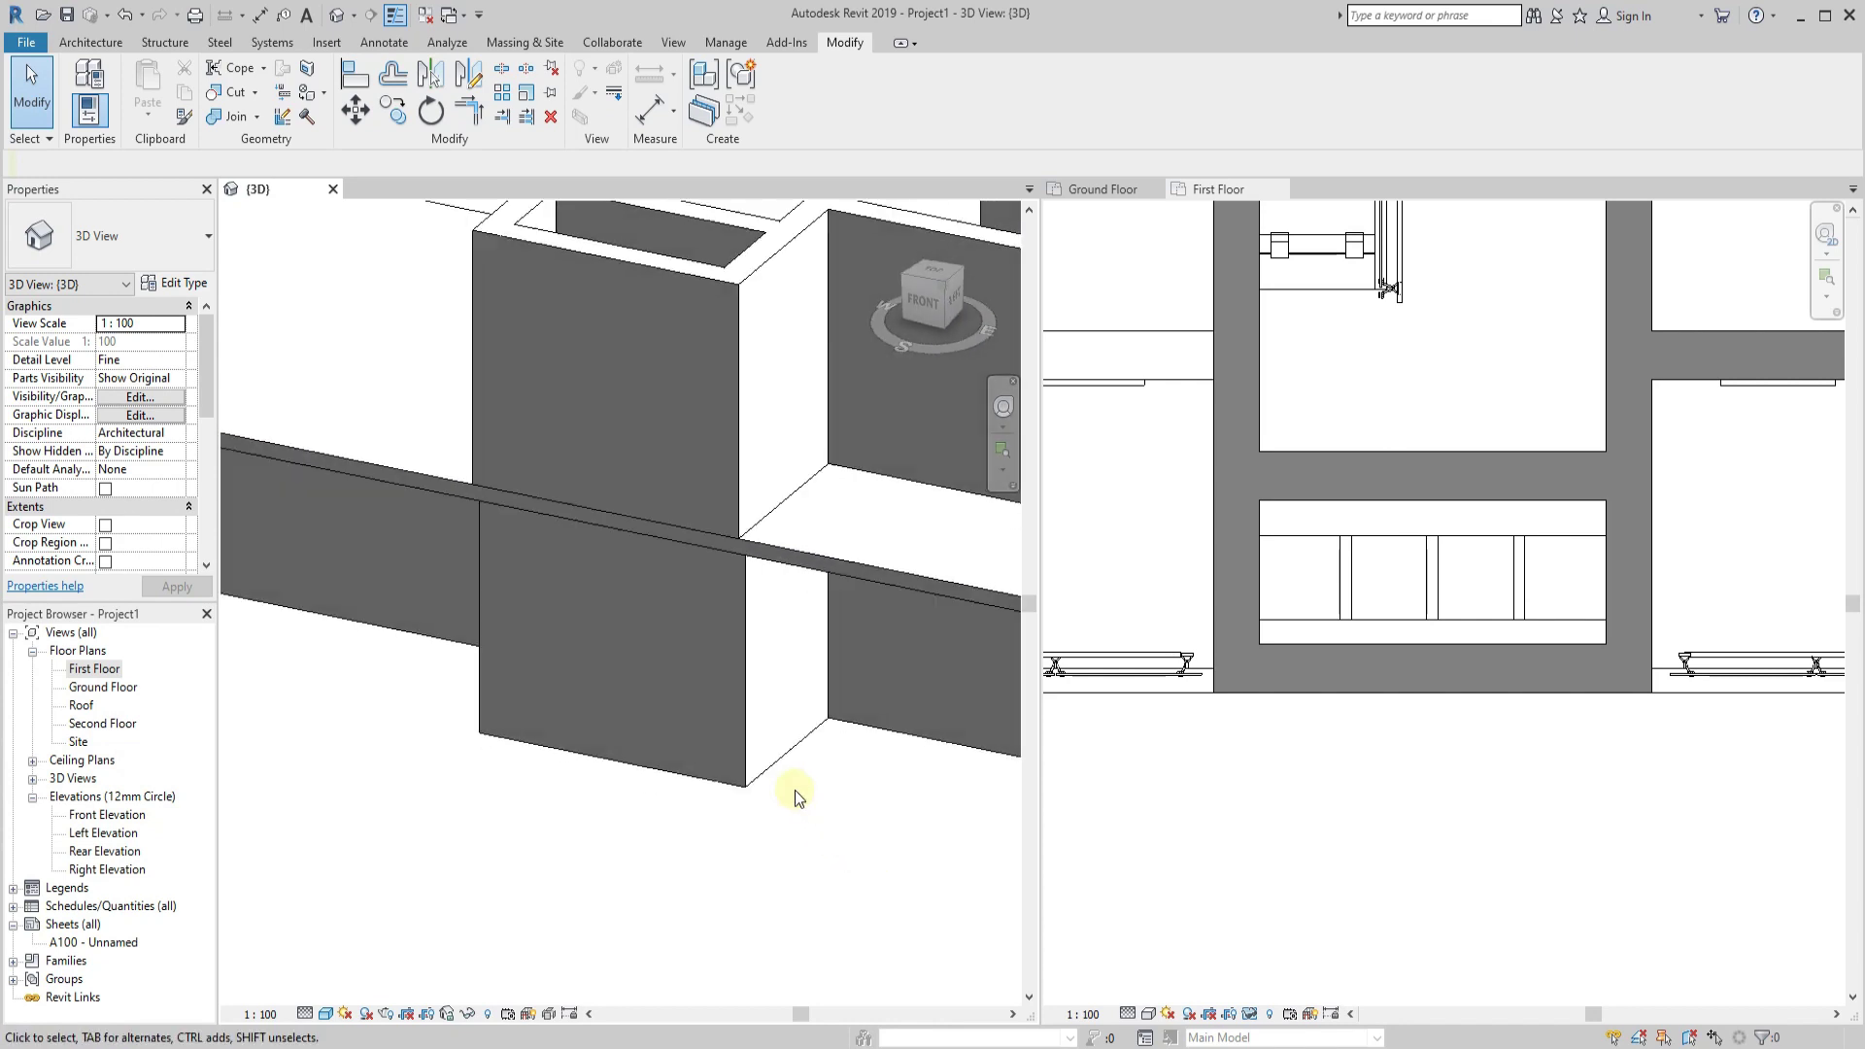
left_click(822, 561)
Inspect the floor type's structure layer and material, then close all dialogs.
left_click(173, 282)
left_click(962, 424)
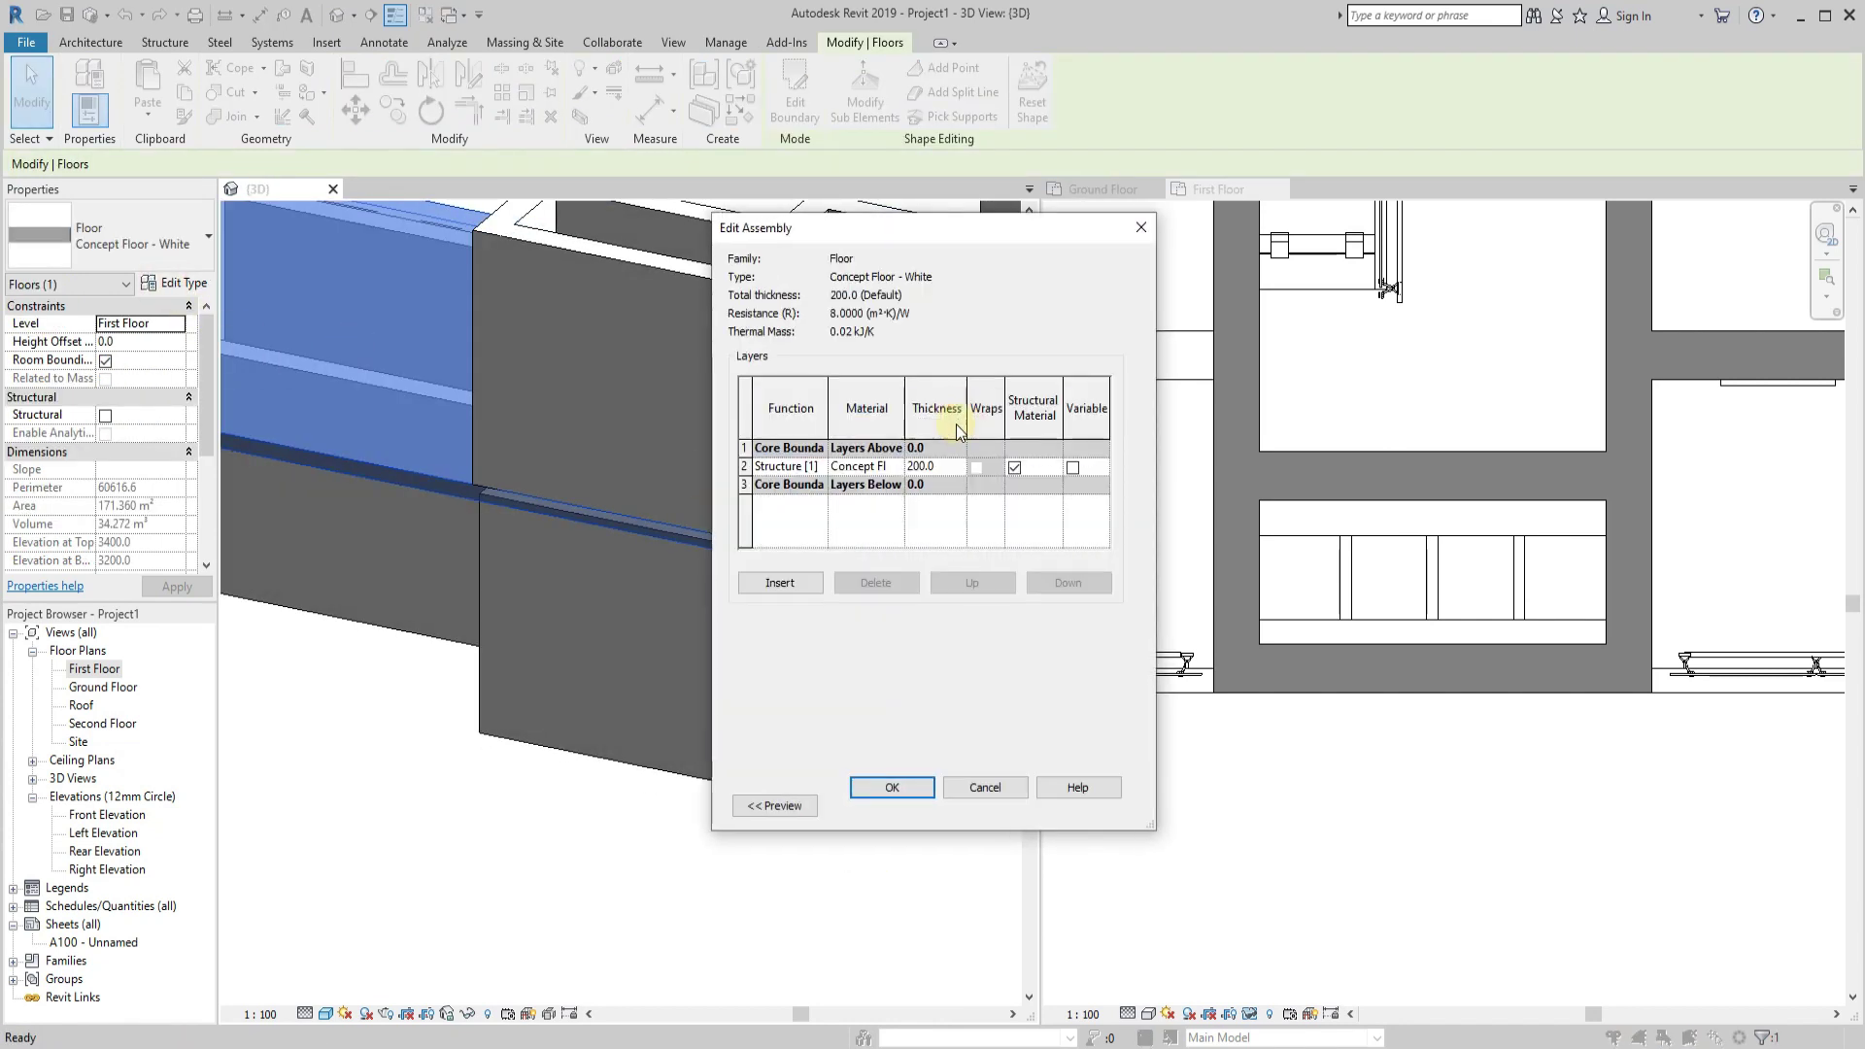
left_click(893, 469)
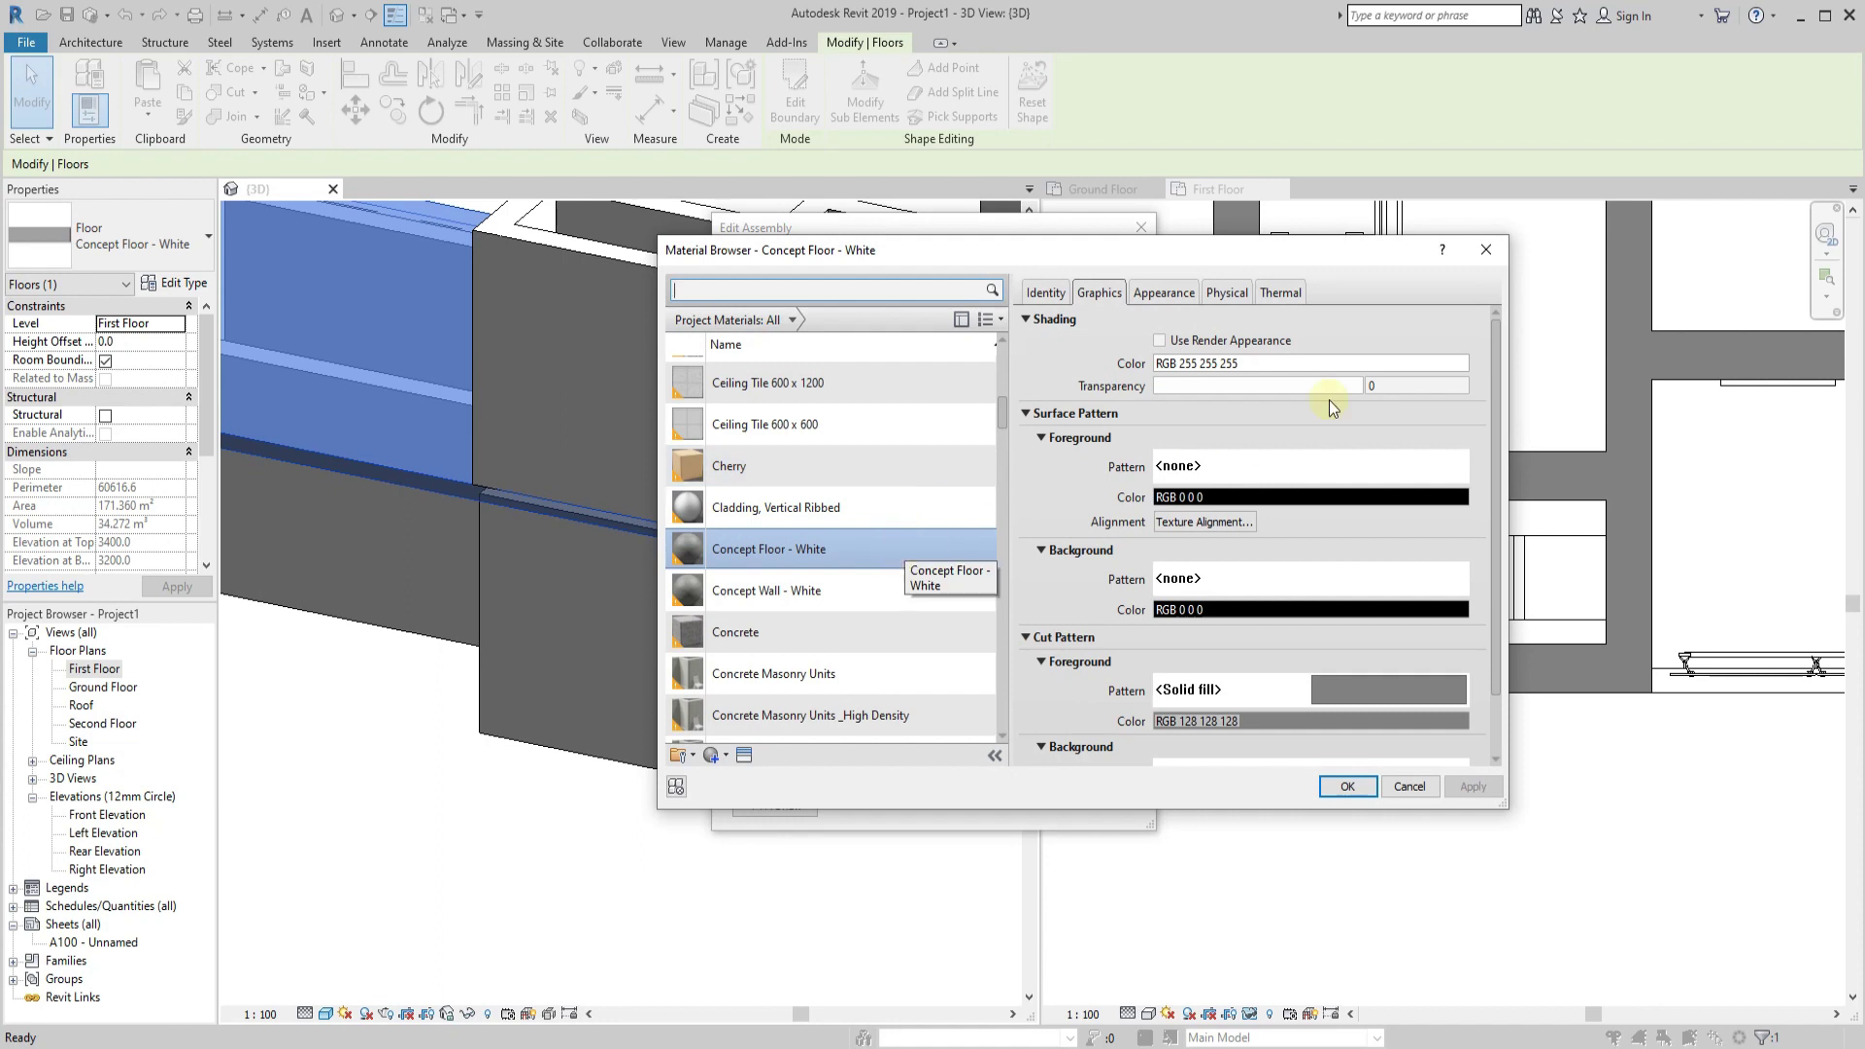
left_click(1486, 250)
left_click(1142, 227)
left_click(1135, 236)
left_click(510, 844)
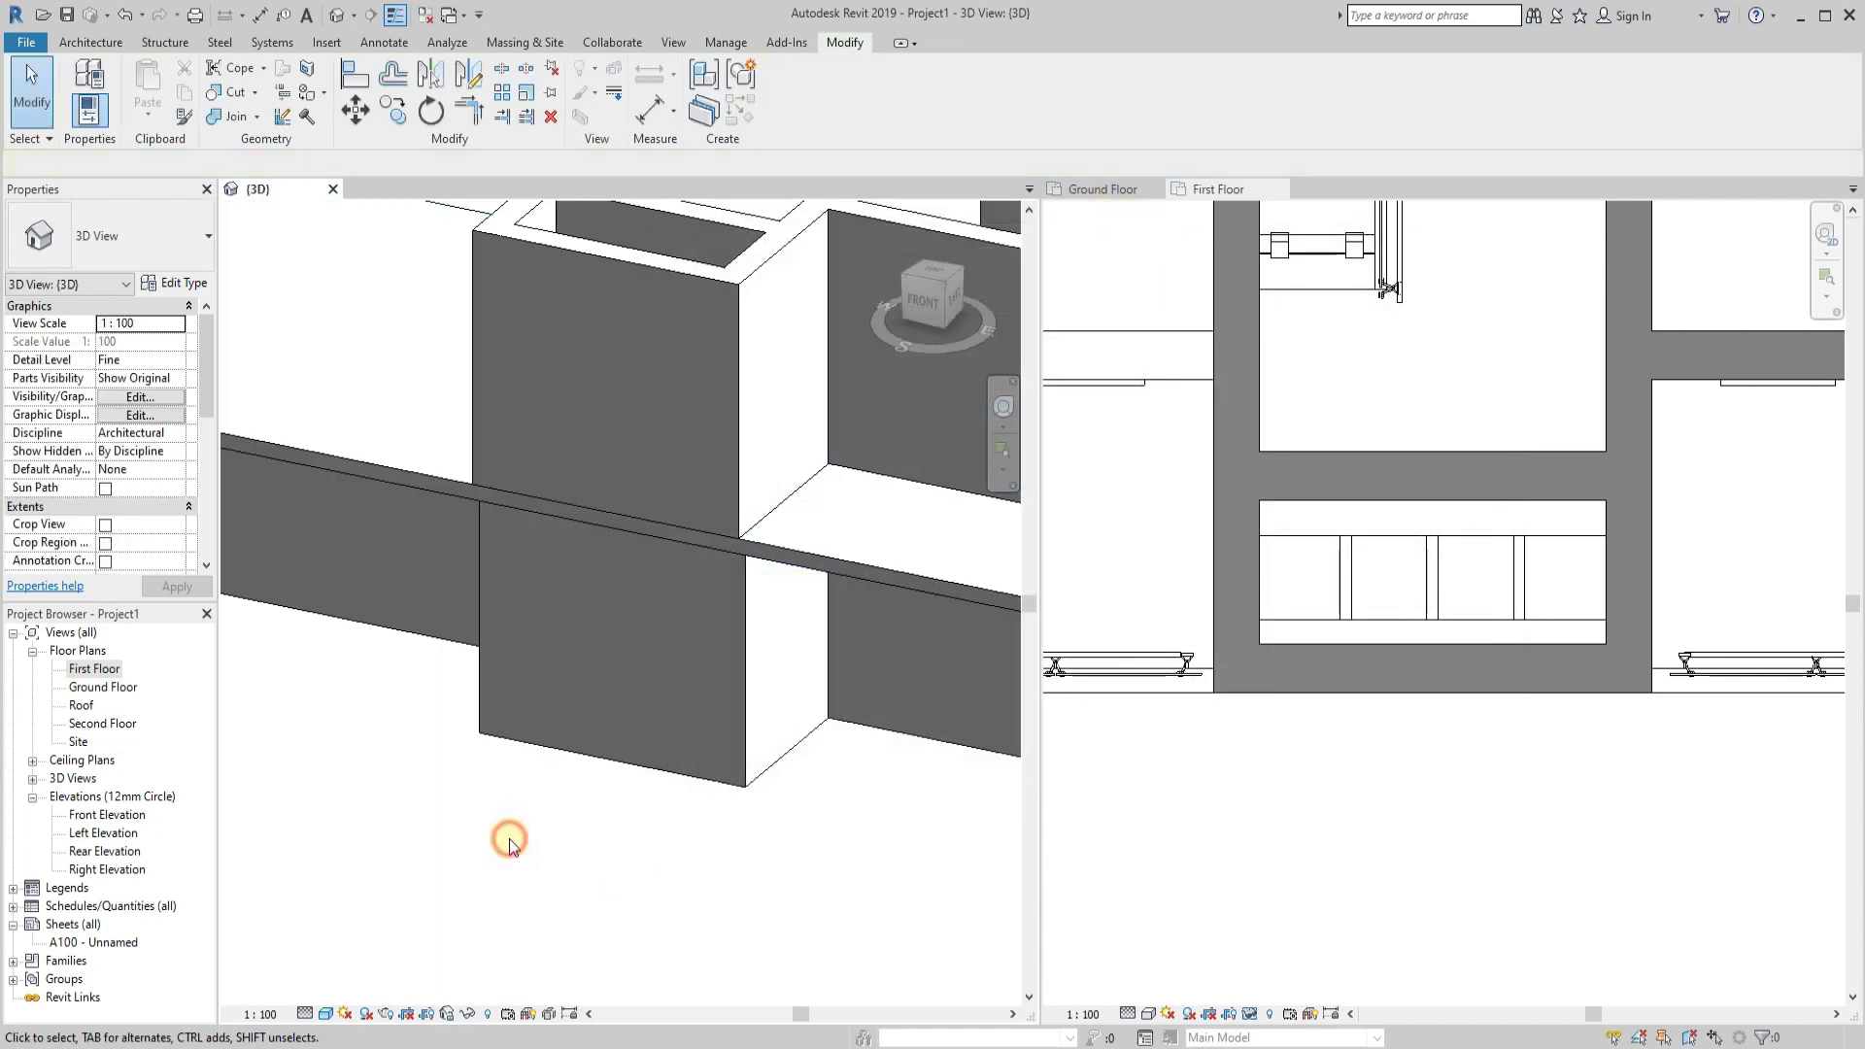
Extend the front box's inner wall downward in front view, dismissing the overlap warning.
left_click(710, 279)
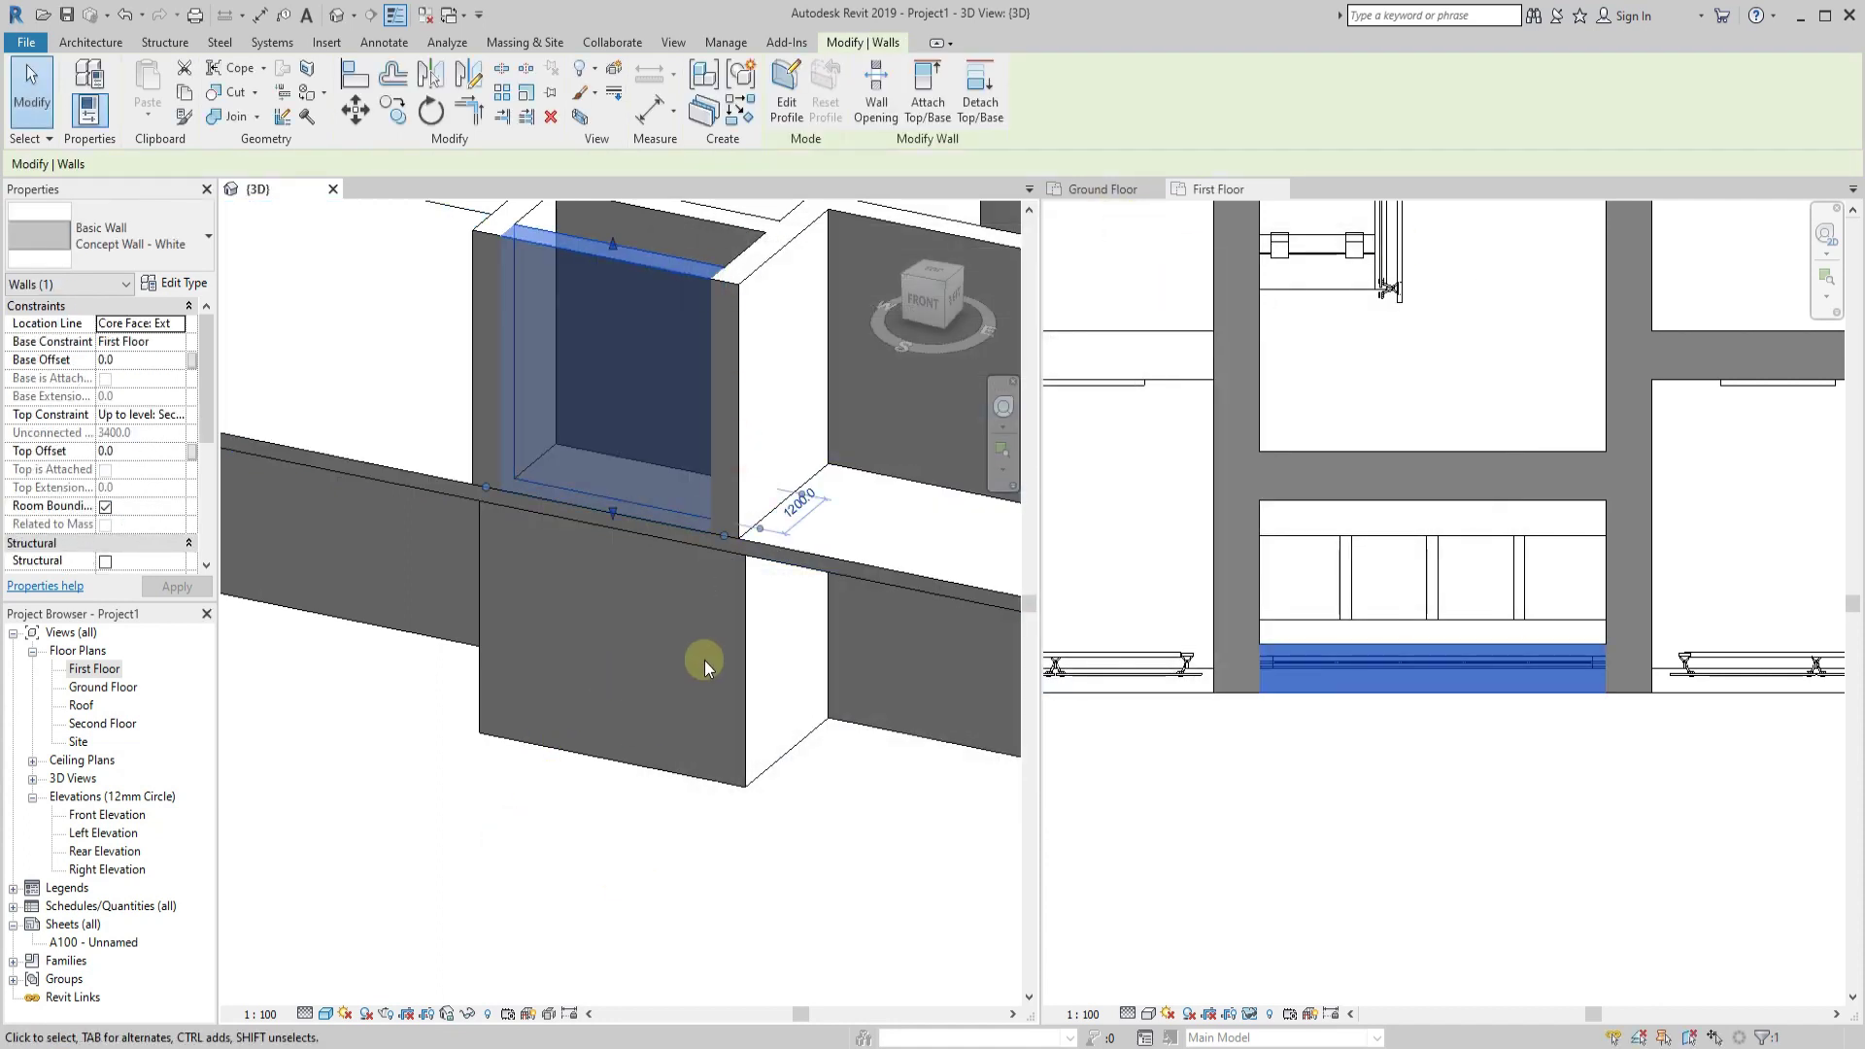
scroll(703, 661, "down", 3)
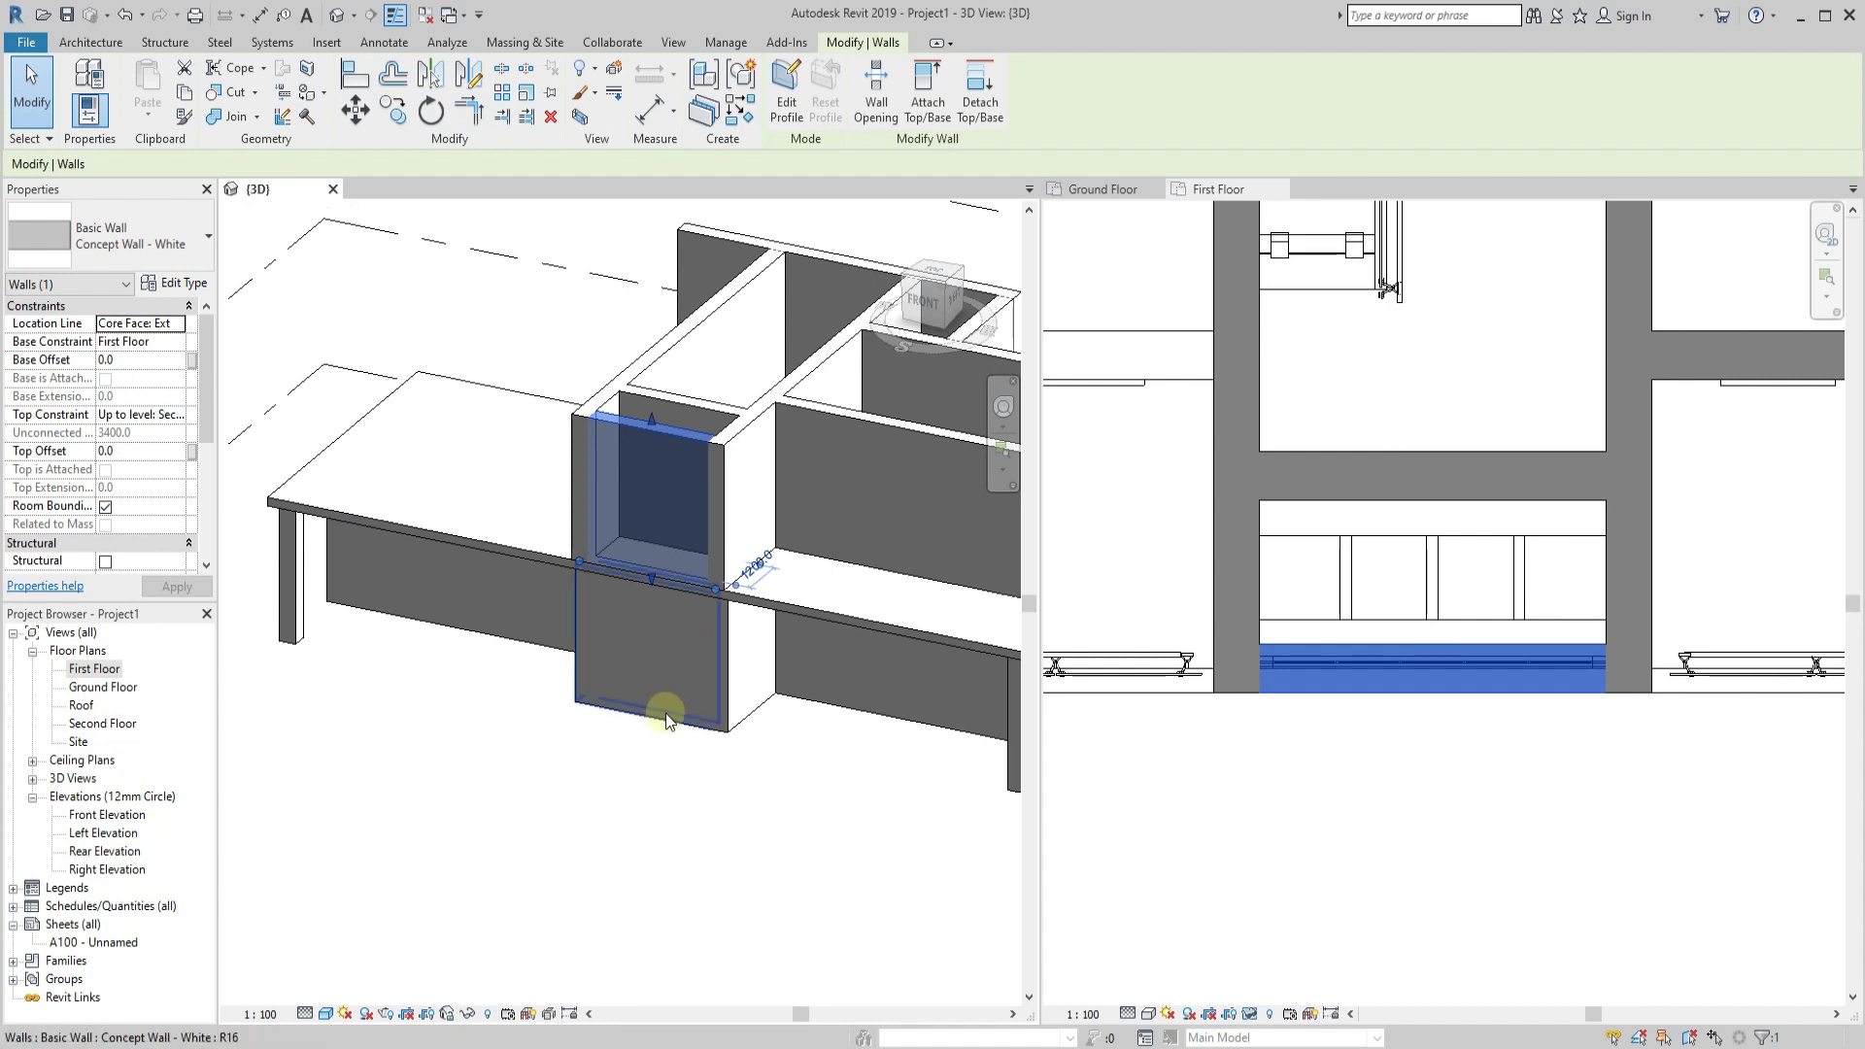
left_click(923, 299)
scroll(650, 506, "down", 3)
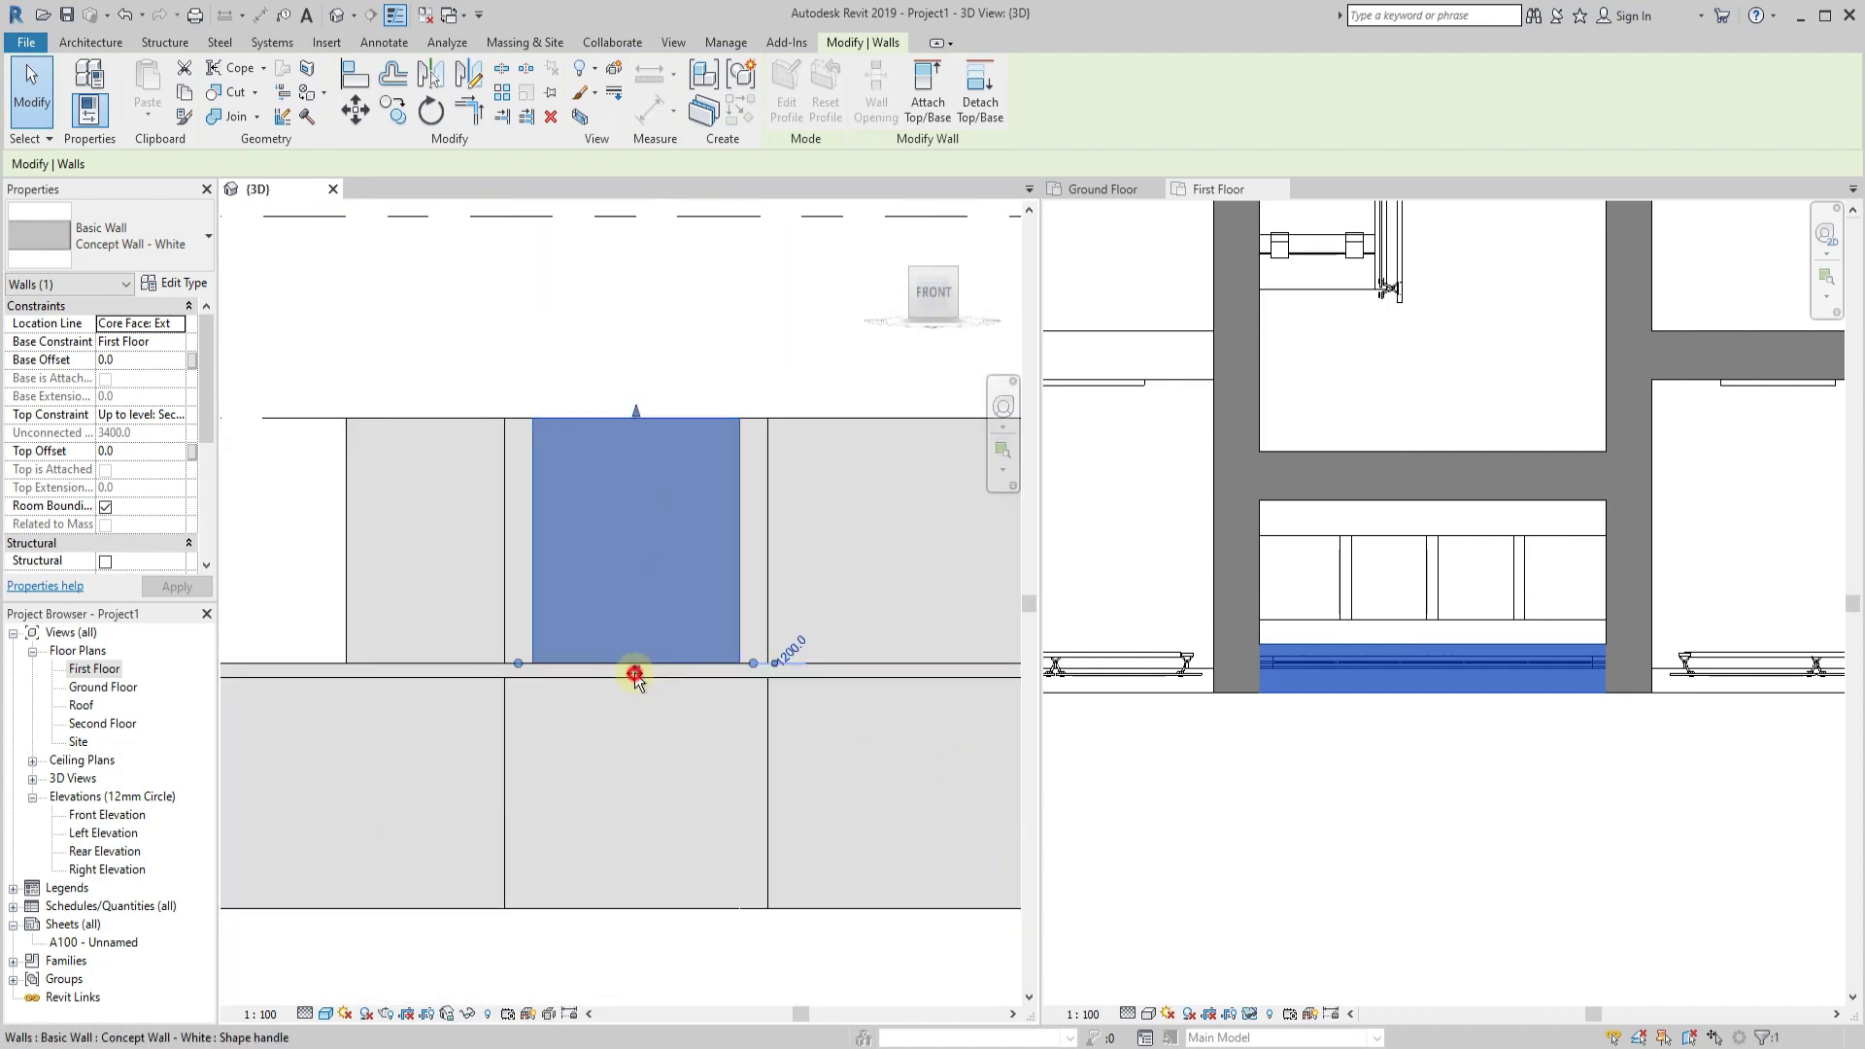
left_click_drag(634, 674, 639, 900)
scroll(642, 899, "down", 2)
left_click(710, 860)
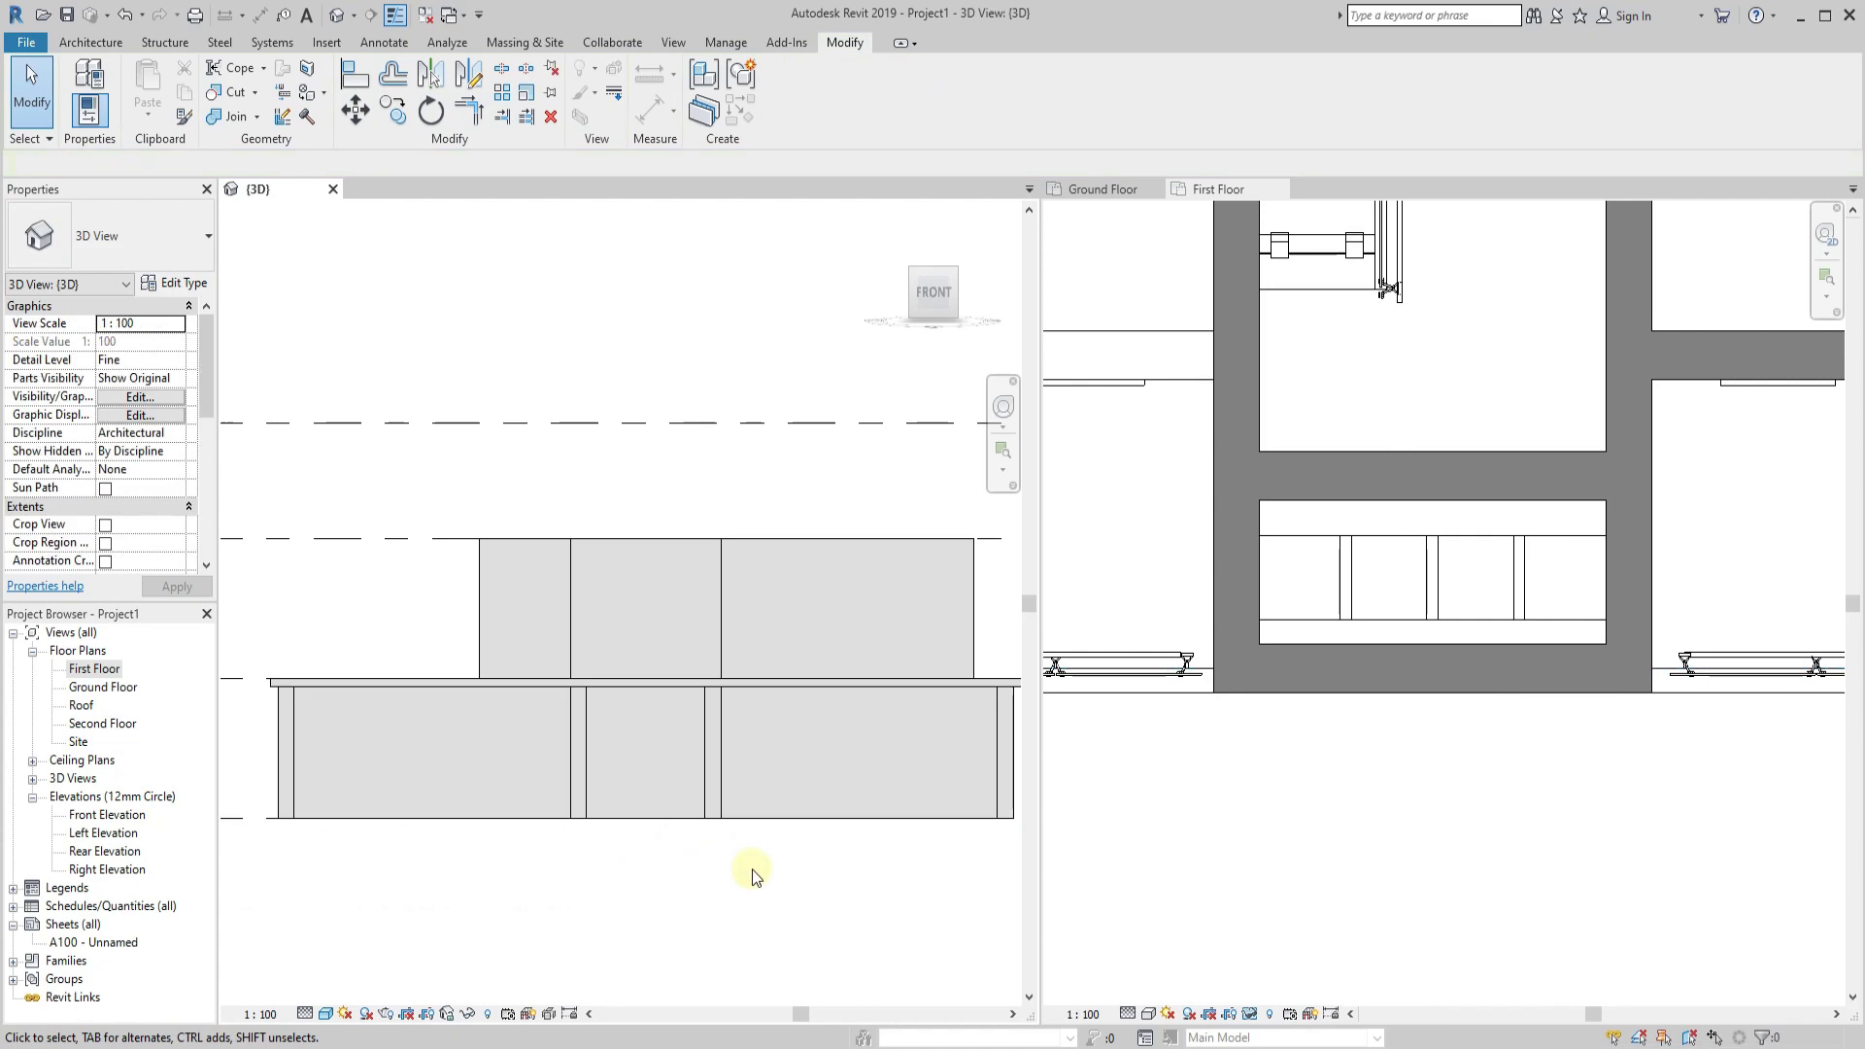
Re-edit and finish the slab outline, answer the attach-walls prompt, then select the short corridor wall.
middle_click_drag(756, 877, 667, 987, "shift")
scroll(729, 874, "up", 4)
mouse_move(603, 457)
middle_mouse_down("shift")
mouse_move(653, 494)
mouse_move(771, 733)
mouse_move(795, 725)
middle_mouse_up("shift")
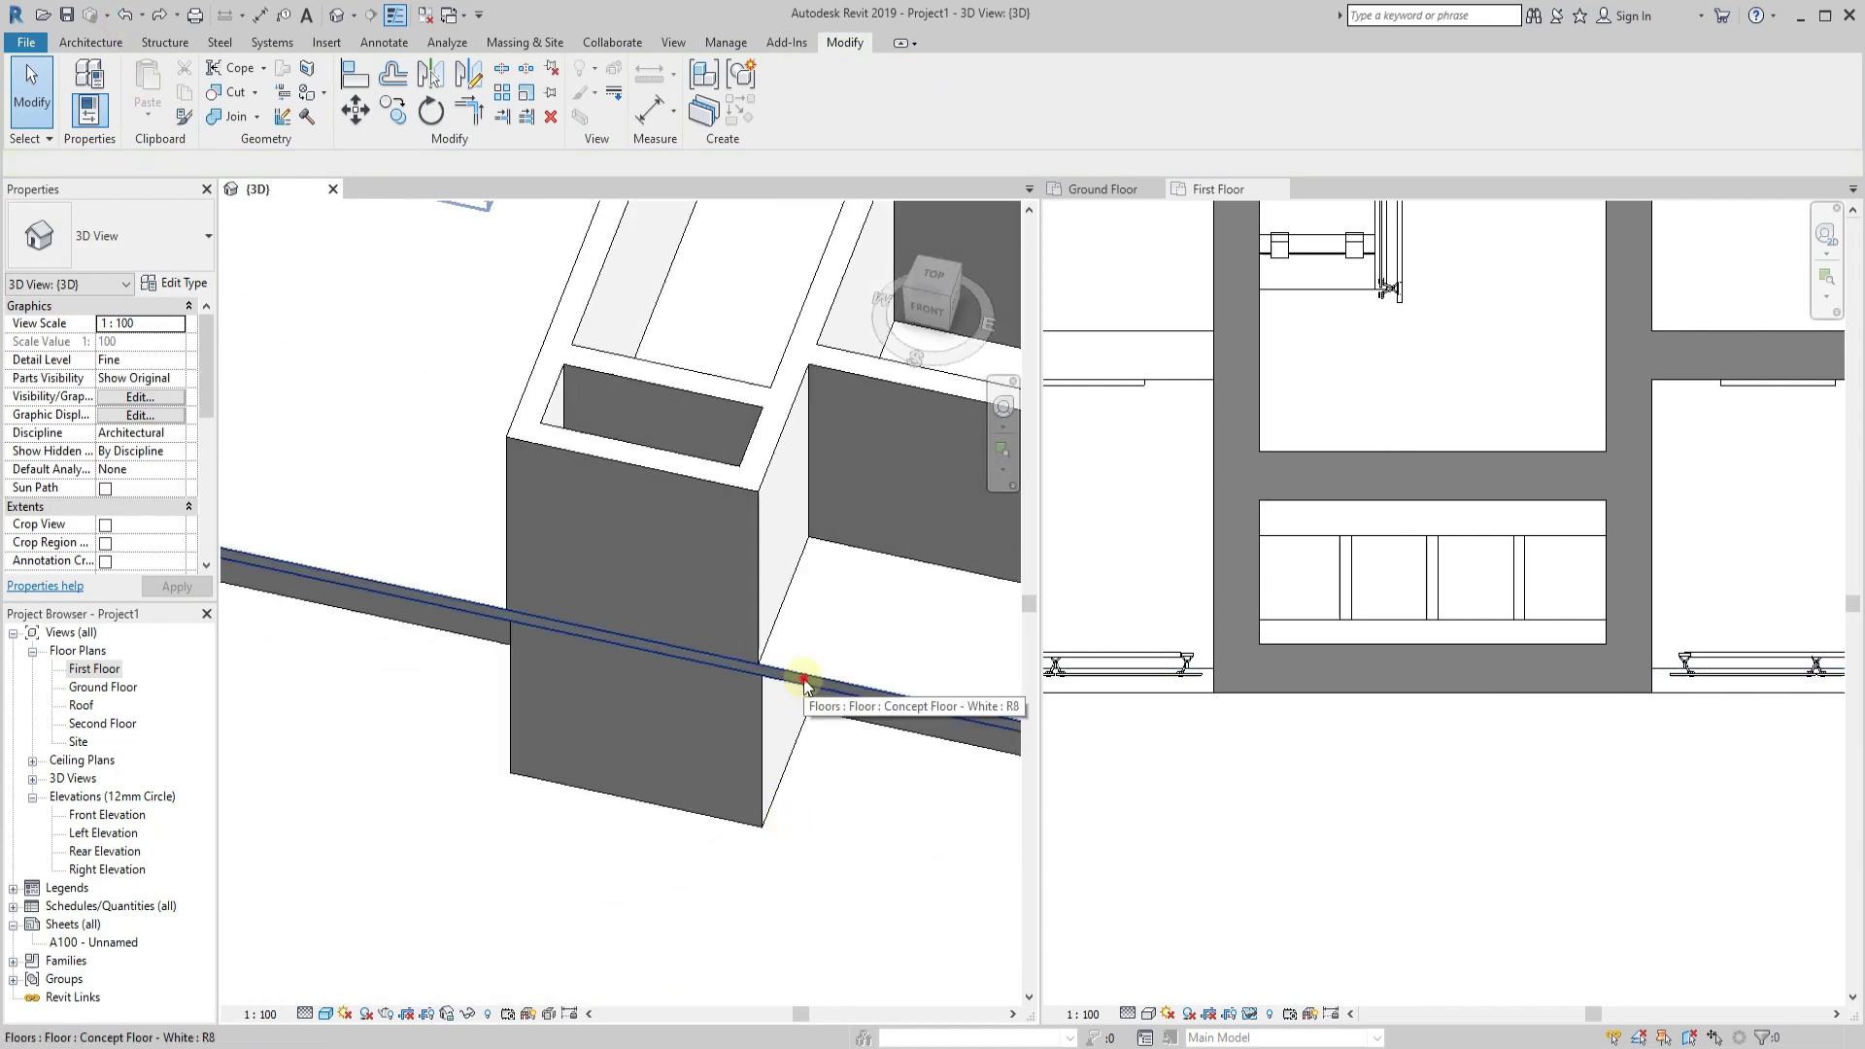
left_click(803, 678)
scroll(1445, 845, "down", 3)
double_click(1484, 816)
scroll(1482, 816, "up", 3)
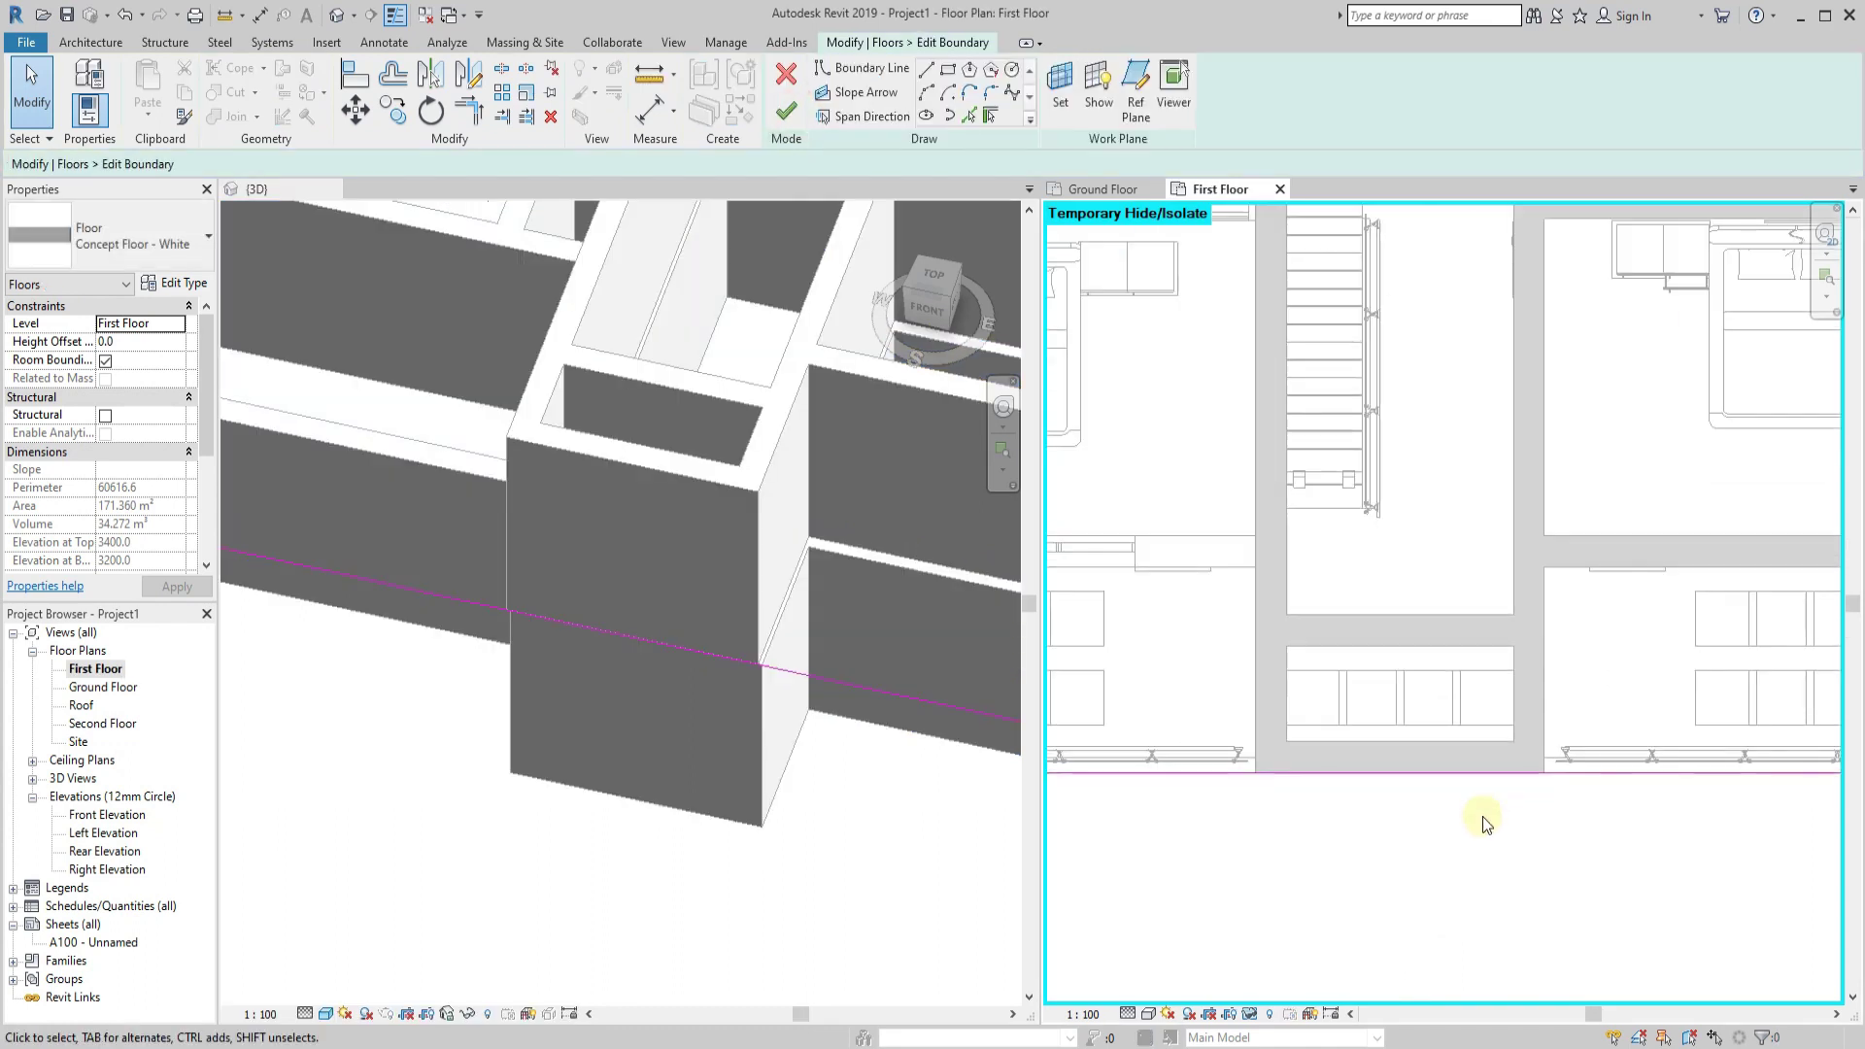
left_click(786, 111)
left_click(980, 552)
left_click(824, 866)
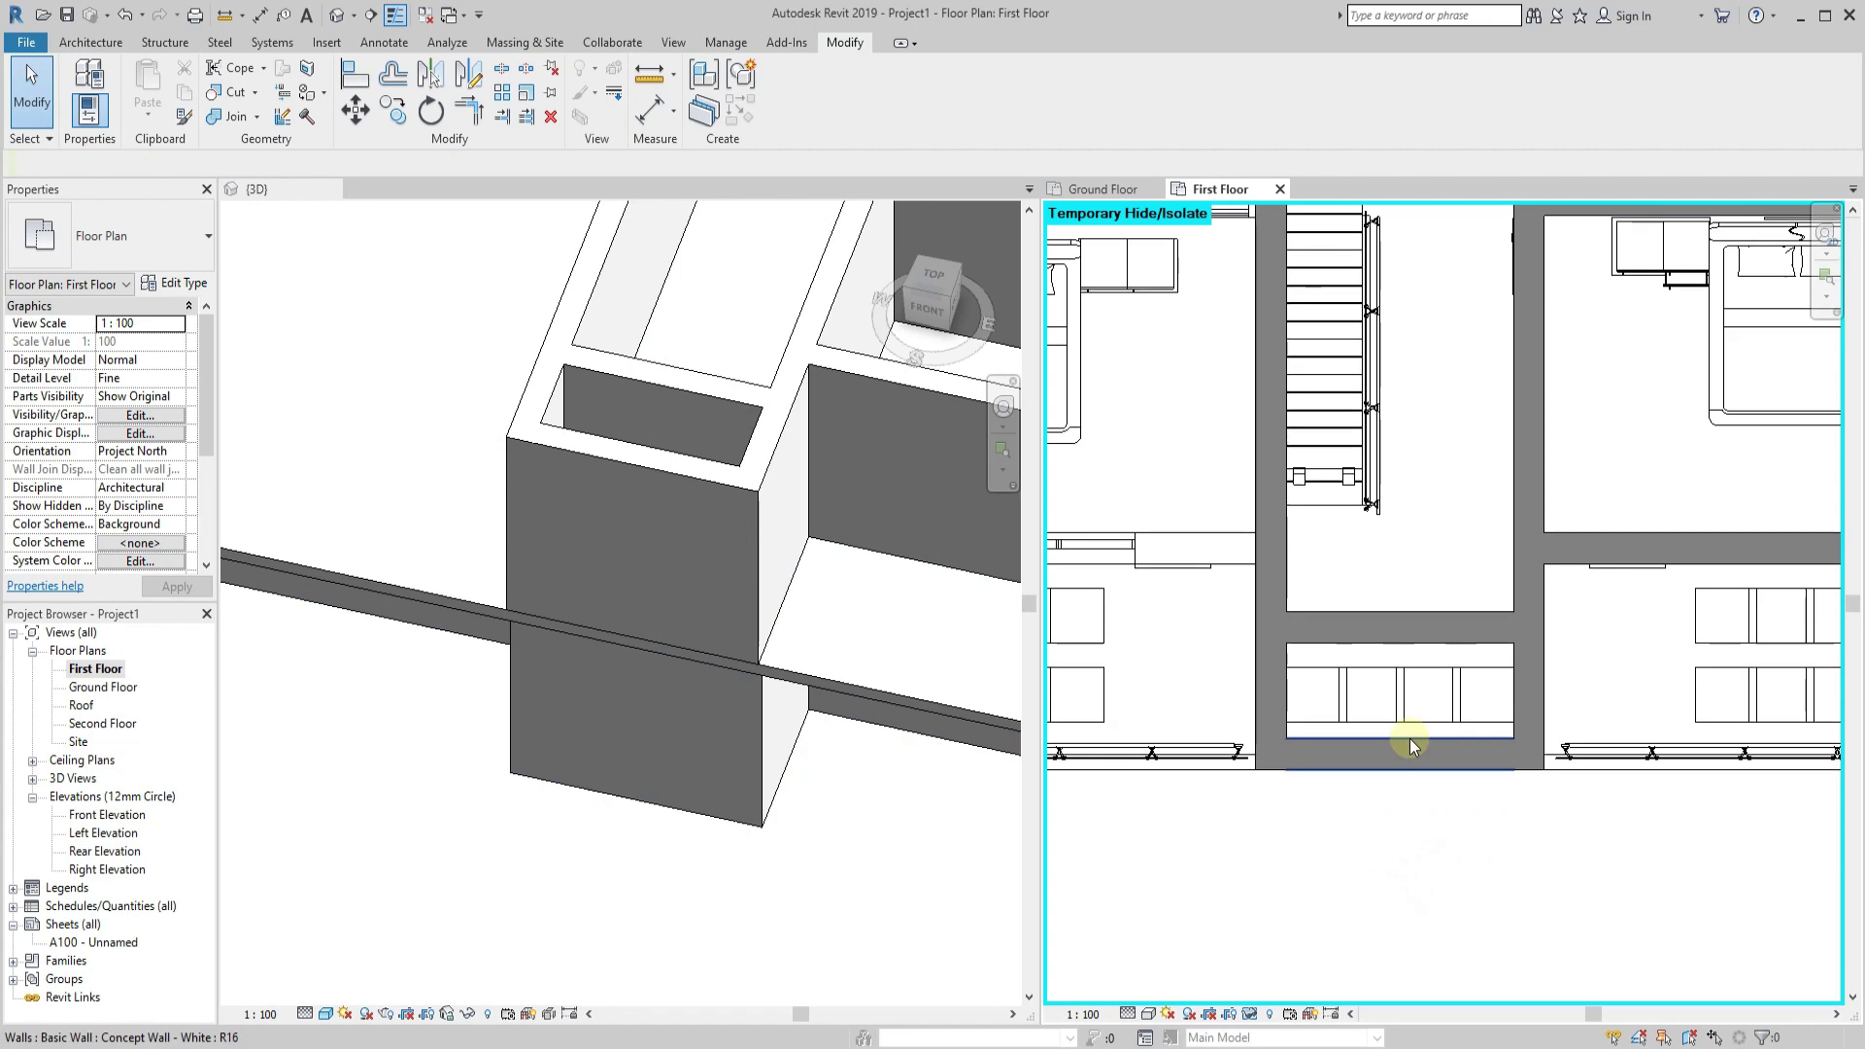
scroll(1409, 738, "down", 3)
left_click(1406, 666)
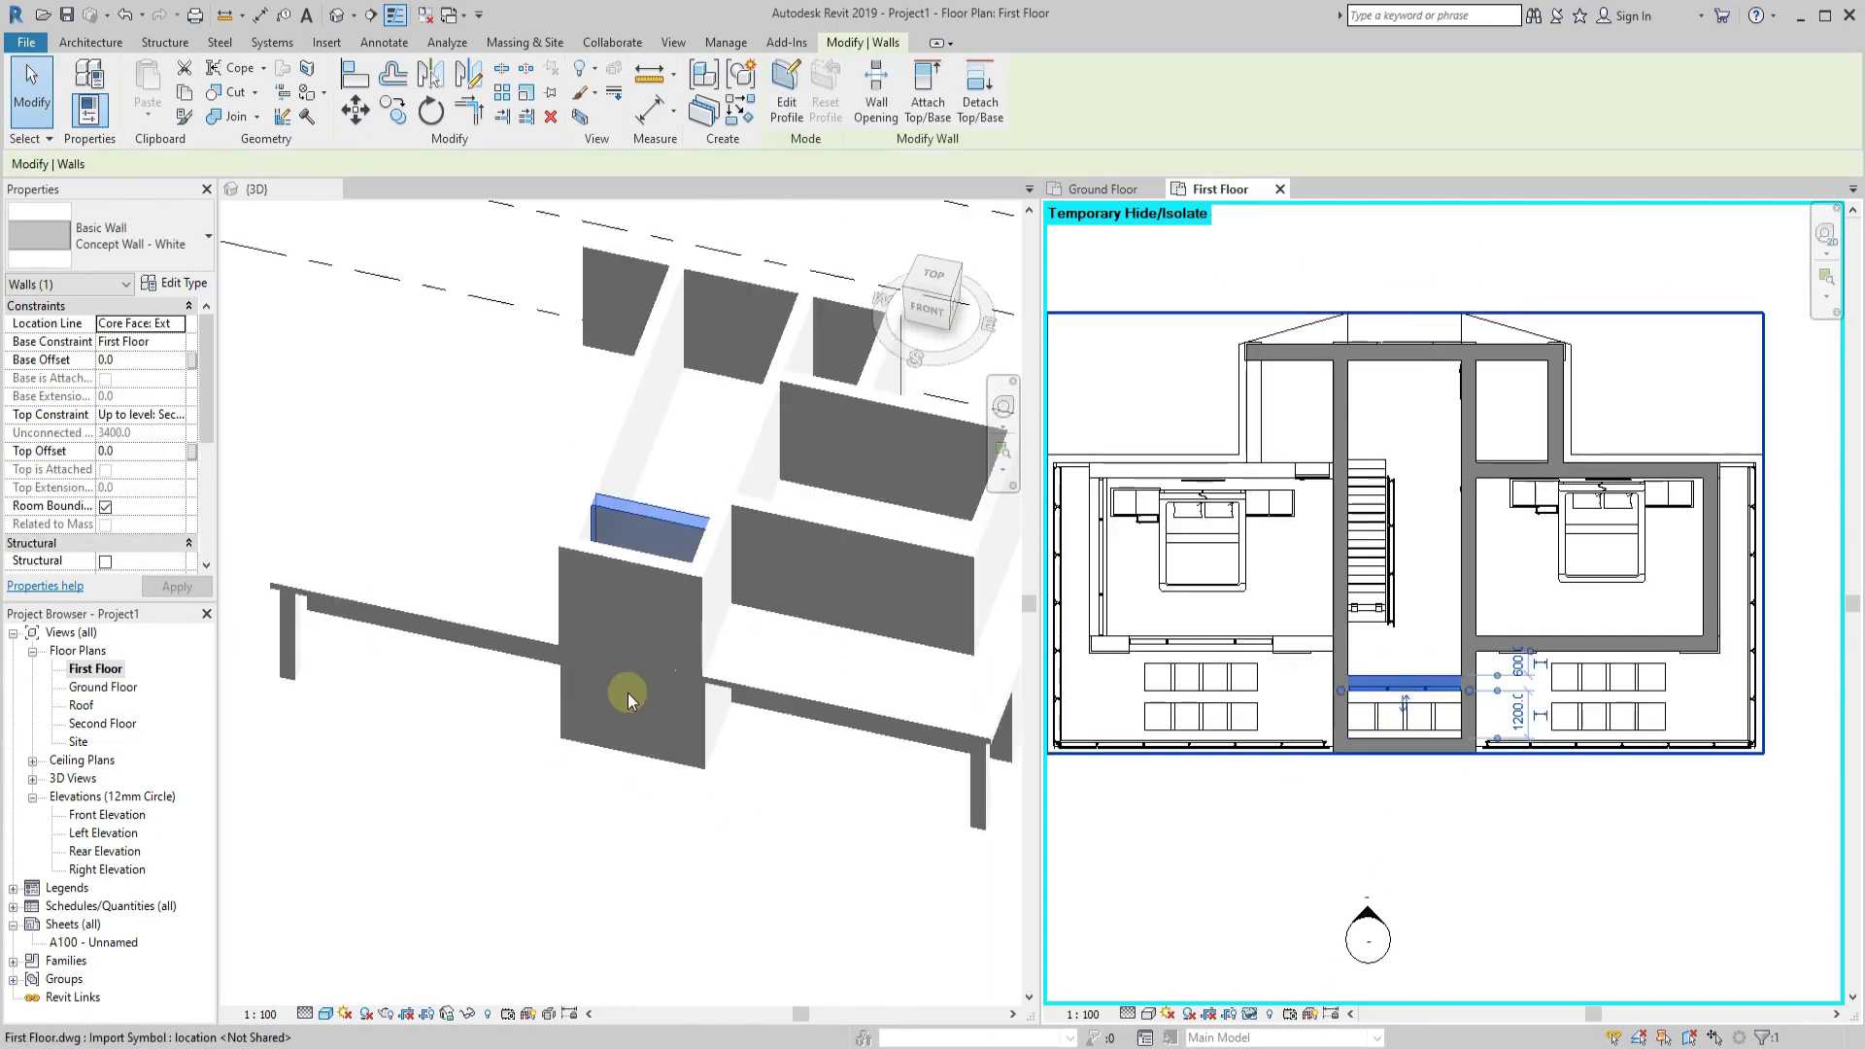
Use Create Similar on the corridor wall and place a concept wall across the bedroom.
right_click(1375, 668)
left_click(1428, 392)
scroll(1073, 638, "up", 2)
scroll(1072, 637, "up", 3)
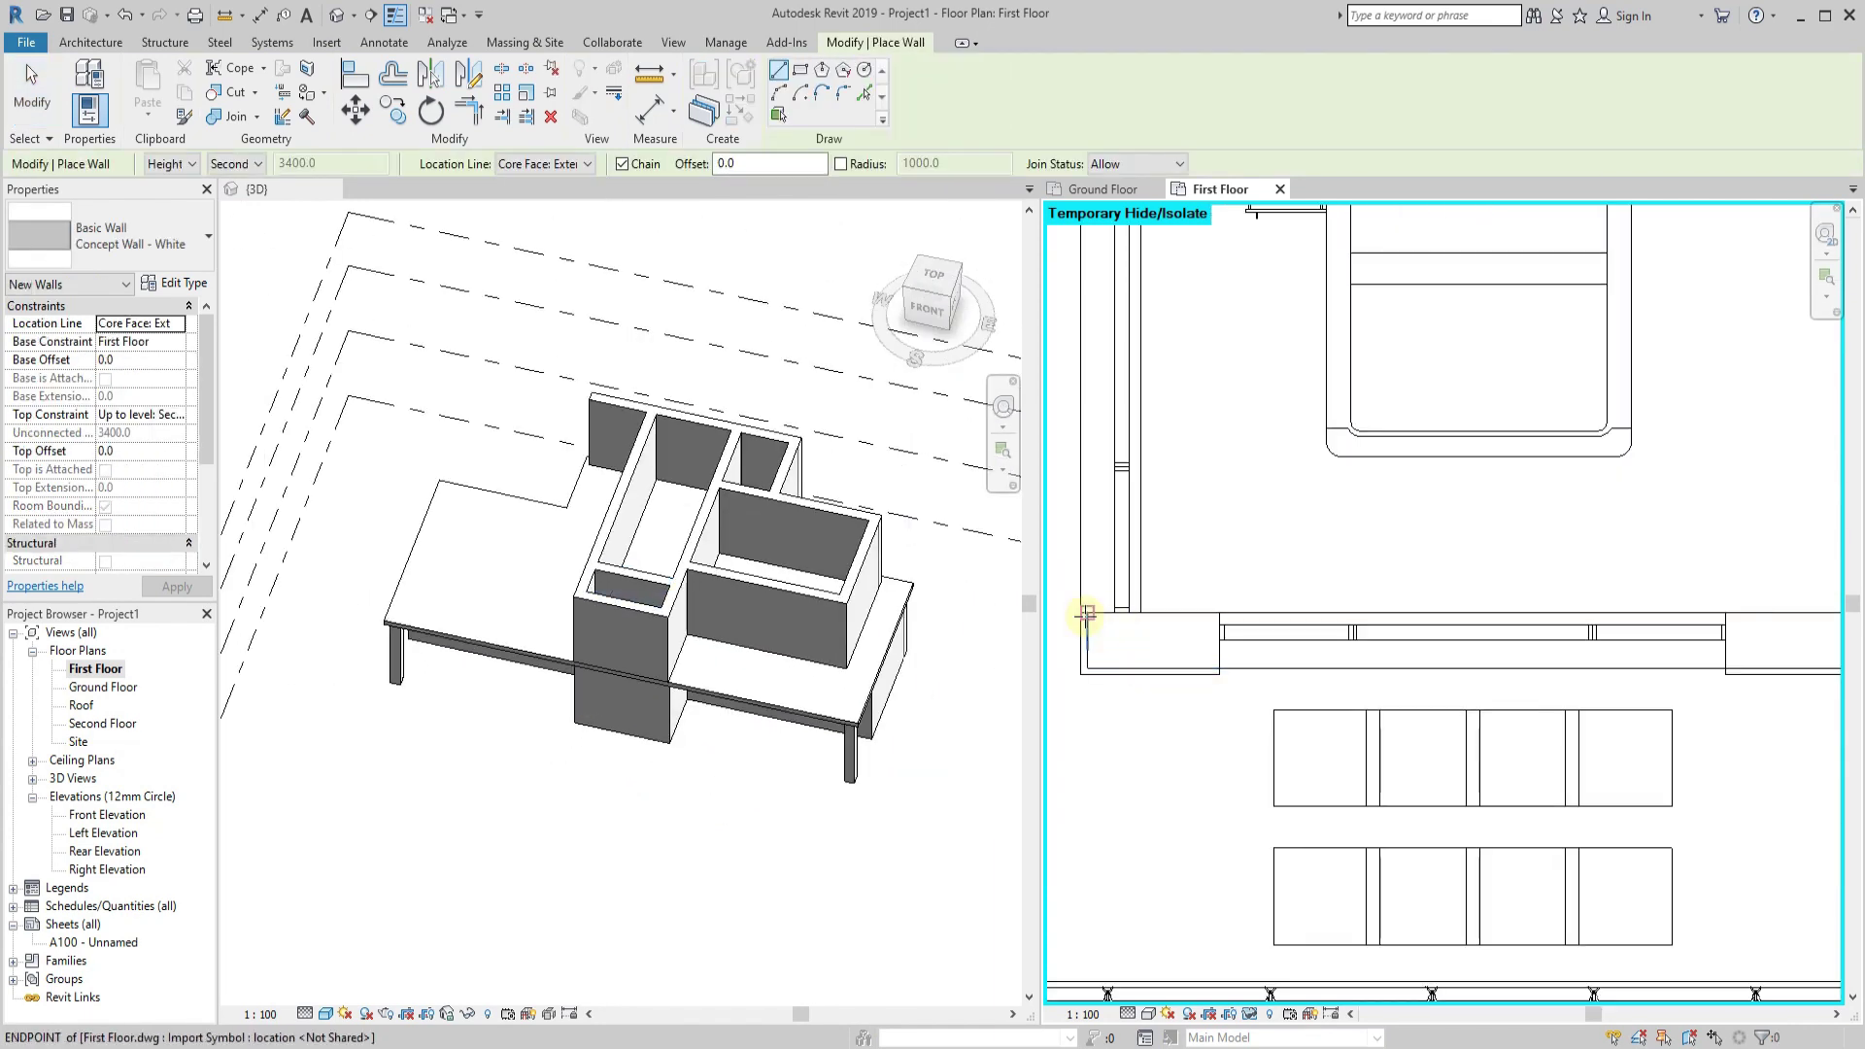
left_click(1076, 618)
scroll(1075, 618, "down", 2)
left_click(1605, 612)
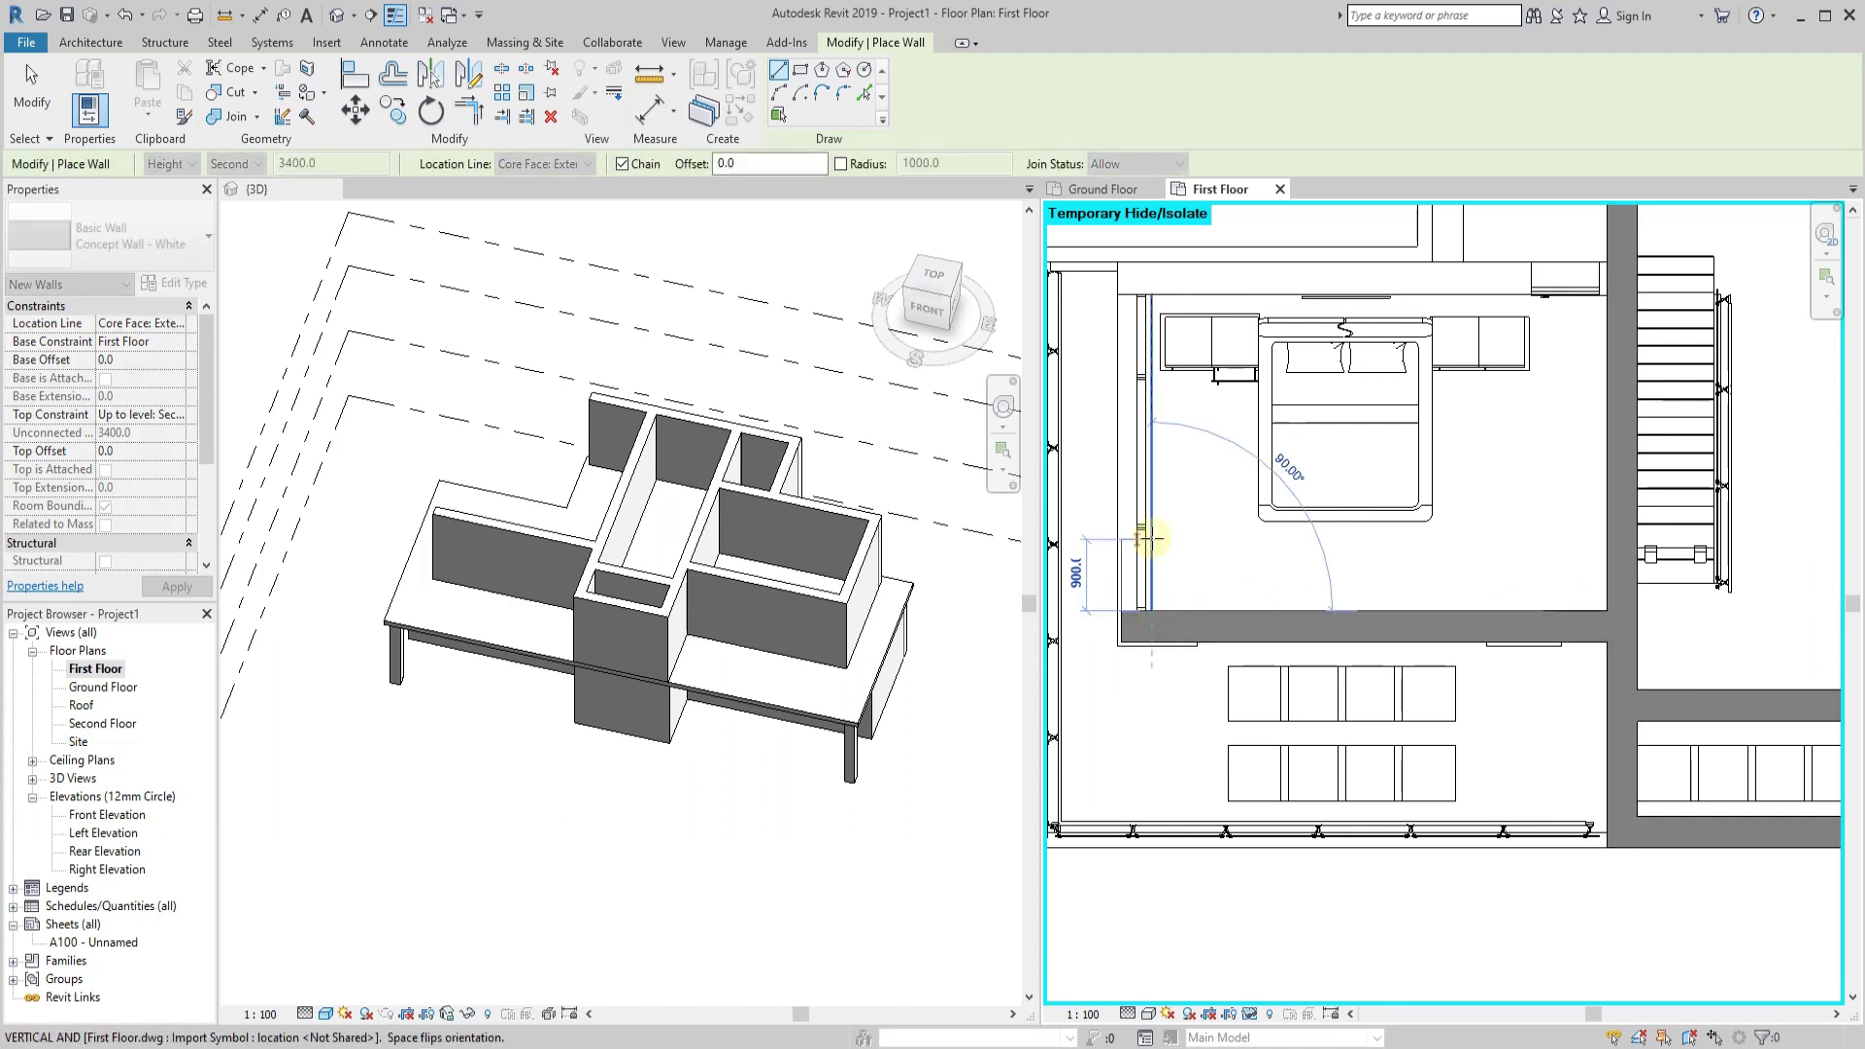
Place the bedroom's left, top and corridor-side concept walls, then stop drawing.
scroll(1146, 389, "up", 2)
left_click(1142, 283)
scroll(1263, 282, "down", 2)
scroll(1273, 279, "up", 2)
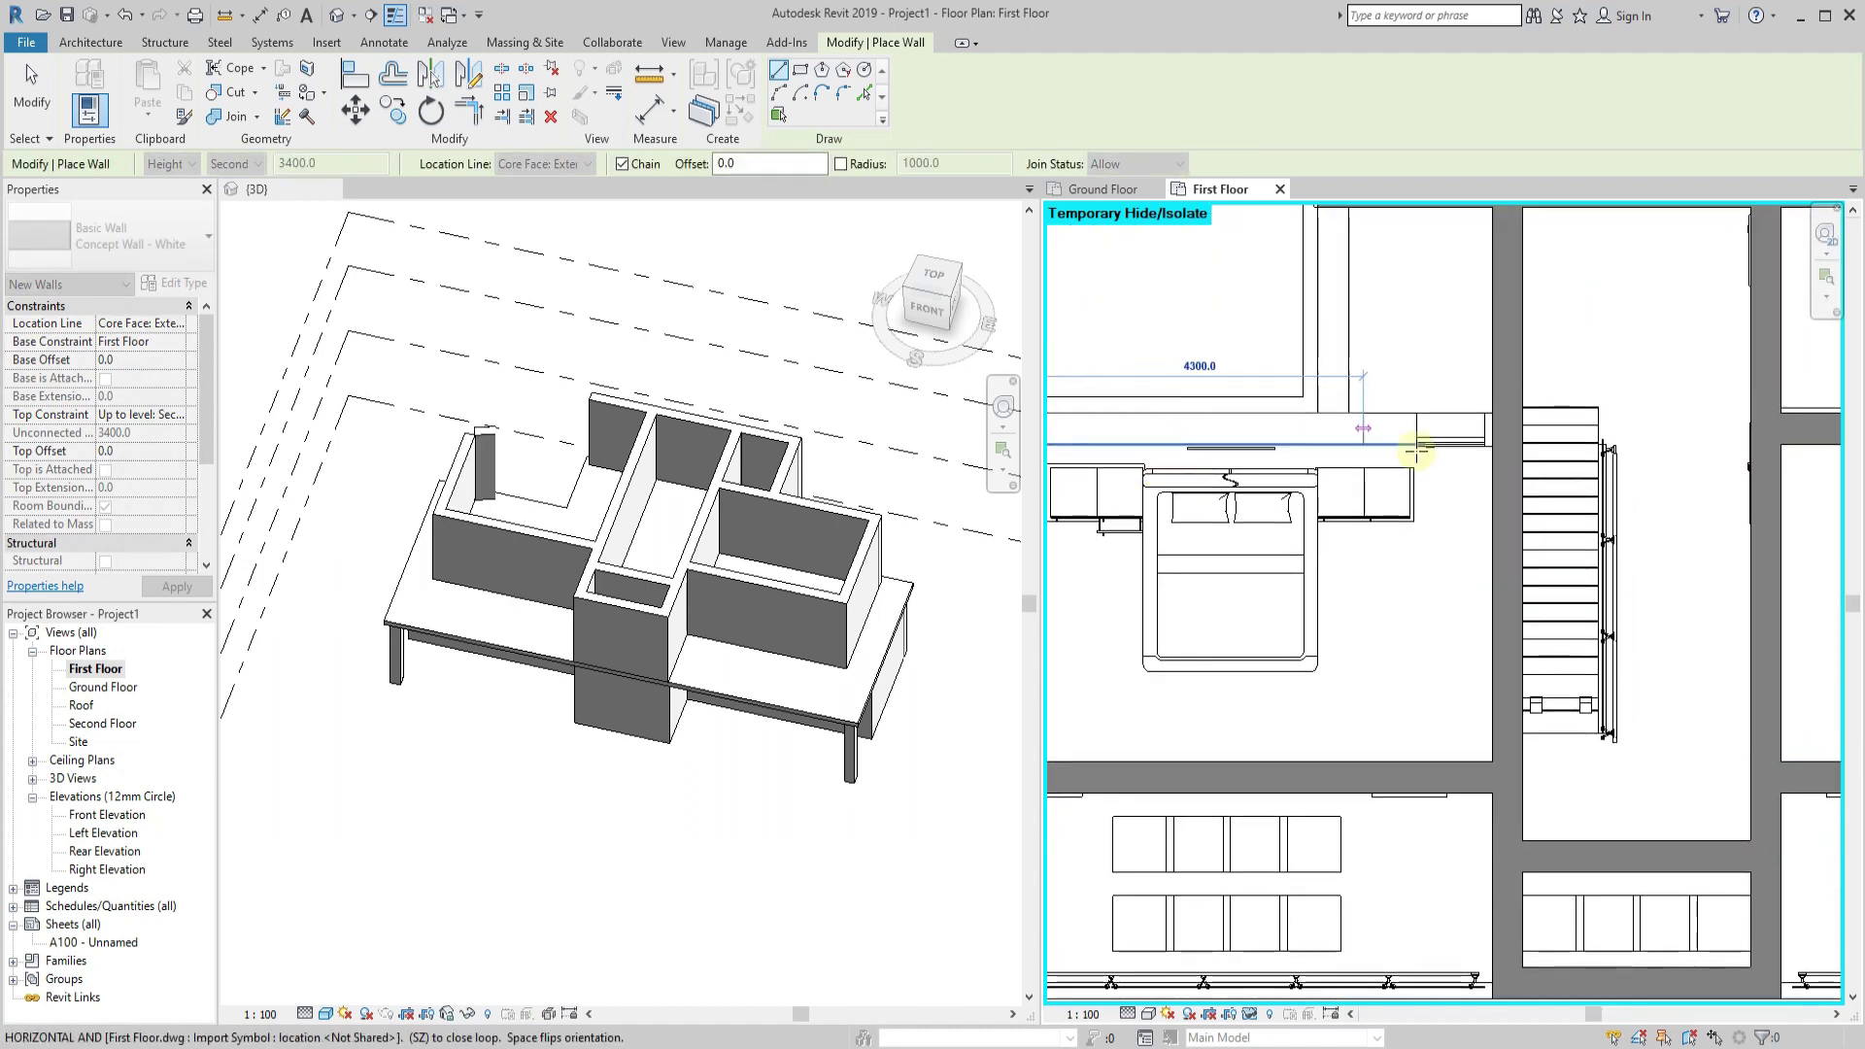
left_click(1499, 437)
scroll(1270, 709, "down", 2)
scroll(1226, 724, "up", 3)
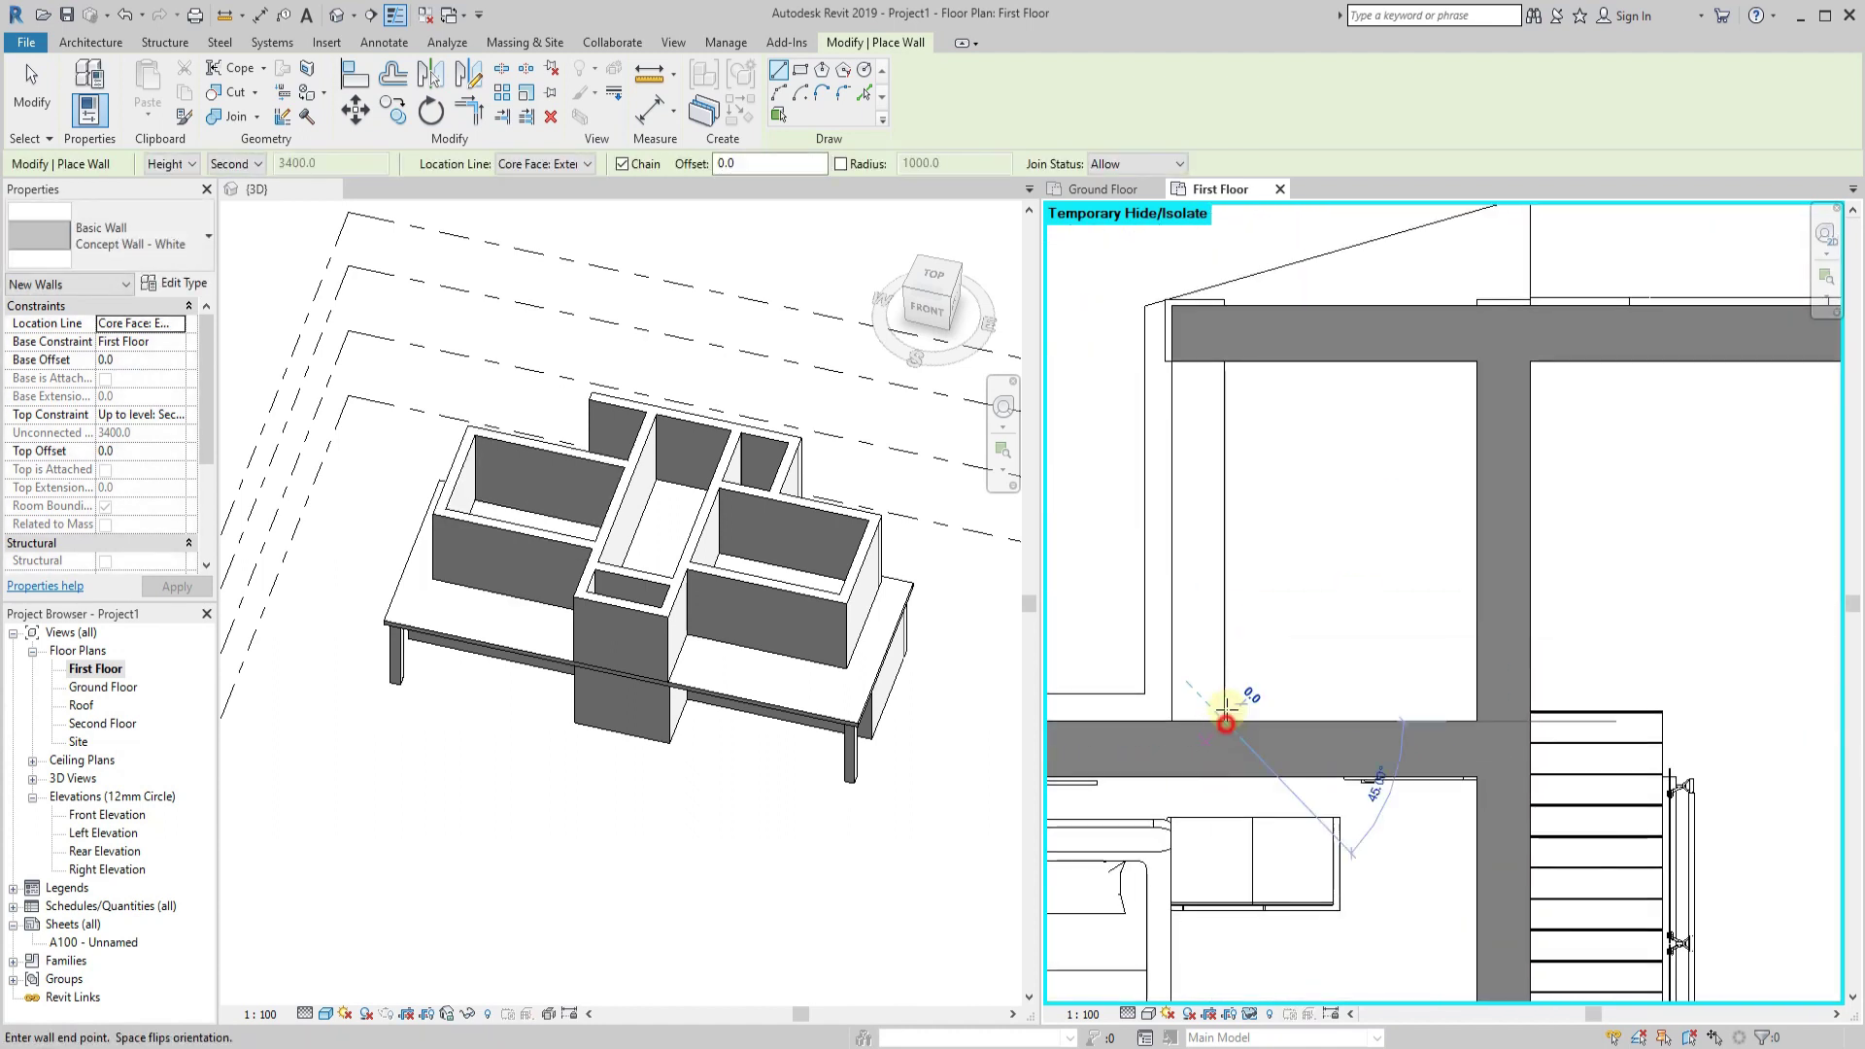
scroll(1219, 374, "down", 3)
left_click(1215, 410)
key("Escape")
key("Escape")
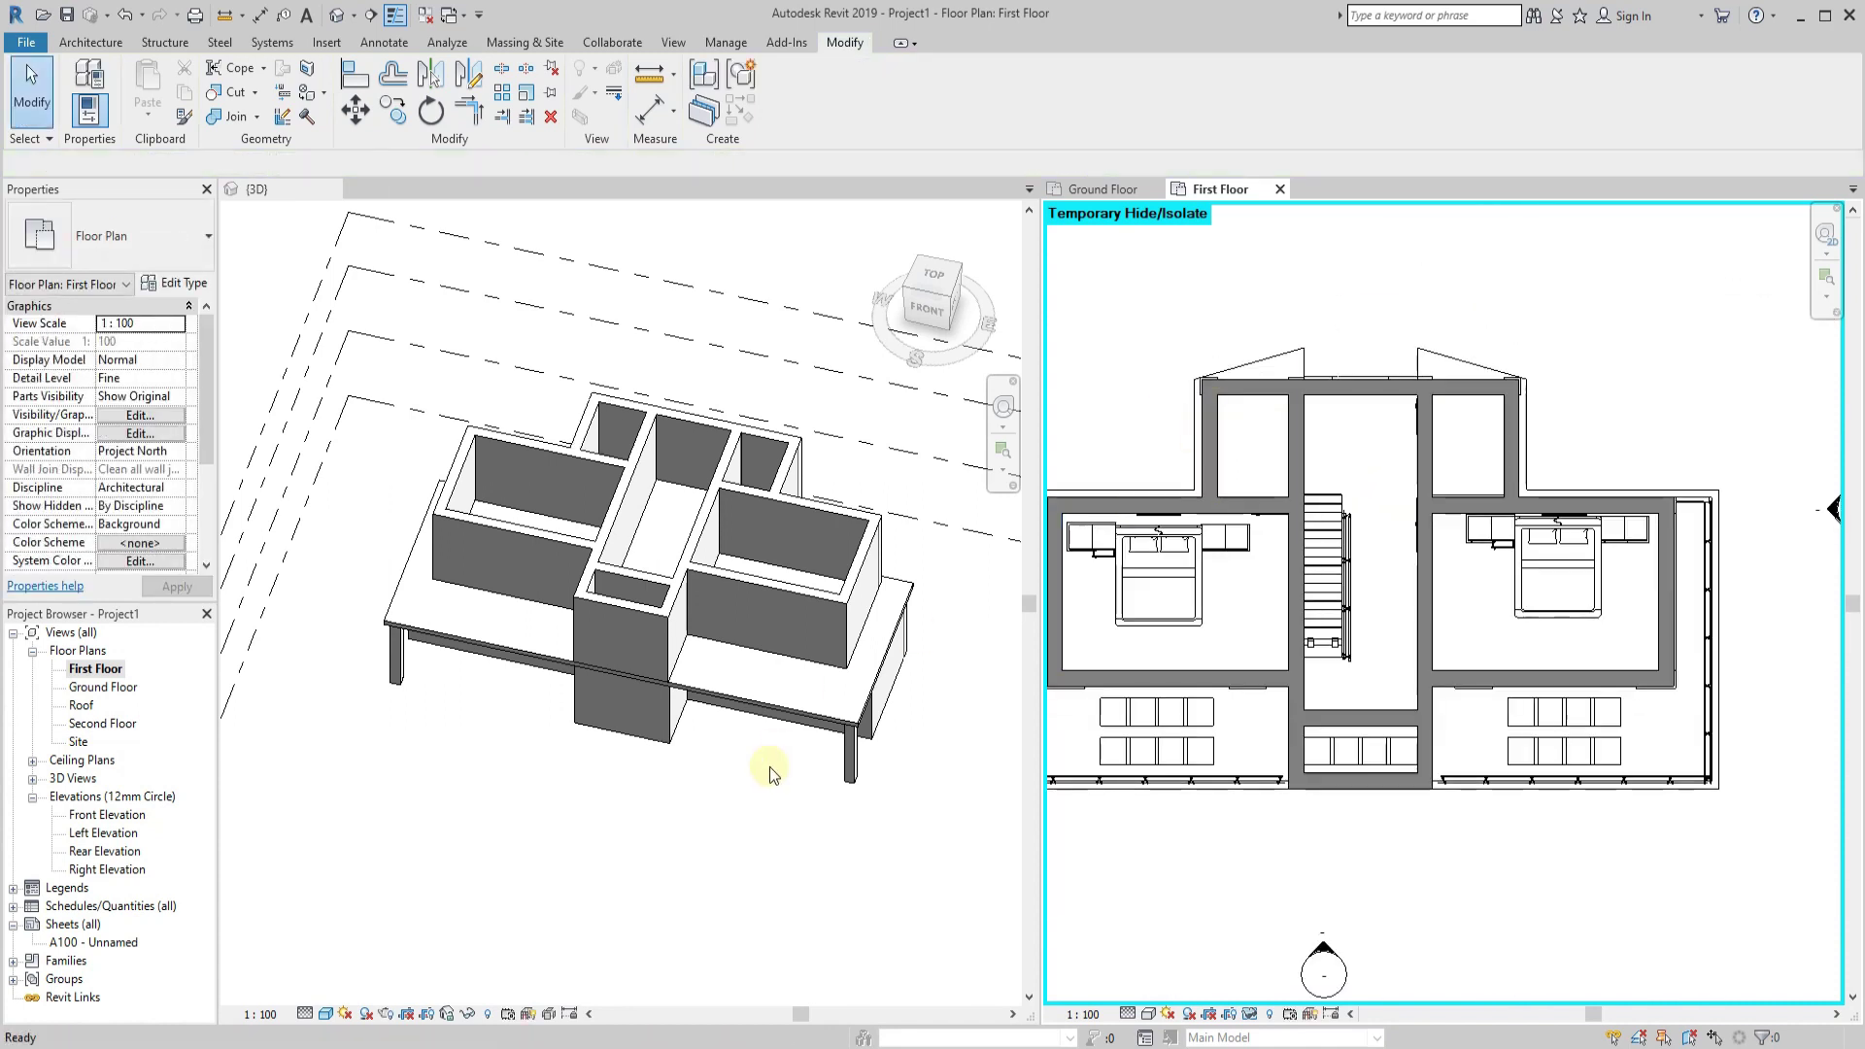
Check the front and vertical corridor walls in the First Floor plan.
mouse_move(769, 766)
middle_mouse_down("shift")
mouse_move(666, 795)
mouse_move(739, 792)
middle_mouse_up("shift")
left_click(1281, 791)
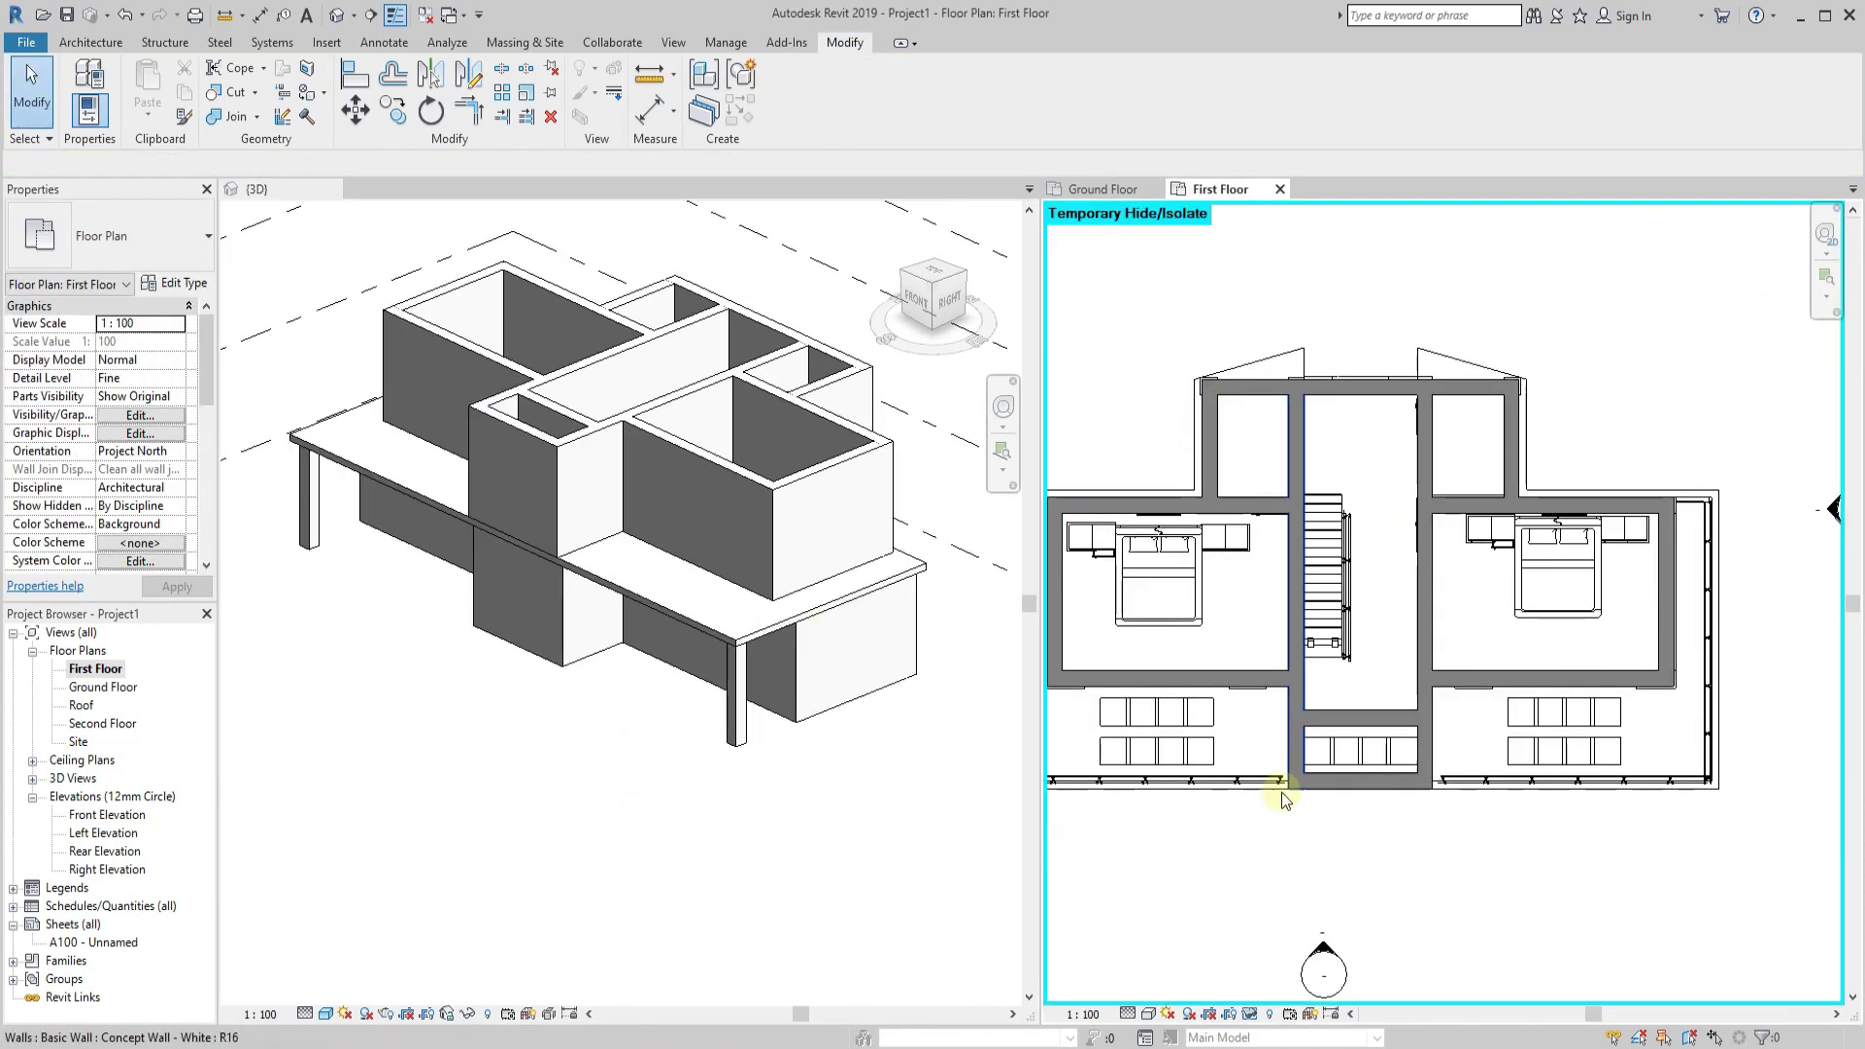
scroll(1349, 784, "up", 4)
left_click(1360, 738)
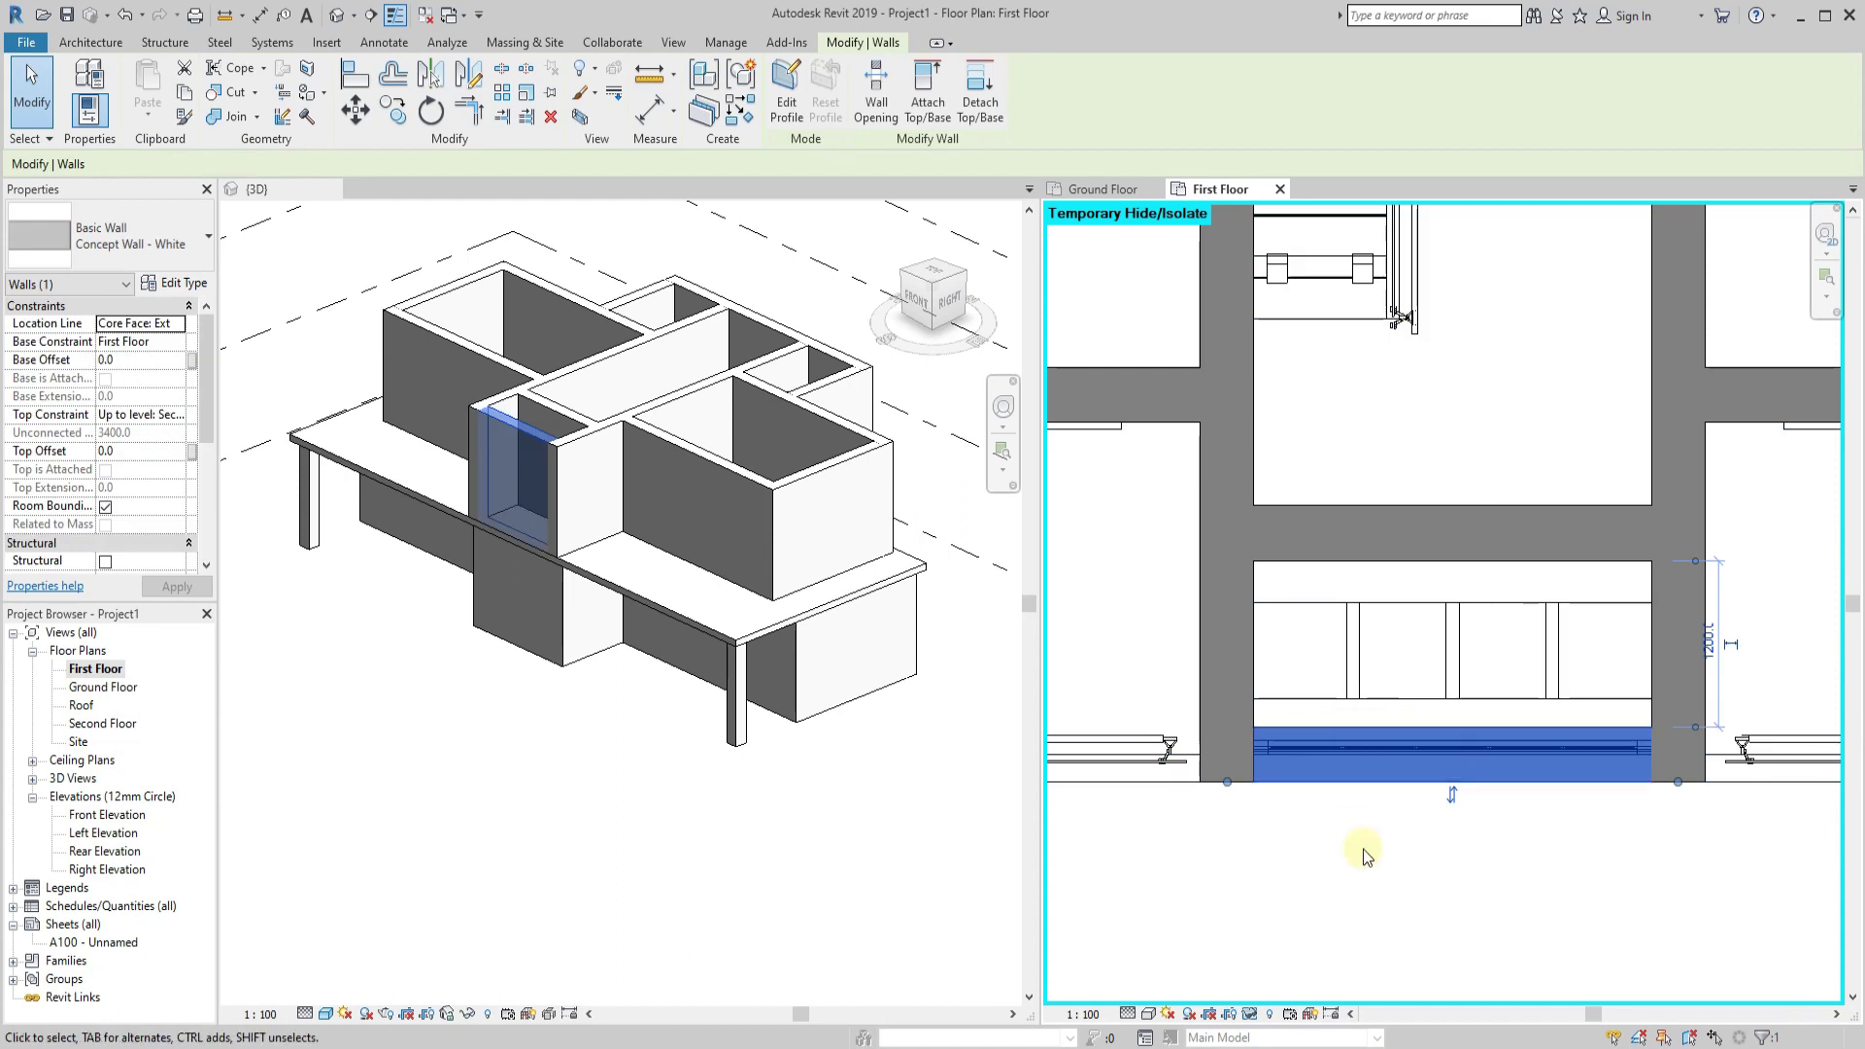
left_click(1213, 845)
left_click(1215, 734)
left_click(1261, 845)
Reset Temporary Hide/Isolate to restore all hidden elements in the plan.
scroll(1408, 771, "down", 2)
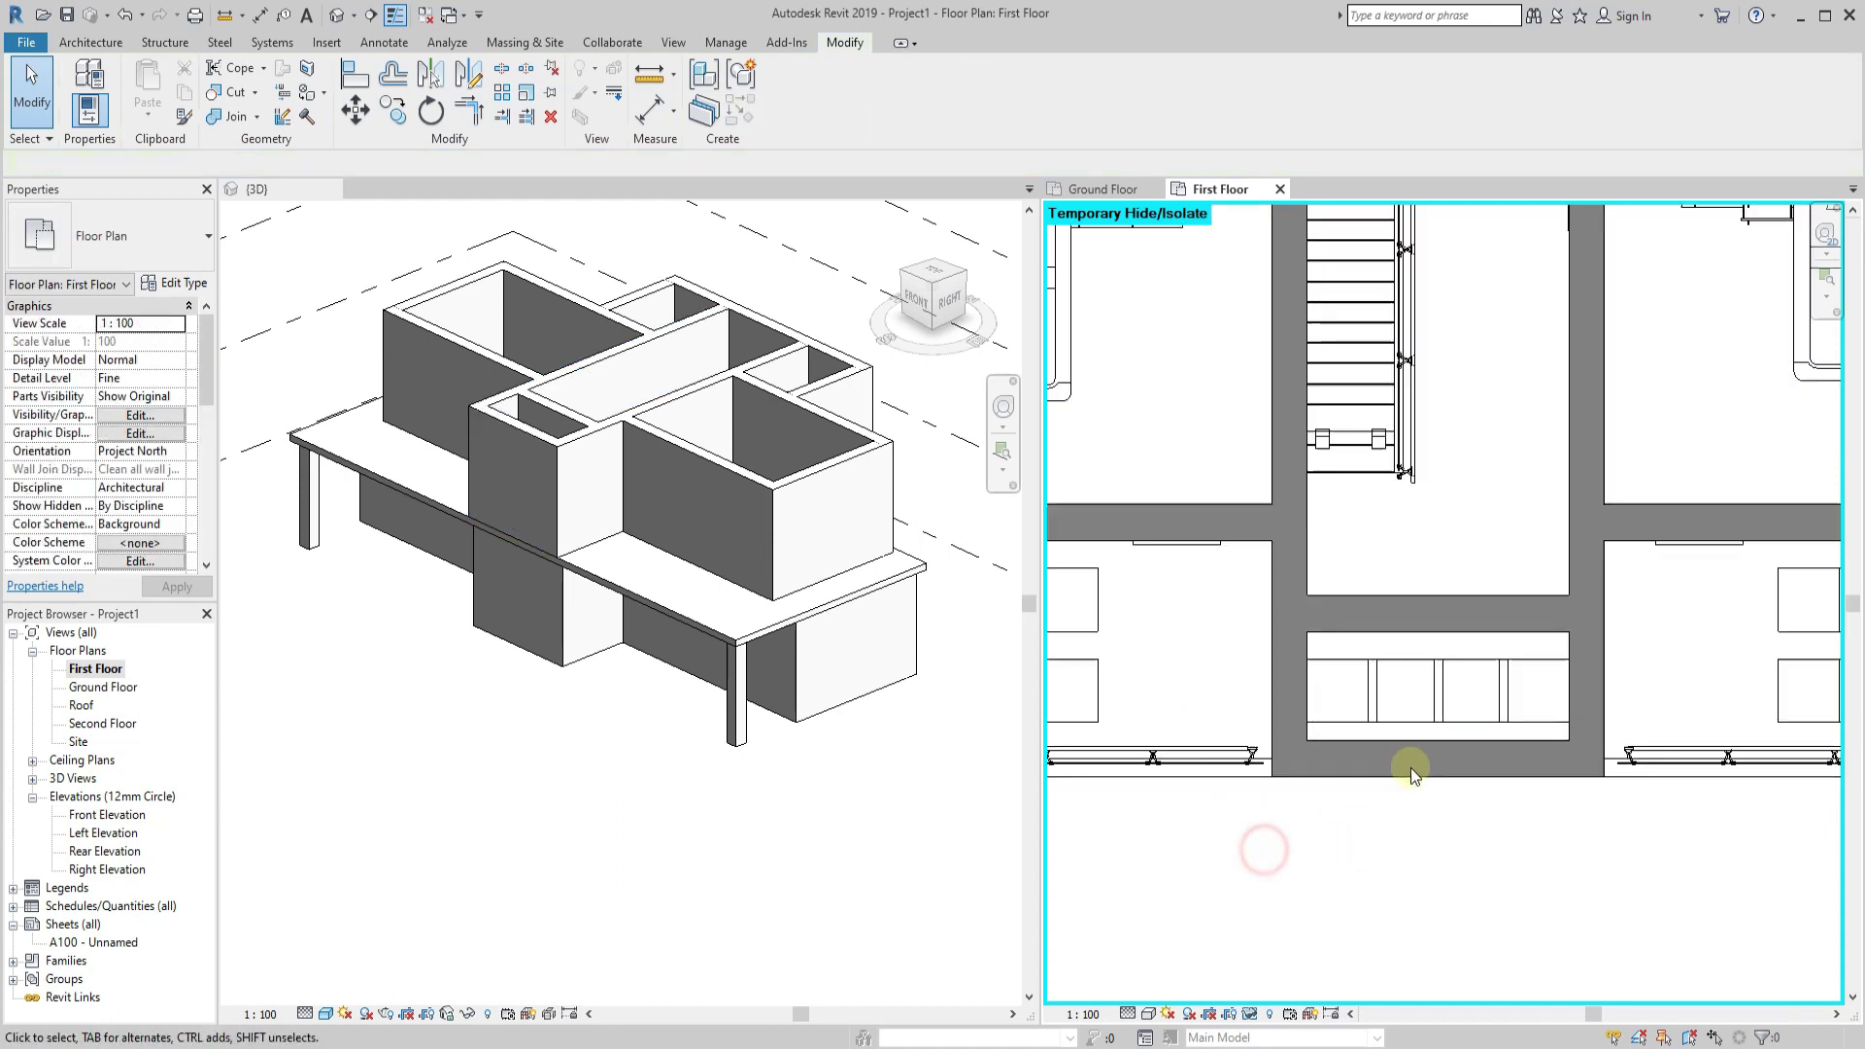
scroll(1408, 770, "down", 2)
left_click(1252, 1015)
left_click(1268, 991)
Select the first-floor slab, then clear the selection in 3D and start Align.
left_click(1260, 786)
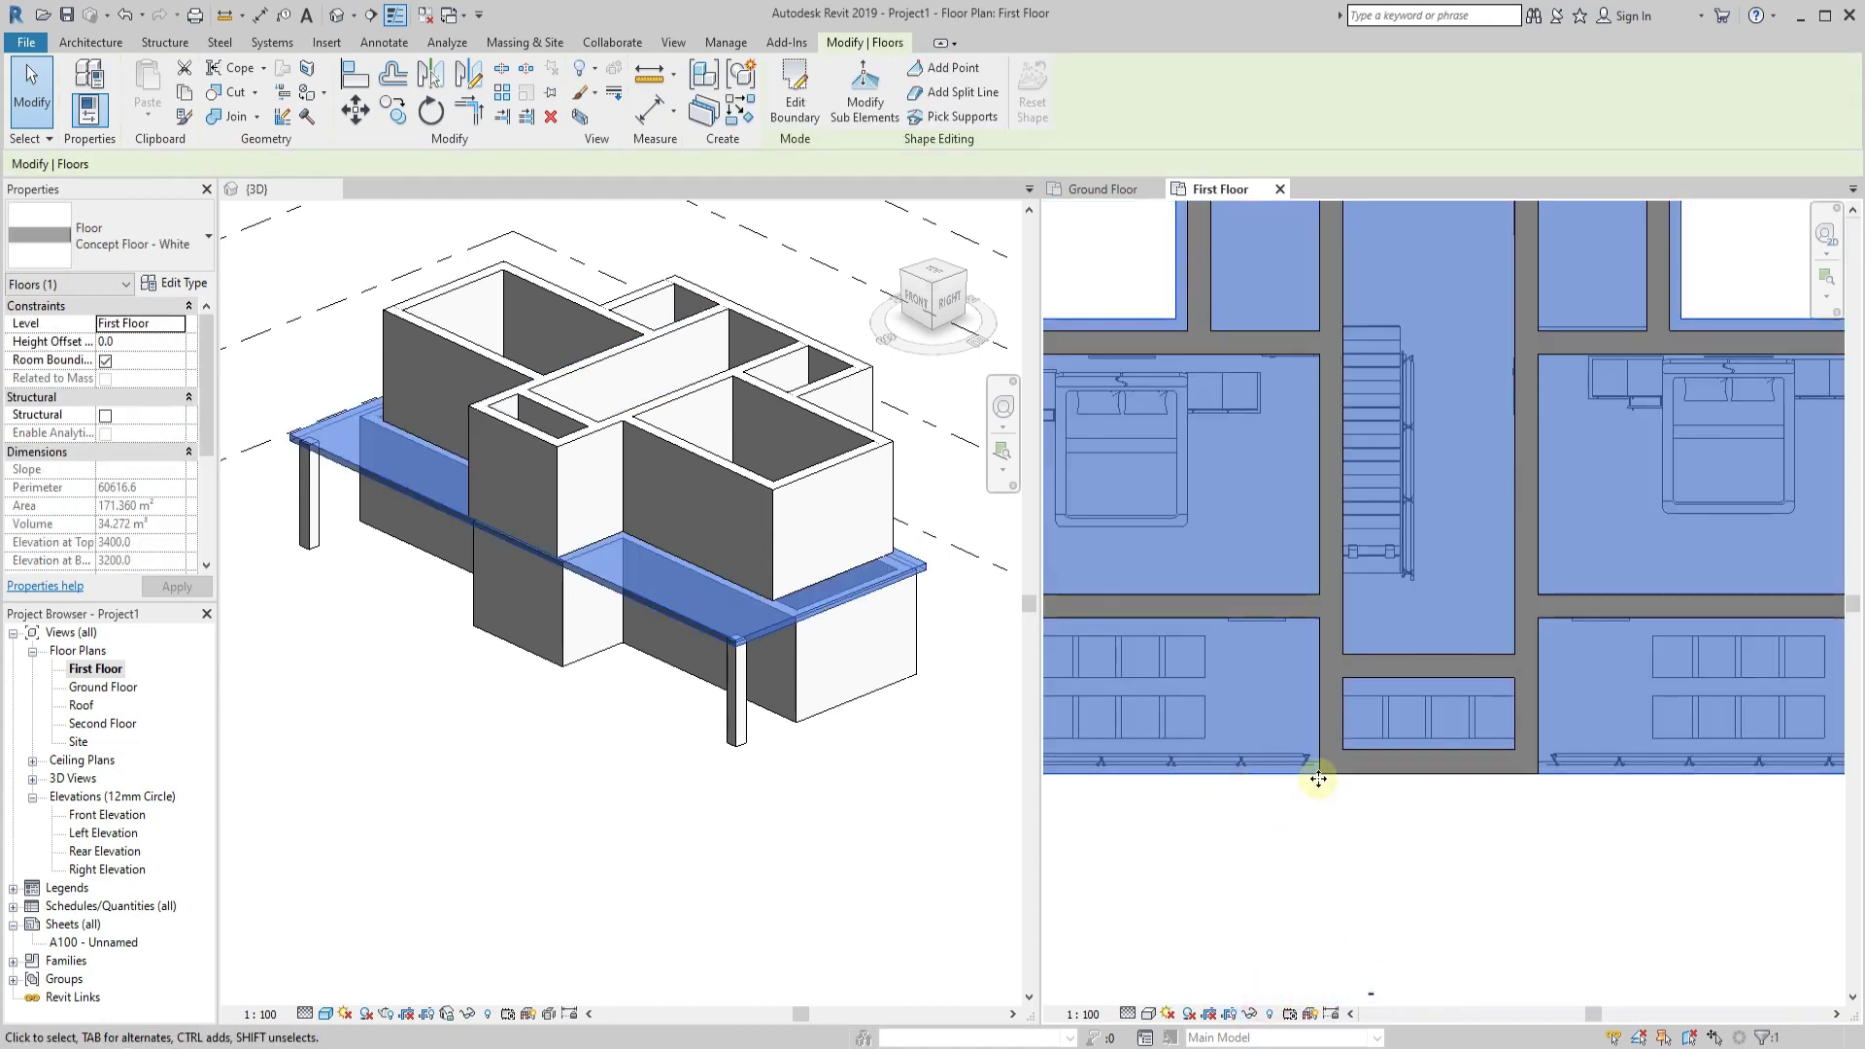
scroll(1360, 760, "up", 2)
left_click(564, 579)
scroll(564, 579, "up", 5)
left_click(438, 855)
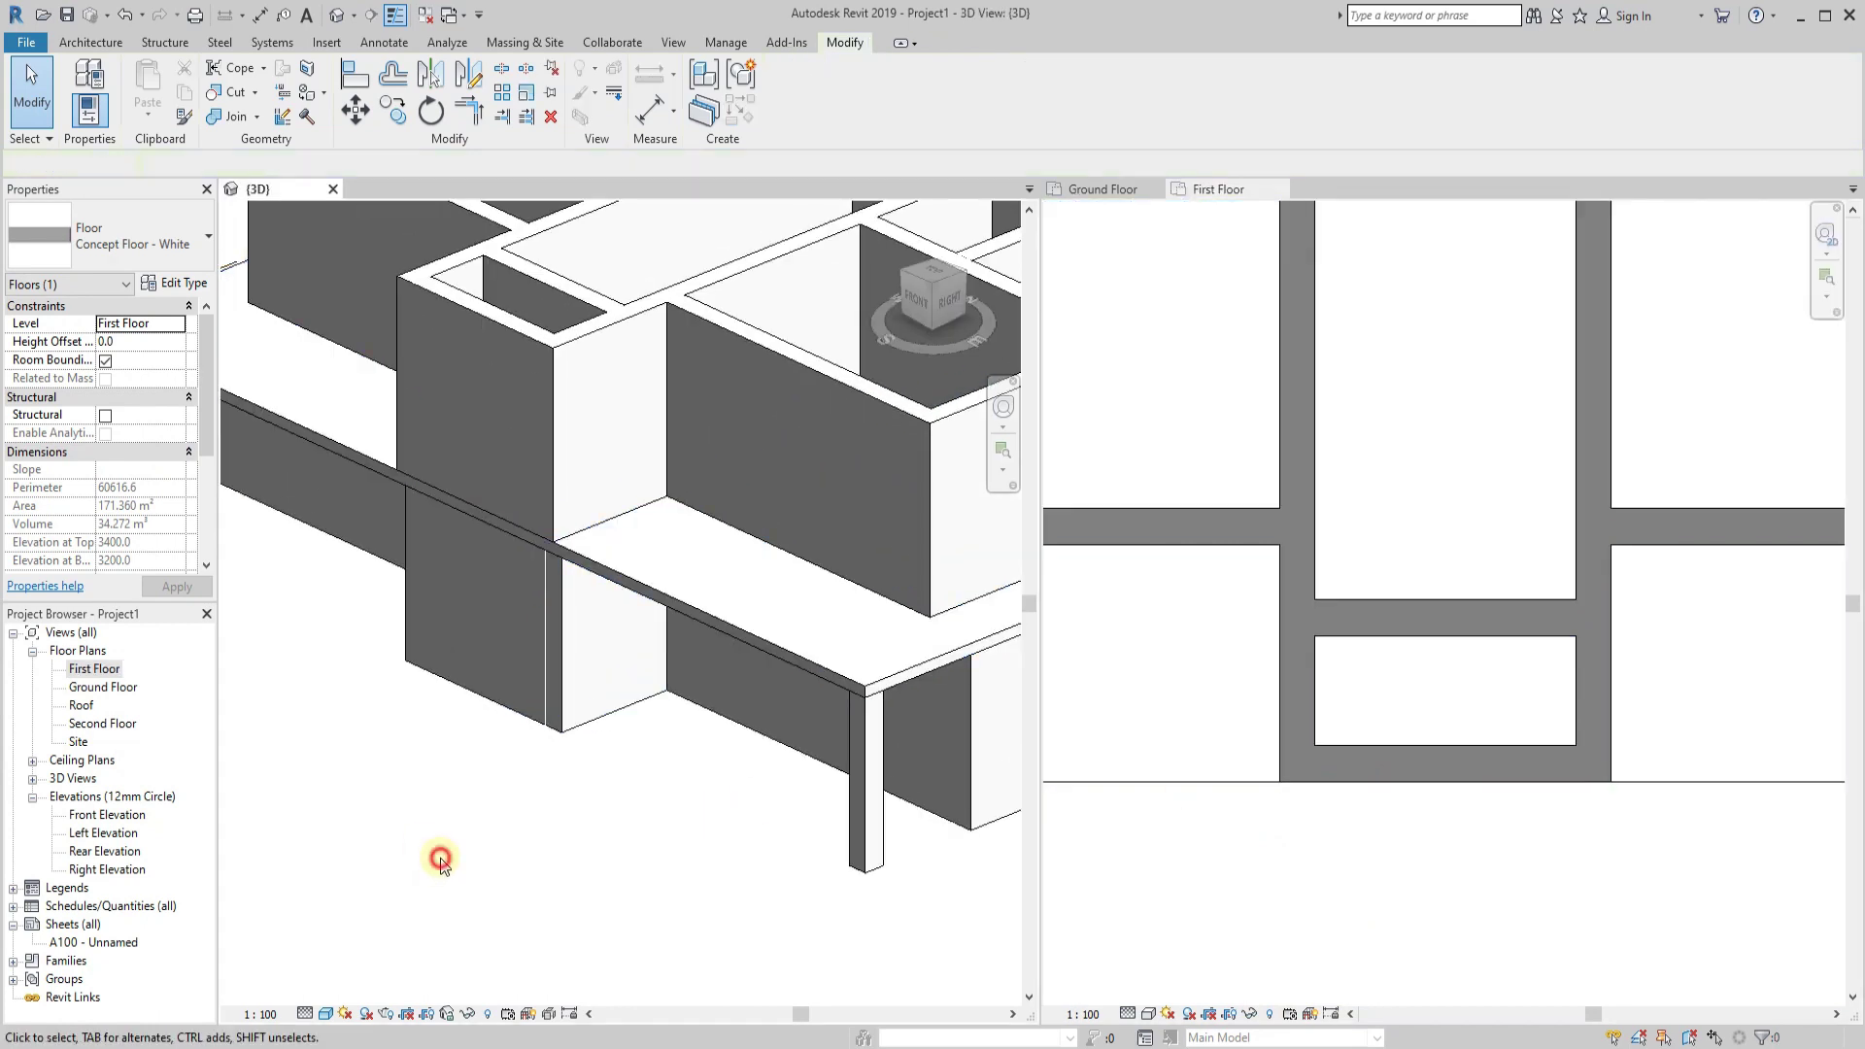
left_click(354, 78)
scroll(434, 702, "up", 3)
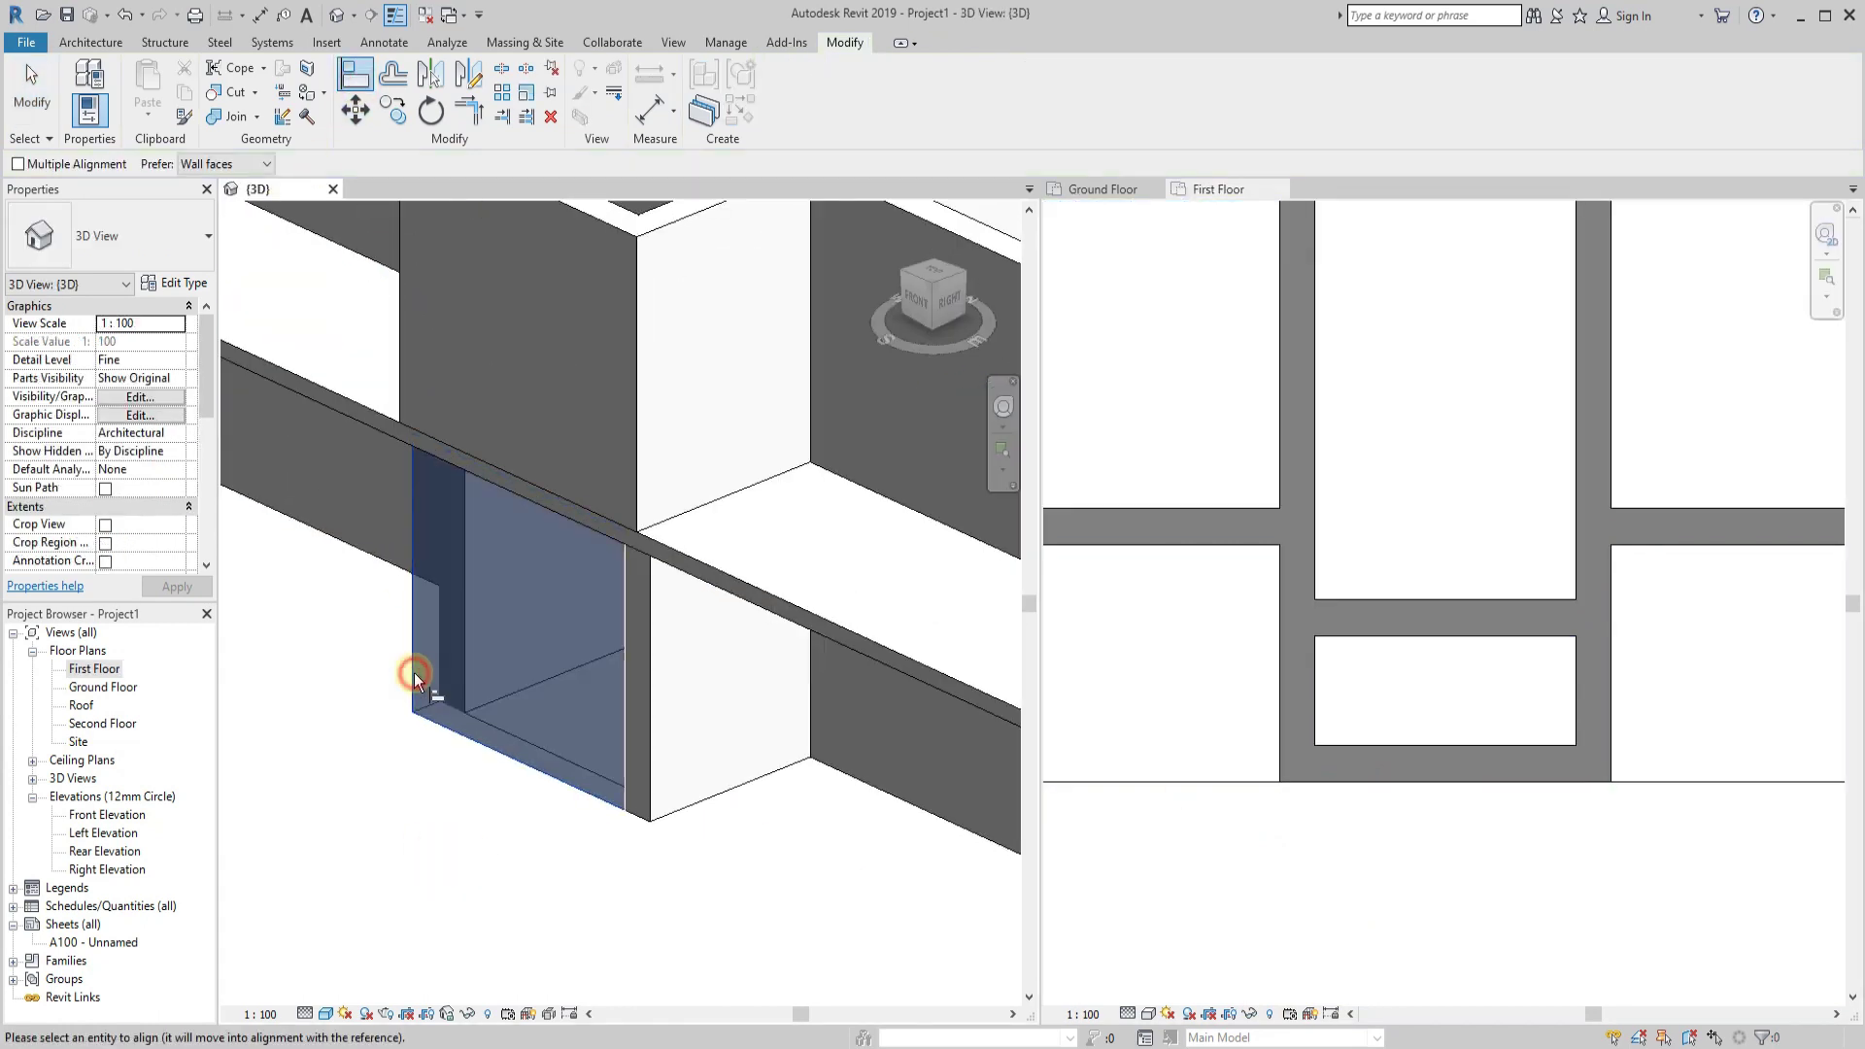
scroll(414, 672, "down", 3)
scroll(464, 346, "up", 3)
left_click(435, 537)
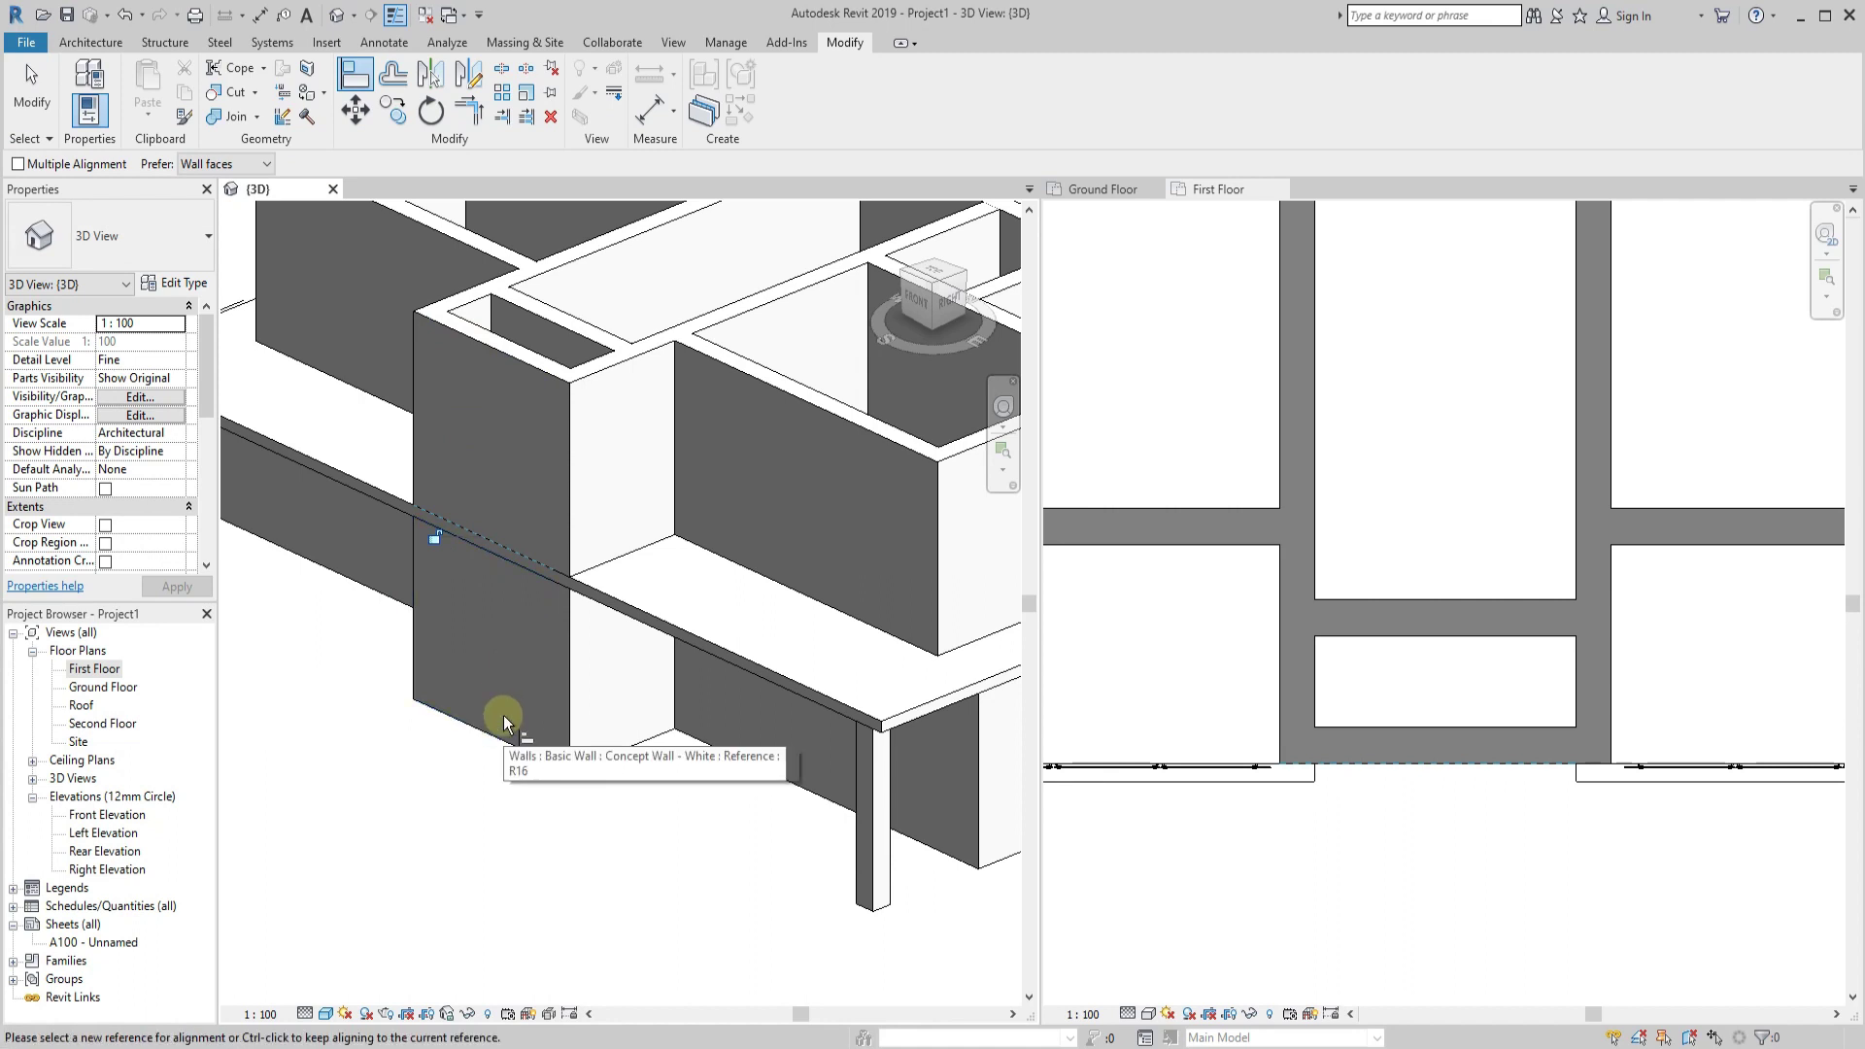
key("Escape")
key("Escape")
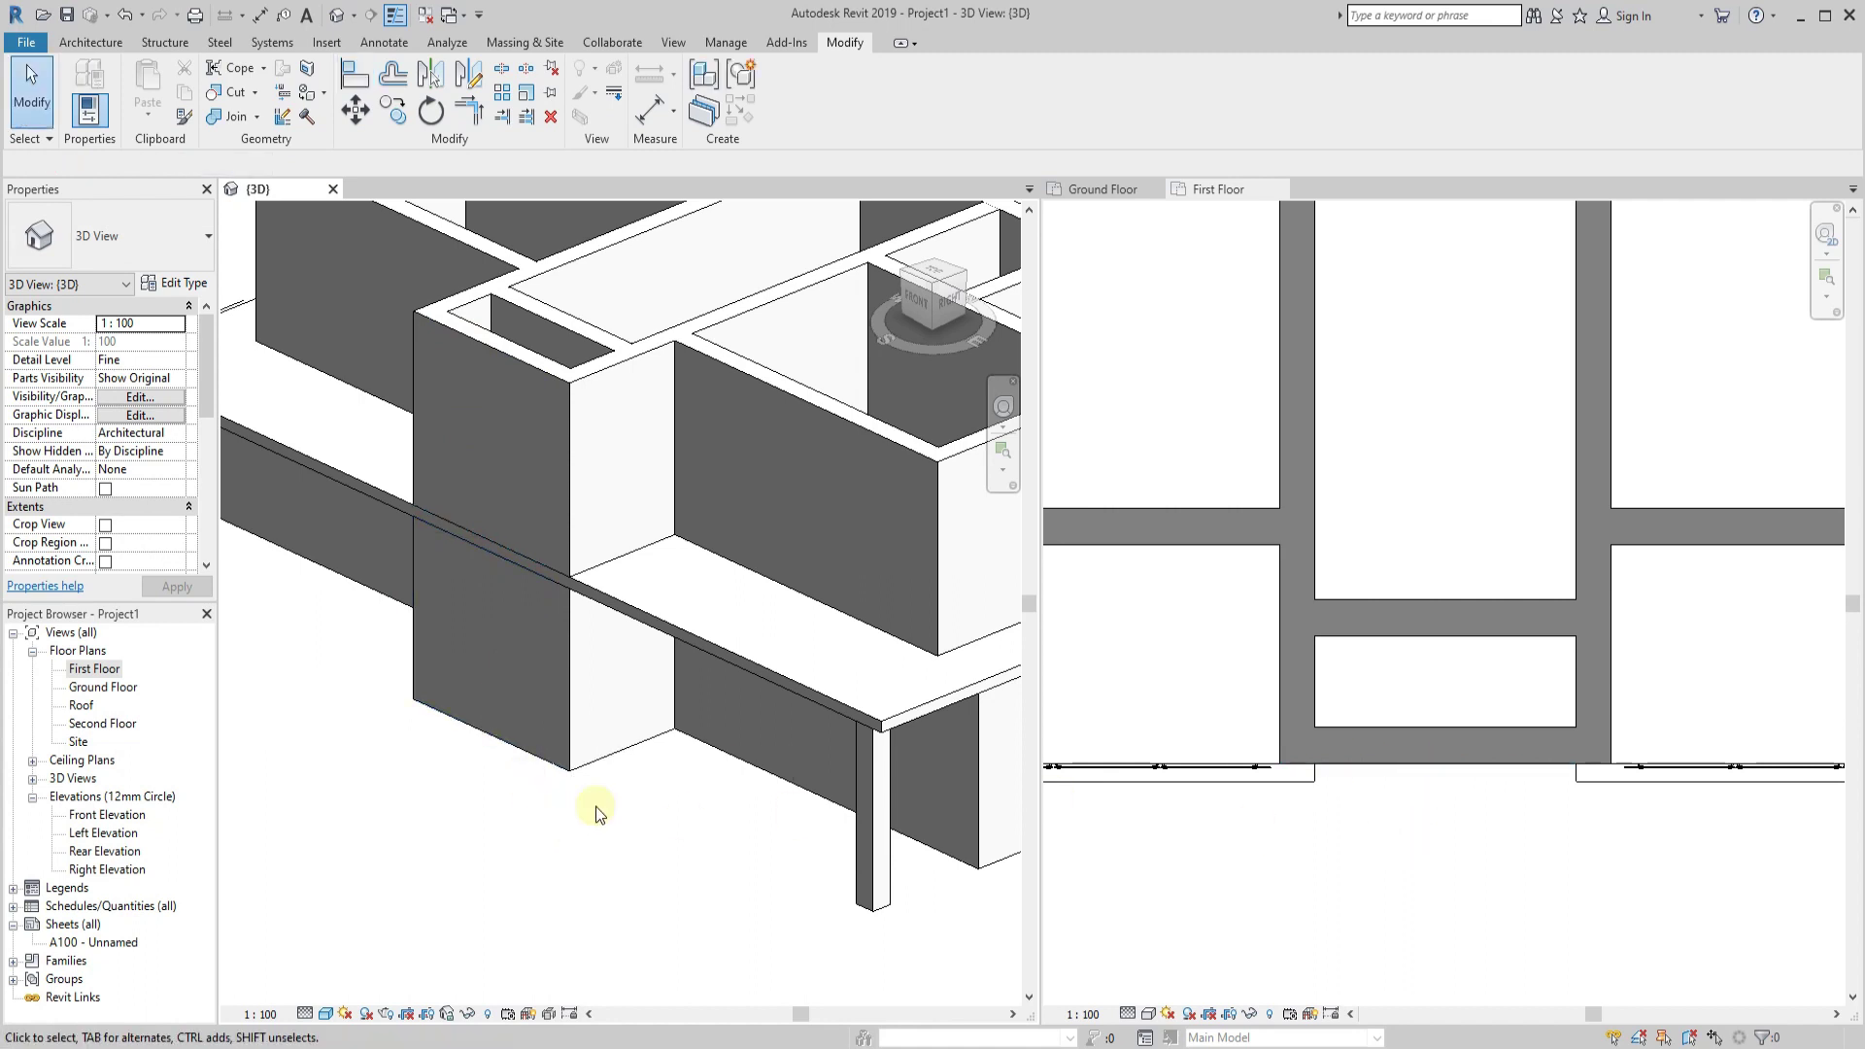
left_click(1602, 772)
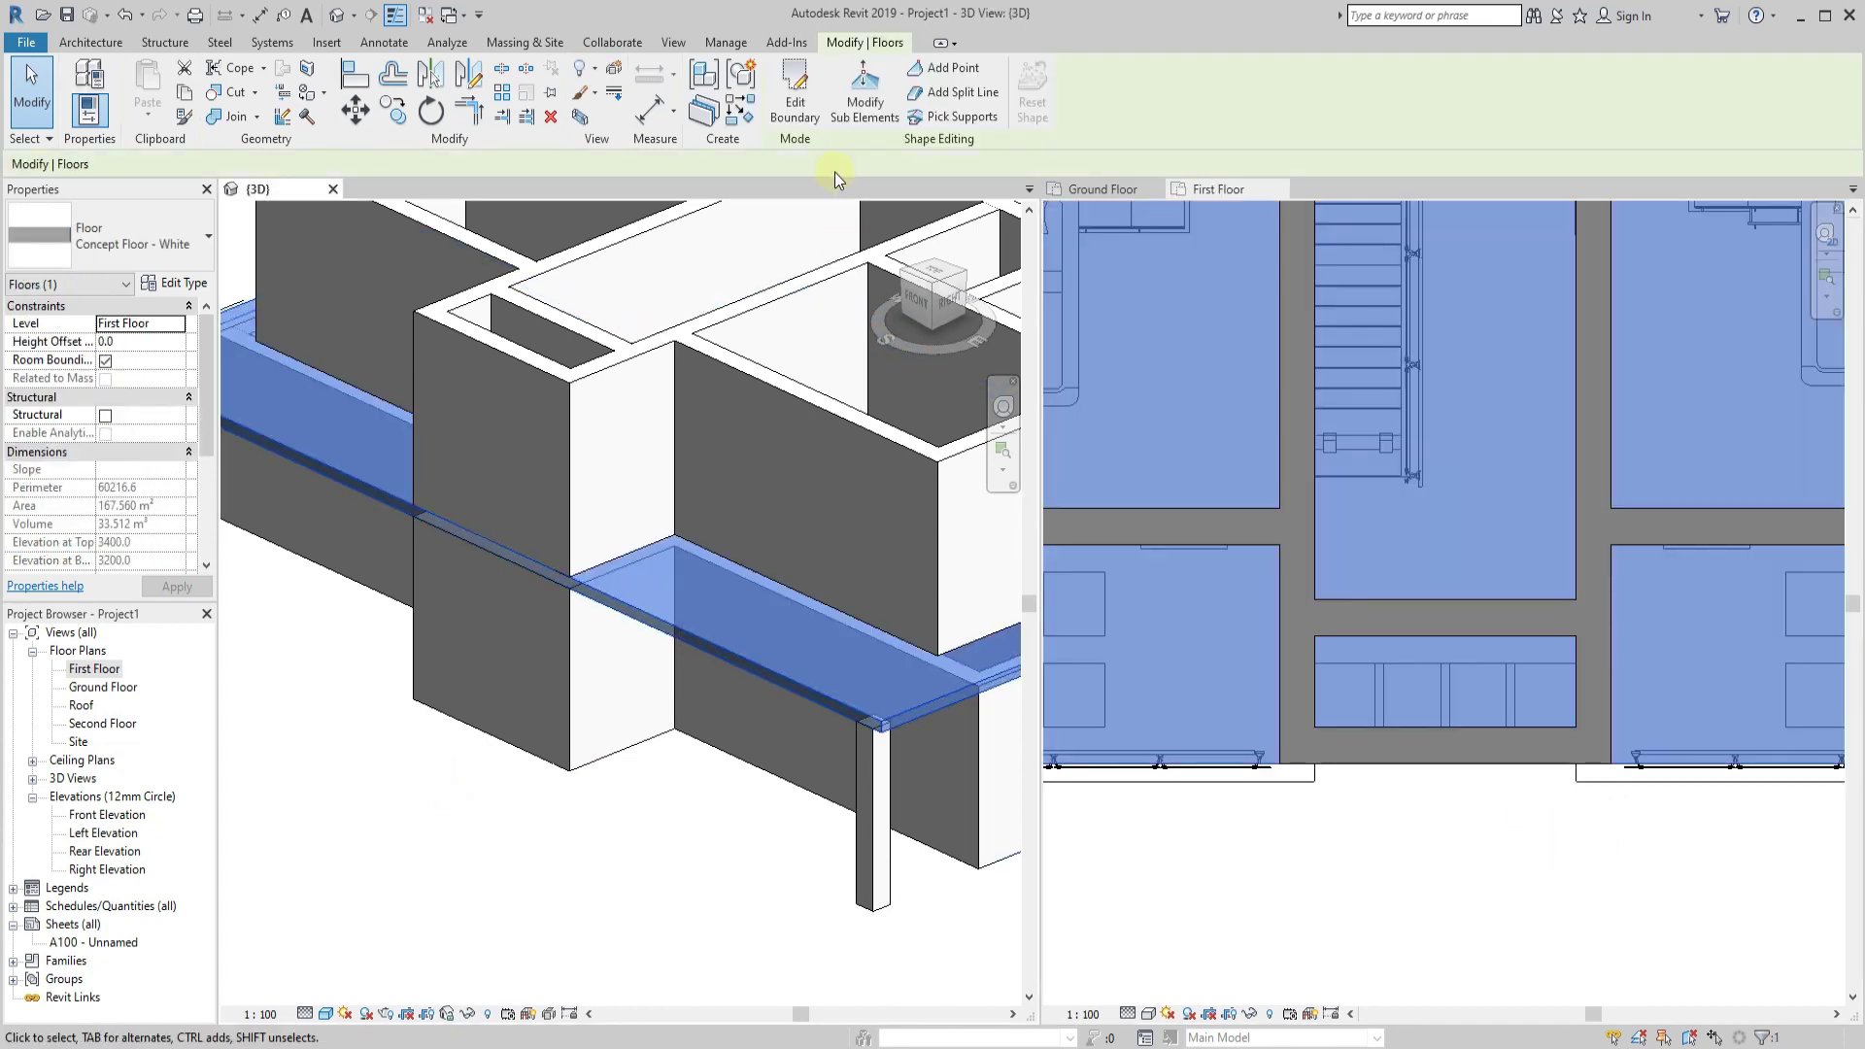
Open the slab boundary sketch and draw a new 1220 front line to the wall corner.
left_click(795, 93)
scroll(1541, 591, "up", 2)
scroll(1472, 670, "up", 3)
scroll(1472, 670, "up", 2)
left_click(1478, 670)
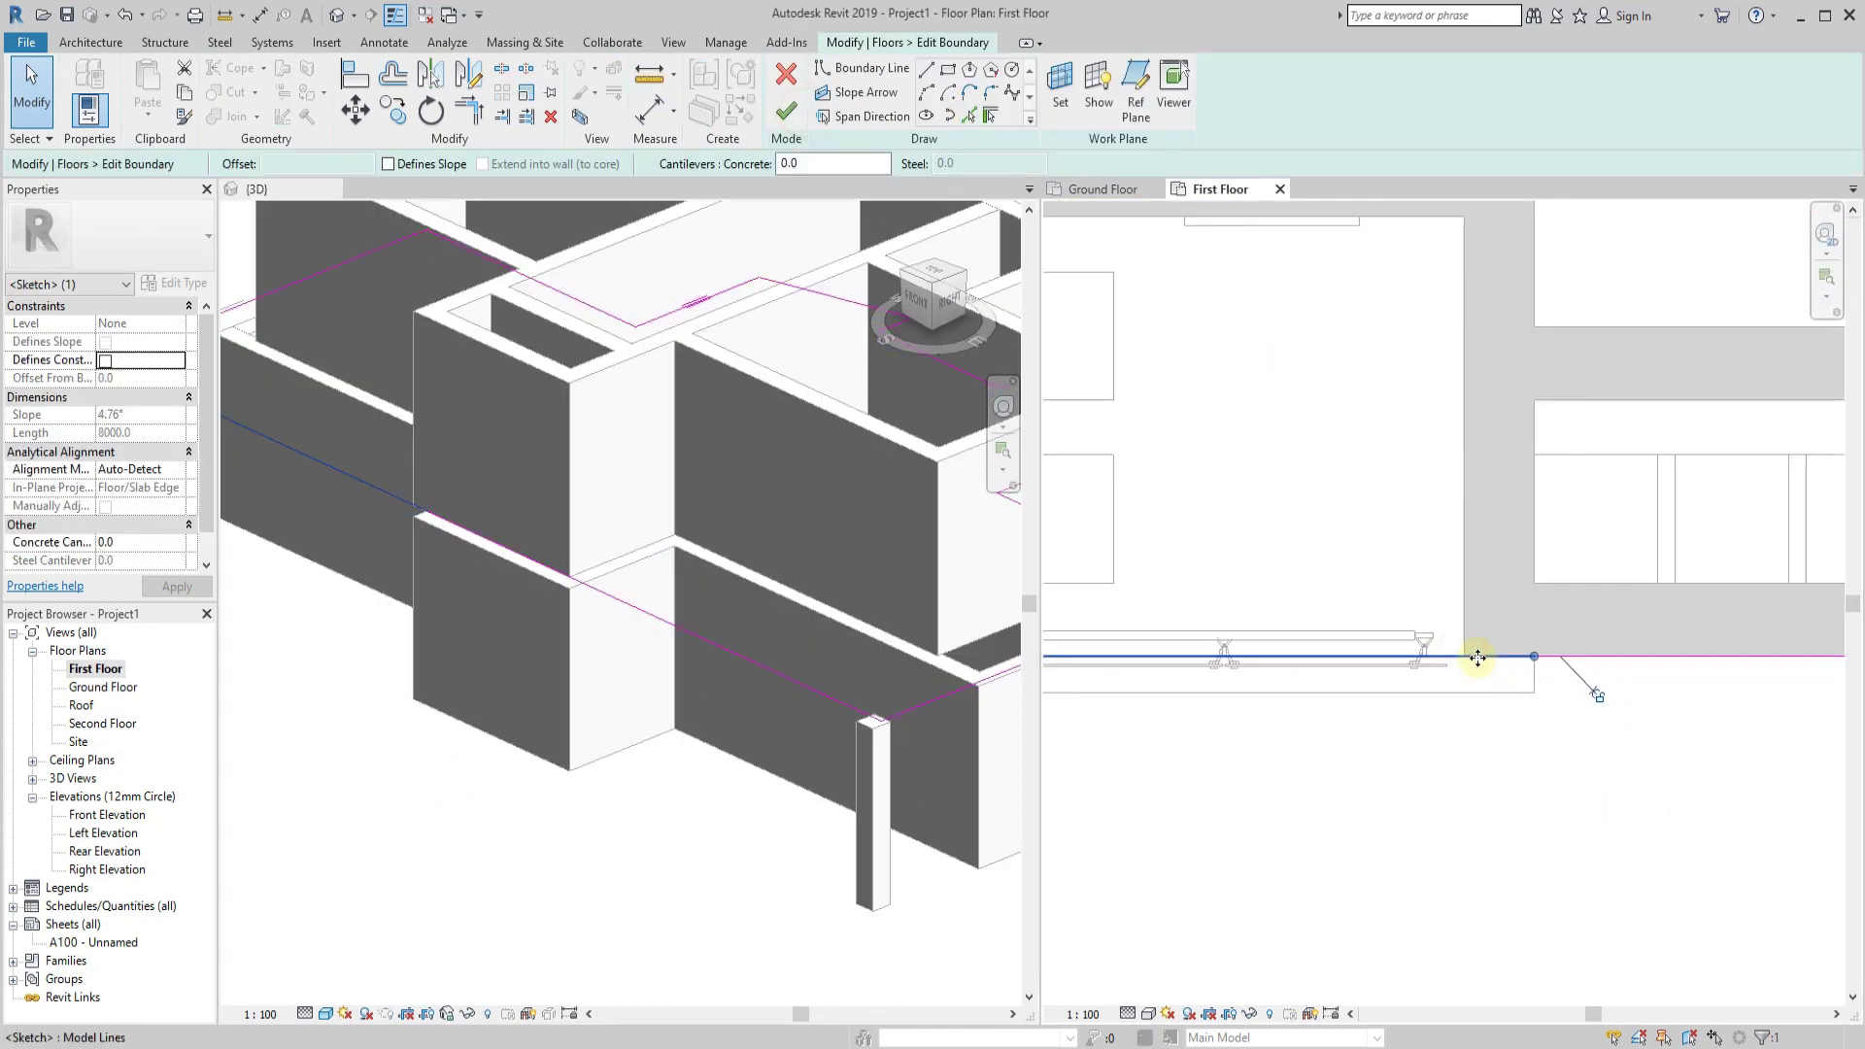
key("Escape")
left_click(863, 67)
left_click(1520, 702)
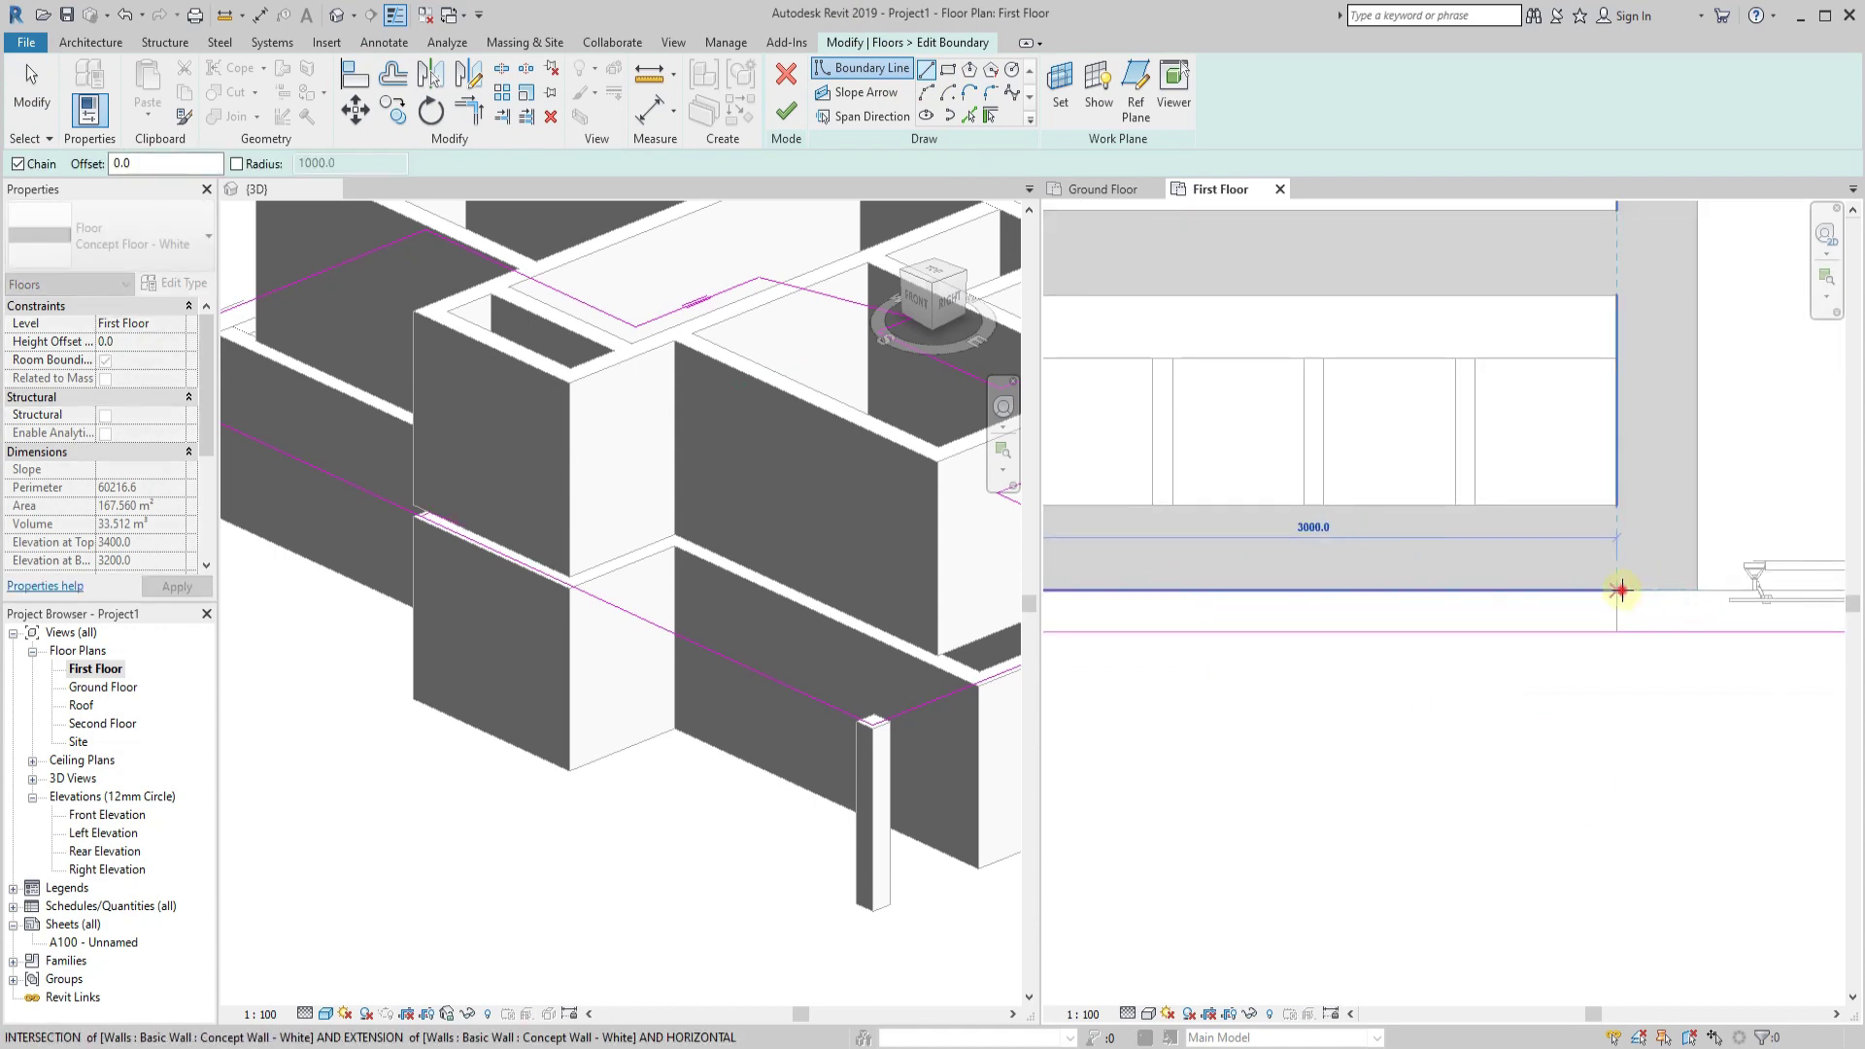
left_click(1621, 589)
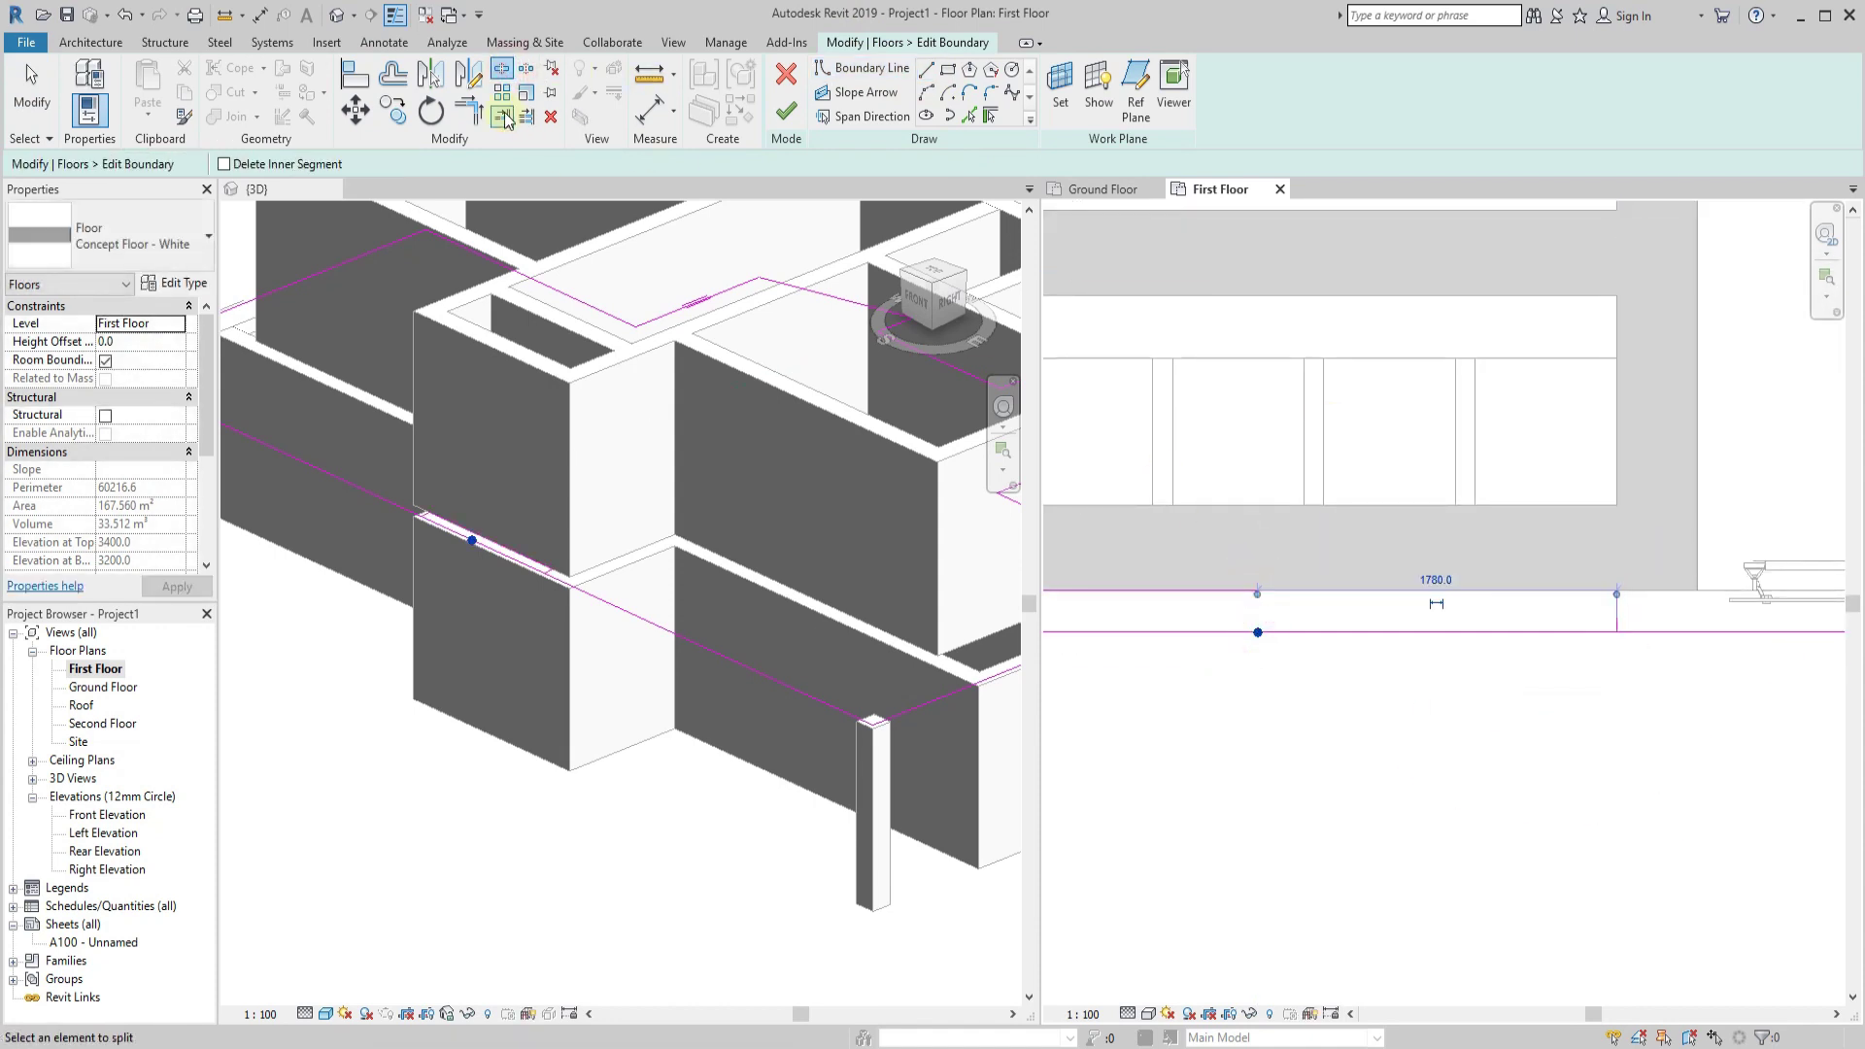
Trim the split-off segment and finish the slab, enlarging it to 170.760 m².
middle_click_drag(1618, 617, 1249, 625)
left_click(1354, 625)
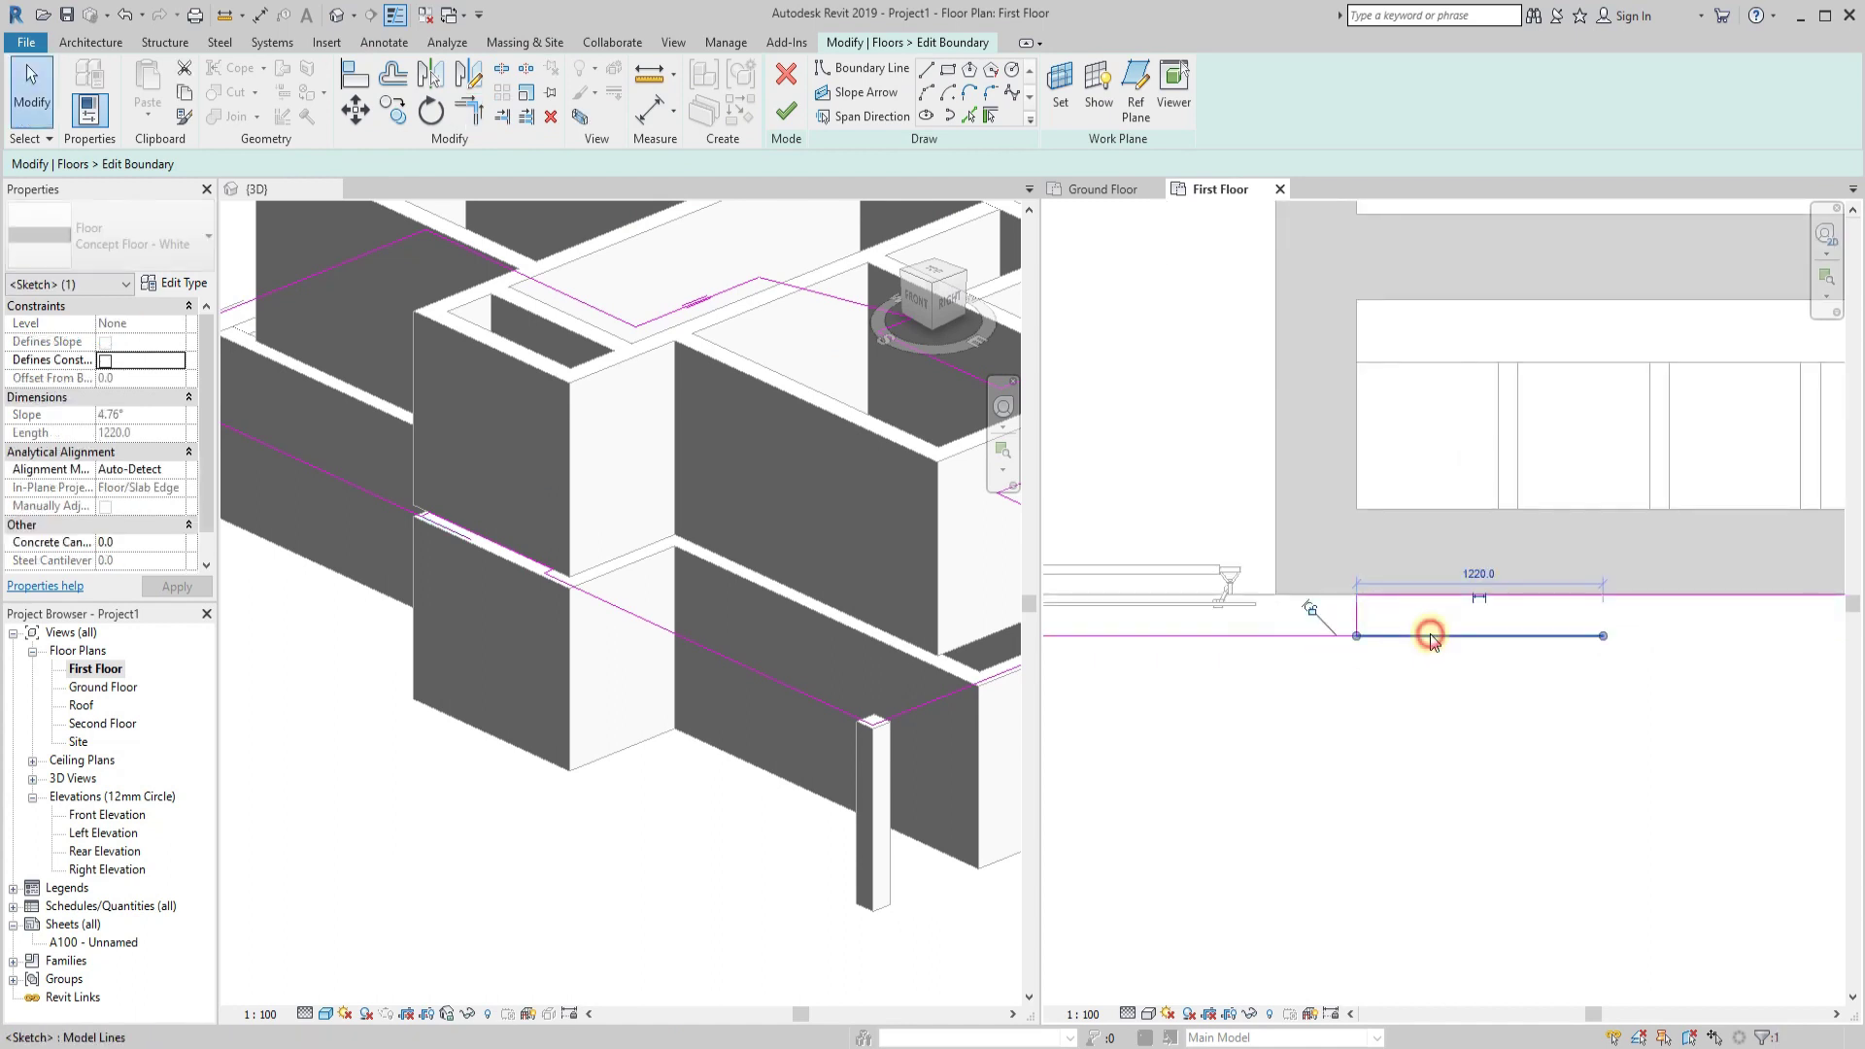
key("Escape")
key("Escape")
left_click(786, 111)
left_click(1091, 543)
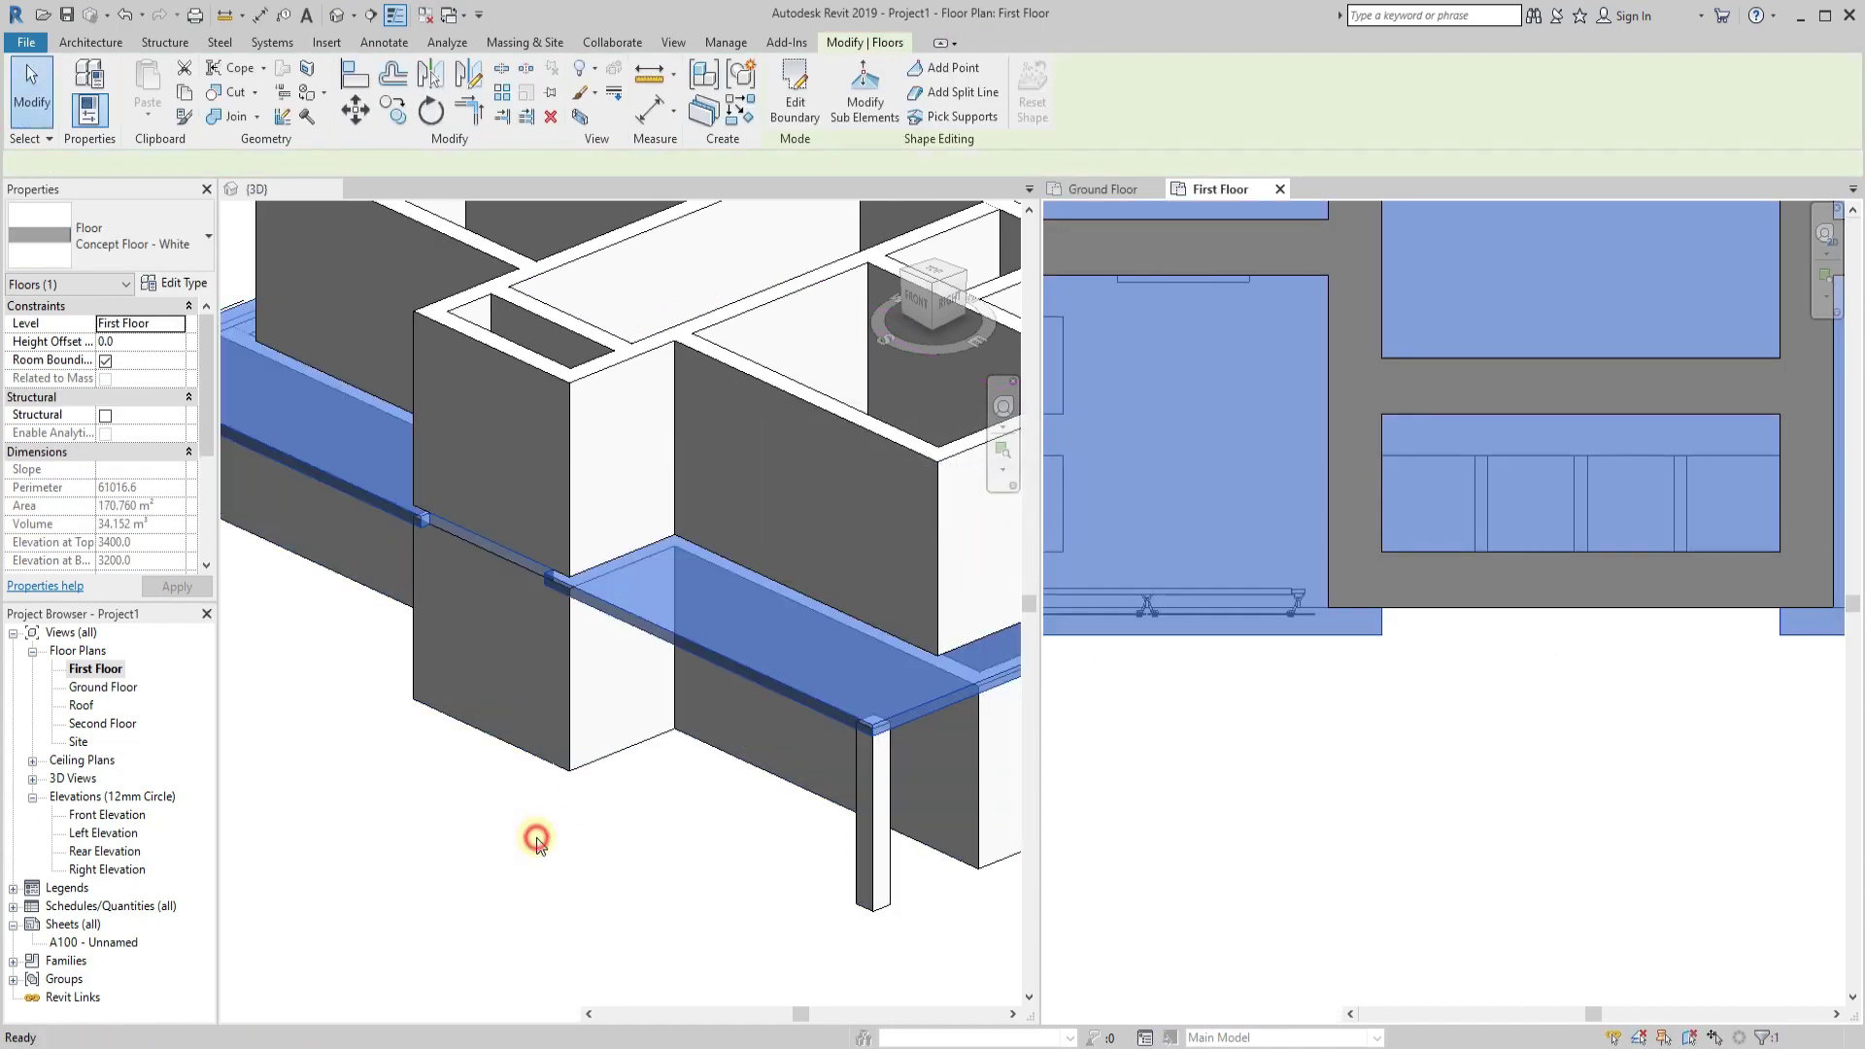
middle_click_drag(480, 809, 408, 544, "shift")
Try joining the upper and lower walls, dismiss the warning, and cancel Join.
left_click(522, 458)
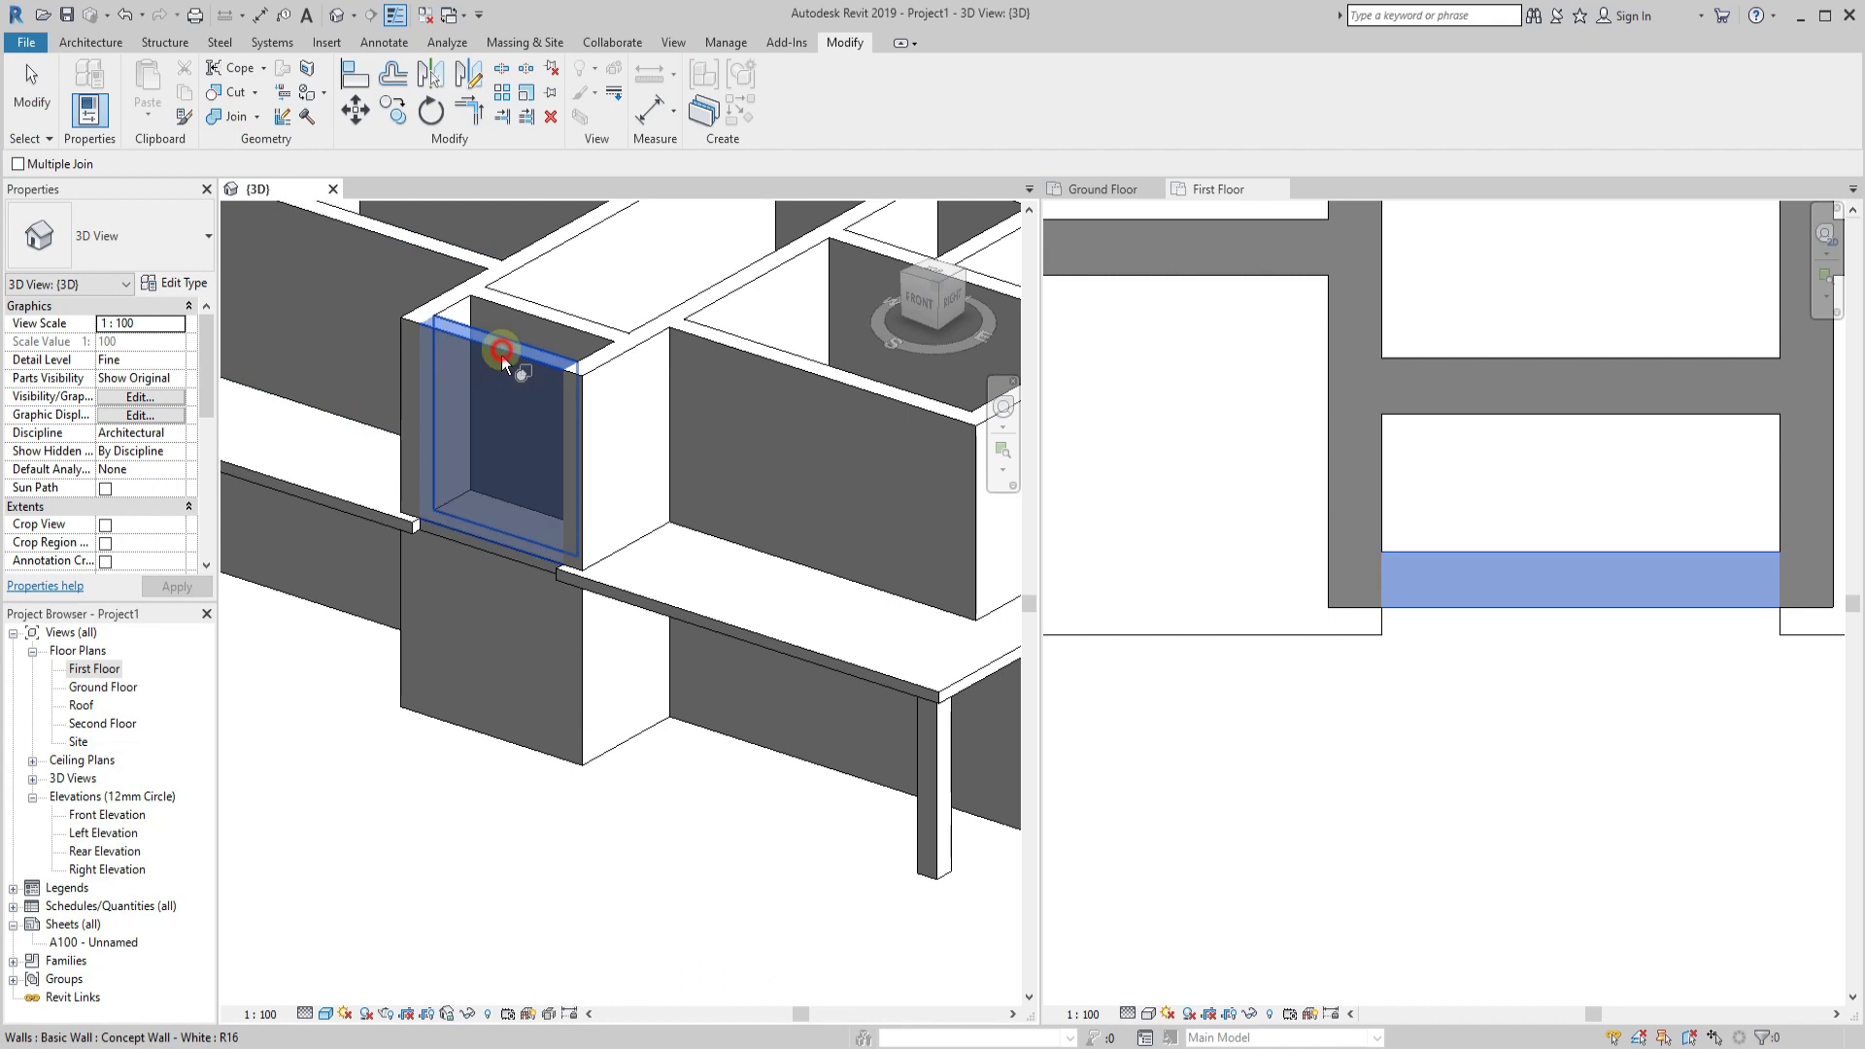
left_click(494, 753)
left_click(1702, 1015)
scroll(466, 568, "up", 3)
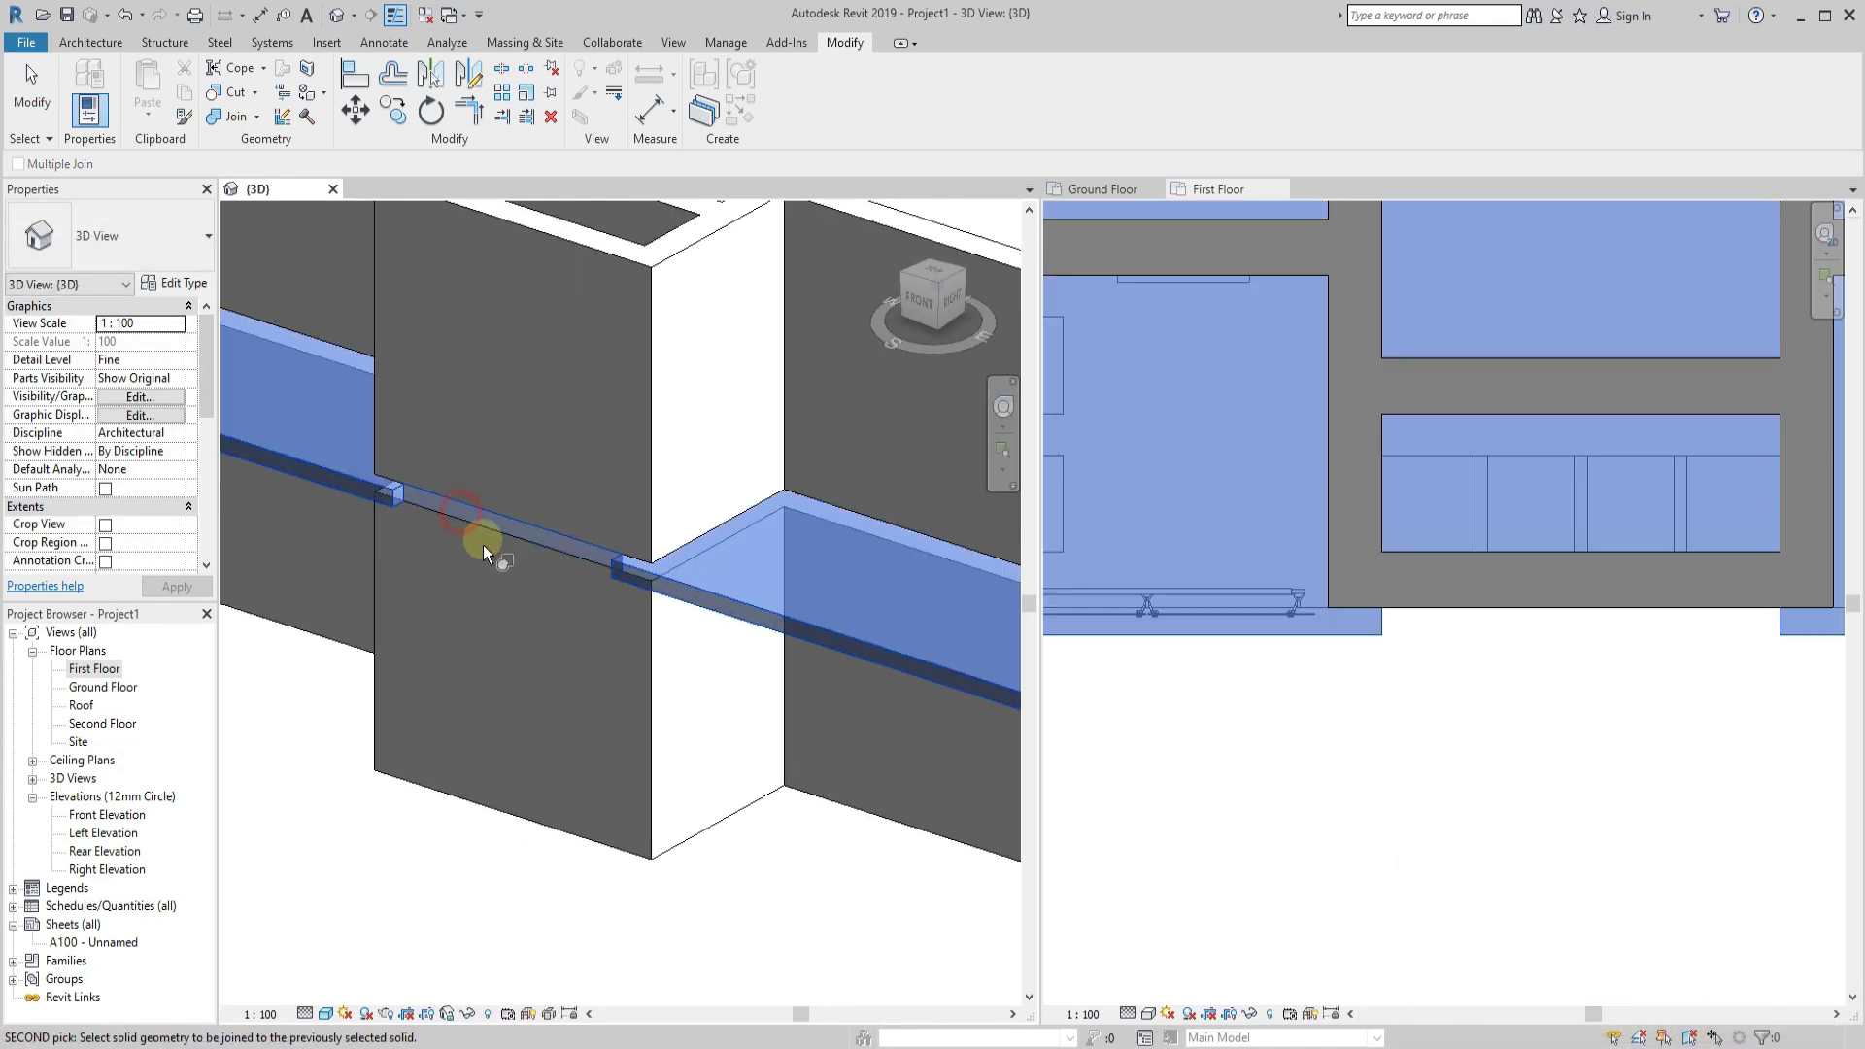
key("Escape")
key("Escape")
scroll(717, 823, "down", 3)
scroll(562, 955, "down", 2)
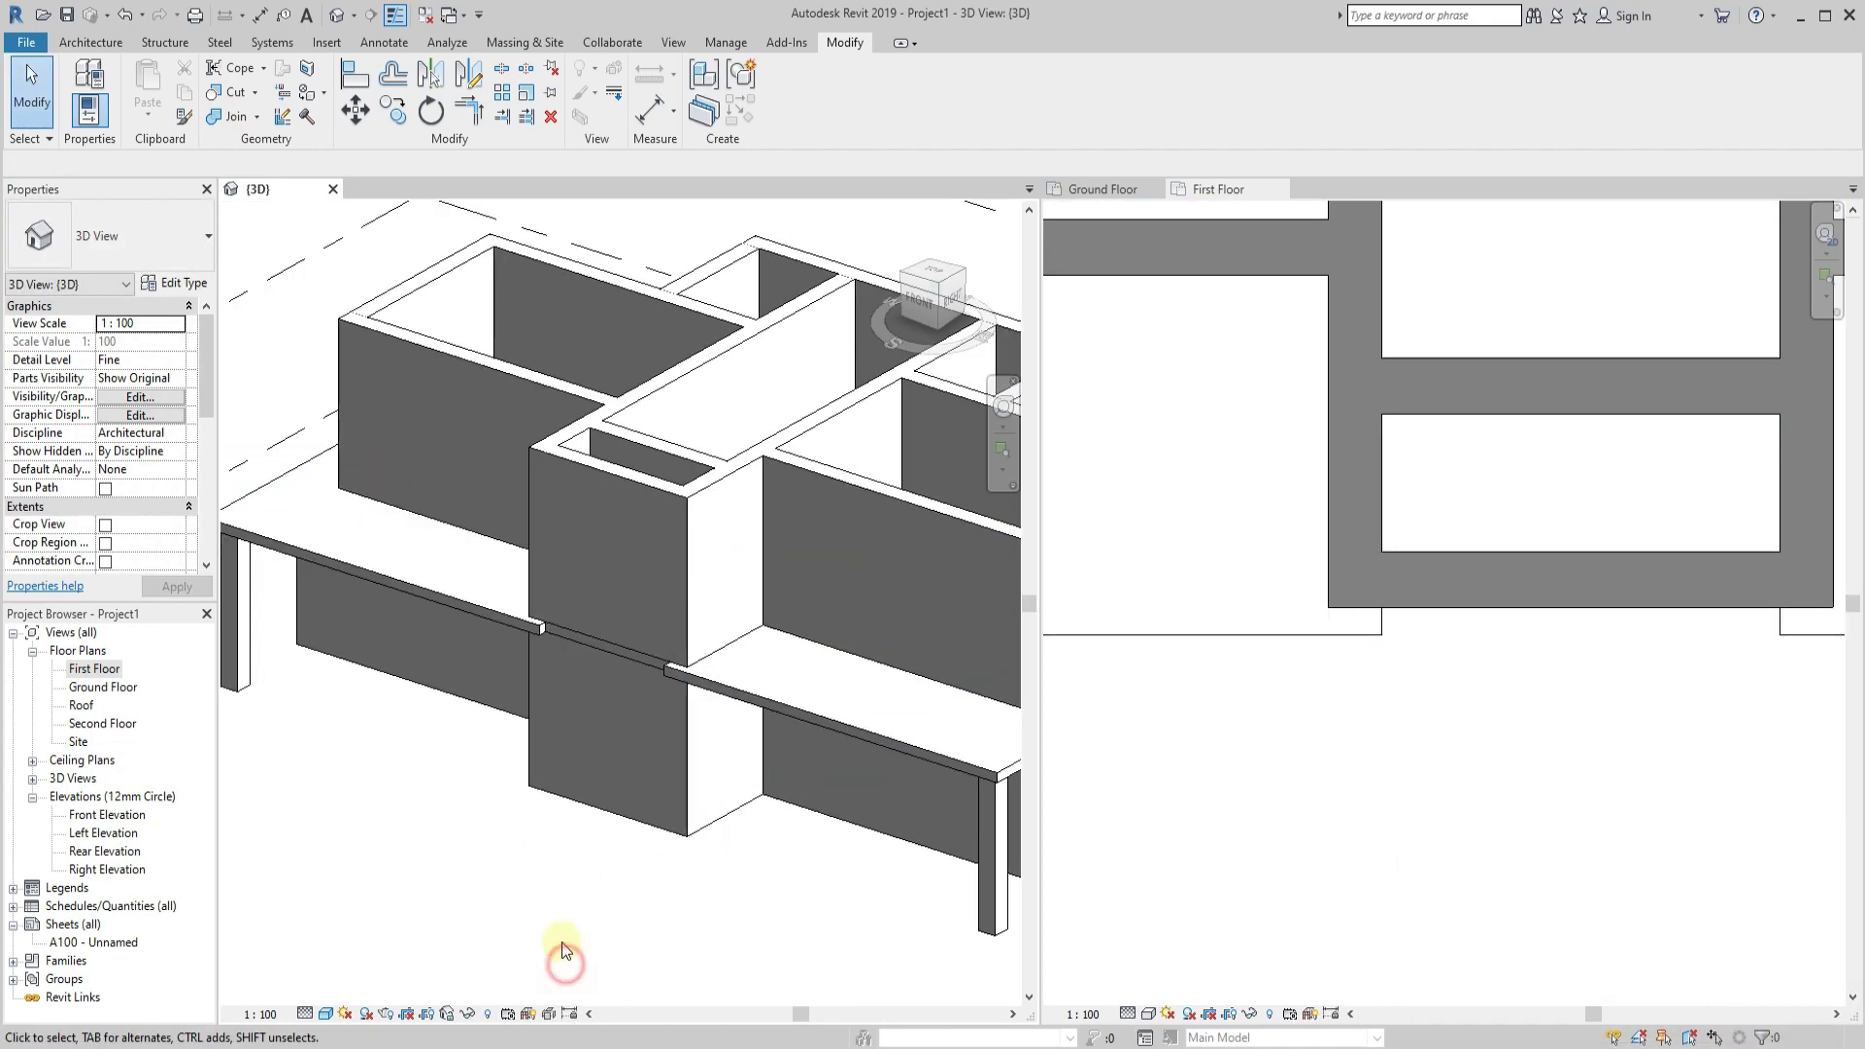
scroll(658, 632, "up", 3)
scroll(700, 603, "up", 2)
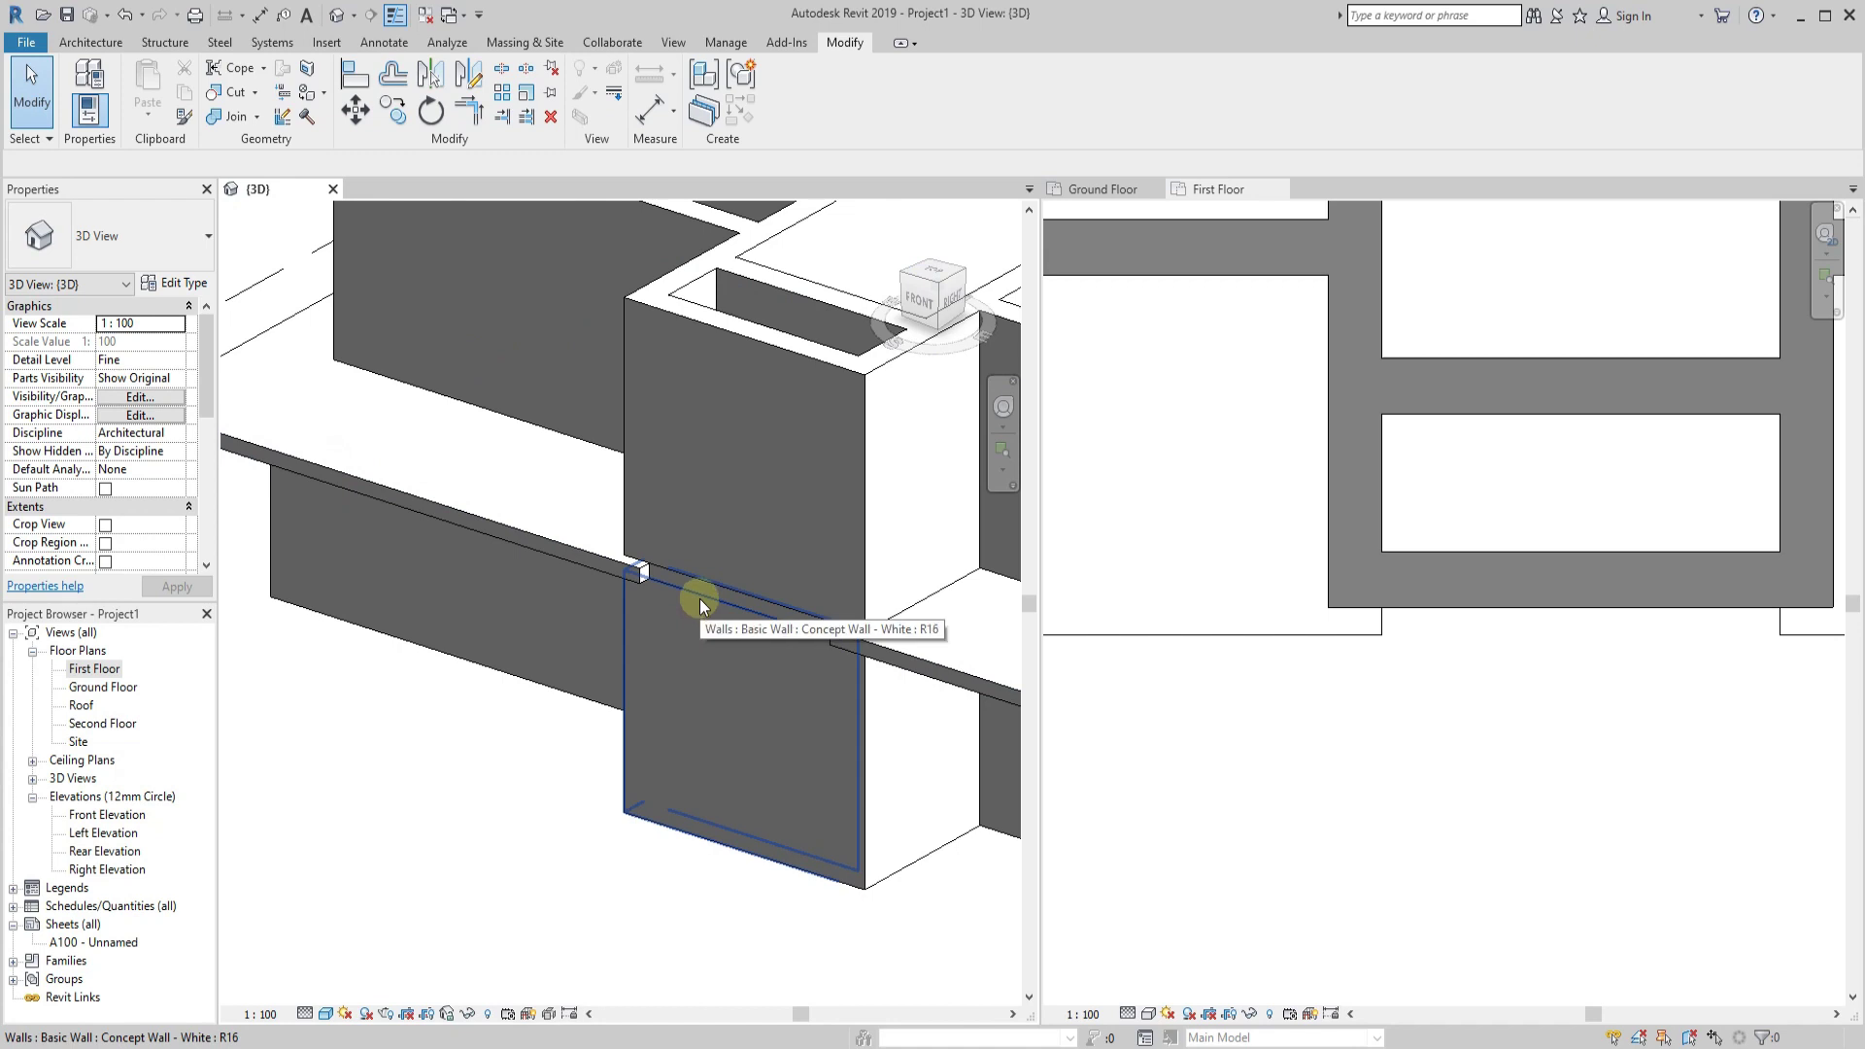
Reopen and finish the slab boundary, attaching the walls below to its bottom.
left_click(700, 587)
left_click(795, 92)
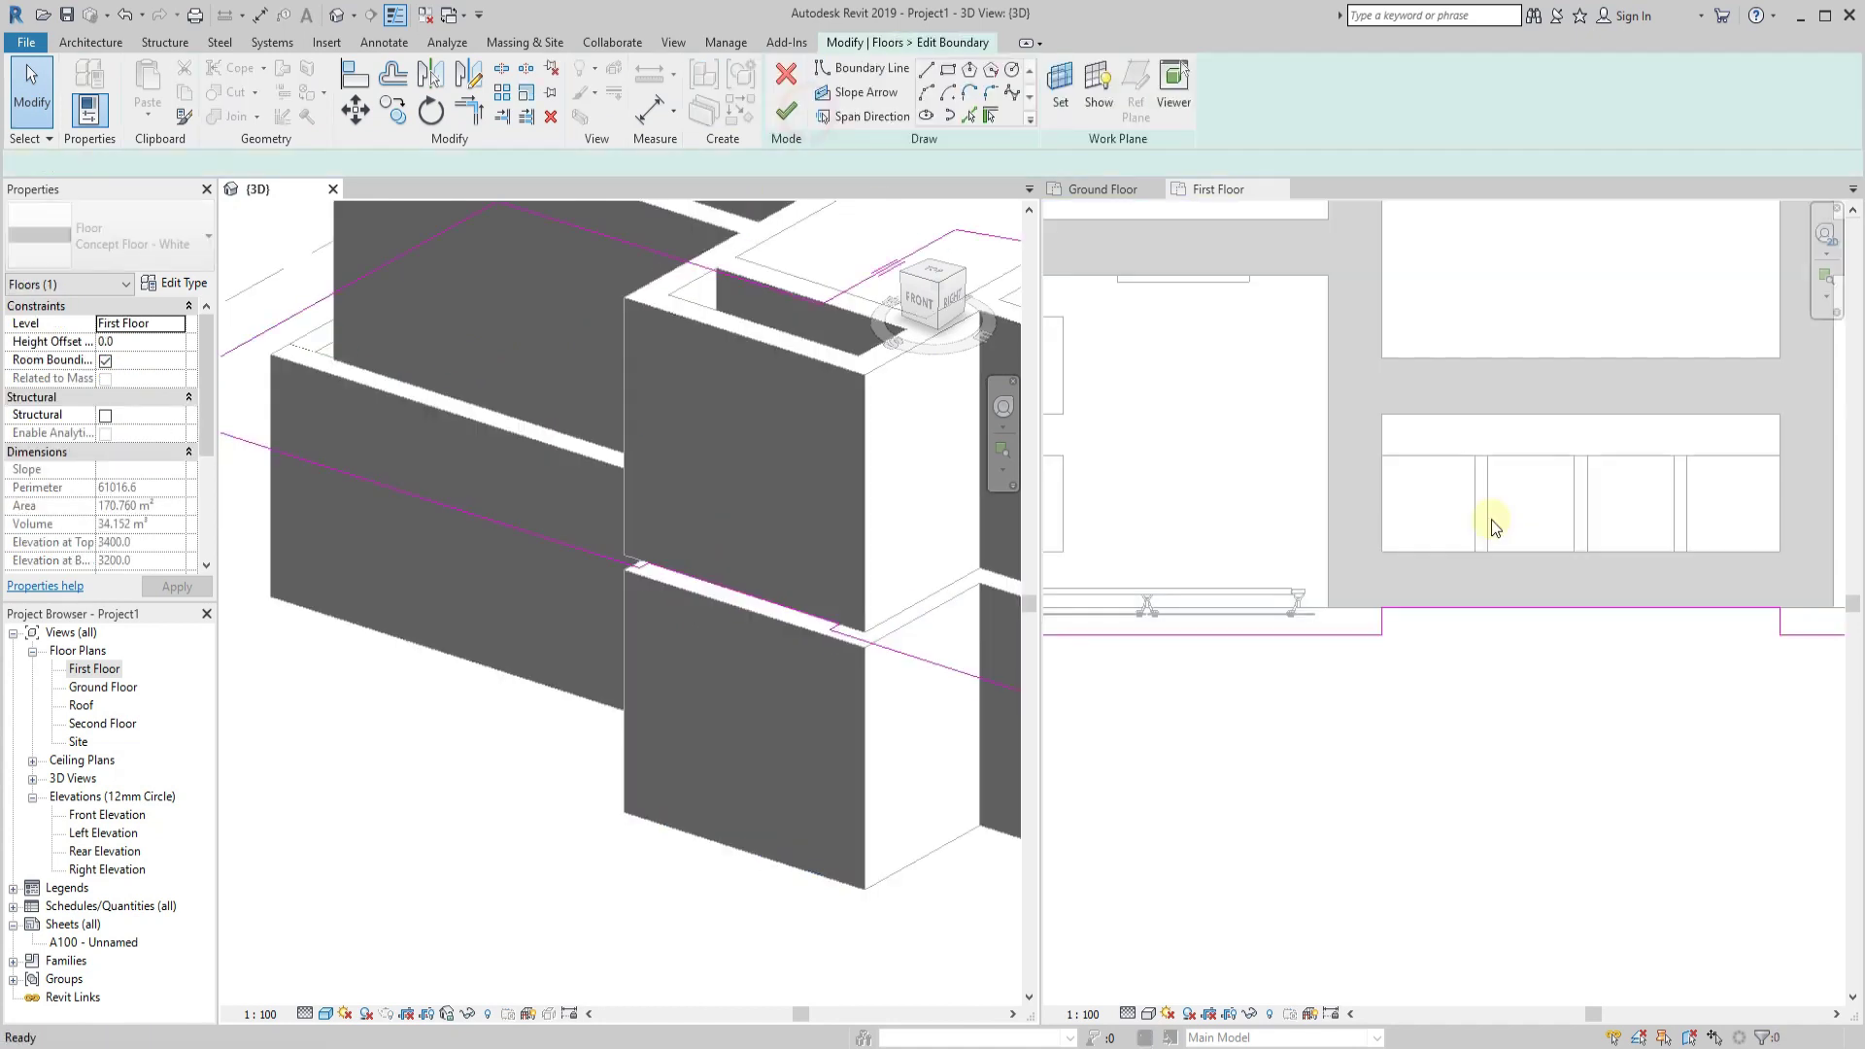
left_click(1467, 609)
left_click(786, 111)
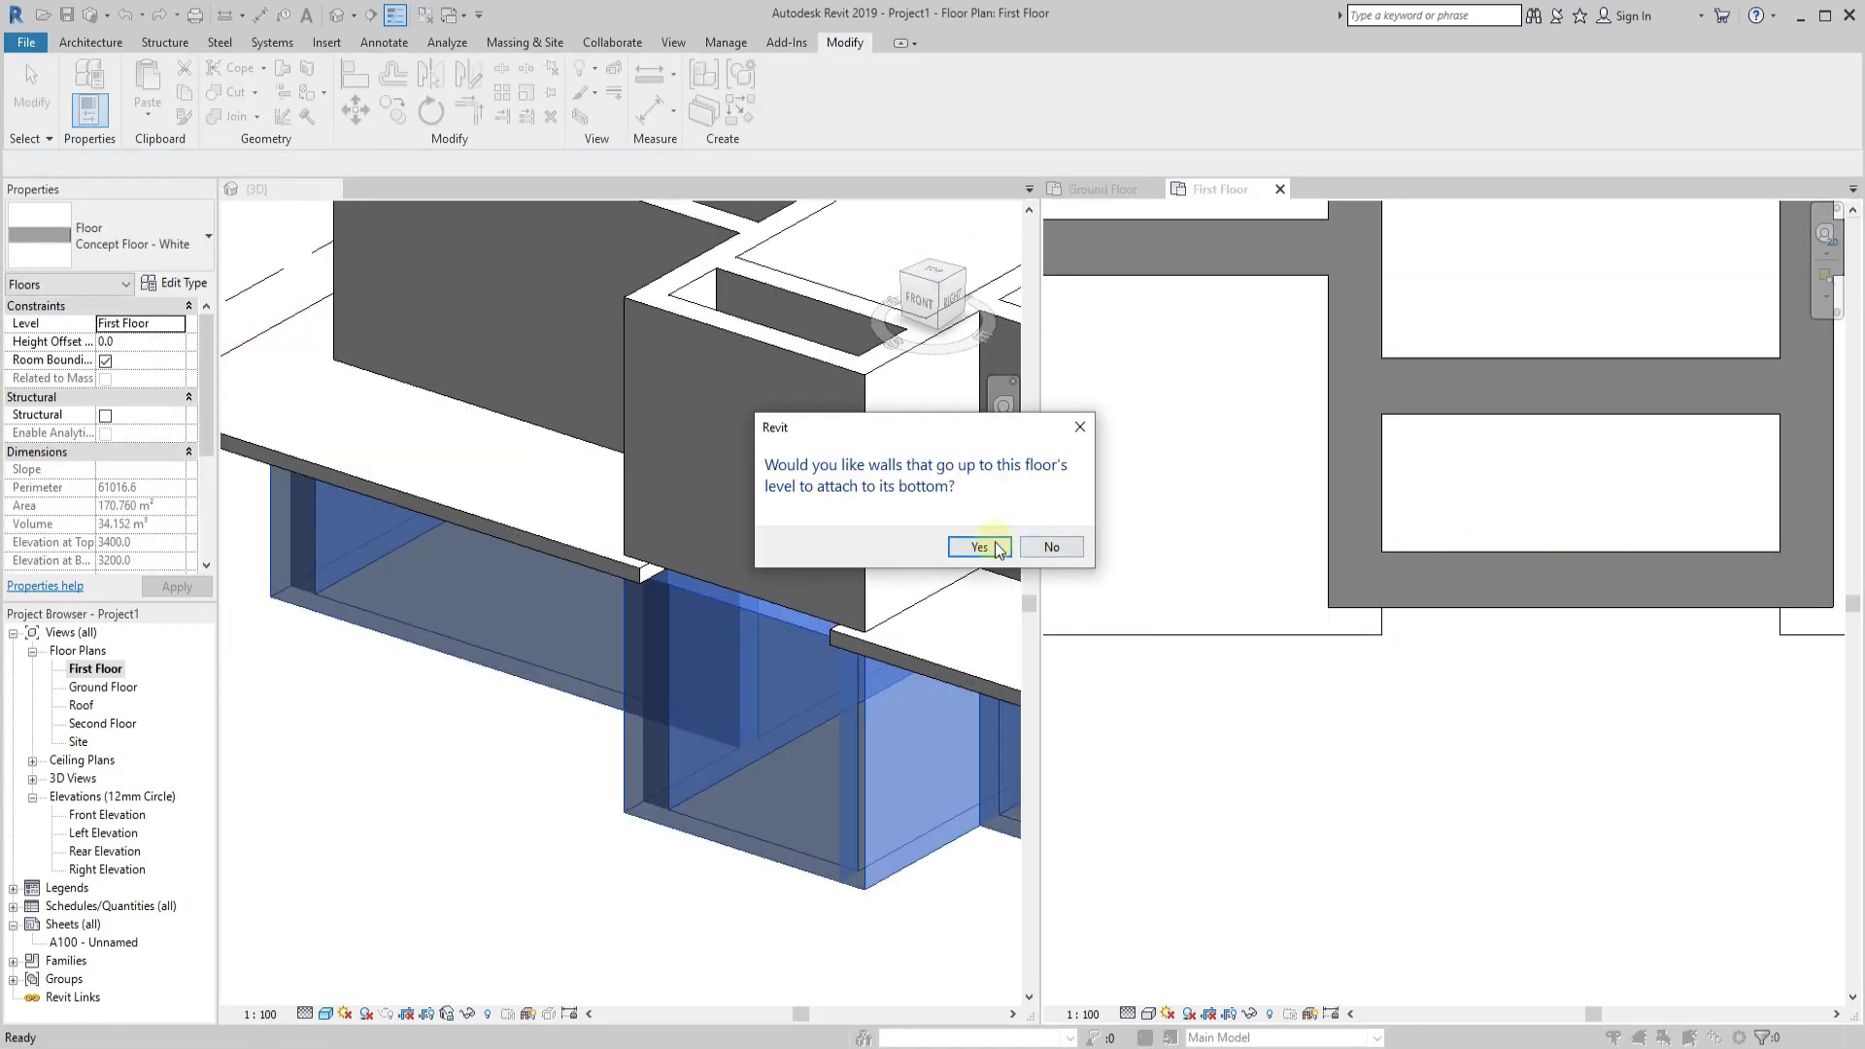
left_click(999, 550)
left_click(822, 690)
left_click(721, 604)
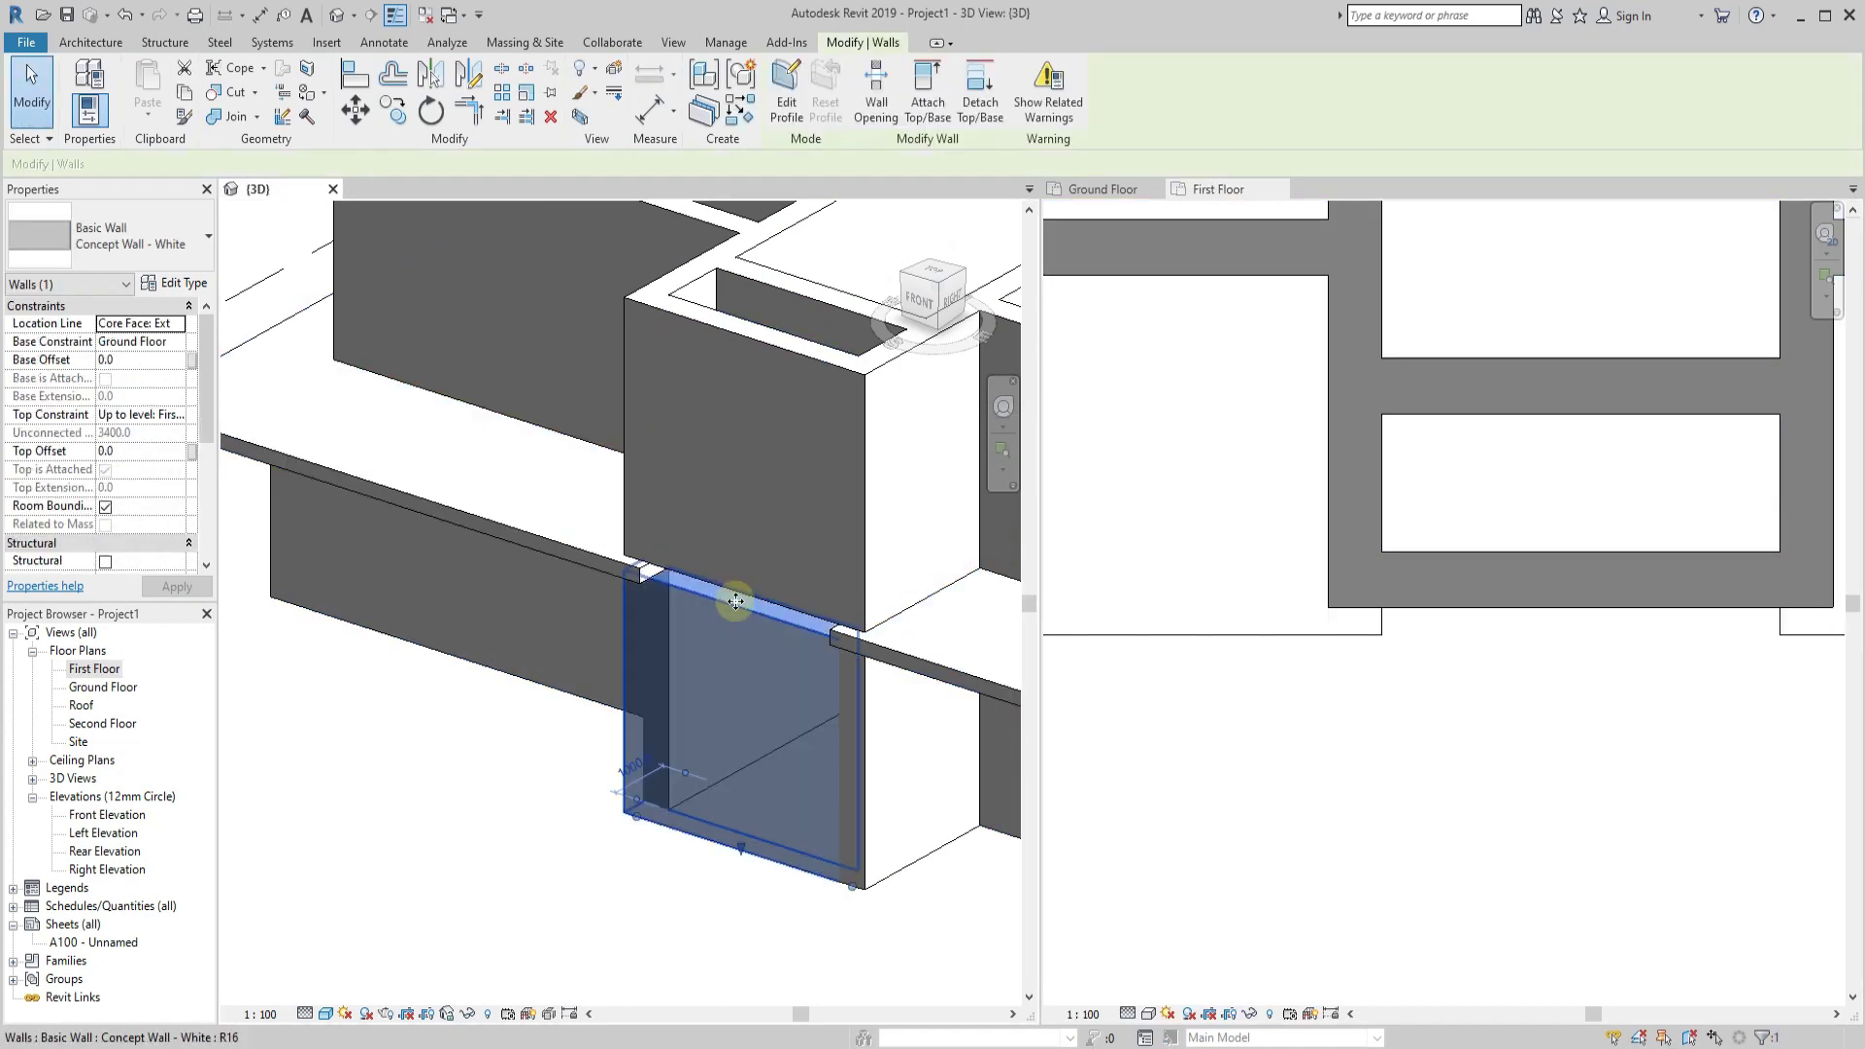
scroll(733, 622, "down", 3)
left_click(141, 414)
left_click(771, 863)
left_click(734, 636)
scroll(739, 641, "up", 2)
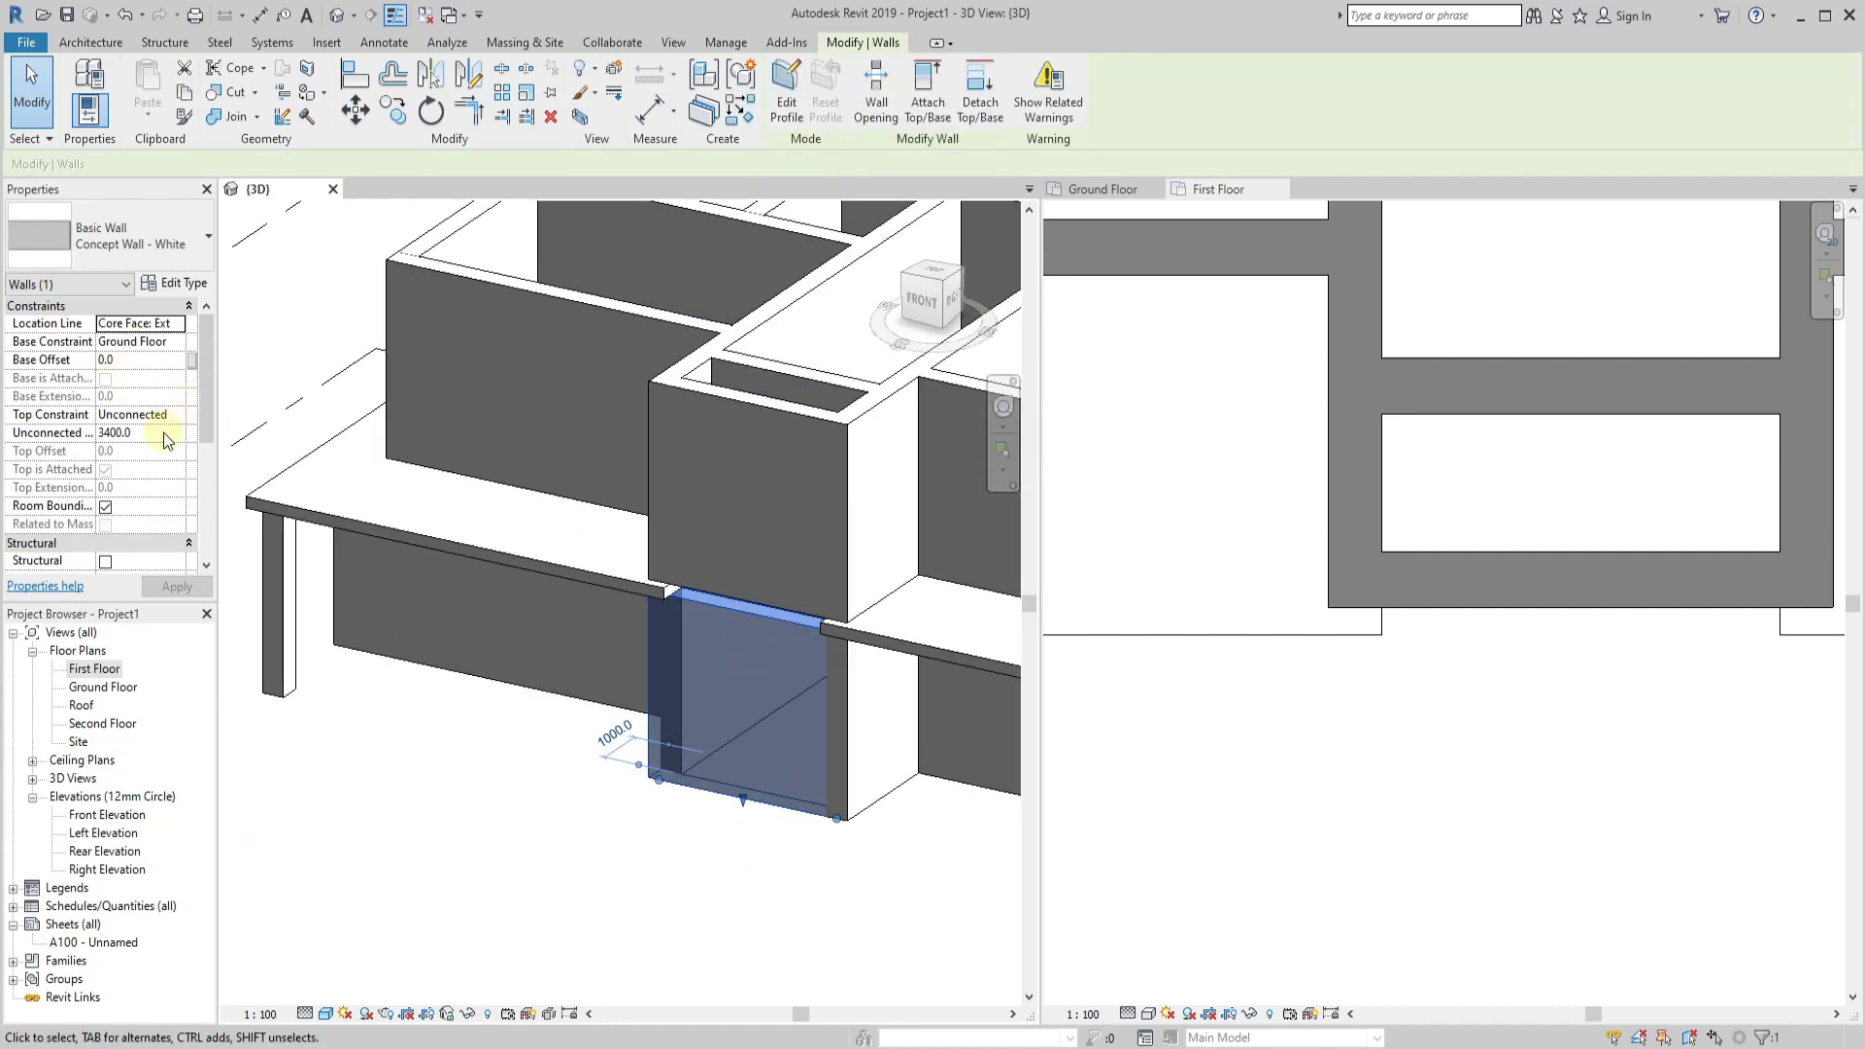
left_click_drag(777, 626, 749, 797)
left_click(721, 901)
scroll(736, 574, "down", 5)
left_click(739, 651)
left_click(890, 760)
middle_click_drag(890, 760, 830, 787, "shift")
left_click(1322, 692)
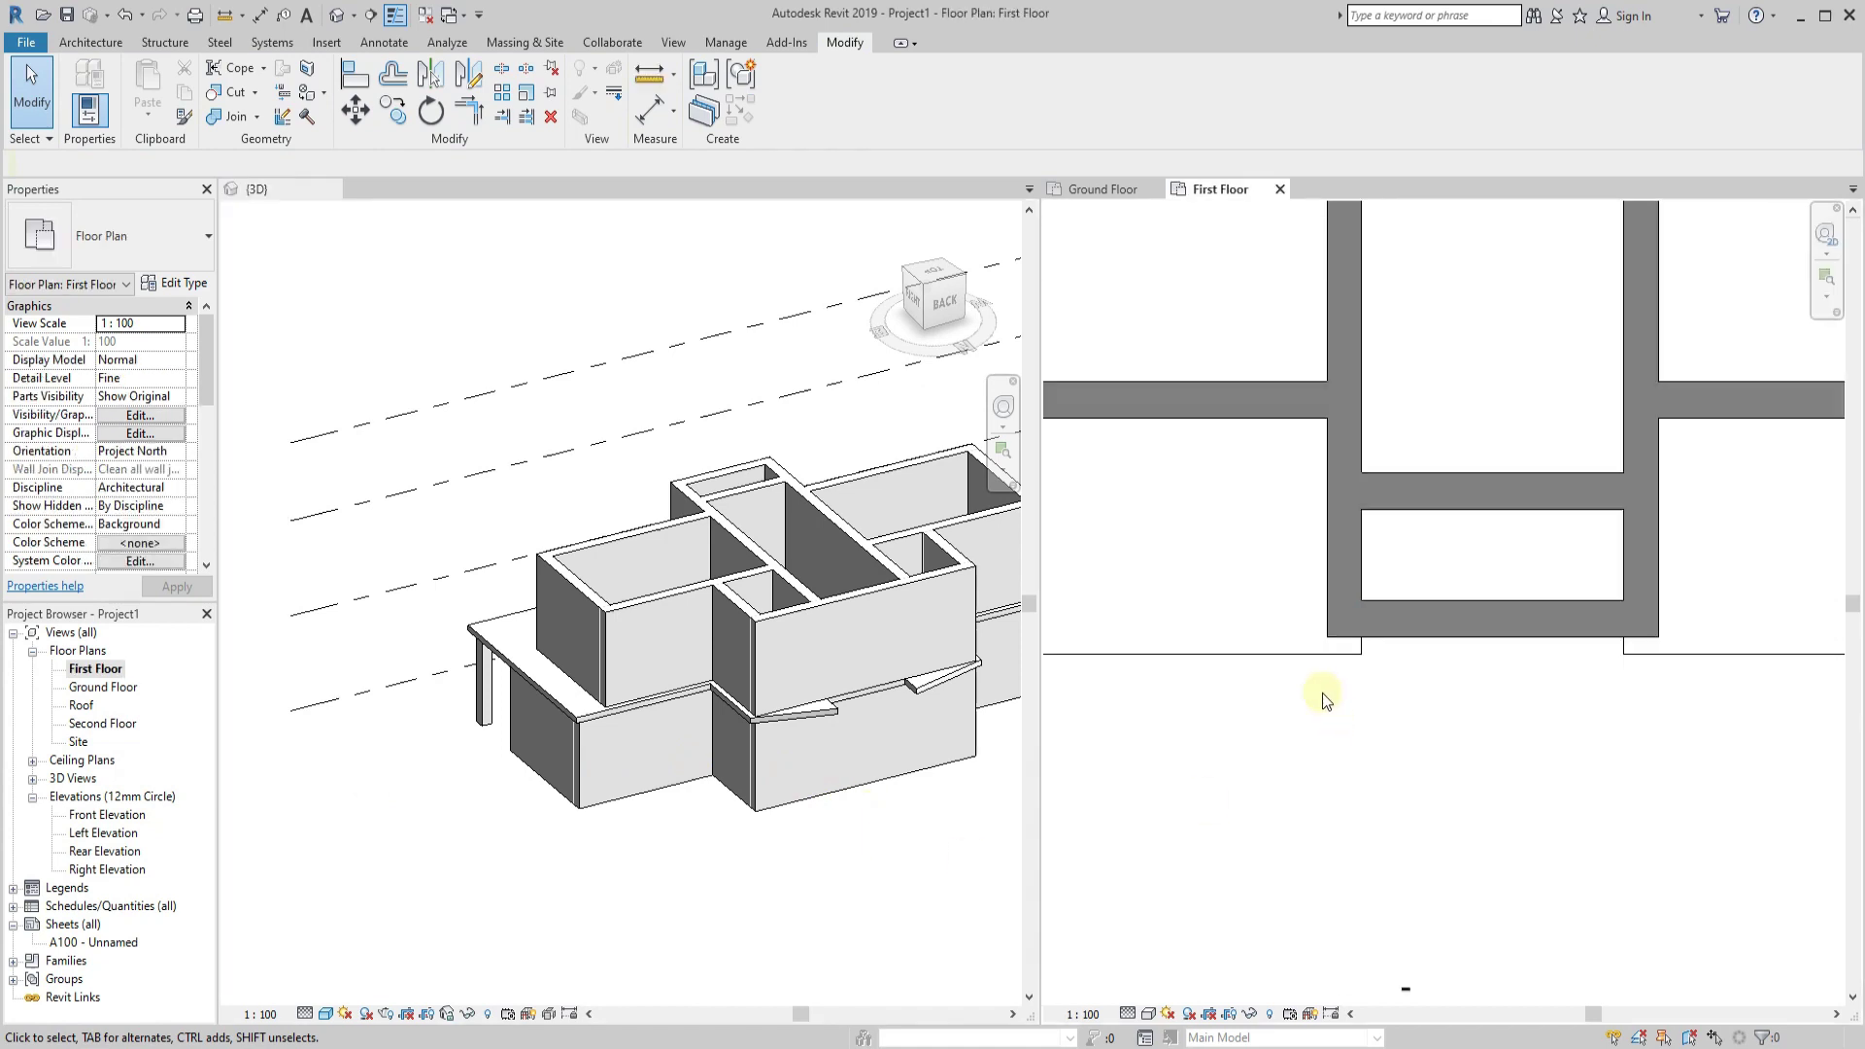
scroll(1321, 692, "down", 3)
scroll(1349, 509, "up", 3)
left_click(1348, 501)
left_click(906, 835)
Select the first-floor slab in plan and enter its boundary sketch for editing.
scroll(914, 821, "up", 2)
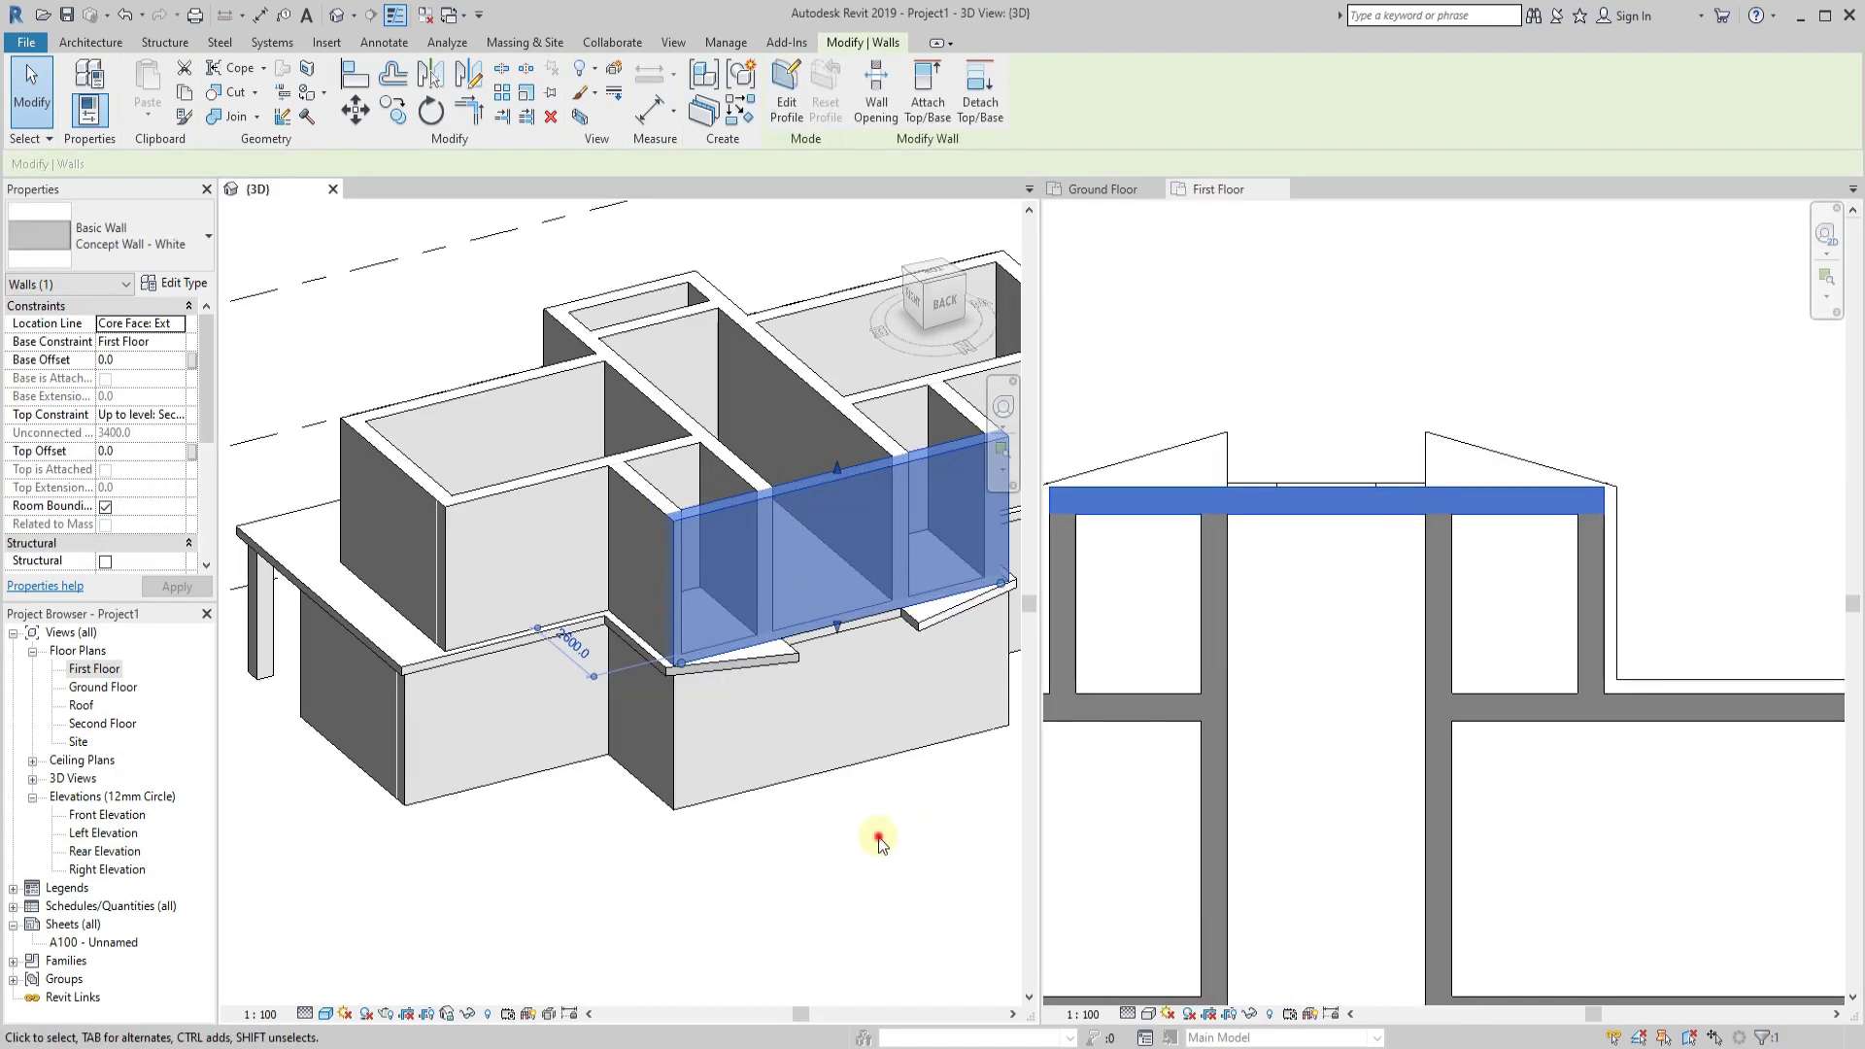
left_click(879, 833)
left_click(751, 619)
left_click(1178, 658)
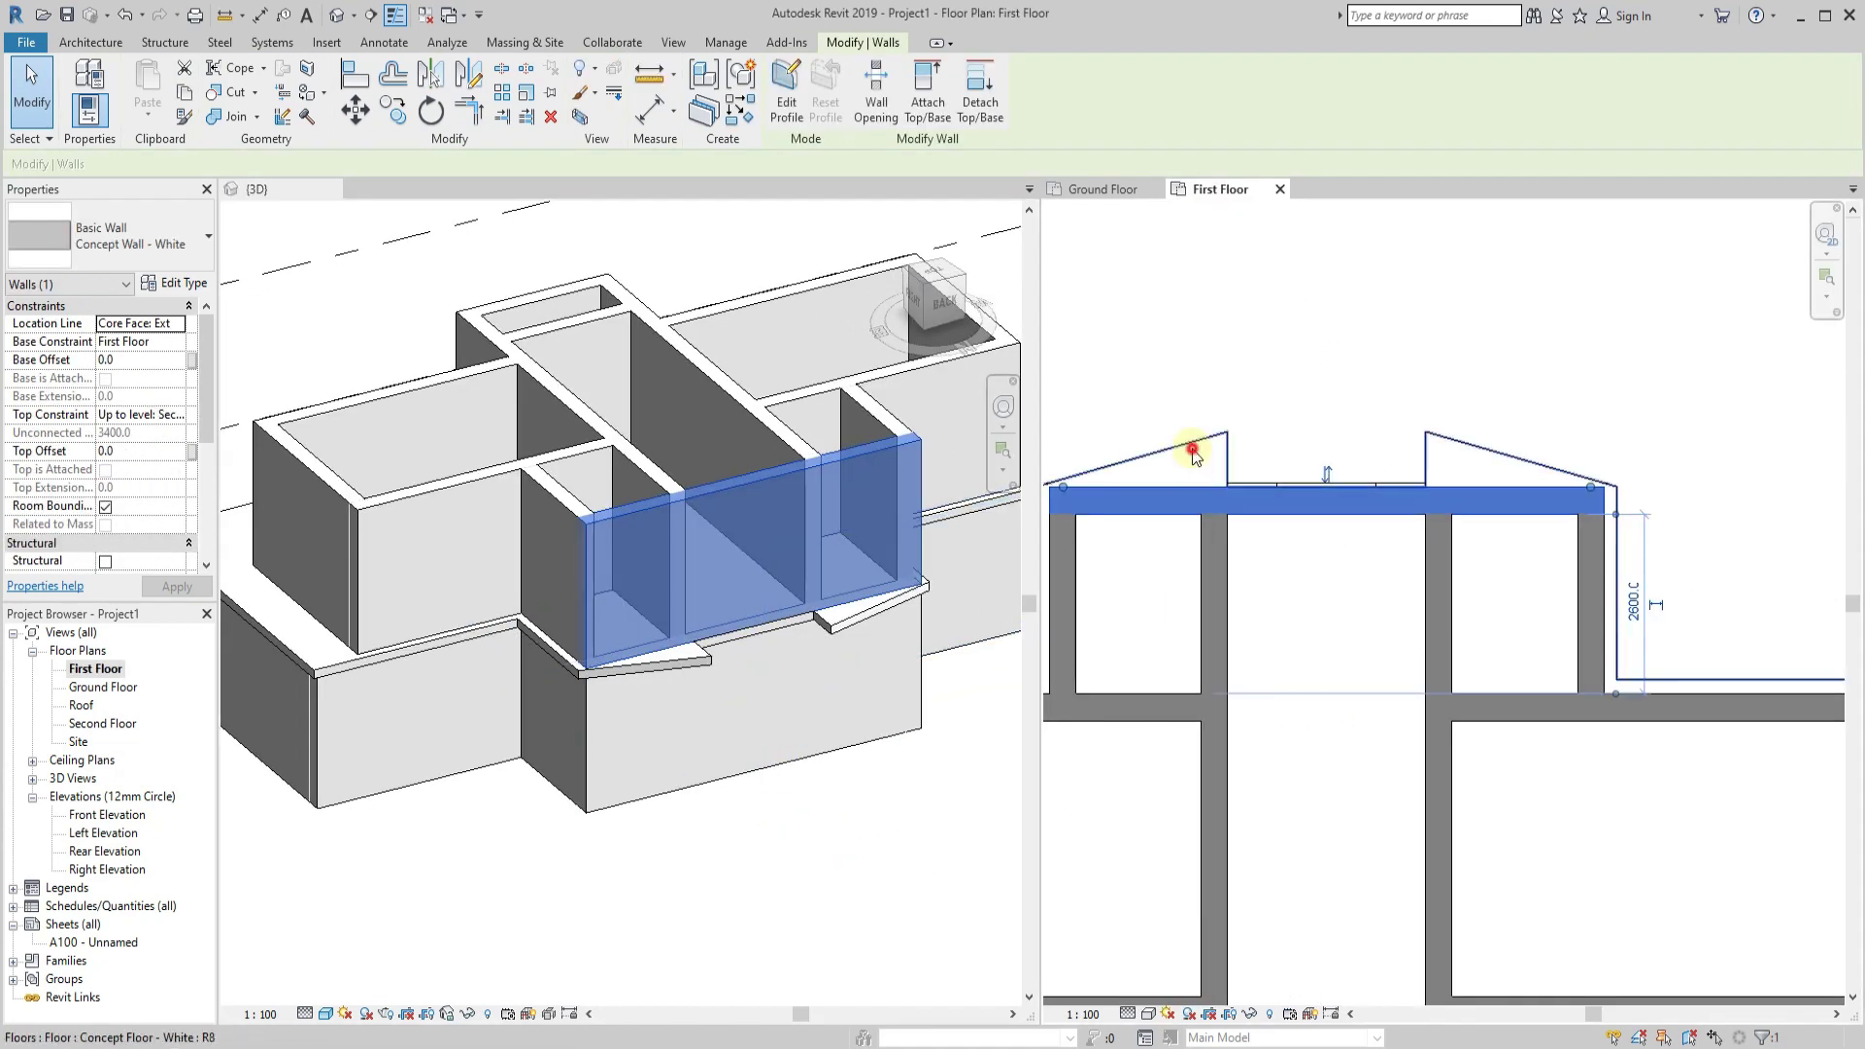
left_click(1203, 443)
left_click(864, 92)
key("Escape")
left_click(1250, 396)
left_click(795, 93)
Adjust the slab's front boundary line, finish the edit, and answer the wall-attachment prompt.
scroll(1312, 457, "up", 2)
left_click(1309, 455)
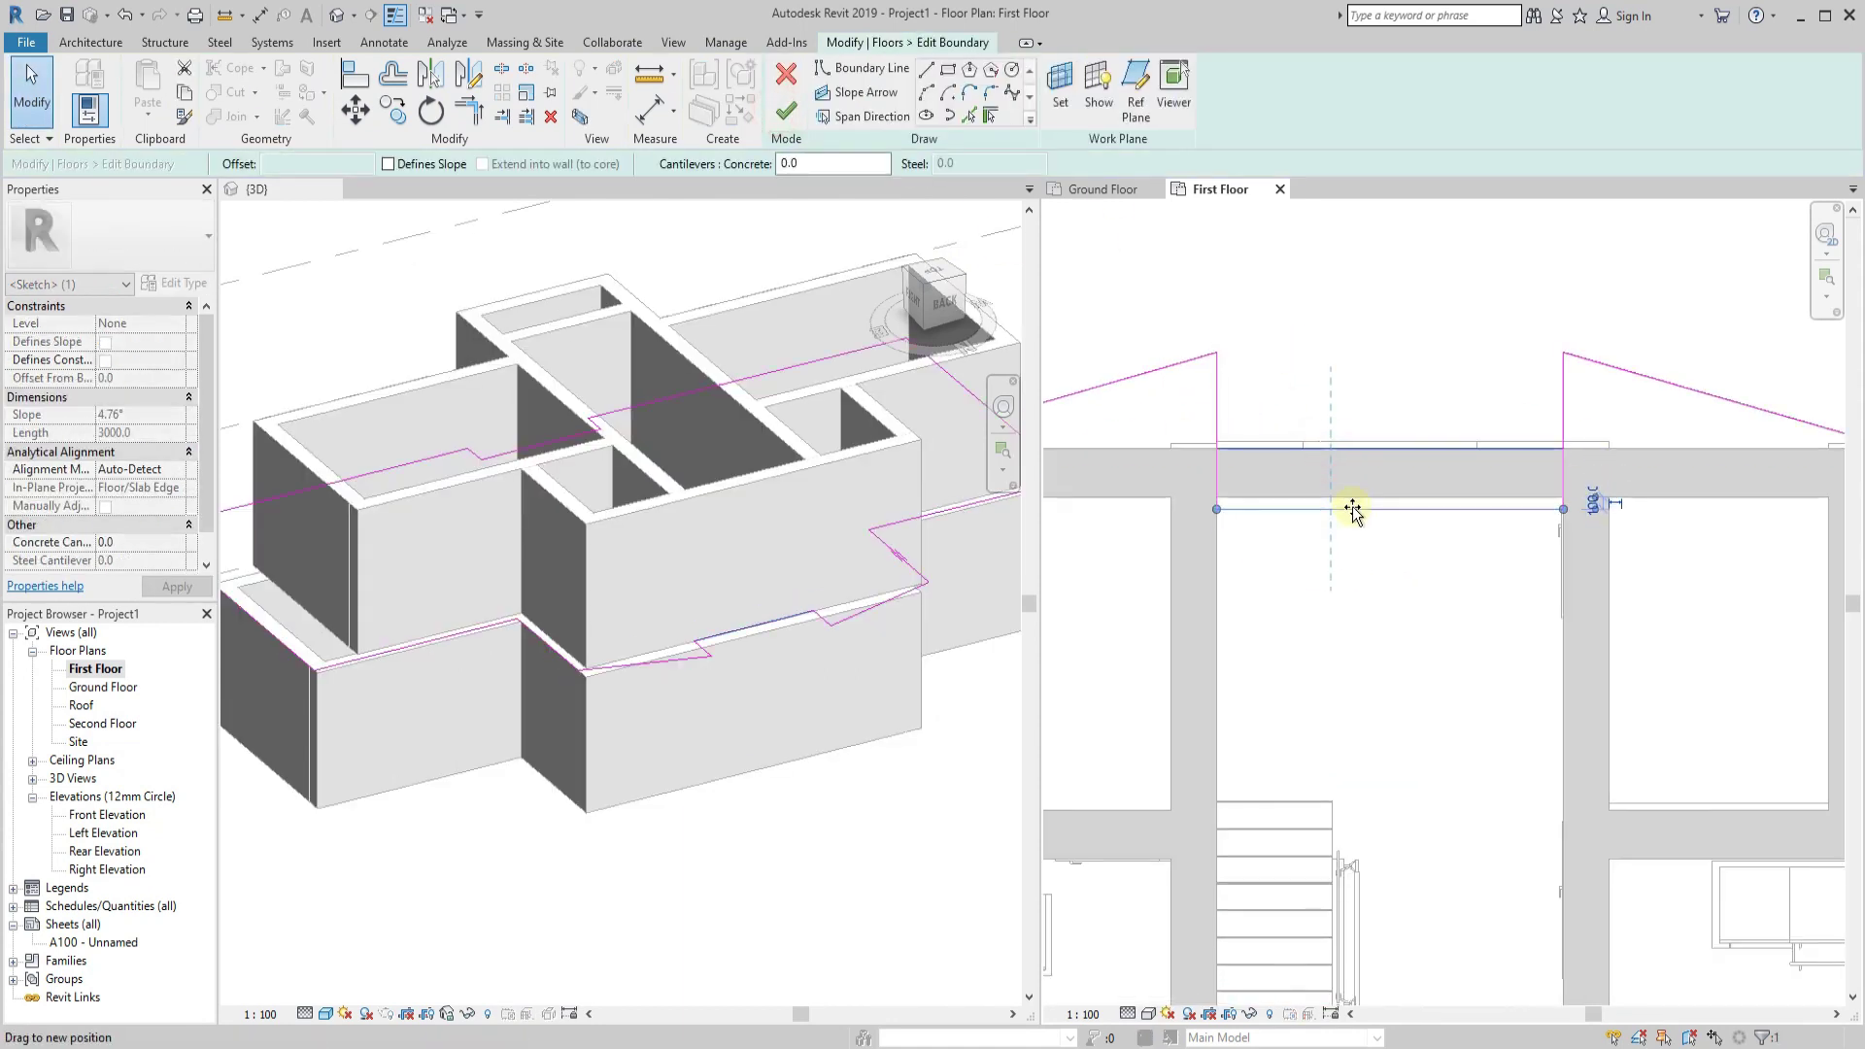
scroll(1344, 487, "down", 1)
scroll(1345, 487, "down", 1)
key("Escape")
left_click(786, 112)
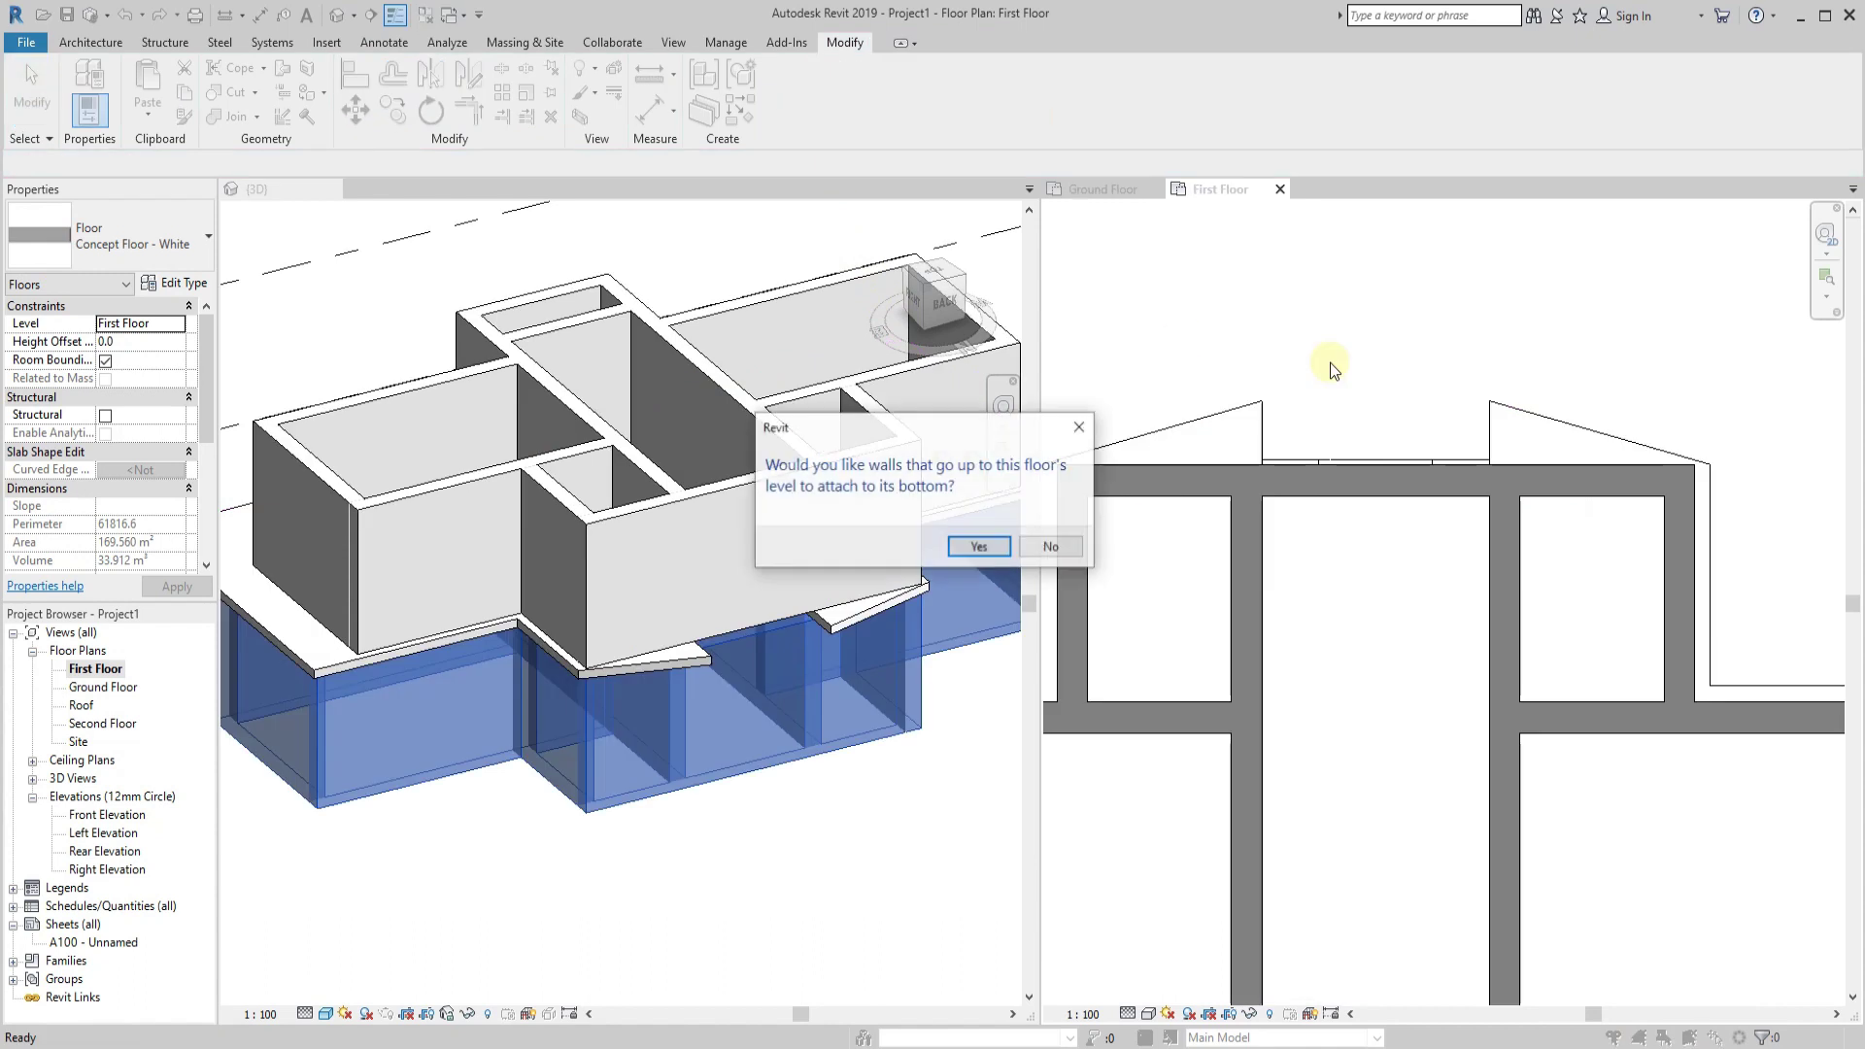
left_click(1090, 545)
Shift the front upper wall into line in 3D and orbit to check the result.
left_click(743, 622)
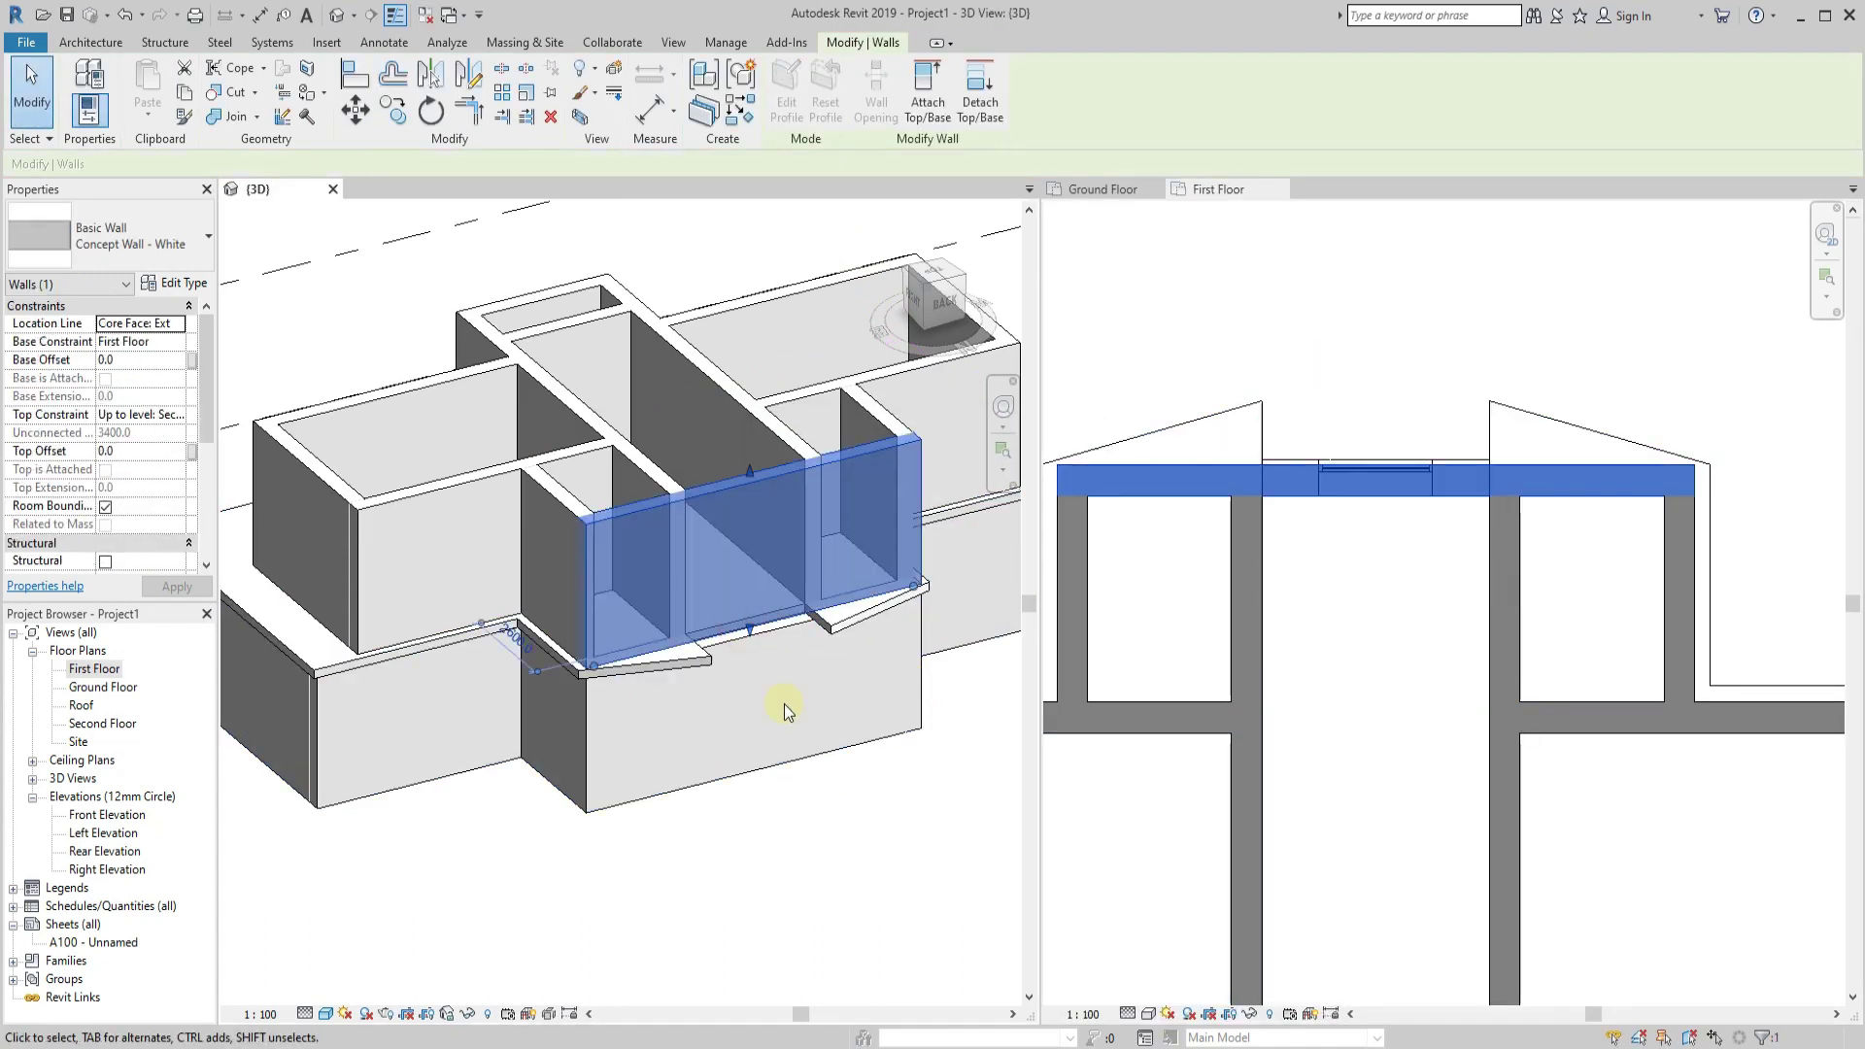
left_click(764, 771)
left_click_drag(749, 670, 717, 874)
mouse_move(717, 874)
middle_mouse_down("shift")
mouse_move(892, 824)
mouse_move(428, 861)
mouse_move(616, 832)
mouse_move(499, 666)
middle_mouse_up("shift")
scroll(698, 908, "up", 5)
scroll(698, 908, "down", 5)
mouse_move(458, 846)
middle_mouse_down("shift")
mouse_move(666, 749)
mouse_move(775, 774)
mouse_move(734, 574)
mouse_move(633, 697)
mouse_move(699, 719)
middle_mouse_up("shift")
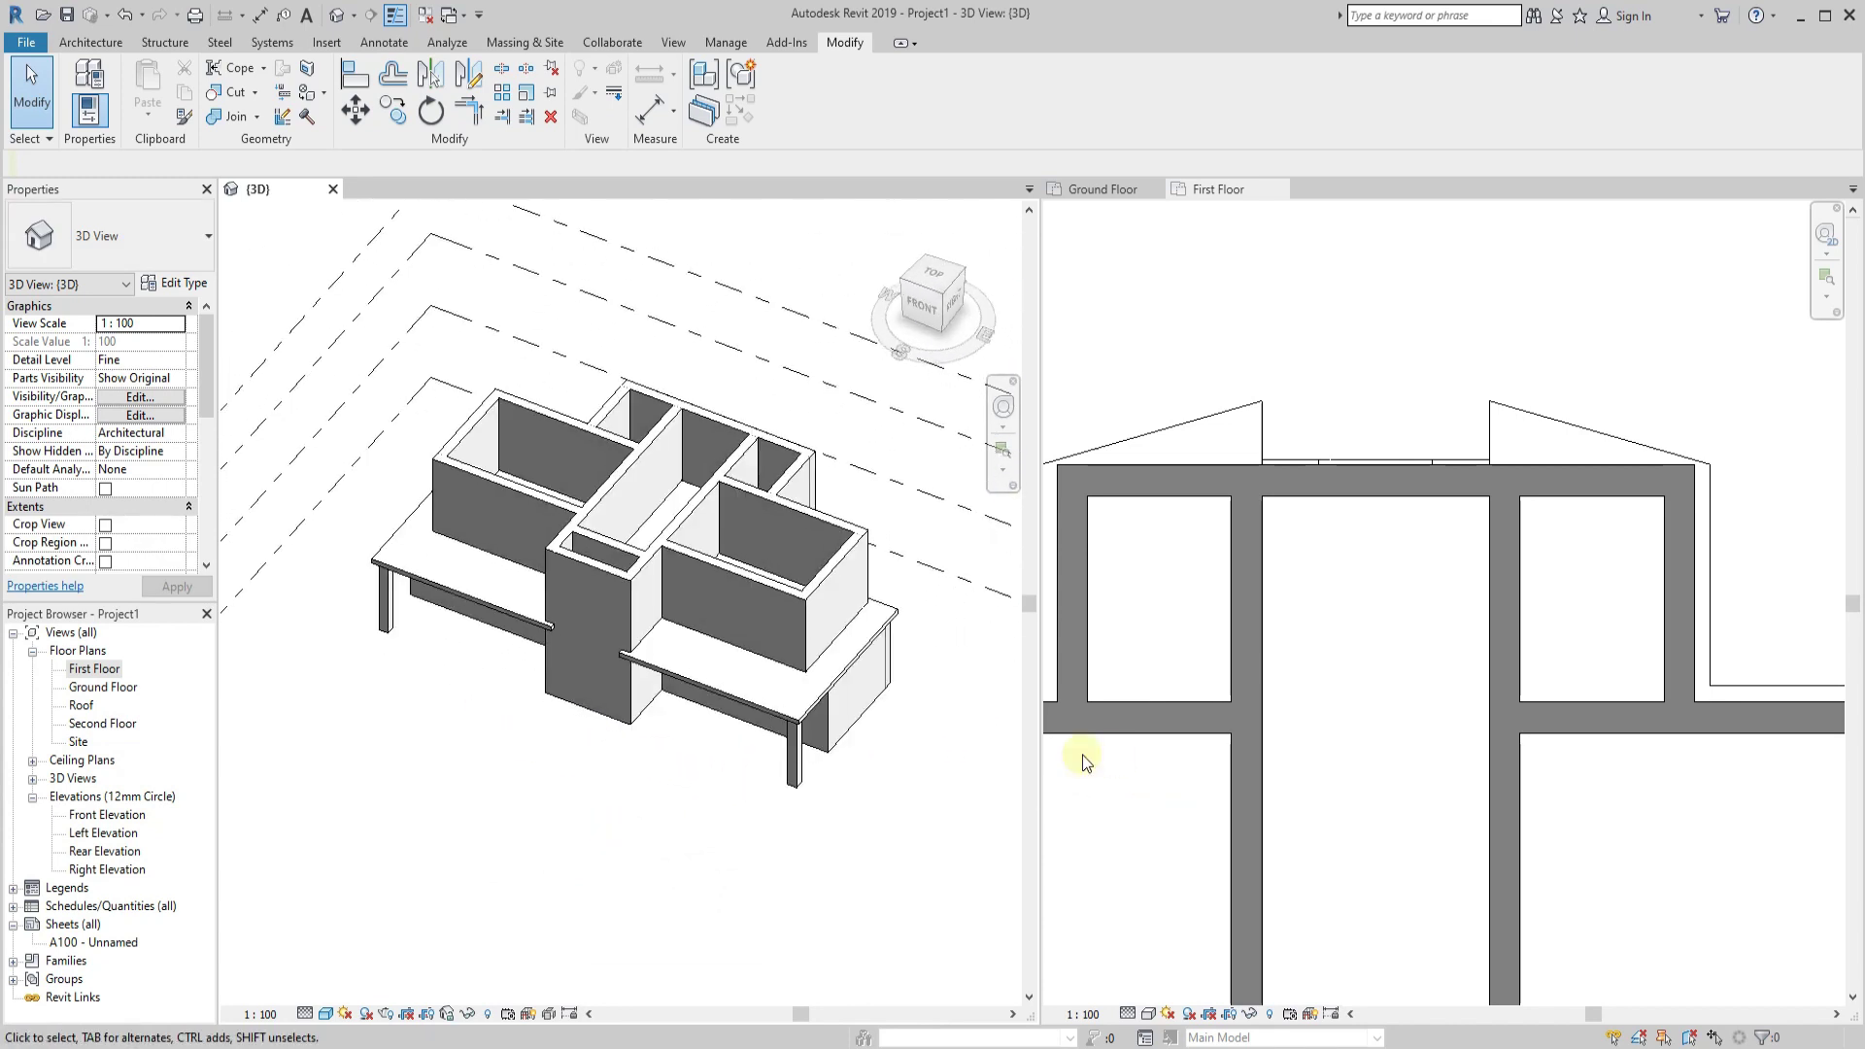
Temporarily hide the first-floor slab to check the plan beneath, then reset the hide.
left_click(1074, 754)
scroll(1374, 434, "down", 3)
scroll(1358, 826, "up", 1)
scroll(1380, 831, "down", 2)
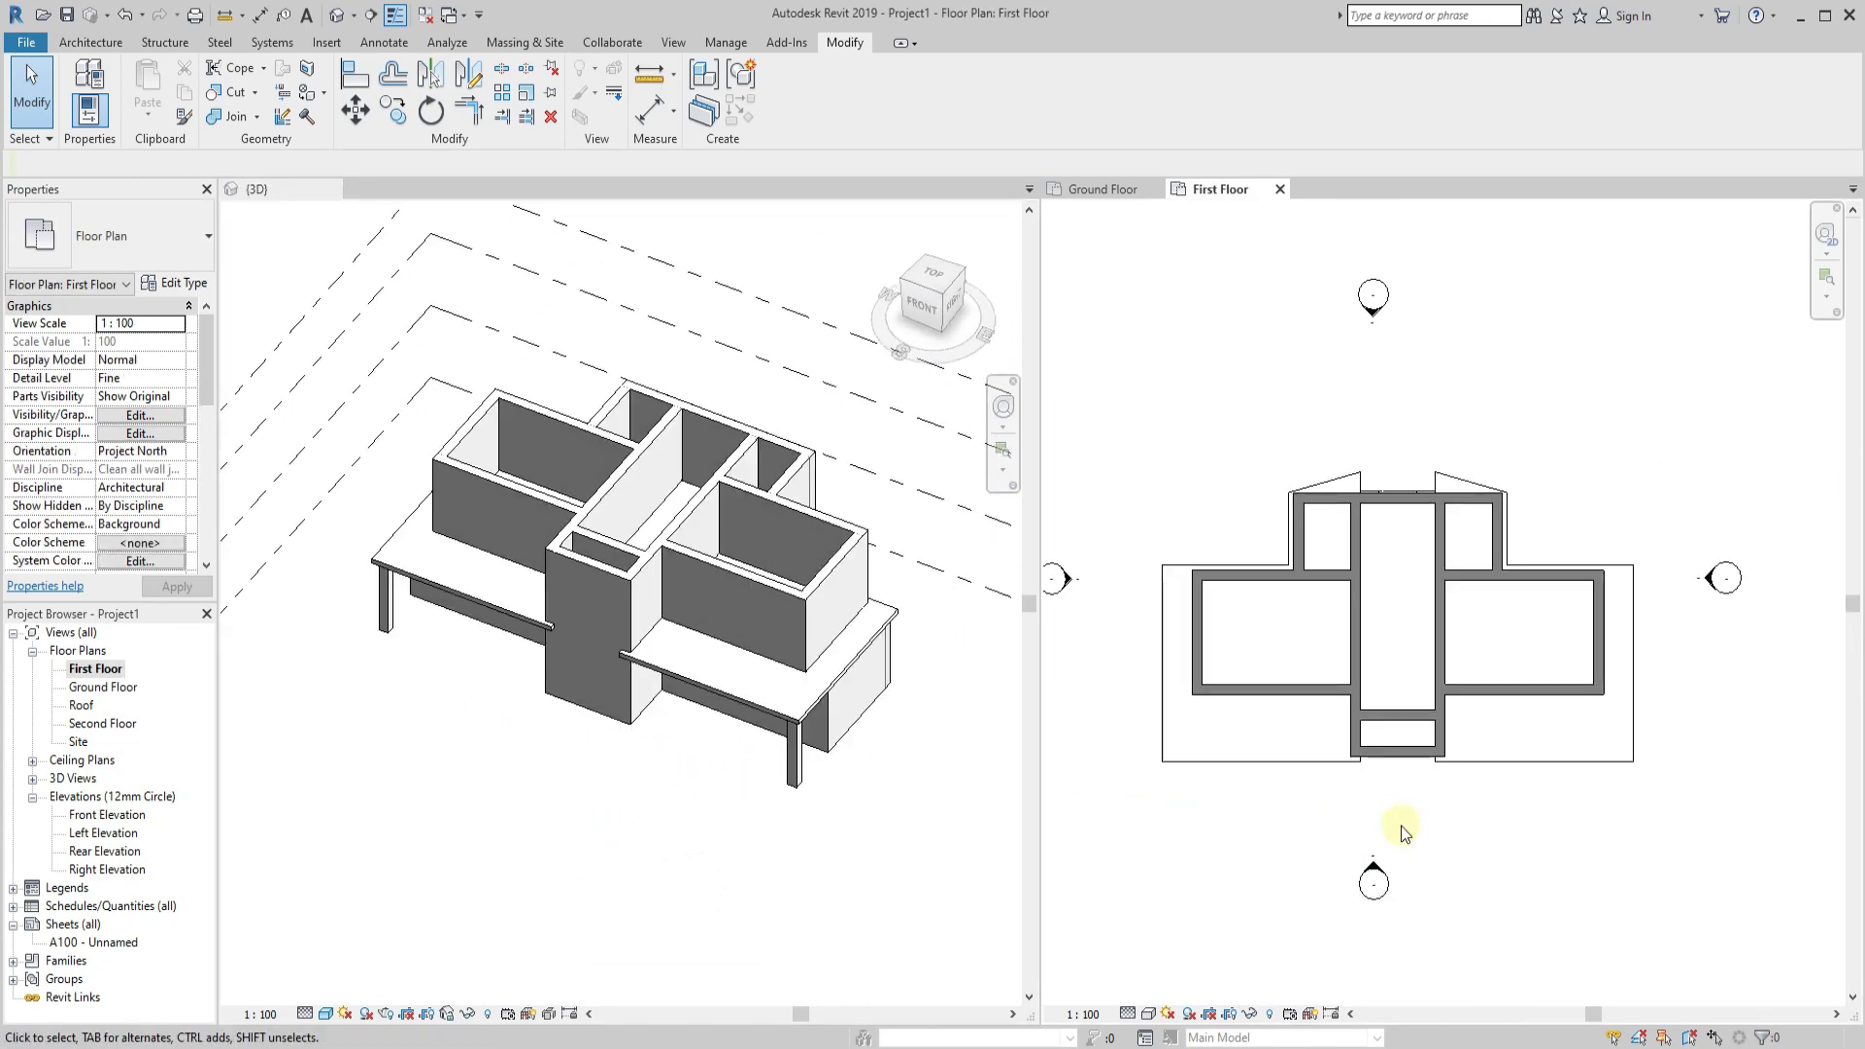
scroll(1409, 829, "up", 2)
left_click(1479, 750)
key("h")
key("h")
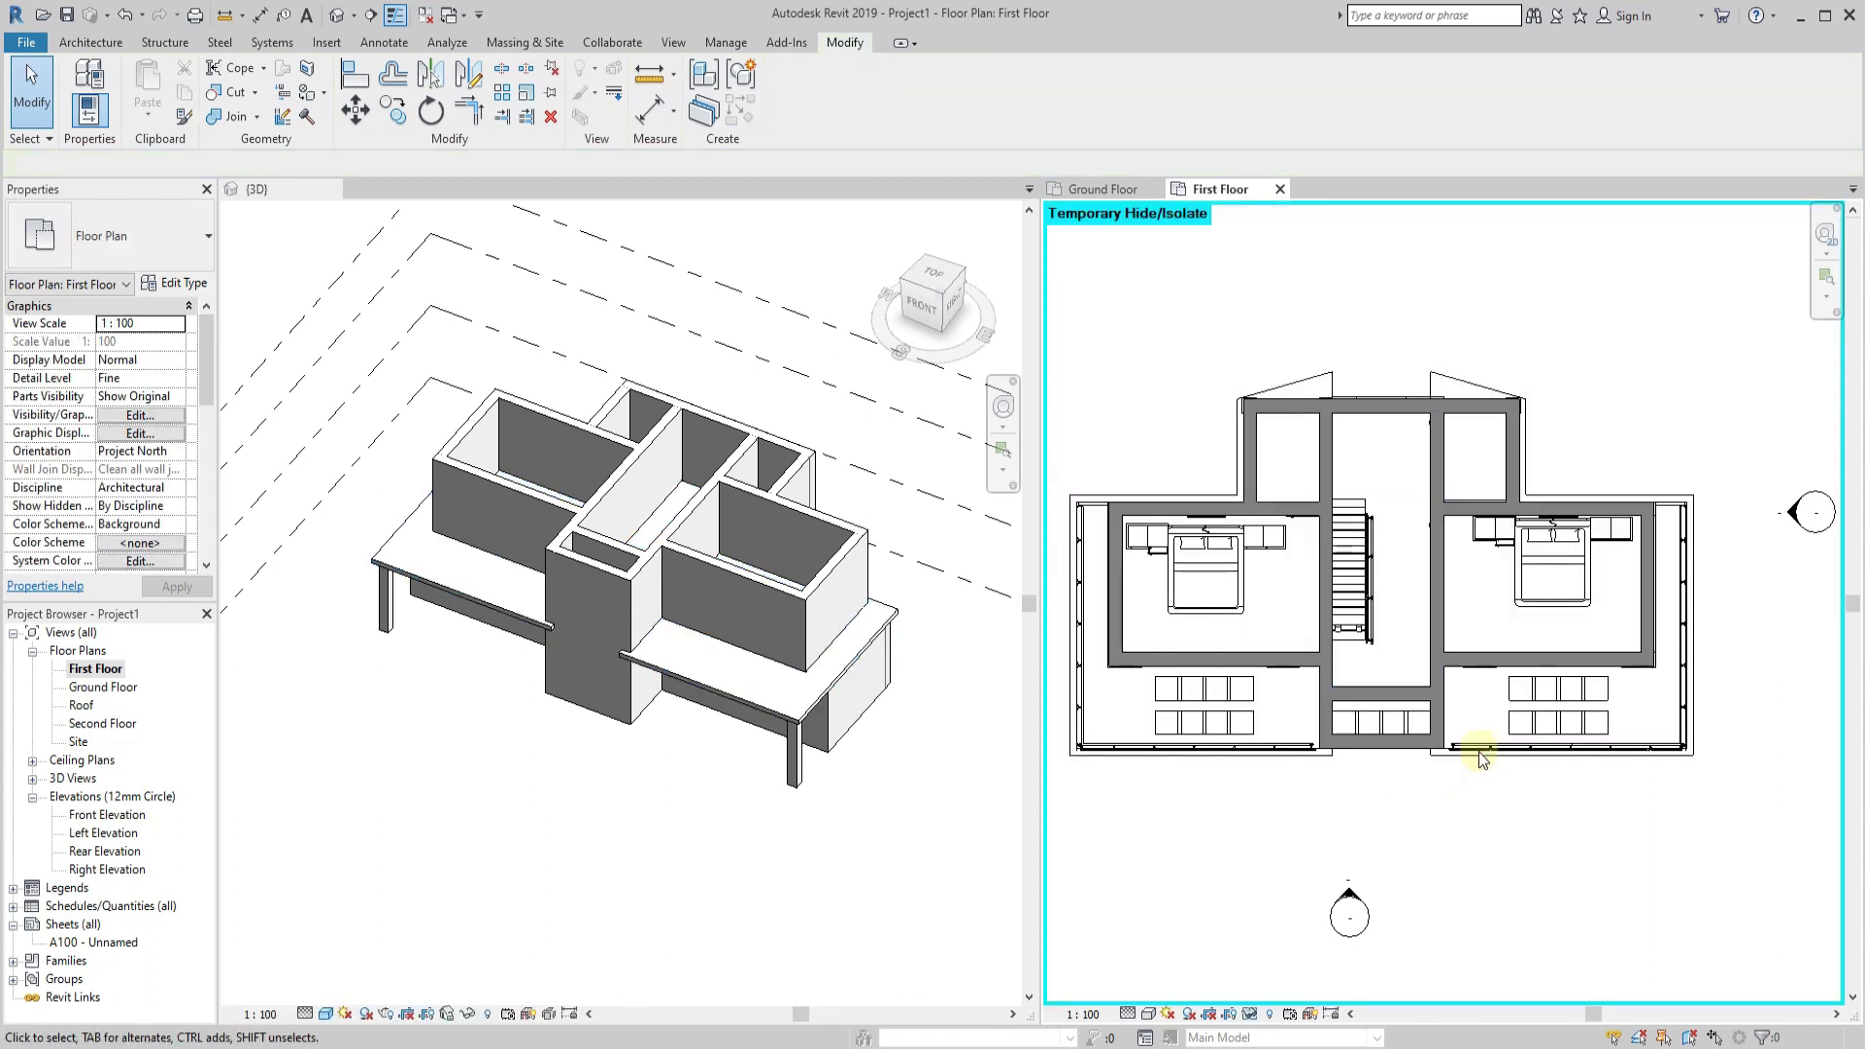
middle_click_drag(1479, 750, 1508, 737)
right_click(1247, 852)
left_click(1268, 975)
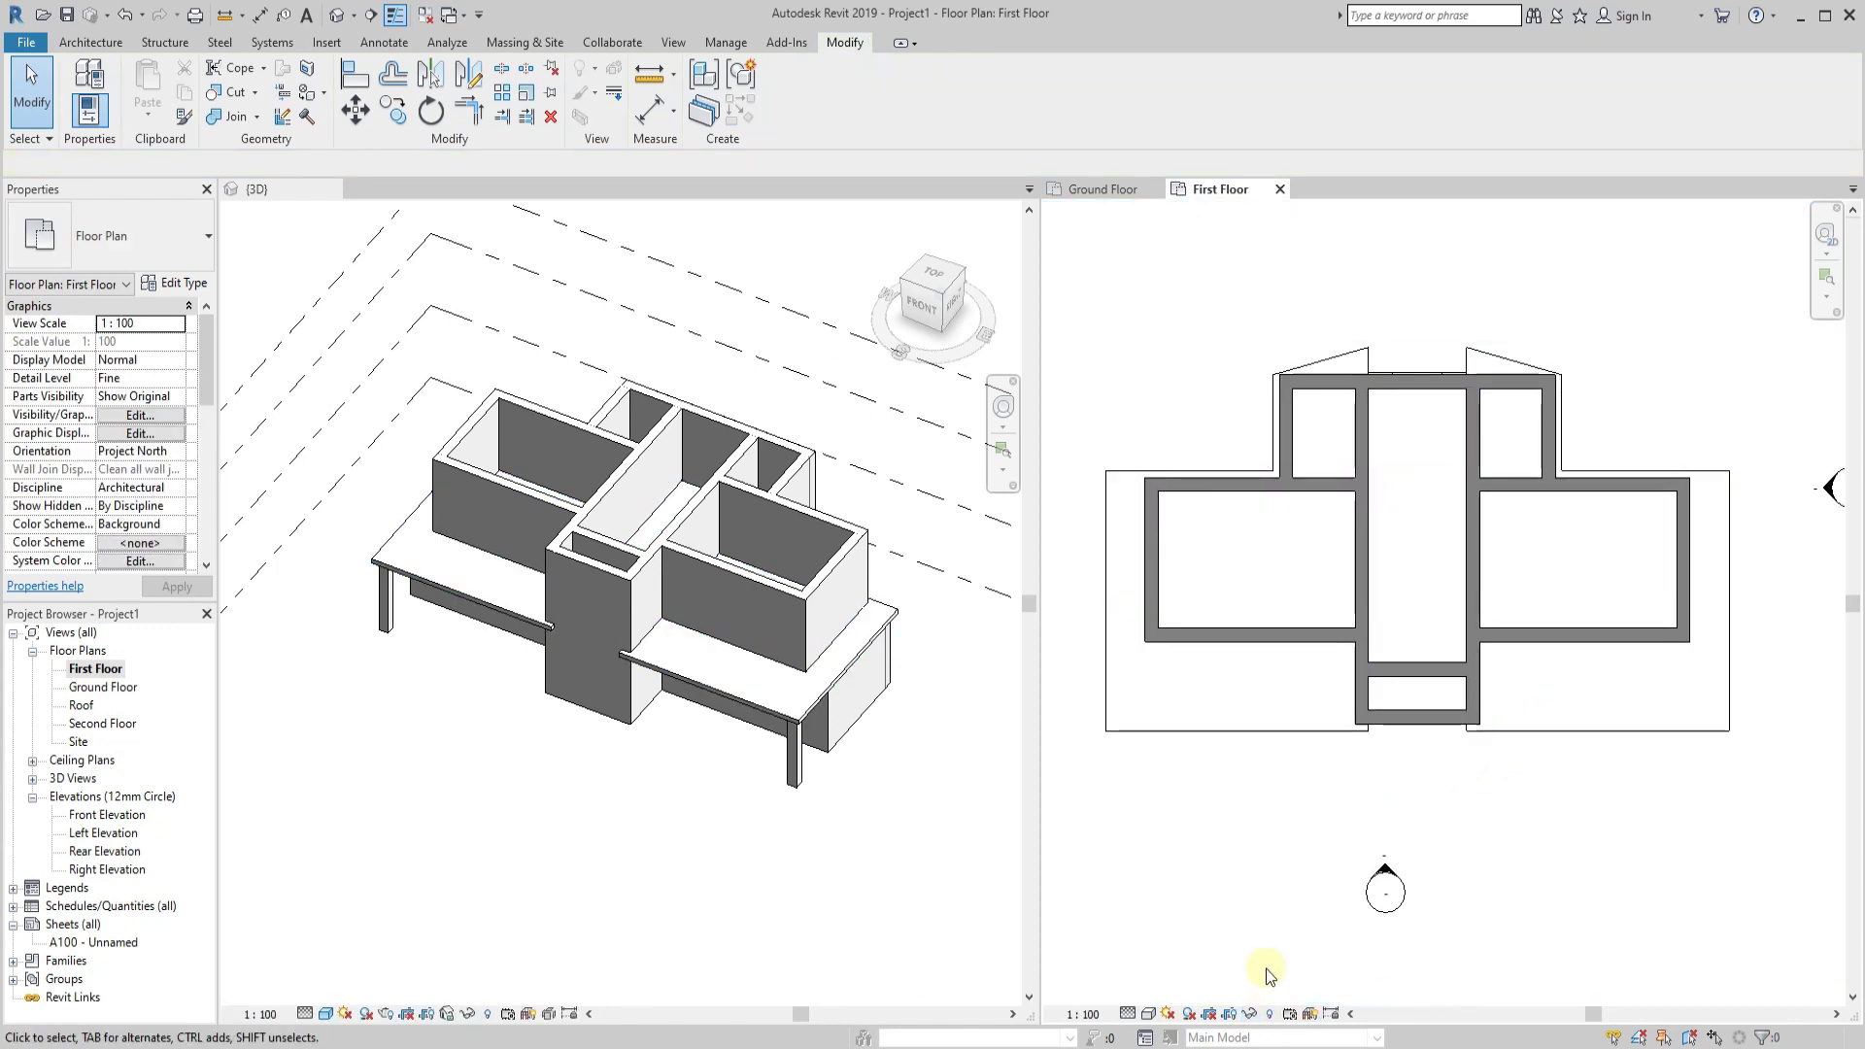
Deselect the slab and open the Second Floor plan view from the Project Browser.
scroll(1244, 726, "up", 2)
left_click(1261, 738)
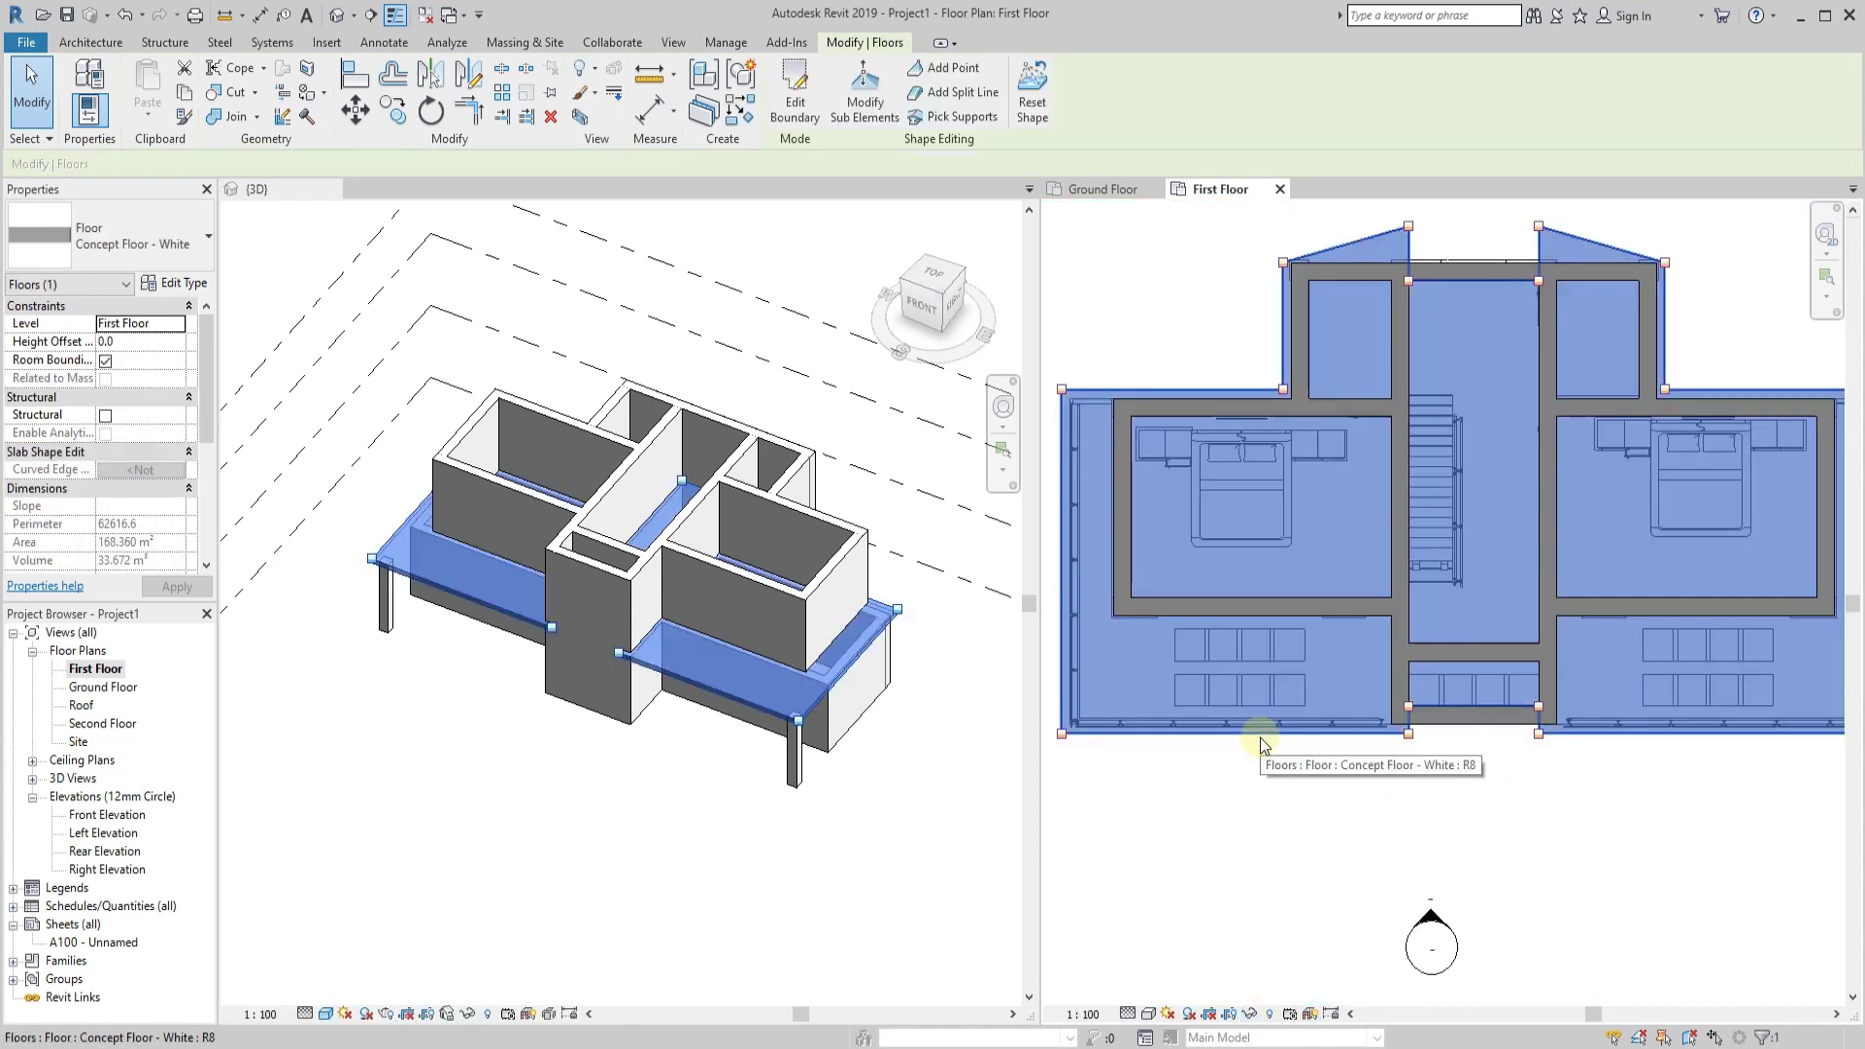
left_click(1176, 277)
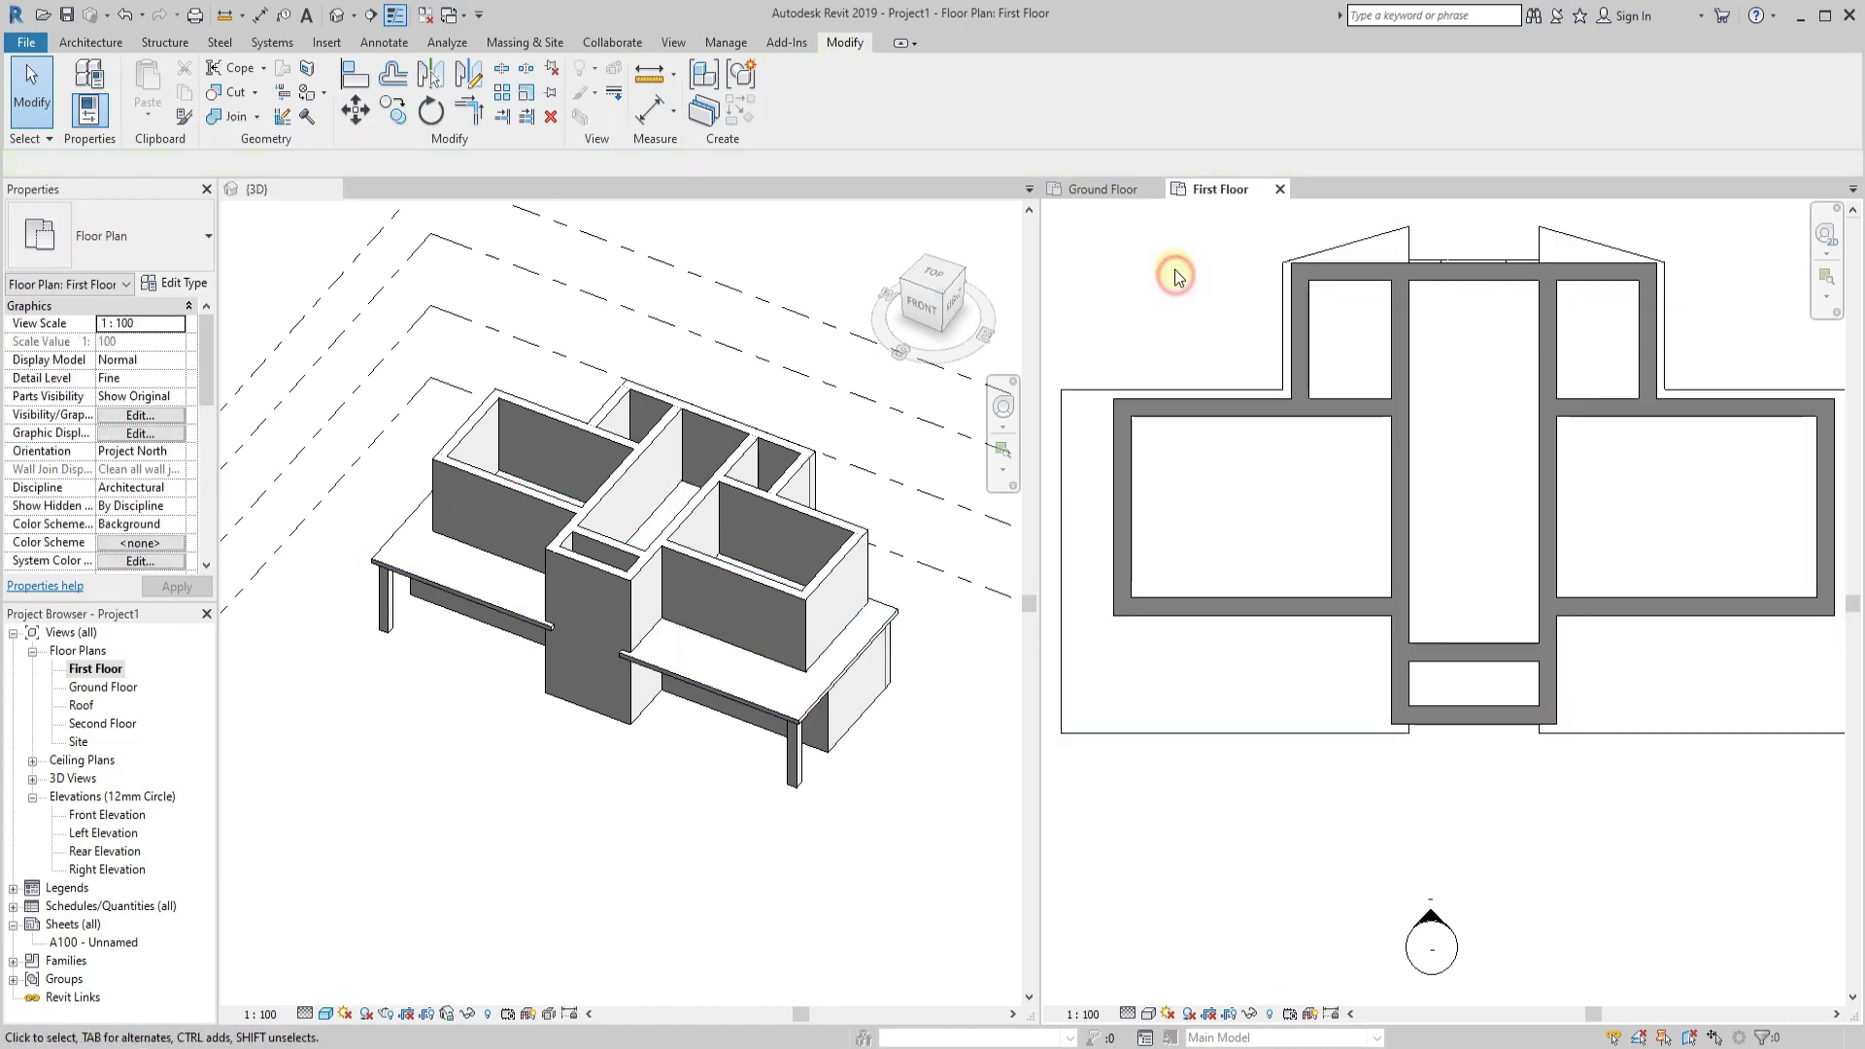
double_click(103, 724)
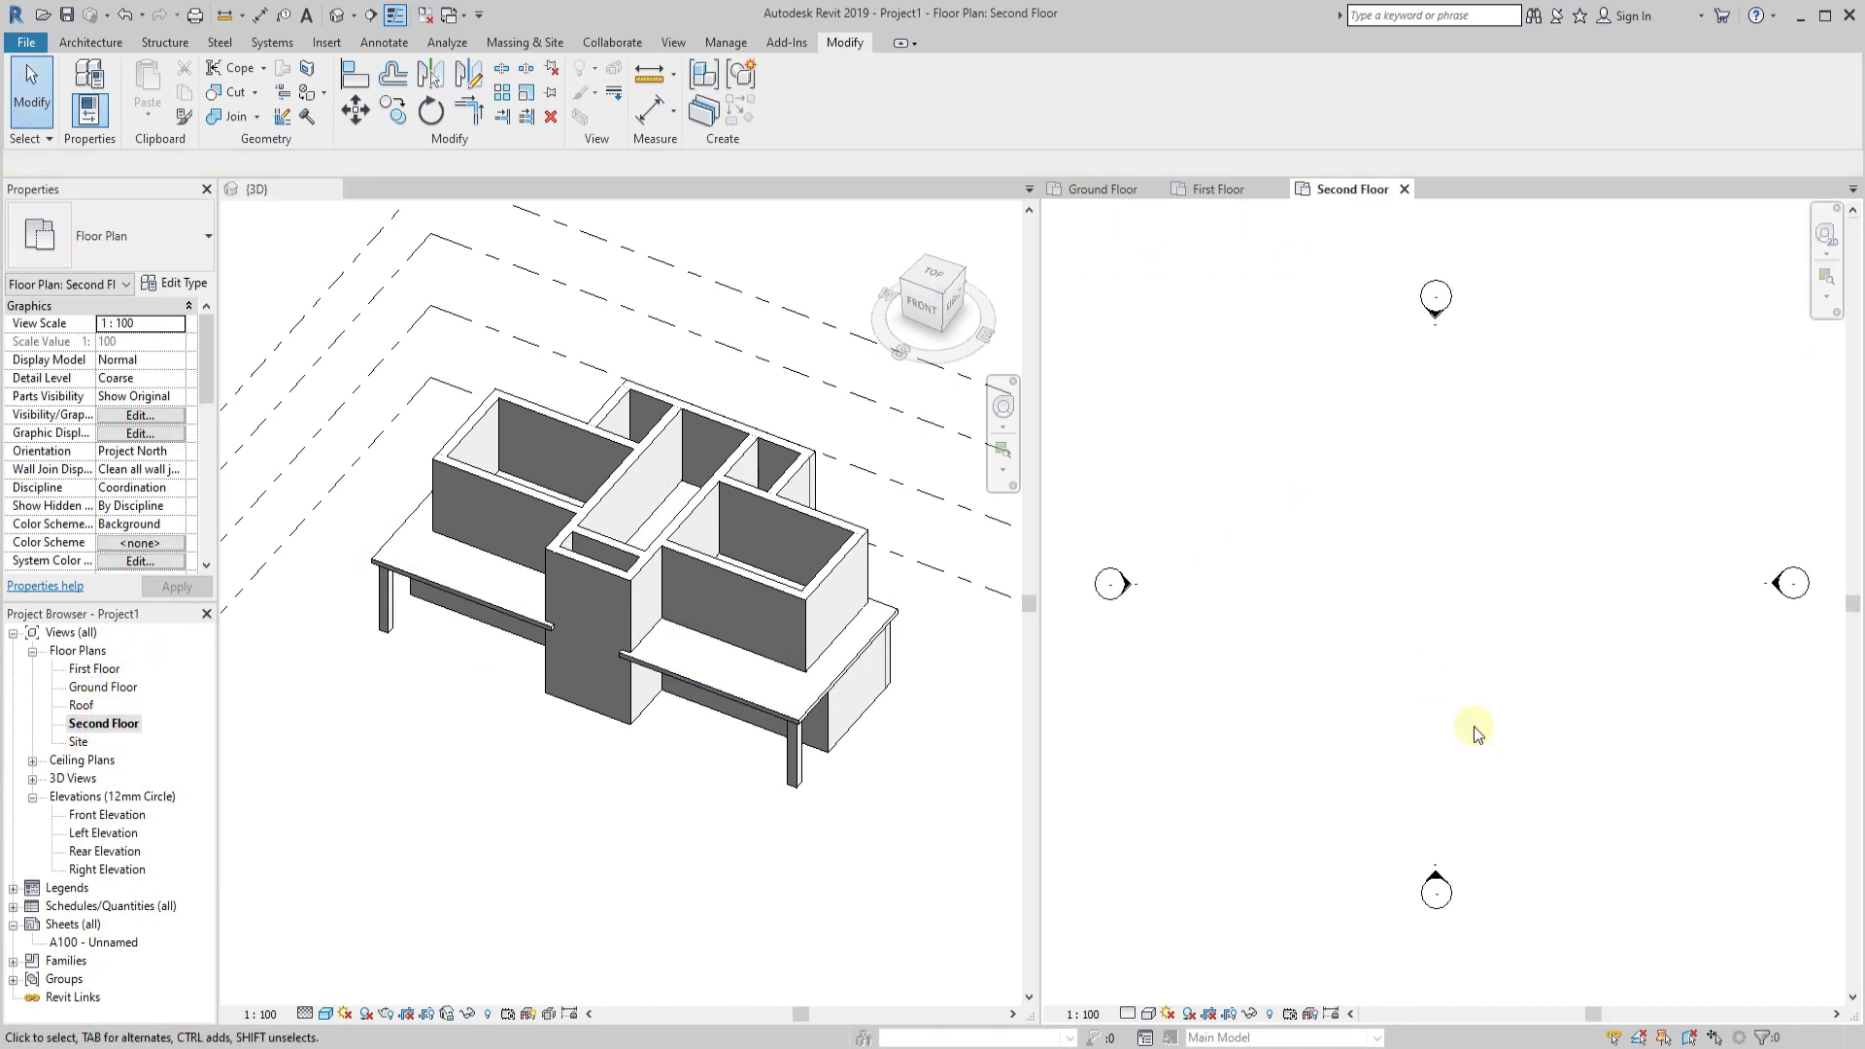
scroll(156, 491, "down", 3)
scroll(156, 491, "down", 2)
scroll(156, 491, "down", 1)
Set First Floor as the underlay and import Second Floor.dwg into the plan.
left_click(154, 380)
left_click(1594, 785)
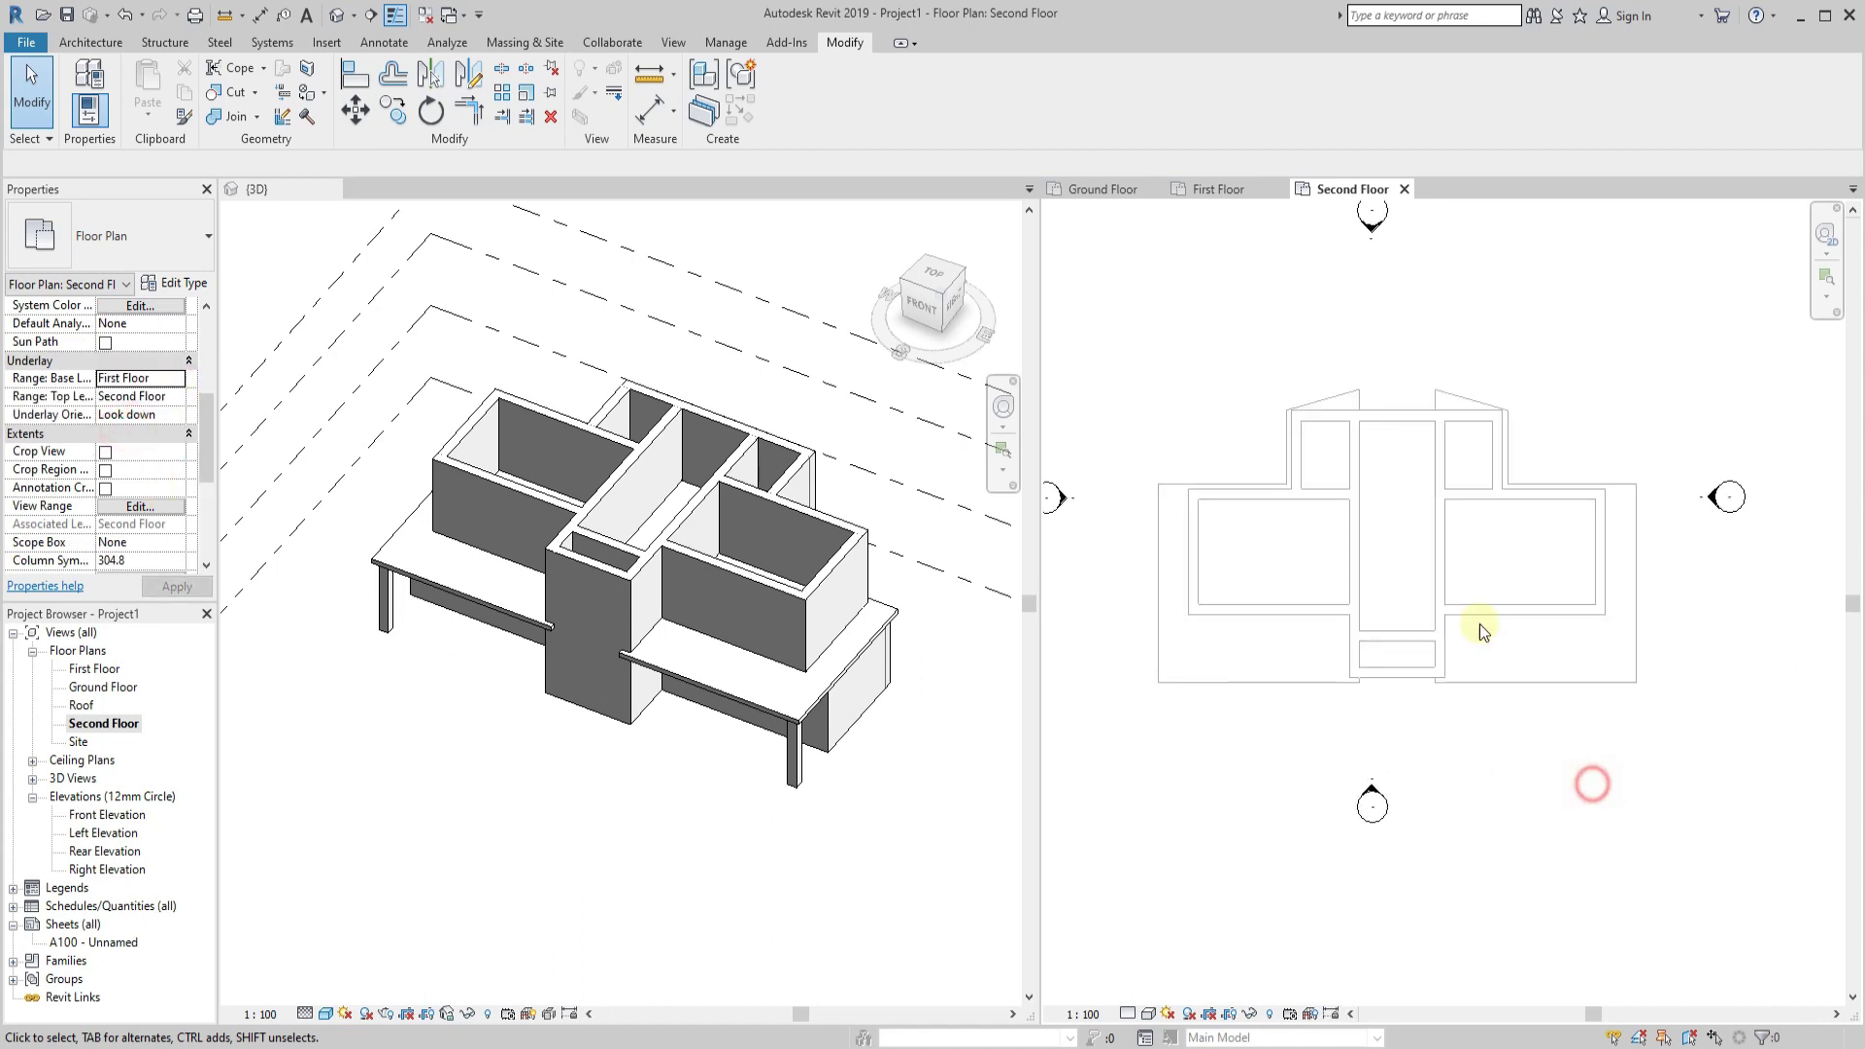
left_click(330, 43)
left_click(459, 114)
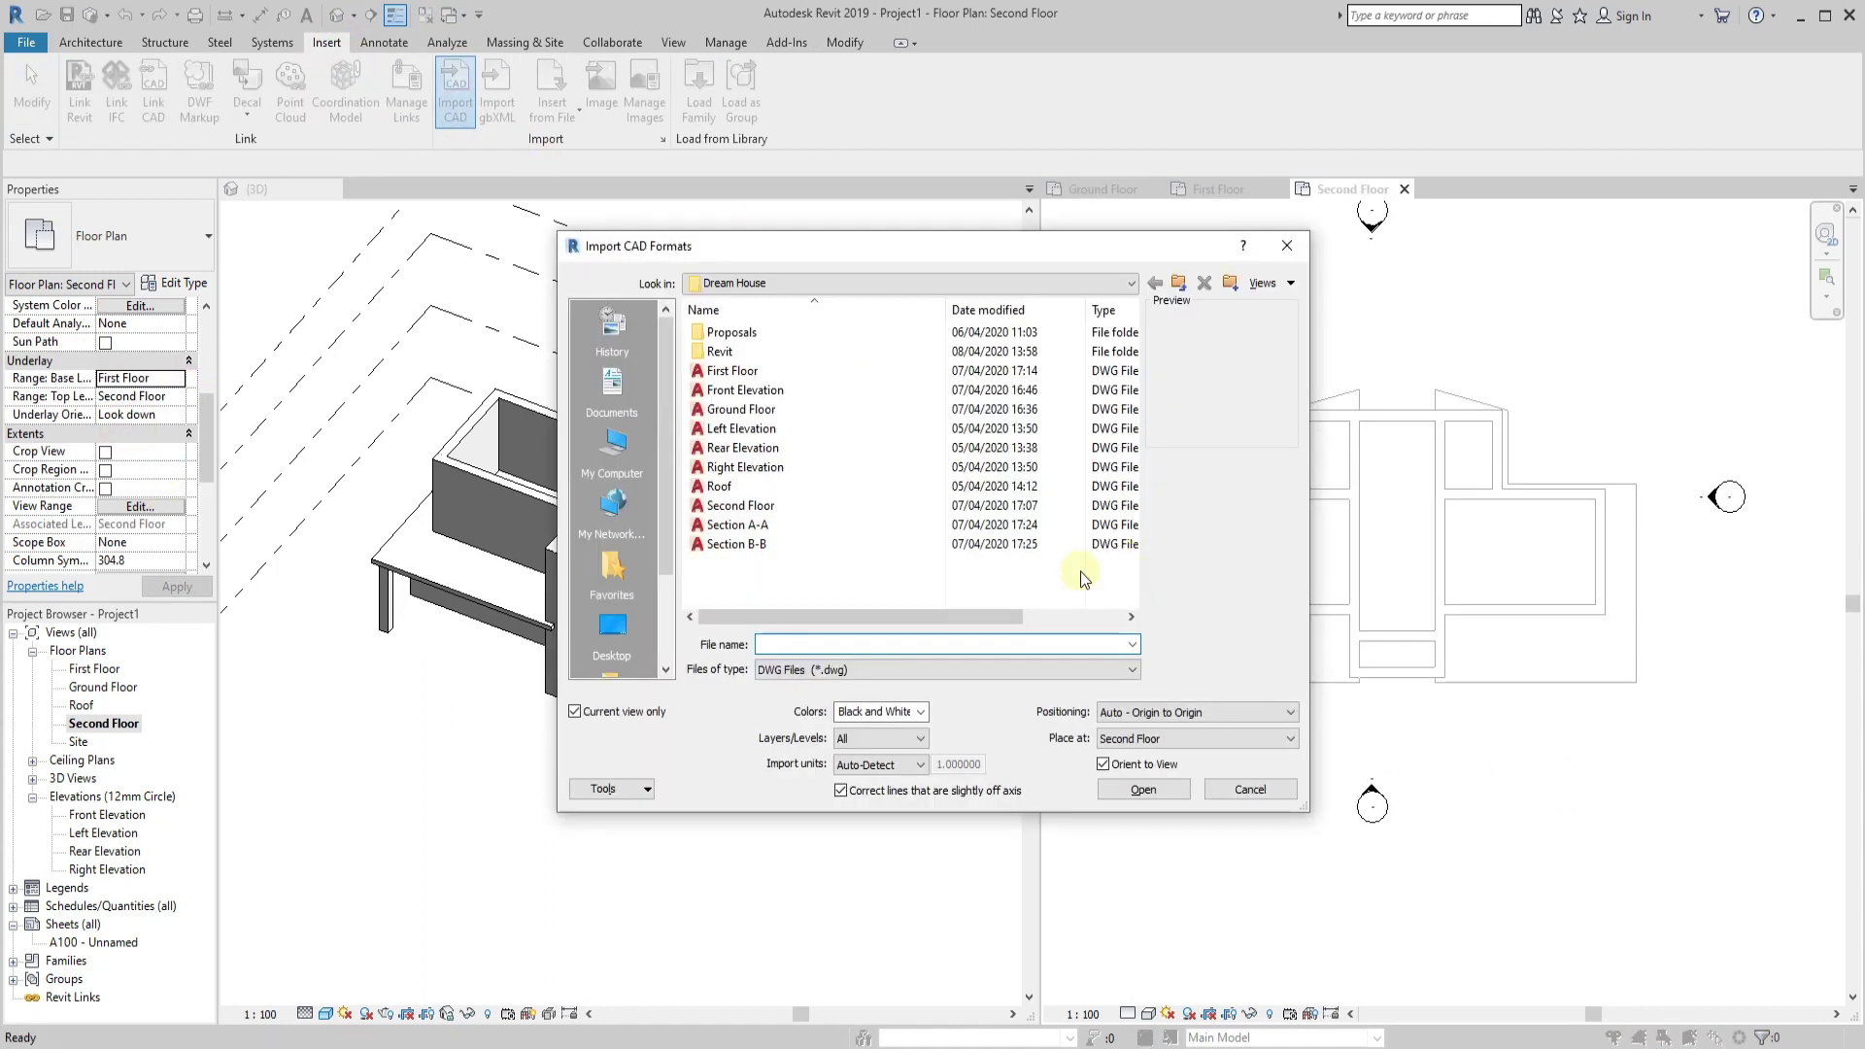
left_click(740, 505)
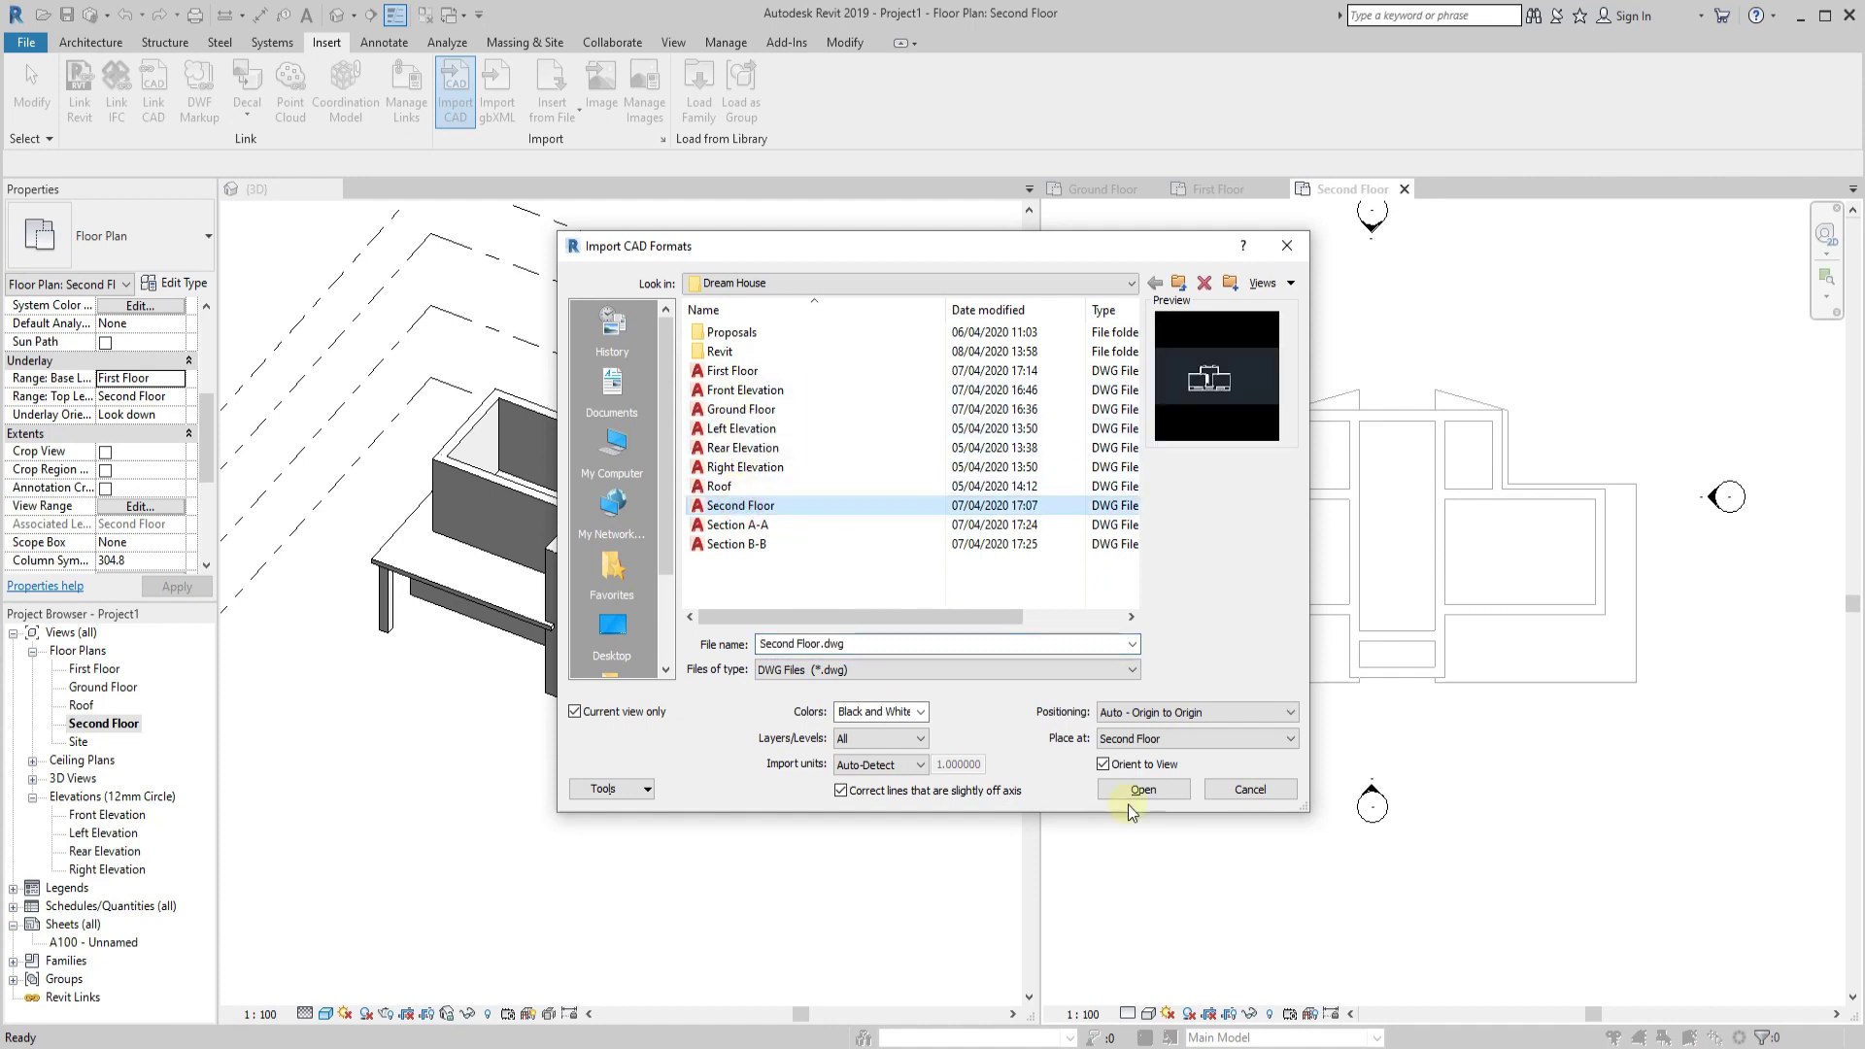
left_click(1142, 787)
Move the imported DWG with MV so it aligns over the first-floor wall corners.
left_click_drag(1436, 383, 1625, 720)
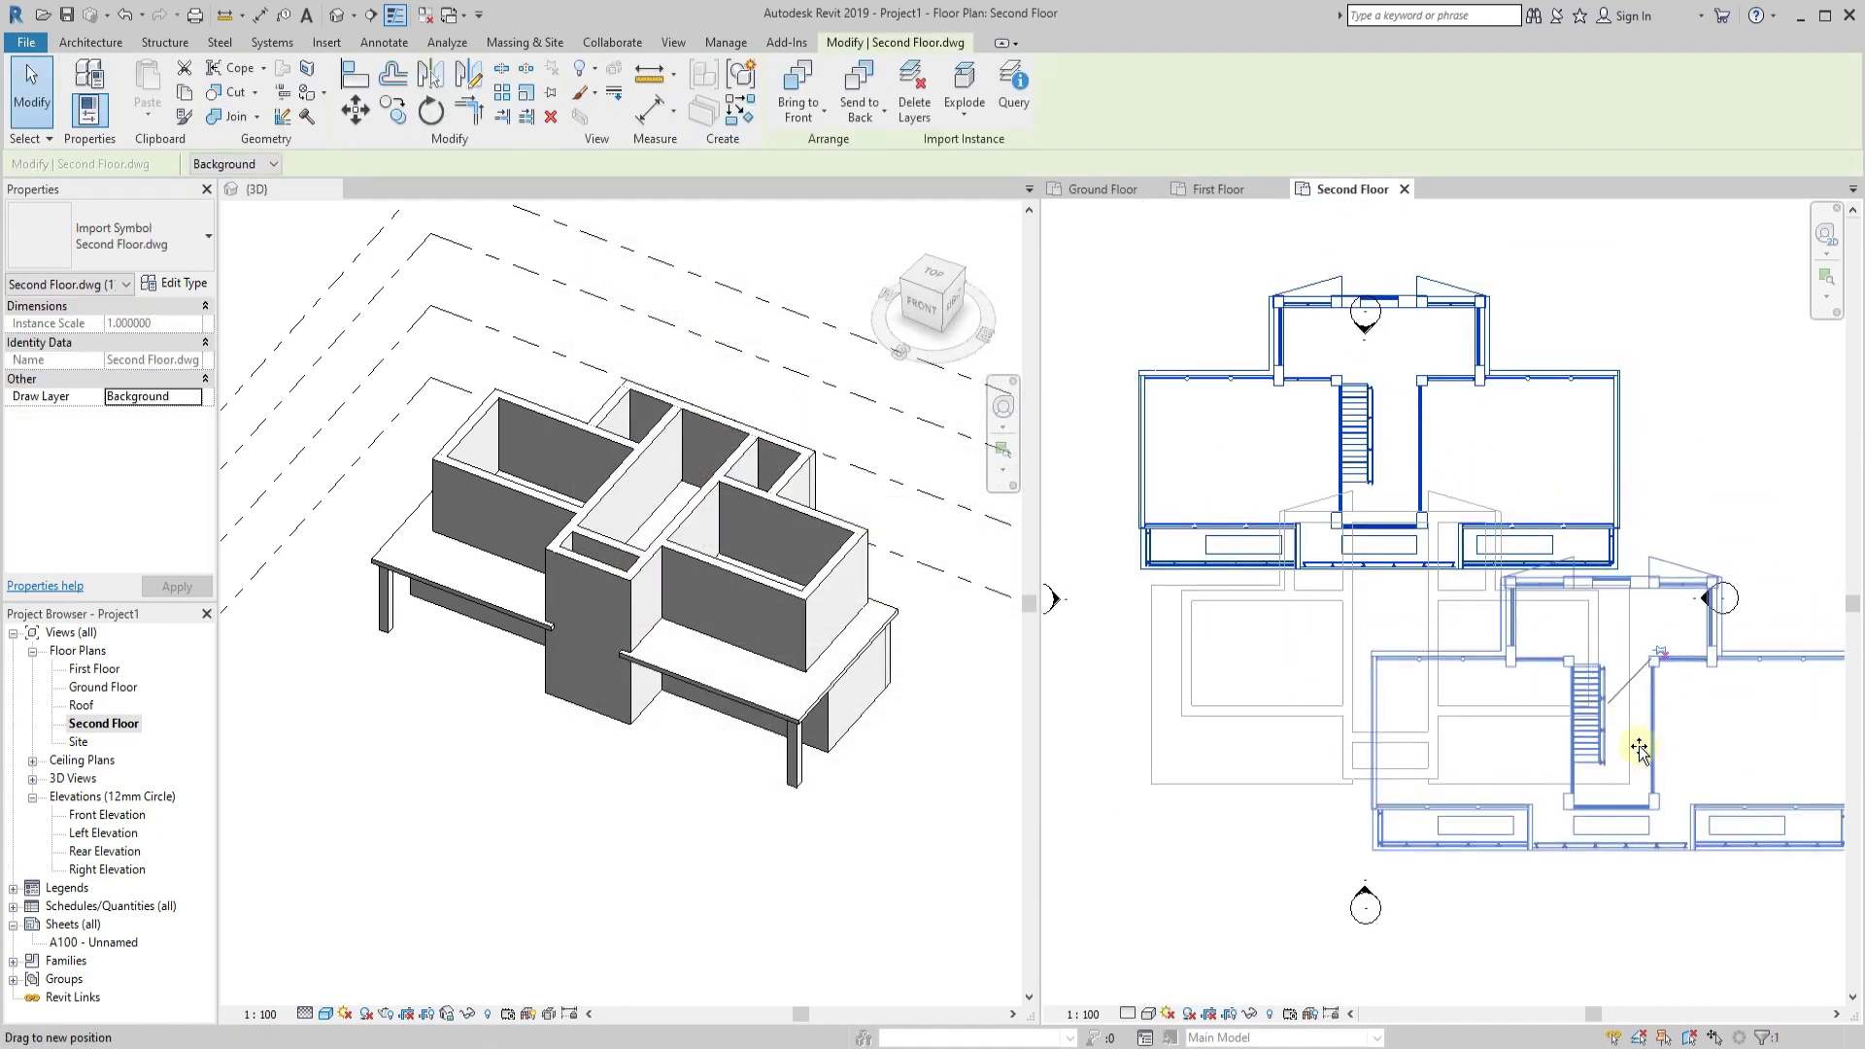
key("m")
key("v")
scroll(1559, 655, "up", 3)
left_click(1465, 609)
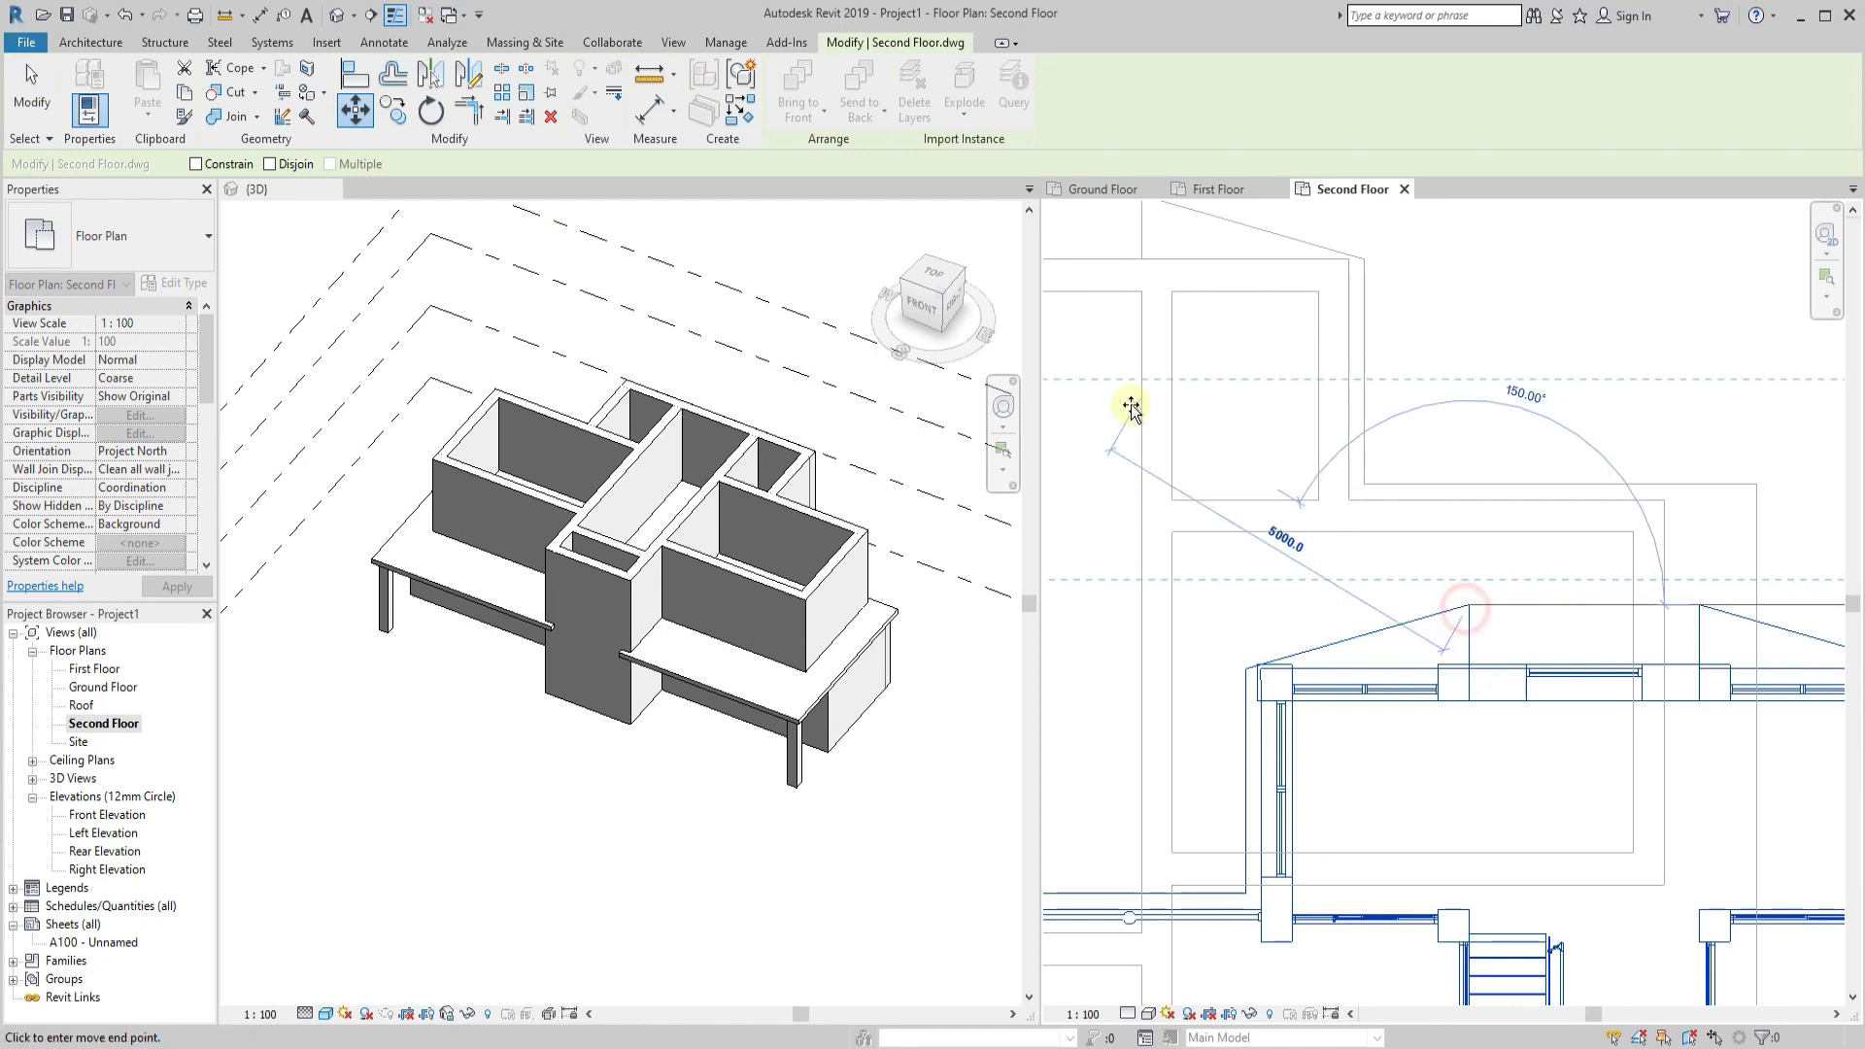
scroll(1383, 556, "up", 2)
left_click(1384, 555)
scroll(1424, 624, "down", 3)
scroll(1362, 533, "down", 2)
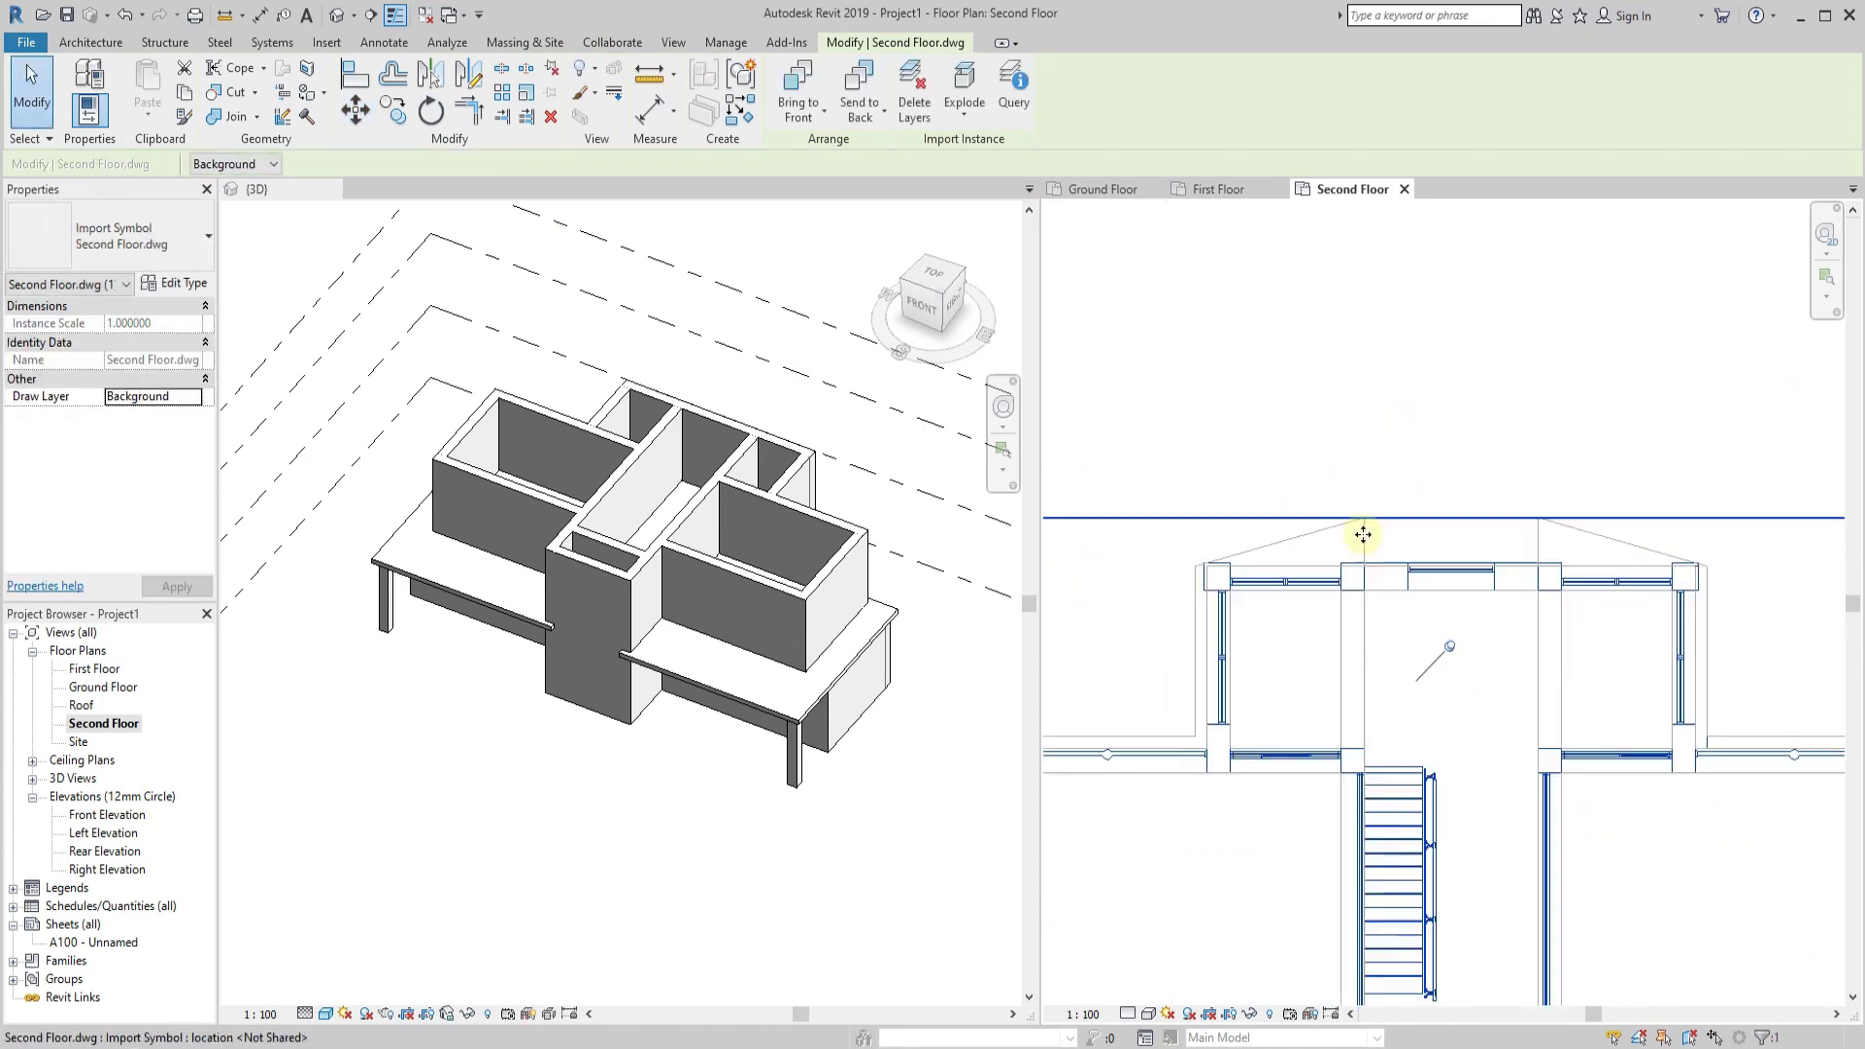
scroll(1413, 527, "down", 2)
Reselect and deselect the imported plan, zooming to verify its alignment.
left_click(1378, 482)
scroll(1378, 485, "up", 2)
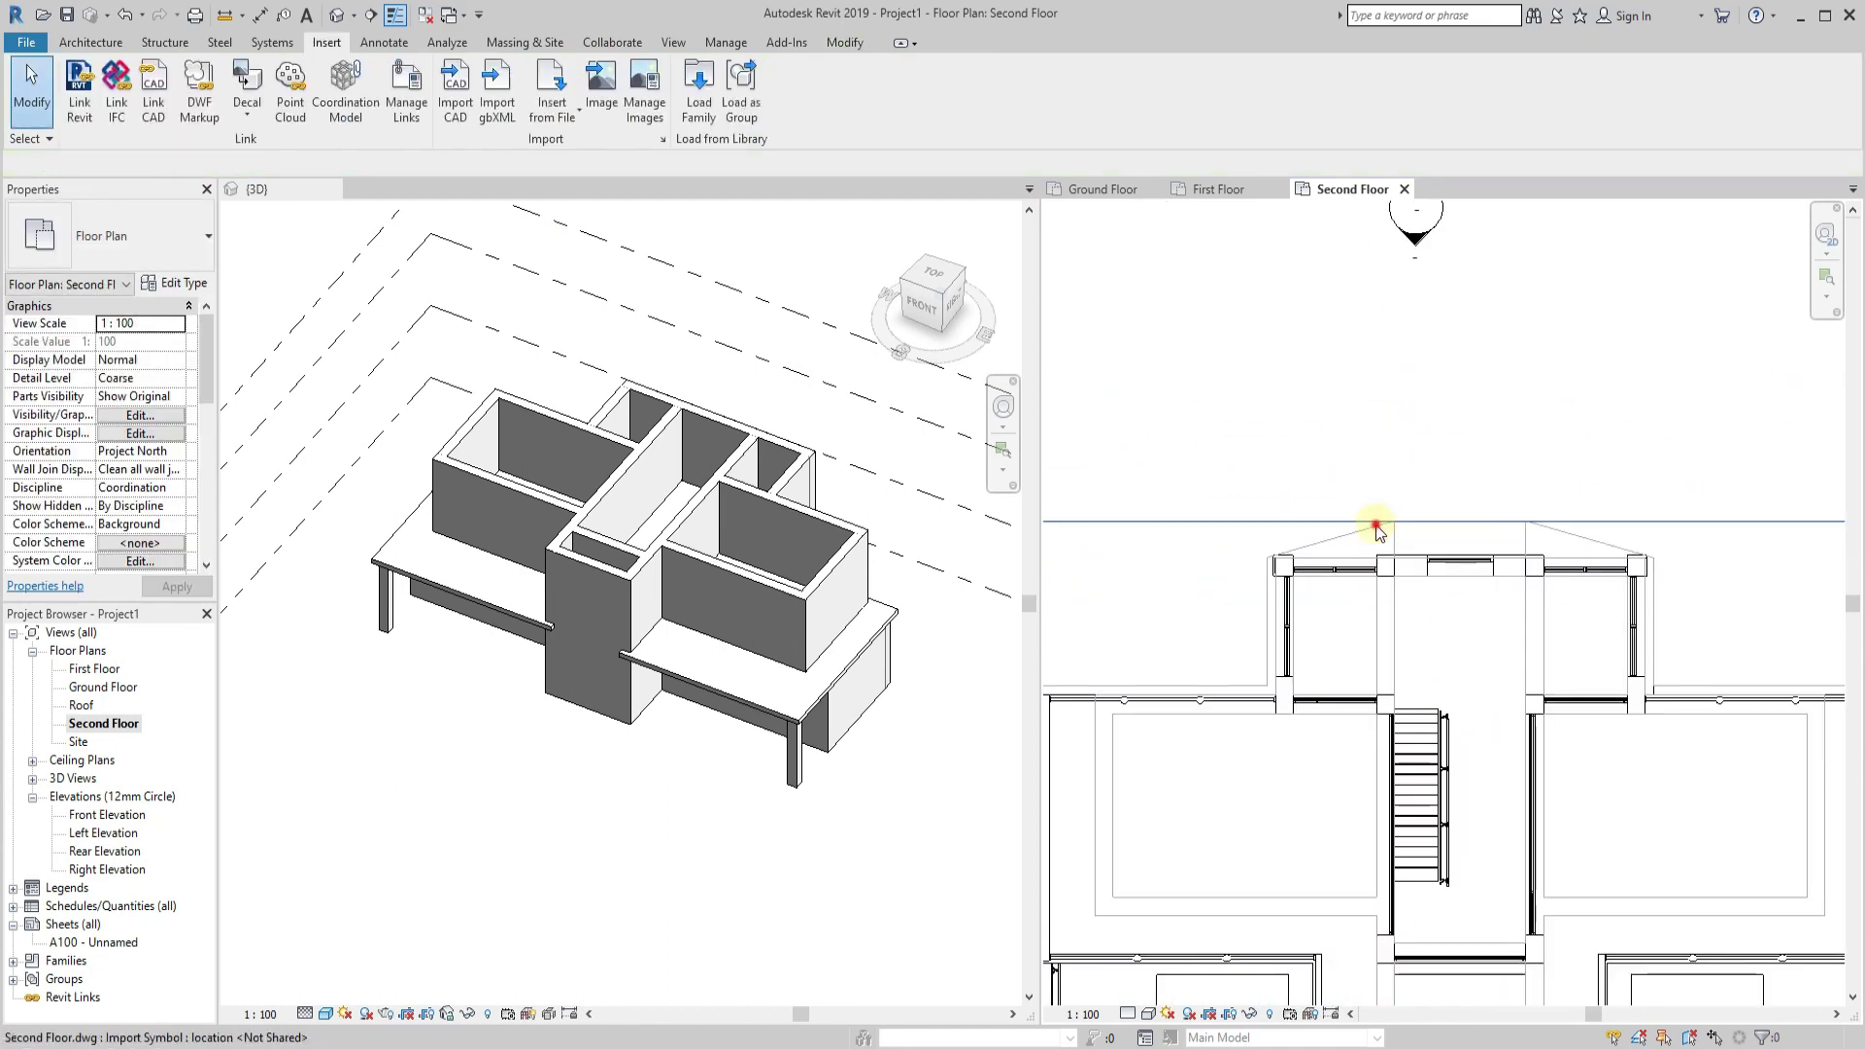
left_click(1375, 515)
scroll(1351, 486, "up", 2)
left_click(1391, 355)
scroll(1370, 367, "down", 1)
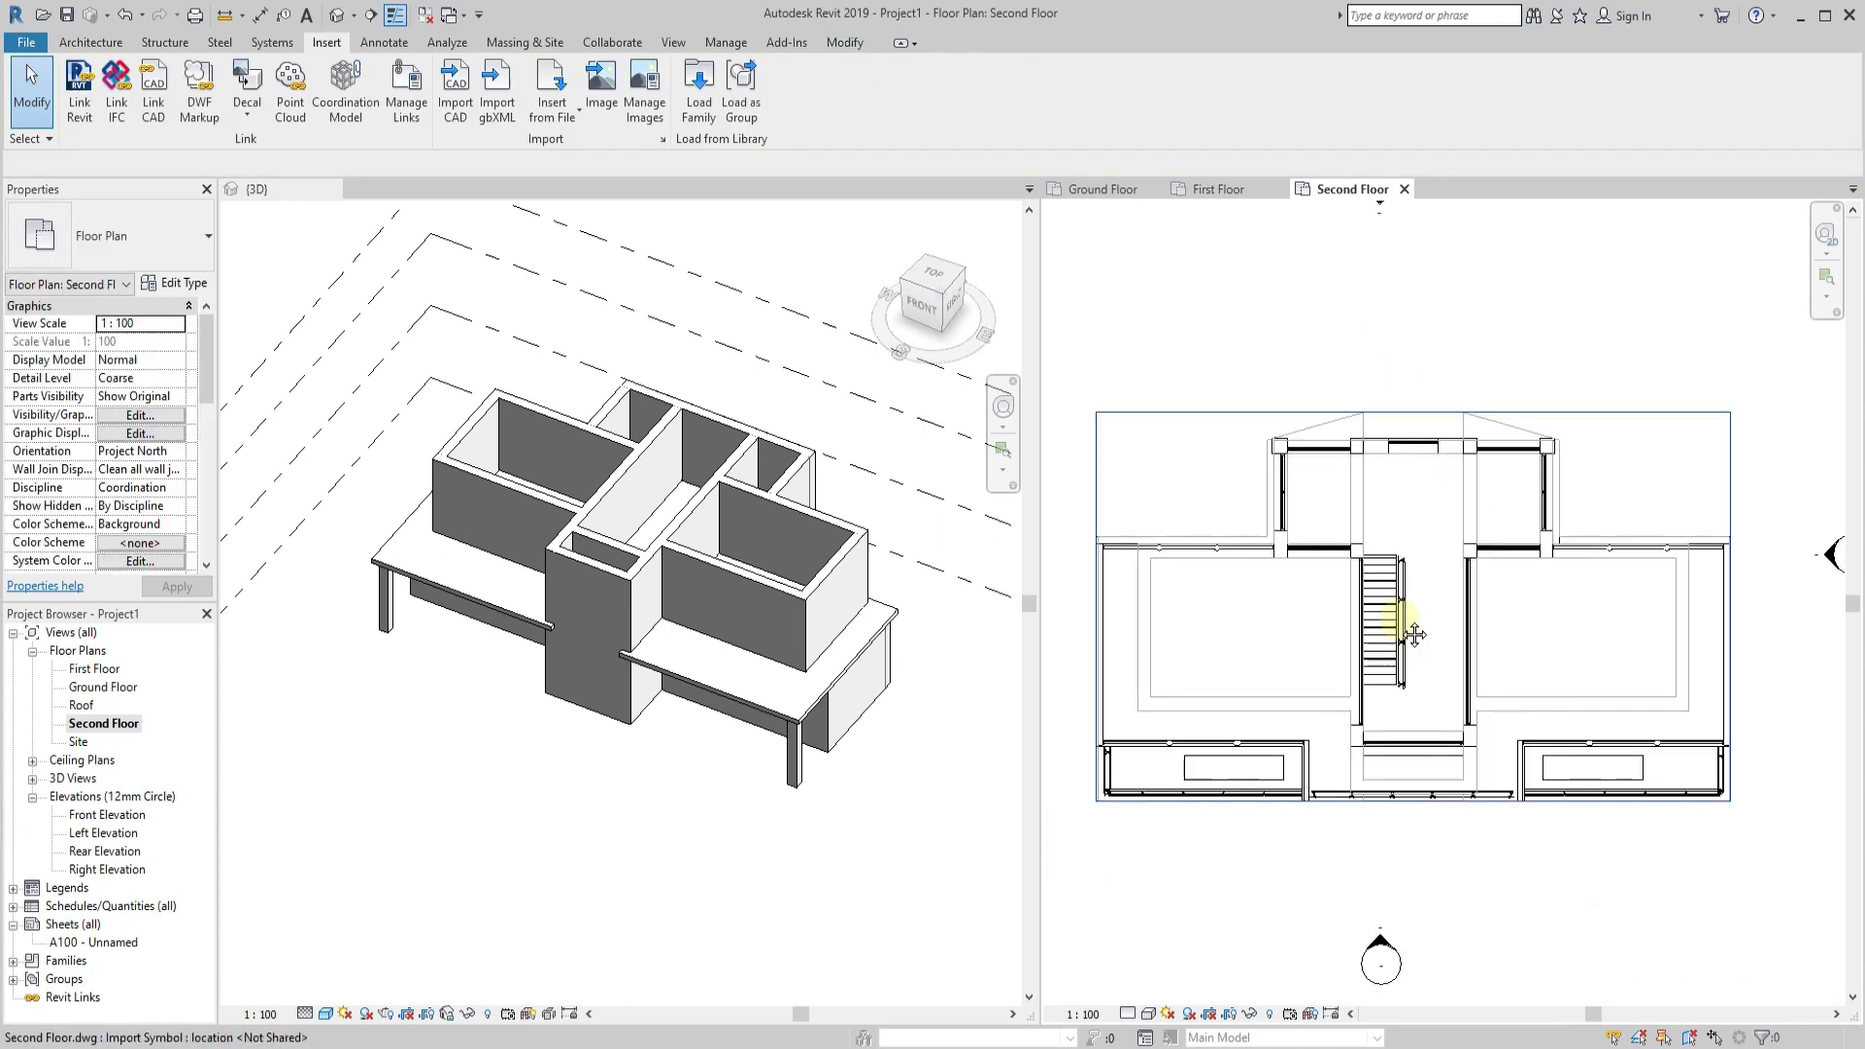
scroll(1407, 633, "down", 1)
scroll(175, 451, "down", 4)
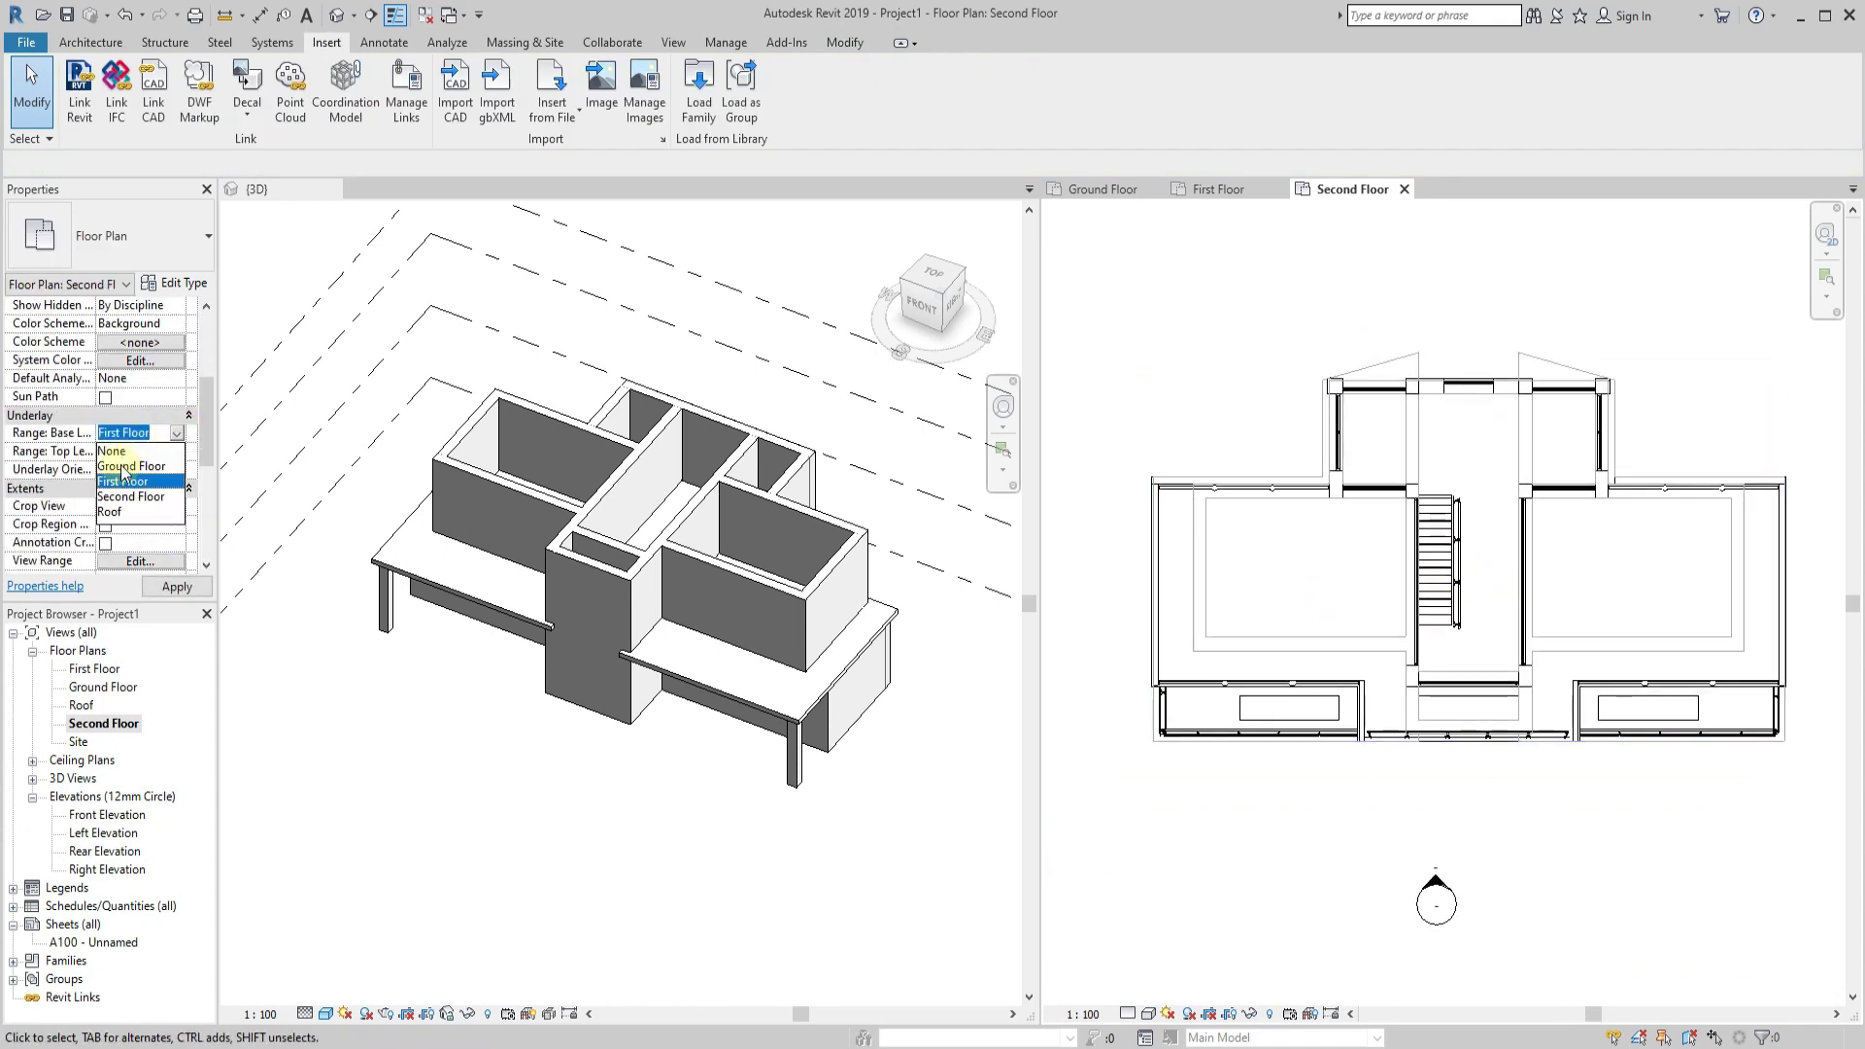
Set the underlay to None, then select the rear first-floor wall and open its Top Constraint list.
left_click(113, 452)
scroll(1383, 431, "up", 2)
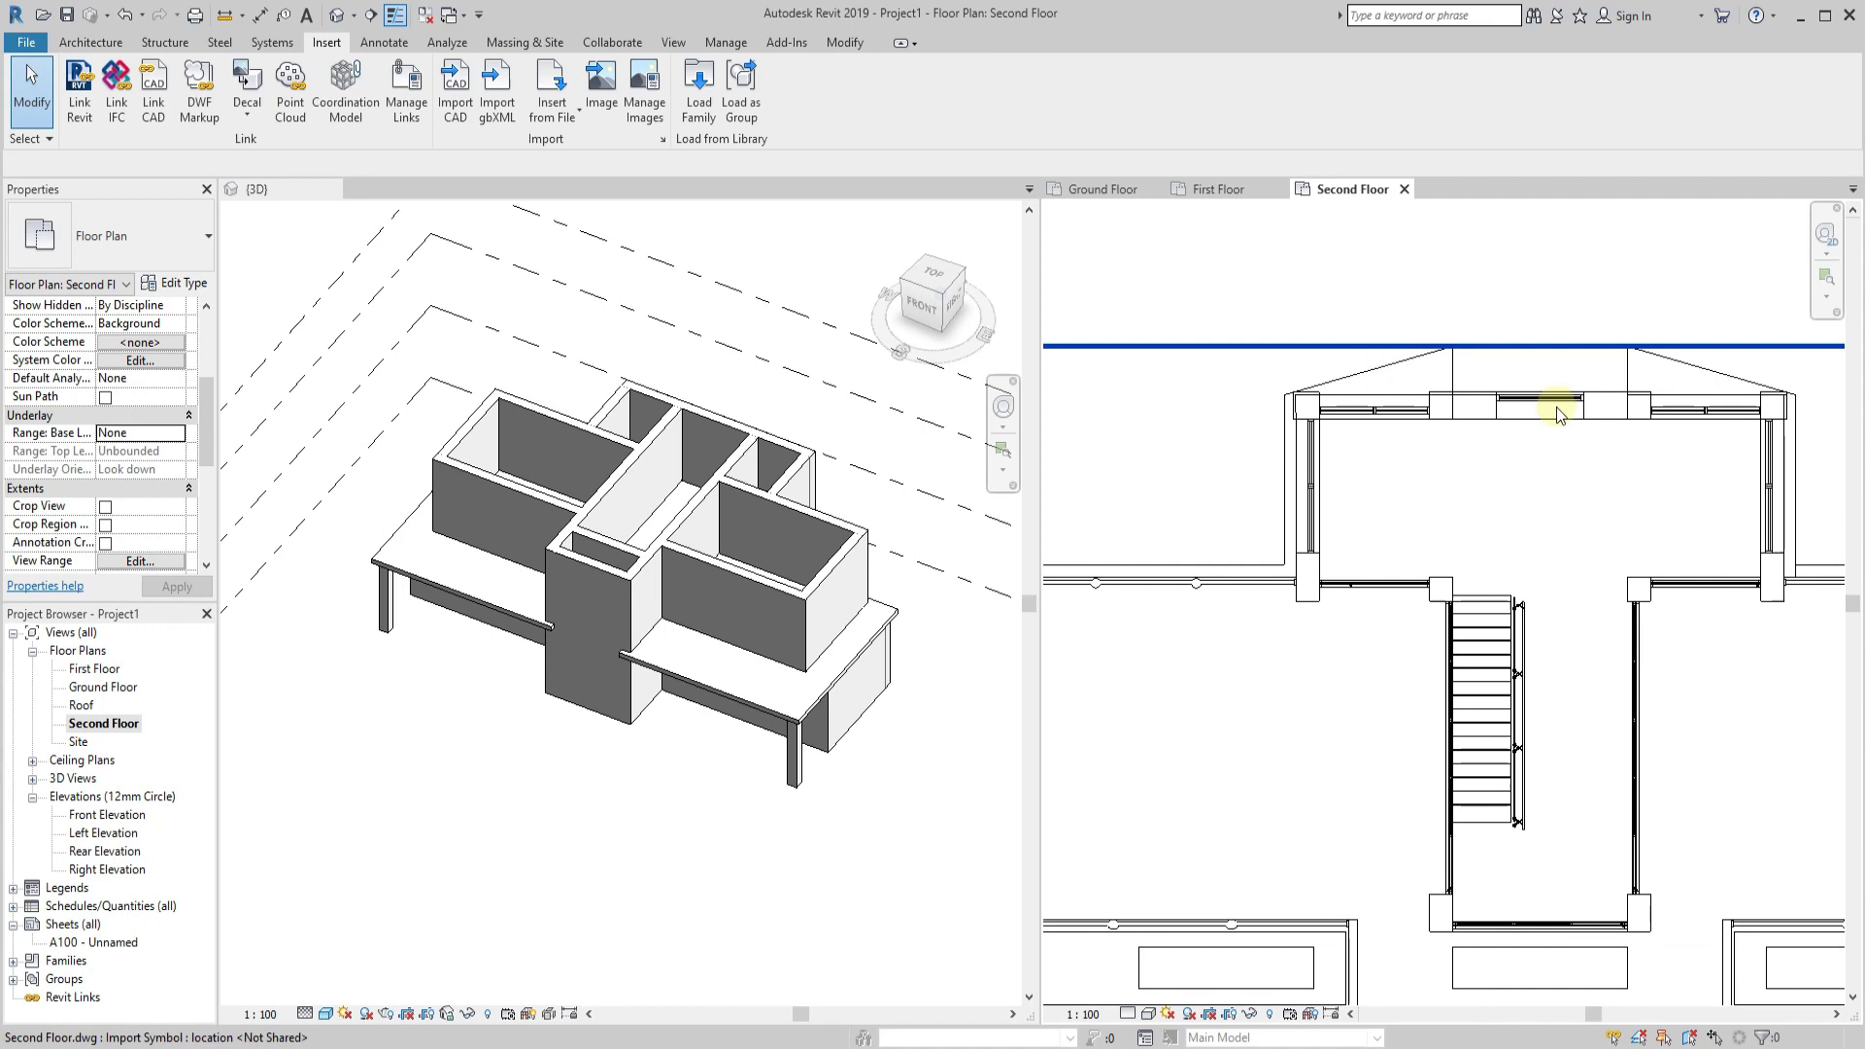
scroll(1454, 529, "down", 1)
left_click(717, 431)
left_click(718, 428)
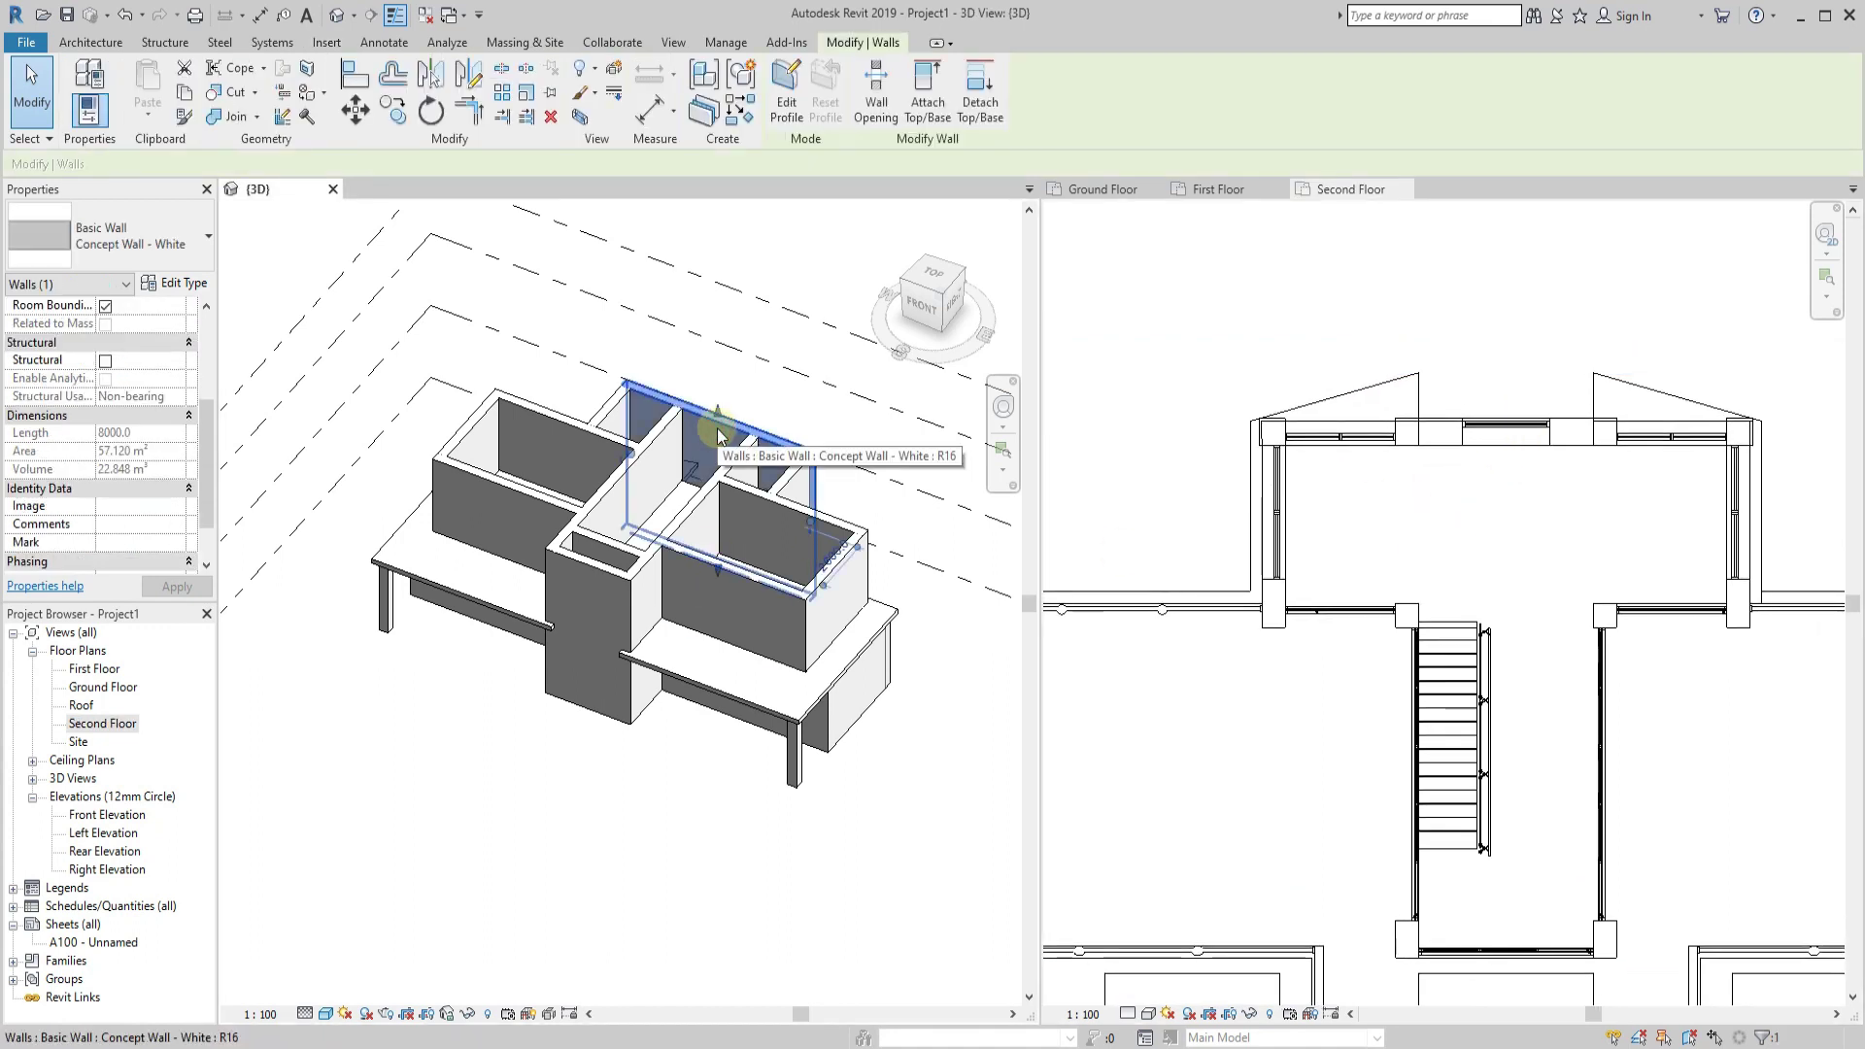
scroll(156, 468, "up", 3)
left_click(180, 416)
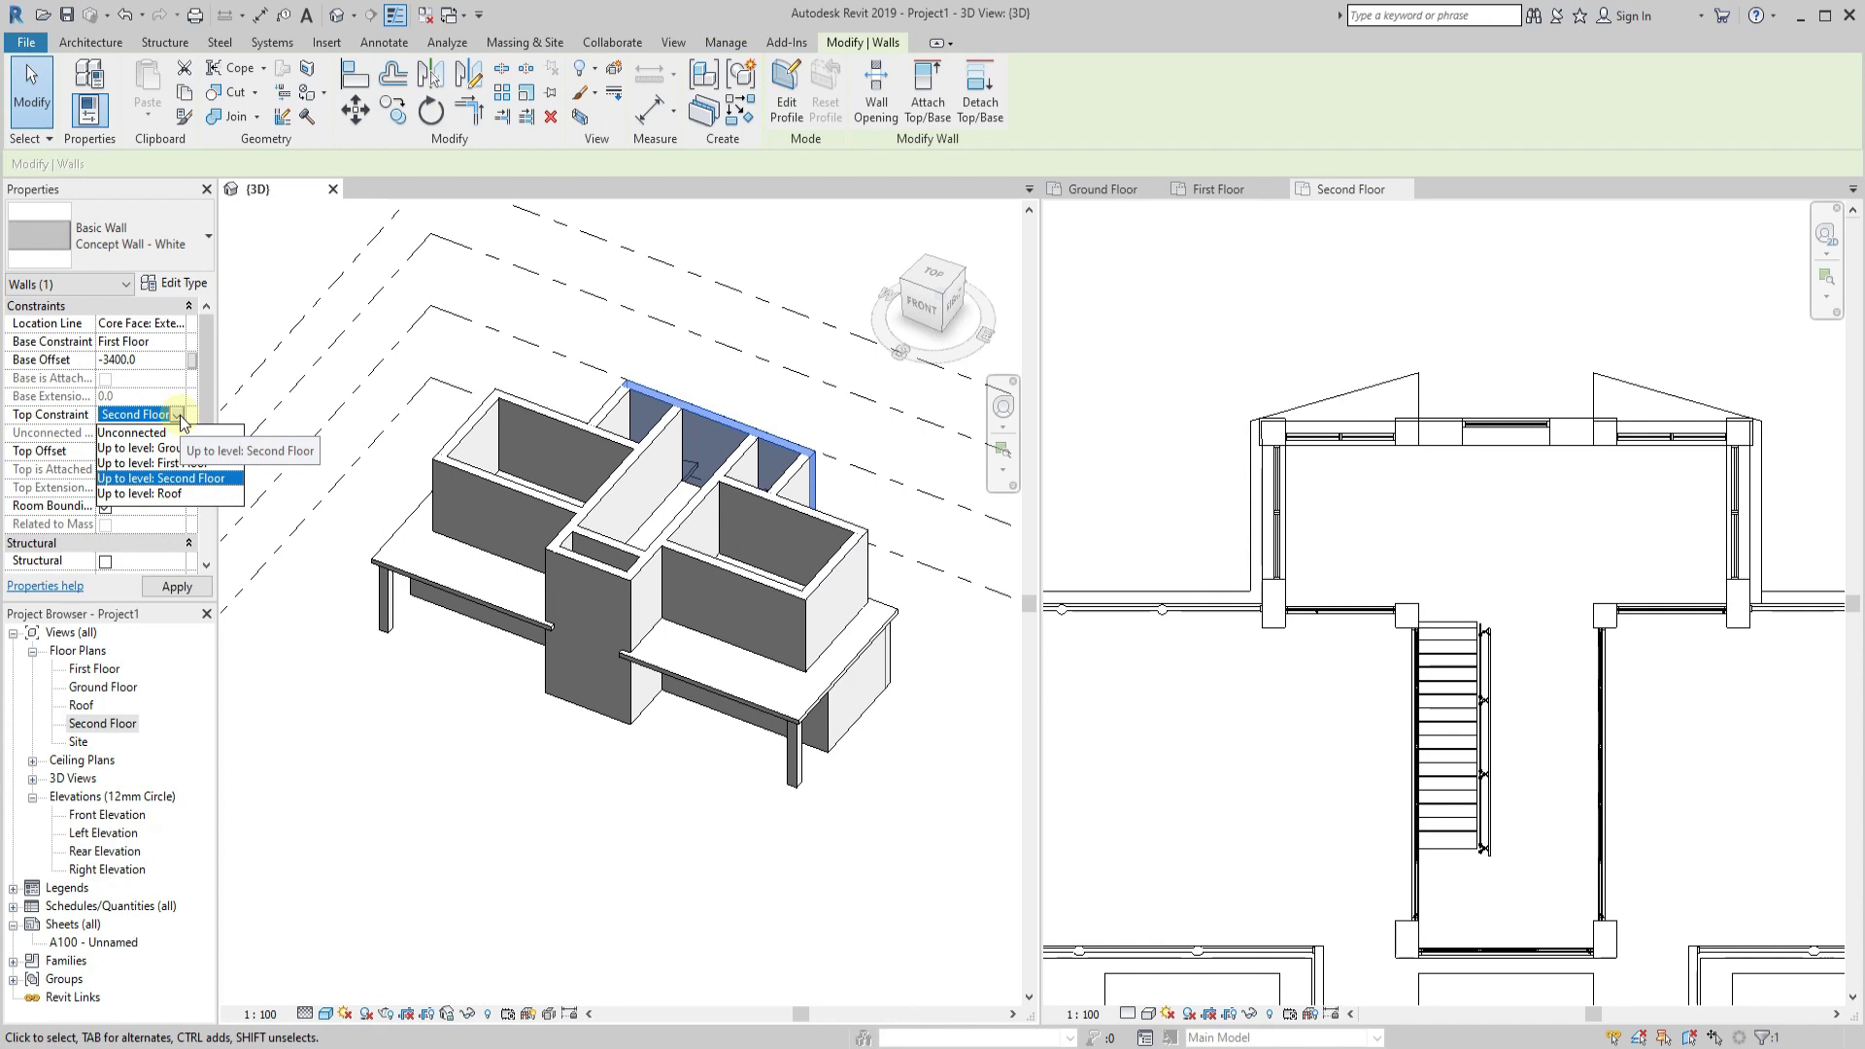
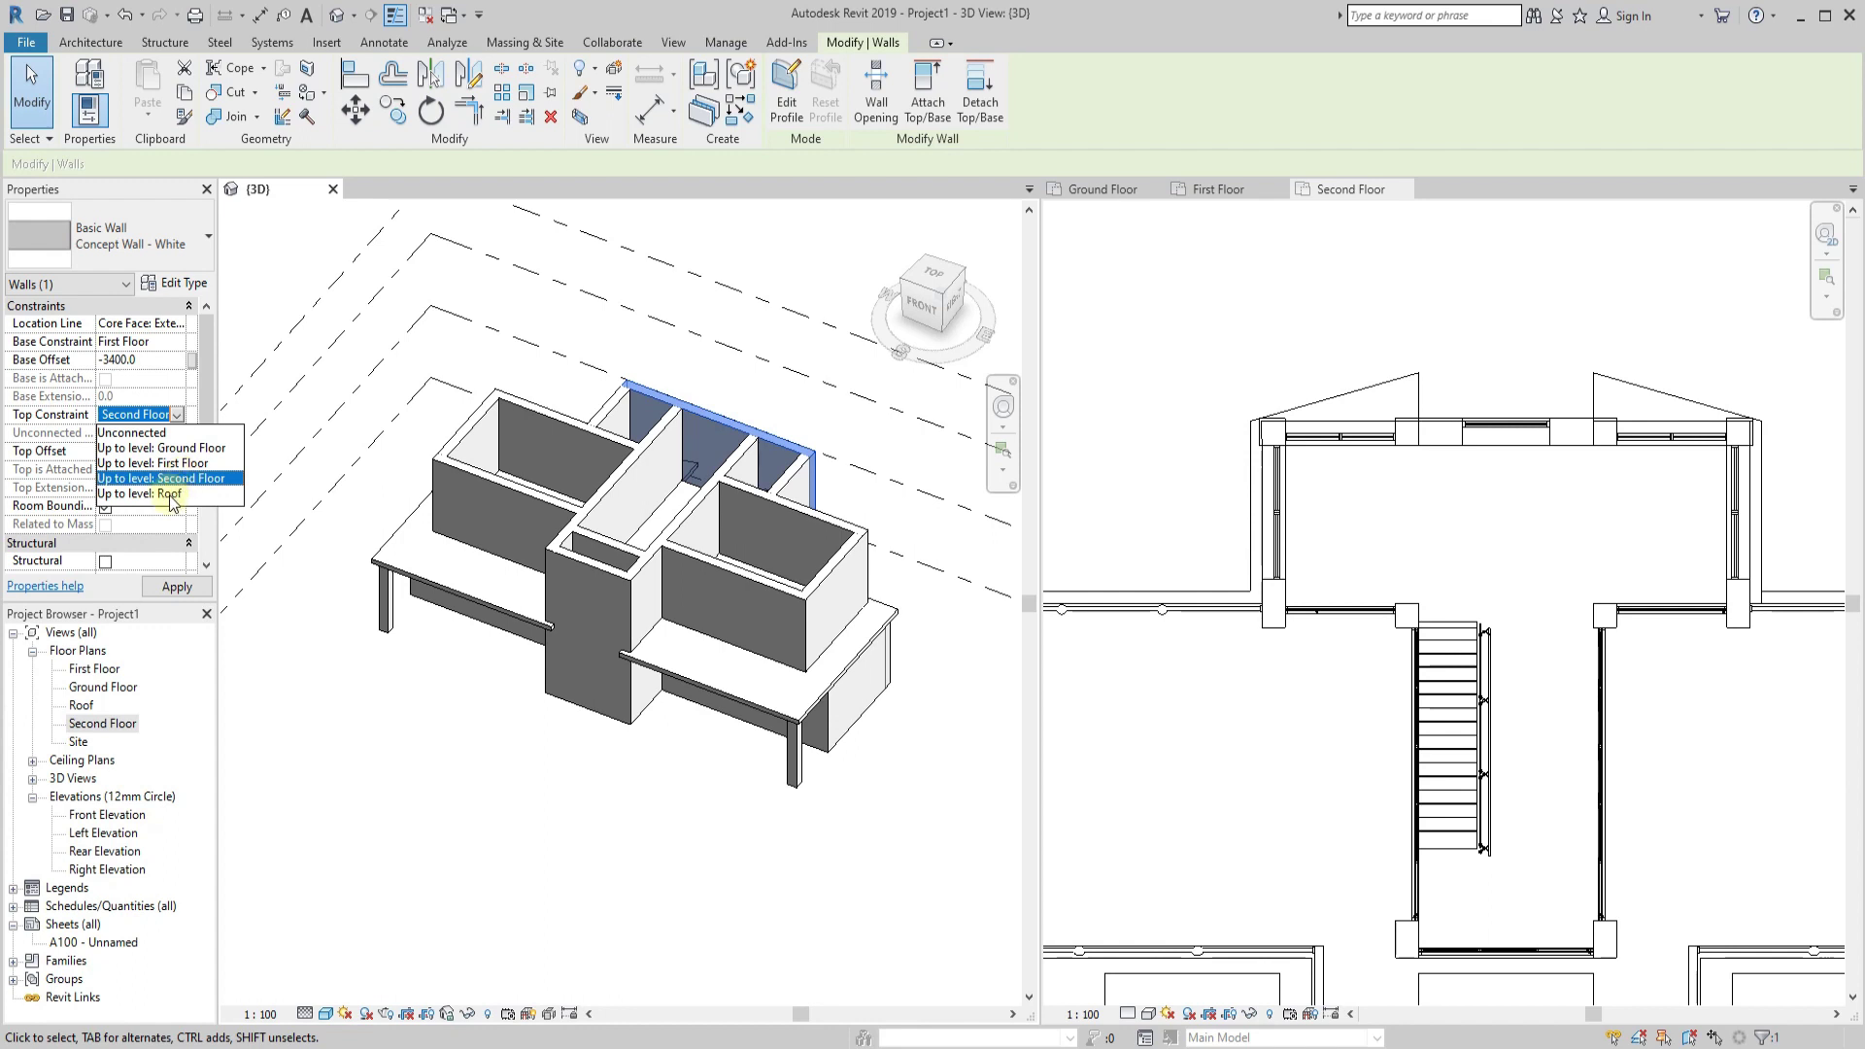
Set the back wall's Top Constraint to 'Up to level: Roof', then select the first-floor slab in 3D.
left_click(171, 494)
left_click(597, 779)
left_click(1361, 428)
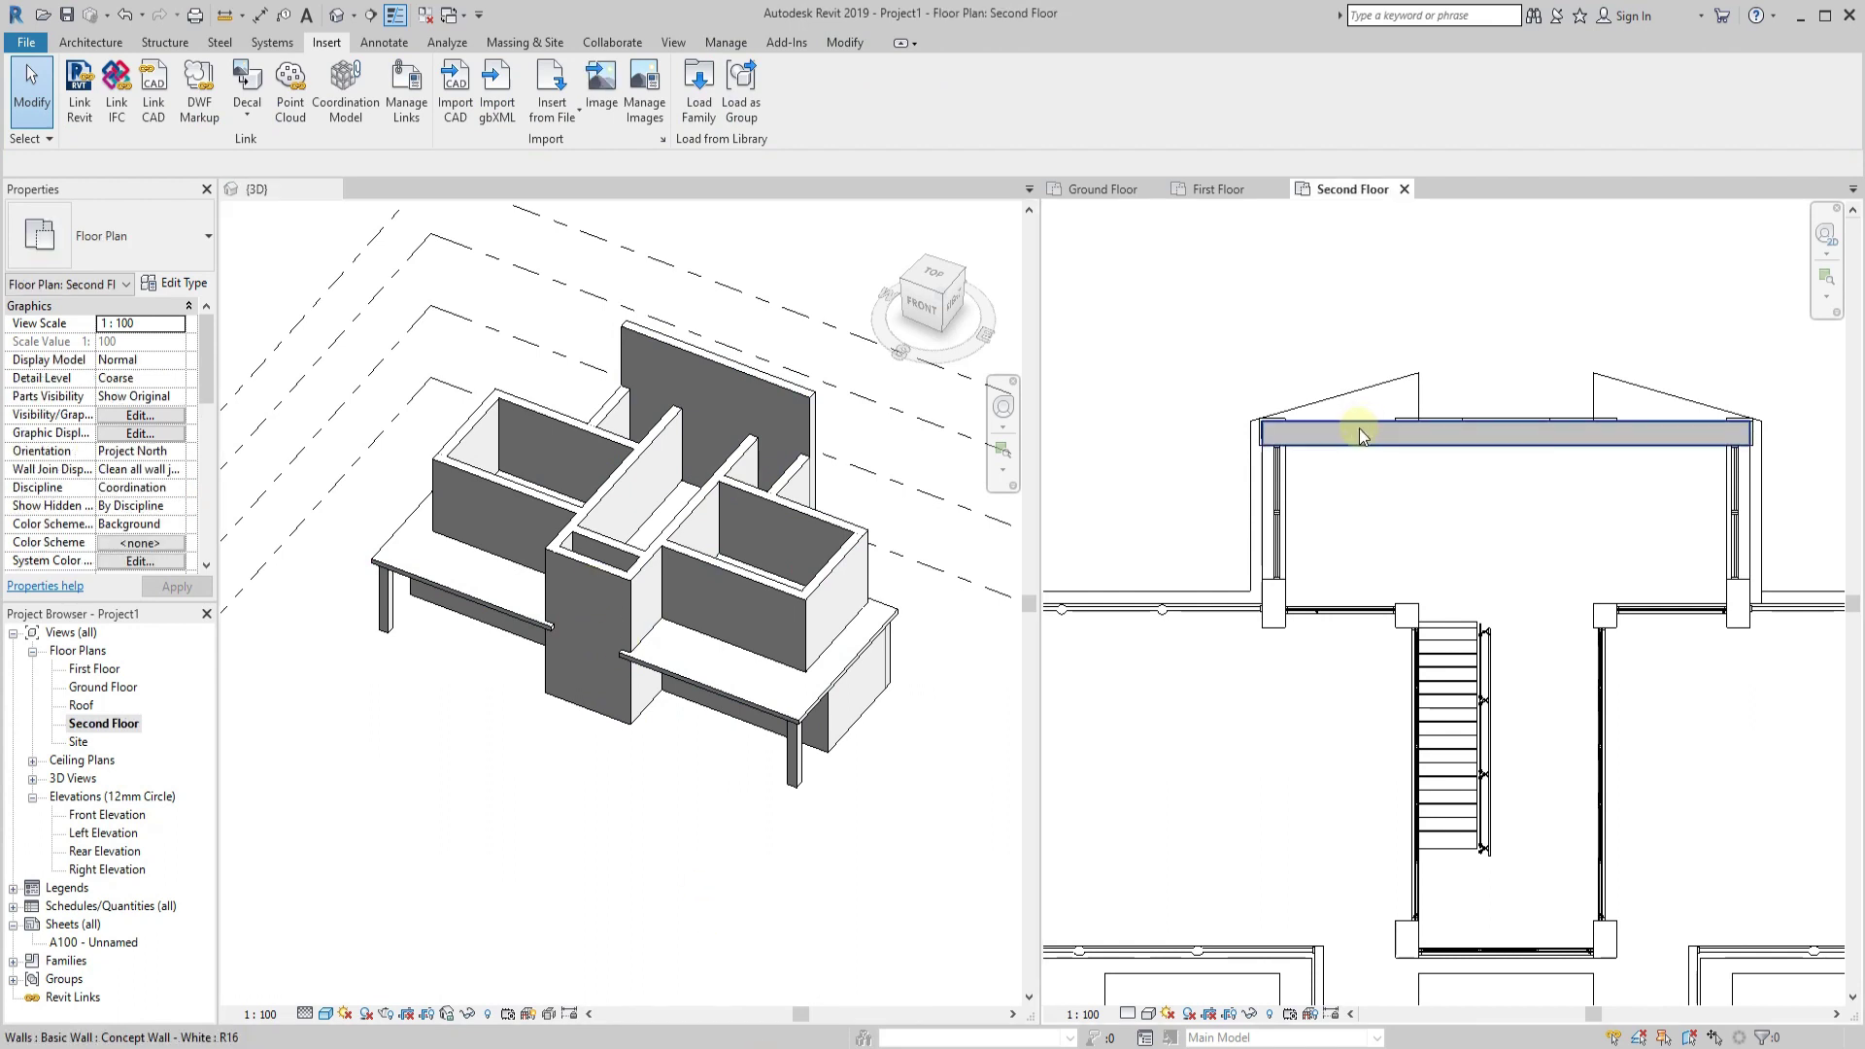
left_click(1357, 429)
left_click(680, 853)
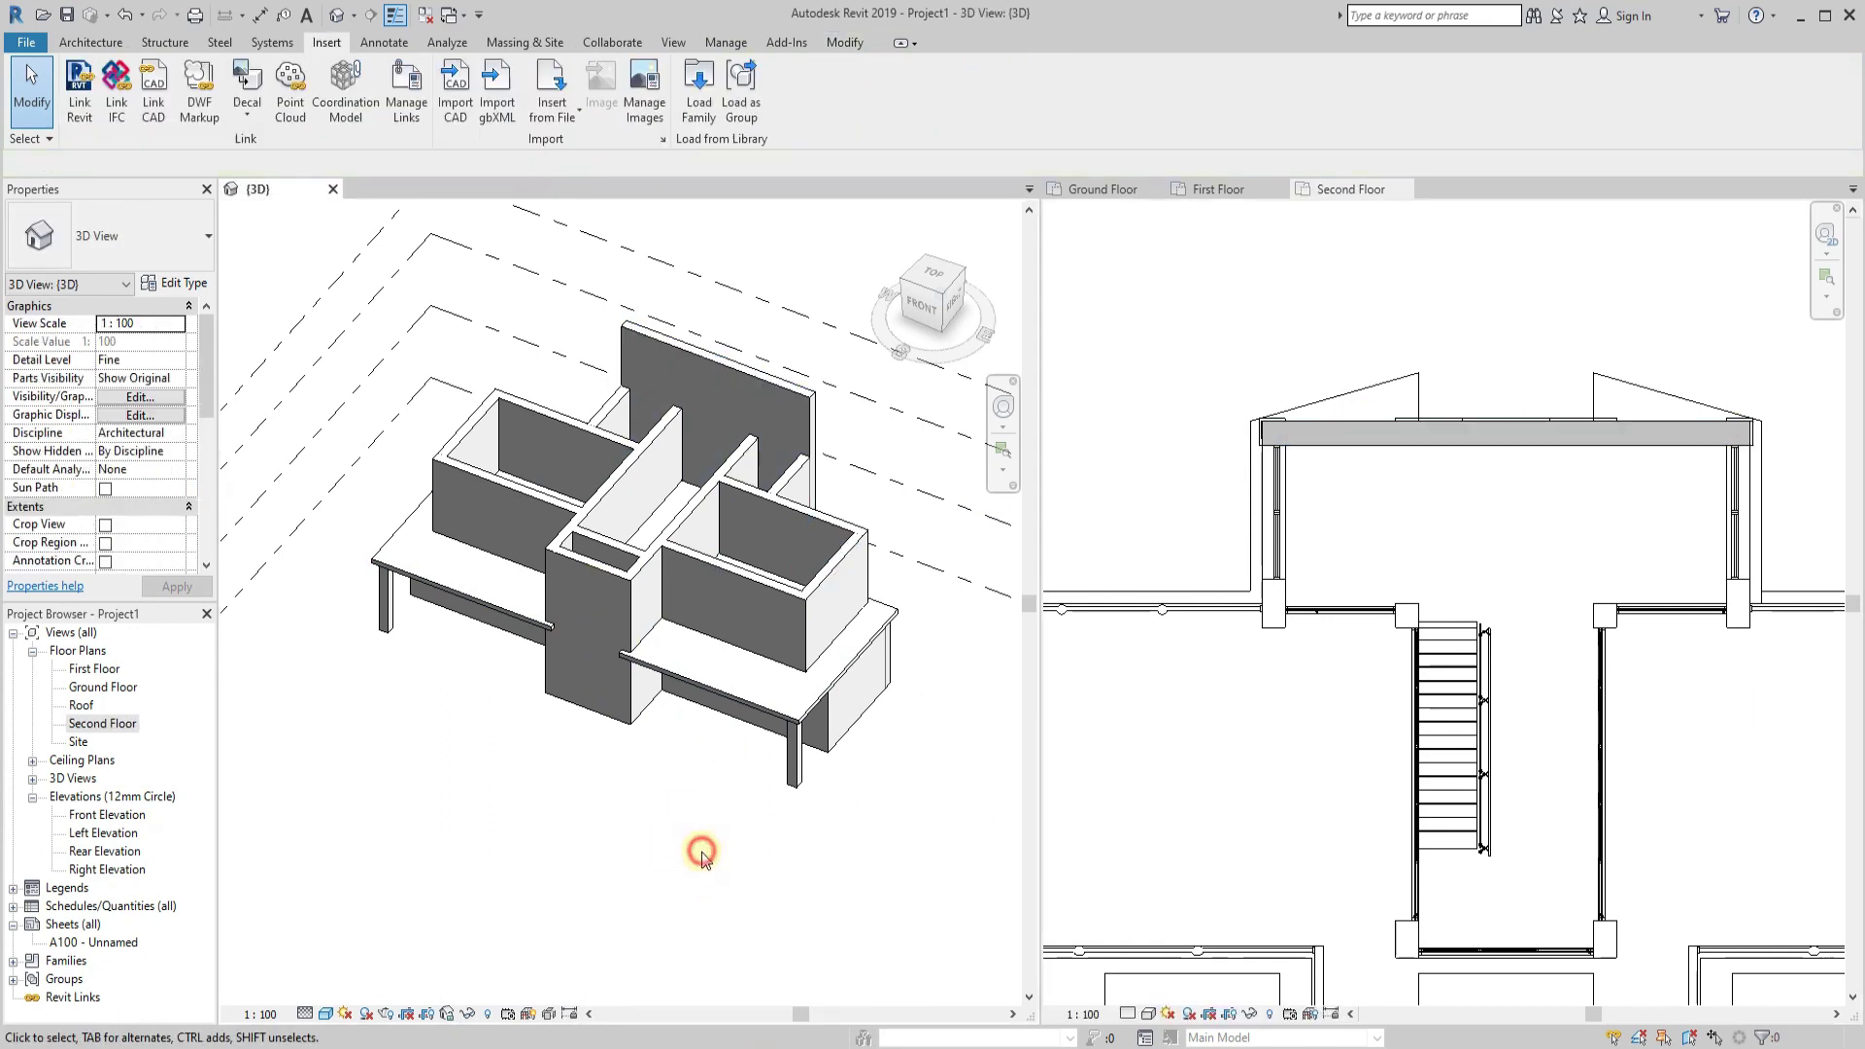
left_click(740, 710)
Paste the copied slab aligned to the Second Floor level.
scroll(1185, 275, "down", 2)
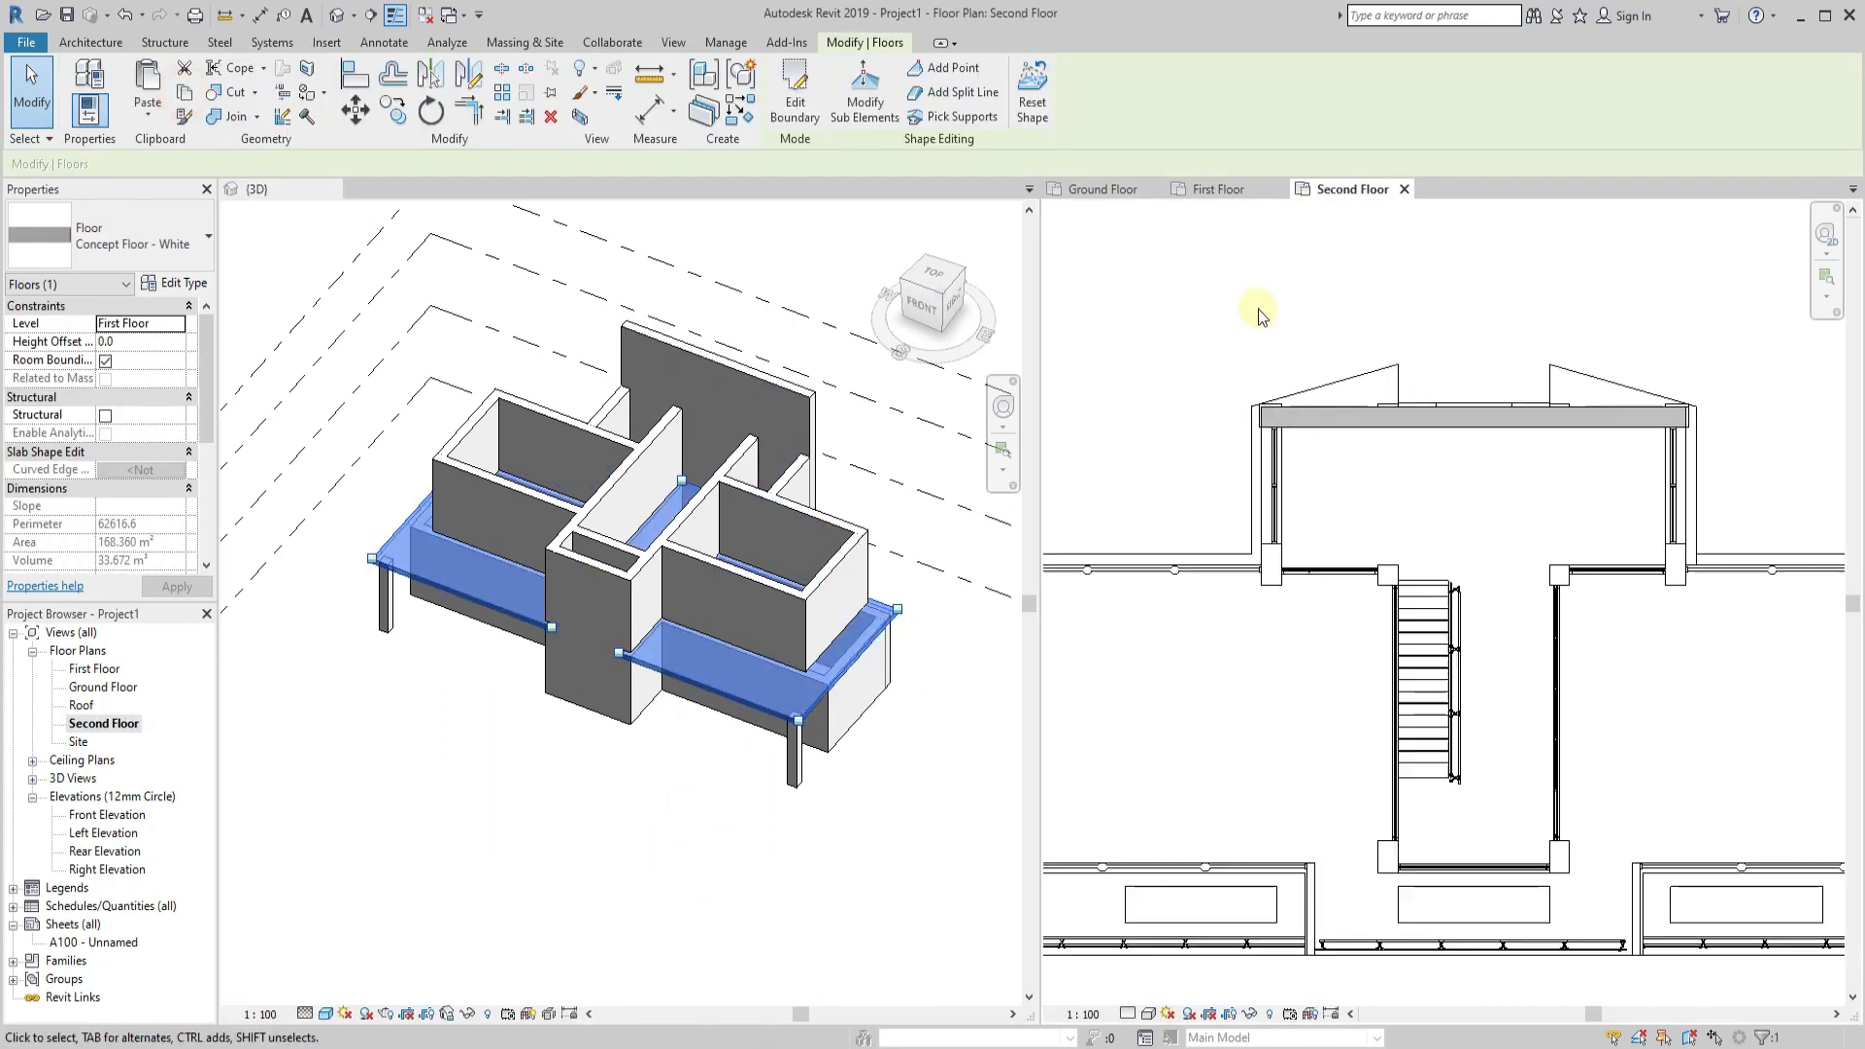
left_click(147, 112)
left_click(243, 263)
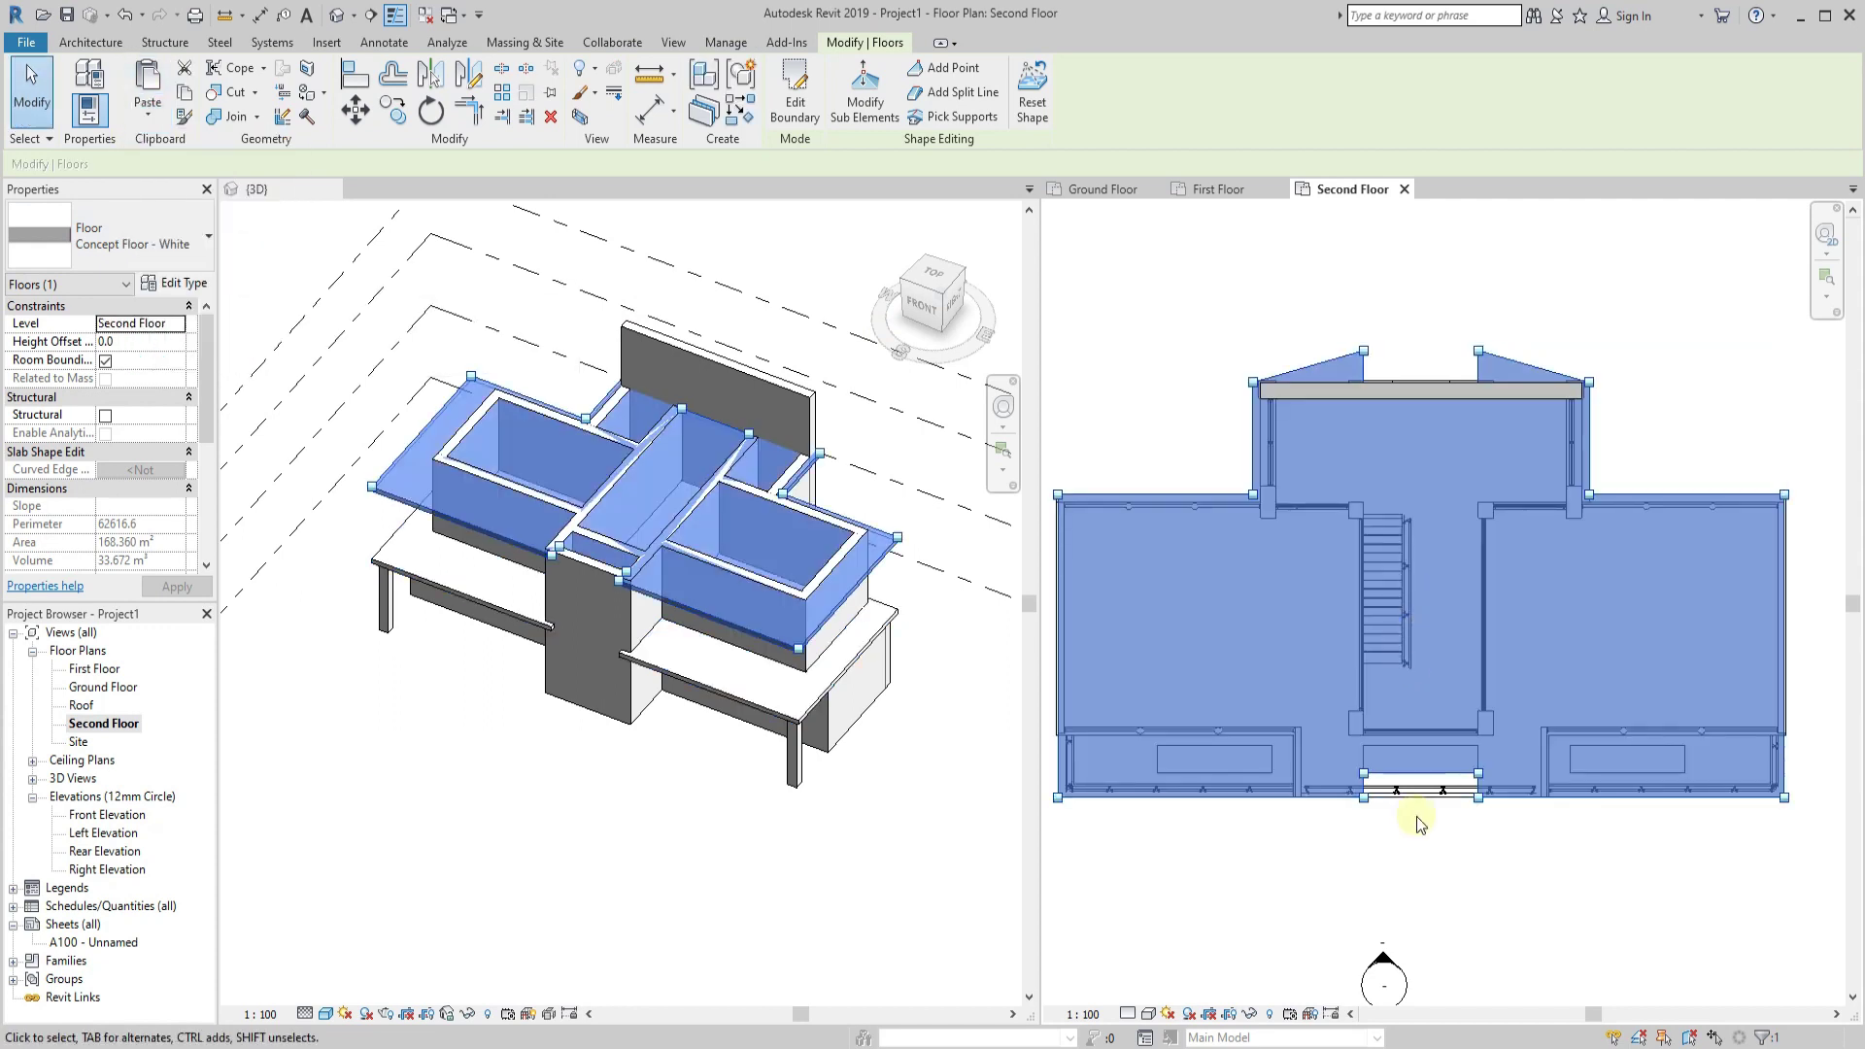
scroll(1416, 820, "up", 3)
Edit the pasted slab's boundary to close the 3000 × 600 front notch, finishing with Yes.
left_click(787, 127)
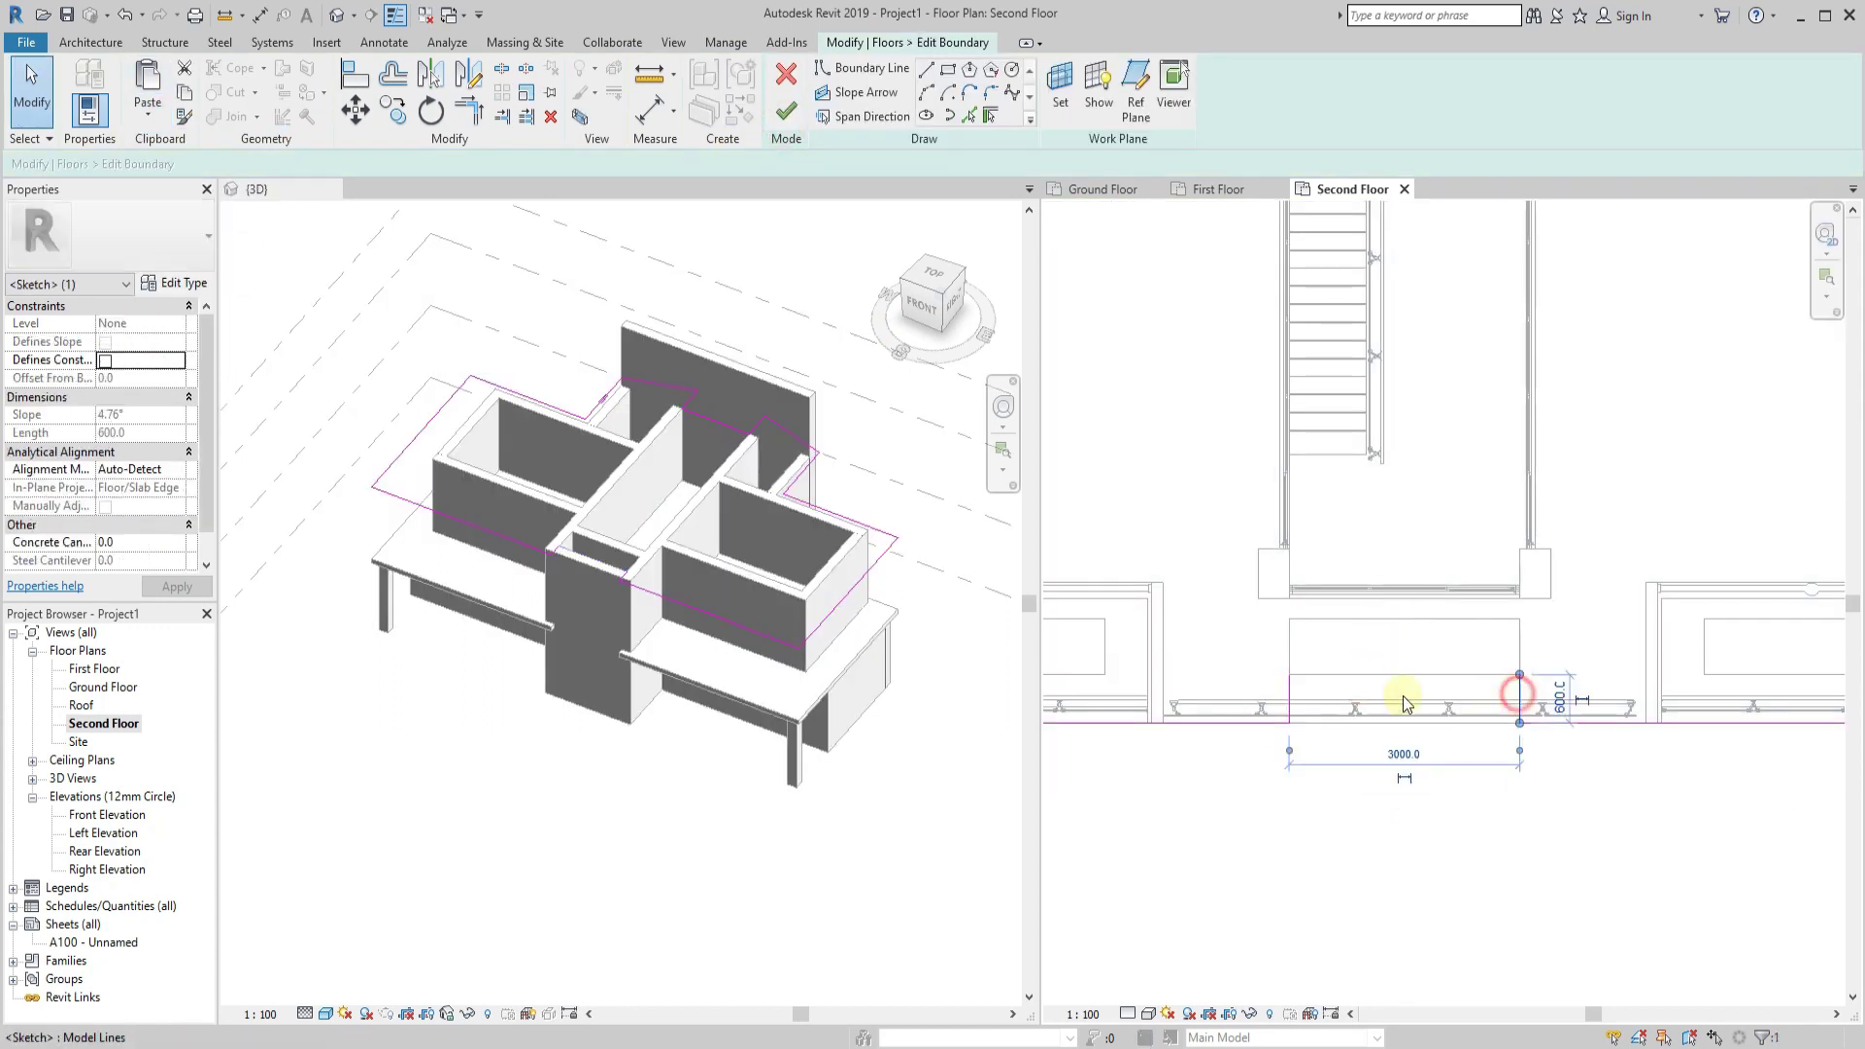
scroll(1360, 714, "down", 3)
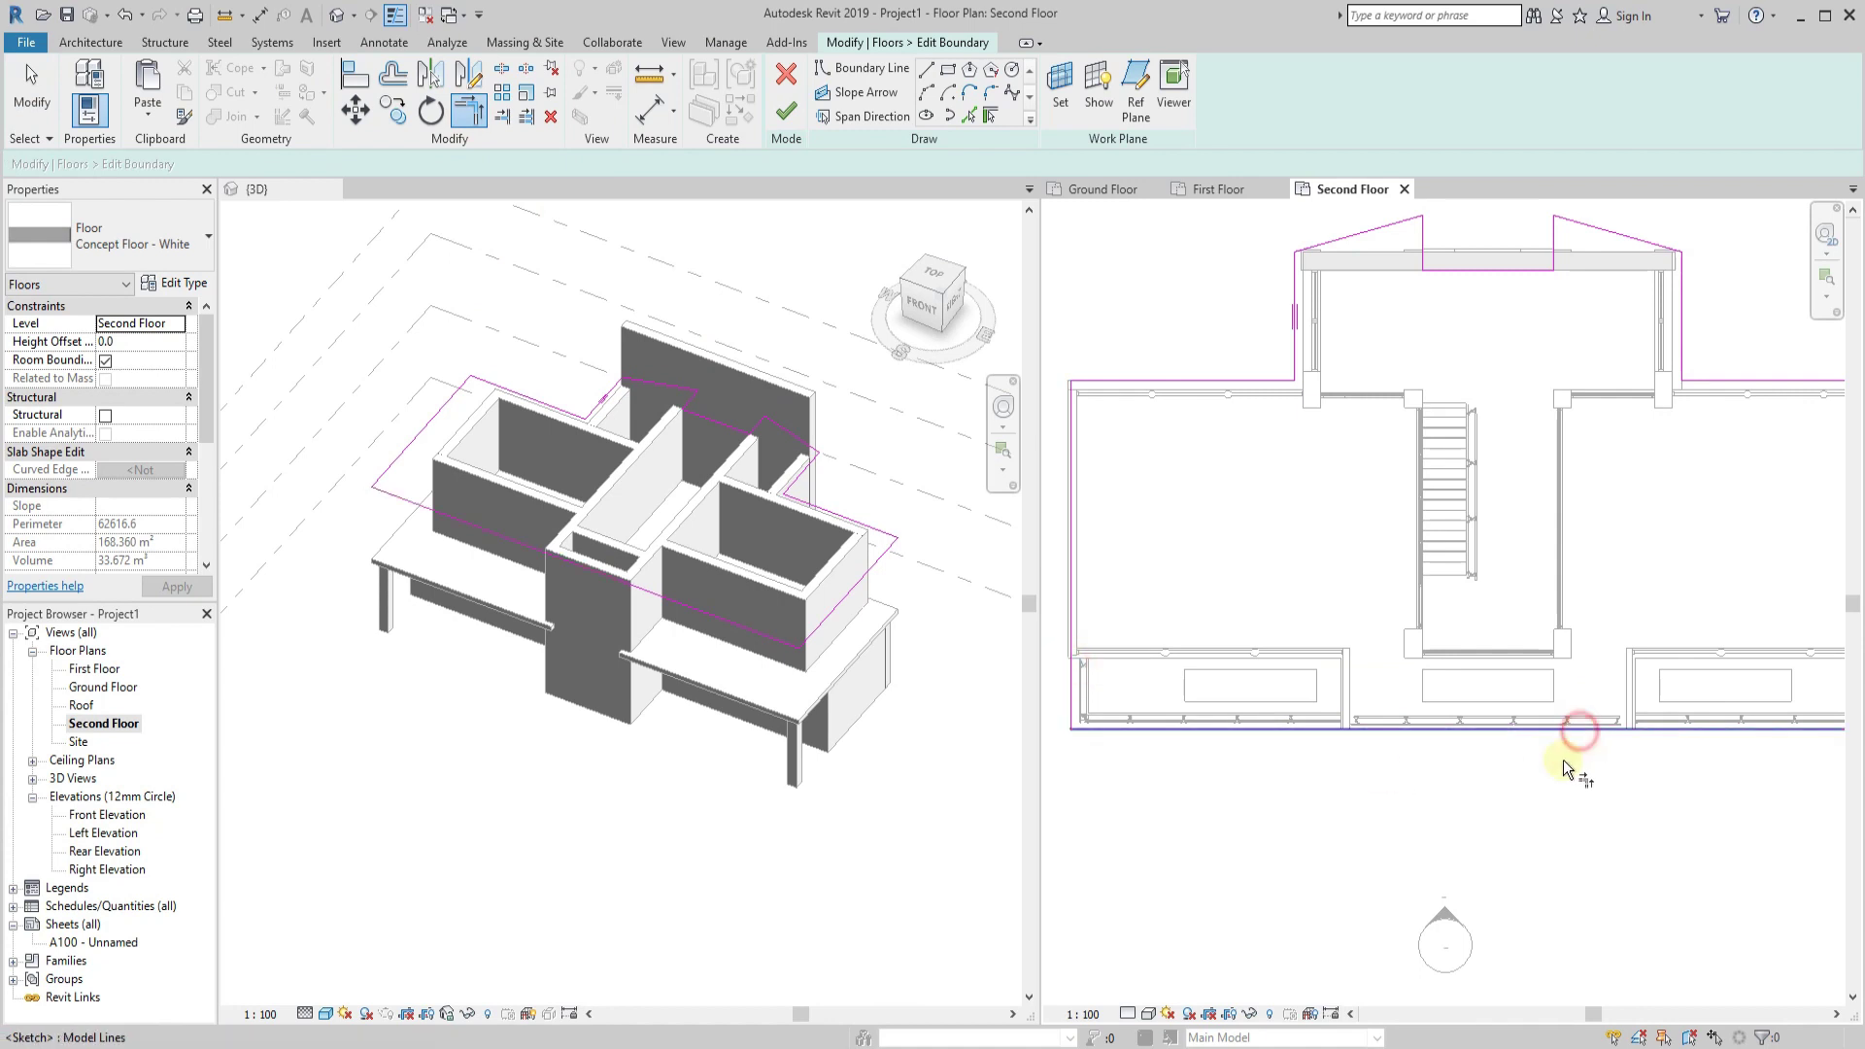
left_click(981, 547)
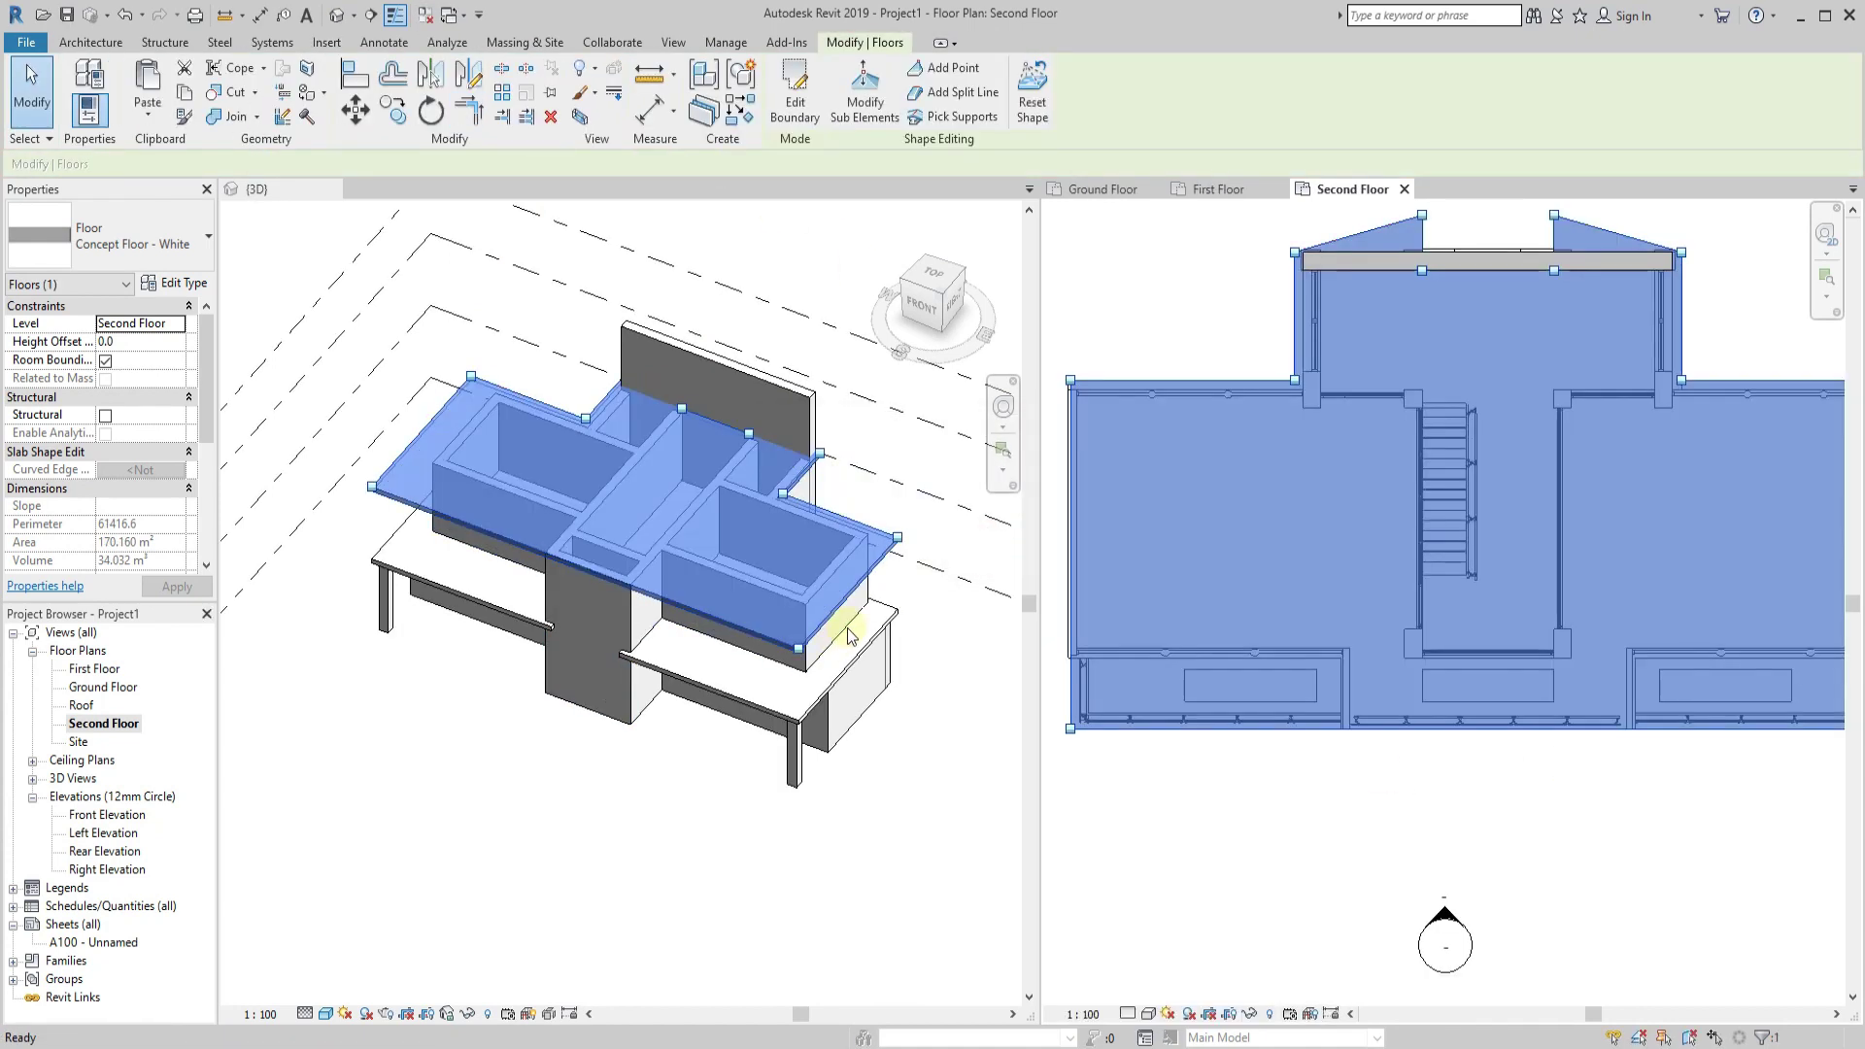
left_click(1374, 818)
scroll(1399, 749, "down", 3)
left_click(1644, 710)
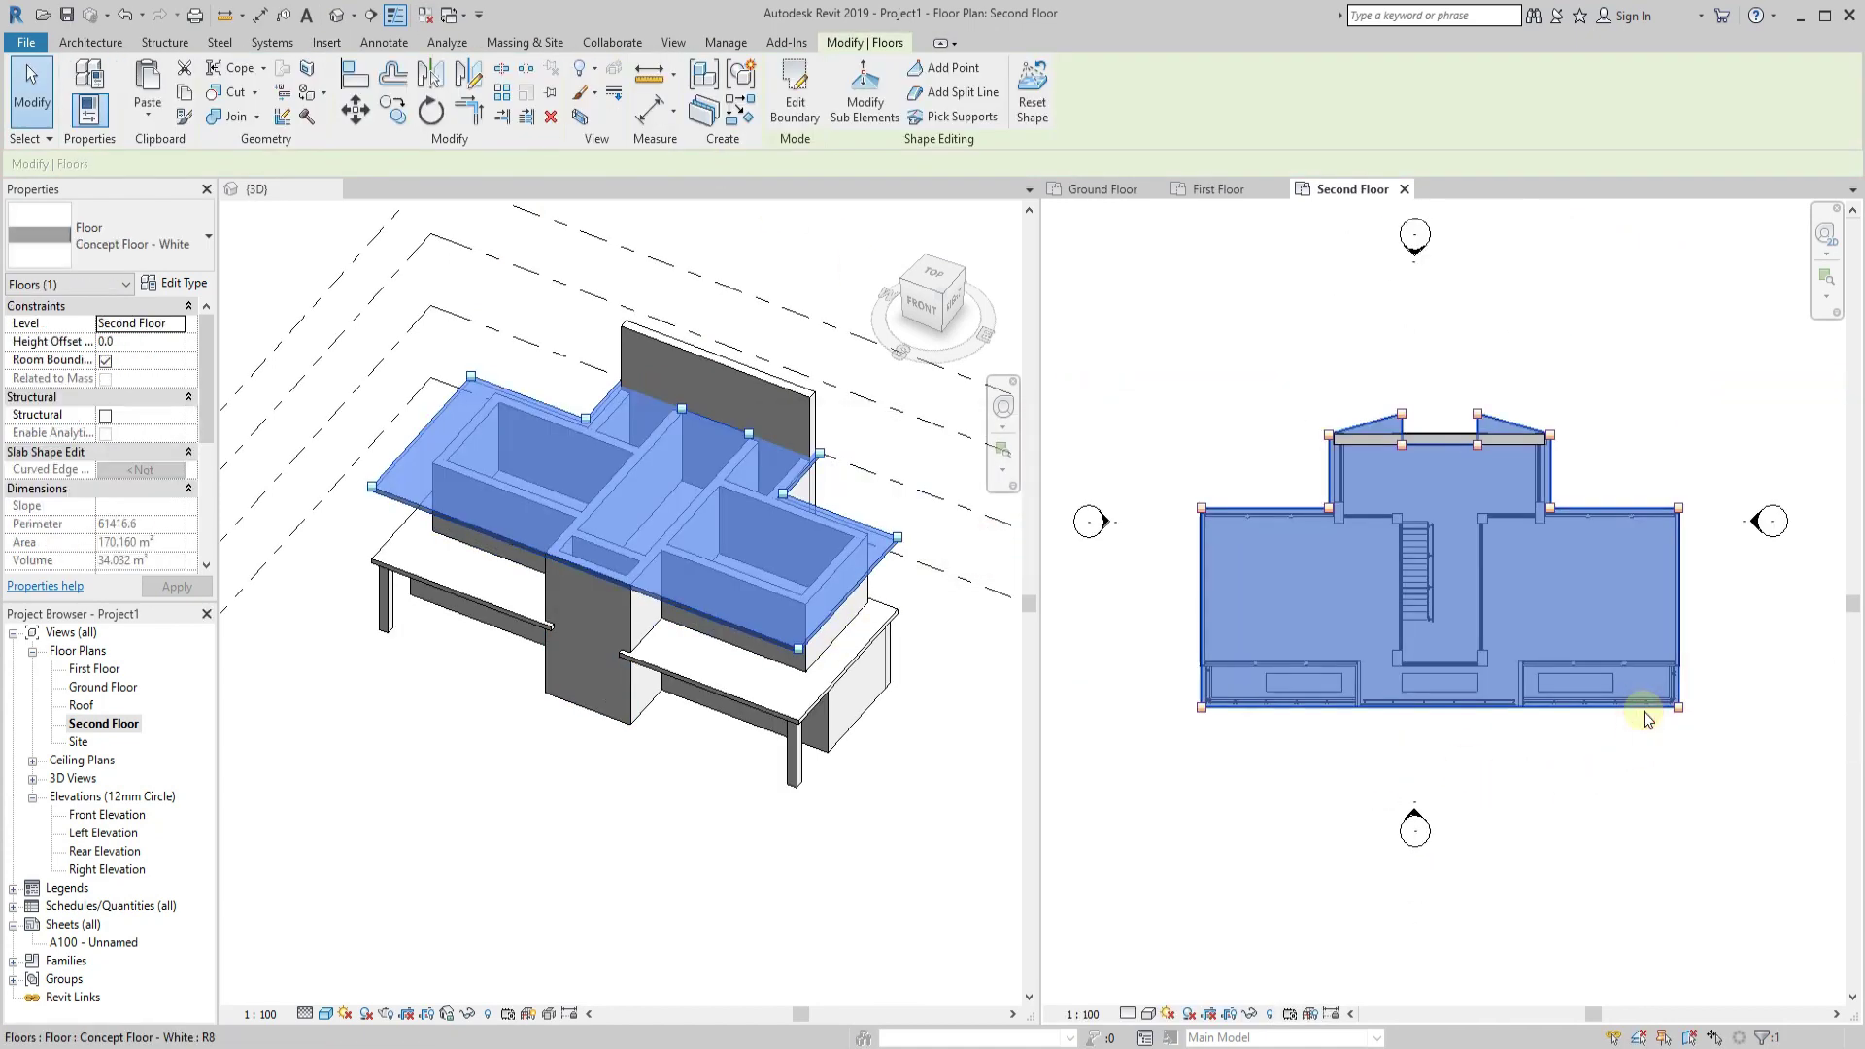
Temporarily hide the second-floor slab and select the back wall in the Second Floor plan.
key("h")
key("h")
scroll(1324, 499, "up", 3)
left_click(1399, 404)
right_click(1407, 409)
Sketch trial walls matching the back wall: one running down, one horizontal to the opening corner.
key("Escape")
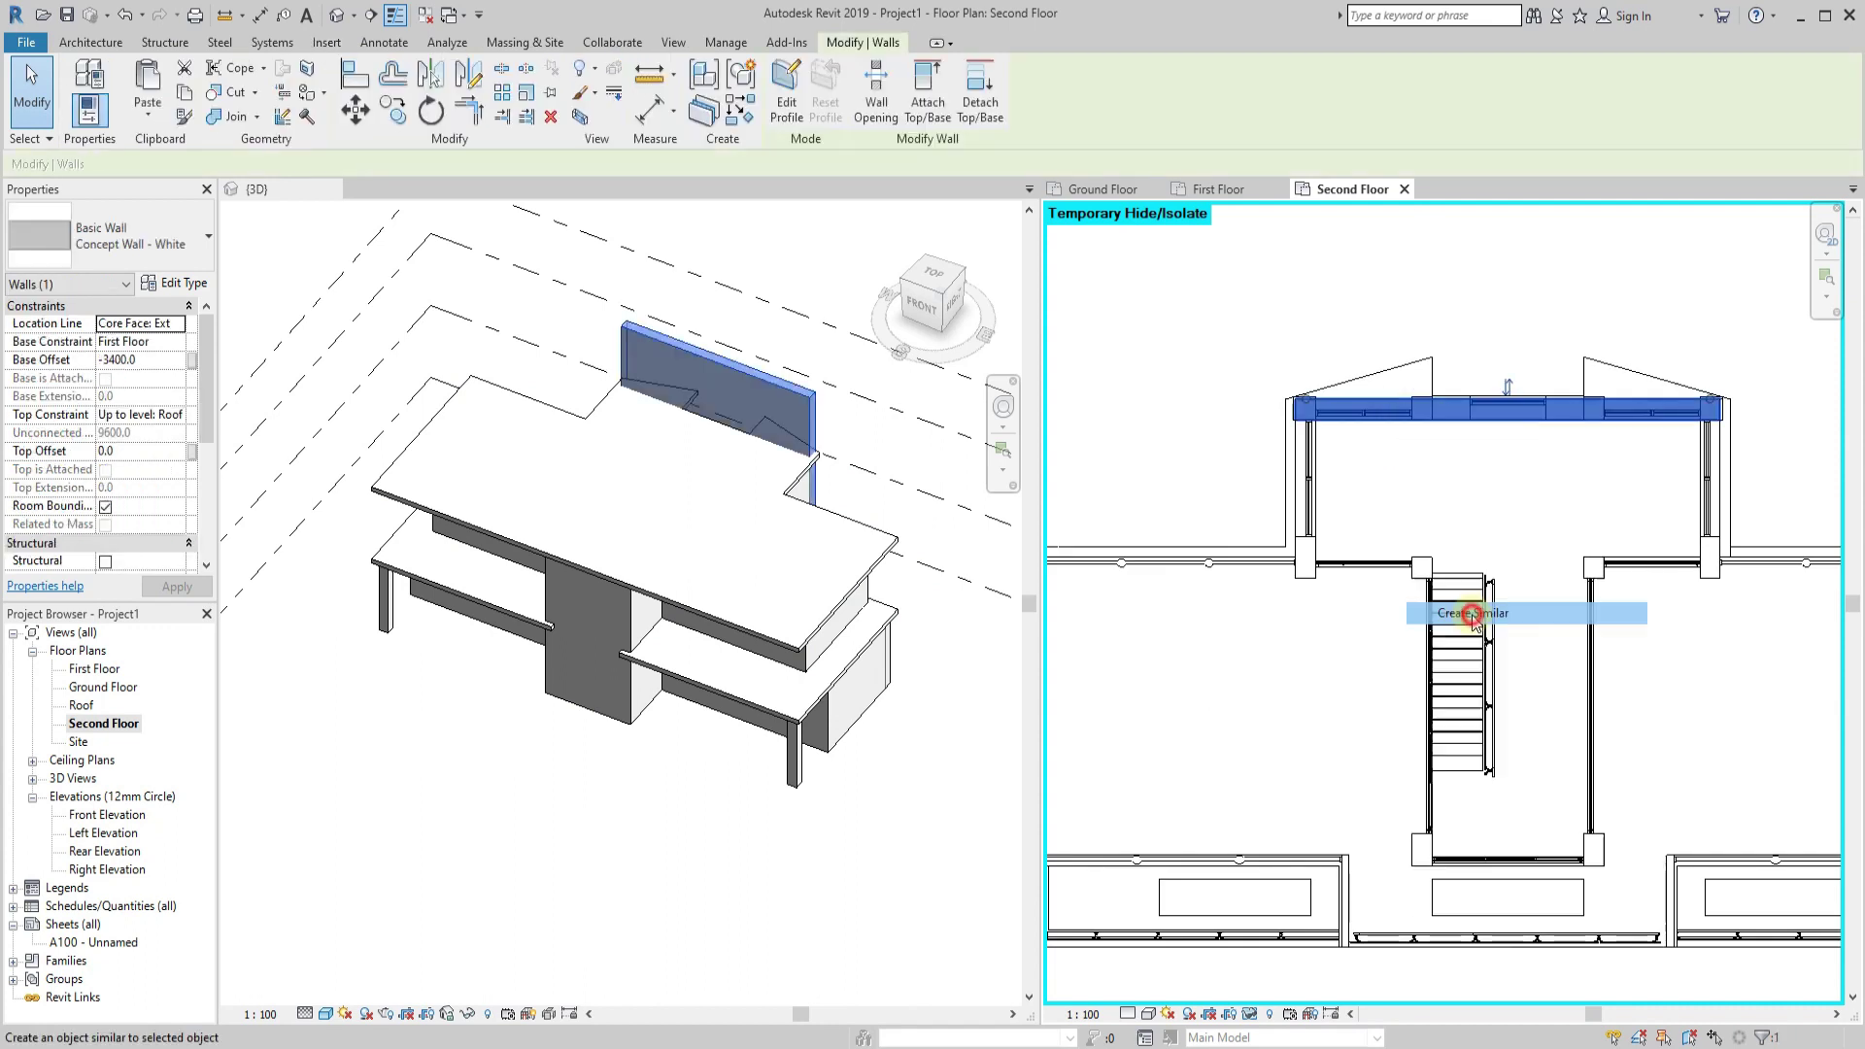
key("w")
key("a")
scroll(1321, 559, "up", 3)
scroll(1317, 563, "up", 2)
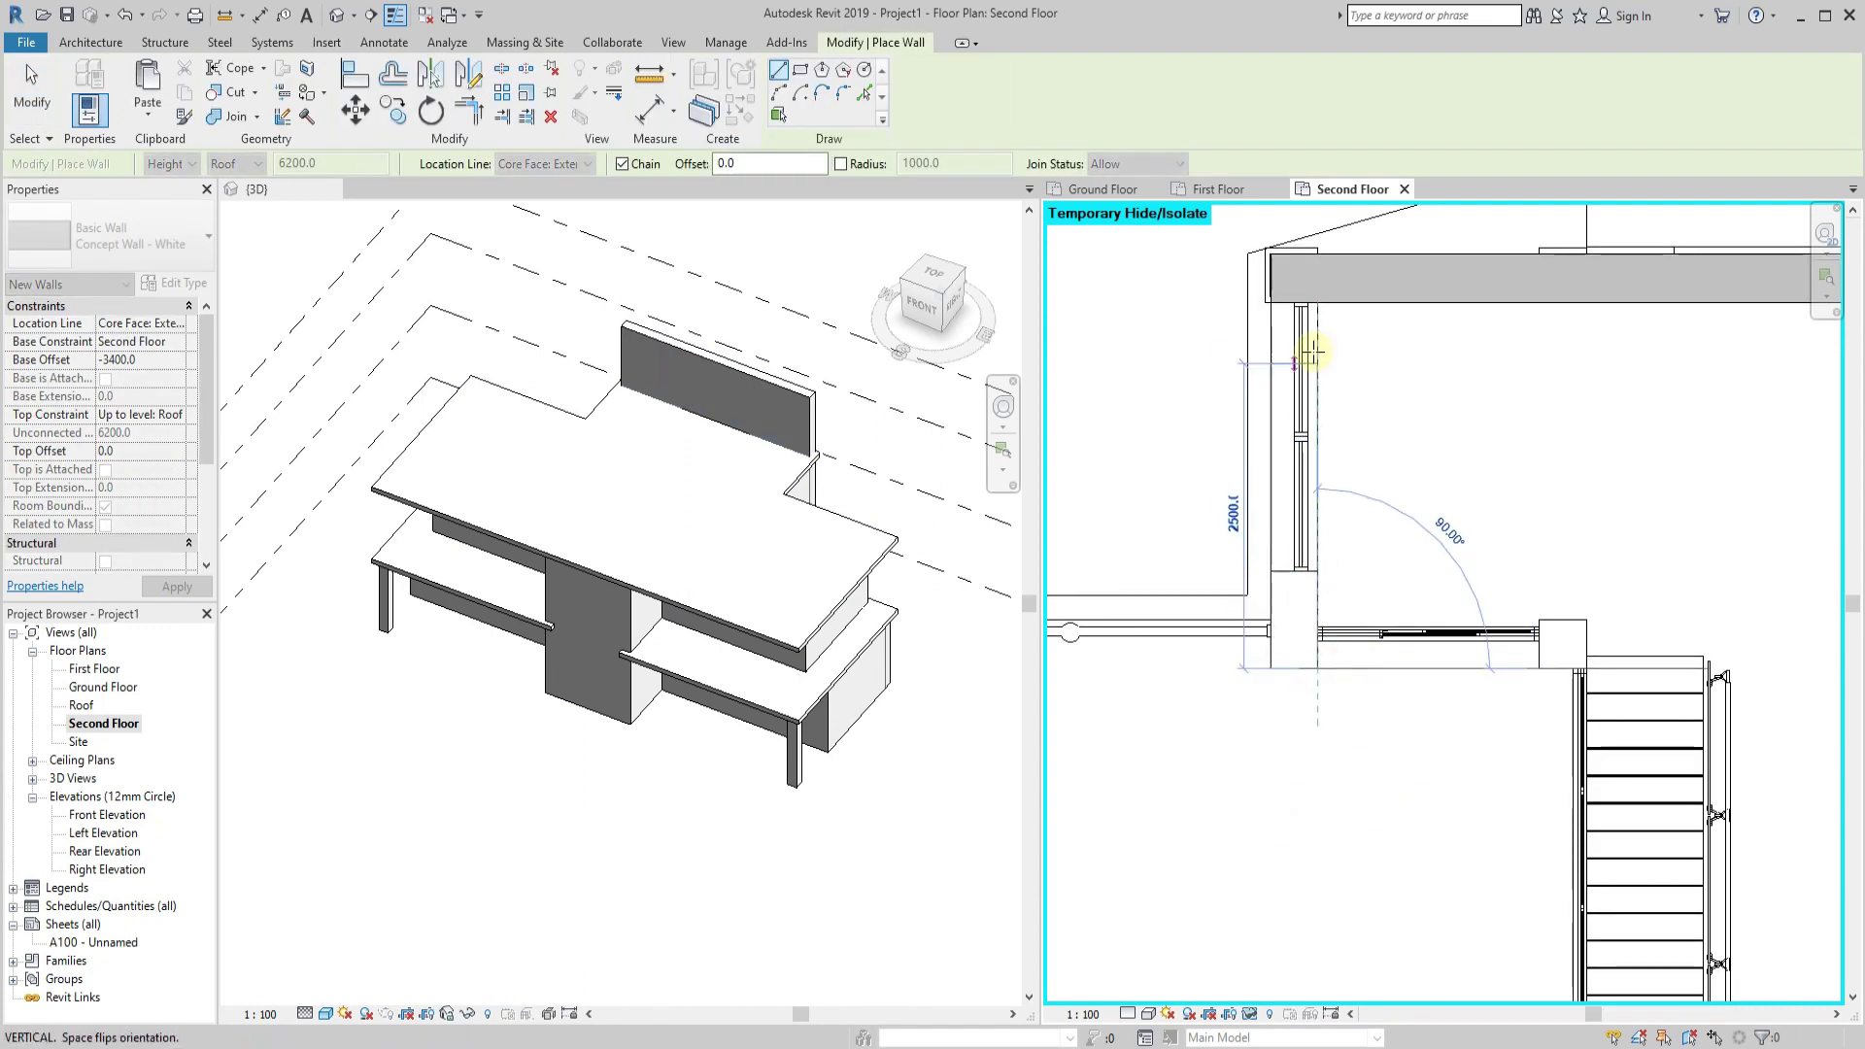
left_click(1315, 295)
key("Escape")
middle_click_drag(1353, 762, 1321, 706)
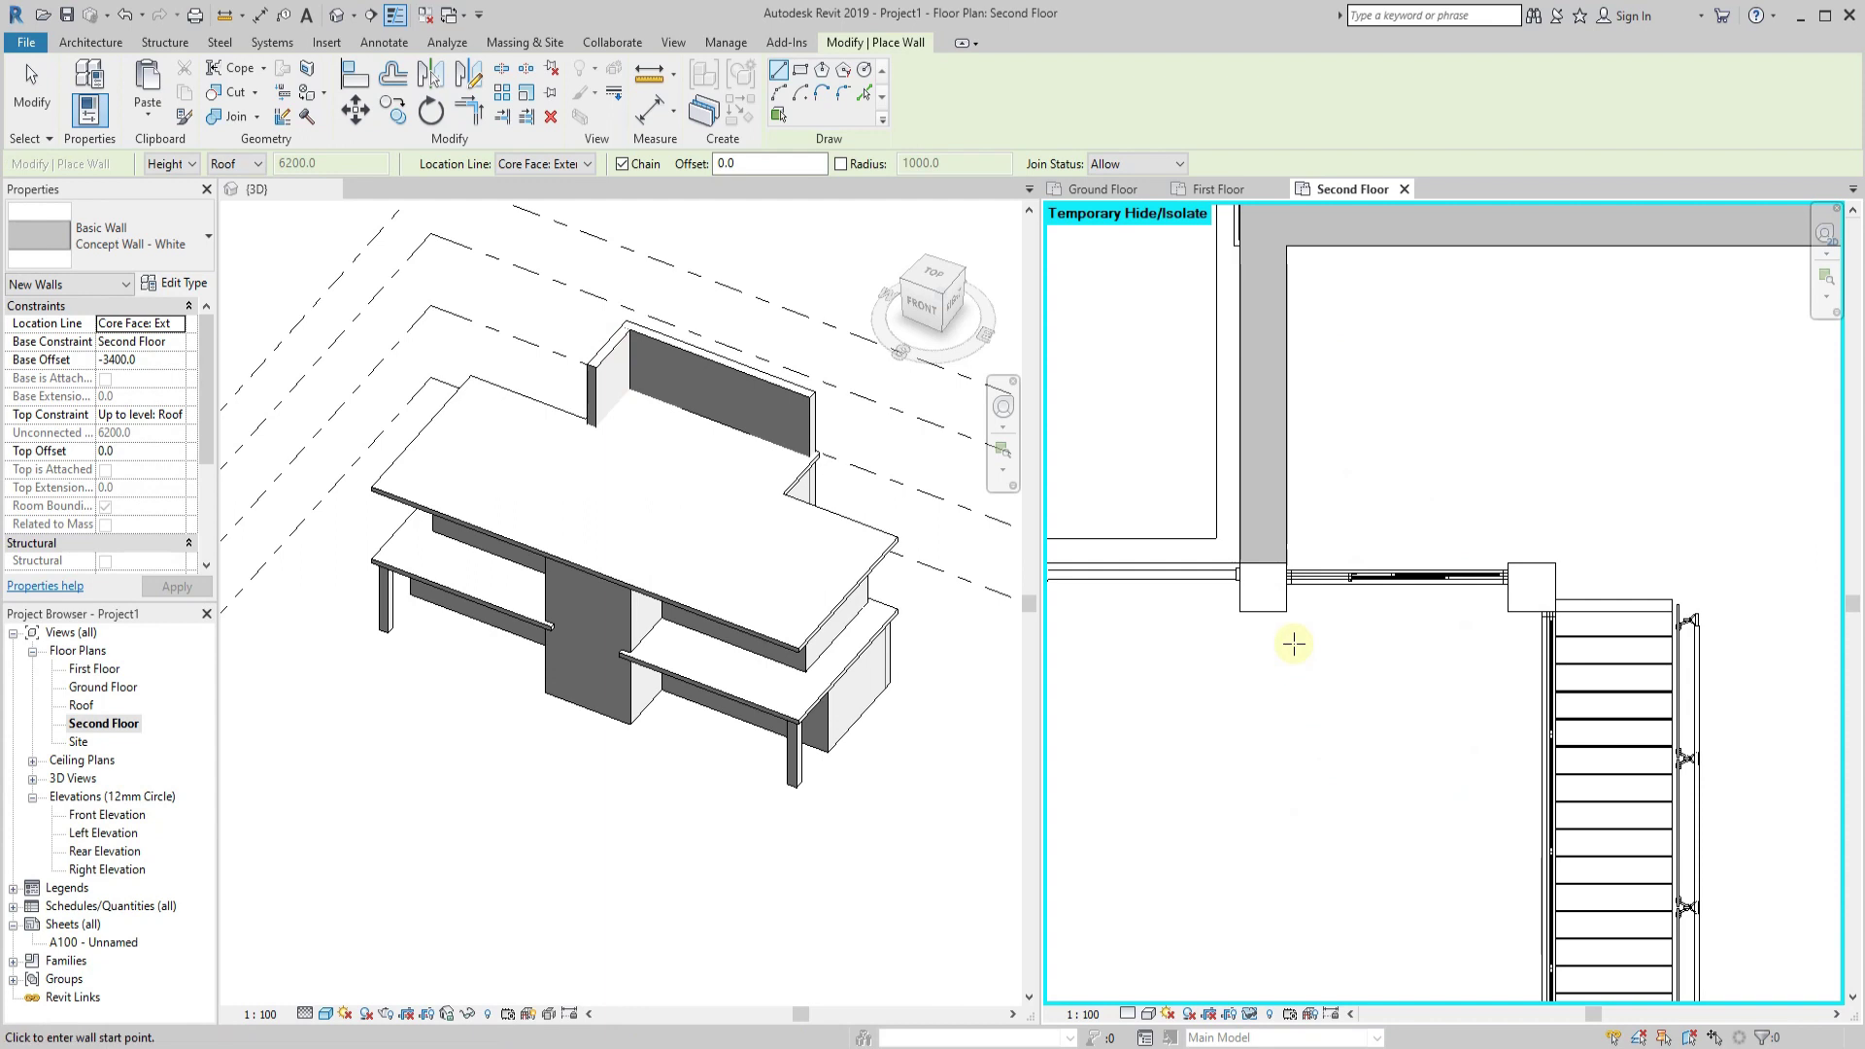
scroll(1512, 595, "up", 1)
scroll(1562, 615, "up", 1)
left_click(1550, 612)
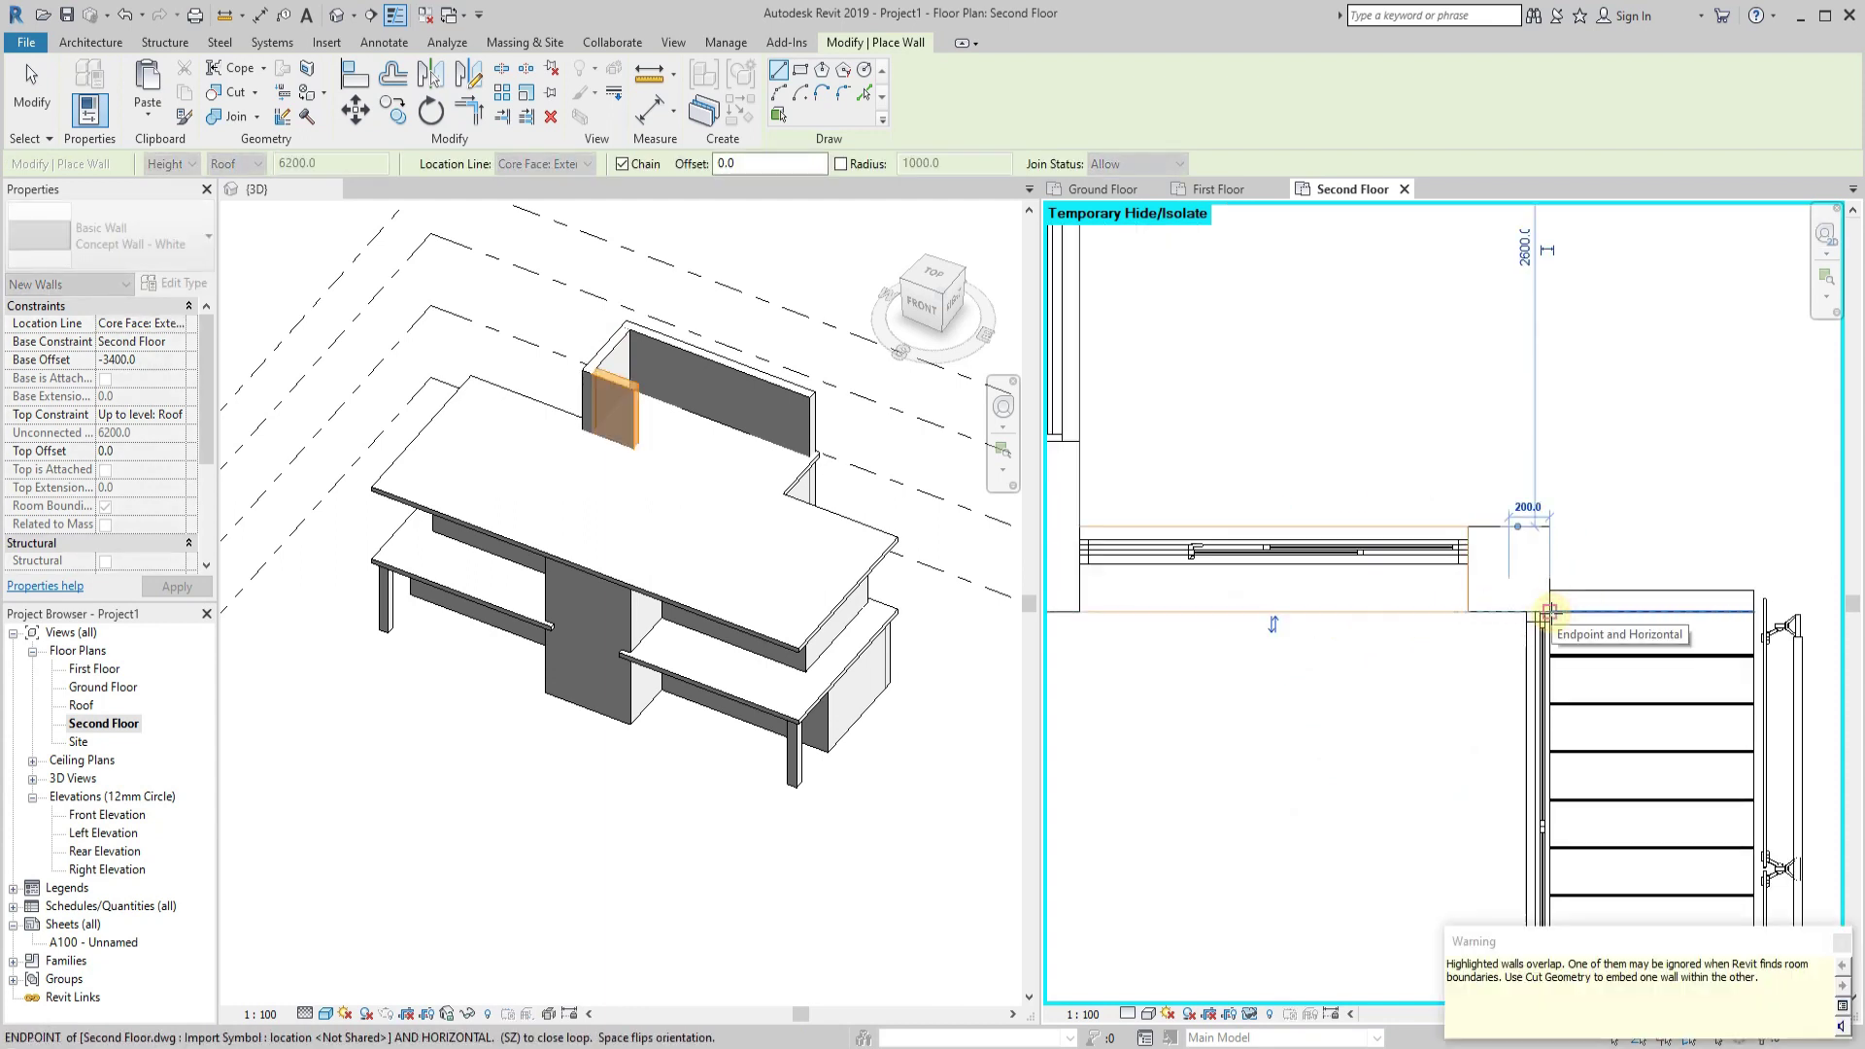
key("Escape")
key("Escape")
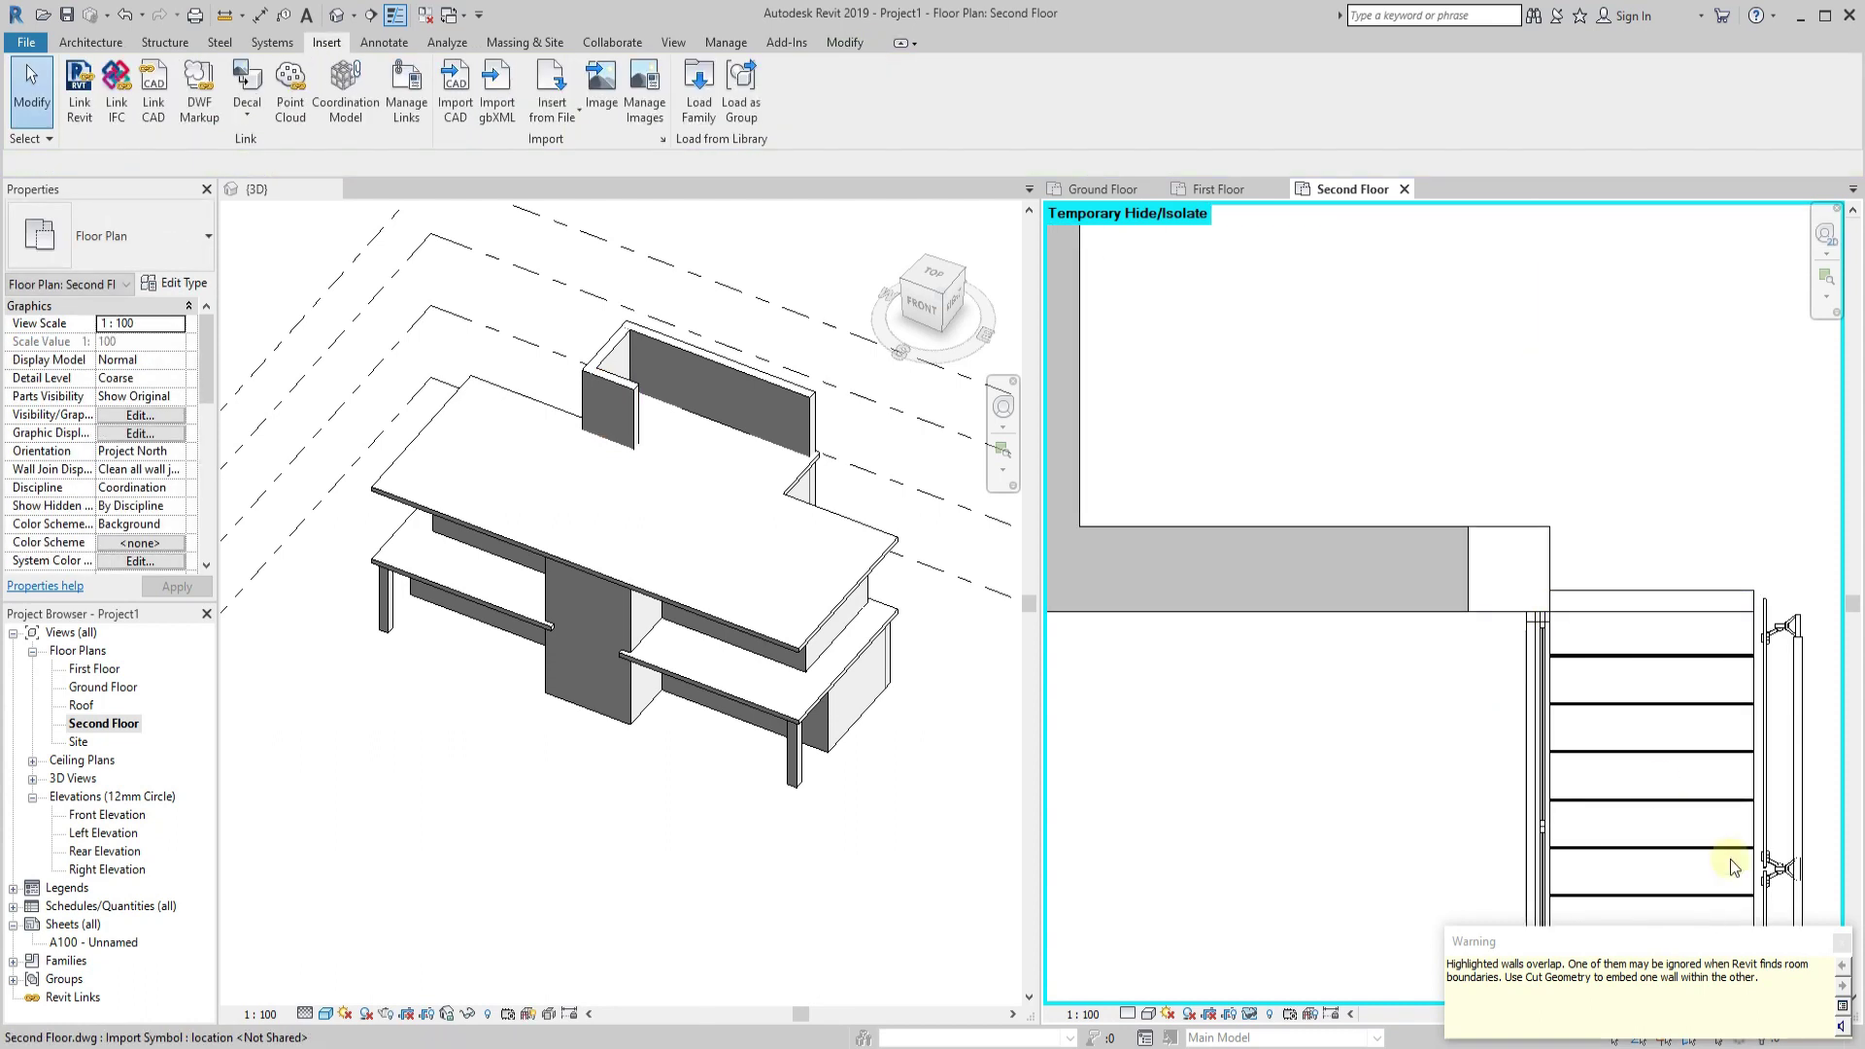
Try changing the short wall's base offset, dismiss the invalid-value error, then delete the wall.
scroll(643, 431, "up", 3)
left_click(643, 431)
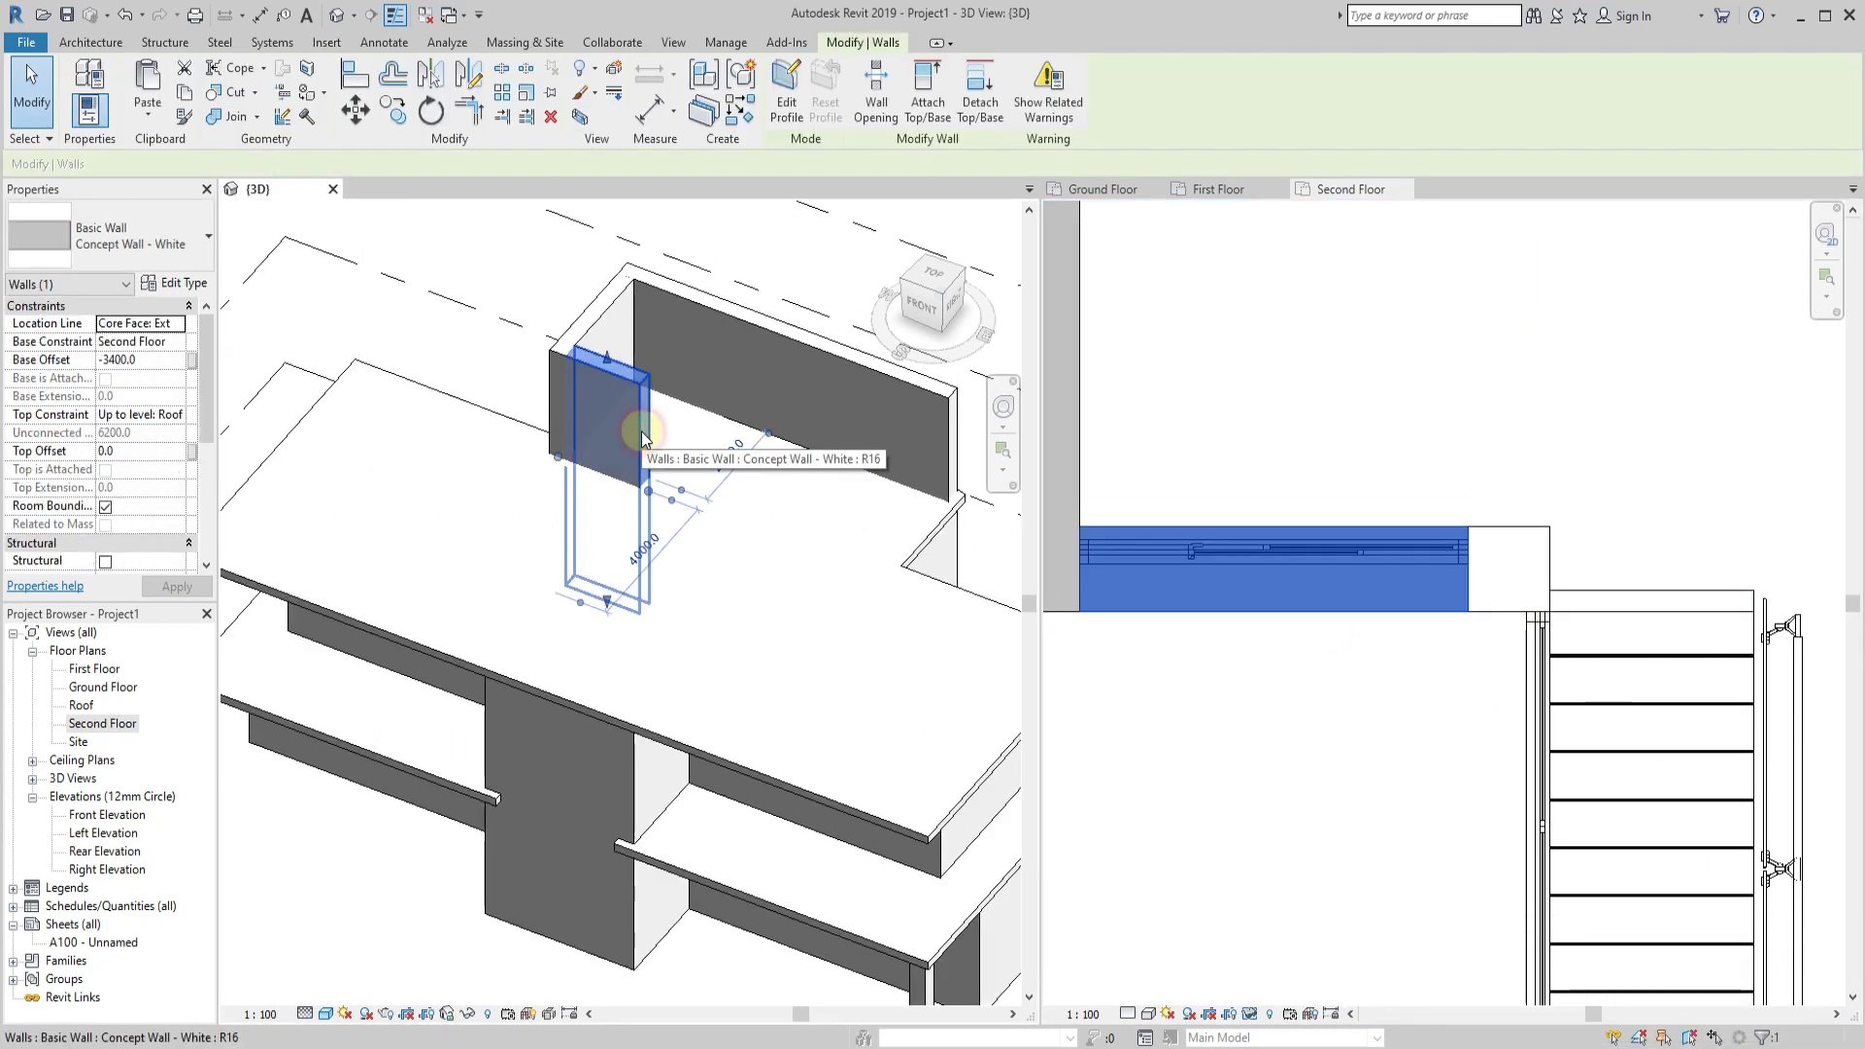
left_click(175, 346)
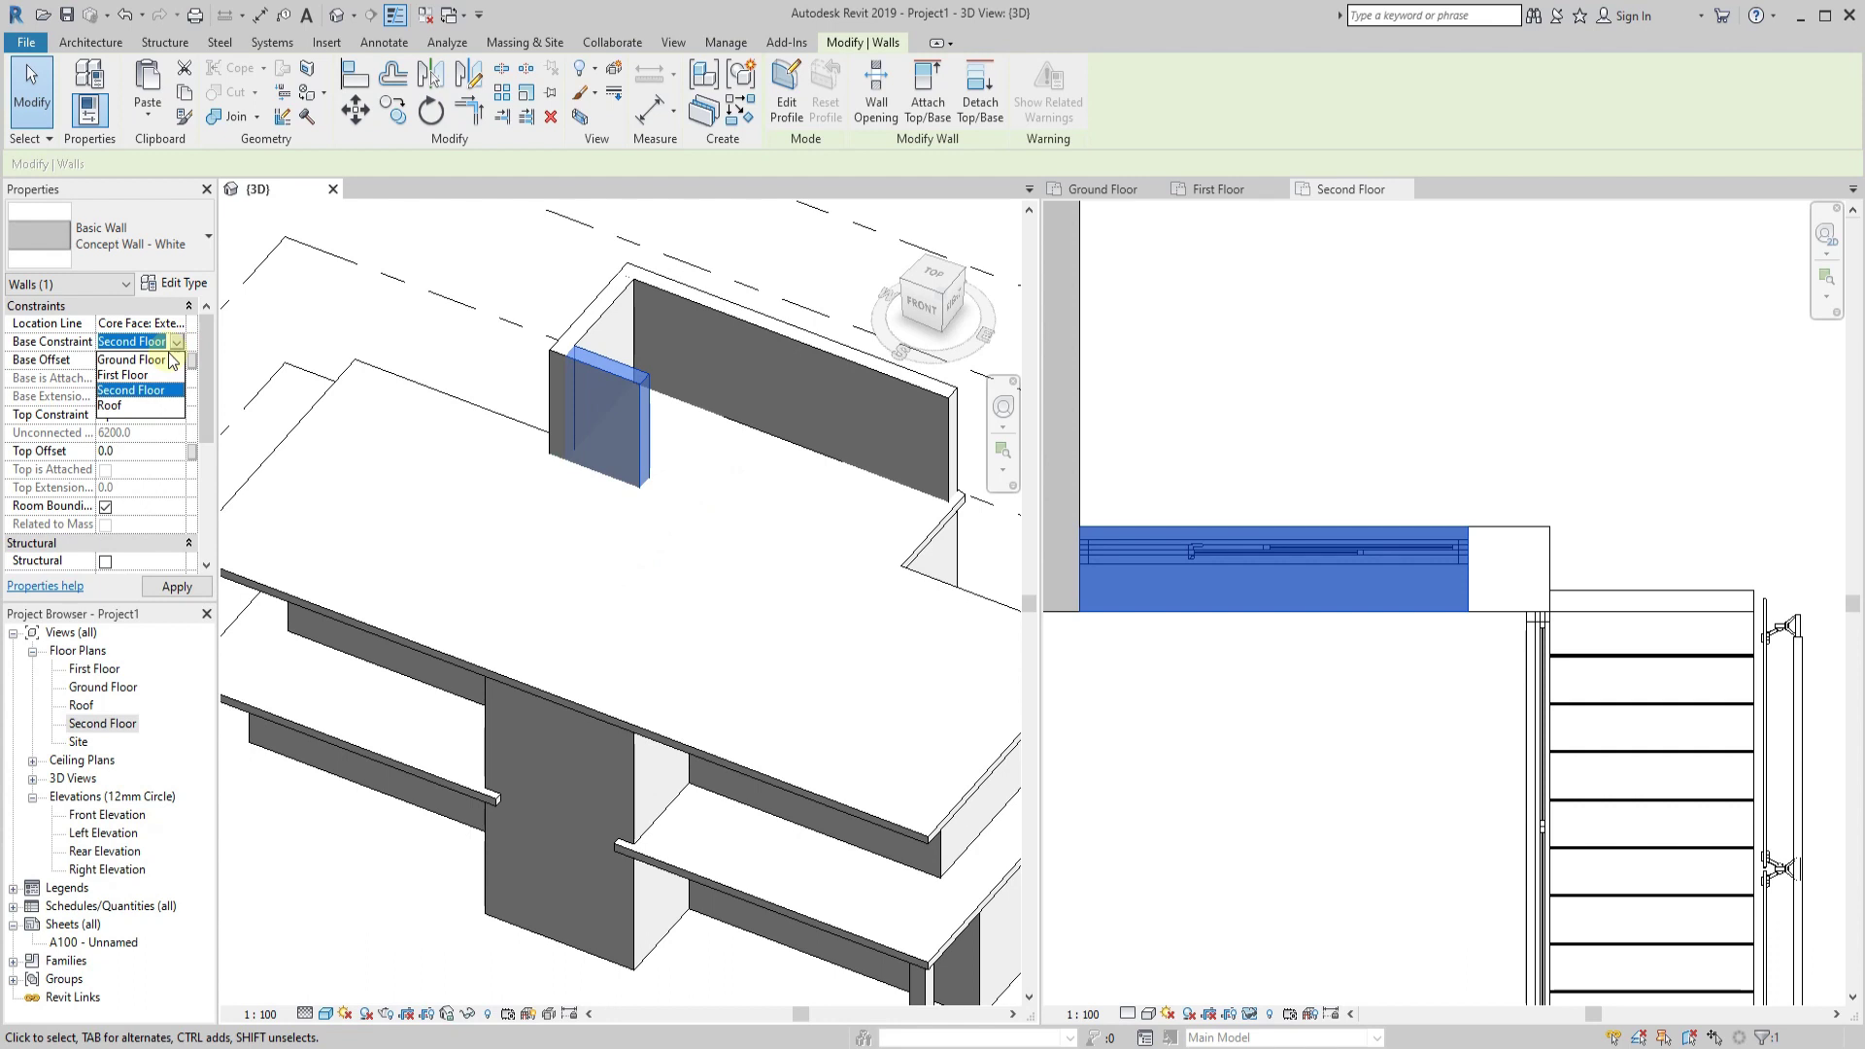
key("Return")
key("Return")
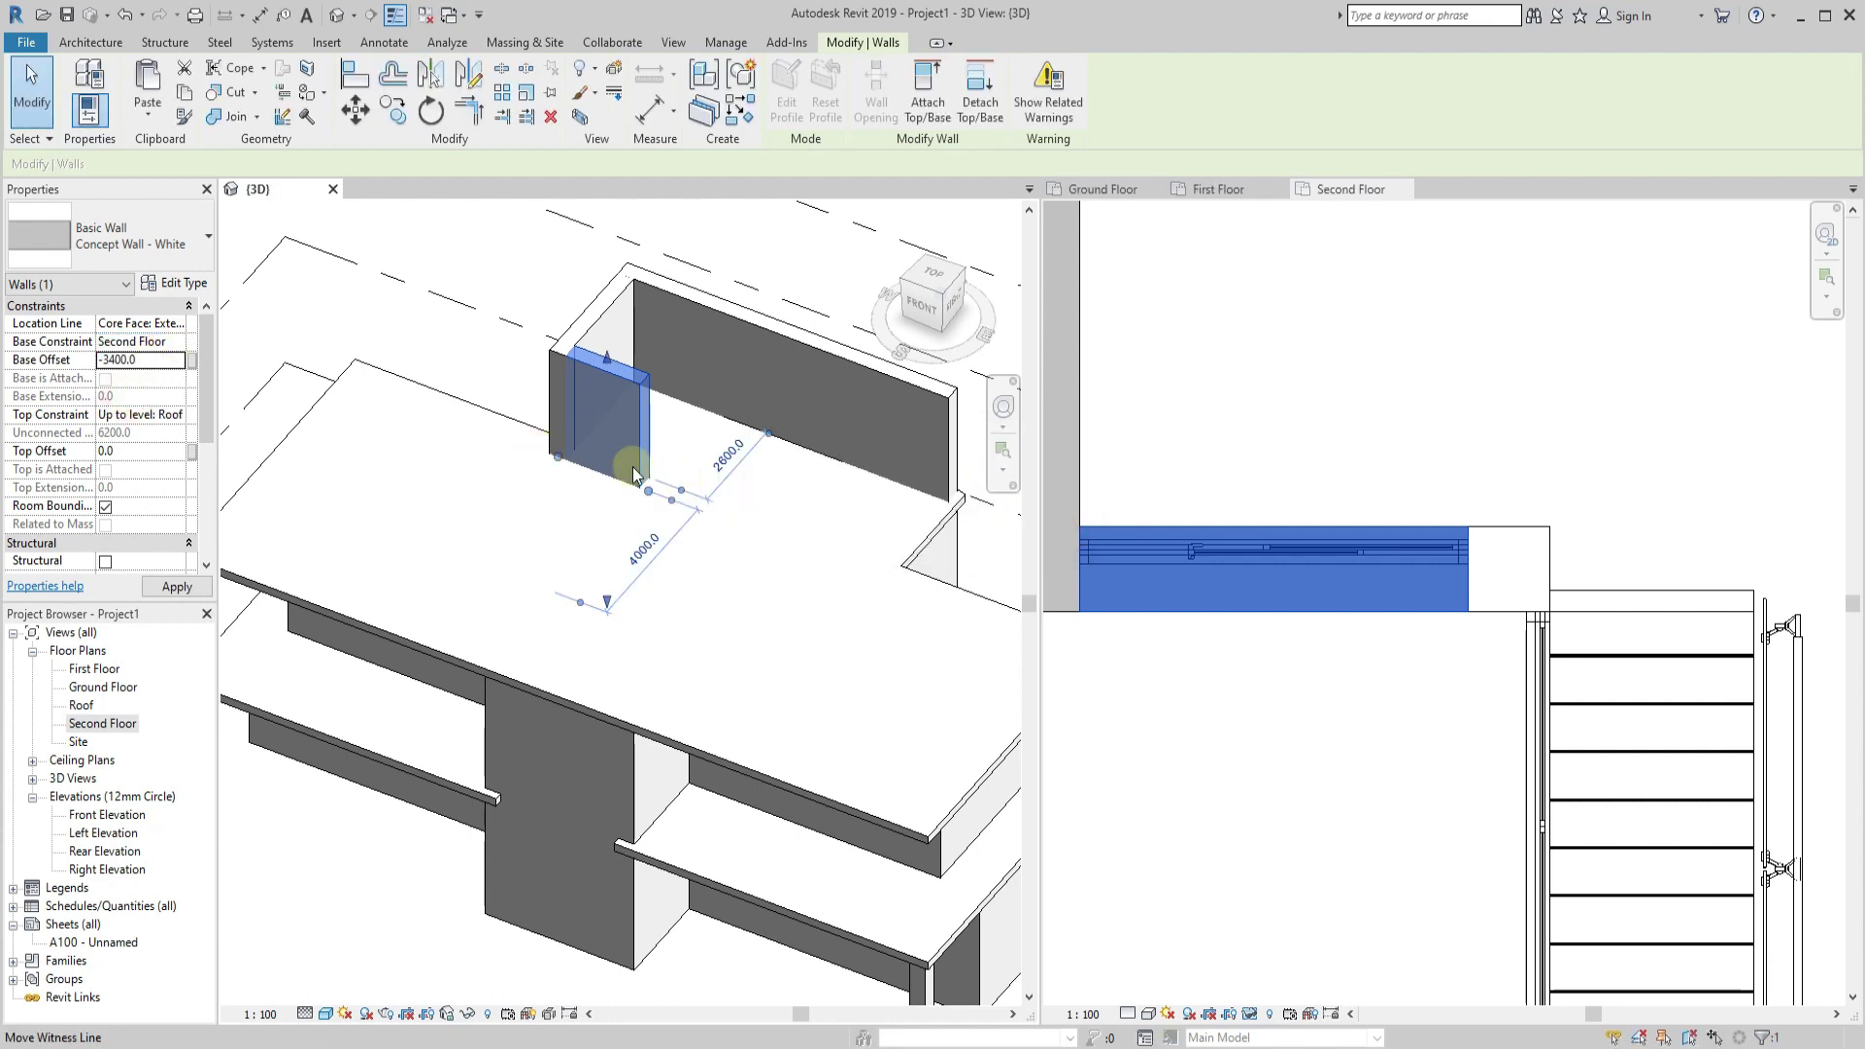
left_click(675, 621)
left_click(588, 458)
key("Delete")
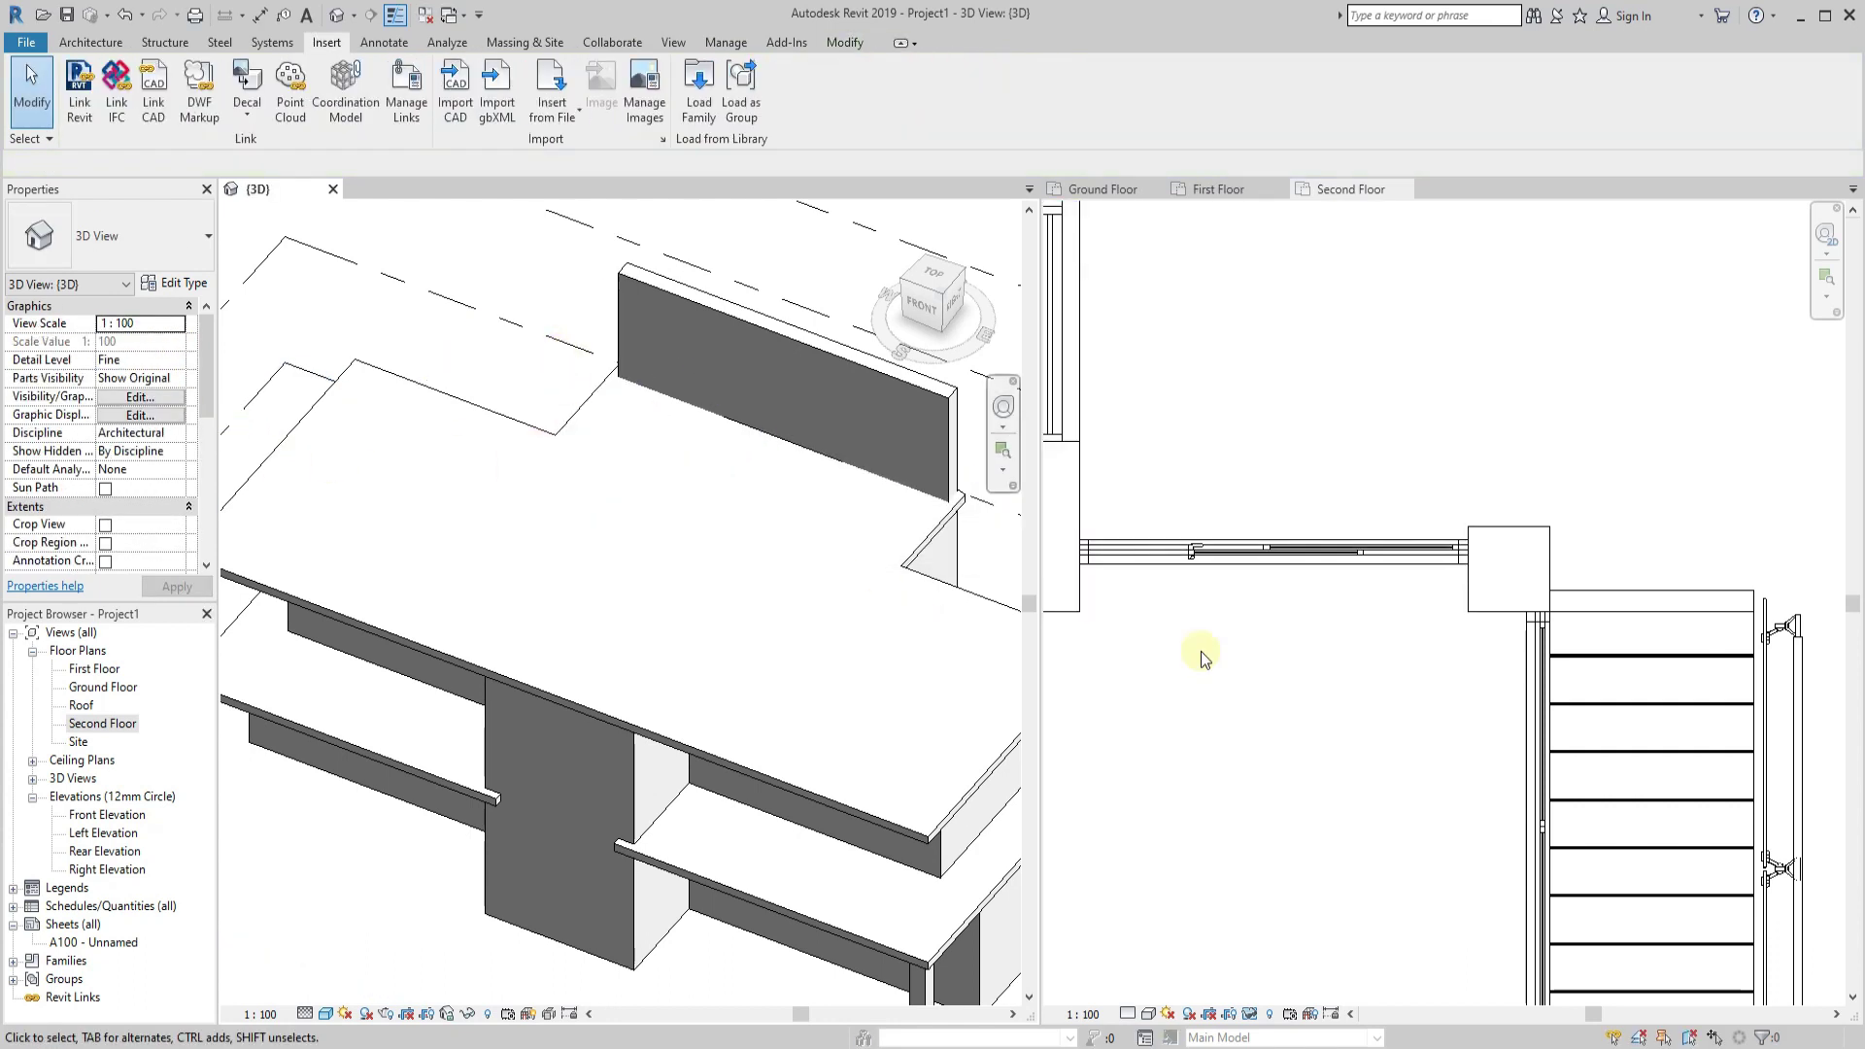
scroll(1205, 654, "down", 5)
Start a new wall in the Second Floor plan with Base Offset 0.
left_click(714, 394)
left_click(1424, 586)
left_click(90, 42)
left_click(85, 121)
left_click(116, 161)
key("Return")
key("Return")
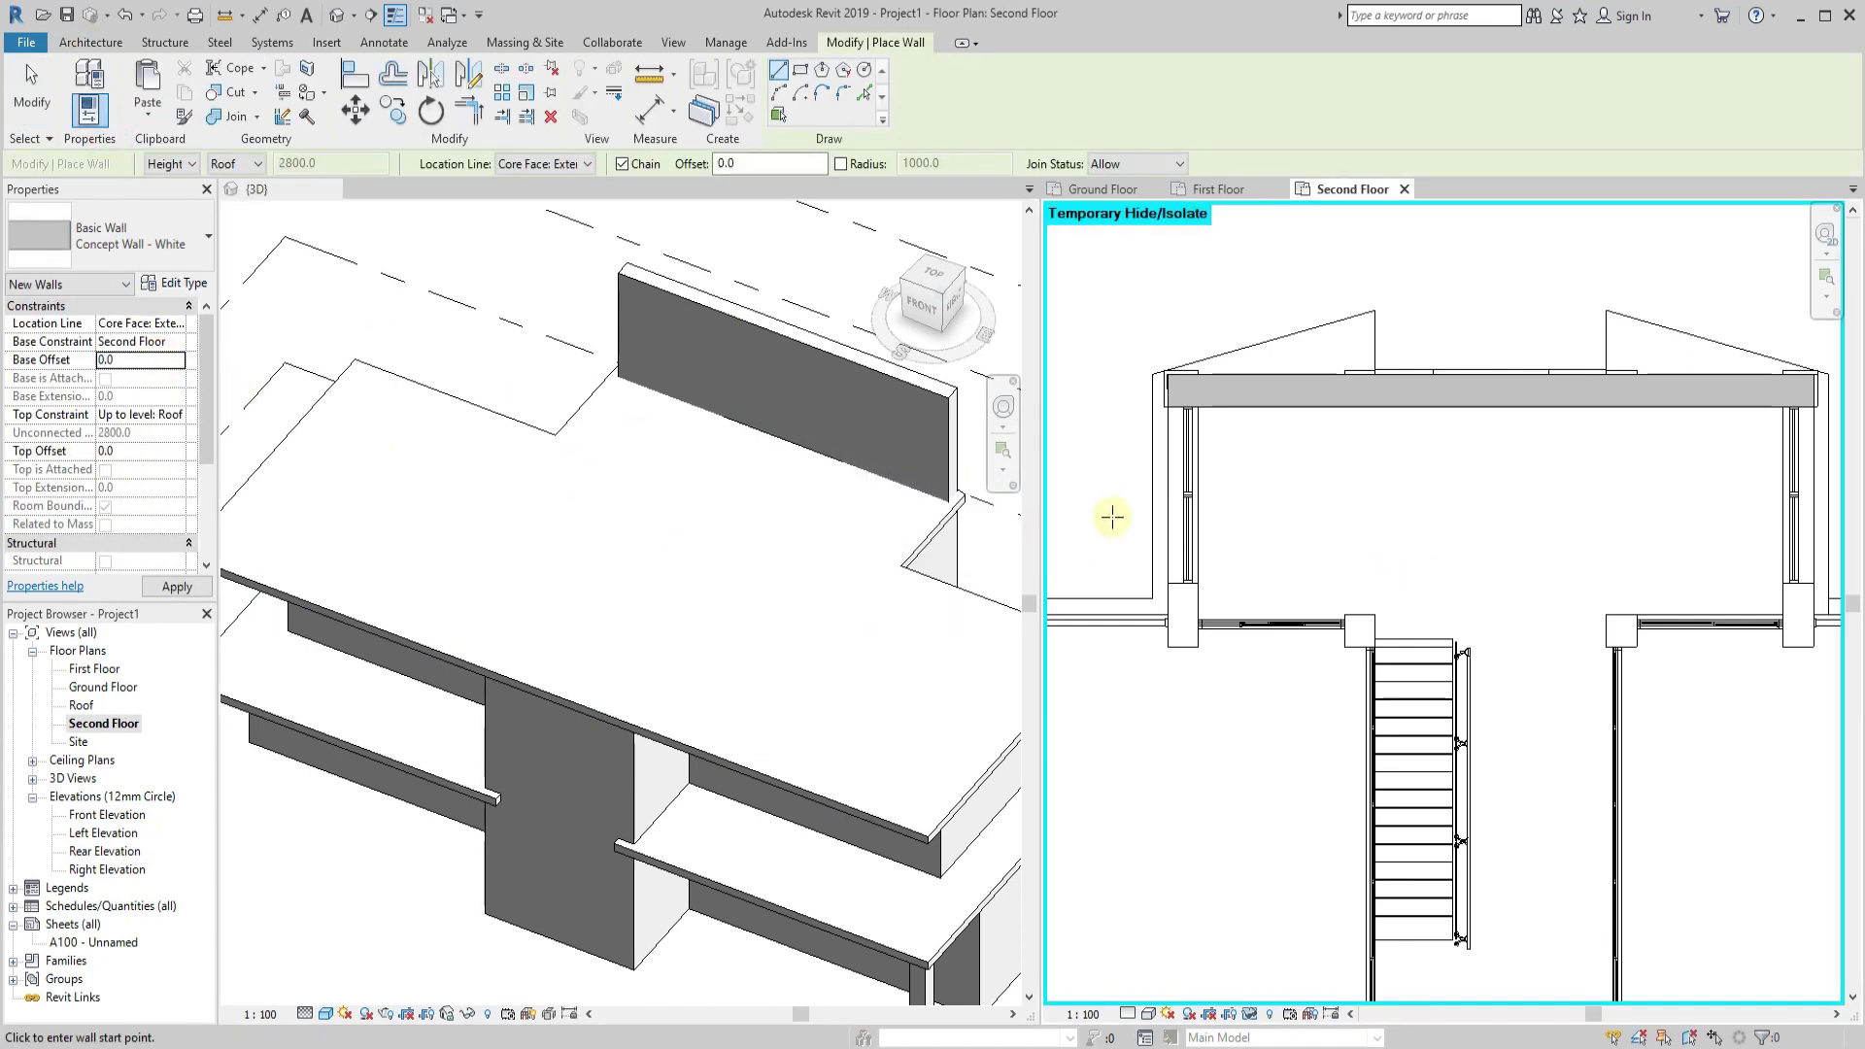
scroll(1181, 399, "up", 2)
Draw the first loop walls from the back wall corner, across to the stair, and the 2400 segment.
left_click(1166, 397)
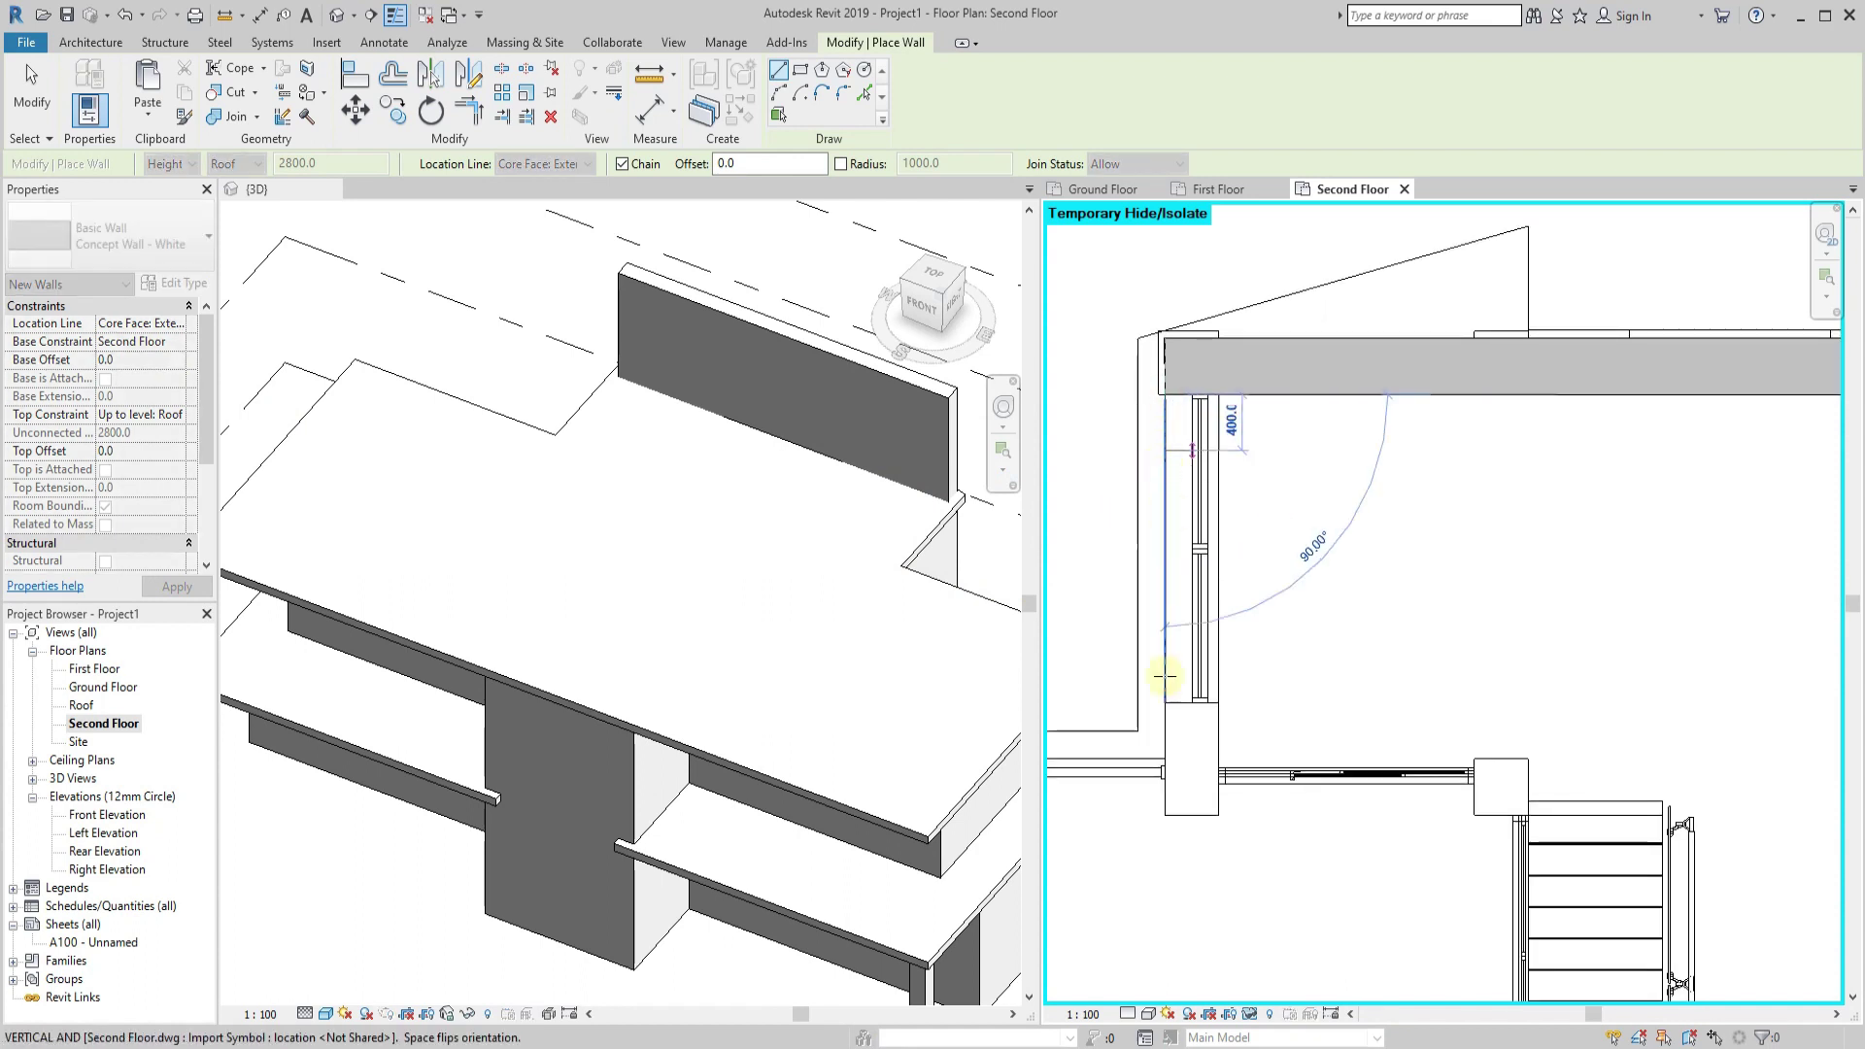
left_click(1166, 814)
left_click(1556, 821)
scroll(1556, 821, "down", 2)
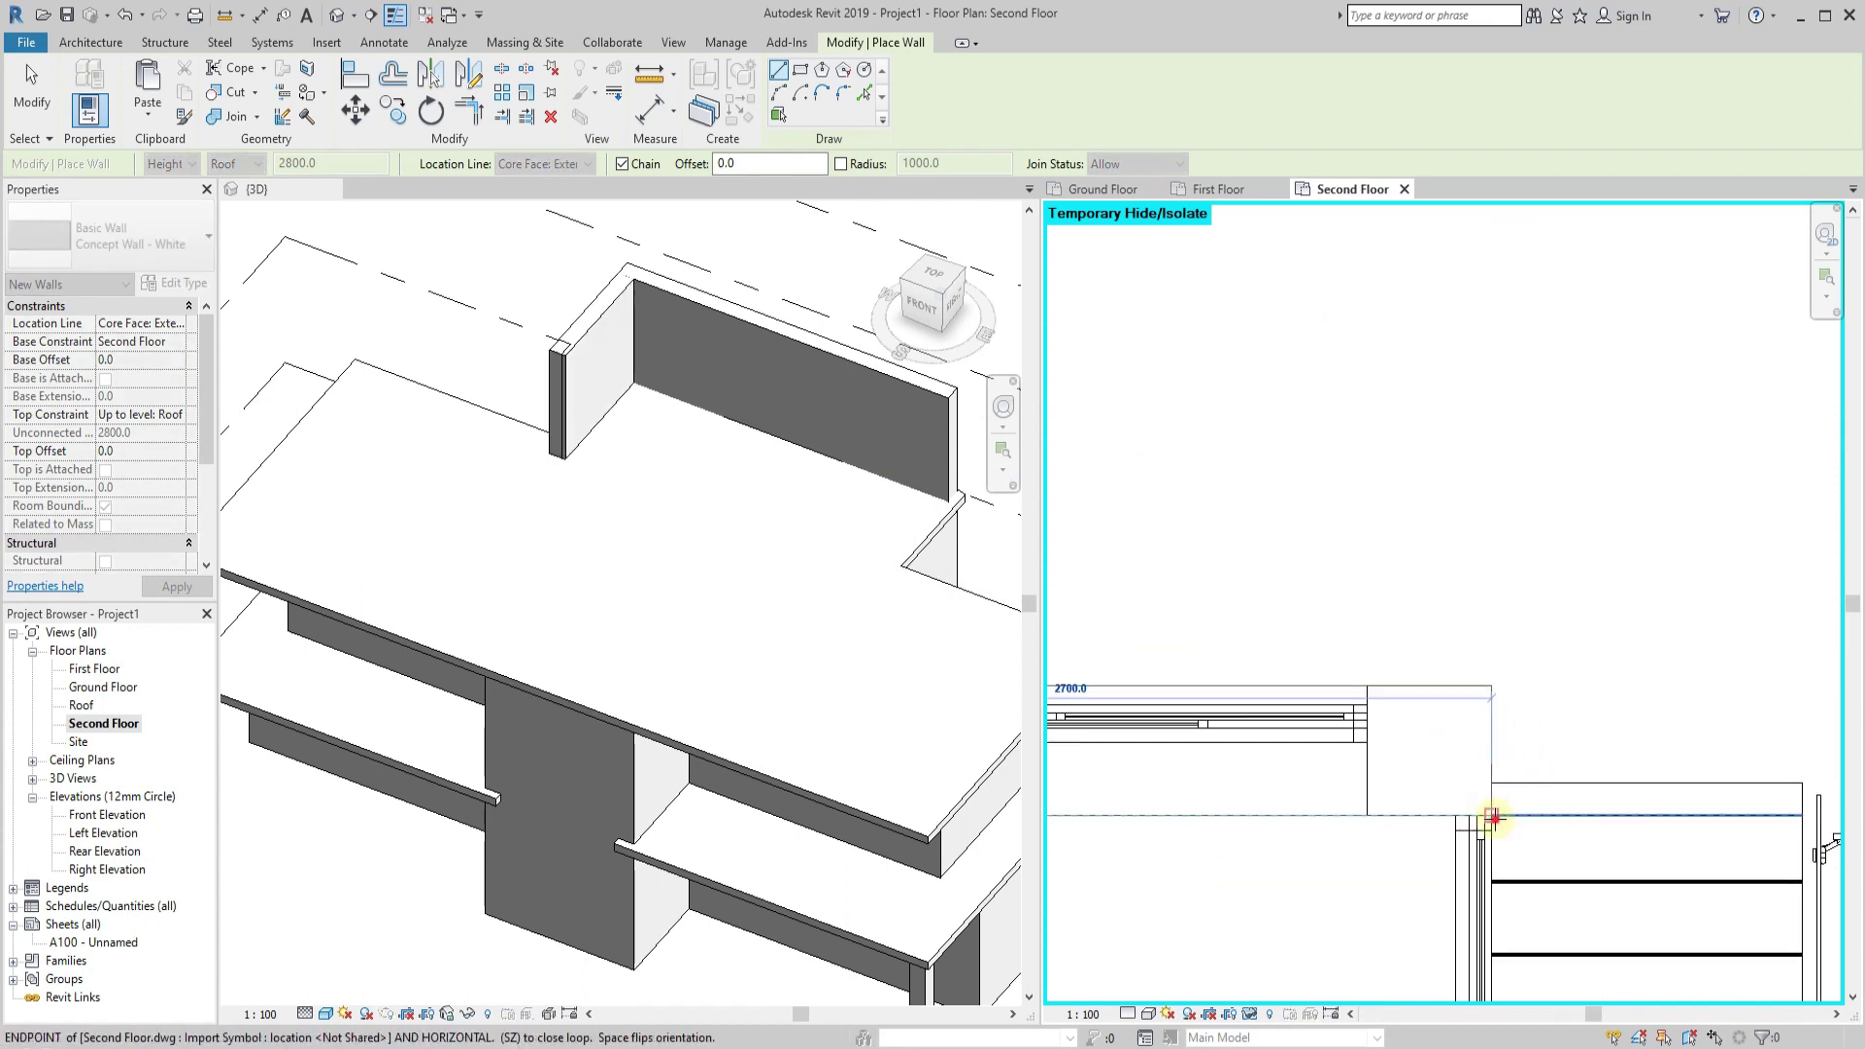
middle_click_drag(1457, 896, 1479, 714)
scroll(1472, 729, "up", 1)
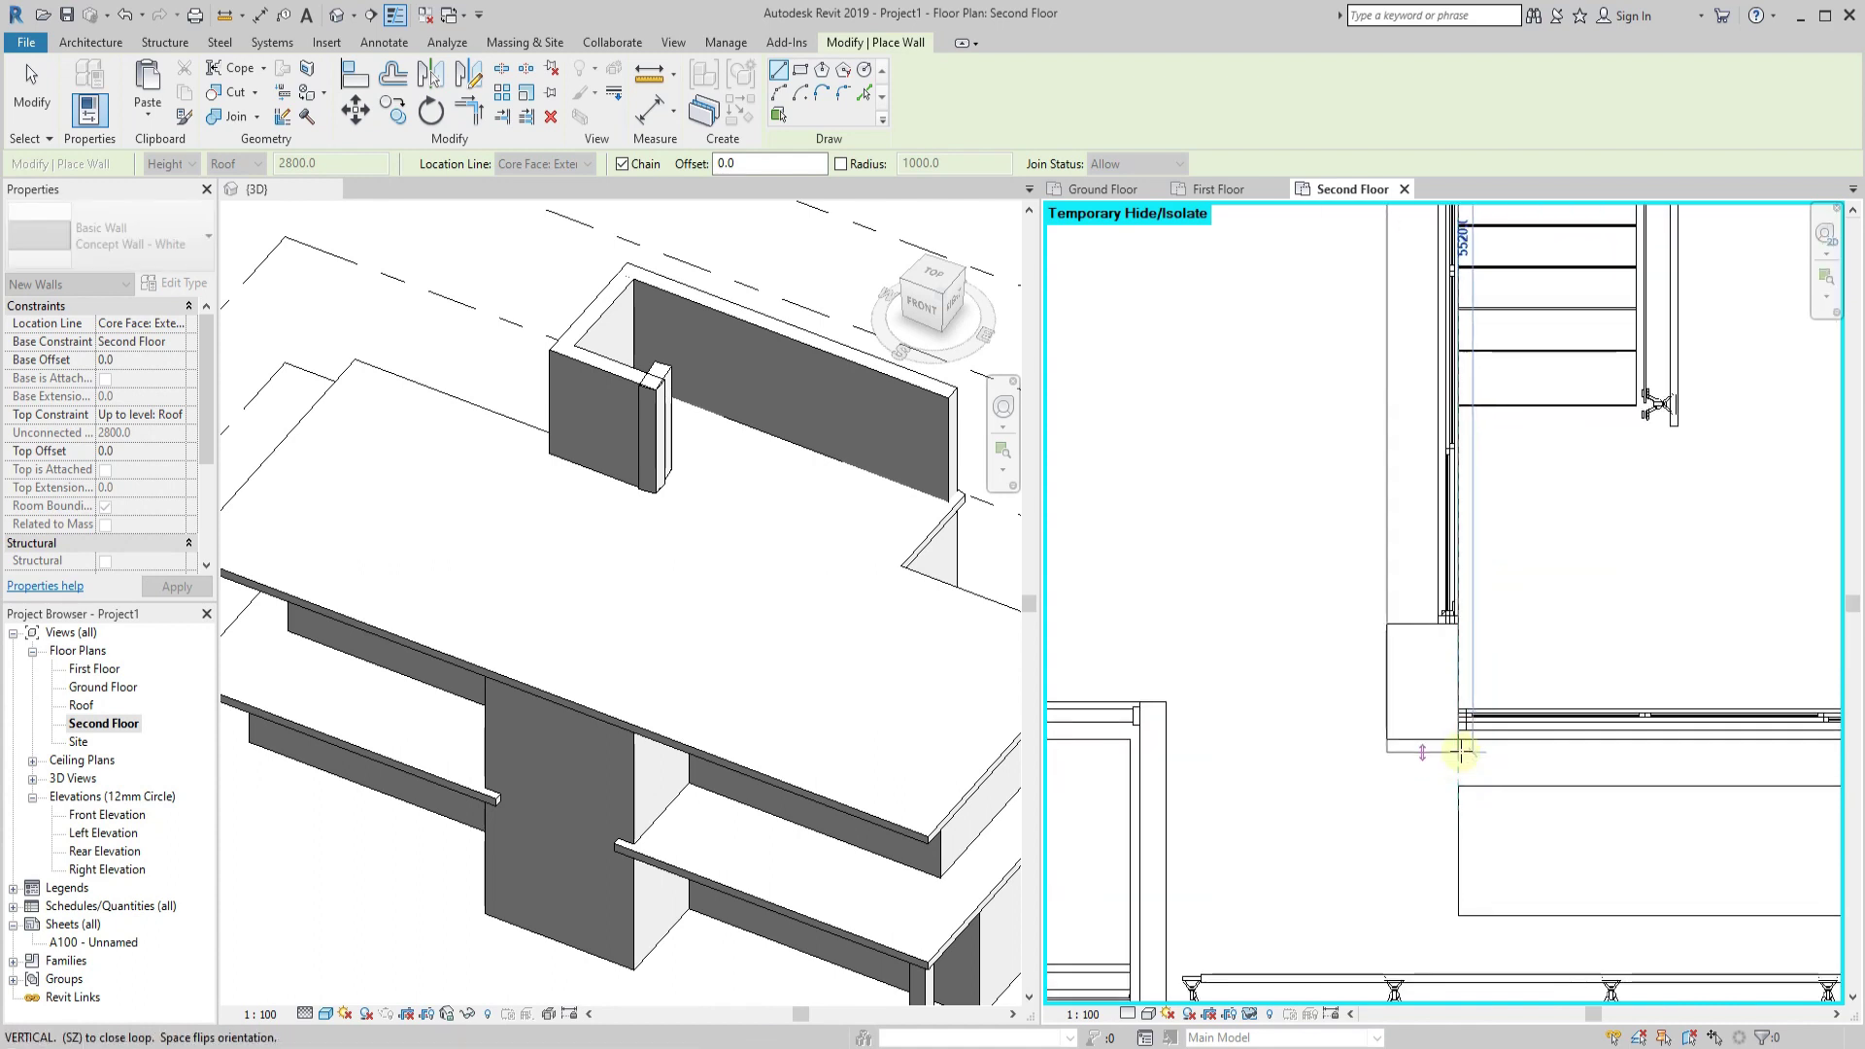
left_click(1474, 755)
middle_click_drag(1720, 695, 1514, 694)
left_click(1514, 695)
Complete the T-shaped loop with the top-corner and 2300 segments, closing it at the start point.
scroll(1513, 695, "down", 1)
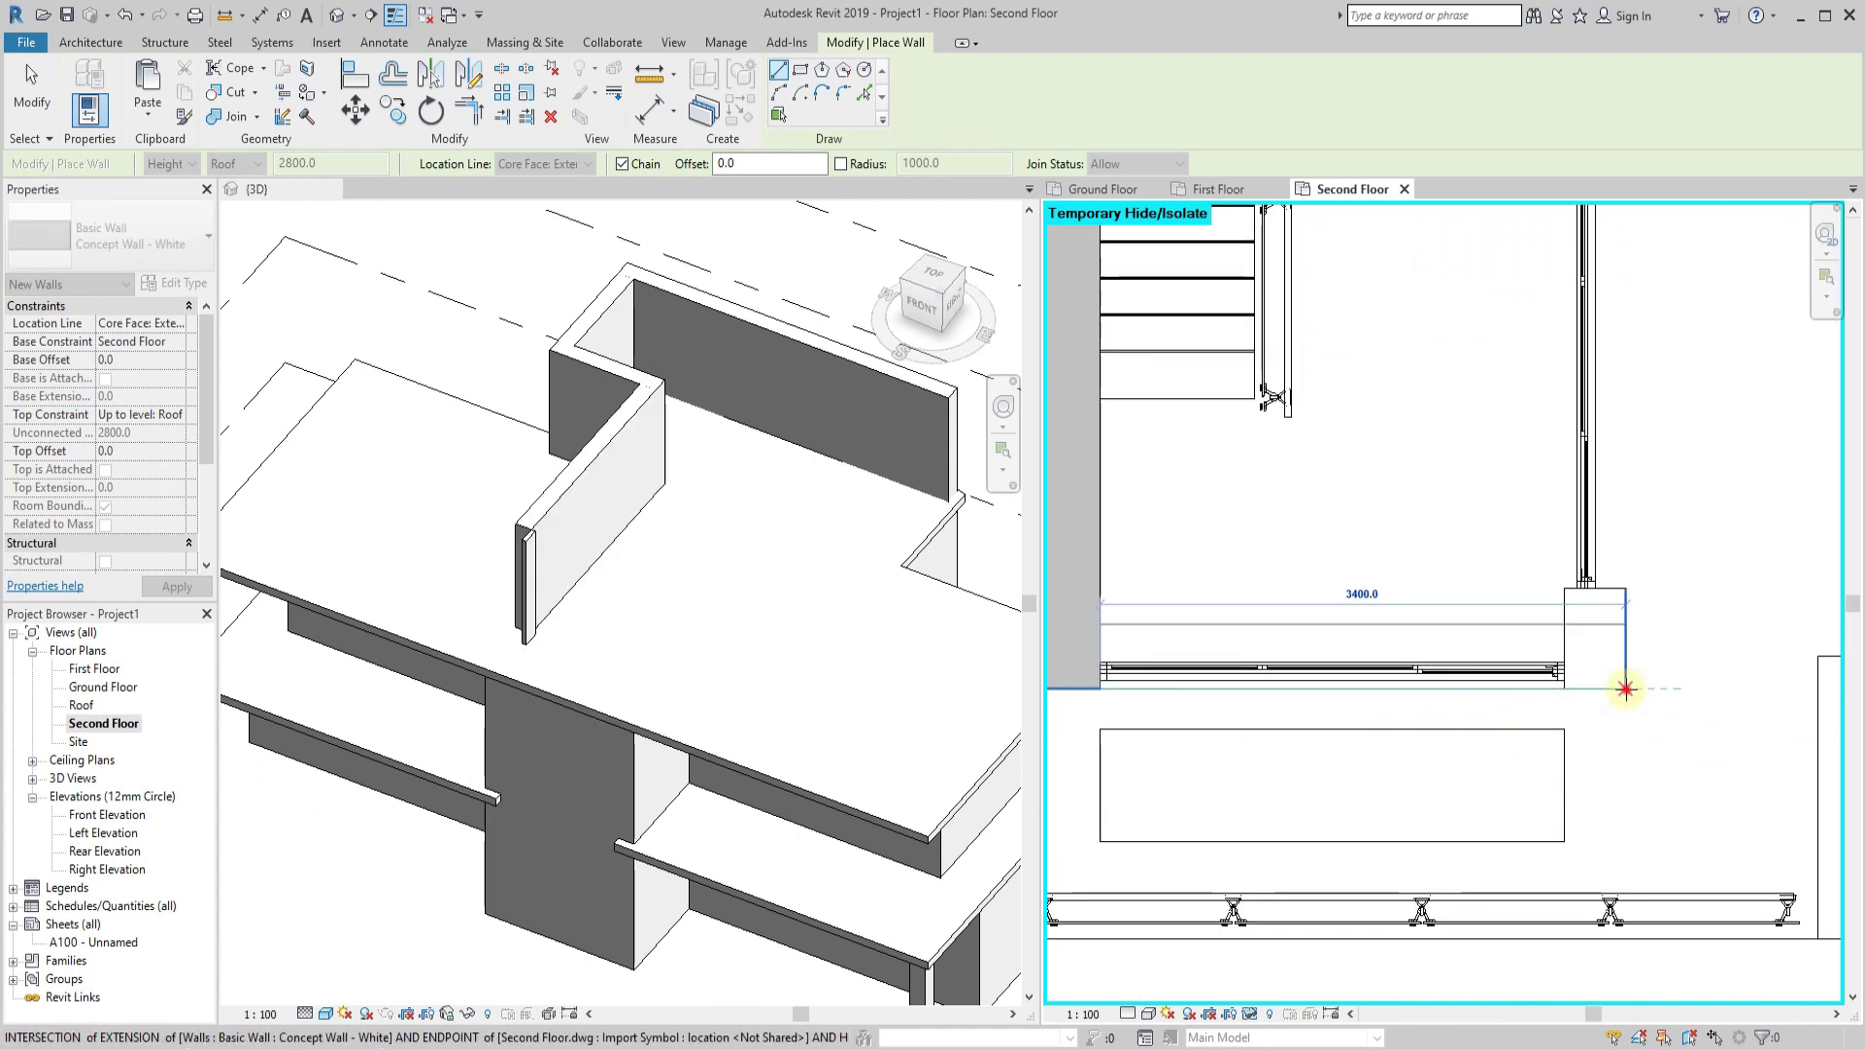
middle_click_drag(1619, 666, 1644, 539)
scroll(1626, 292, "up", 3)
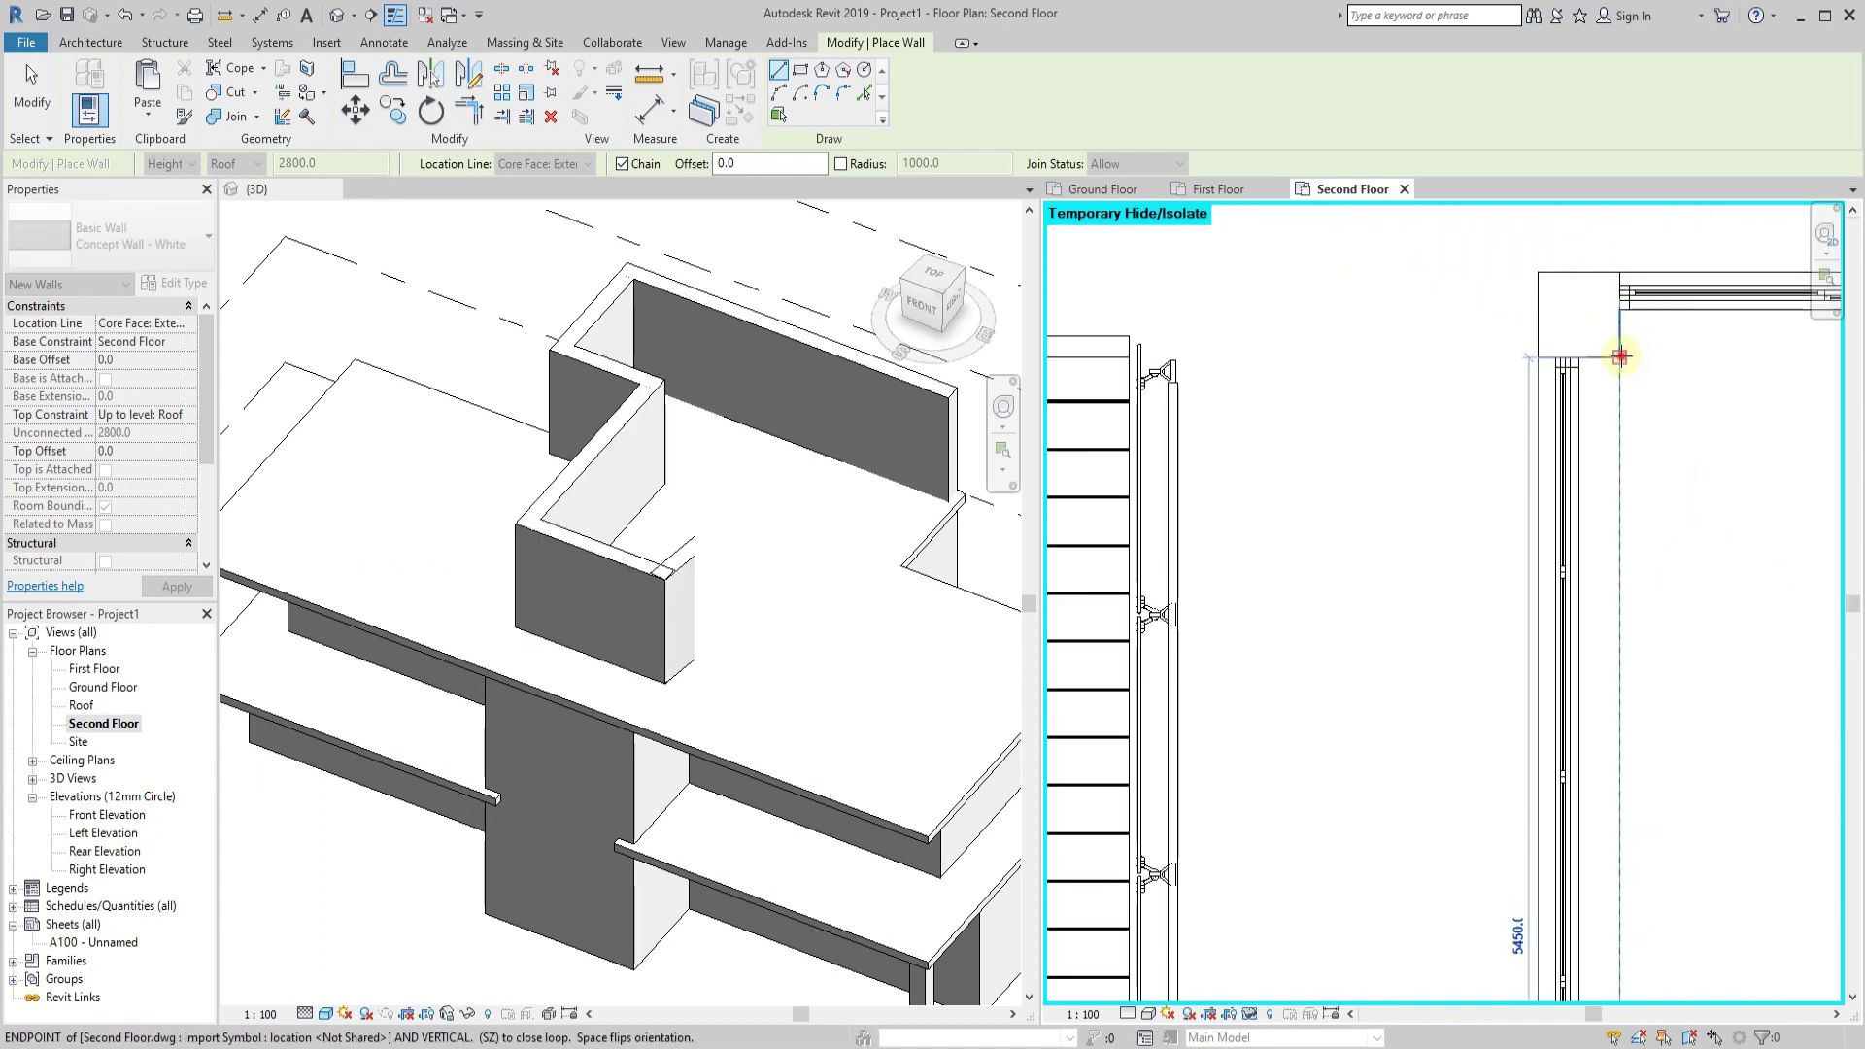
left_click(1621, 356)
scroll(1652, 362, "down", 2)
scroll(1455, 369, "up", 2)
left_click(1438, 394)
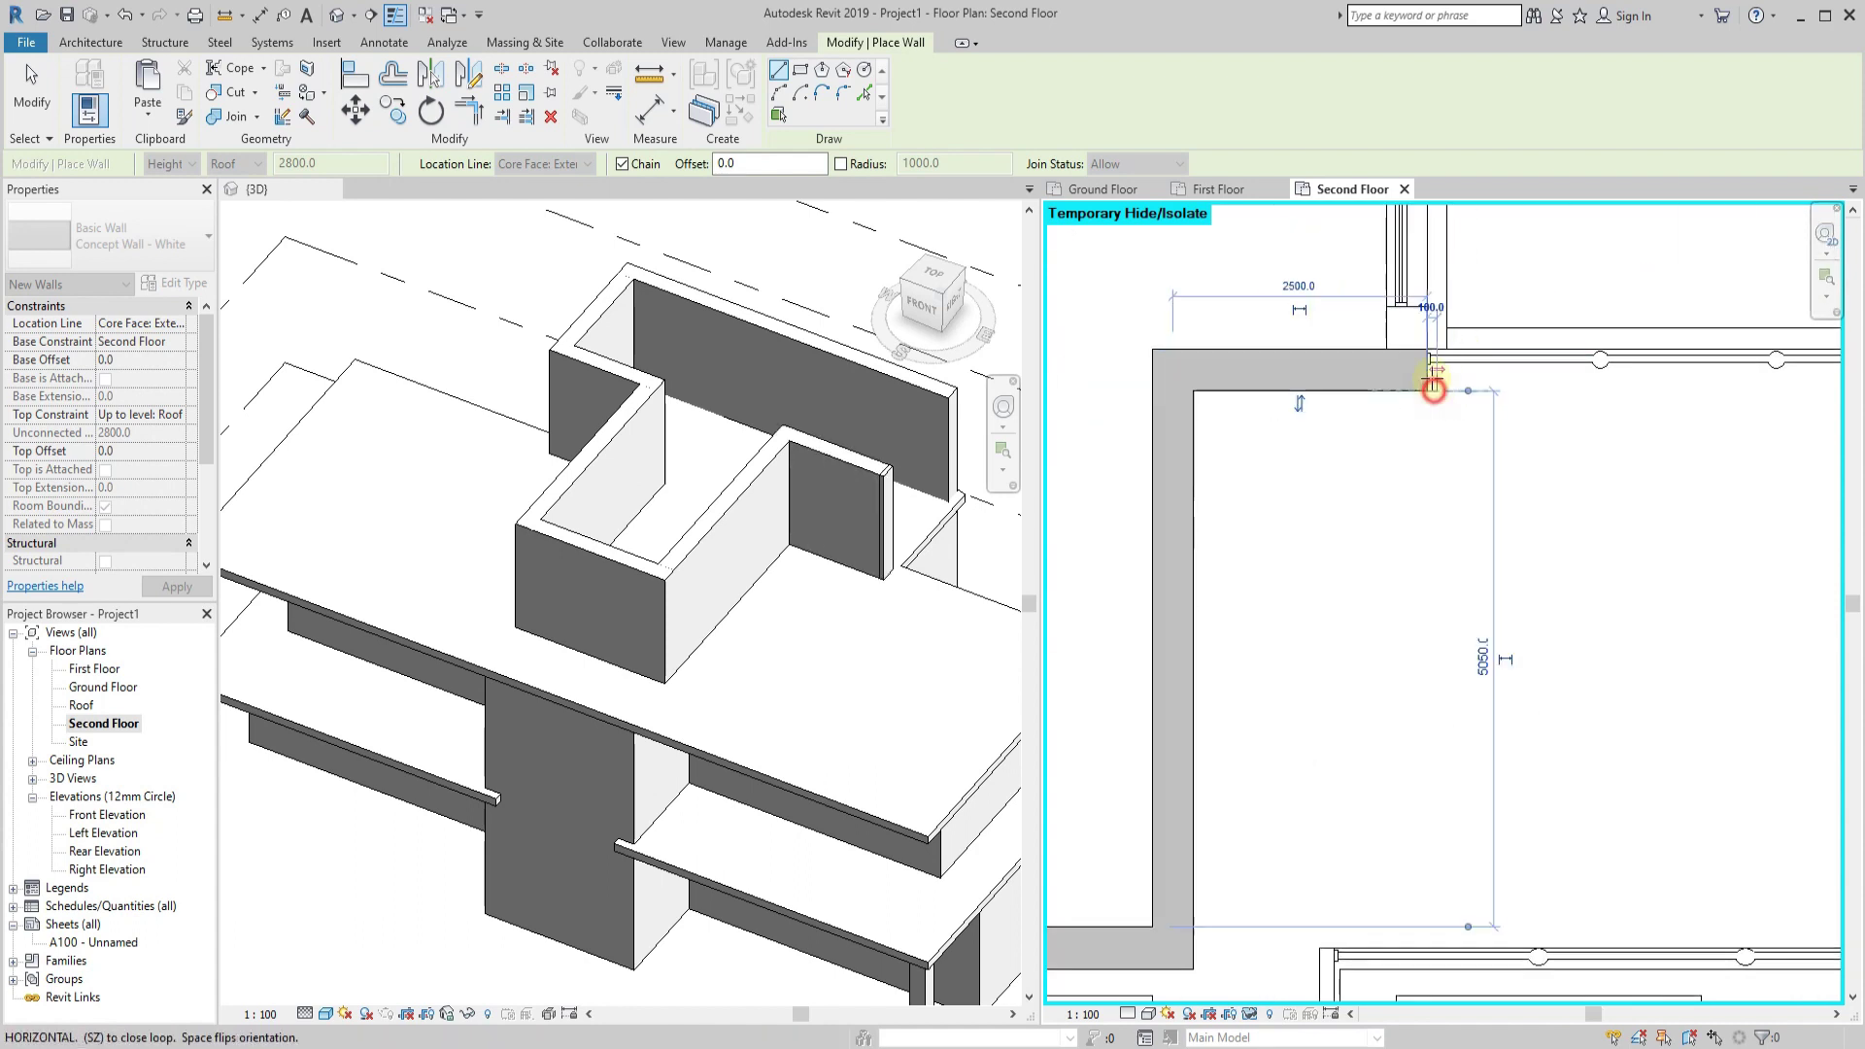
scroll(1433, 388, "up", 2)
left_click(1456, 408)
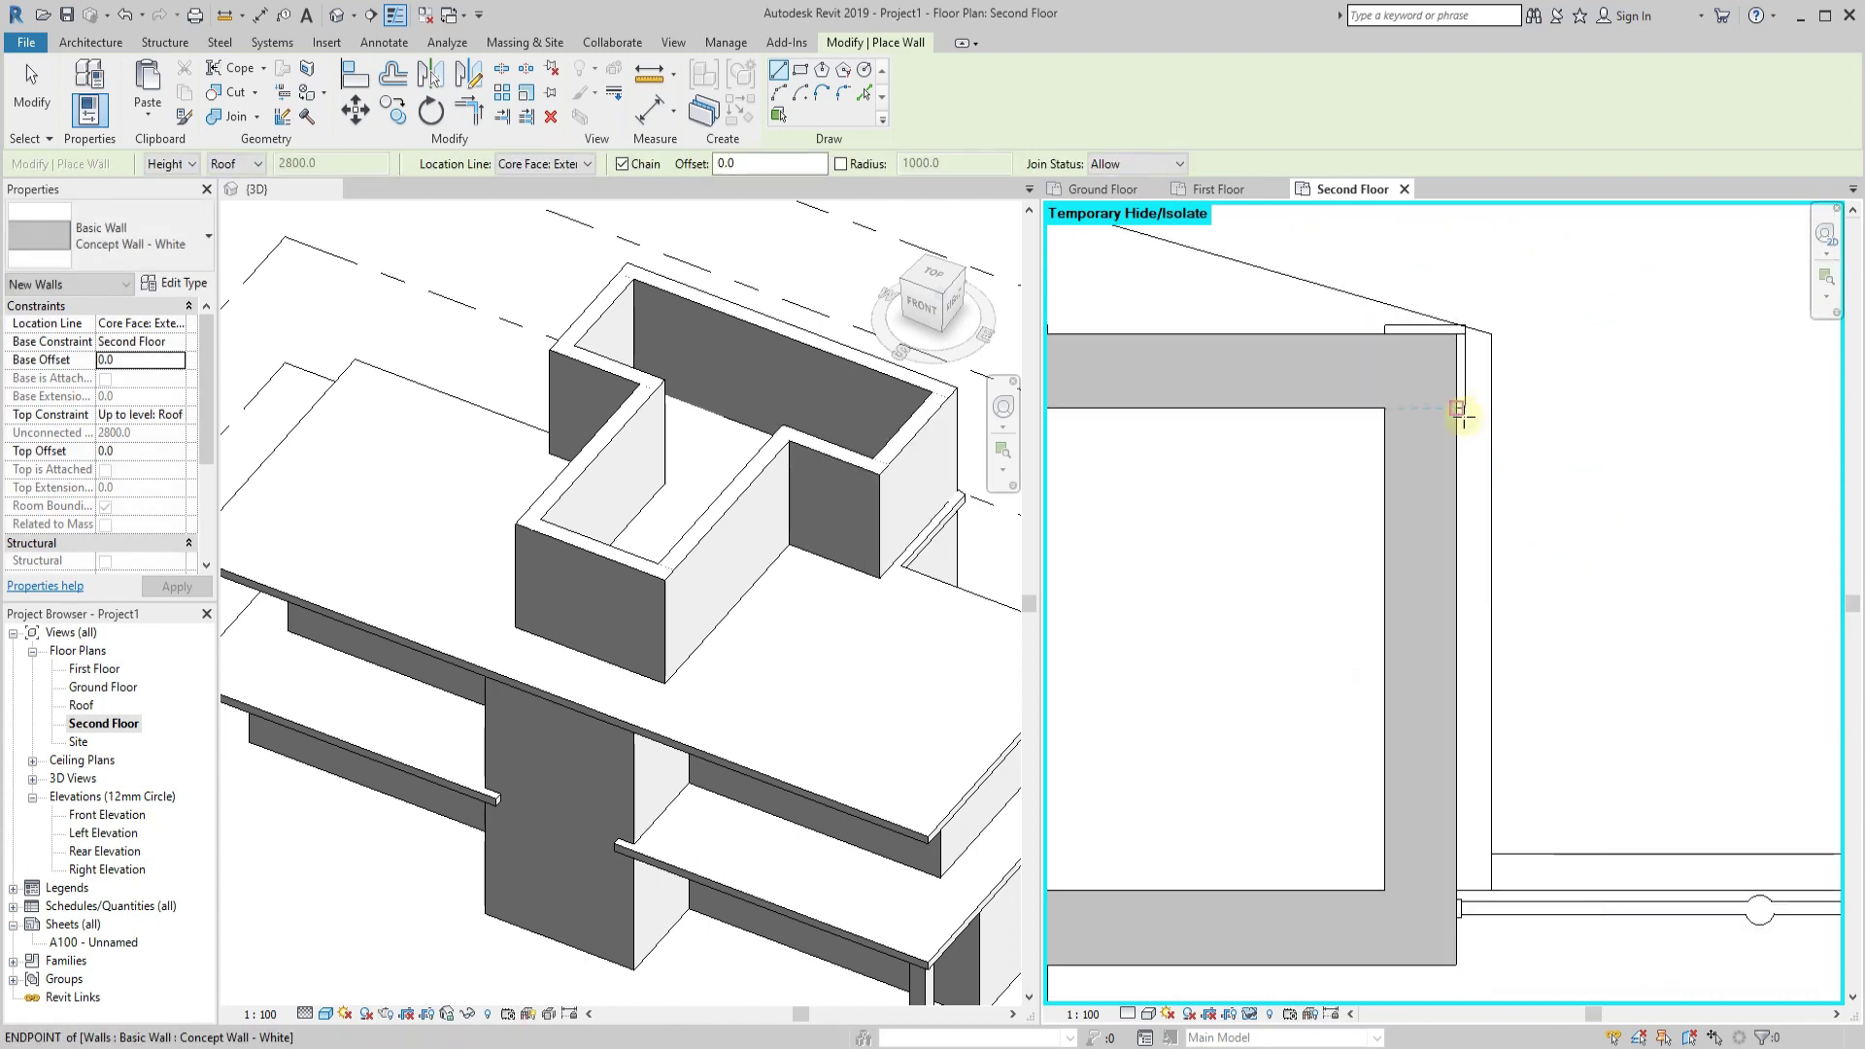
key("Escape")
key("Escape")
scroll(853, 603, "down", 3)
scroll(762, 853, "down", 1)
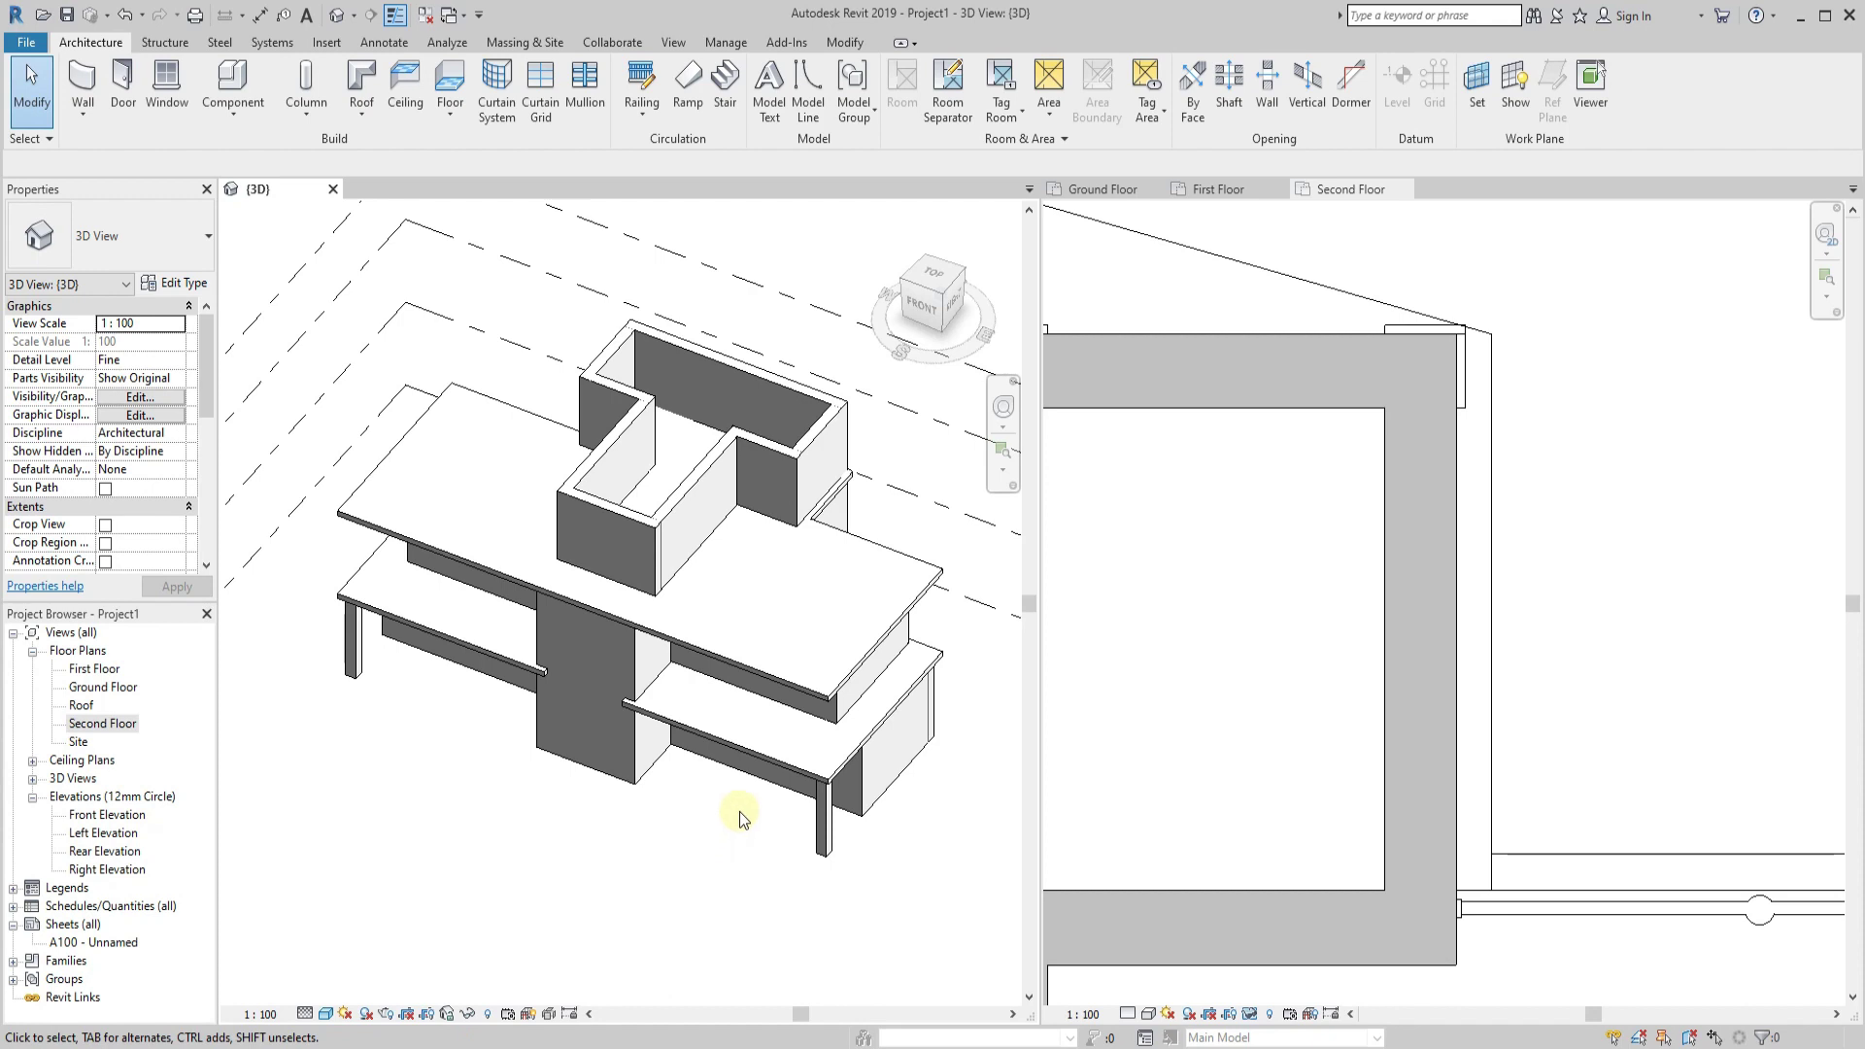
Orbit the 3D view to inspect the new T-shaped upper walls from the front-right.
scroll(743, 819, "down", 2)
left_click(1250, 680)
scroll(1249, 679, "down", 5)
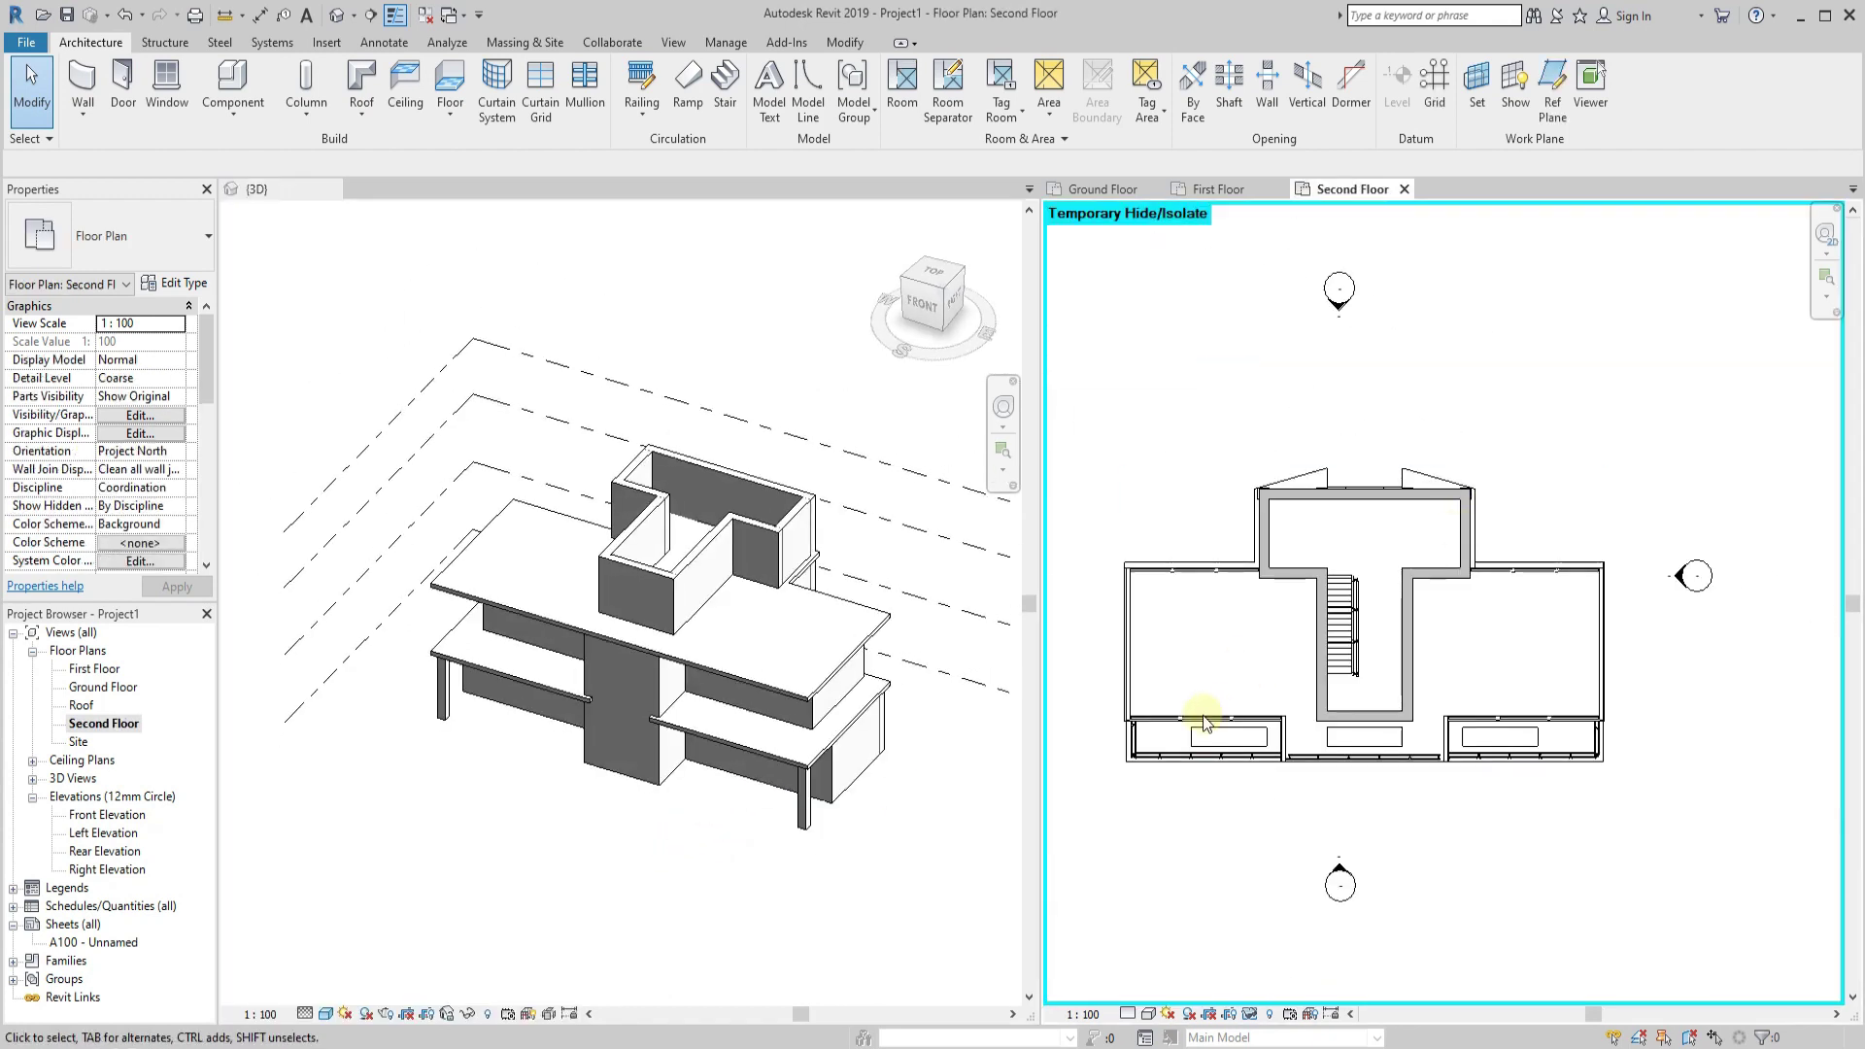
scroll(1340, 674, "up", 3)
scroll(1345, 675, "up", 2)
scroll(1350, 680, "down", 3)
scroll(921, 828, "up", 2)
mouse_move(921, 829)
middle_mouse_down("shift")
mouse_move(230, 820)
mouse_move(300, 854)
mouse_move(881, 864)
mouse_move(667, 862)
mouse_move(739, 862)
middle_mouse_up("shift")
left_click(1554, 845)
scroll(1470, 816, "down", 2)
mouse_move(911, 795)
middle_mouse_down("shift")
mouse_move(783, 833)
mouse_move(754, 862)
mouse_move(763, 842)
middle_mouse_up("shift")
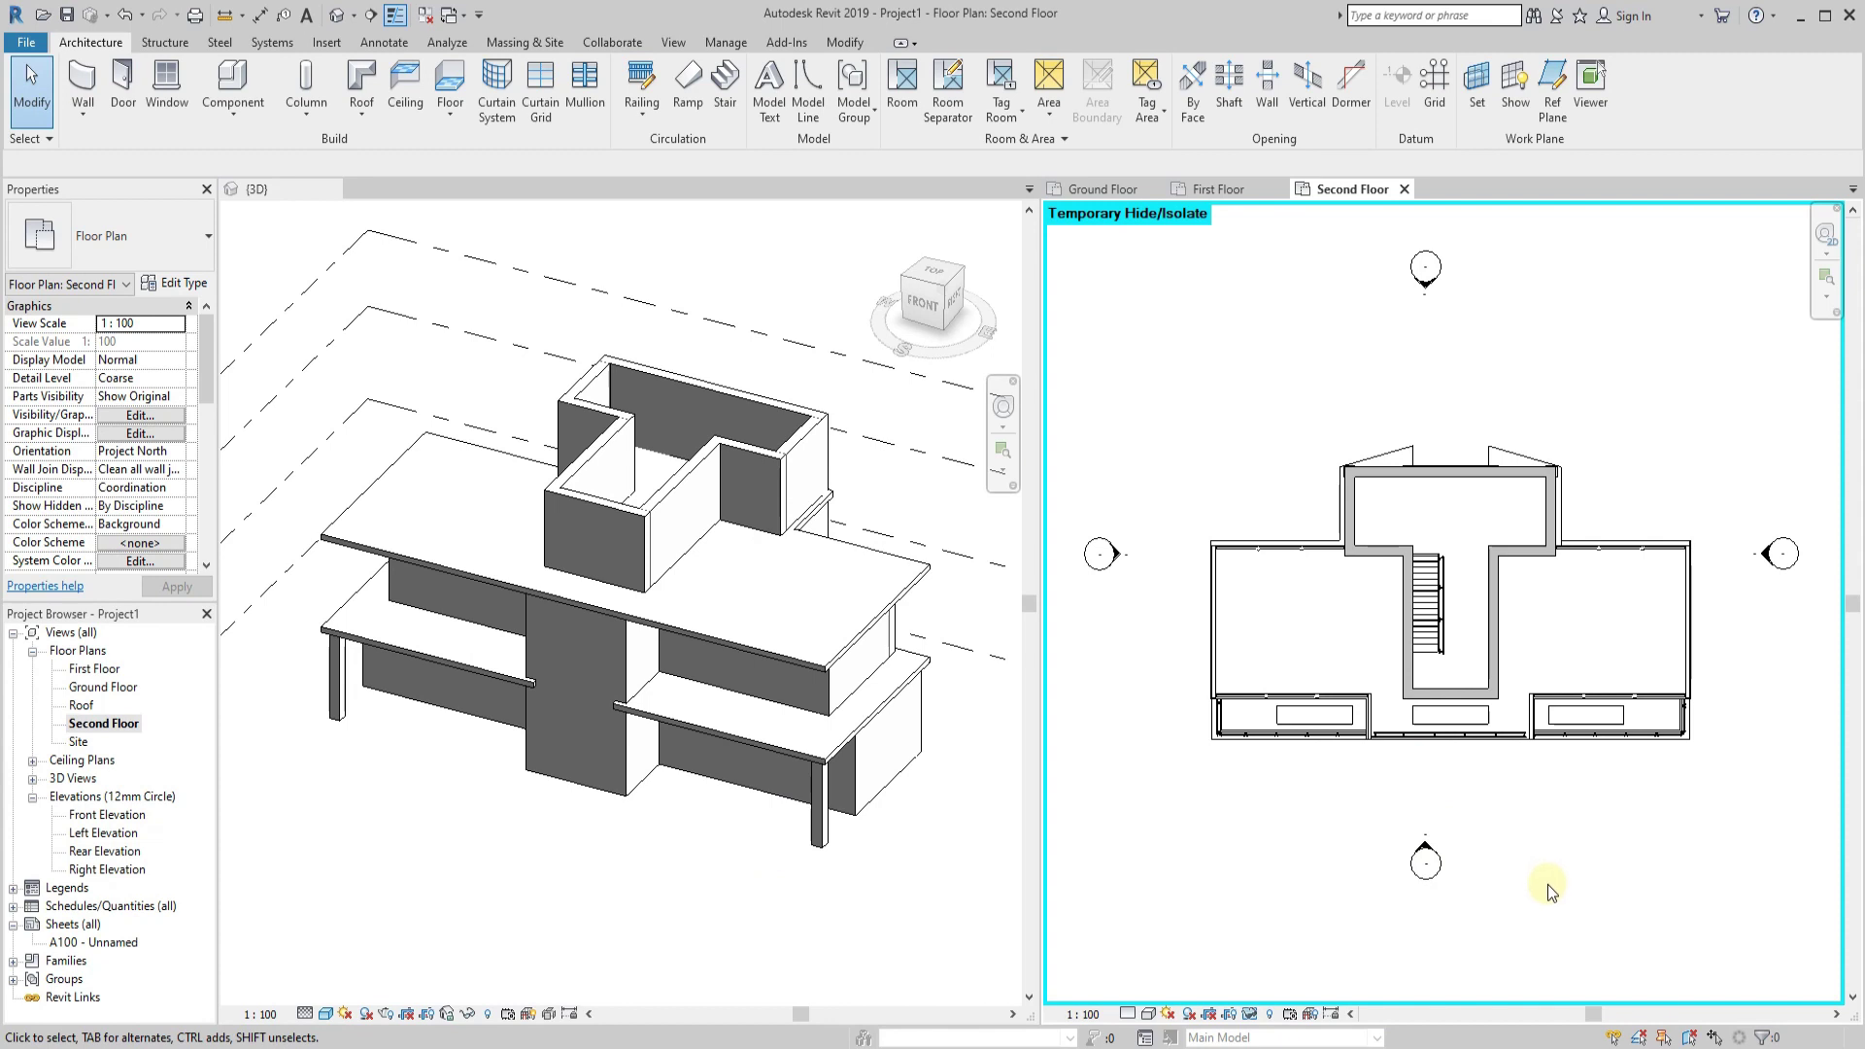
Reset Temporary Hide/Isolate in the Second Floor plan to restore the hidden slab.
left_click(1454, 599)
key("h")
key("h")
left_click(1269, 1013)
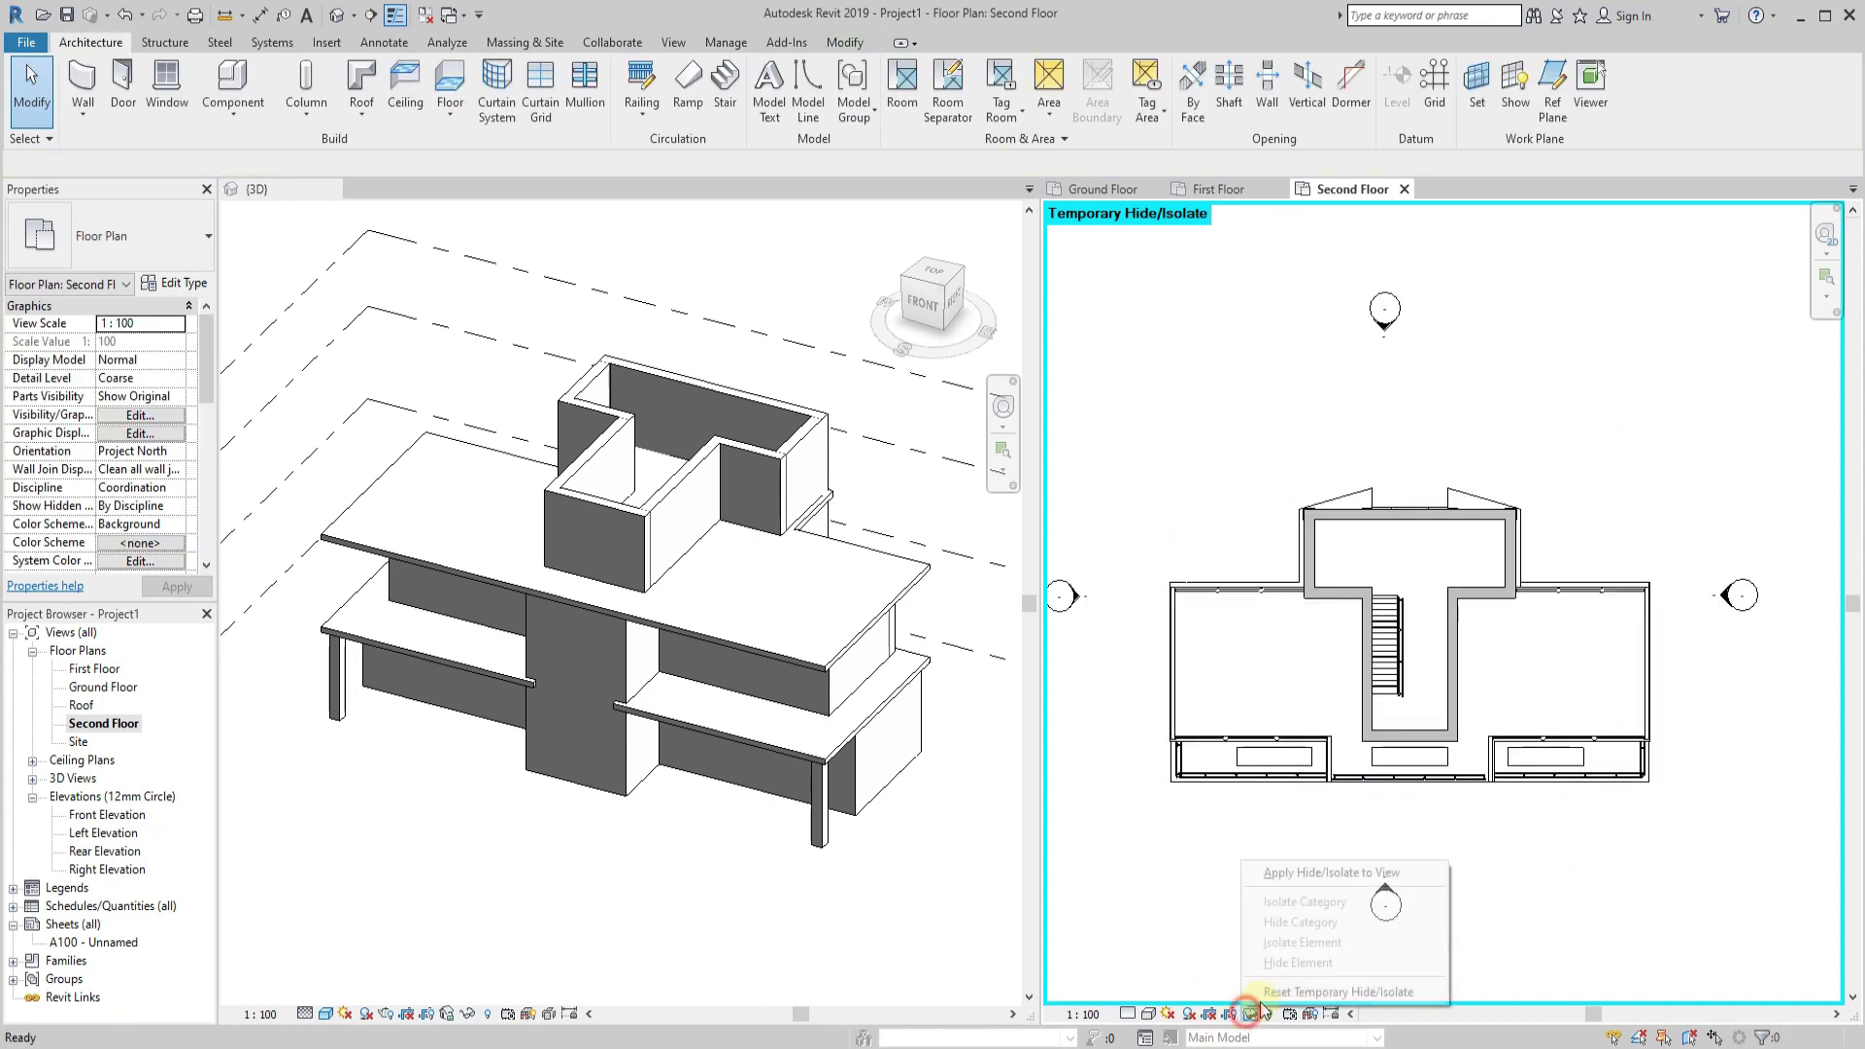
left_click(1336, 873)
scroll(1357, 841, "up", 2)
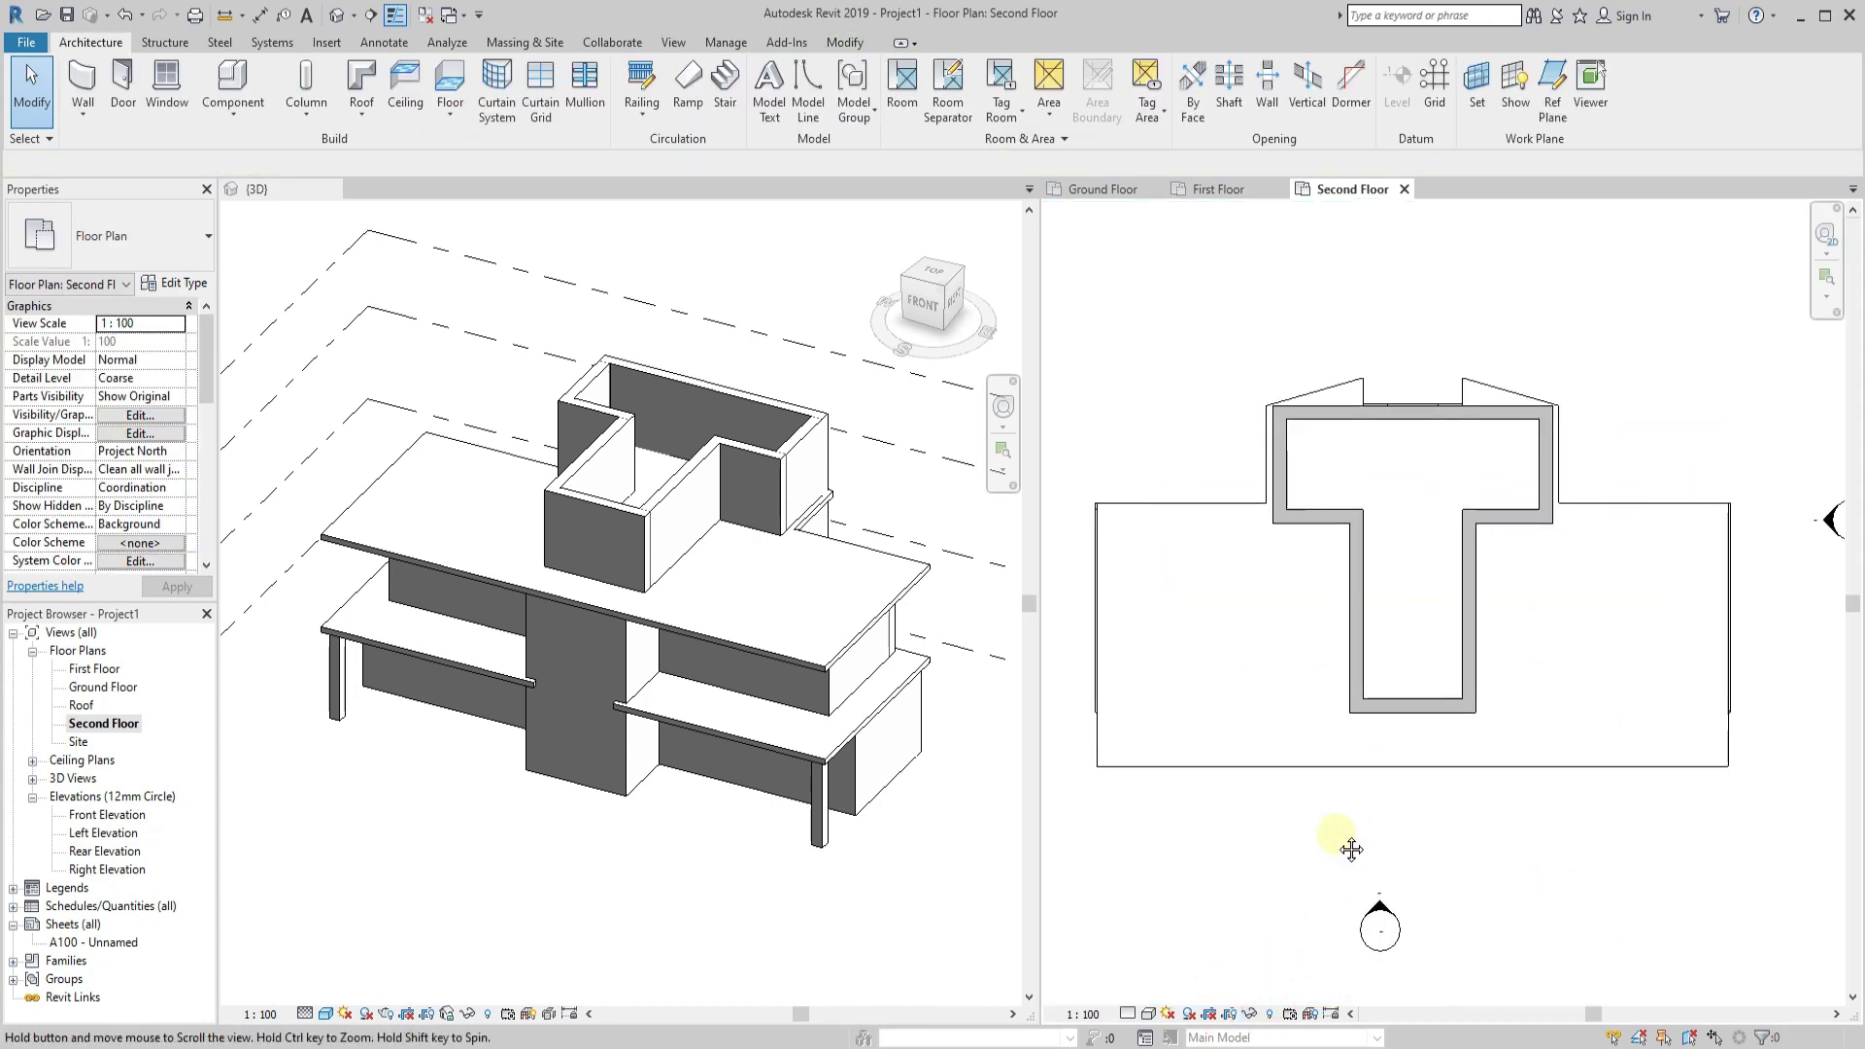
Open the Roof floor plan with the Second Floor as its underlay.
double_click(82, 705)
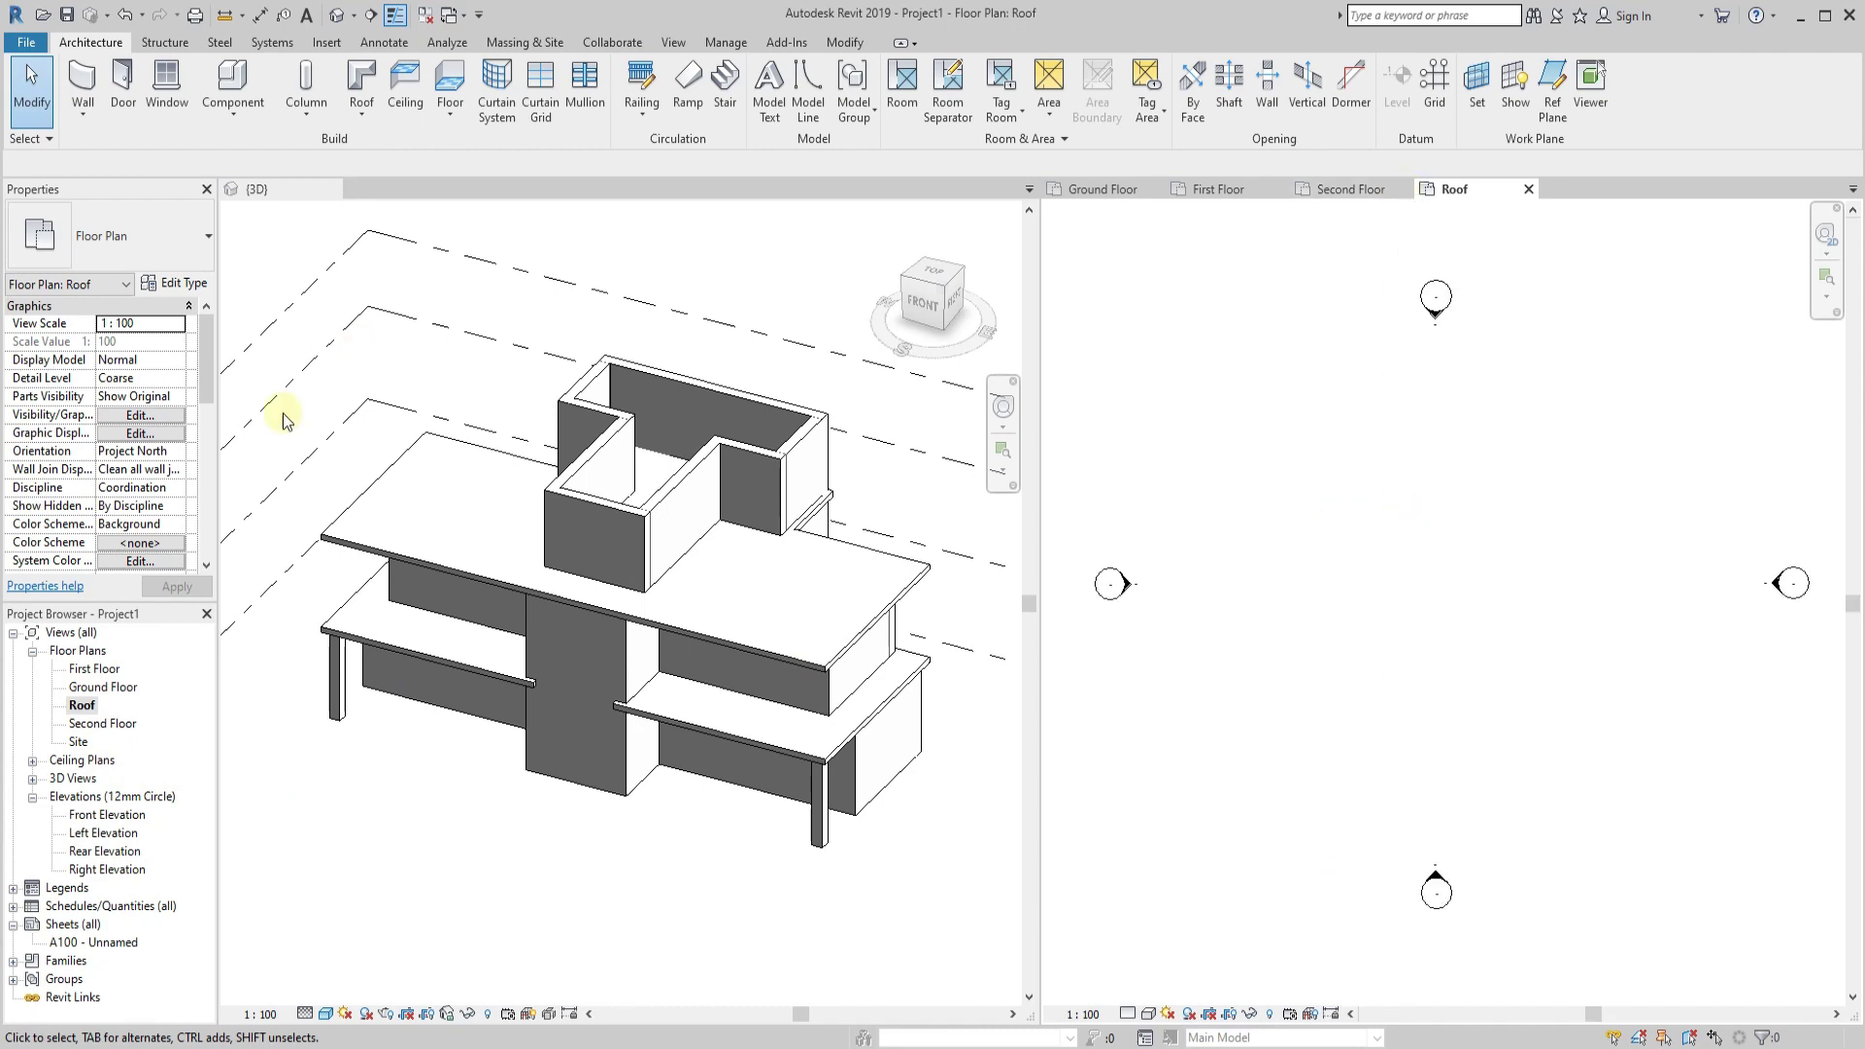
scroll(176, 462, "down", 4)
left_click(130, 497)
scroll(1360, 457, "up", 1)
Import Roof.dwg into the Roof plan and drag it beside the underlay.
left_click(323, 44)
left_click(456, 92)
left_click(748, 486)
left_click(1143, 789)
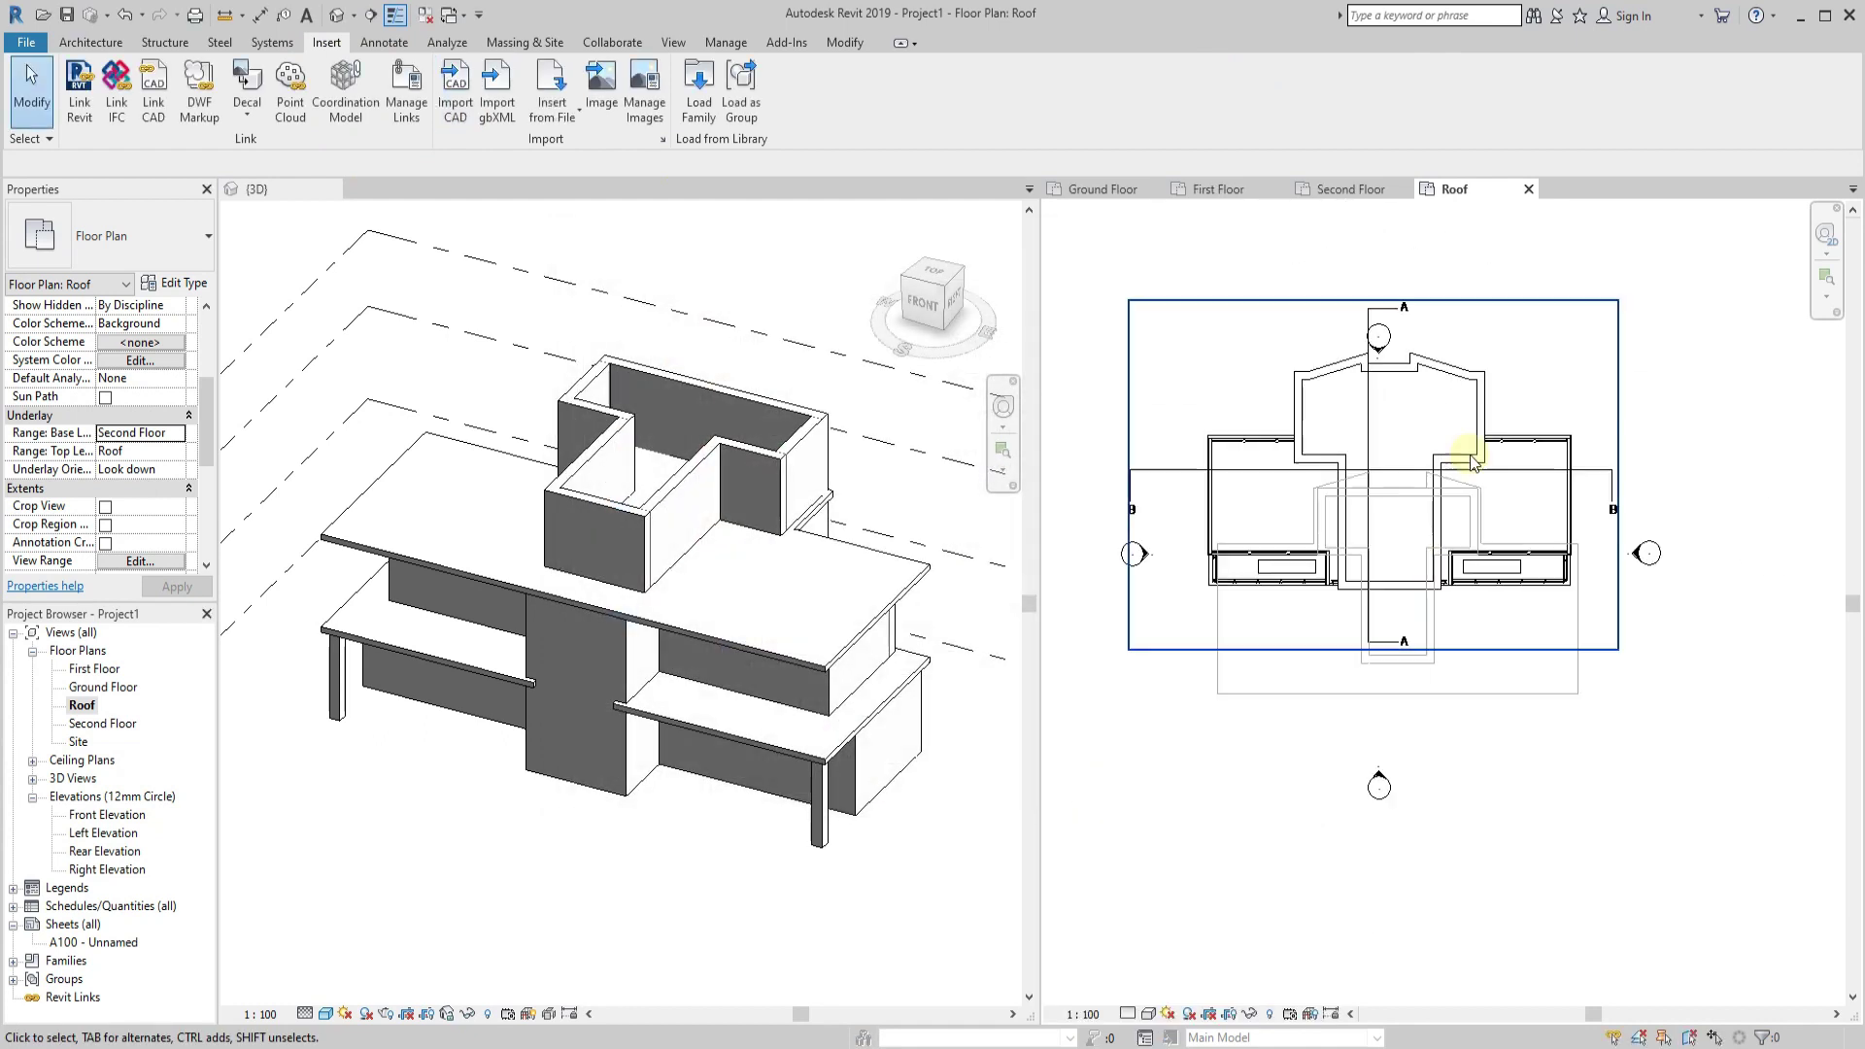
left_click(1483, 389)
left_click_drag(1426, 420, 1544, 453)
scroll(1545, 453, "up", 3)
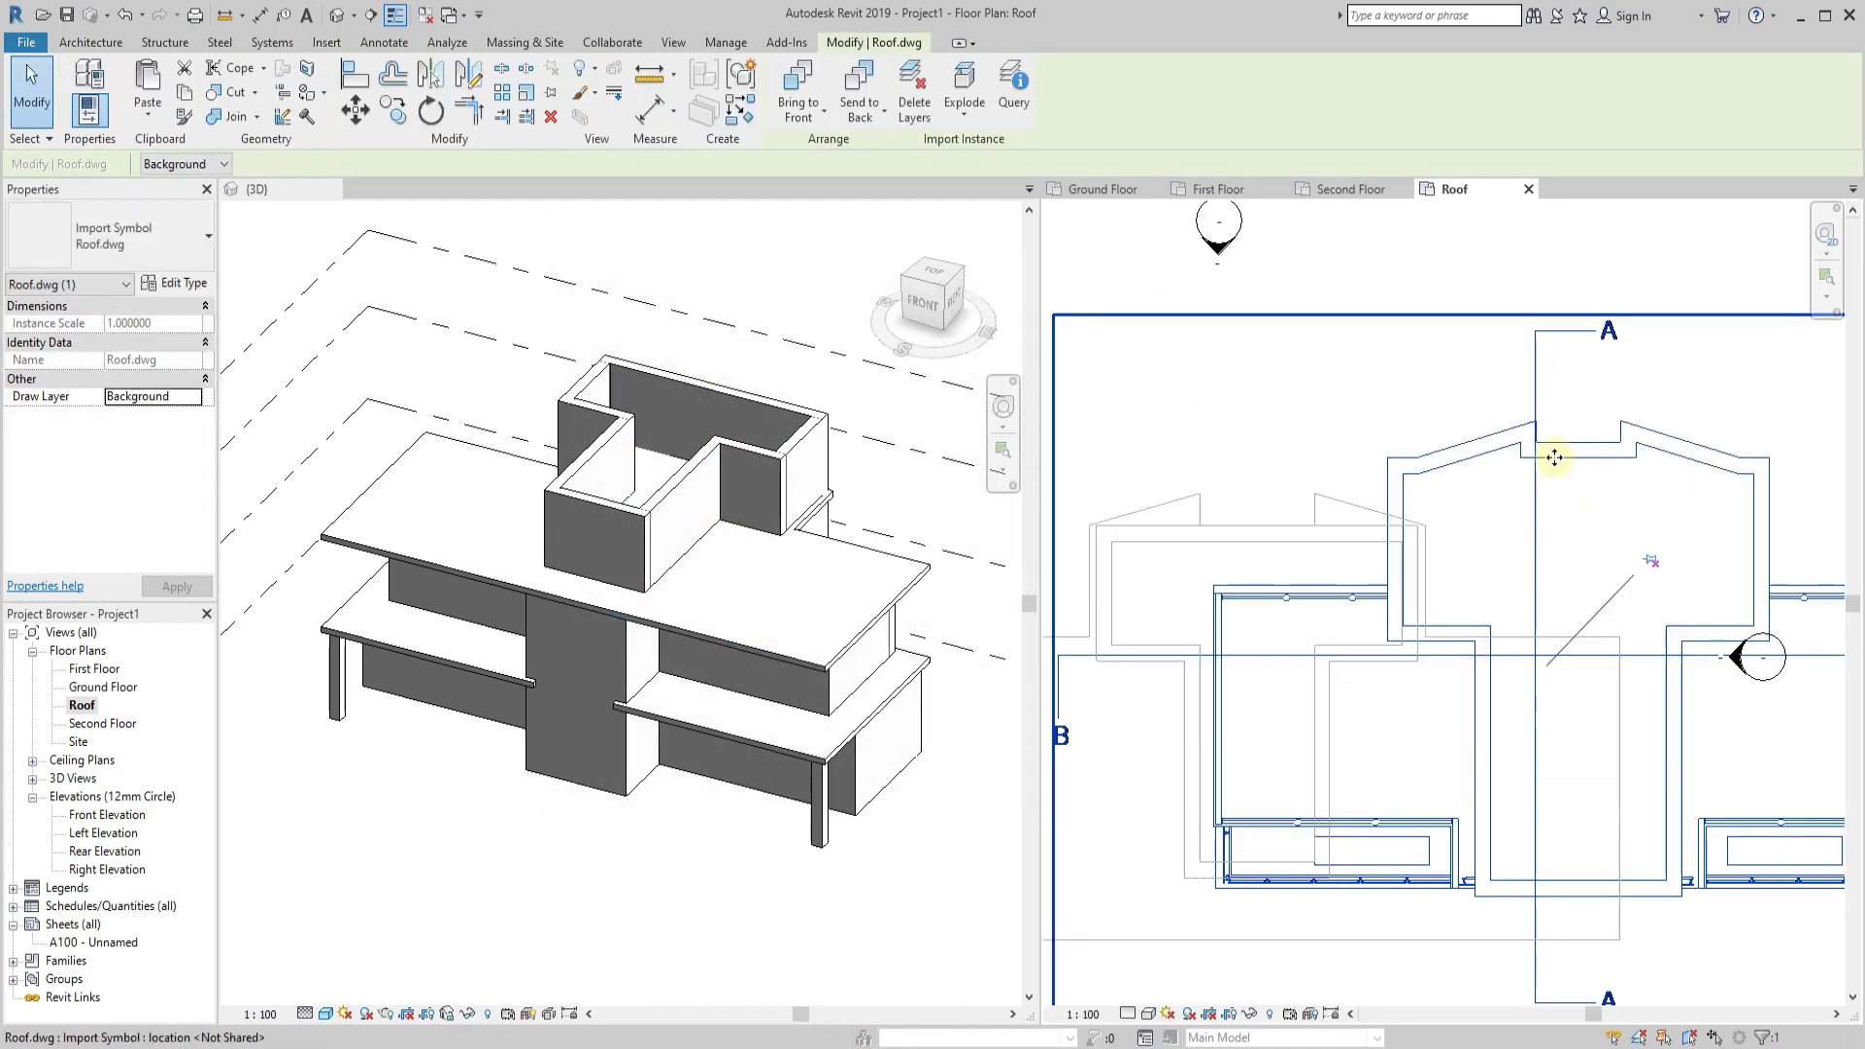
Move the imported Roof.dwg toward the building using the MV command.
key("m")
key("v")
scroll(1474, 456, "up", 2)
left_click(1395, 451)
scroll(1467, 487, "up", 2)
left_click(1118, 426)
scroll(1178, 457, "down", 3)
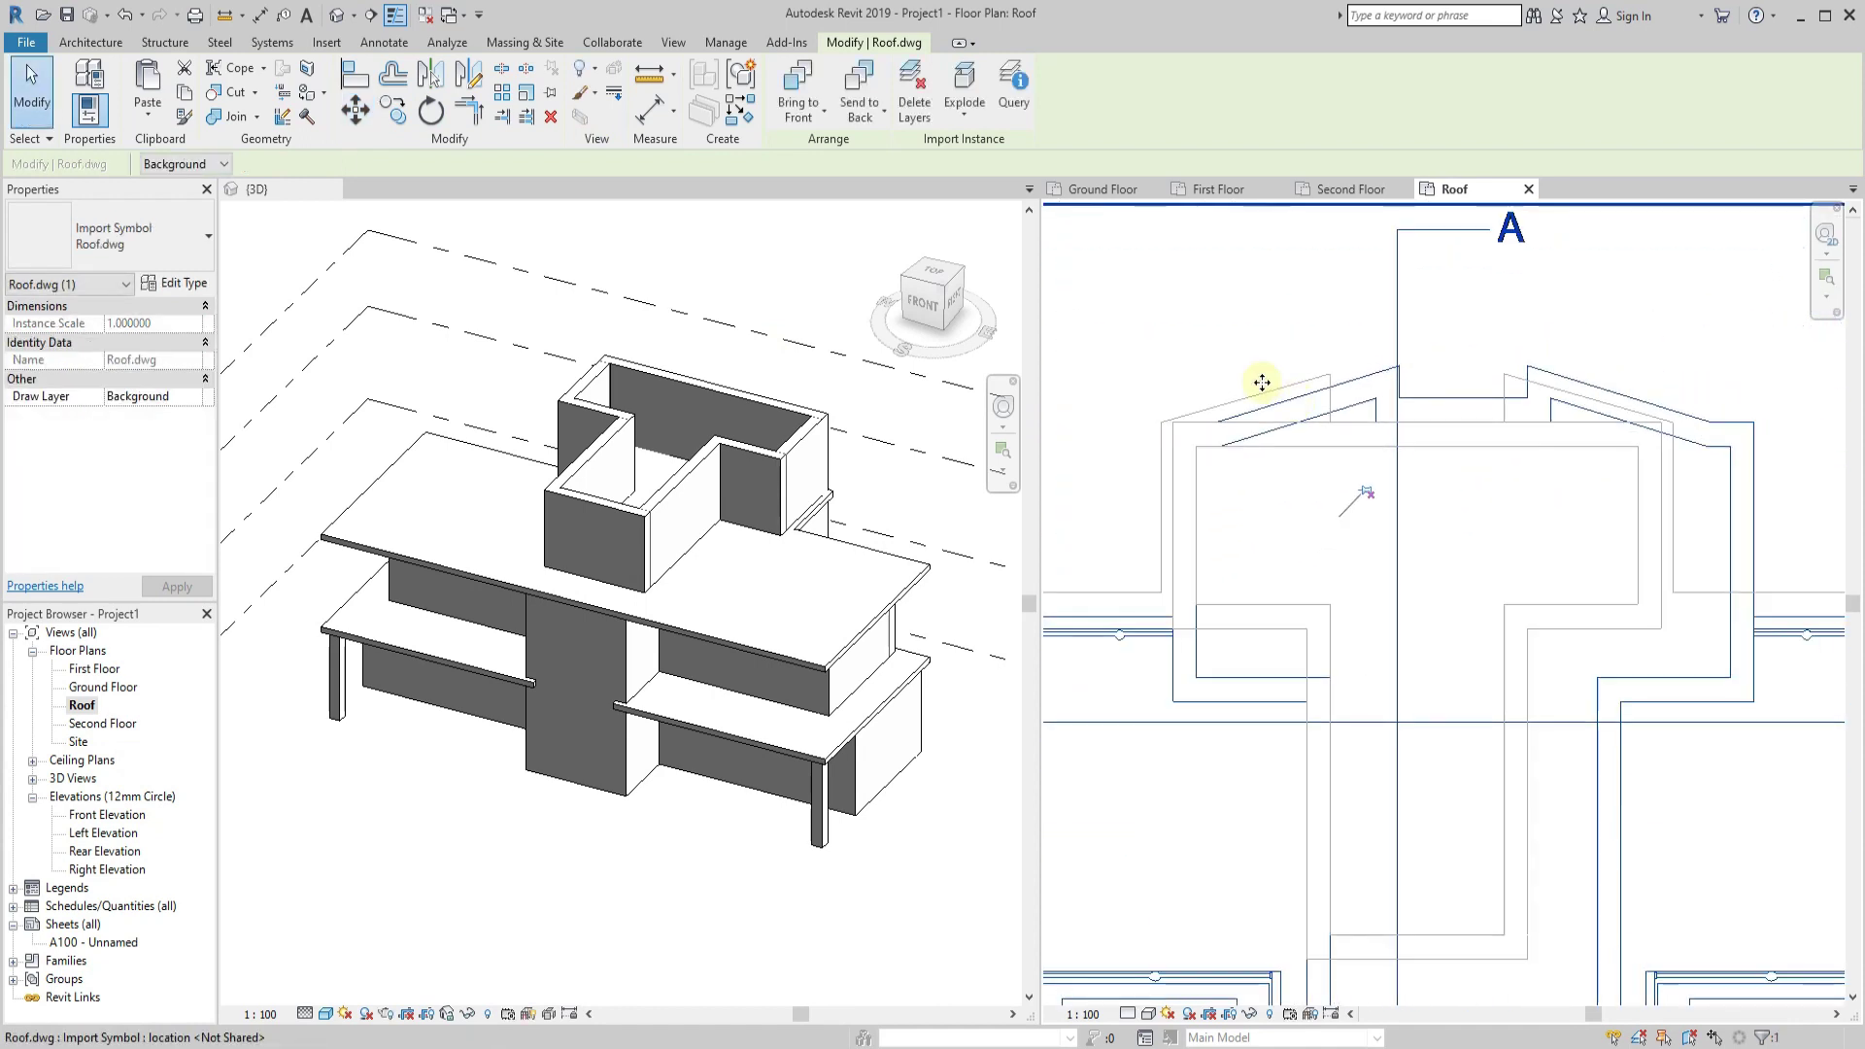
Move Roof.dwg again to a new position closer to the walls.
left_click(373, 121)
scroll(1415, 365, "up", 4)
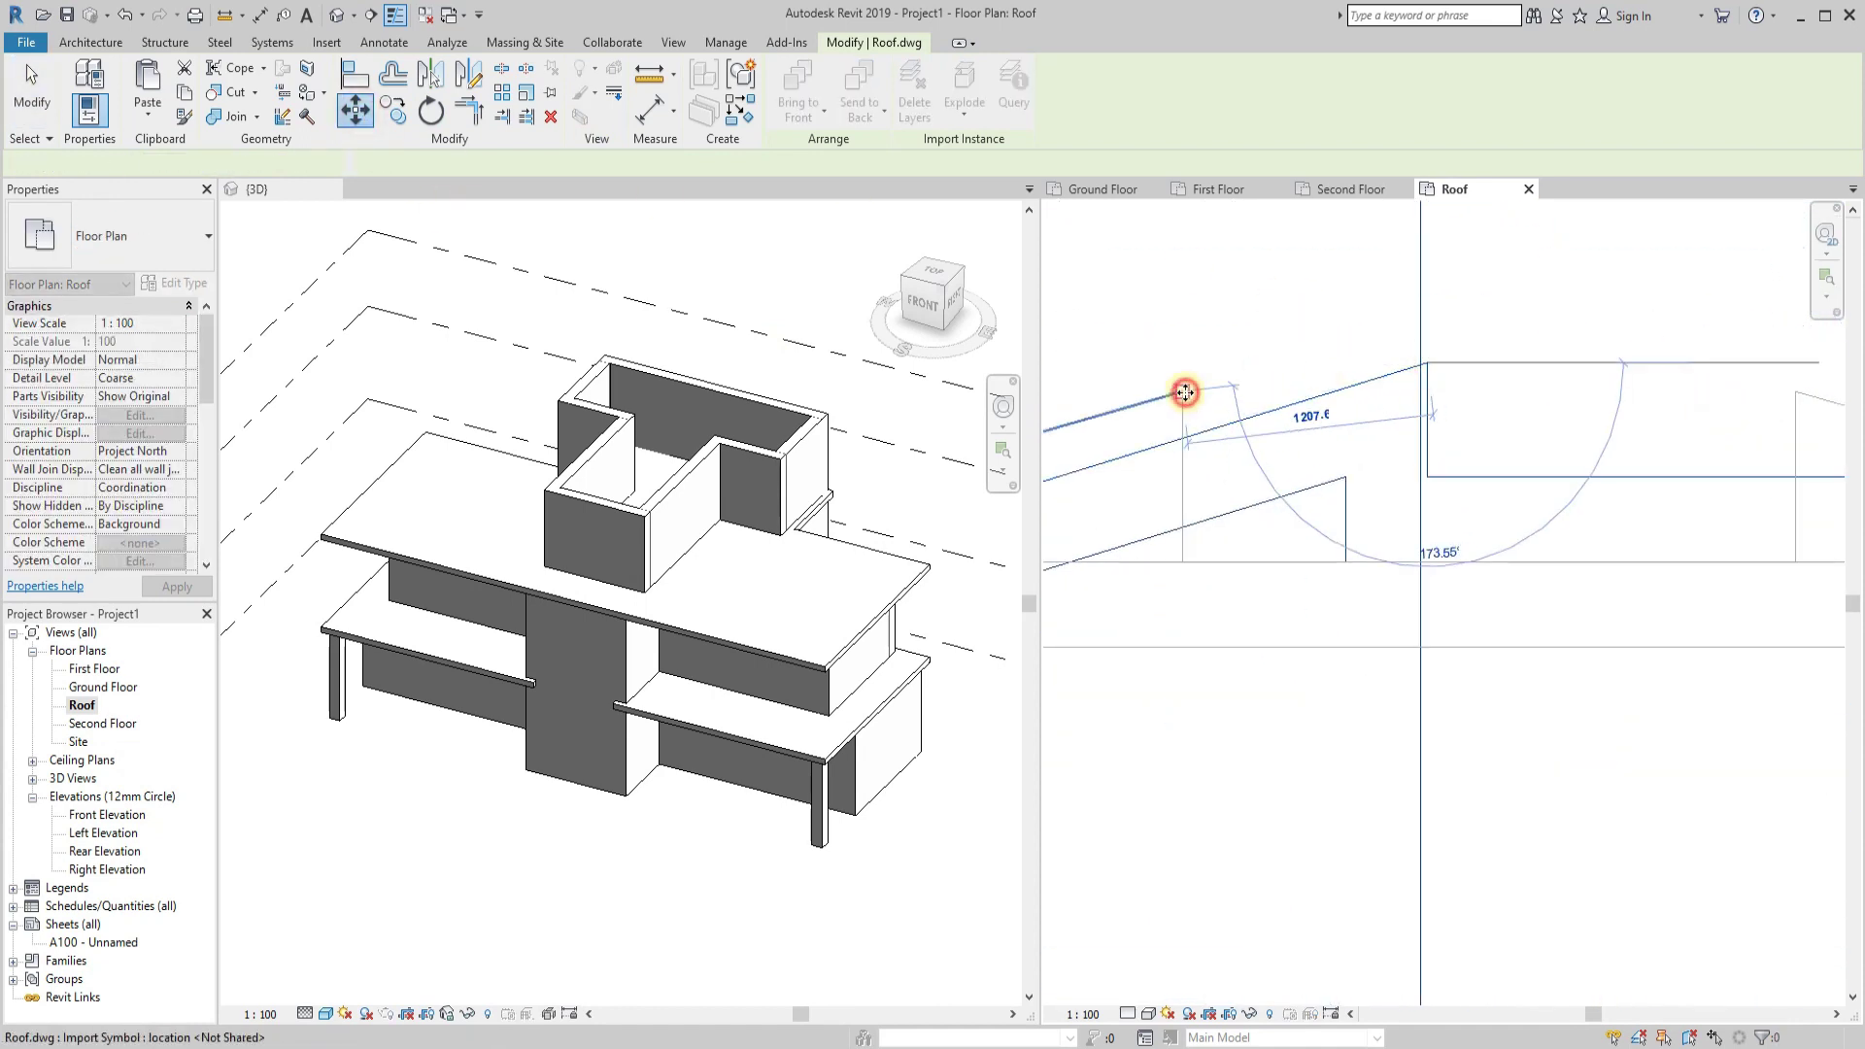
left_click(1185, 393)
scroll(1345, 379, "down", 4)
scroll(1331, 382, "down", 3)
scroll(1552, 466, "up", 1)
scroll(1535, 480, "up", 1)
scroll(1525, 607, "up", 1)
scroll(1525, 607, "down", 2)
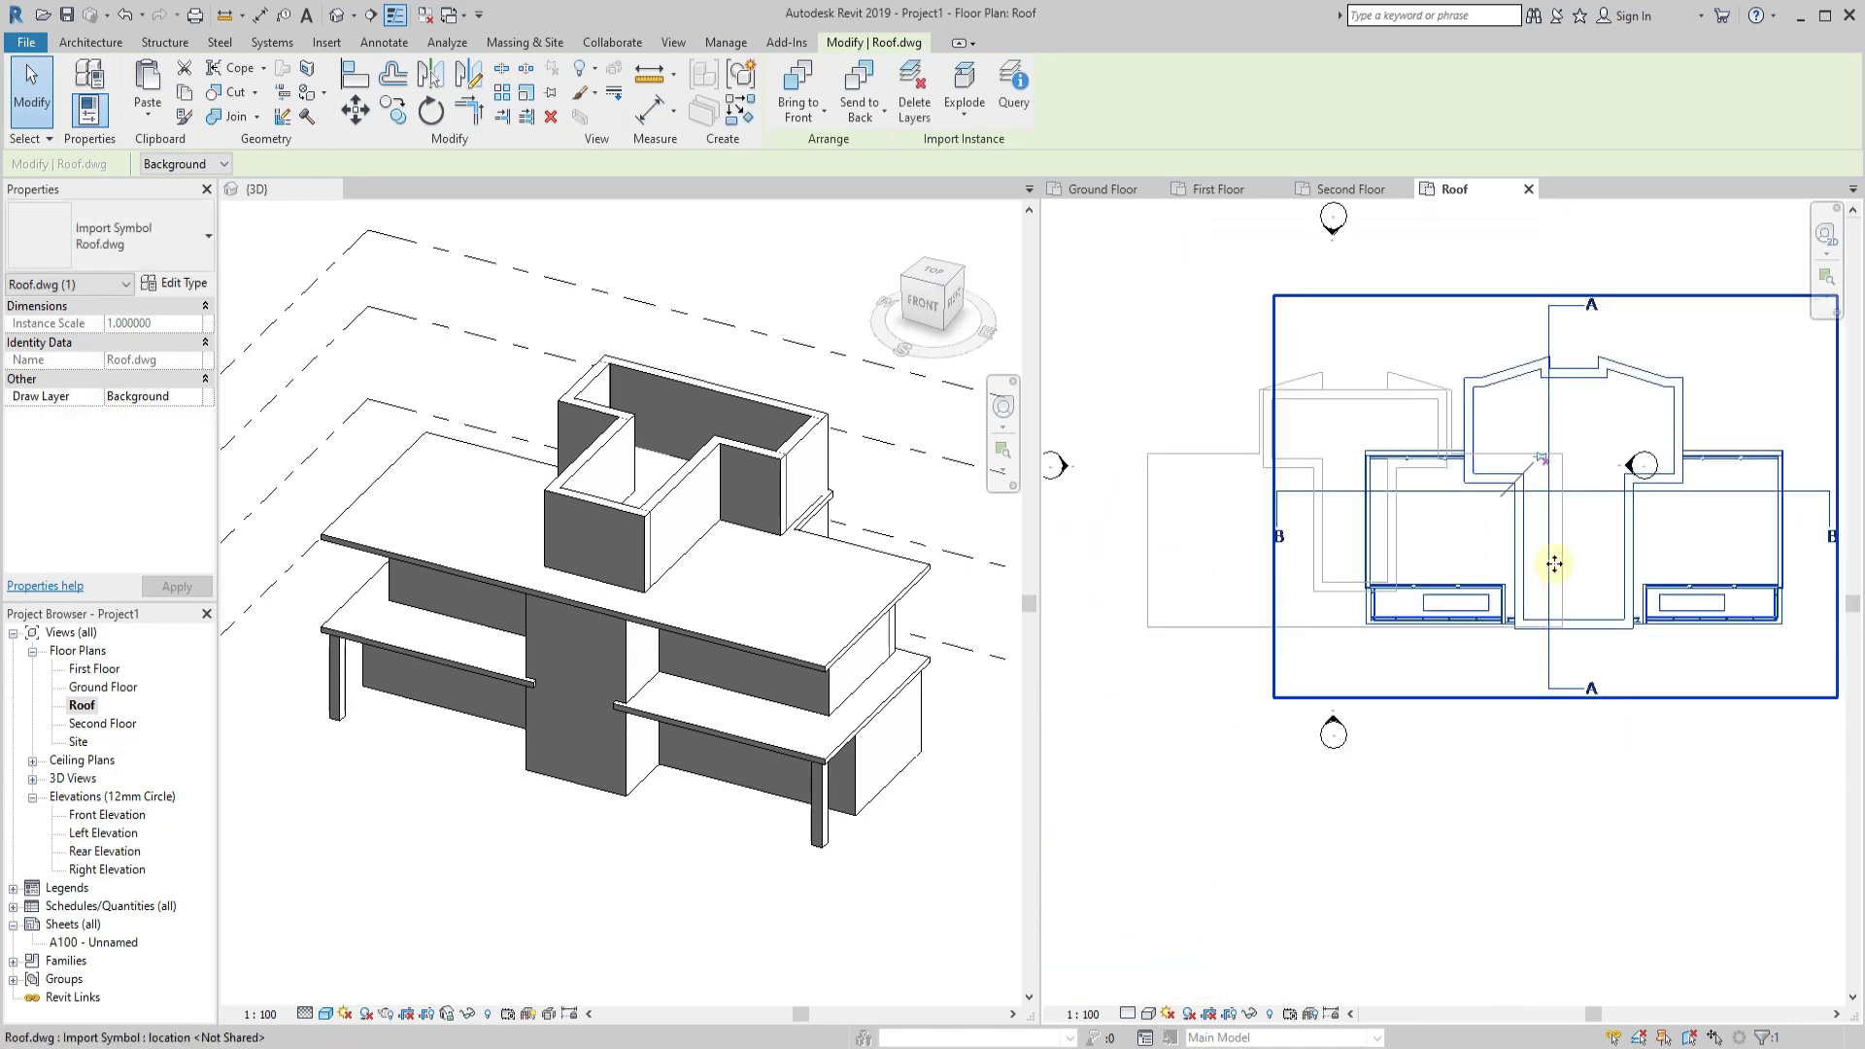
scroll(1367, 671, "up", 3)
Shift Roof.dwg left to line it up with the T-shaped walls, then deselect it.
left_click(356, 111)
scroll(1416, 566, "up", 2)
left_click(1383, 550)
scroll(1384, 550, "down", 2)
scroll(1275, 562, "up", 3)
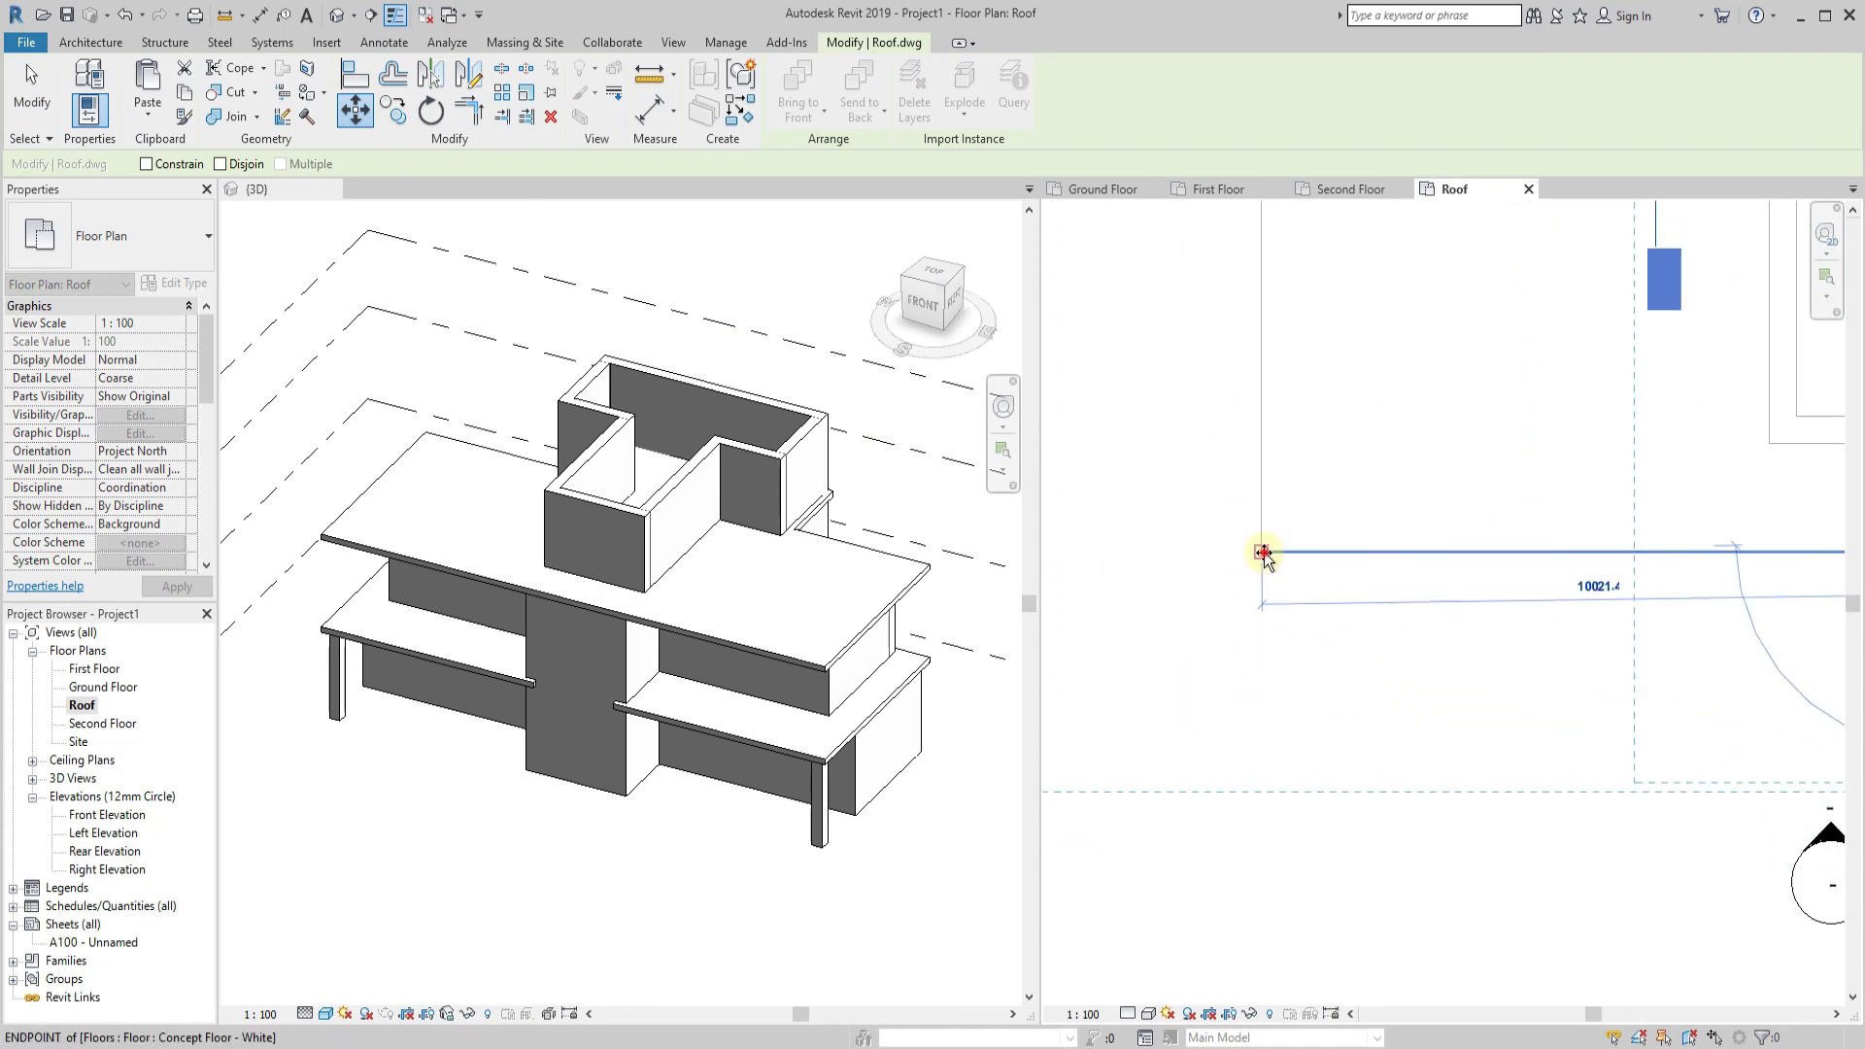
left_click(1264, 552)
scroll(1242, 631, "down", 3)
scroll(1430, 223, "down", 2)
scroll(1415, 246, "up", 3)
scroll(1278, 358, "up", 2)
middle_click_drag(1279, 359, 1232, 350)
scroll(1361, 427, "down", 2)
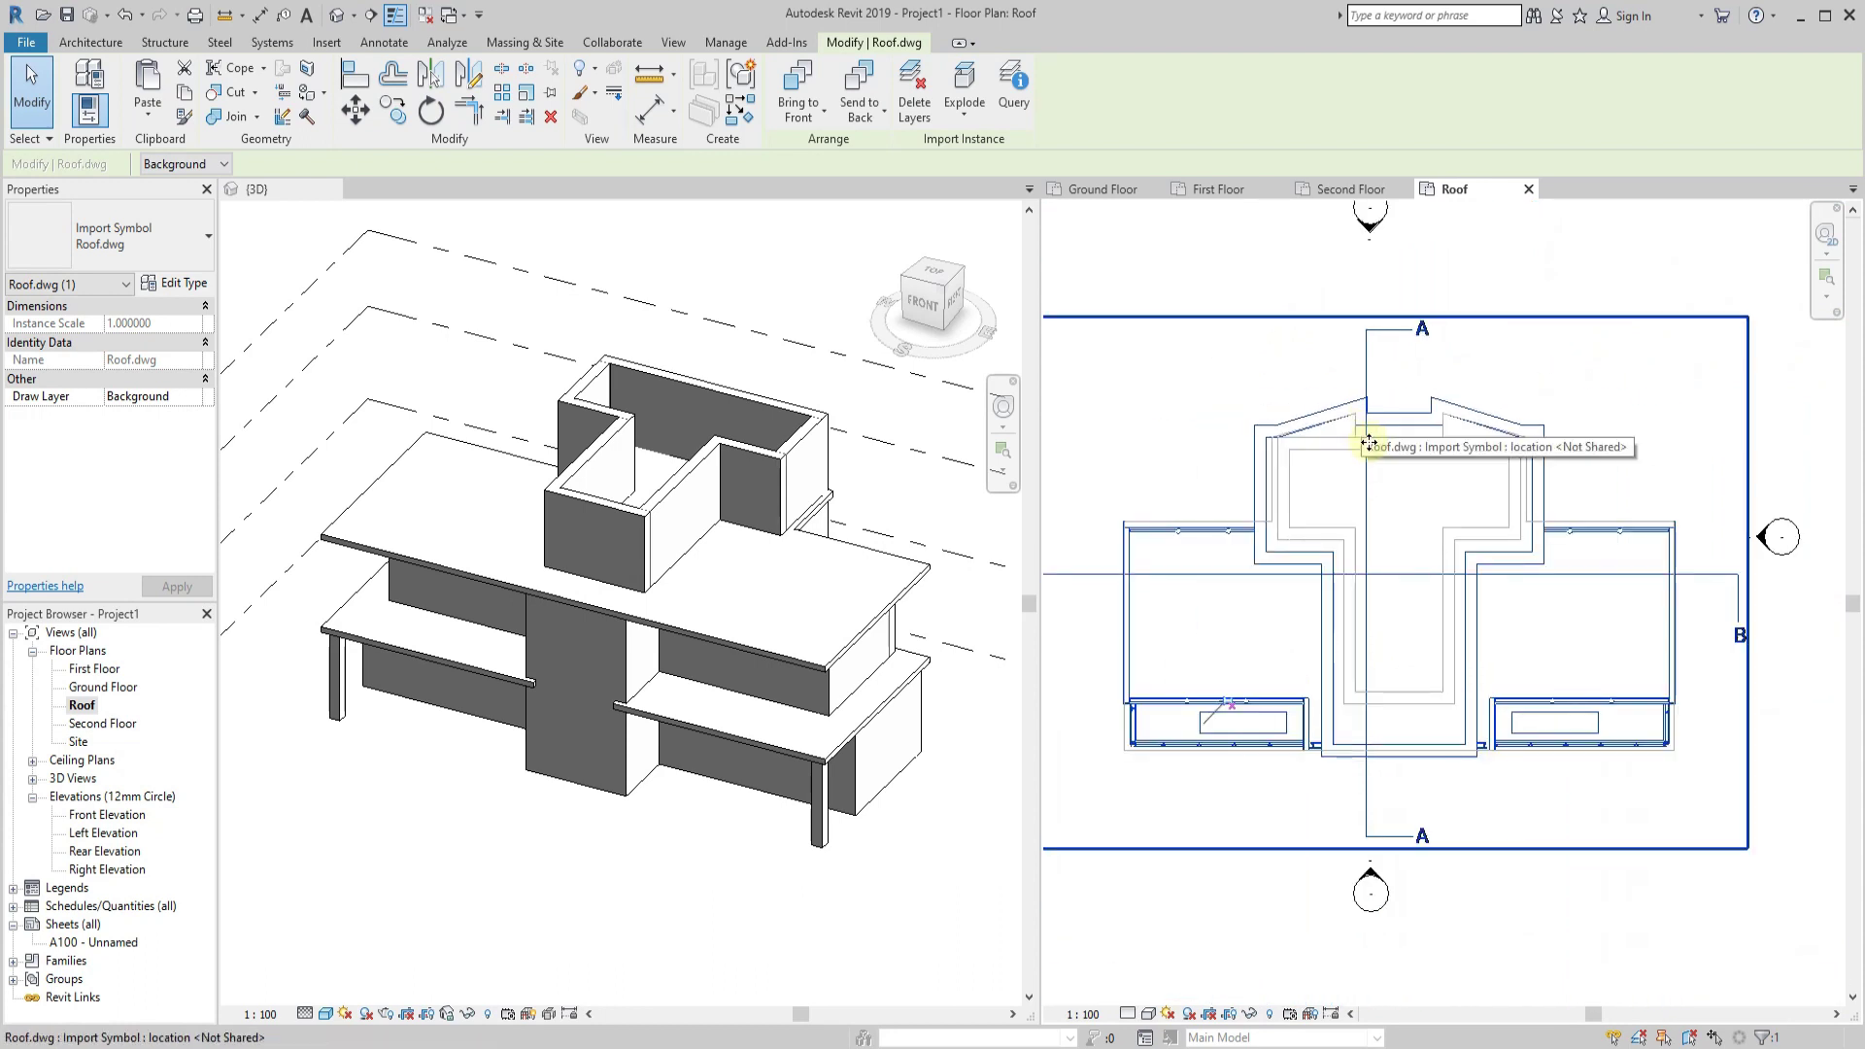
left_click(1582, 883)
scroll(143, 505, "down", 3)
scroll(143, 505, "down", 3)
scroll(143, 505, "up", 1)
scroll(156, 520, "up", 1)
scroll(178, 517, "up", 1)
Set the Roof plan underlay to None and compare it against the 3D view.
left_click(181, 379)
left_click(116, 396)
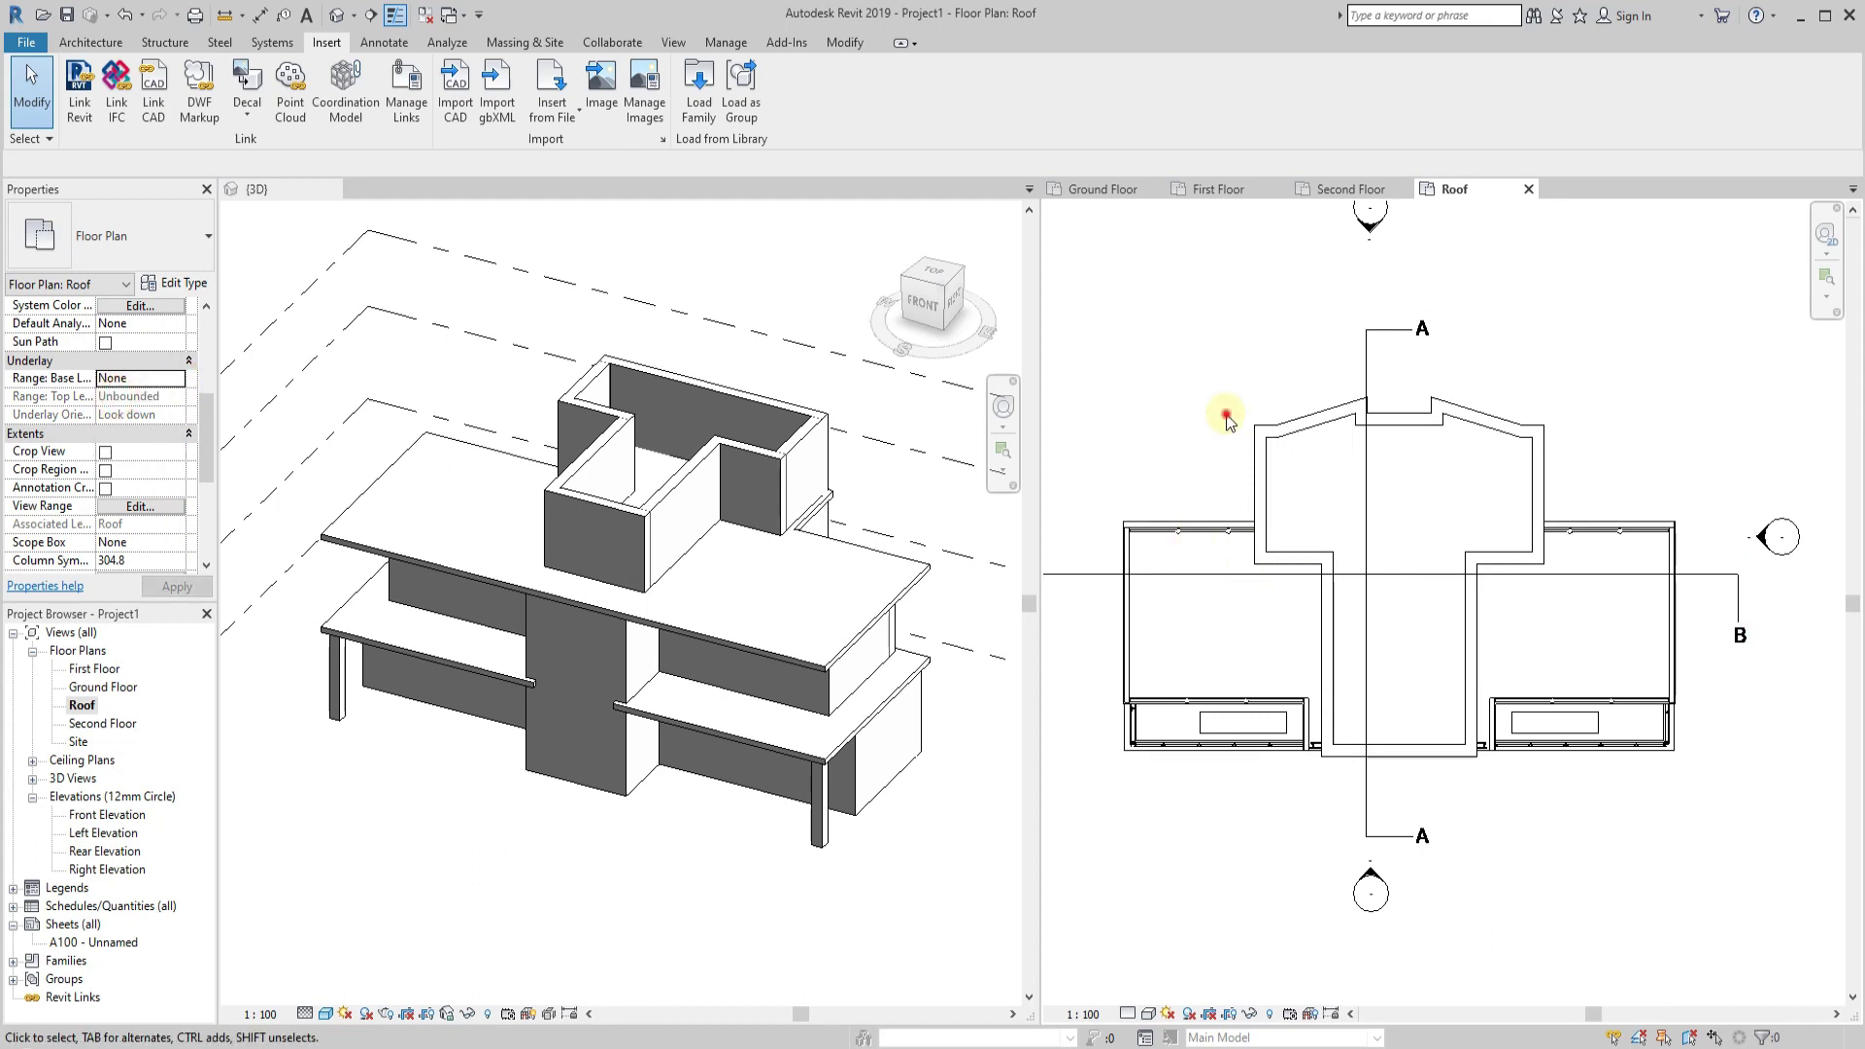
left_click(1353, 417)
left_click(900, 762)
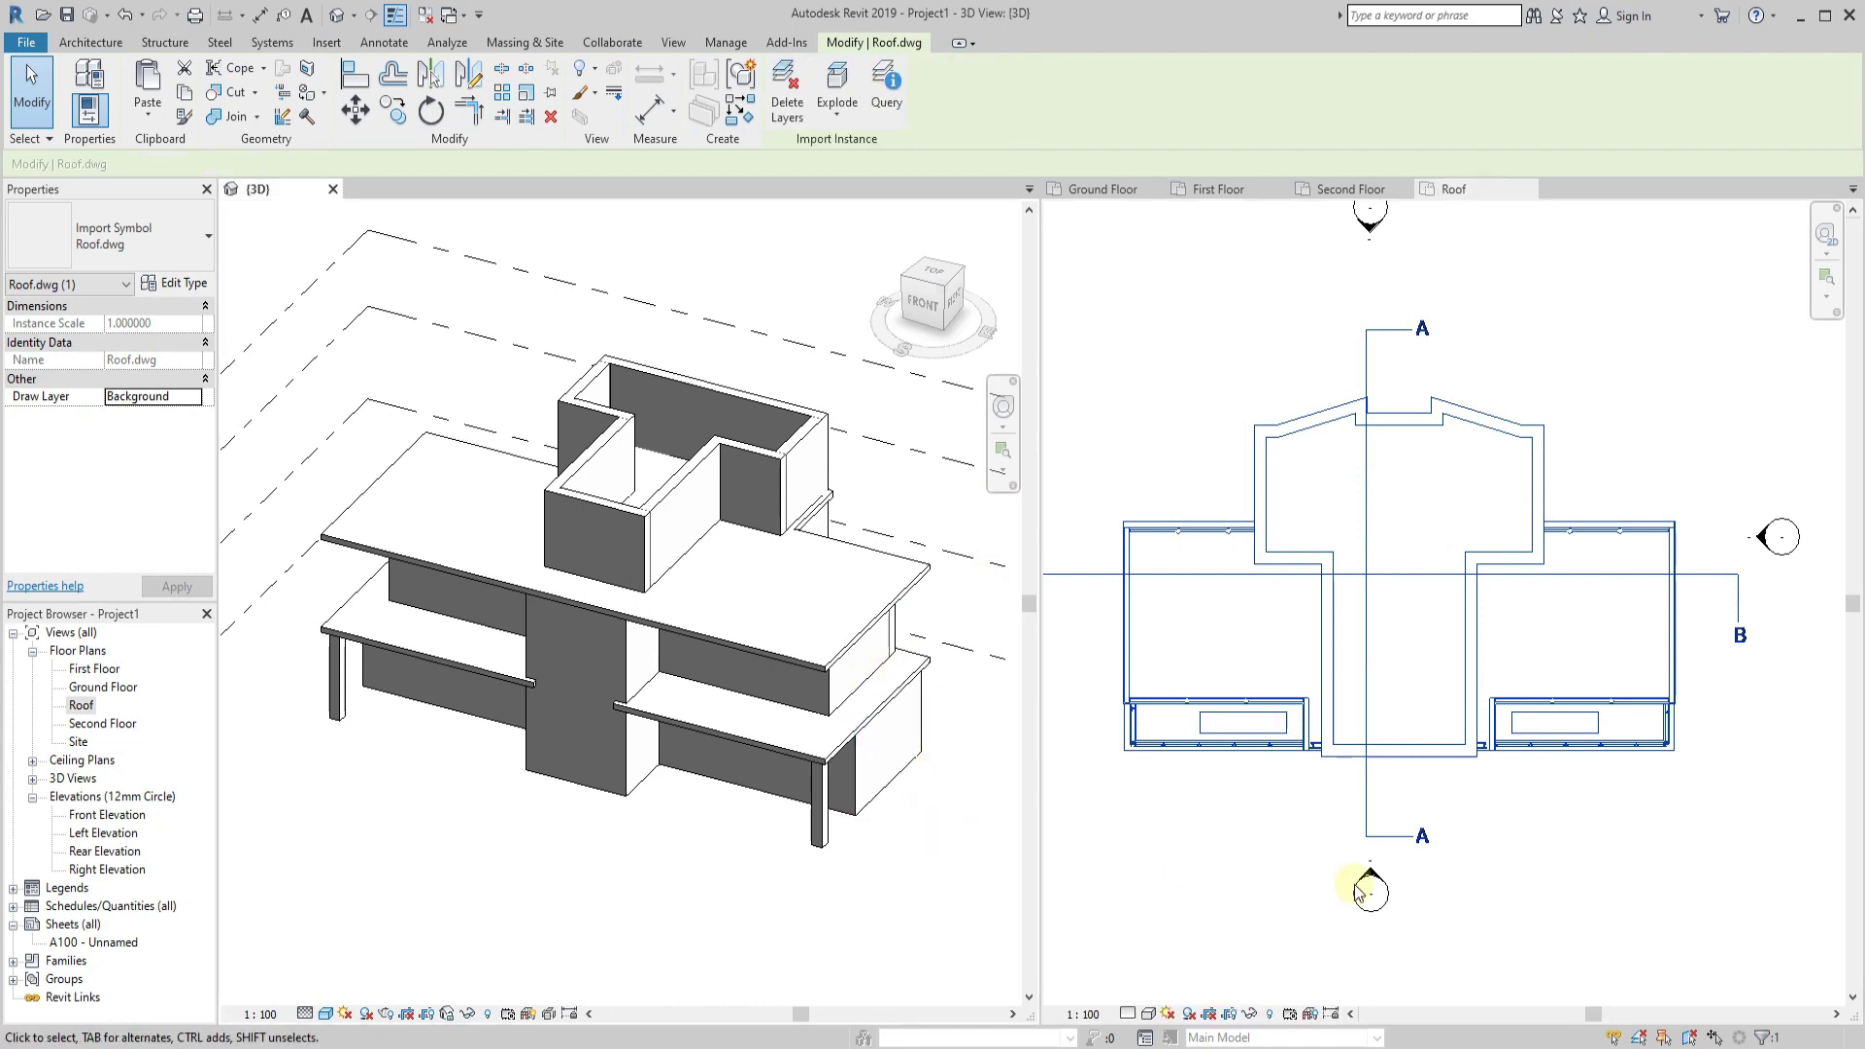
left_click(1181, 853)
mouse_move(1402, 765)
middle_mouse_down()
mouse_move(1348, 714)
mouse_move(1414, 739)
middle_mouse_up()
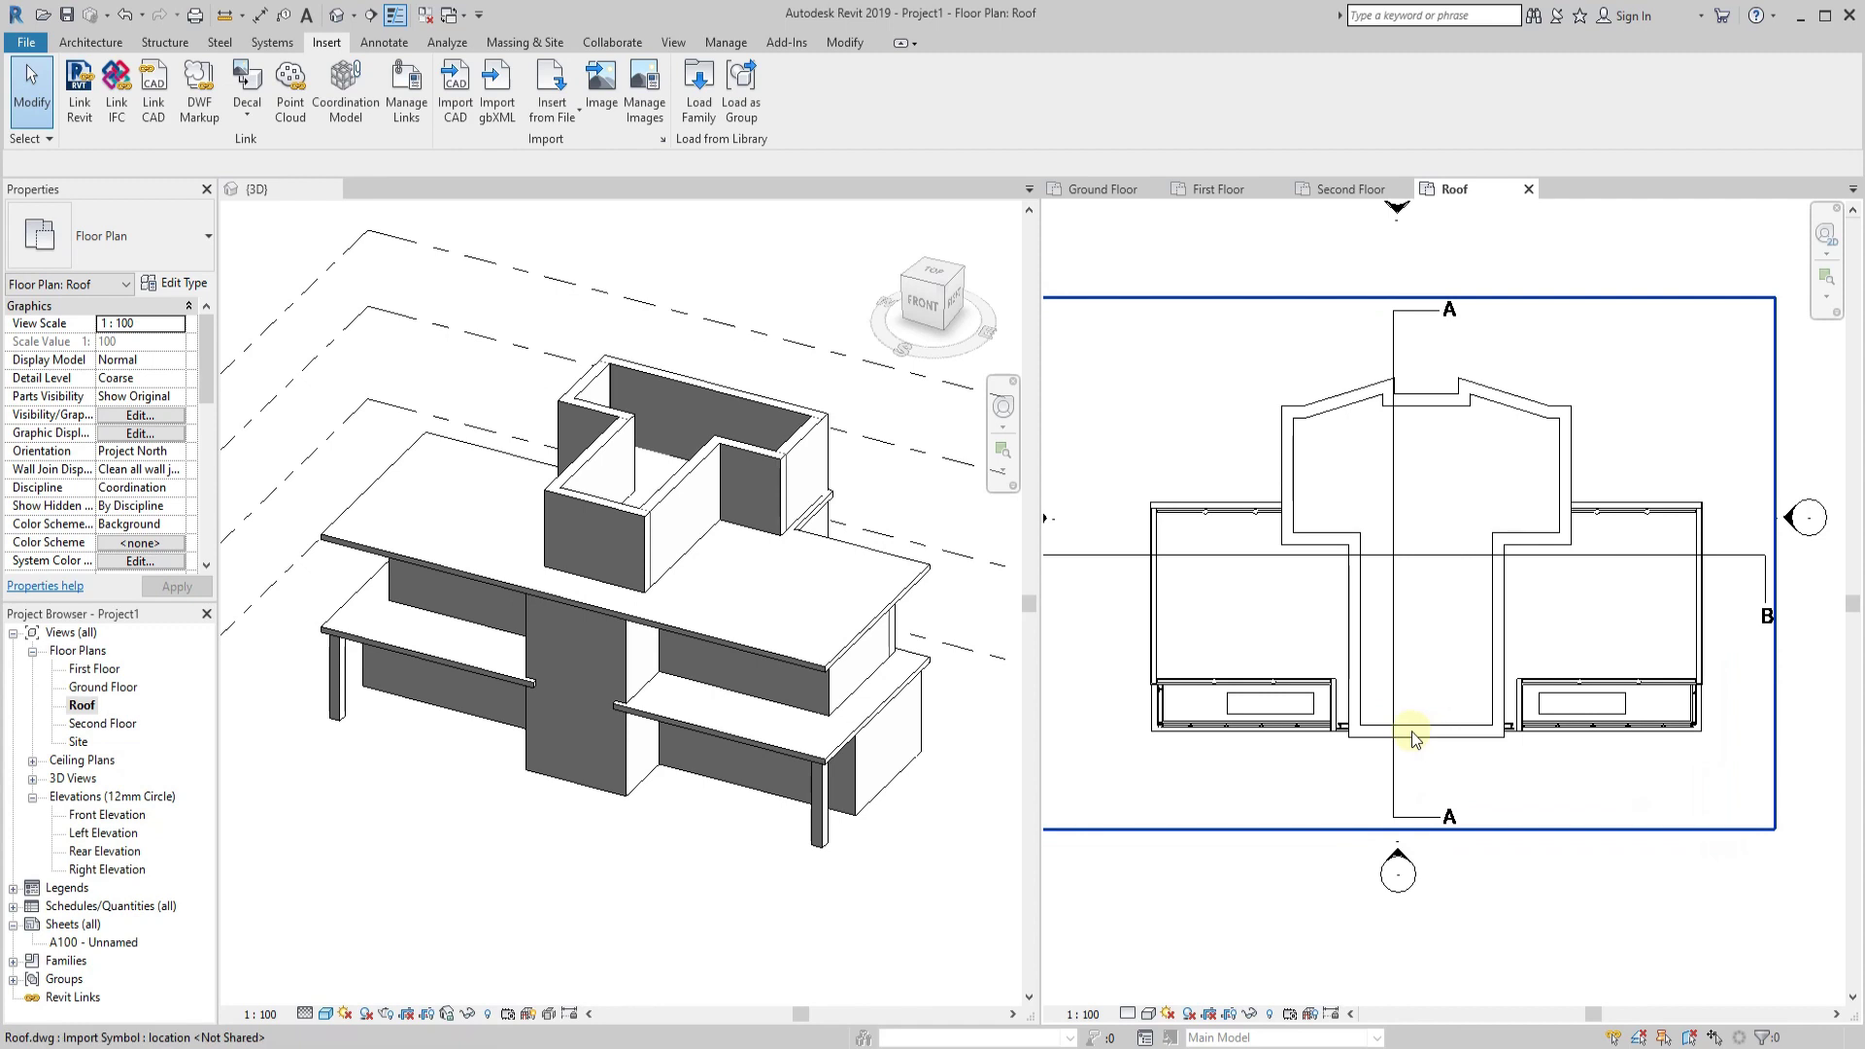
Nudge Roof.dwg right and down, then move it slightly up and left.
left_click(390, 507)
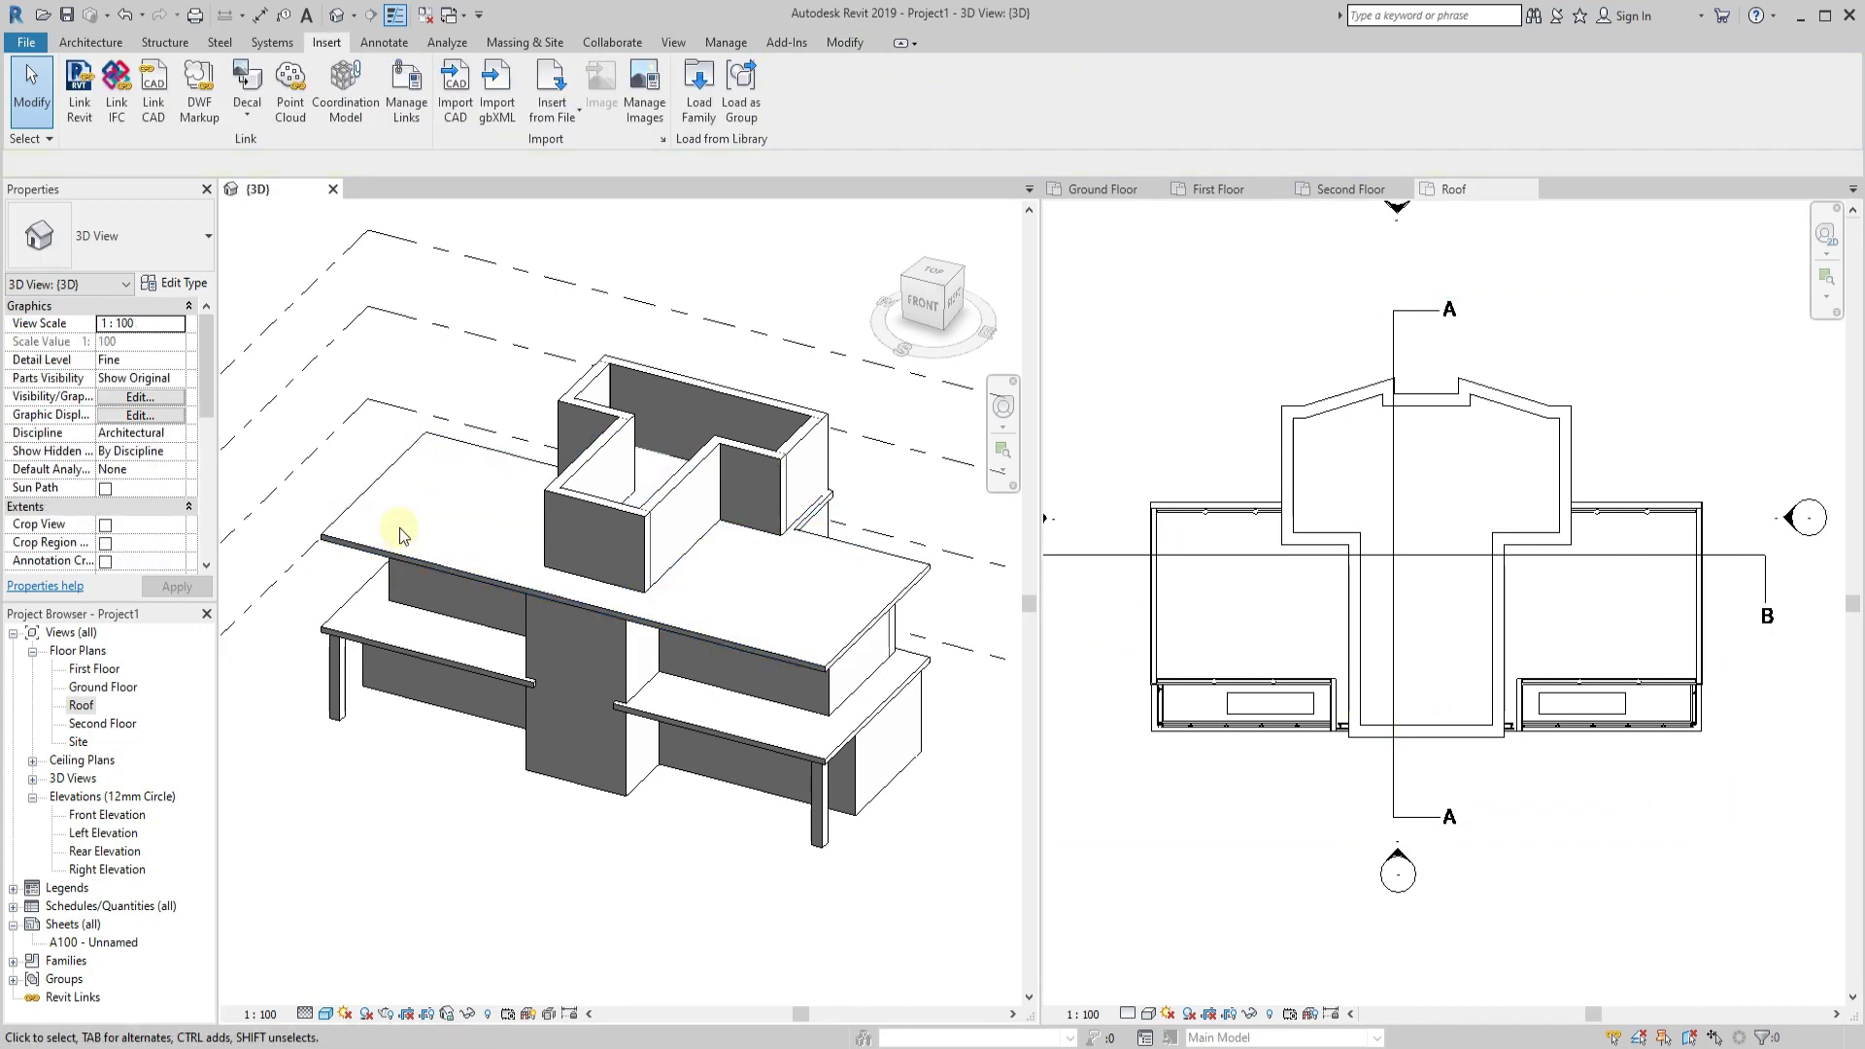
scroll(1121, 515, "up", 5)
left_click(1178, 473)
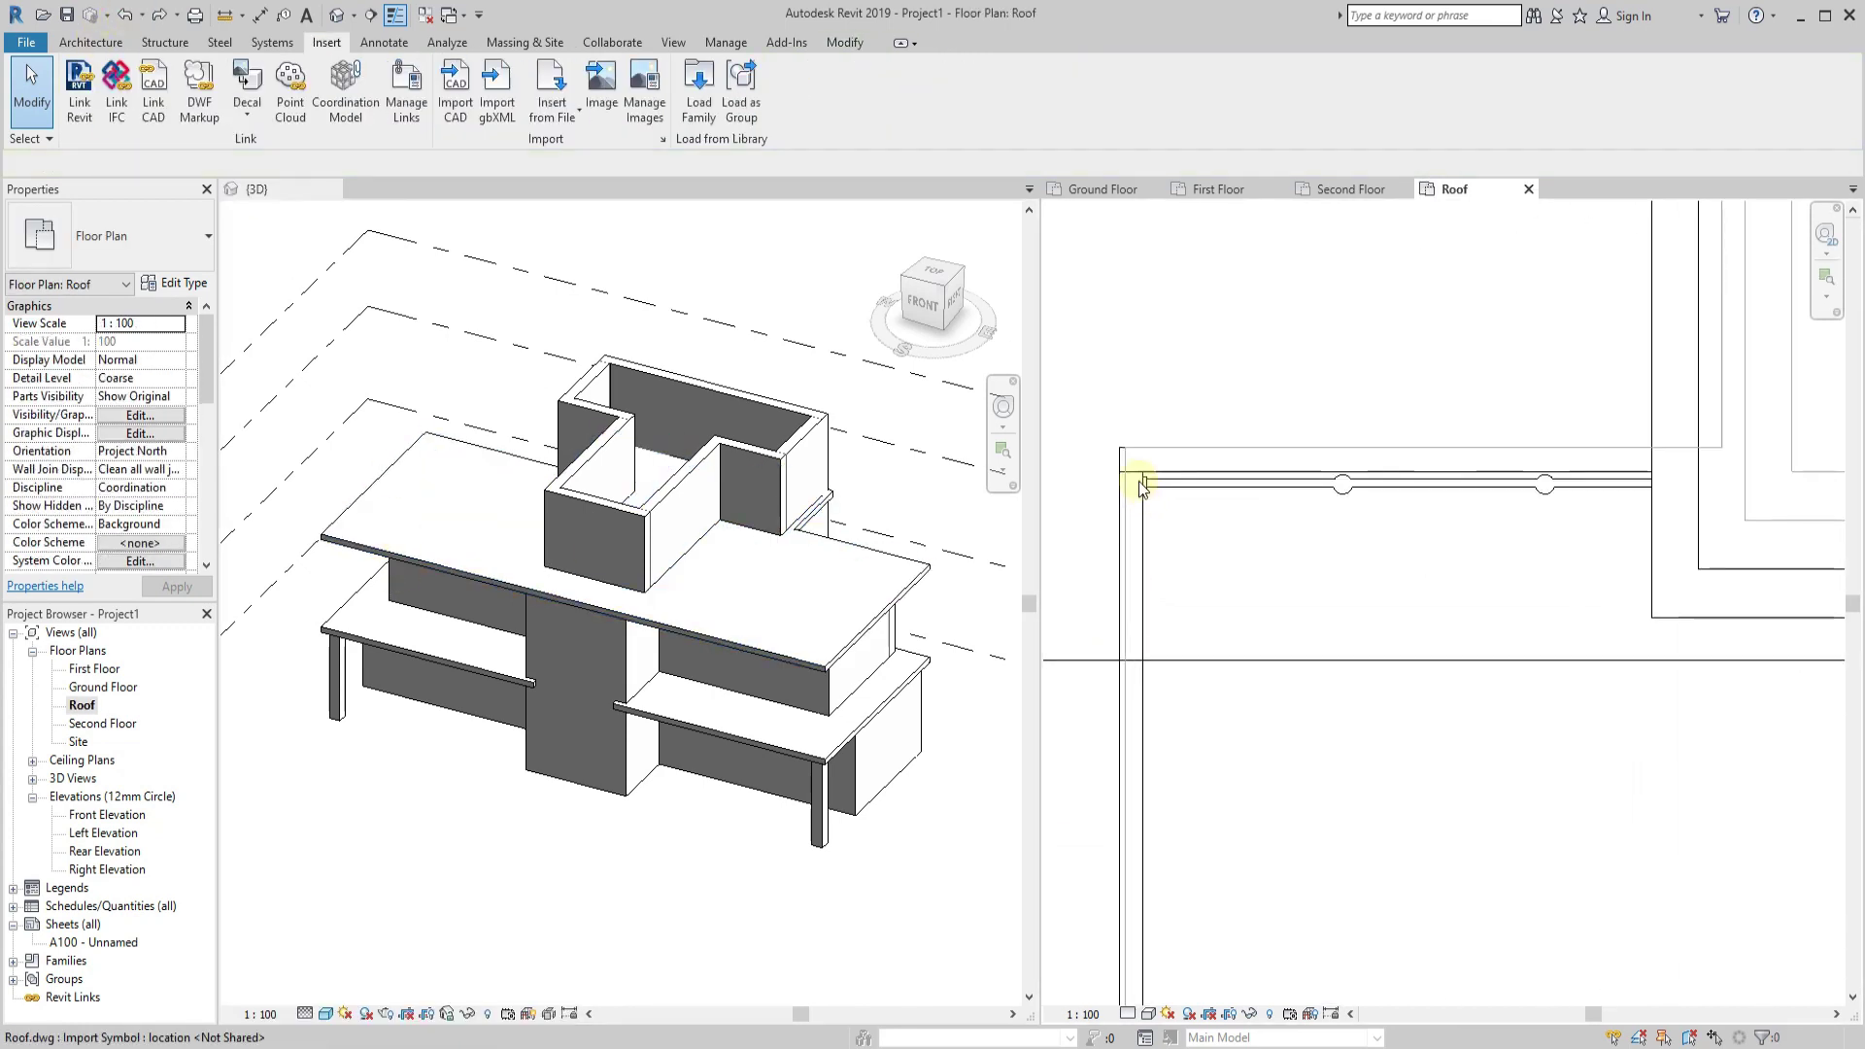
left_click_drag(1177, 472, 1221, 512)
left_click(347, 108)
left_click(1168, 457)
left_click(1133, 417)
scroll(1118, 909, "up", 2)
scroll(1166, 782, "up", 2)
scroll(1184, 795, "up", 2)
scroll(1263, 758, "down", 4)
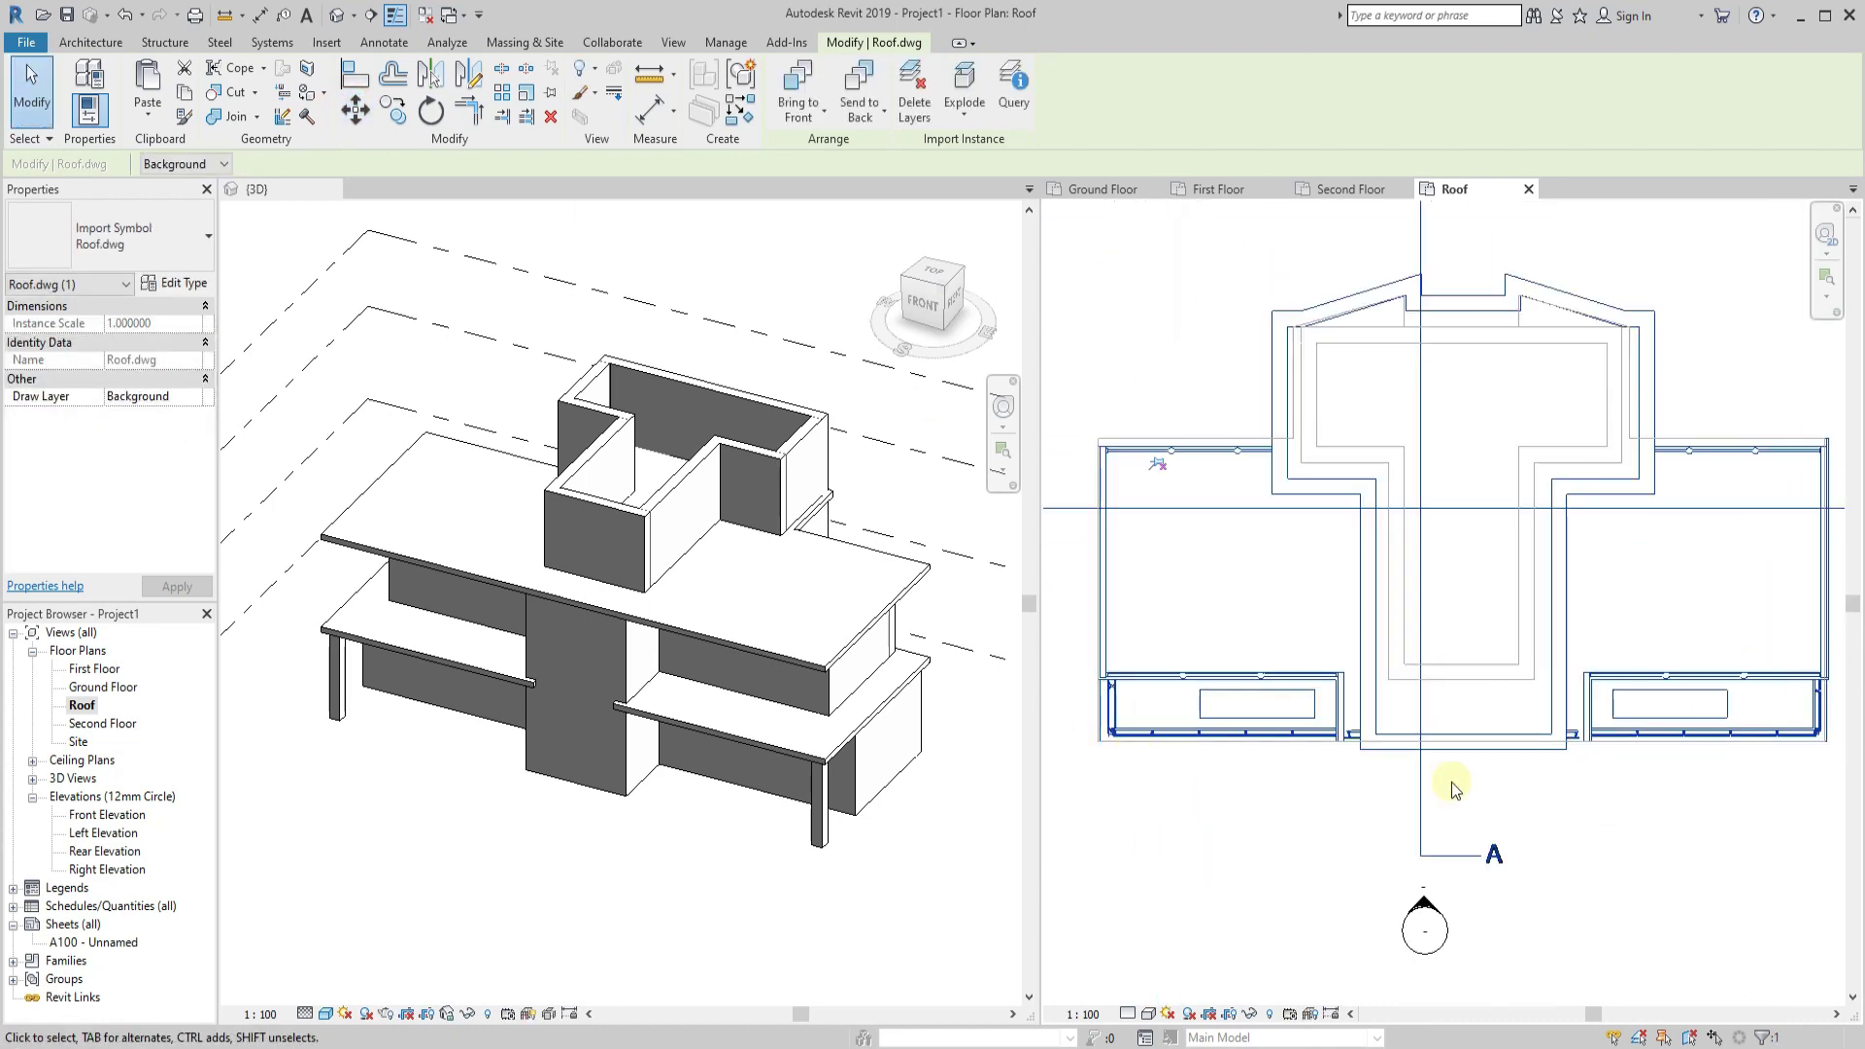
scroll(1629, 549, "up", 4)
scroll(1639, 551, "down", 3)
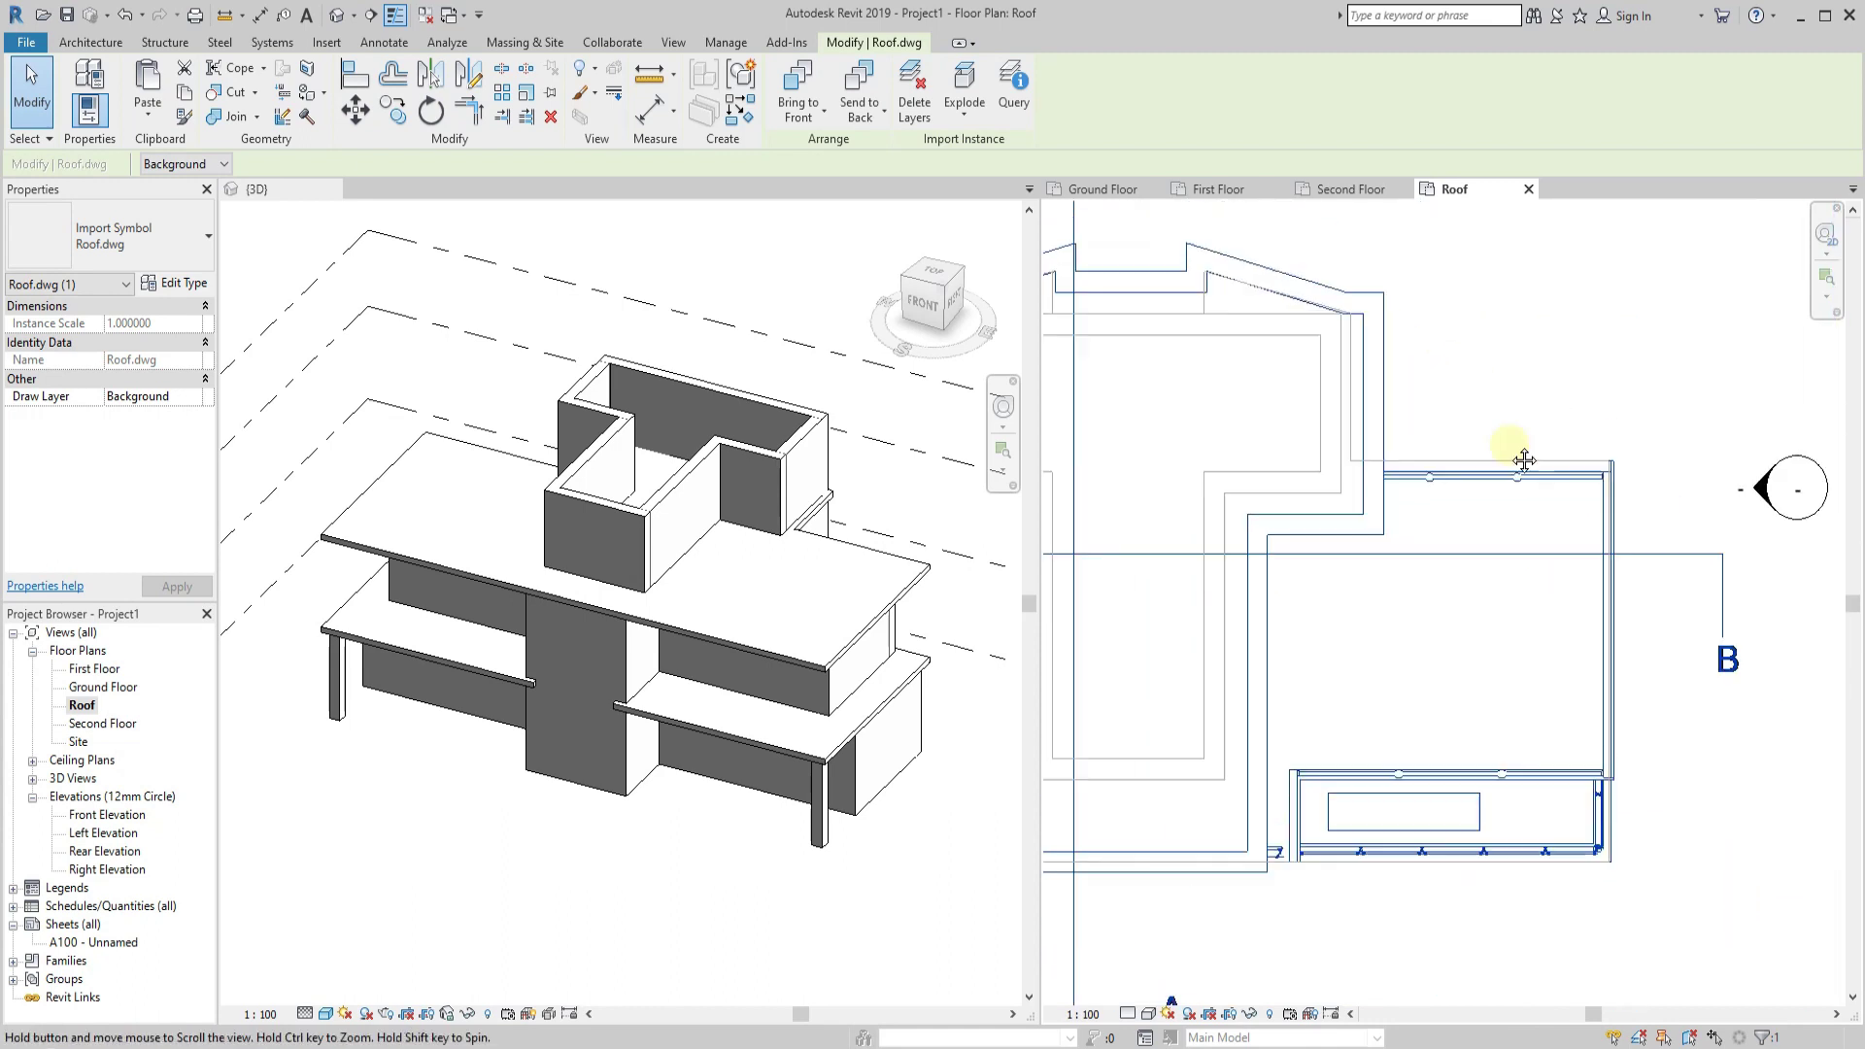
scroll(1525, 457, "up", 3)
Try an aligned dimension, cancel it, and select the imported Roof.dwg.
left_click(384, 42)
left_click(84, 87)
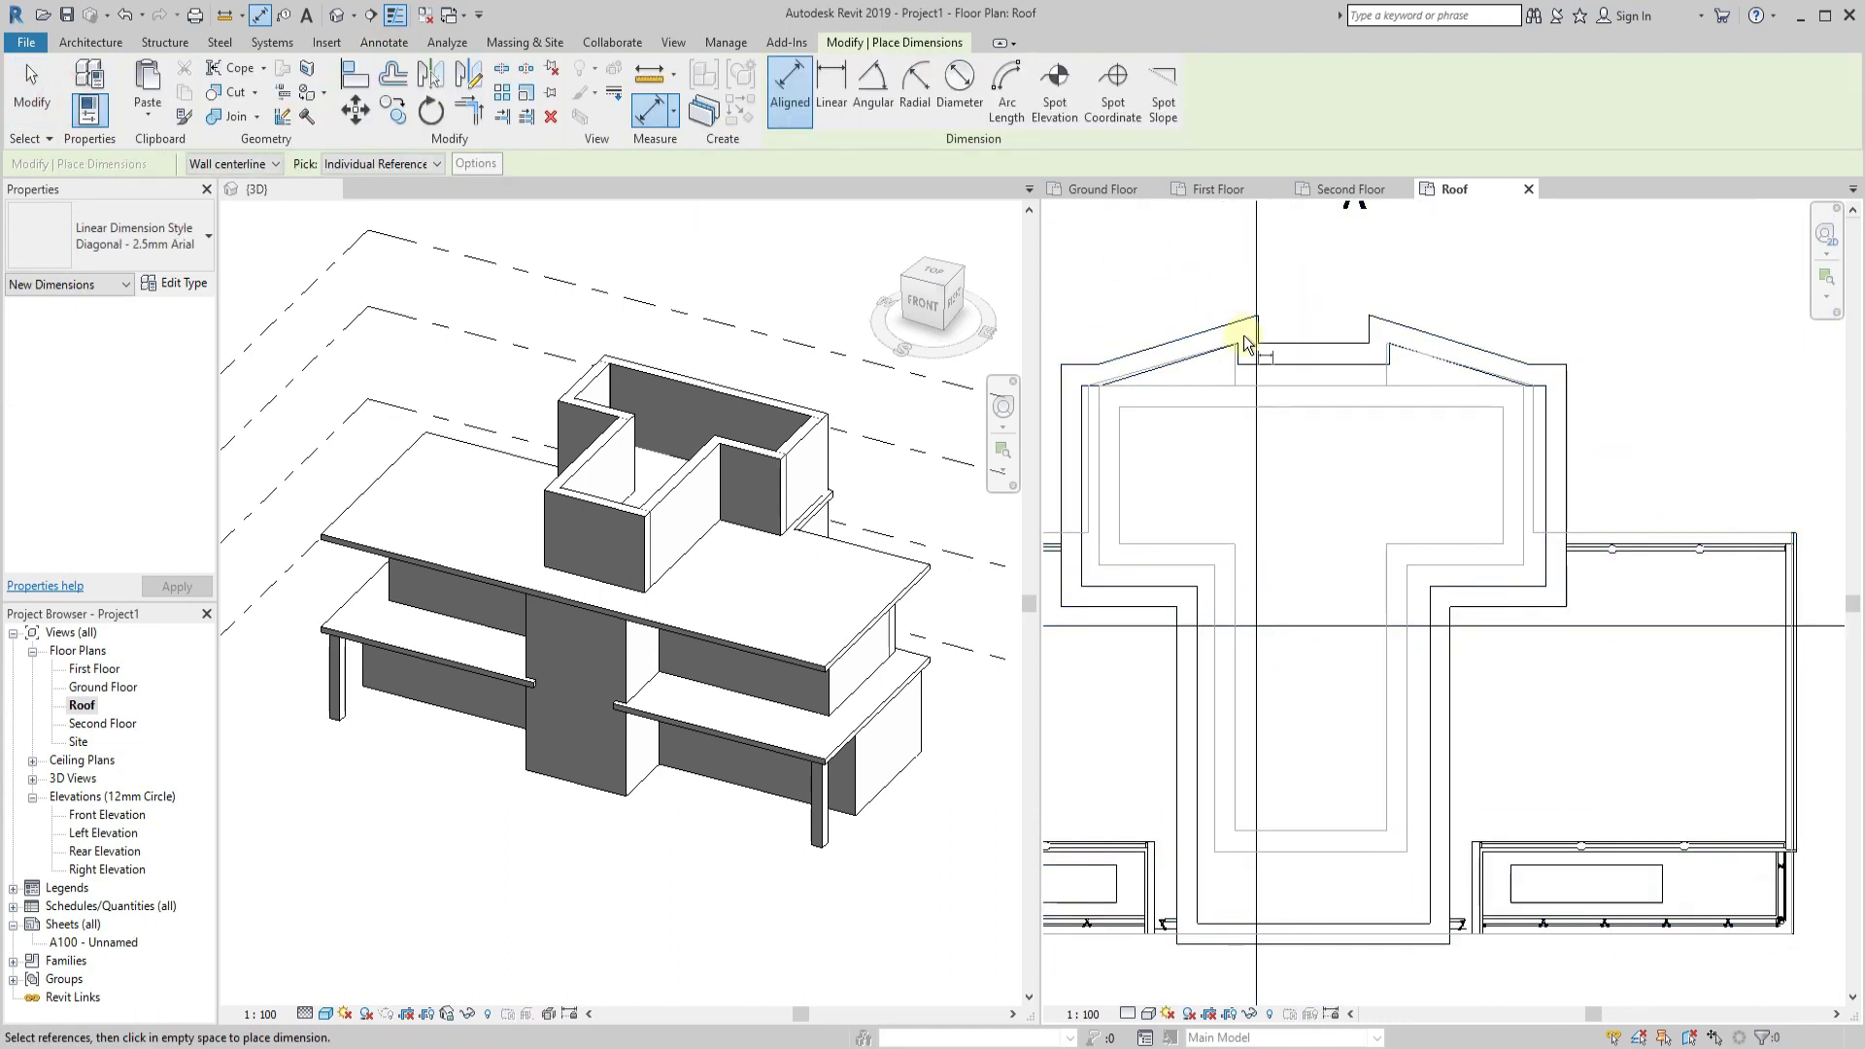
scroll(1241, 341, "up", 2)
key("Escape")
key("Escape")
scroll(1327, 406, "down", 2)
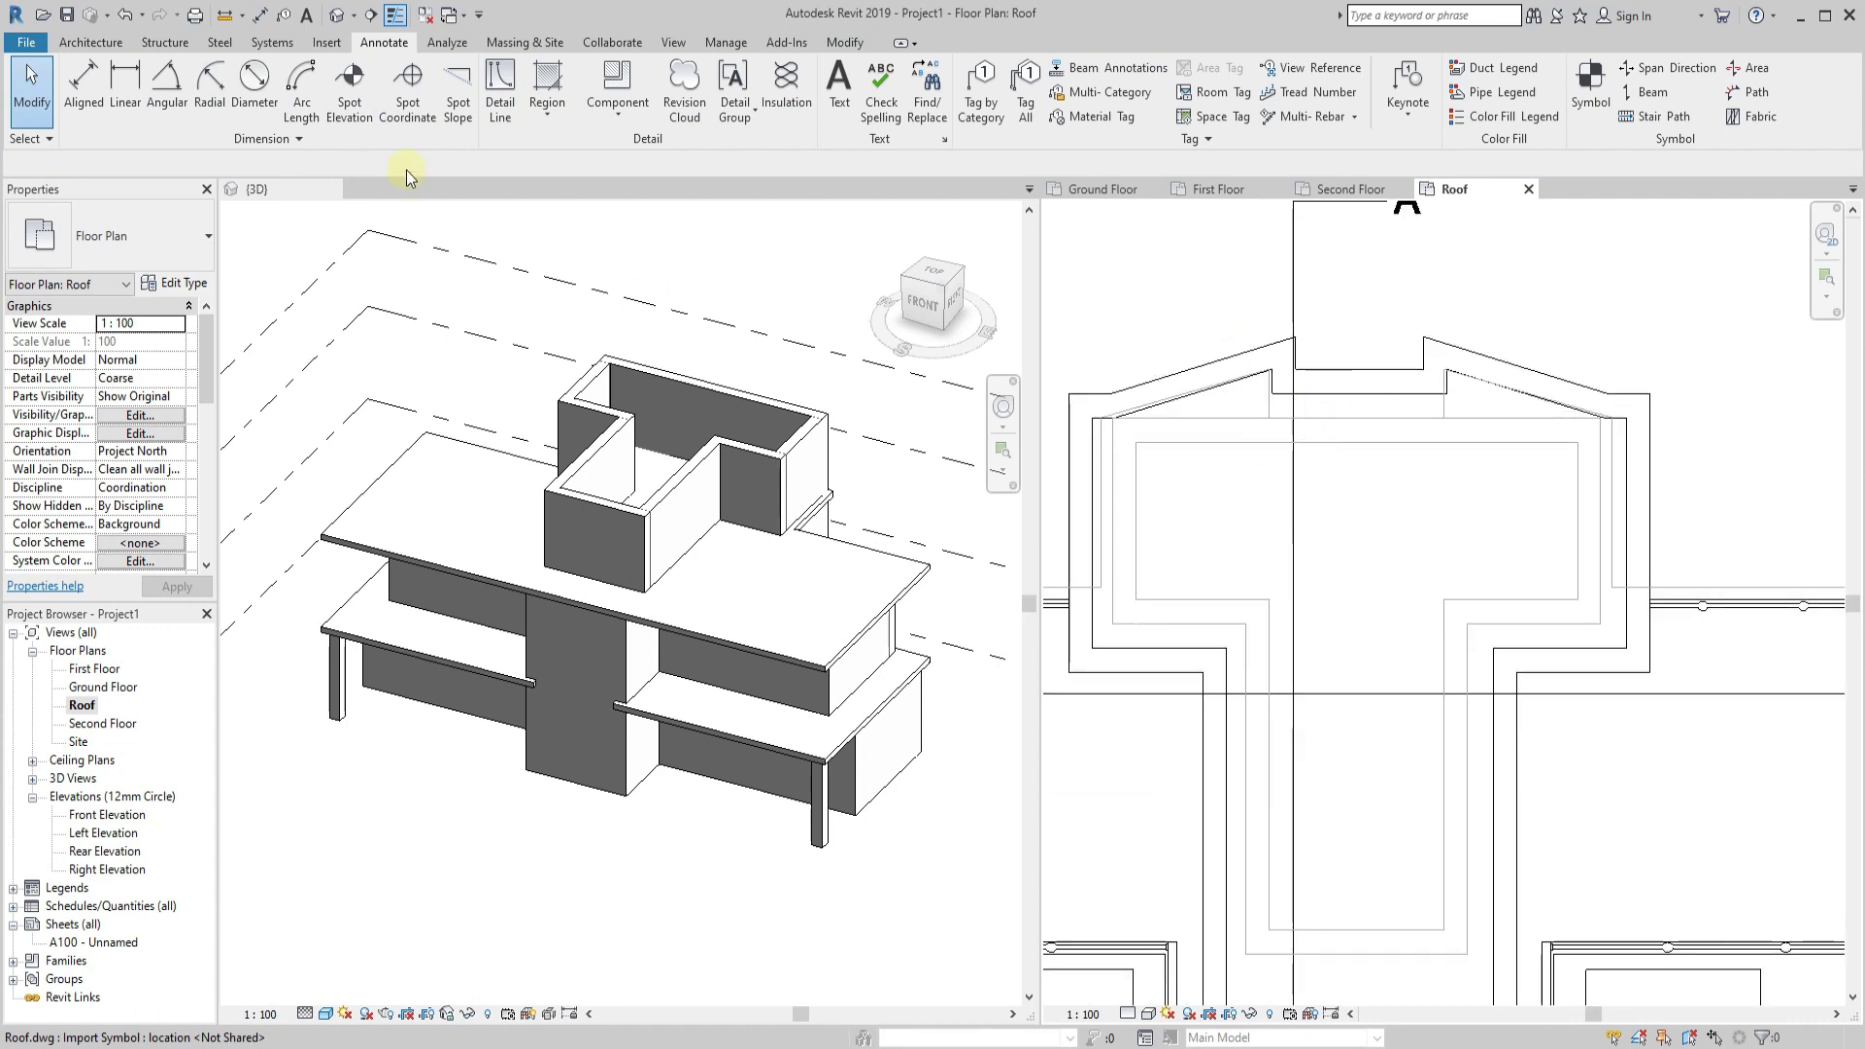
scroll(1436, 383, "down", 3)
left_click(1433, 383)
Delete the imported Roof.dwg and draw a vertical detail line above the roof edge.
key("Delete")
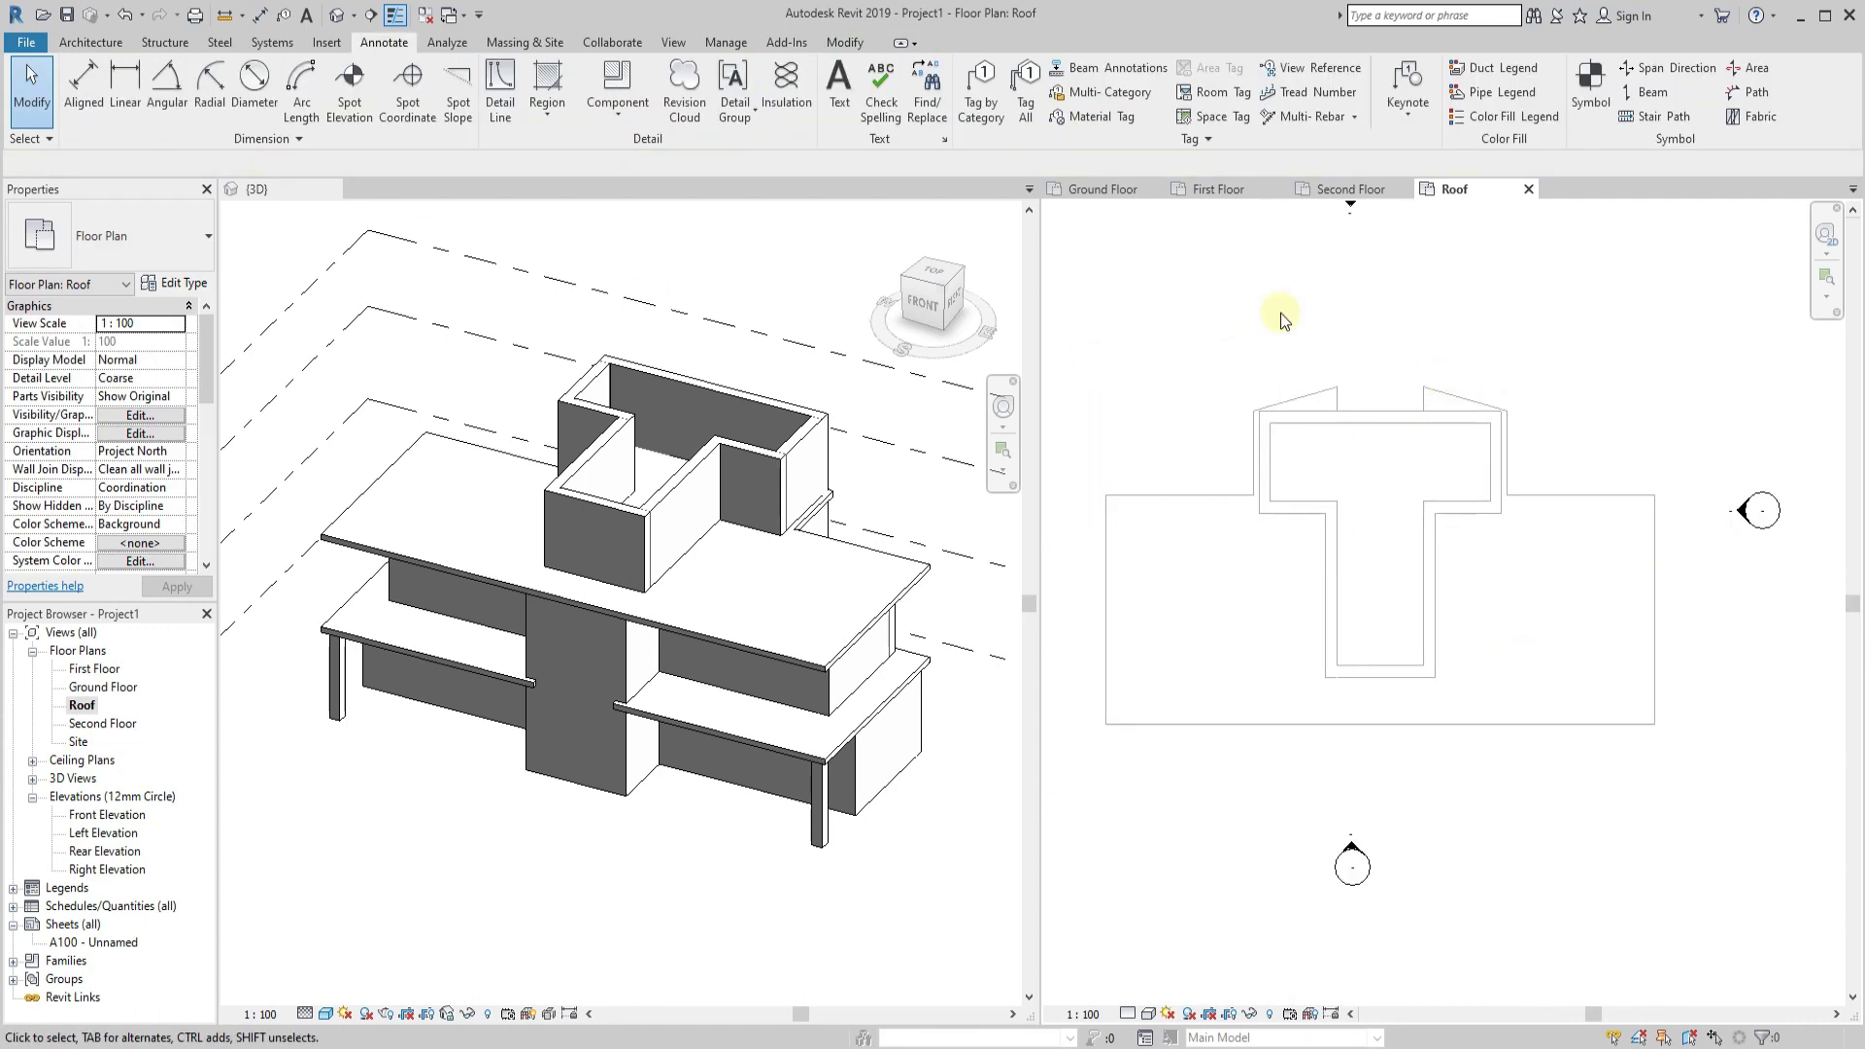
left_click(496, 117)
left_click(1379, 410)
left_click(1380, 311)
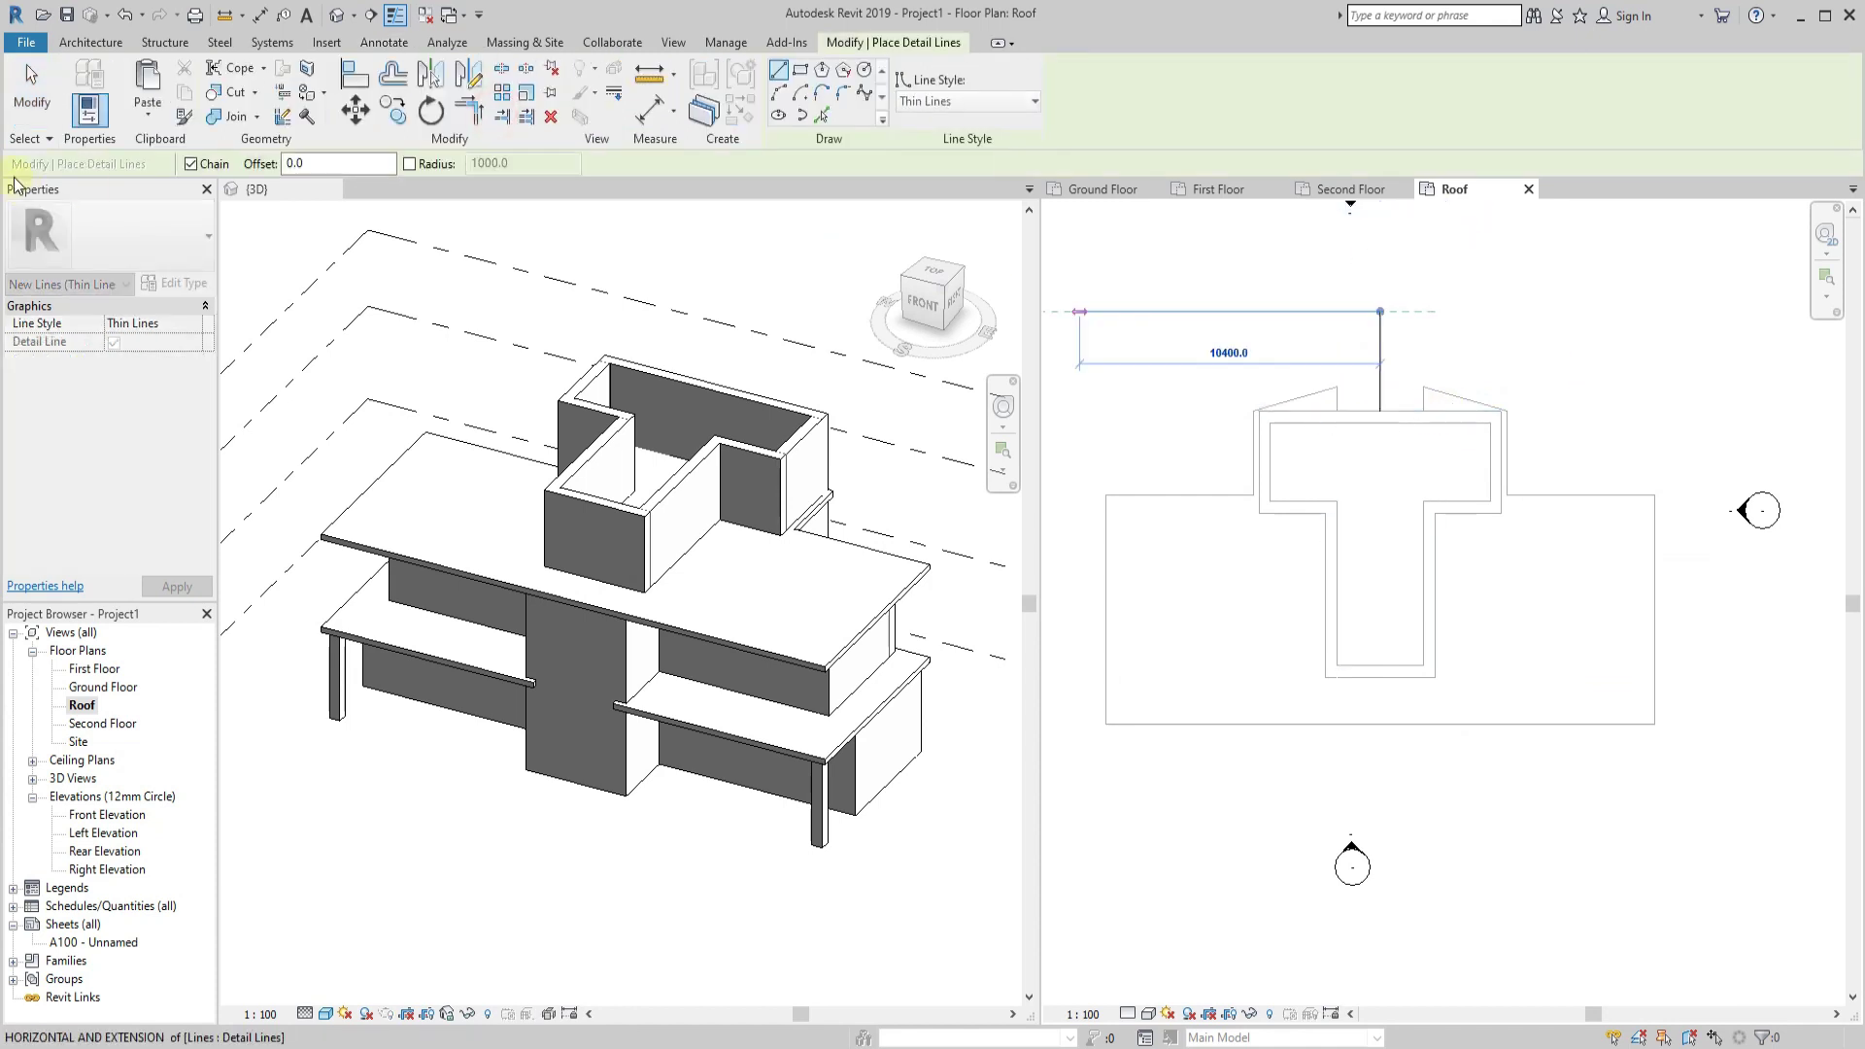
key("Escape")
key("Escape")
scroll(1382, 358, "up", 2)
scroll(1381, 350, "up", 1)
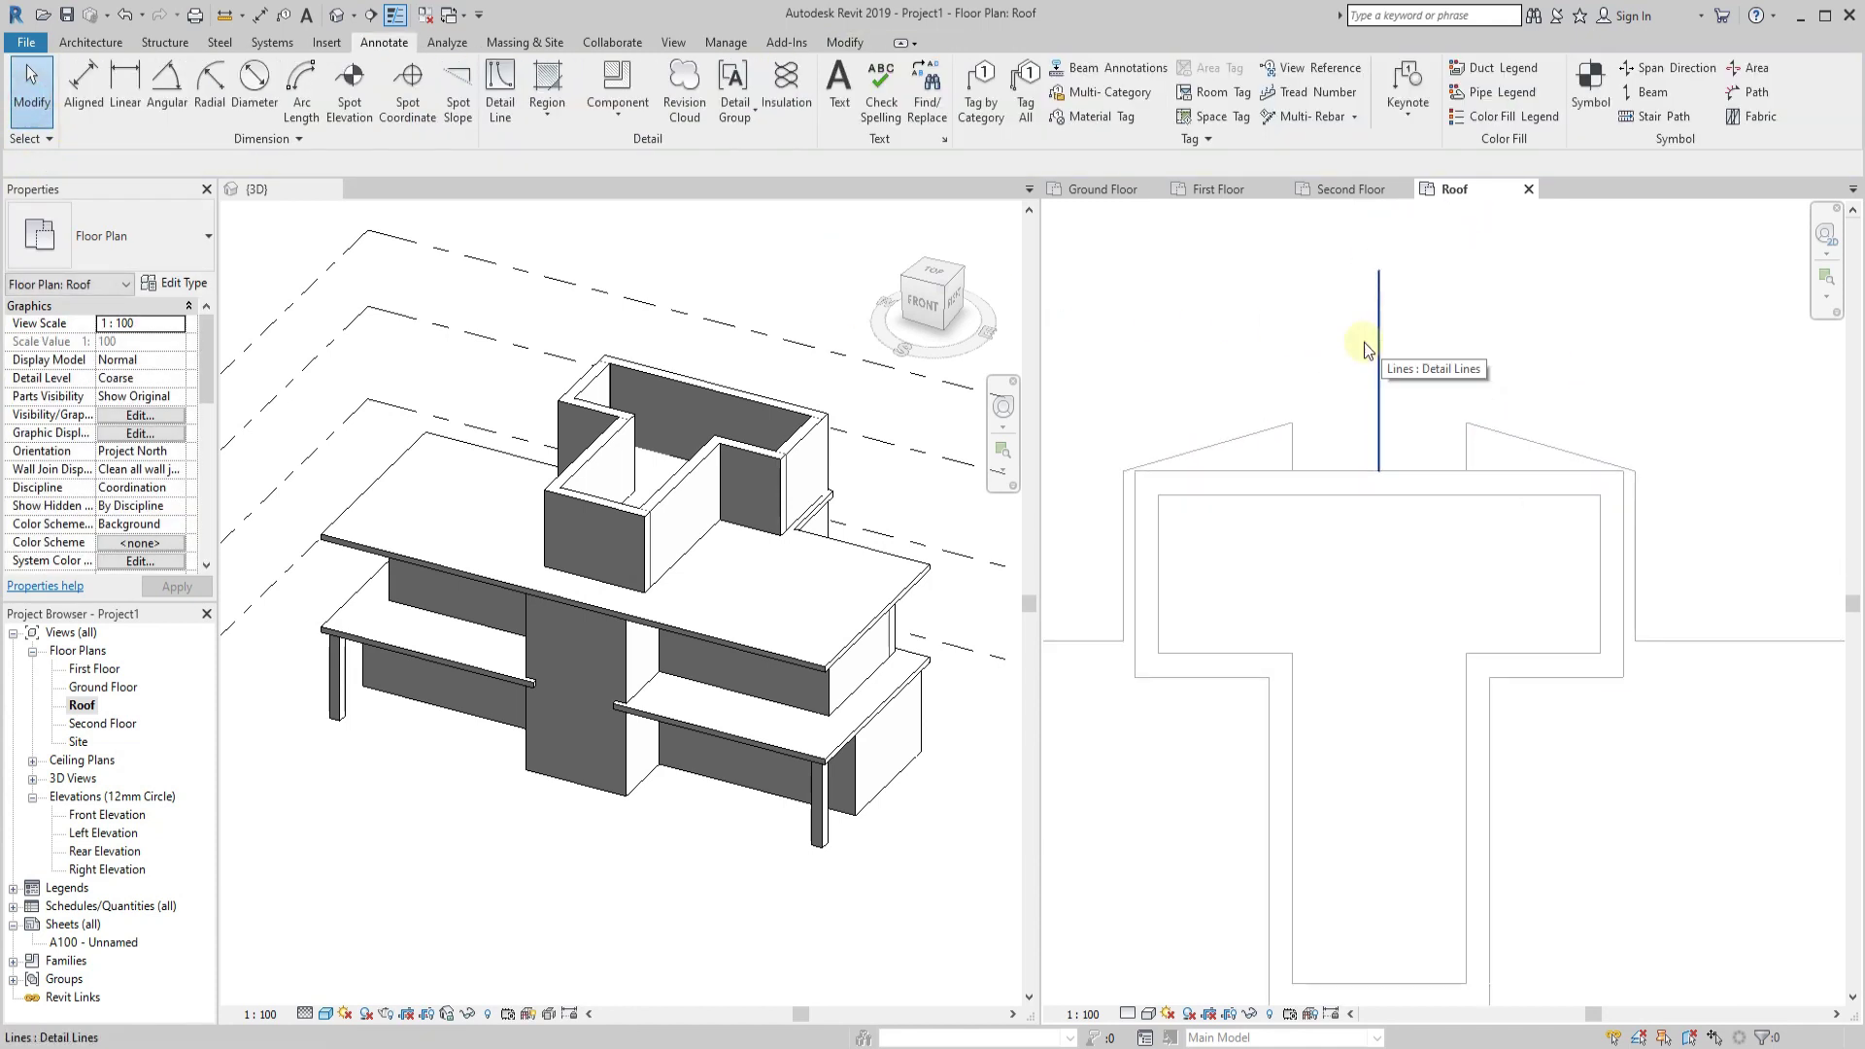
scroll(1389, 583, "down", 2)
Check Manage Links, then re-import Roof.dwg and drag it off the building.
left_click(326, 41)
left_click(409, 125)
left_click(1279, 222)
left_click(455, 102)
left_click(719, 486)
left_click(1144, 789)
left_click(1372, 512)
left_click_drag(1372, 513, 1649, 467)
scroll(1695, 621, "up", 2)
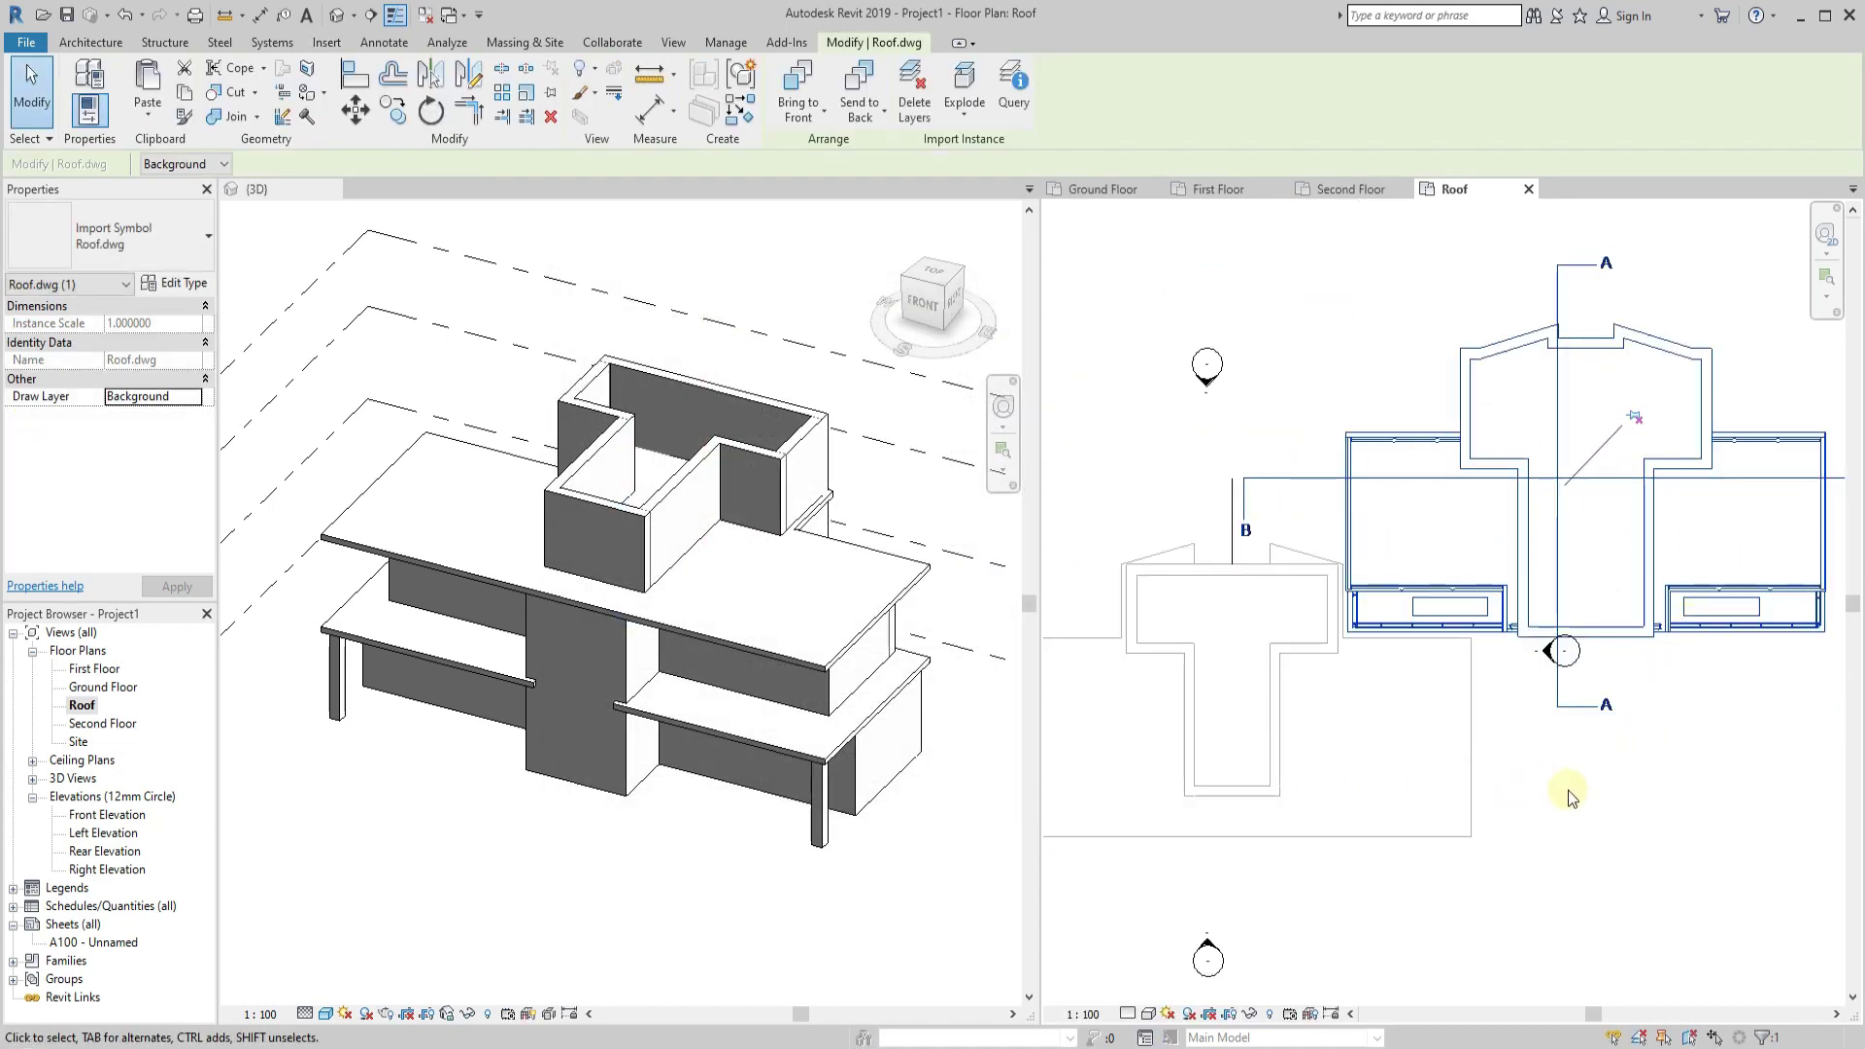
scroll(1588, 674, "down", 1)
scroll(1612, 577, "down", 1)
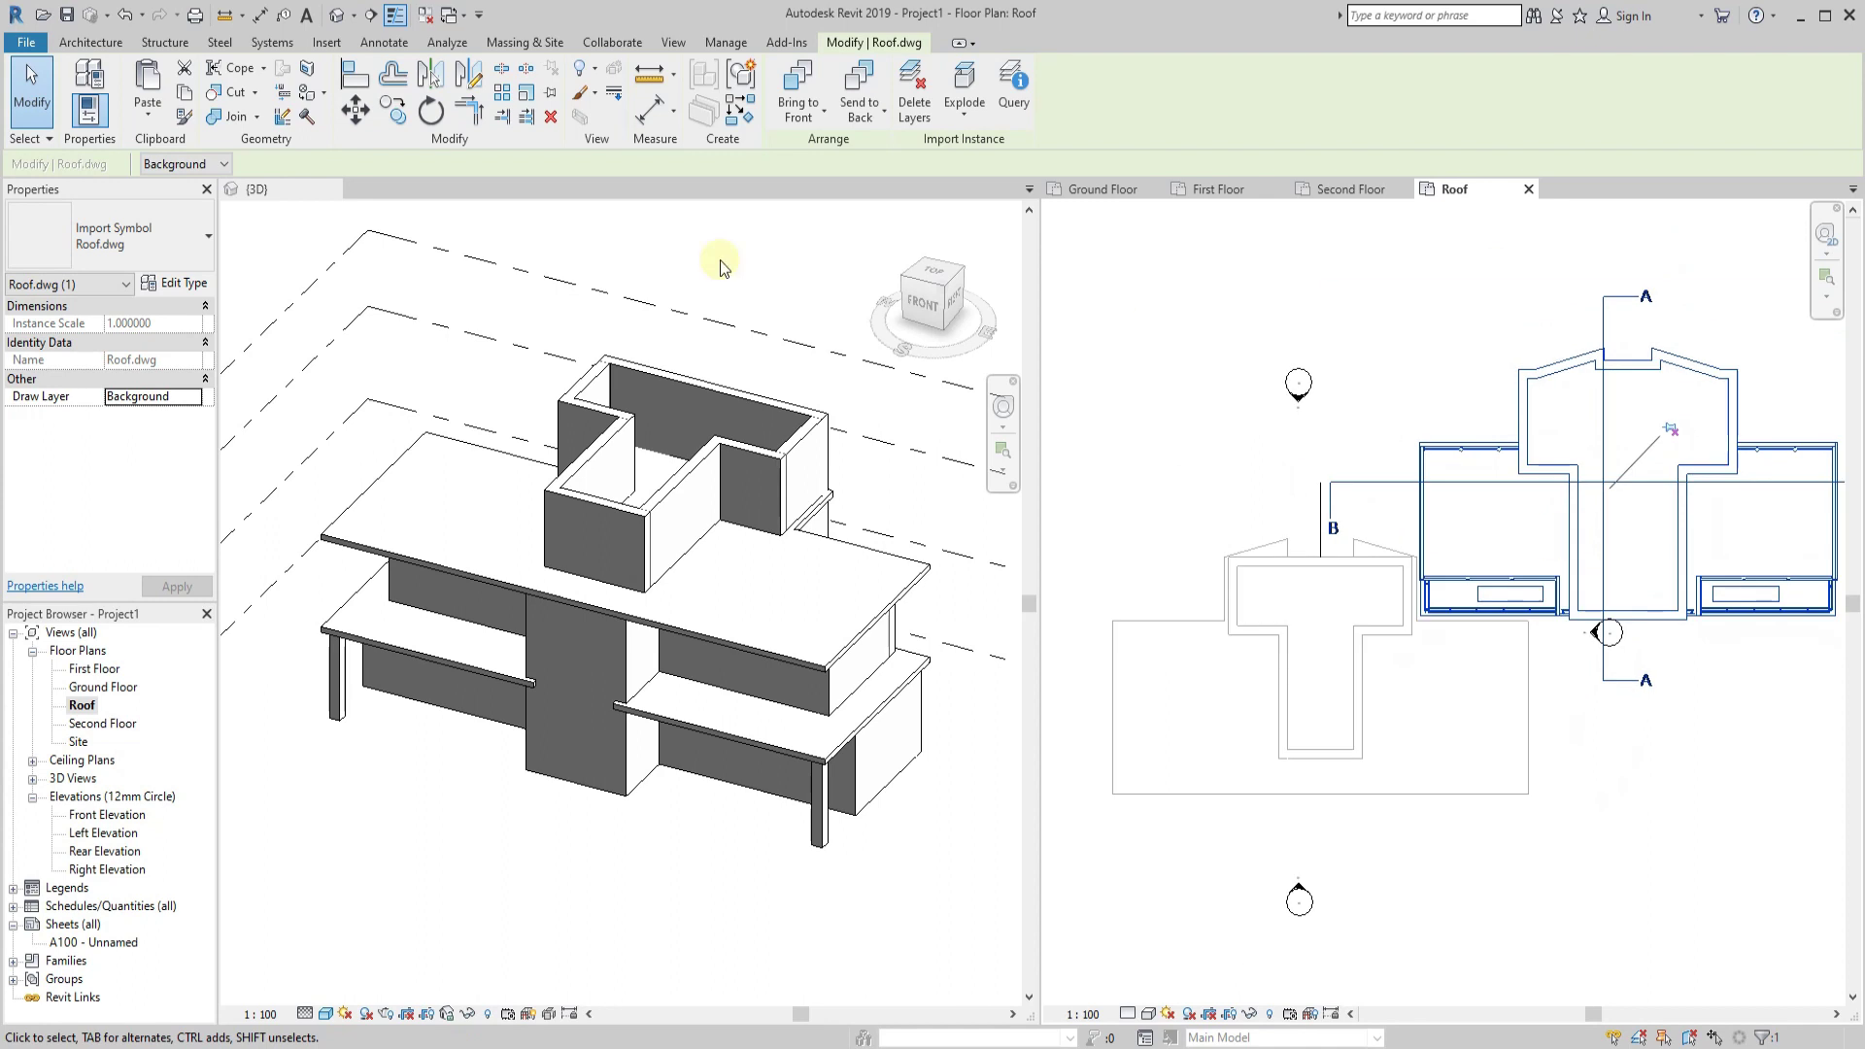
Move the re-imported Roof.dwg onto the building with MV.
key("m")
key("v")
scroll(1615, 361, "up", 2)
middle_click_drag(1611, 361, 1673, 446)
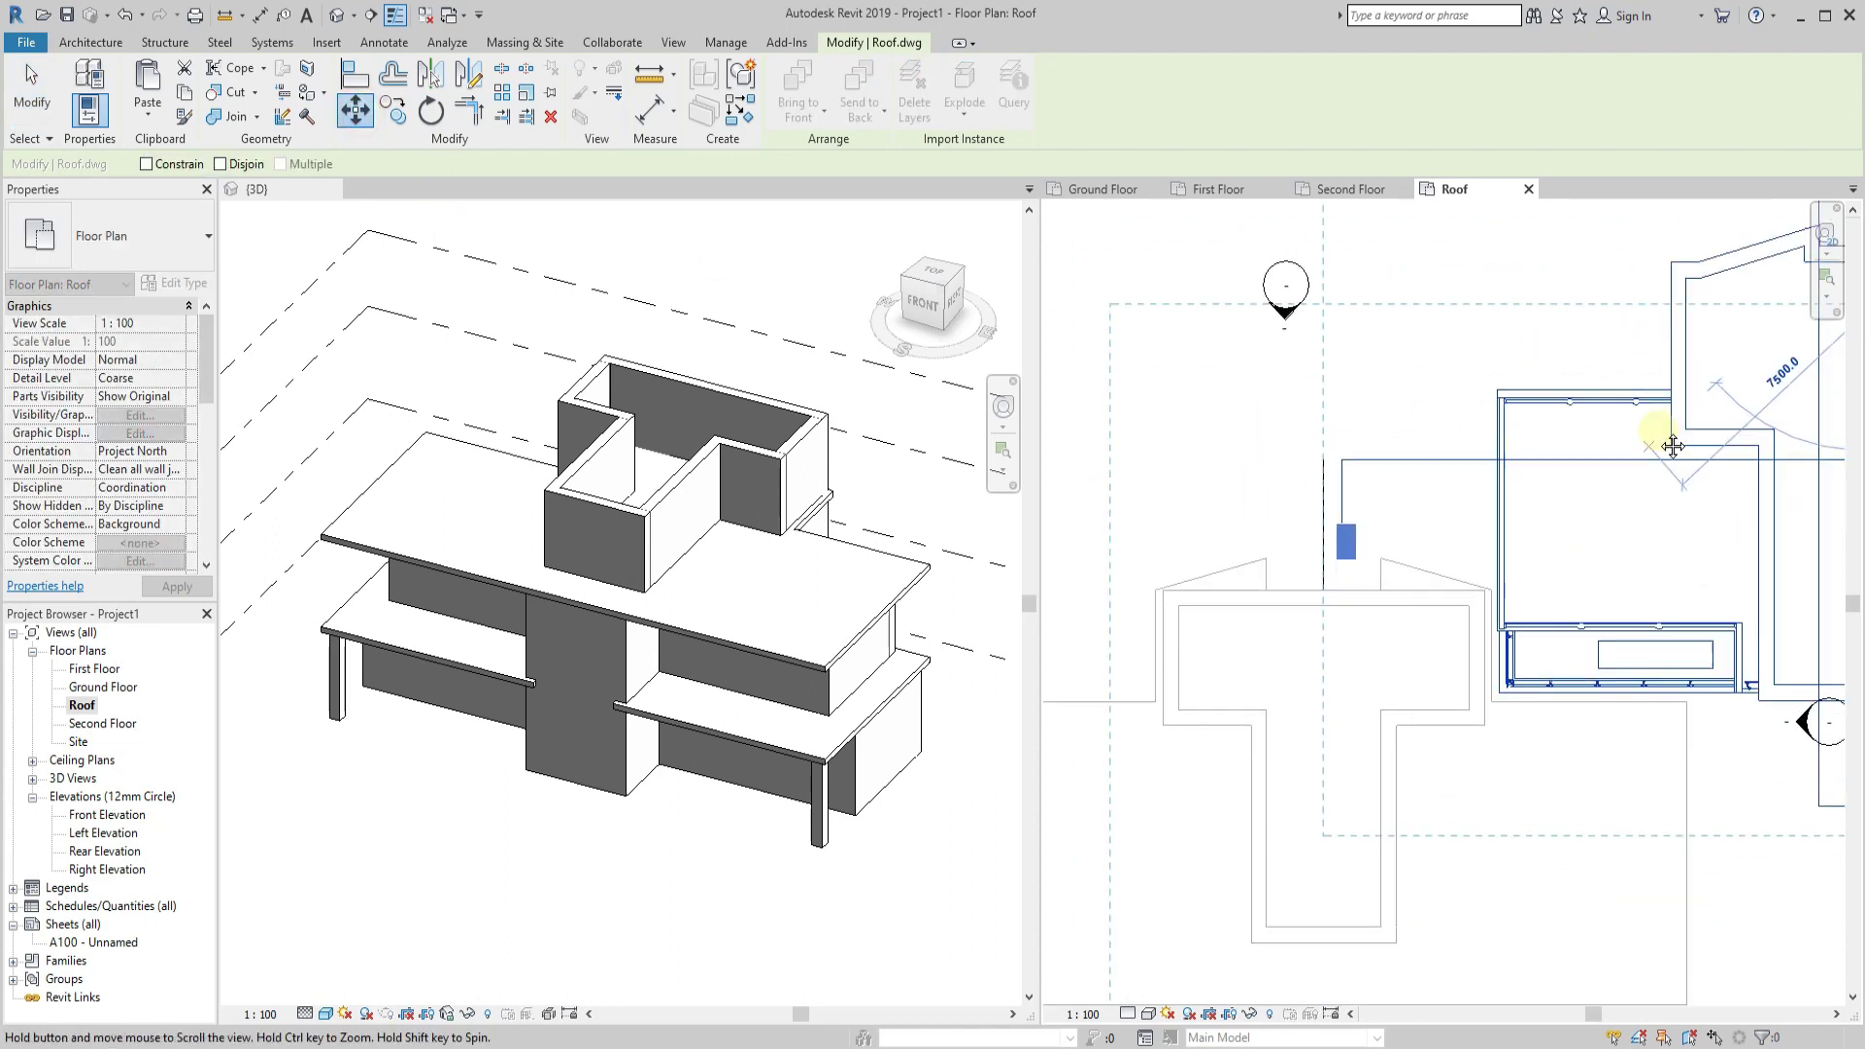
left_click(1673, 446)
left_click(1366, 554)
scroll(1370, 598, "up", 2)
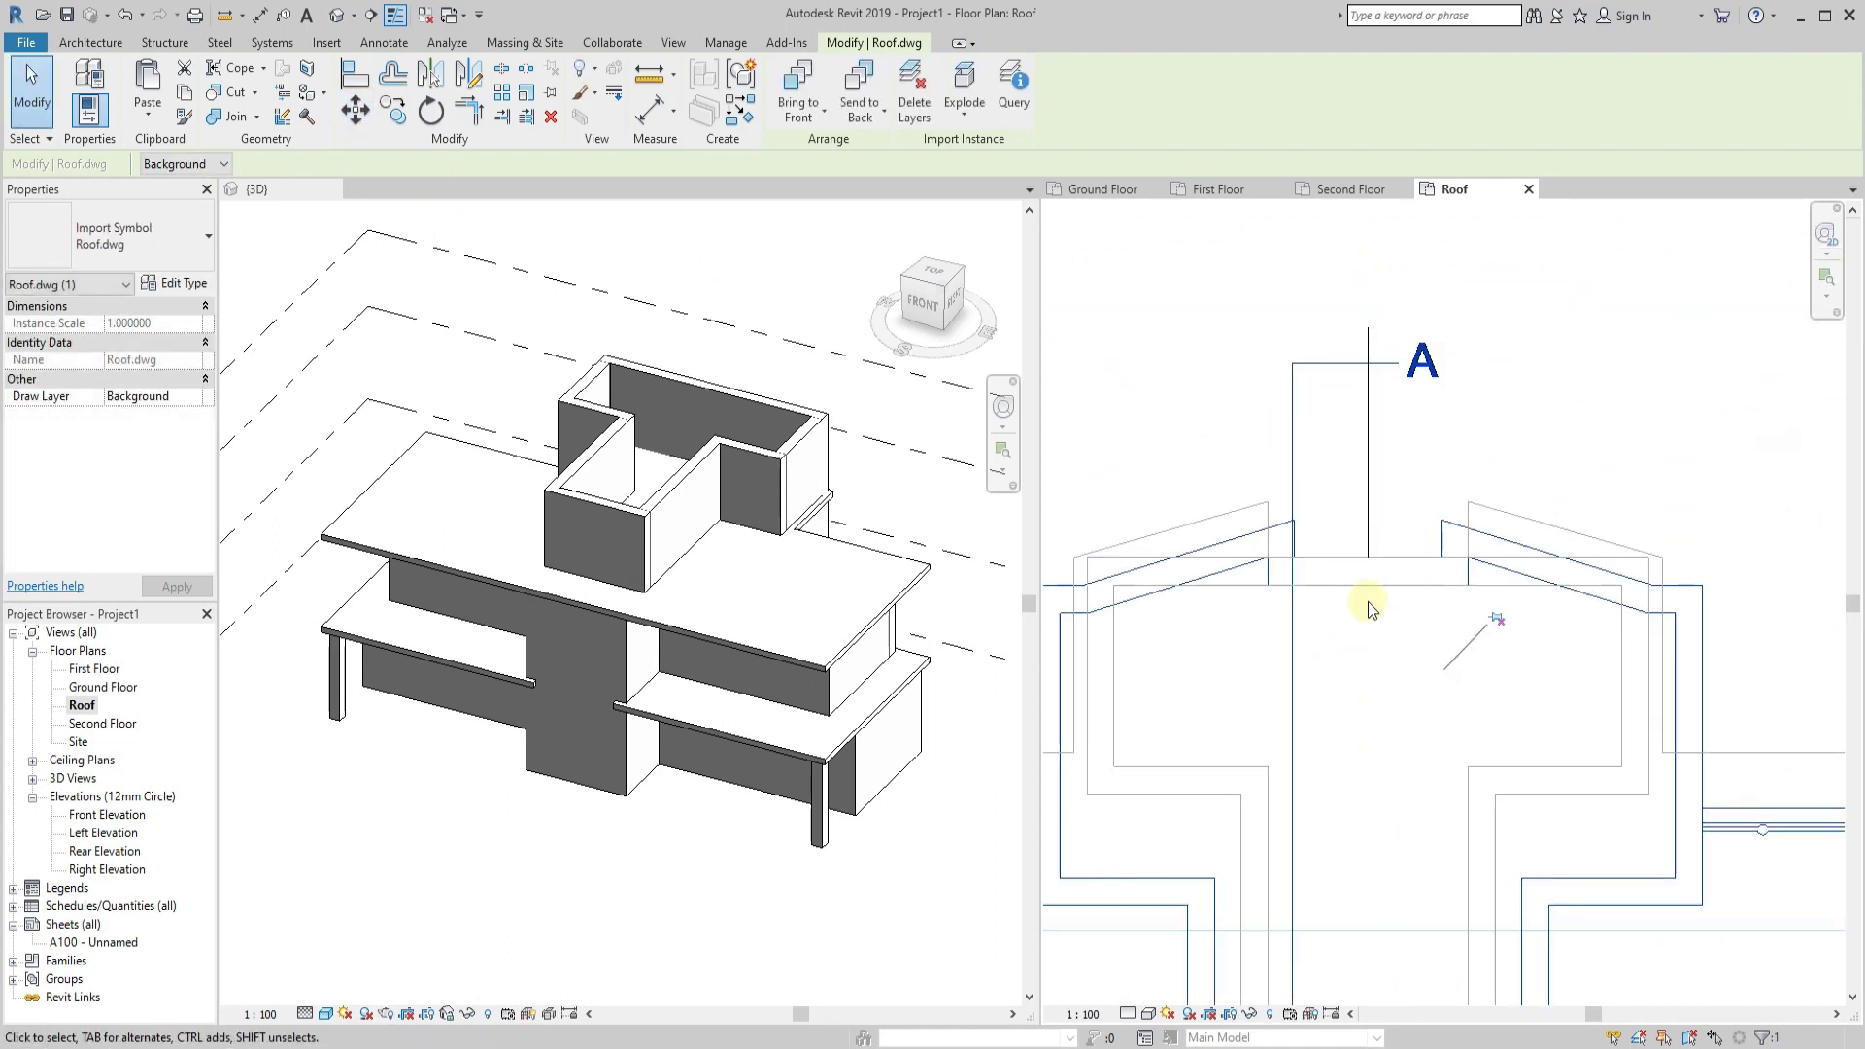
scroll(1378, 455, "down", 3)
scroll(1353, 491, "up", 3)
Shift Roof.dwg 600 mm from its corner, then deselect it.
left_click(354, 109)
scroll(1236, 505, "up", 2)
left_click(1121, 601)
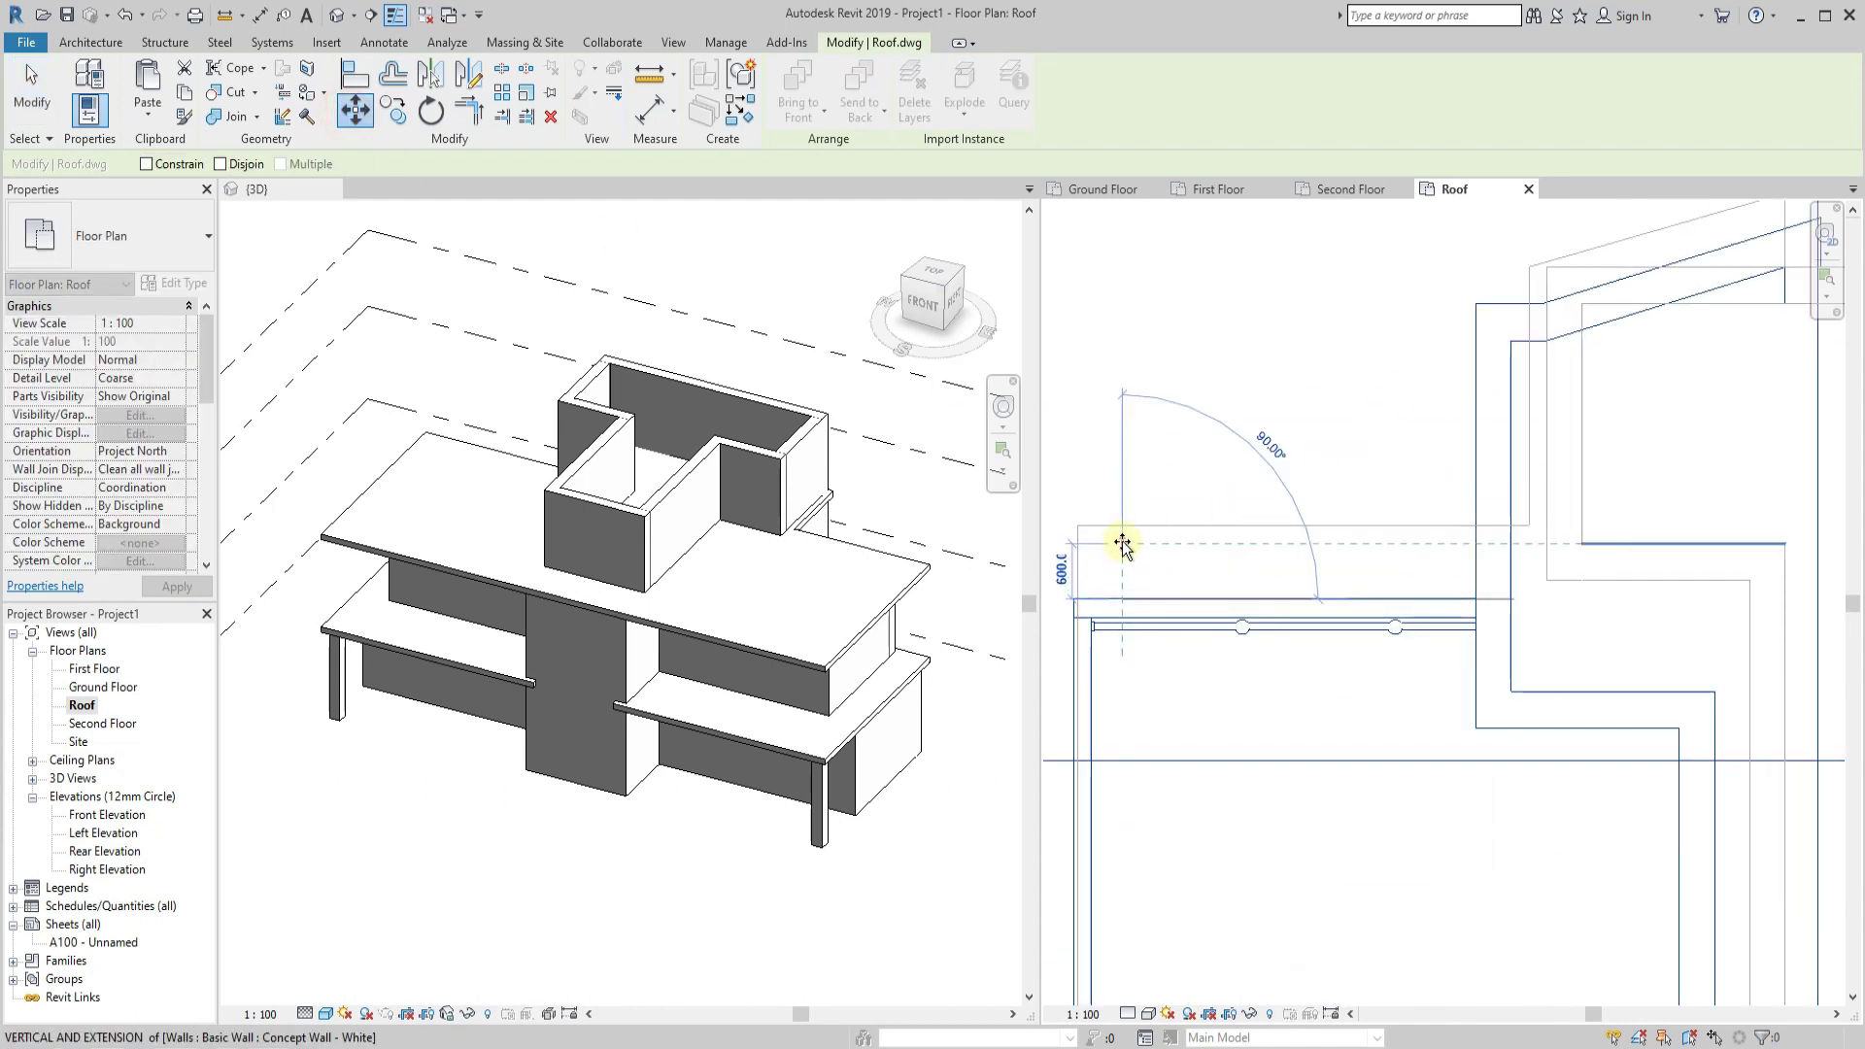
left_click(1123, 531)
scroll(1170, 368, "down", 3)
scroll(1075, 829, "up", 3)
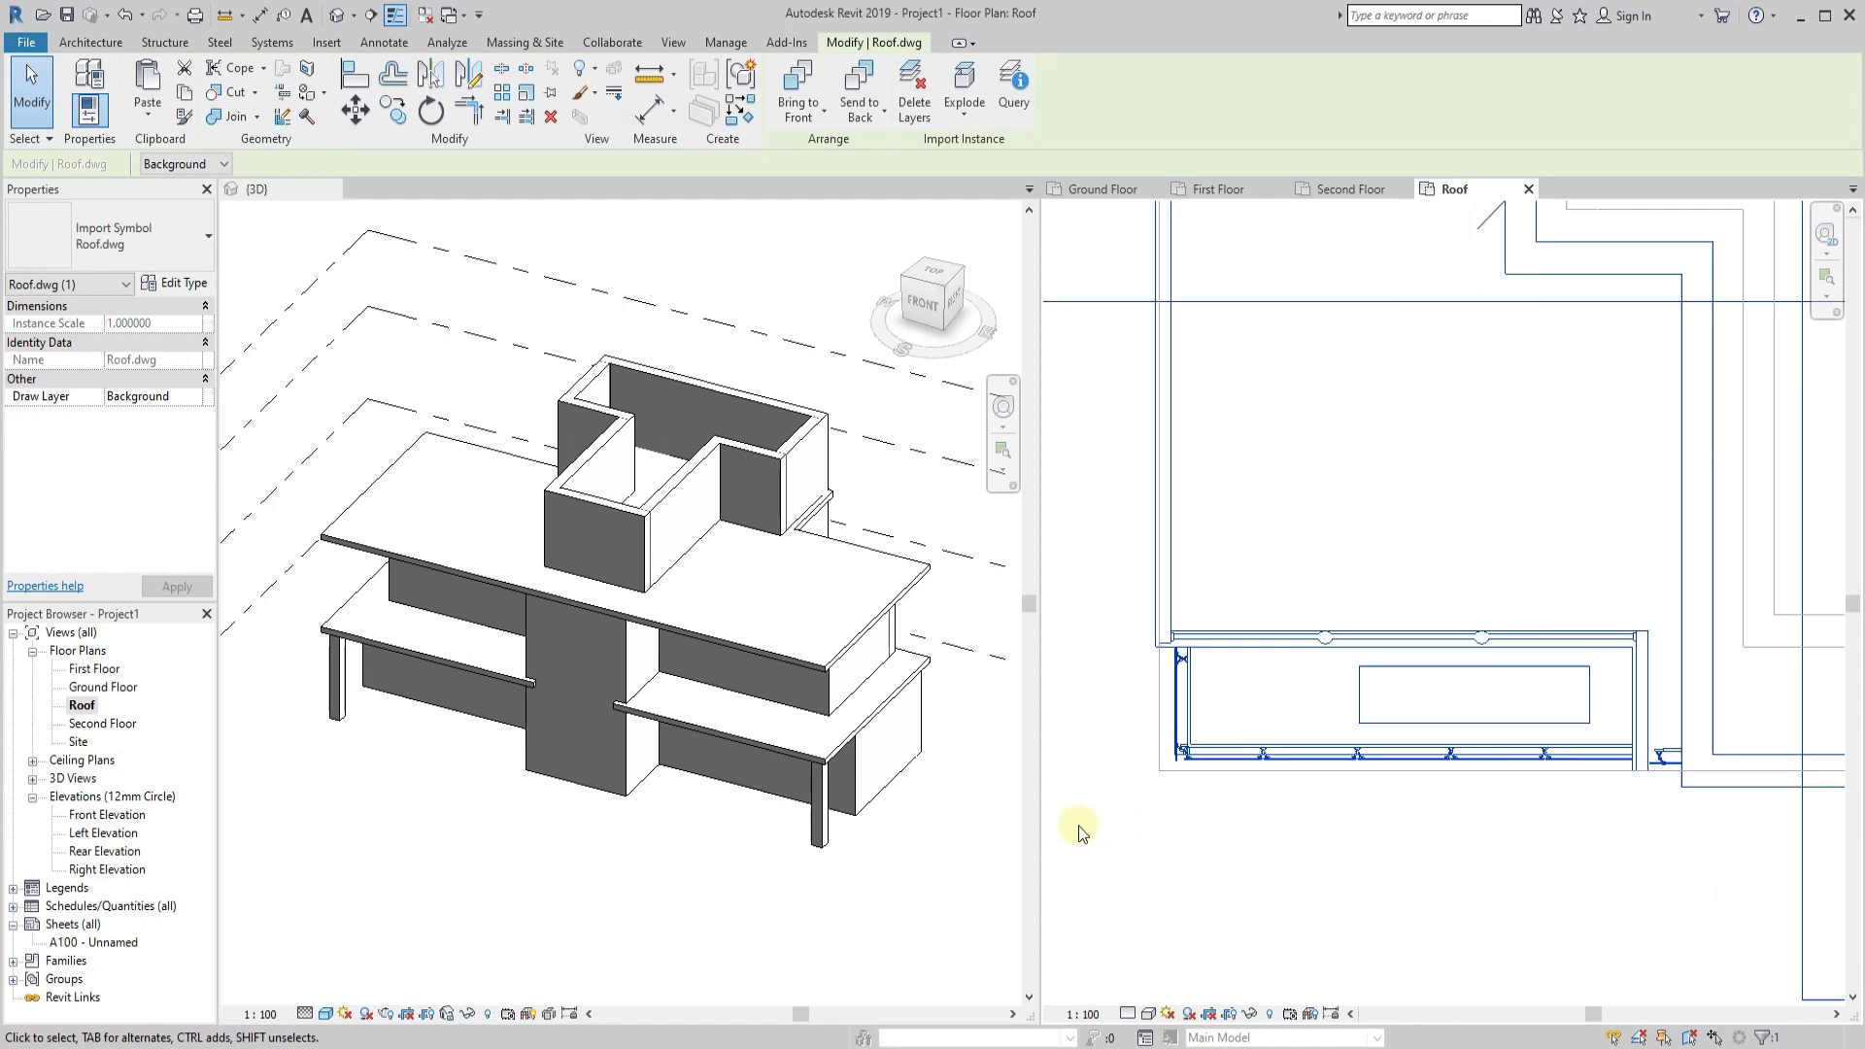
scroll(1186, 662, "up", 2)
left_click(1143, 696)
left_click(1210, 739)
scroll(1799, 657, "down", 3)
scroll(1728, 606, "up", 3)
scroll(1728, 606, "down", 3)
left_click(1511, 525)
scroll(1448, 417, "up", 3)
Try an aligned dimension, cancel it, and clear the selection to show view properties.
left_click(384, 41)
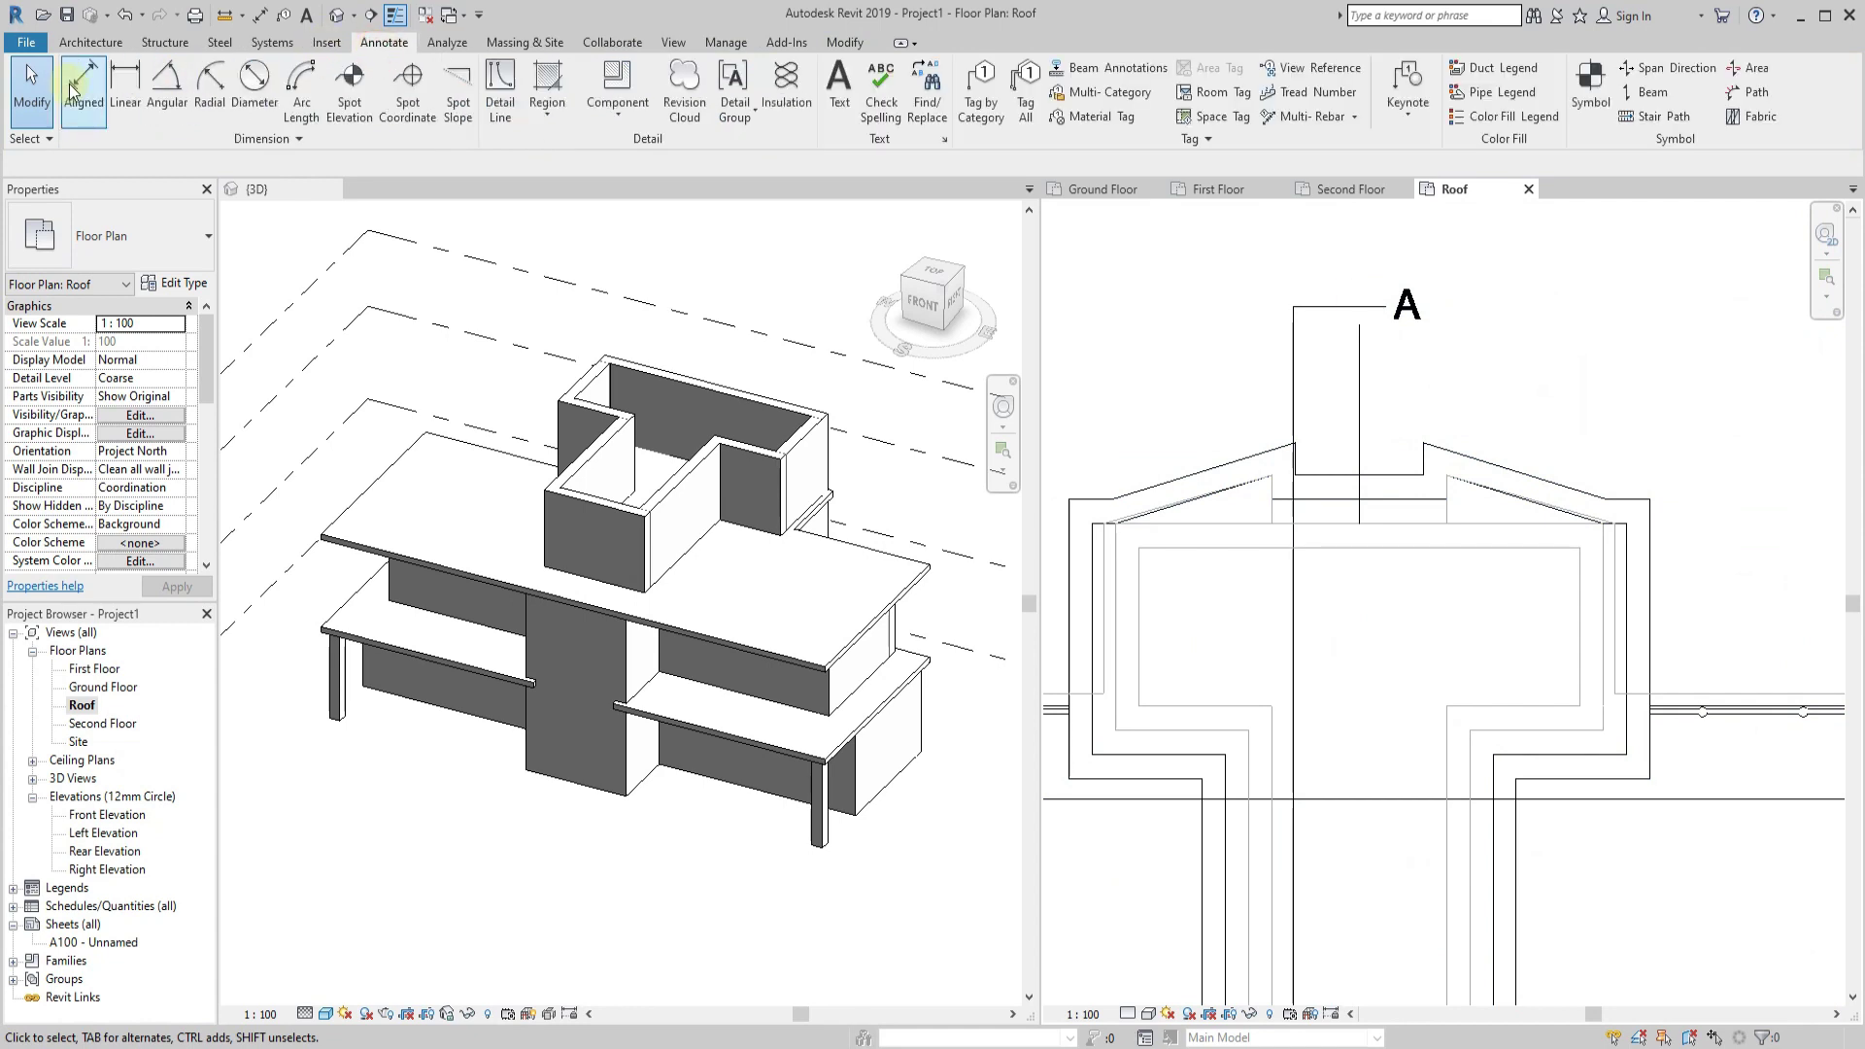
left_click(84, 92)
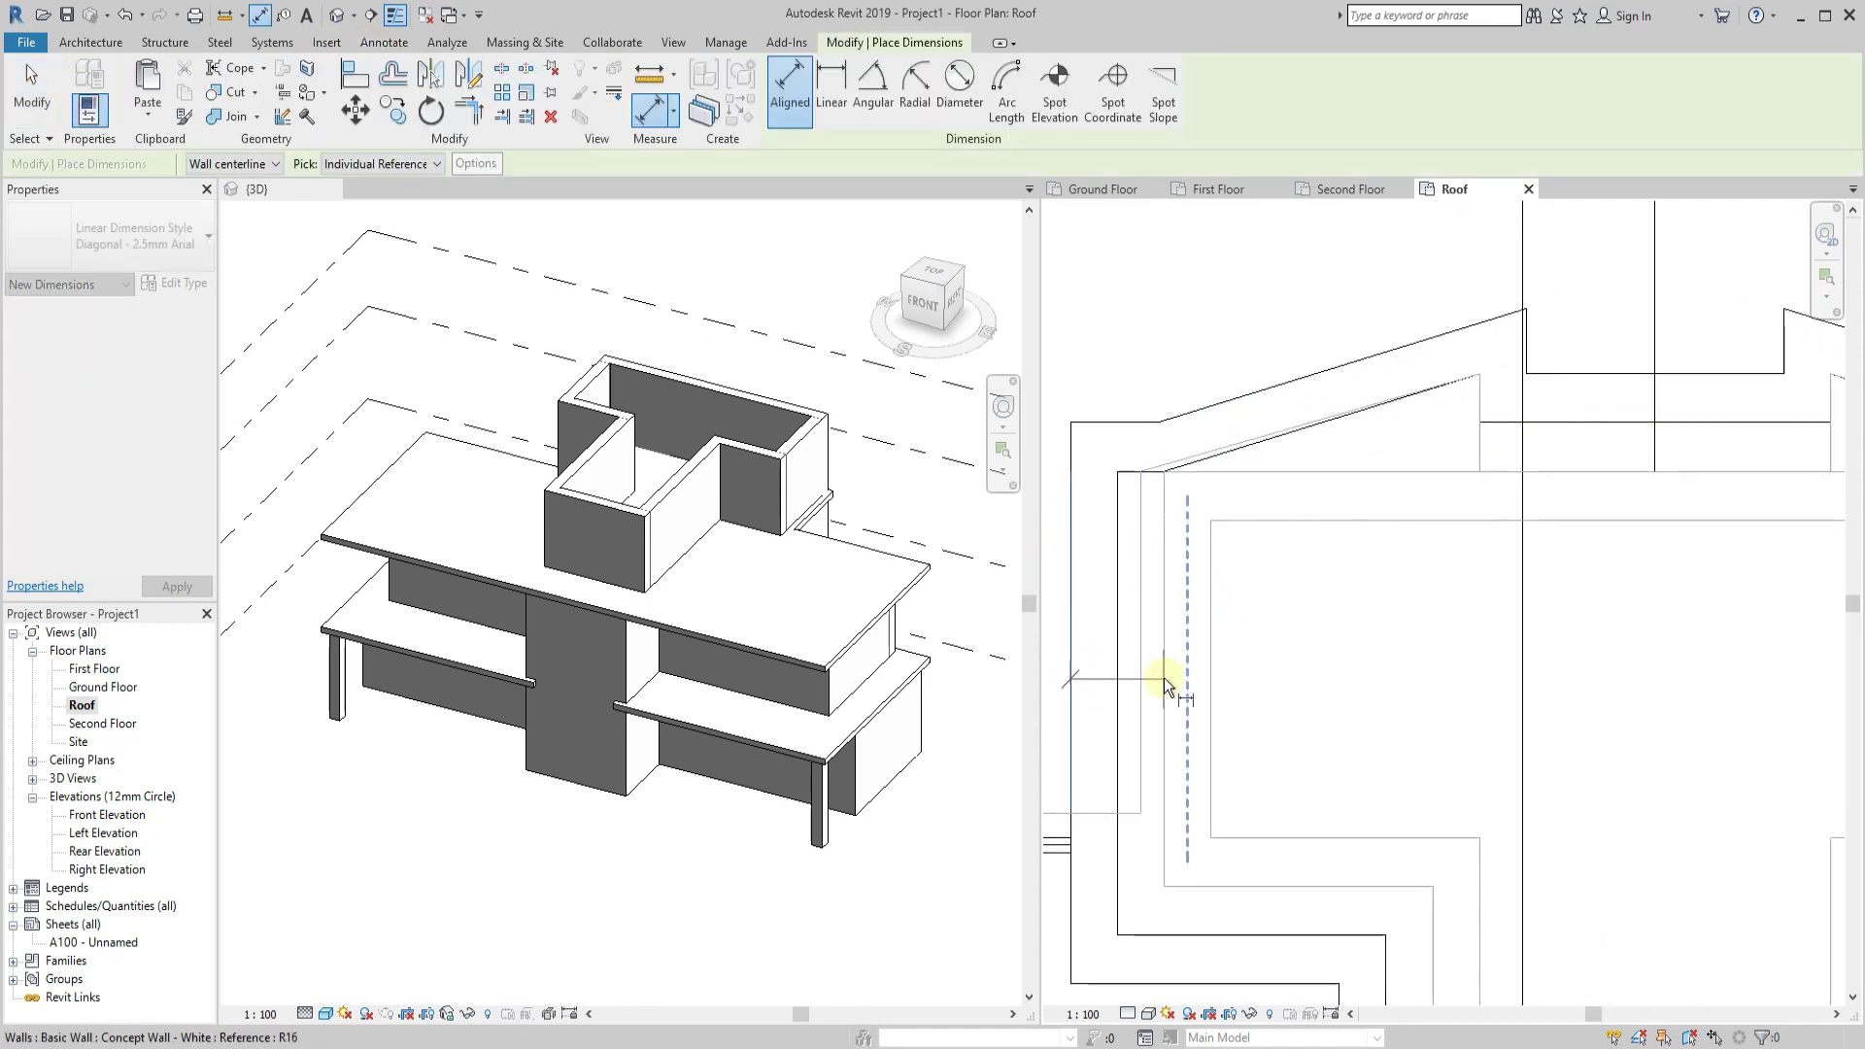
scroll(1166, 678, "down", 4)
scroll(1794, 666, "up", 2)
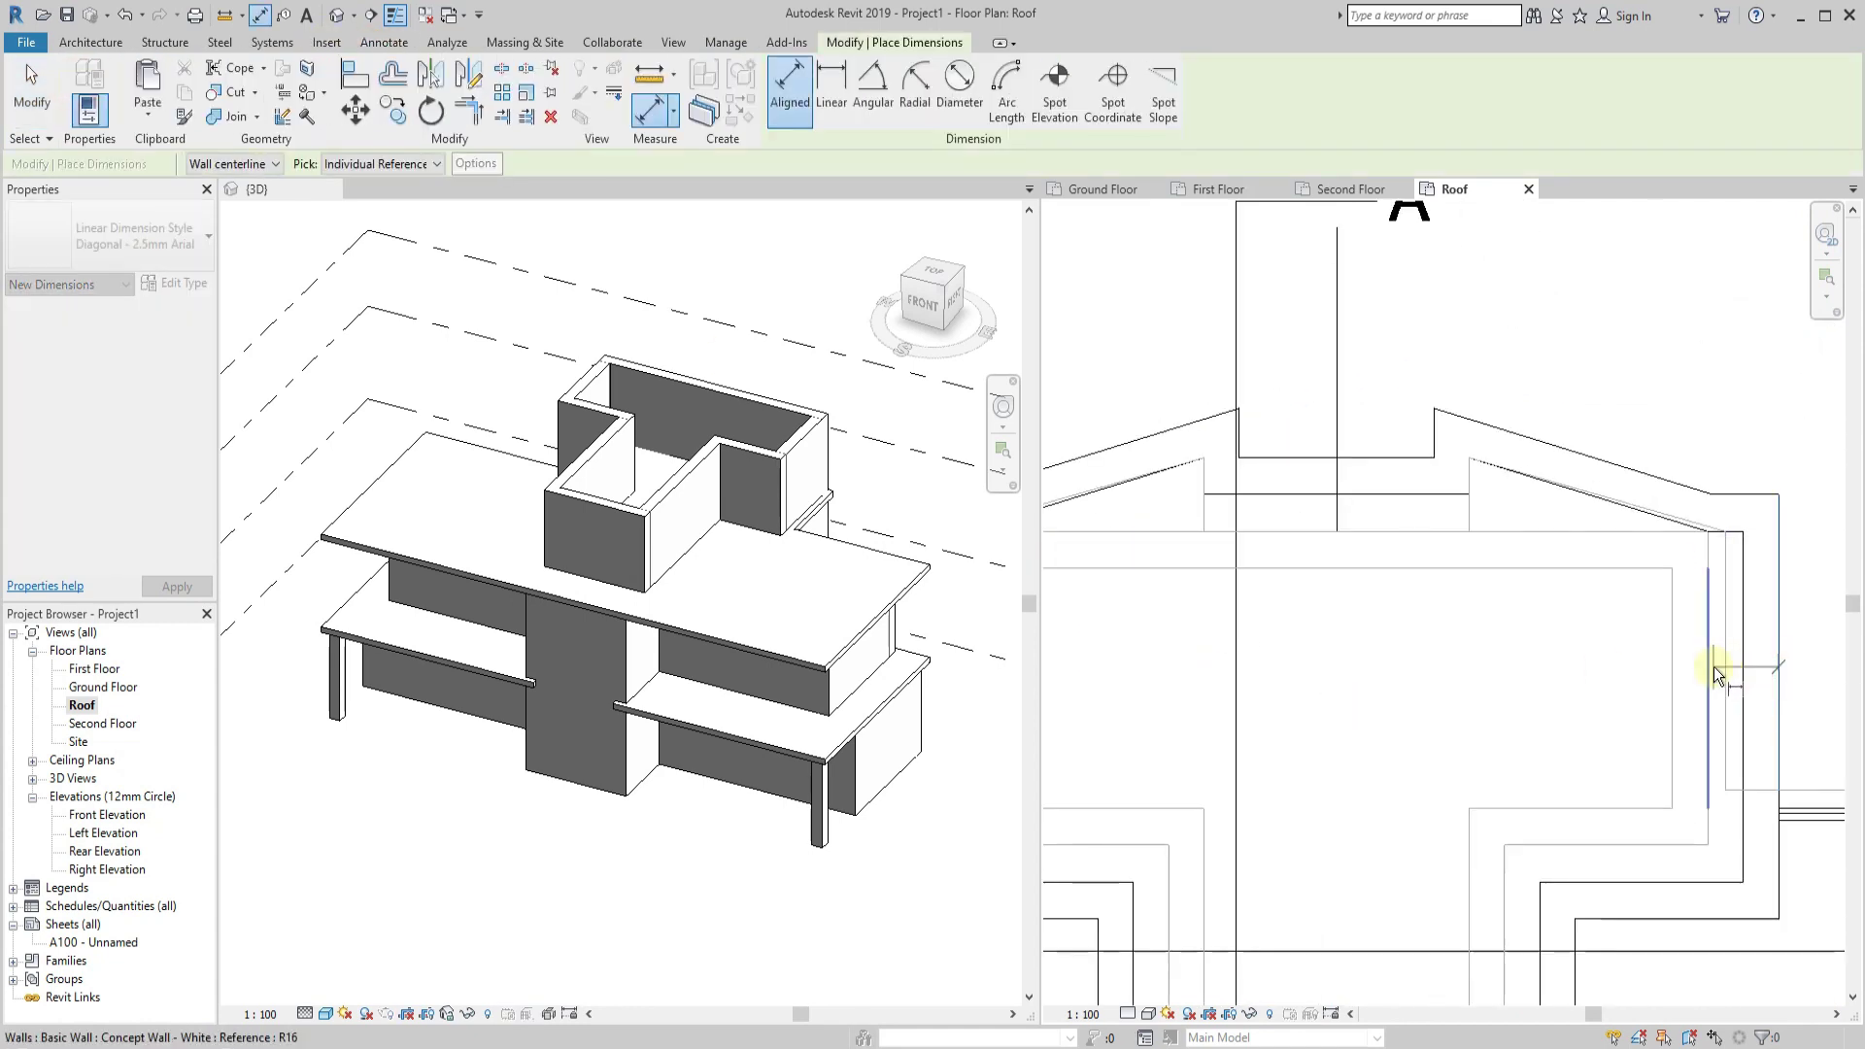
key("Escape")
key("Escape")
scroll(1714, 667, "down", 2)
left_click(1502, 515)
key("Escape")
scroll(1478, 457, "down", 2)
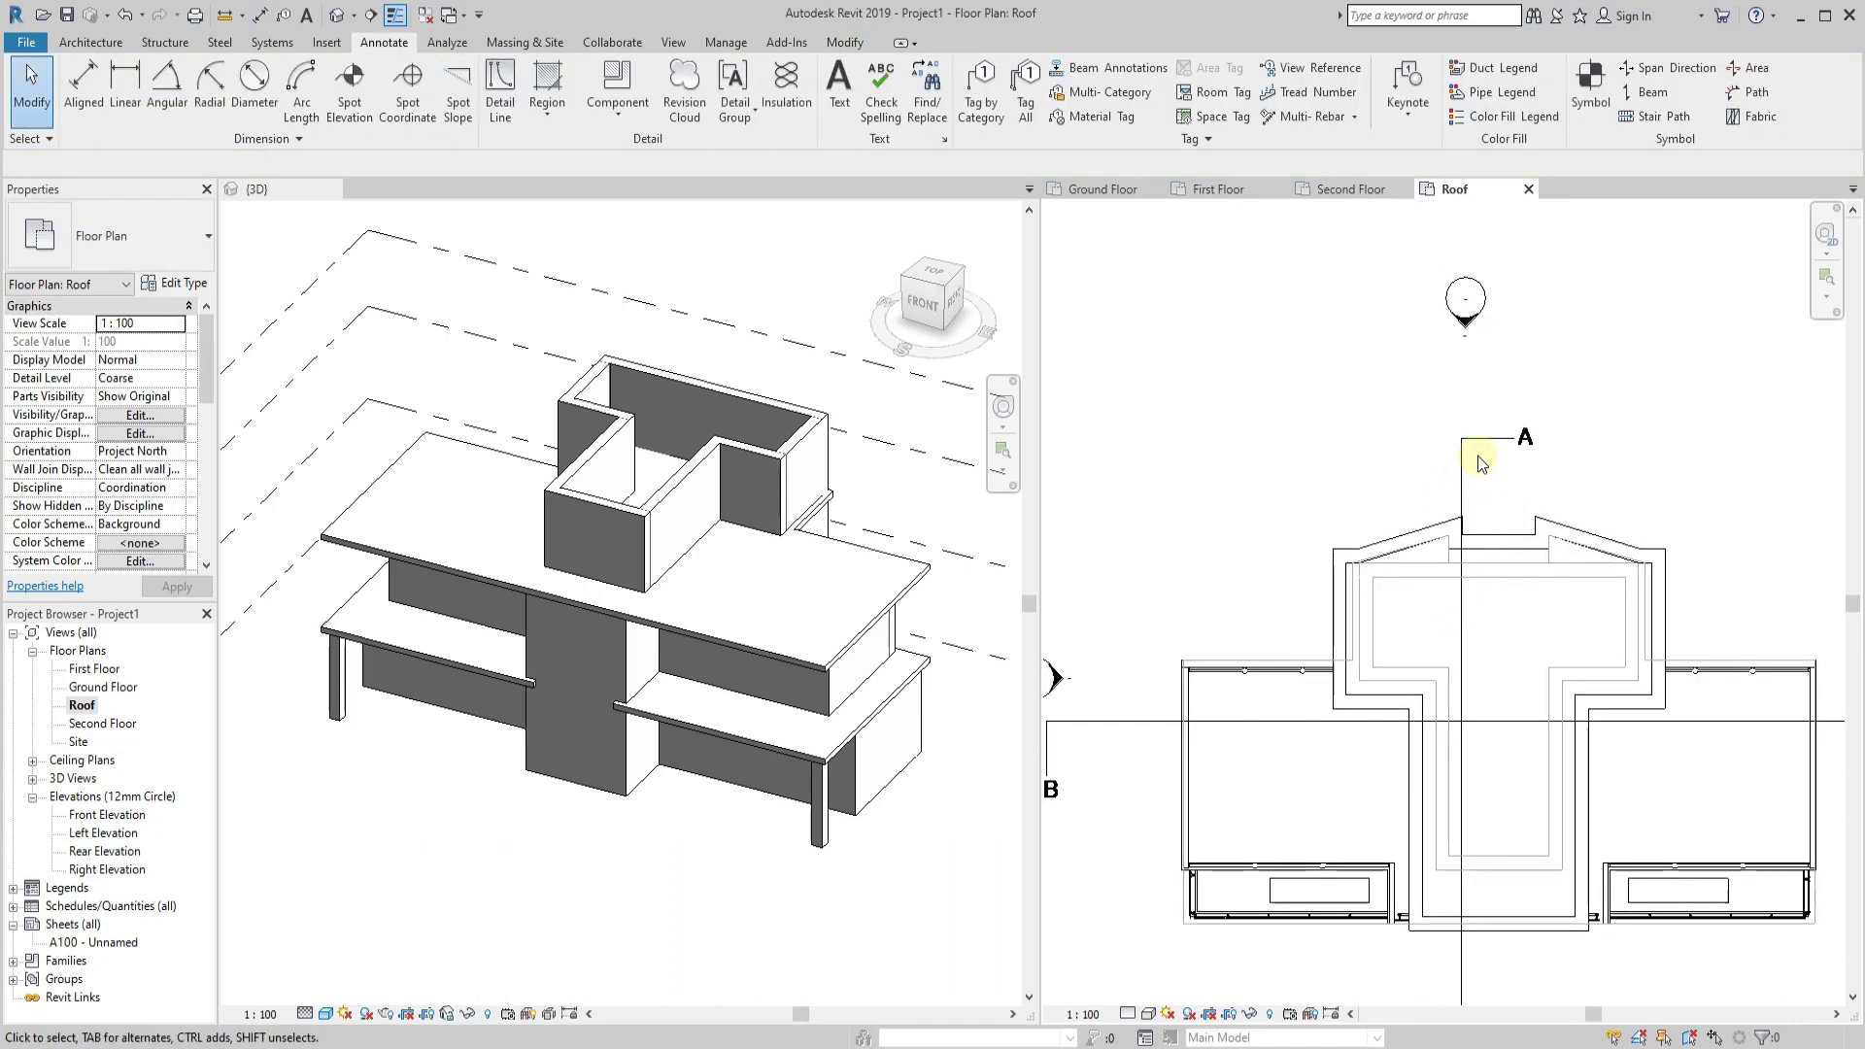
scroll(1476, 552, "up", 1)
left_click(1477, 552)
left_click(1686, 450)
Set Underlay Range Base Level to None in the Roof plan properties.
scroll(1508, 529, "up", 2)
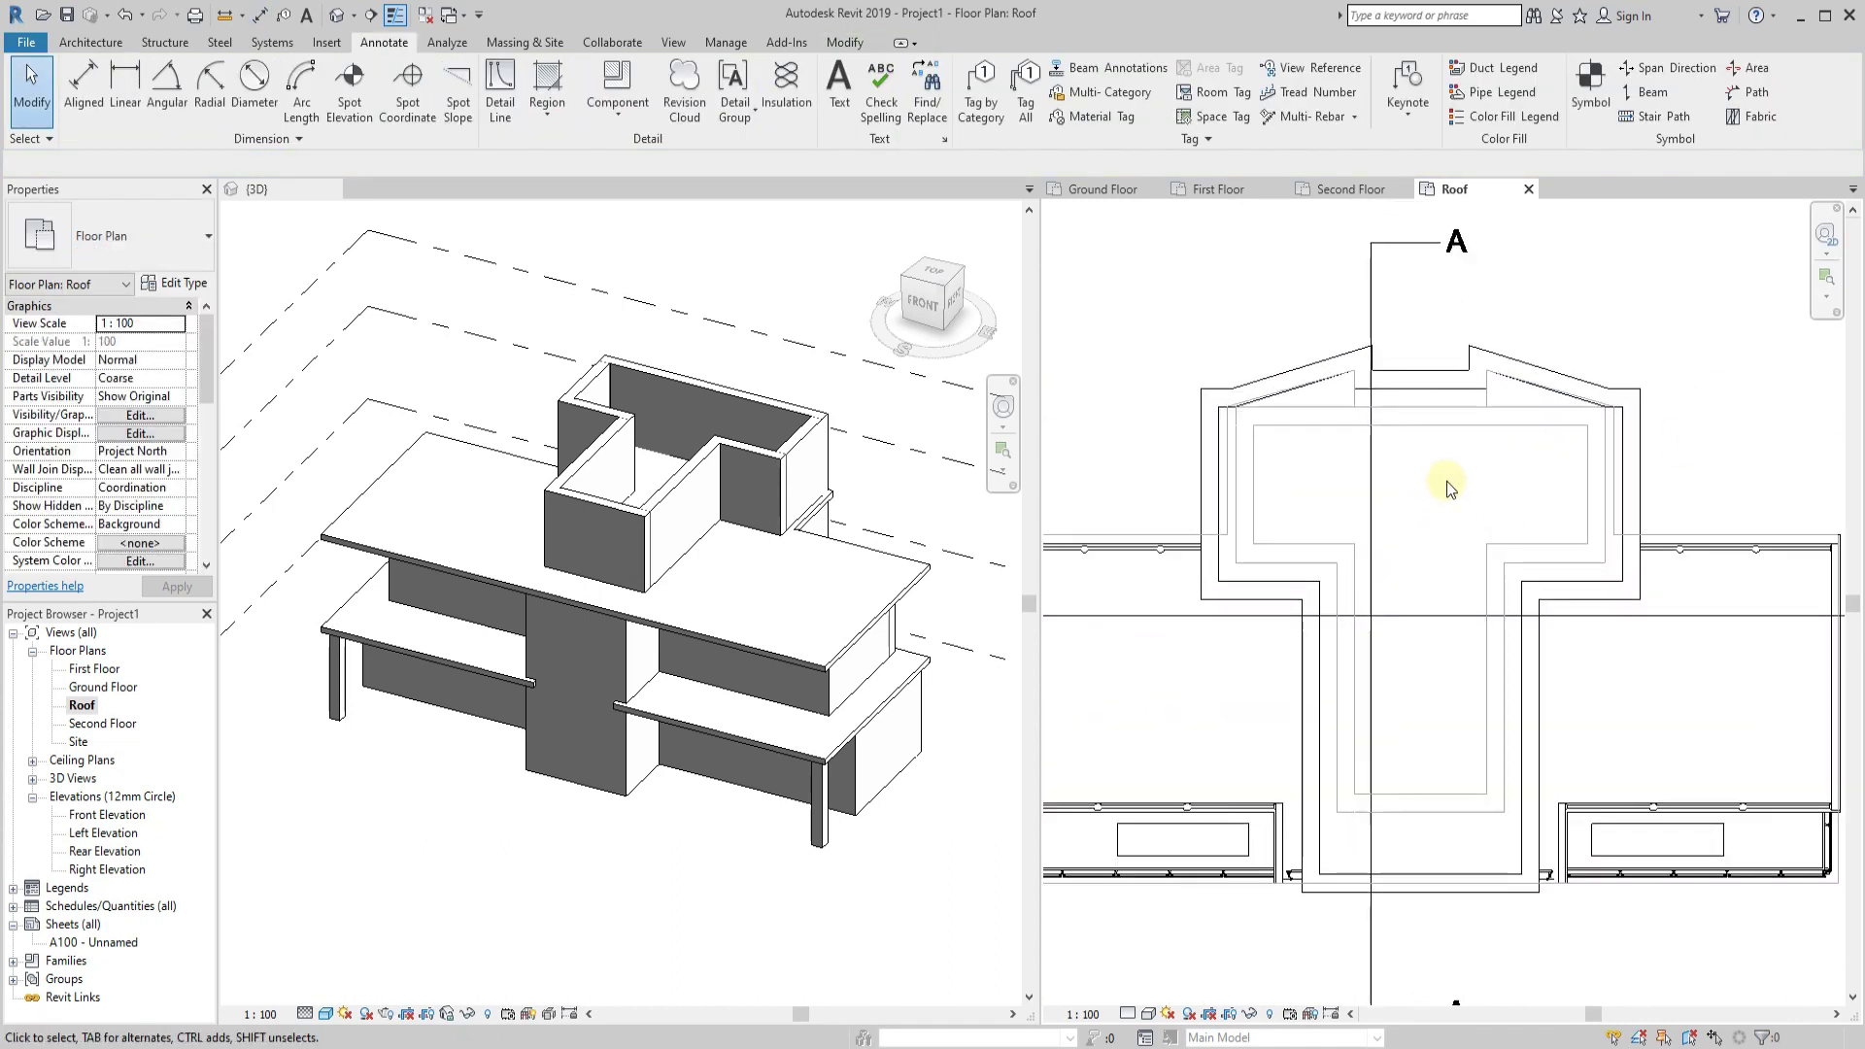
scroll(126, 492, "down", 3)
scroll(136, 501, "down", 3)
scroll(122, 486, "up", 2)
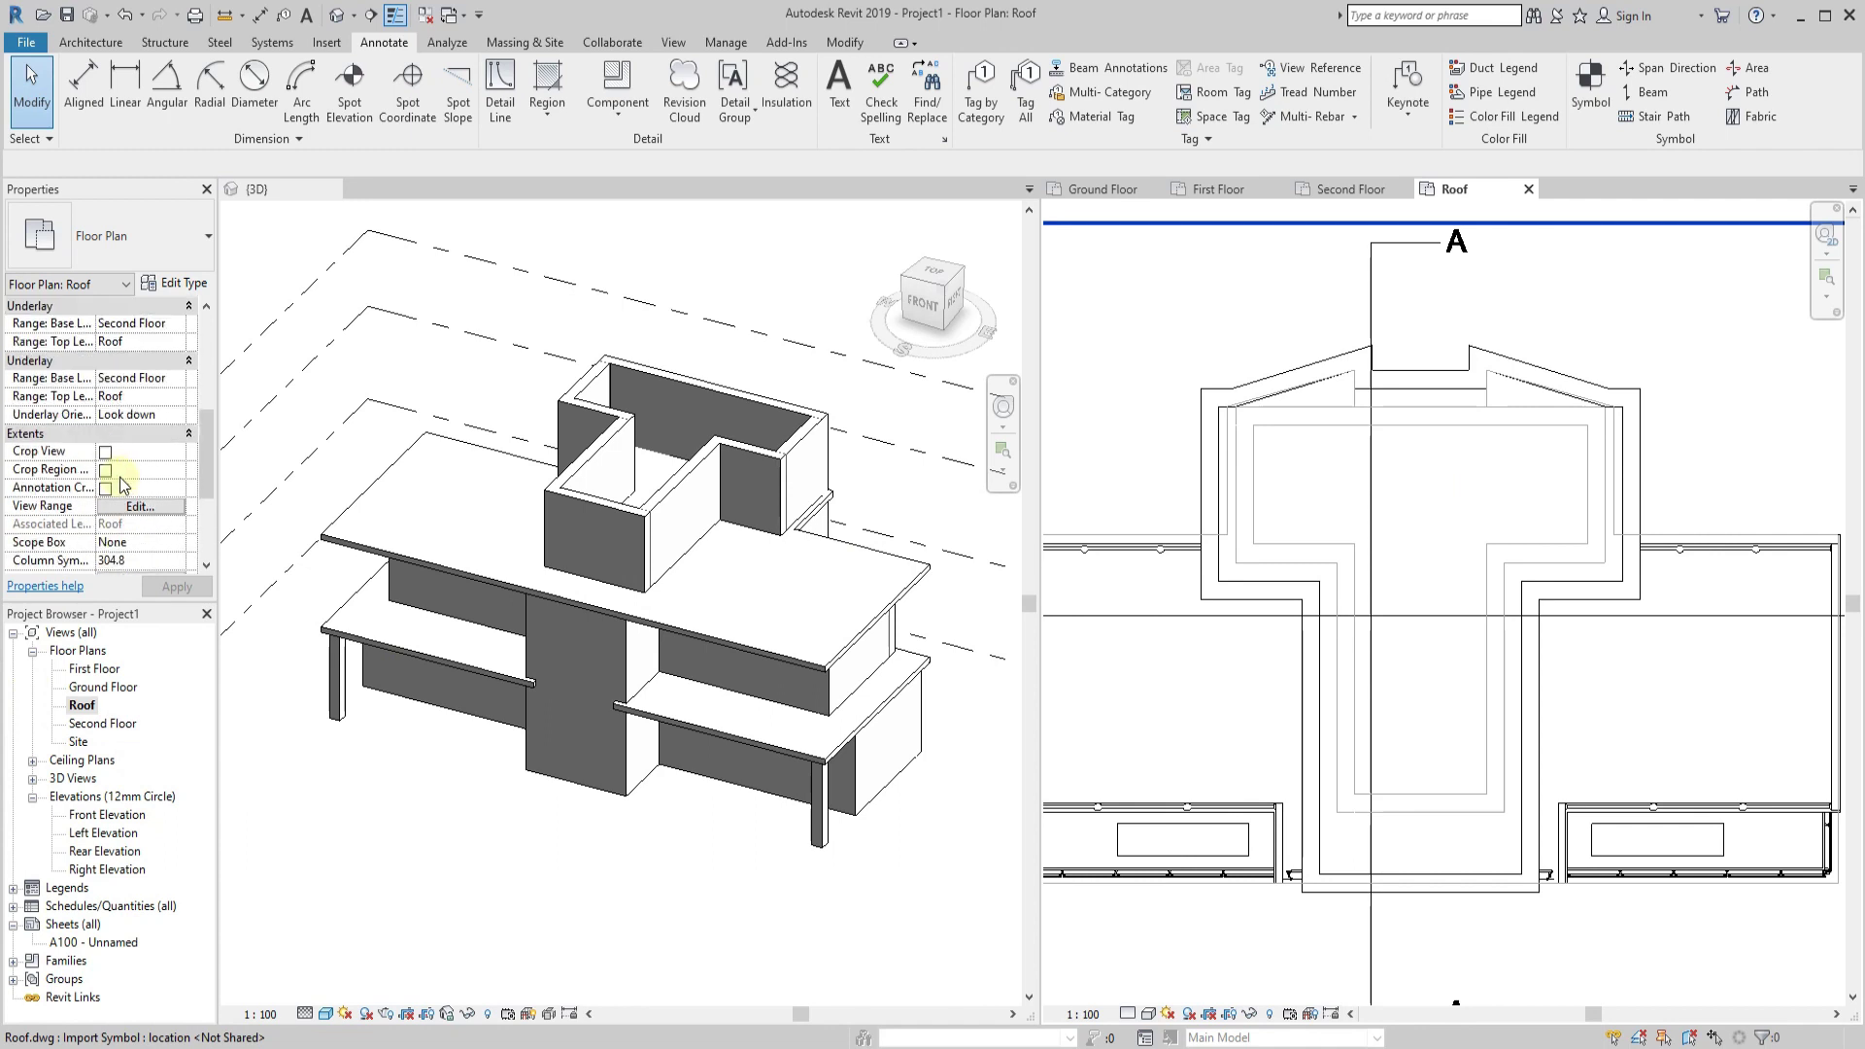
scroll(121, 481, "up", 1)
left_click(140, 433)
left_click(179, 433)
scroll(1428, 485, "down", 3)
scroll(1216, 520, "up", 2)
scroll(1324, 496, "down", 1)
scroll(1399, 408, "up", 3)
middle_click_drag(1399, 408, 1457, 398)
Start an architectural floor sketch at the Roof level, restarting it once.
left_click(91, 42)
left_click(450, 111)
left_click(504, 191)
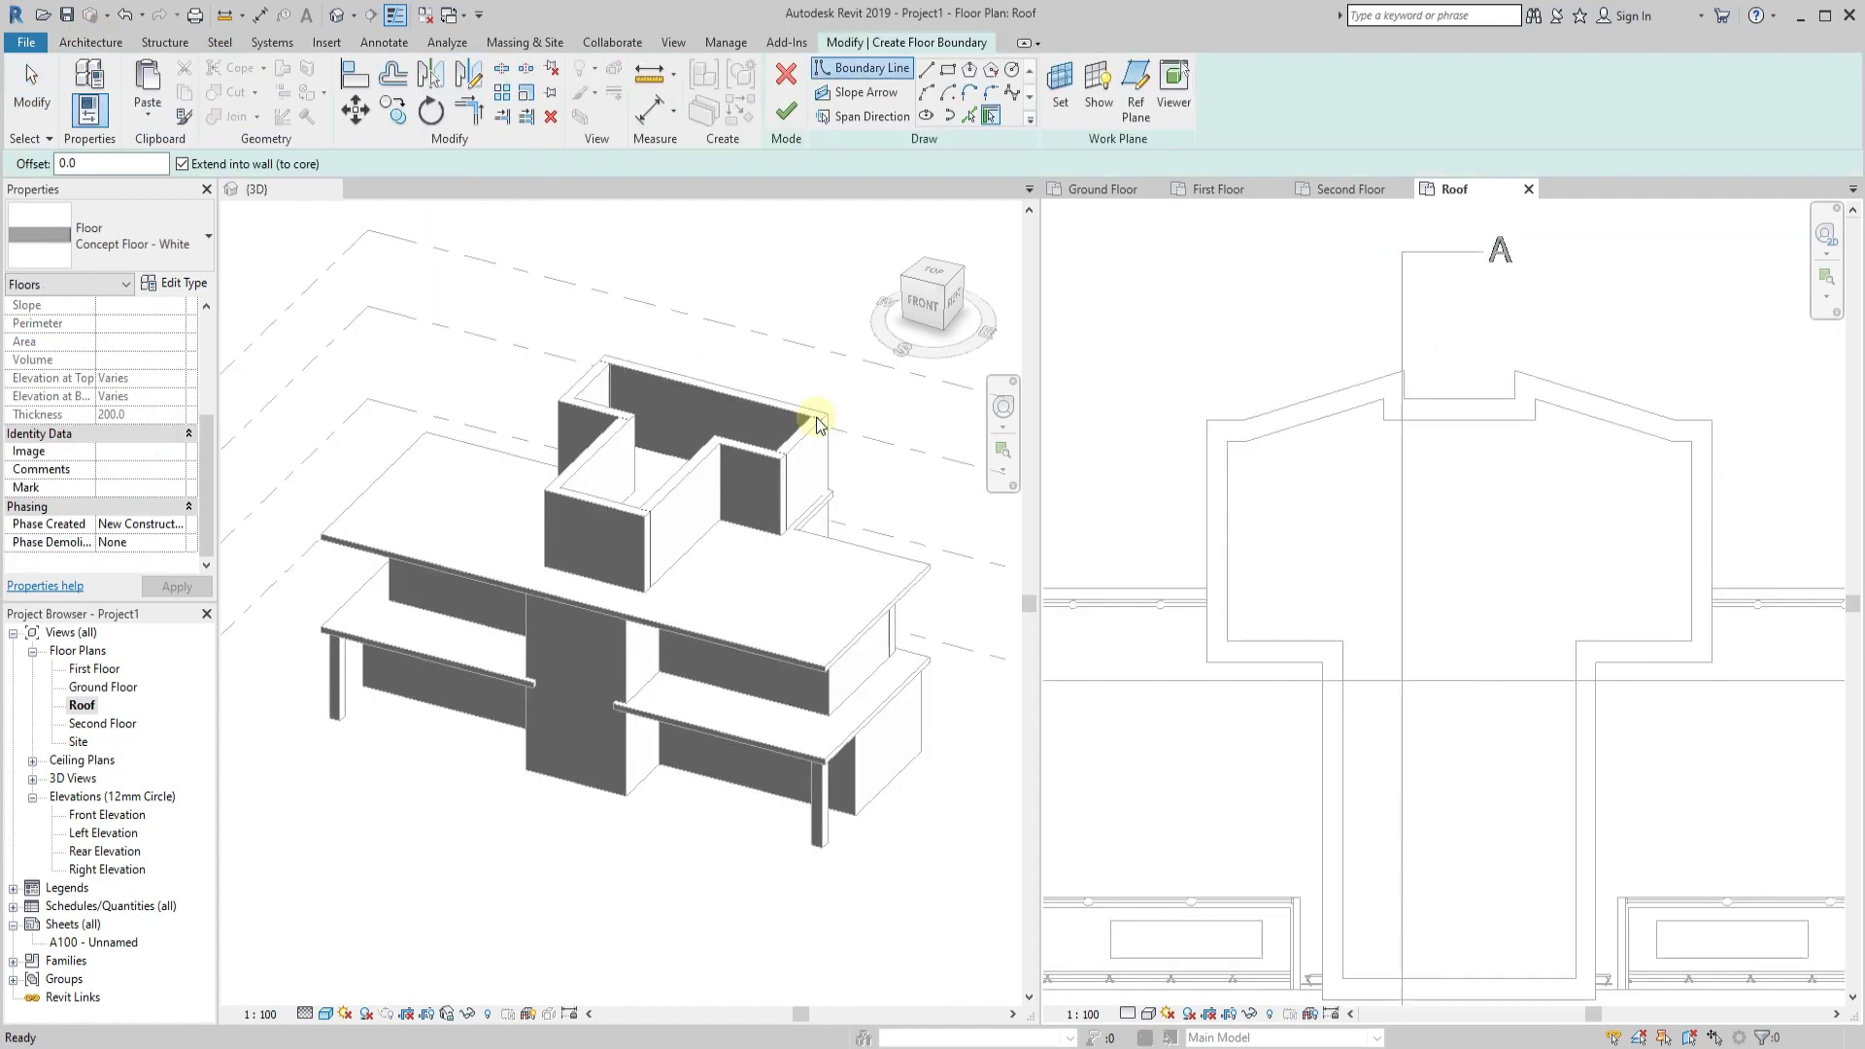
left_click(969, 116)
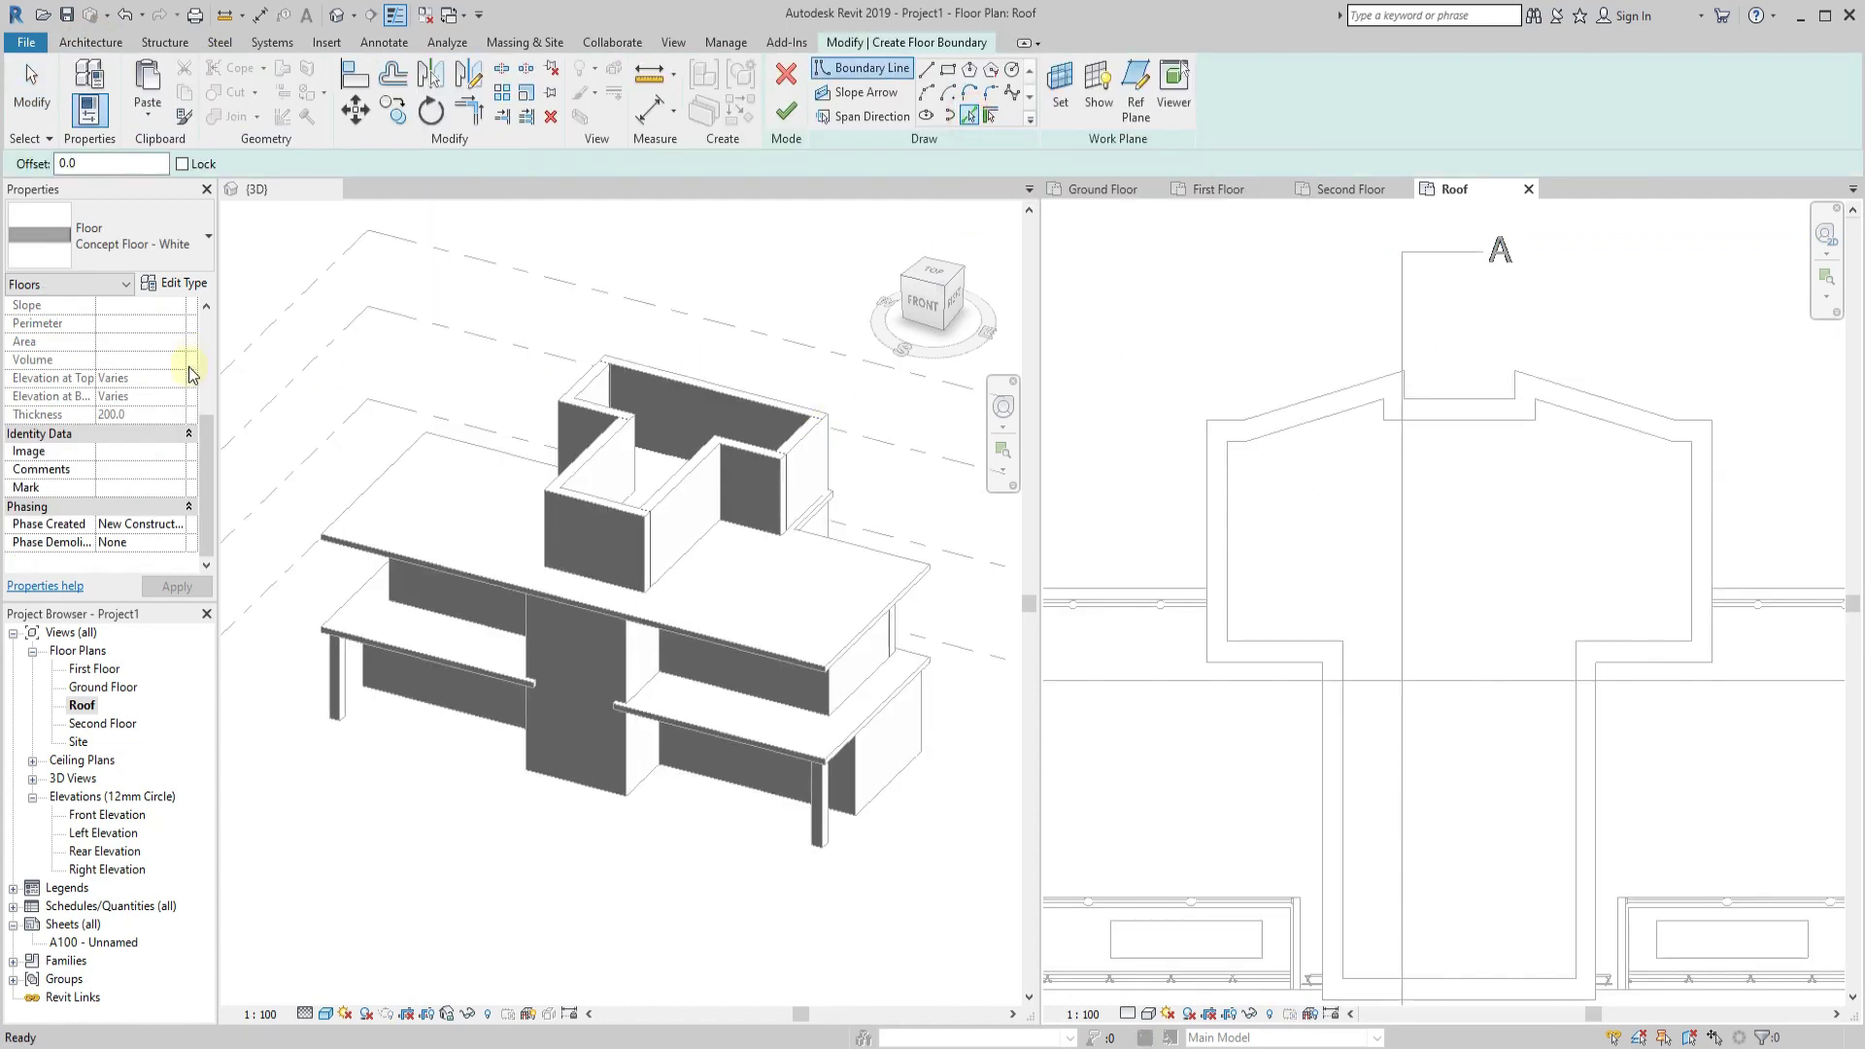
left_click(786, 73)
left_click(450, 112)
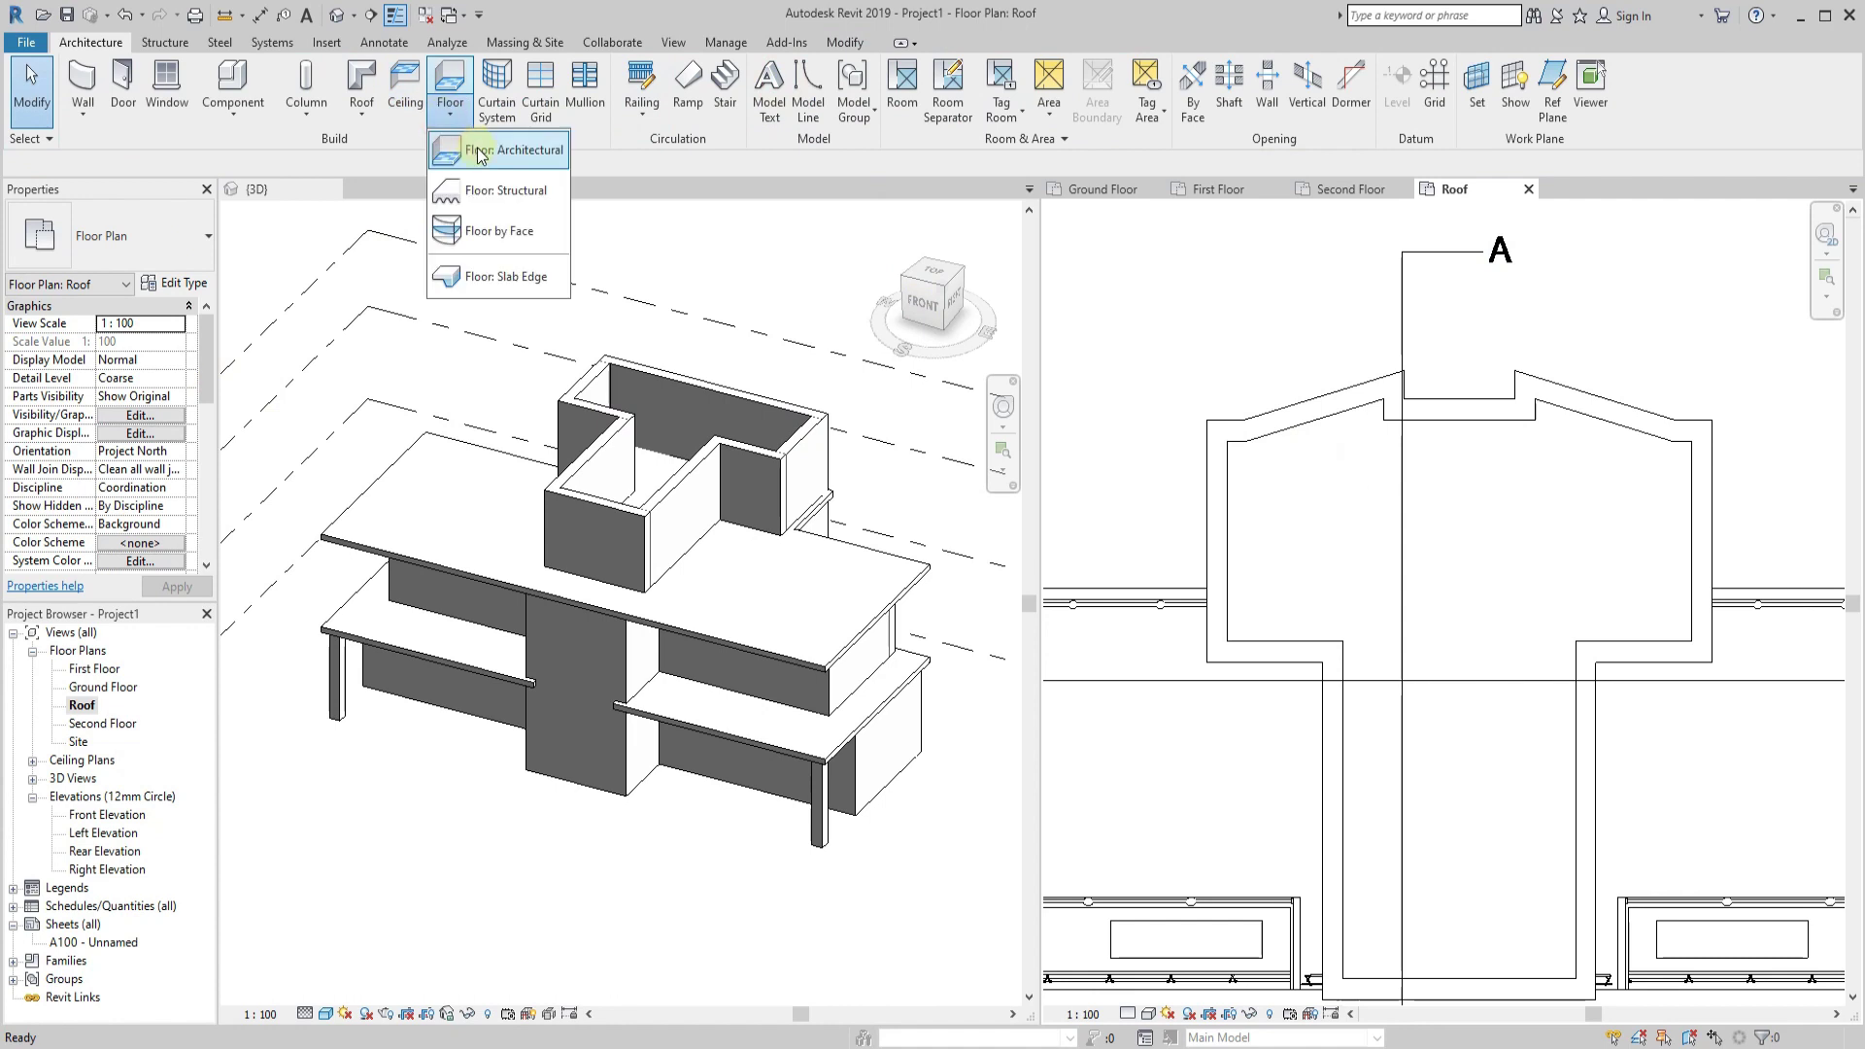
left_click(512, 191)
Tab-pick the full upper wall loop as the boundary, finish the slab and attach the walls.
left_click(969, 116)
key("Tab")
left_click(1355, 404)
scroll(1261, 315, "down", 2)
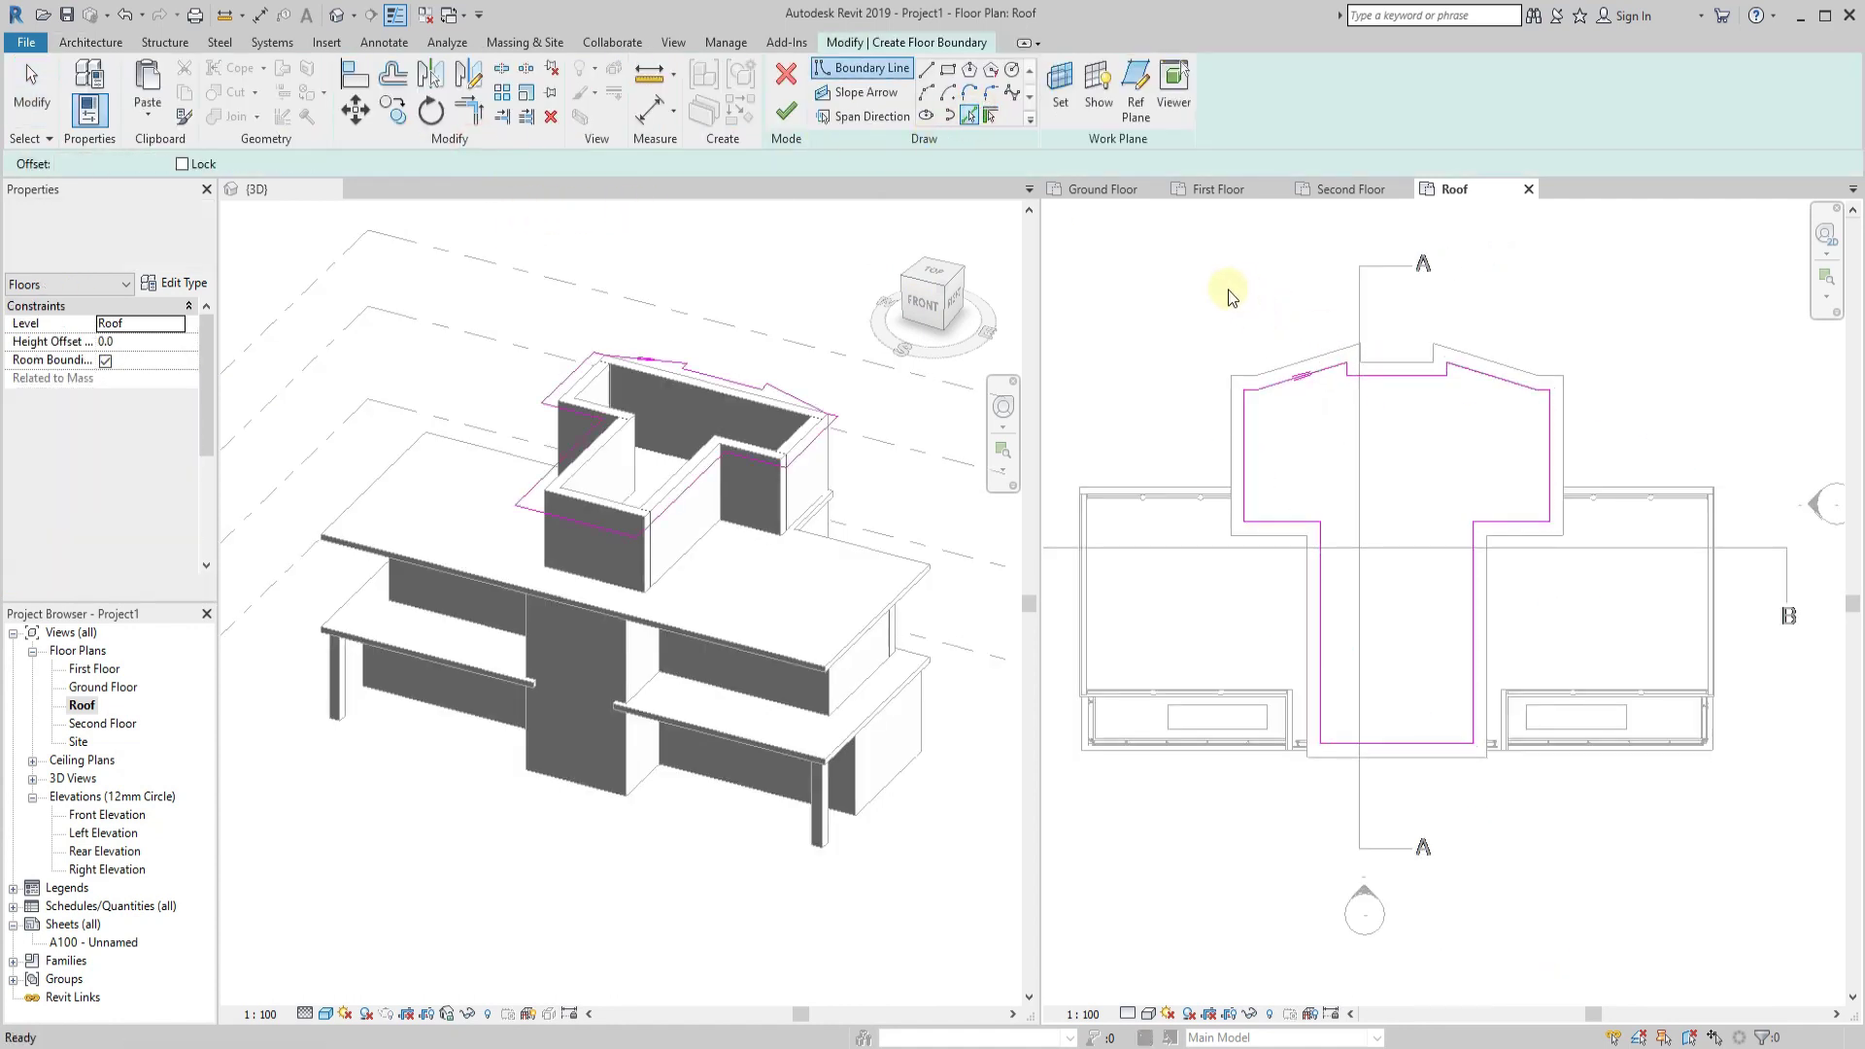
left_click(785, 113)
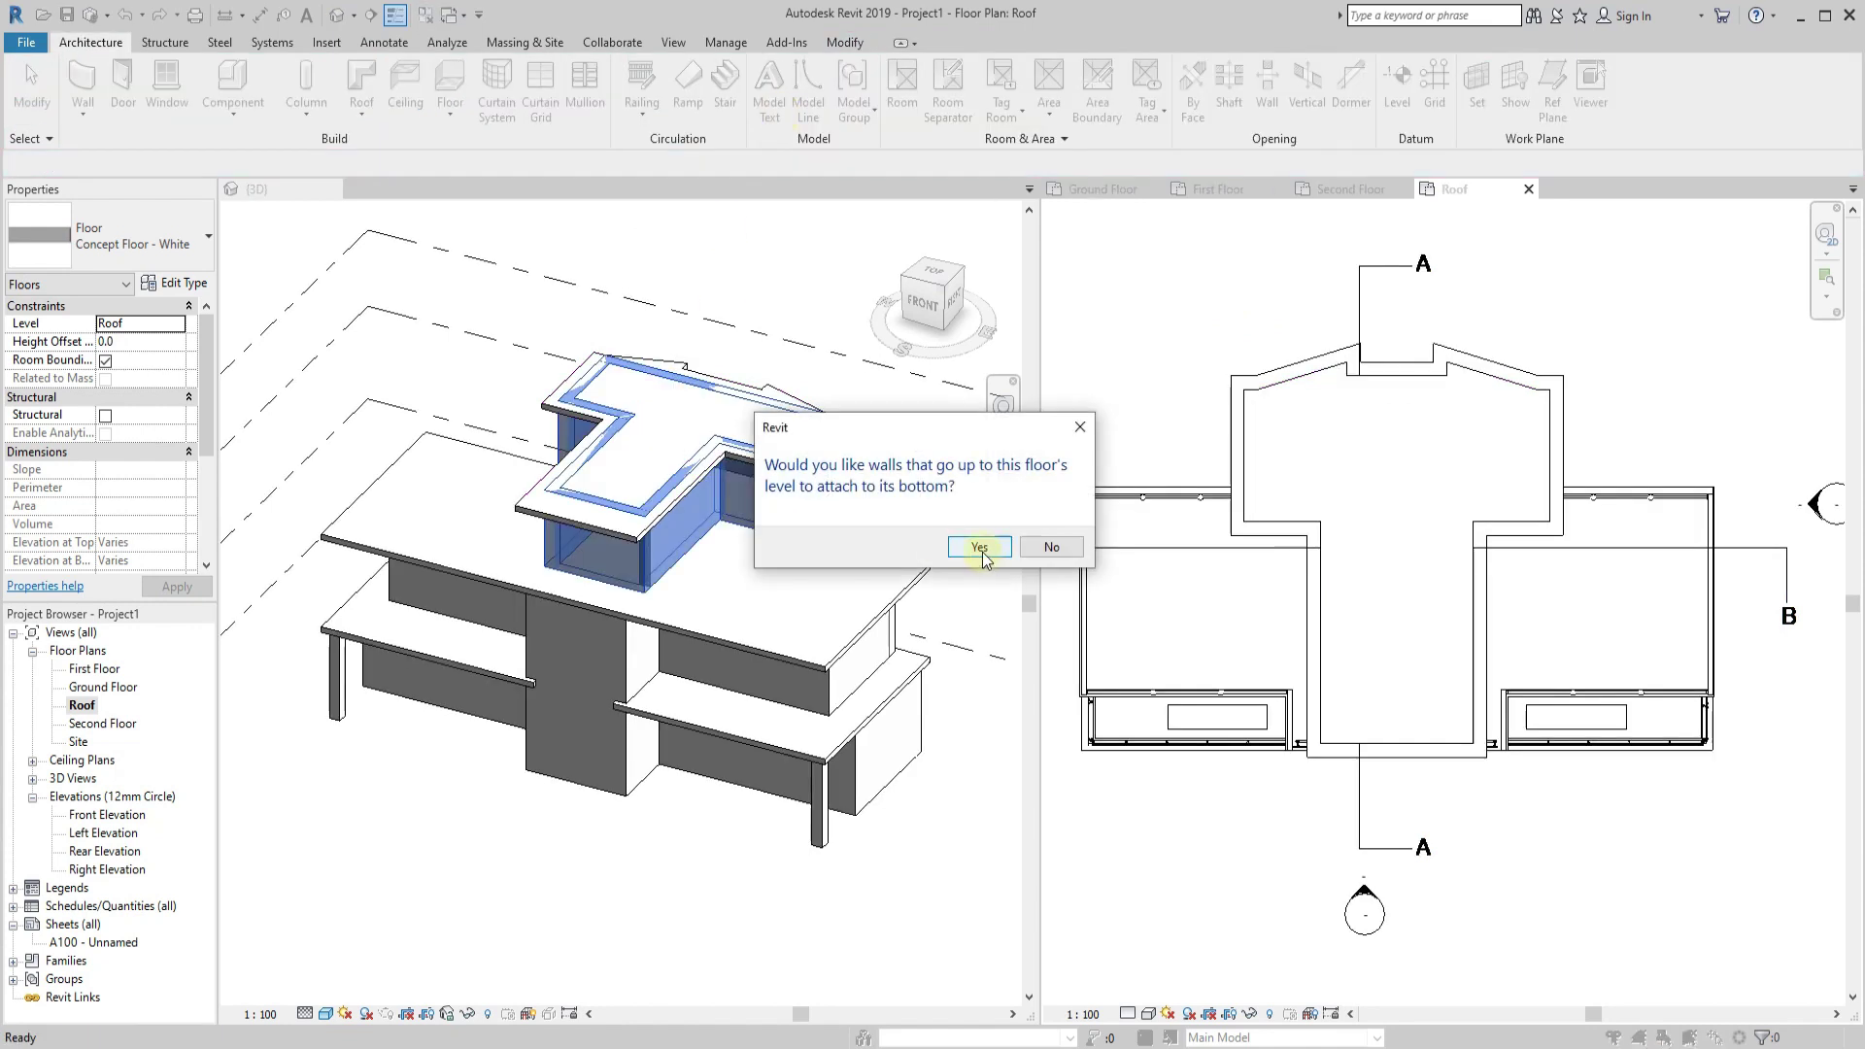
left_click(1090, 546)
left_click(887, 533)
mouse_move(887, 534)
middle_mouse_down("shift")
mouse_move(612, 700)
mouse_move(760, 699)
mouse_move(571, 820)
middle_mouse_up("shift")
Set a wall face as the work plane and try an aligned dimension, then cancel it.
left_click(933, 294)
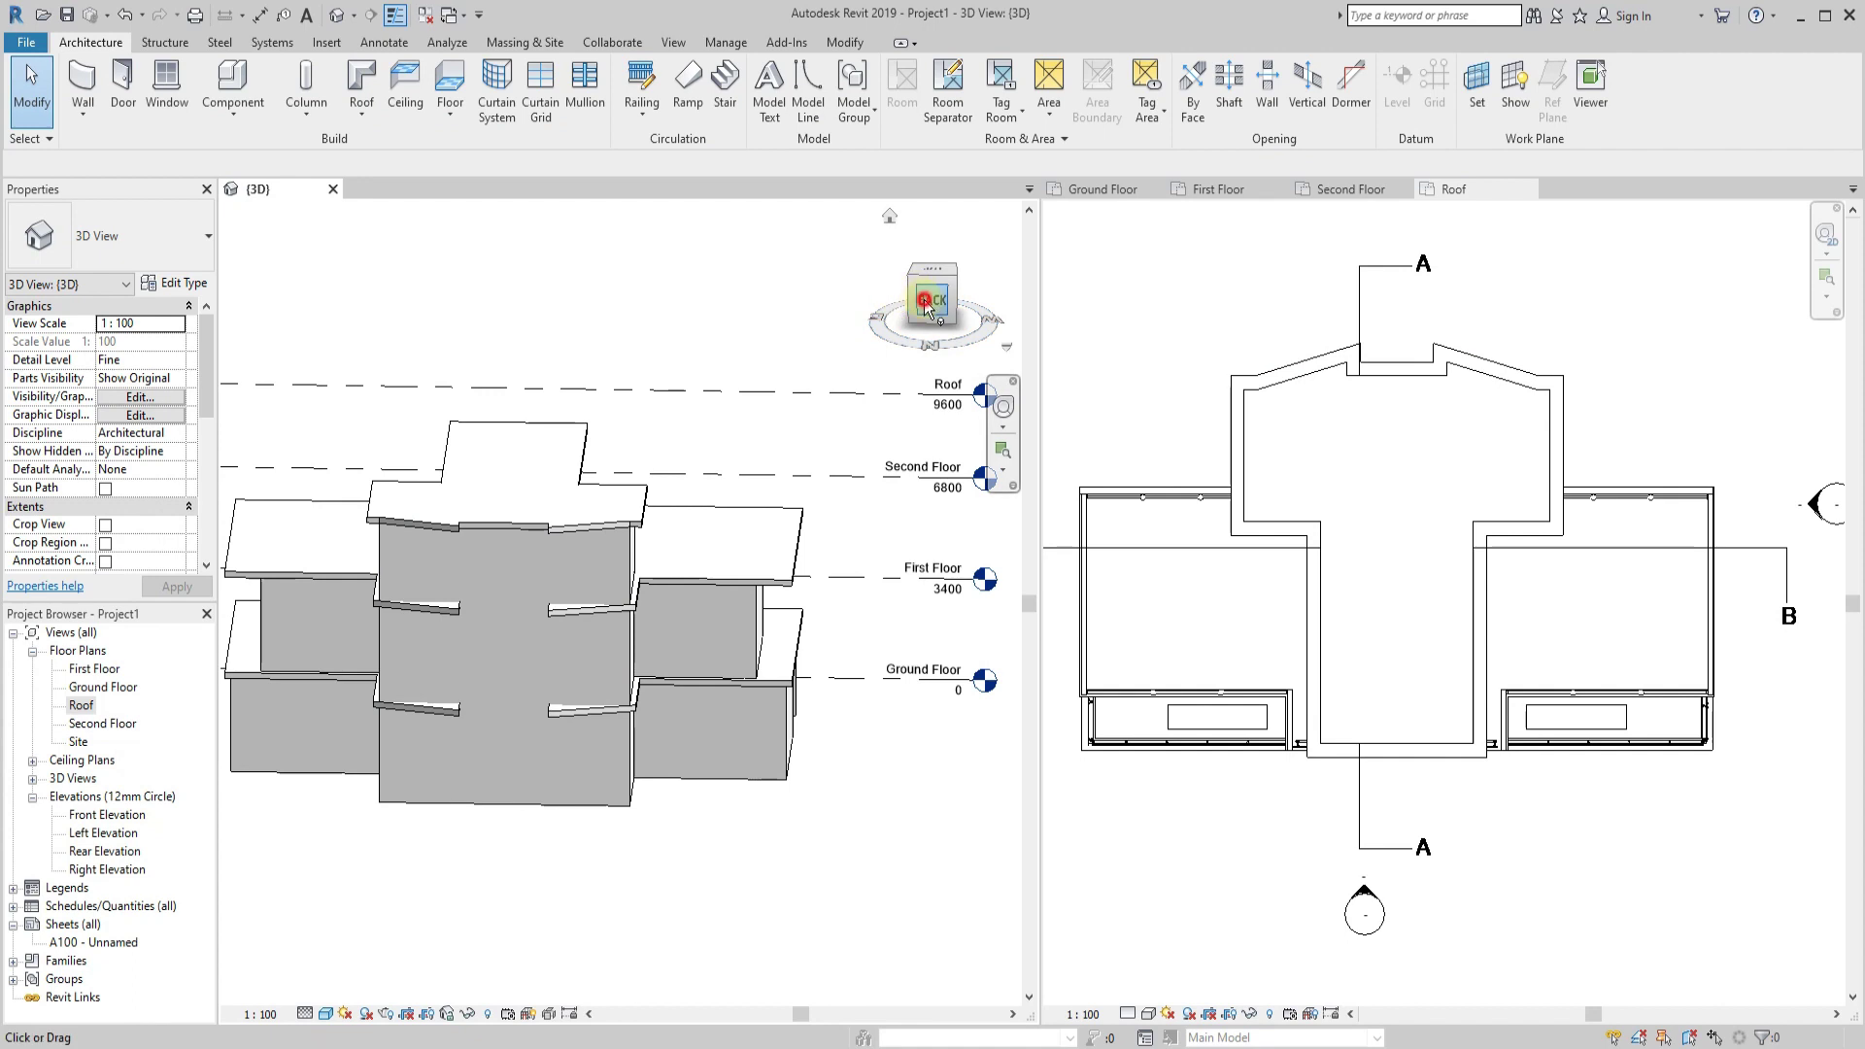
scroll(474, 448, "up", 5)
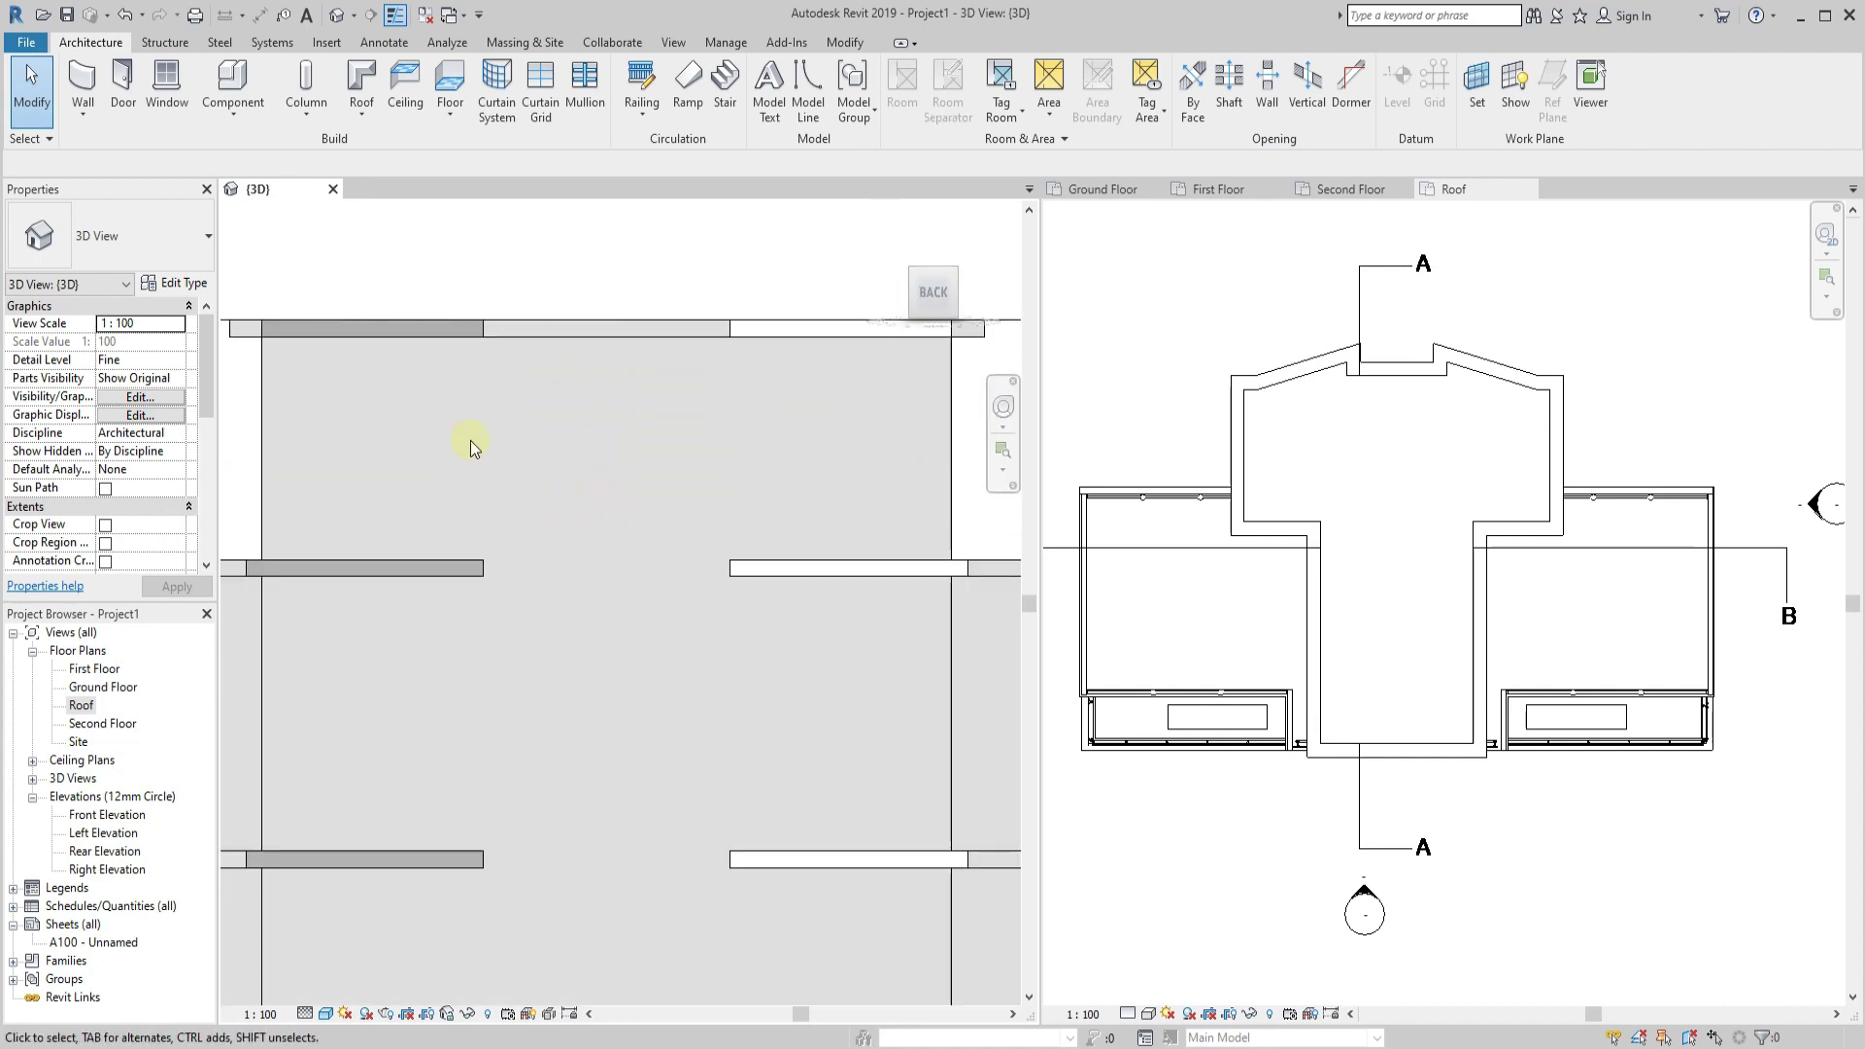
left_click(1474, 102)
left_click(1054, 612)
left_click(868, 649)
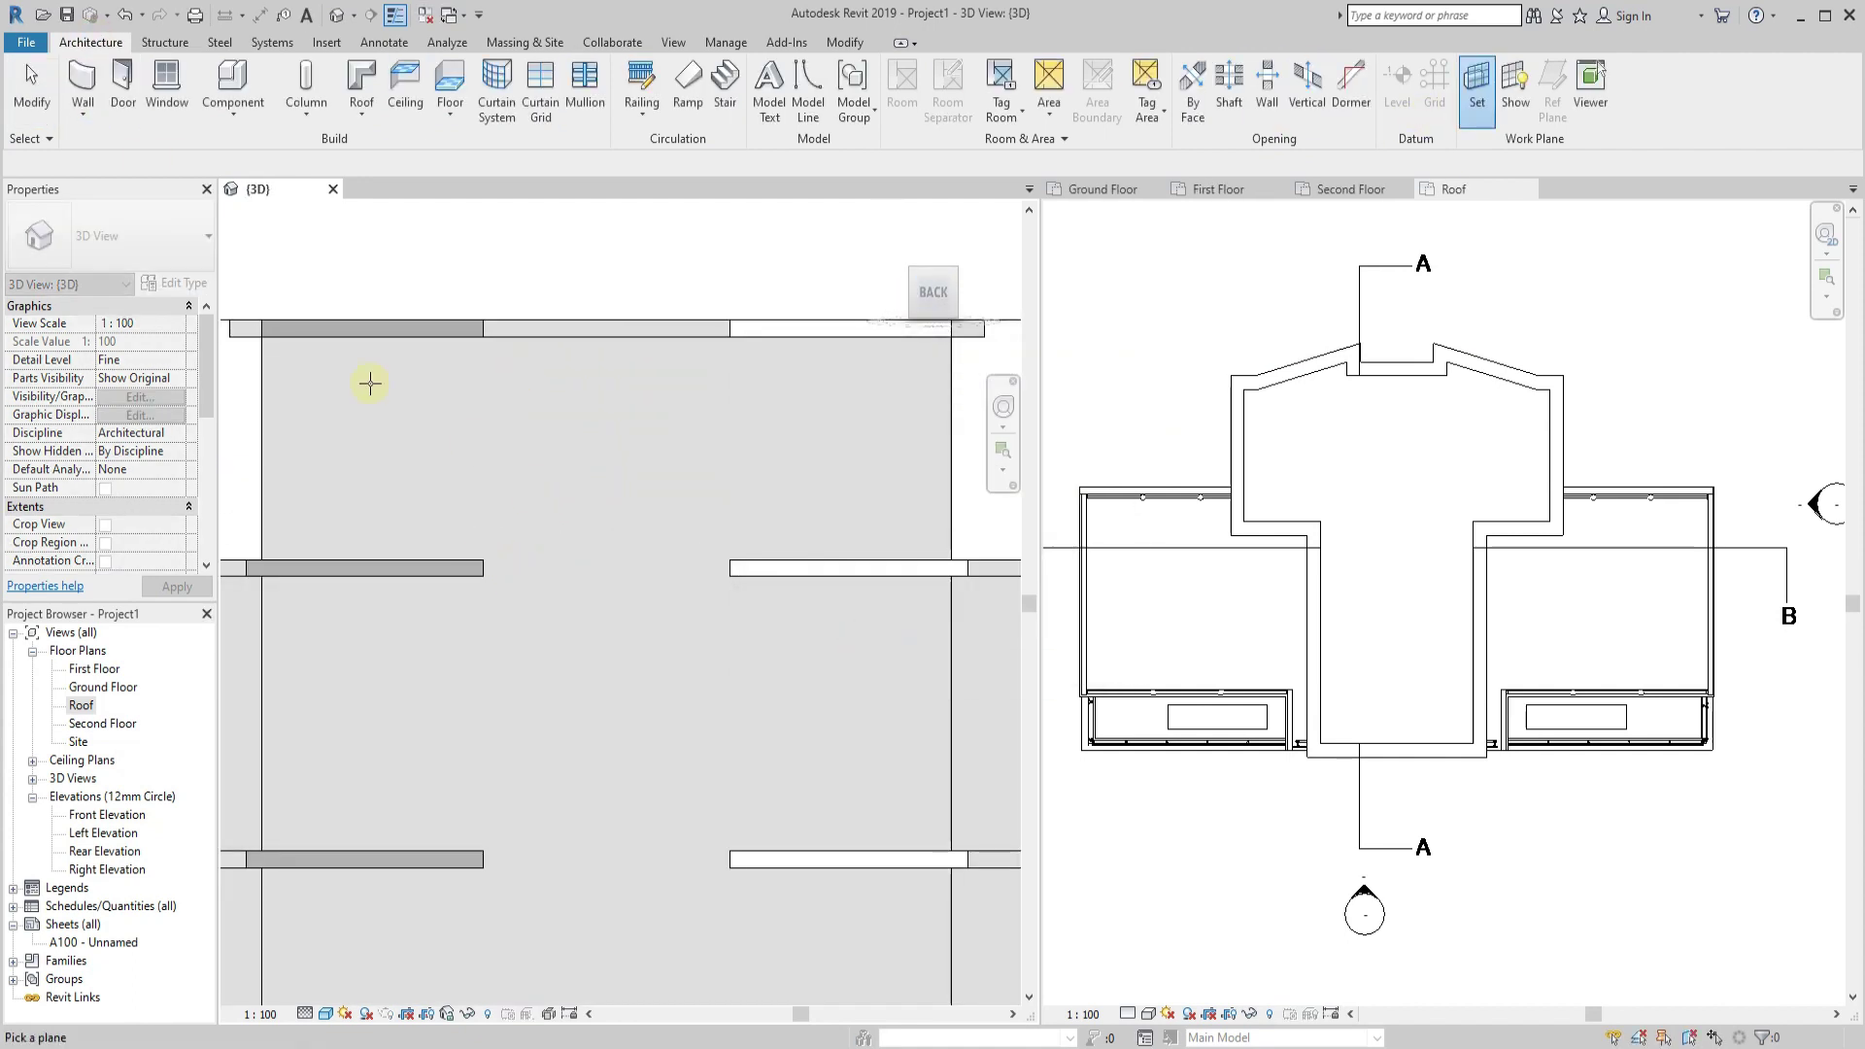
left_click(261, 407)
left_click(384, 42)
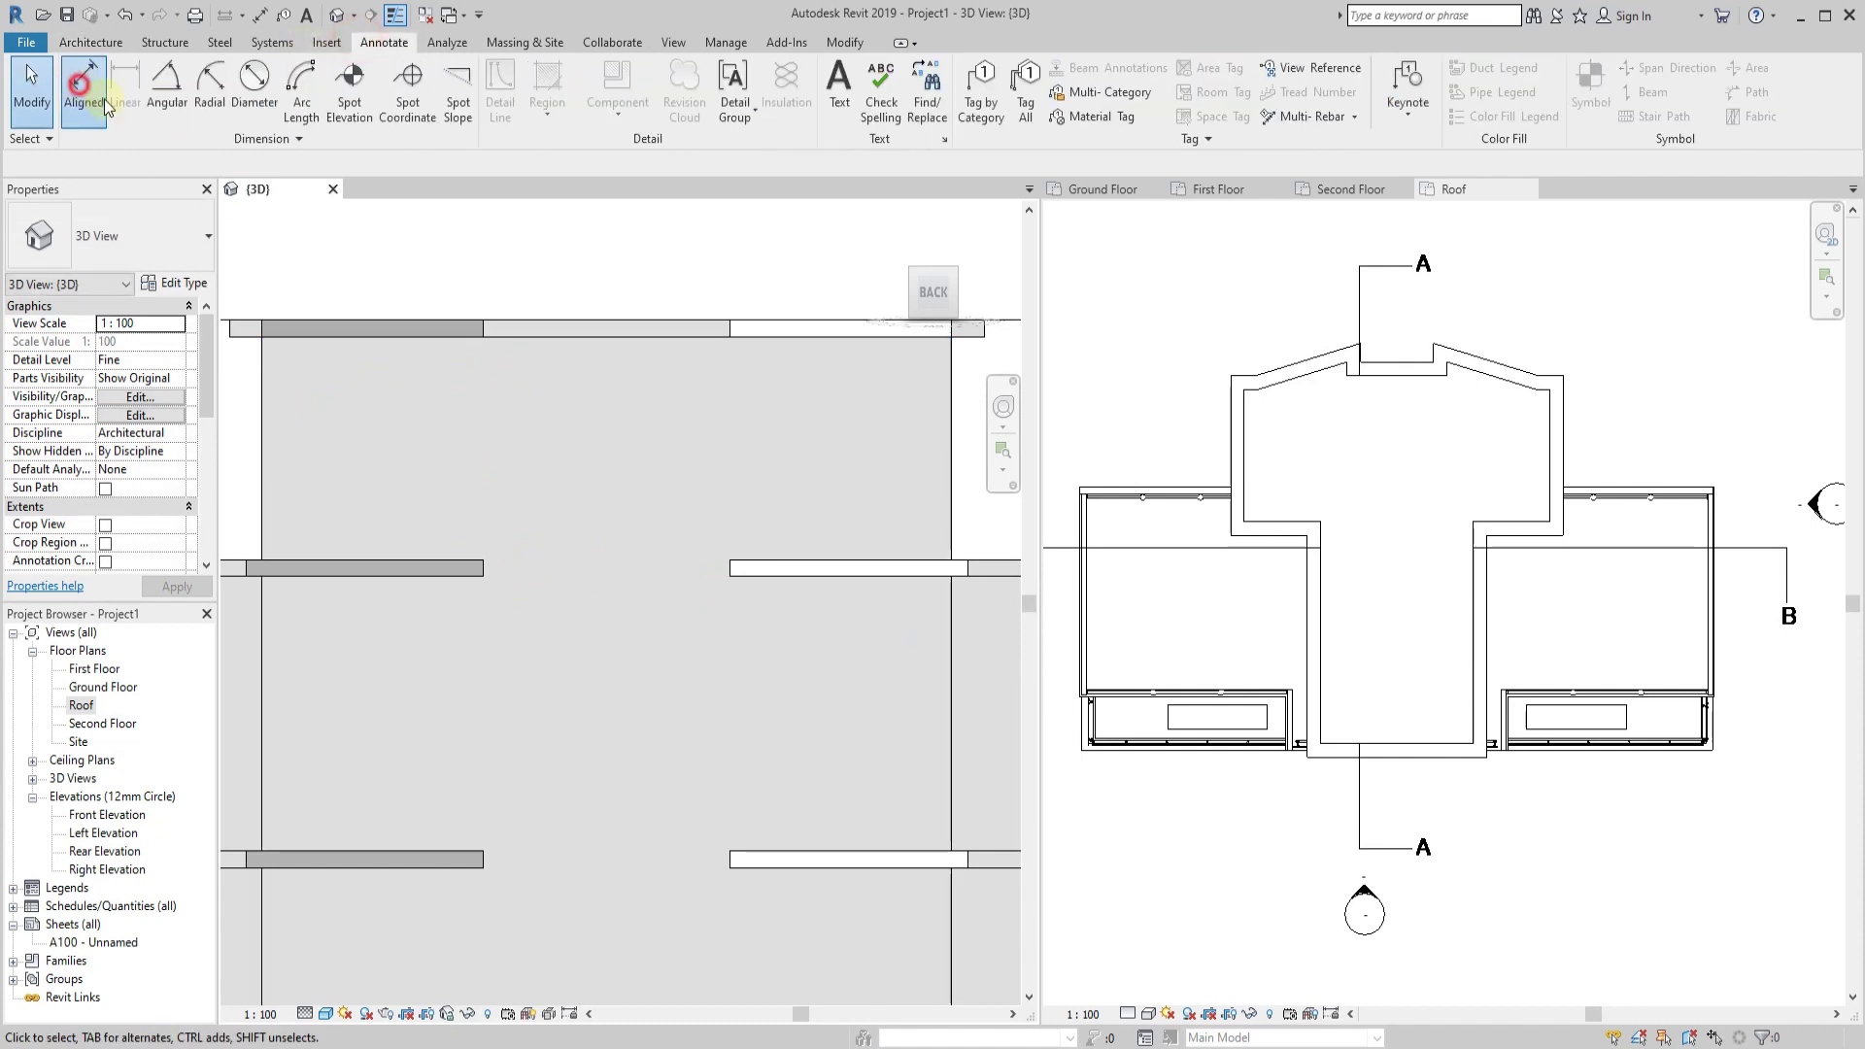
left_click(82, 87)
scroll(482, 325, "up", 2)
left_click(482, 327)
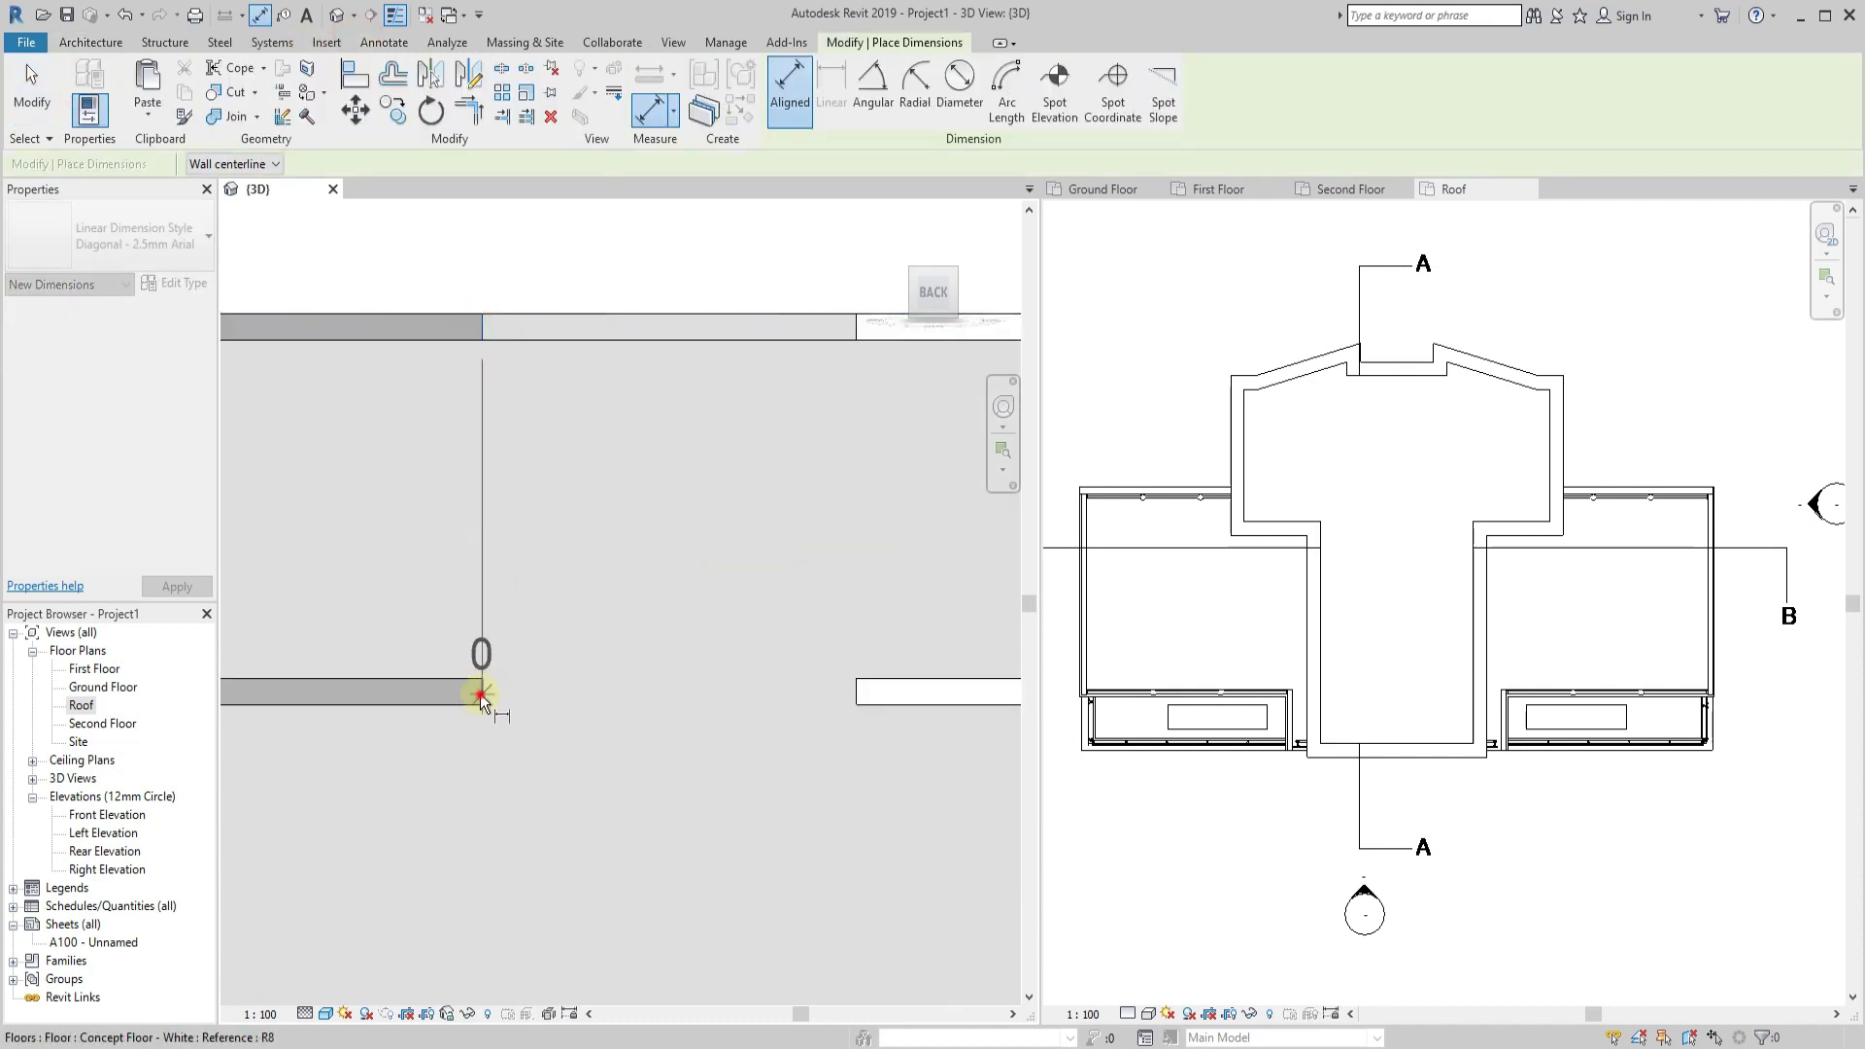
scroll(480, 693, "down", 3)
key("Escape")
key("Escape")
Check the roof slab from the right side, then open the Left Elevation view.
mouse_move(624, 729)
middle_mouse_down("shift")
mouse_move(715, 794)
mouse_move(608, 814)
middle_mouse_up("shift")
left_click(946, 301)
scroll(521, 535, "up", 3)
scroll(467, 504, "up", 4)
scroll(470, 486, "down", 2)
mouse_move(470, 486)
middle_mouse_down("shift")
mouse_move(562, 532)
mouse_move(633, 602)
mouse_move(644, 585)
middle_mouse_up("shift")
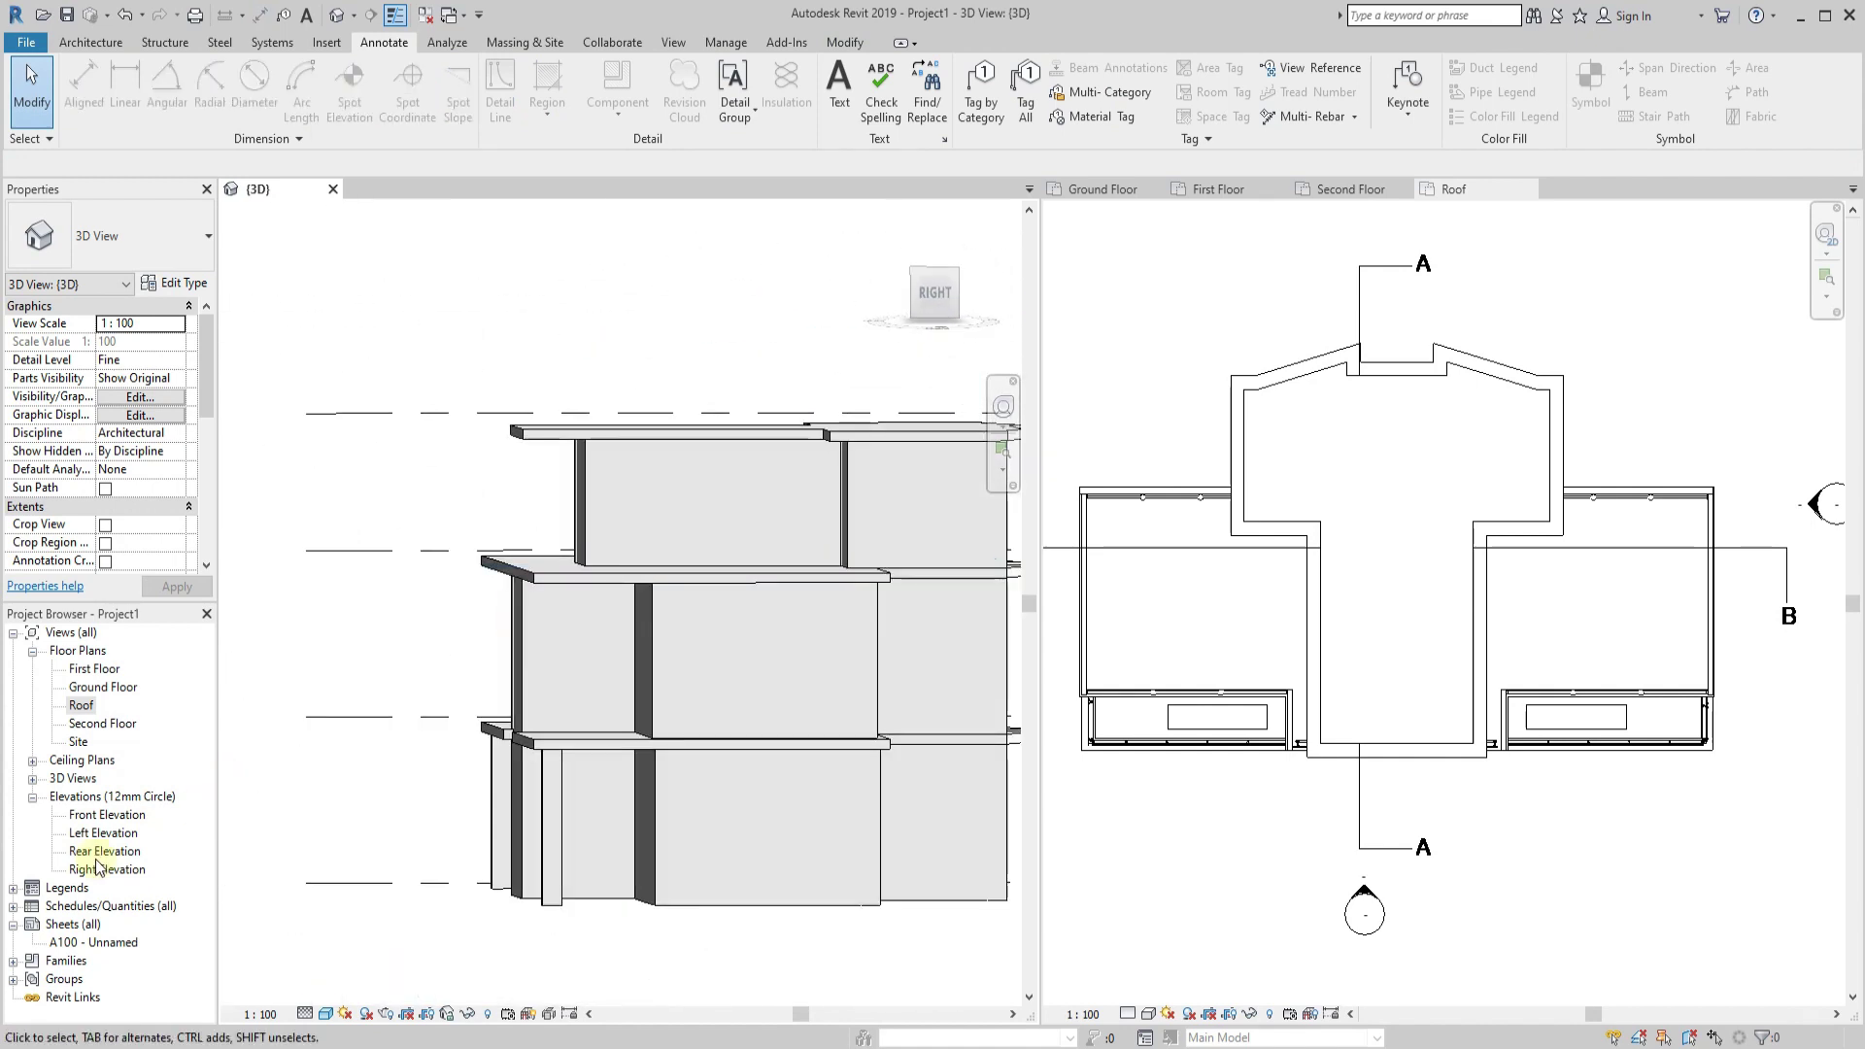
double_click(106, 833)
left_click(457, 189)
double_click(106, 832)
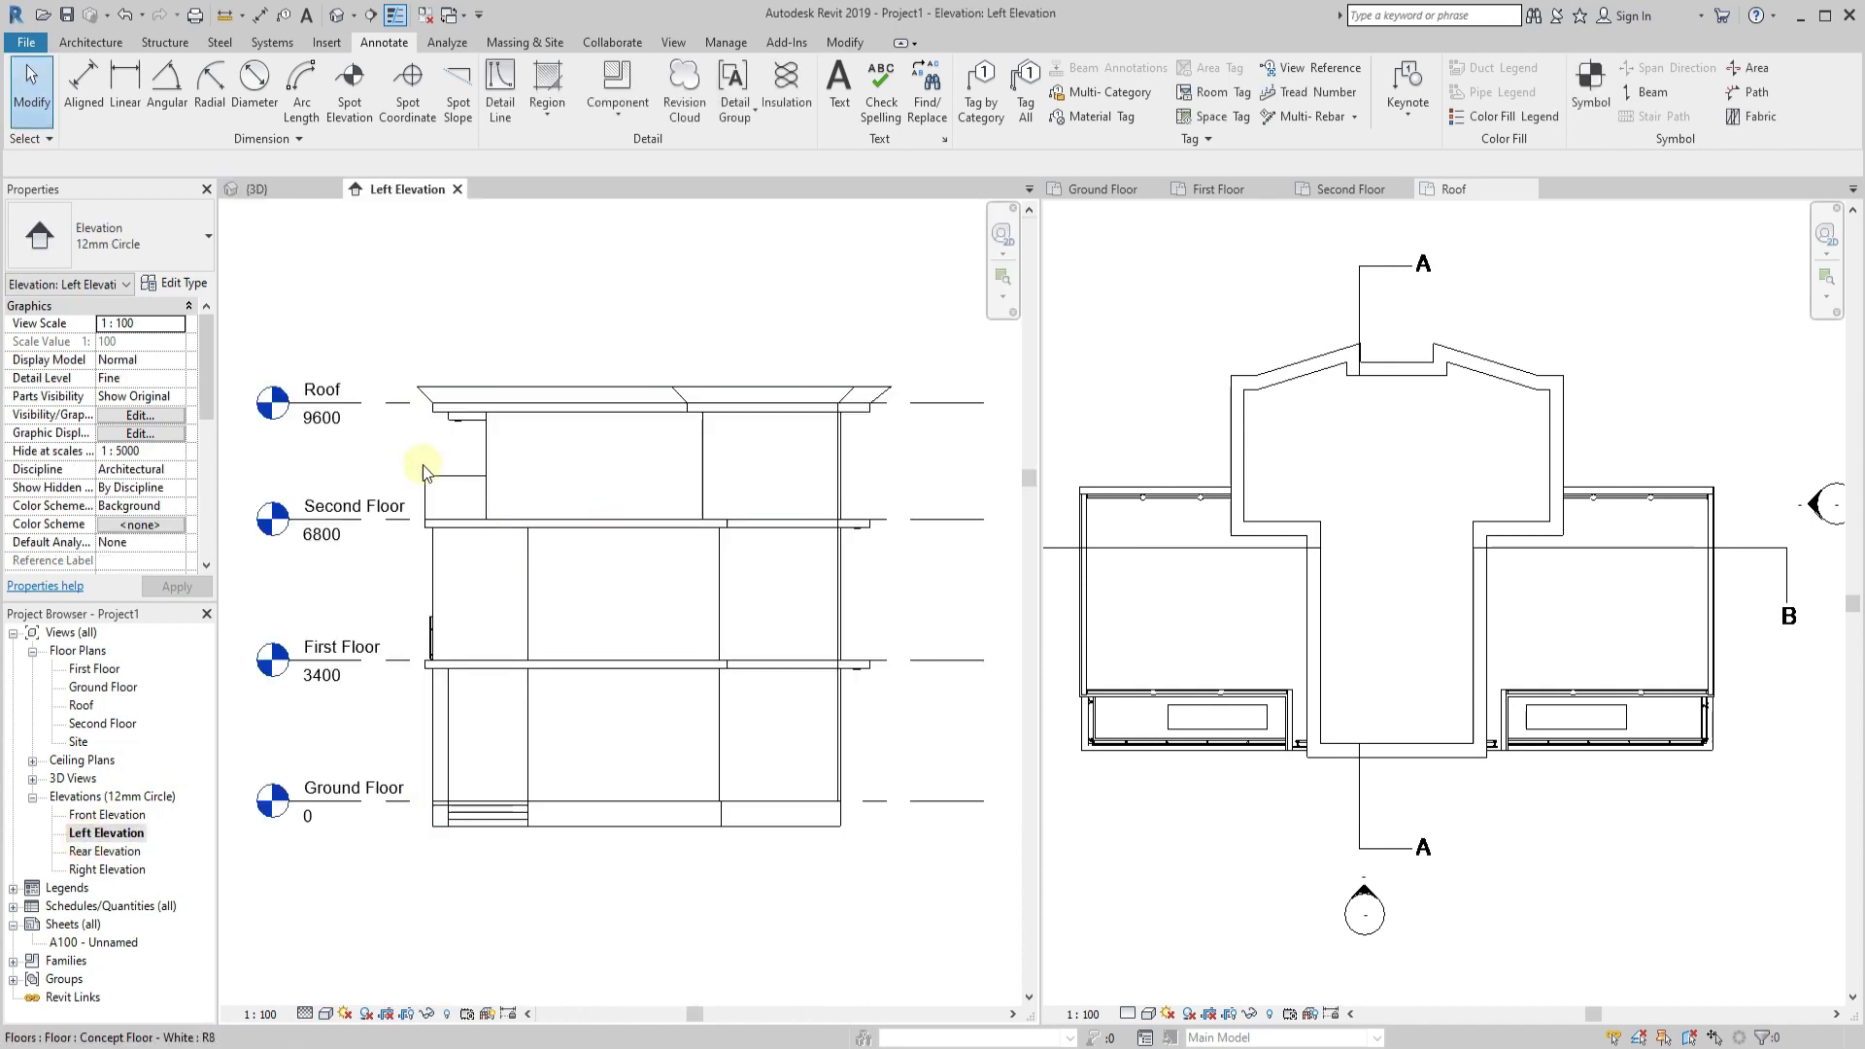
Temporarily hide the roof floor in Left Elevation, then restore it.
scroll(447, 388, "up", 3)
left_click(471, 366)
scroll(466, 367, "down", 3)
scroll(888, 393, "up", 3)
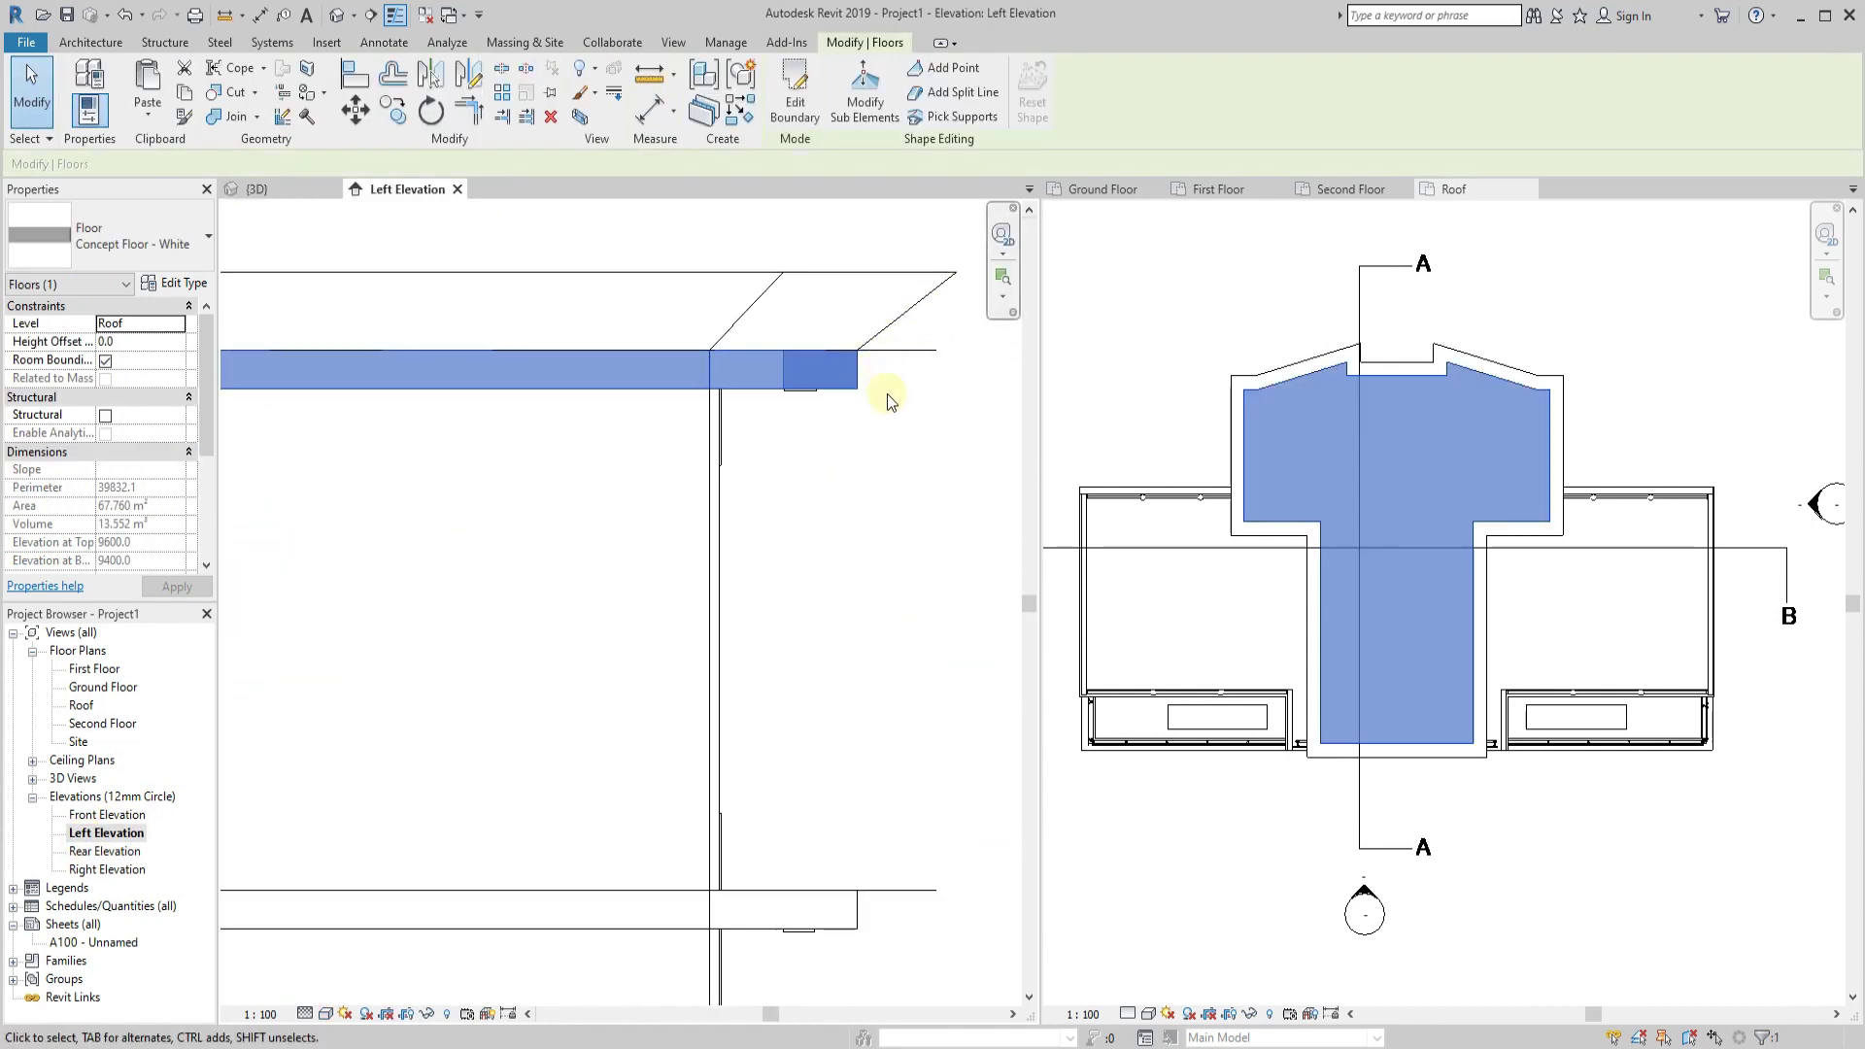
key("h")
key("h")
scroll(890, 394, "down", 1)
left_click(427, 1014)
left_click(466, 955)
Hide and restore the roof floor a second time, then close Left Elevation.
left_click(359, 398)
key("h")
left_click(427, 1014)
left_click(467, 956)
scroll(446, 749, "down", 2)
scroll(483, 605, "down", 1)
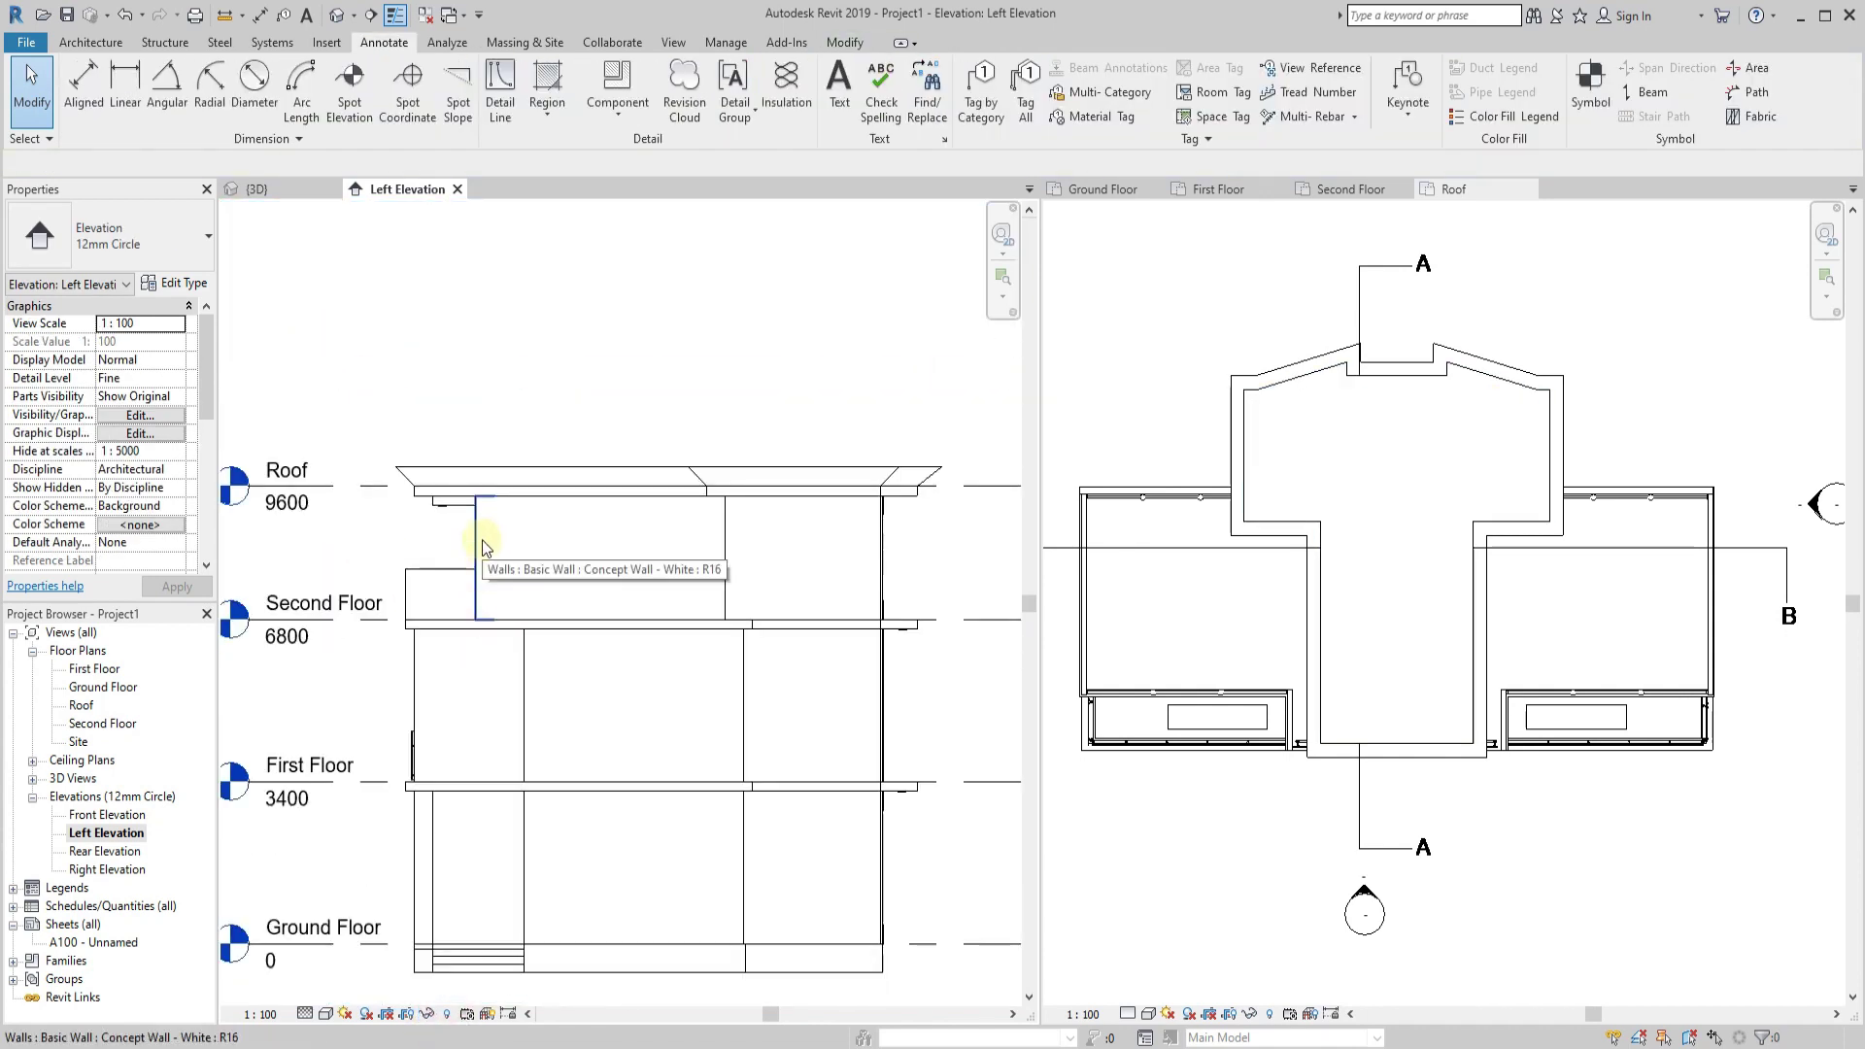
scroll(483, 547, "down", 3)
left_click(457, 189)
Close the Roof, Second Floor and First Floor plan views.
scroll(678, 576, "down", 3)
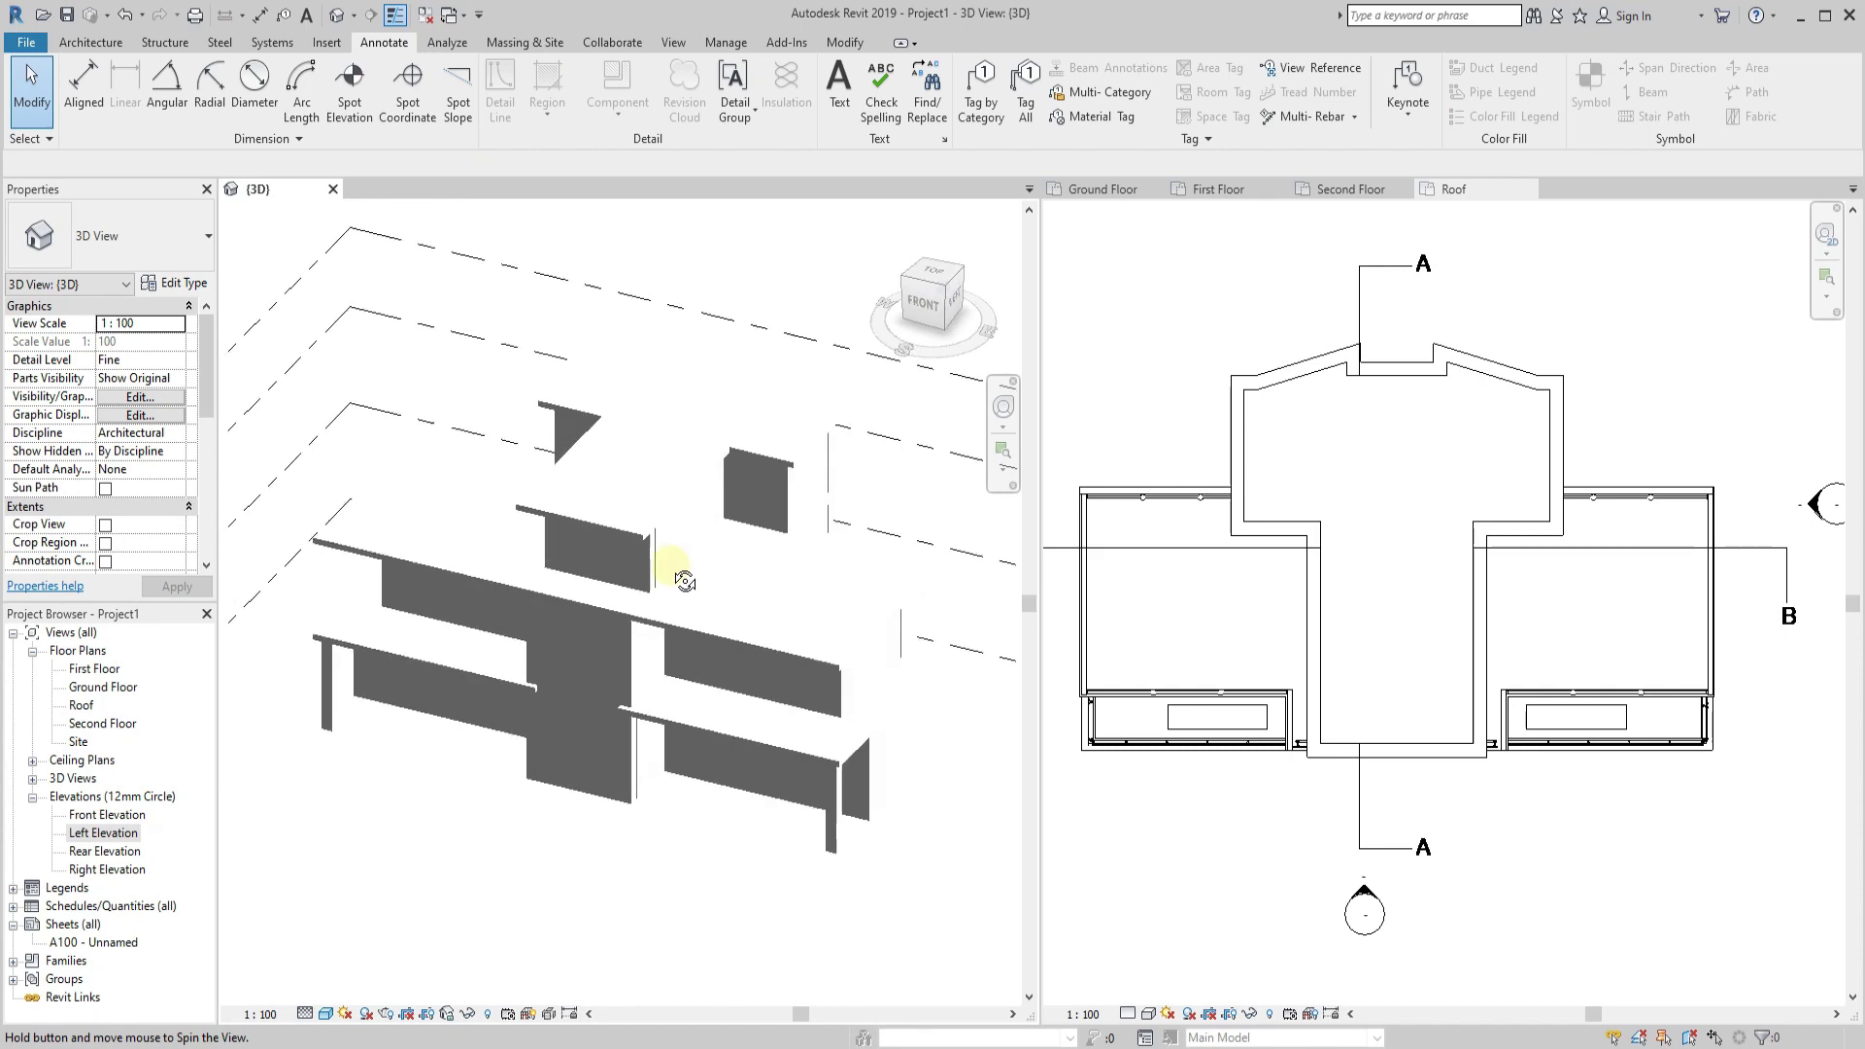
left_click(1283, 758)
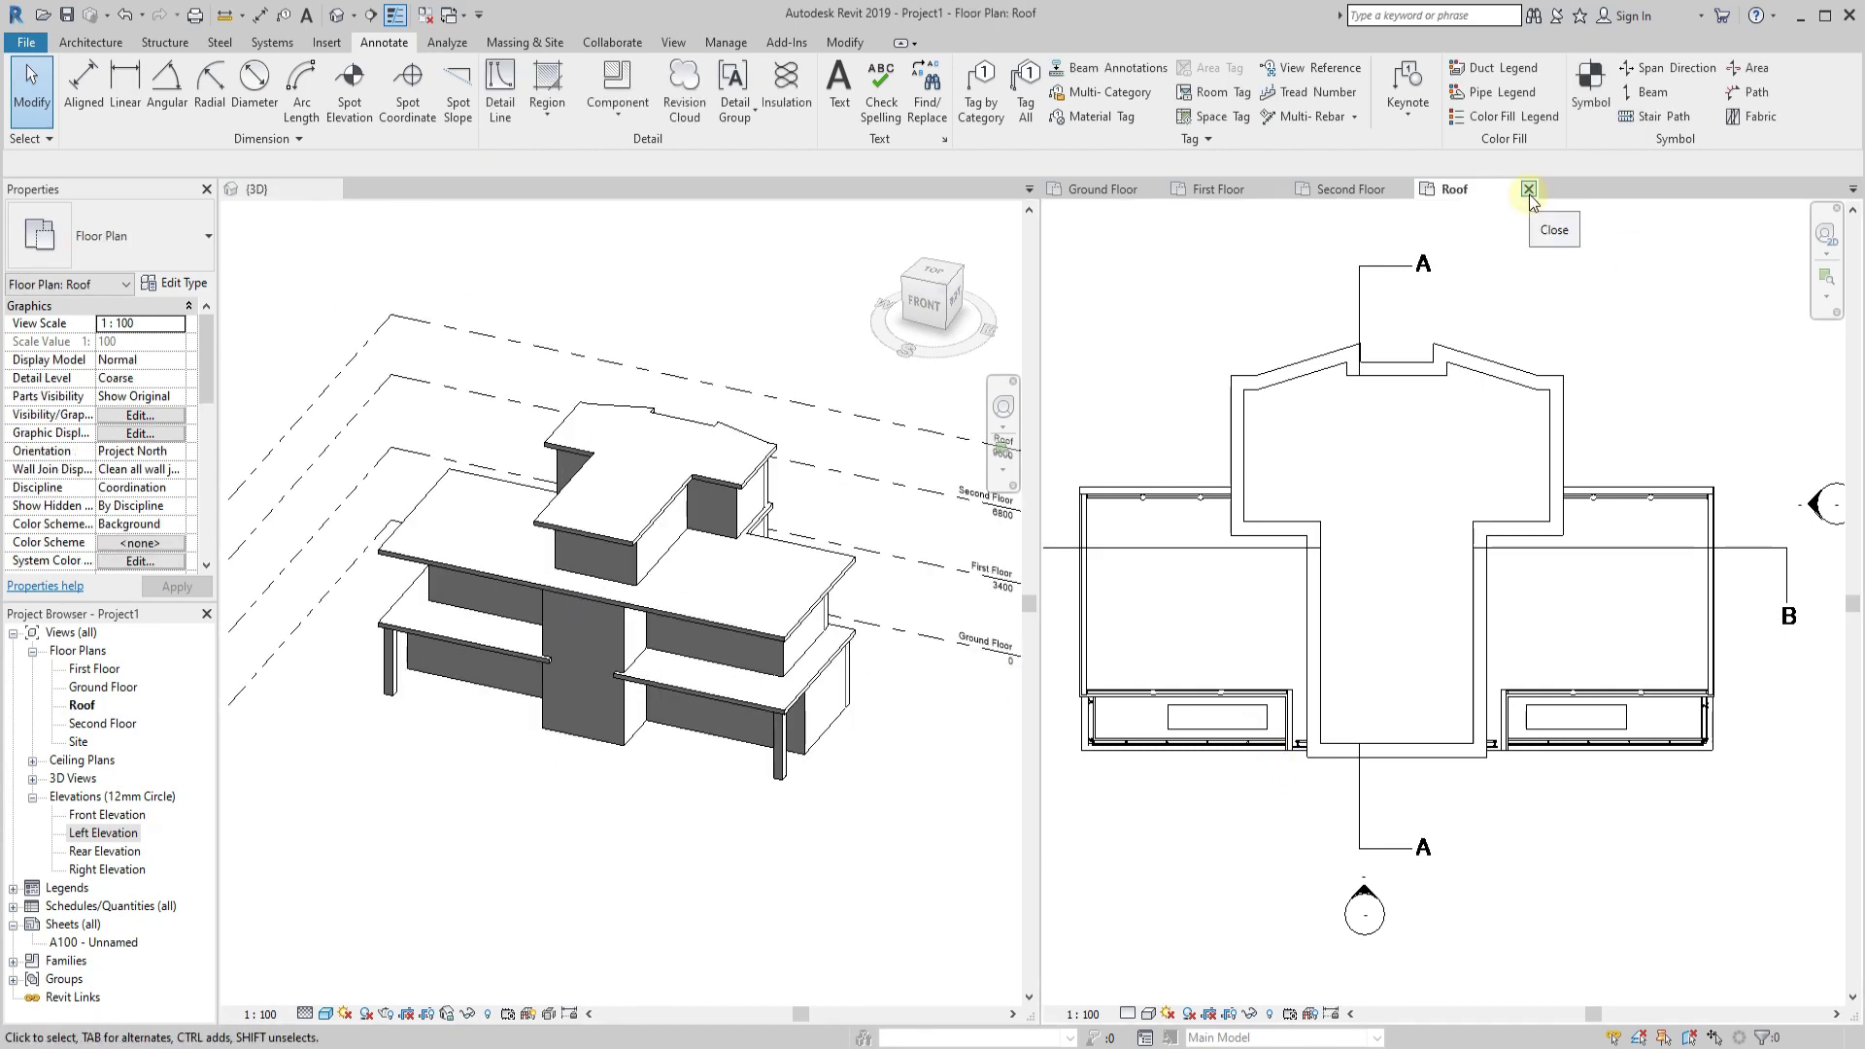
left_click(1528, 189)
left_click(1407, 188)
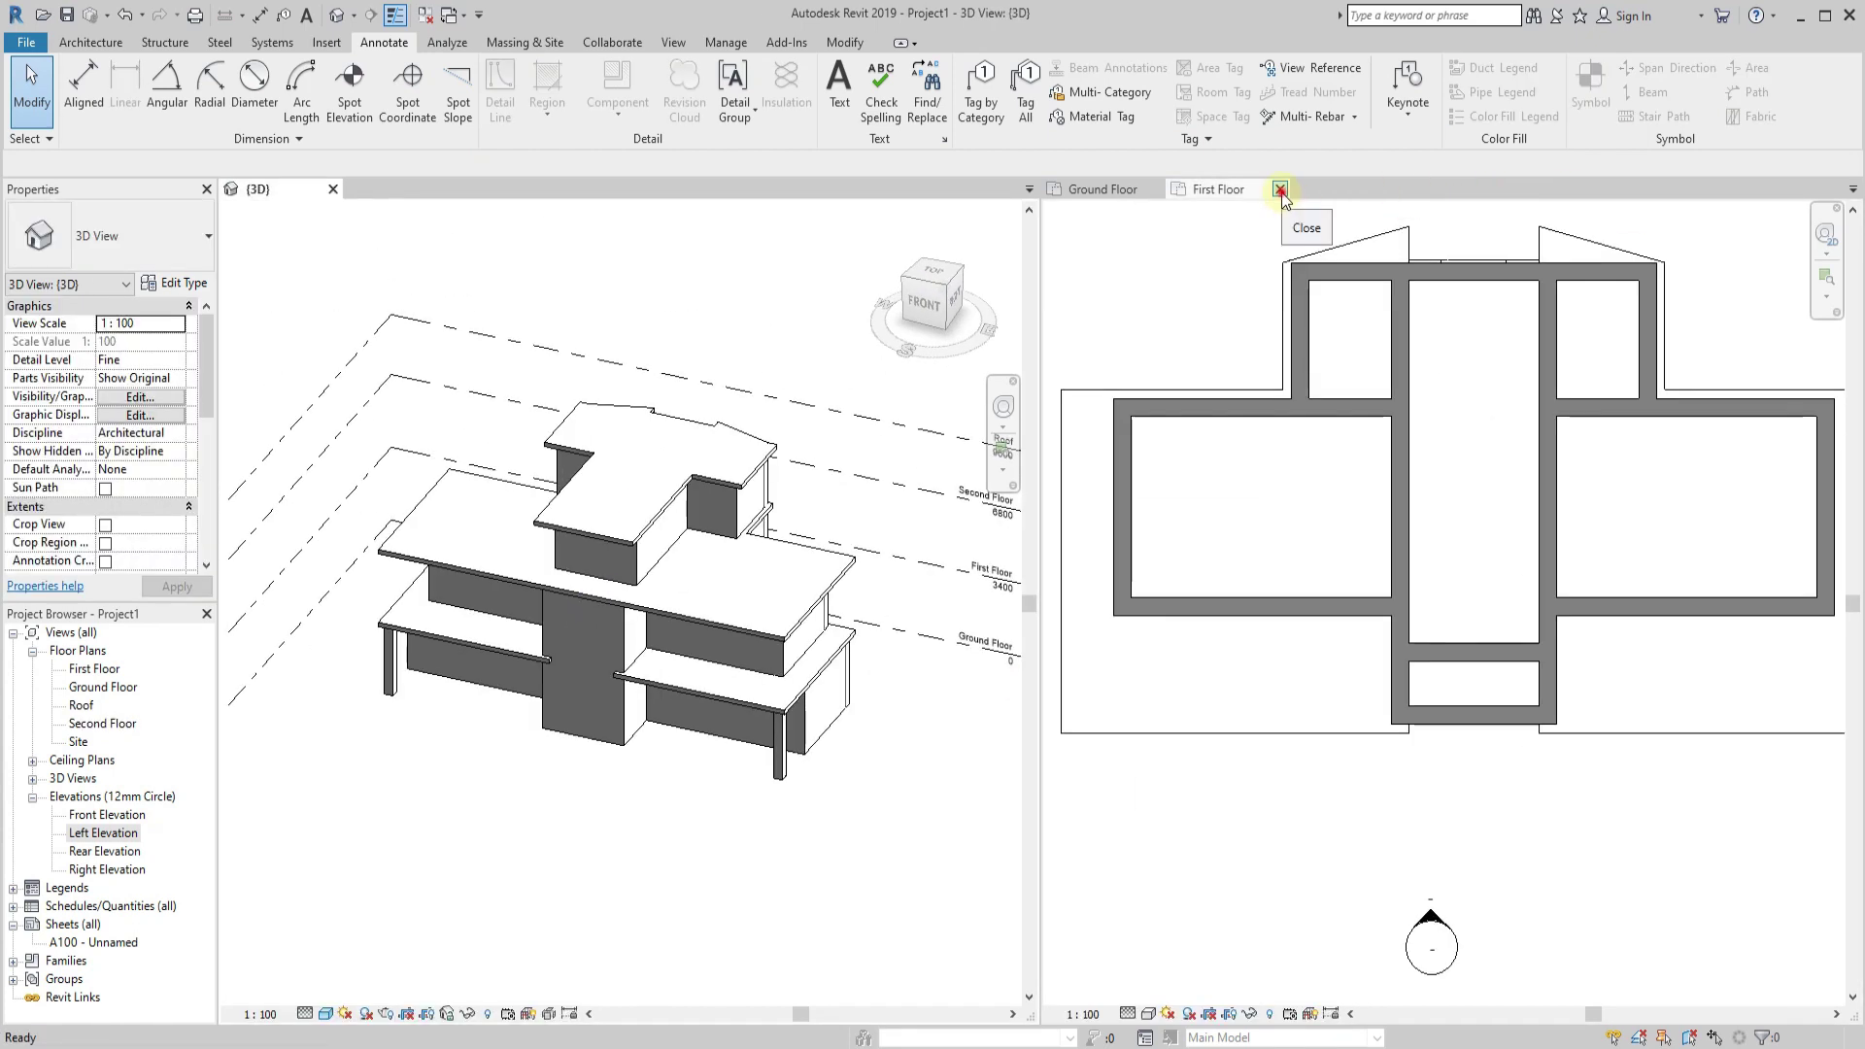
left_click(1281, 190)
Open the Front Elevation view, briefly starting and cancelling an aligned dimension.
scroll(749, 810, "up", 4)
middle_click_drag(749, 809, 770, 644, "shift")
scroll(1344, 637, "up", 3)
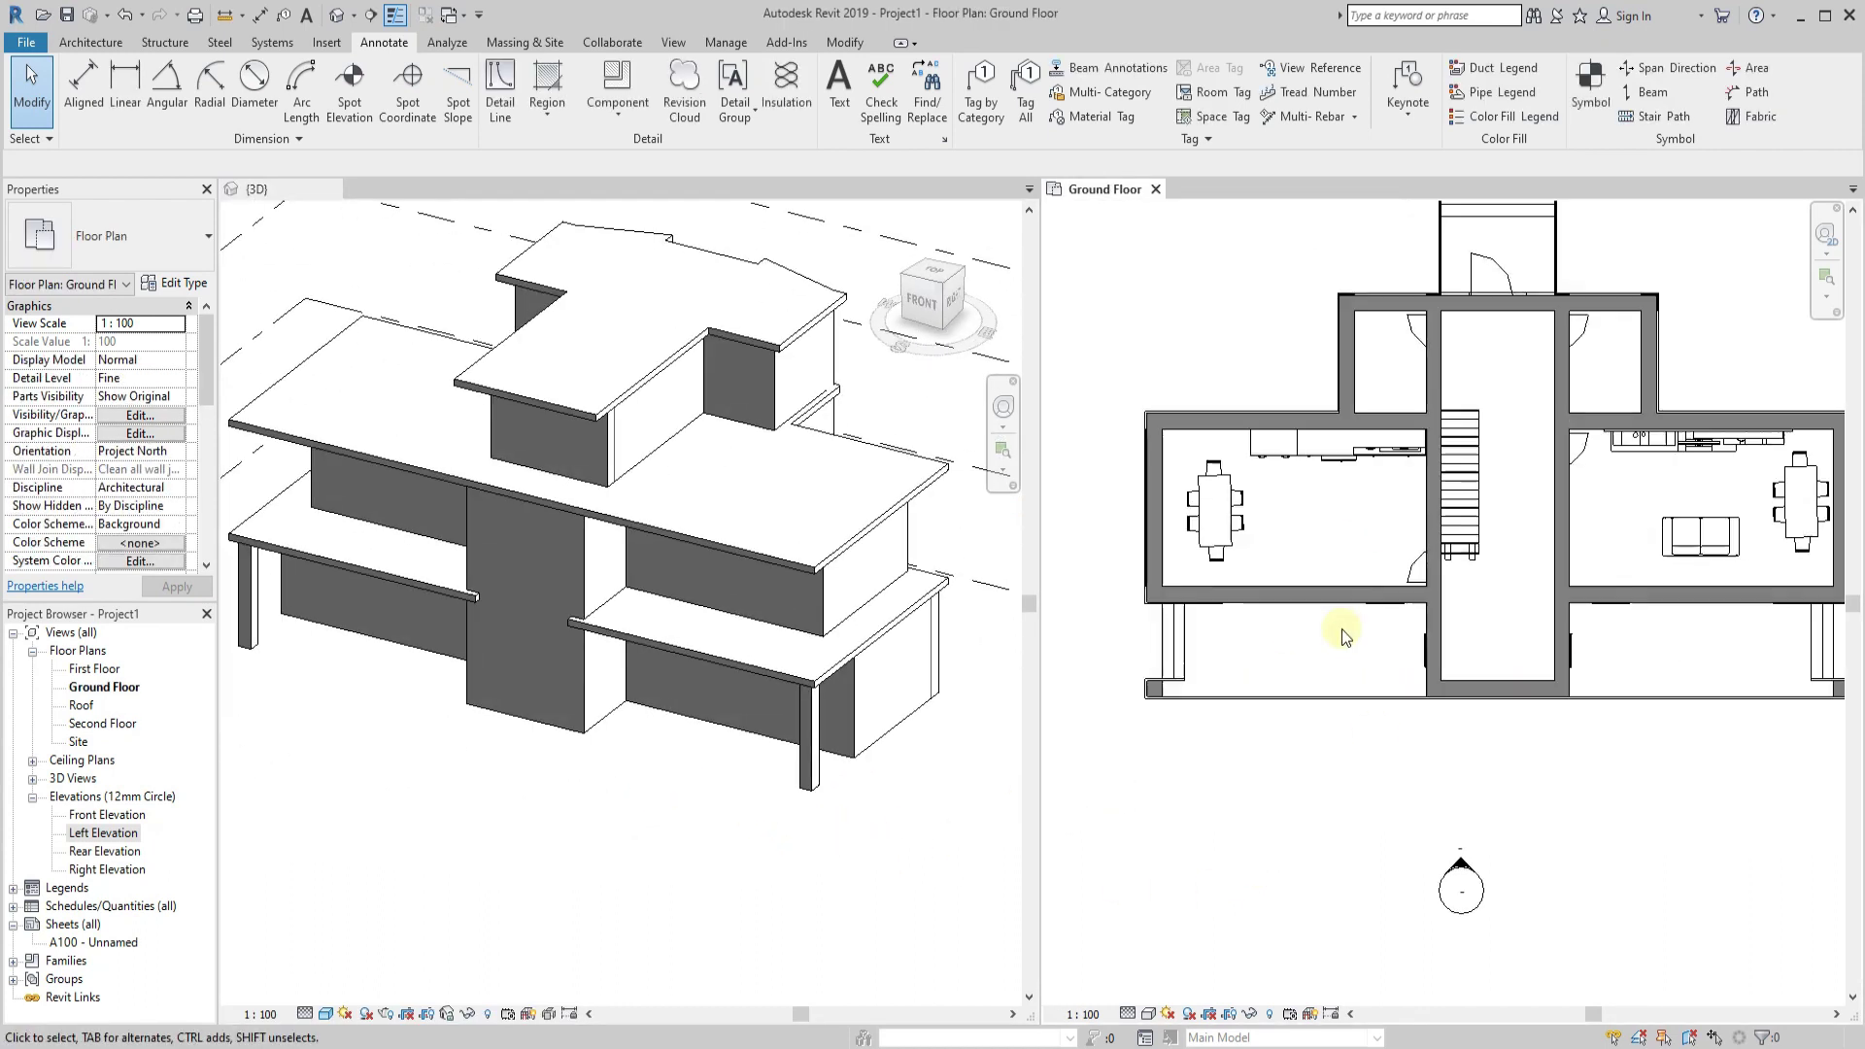
scroll(667, 737, "down", 2)
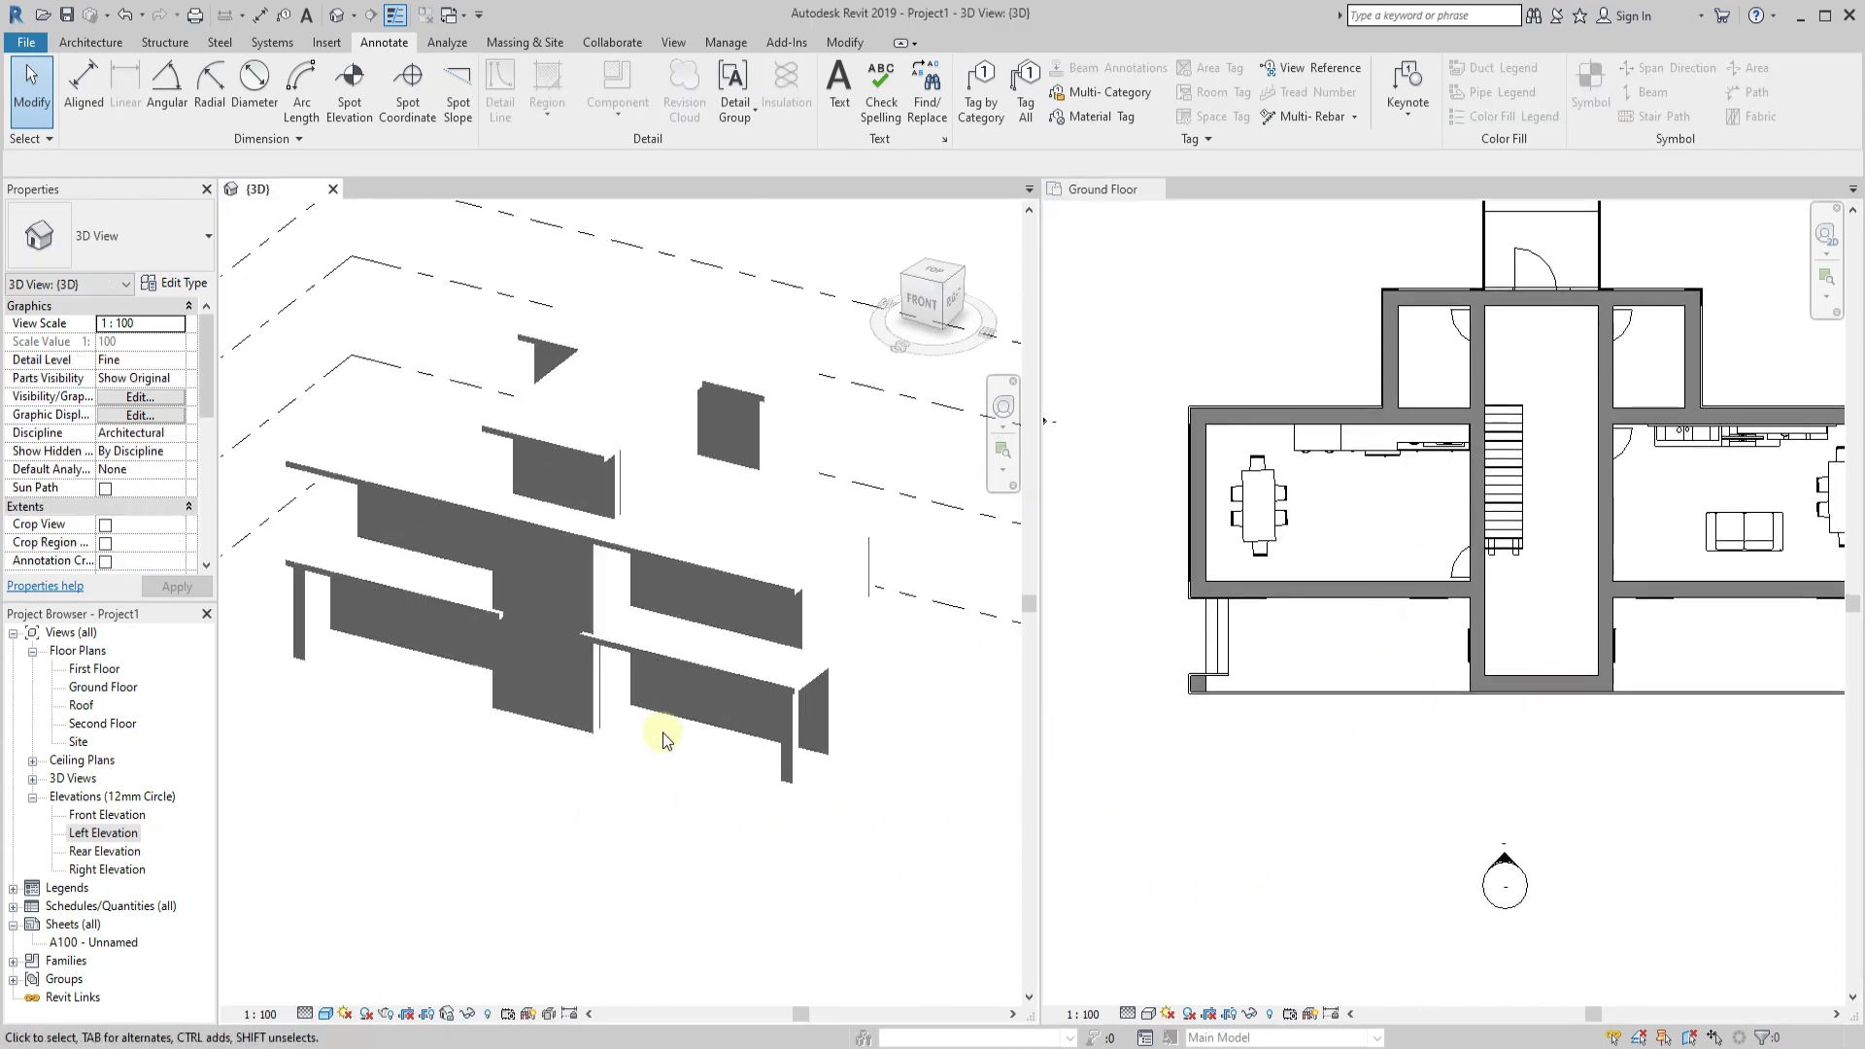
double_click(107, 815)
left_click(83, 87)
scroll(411, 727, "up", 3)
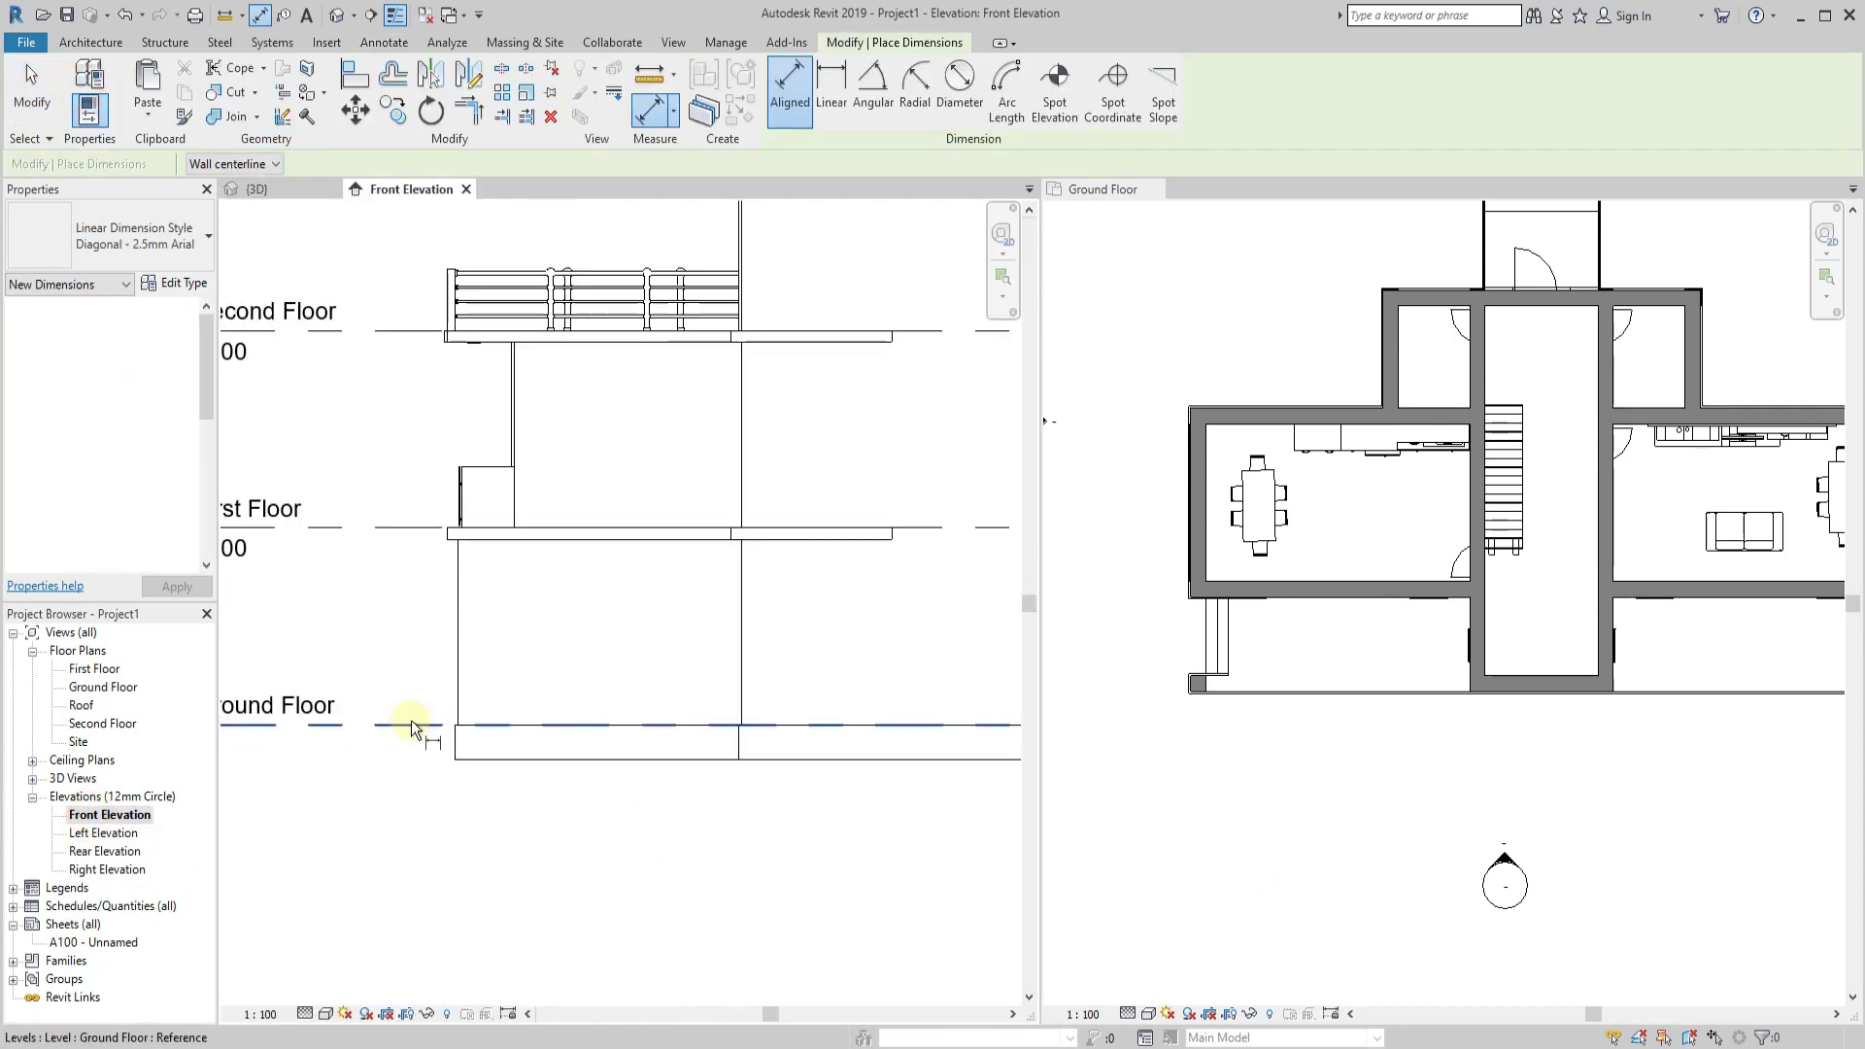
key("Escape")
key("Escape")
scroll(428, 719, "down", 2)
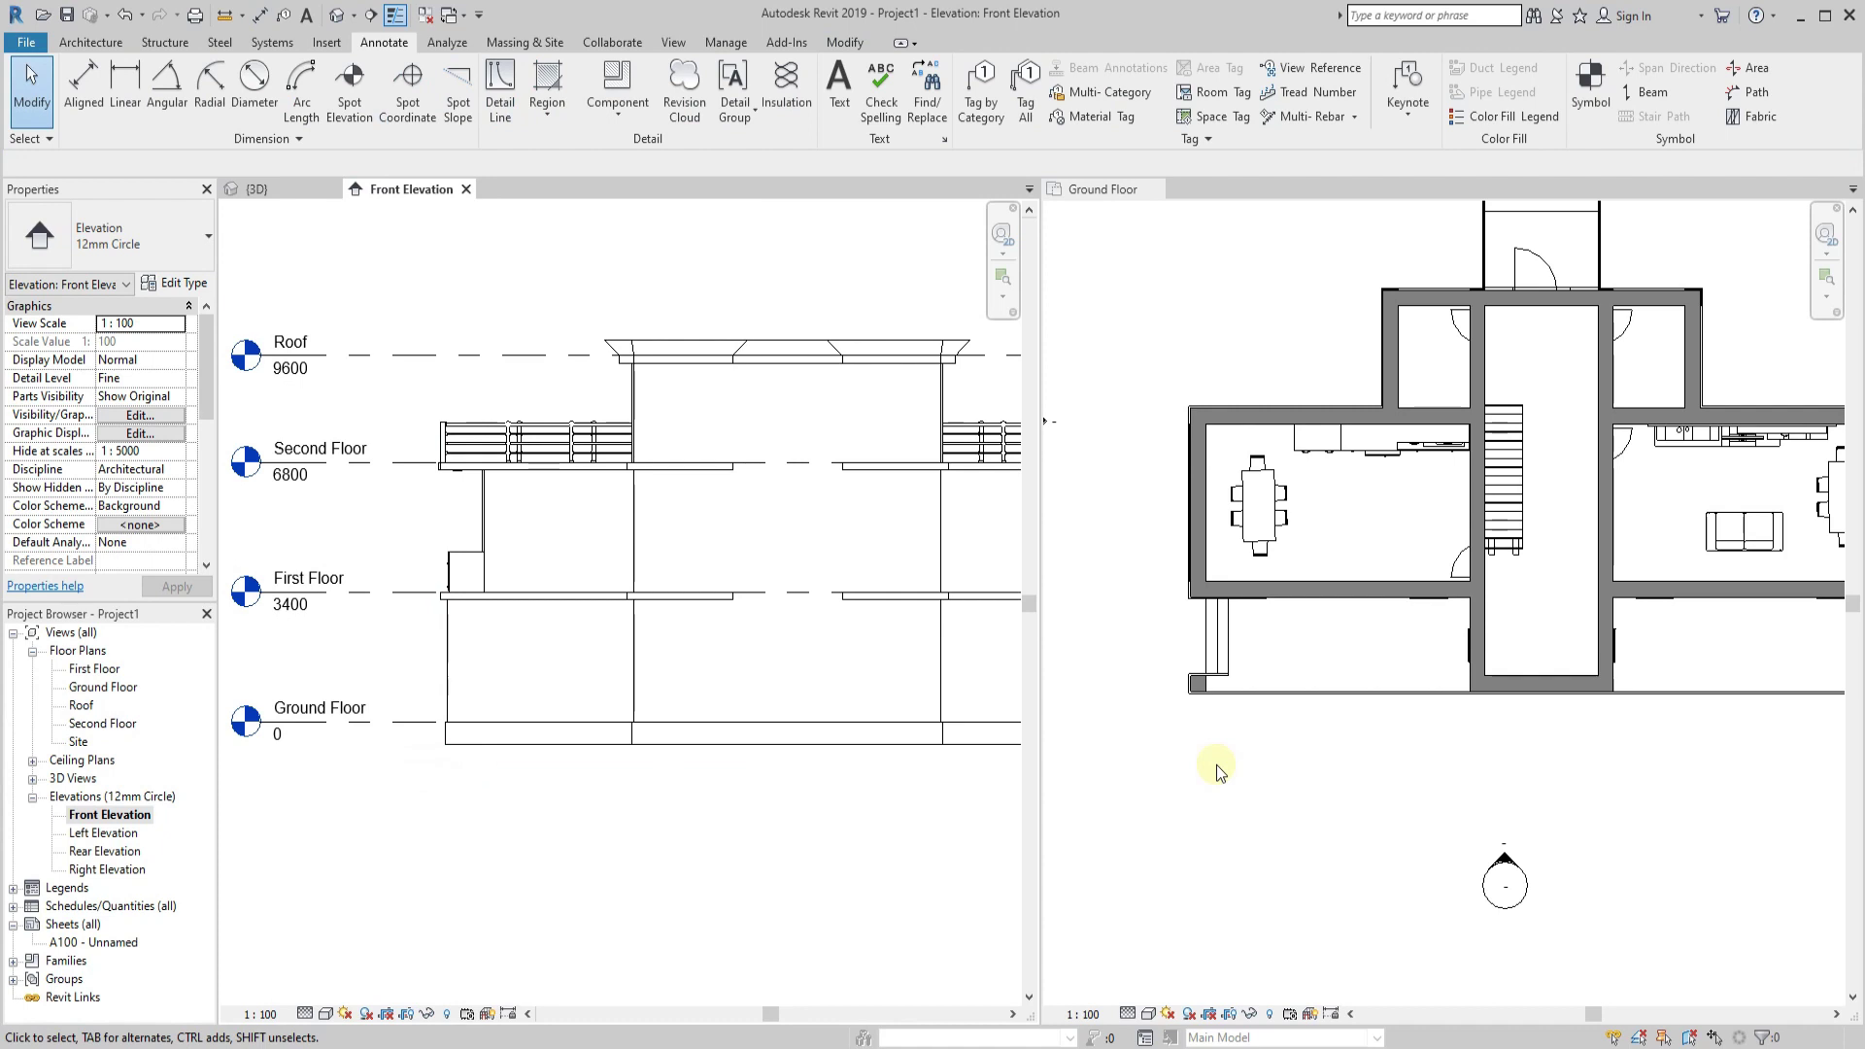
Start a new architectural floor sketch in the Ground Floor plan.
left_click(90, 51)
left_click(450, 110)
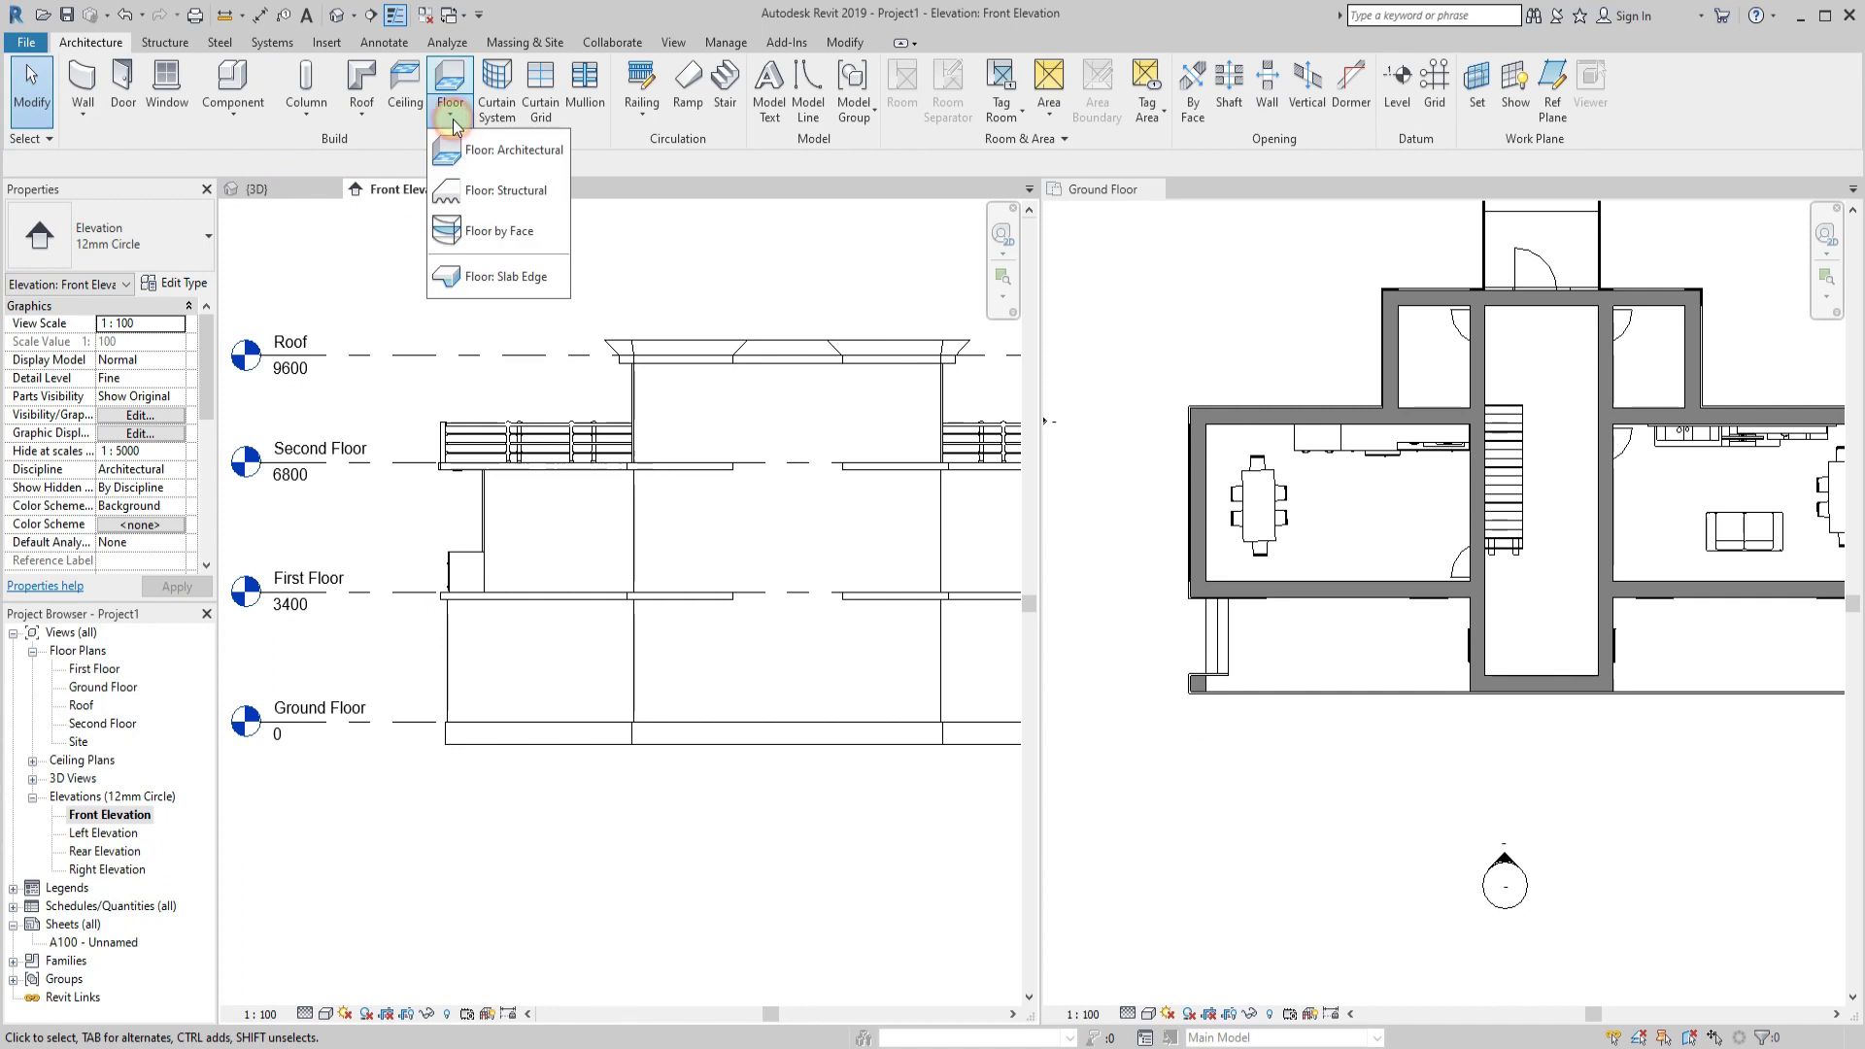
left_click(505, 171)
left_click(1084, 301)
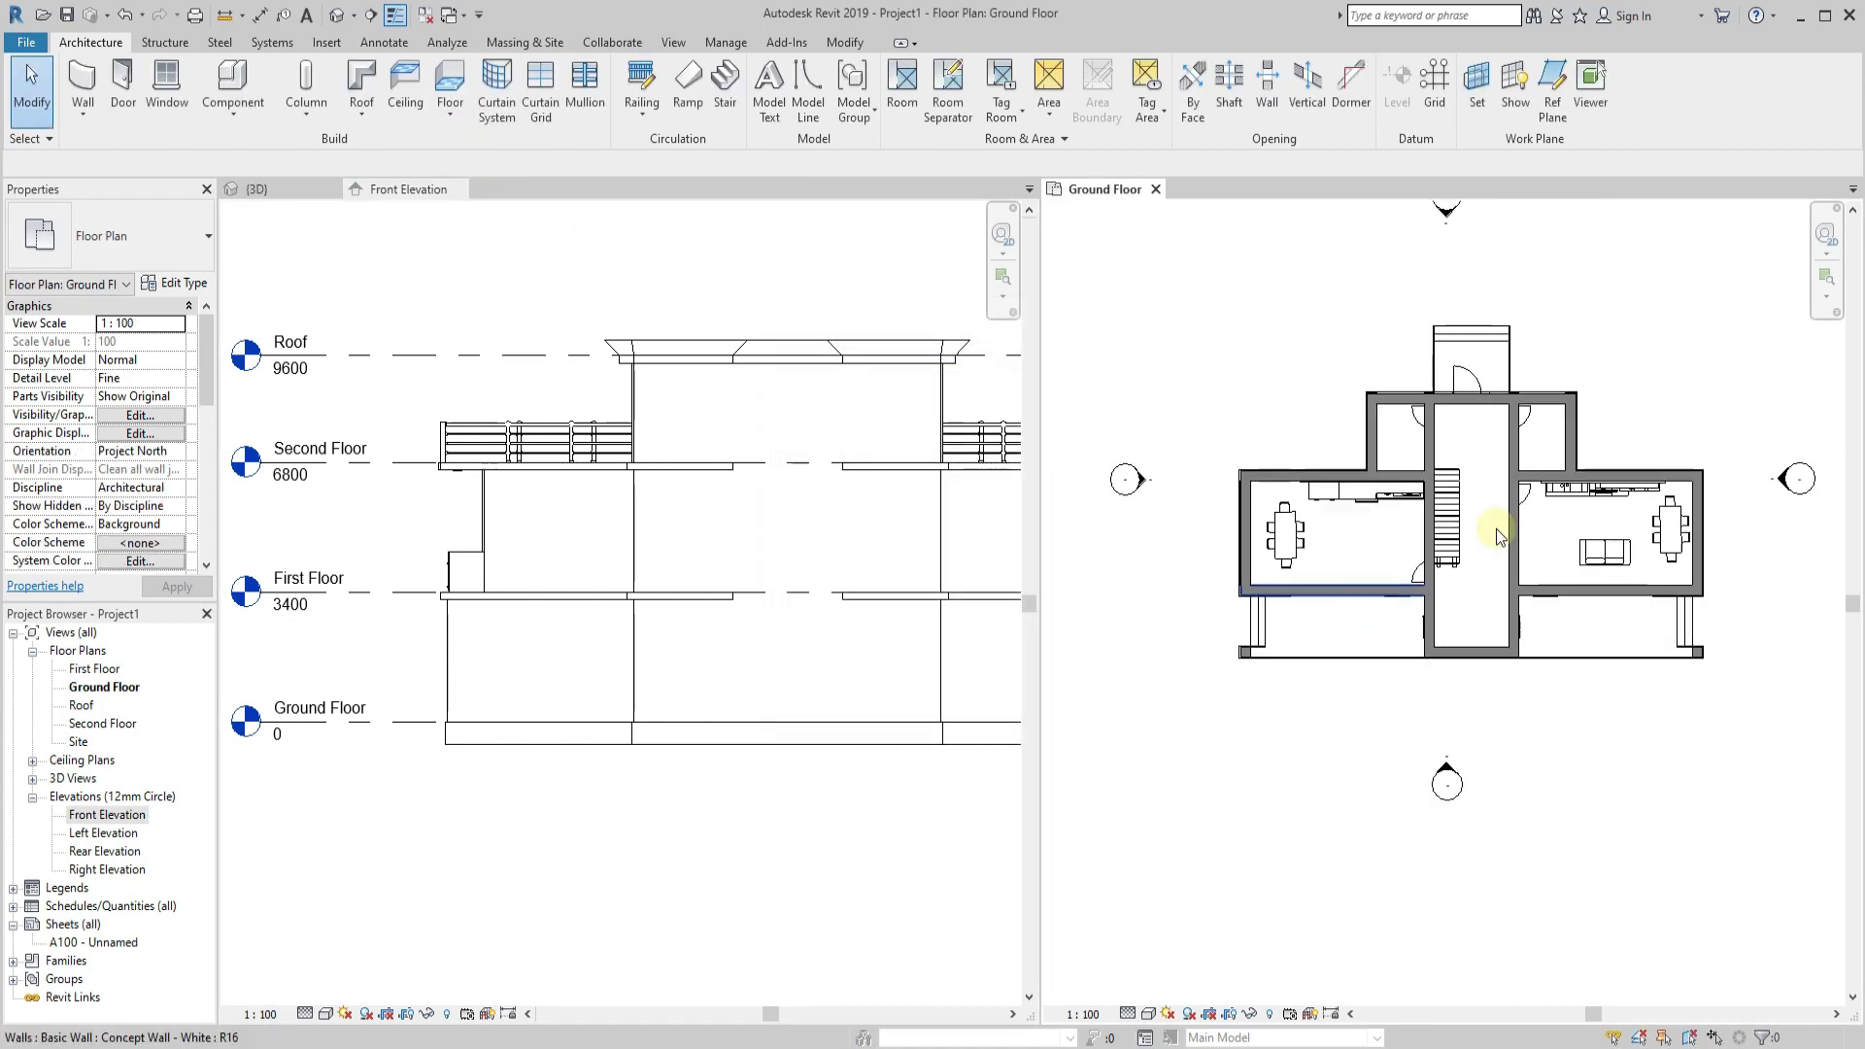
Duplicate the floor type as 'Concept Floor - 600mm - White' and review its layer structure.
left_click(450, 82)
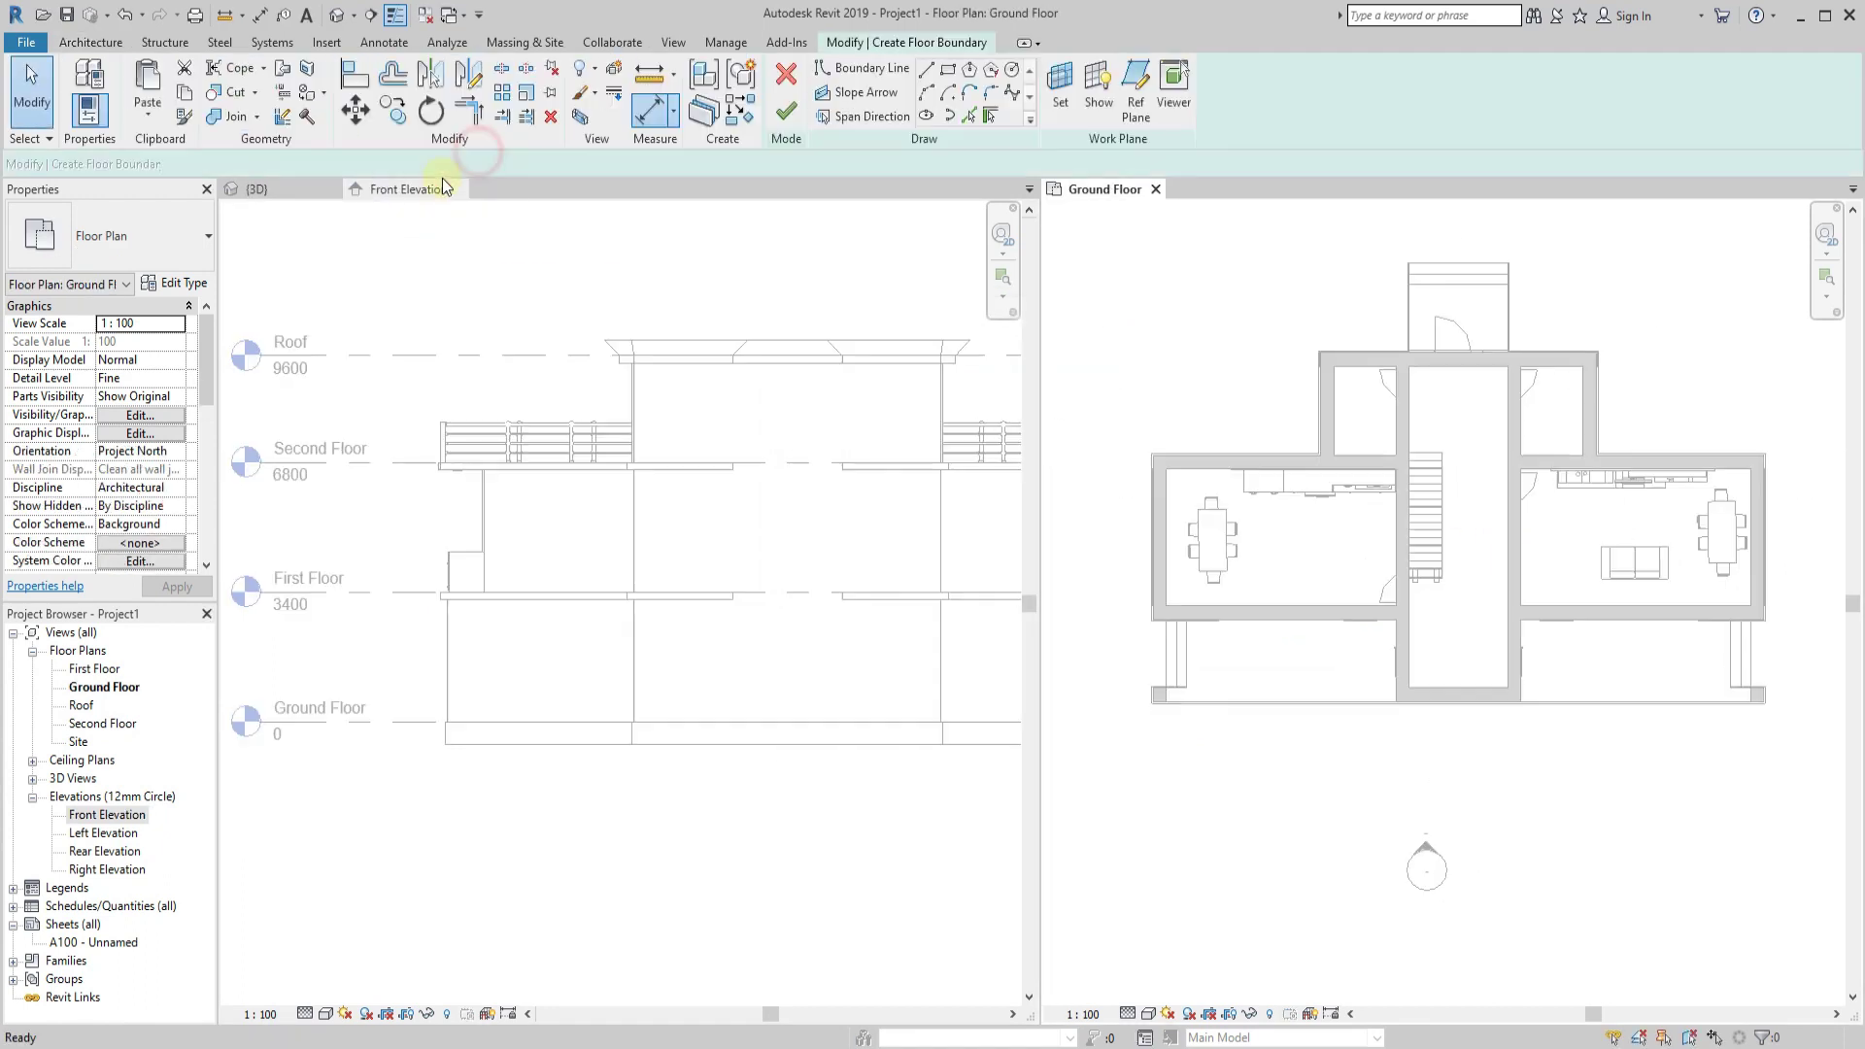
left_click(174, 282)
left_click(1073, 307)
left_click(979, 510)
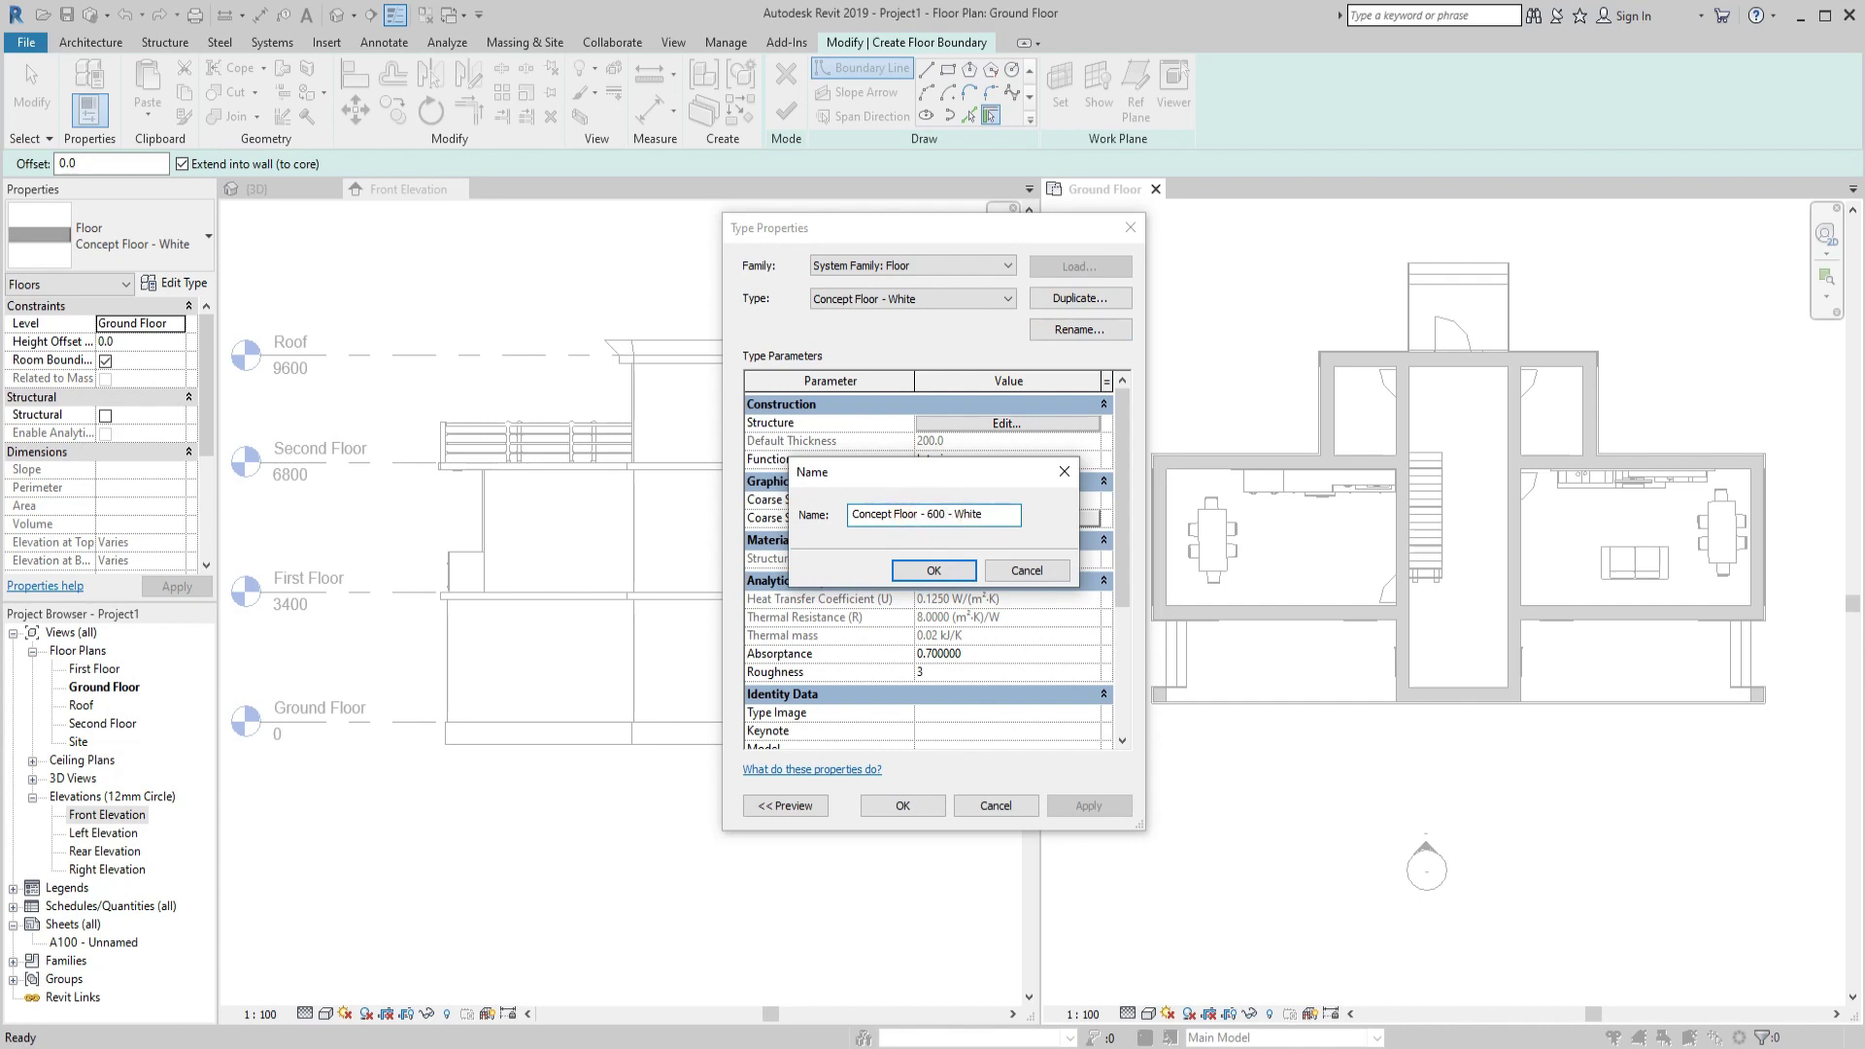
left_click(934, 571)
left_click(1001, 424)
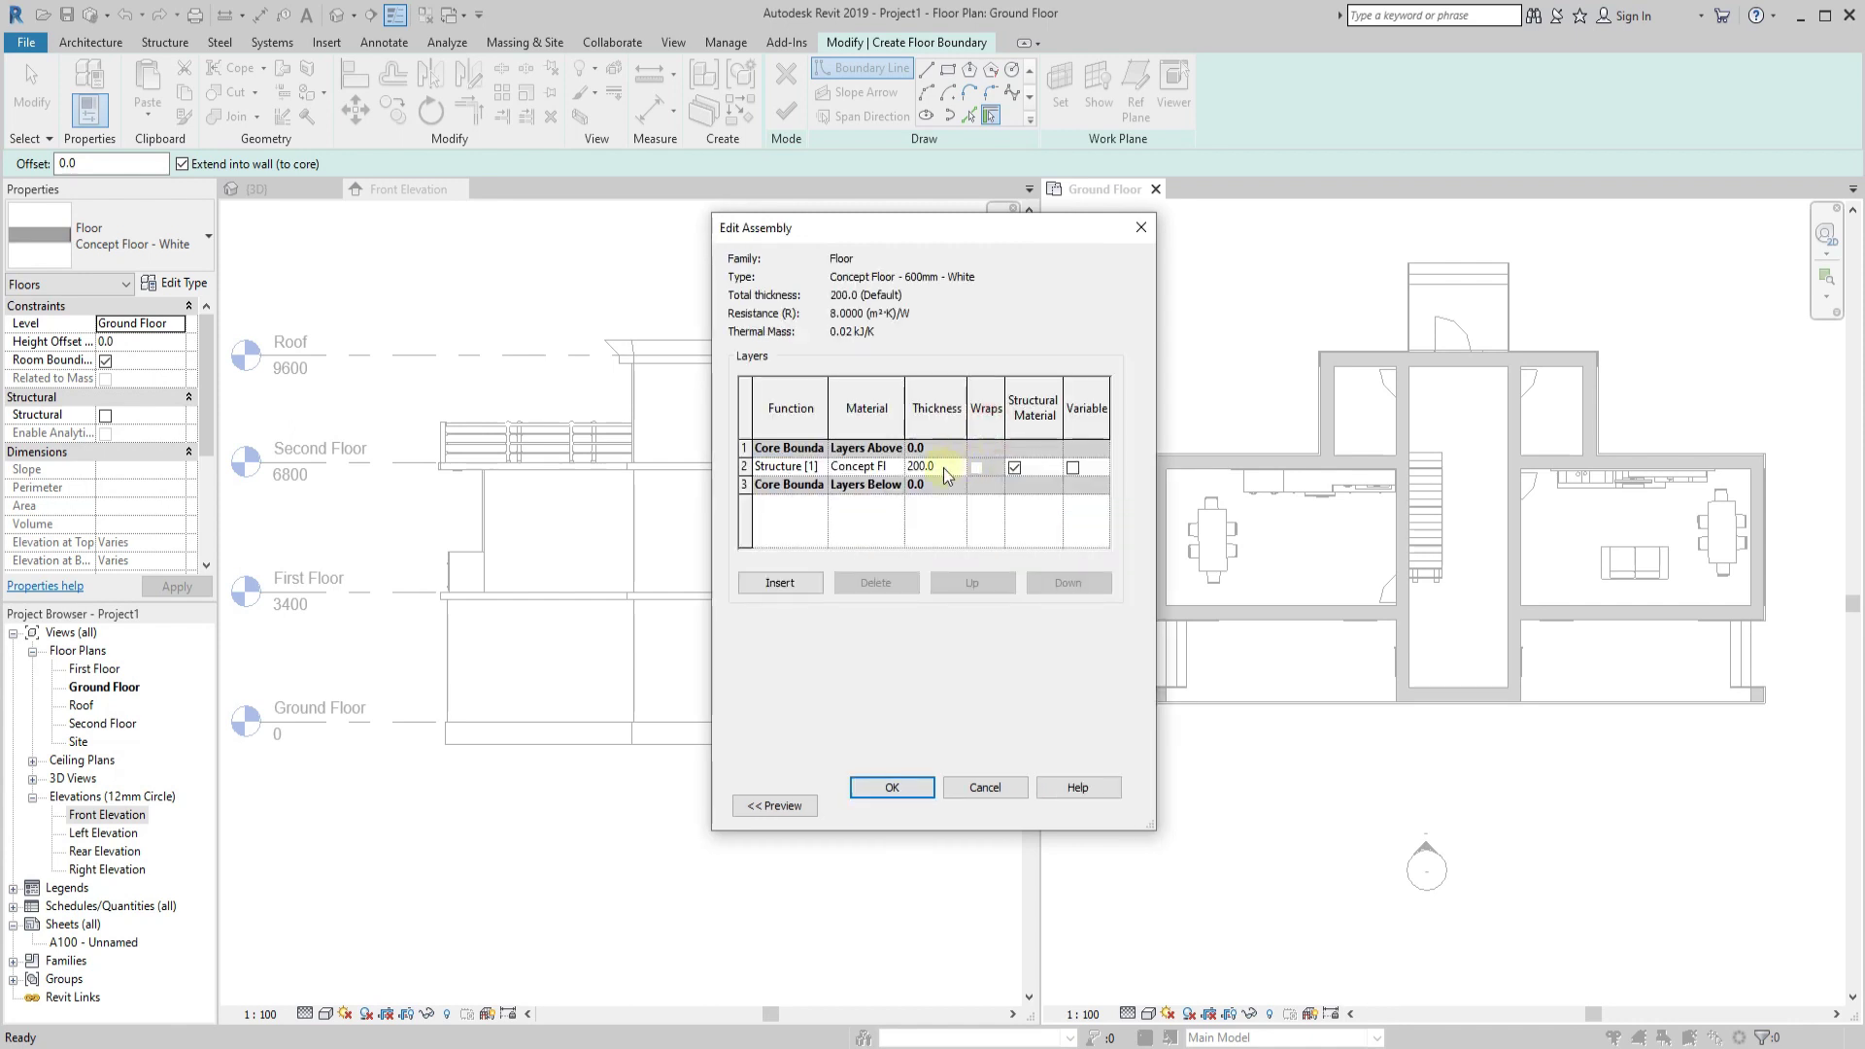
left_click(892, 787)
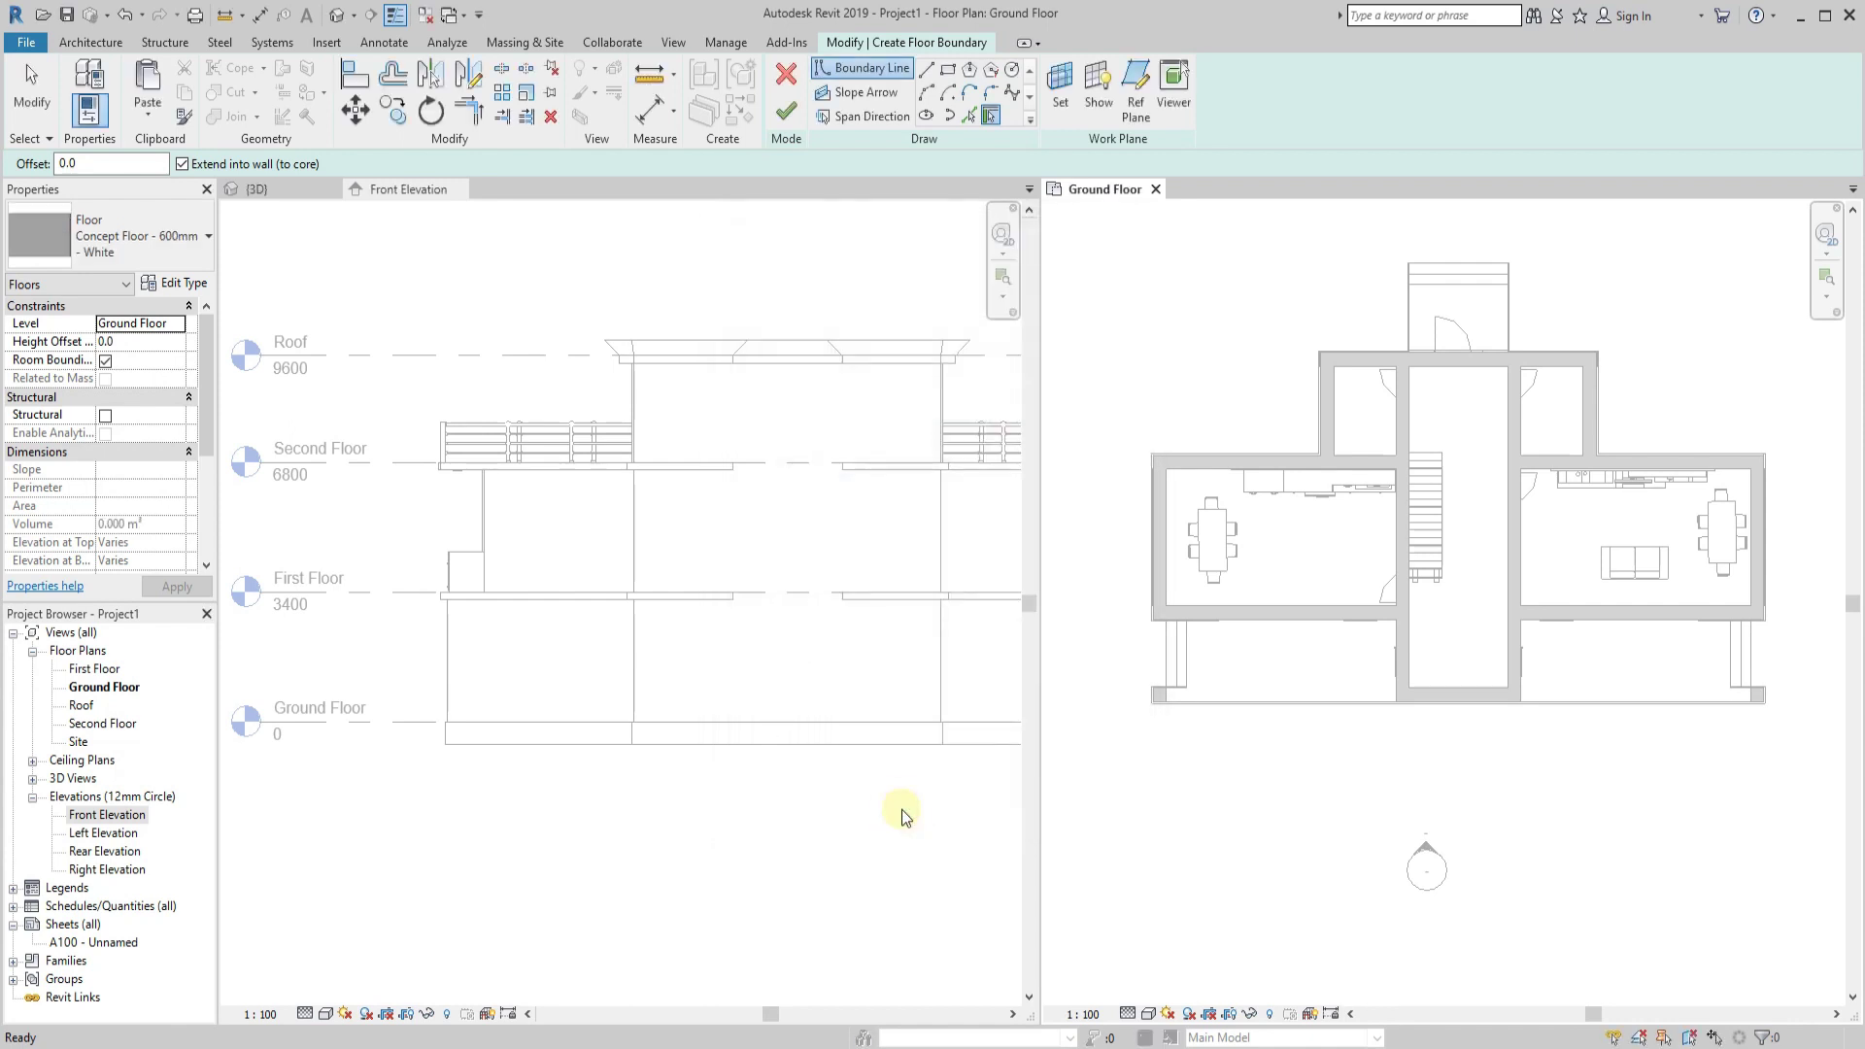
Pick the left, lower and bottom exterior wall edges as floor boundary lines.
scroll(1137, 620, "up", 2)
left_click(972, 115)
scroll(1253, 457, "up", 2)
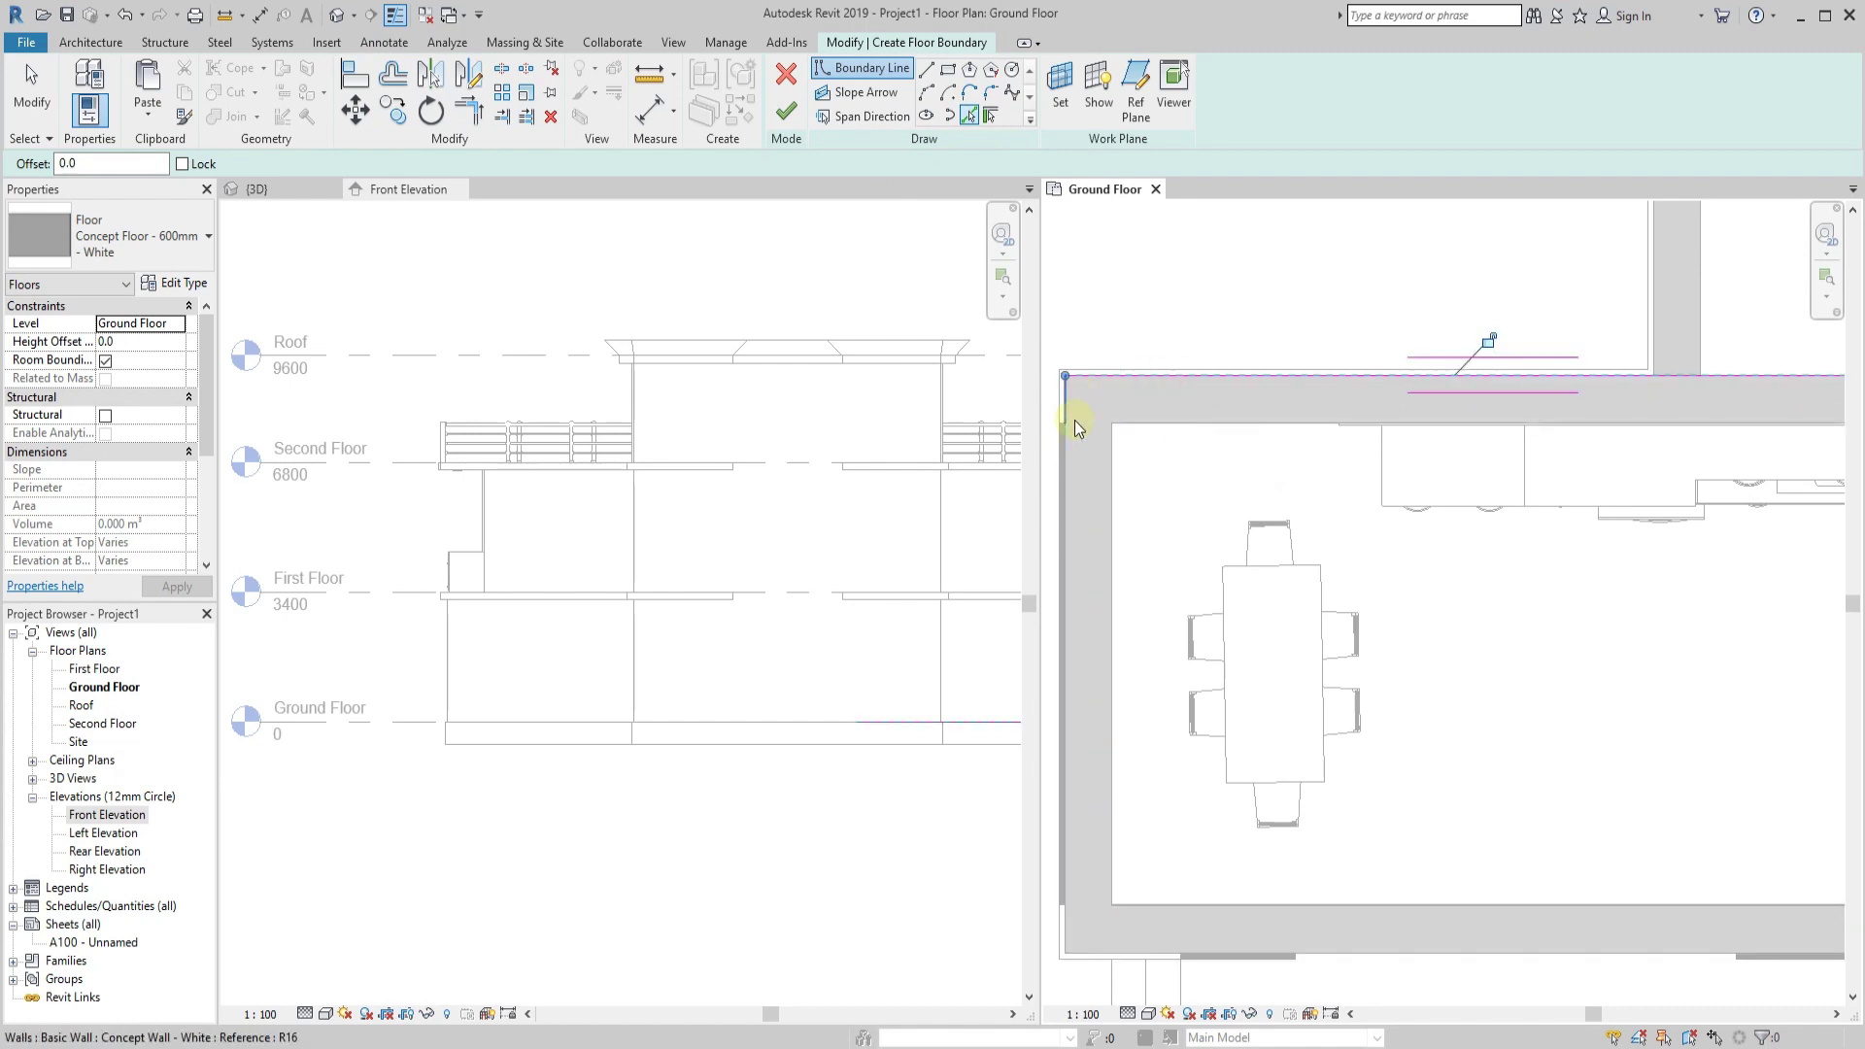
left_click(1075, 928)
left_click(1206, 750)
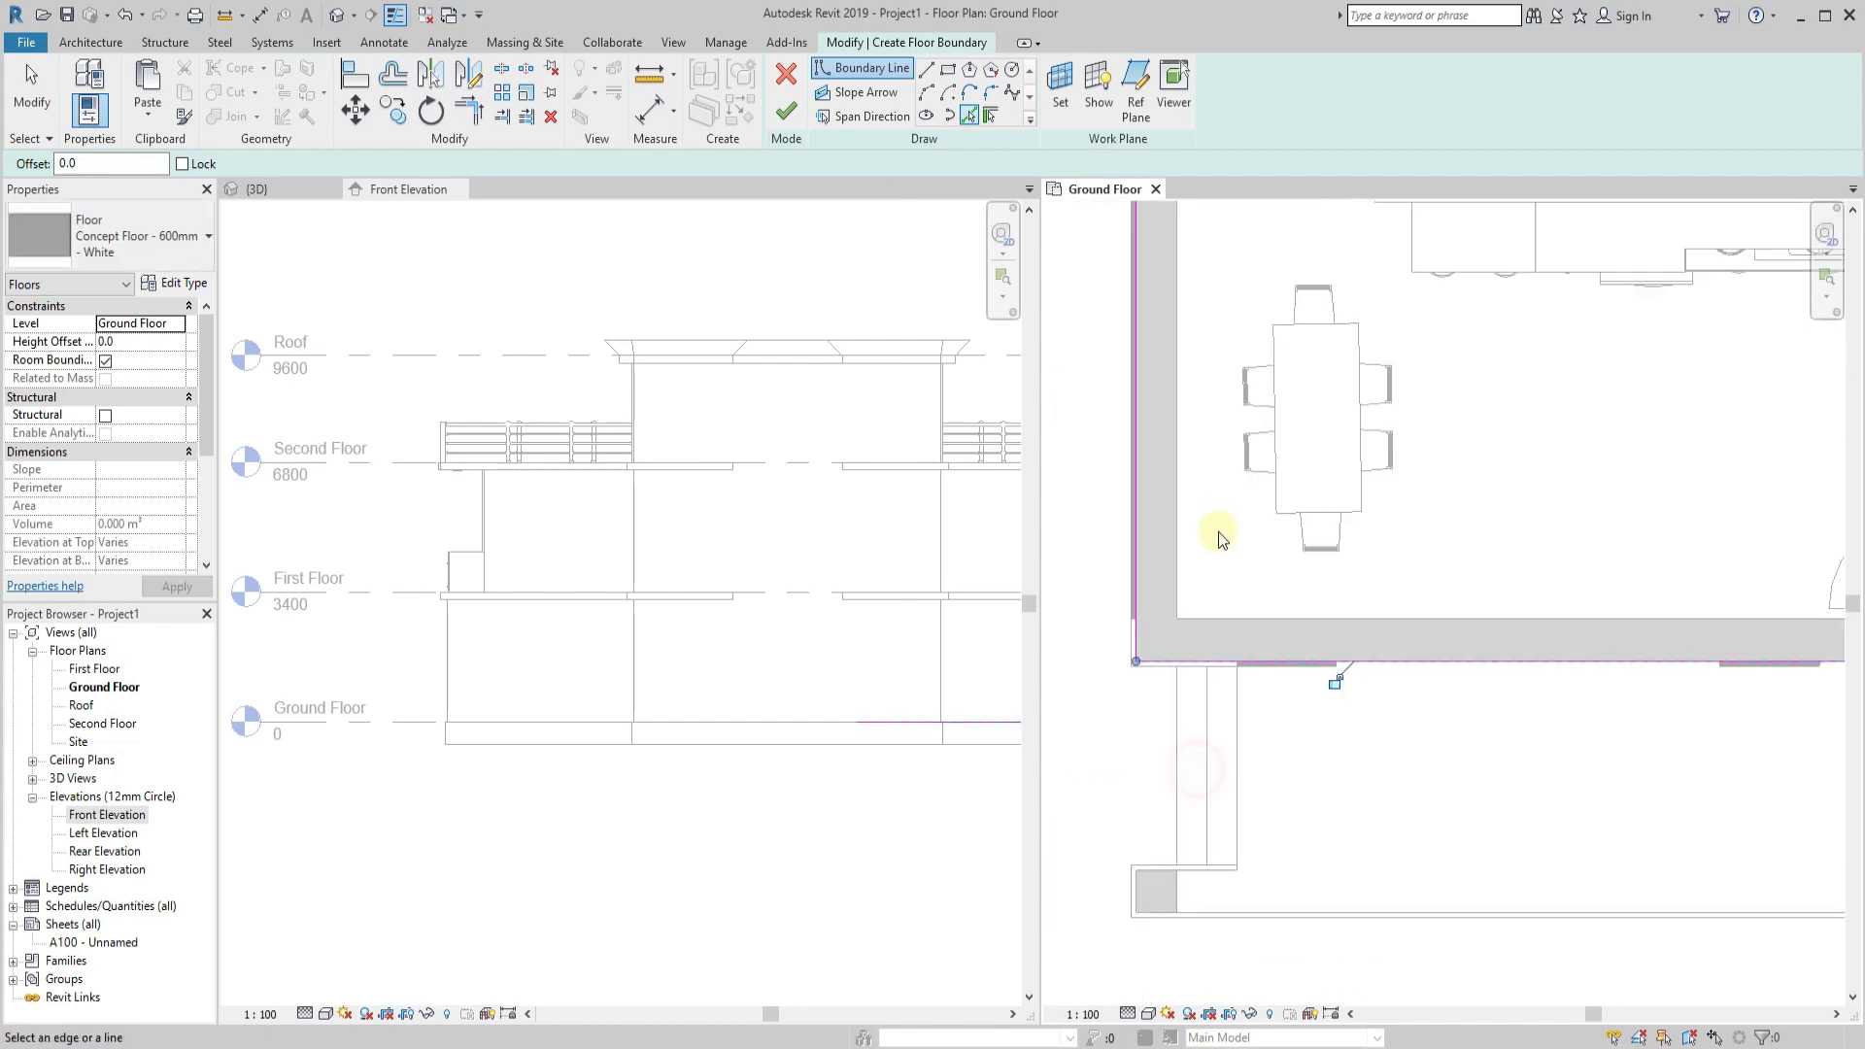
scroll(1220, 533, "down", 1)
left_click(1241, 746)
scroll(1254, 739, "up", 2)
left_click(1226, 783)
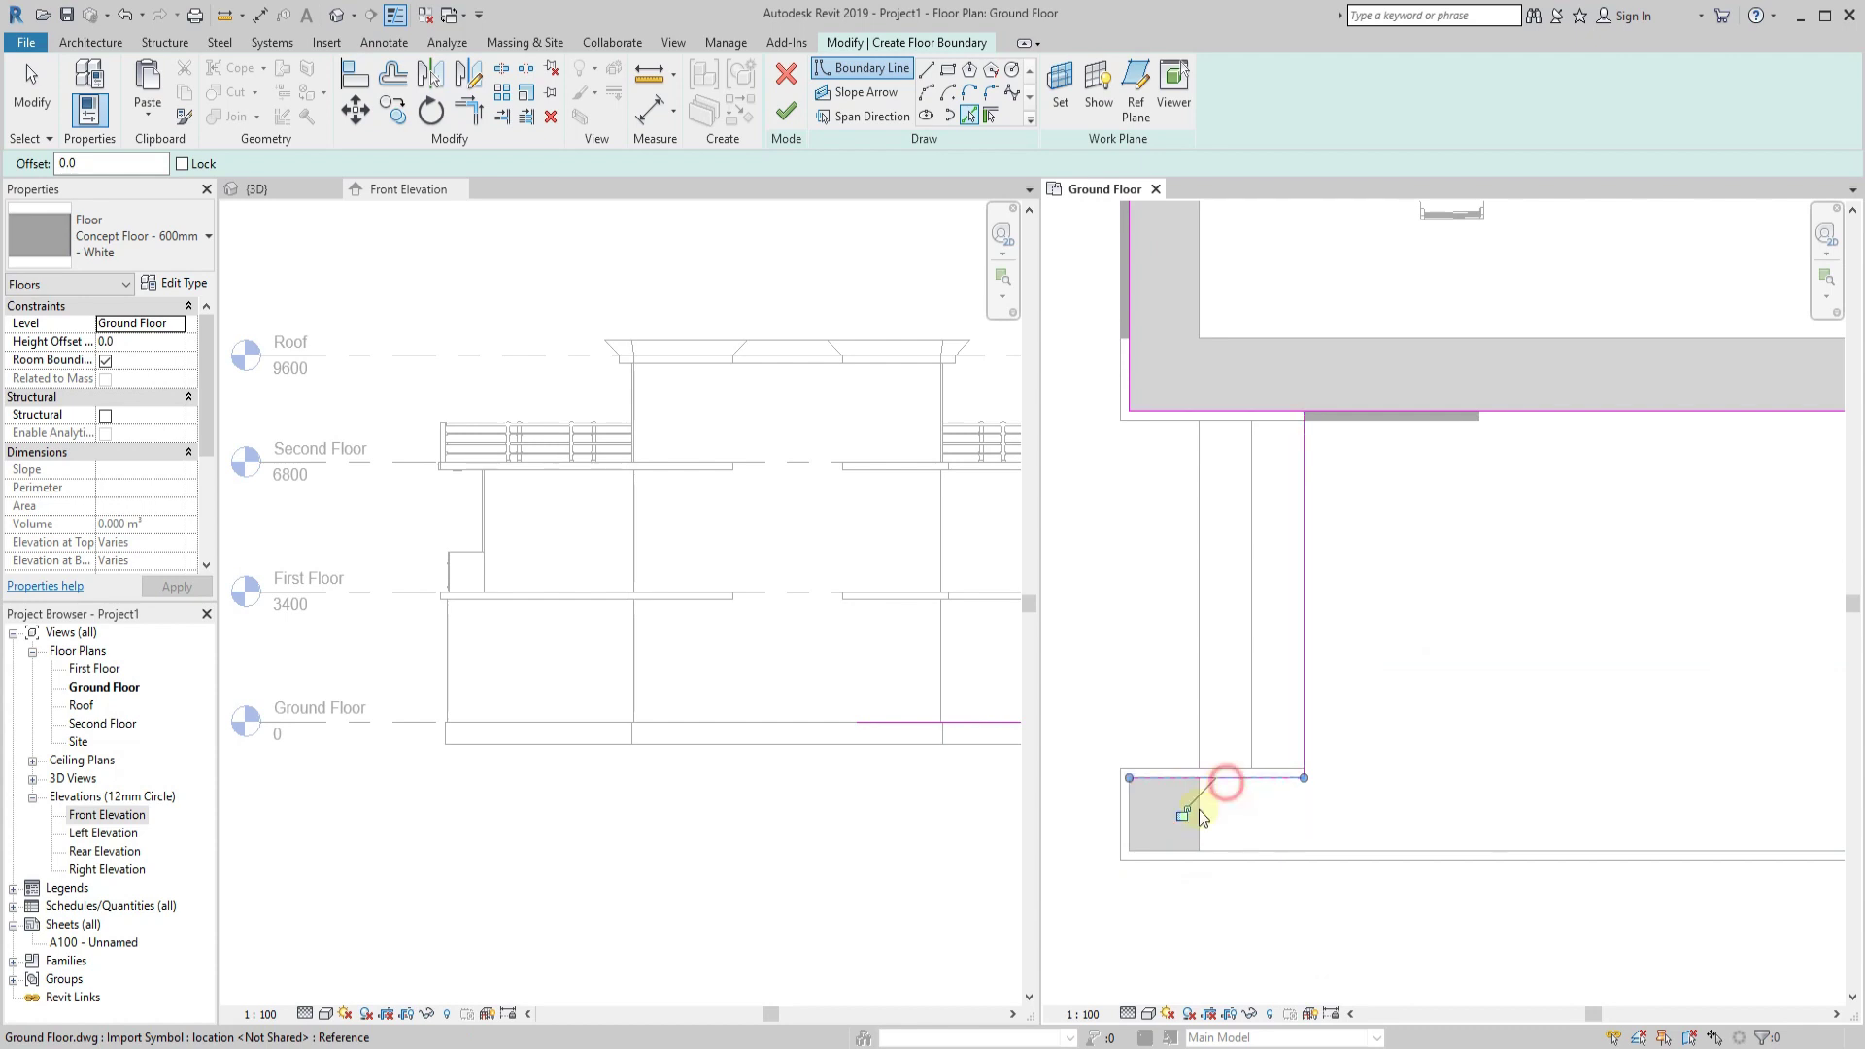
left_click(1126, 813)
left_click(1245, 850)
scroll(1133, 812, "down", 2)
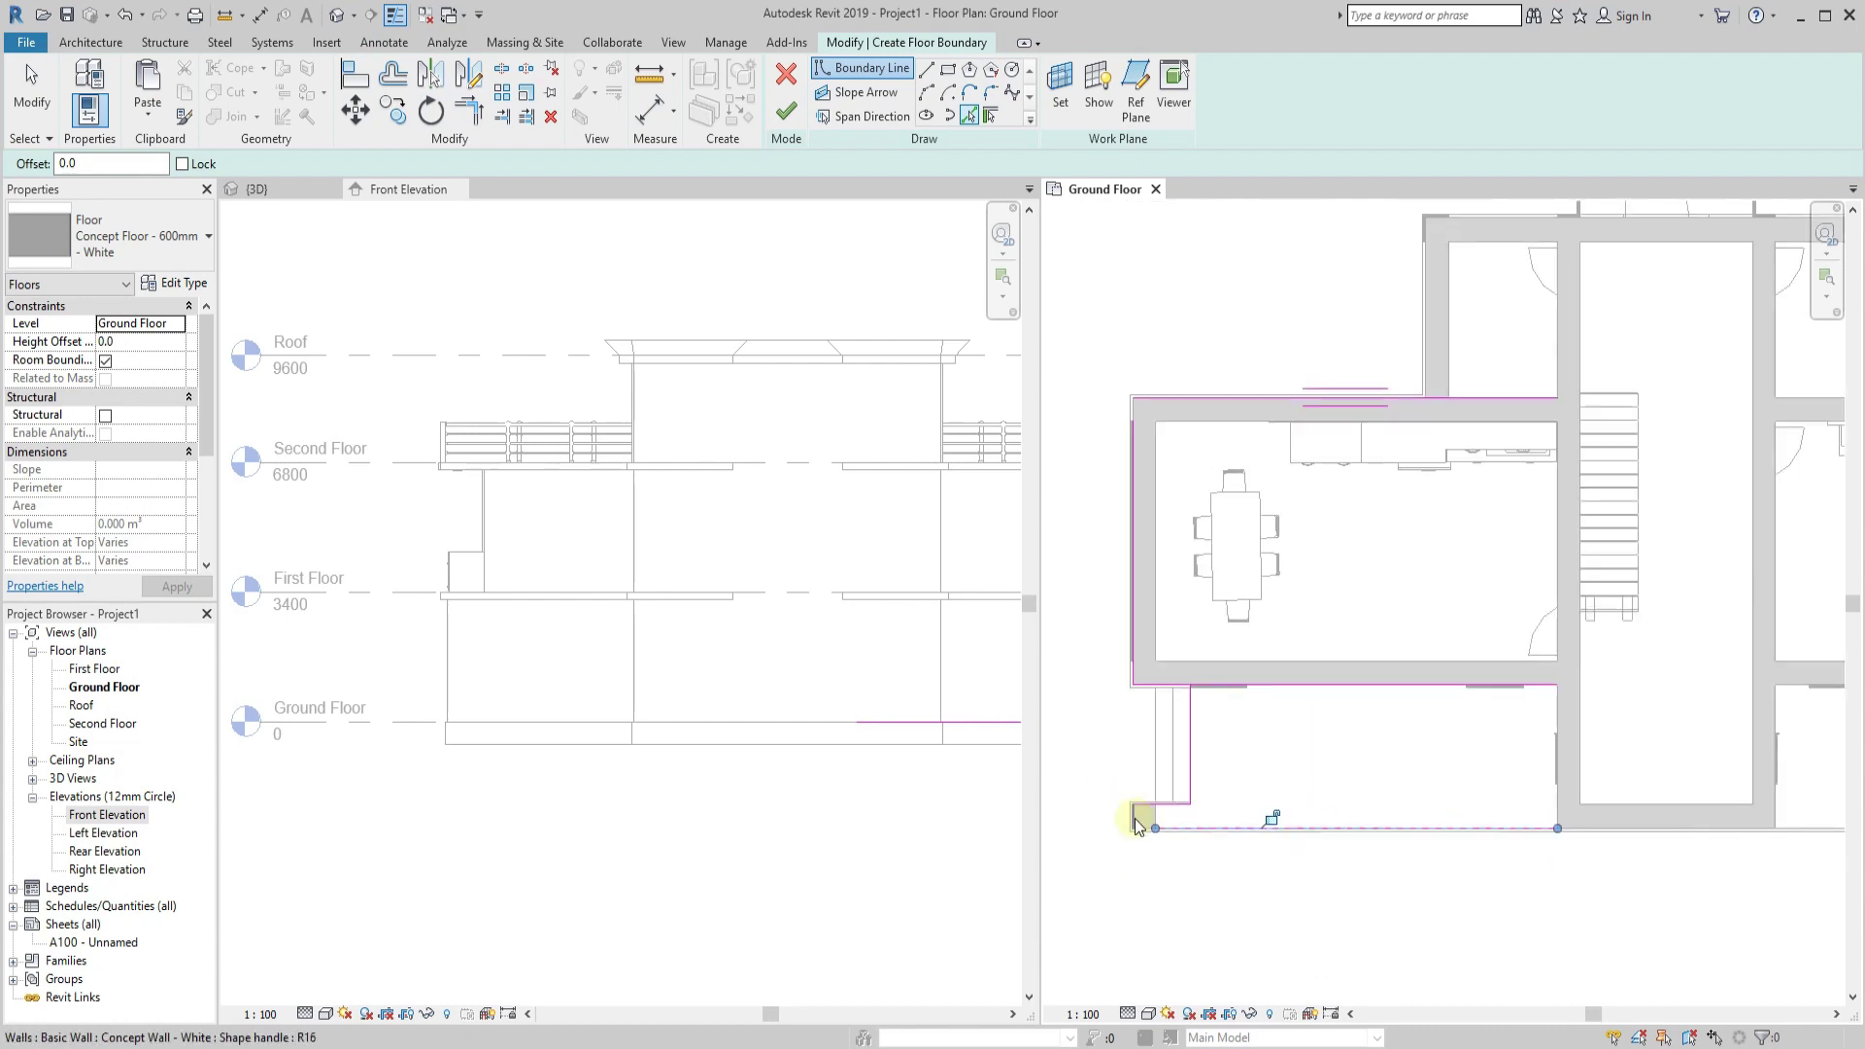
Add the bottom wall line by the furnished room and trim the top boundary corner.
middle_click_drag(1133, 812, 1257, 849)
scroll(1554, 800, "up", 2)
middle_click_drag(1554, 800, 1472, 811)
scroll(1520, 708, "up", 1)
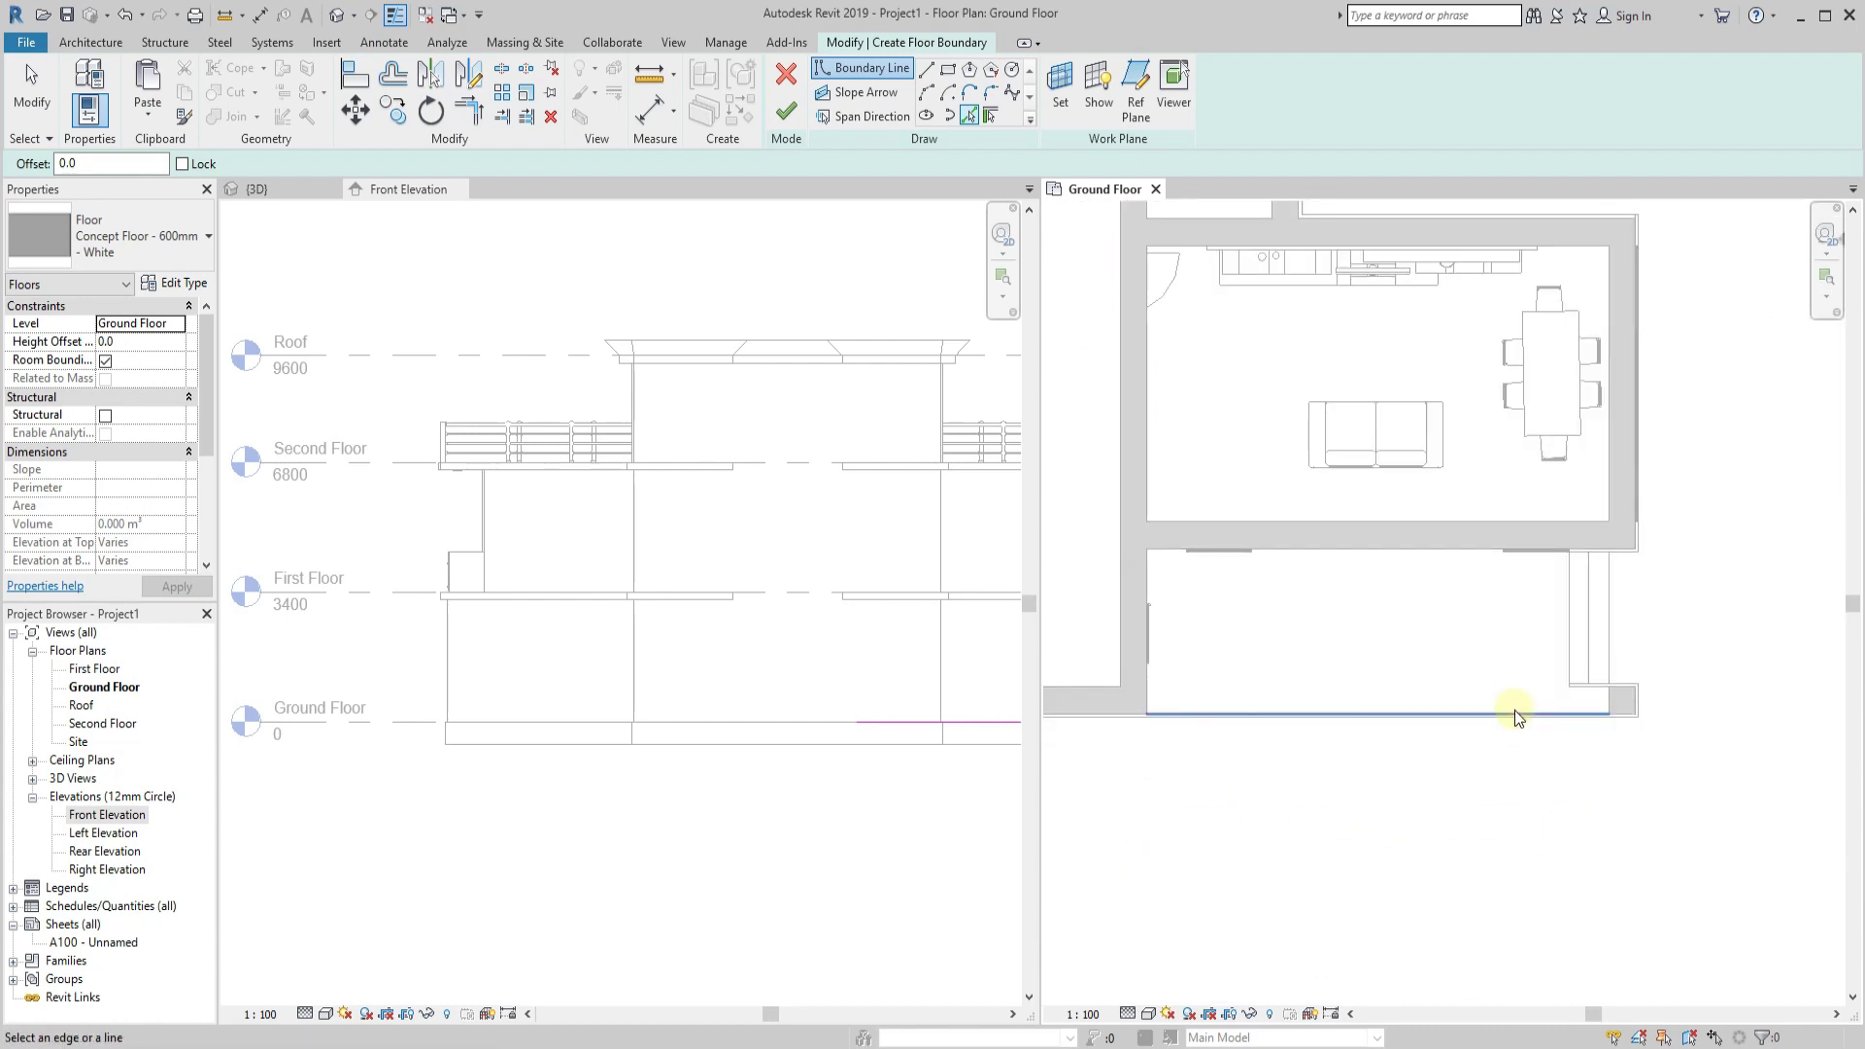
scroll(1529, 720, "up", 2)
left_click(1528, 720)
scroll(1608, 714, "up", 1)
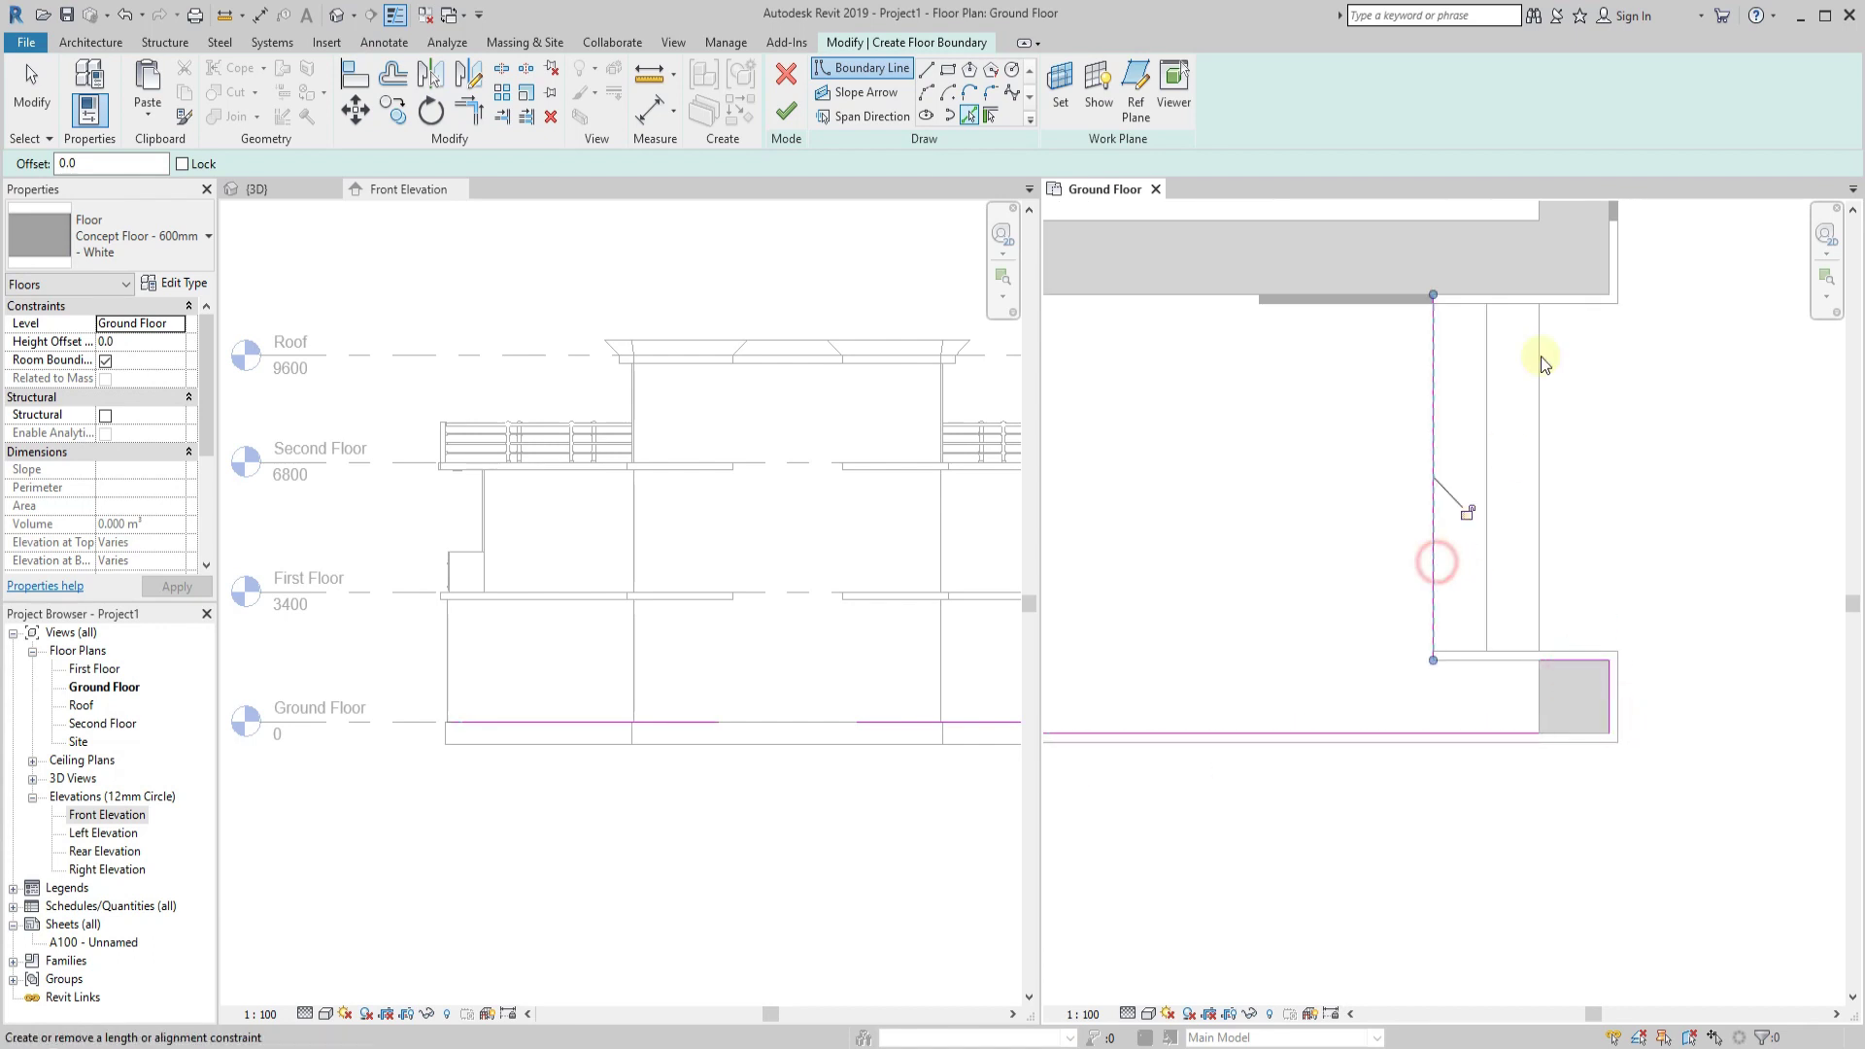
middle_click_drag(1545, 362, 1462, 530)
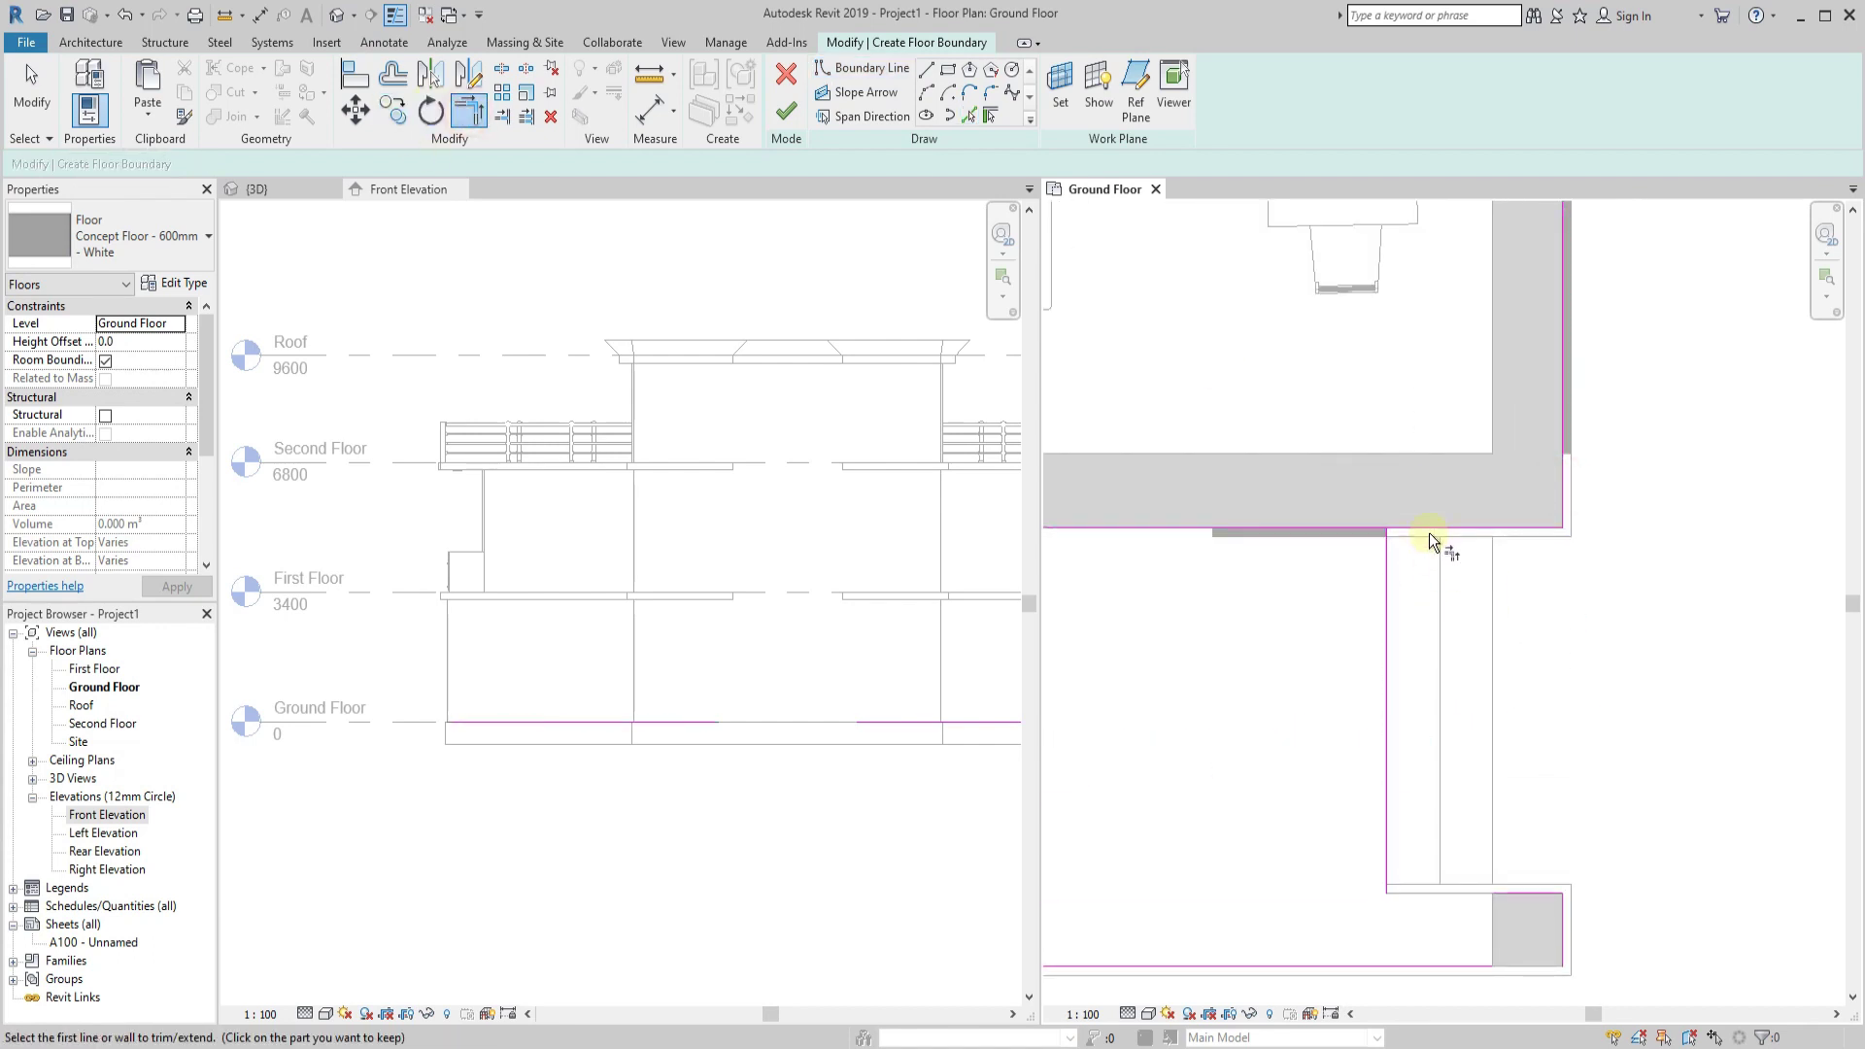
left_click(1428, 531)
left_click(1387, 563)
scroll(1394, 569, "down", 1)
scroll(1528, 653, "down", 2)
scroll(1478, 375, "up", 2)
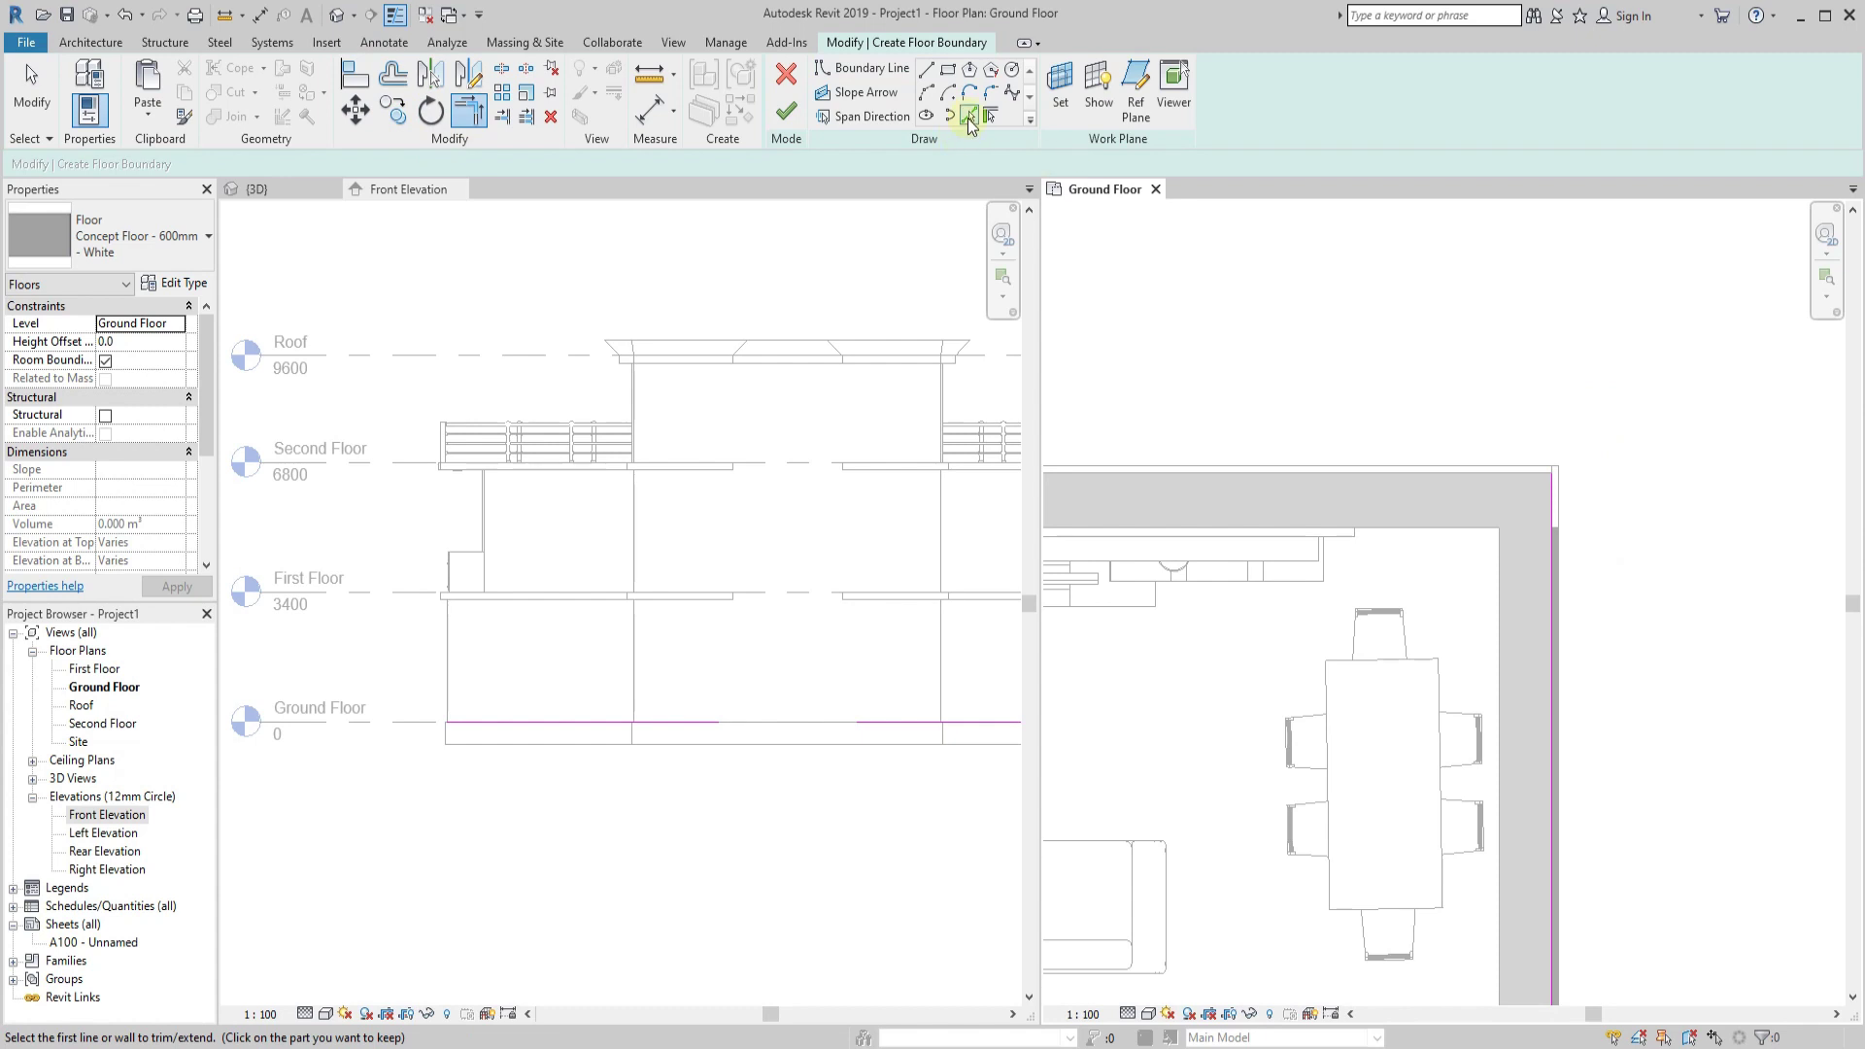
Add the top wall edge and join it to the vertical boundary line at the corner.
left_click(968, 116)
left_click(1498, 479)
scroll(1532, 492, "down", 2)
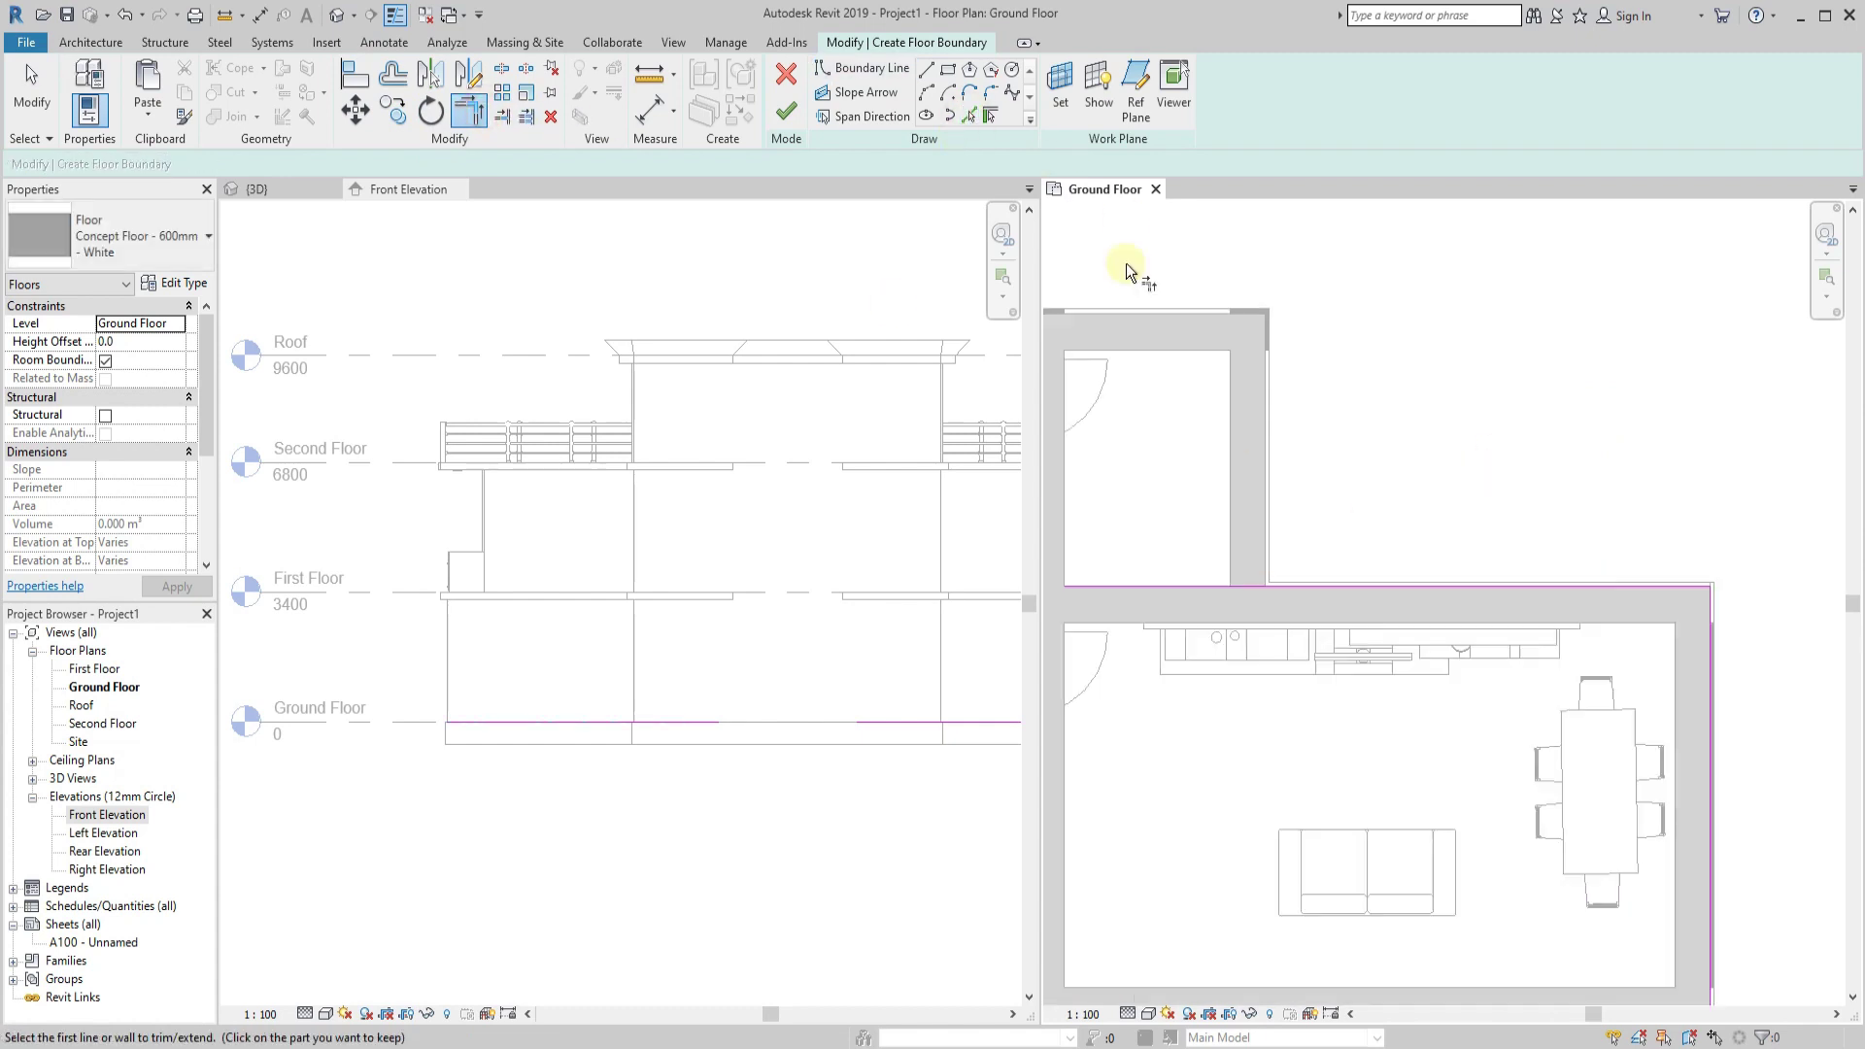
scroll(1124, 272, "up", 2)
left_click(1290, 431)
left_click(470, 111)
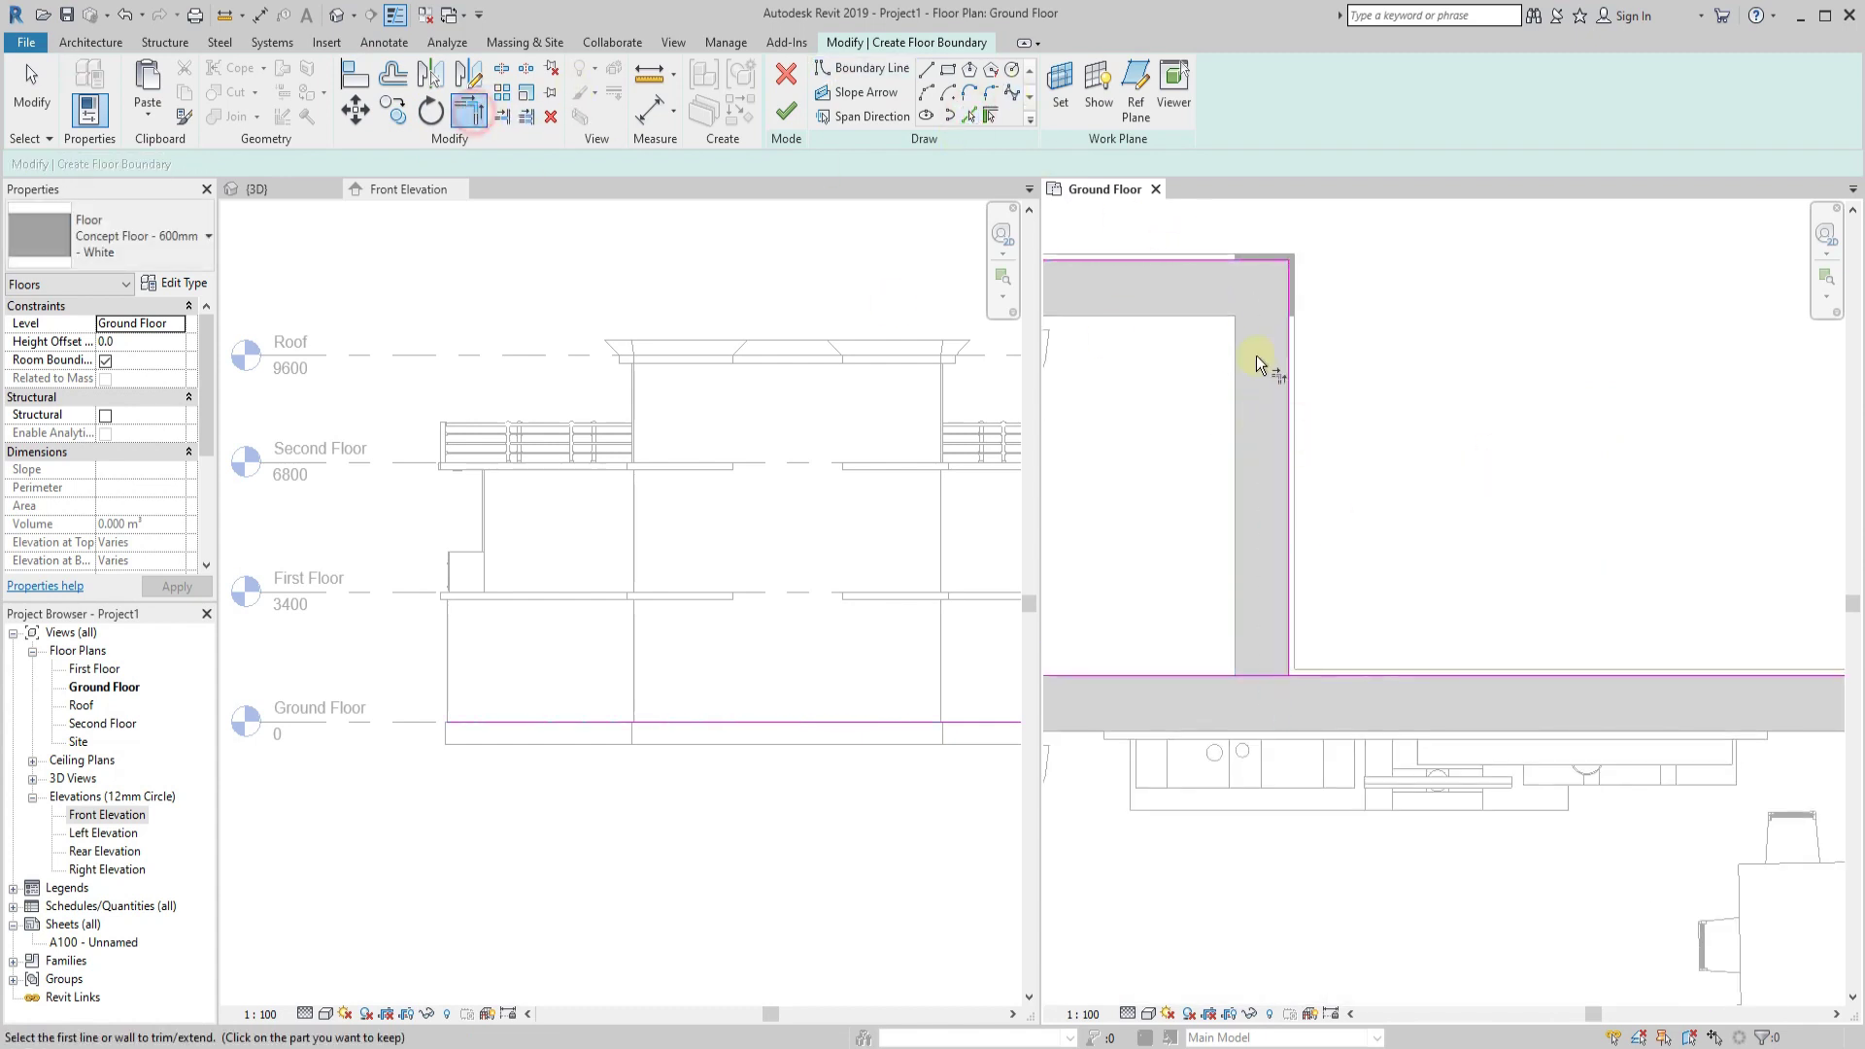
left_click(1313, 671)
scroll(1302, 622, "down", 1)
scroll(1295, 554, "down", 1)
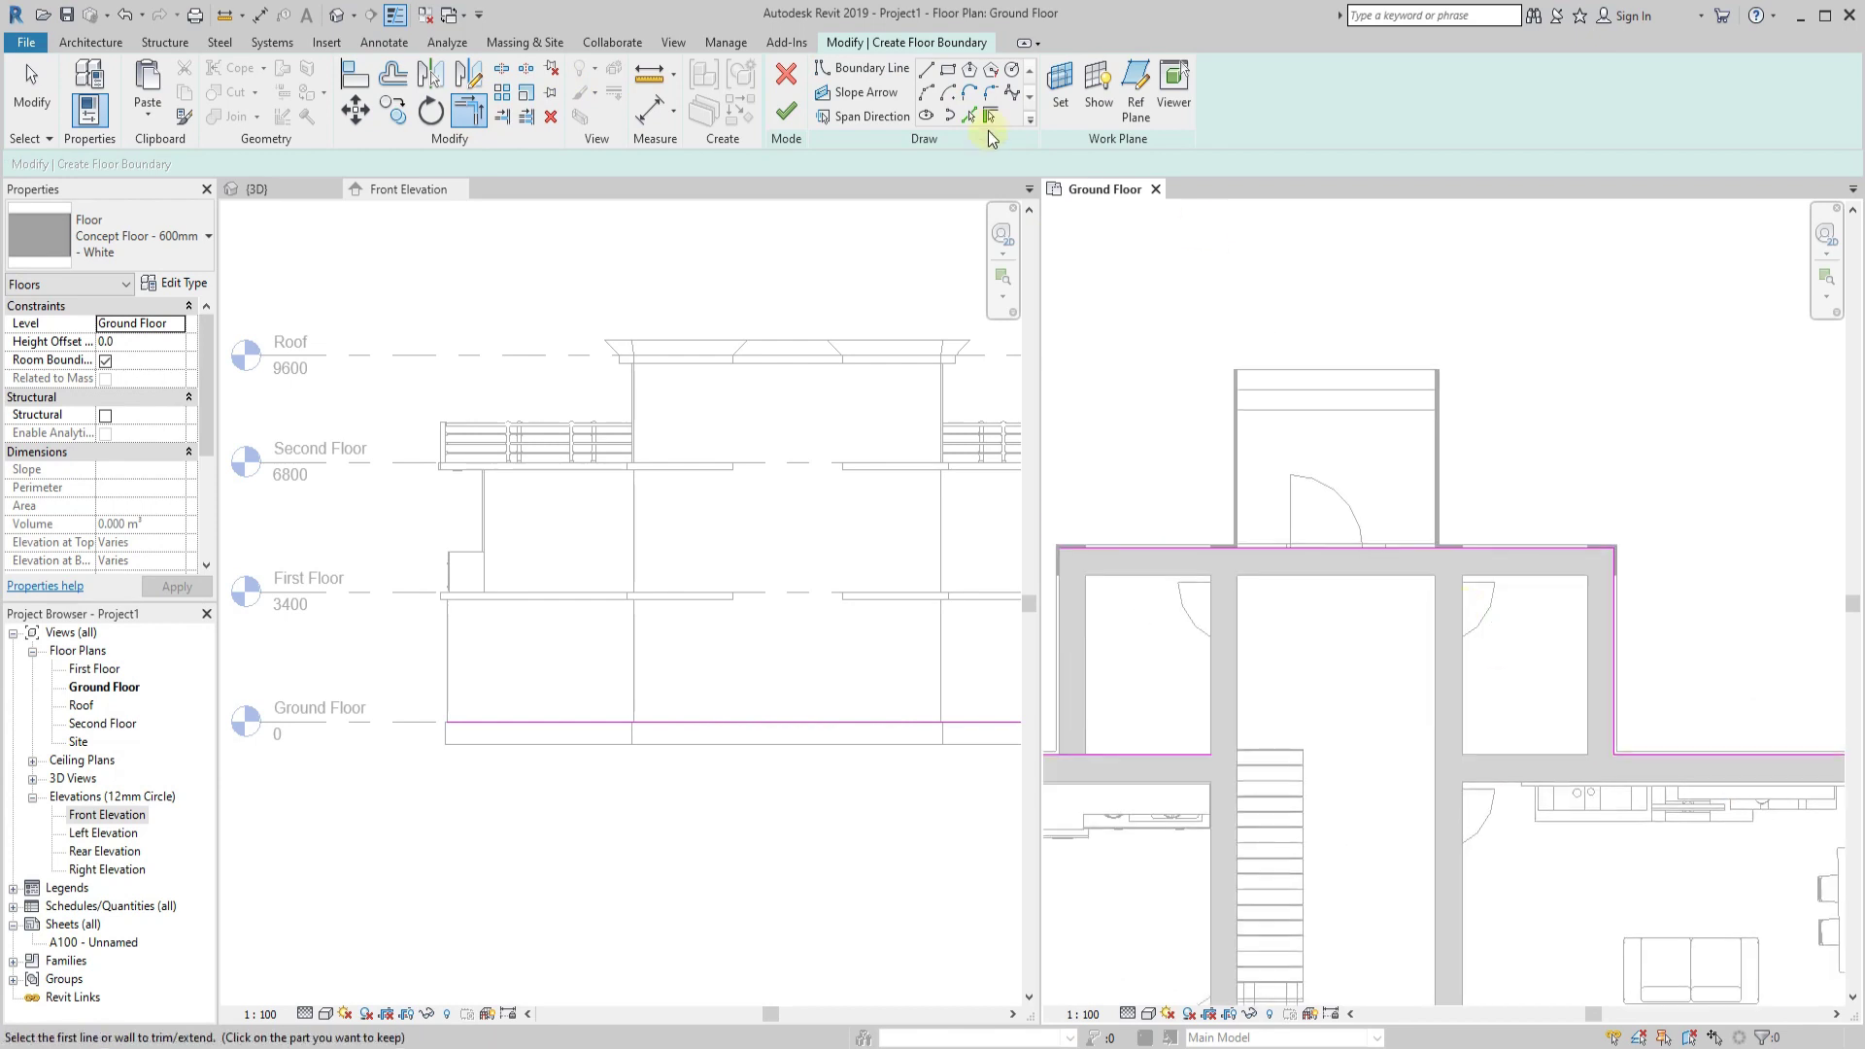
Add the vertical and entry-wall edges to the boundary and trim the new vertical line.
left_click(969, 116)
scroll(1354, 527, "up", 2)
left_click(1292, 529)
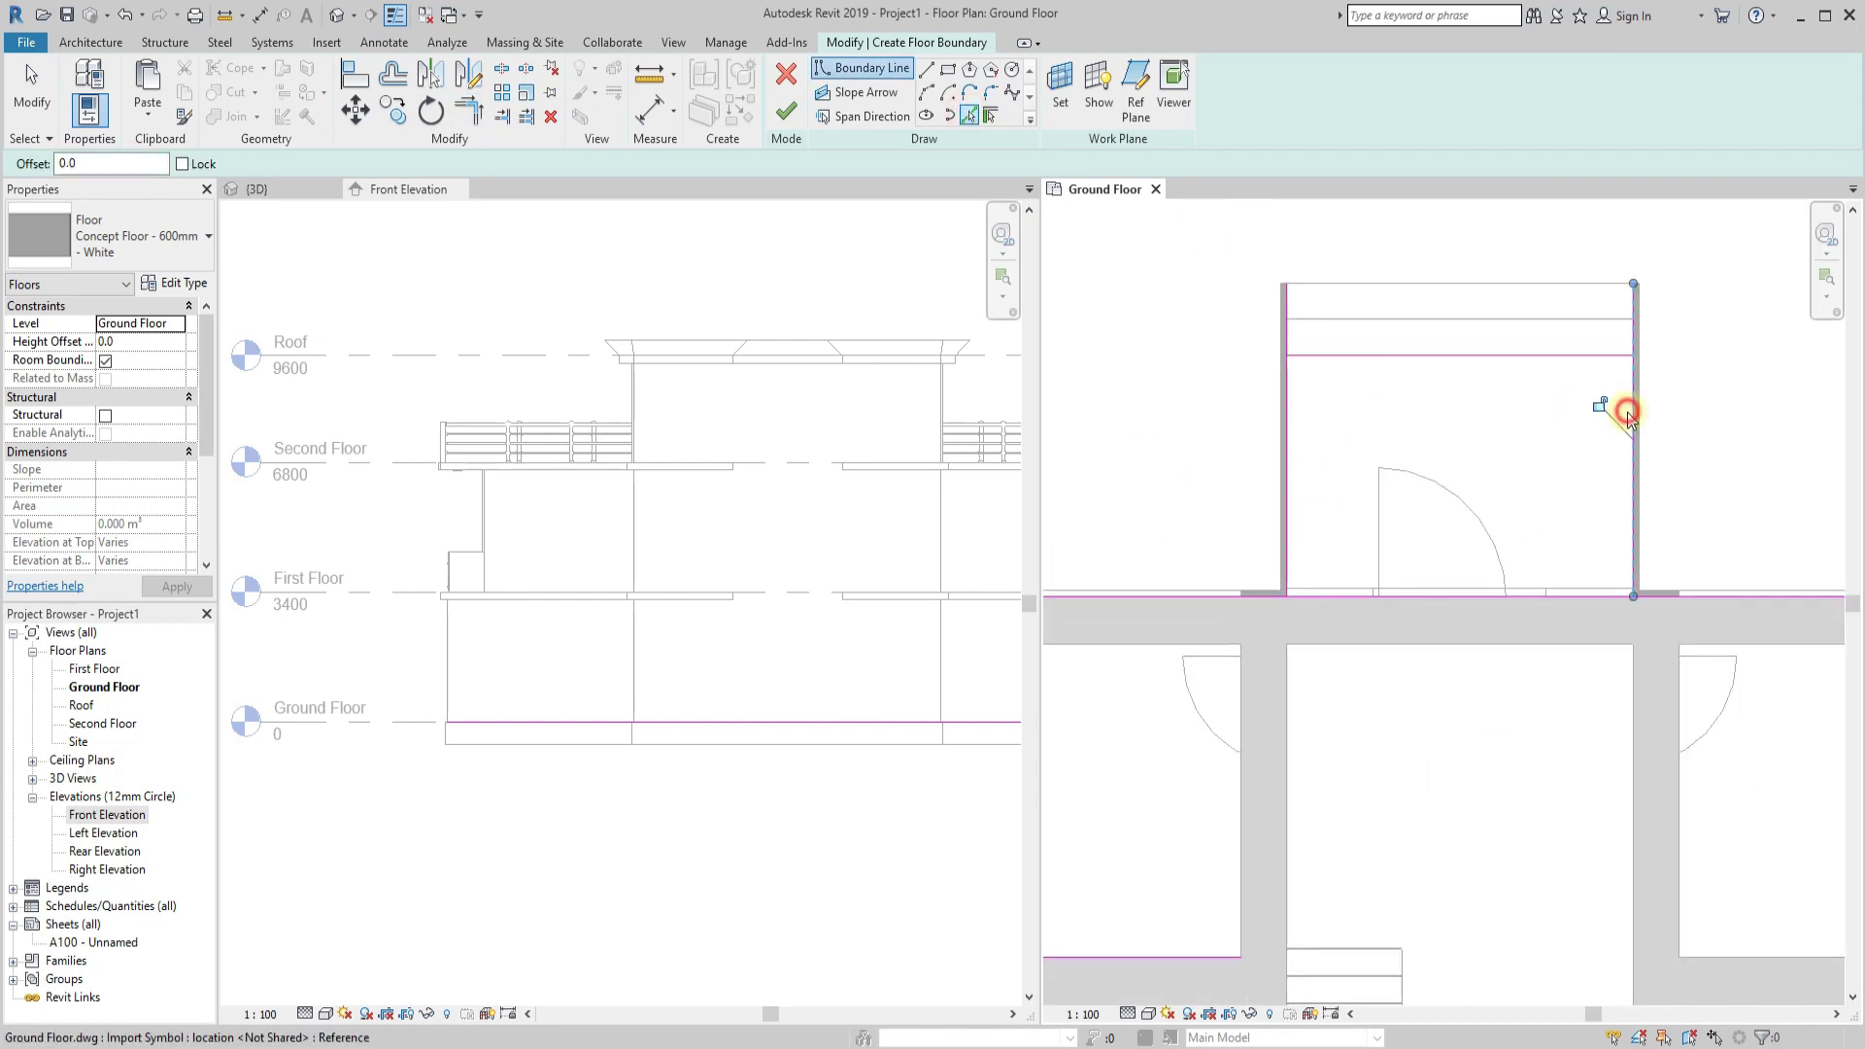
left_click(502, 68)
left_click(1426, 597)
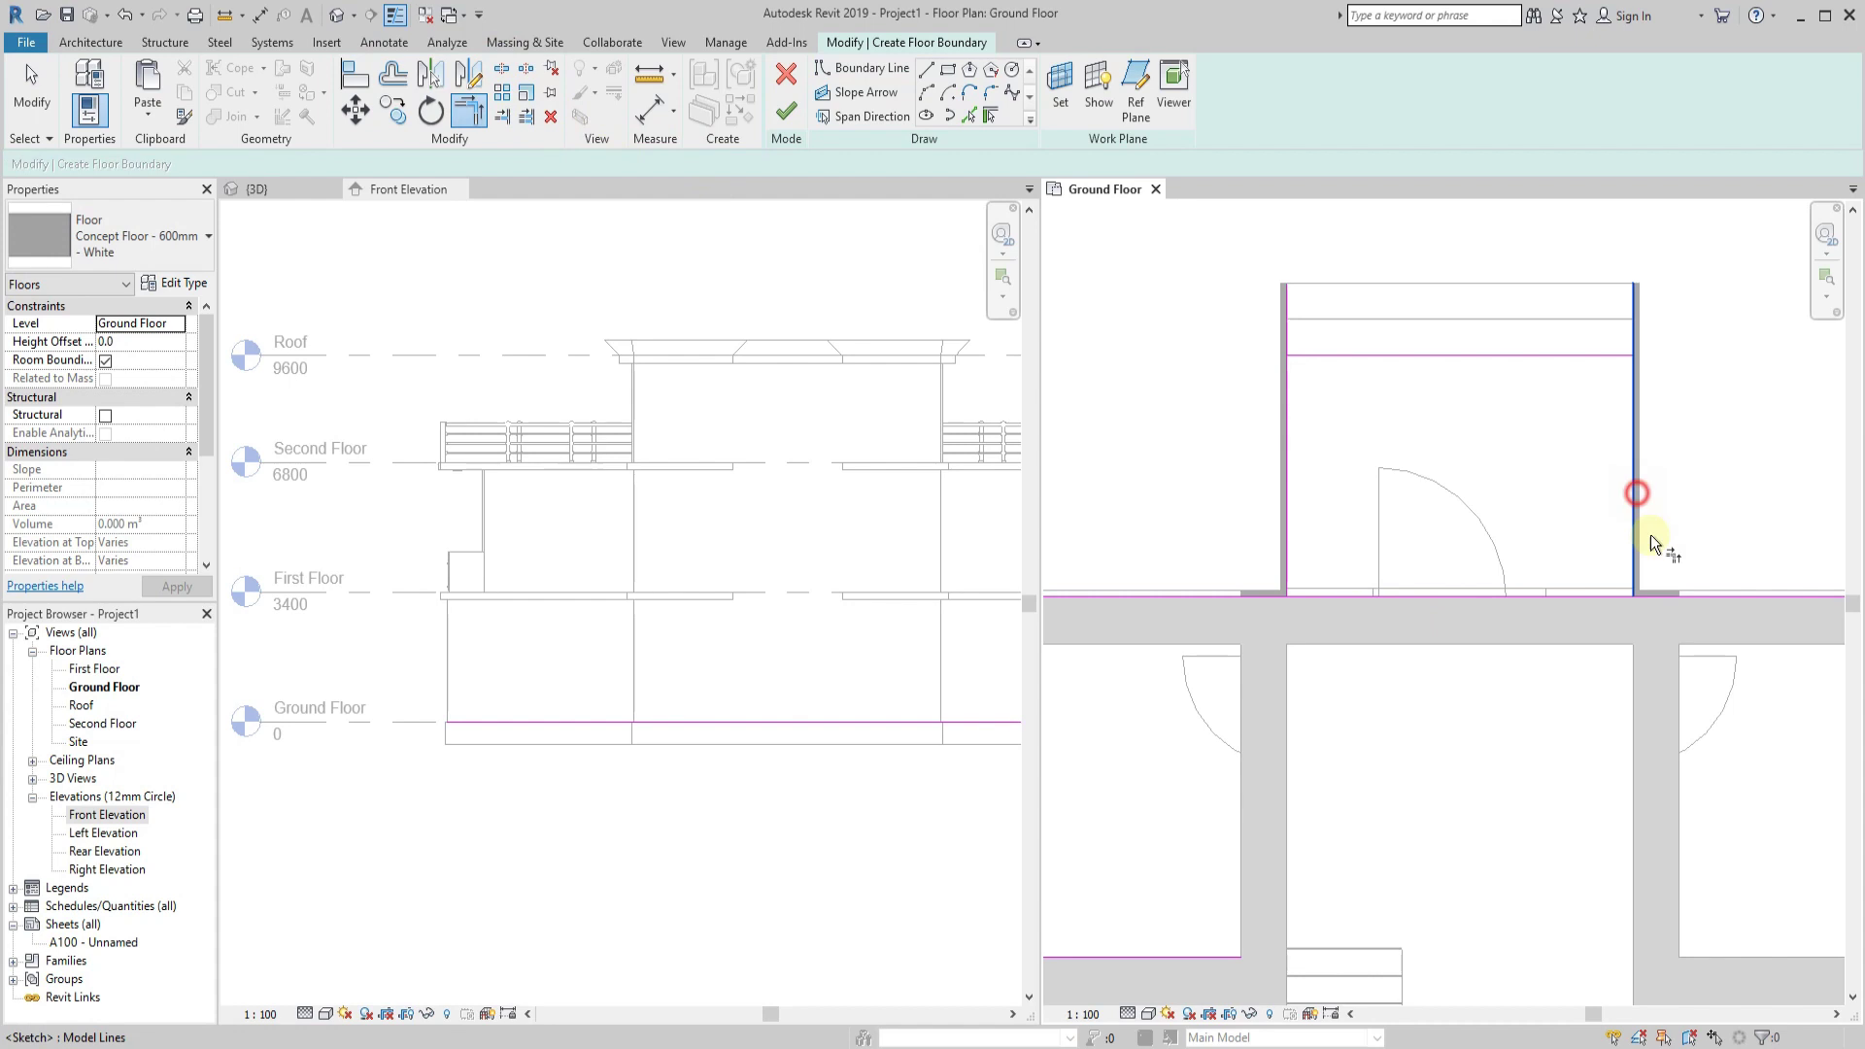
left_click(1317, 367)
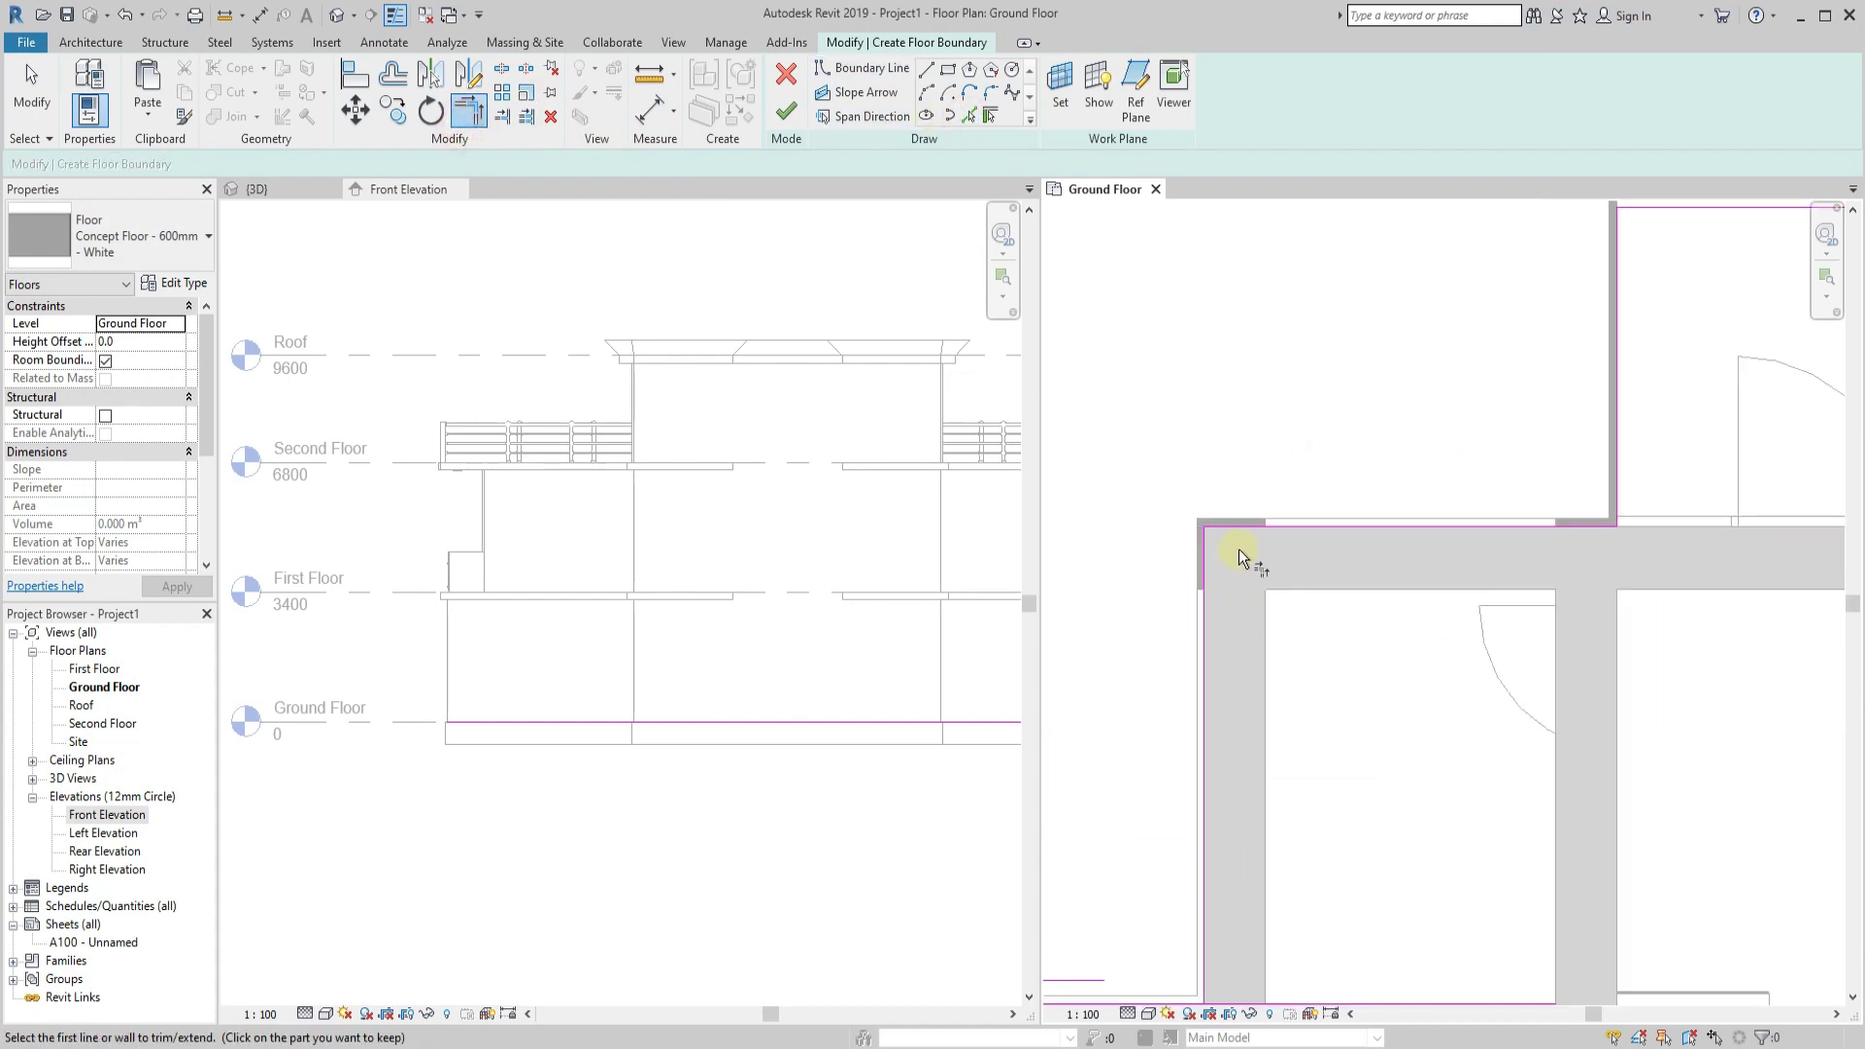
scroll(1263, 602, "down", 3)
scroll(1263, 583, "down", 2)
scroll(1195, 593, "up", 3)
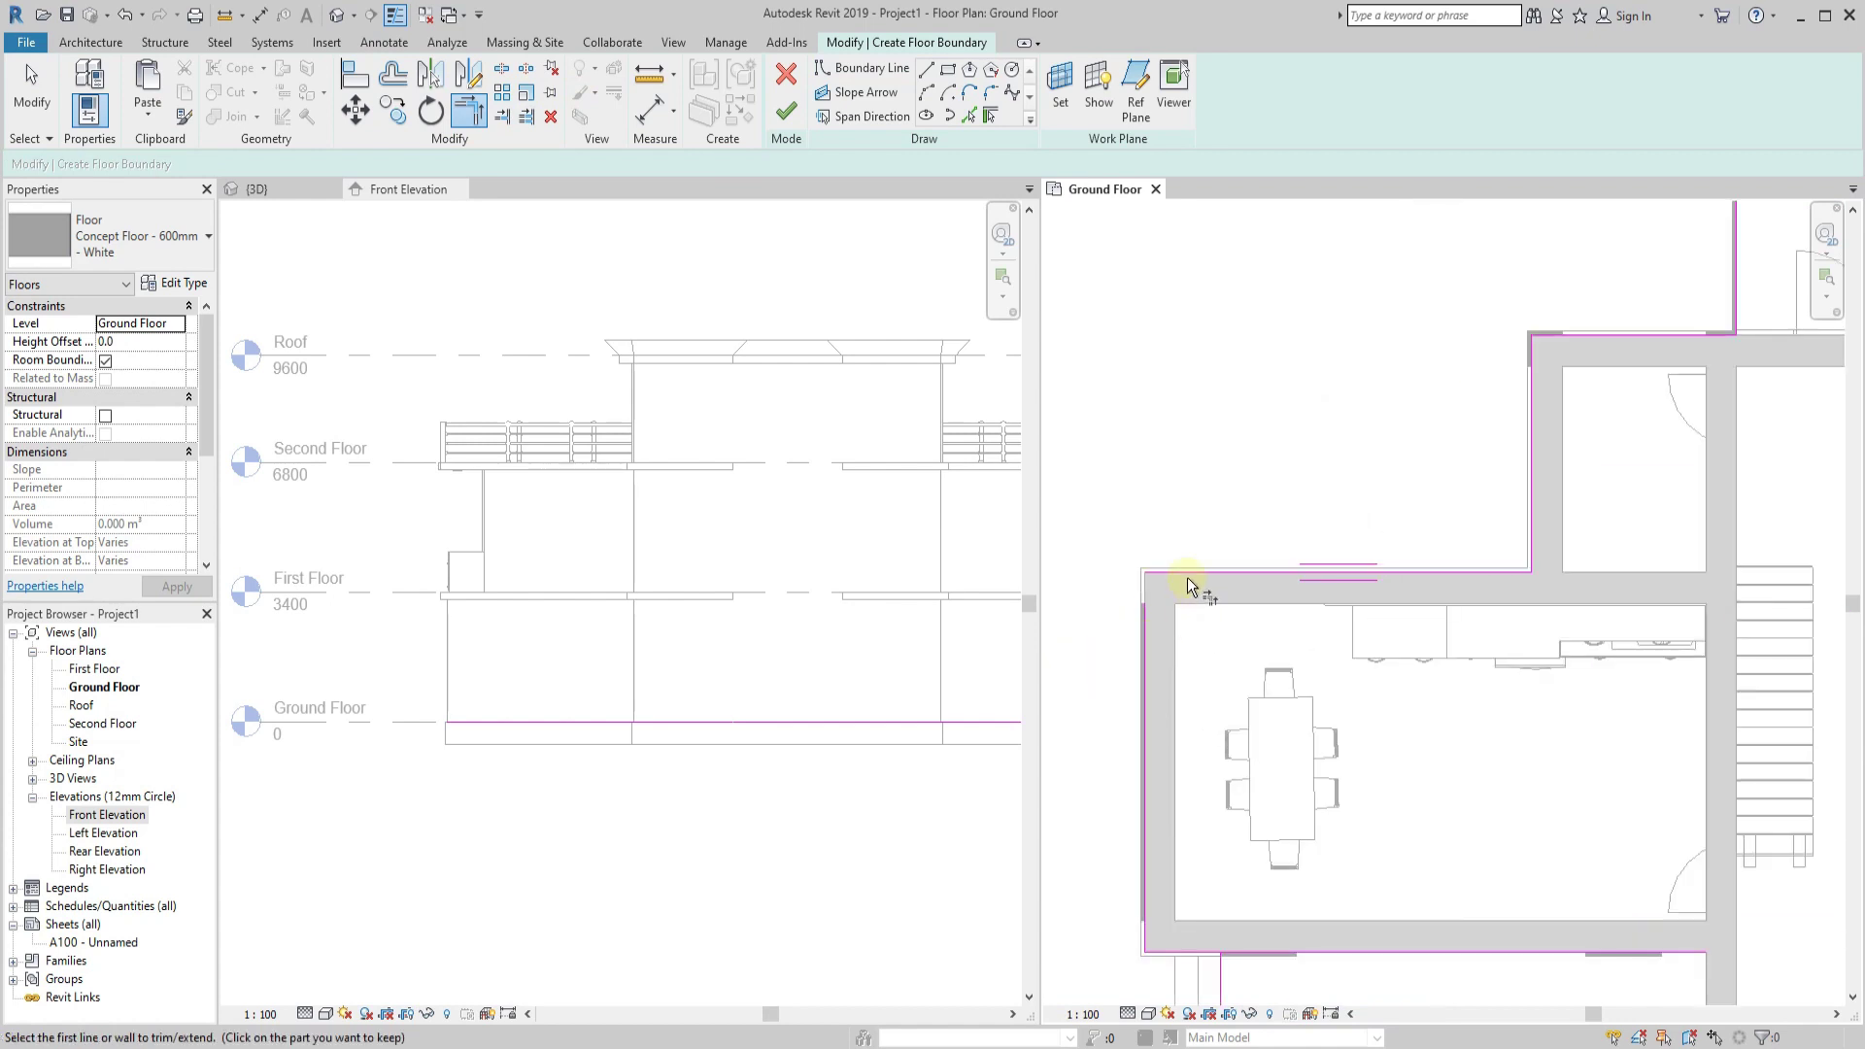
scroll(1147, 613, "up", 2)
scroll(1161, 690, "down", 2)
scroll(1282, 832, "up", 3)
Trim the boundary lines at the lower corners so the footprint loop is closed.
middle_click_drag(1283, 833, 1276, 649)
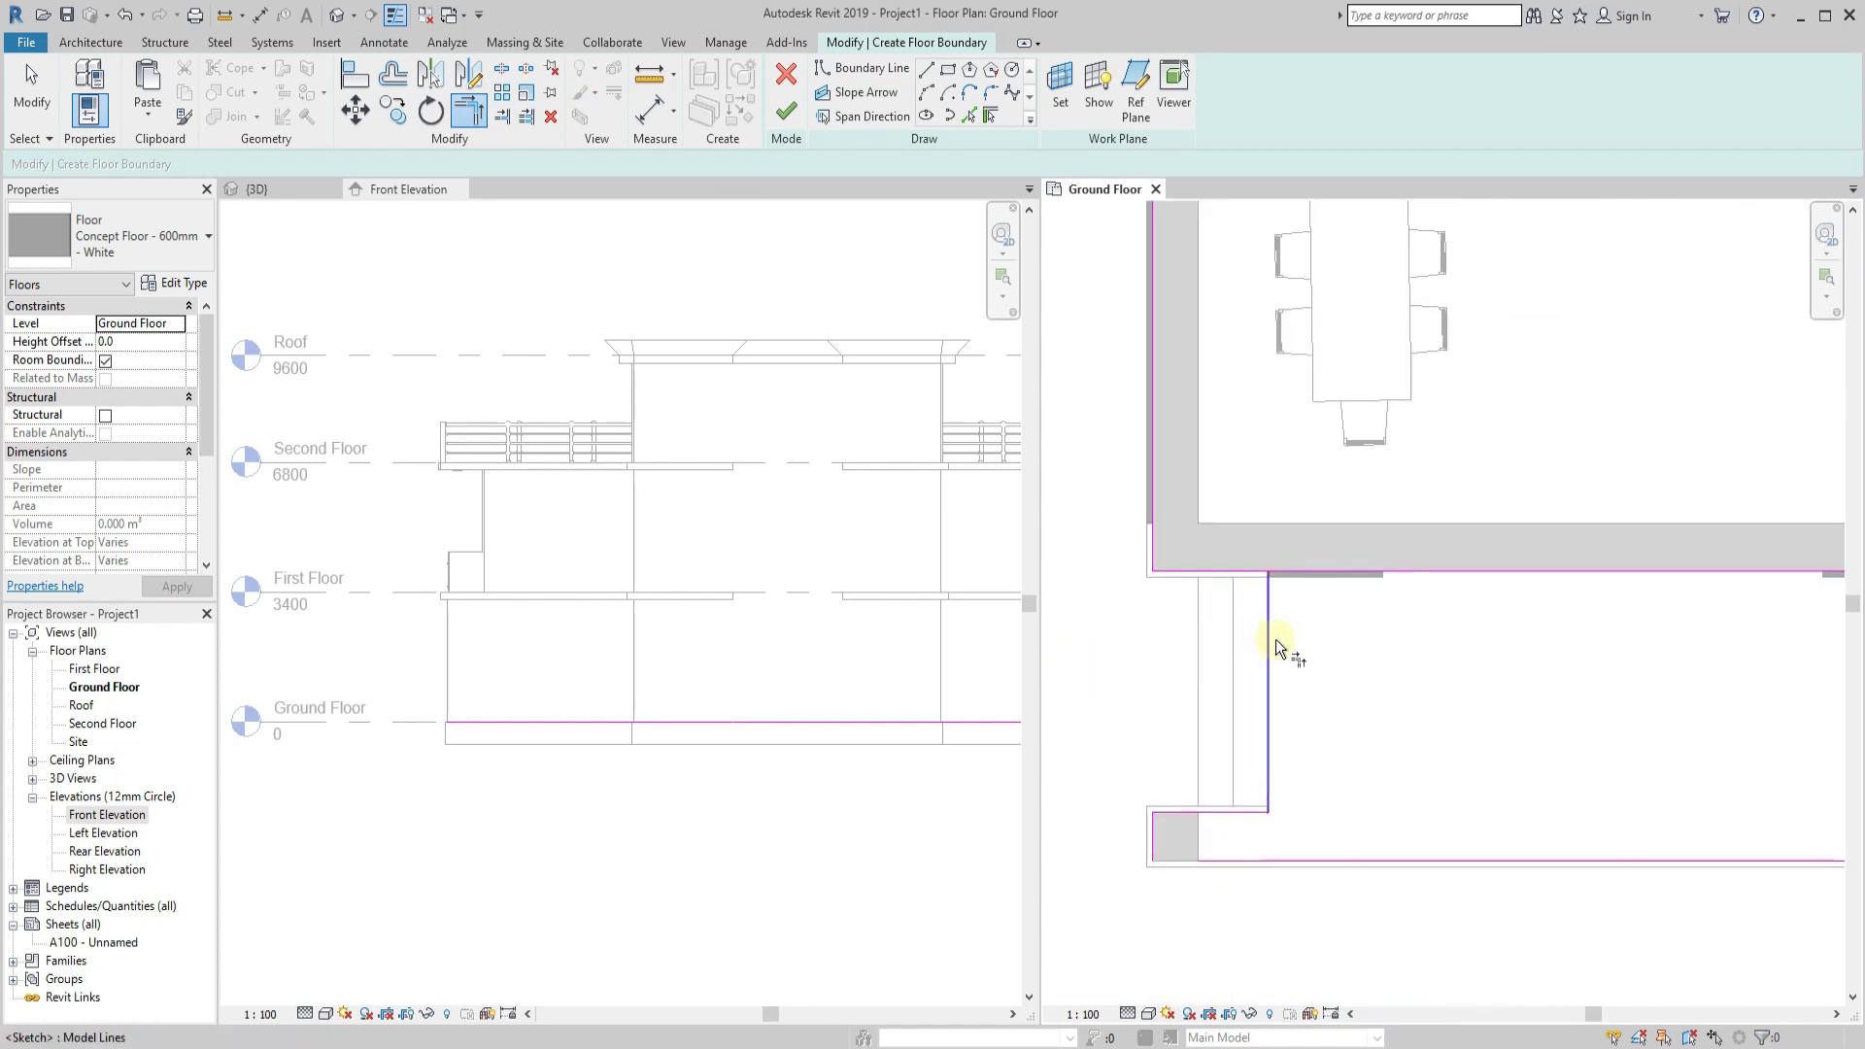
left_click(1239, 573)
scroll(1239, 574, "down", 3)
scroll(1346, 785, "up", 3)
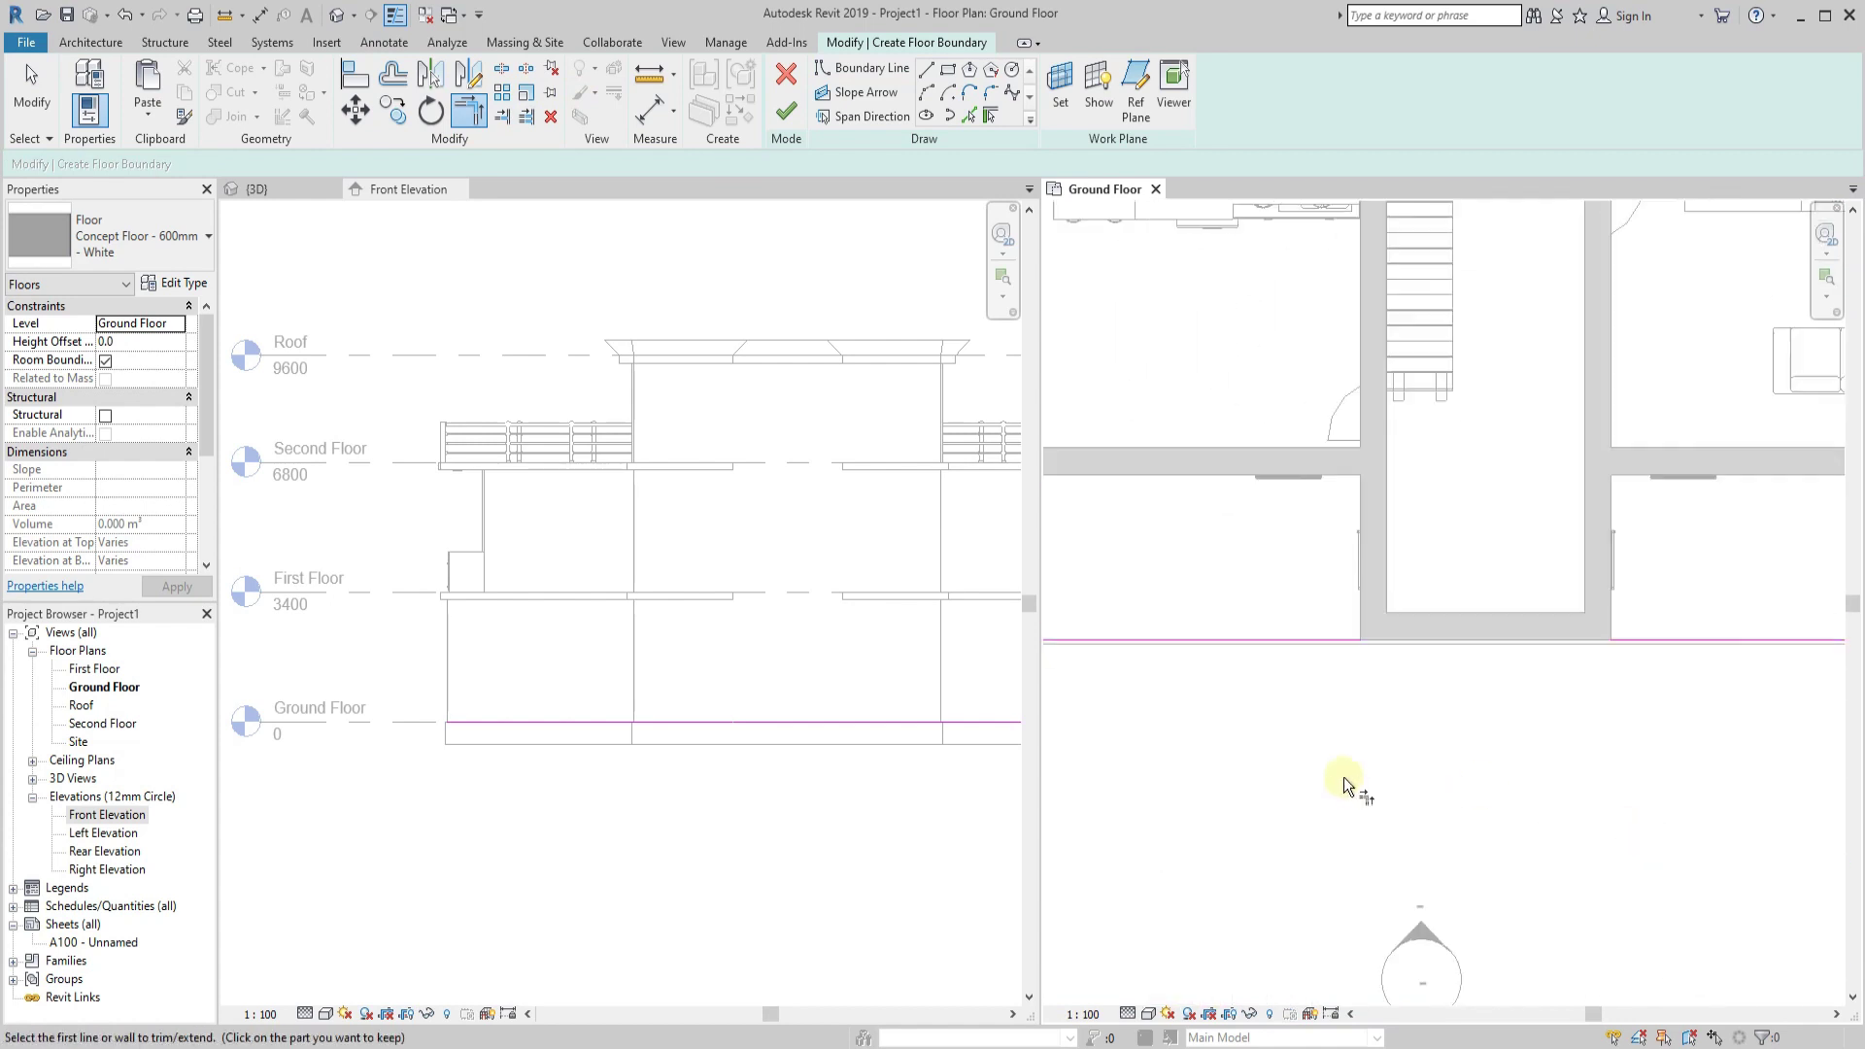
left_click(468, 108)
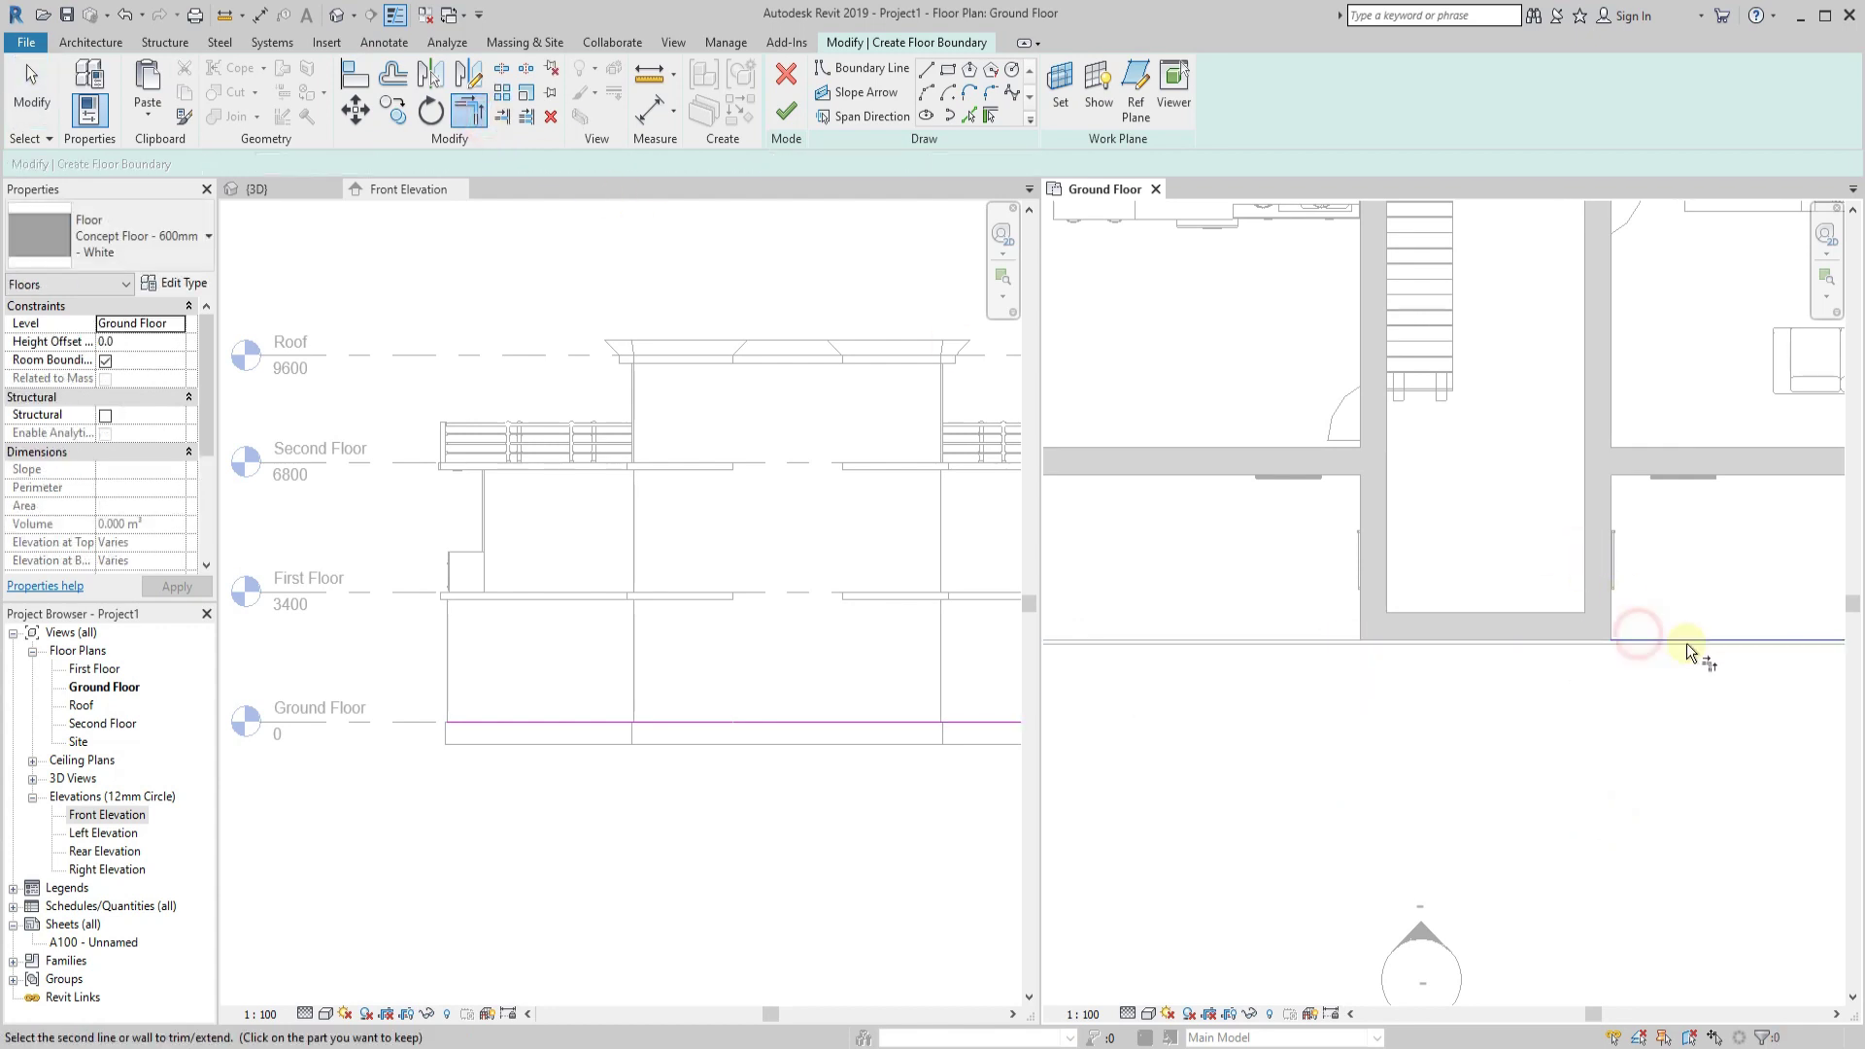
middle_click_drag(1690, 653, 1076, 627)
left_click(1075, 627)
scroll(1091, 625, "down", 3)
scroll(1605, 614, "up", 3)
scroll(1605, 614, "down", 4)
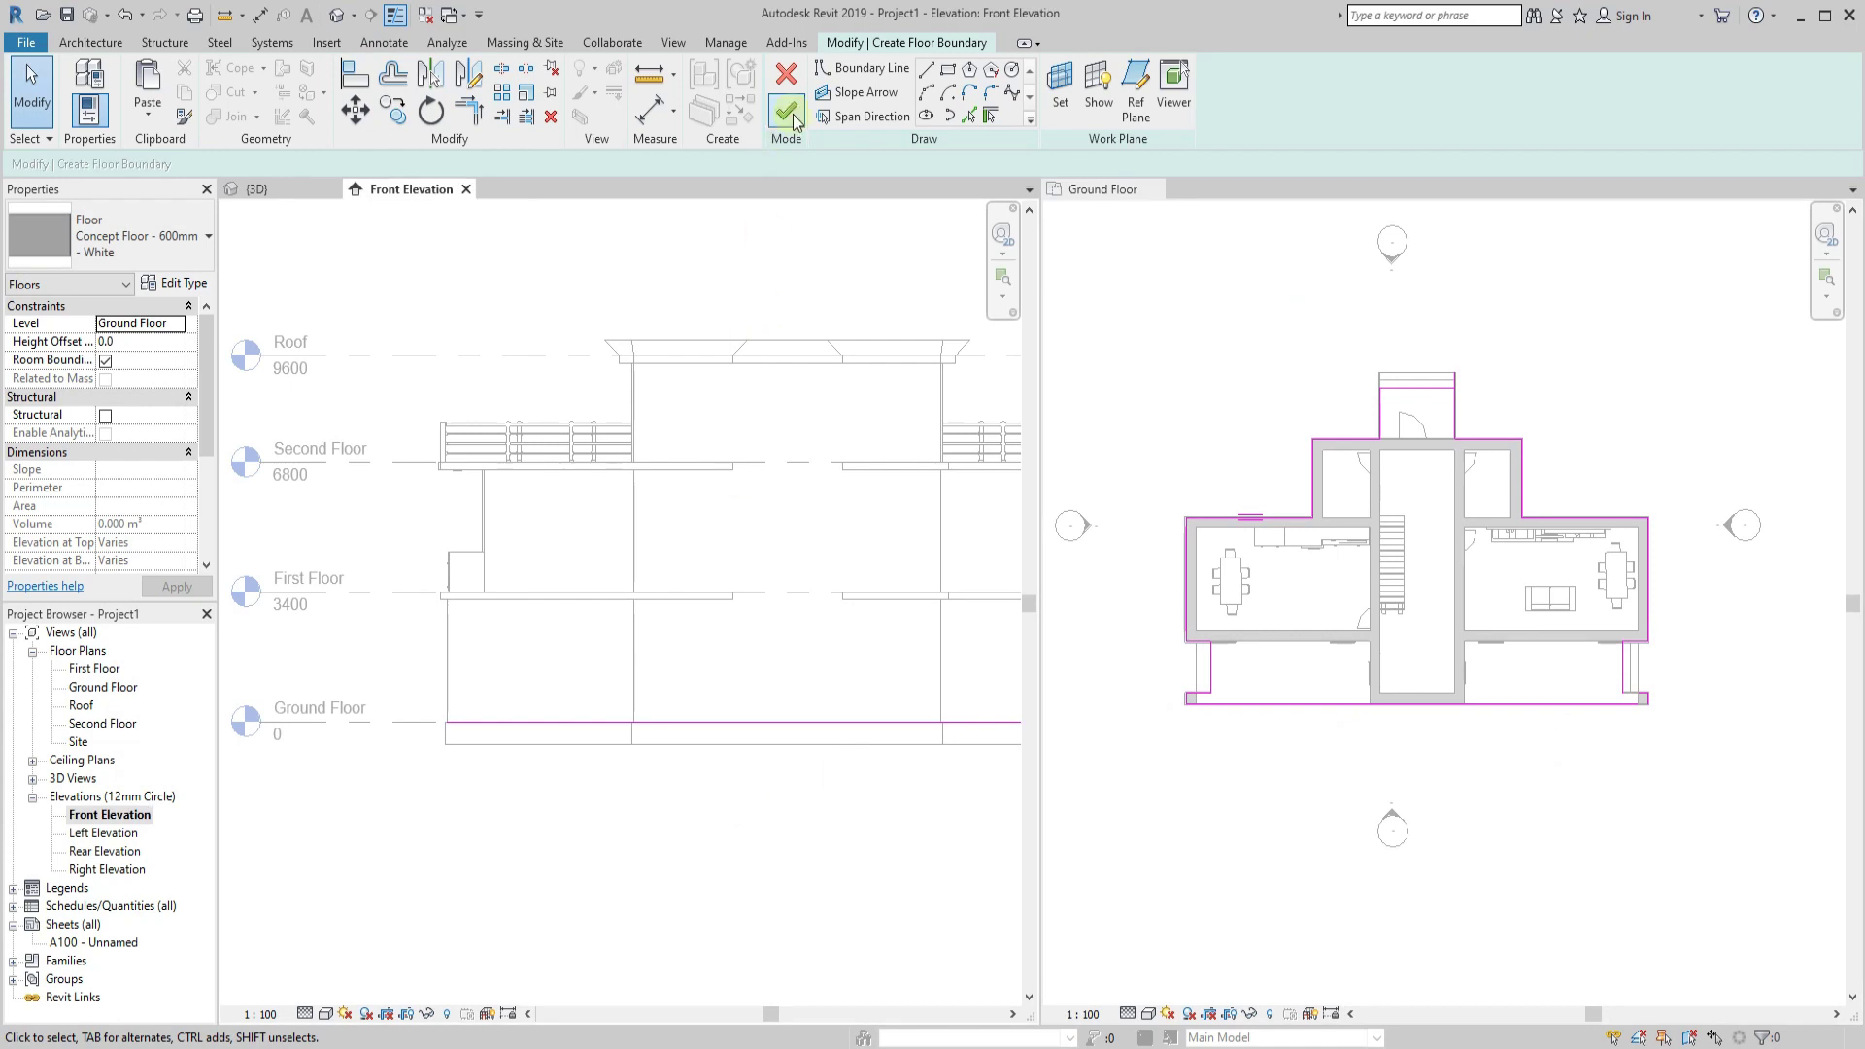
Try finishing the slab, dismiss the sketch error, and undo an attempted TR corner trim.
left_click(789, 114)
left_click(1750, 1018)
scroll(1448, 376, "up", 4)
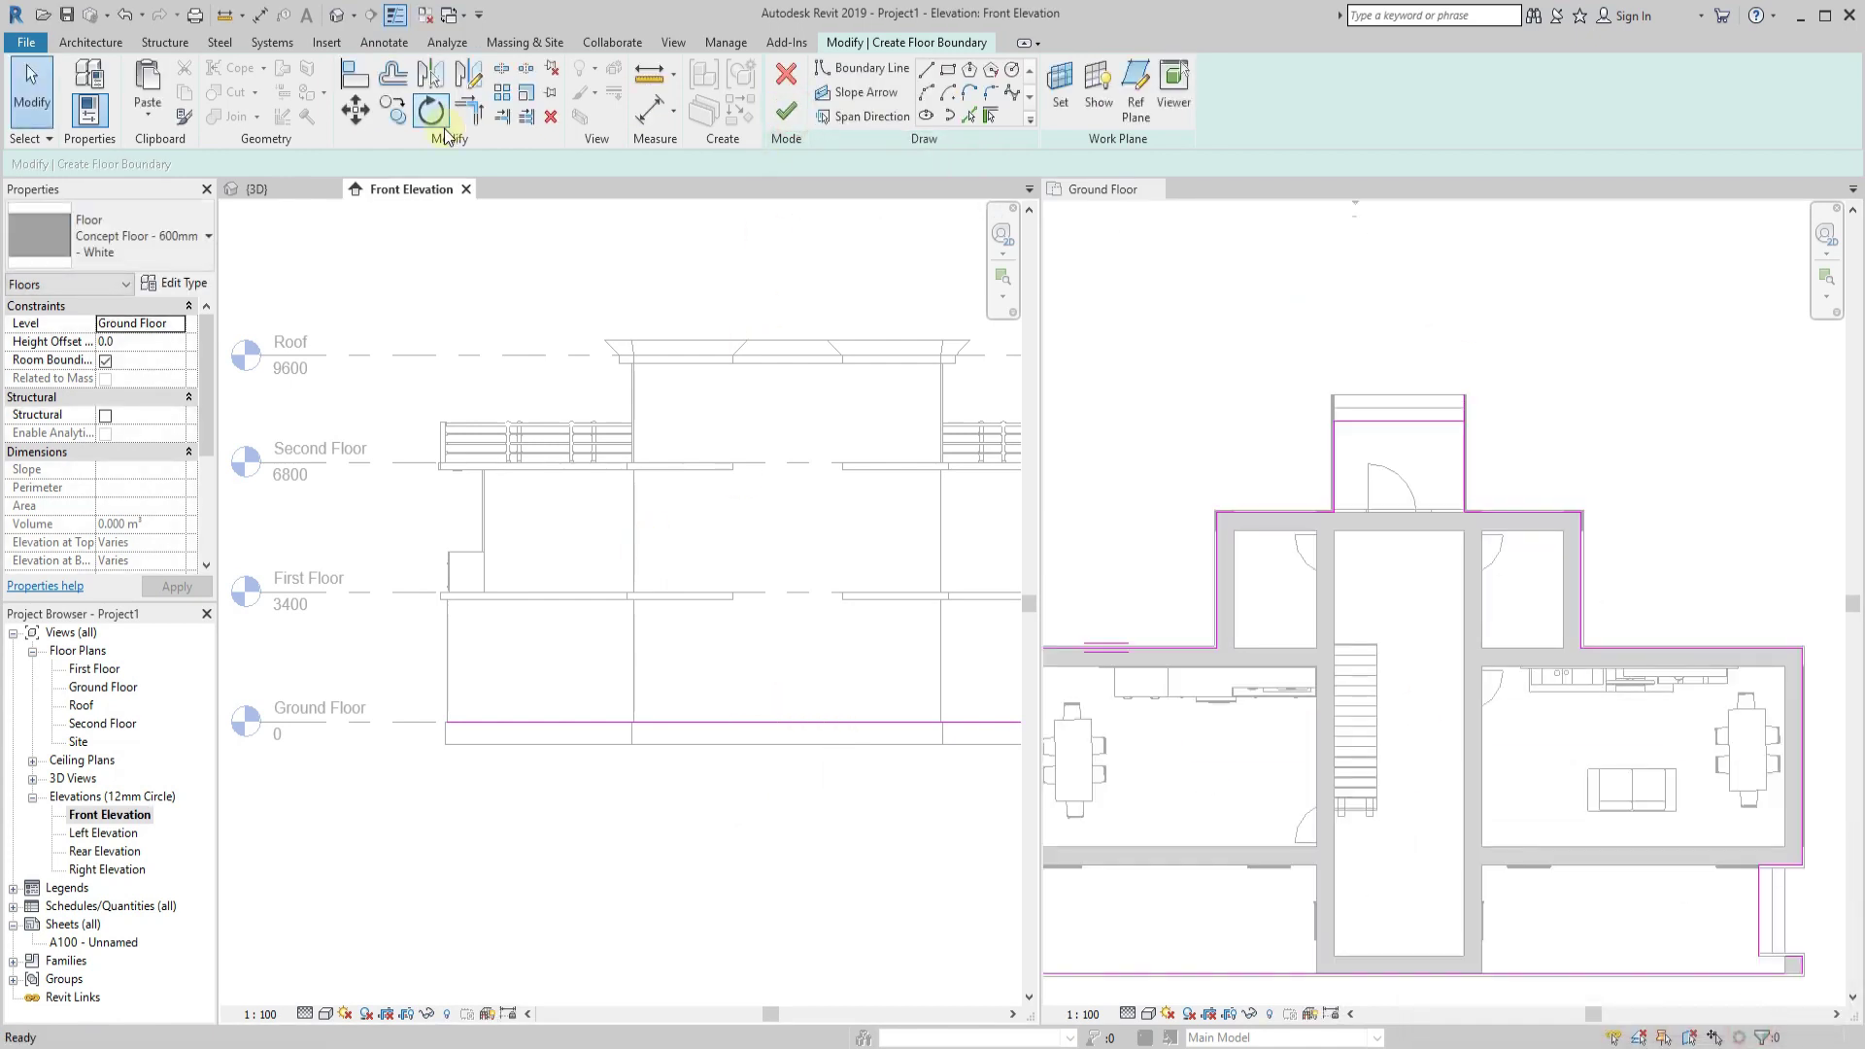
key("t")
key("r")
scroll(1474, 476, "up", 3)
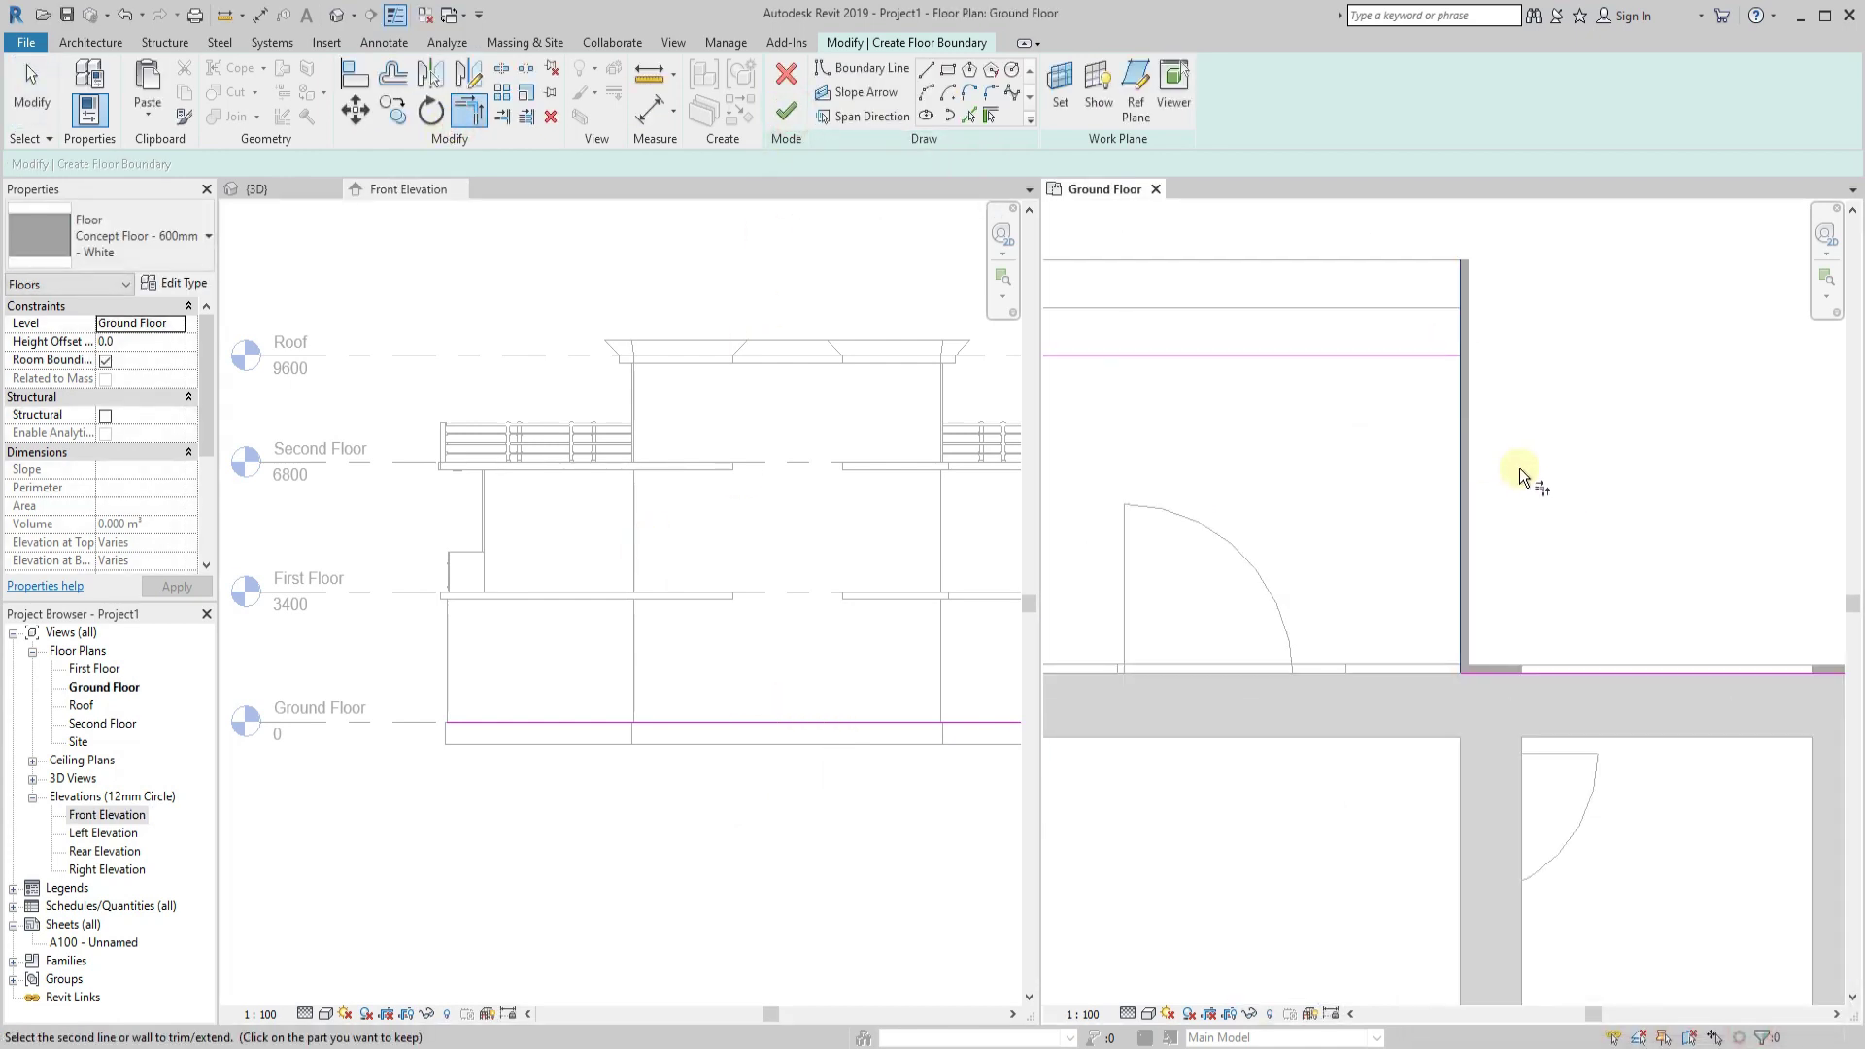
left_click(126, 16)
scroll(1428, 532, "down", 3)
scroll(1429, 533, "up", 2)
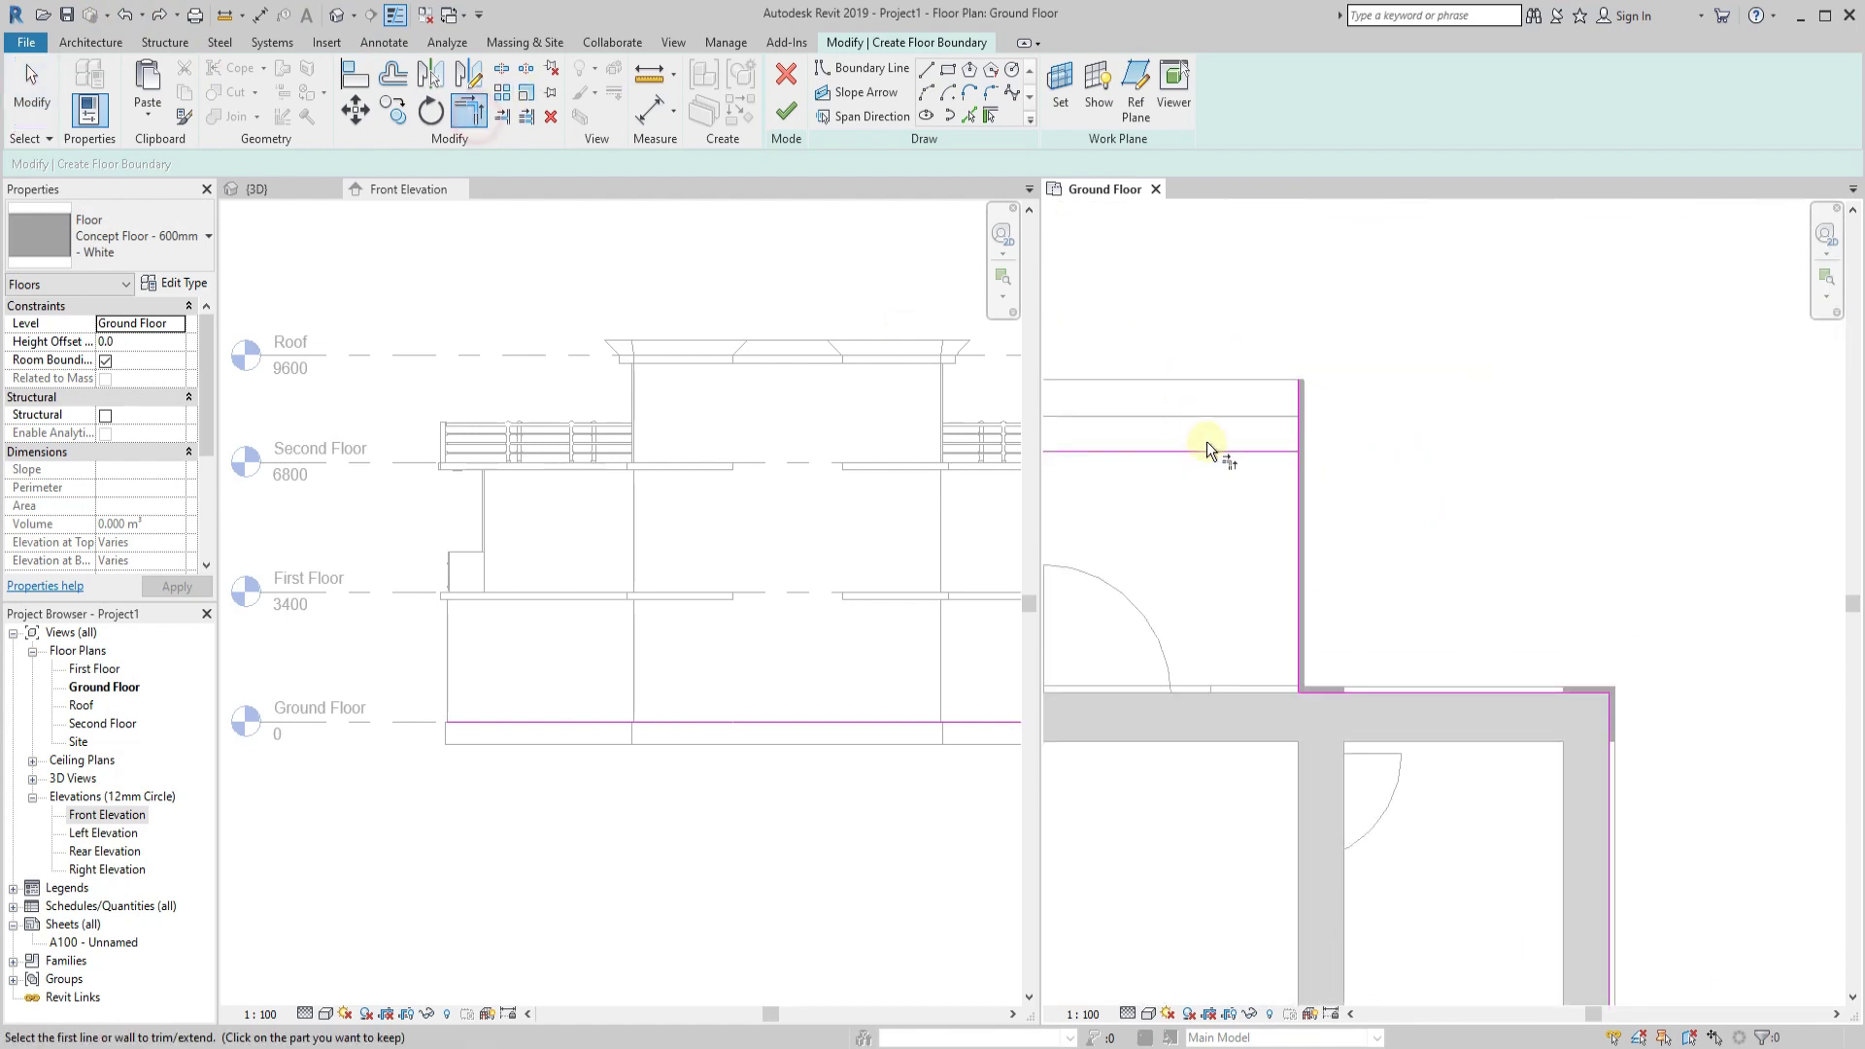
scroll(1303, 479, "down", 2)
scroll(1428, 466, "down", 2)
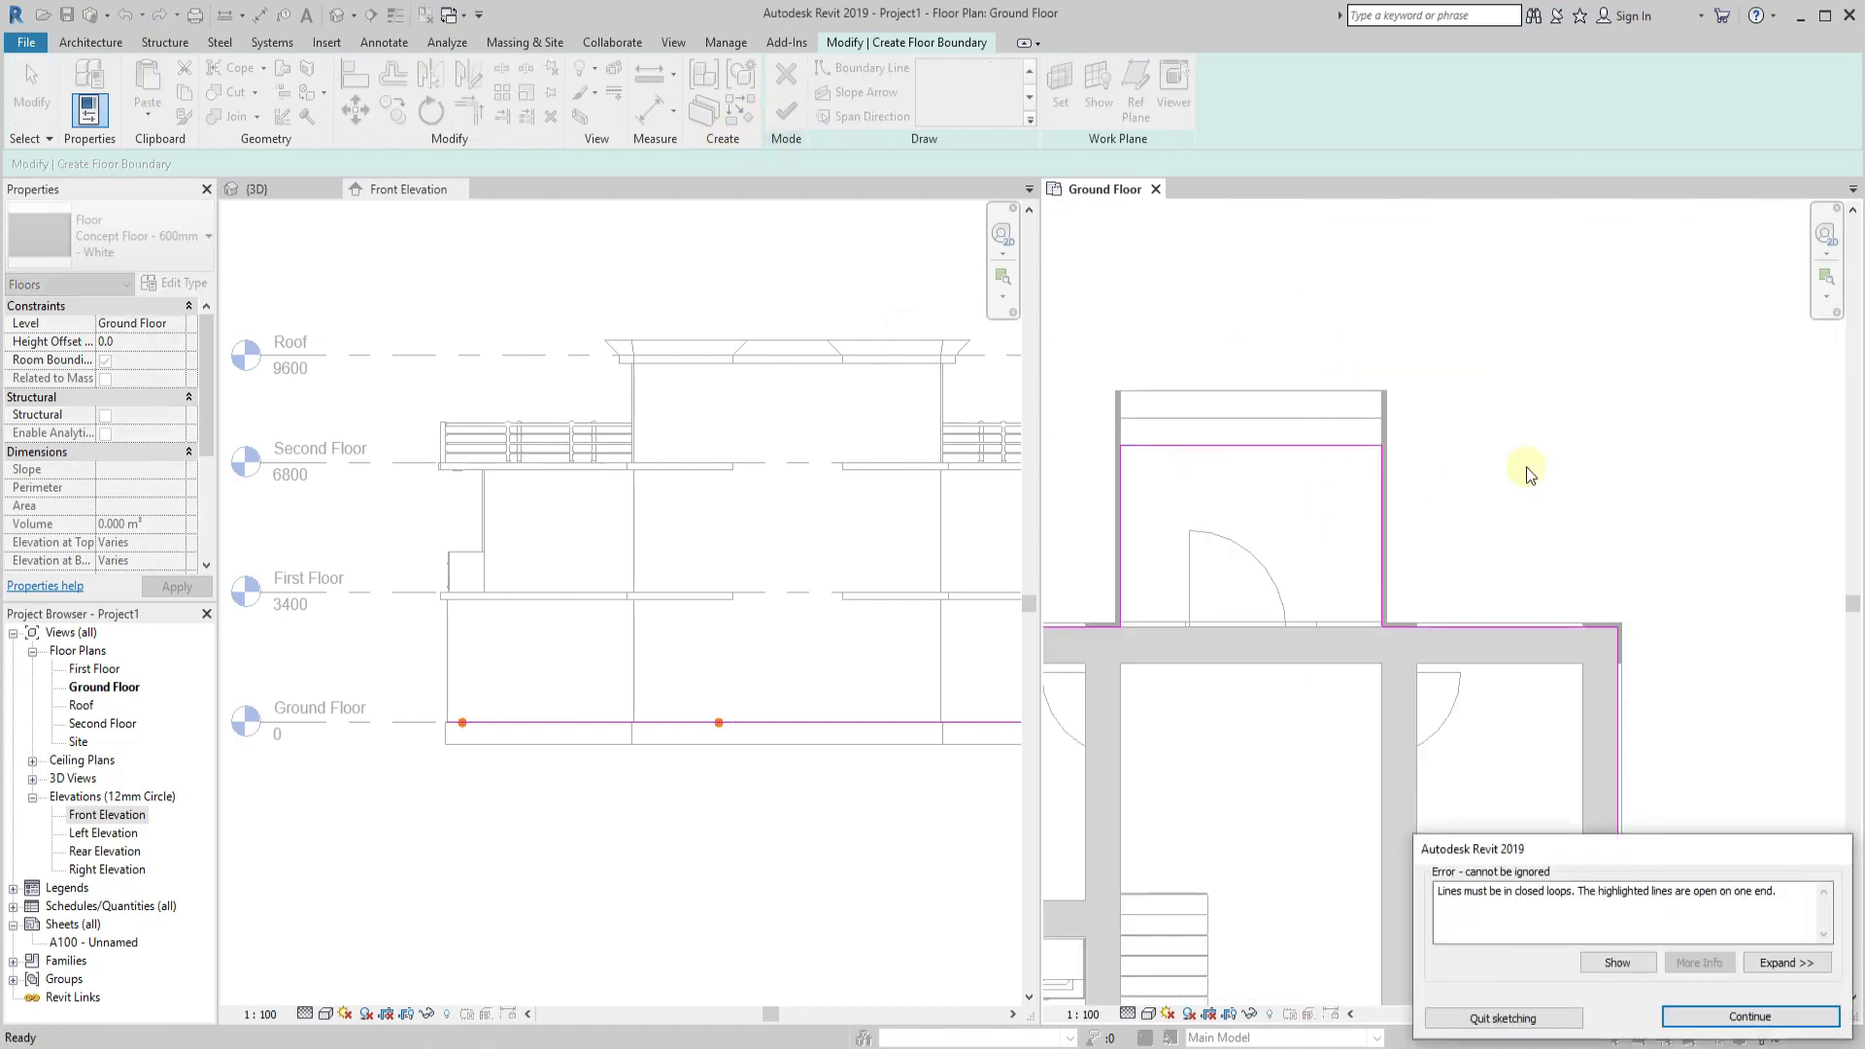
scroll(1525, 473, "down", 2)
Dismiss the closed-loop error, trim the lower boundary corner, and finish the 600 mm slab.
left_click(1749, 1015)
scroll(1559, 719, "up", 4)
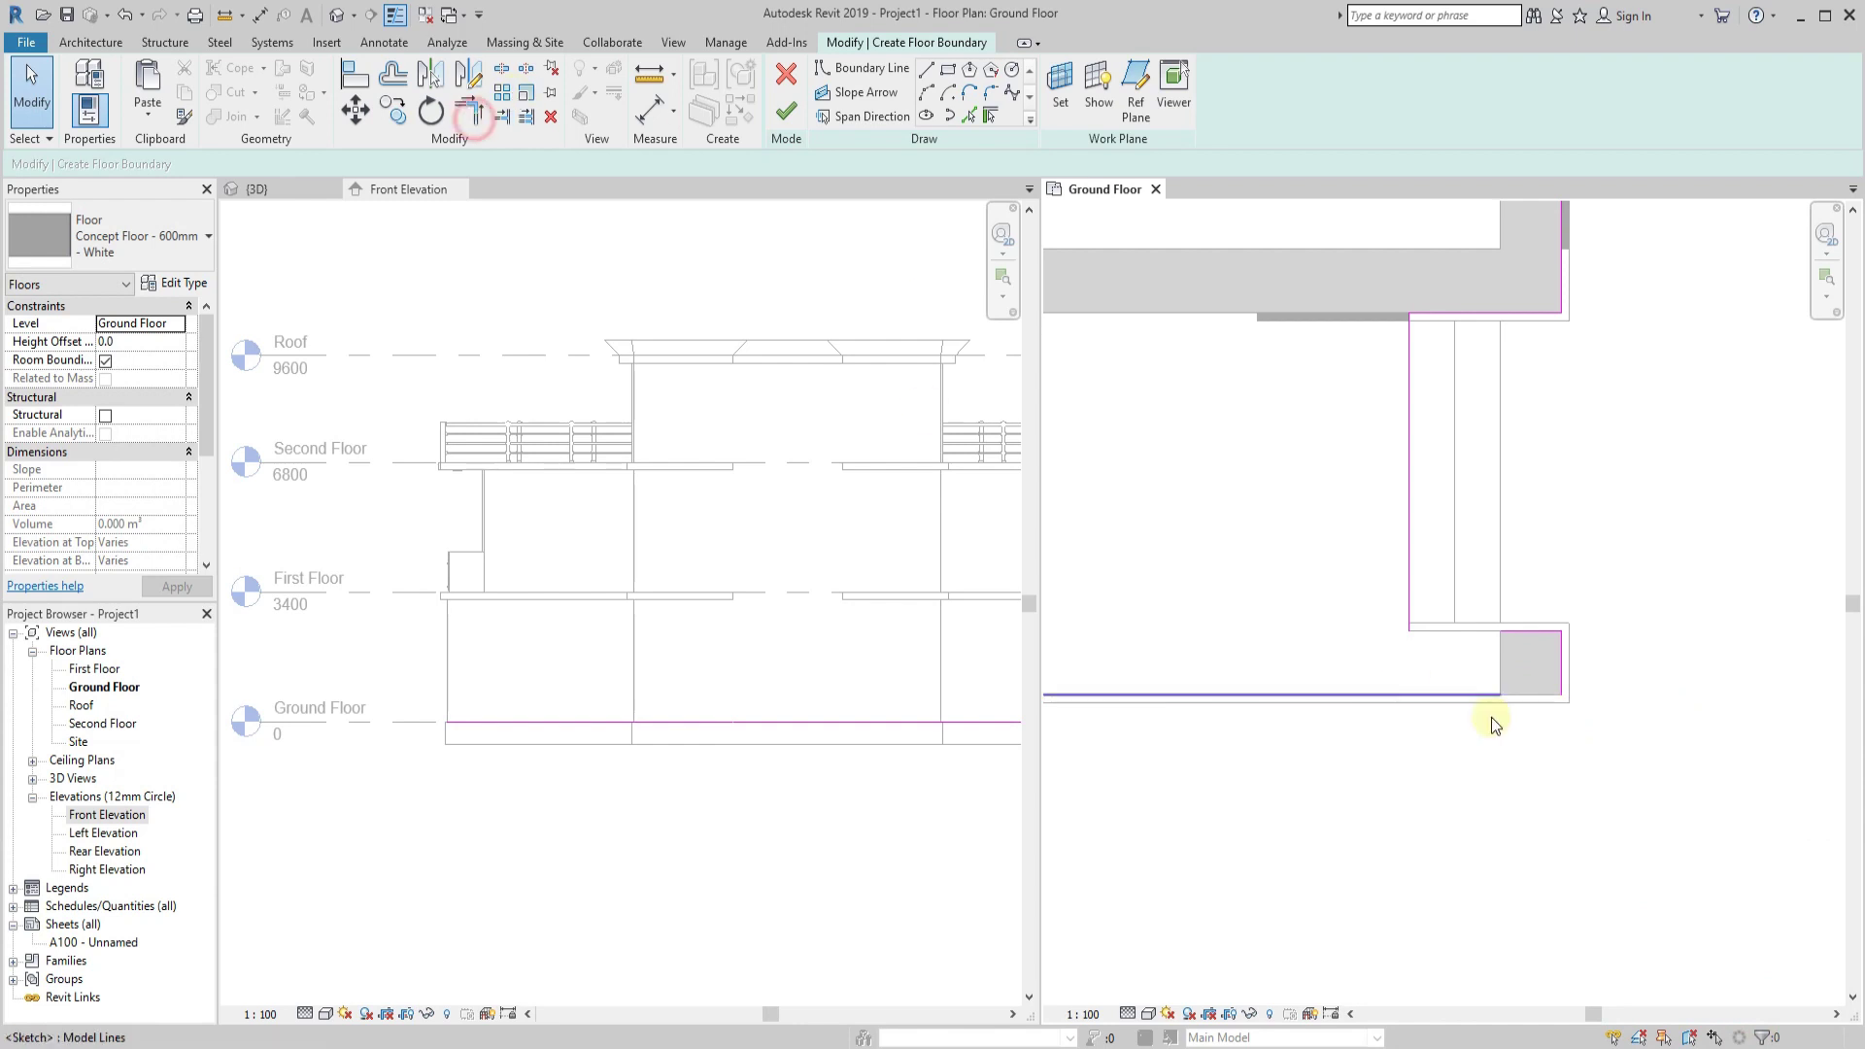
scroll(1494, 725, "up", 2)
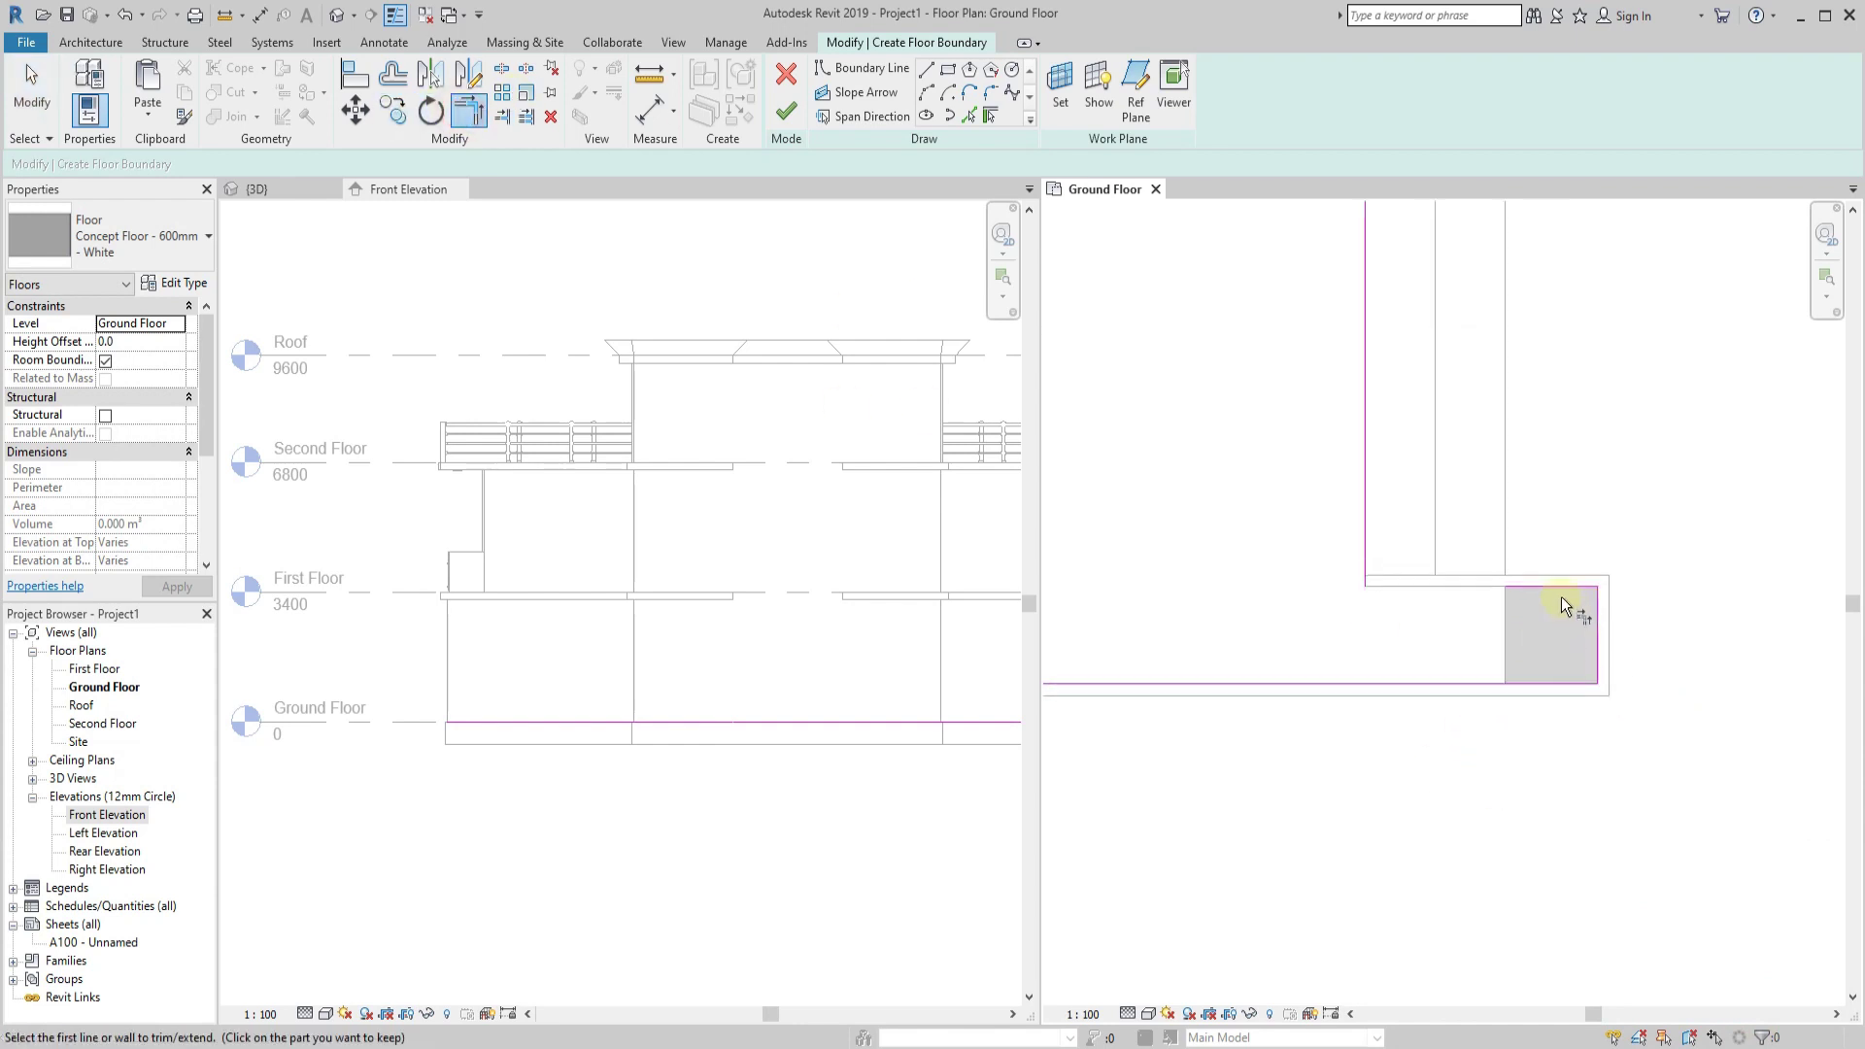
scroll(1645, 541, "down", 2)
scroll(1437, 574, "down", 2)
scroll(1278, 596, "down", 1)
scroll(1187, 512, "up", 4)
middle_click_drag(1187, 512, 1205, 791)
key("t")
key("r")
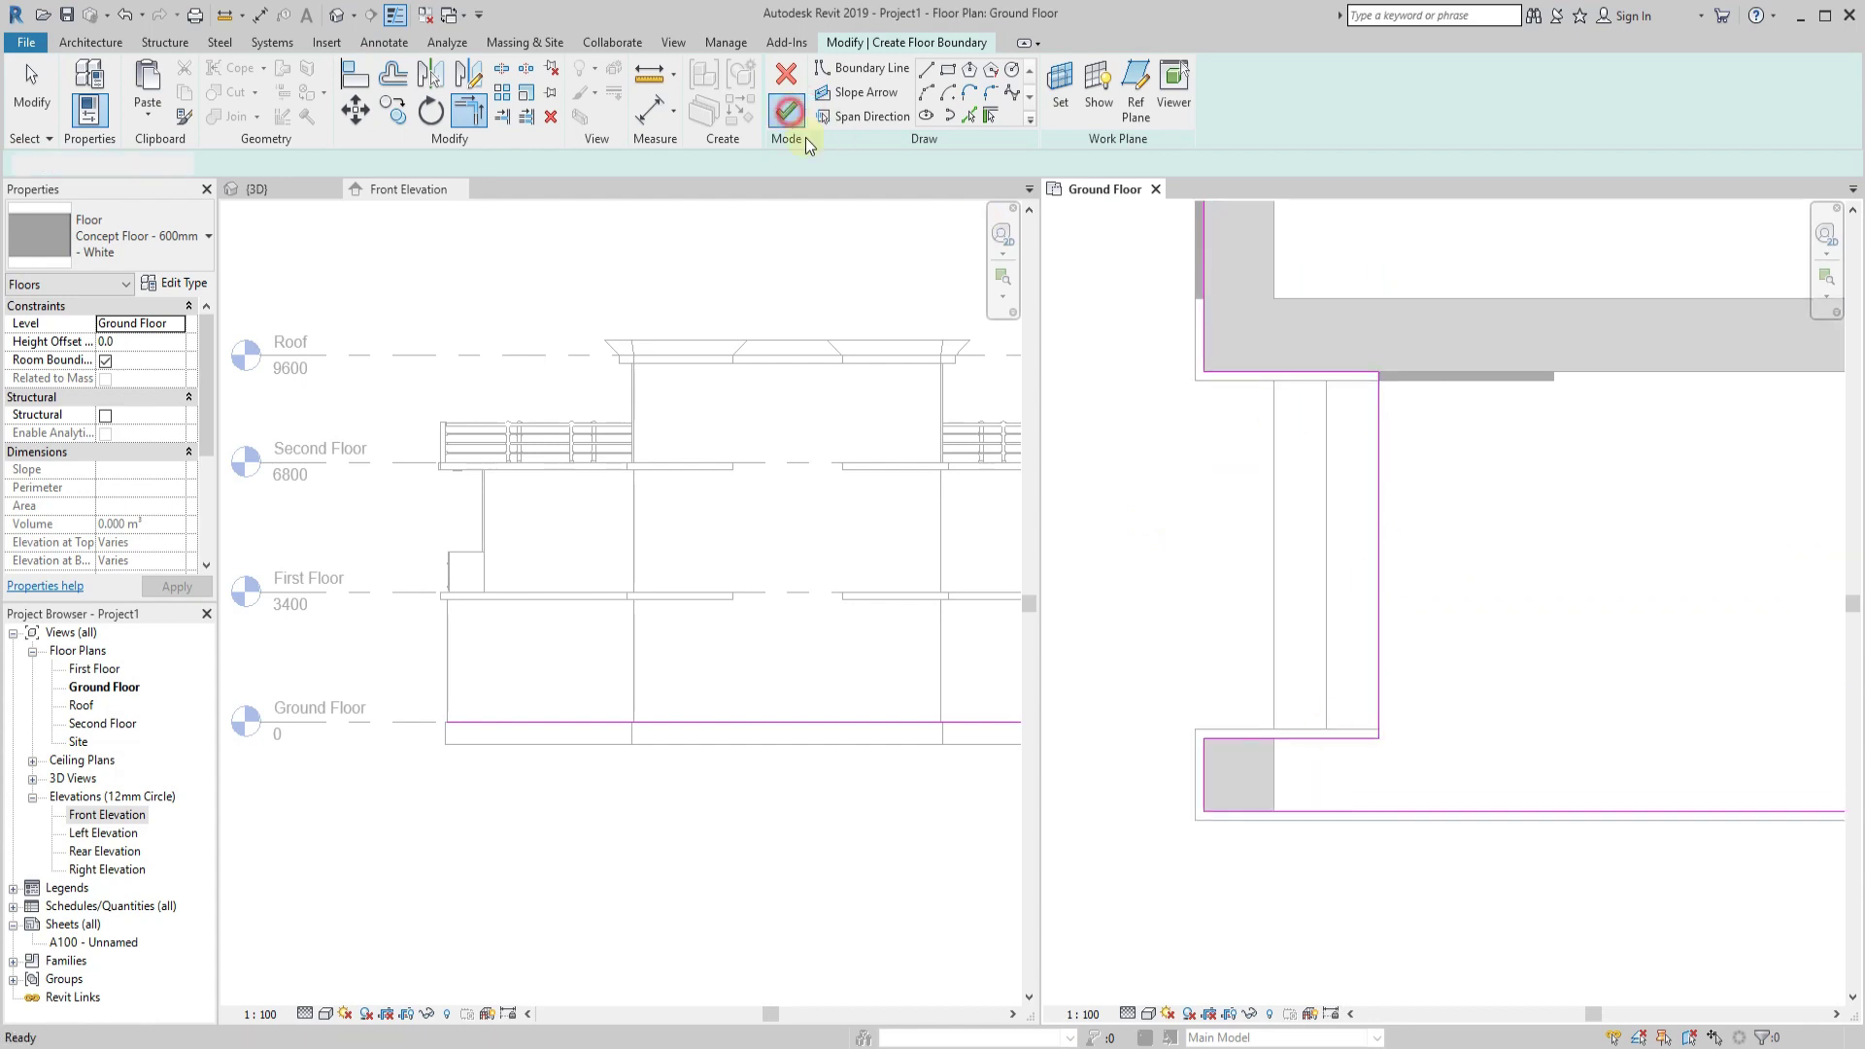
left_click(788, 111)
Close the Front Elevation view.
left_click(1315, 774)
left_click(694, 666)
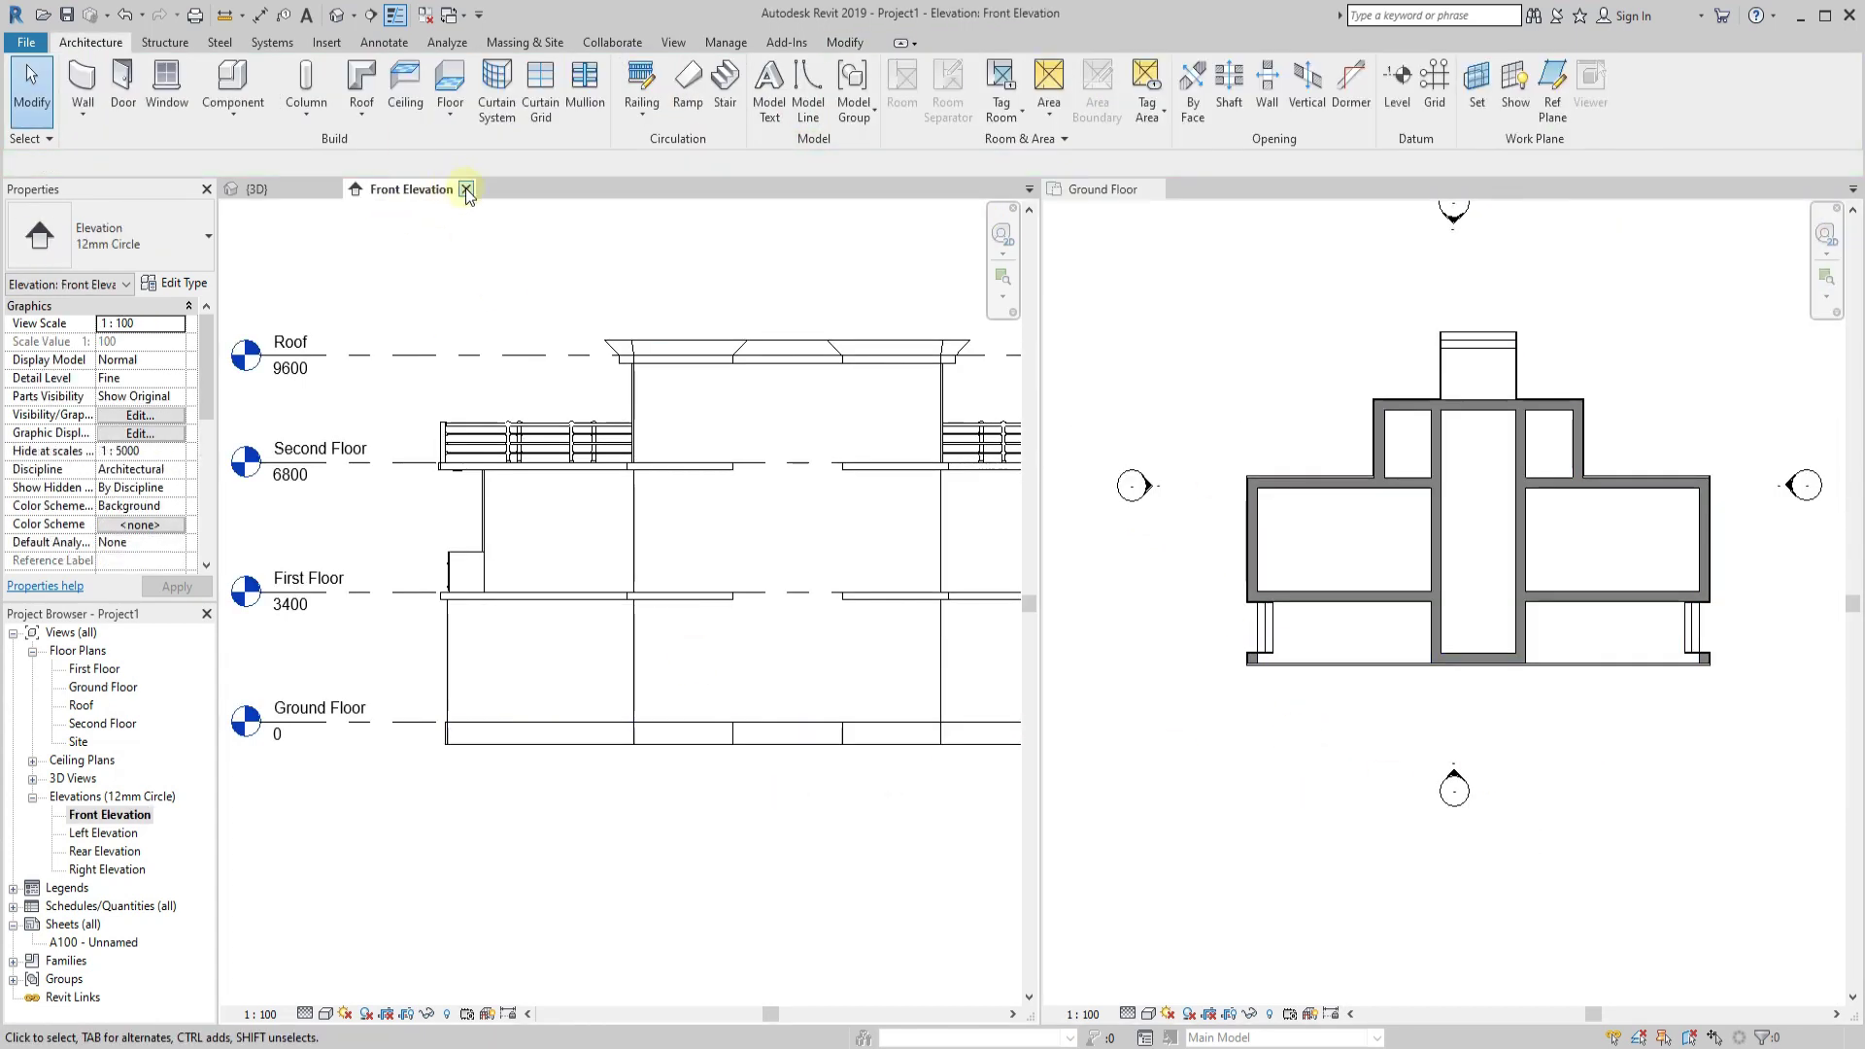
left_click(466, 190)
Orbit the {3D} view to inspect the new slab, then activate the Ground Floor plan.
mouse_move(754, 791)
middle_mouse_down("shift")
mouse_move(716, 809)
mouse_move(866, 754)
mouse_move(476, 748)
middle_mouse_up("shift")
mouse_move(862, 754)
middle_mouse_down("shift")
mouse_move(512, 731)
mouse_move(616, 742)
mouse_move(603, 732)
mouse_move(696, 795)
mouse_move(664, 821)
mouse_move(1299, 812)
mouse_move(508, 825)
mouse_move(960, 807)
middle_mouse_up("shift")
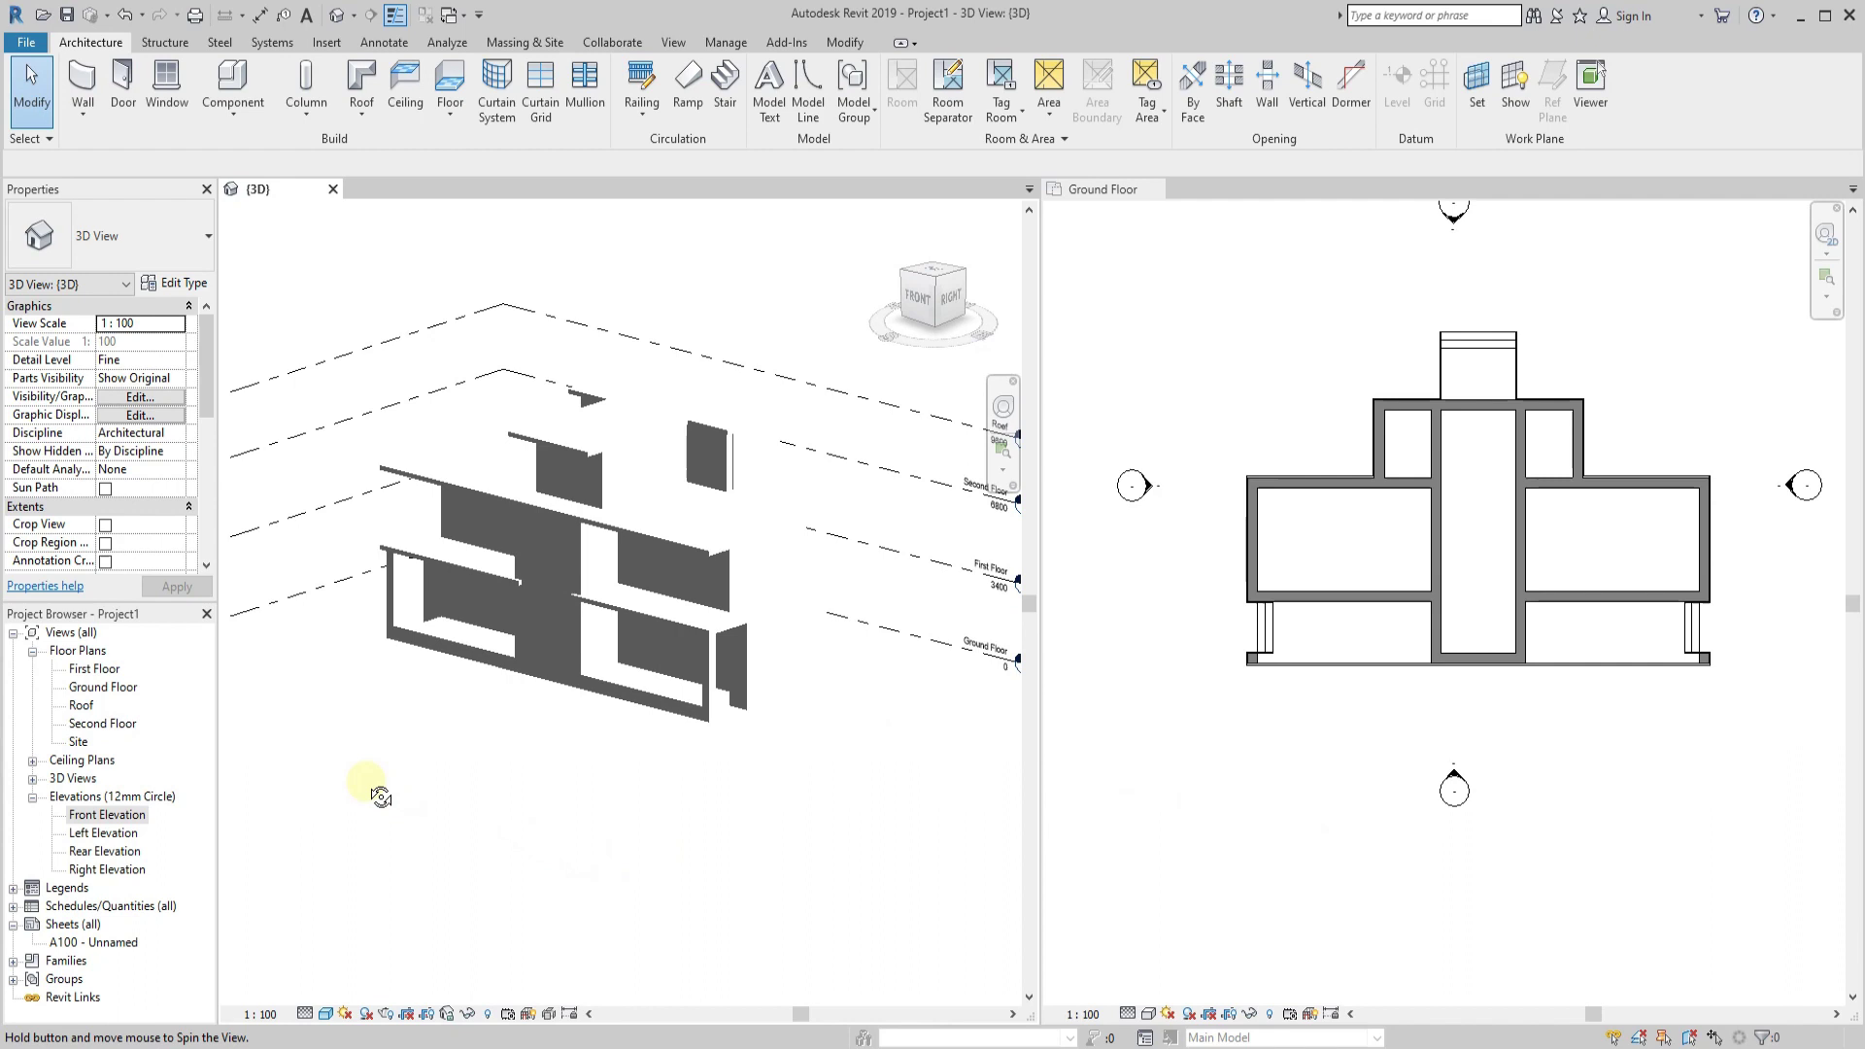
middle_click_drag(534, 809, 551, 813, "shift")
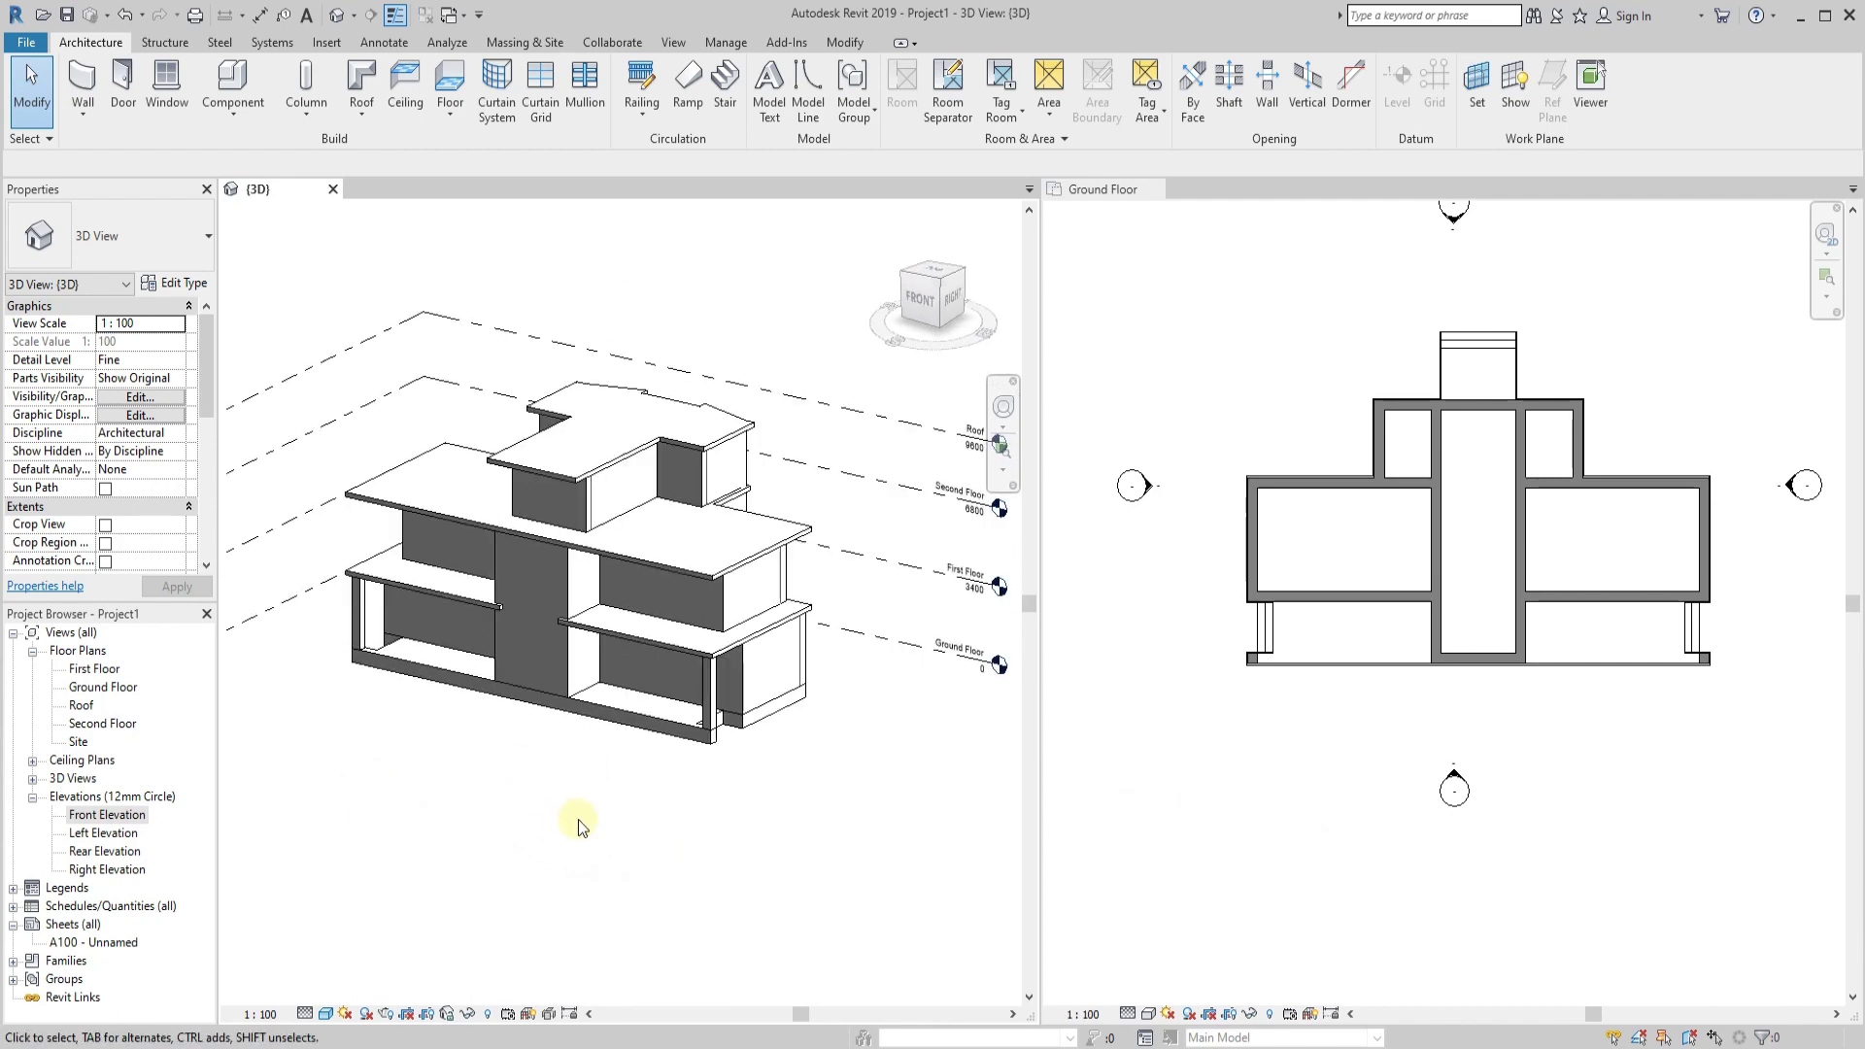
left_click(1508, 881)
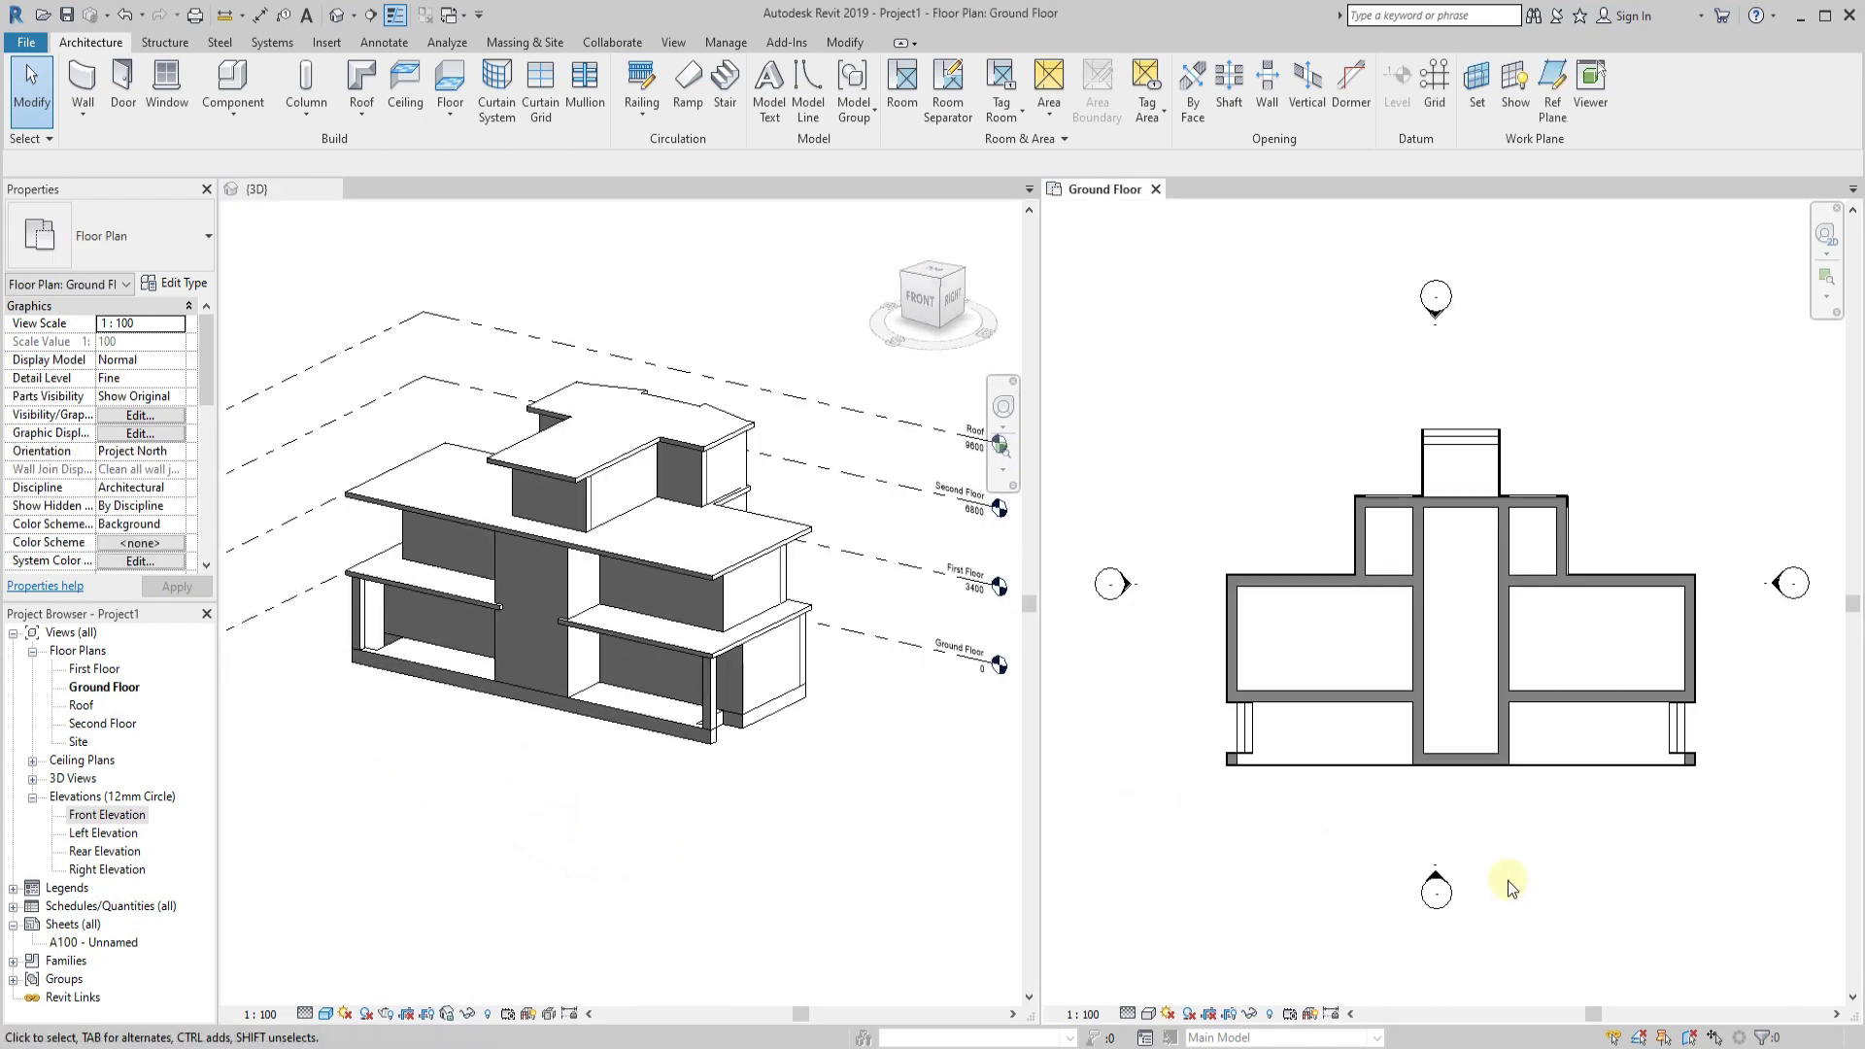